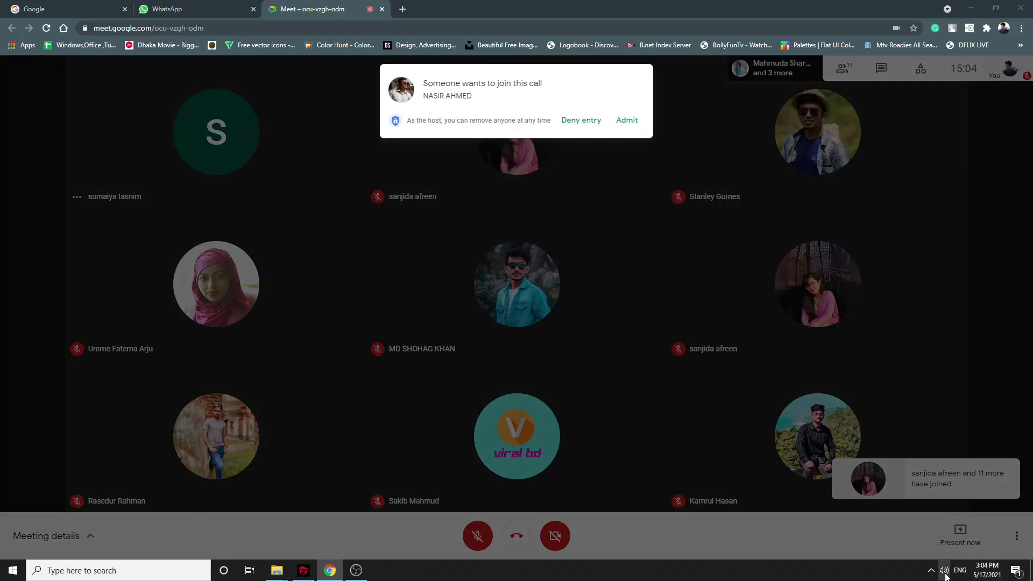
# Switch the system sound output to Headphones (High Definition Audio Device) and unmute the meeting microphone
pyautogui.click(945, 575)
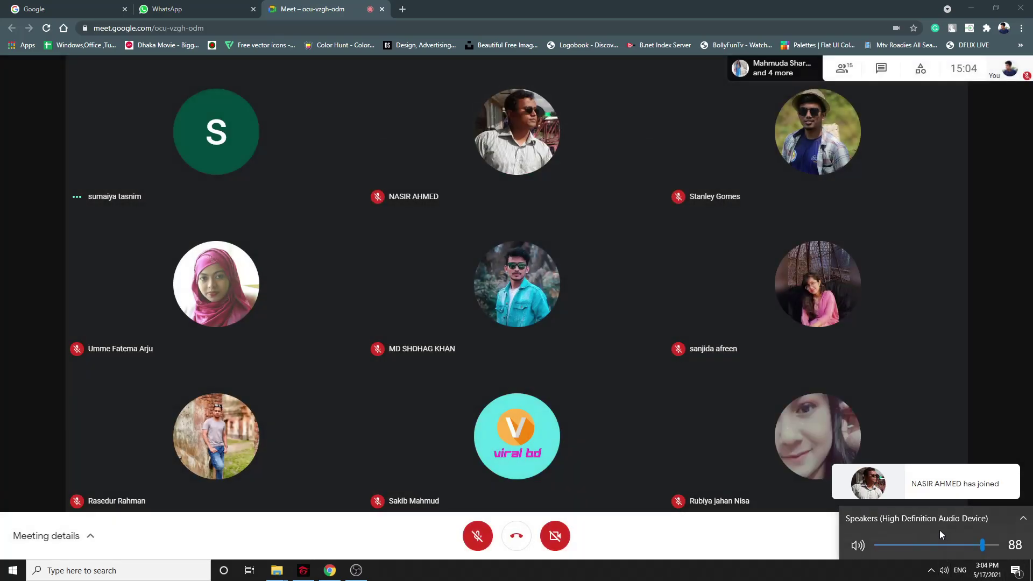
pyautogui.click(941, 522)
pyautogui.click(915, 466)
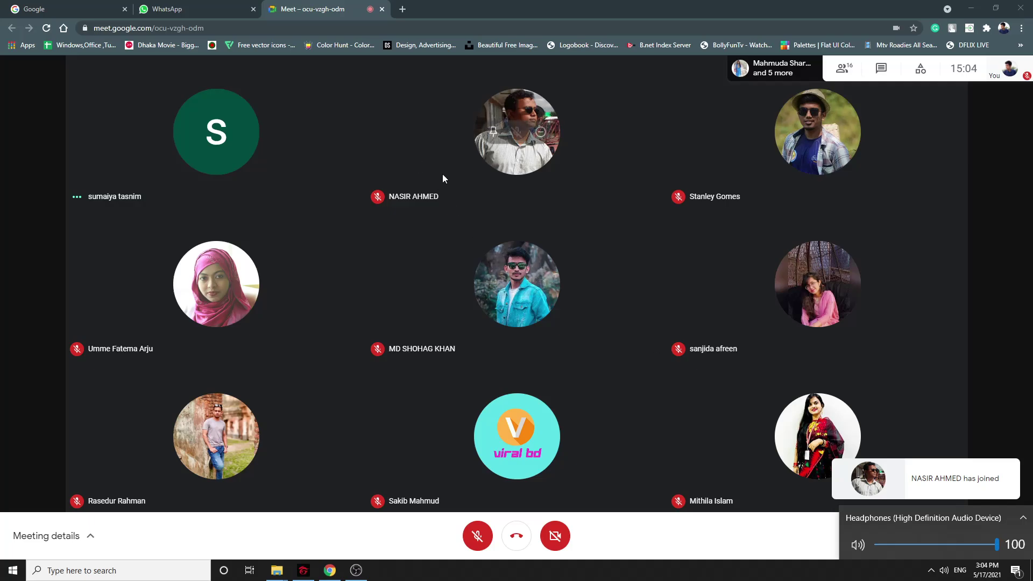
pyautogui.click(477, 536)
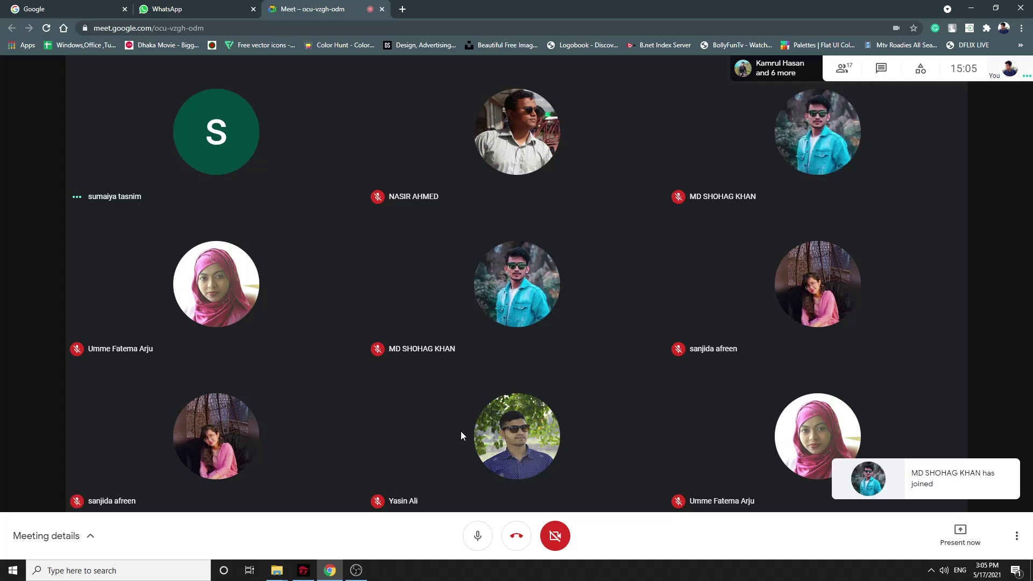
# Show the call's participant list and look through everyone who is in the meeting
pyautogui.click(844, 69)
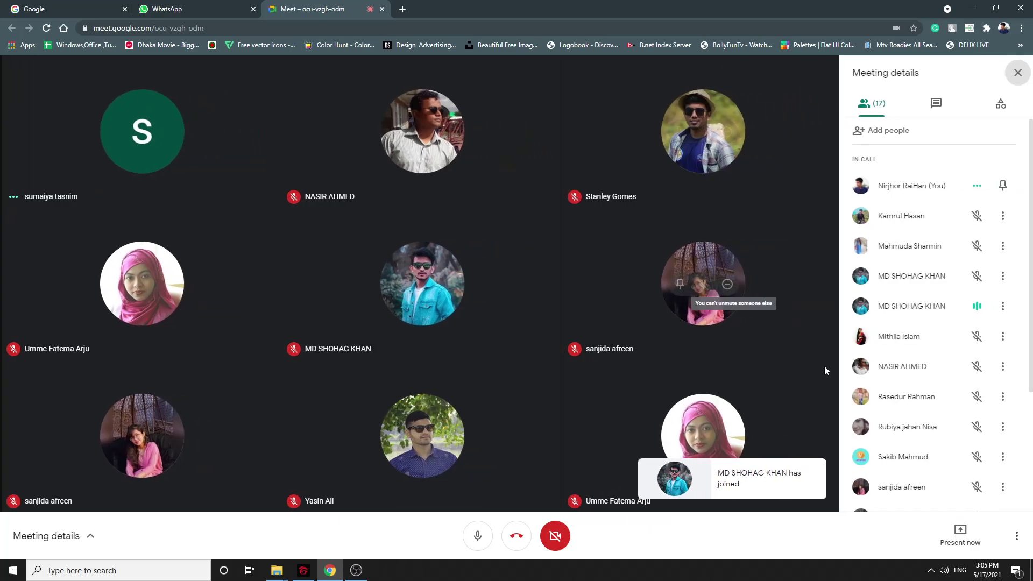
pyautogui.scroll(-2, 883, 358)
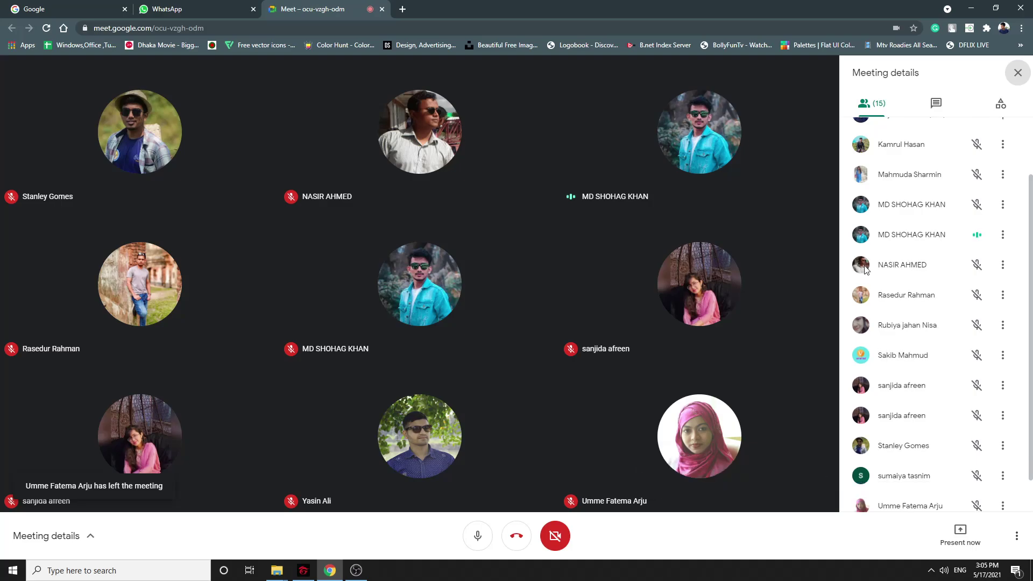
pyautogui.scroll(2, 918, 339)
pyautogui.scroll(-3, 920, 342)
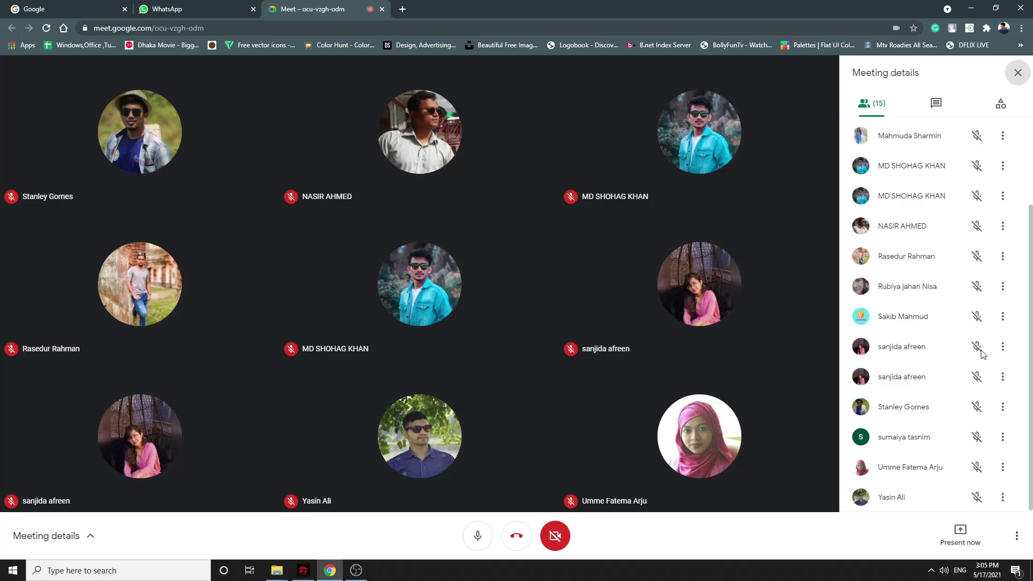
# Mute the meeting microphone briefly and turn it back on
pyautogui.click(470, 547)
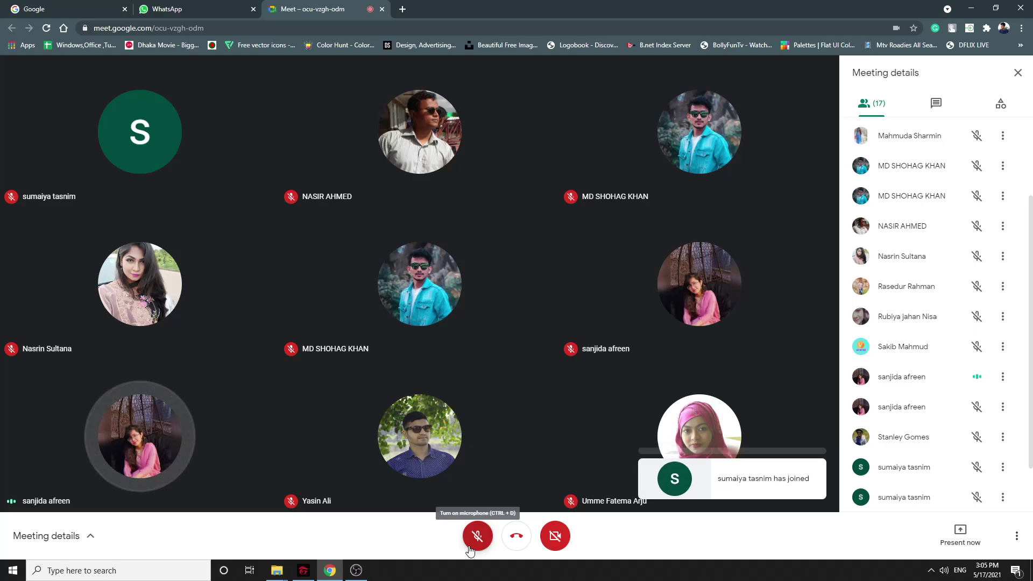
pyautogui.moveTo(451, 450)
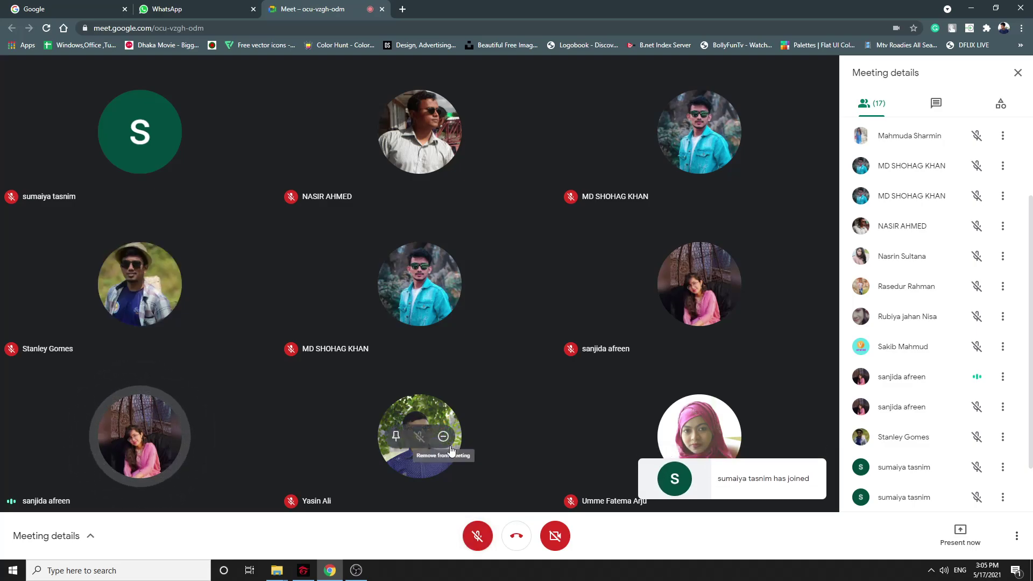
pyautogui.click(475, 534)
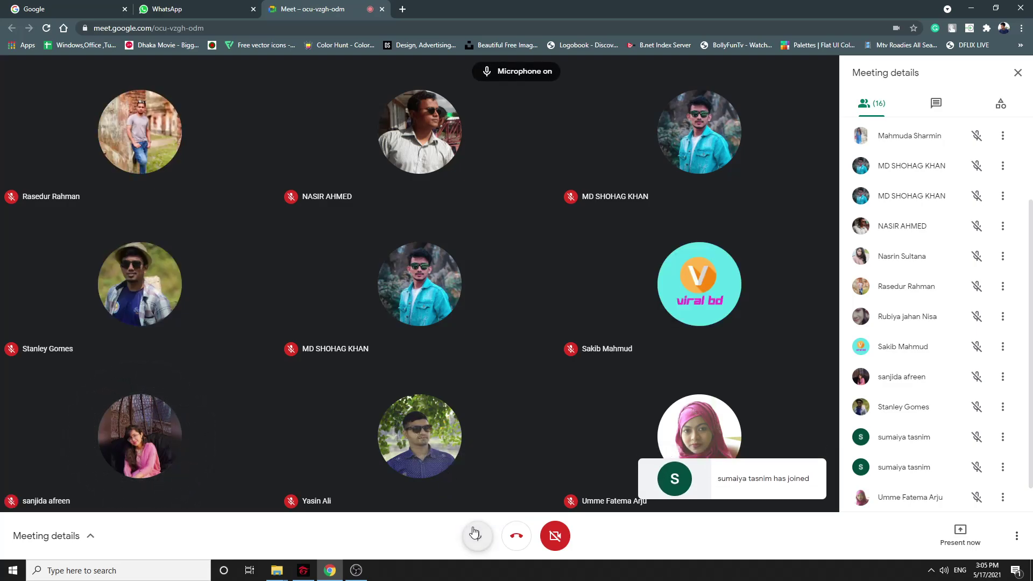
pyautogui.click(931, 571)
pyautogui.click(987, 569)
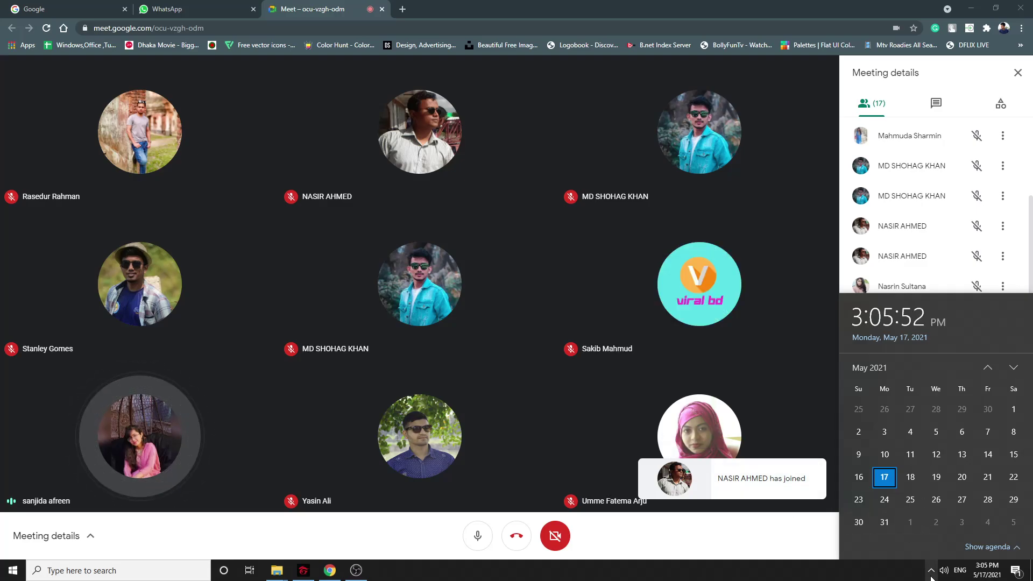
pyautogui.click(983, 575)
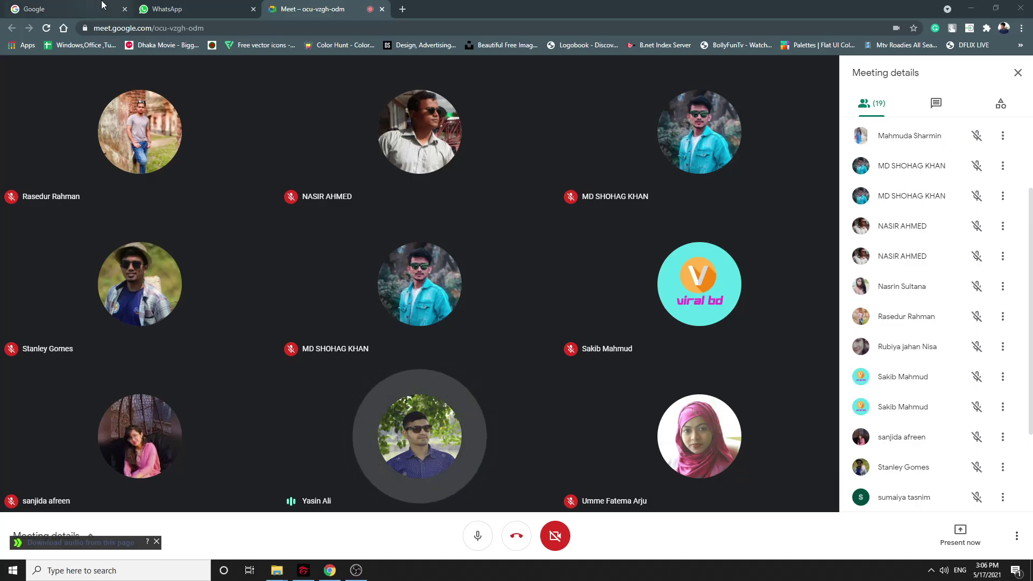
# Switch to WhatsApp, look through the chat list and return to the Meet call
pyautogui.click(164, 11)
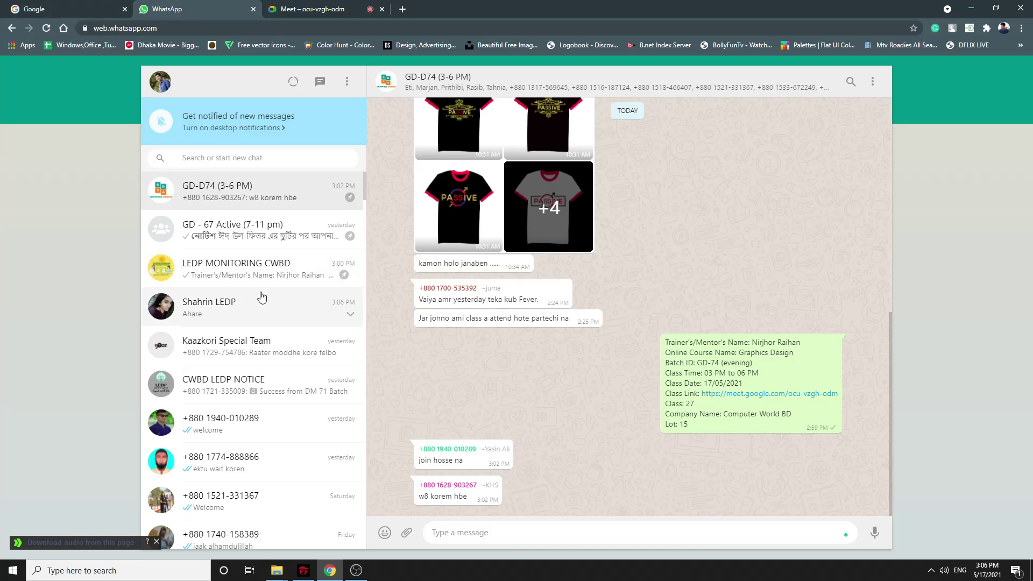
pyautogui.scroll(-5, 291, 248)
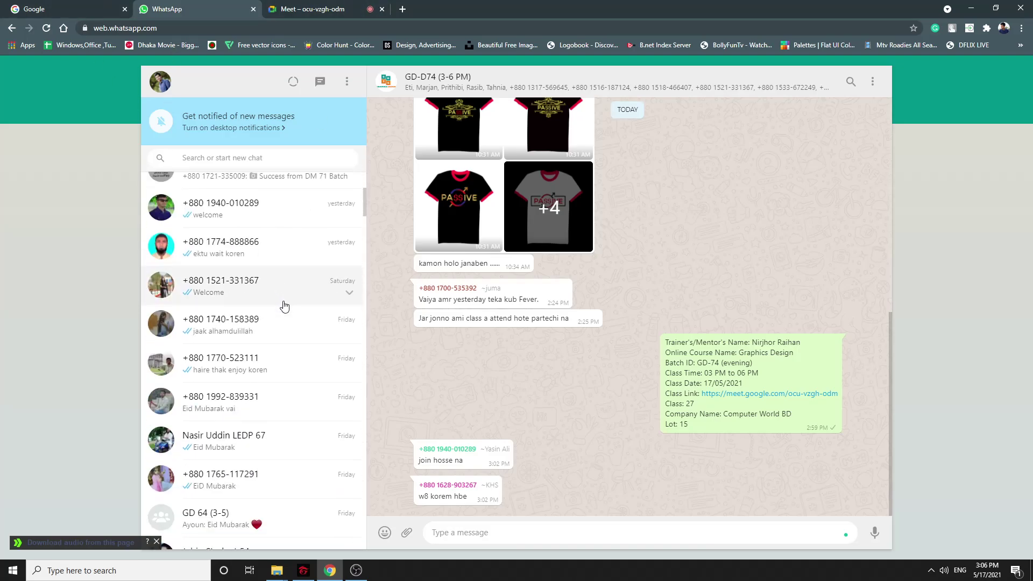
pyautogui.click(311, 5)
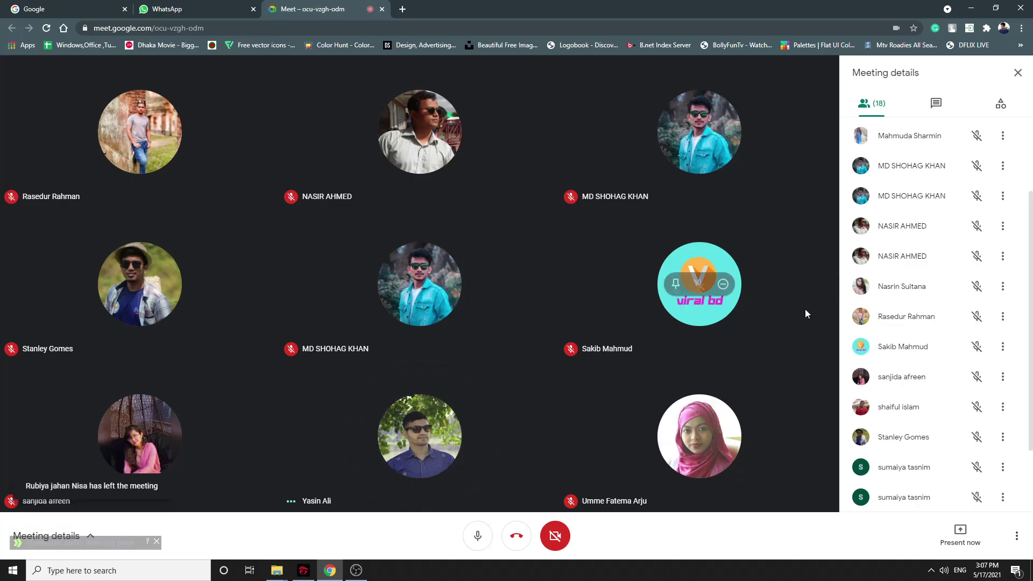
# Check the full participant list for who has joined the class
pyautogui.scroll(3, 896, 364)
pyautogui.scroll(-4, 896, 363)
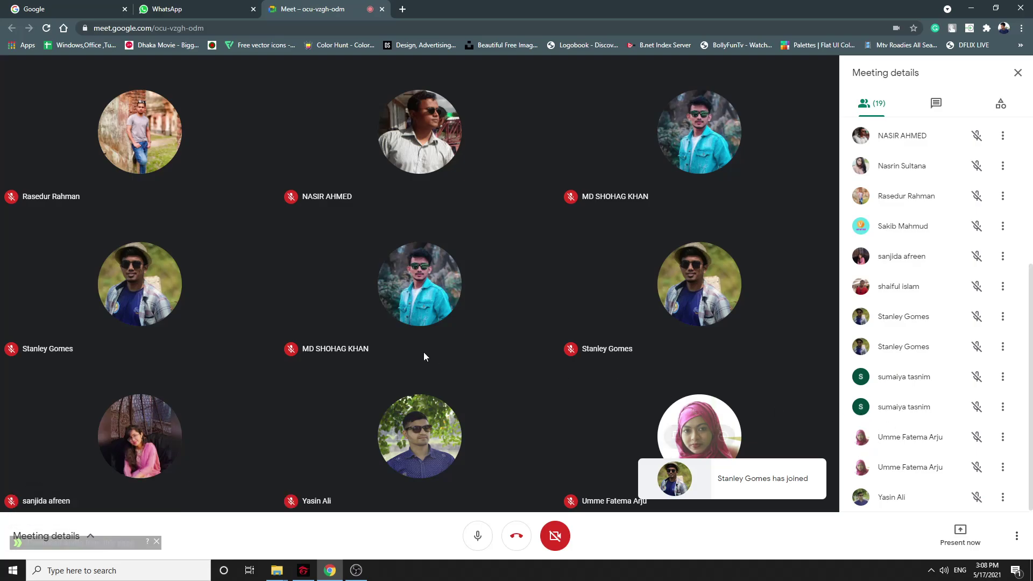
pyautogui.moveTo(440, 357)
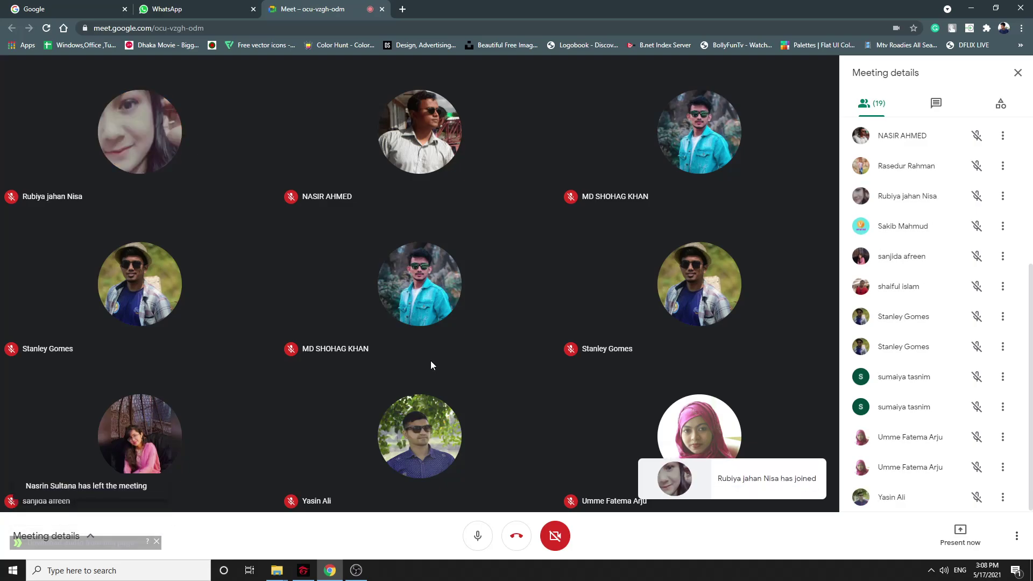
pyautogui.scroll(5, 947, 359)
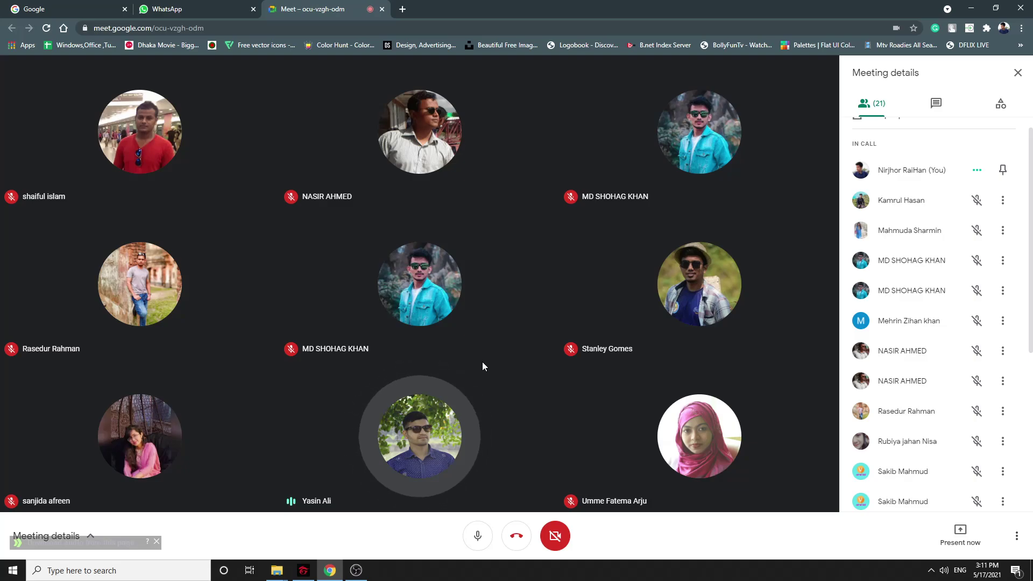
# Admit the person asking to join the call
pyautogui.moveTo(678, 396)
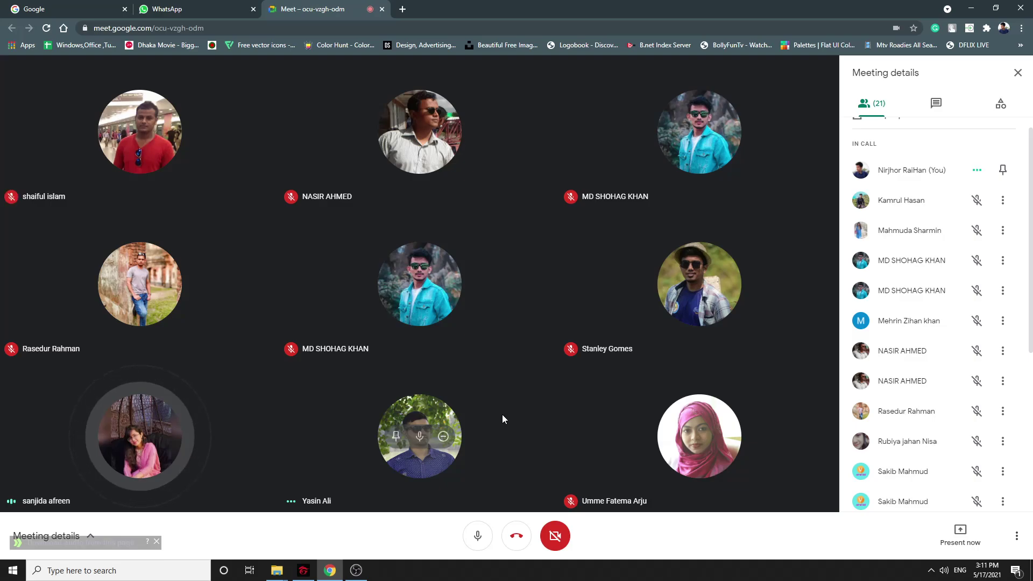
pyautogui.moveTo(128, 442)
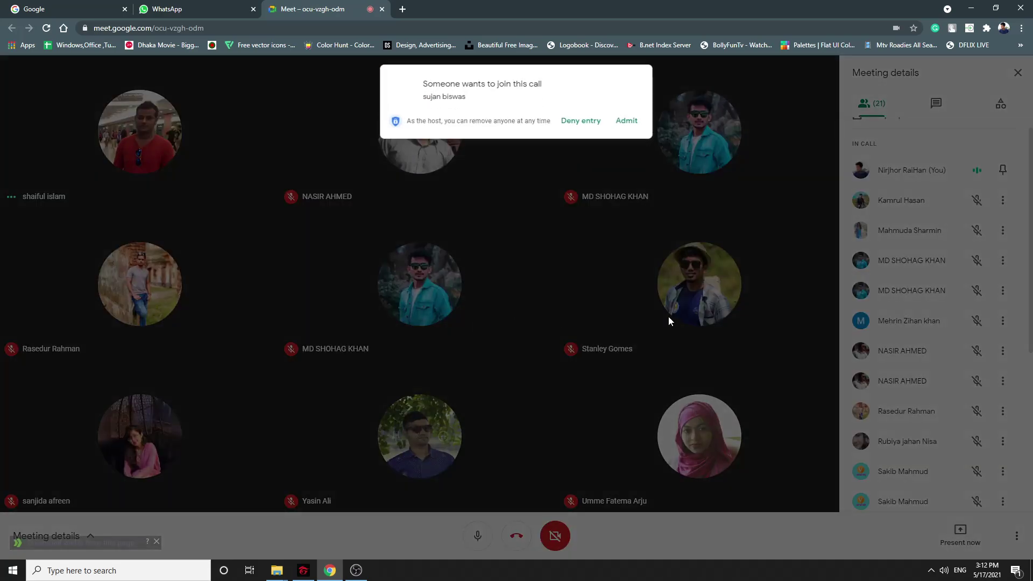
pyautogui.click(625, 118)
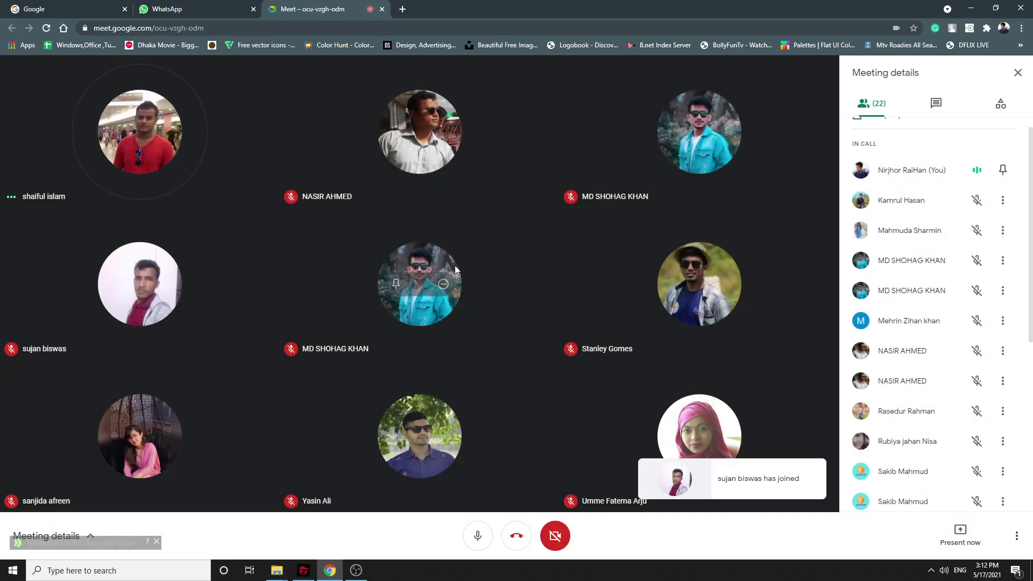
pyautogui.moveTo(455, 297)
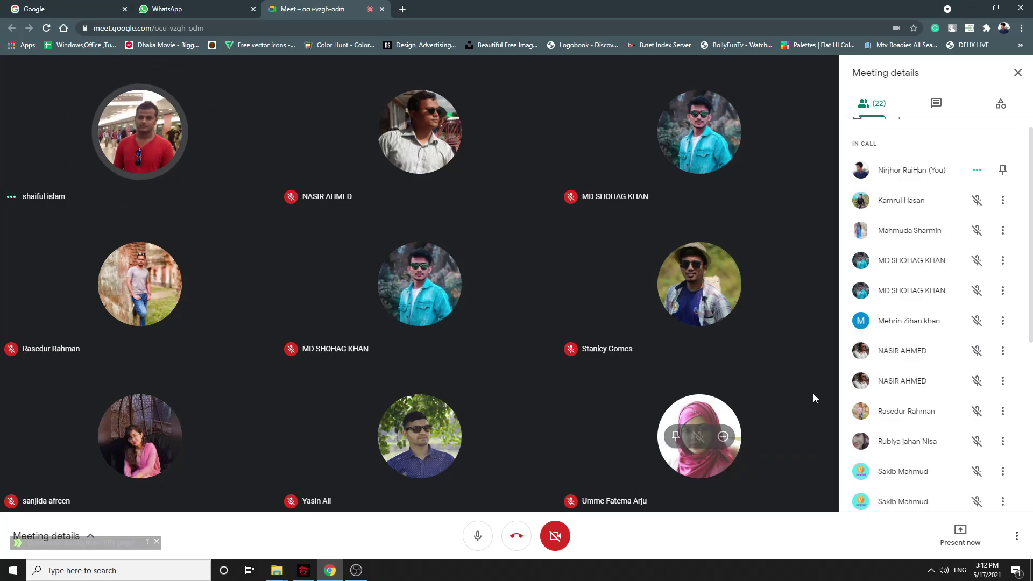
# Review the whole participant list again, from the first attendee to the last
pyautogui.scroll(1, 884, 360)
pyautogui.scroll(-6, 883, 360)
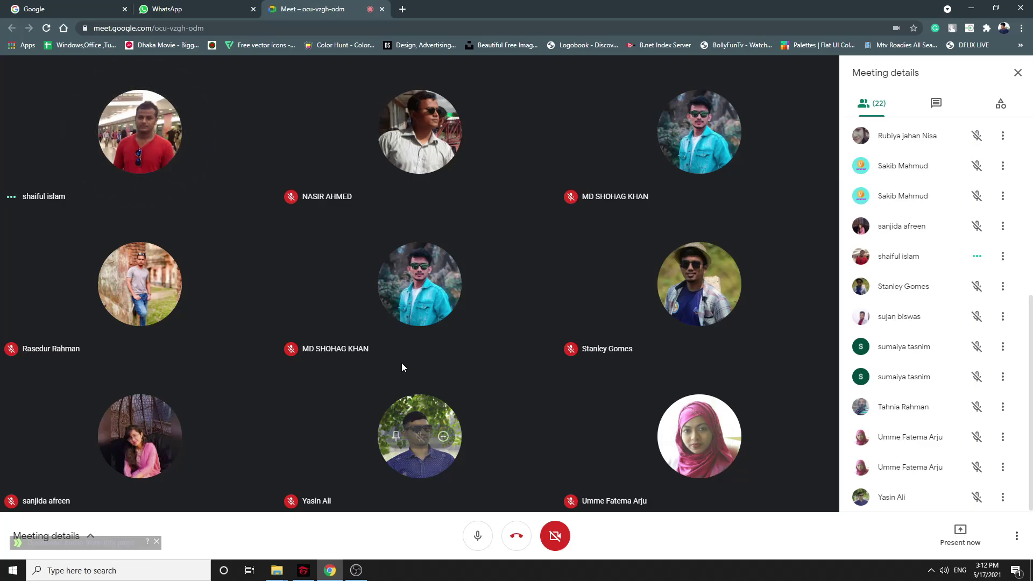
pyautogui.scroll(3, 897, 411)
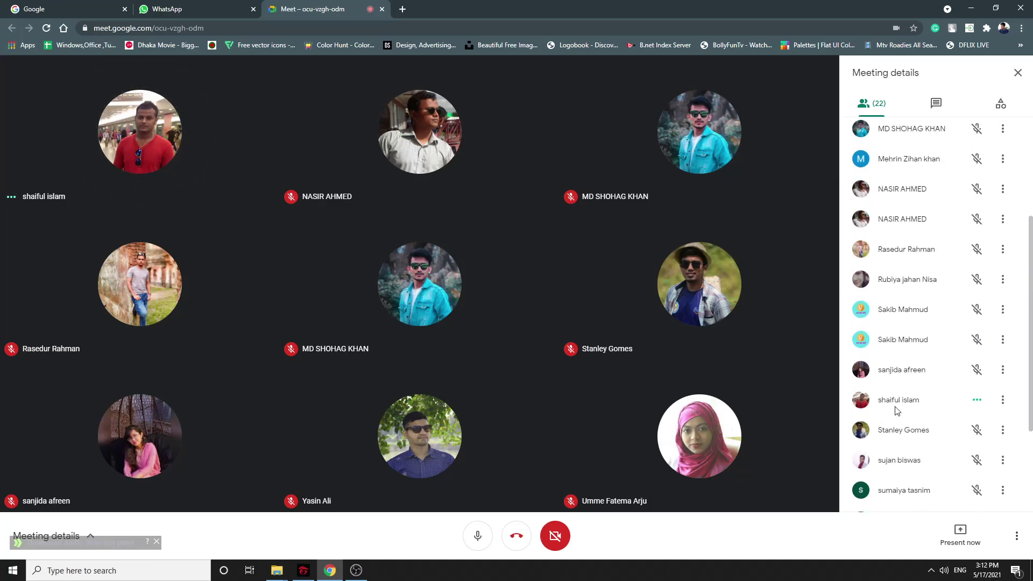
pyautogui.scroll(3, 897, 409)
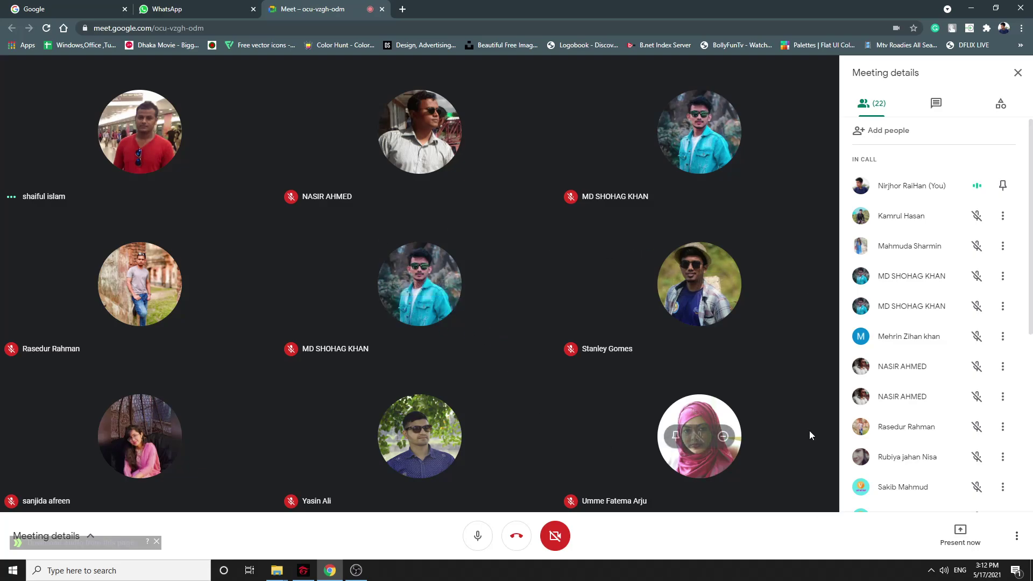
pyautogui.scroll(-6, 932, 463)
pyautogui.scroll(6, 933, 462)
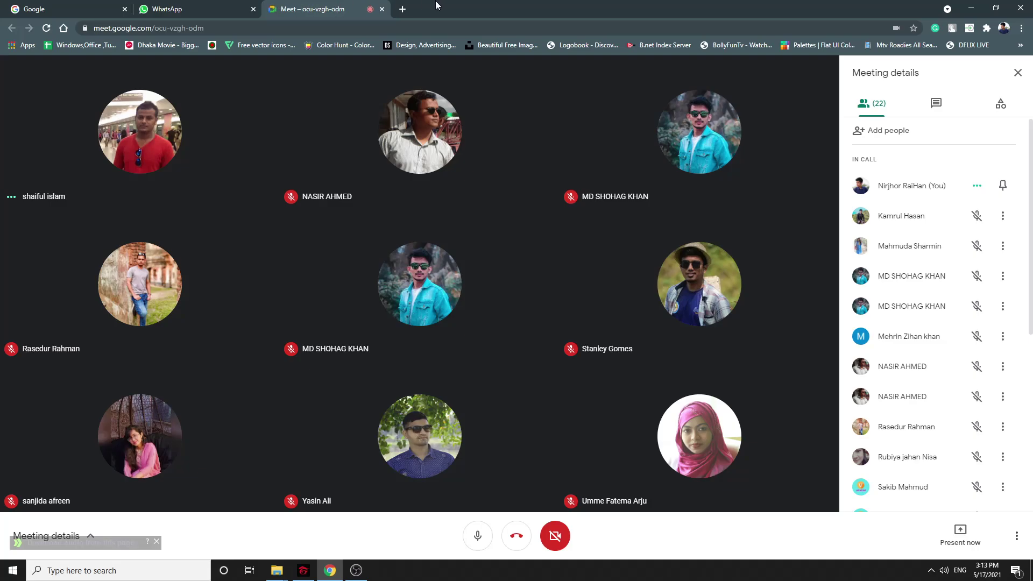
# Open a new browser tab alongside the Meet call, ready for a web address
pyautogui.click(402, 8)
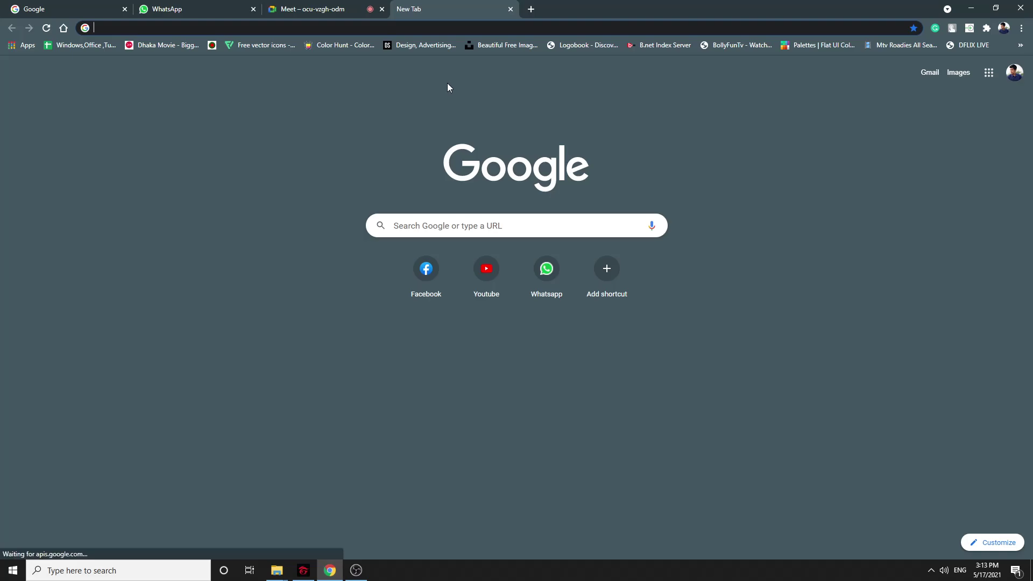
pyautogui.click(318, 10)
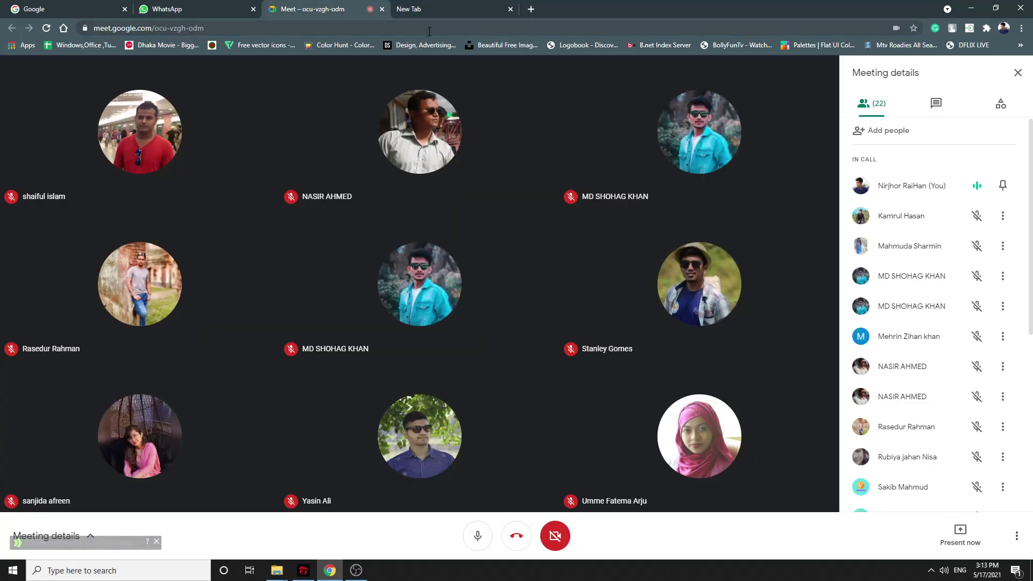
pyautogui.click(487, 7)
pyautogui.click(473, 27)
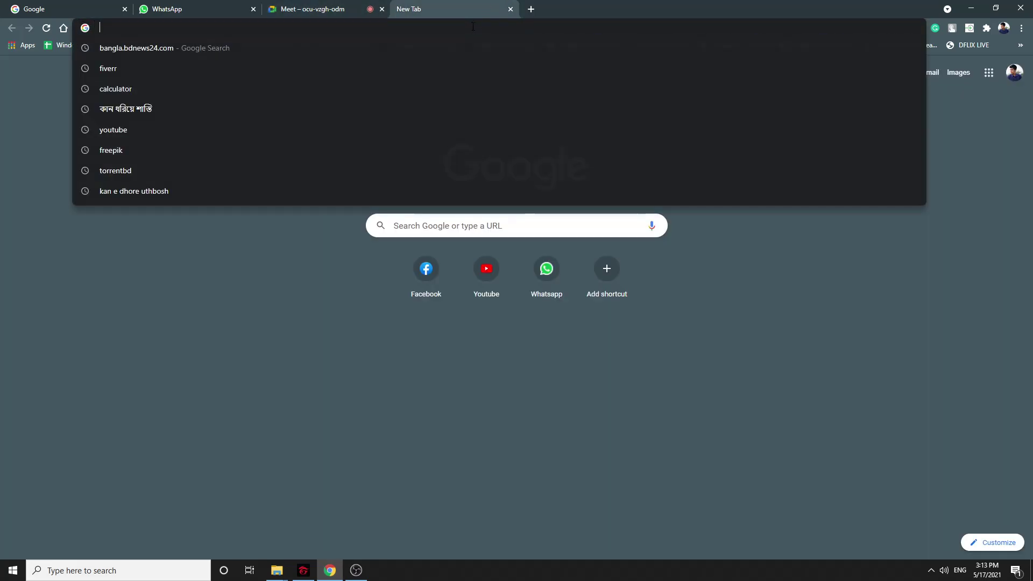
pyautogui.click(201, 7)
pyautogui.click(365, 9)
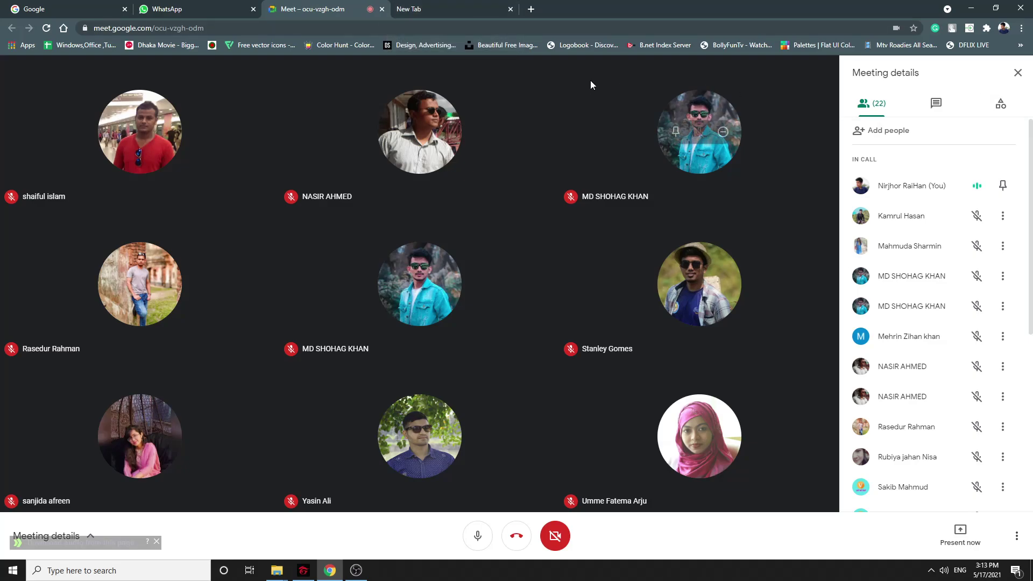
pyautogui.click(463, 9)
pyautogui.hotkey('ctrl', 'l')
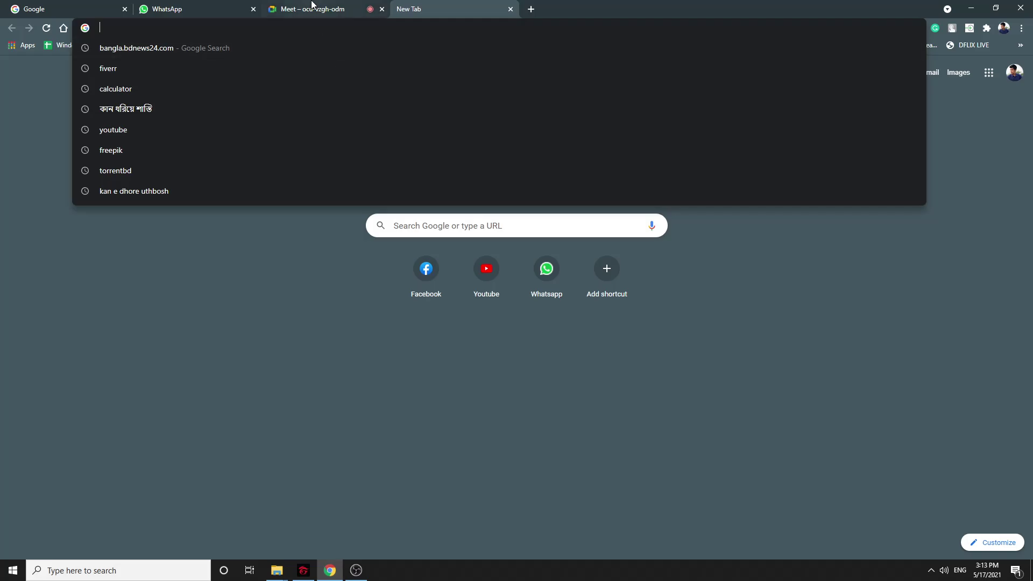
pyautogui.hotkey('ctrl', 'shift', 'Tab')
# Go to the Logo design contest page on freelancer.com in the new tab, and browse to the contests listing
pyautogui.click(458, 8)
pyautogui.click(448, 29)
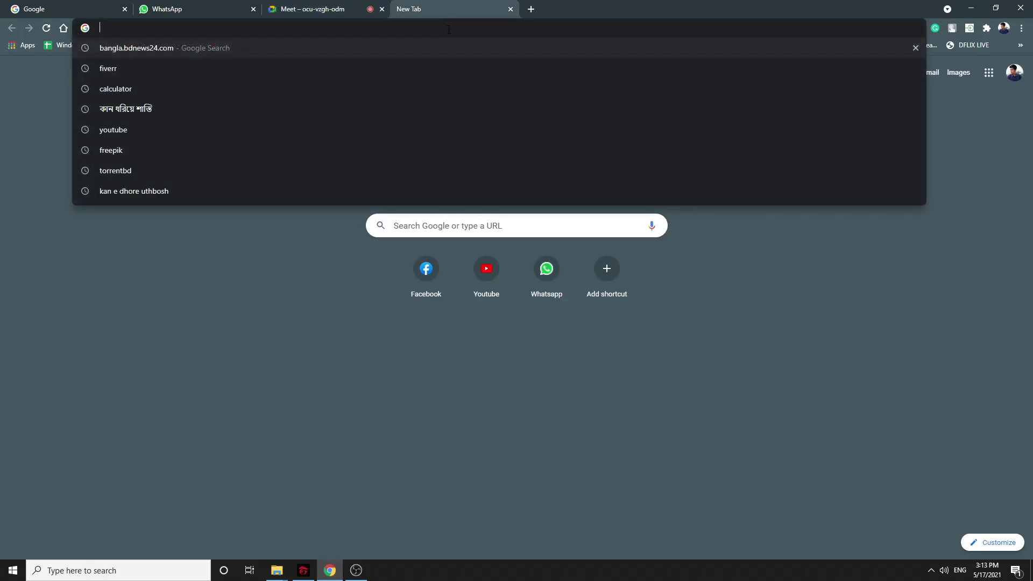
pyautogui.write('f')
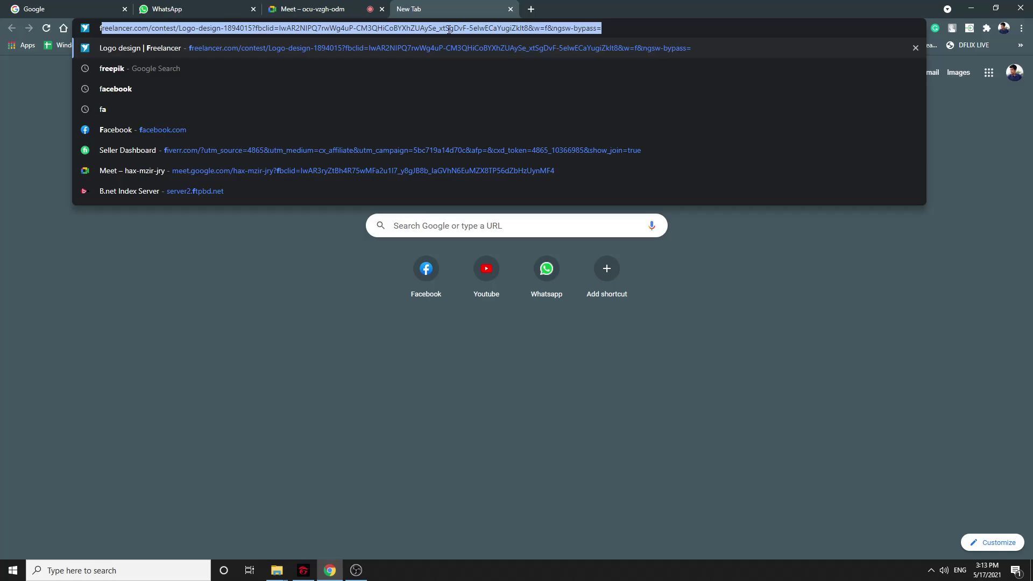
pyautogui.write('reelancer')
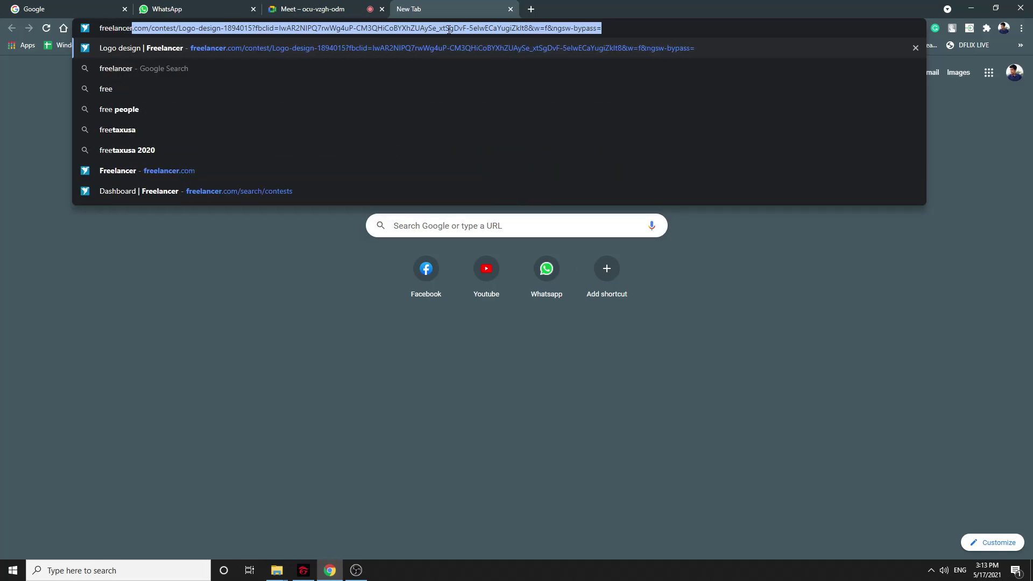
pyautogui.press('Return')
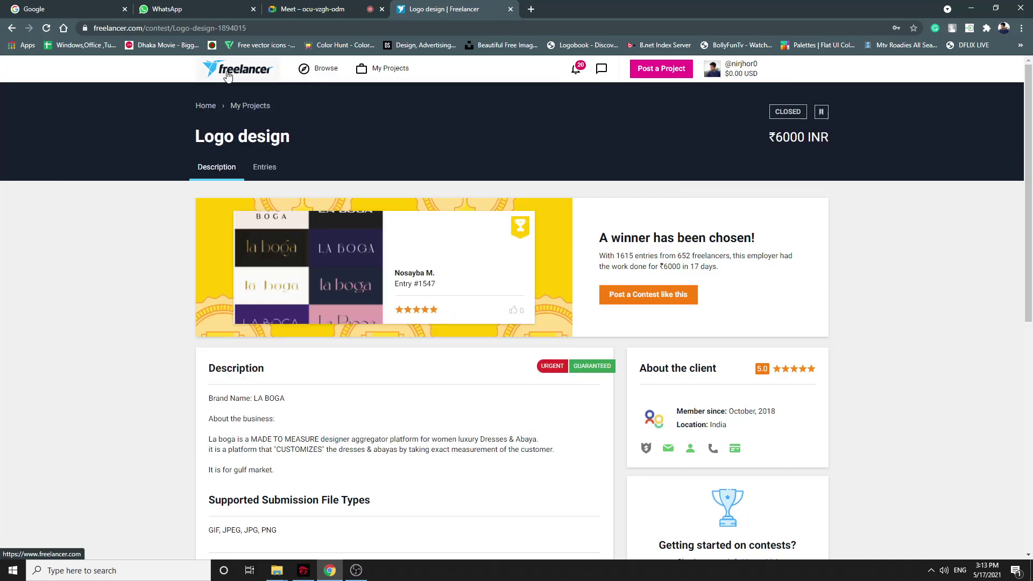
pyautogui.click(323, 66)
pyautogui.click(256, 180)
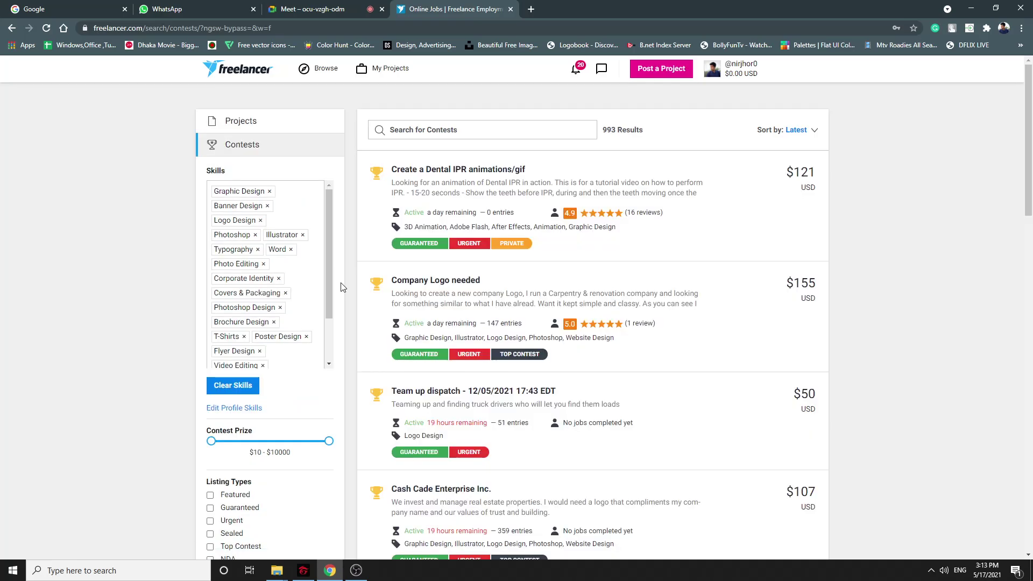
# Check the Meet call and the class's WhatsApp group chat, and return to the Freelancer contests listing
pyautogui.click(323, 10)
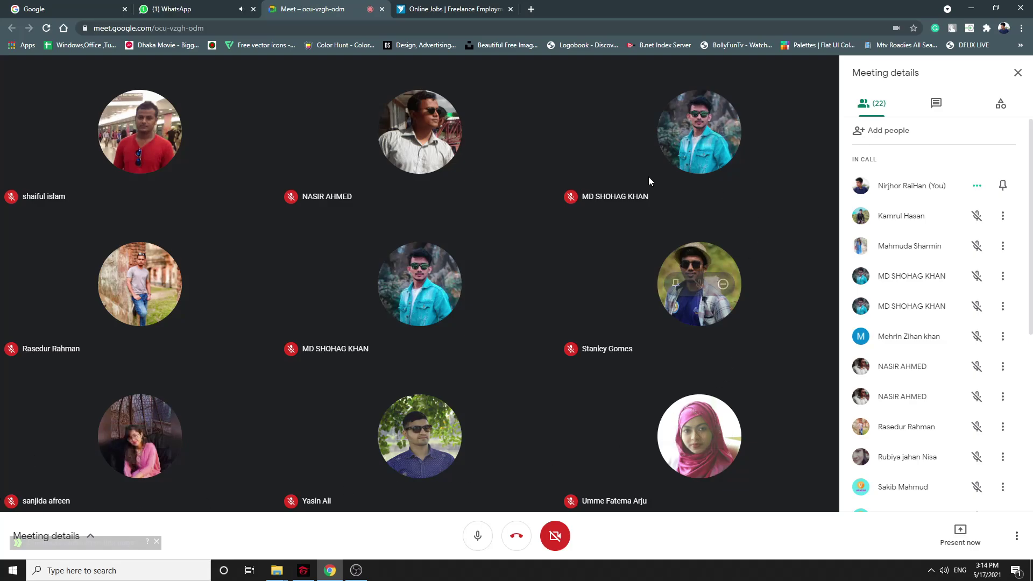
pyautogui.hotkey('ctrl', 'shift', 'Tab')
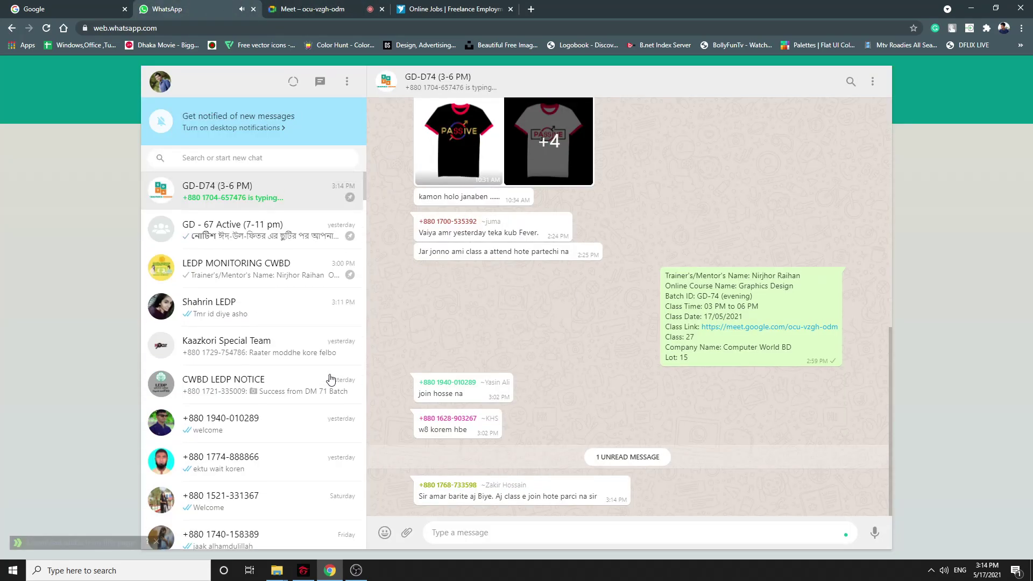
pyautogui.click(325, 8)
pyautogui.click(460, 6)
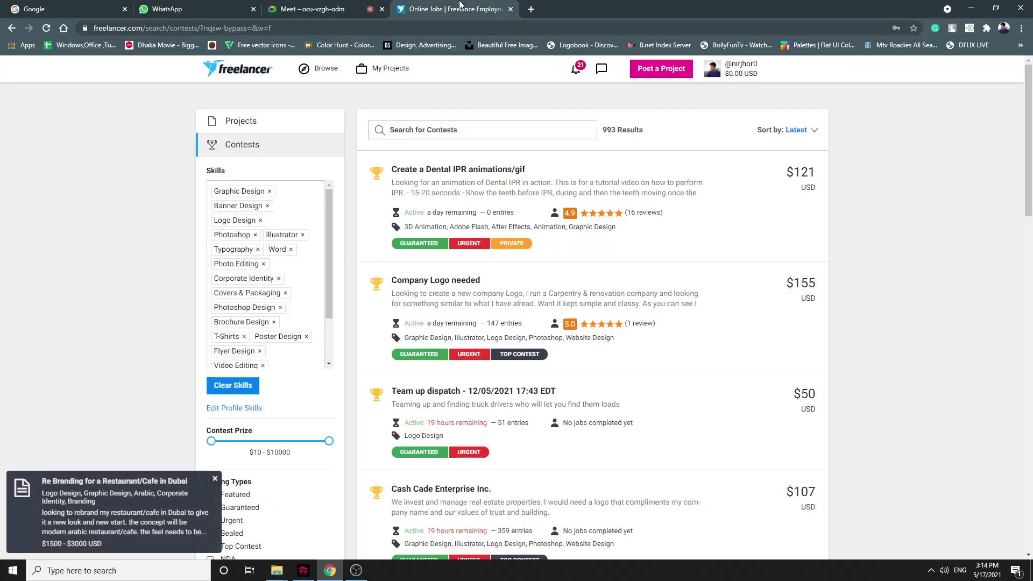
pyautogui.click(371, 4)
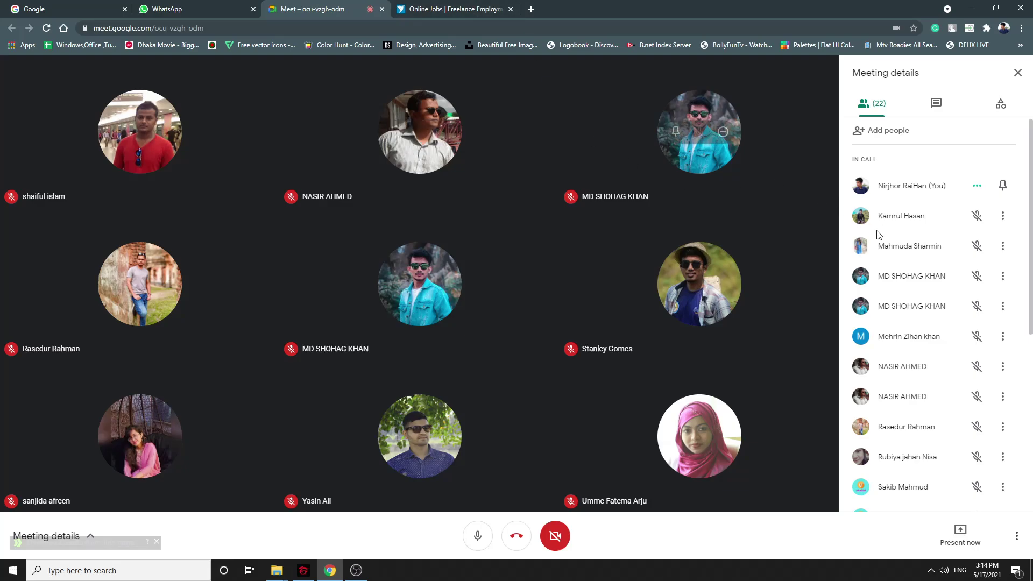
pyautogui.click(454, 9)
# Reload Freelancer's contests listing and open the Company Logo needed contest in a new tab
pyautogui.moveTo(398, 72)
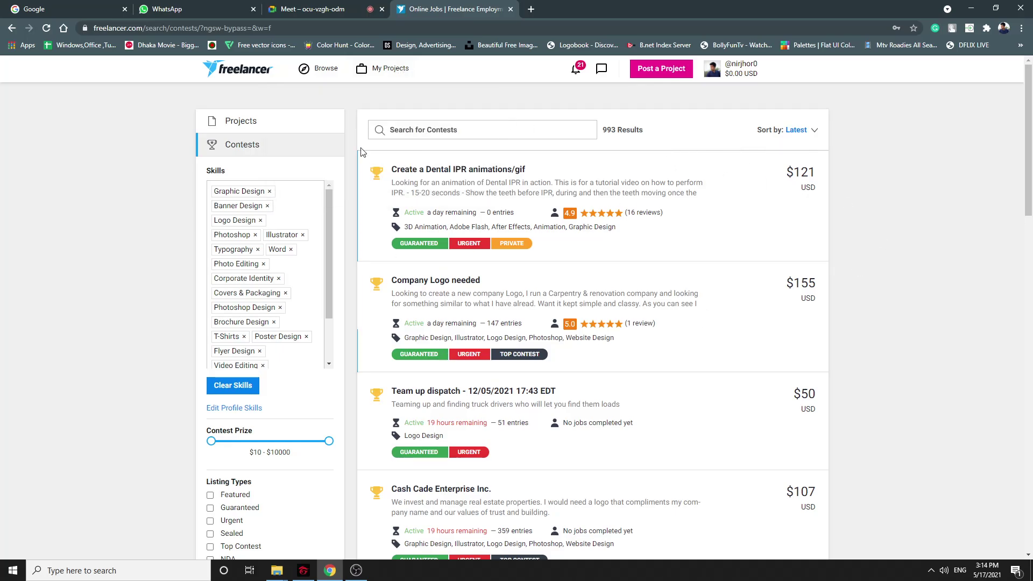
pyautogui.moveTo(294, 78)
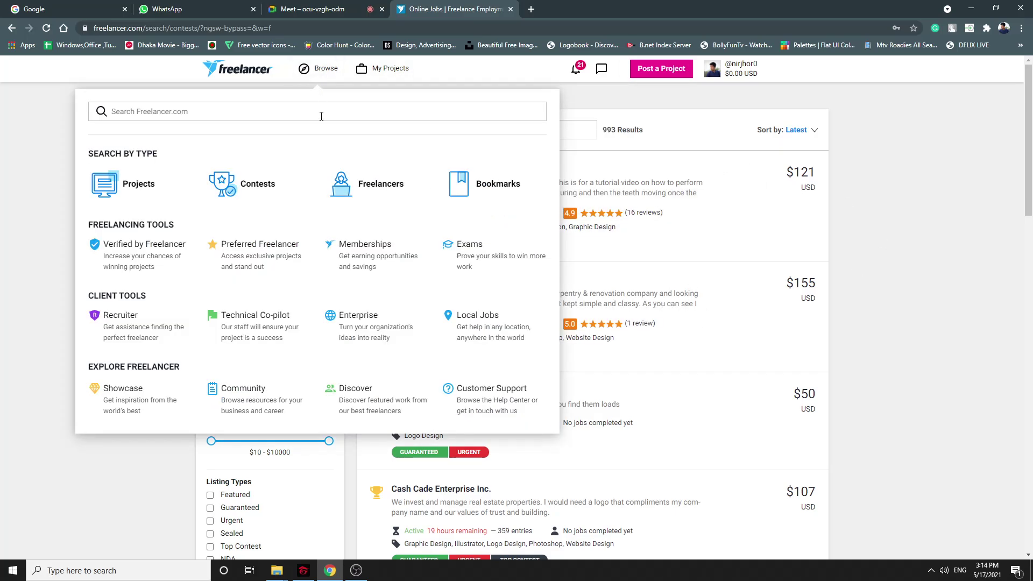
pyautogui.click(268, 181)
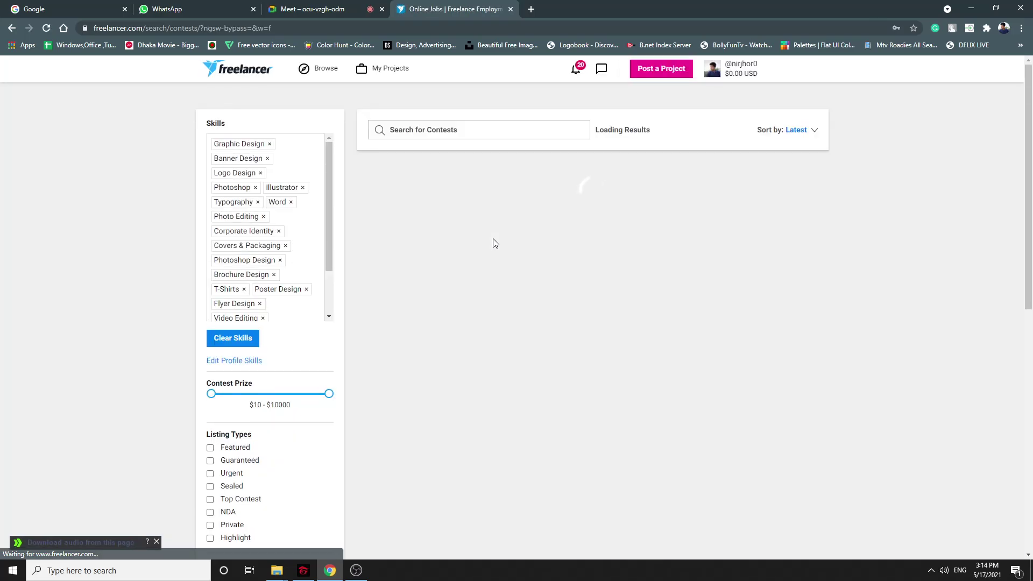
pyautogui.scroll(-1, 540, 280)
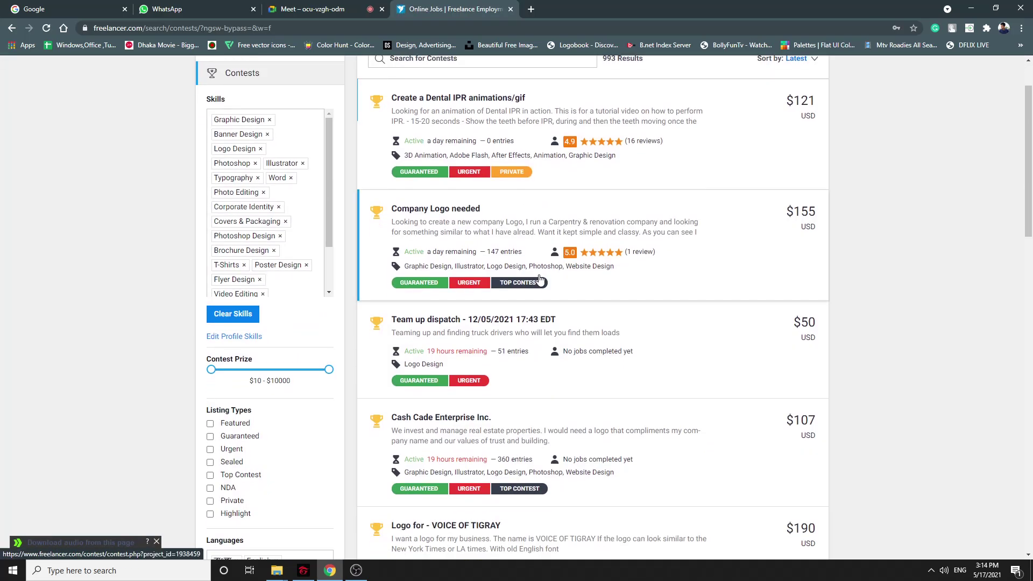
pyautogui.rightClick(474, 207)
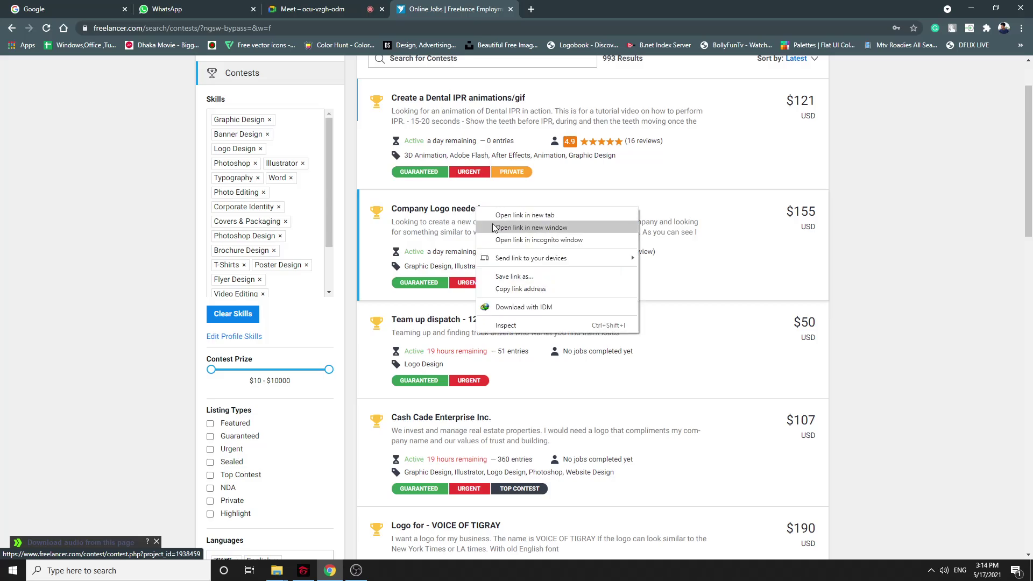
pyautogui.click(495, 214)
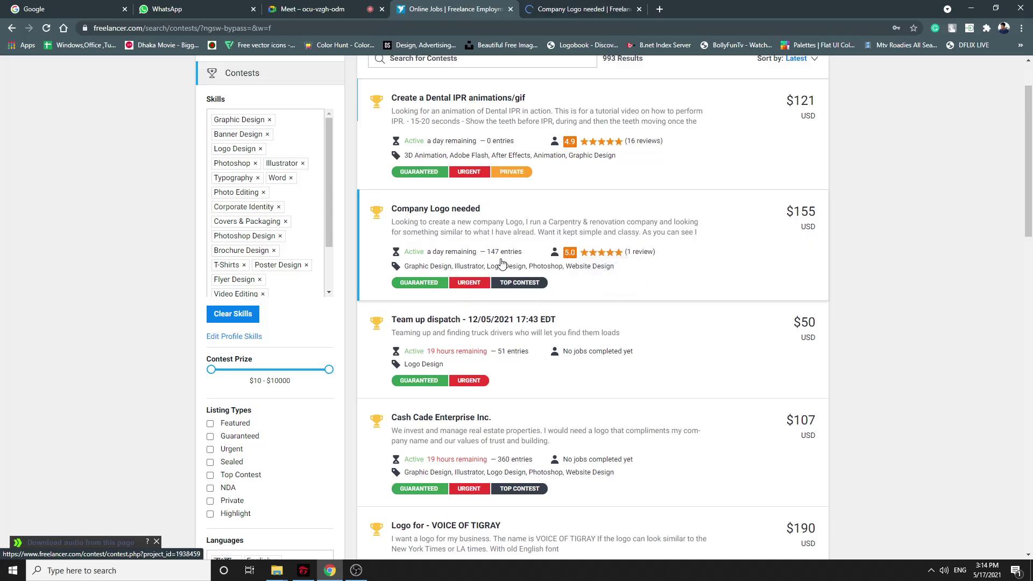
# Look over the contests listing and search the contests for "Logo"
pyautogui.scroll(-2, 621, 377)
pyautogui.scroll(-3, 621, 377)
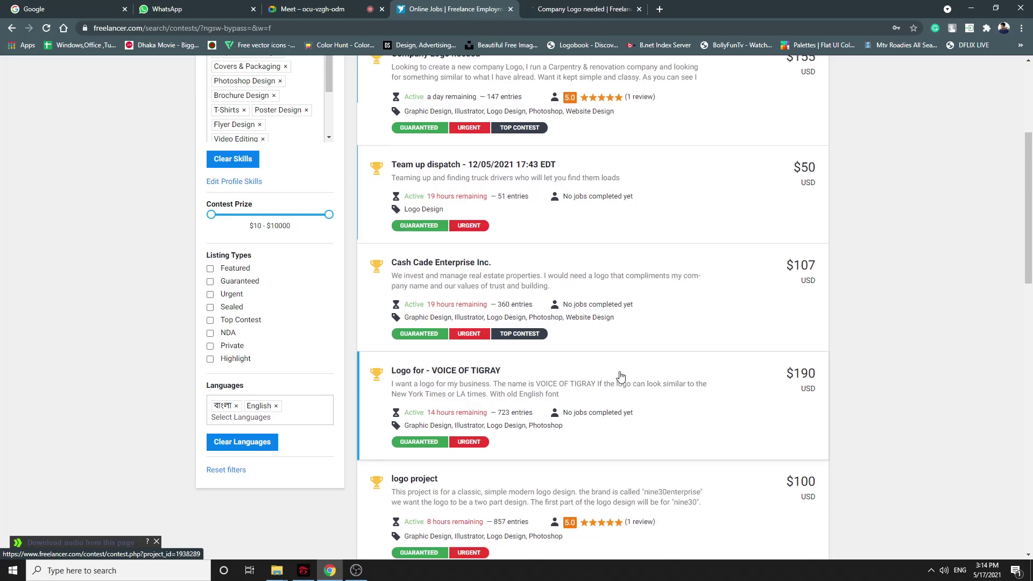
pyautogui.scroll(2, 620, 376)
pyautogui.scroll(4, 620, 377)
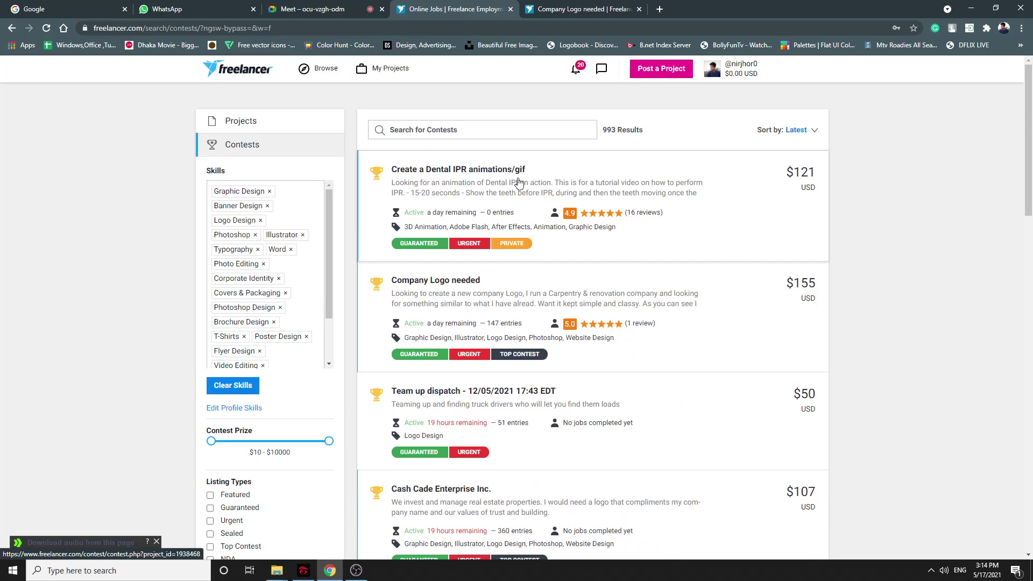
pyautogui.click(419, 133)
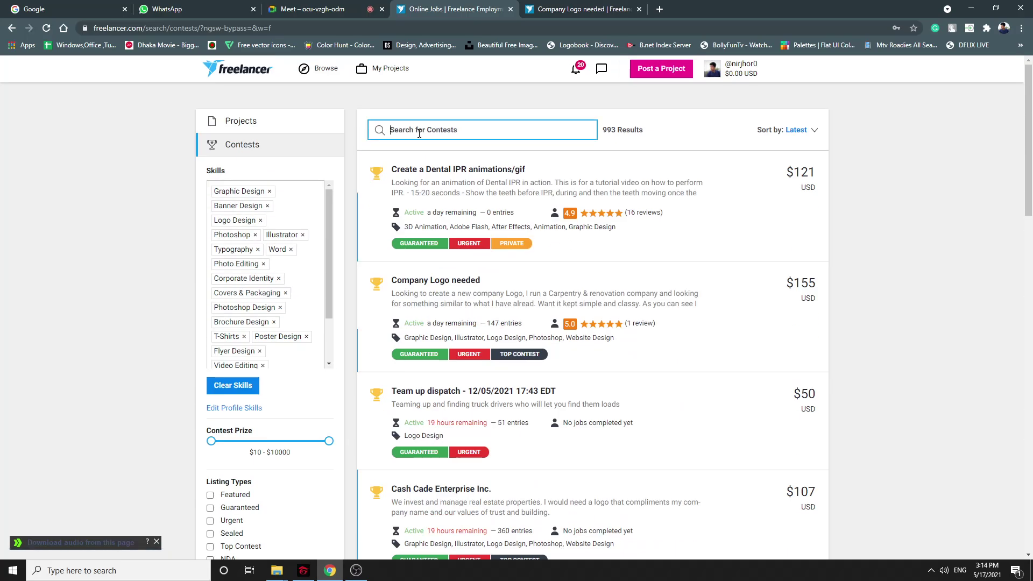
pyautogui.write('Logo')
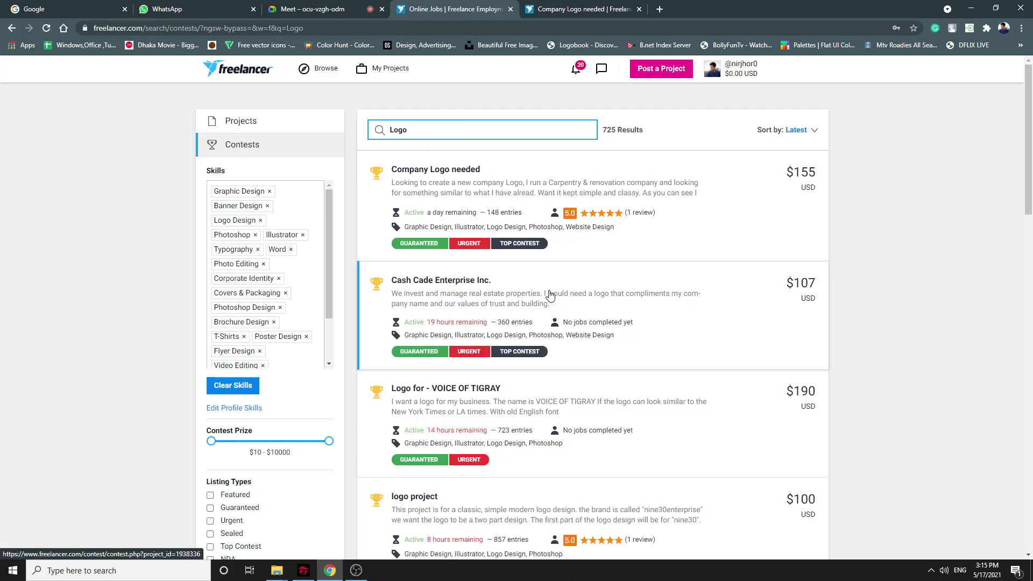
# Check the WhatsApp class group for messages and review the Meet participant list down to the last attendee
pyautogui.click(171, 7)
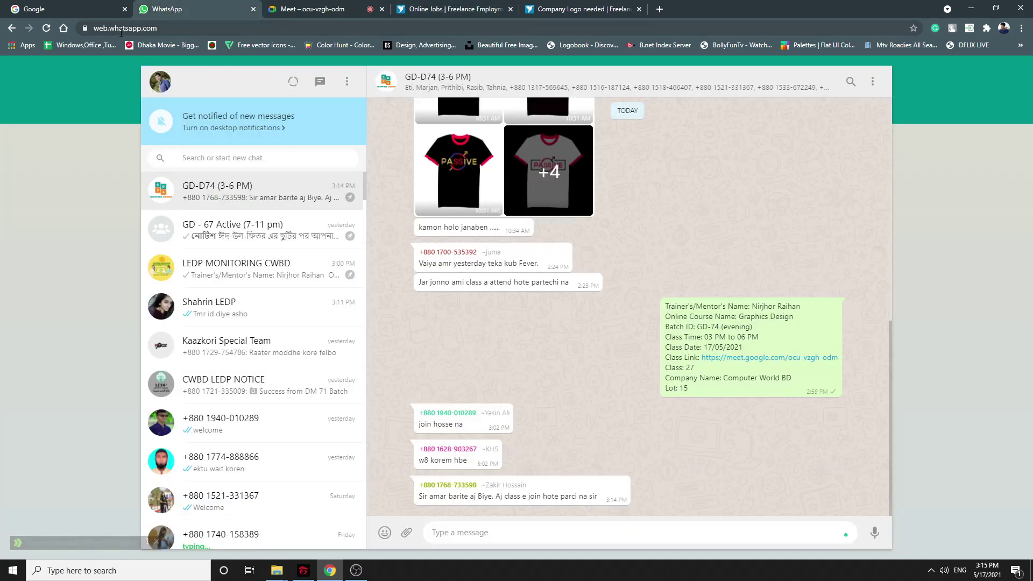
pyautogui.click(286, 8)
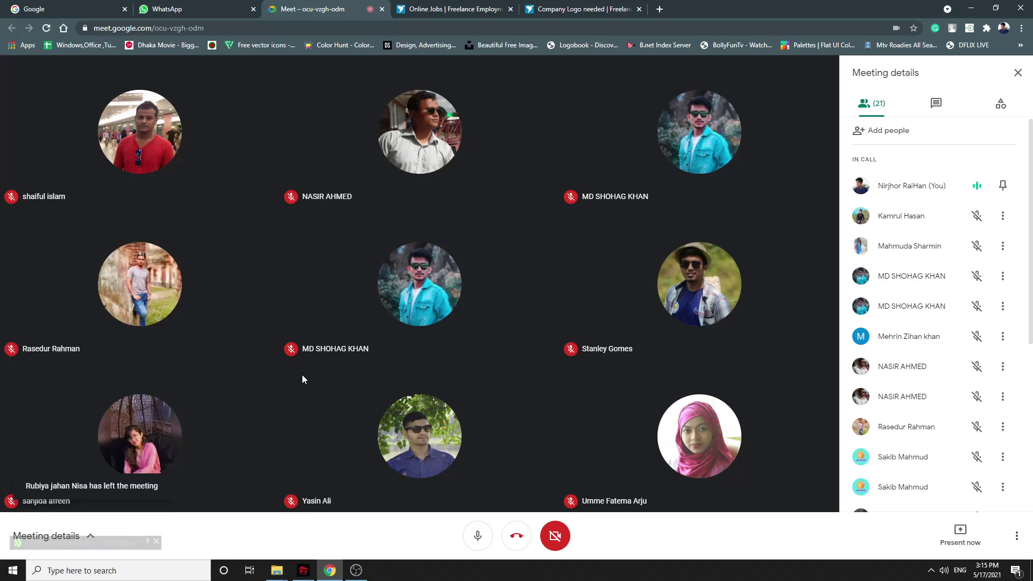
pyautogui.scroll(-5, 938, 366)
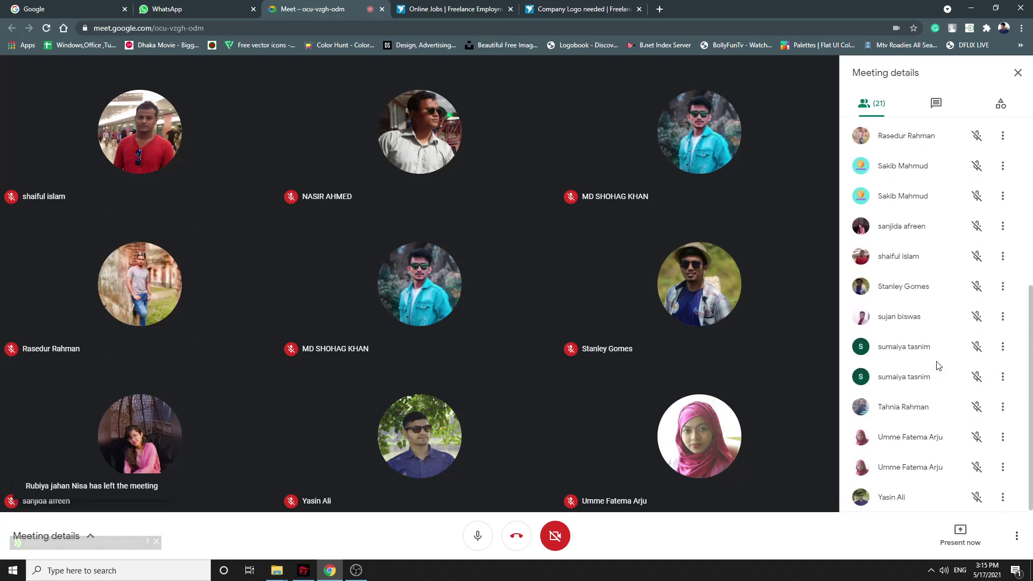
pyautogui.scroll(-5, 948, 391)
pyautogui.moveTo(363, 574)
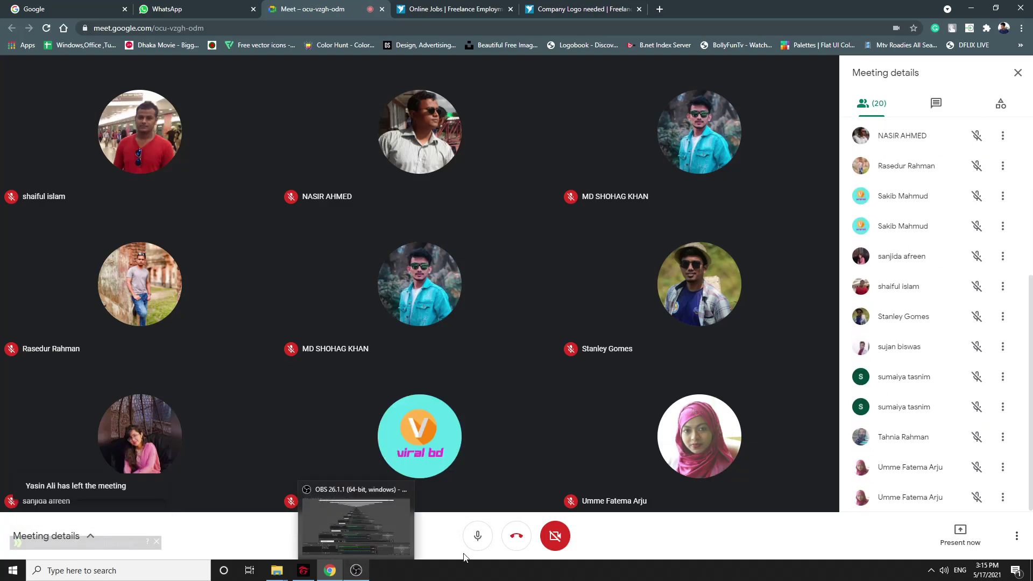
pyautogui.scroll(-5, 872, 451)
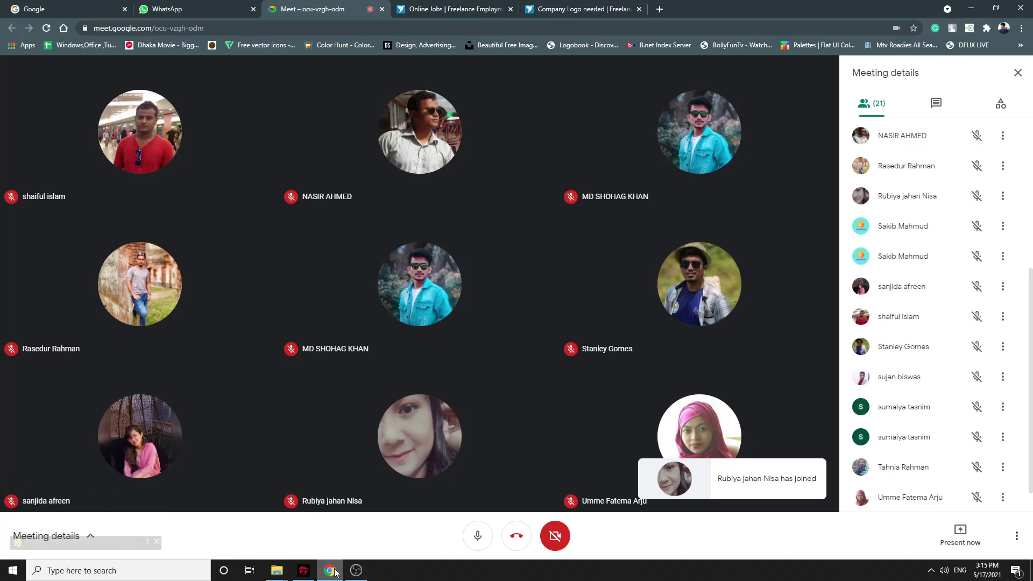
# Look through the first page of logo contests on Freelancer and sort the results by Fewest Entries
pyautogui.click(439, 17)
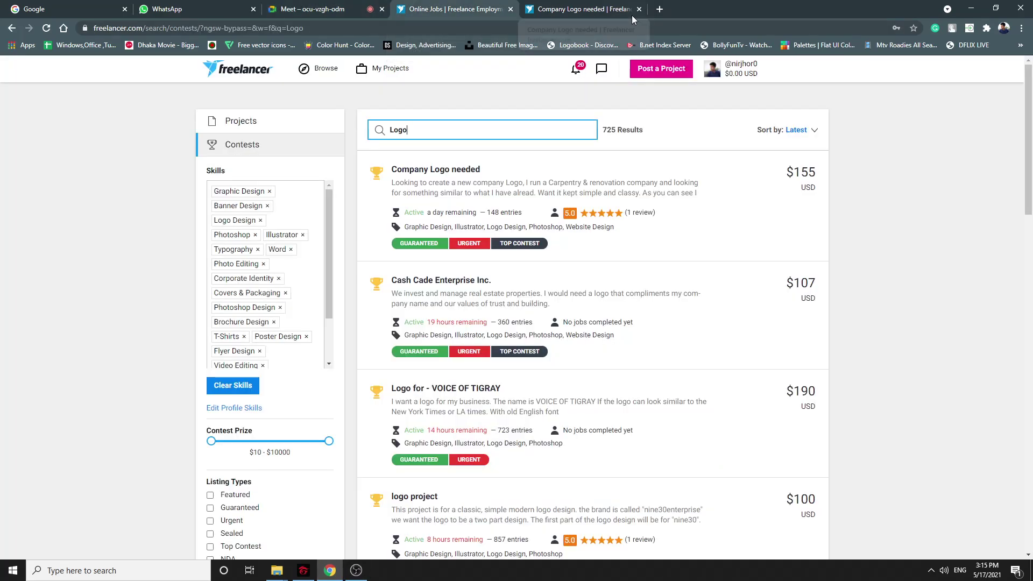
pyautogui.scroll(-1, 536, 281)
pyautogui.scroll(1, 540, 286)
pyautogui.scroll(1, 541, 285)
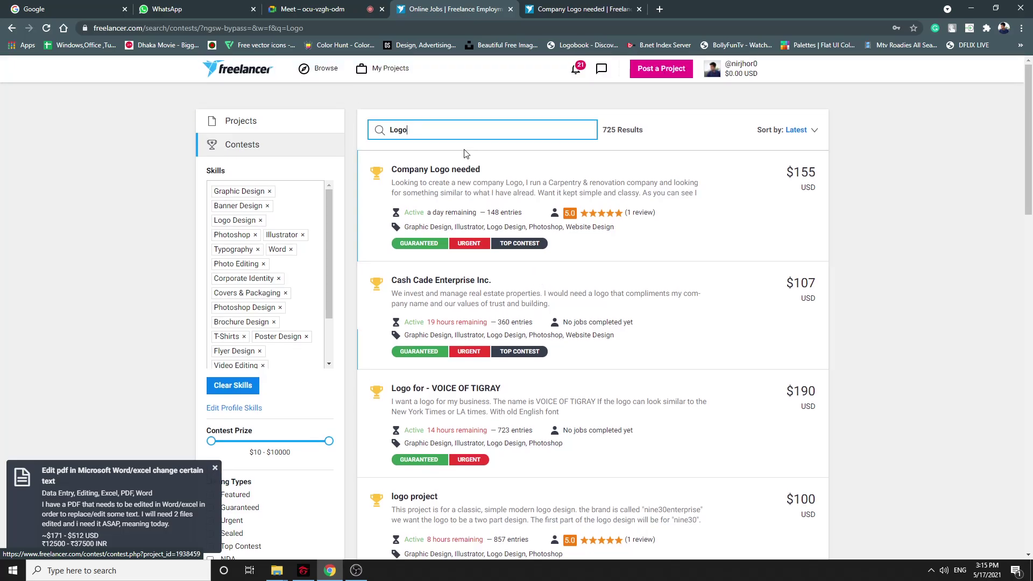
pyautogui.scroll(-4, 555, 332)
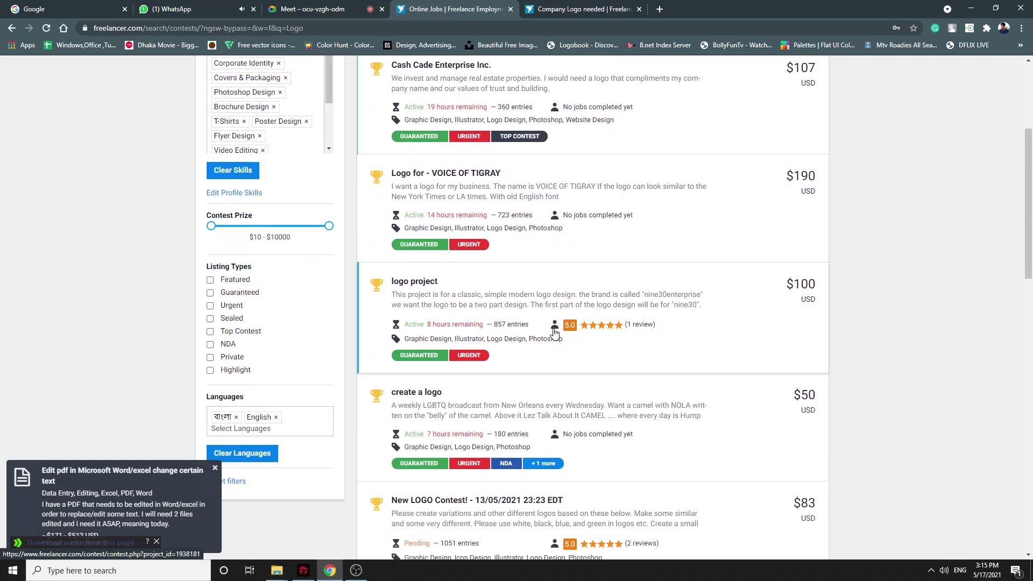
pyautogui.scroll(-6, 554, 332)
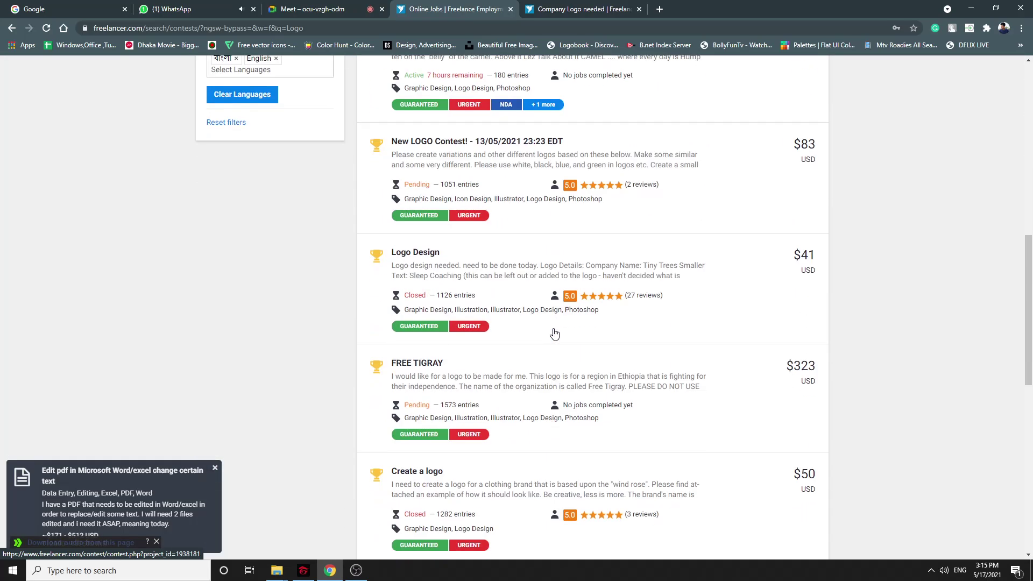
pyautogui.scroll(-4, 554, 333)
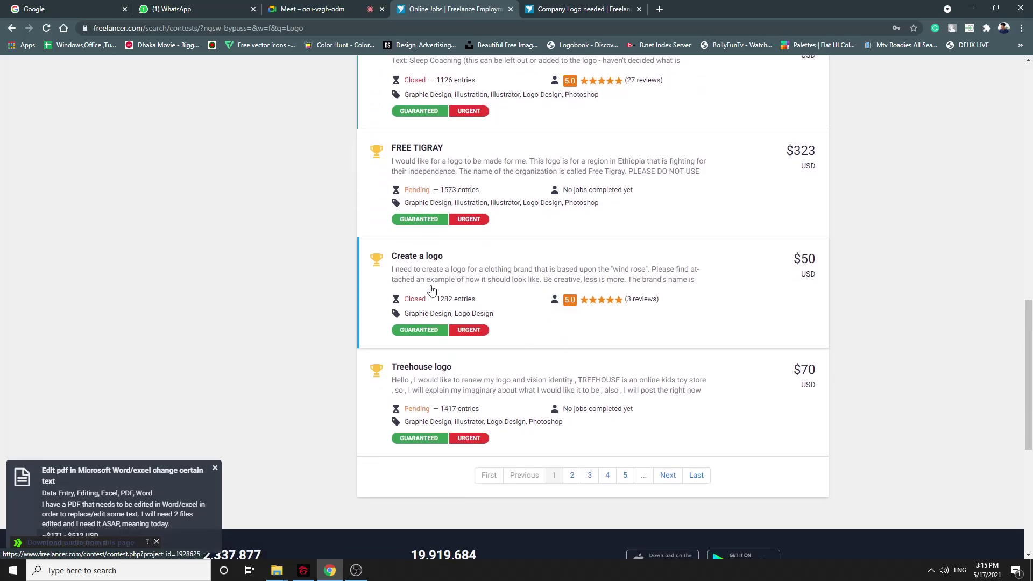
pyautogui.scroll(-3, 429, 280)
pyautogui.scroll(15, 486, 321)
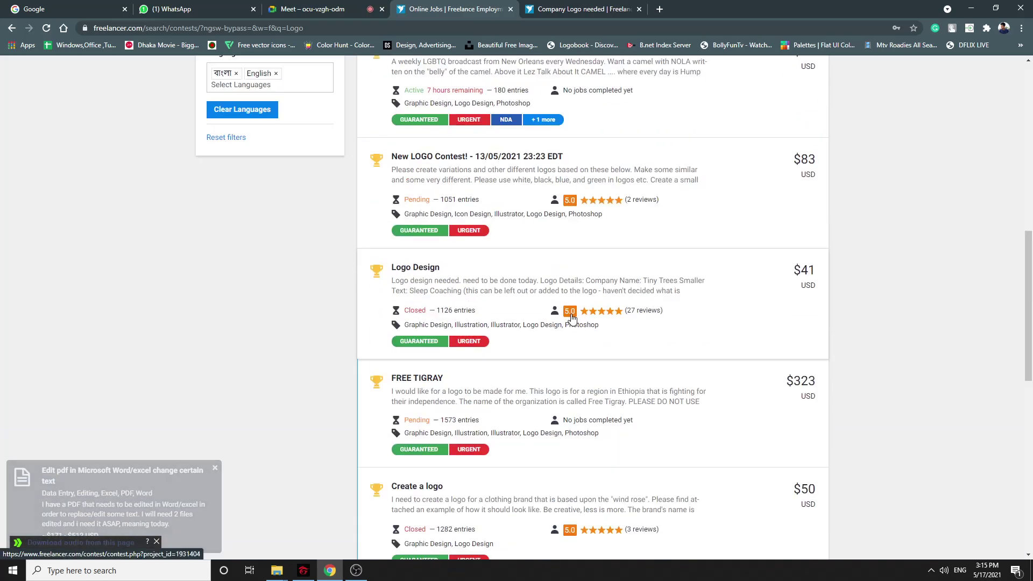
pyautogui.click(796, 130)
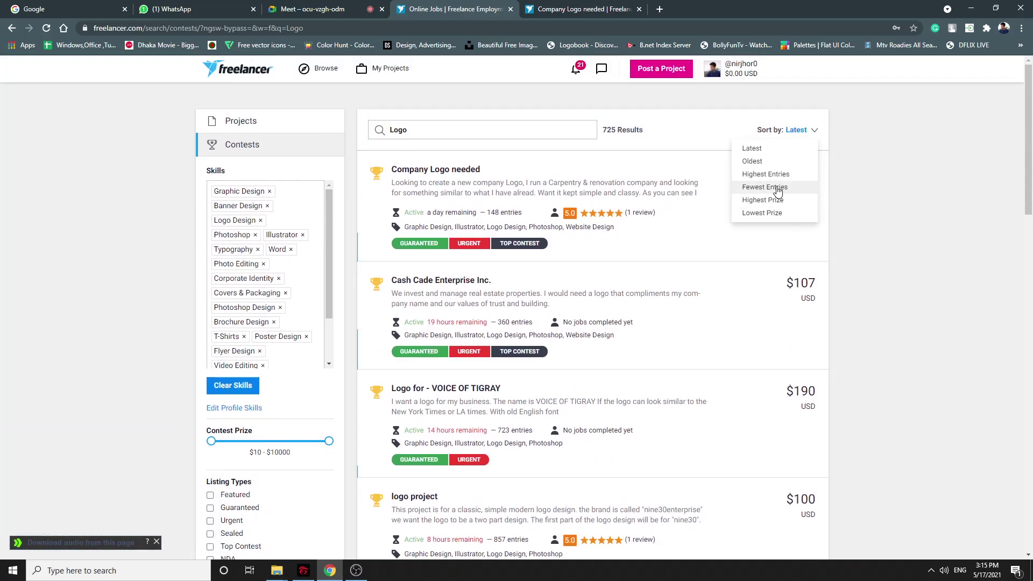
pyautogui.click(777, 190)
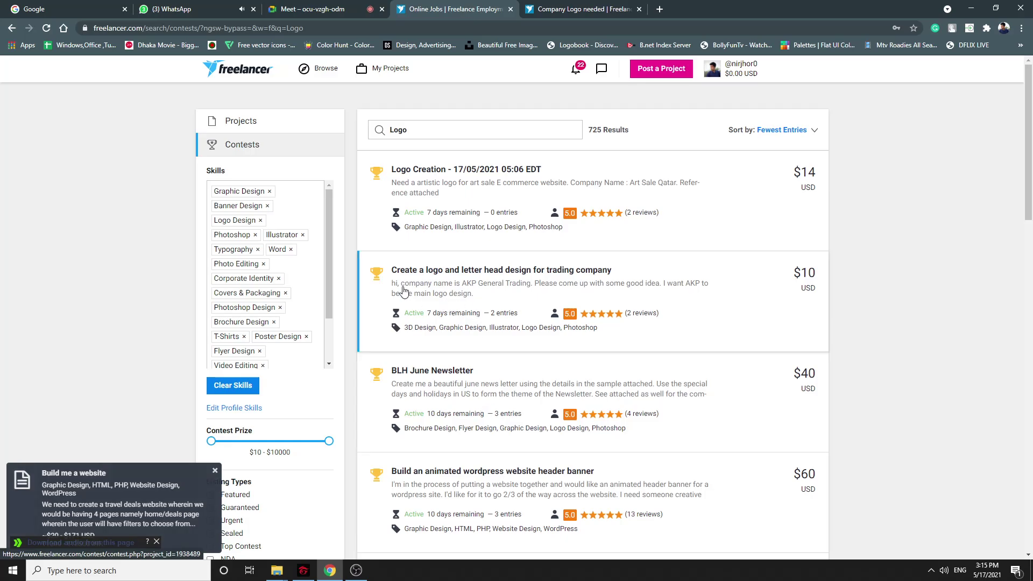
# Read the new WhatsApp class group message, check the Meet call, and bring up the Company Logo needed contest brief
pyautogui.click(295, 8)
pyautogui.click(189, 6)
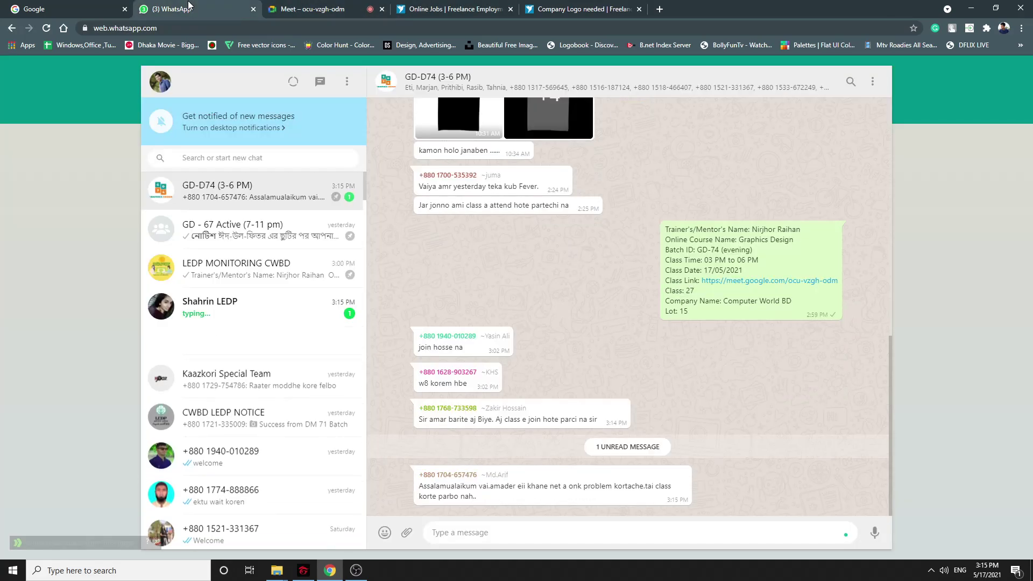
pyautogui.click(333, 8)
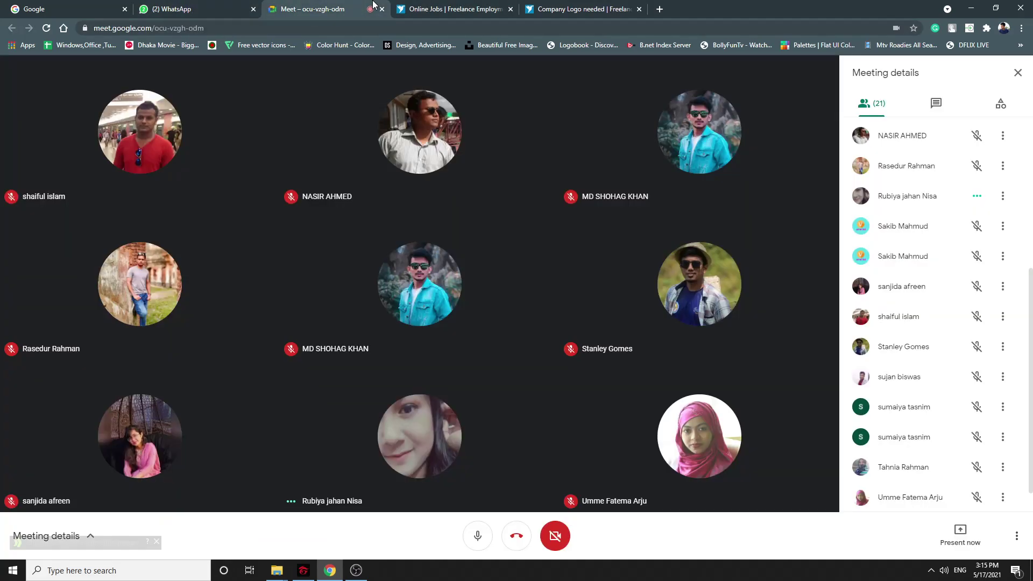
pyautogui.click(449, 8)
pyautogui.click(549, 10)
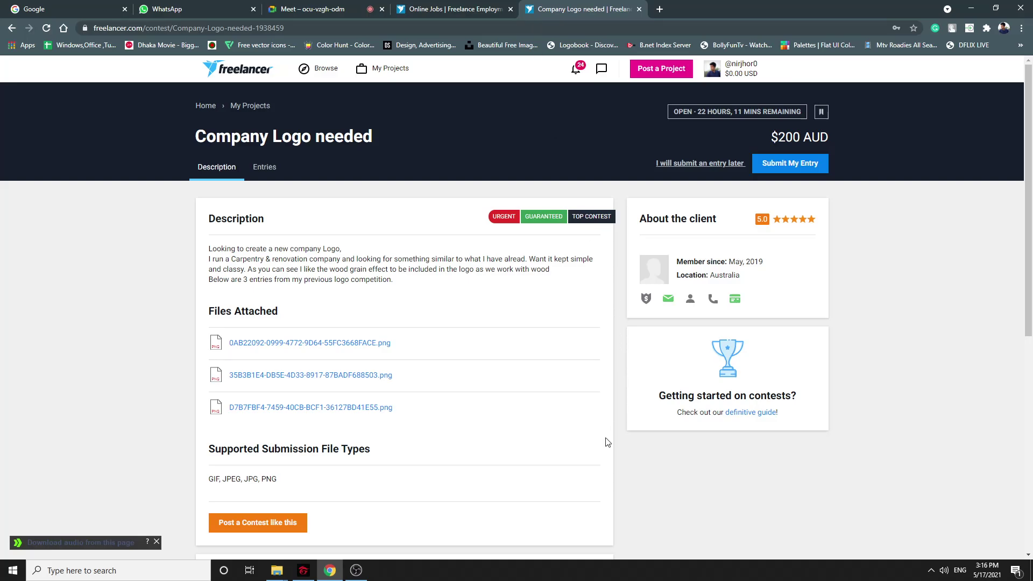
# Check the recording status in OBS and review the end of the participant list in the Meet call
pyautogui.click(356, 572)
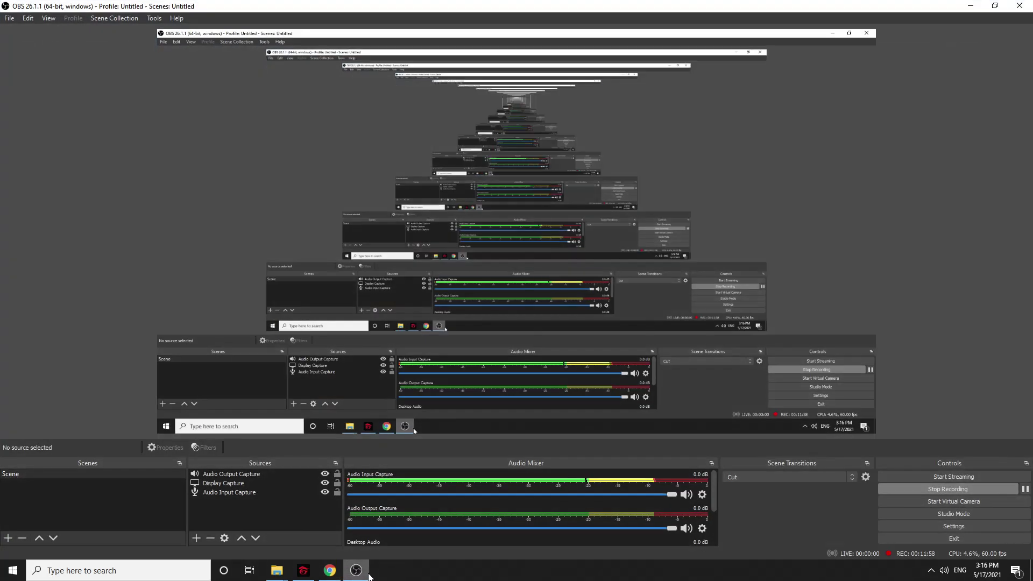
pyautogui.click(366, 575)
pyautogui.click(317, 9)
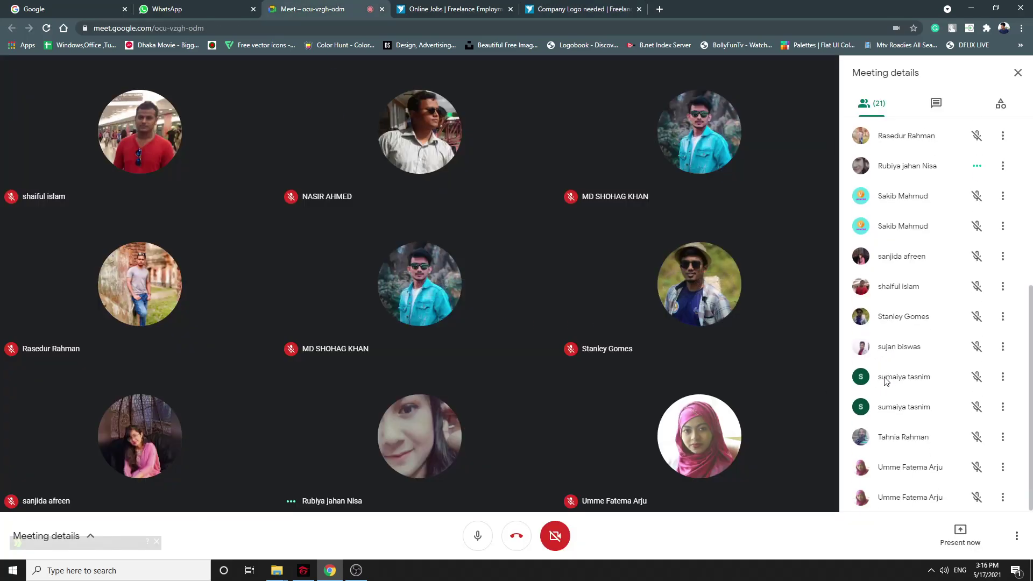
pyautogui.scroll(-5, 908, 367)
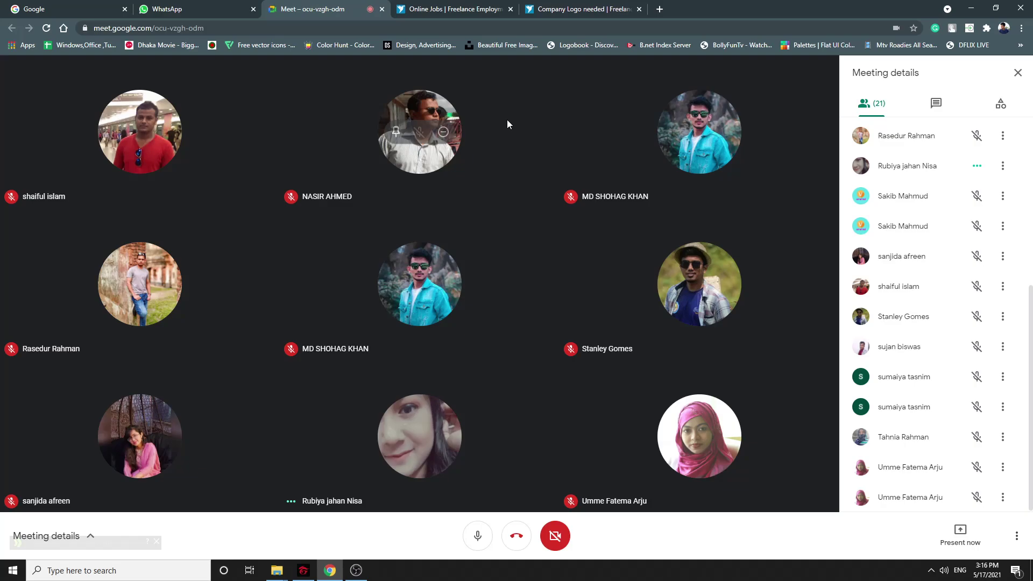
# Rerun the Logo search in the Freelancer contests and open the "Logo Creation - 17/05/2021 05:06 EDT" contest in a new tab
pyautogui.click(466, 9)
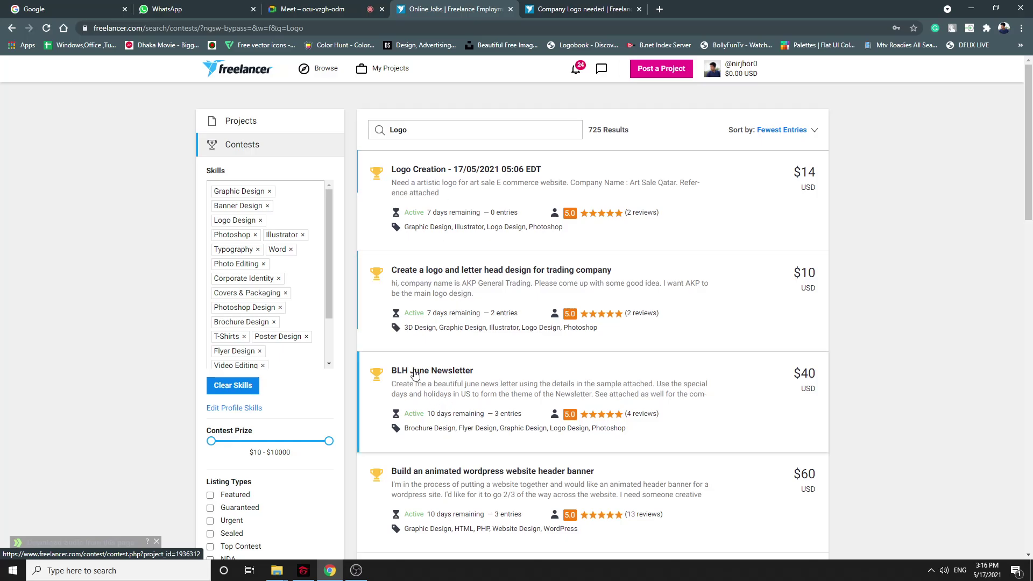
pyautogui.scroll(-4, 414, 374)
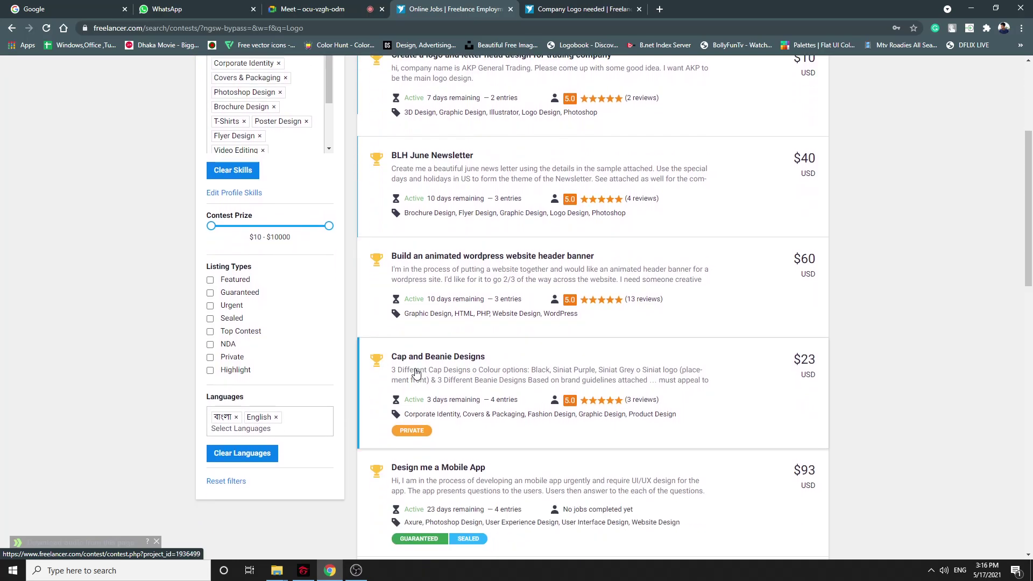
pyautogui.scroll(-7, 416, 373)
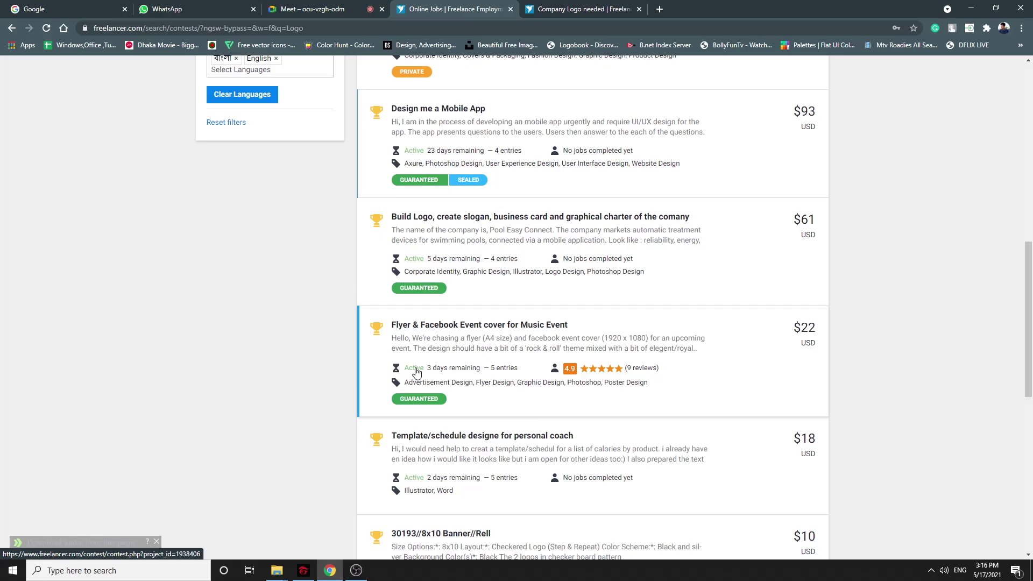
pyautogui.scroll(10, 416, 372)
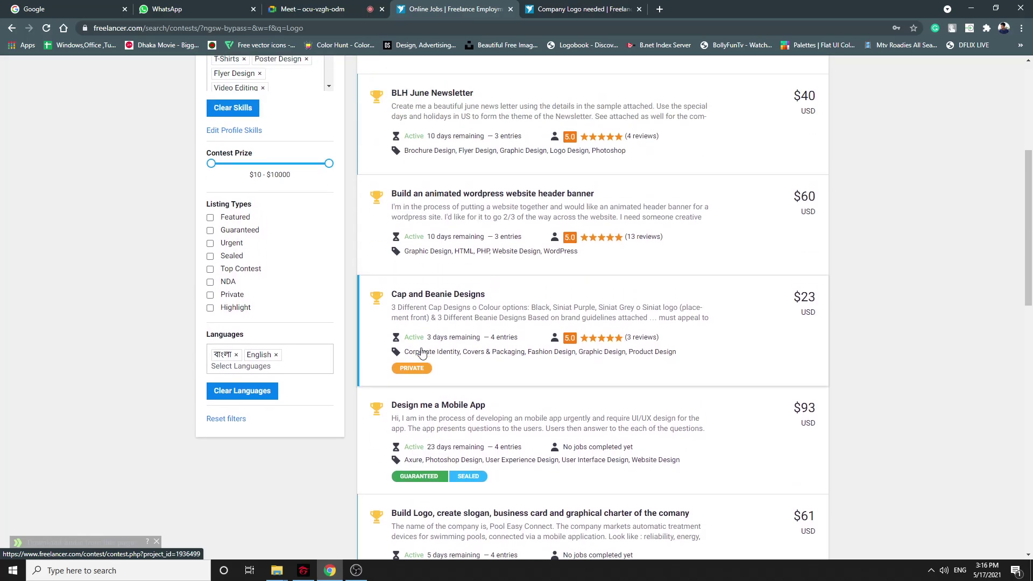
pyautogui.click(454, 132)
pyautogui.press('Return')
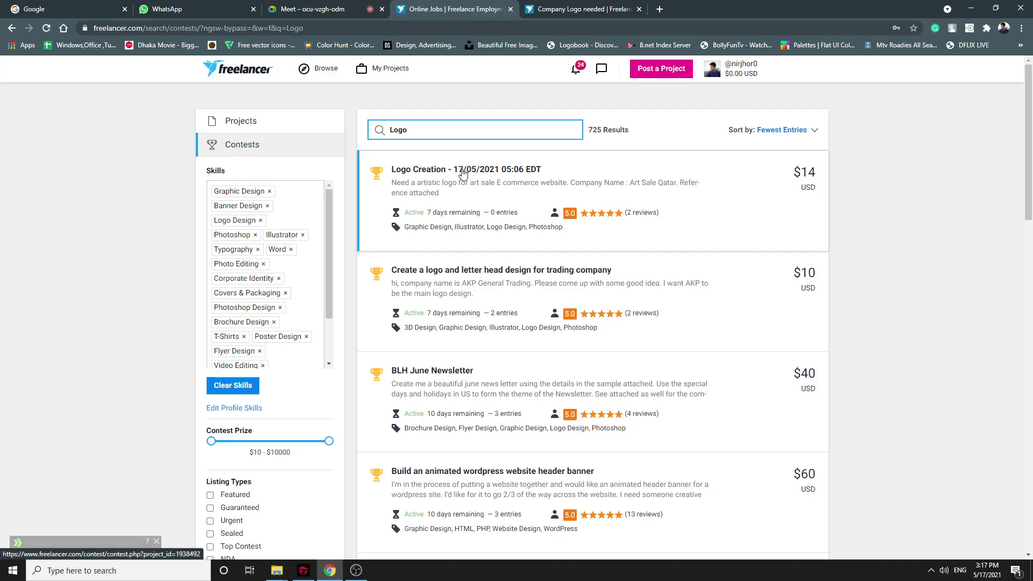
pyautogui.rightClick(462, 171)
pyautogui.click(472, 177)
pyautogui.hotkey('ctrl', 'Tab')
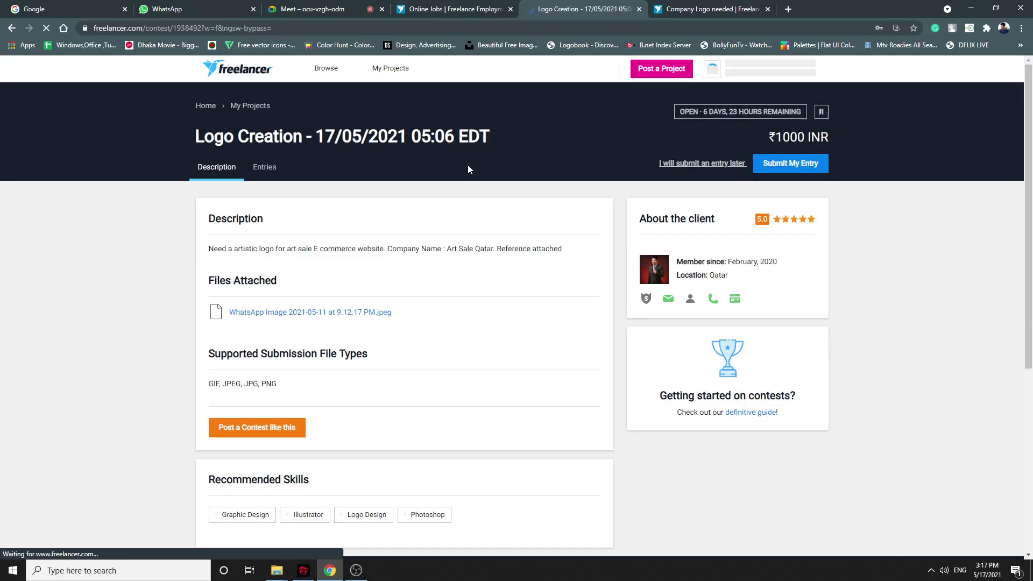
# Check the contest's entries, read its description, and examine the attached reference image
pyautogui.click(279, 165)
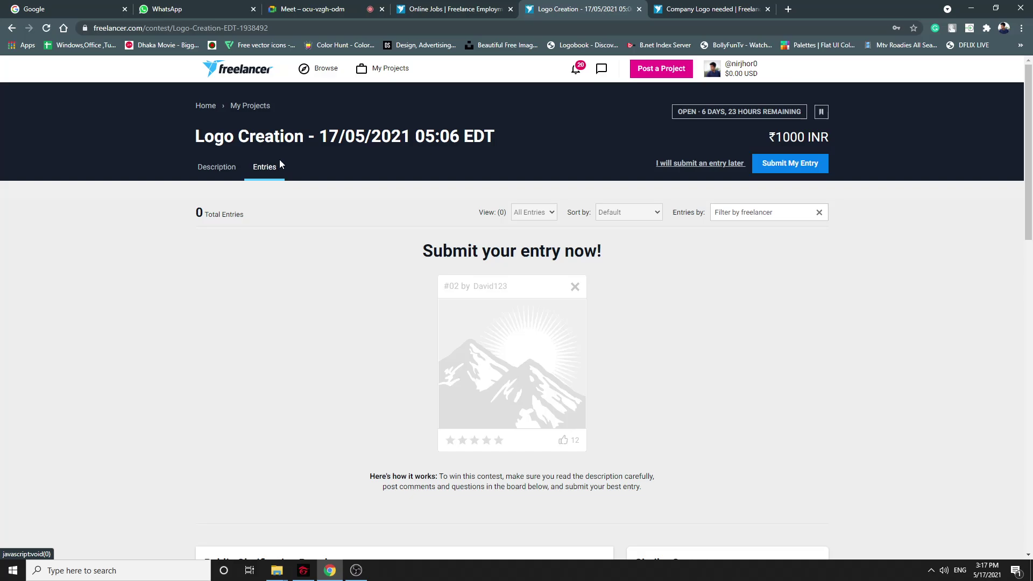
pyautogui.click(237, 159)
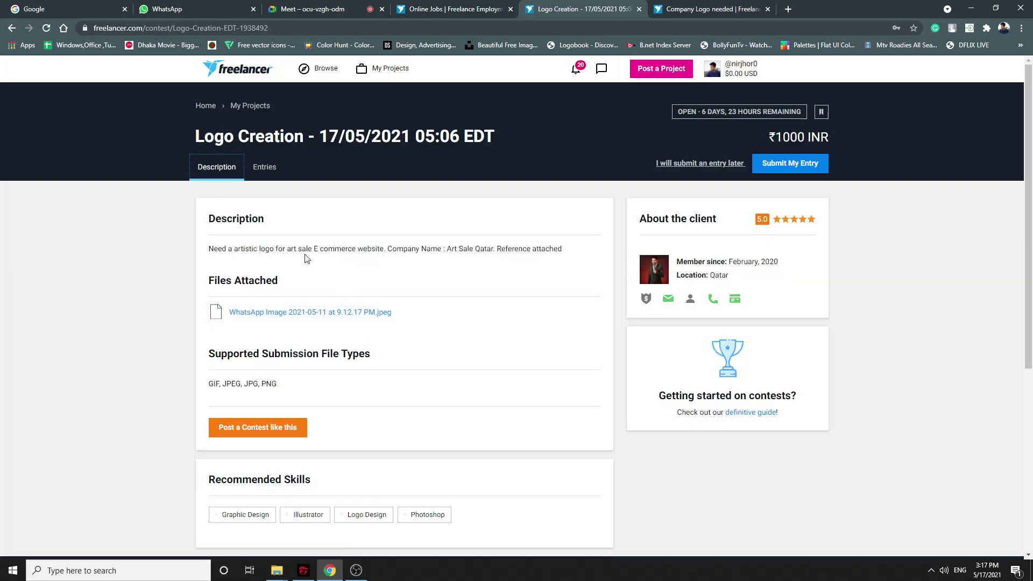
pyautogui.click(322, 318)
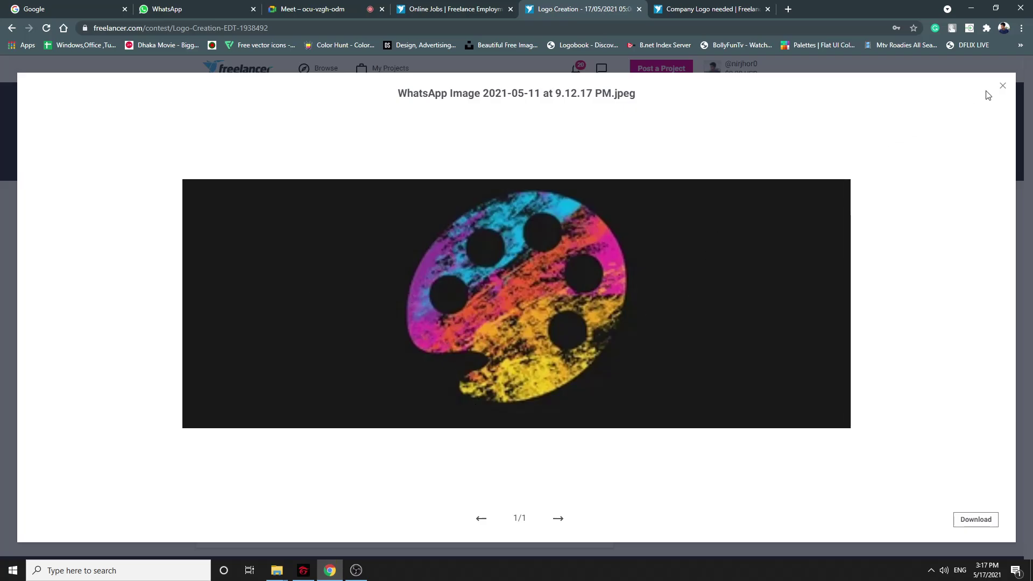
pyautogui.click(1002, 88)
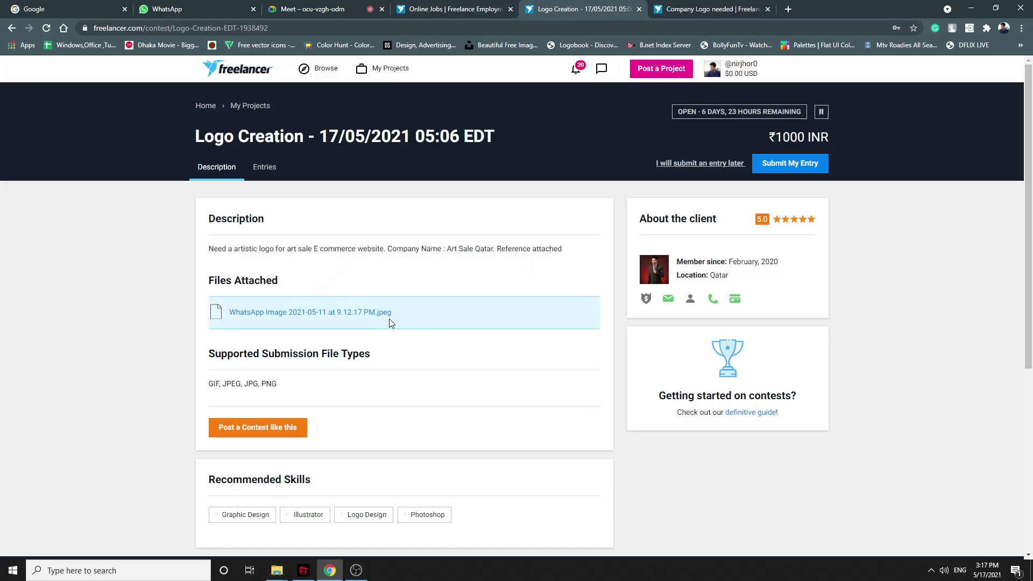
pyautogui.scroll(-3, 333, 413)
pyautogui.scroll(3, 334, 414)
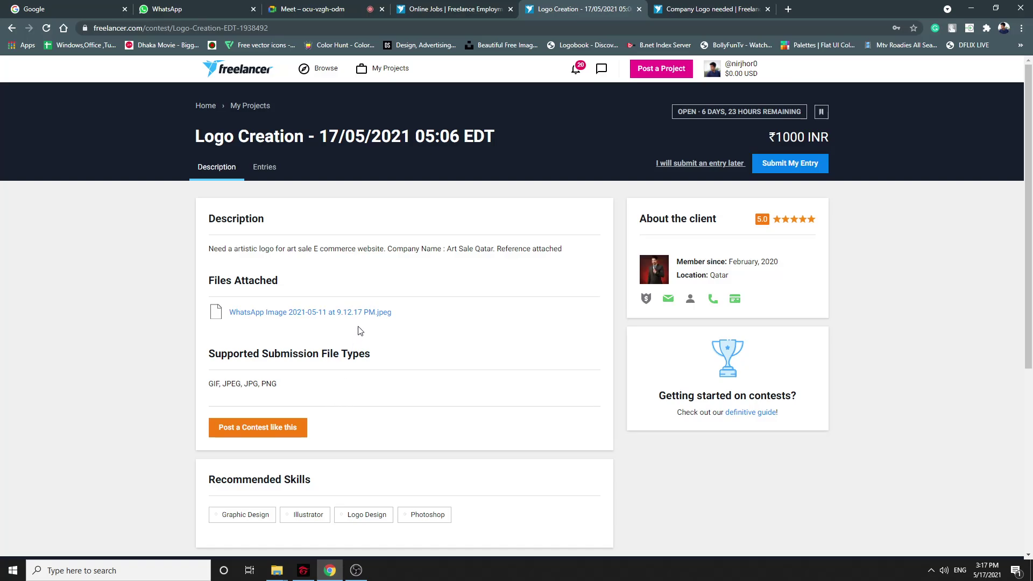
pyautogui.click(368, 314)
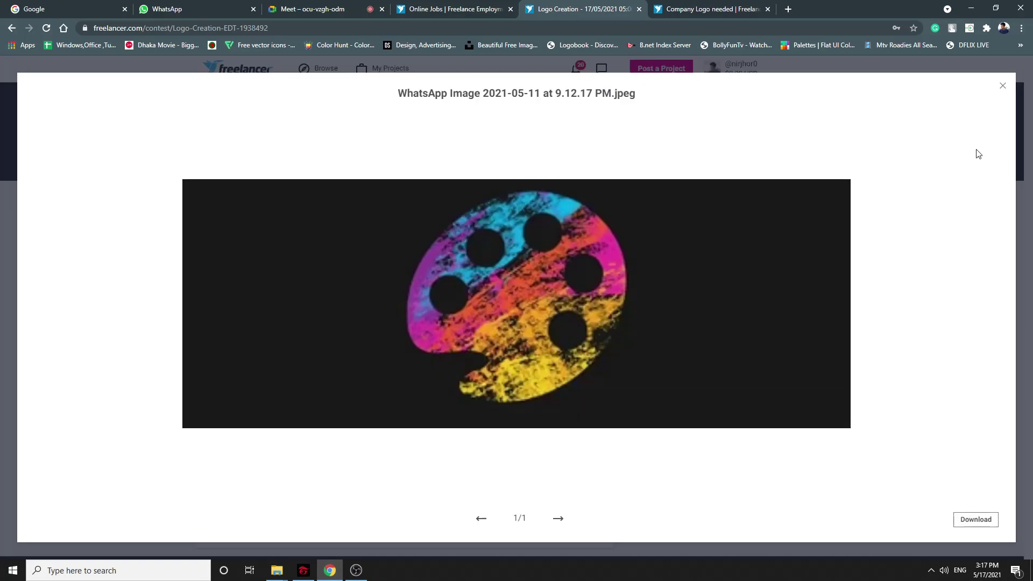
pyautogui.click(1000, 87)
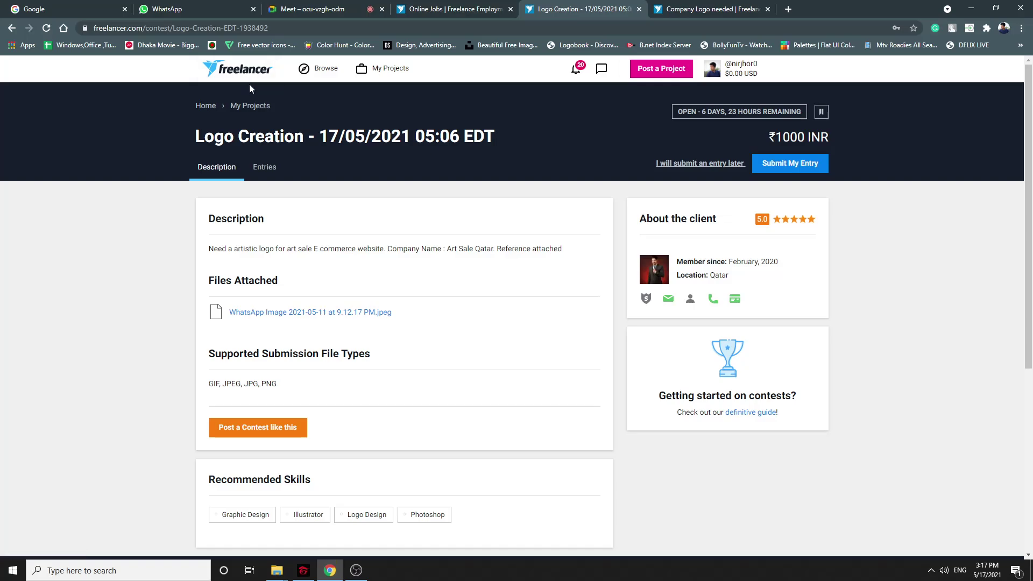
# Copy the Logo Creation contest's link and send it to everyone in the Meet call chat
pyautogui.click(262, 29)
pyautogui.press('super+c')
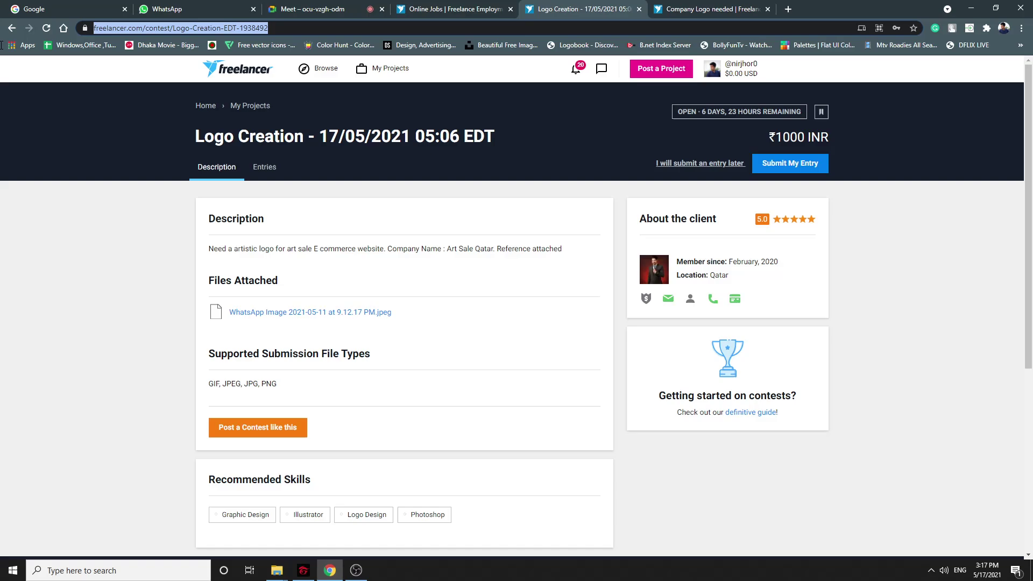
pyautogui.rightClick(189, 31)
pyautogui.click(240, 107)
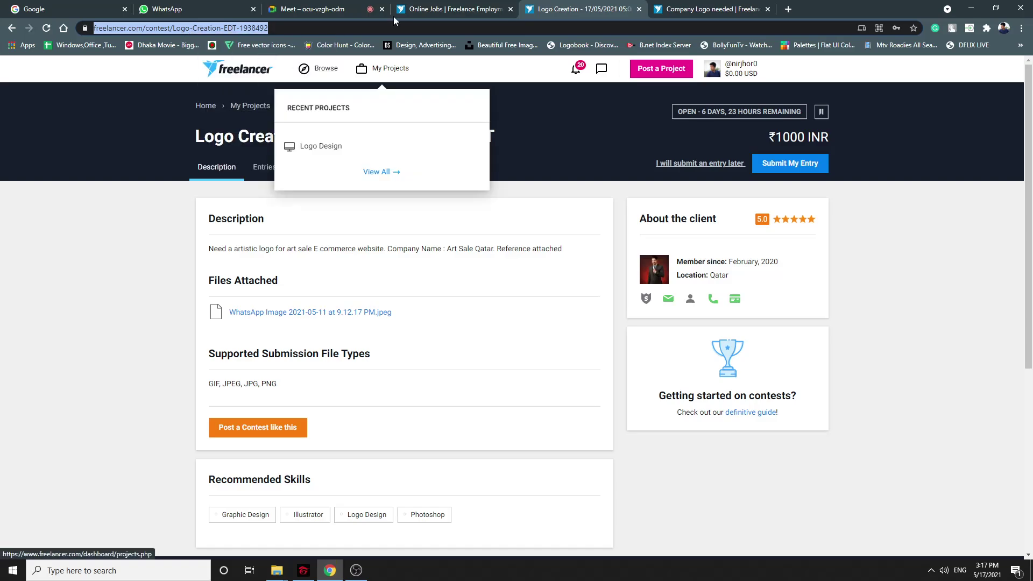
pyautogui.click(315, 10)
pyautogui.click(162, 9)
pyautogui.click(312, 8)
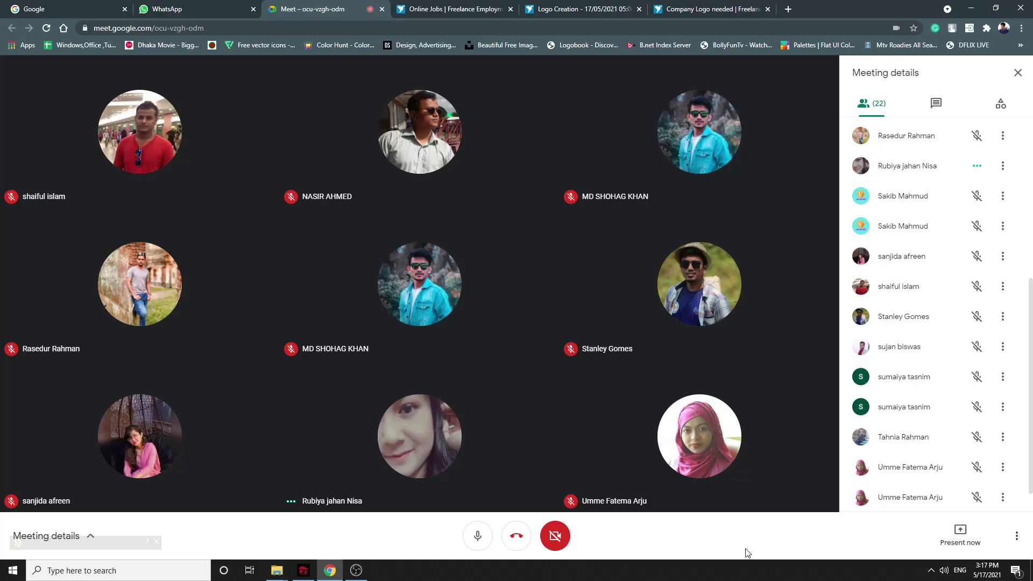
pyautogui.moveTo(702, 498)
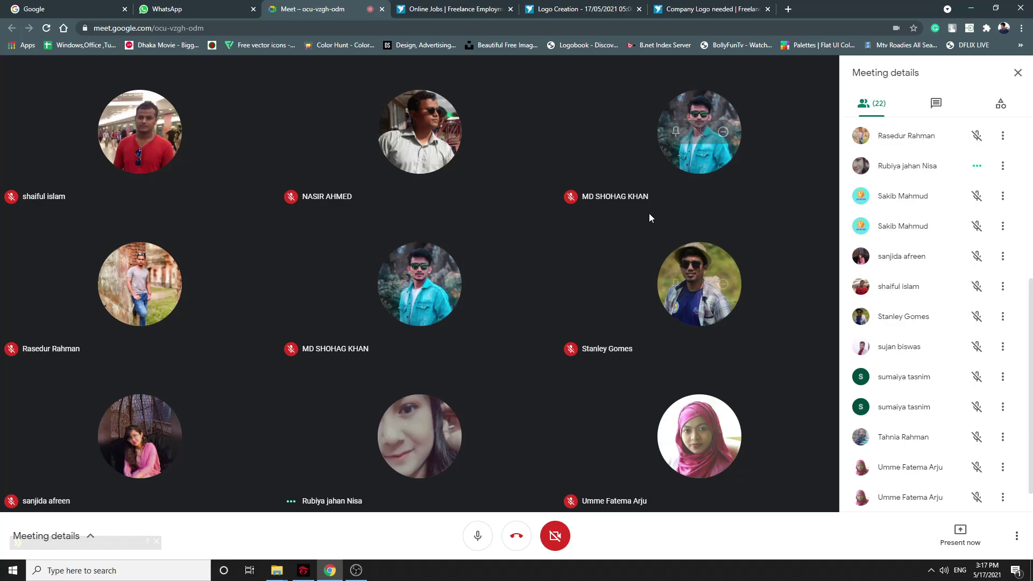
pyautogui.click(936, 104)
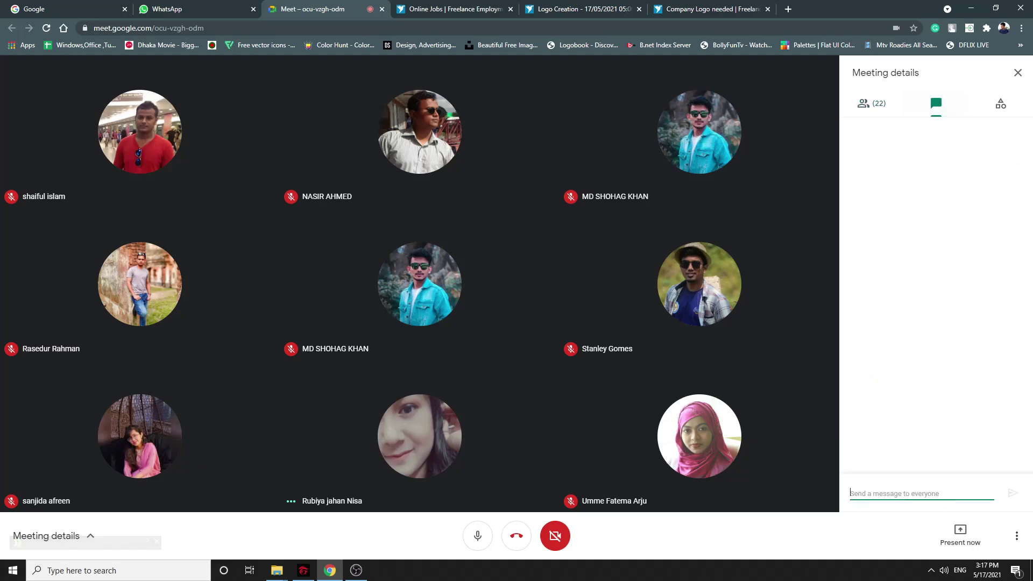
pyautogui.rightClick(904, 494)
pyautogui.click(922, 397)
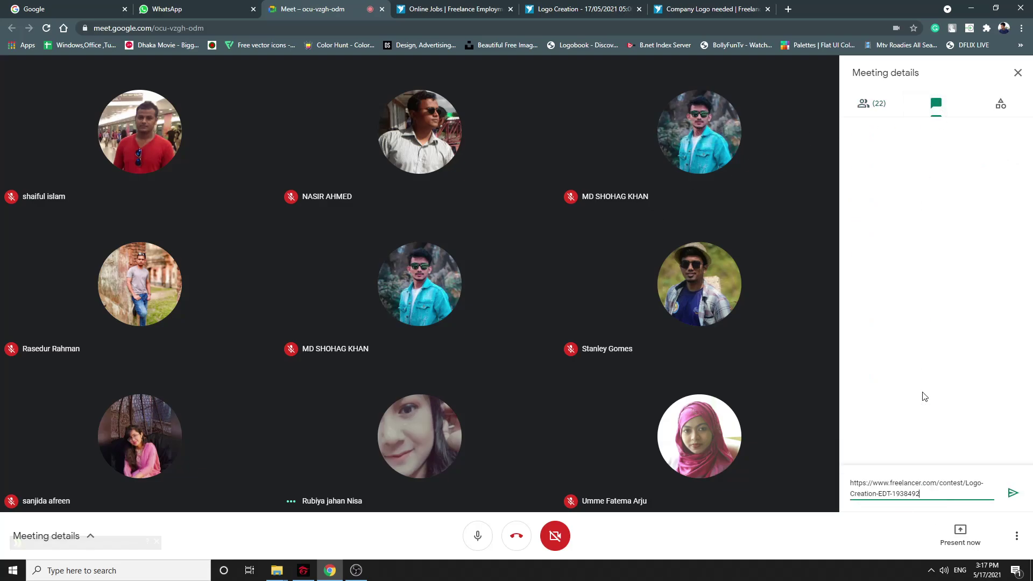
pyautogui.press('Return')
# Send the same contest link to the GD-D74 (3-6 PM) group in WhatsApp
pyautogui.click(167, 9)
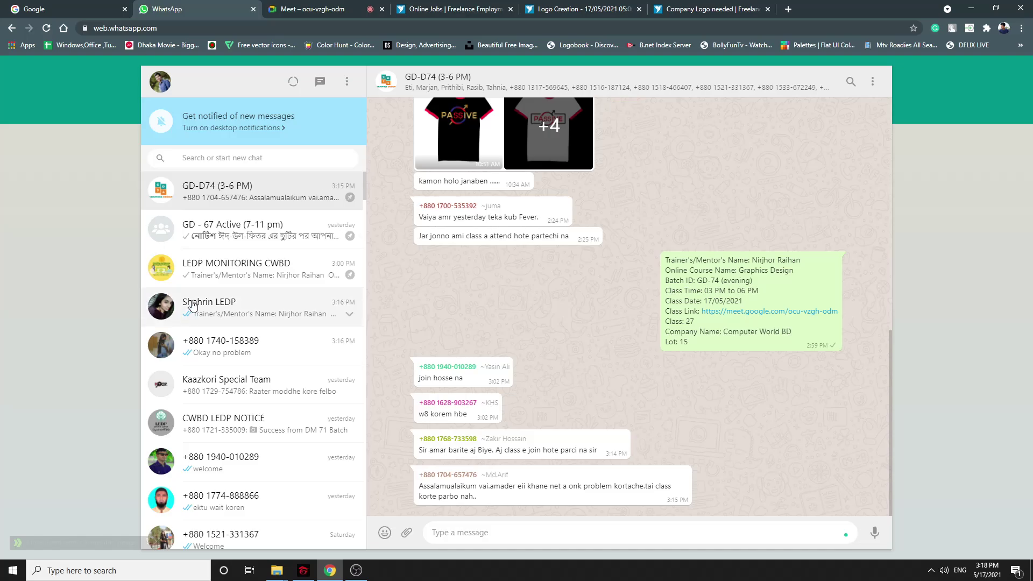
pyautogui.rightClick(461, 528)
pyautogui.click(495, 428)
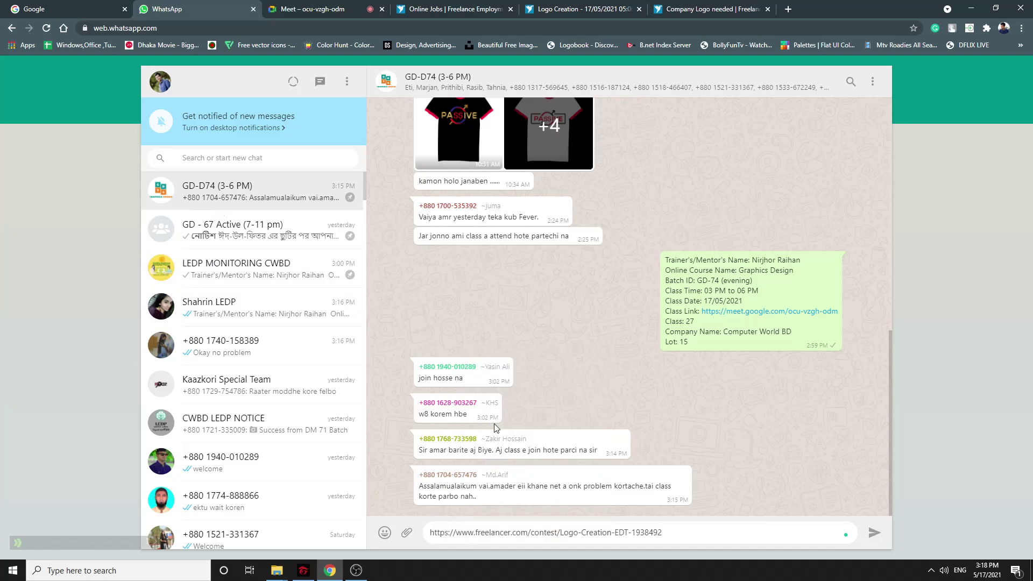
pyautogui.press('Return')
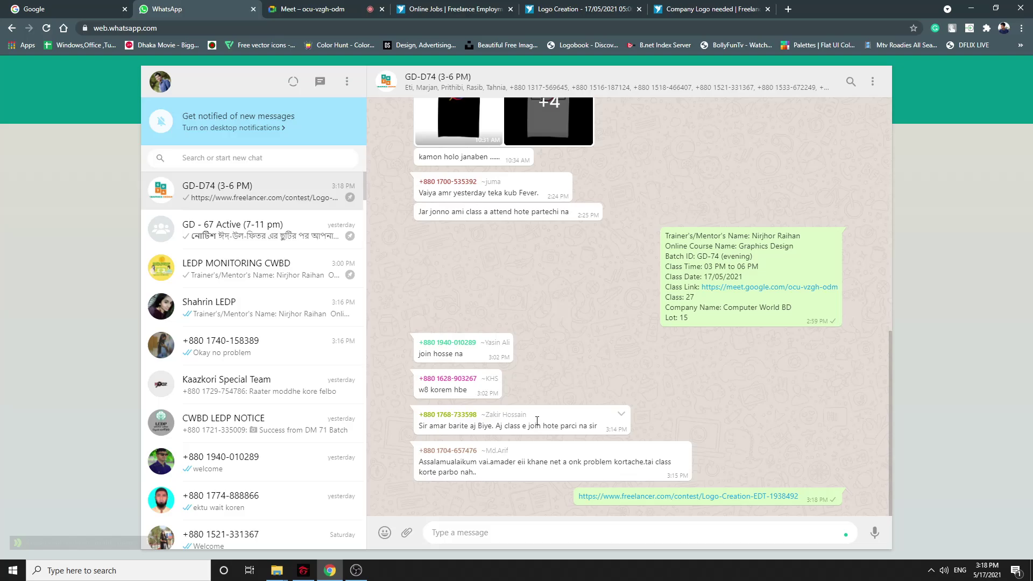
# Return to the Meet call, review the full participant list, and check the exact current time on the system clock
pyautogui.click(280, 10)
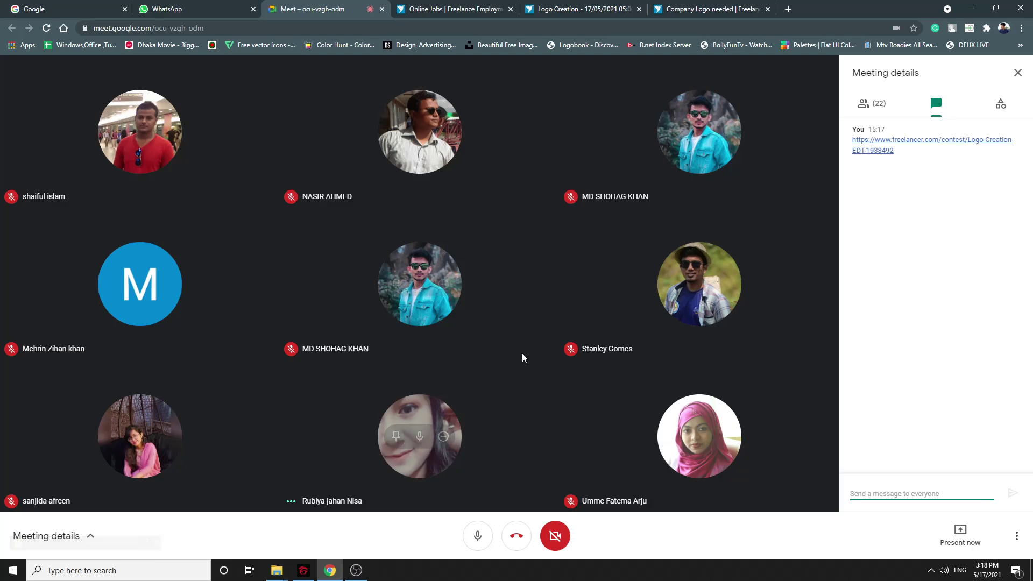
pyautogui.click(877, 98)
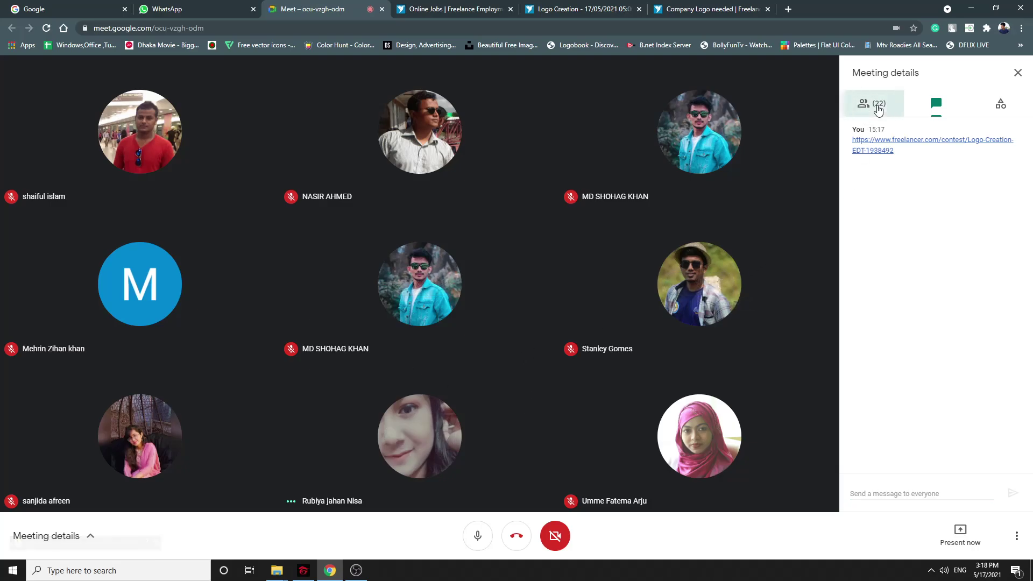
pyautogui.scroll(-8, 915, 269)
pyautogui.scroll(6, 910, 452)
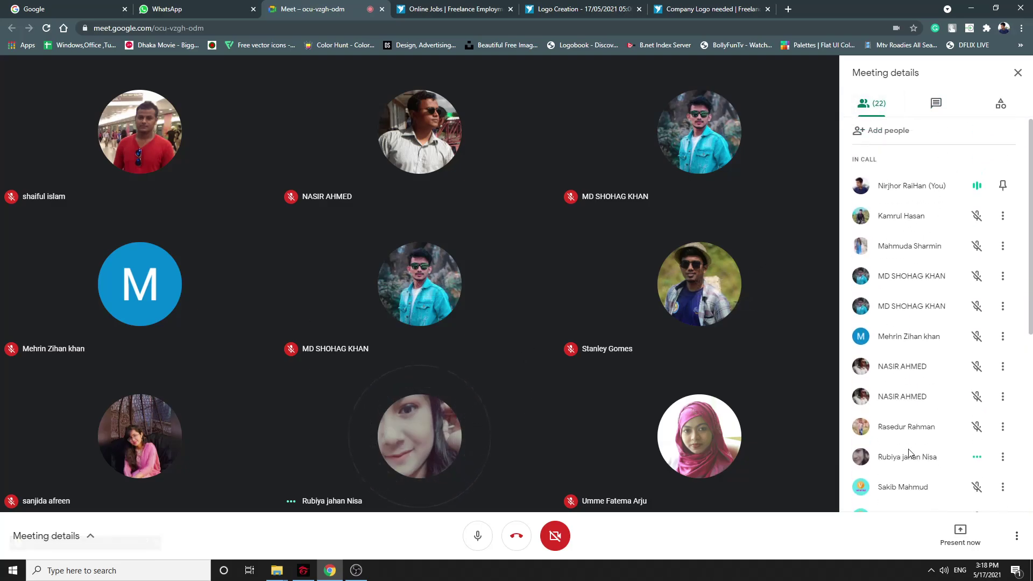
pyautogui.scroll(-6, 910, 452)
pyautogui.scroll(1, 910, 452)
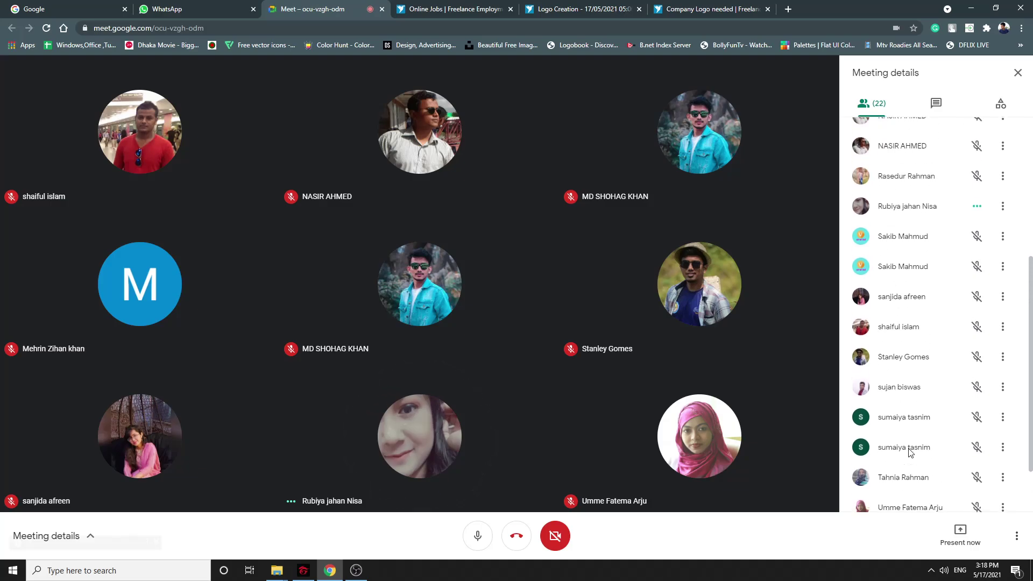
pyautogui.scroll(-1, 909, 452)
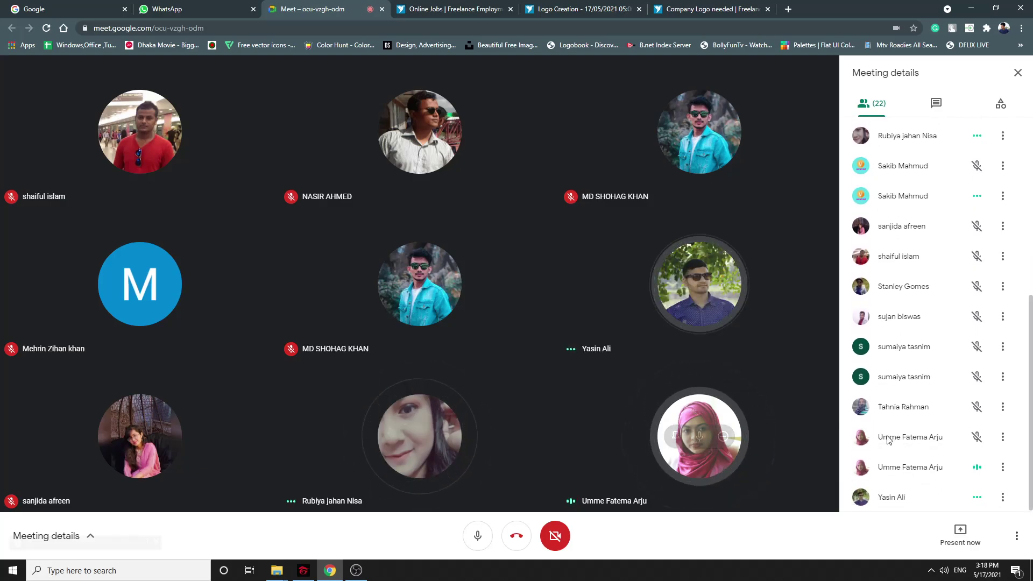
pyautogui.scroll(3, 890, 440)
pyautogui.scroll(4, 890, 440)
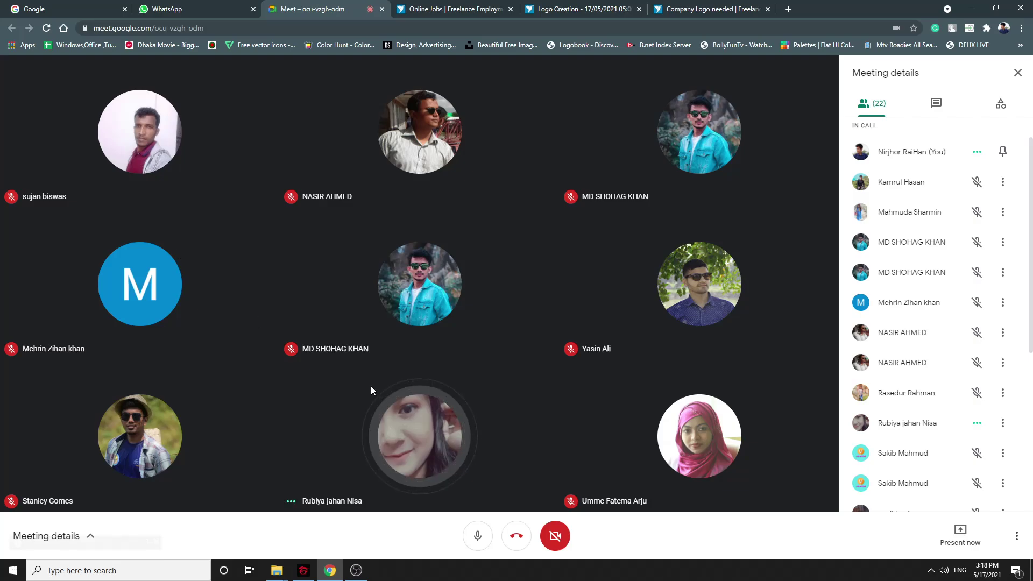
pyautogui.click(990, 573)
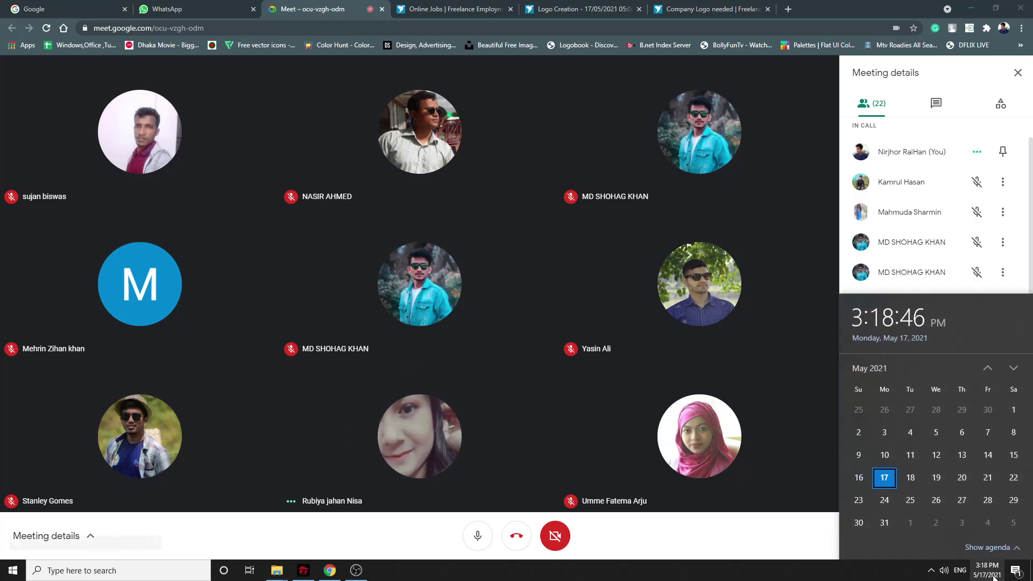
pyautogui.click(994, 573)
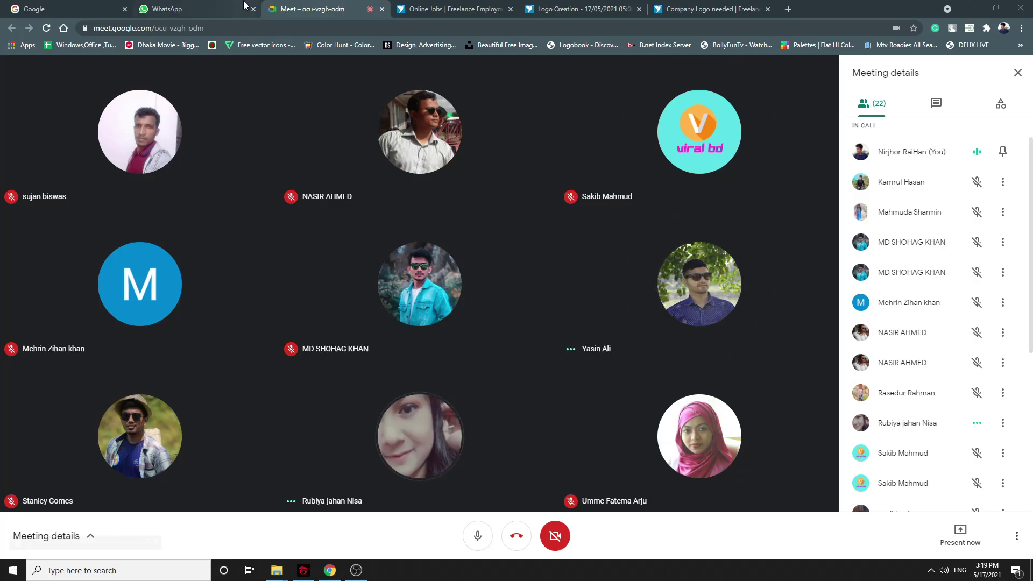
# Look through the Freelancer logo contests sorted by fewest entries for further suitable briefs
pyautogui.click(468, 8)
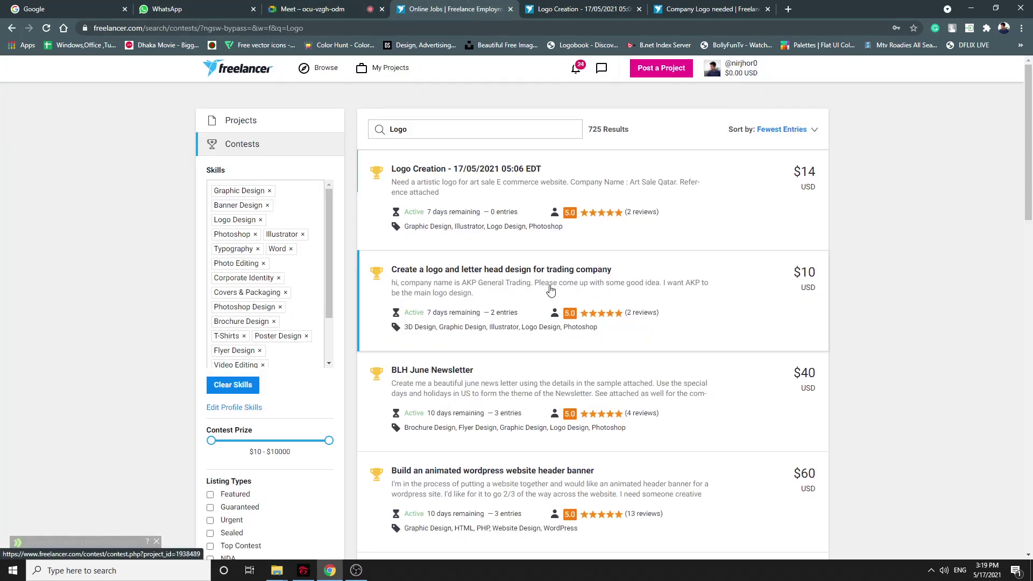
pyautogui.scroll(-2, 551, 286)
pyautogui.scroll(-2, 550, 285)
pyautogui.scroll(6, 550, 286)
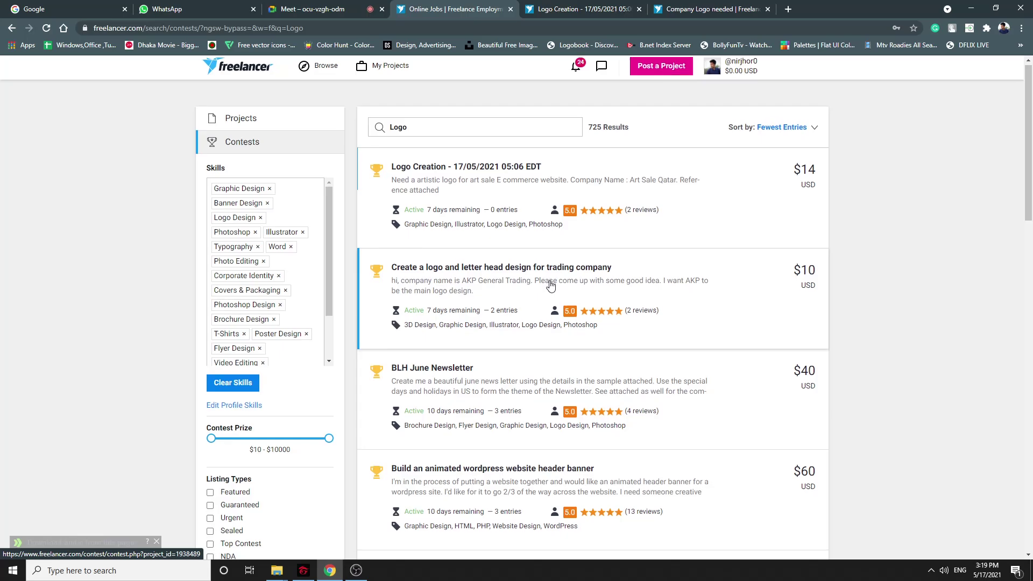
pyautogui.scroll(-6, 550, 286)
pyautogui.scroll(-4, 550, 286)
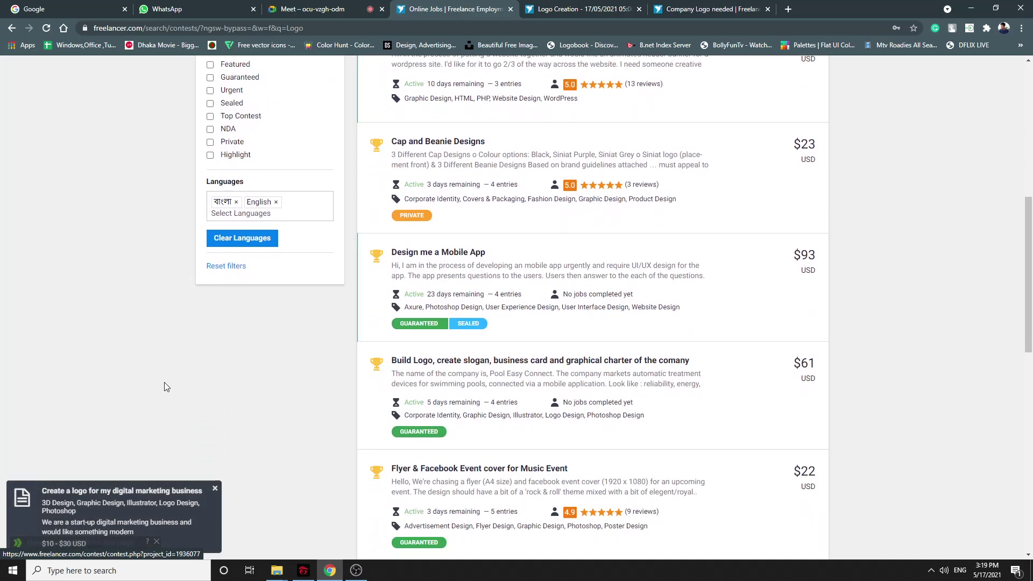
pyautogui.scroll(-4, 456, 365)
pyautogui.scroll(5, 456, 365)
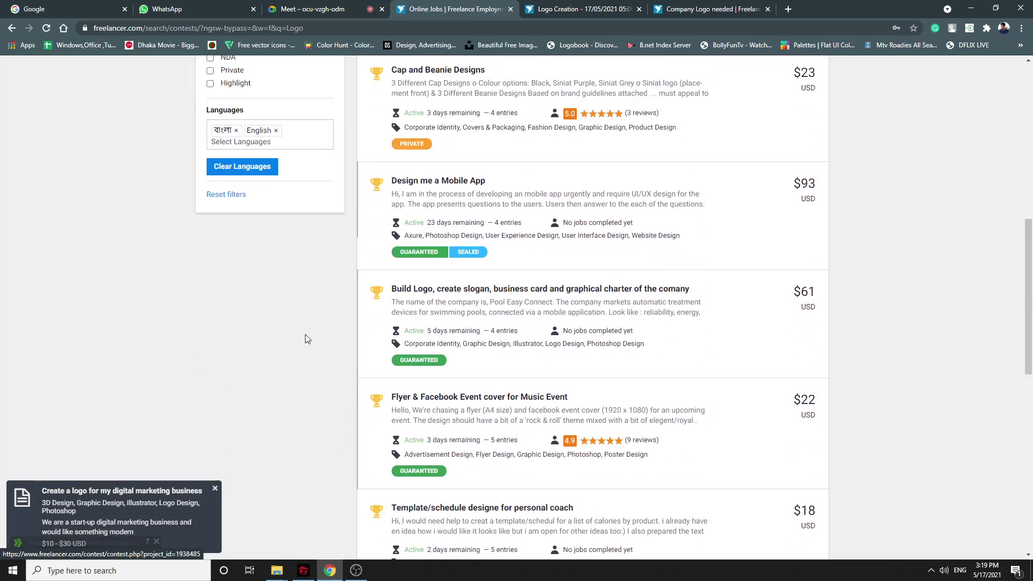
pyautogui.scroll(8, 307, 334)
pyautogui.scroll(-2, 399, 329)
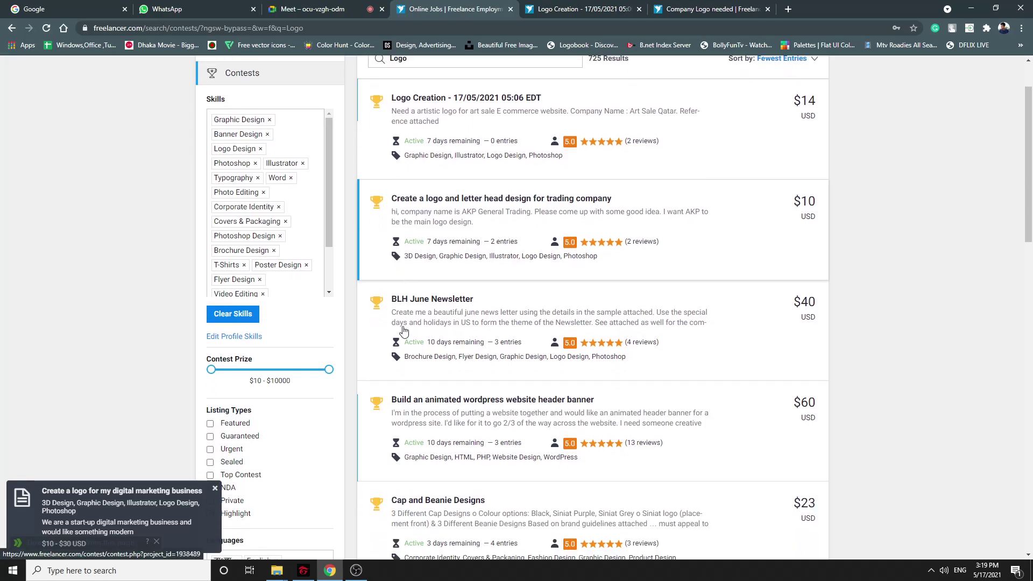
# Skim the rest of the first results page of logo contests and return to its beginning
pyautogui.scroll(-8, 404, 330)
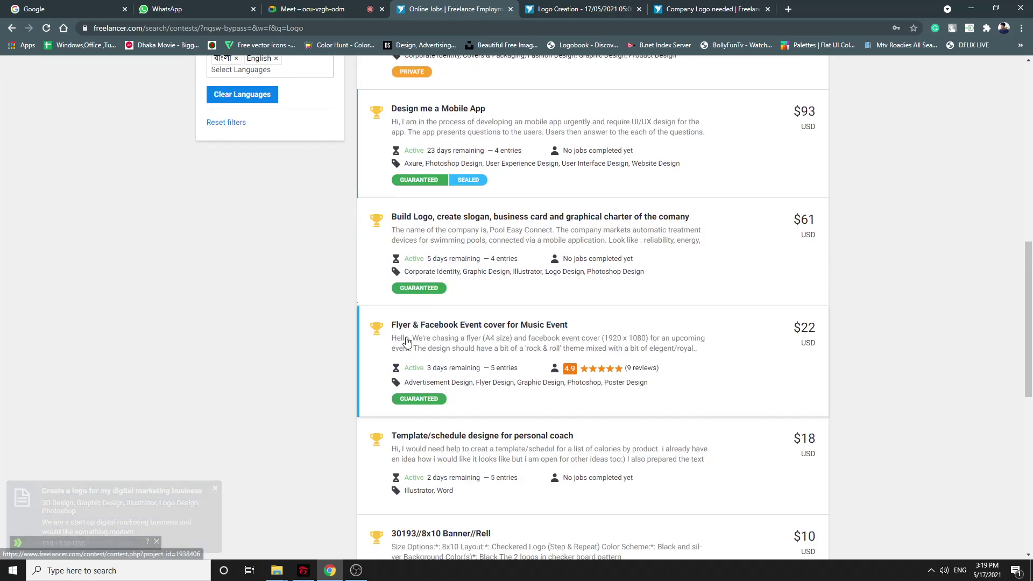
pyautogui.scroll(3, 340, 302)
pyautogui.scroll(8, 340, 302)
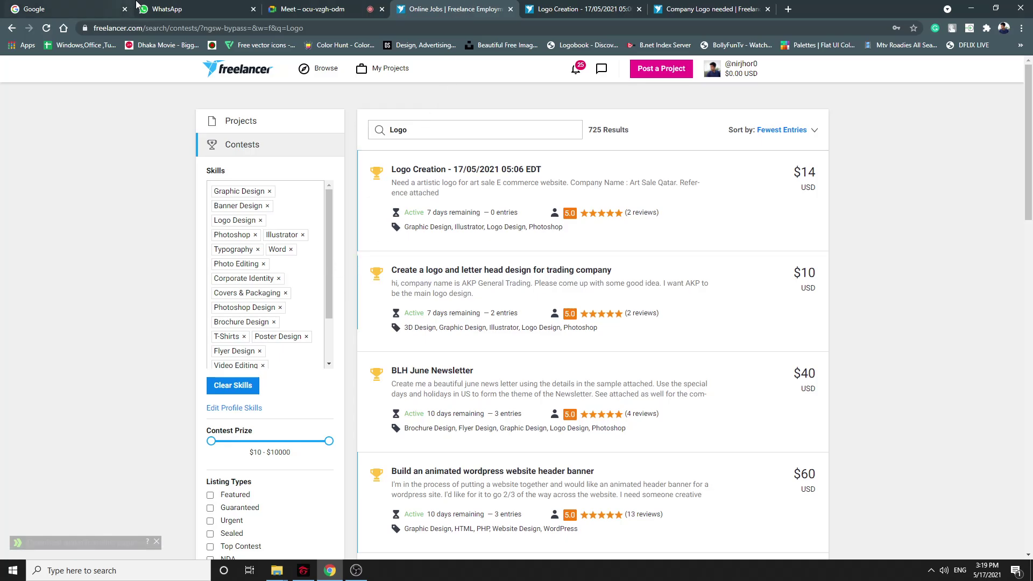
# Return to the Meet call and monitor the attendees and their microphone status
pyautogui.click(177, 9)
pyautogui.click(343, 9)
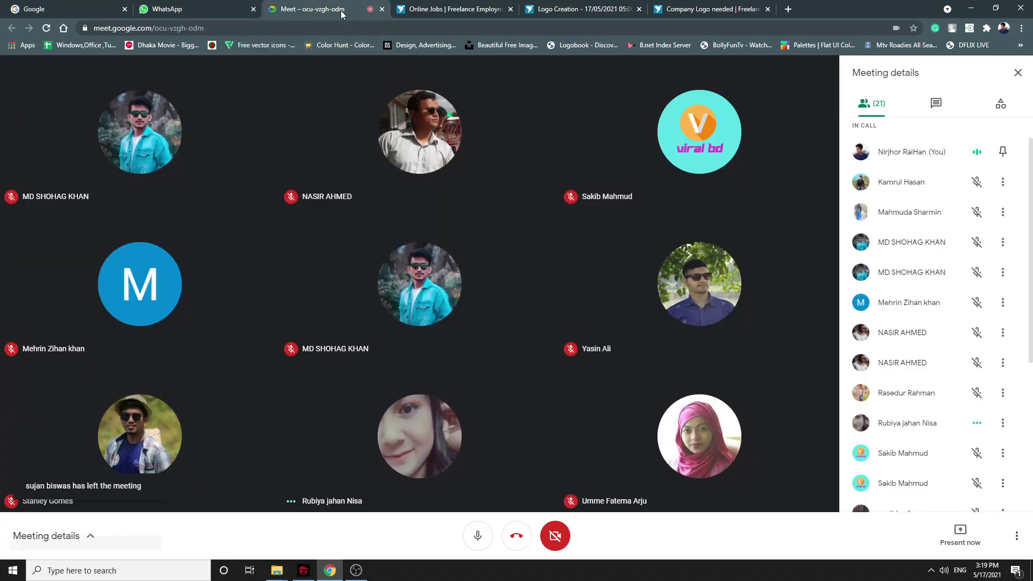
pyautogui.moveTo(291, 348)
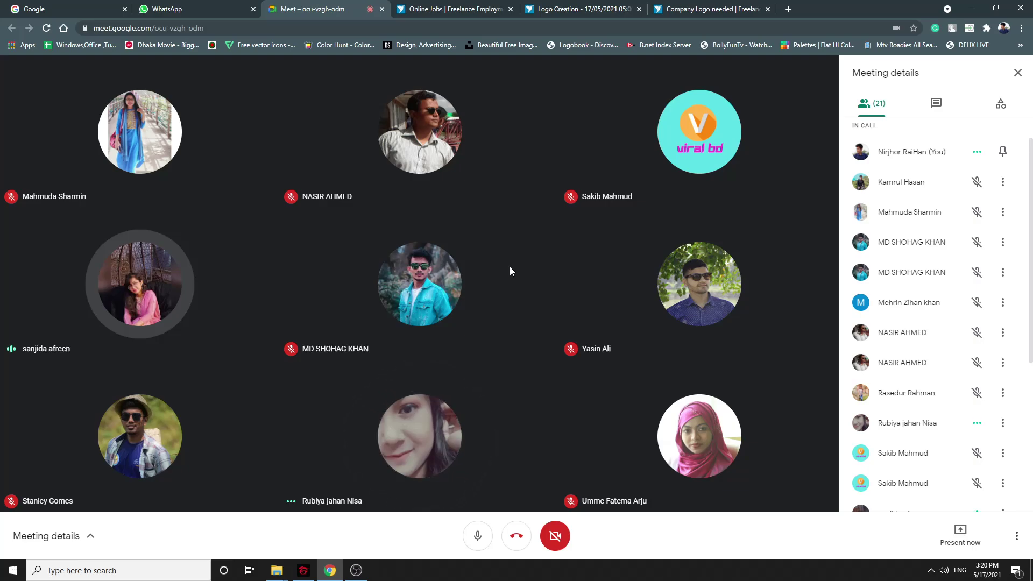
pyautogui.moveTo(692, 181)
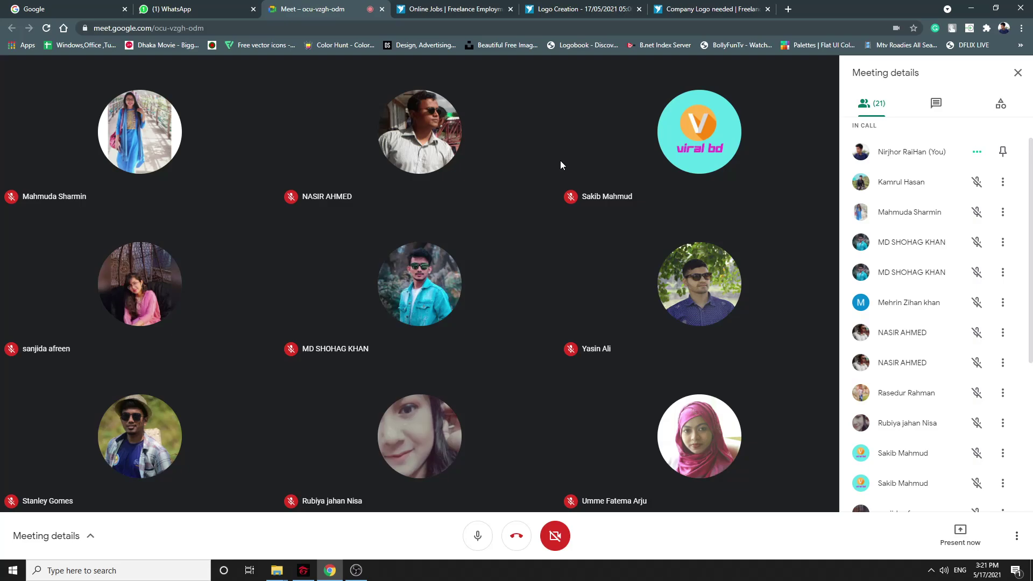
pyautogui.moveTo(574, 107)
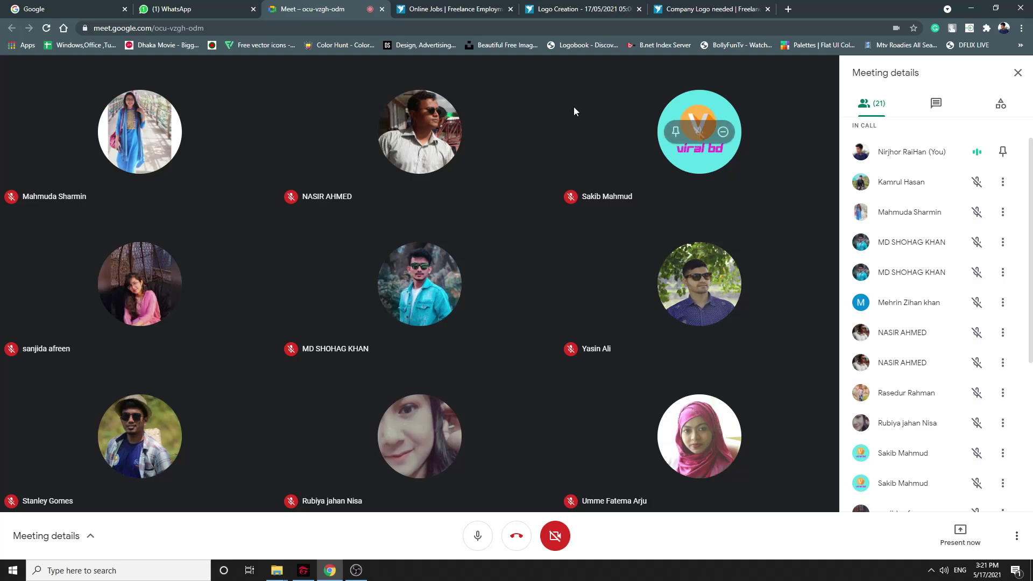
pyautogui.moveTo(499, 331)
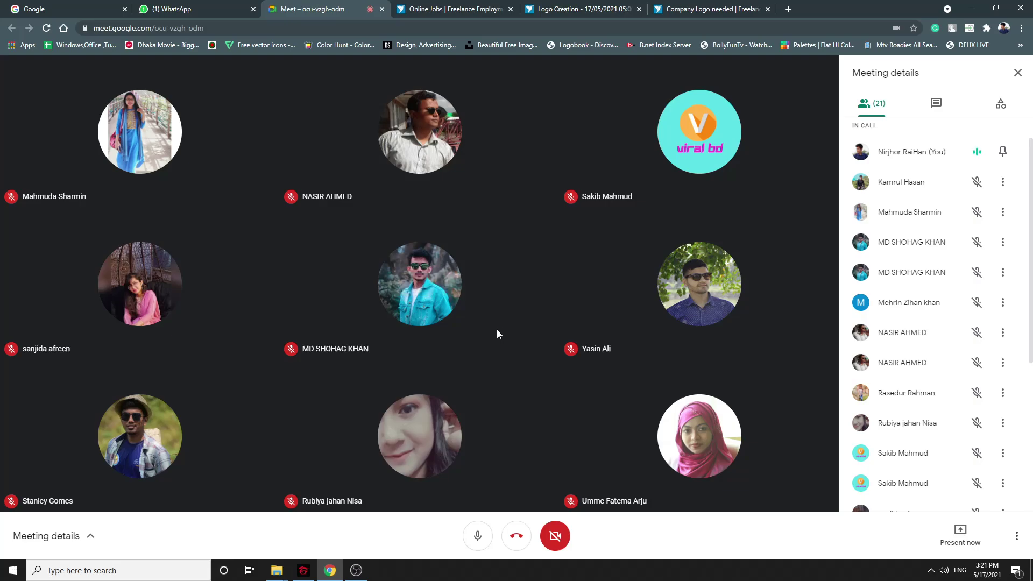
# Show the Meet call's screen-presenting options and launch Avro Keyboard from the system search
pyautogui.click(945, 539)
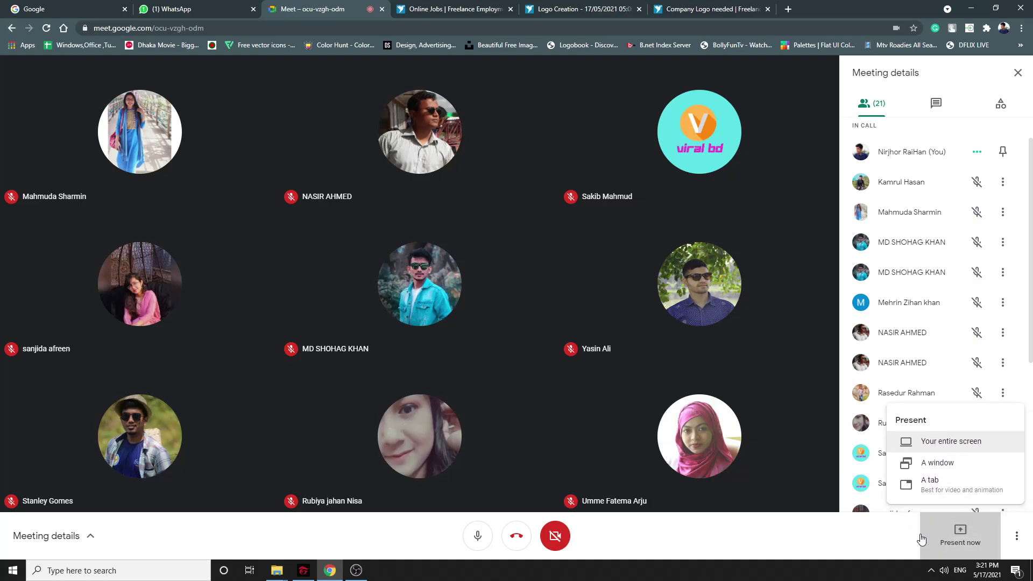
pyautogui.click(171, 565)
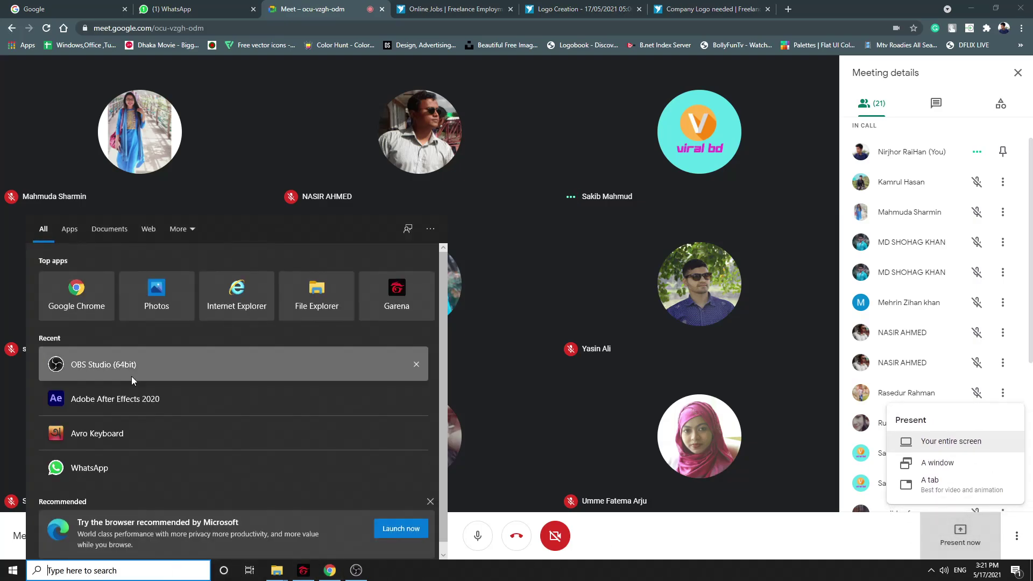
pyautogui.click(124, 439)
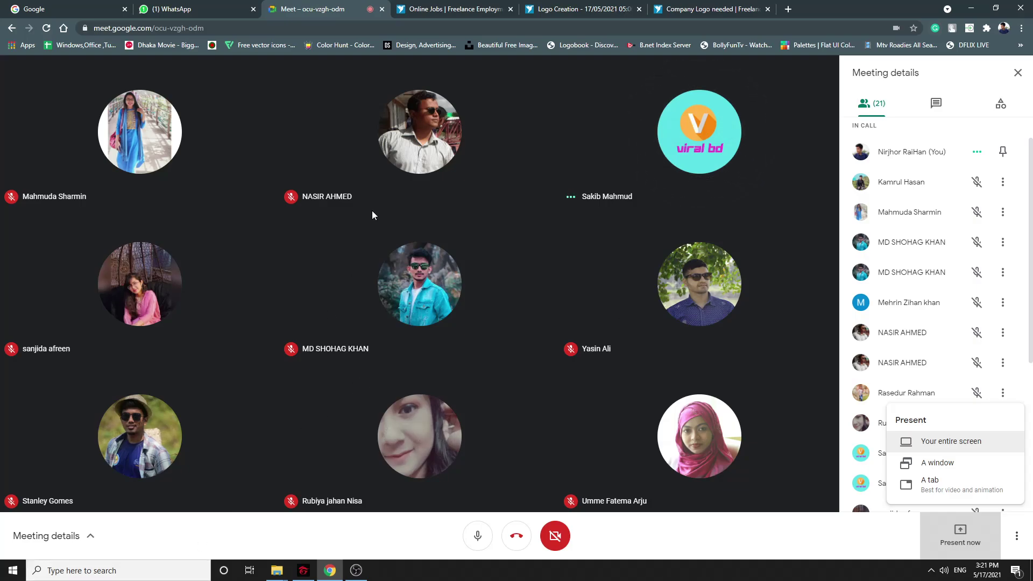
# Examine the first and second pages of Freelancer logo contests, comparing briefs, prizes and entry counts
pyautogui.click(431, 8)
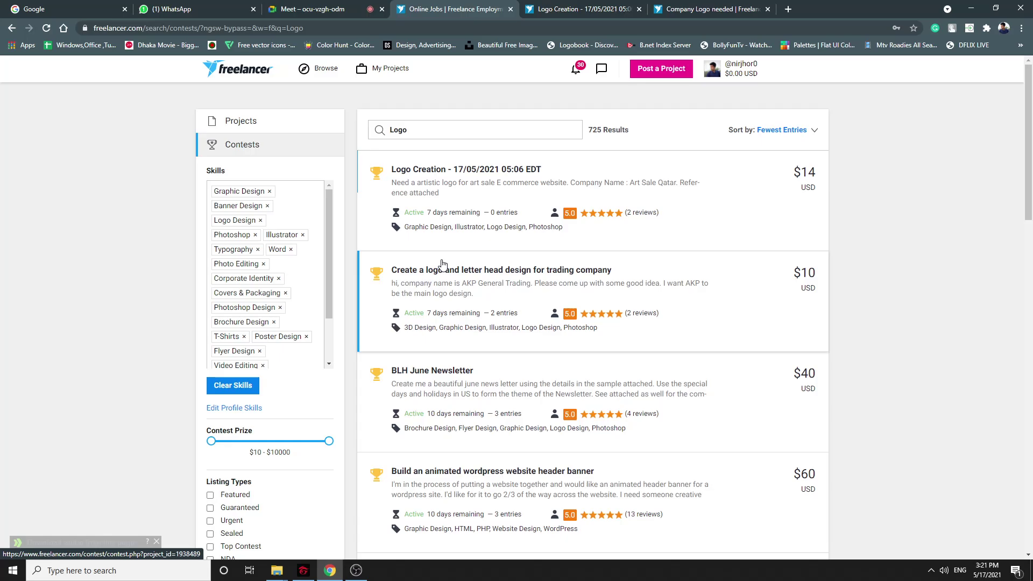
pyautogui.scroll(-5, 443, 264)
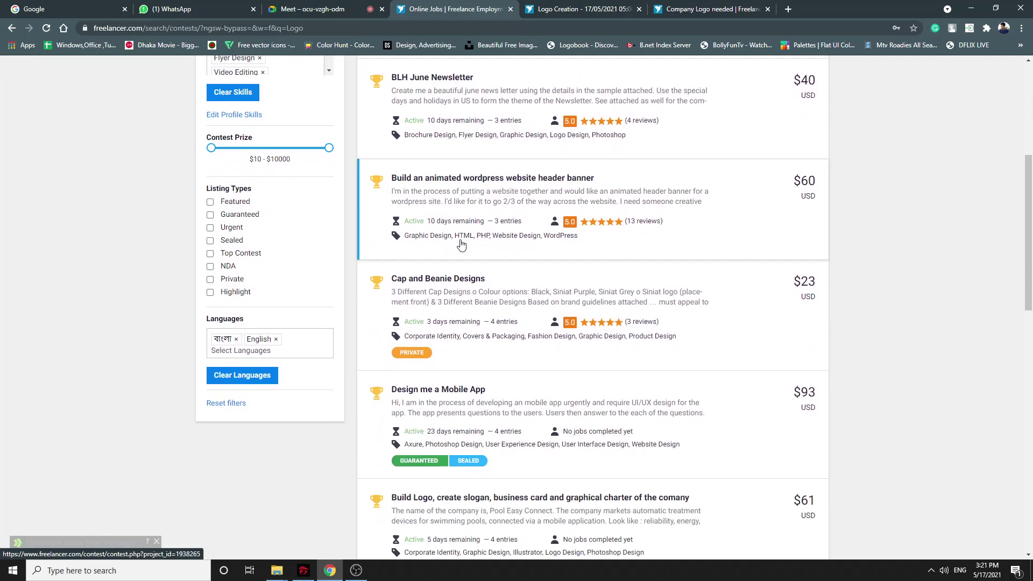
pyautogui.scroll(-4, 461, 245)
pyautogui.scroll(5, 462, 253)
pyautogui.scroll(-8, 480, 284)
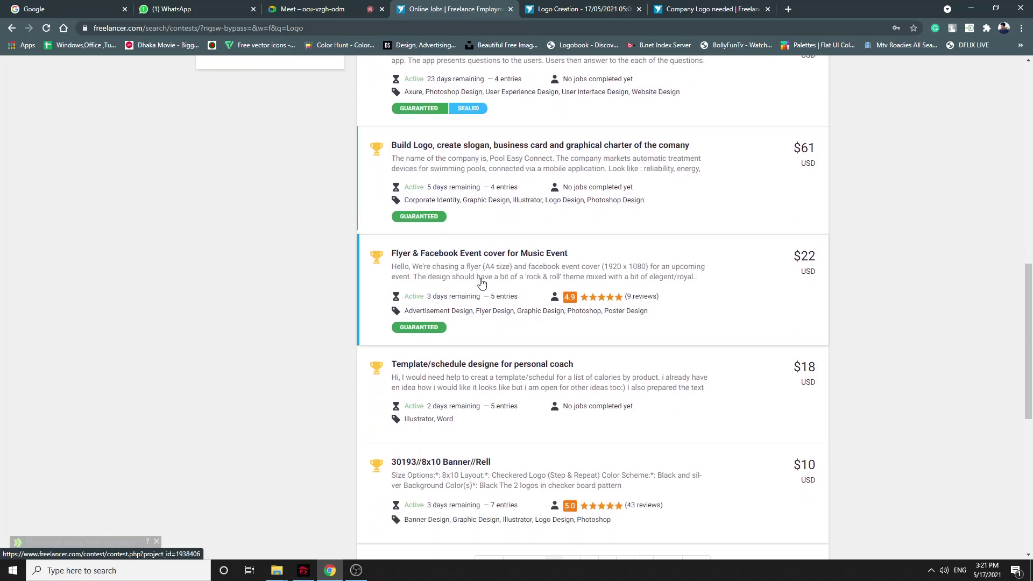
pyautogui.scroll(3, 482, 284)
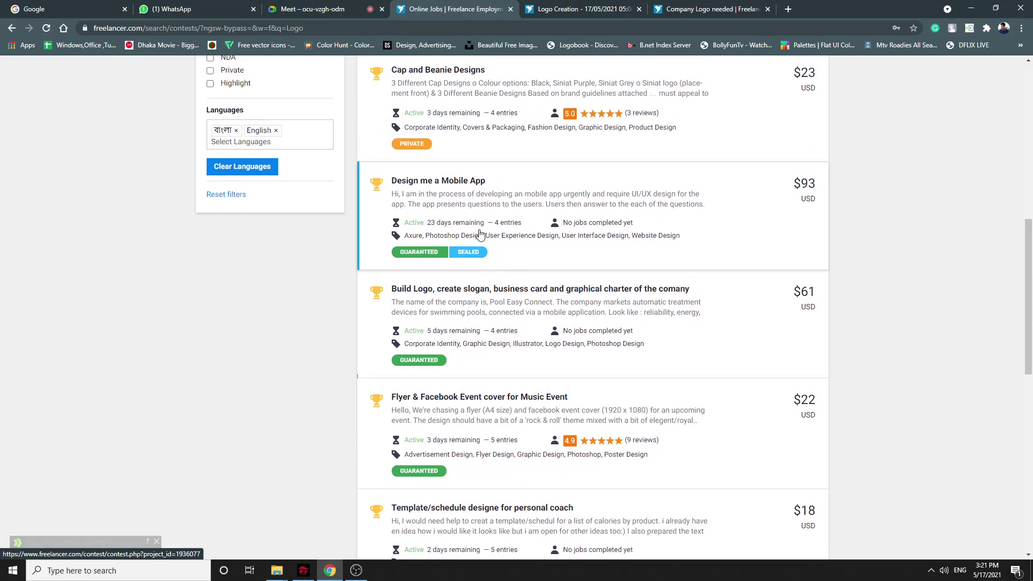
pyautogui.scroll(-5, 480, 233)
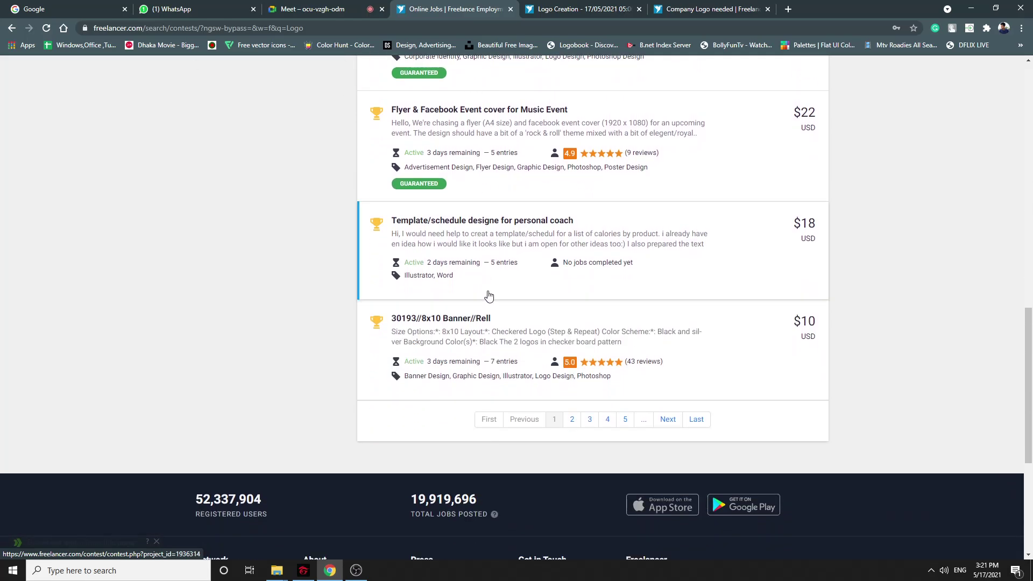
pyautogui.scroll(1, 489, 296)
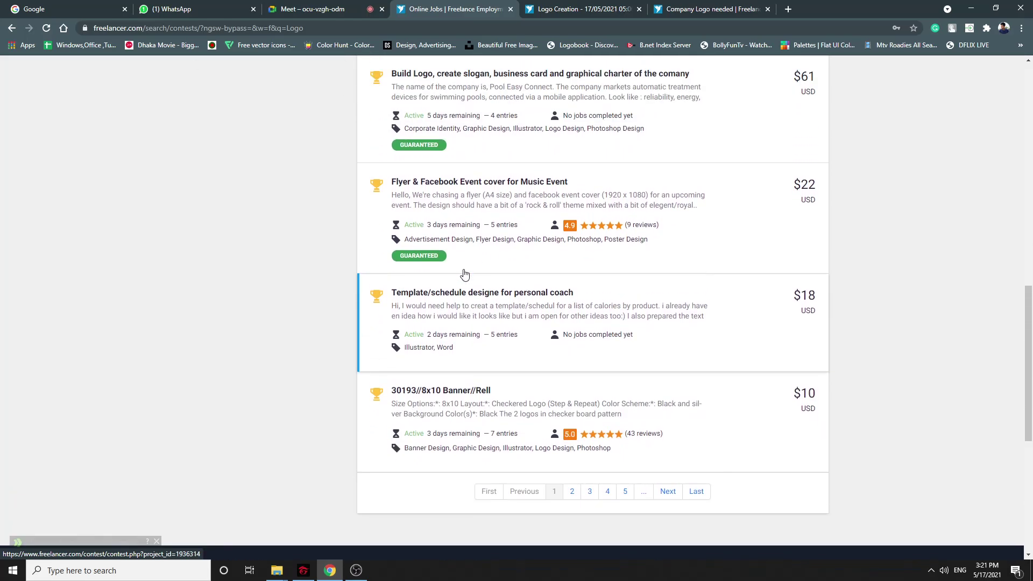
pyautogui.click(572, 493)
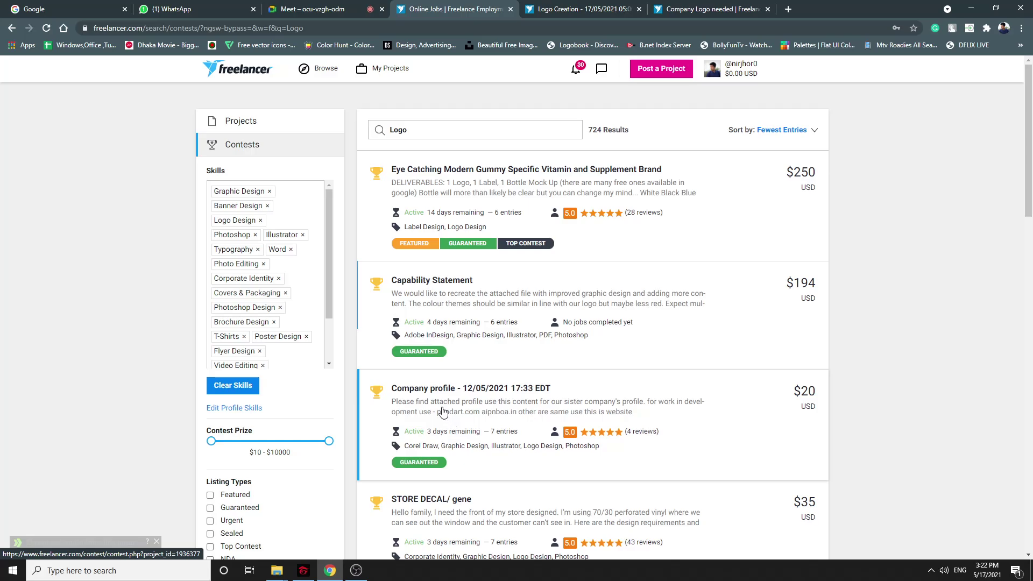
pyautogui.scroll(-5, 420, 298)
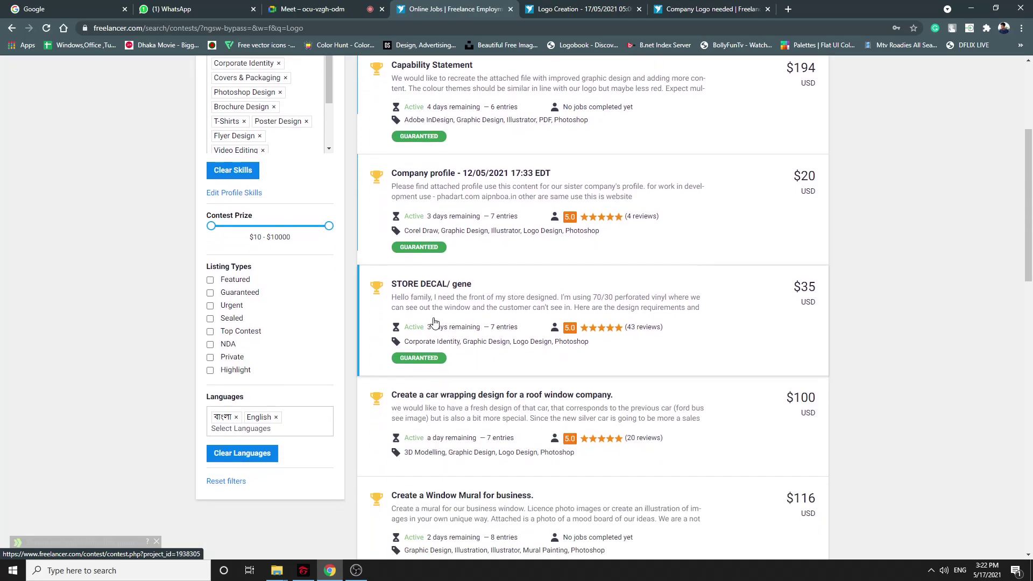
pyautogui.scroll(-13, 435, 322)
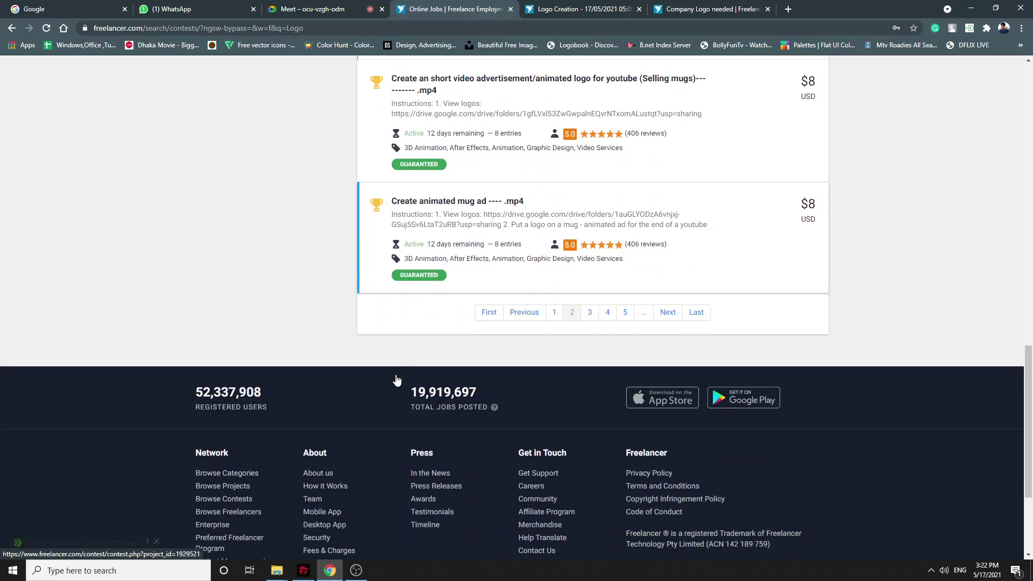
pyautogui.scroll(5, 396, 314)
# Check the recording status and audio levels in OBS, and return to the contest list in Chrome
pyautogui.click(364, 574)
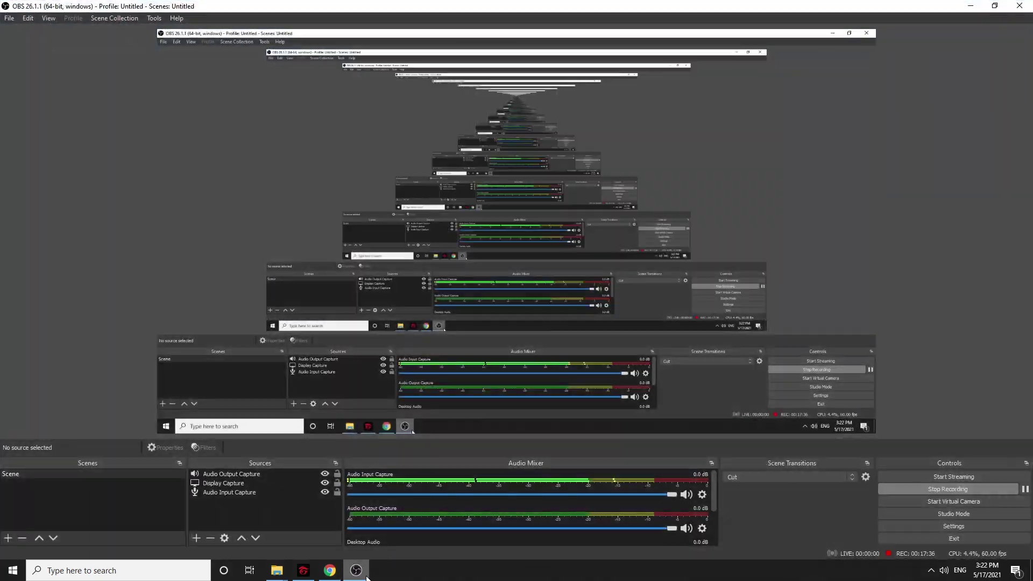
pyautogui.click(366, 579)
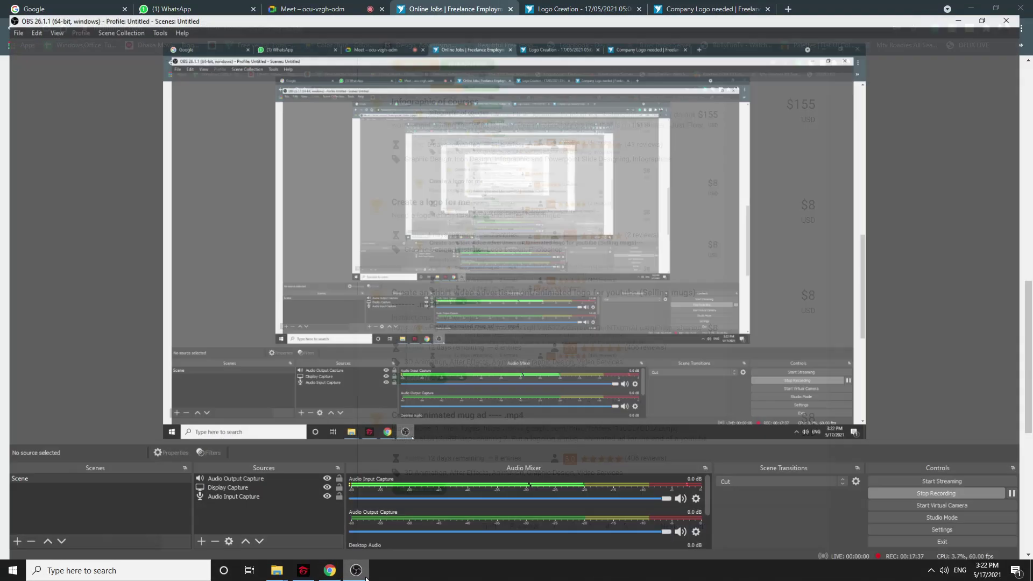
pyautogui.click(366, 579)
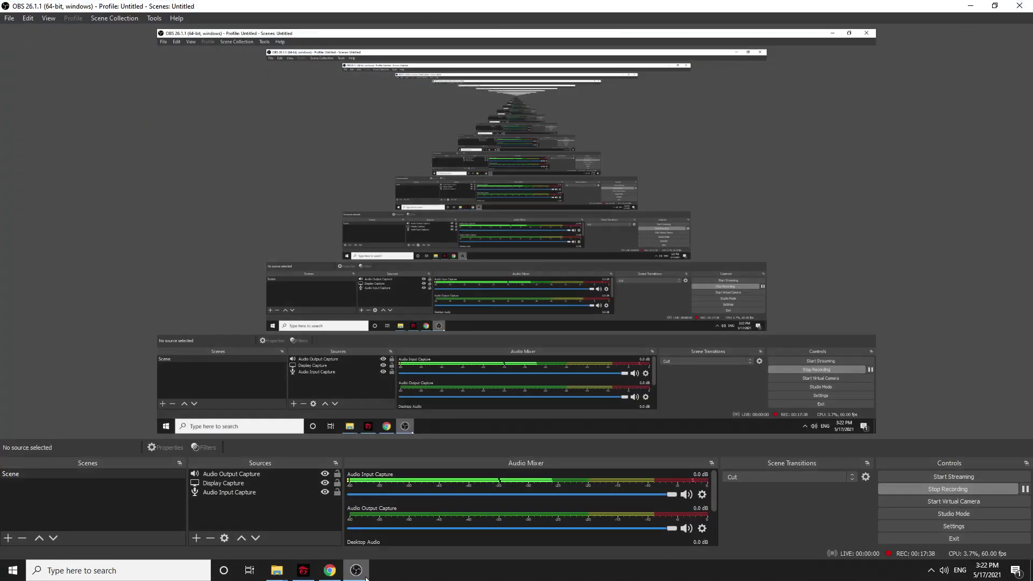
pyautogui.click(366, 578)
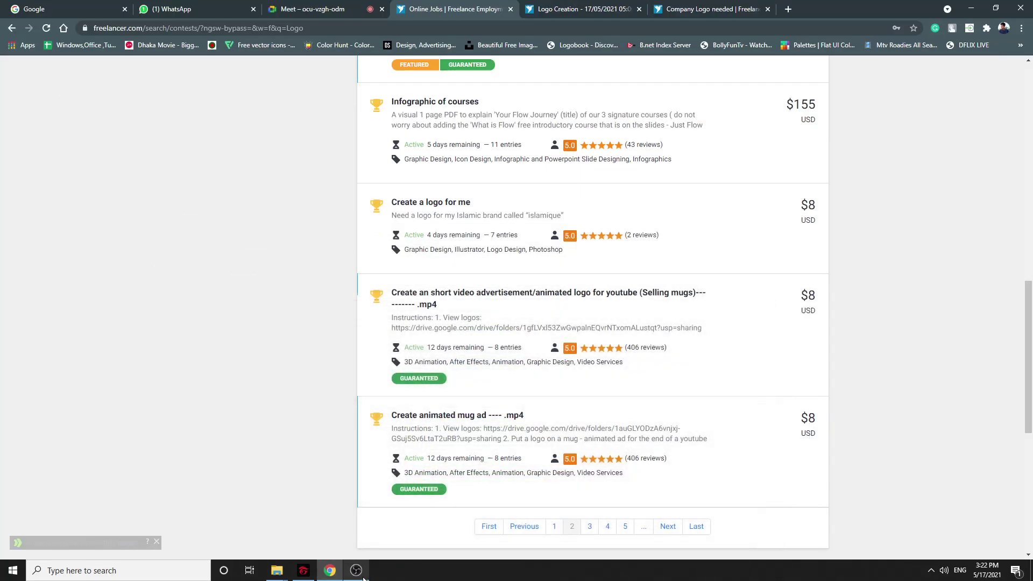
pyautogui.click(322, 573)
pyautogui.click(321, 573)
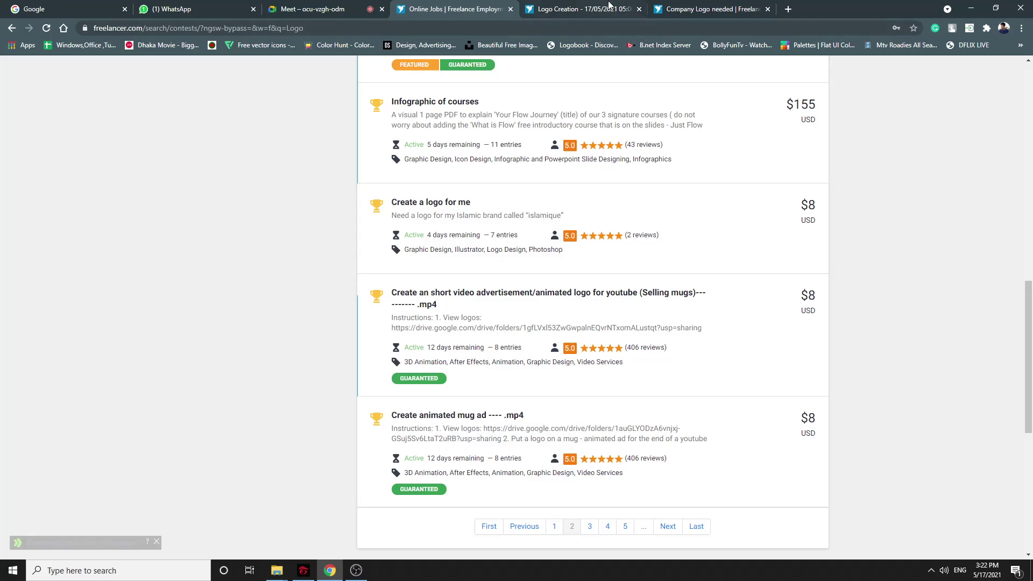
# Bring up the Logo Creation contest brief and launch Adobe Illustrator 2019 from the system search
pyautogui.click(610, 6)
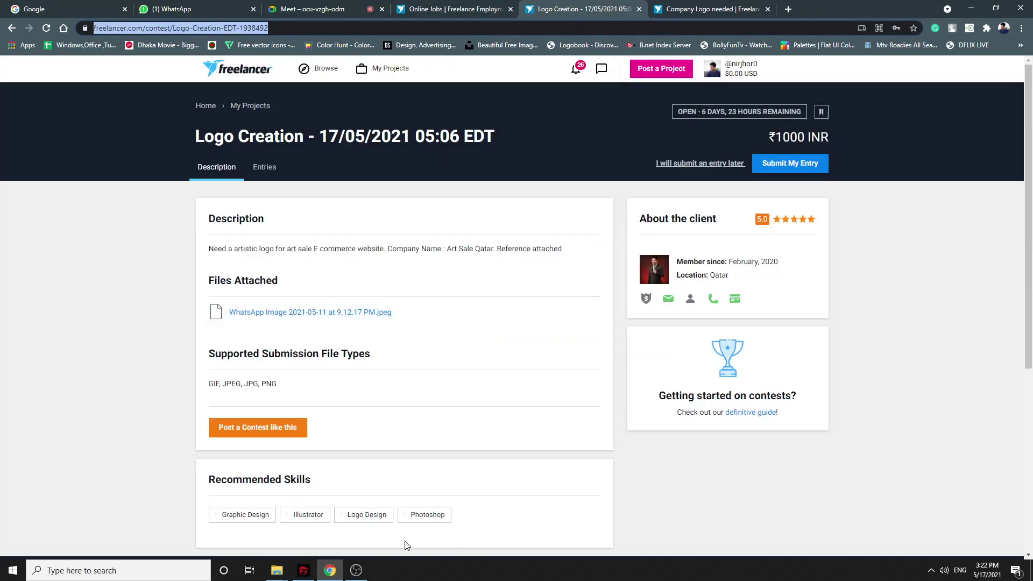
pyautogui.click(124, 570)
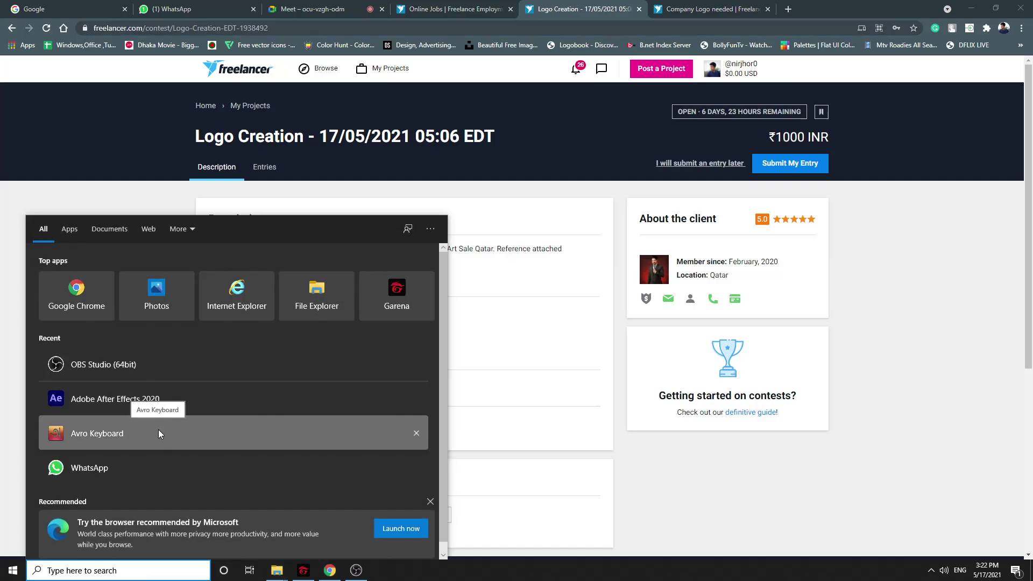
pyautogui.write('ado')
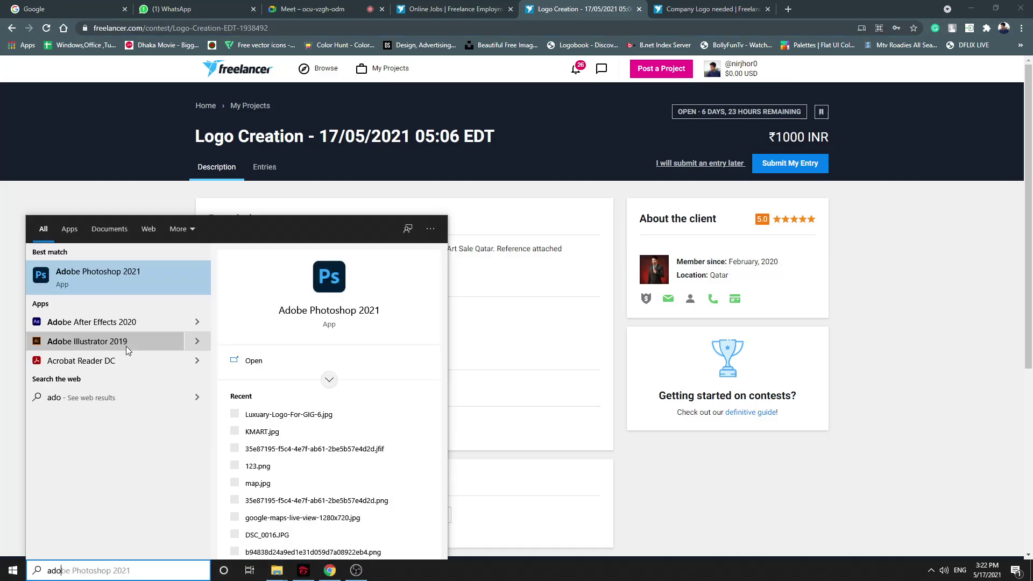
pyautogui.write('be')
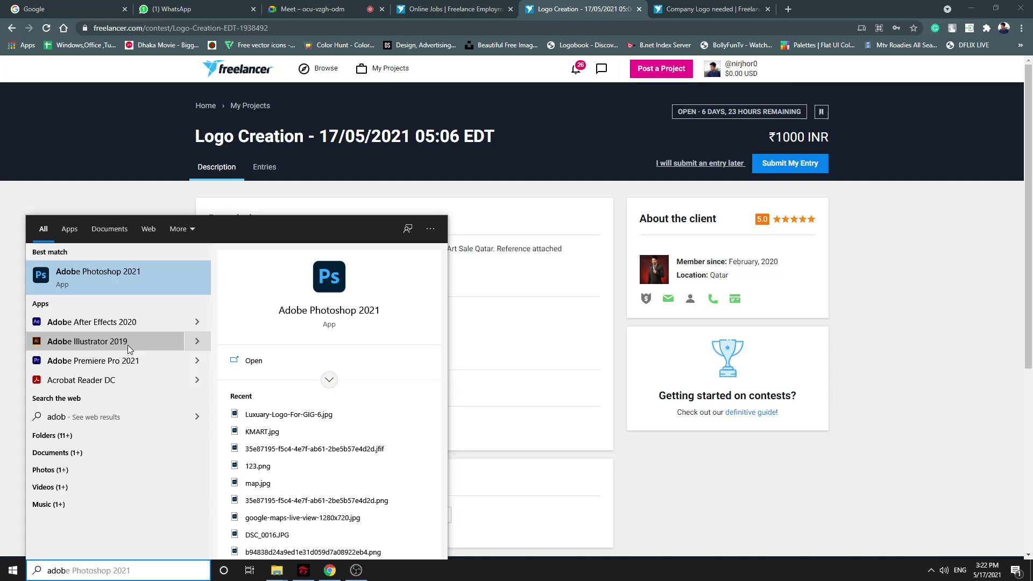
pyautogui.click(128, 345)
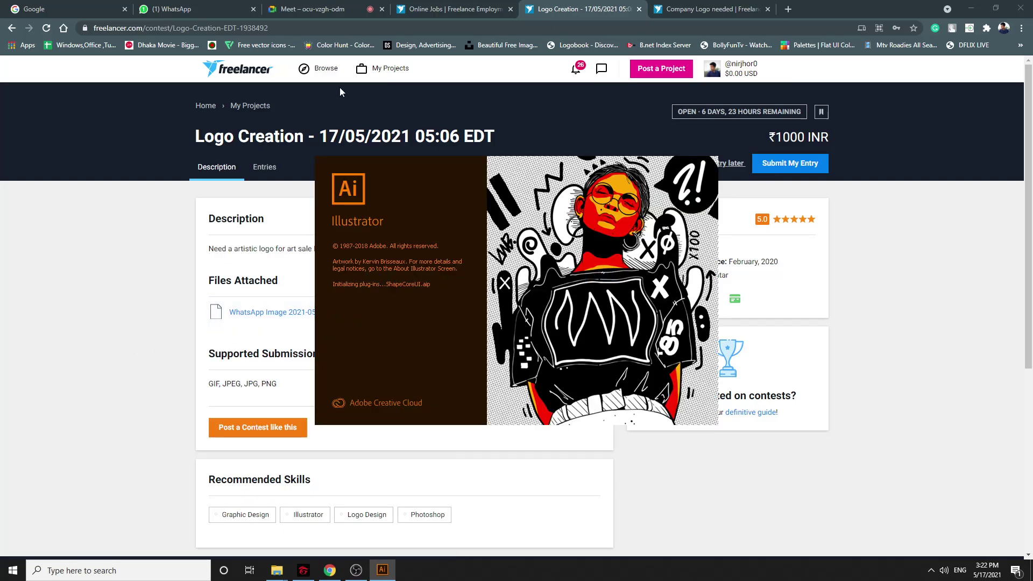
# Check the Meet call and bring up the Company Logo needed contest brief
pyautogui.click(226, 6)
pyautogui.click(329, 6)
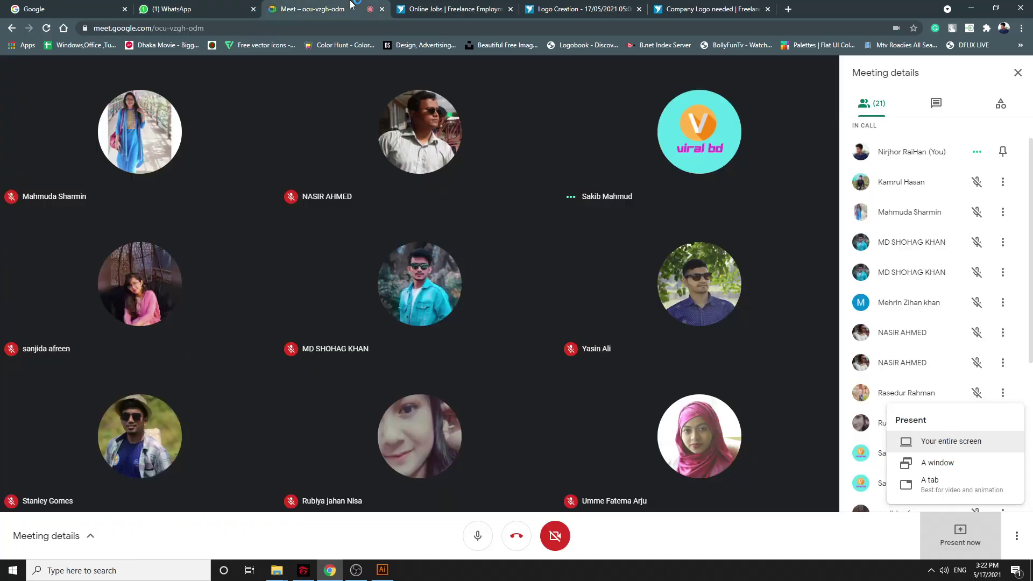
pyautogui.click(431, 10)
pyautogui.click(729, 11)
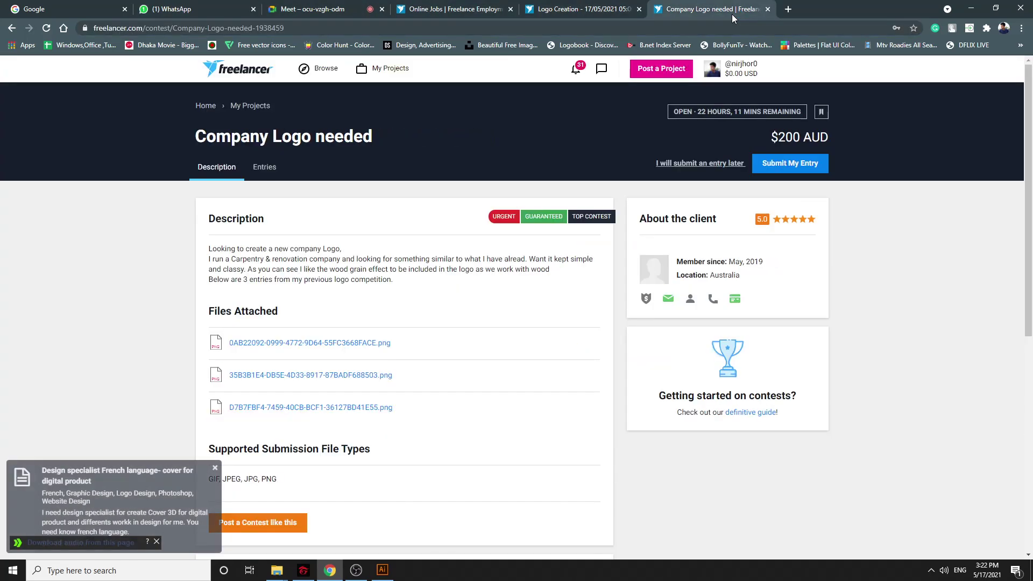
# Switch to Illustrator, and go back to Chrome to check the GD-D74 (3-6 PM) WhatsApp group and the Meet call
pyautogui.click(383, 571)
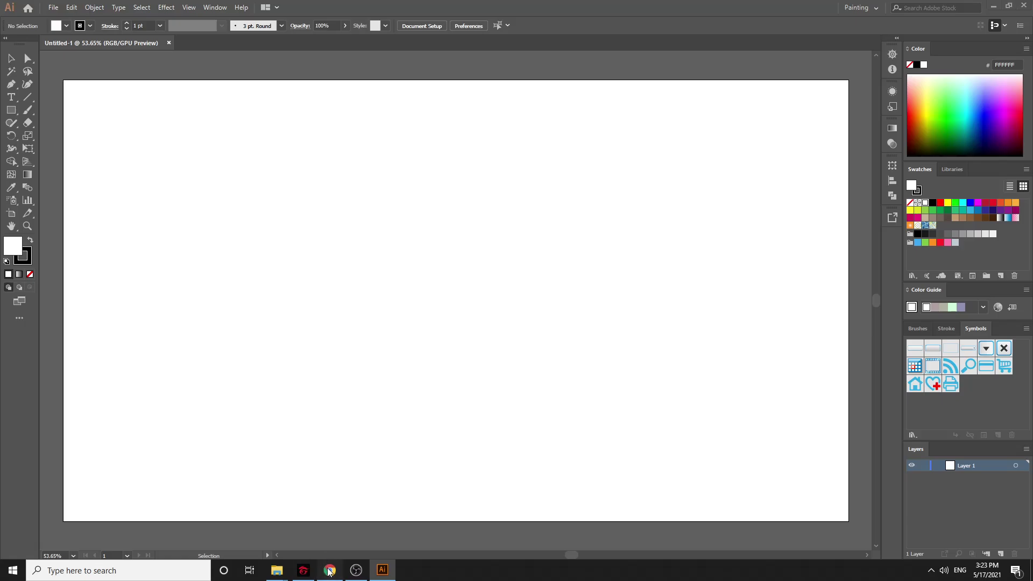
pyautogui.click(330, 570)
pyautogui.click(301, 9)
pyautogui.click(216, 9)
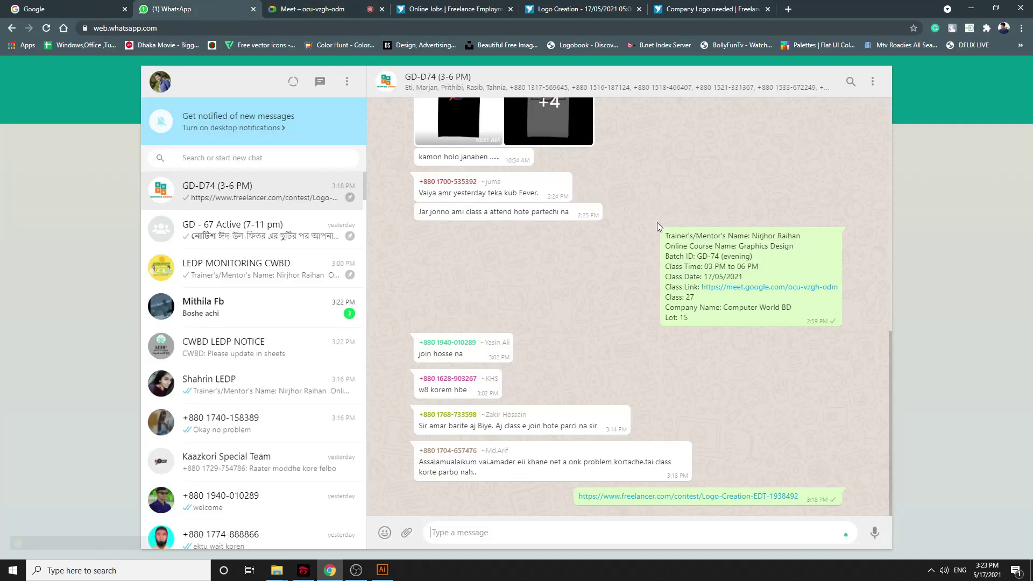
pyautogui.click(485, 9)
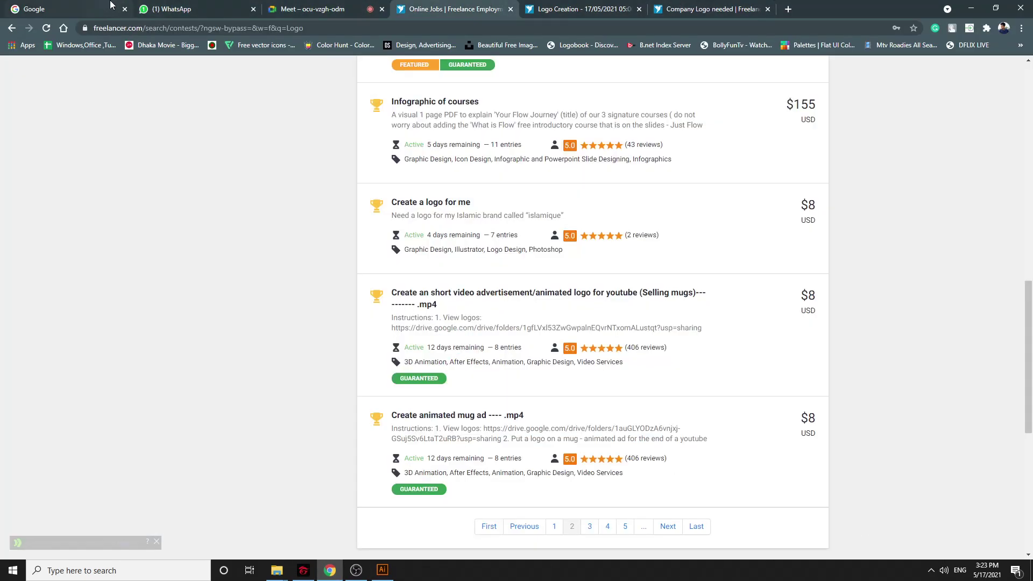
pyautogui.click(363, 6)
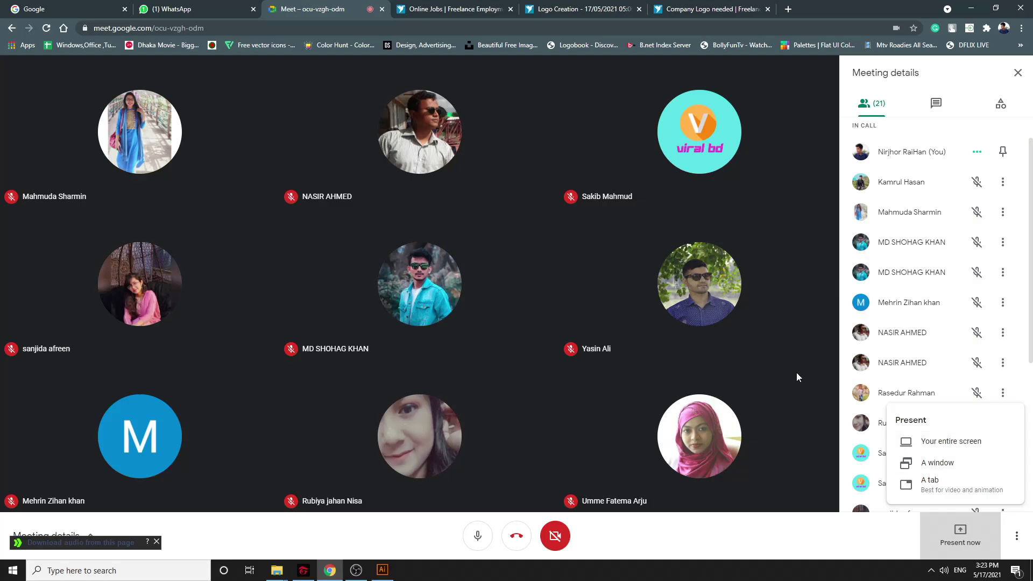
# Present the entire screen to the Meet call and check the participant list
pyautogui.click(939, 441)
pyautogui.click(533, 183)
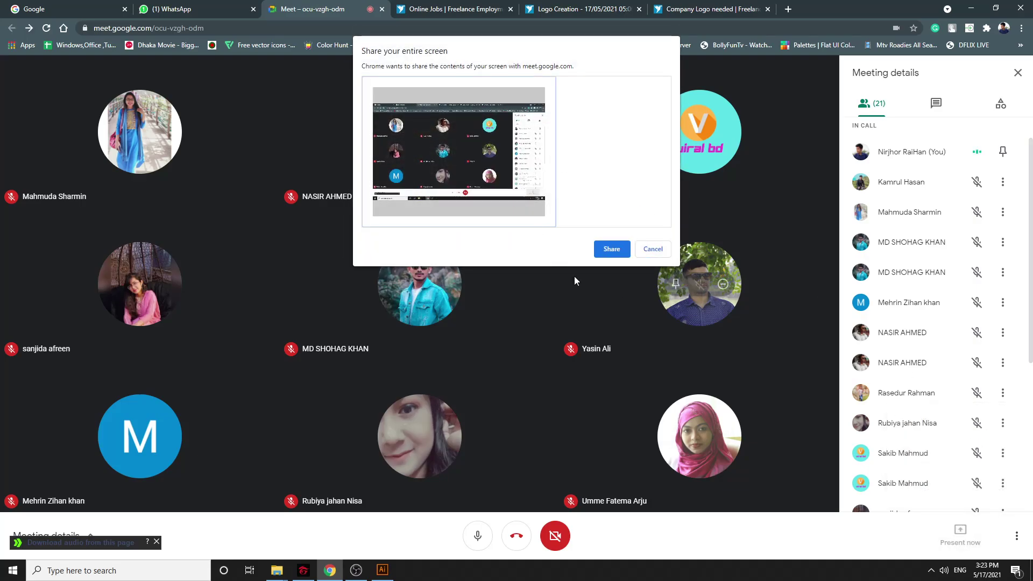
pyautogui.click(612, 249)
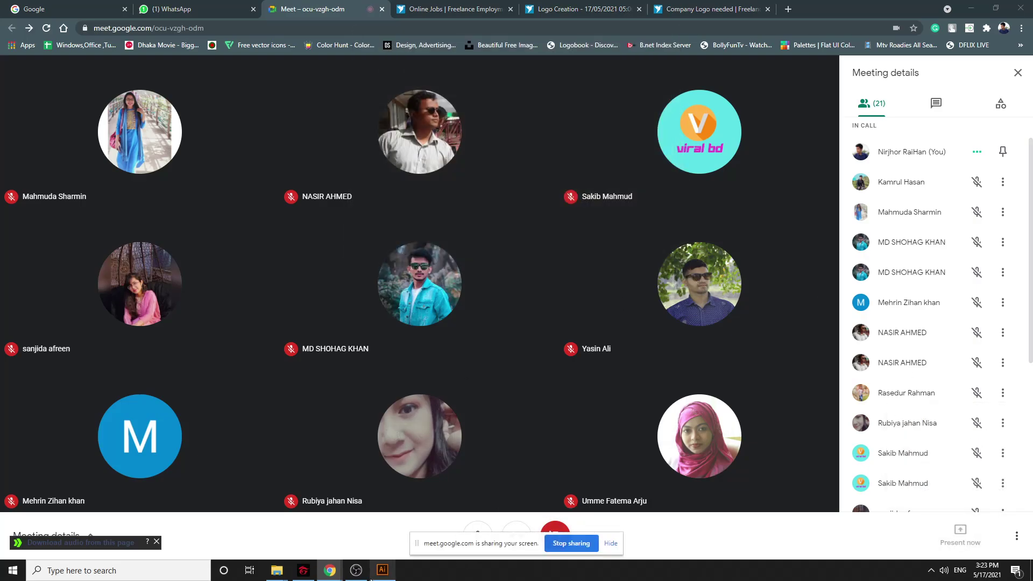
pyautogui.moveTo(373, 572)
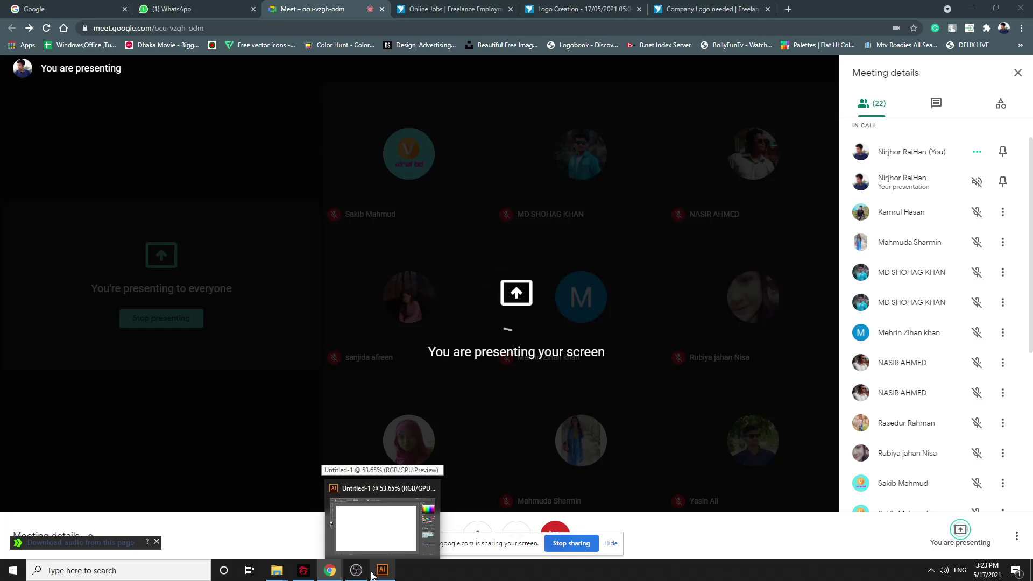
pyautogui.scroll(-5, 936, 385)
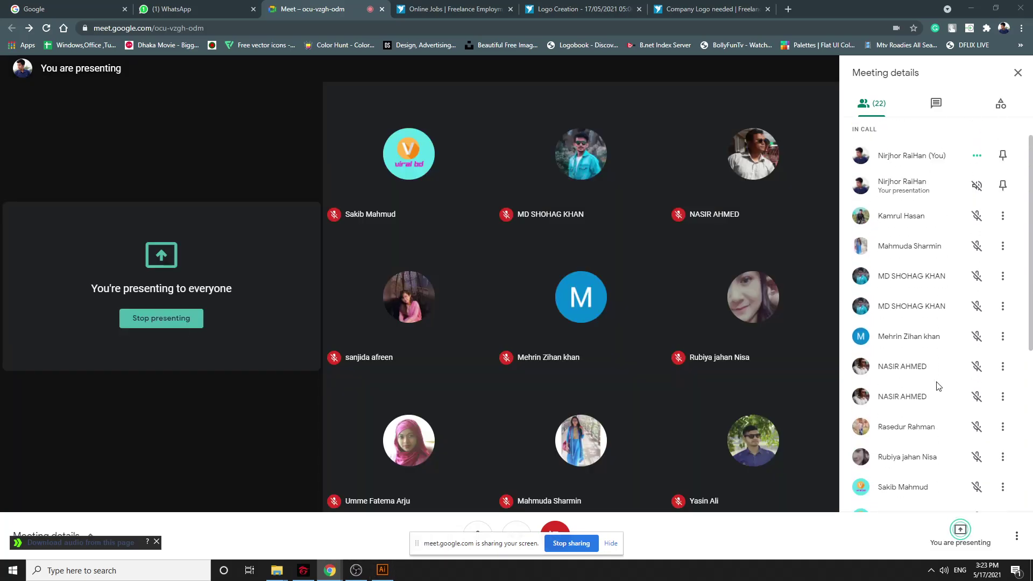
# Switch to Illustrator and open Daisy Furniture.ai from the AI FILES folder
pyautogui.click(382, 570)
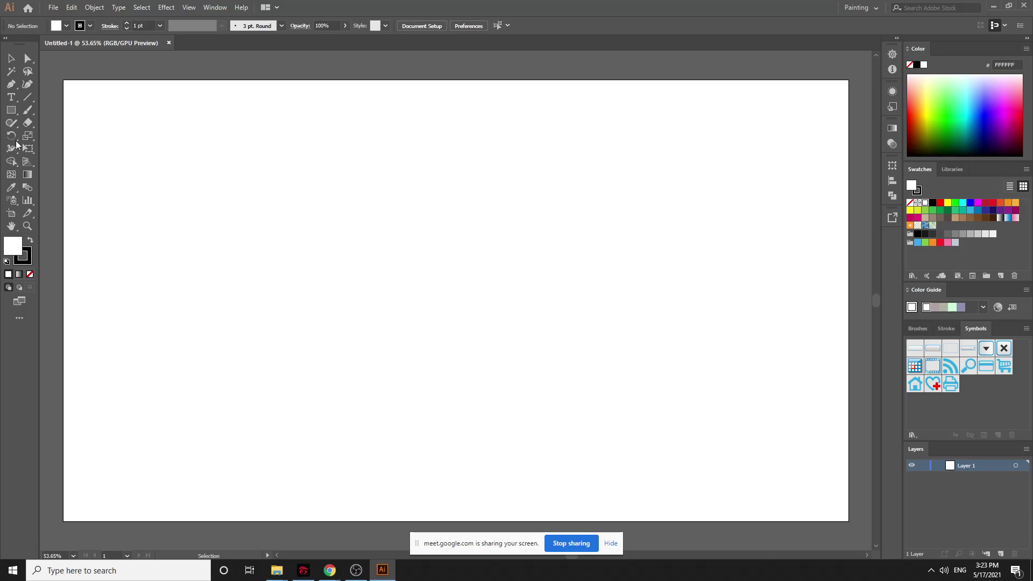
pyautogui.click(53, 7)
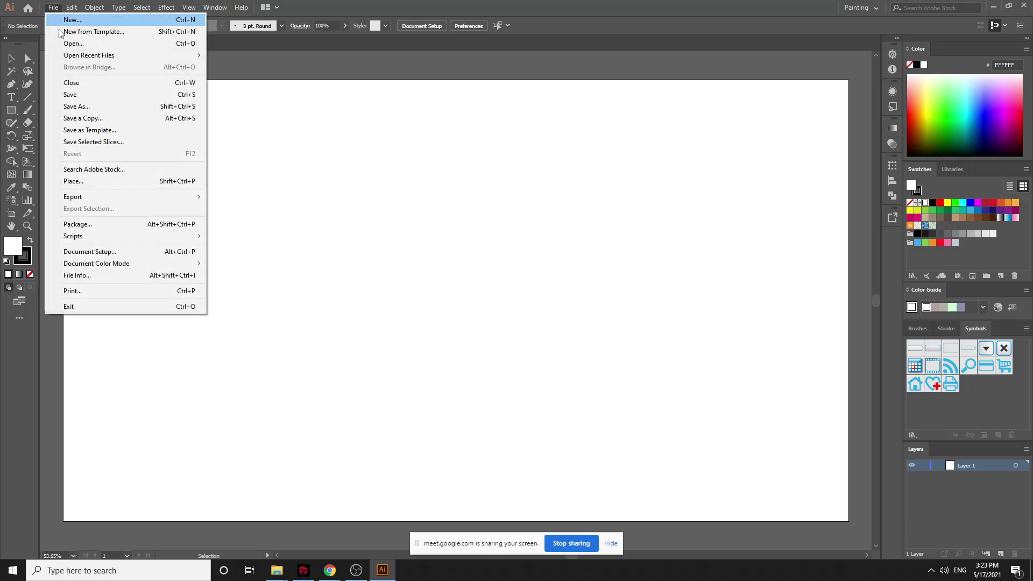
pyautogui.click(73, 43)
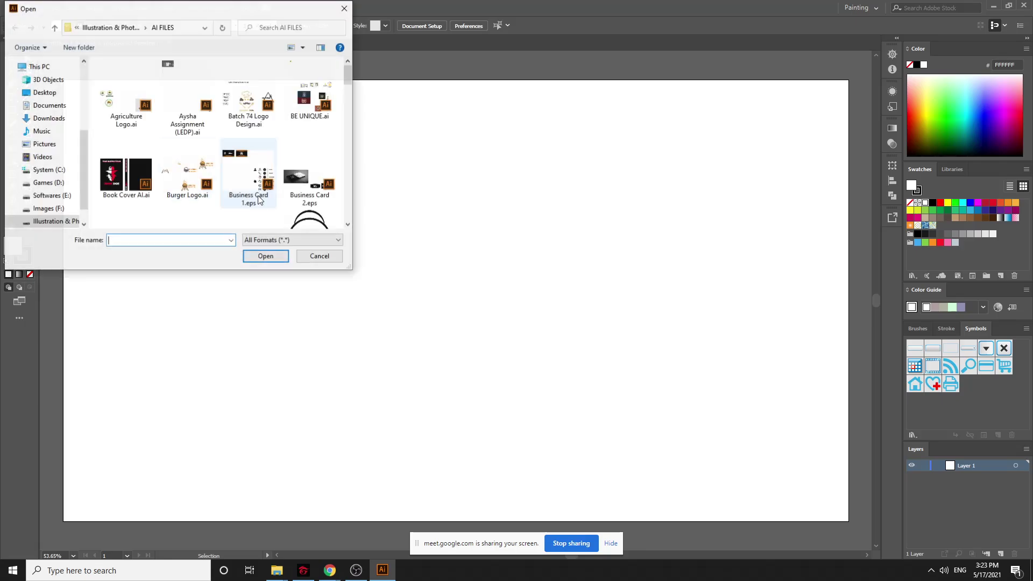
pyautogui.scroll(-1, 189, 171)
pyautogui.scroll(-4, 190, 172)
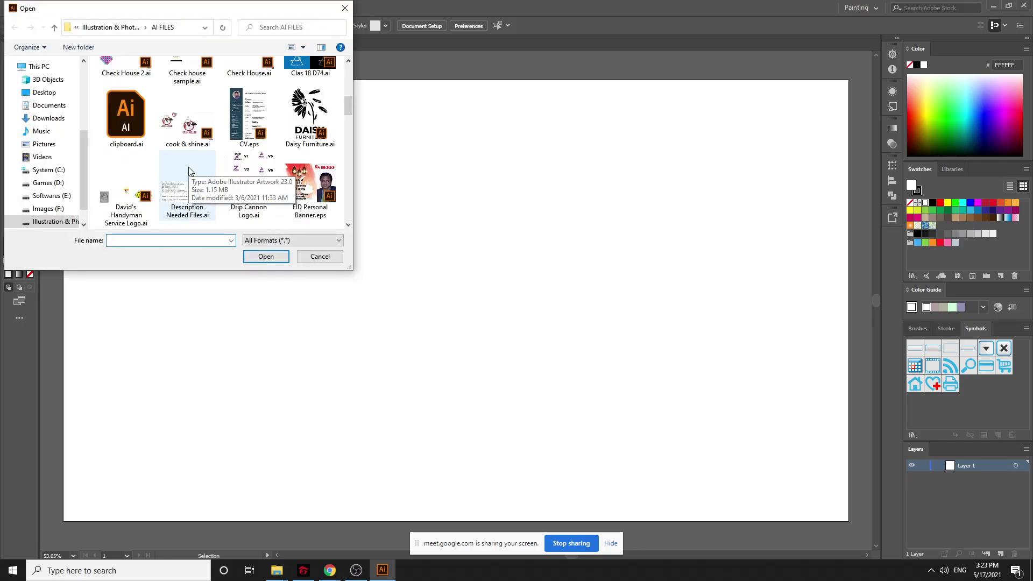
pyautogui.scroll(-3, 238, 170)
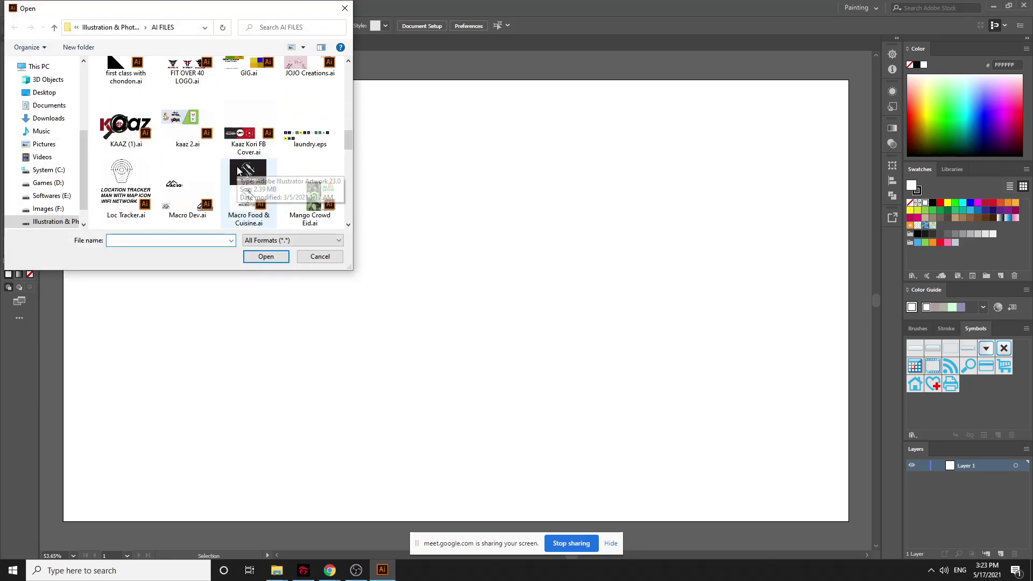
pyautogui.scroll(5, 243, 169)
pyautogui.click(307, 156)
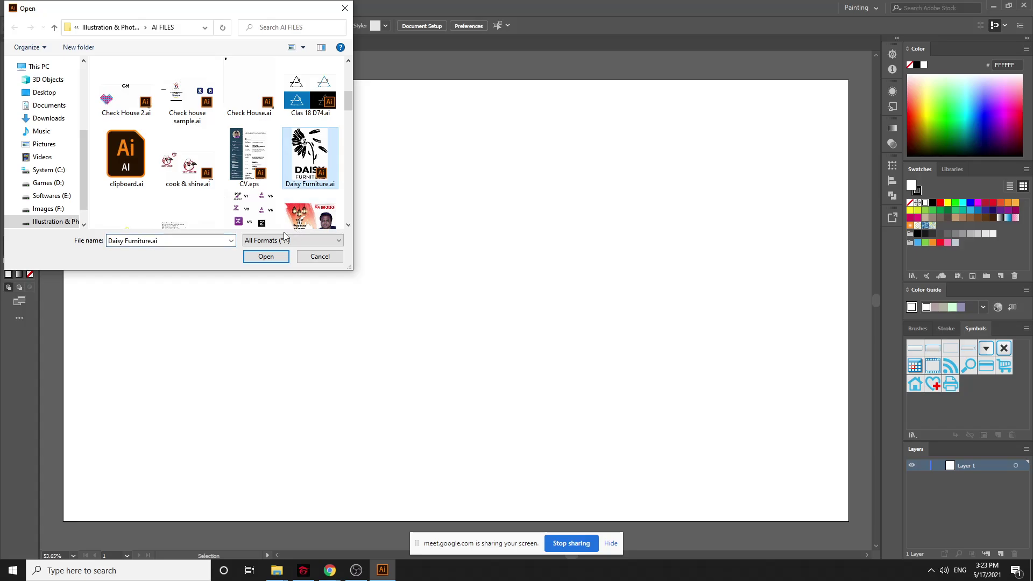
pyautogui.click(266, 257)
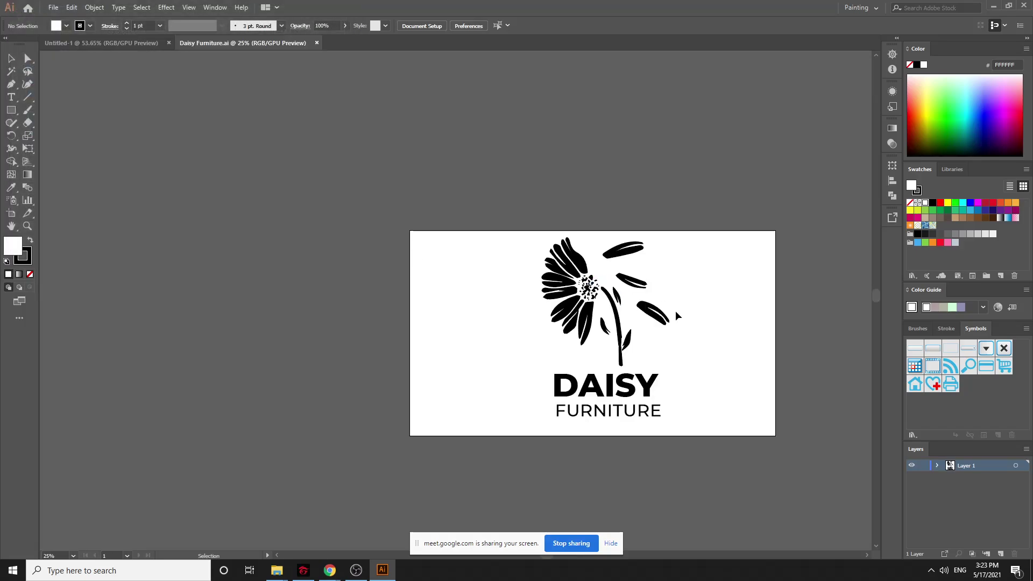
# Delete the FURNITURE text and set the DAISY text's font weight to Medium
pyautogui.moveTo(527, 346); pyautogui.dragTo(360, 269)
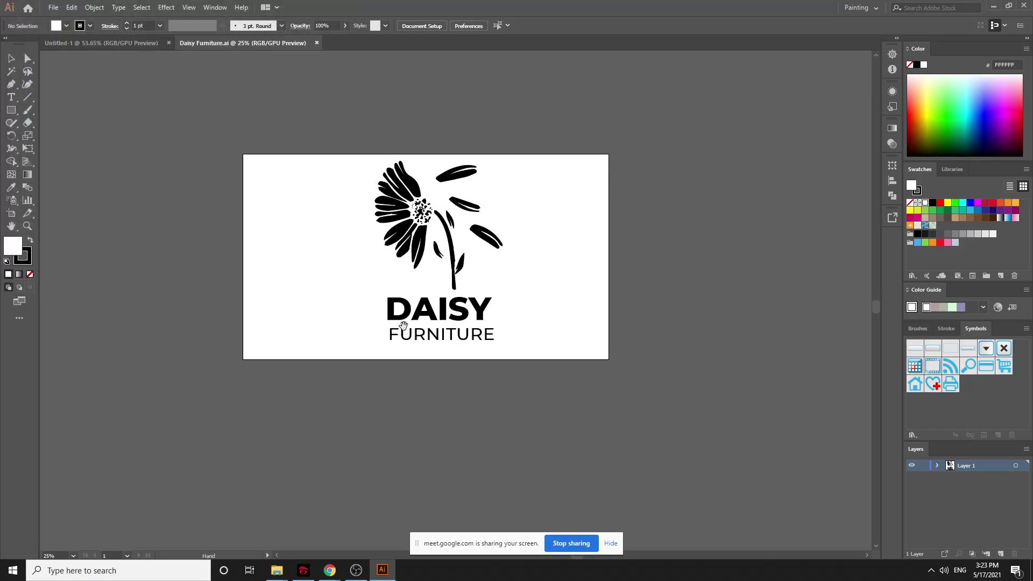
pyautogui.click(429, 341)
pyautogui.press('Delete')
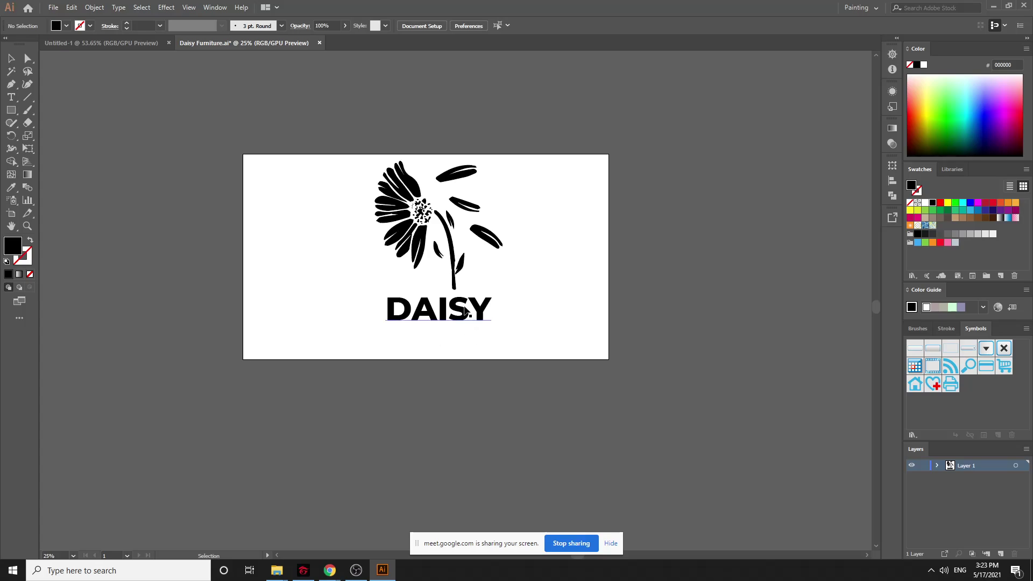
pyautogui.click(467, 312)
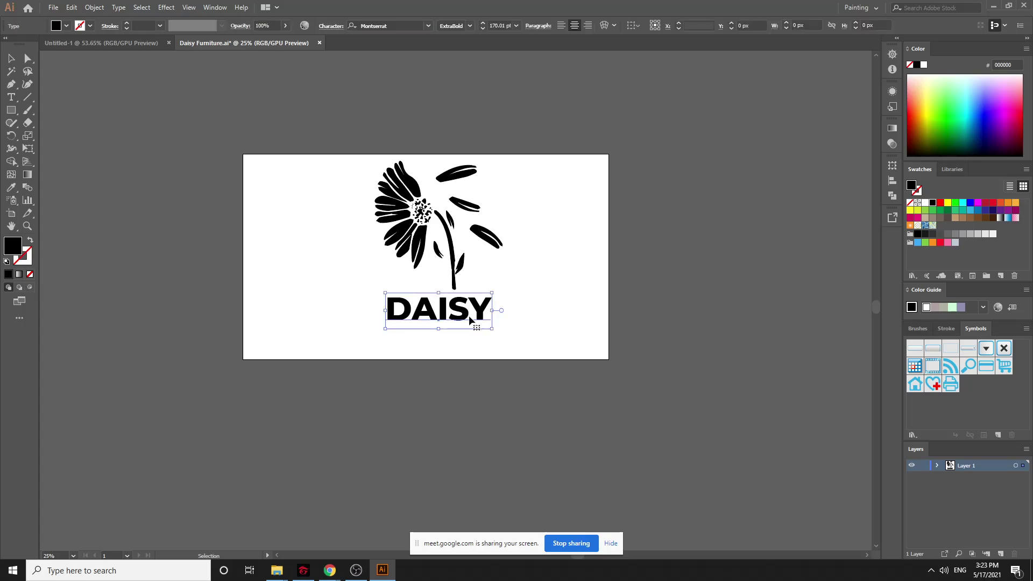
pyautogui.click(470, 27)
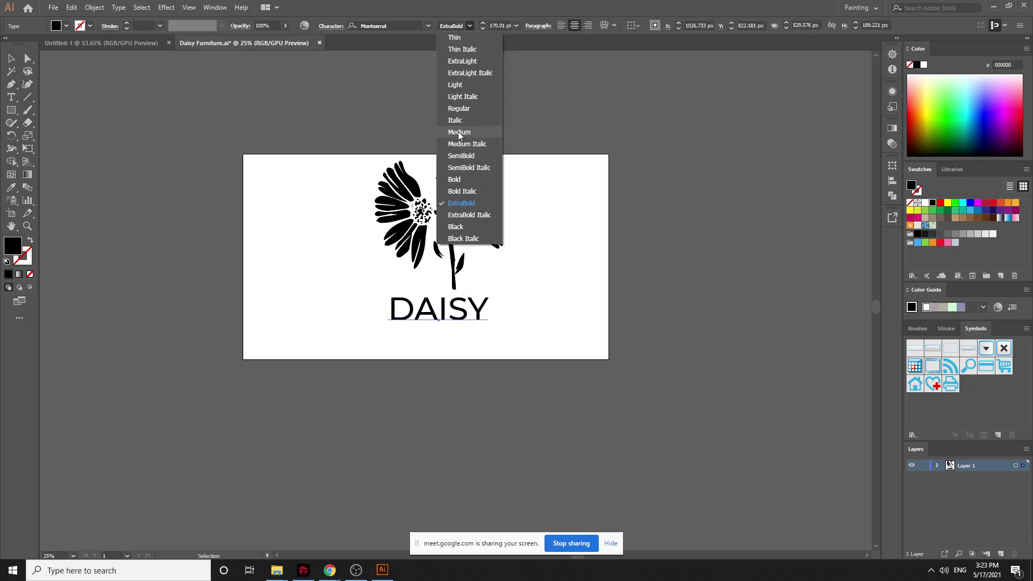
pyautogui.click(461, 132)
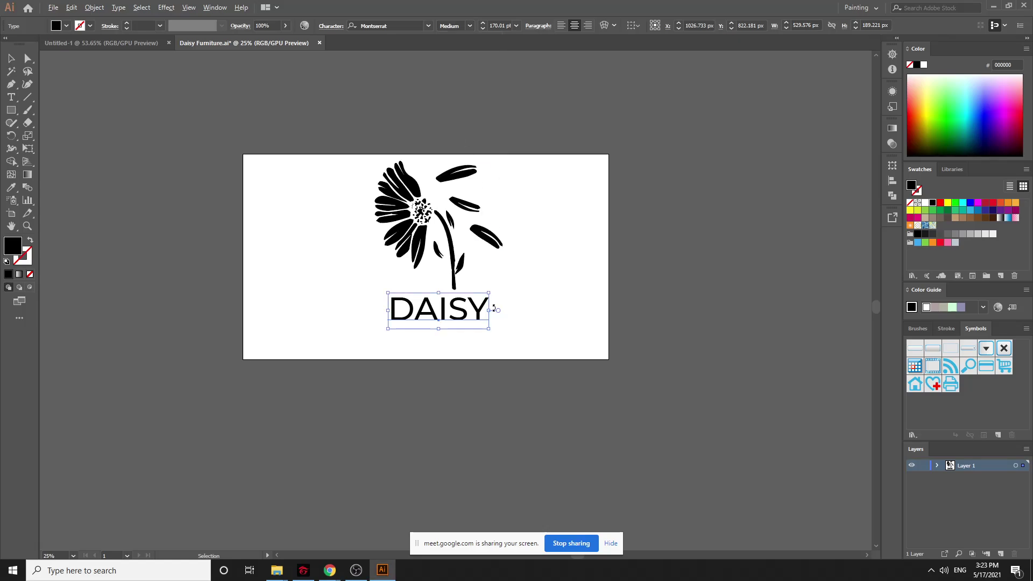
# Widen the letter spacing of the DAISY text until it is about 852 px wide
pyautogui.hotkey('alt', 'Right')
pyautogui.hotkey('alt', 'Right')
pyautogui.hotkey('alt', 'Right')
pyautogui.hotkey('alt', 'Right')
pyautogui.hotkey('alt', 'Right')
pyautogui.hotkey('alt', 'Right')
pyautogui.hotkey('alt', 'Right')
pyautogui.hotkey('alt', 'Right')
pyautogui.hotkey('alt', 'Right')
pyautogui.hotkey('alt', 'Right')
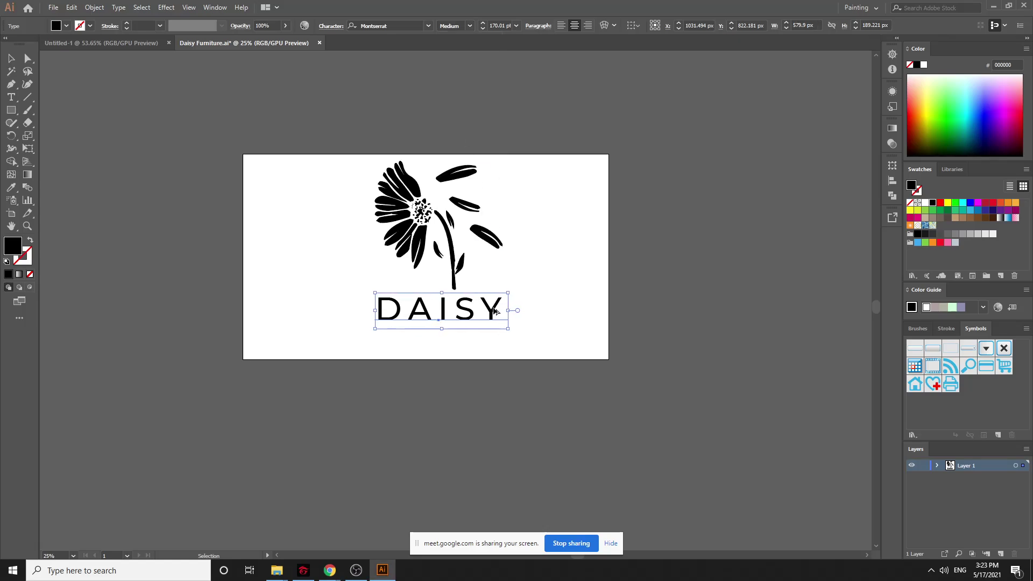
pyautogui.hotkey('alt', 'Left')
pyautogui.hotkey('alt', 'Left')
pyautogui.hotkey('alt', 'Left')
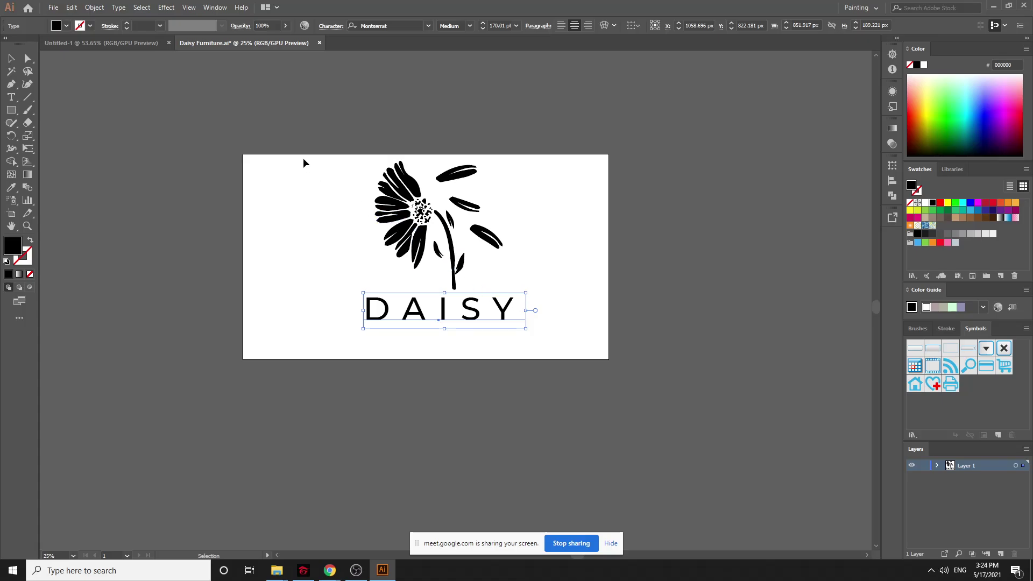
pyautogui.hotkey('ctrl', 'a')
pyautogui.click(558, 292)
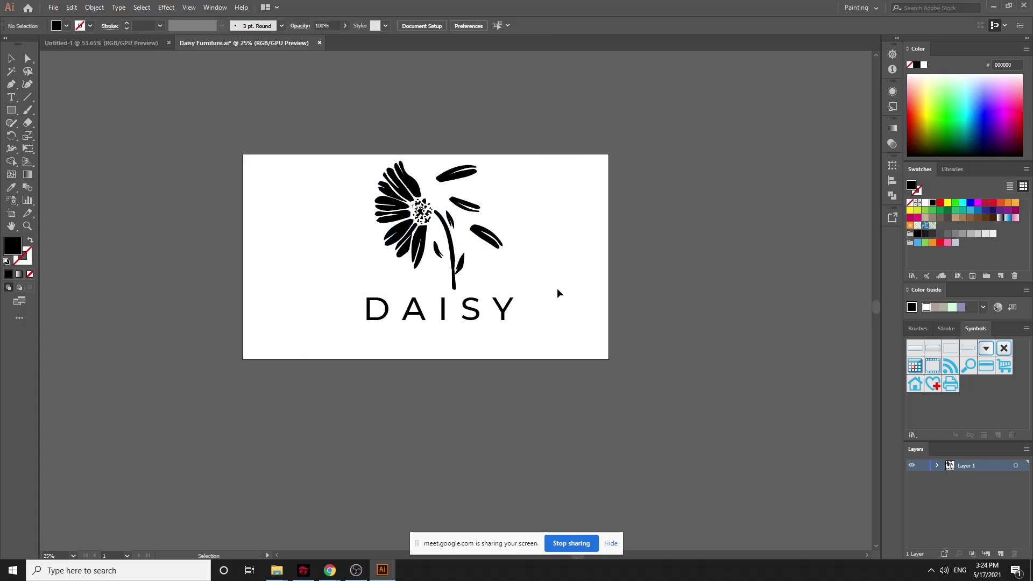
# Ungroup the daisy flower artwork so its petals can be selected individually
pyautogui.hotkey('ctrl', '=')
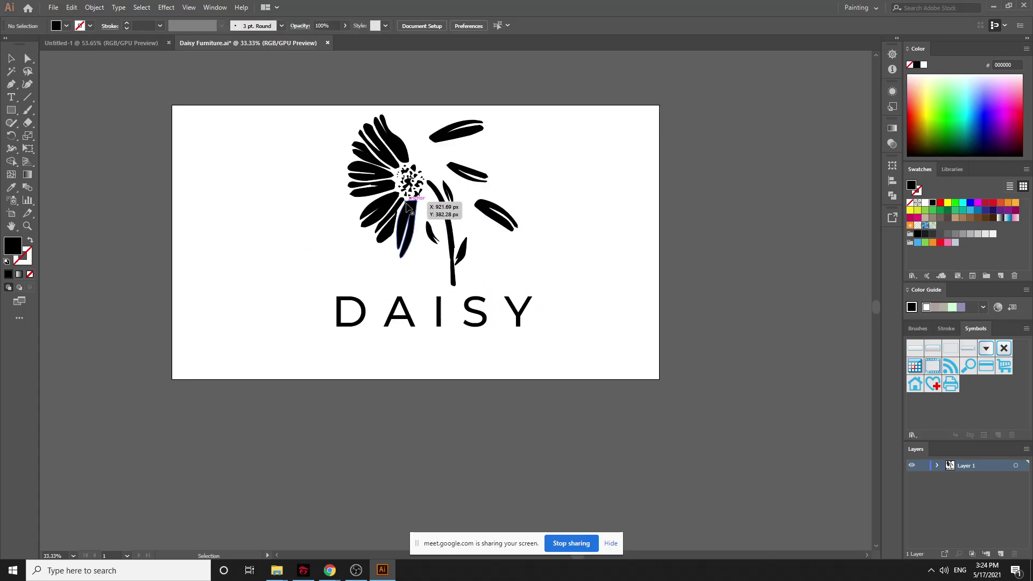
pyautogui.click(412, 222)
pyautogui.rightClick(411, 219)
pyautogui.click(469, 315)
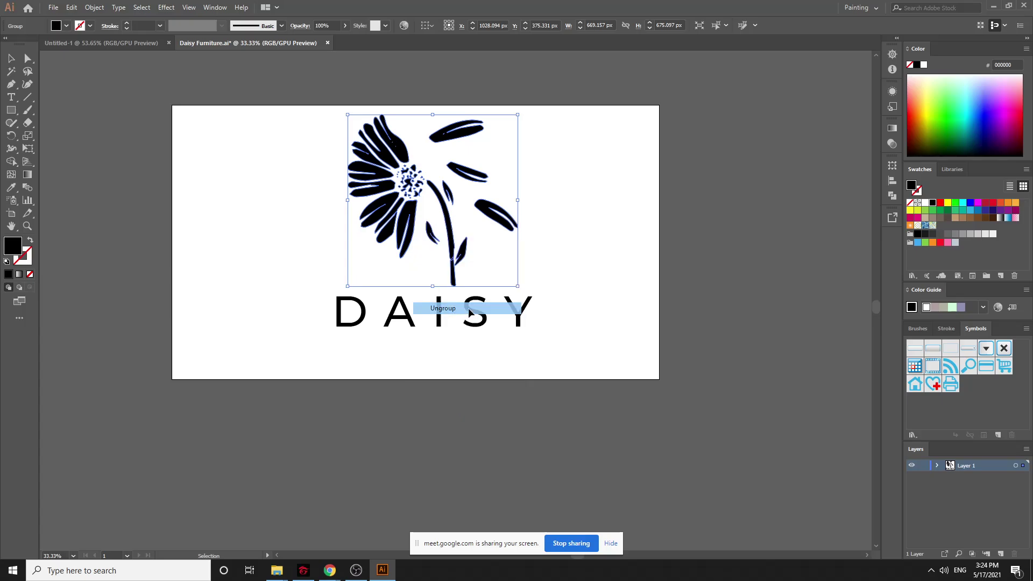
pyautogui.click(558, 260)
# Fill the flower's lowest petal with yellow FFFF00 and both parts of the next petal clockwise with green 00FF00
pyautogui.click(406, 229)
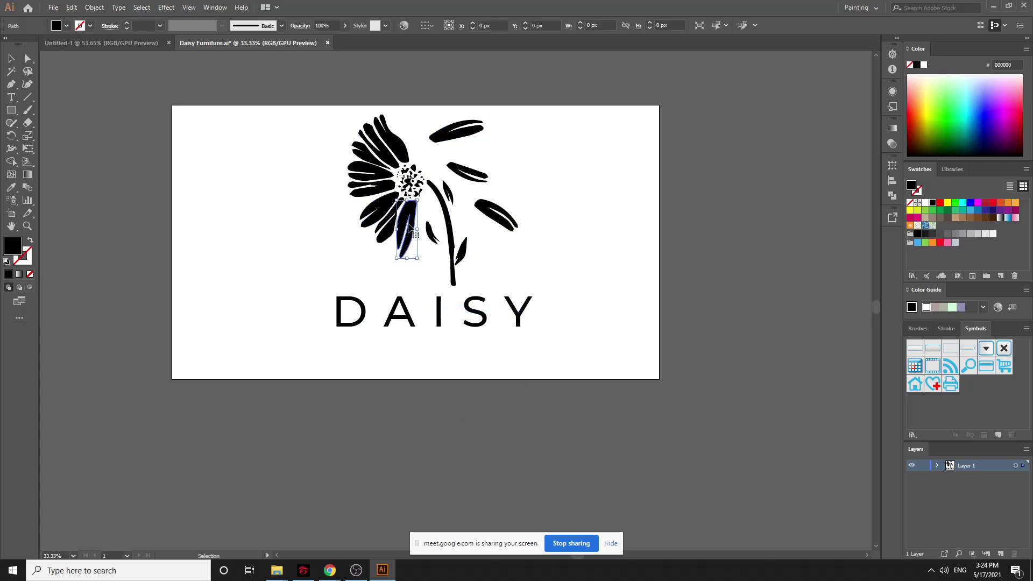
pyautogui.click(947, 204)
pyautogui.click(373, 264)
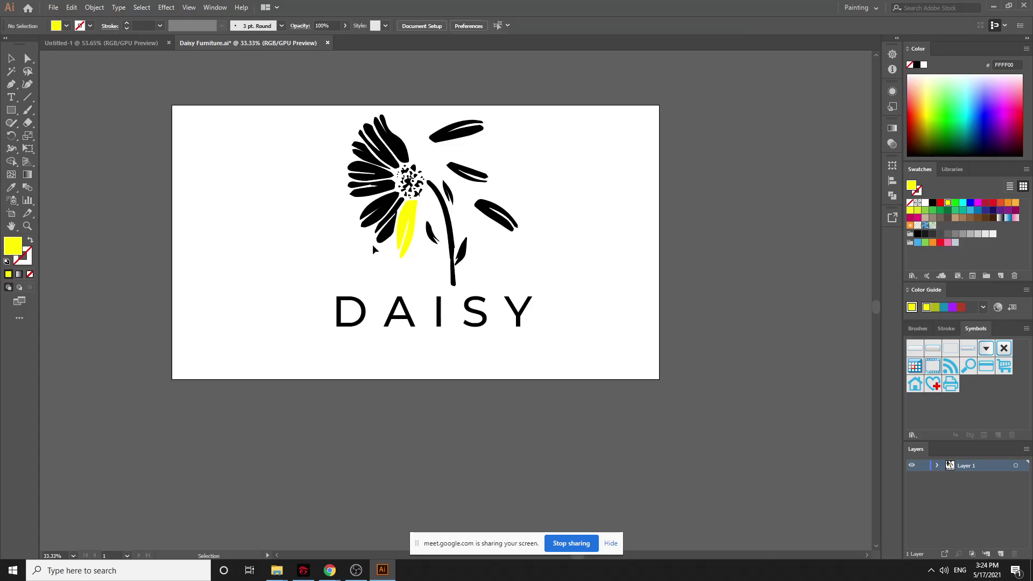
pyautogui.click(389, 235)
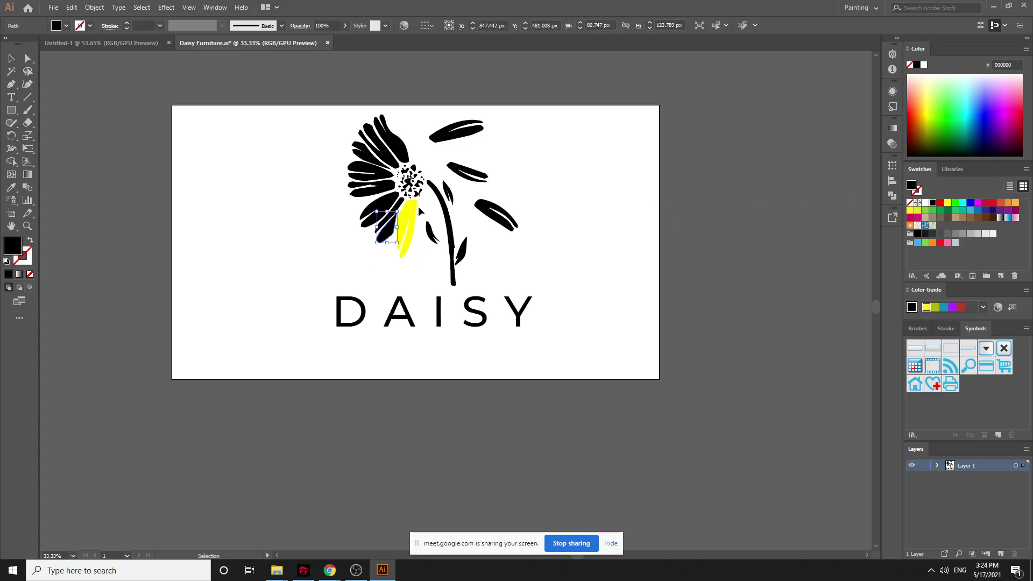
pyautogui.keyDown('shift'); pyautogui.click(401, 209); pyautogui.keyUp('shift')
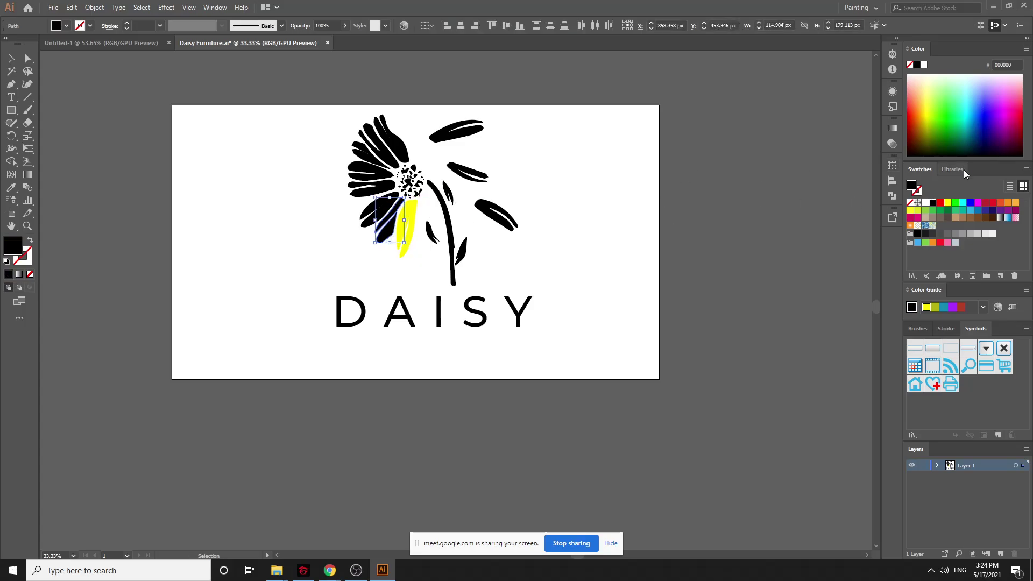
pyautogui.click(955, 202)
pyautogui.click(322, 263)
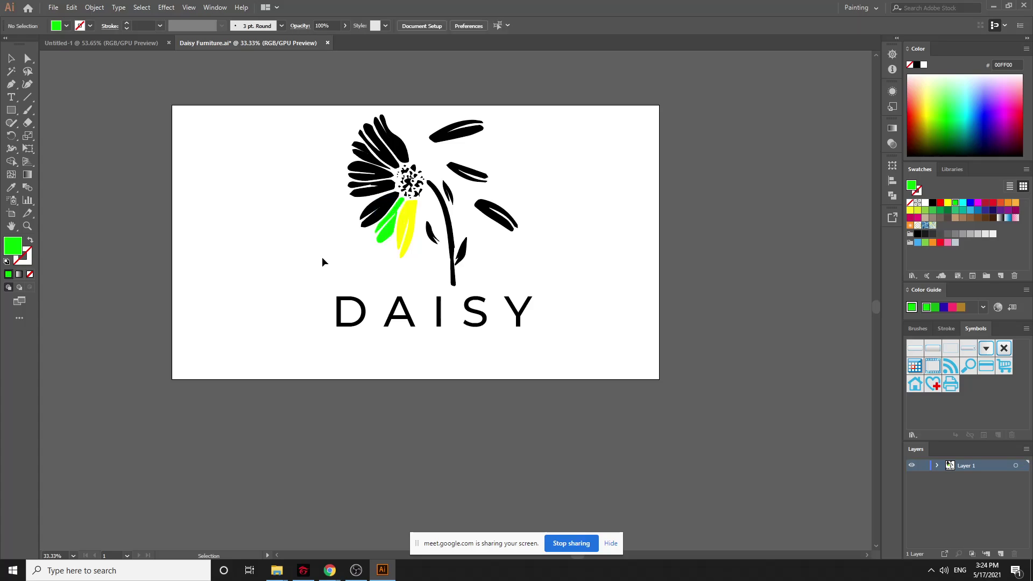
# Fill the petal above the green one with blue 0000FF and the next petal clockwise with magenta FF00FF
pyautogui.click(371, 218)
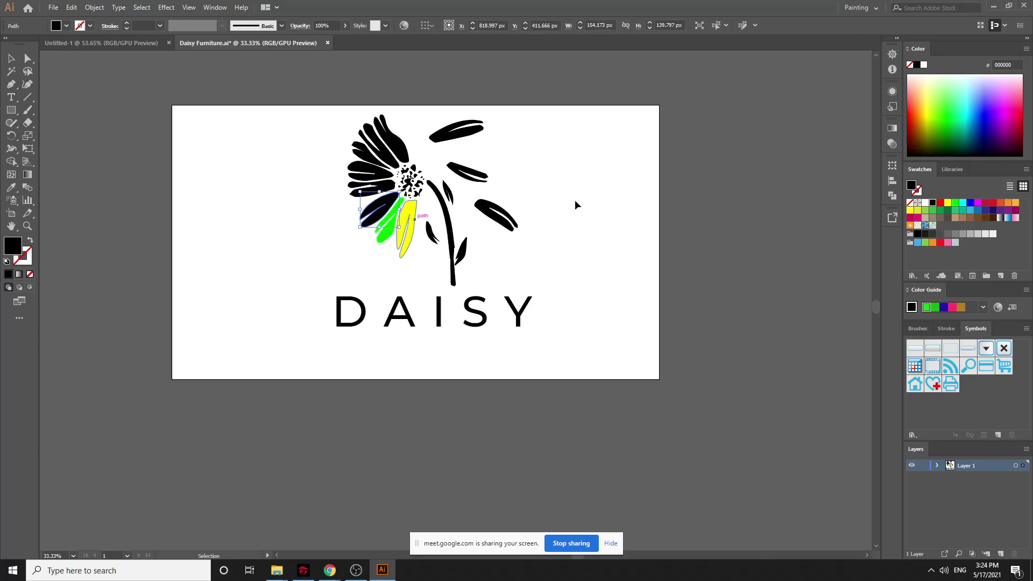
pyautogui.click(971, 202)
pyautogui.click(332, 246)
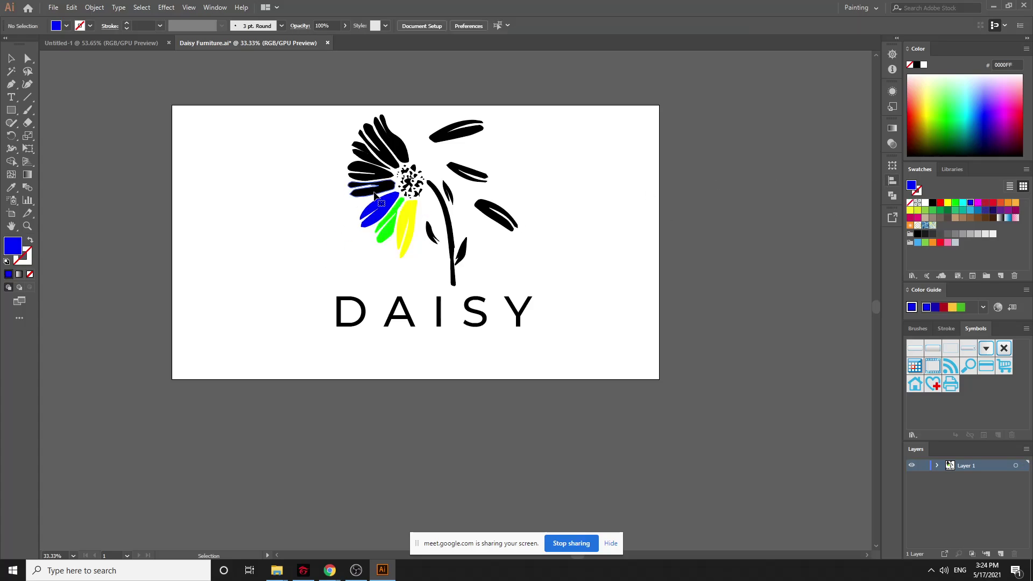
pyautogui.click(374, 193)
pyautogui.click(979, 206)
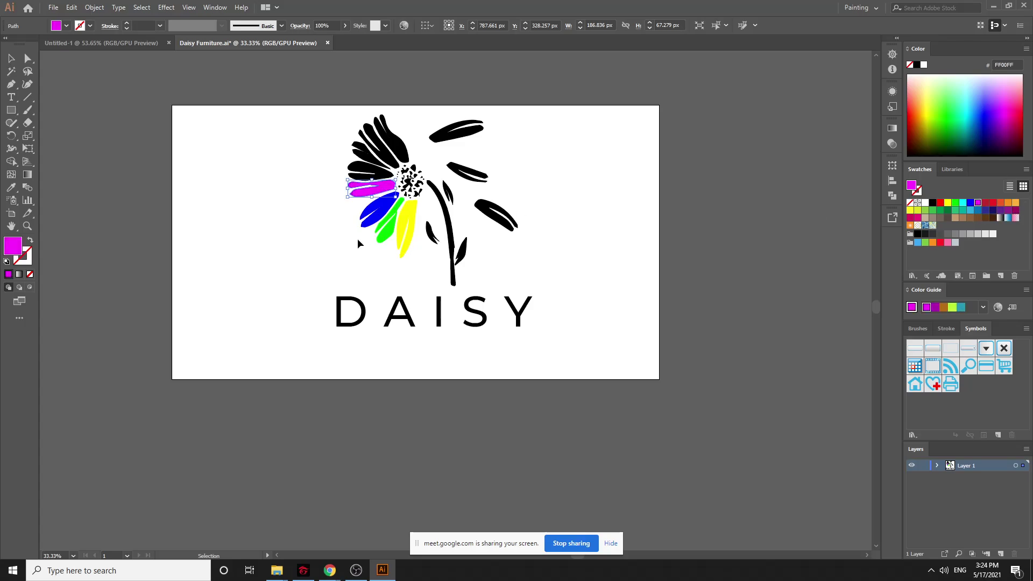
pyautogui.click(338, 248)
# Fill the petal above the magenta one with dark red C1272D and the next petal clockwise with red ED1C24
pyautogui.click(374, 171)
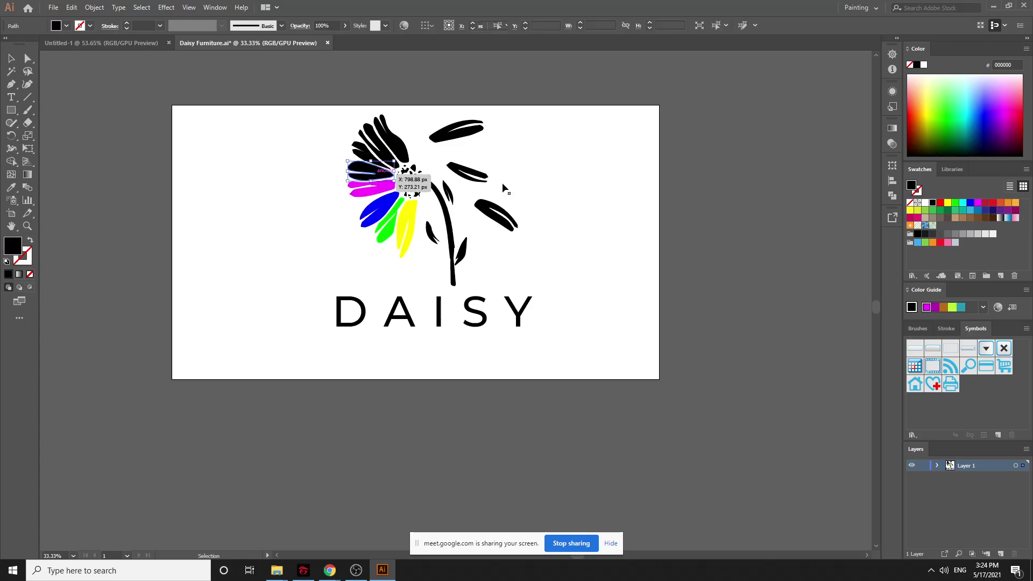
pyautogui.click(985, 204)
pyautogui.click(318, 239)
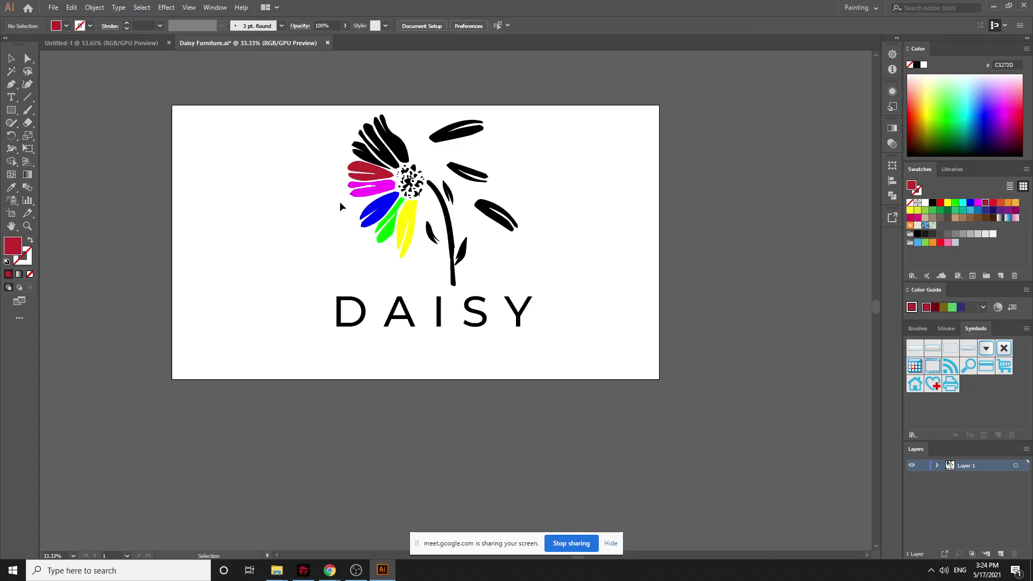
pyautogui.click(375, 166)
pyautogui.click(992, 208)
pyautogui.click(243, 186)
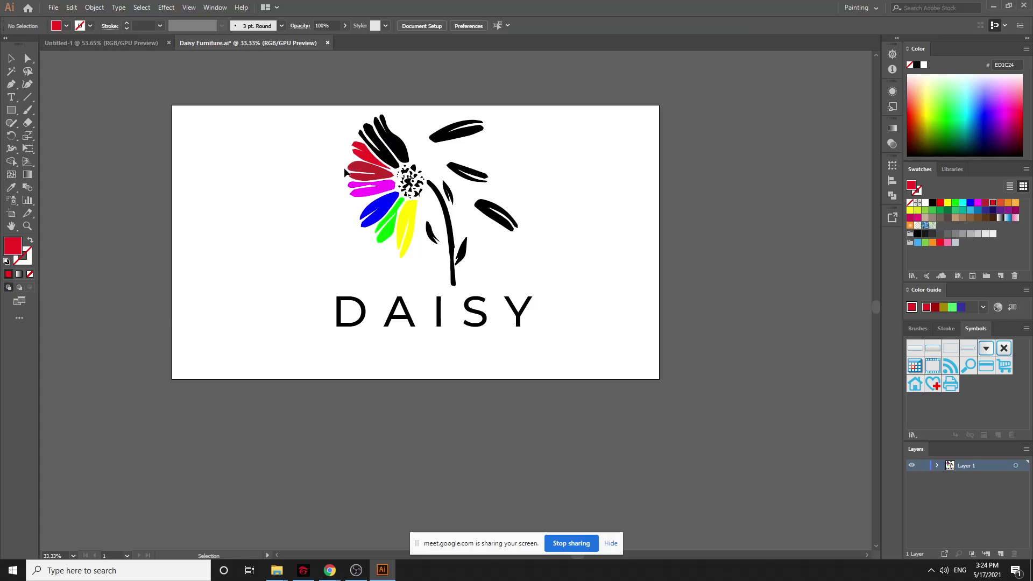
# Fill the two remaining black petals at the top of the flower head with orange F15A24
pyautogui.click(386, 156)
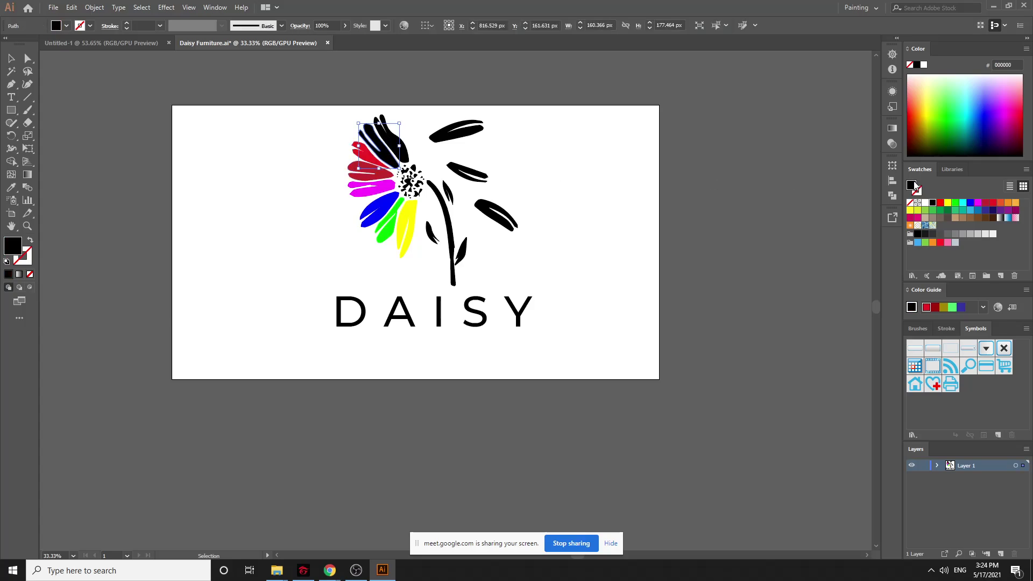
pyautogui.click(1002, 203)
pyautogui.click(205, 219)
pyautogui.click(408, 155)
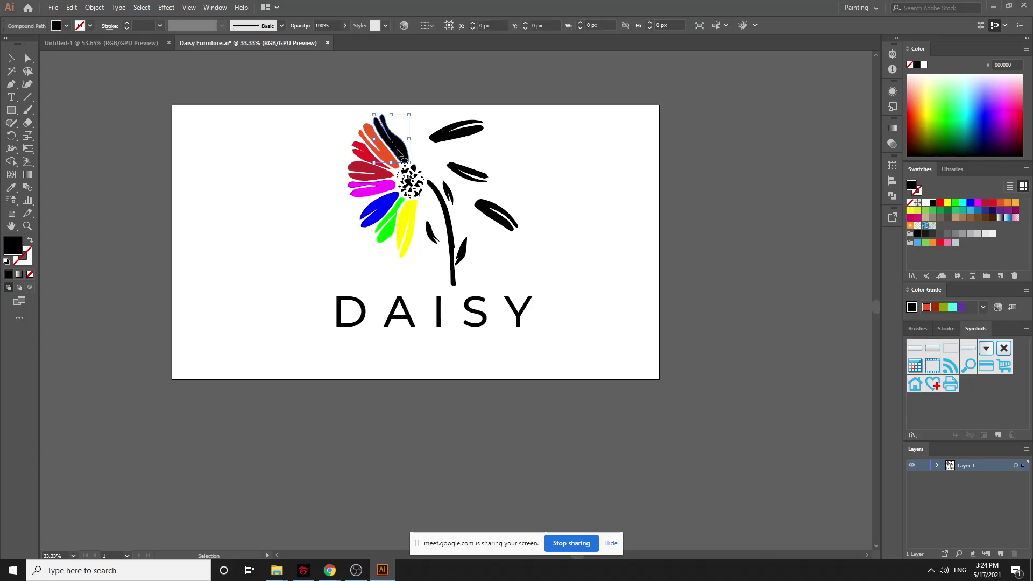
pyautogui.click(1000, 203)
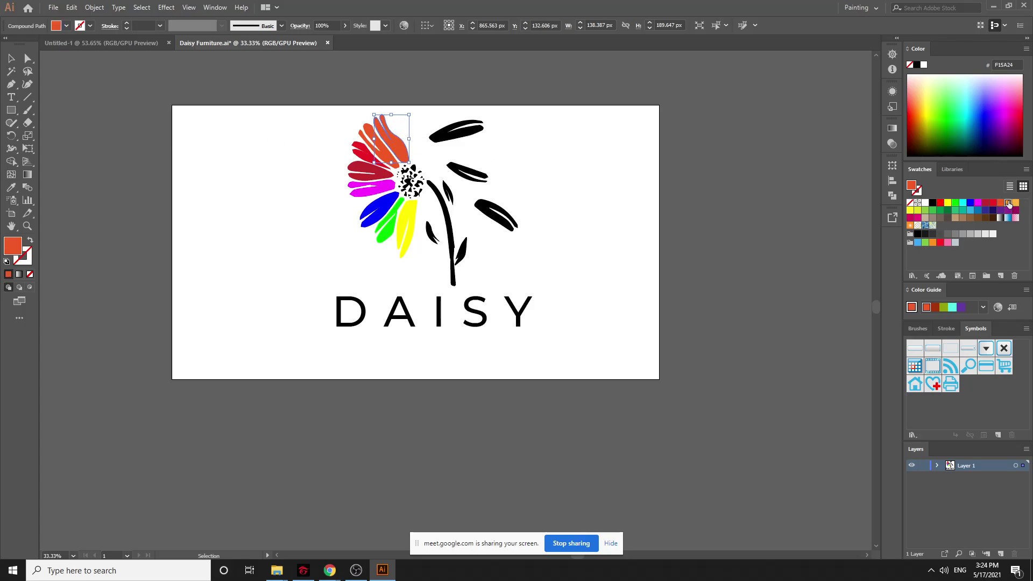
# Fill the three loose petals beside the flower with different greens: medium green on the top one, dark green 006837 on the middle, light green on the lowest
pyautogui.click(260, 162)
pyautogui.click(468, 139)
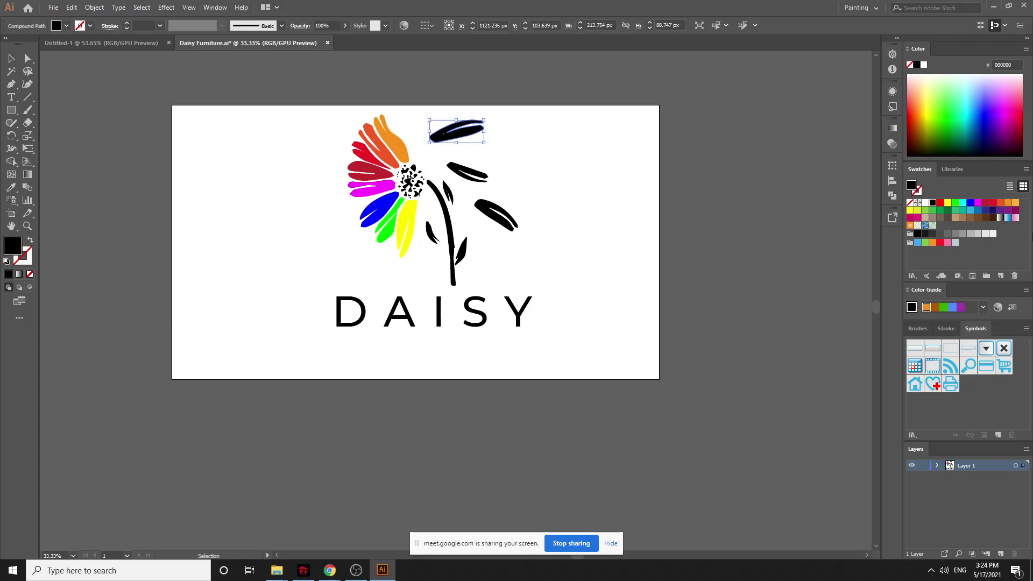
pyautogui.click(933, 210)
pyautogui.click(281, 203)
pyautogui.click(472, 176)
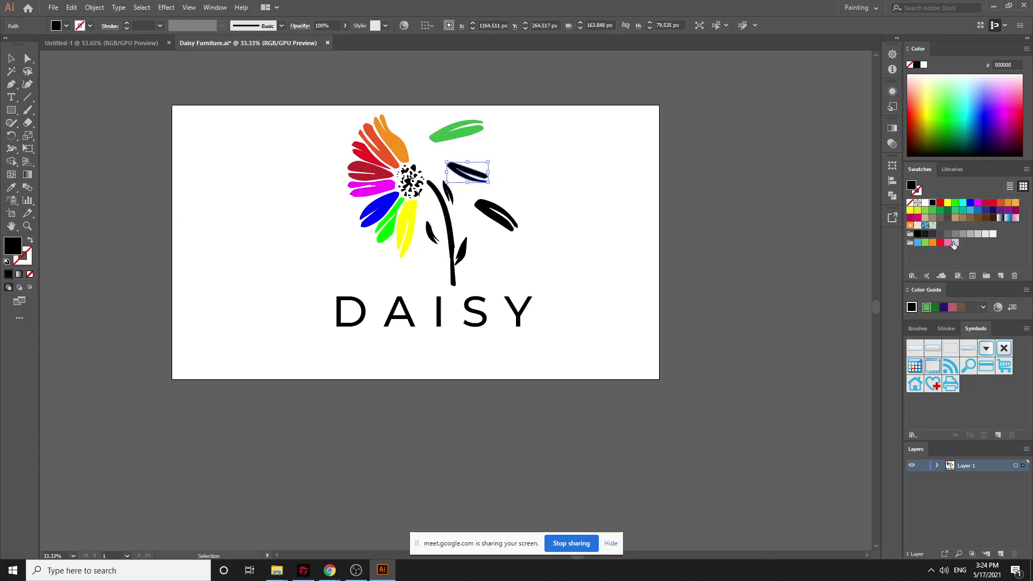
pyautogui.click(944, 210)
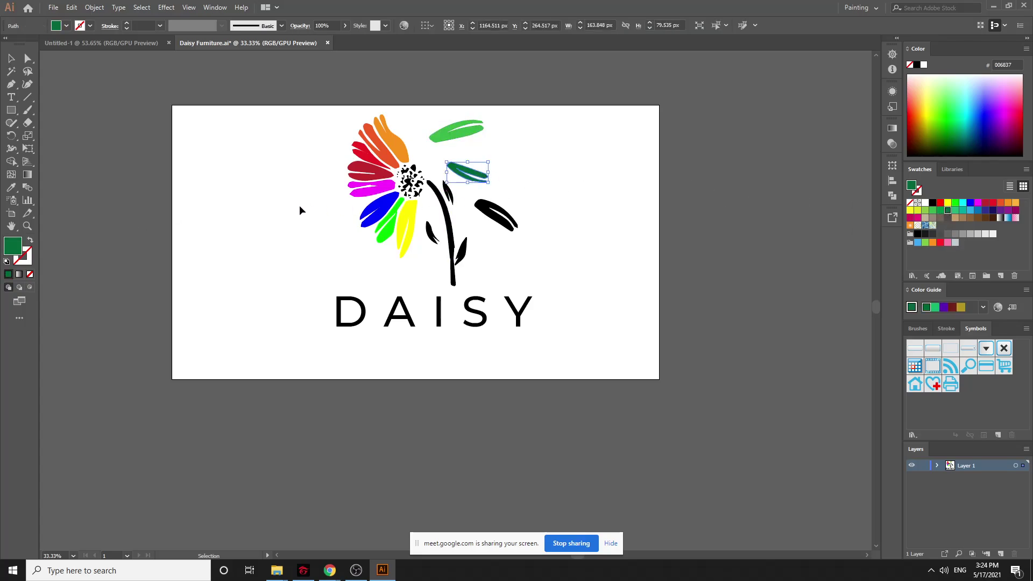
pyautogui.click(512, 223)
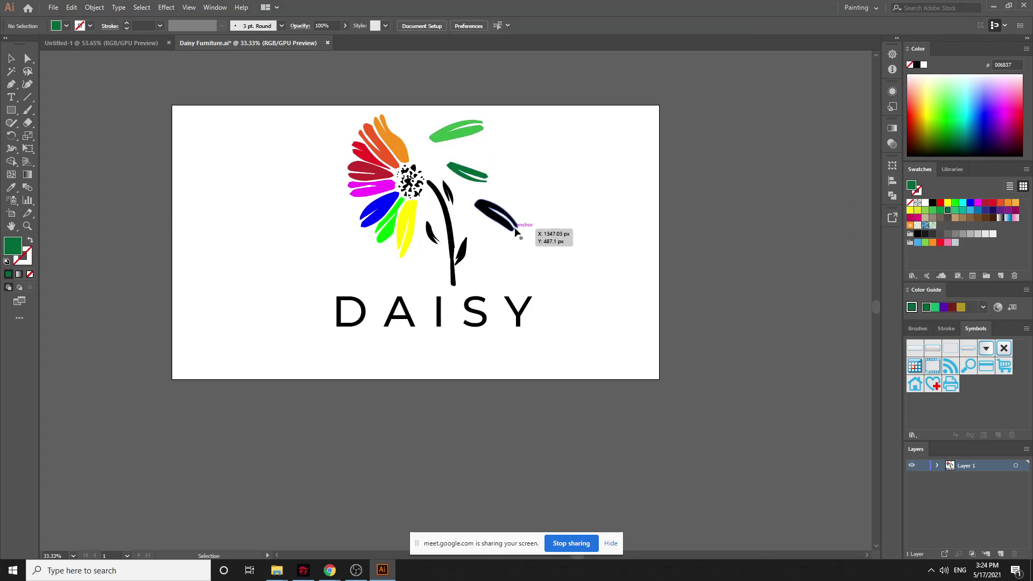
pyautogui.click(955, 210)
pyautogui.click(283, 308)
# Fill the long upper part of the flower's stem with brown 754C24 and its short lower end with a darker brown
pyautogui.click(450, 249)
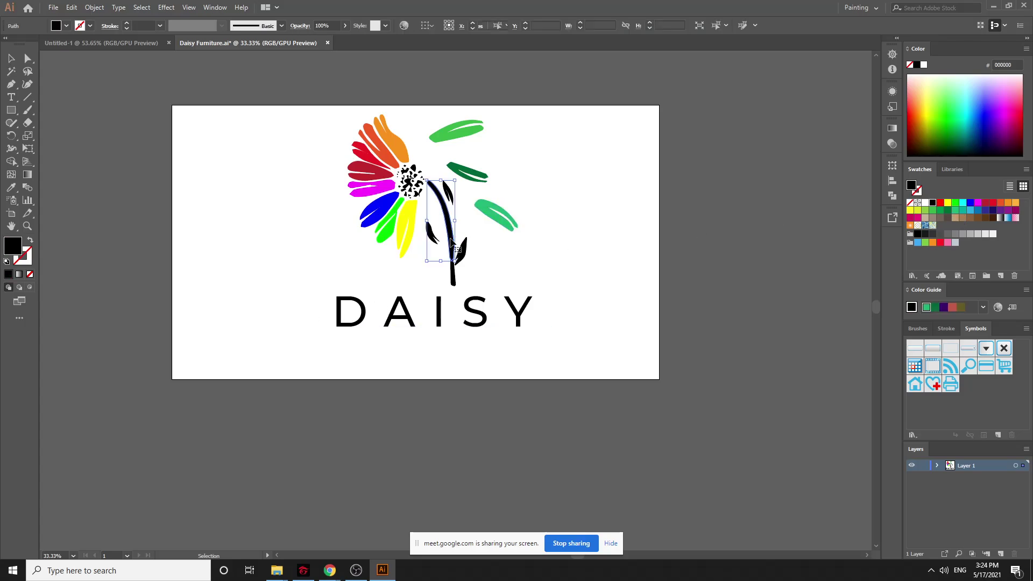
pyautogui.click(979, 218)
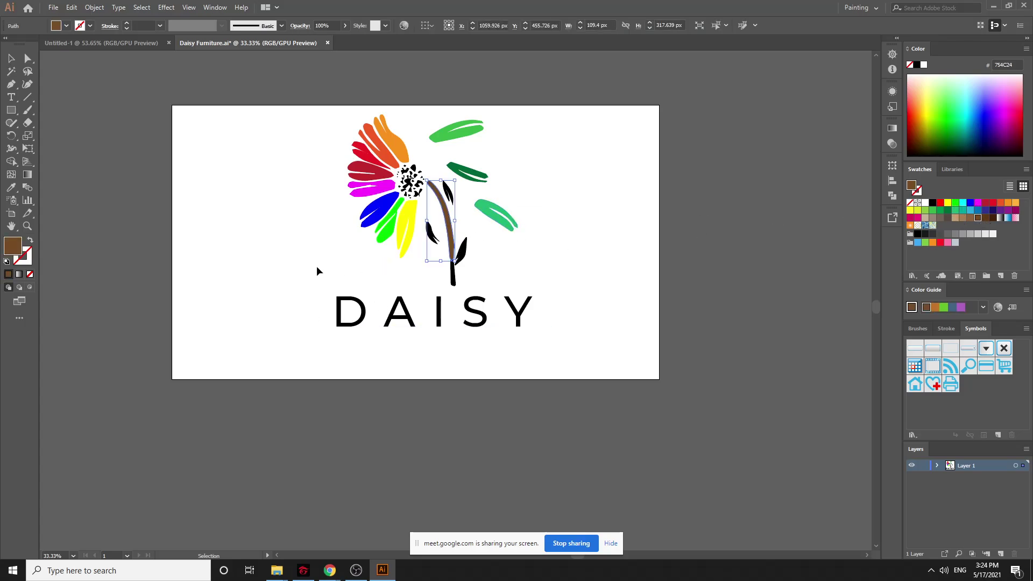
pyautogui.click(453, 270)
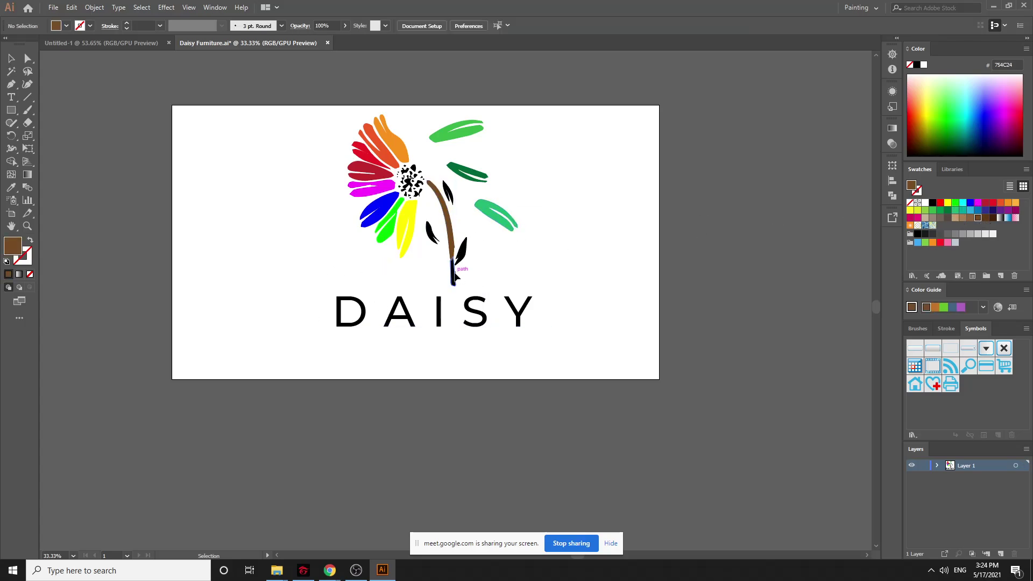
pyautogui.click(985, 217)
pyautogui.click(334, 275)
# Fill the stem's three leaves: pink ED1E79 on the lower right one, crimson D4145A on the left one and purple 9E005D on the upper one
pyautogui.click(462, 248)
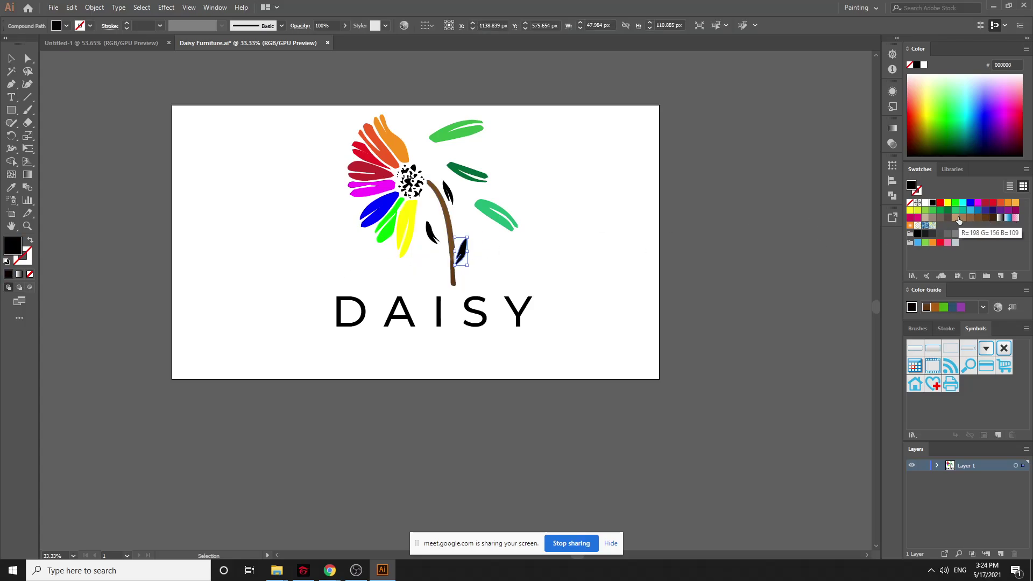
pyautogui.click(921, 220)
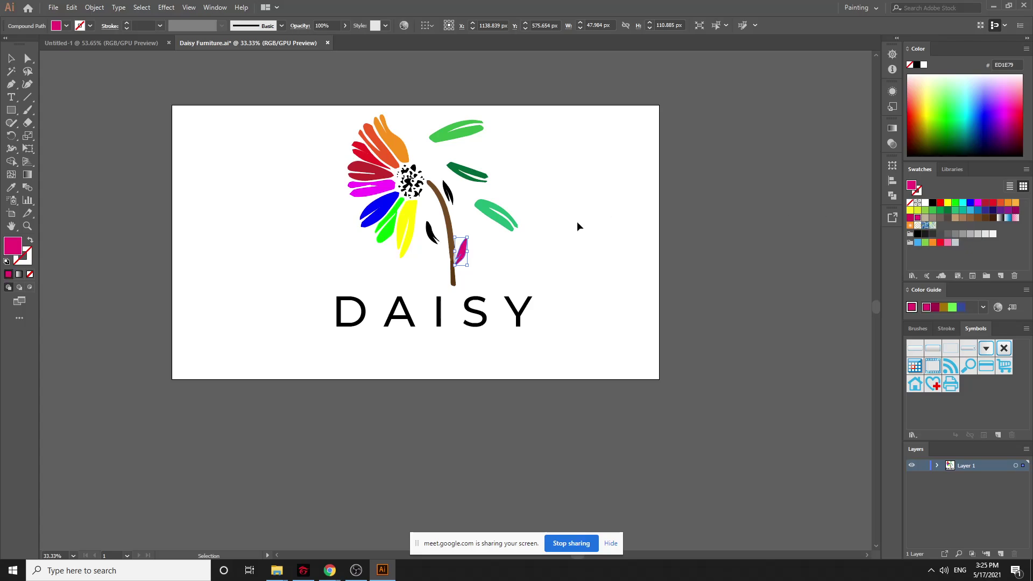
pyautogui.click(368, 280)
pyautogui.click(432, 232)
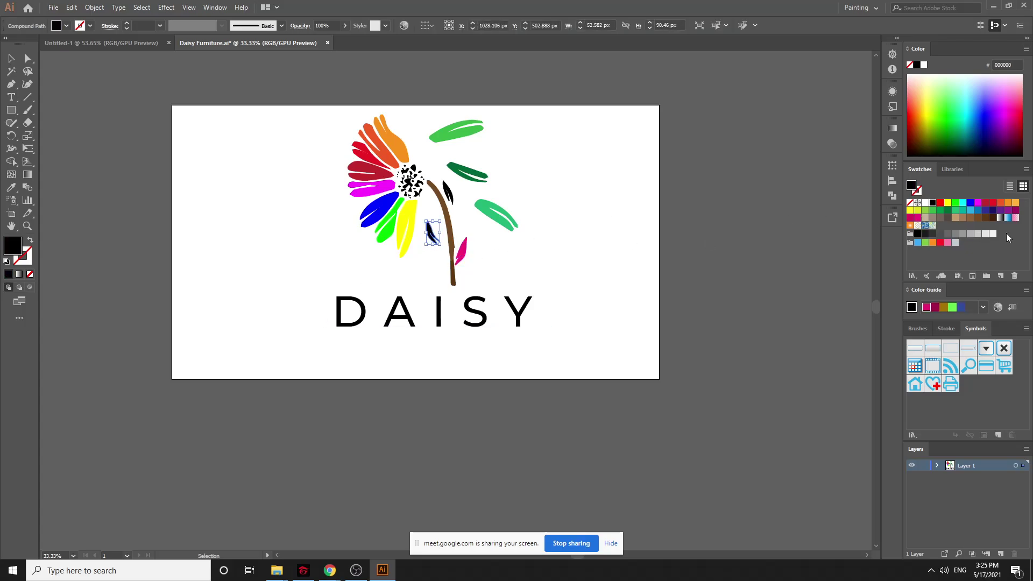
pyautogui.click(910, 218)
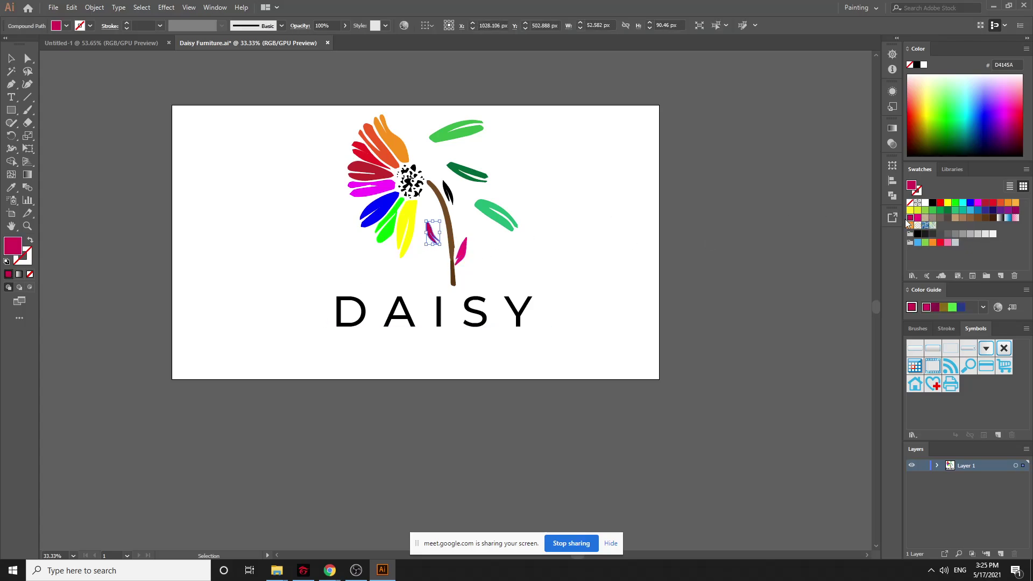
pyautogui.click(426, 276)
pyautogui.click(448, 193)
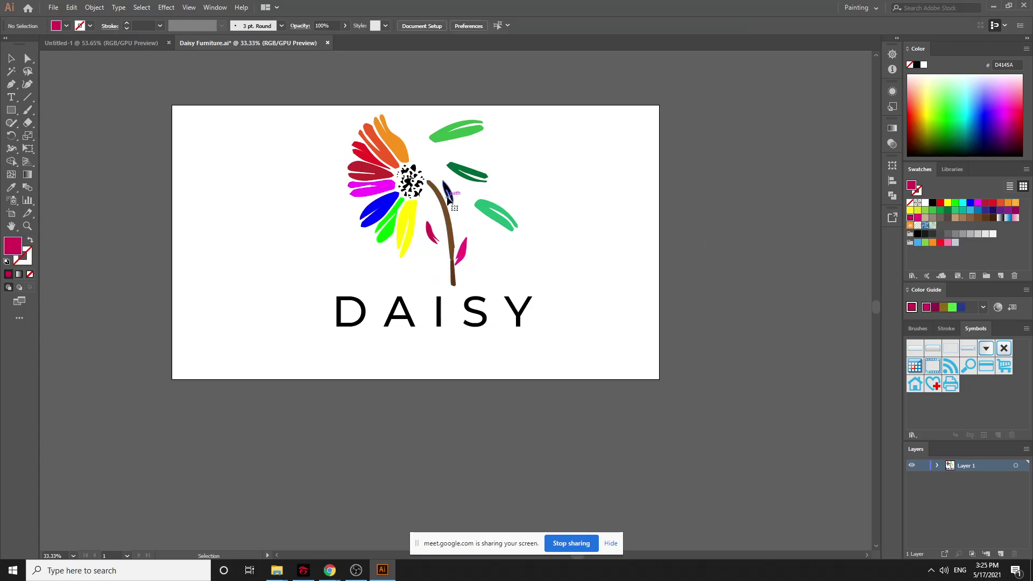
pyautogui.click(1015, 211)
pyautogui.click(579, 235)
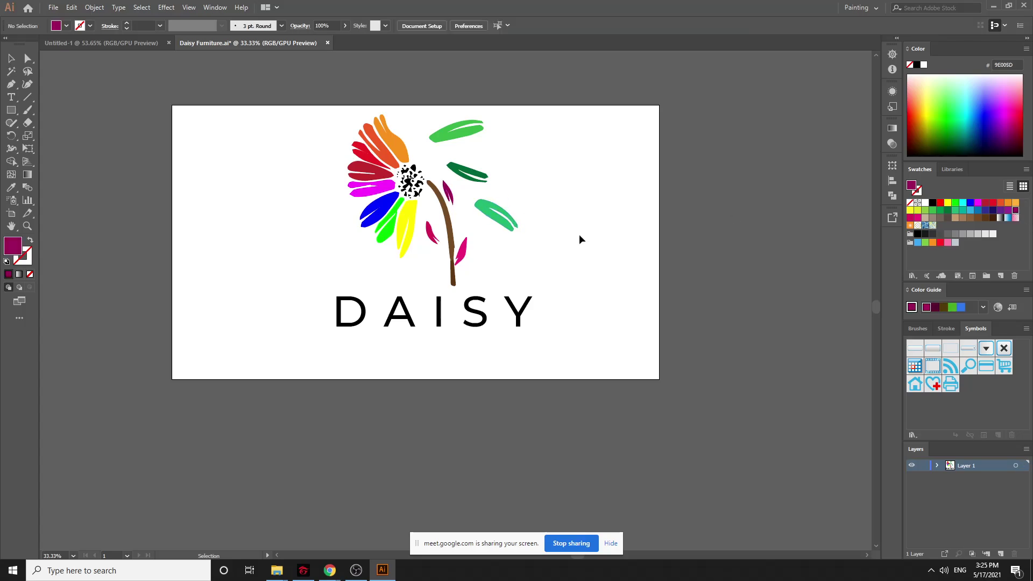
# Select all the black specks of the flower's centre with the Magic Wand and fill them with red ED1C24
pyautogui.click(408, 184)
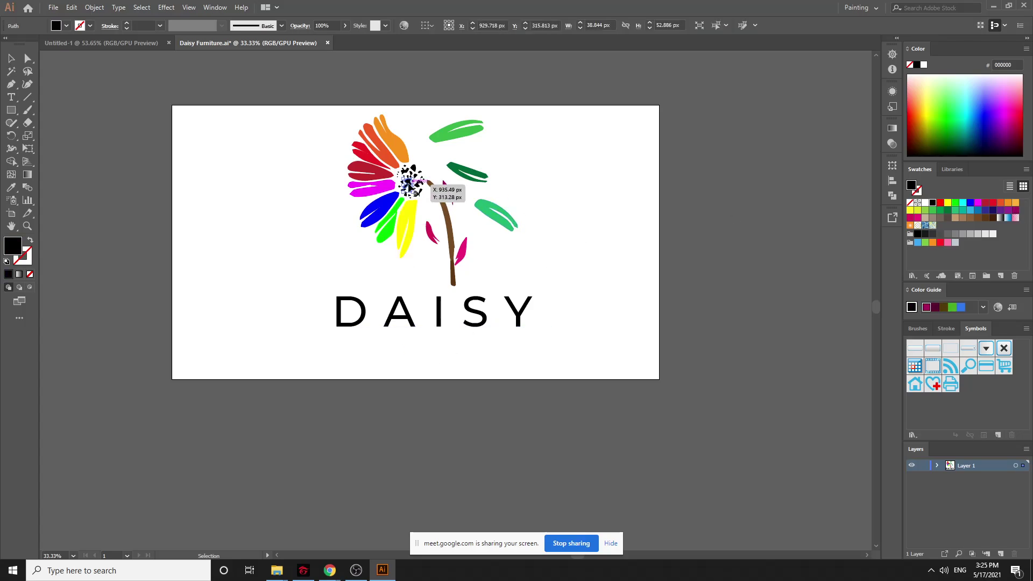
pyautogui.click(305, 109)
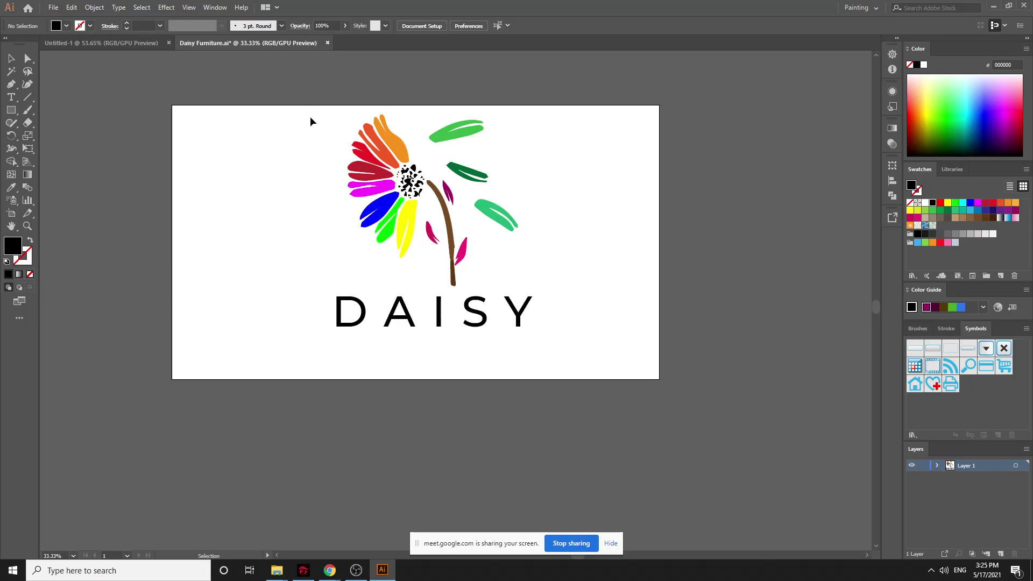
pyautogui.hotkey('ctrl', '=')
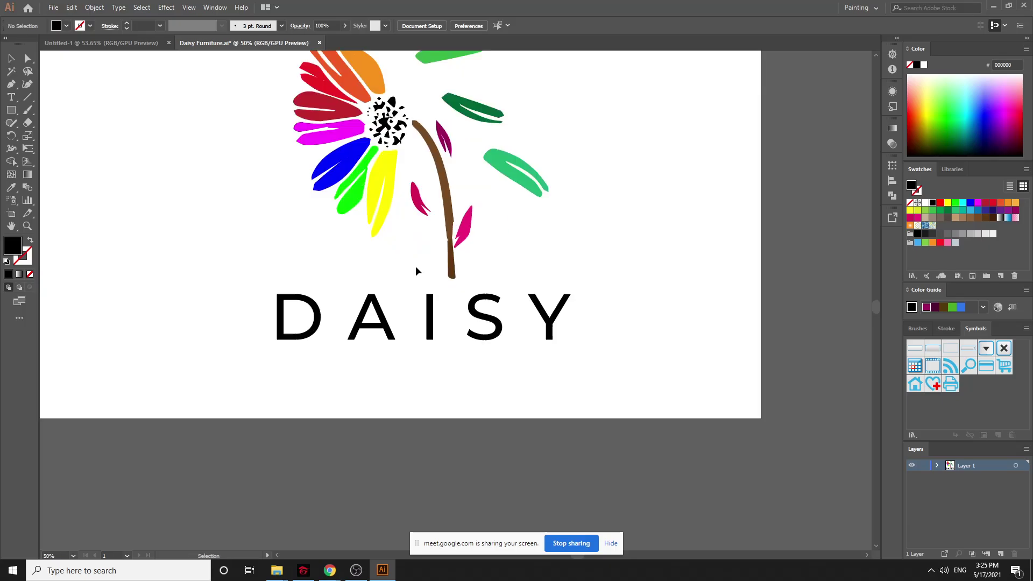
pyautogui.click(438, 336)
pyautogui.hotkey('ctrl', 'shift', 'a')
pyautogui.press('y')
pyautogui.click(384, 123)
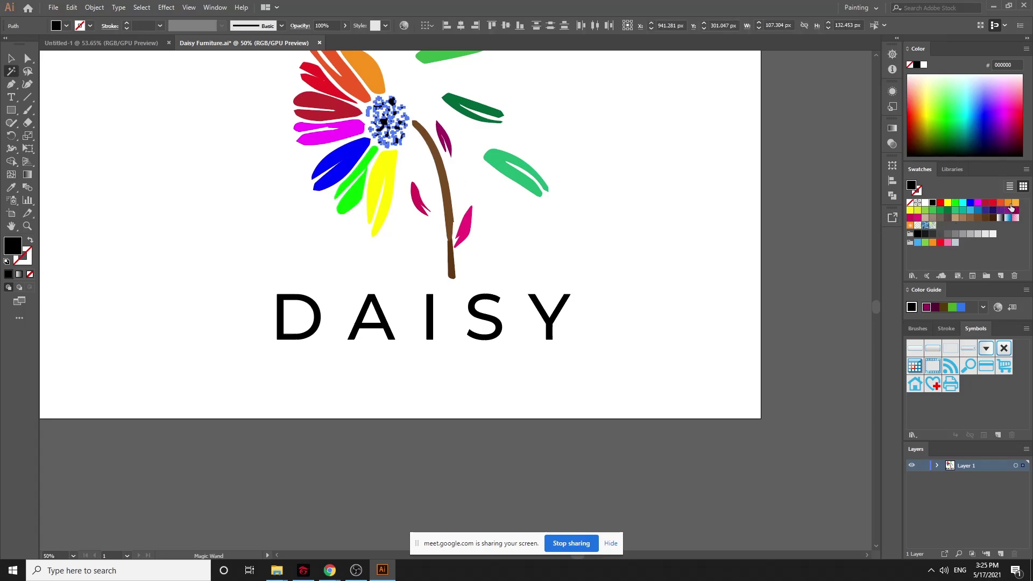
pyautogui.click(992, 203)
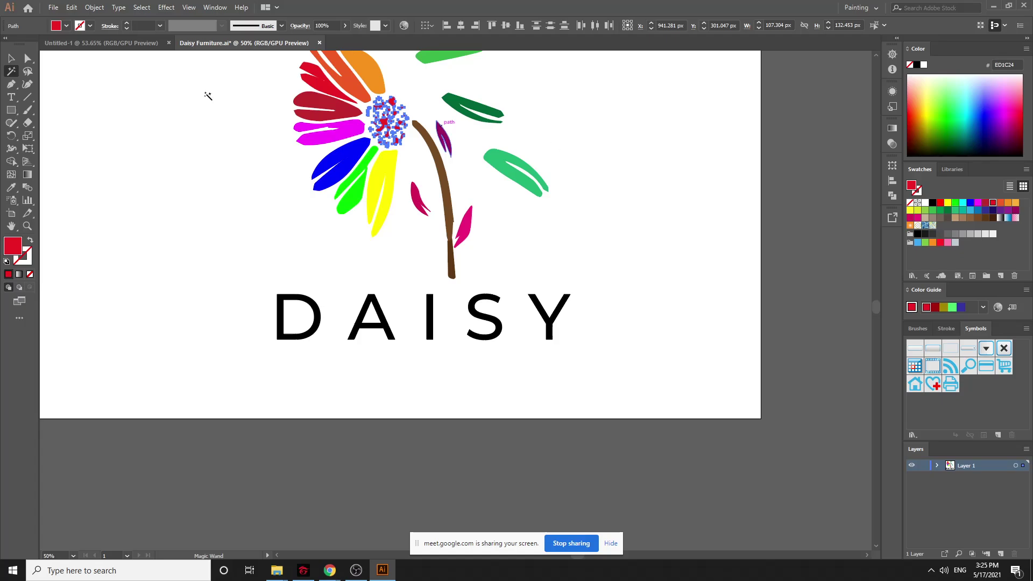
pyautogui.click(12, 58)
pyautogui.click(751, 168)
# Delete the DAISY text below the flower
pyautogui.scroll(2, 582, 273)
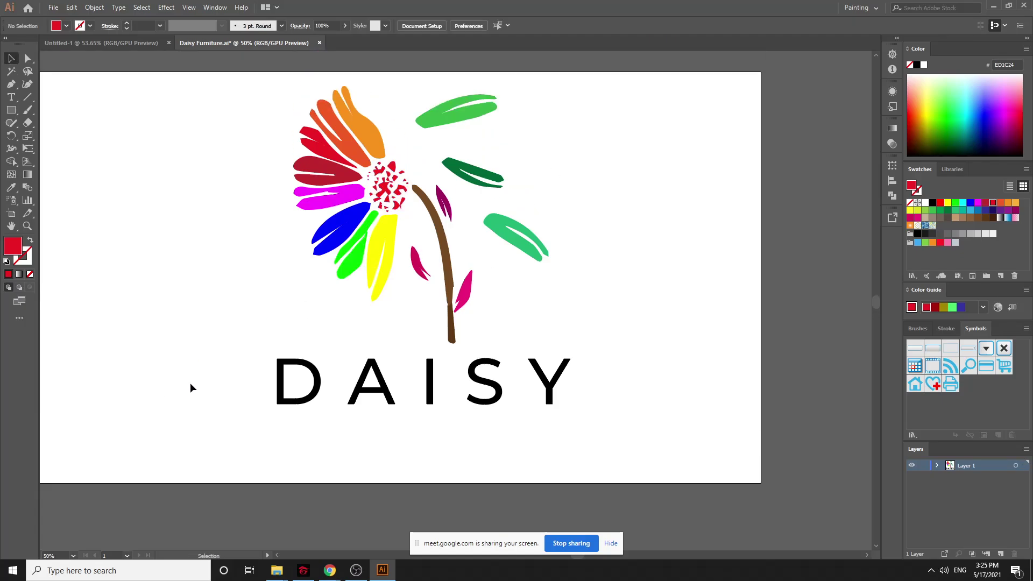
pyautogui.moveTo(190, 388); pyautogui.dragTo(717, 444)
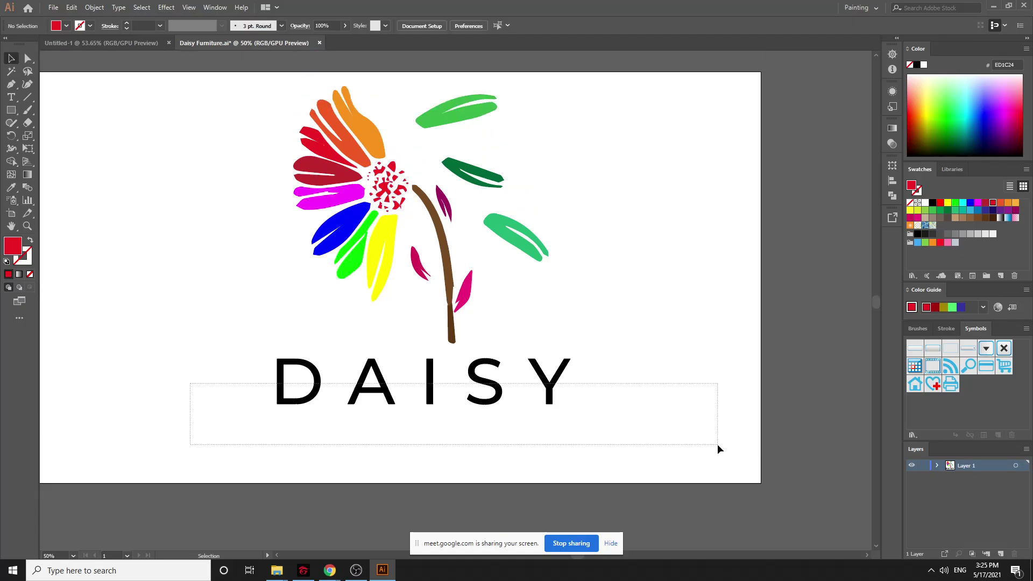
pyautogui.click(586, 410)
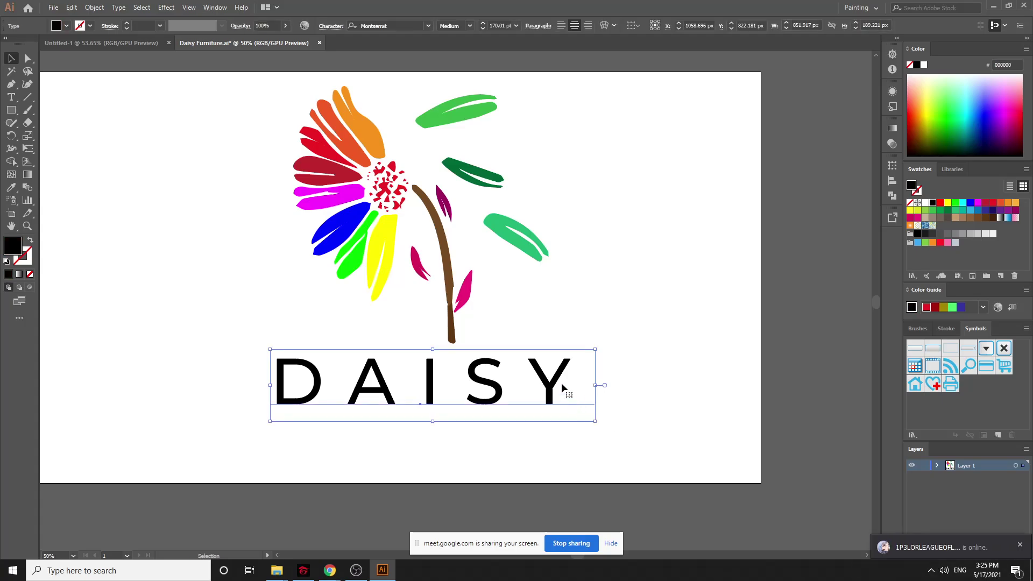
pyautogui.press('Delete')
# Select the whole flower artwork, including the stem, leaves and loose petals
pyautogui.scroll(2, 561, 382)
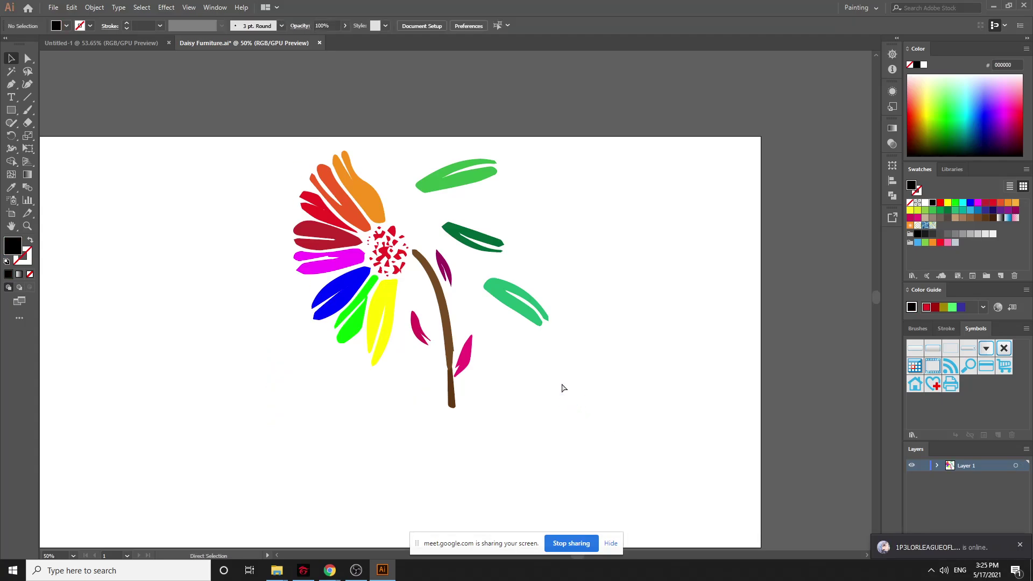
pyautogui.scroll(-2, 563, 388)
pyautogui.scroll(2, 563, 387)
pyautogui.scroll(-1, 563, 387)
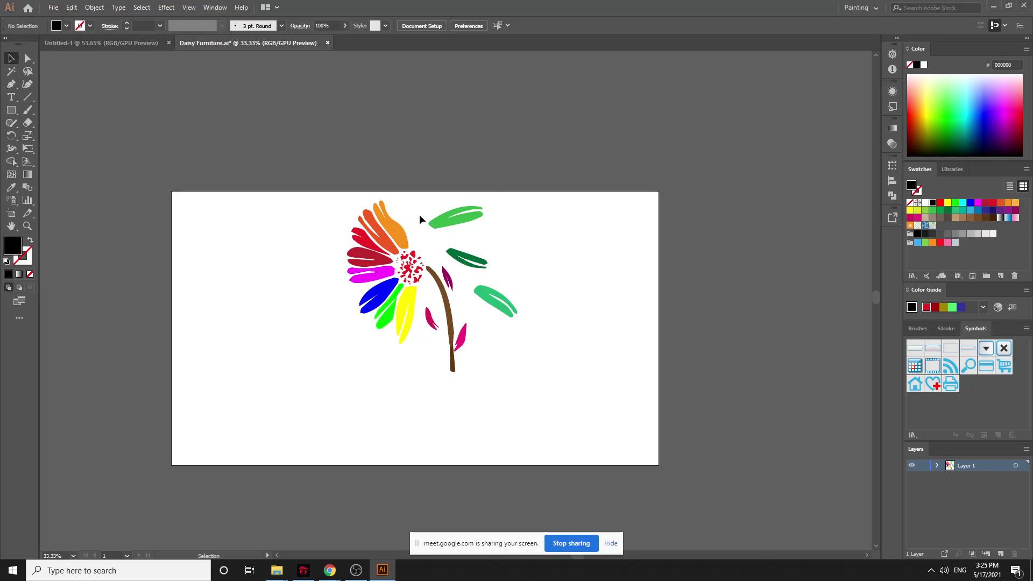
pyautogui.moveTo(299, 189); pyautogui.dragTo(679, 421)
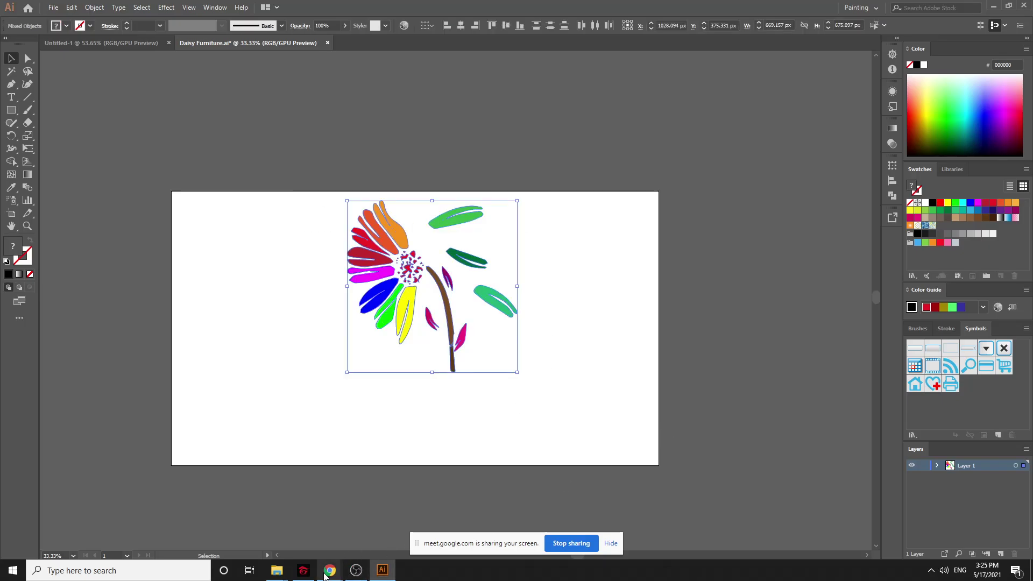
# Switch to the Google Meet call in Chrome to check on the meeting, and return to Illustrator
pyautogui.moveTo(325, 575)
pyautogui.click(299, 542)
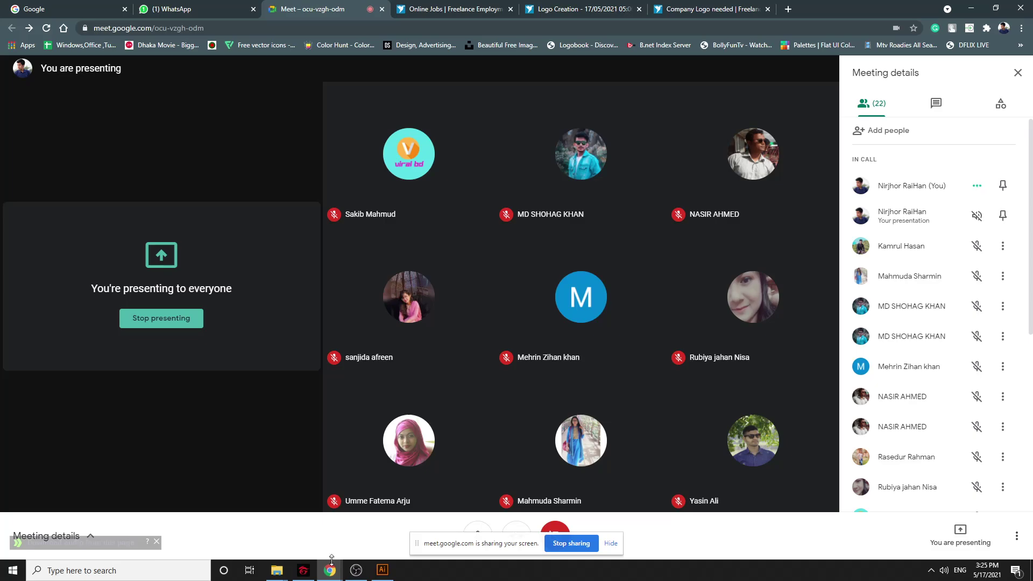
pyautogui.click(384, 571)
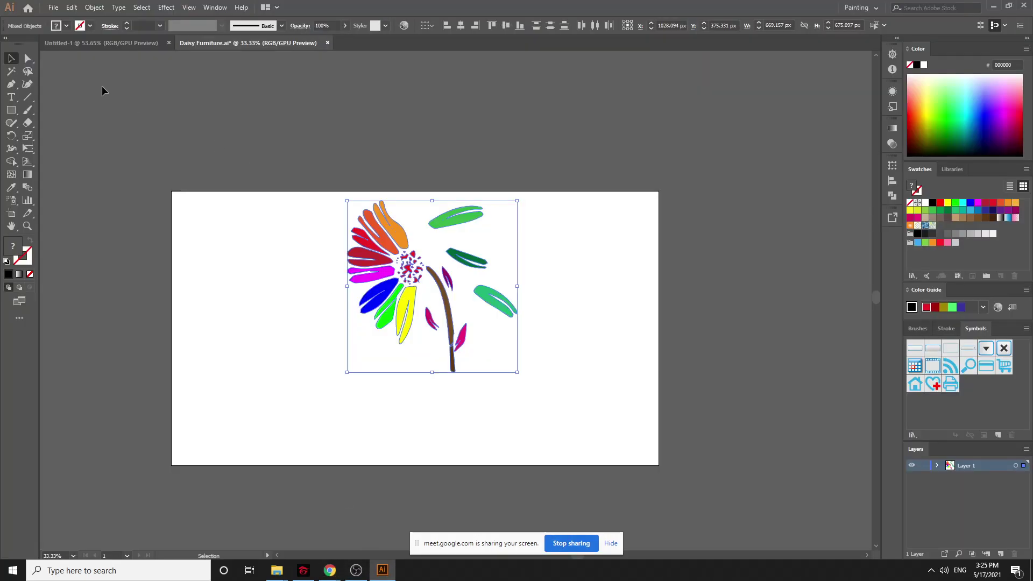
# Open the file Monkey.ai from the AI FILES folder
pyautogui.click(53, 7)
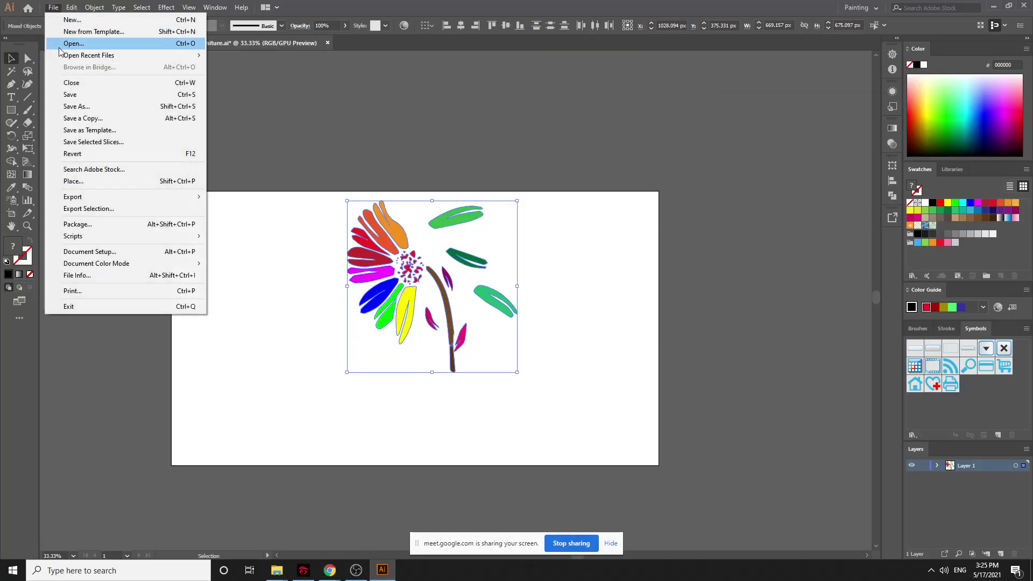
pyautogui.click(67, 41)
pyautogui.scroll(-5, 264, 161)
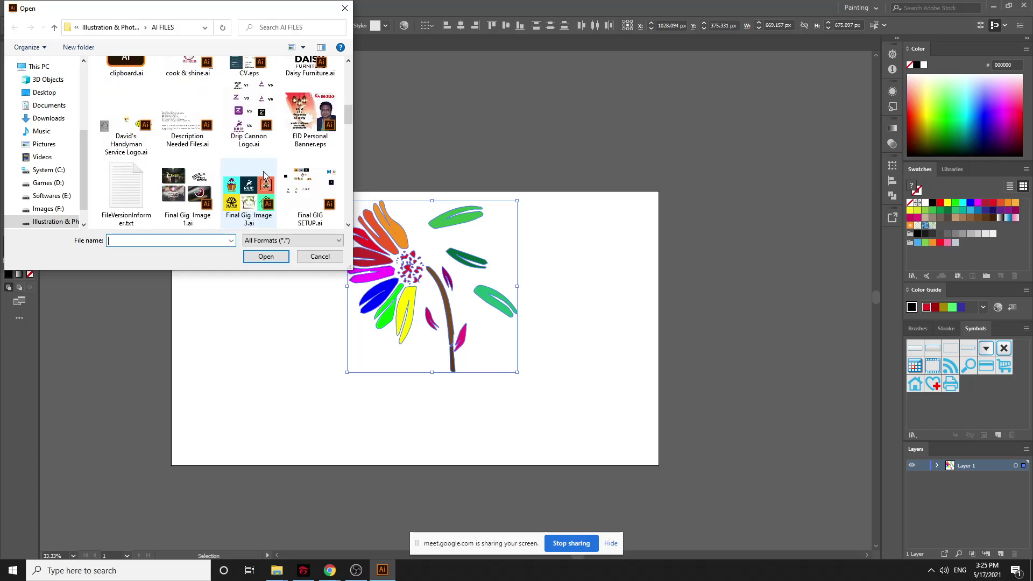
pyautogui.scroll(-2, 264, 176)
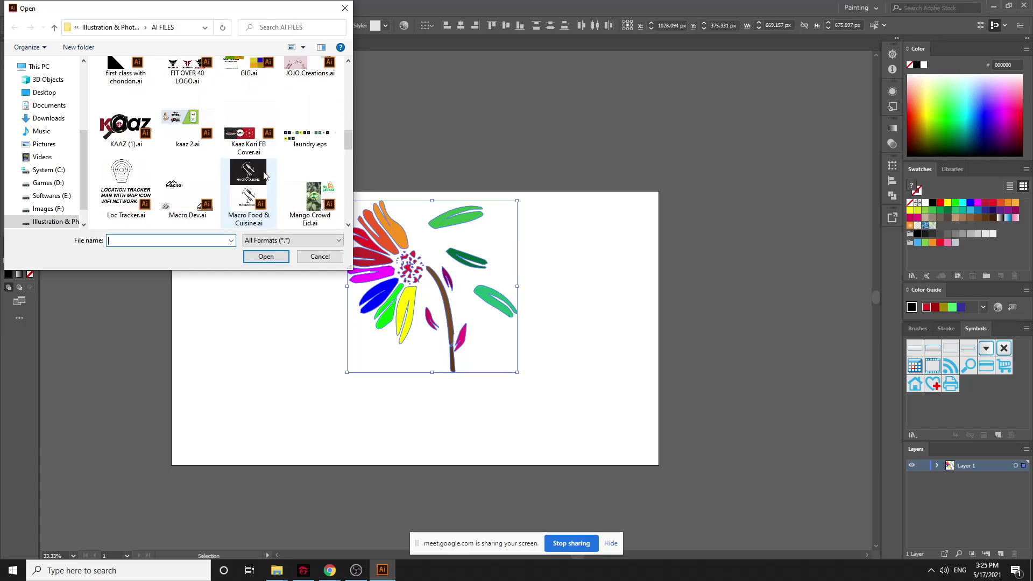
pyautogui.scroll(-2, 264, 175)
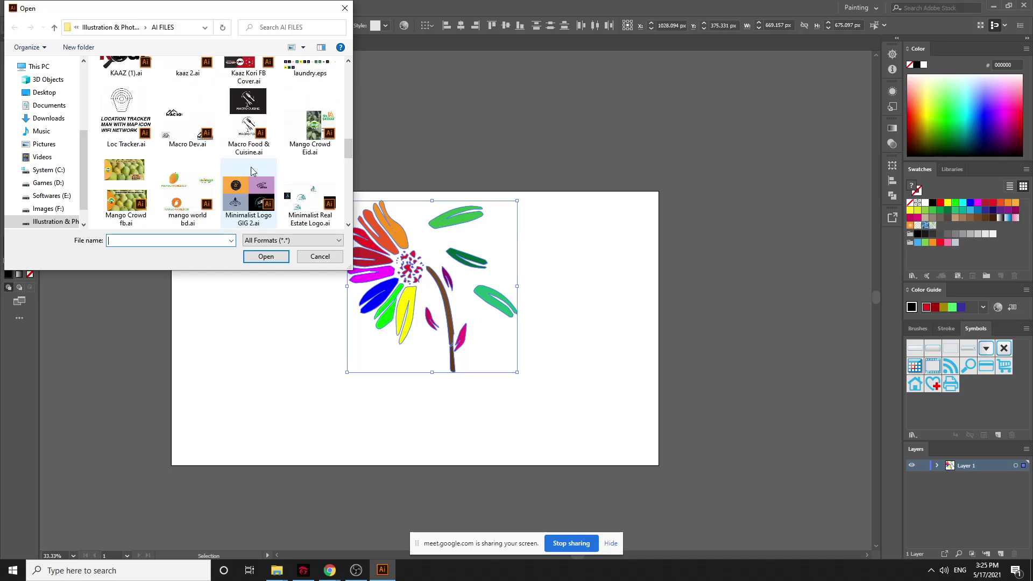
pyautogui.scroll(-2, 251, 167)
pyautogui.scroll(-3, 169, 138)
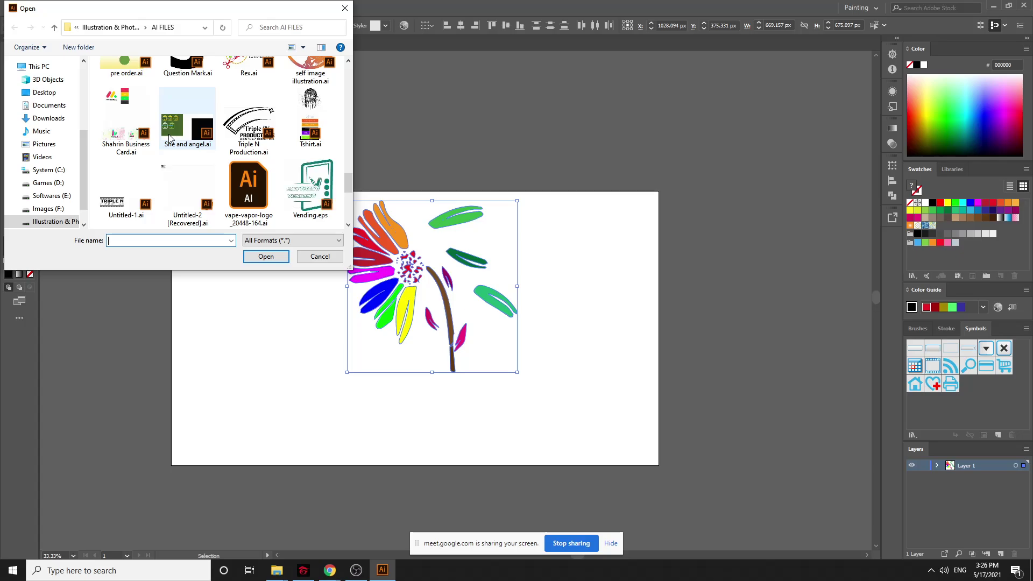
pyautogui.scroll(3, 183, 157)
pyautogui.scroll(1, 198, 173)
pyautogui.click(198, 174)
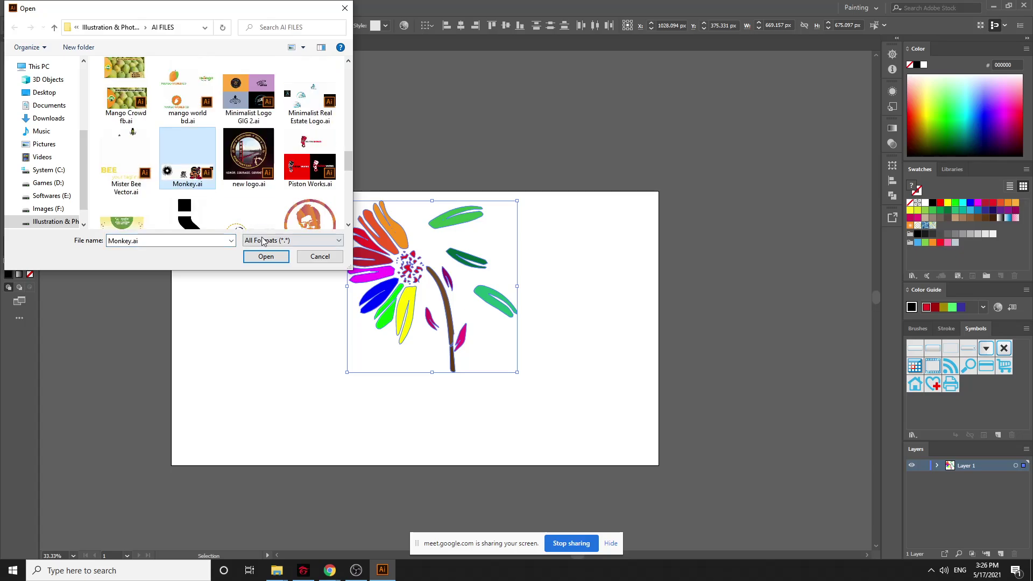
pyautogui.click(265, 257)
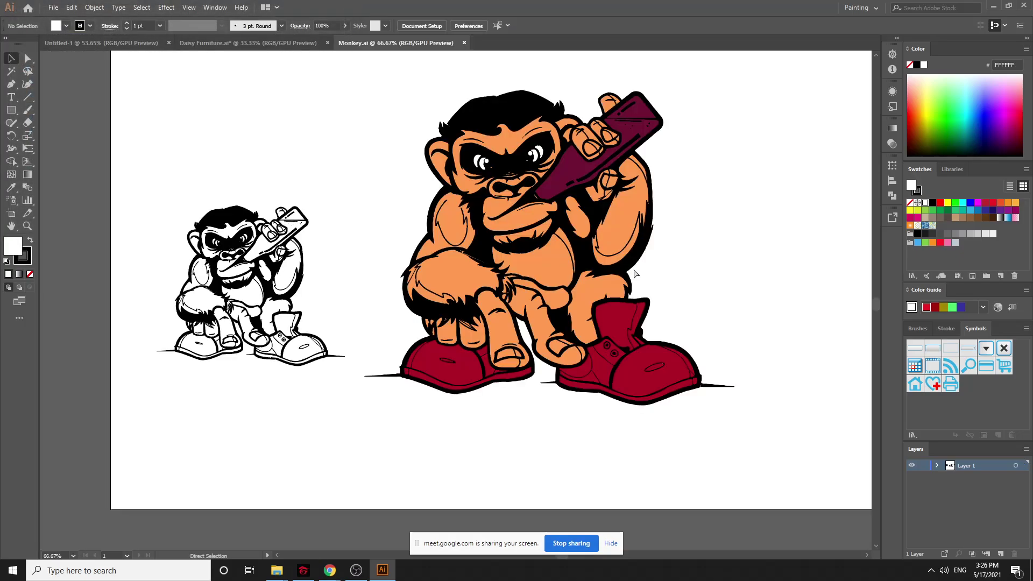
# Delete the black starburst shape lying outside the artboard beside the small monkey drawing
pyautogui.hotkey('ctrl', '-')
pyautogui.hotkey('ctrl', '-')
pyautogui.click(165, 199)
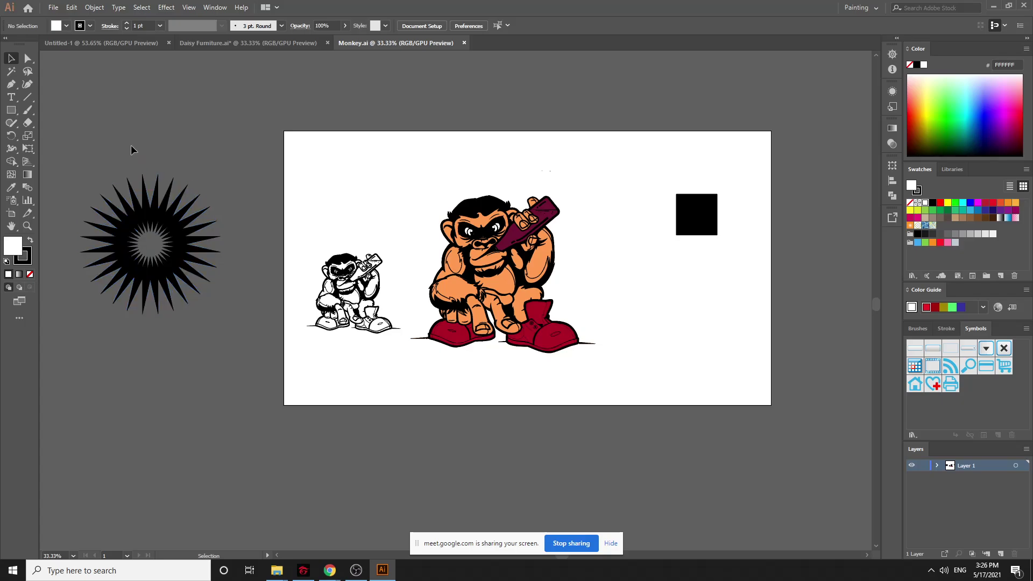
pyautogui.press('Delete')
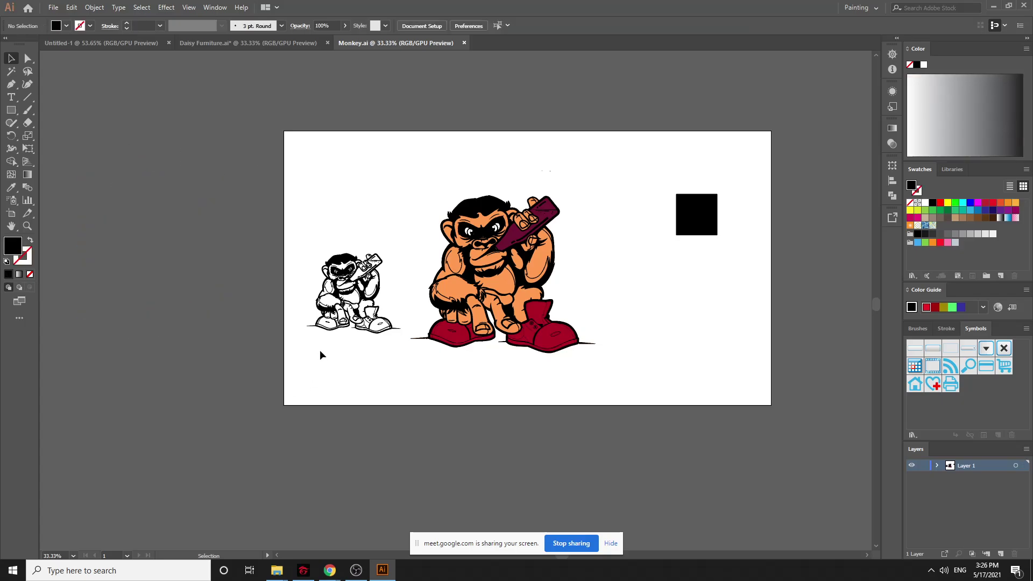
# Move the small monkey line drawing off the artboard beside its left edge, and delete the black square
pyautogui.moveTo(270, 192); pyautogui.dragTo(402, 398)
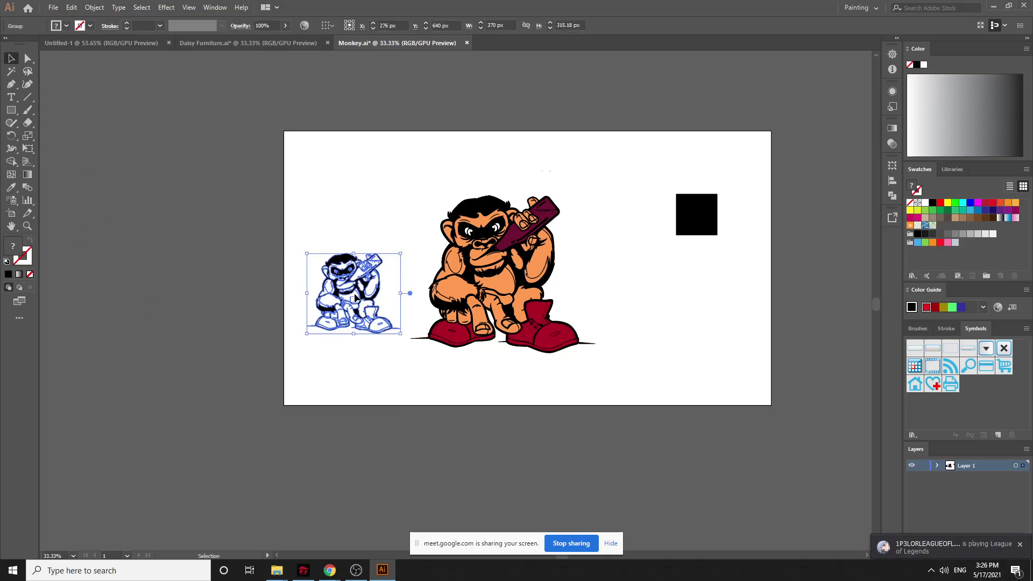
pyautogui.moveTo(345, 281); pyautogui.dragTo(146, 225)
pyautogui.click(315, 164)
pyautogui.moveTo(676, 178); pyautogui.dragTo(746, 267)
pyautogui.press('Delete')
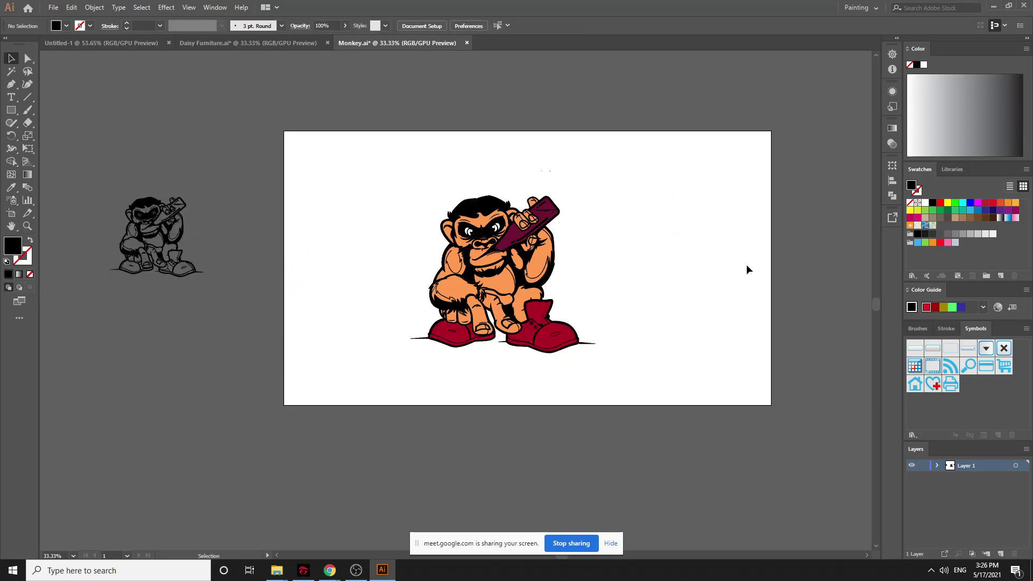
pyautogui.hotkey('ctrl', '=')
pyautogui.hotkey('ctrl', '=')
pyautogui.hotkey('ctrl', '-')
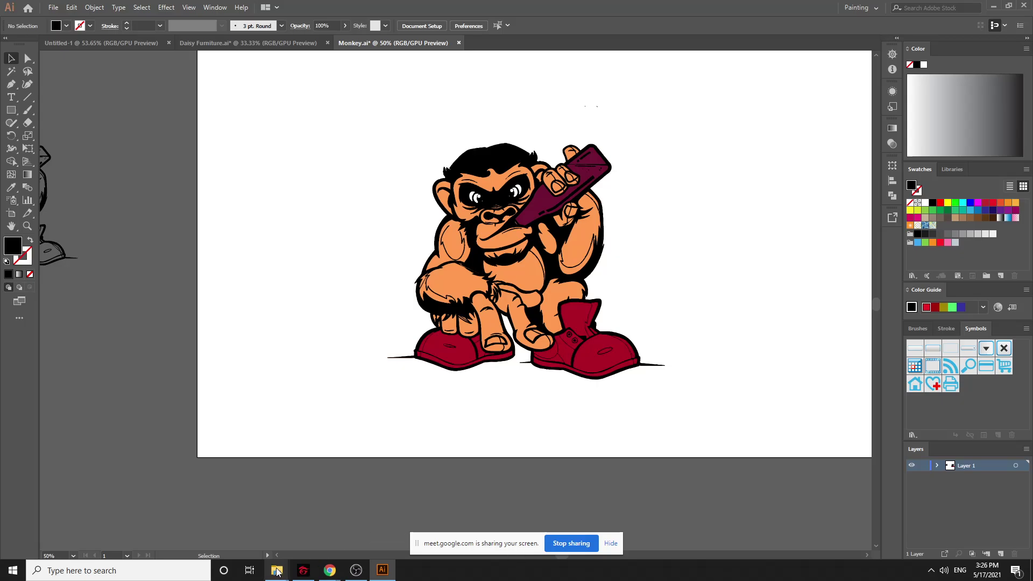
# Switch to Chrome and close the three freelance job pages beside the Google Meet call
pyautogui.moveTo(339, 573)
pyautogui.click(276, 524)
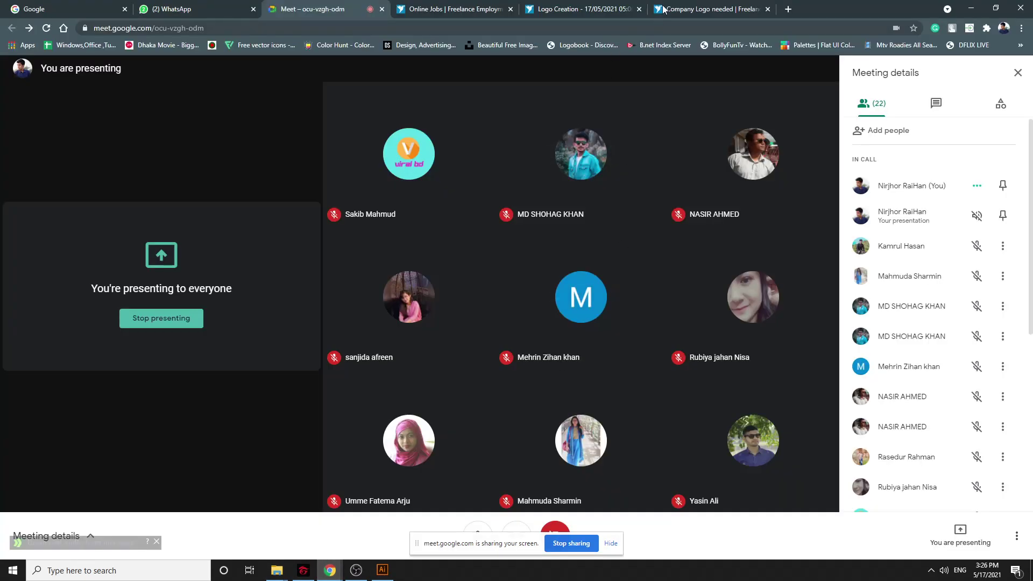
pyautogui.click(768, 9)
pyautogui.click(639, 9)
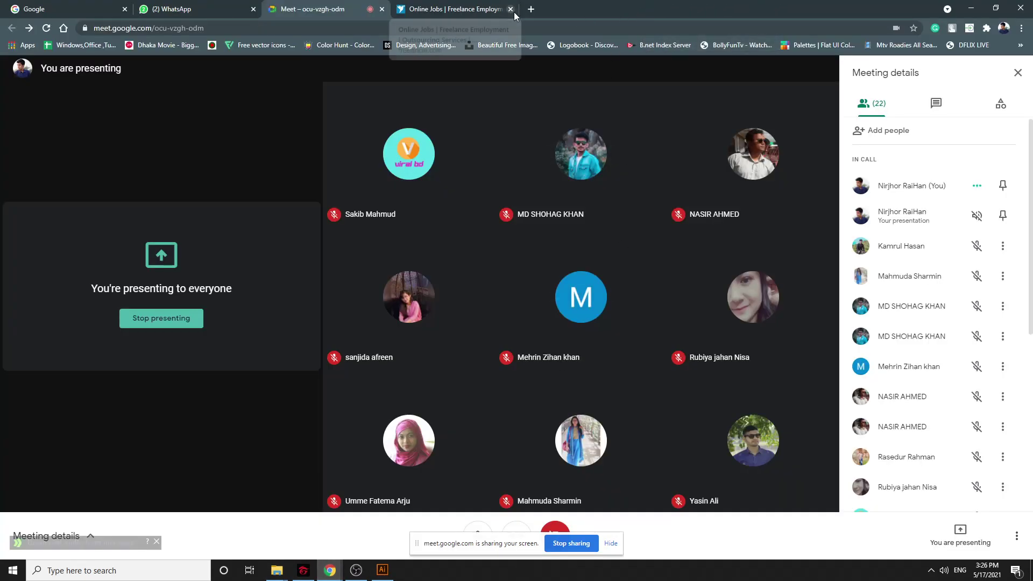
pyautogui.click(511, 10)
# Search Google for "grunge effect" in a new browser page
pyautogui.click(403, 14)
pyautogui.click(405, 23)
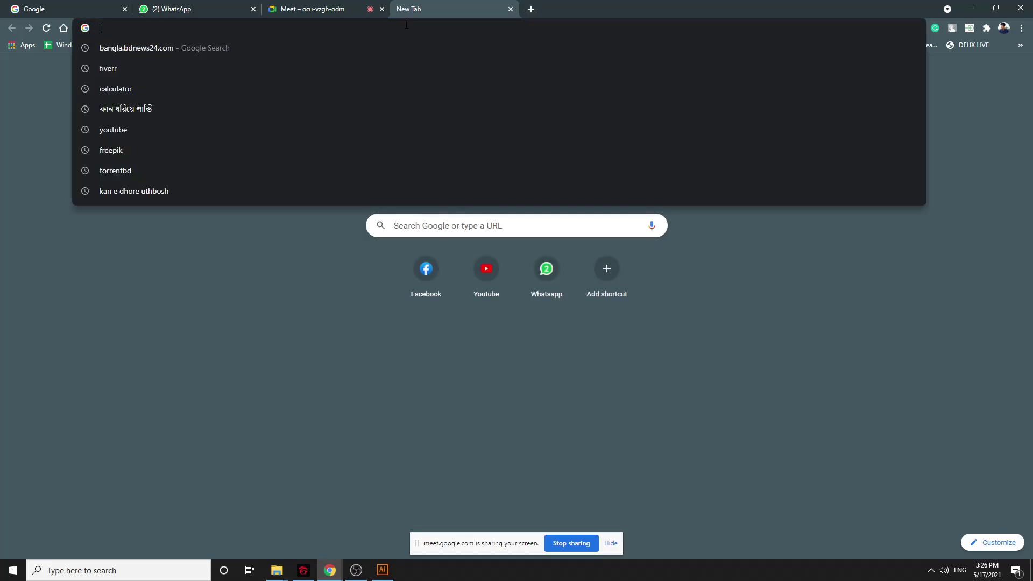
pyautogui.write('g')
pyautogui.press('Escape')
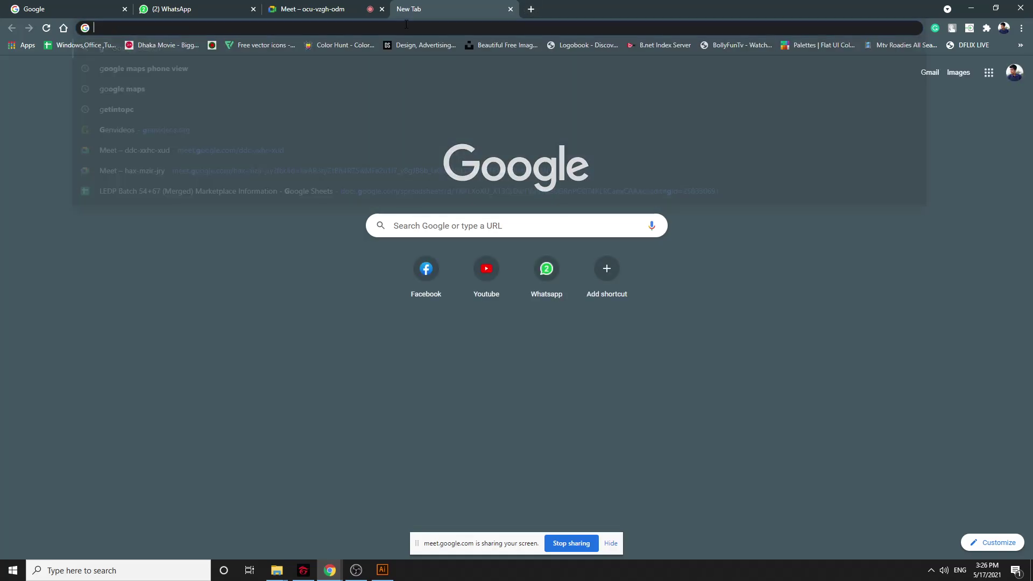
pyautogui.click(407, 24)
pyautogui.write('grun')
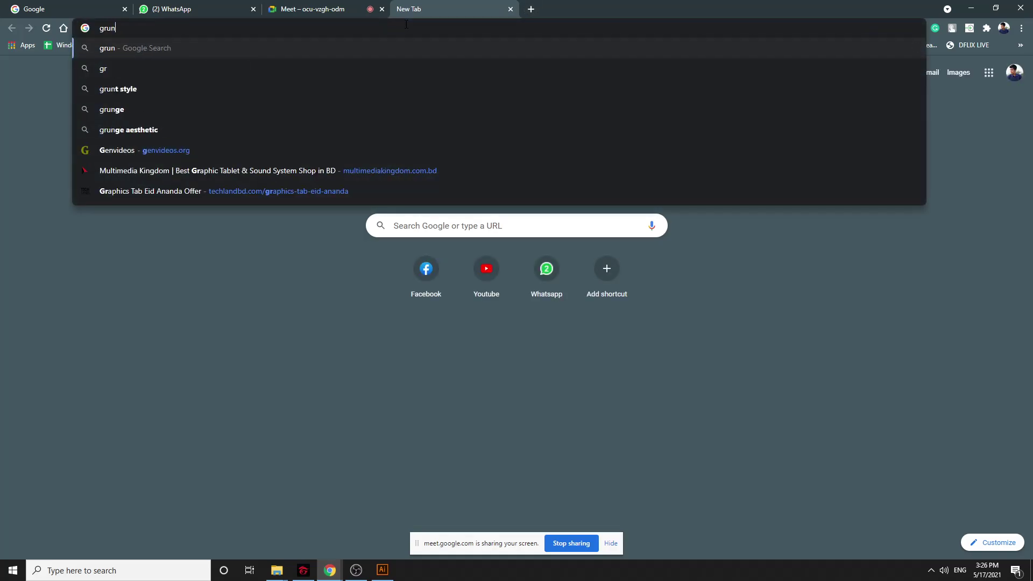
pyautogui.write('ge ef')
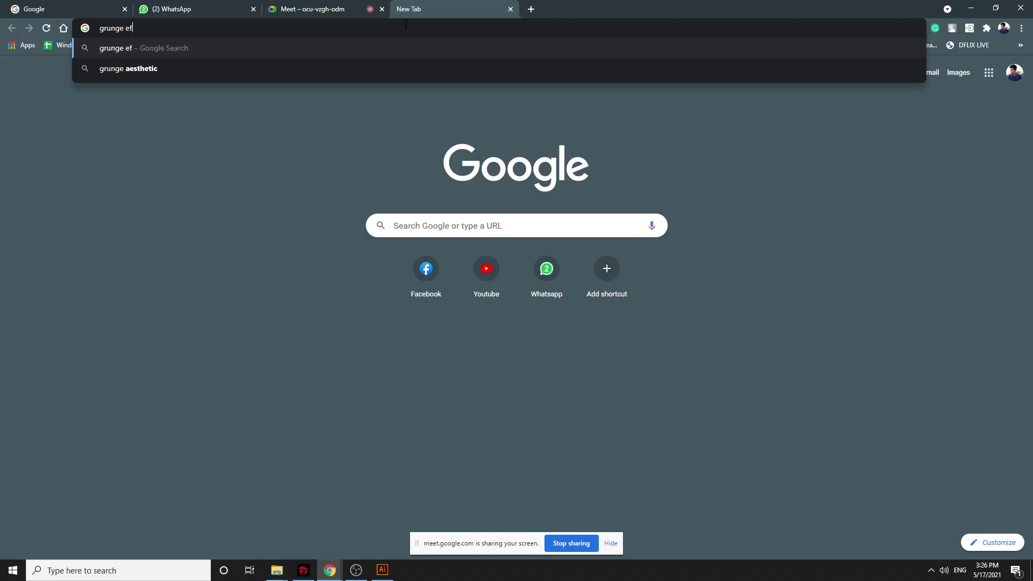
pyautogui.write('fect')
pyautogui.press('Return')
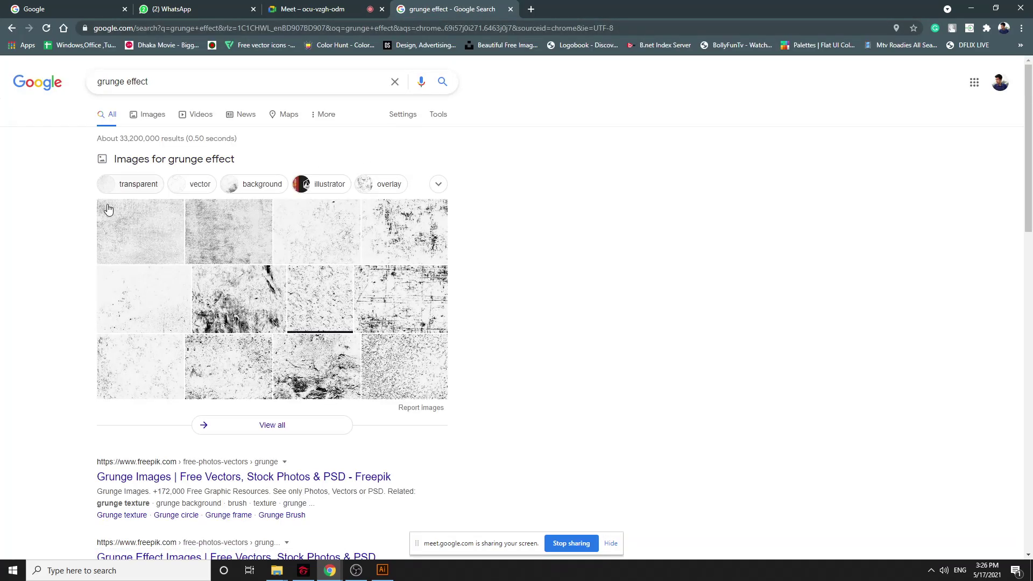
# Show the image results for grunge effect and preview several black-and-white textures to compare them
pyautogui.click(207, 165)
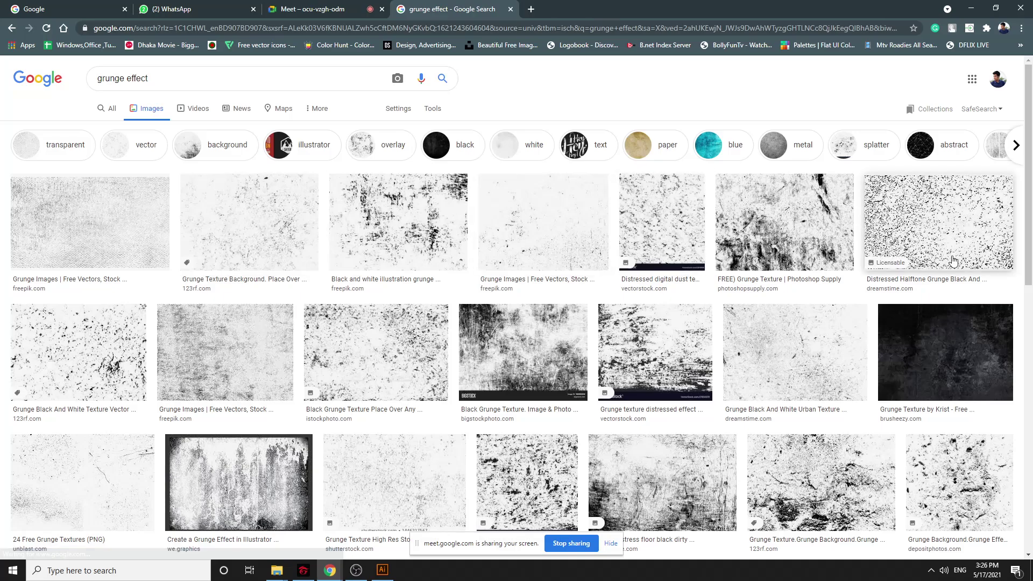
pyautogui.click(919, 226)
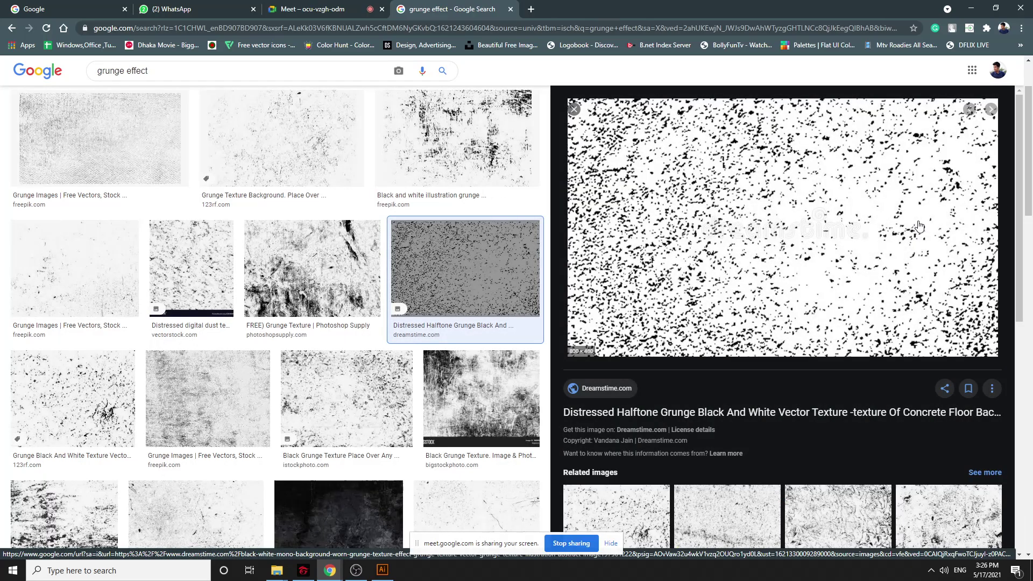
pyautogui.click(449, 181)
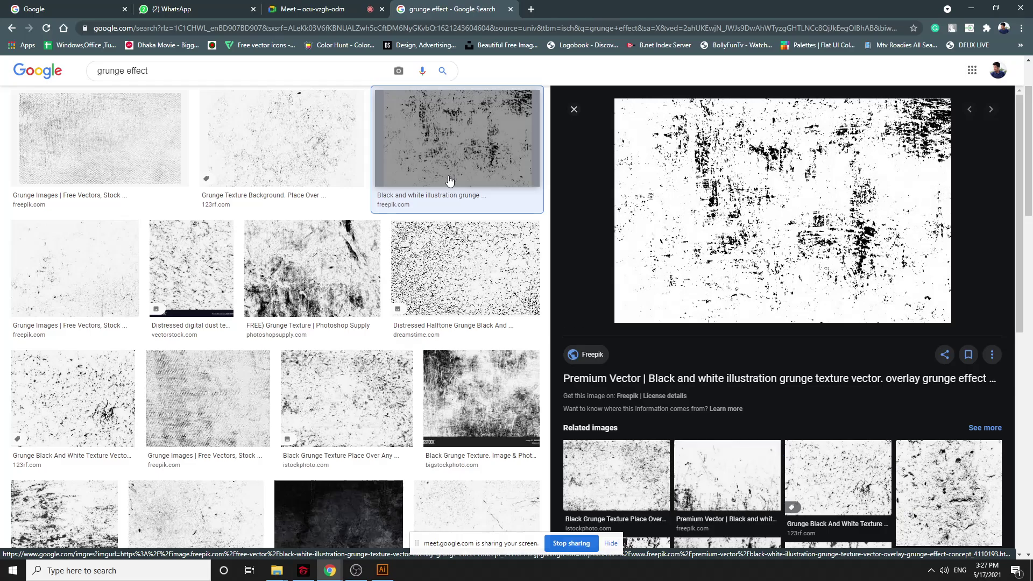
pyautogui.click(129, 150)
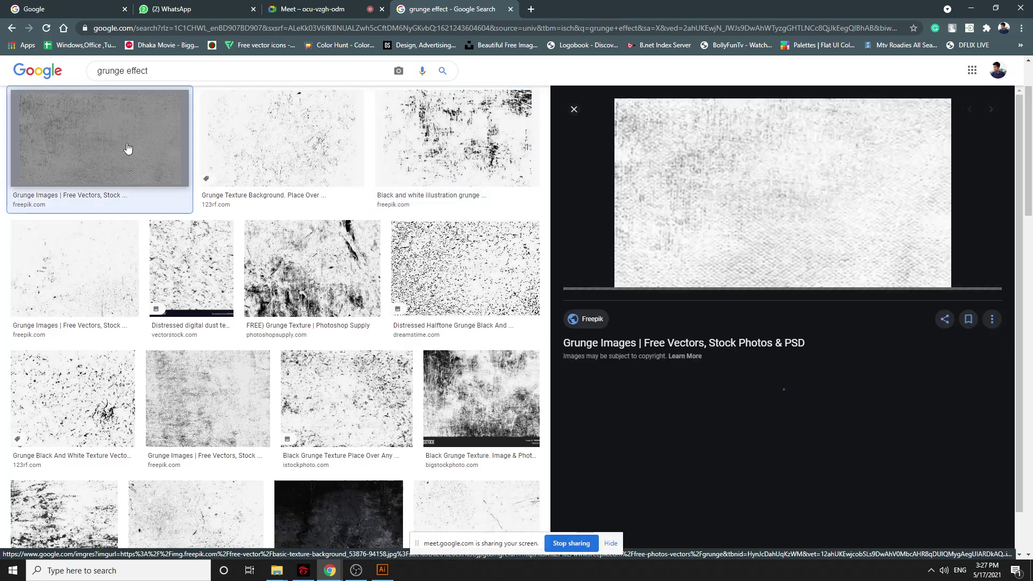
pyautogui.click(239, 146)
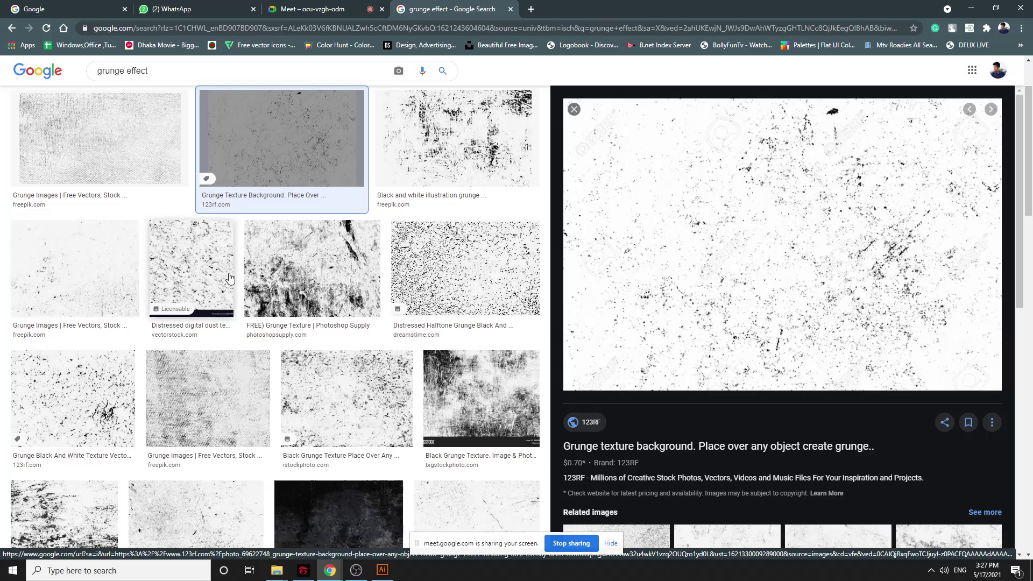
# Copy the Distressed Halftone Grunge texture image from dreamstime.com and paste it into Monkey.ai in Illustrator
pyautogui.click(420, 272)
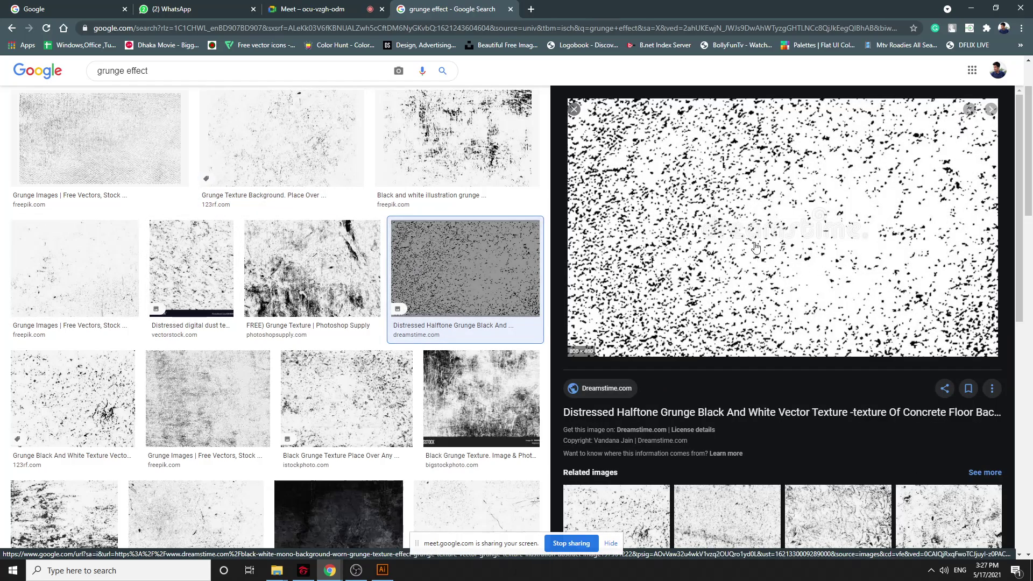
pyautogui.rightClick(714, 208)
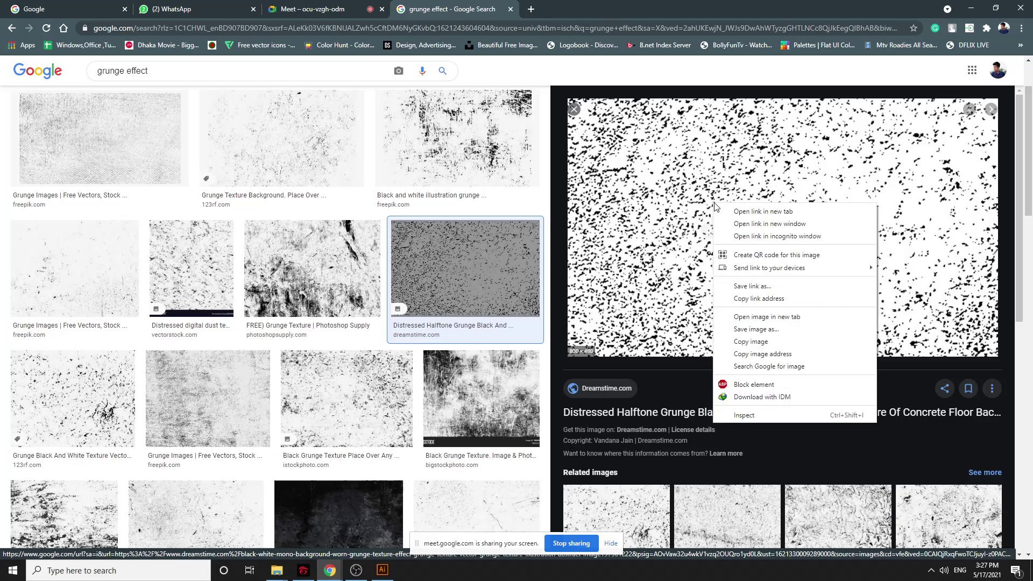
pyautogui.click(756, 345)
pyautogui.click(381, 571)
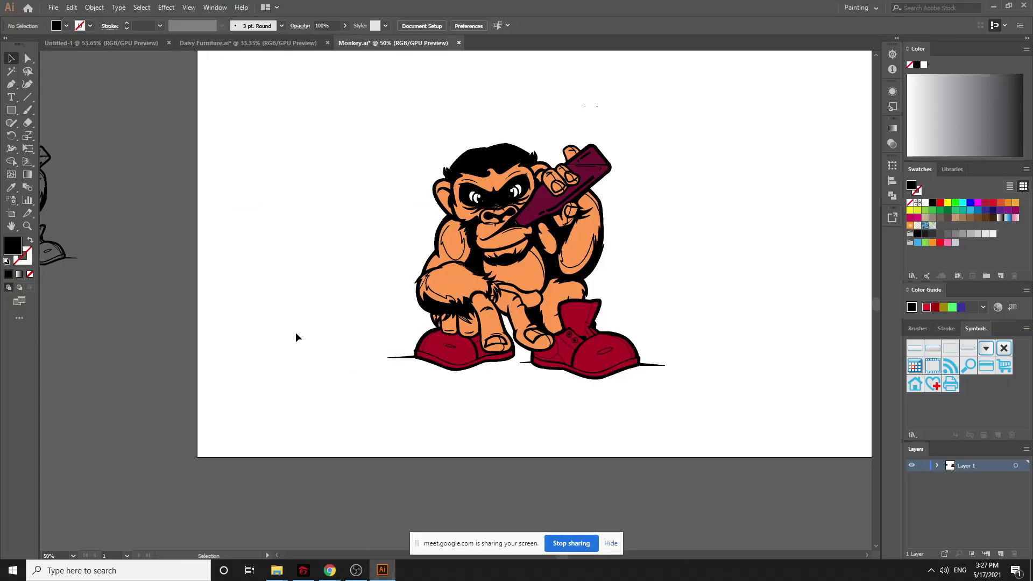
pyautogui.hotkey('ctrl', '-')
pyautogui.hotkey('ctrl', '-')
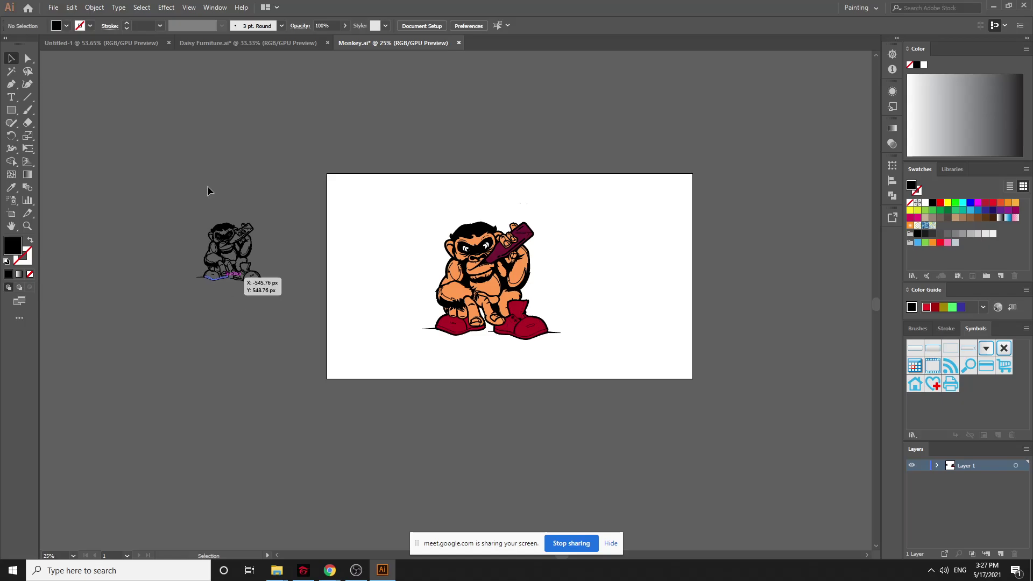
pyautogui.hotkey('ctrl', 'v')
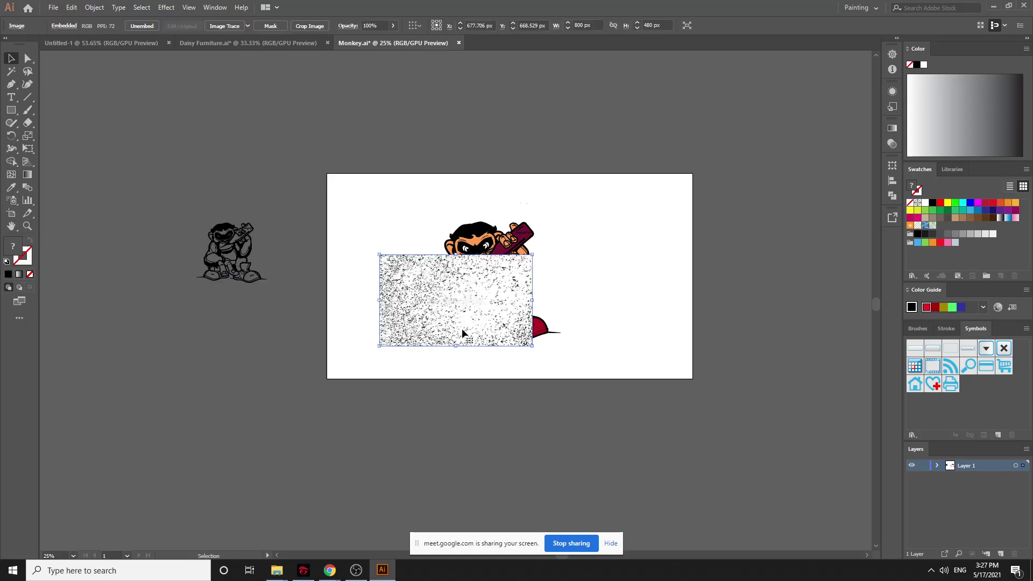
# Enlarge the pasted grunge texture to about 1336 × 802 px and move it off the monkey to the artboard's lower-left corner
pyautogui.moveTo(460, 301); pyautogui.dragTo(425, 474)
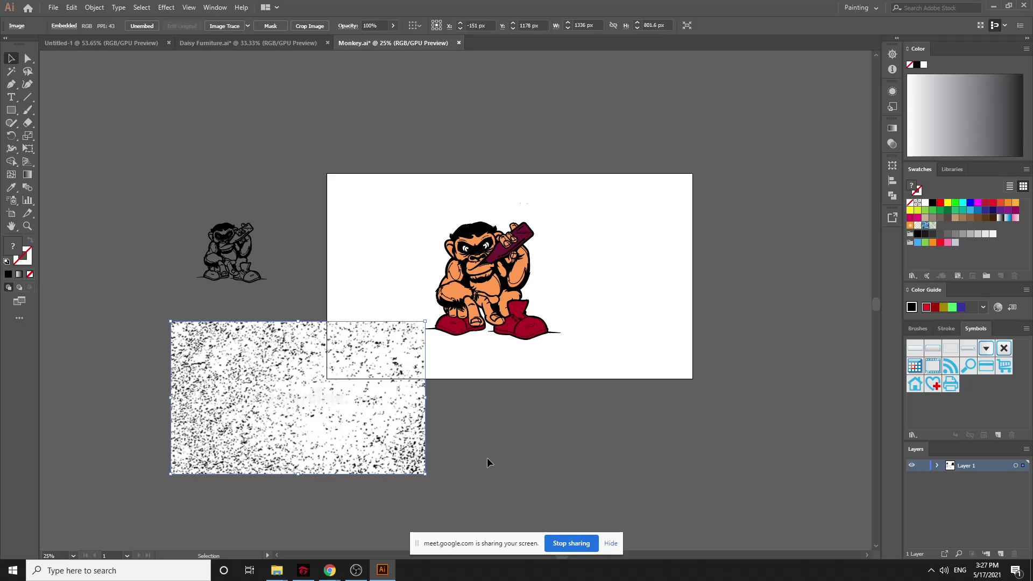
pyautogui.moveTo(346, 414); pyautogui.dragTo(332, 425)
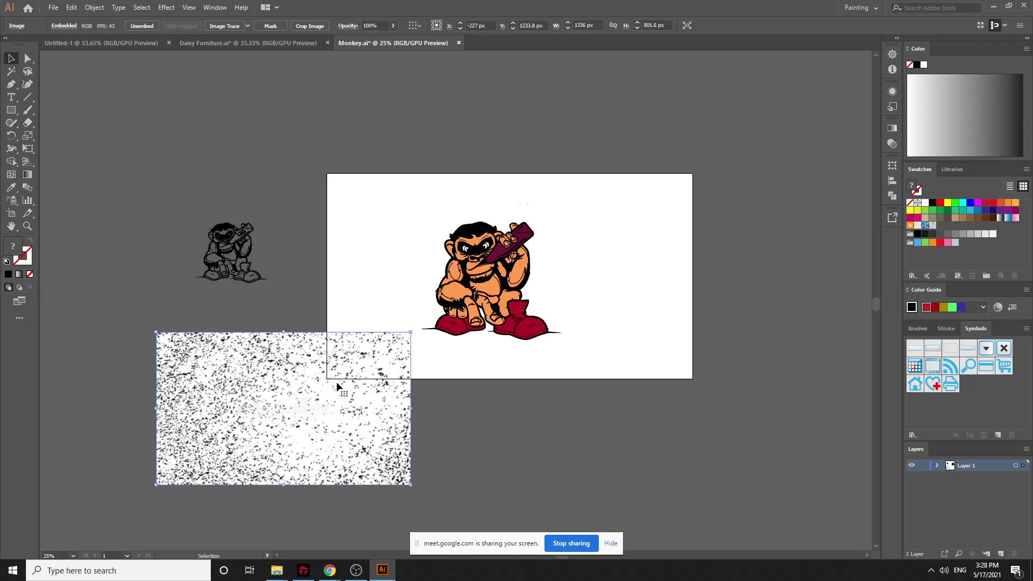
pyautogui.moveTo(318, 364); pyautogui.dragTo(247, 353)
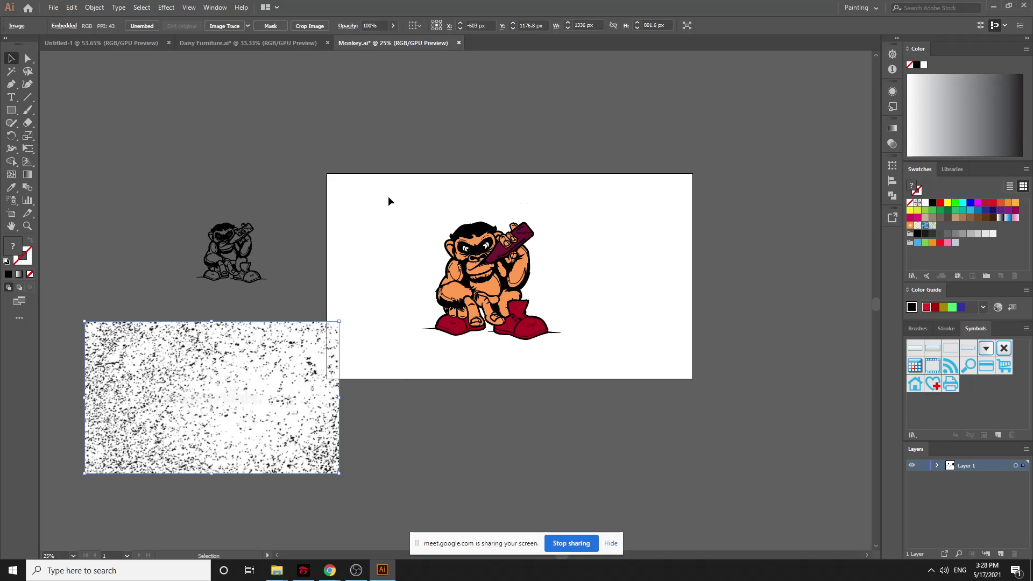
pyautogui.moveTo(389, 197); pyautogui.dragTo(585, 381)
pyautogui.press('a')
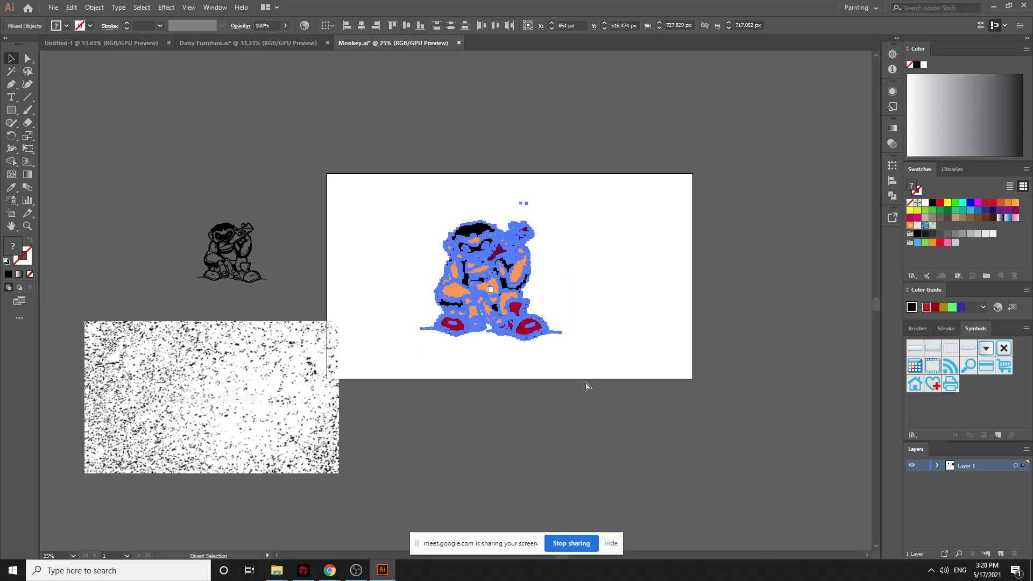
pyautogui.press('v')
pyautogui.click(568, 412)
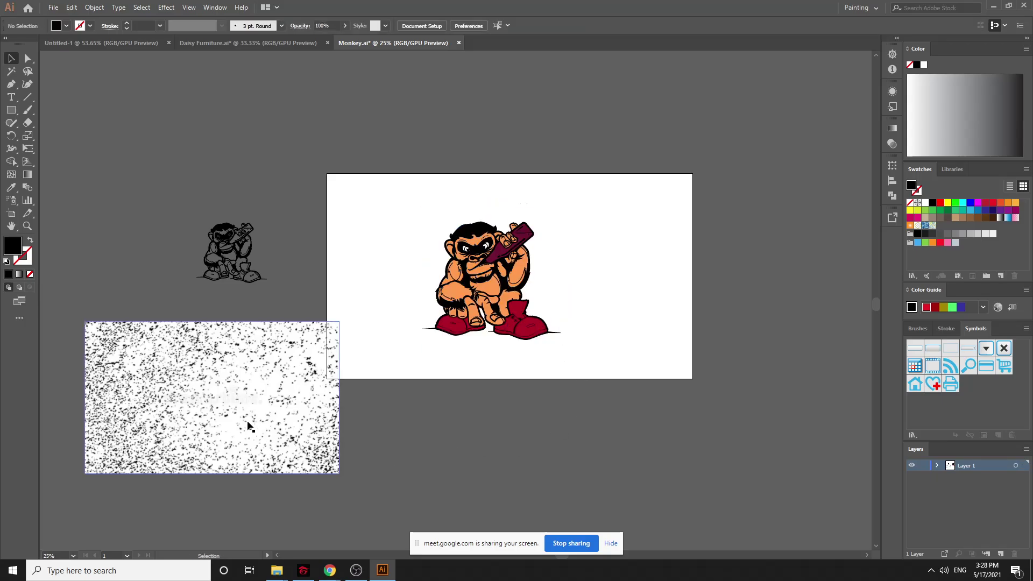
# Move the grunge texture down until it lies below the artboard's lower-left corner, and deselect it
pyautogui.moveTo(247, 421); pyautogui.dragTo(352, 442)
pyautogui.scroll(-2, 352, 443)
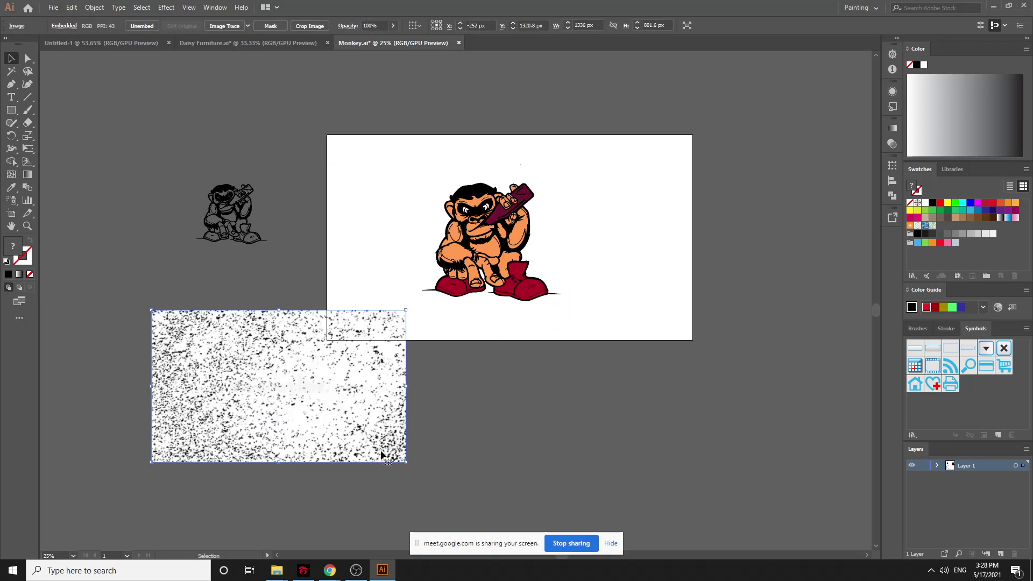
pyautogui.moveTo(316, 388); pyautogui.dragTo(295, 402)
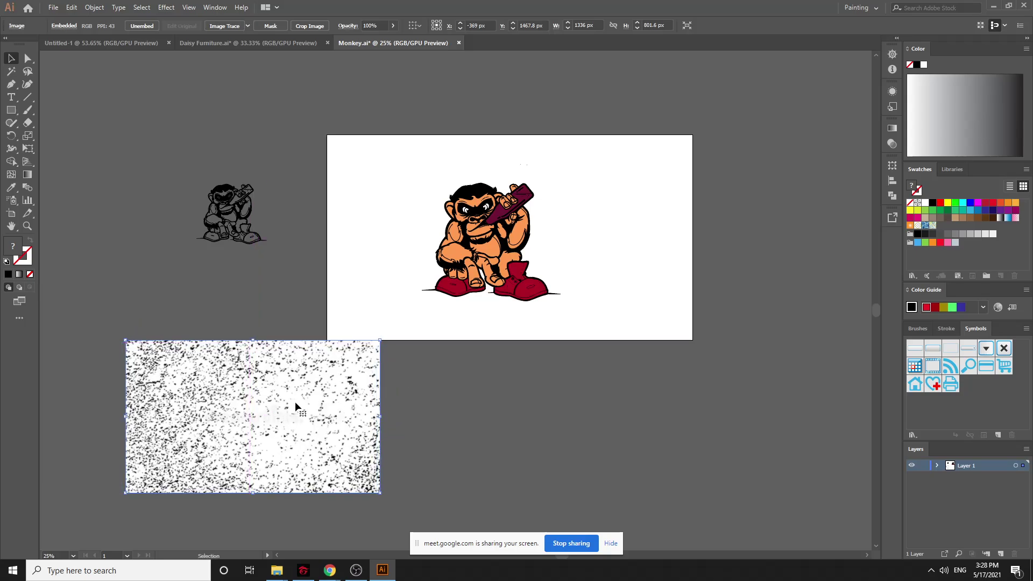
pyautogui.click(454, 395)
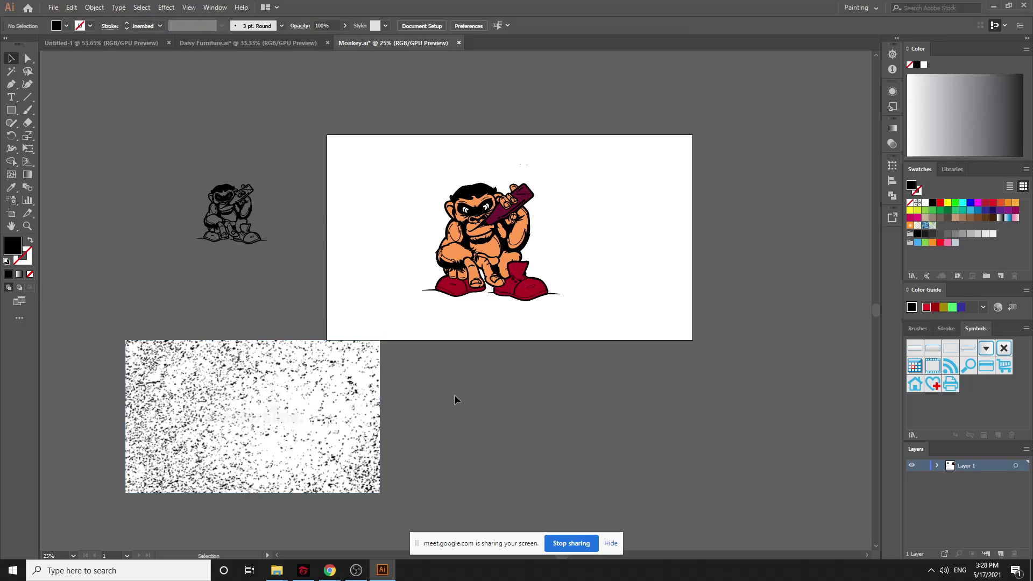
# Shift the grunge texture to the right beneath the artboard, adjust its position slightly, and deselect it
pyautogui.click(273, 384)
pyautogui.moveTo(279, 384); pyautogui.dragTo(401, 385)
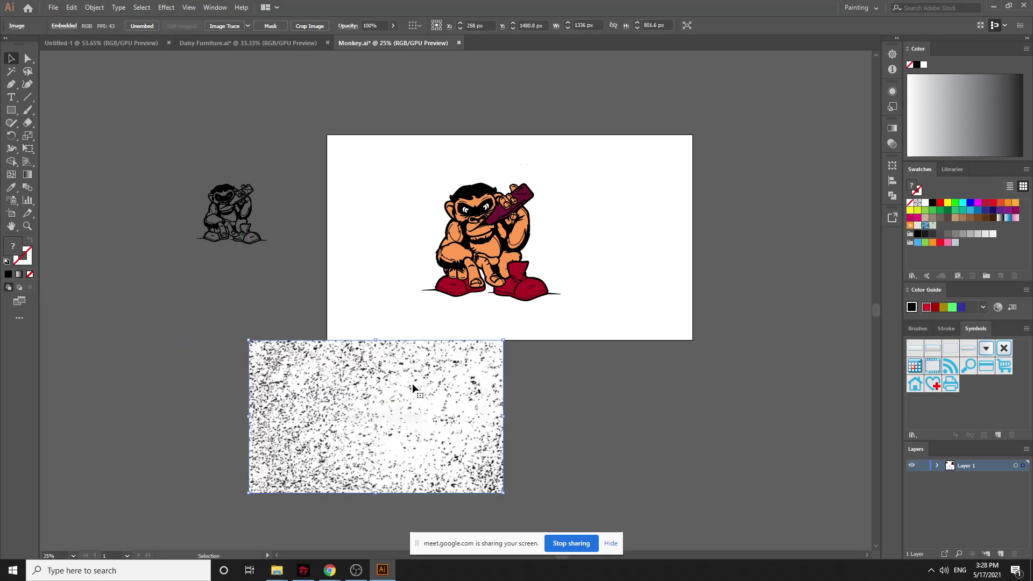
pyautogui.click(895, 146)
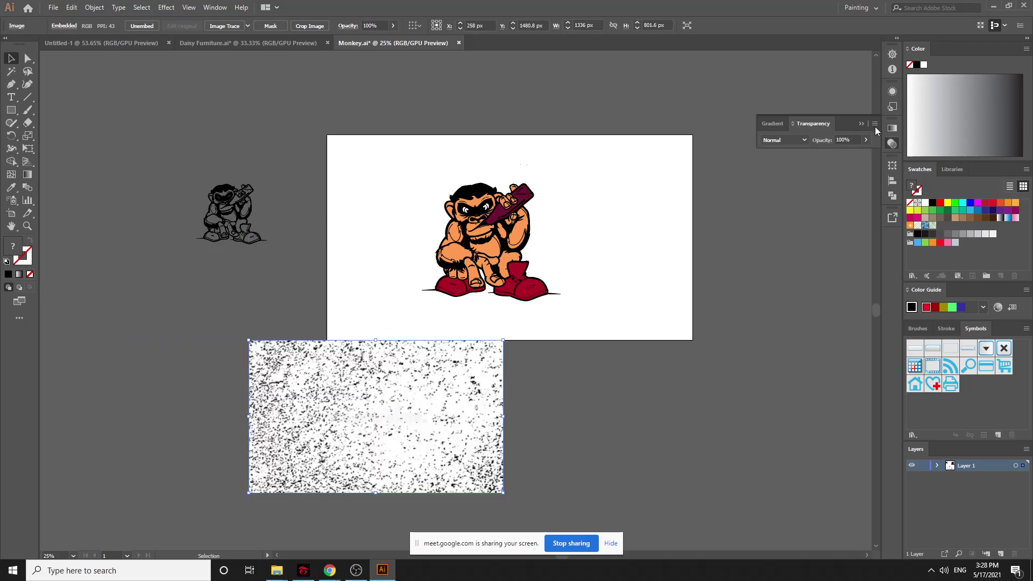
pyautogui.click(894, 147)
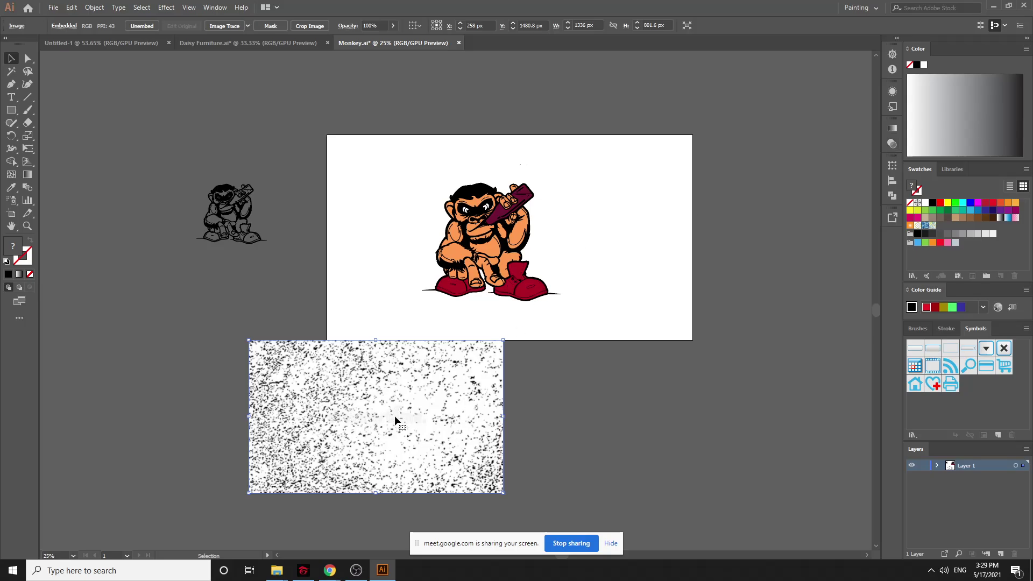
pyautogui.moveTo(392, 401); pyautogui.dragTo(371, 405)
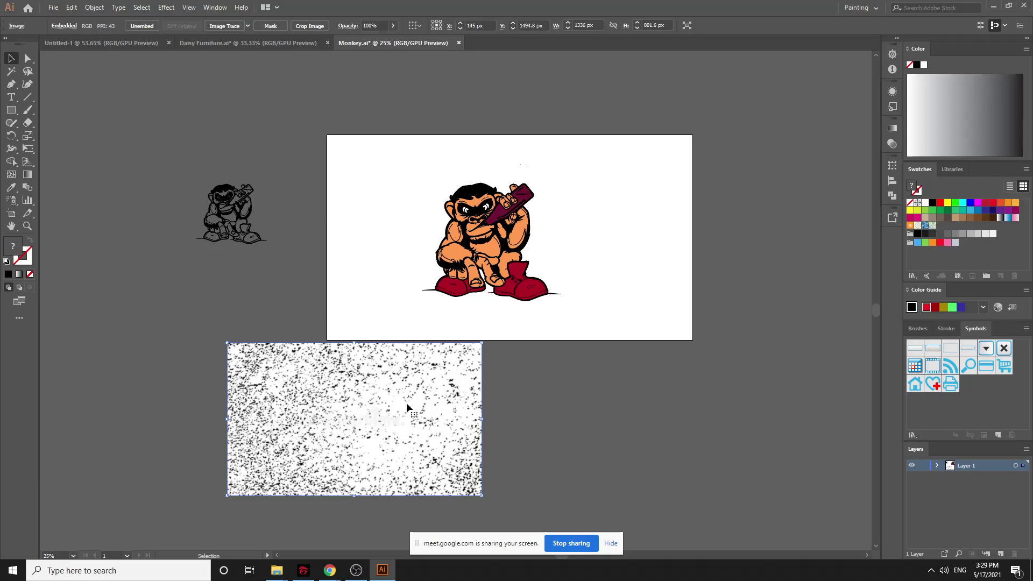
pyautogui.click(610, 401)
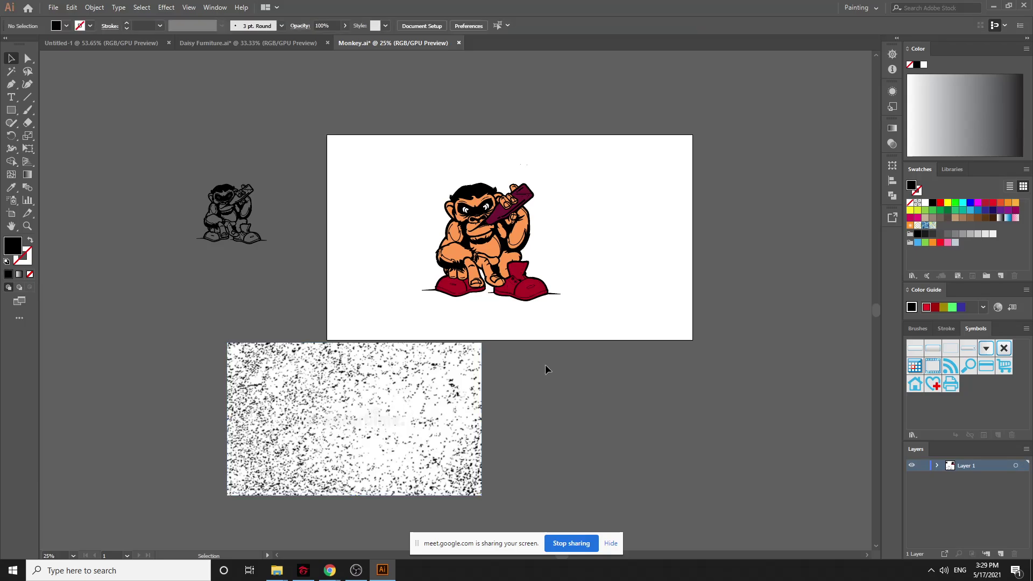
# Move the grunge texture up and left so it only slightly overlaps the artboard's lower-left corner, keeping it selected
pyautogui.moveTo(362, 410); pyautogui.dragTo(226, 378)
pyautogui.rightClick(225, 379)
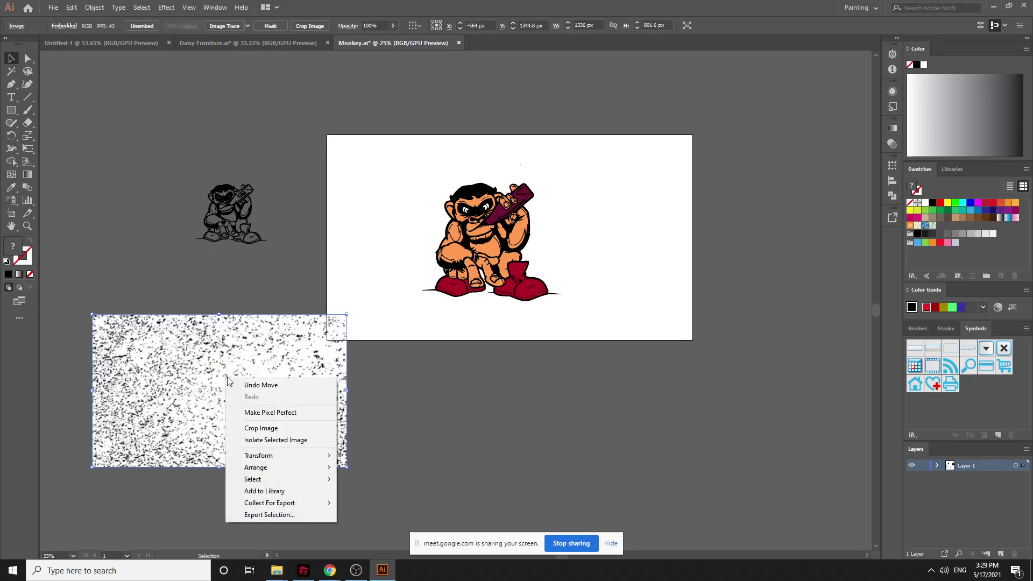
pyautogui.click(464, 411)
pyautogui.click(286, 362)
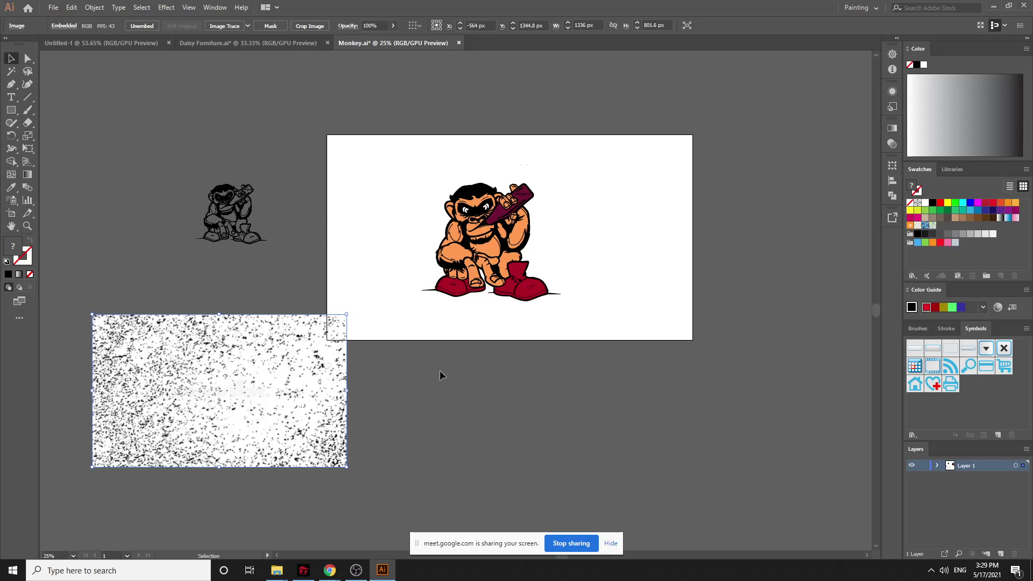
# Move the grunge texture below the artboard's lower-left corner and preview an Image Trace of it with the advanced options shown
pyautogui.moveTo(250, 360); pyautogui.dragTo(258, 393)
pyautogui.click(214, 7)
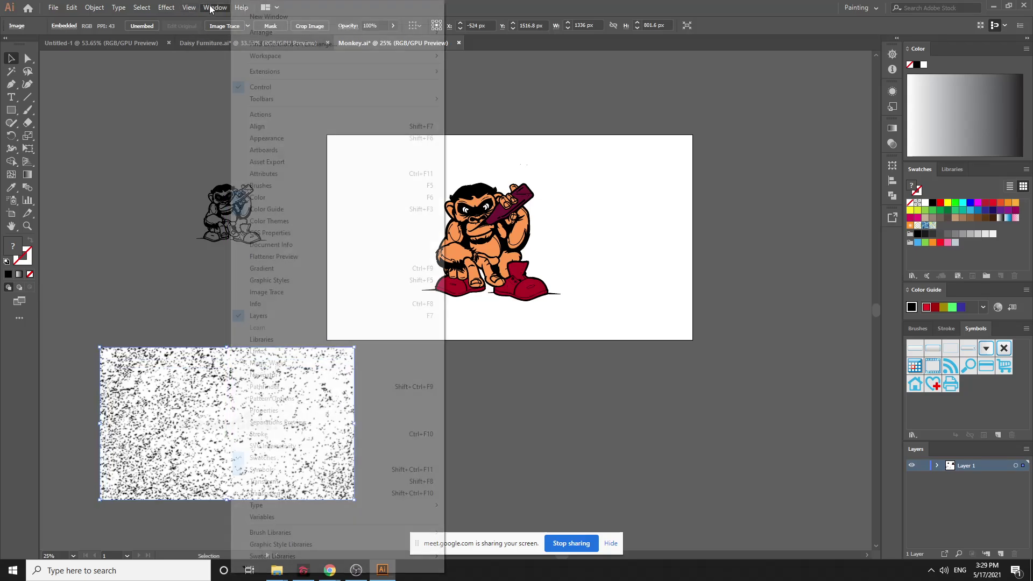
pyautogui.click(305, 292)
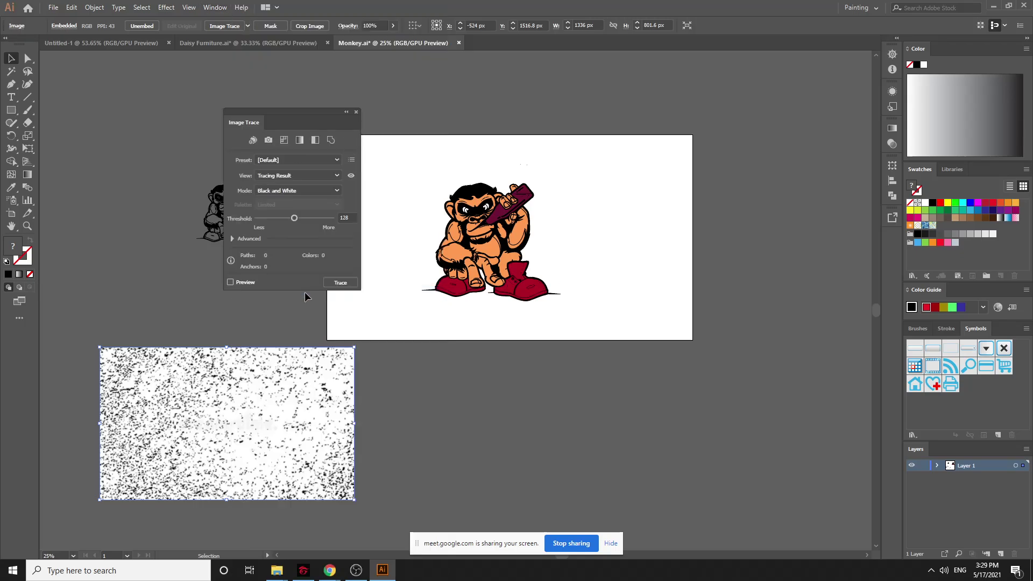
pyautogui.click(233, 239)
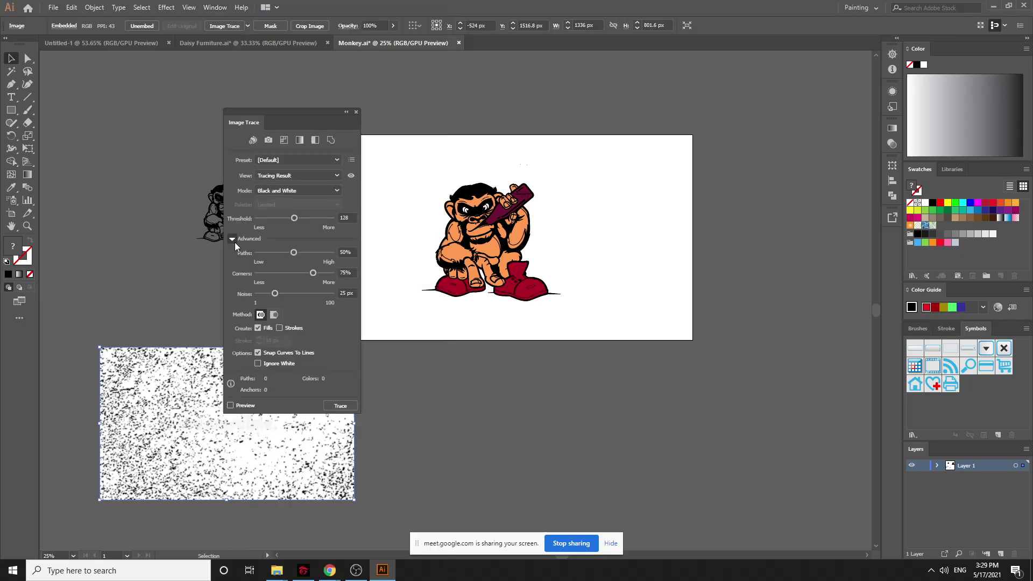
pyautogui.click(230, 406)
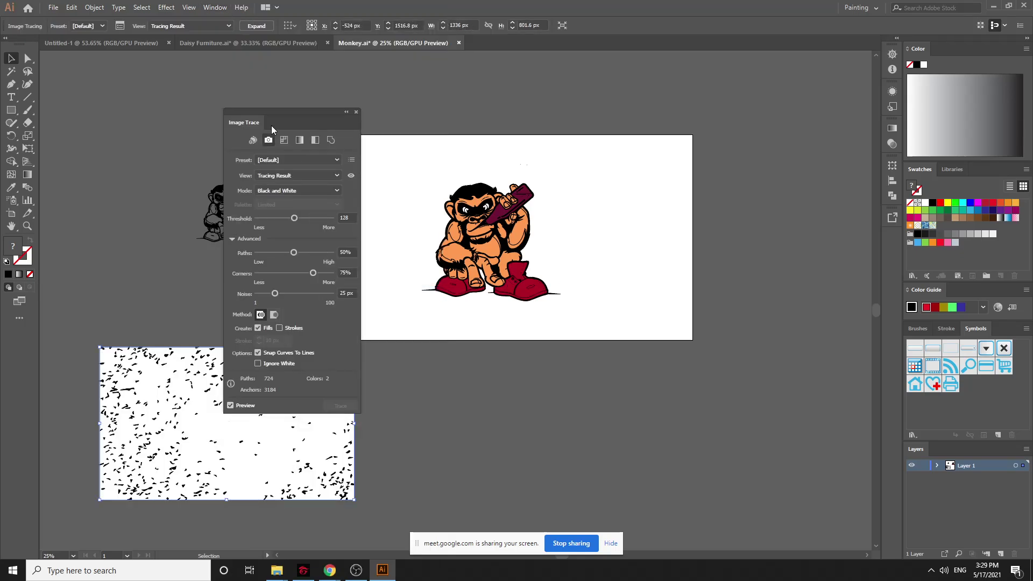
pyautogui.moveTo(302, 117)
pyautogui.mouseDown()
pyautogui.moveTo(687, 254)
pyautogui.moveTo(722, 191)
pyautogui.mouseUp()
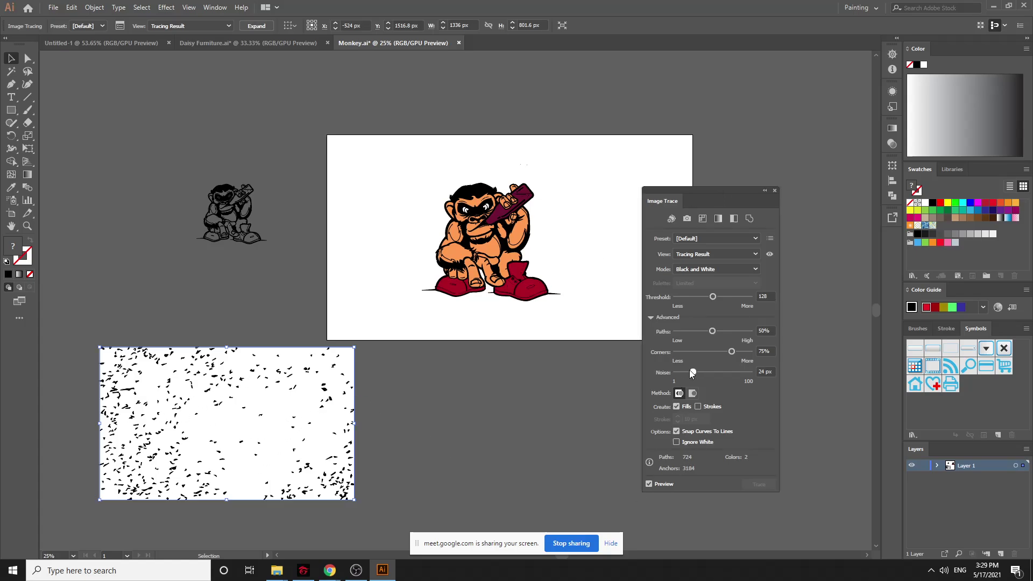
# Set the texture's trace to Noise 1 px, Corners 0%, Paths 100% and Threshold 146
pyautogui.moveTo(692, 372); pyautogui.dragTo(676, 372)
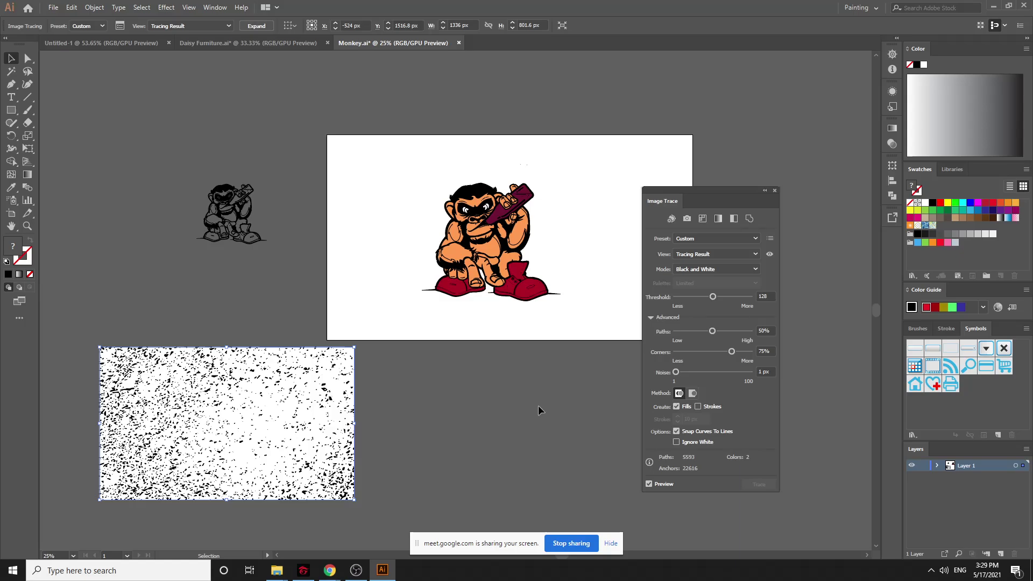
pyautogui.moveTo(728, 348); pyautogui.dragTo(632, 353)
pyautogui.moveTo(715, 331); pyautogui.dragTo(752, 331)
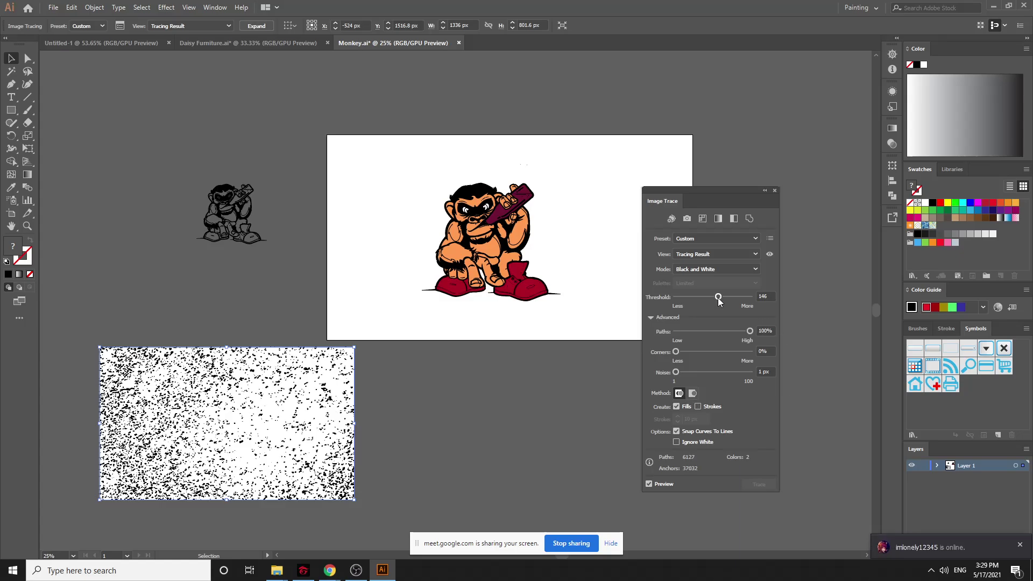
# Try Ignore White on the texture's trace and turn the option back off
pyautogui.click(696, 443)
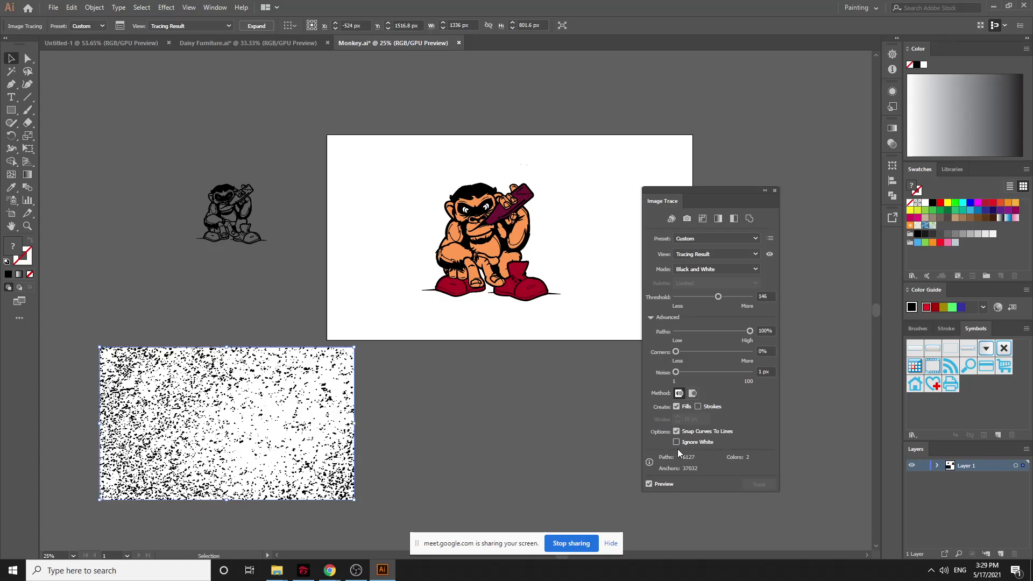
pyautogui.click(676, 442)
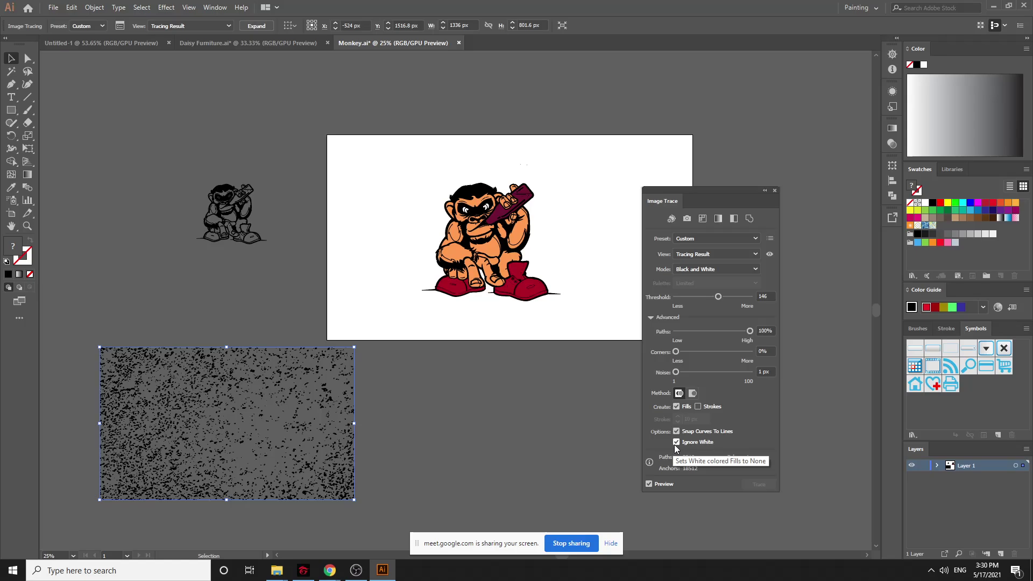
pyautogui.click(676, 442)
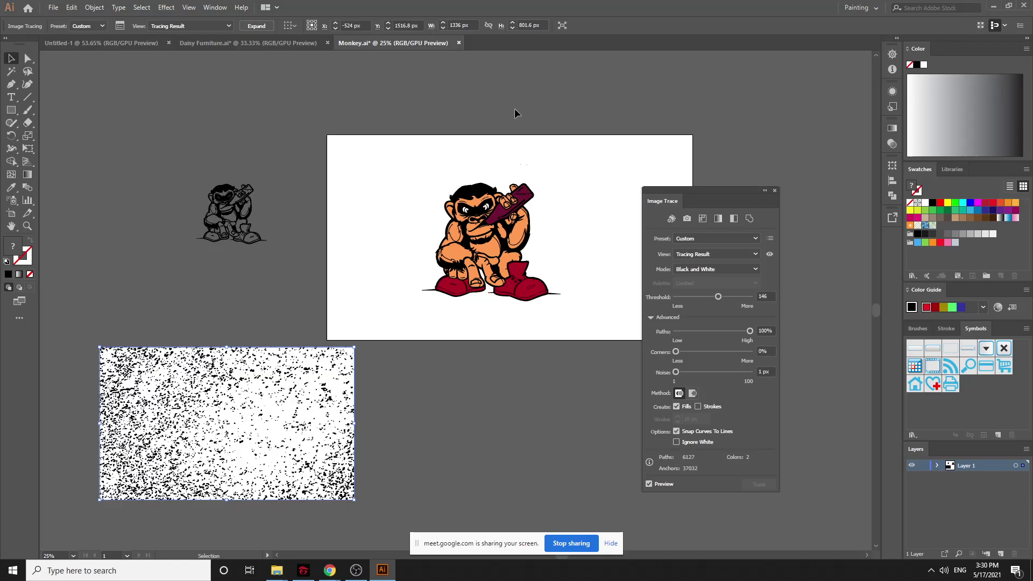
# Expand the traced texture into vector paths, close the Image Trace settings, and move the texture over the artboard's upper-right corner
pyautogui.click(262, 27)
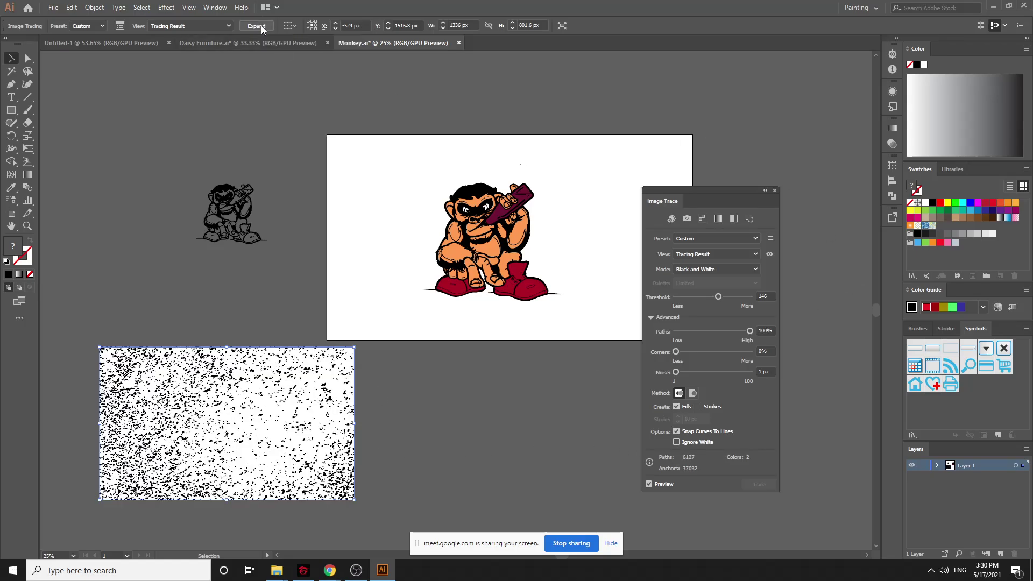
pyautogui.click(775, 191)
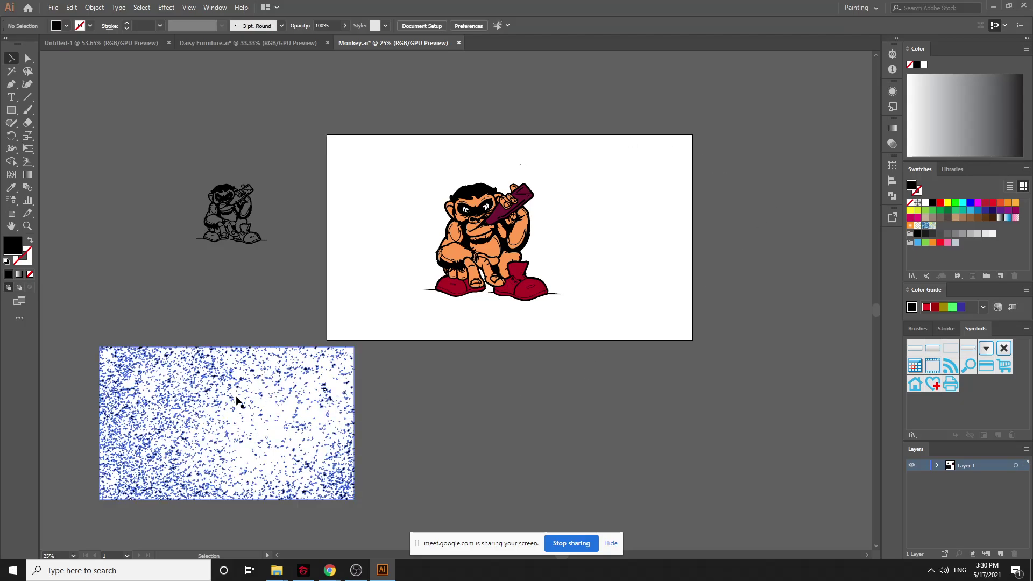
pyautogui.moveTo(236, 398); pyautogui.dragTo(717, 152)
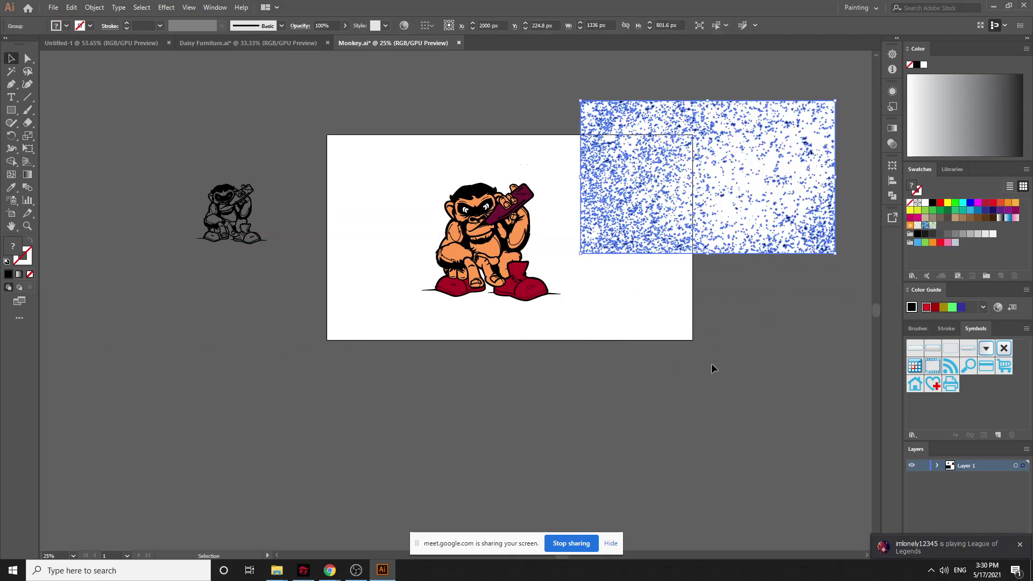
pyautogui.click(708, 392)
# Reposition the vector texture higher so it only slightly overlaps the artboard's upper-right edge
pyautogui.scroll(2, 737, 296)
pyautogui.moveTo(747, 262); pyautogui.dragTo(734, 233)
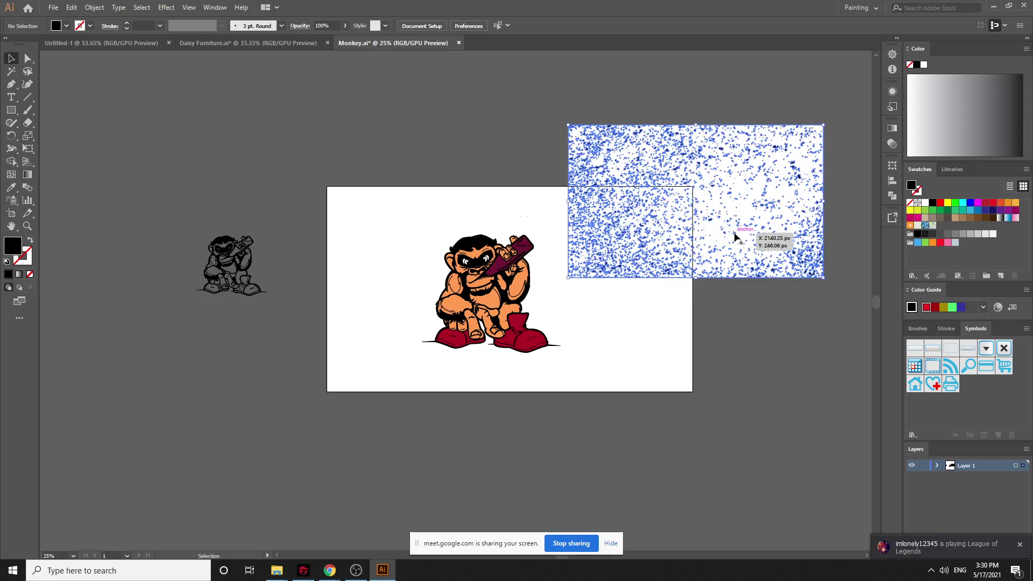
pyautogui.click(686, 321)
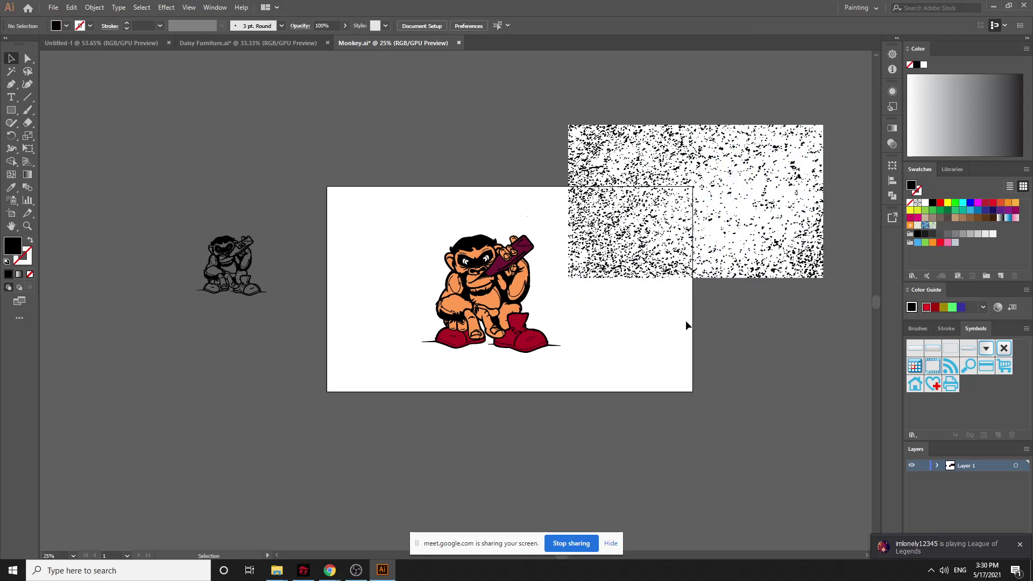
pyautogui.moveTo(751, 177); pyautogui.dragTo(762, 105)
# Select the whole coloured monkey, deselect it, and bring up the Transparency settings
pyautogui.moveTo(381, 220); pyautogui.dragTo(606, 411)
pyautogui.press('a')
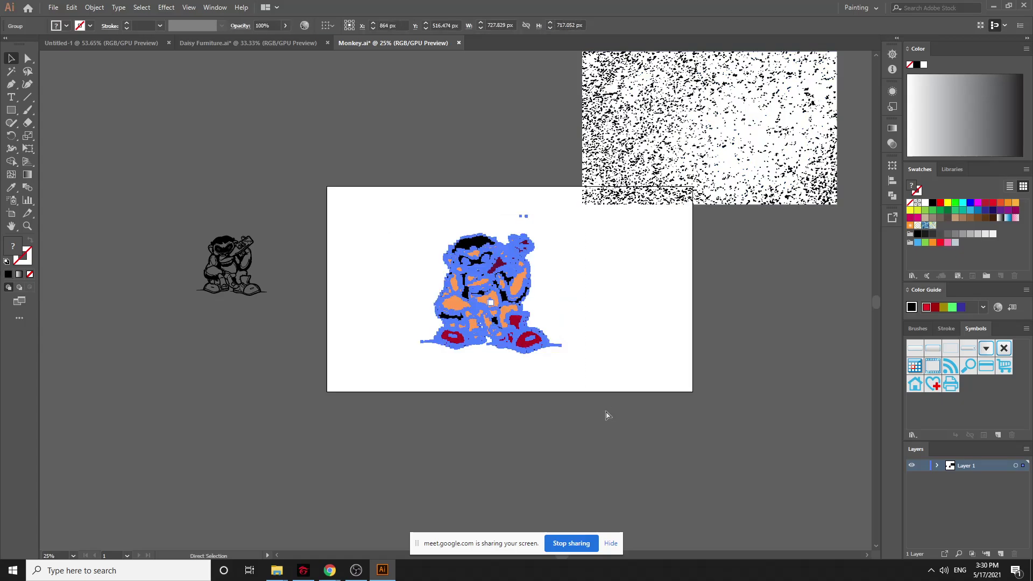
pyautogui.press('v')
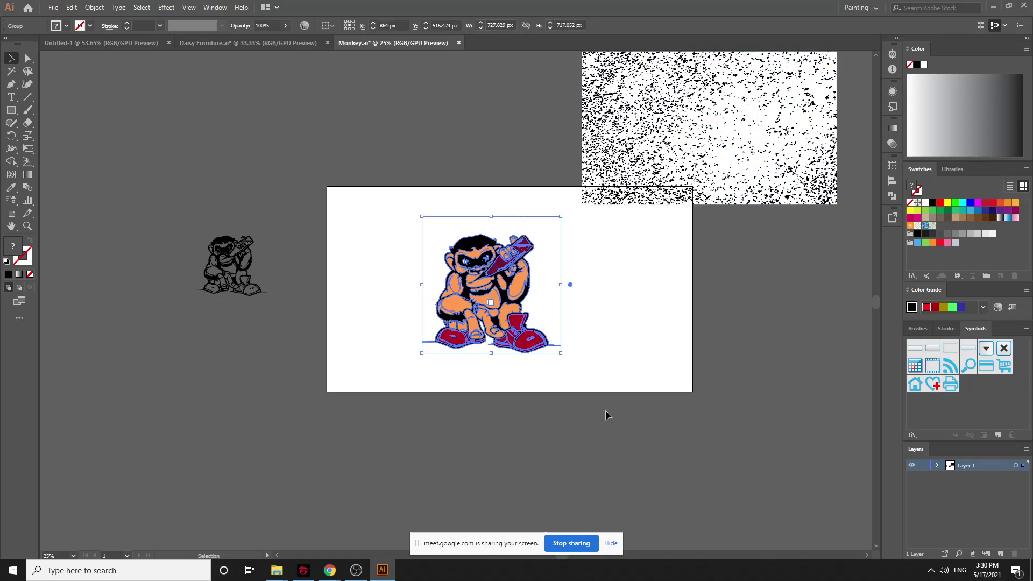
pyautogui.click(719, 371)
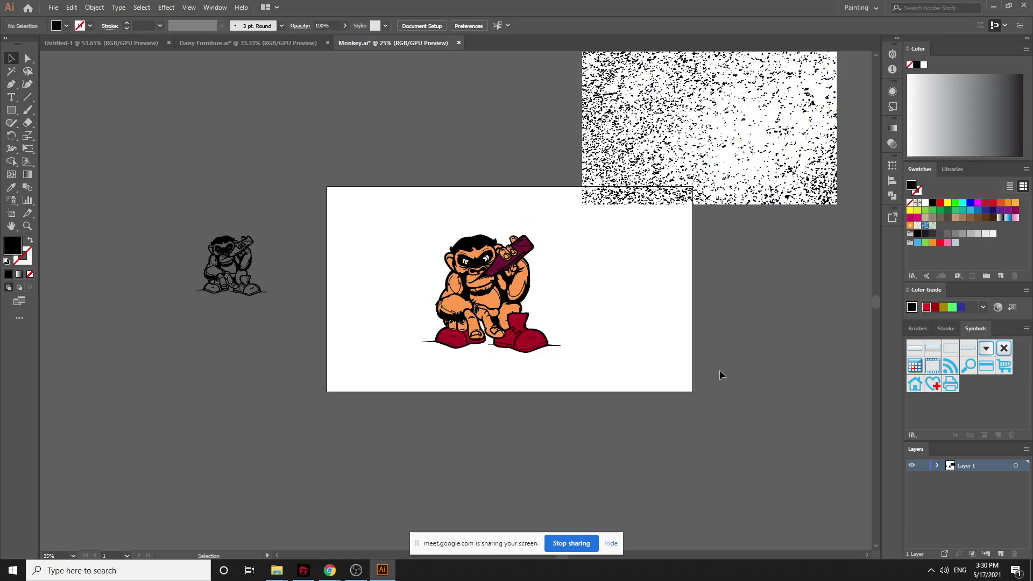
pyautogui.click(892, 143)
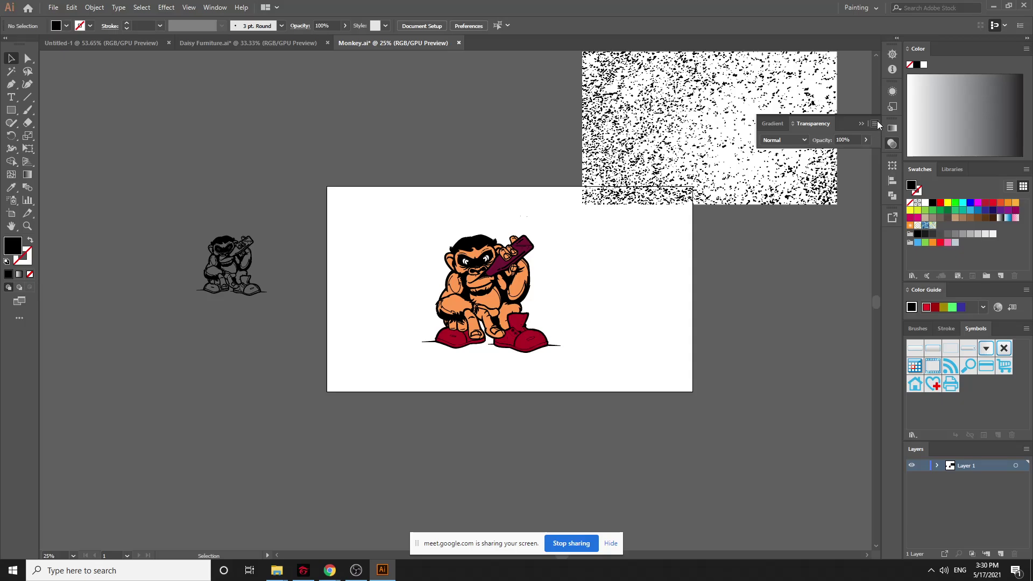
# Launch SwordSoft Mousetrack, assign / as the Show Spotlight hotkey, turn the spotlight on and close the settings window
pyautogui.click(118, 570)
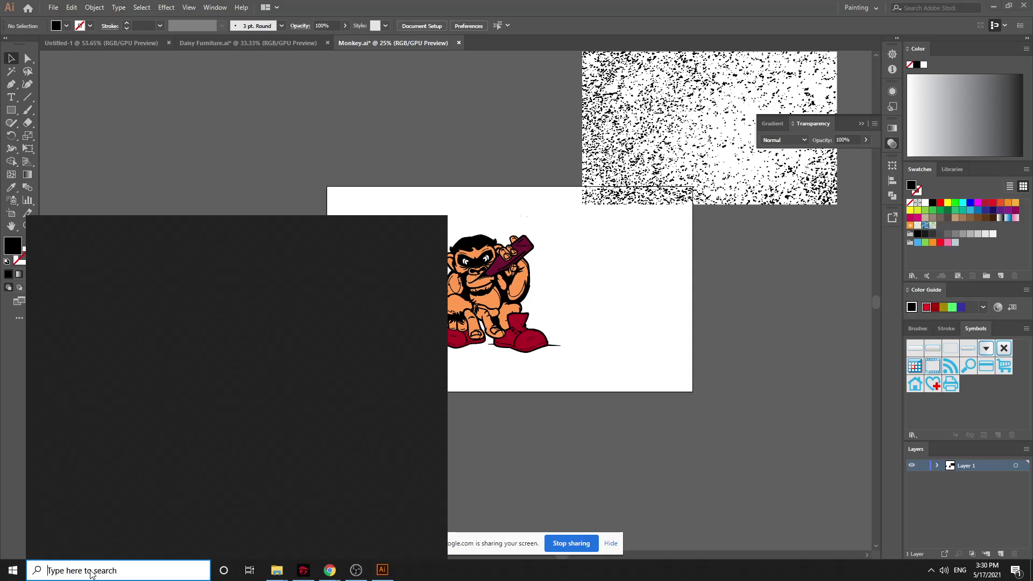
pyautogui.write('sw')
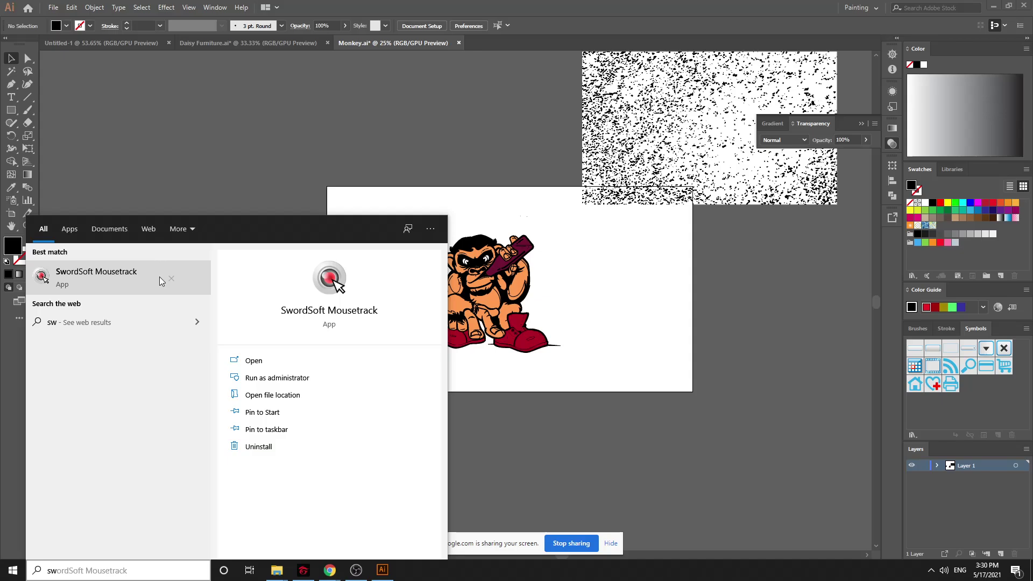
pyautogui.click(159, 277)
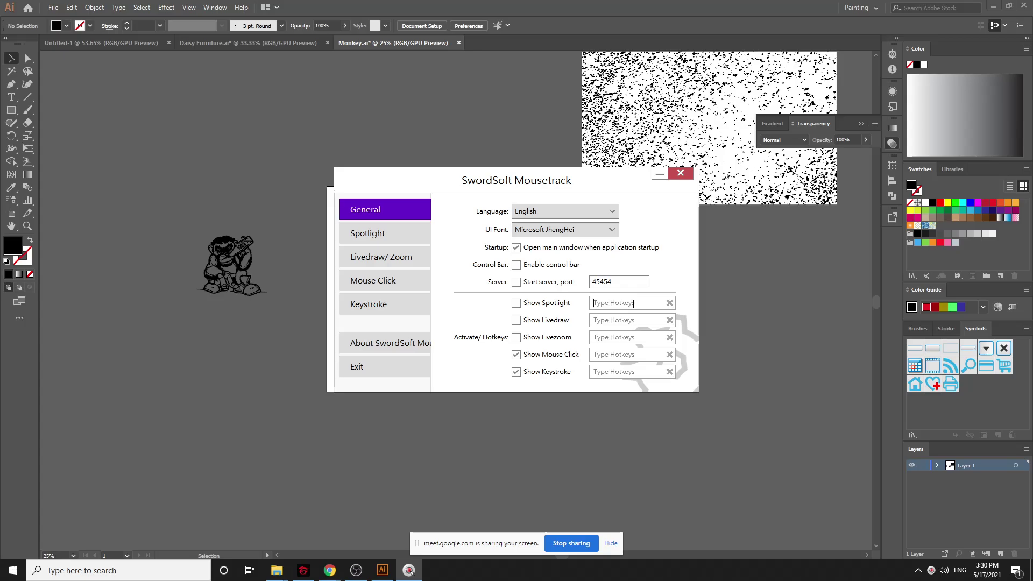
pyautogui.write('/')
pyautogui.click(517, 303)
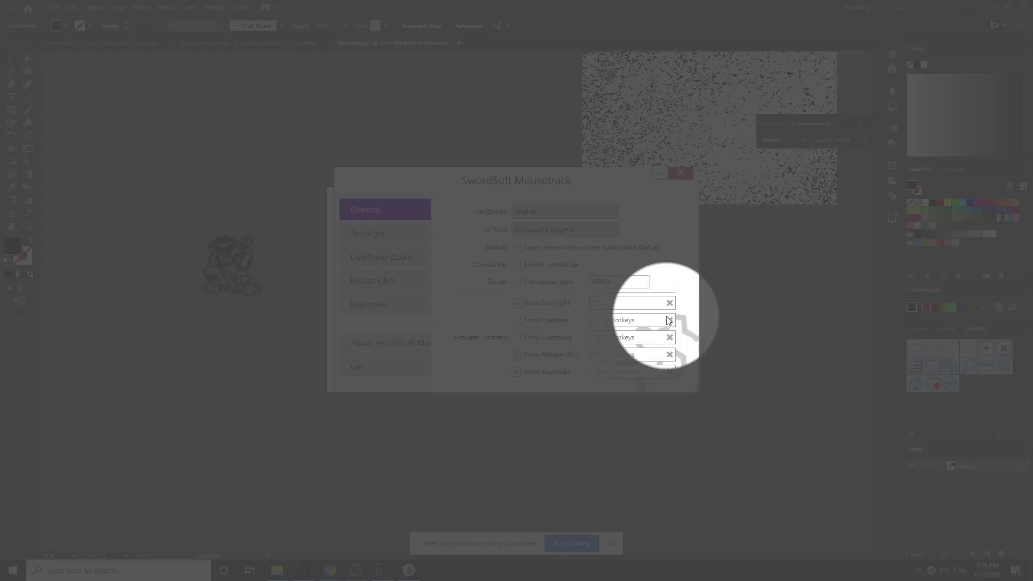
pyautogui.click(680, 172)
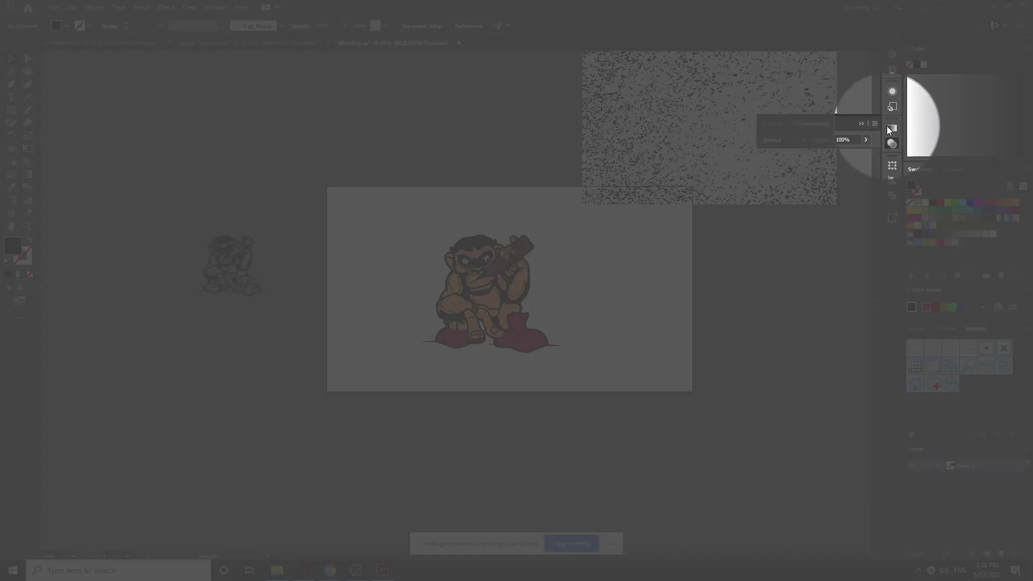
# Bring up the Transparency settings again and show their full options, including the opacity mask controls
pyautogui.click(892, 144)
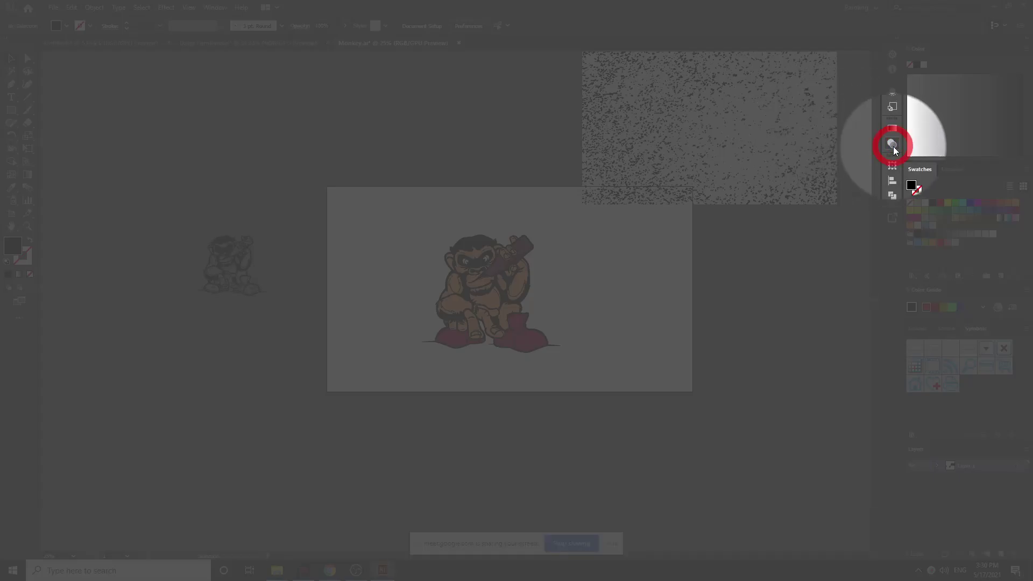
pyautogui.click(211, 10)
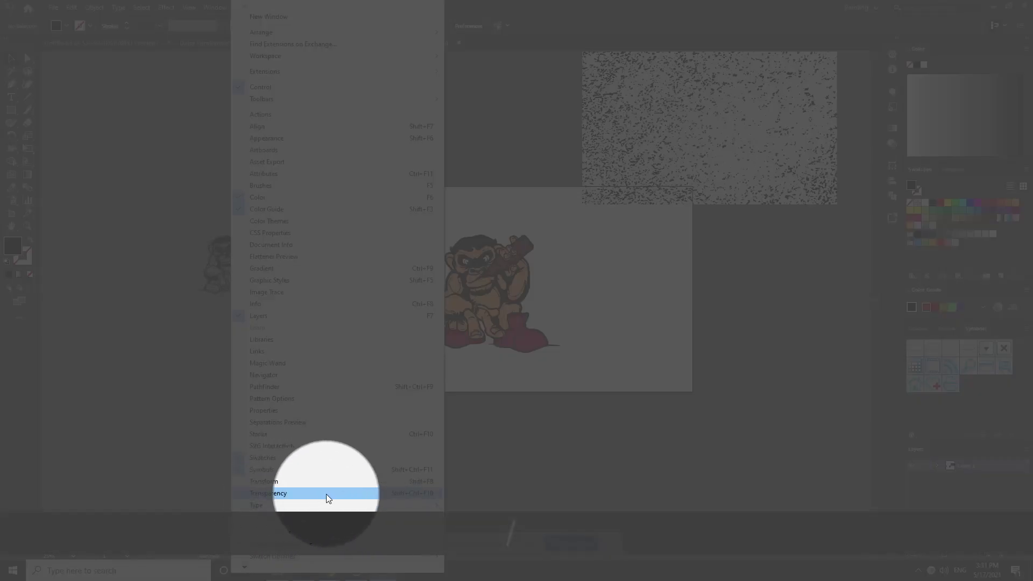
pyautogui.click(326, 494)
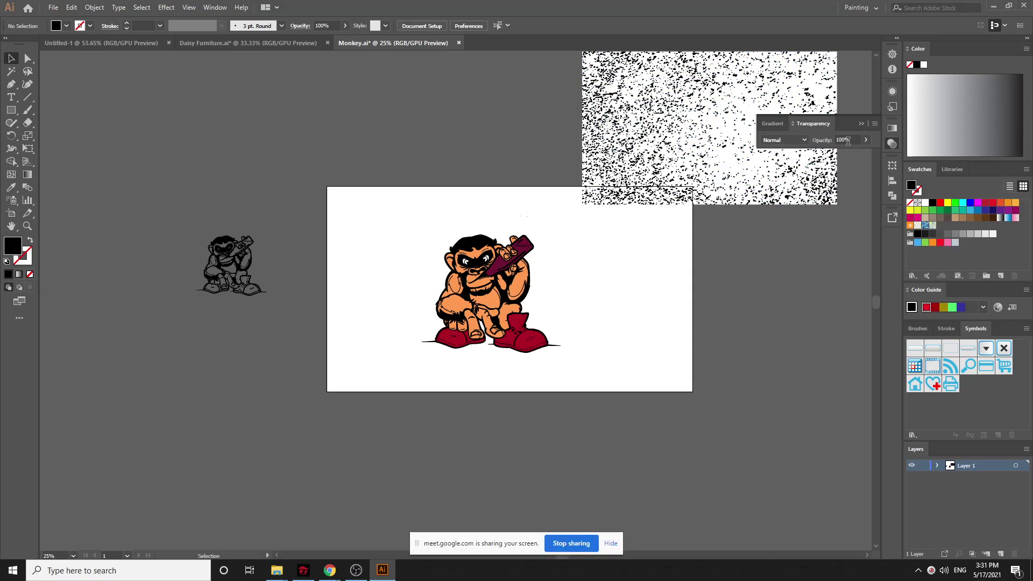
pyautogui.click(875, 124)
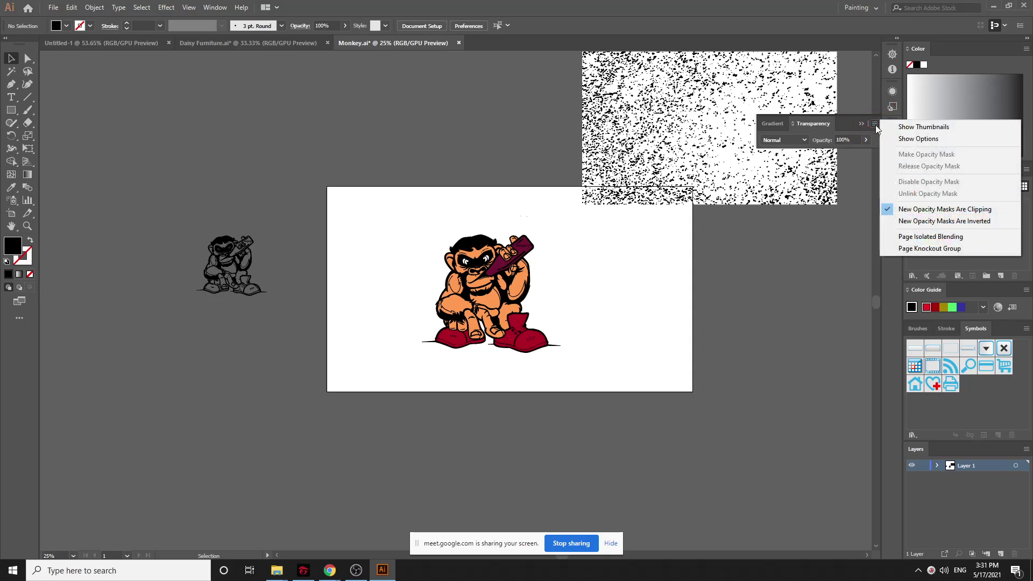
pyautogui.click(934, 140)
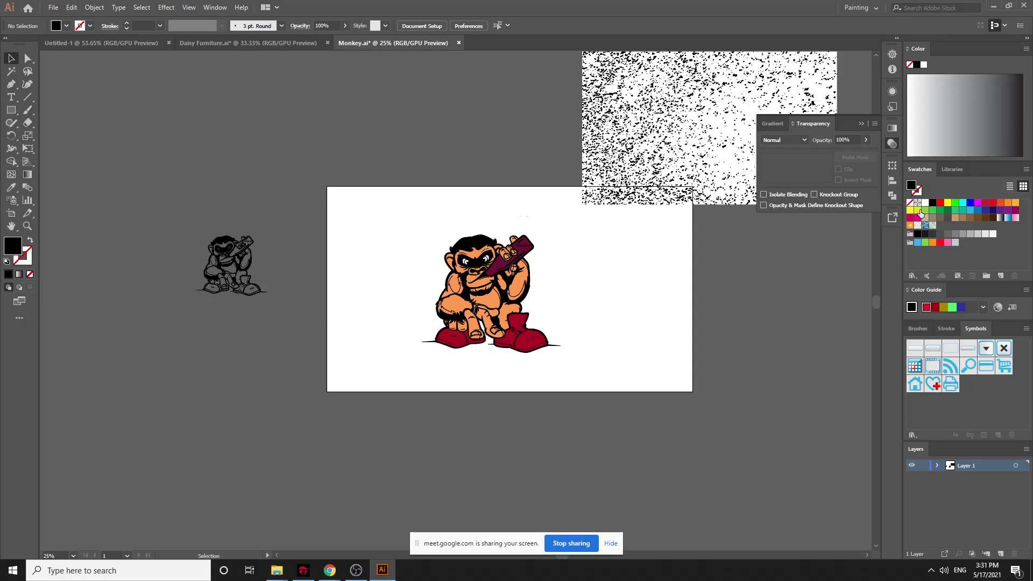
# Examine the coloured monkey's thumbnail and mask slot in the Transparency settings by reselecting the group, and select the grunge texture for comparison
pyautogui.click(483, 303)
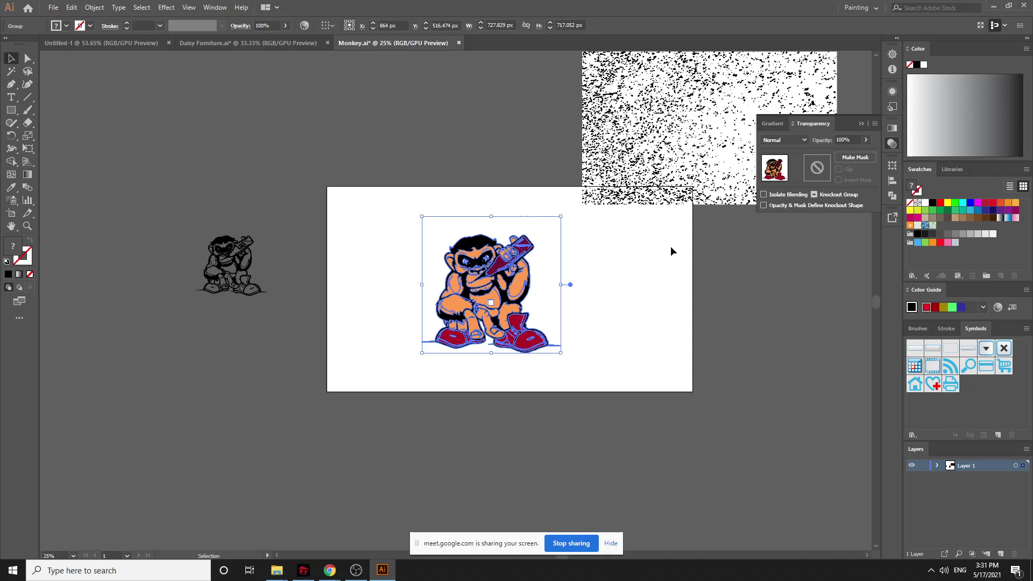
pyautogui.click(646, 278)
pyautogui.click(545, 277)
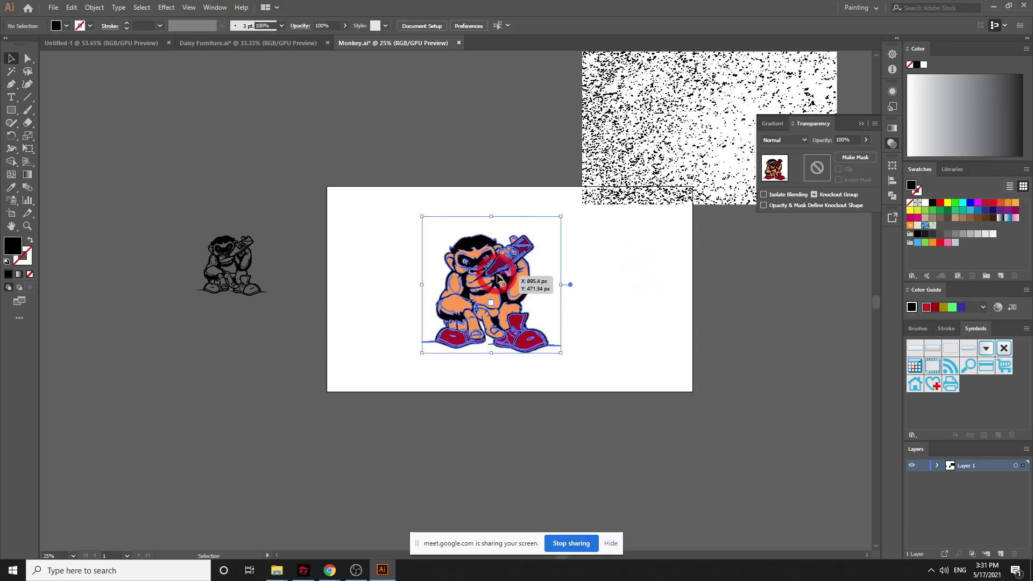
pyautogui.click(602, 256)
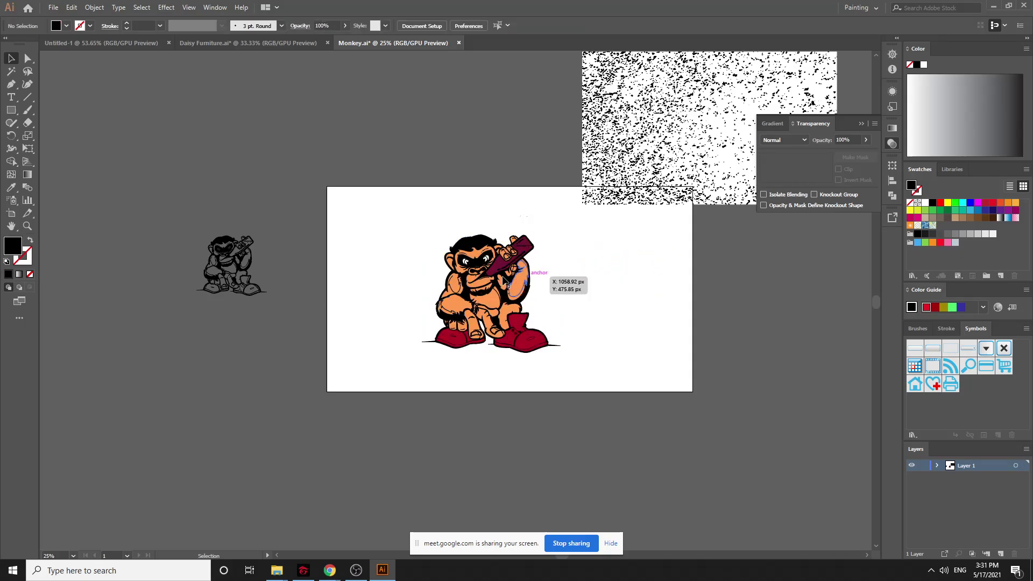
pyautogui.click(504, 280)
pyautogui.click(589, 263)
pyautogui.click(527, 277)
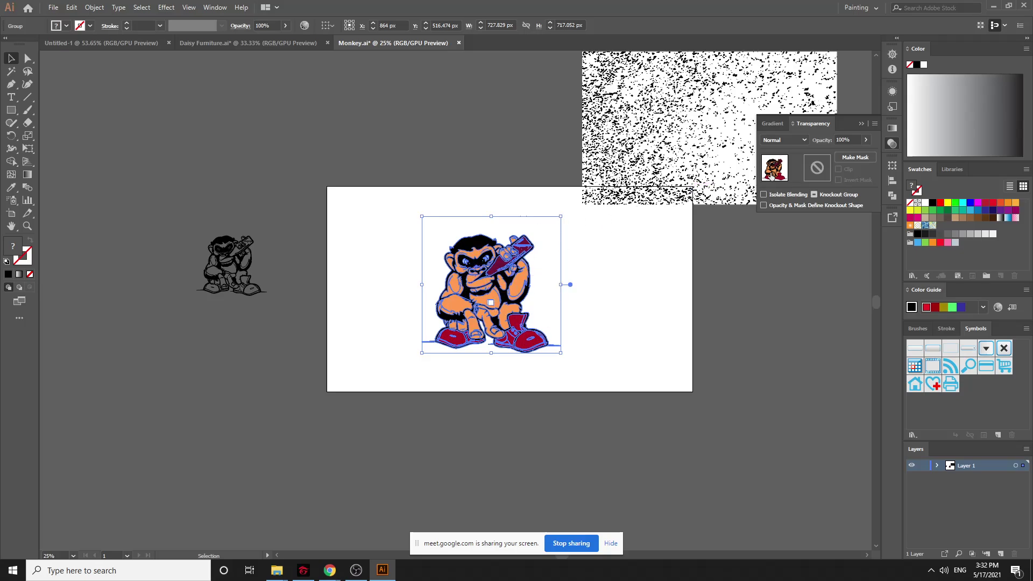
pyautogui.click(826, 169)
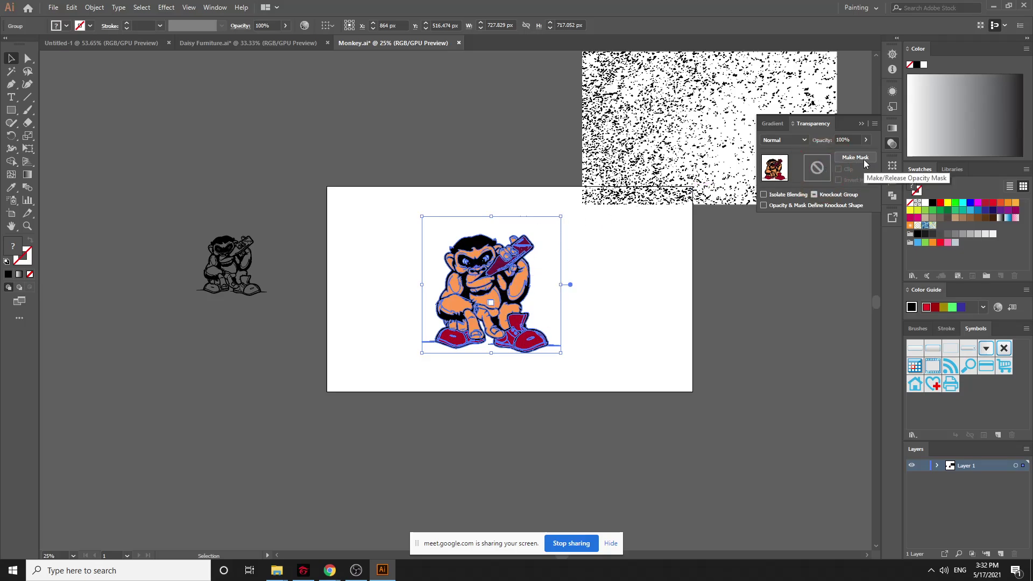
pyautogui.click(695, 159)
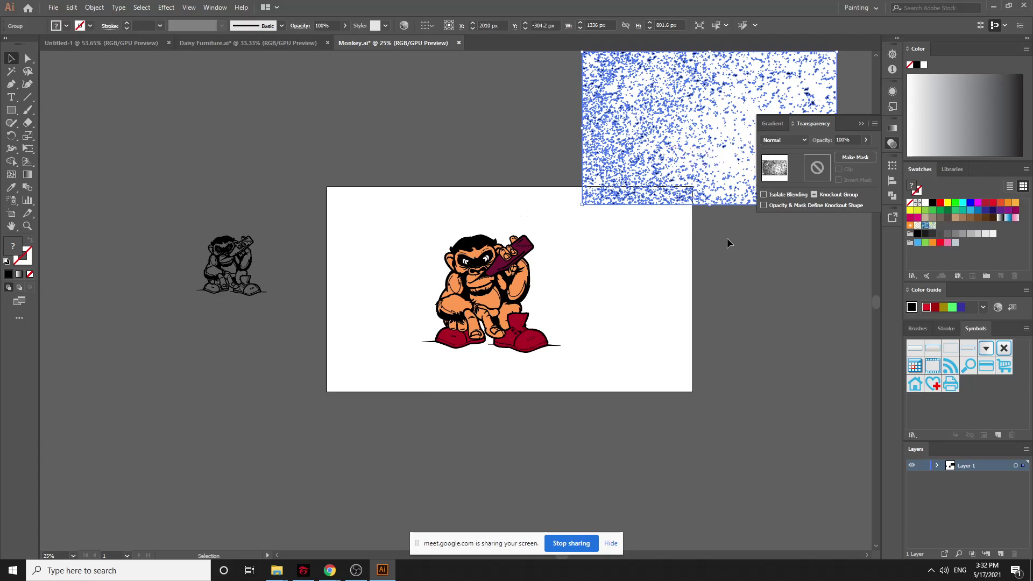
# Copy the grunge texture and create an opacity mask on the coloured monkey with Clip turned off
pyautogui.hotkey('ctrl', 'c')
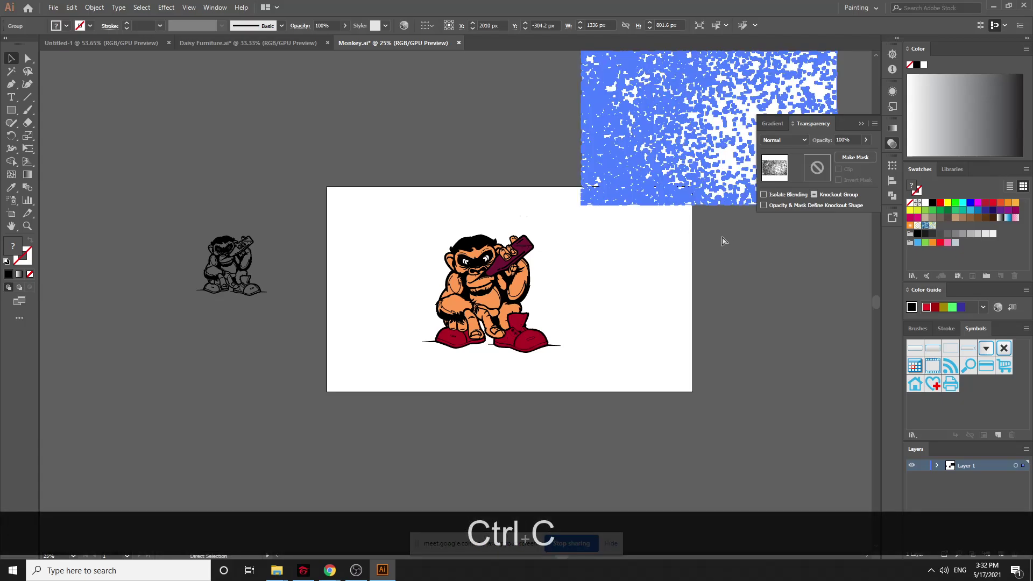
pyautogui.click(533, 275)
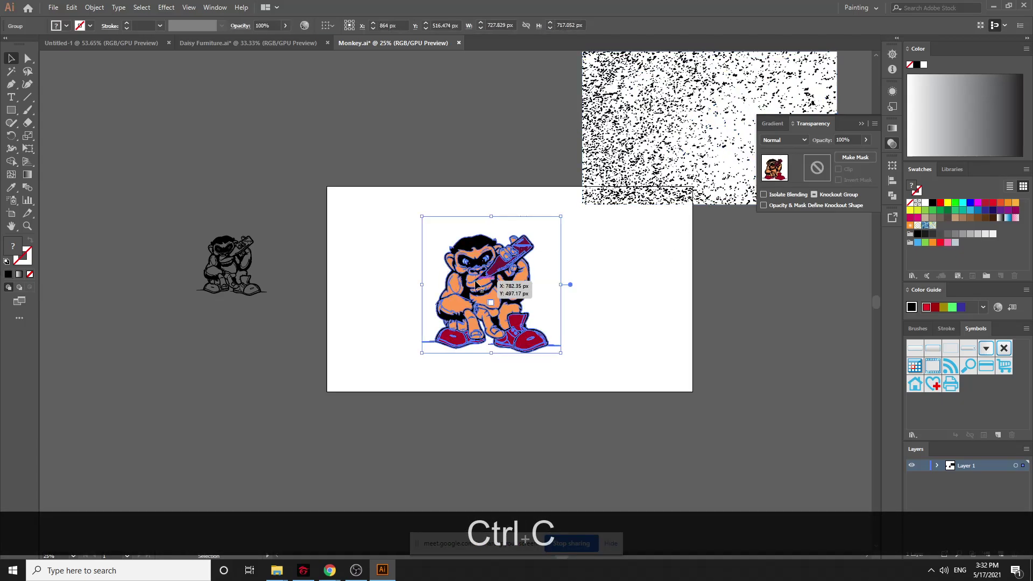
pyautogui.click(855, 158)
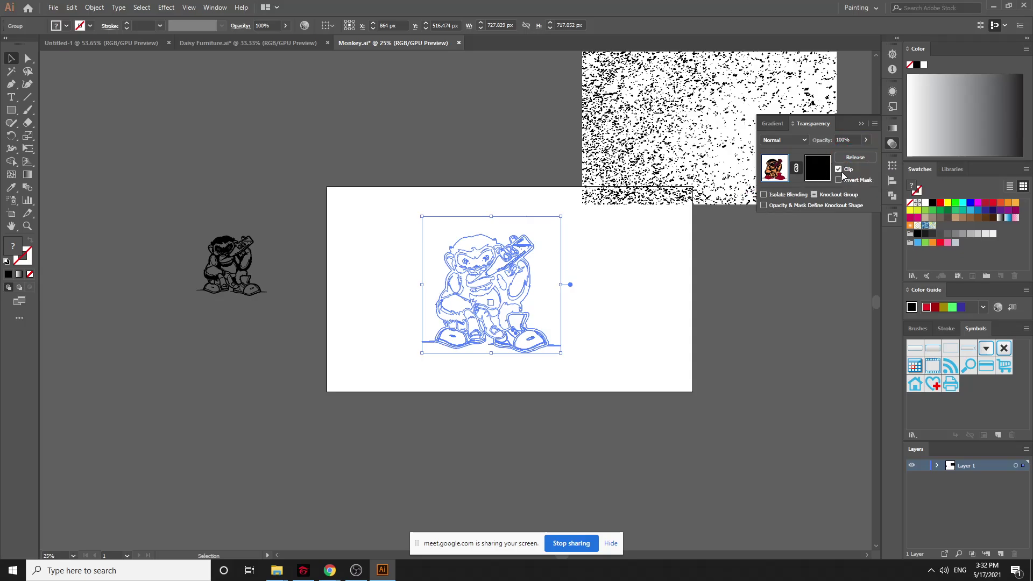
pyautogui.click(838, 170)
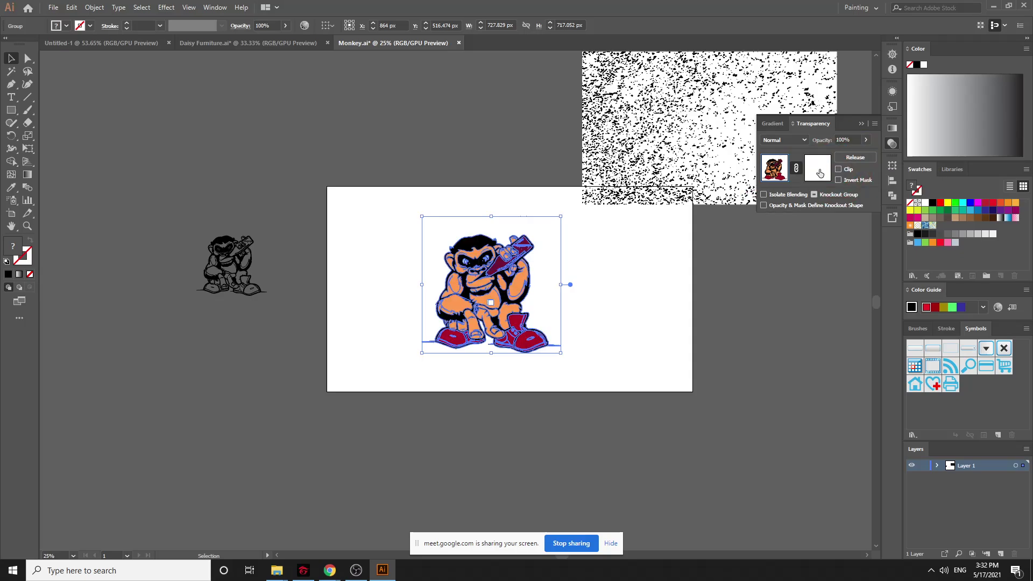
pyautogui.click(838, 169)
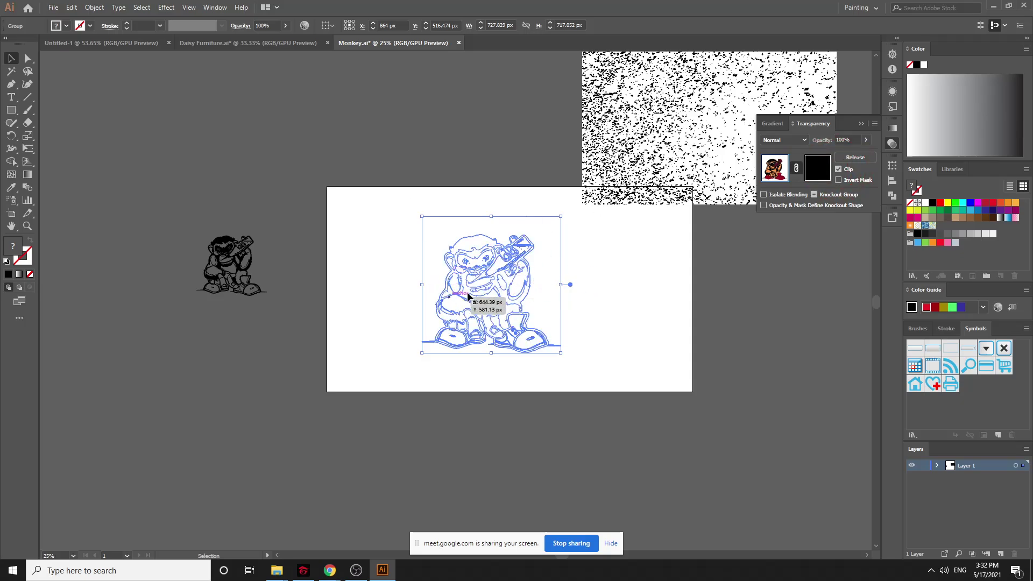
pyautogui.click(837, 170)
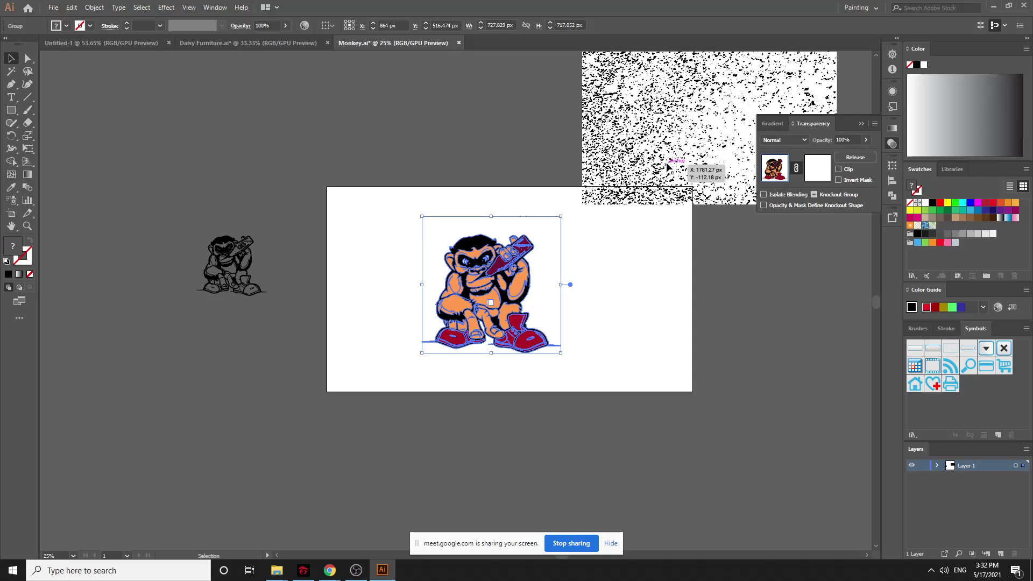
# Paste the grunge texture into the monkey's opacity mask, centre it over the figure at about 1097 × 658 px, and return to the artwork
pyautogui.click(807, 175)
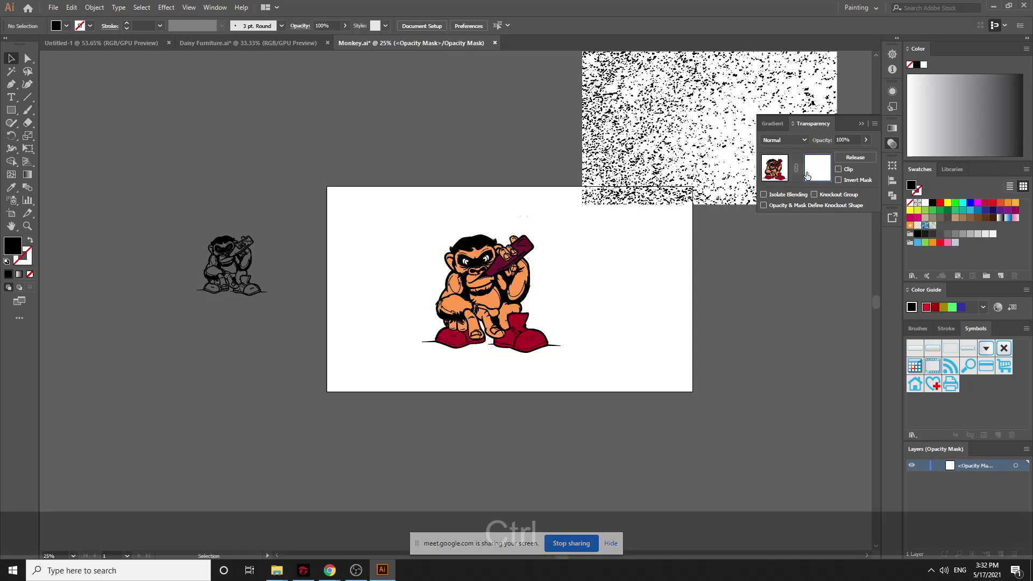
pyautogui.hotkey('ctrl', 'v')
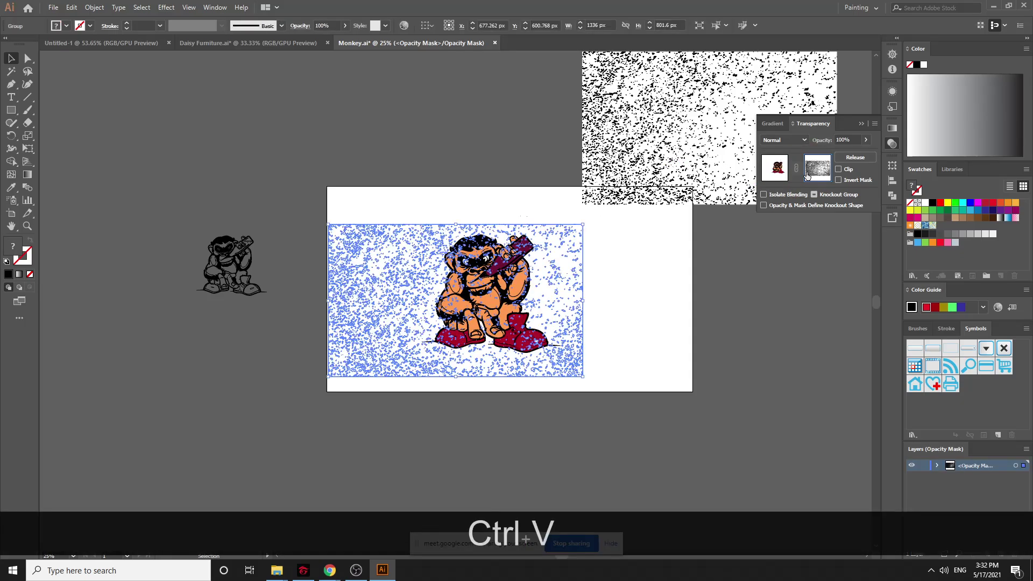
pyautogui.moveTo(563, 301); pyautogui.dragTo(599, 297)
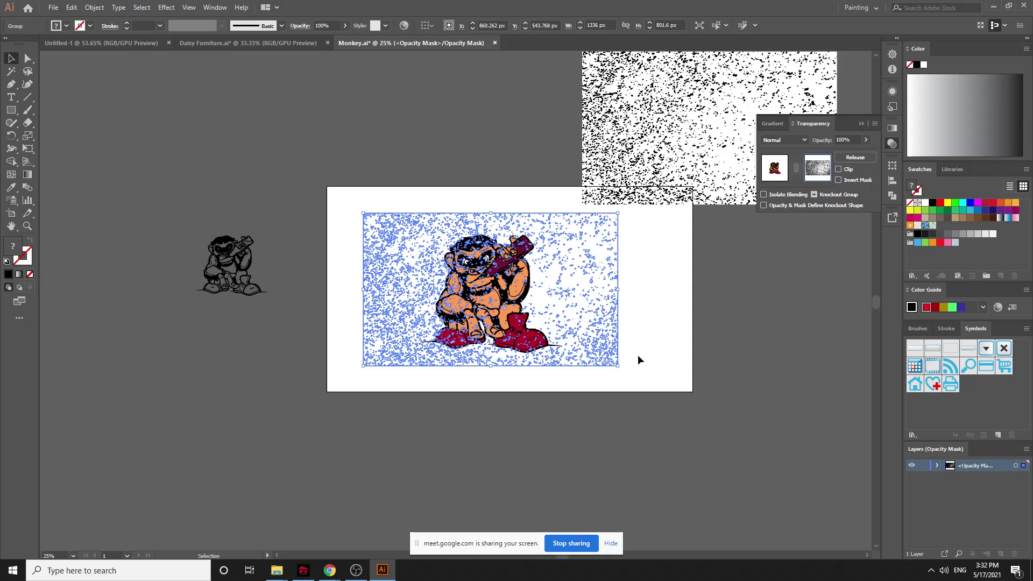
pyautogui.moveTo(618, 366); pyautogui.dragTo(595, 358)
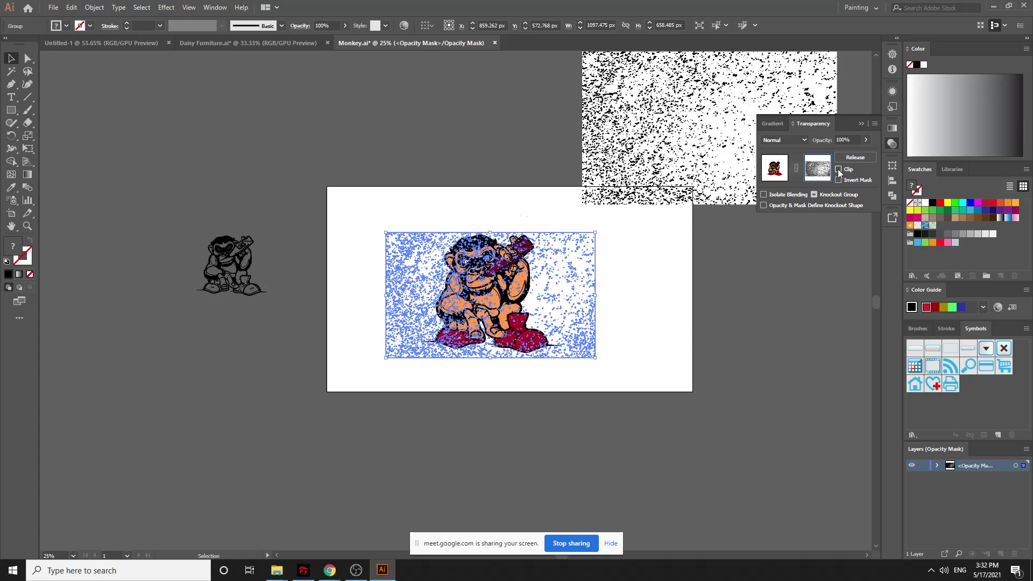
pyautogui.click(771, 174)
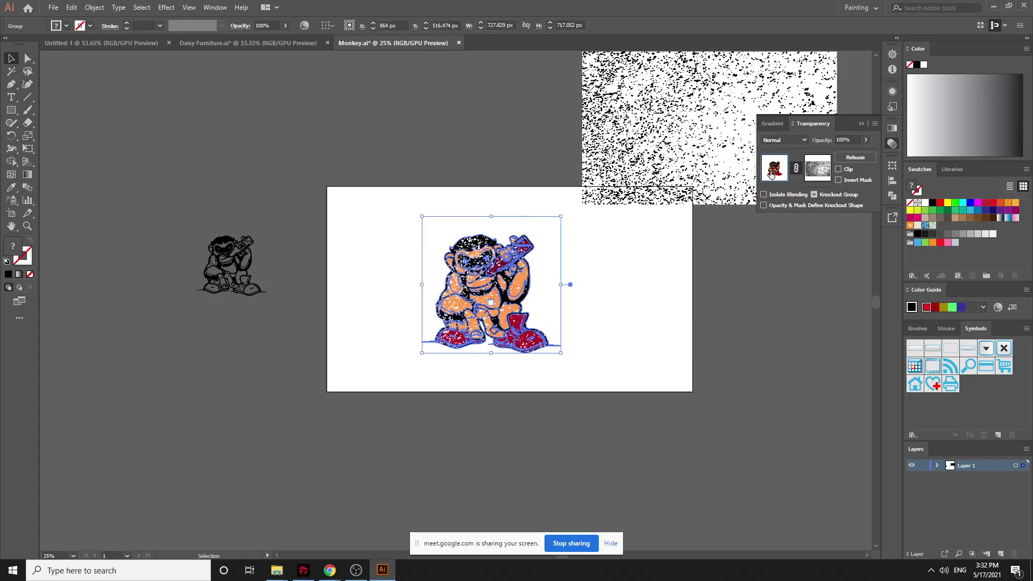
pyautogui.click(636, 290)
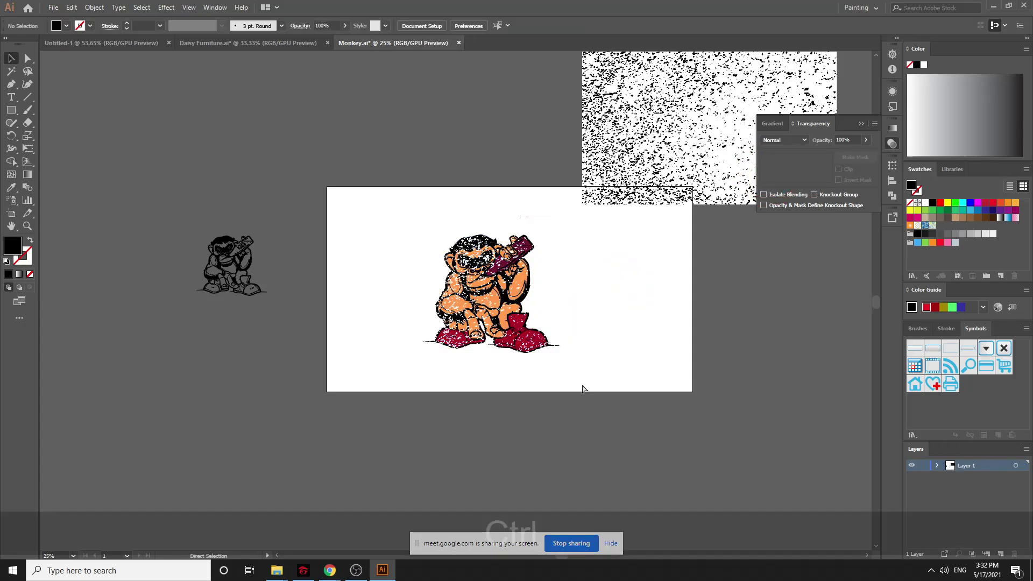
# Examine the grunge texture's effect on the monkey up close and at full view
pyautogui.hotkey('ctrl', '=')
pyautogui.hotkey('ctrl', '=')
pyautogui.hotkey('ctrl', '=')
pyautogui.hotkey('ctrl', '=')
pyautogui.hotkey('ctrl', '=')
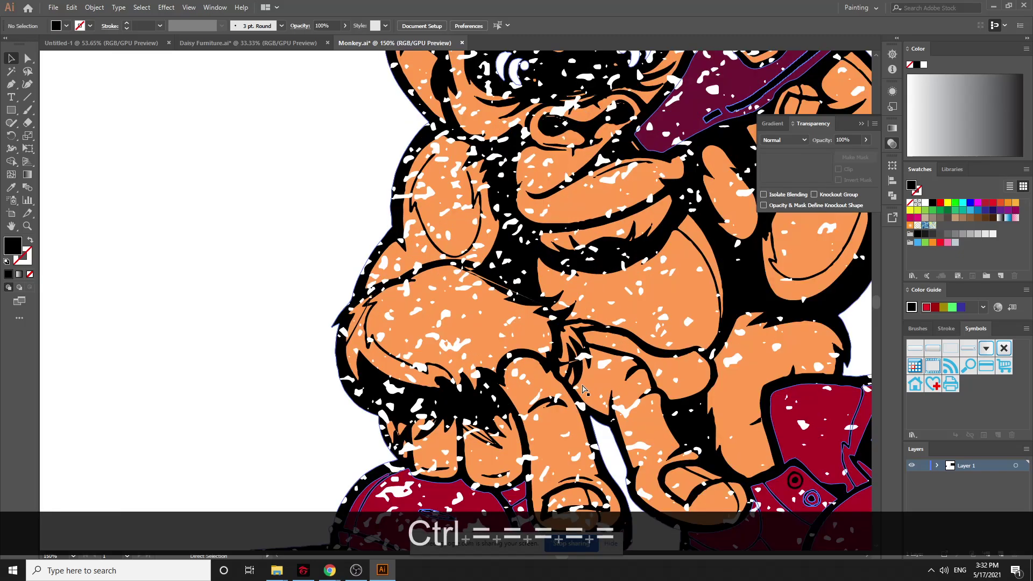
pyautogui.hotkey('ctrl', '-')
pyautogui.hotkey('ctrl', '-')
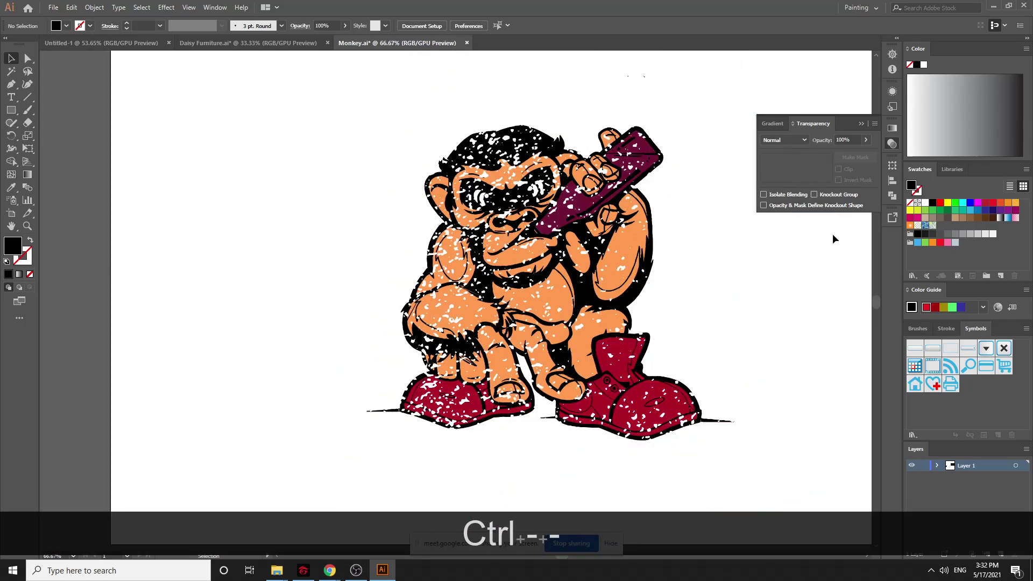
pyautogui.hotkey('ctrl', '-')
pyautogui.hotkey('ctrl', '-')
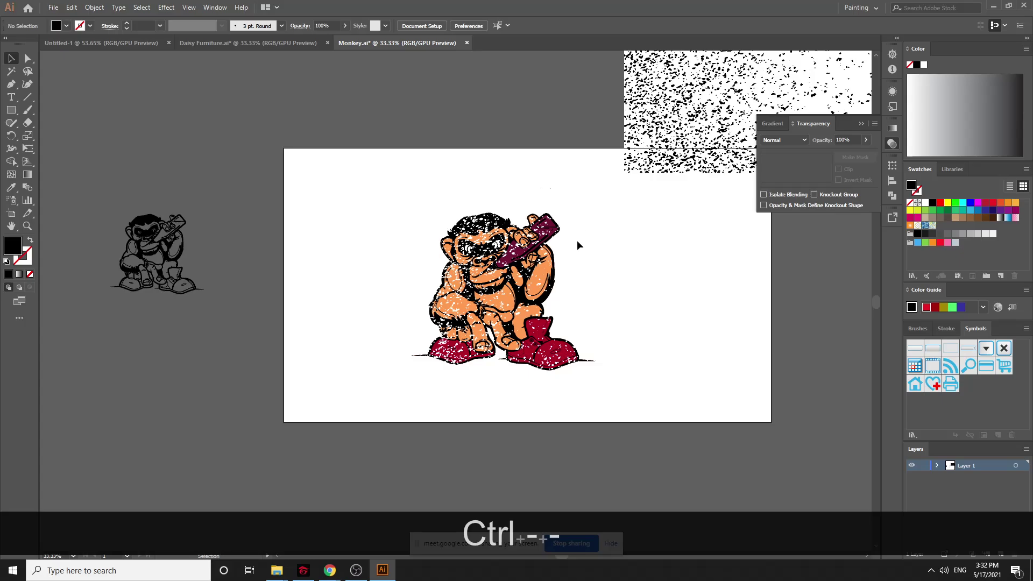
# Move the masked monkey off the artboard onto the grey canvas and examine the texture gaps up close
pyautogui.moveTo(422, 241); pyautogui.dragTo(188, 120)
pyautogui.scroll(5, 187, 120)
pyautogui.click(360, 166)
pyautogui.moveTo(277, 211); pyautogui.dragTo(334, 168)
pyautogui.hotkey('ctrl', '=')
pyautogui.hotkey('ctrl', '=')
pyautogui.hotkey('ctrl', '=')
pyautogui.hotkey('ctrl', '=')
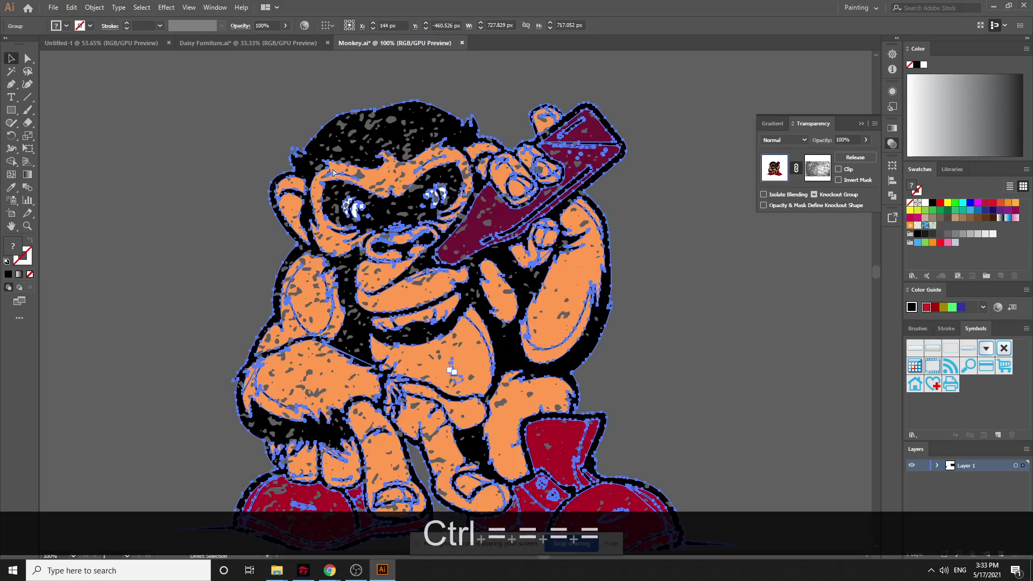
pyautogui.hotkey('ctrl', '=')
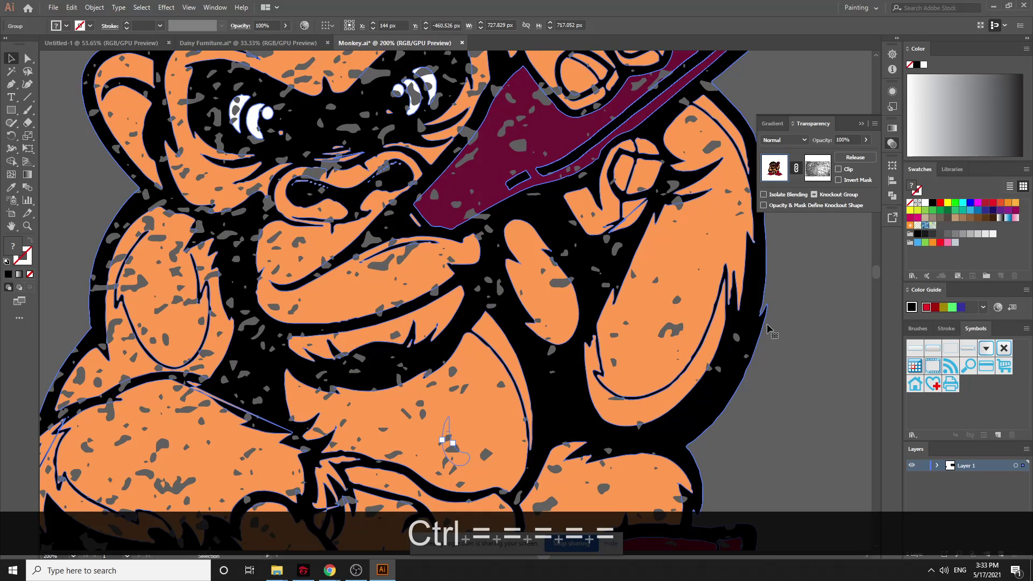
# Move the masked monkey back onto the white artboard
pyautogui.click(800, 293)
pyautogui.hotkey('ctrl', '-')
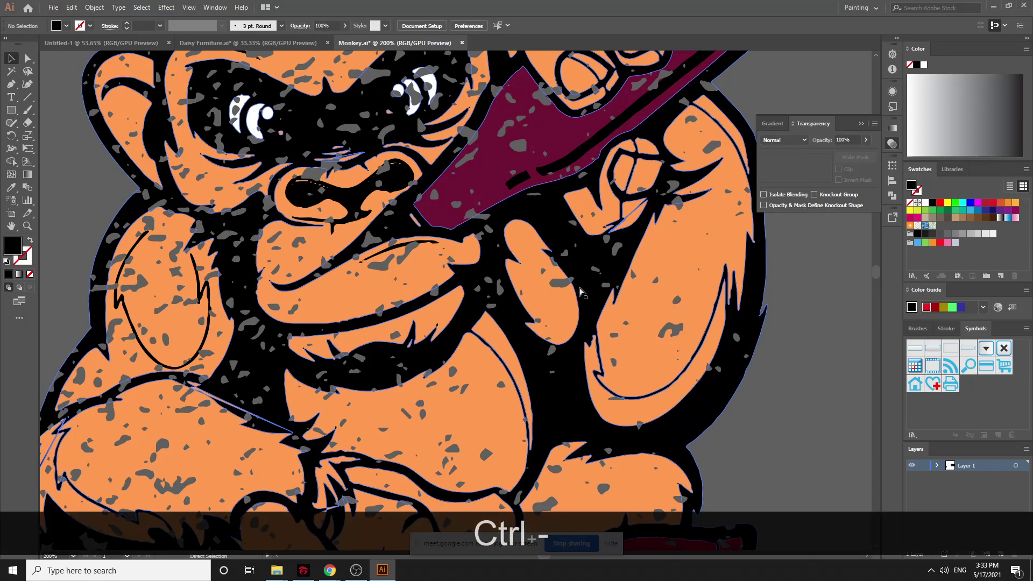
pyautogui.hotkey('ctrl', '-')
pyautogui.hotkey('ctrl', '-')
pyautogui.hotkey('ctrl', '-')
pyautogui.hotkey('ctrl', '-')
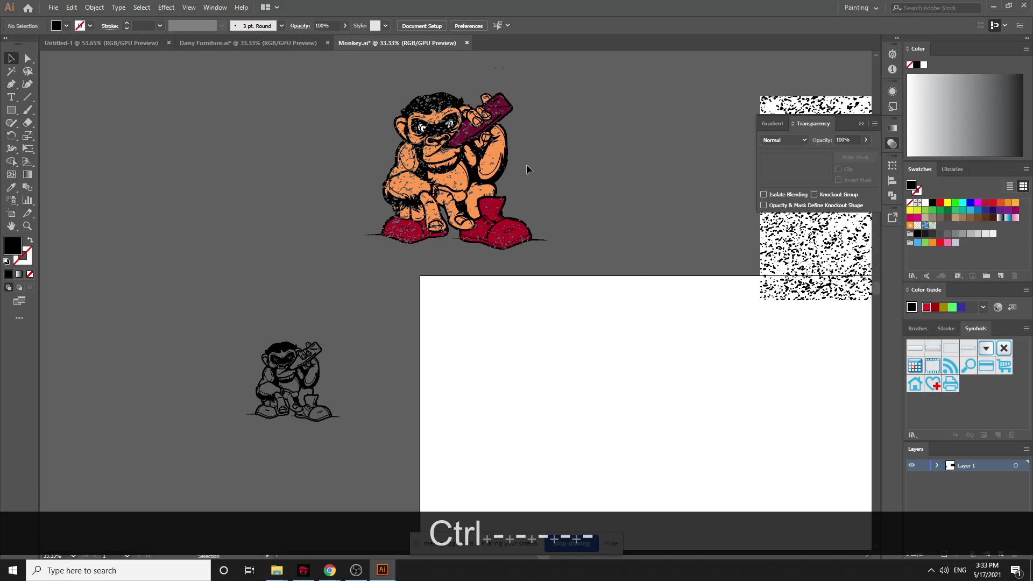
pyautogui.moveTo(527, 169); pyautogui.dragTo(662, 409)
pyautogui.scroll(-2, 779, 278)
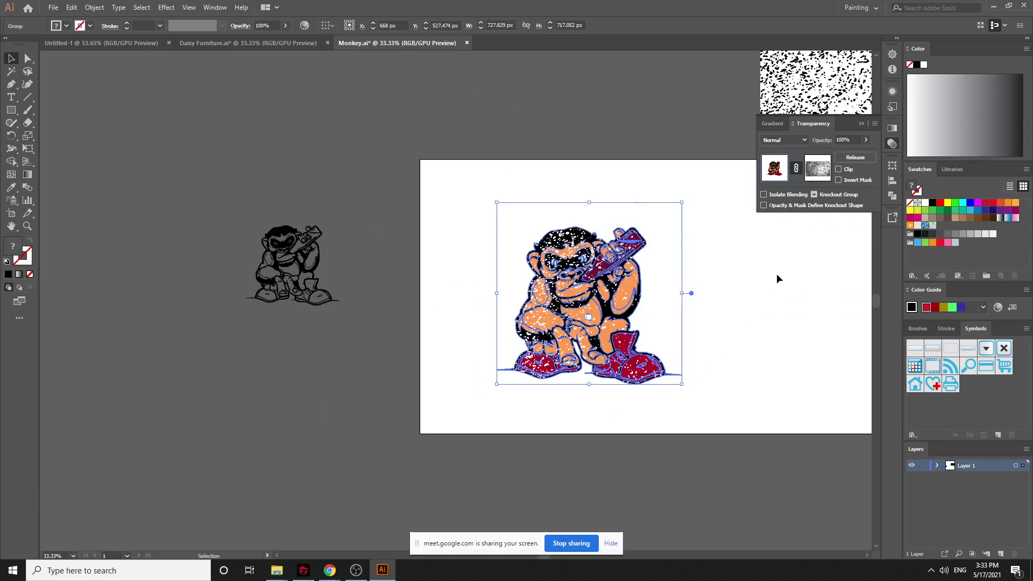
# Enlarge the texture in the monkey's opacity mask proportionally to about 2113 × 1268 px, return to the artwork and inspect the coarser flecks
pyautogui.click(818, 170)
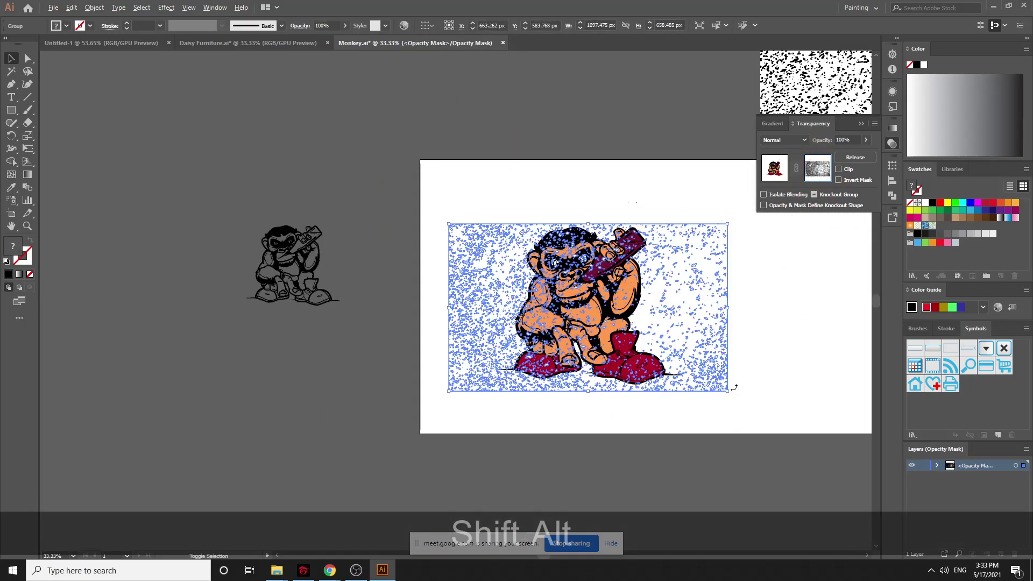
pyautogui.moveTo(729, 392); pyautogui.dragTo(857, 474)
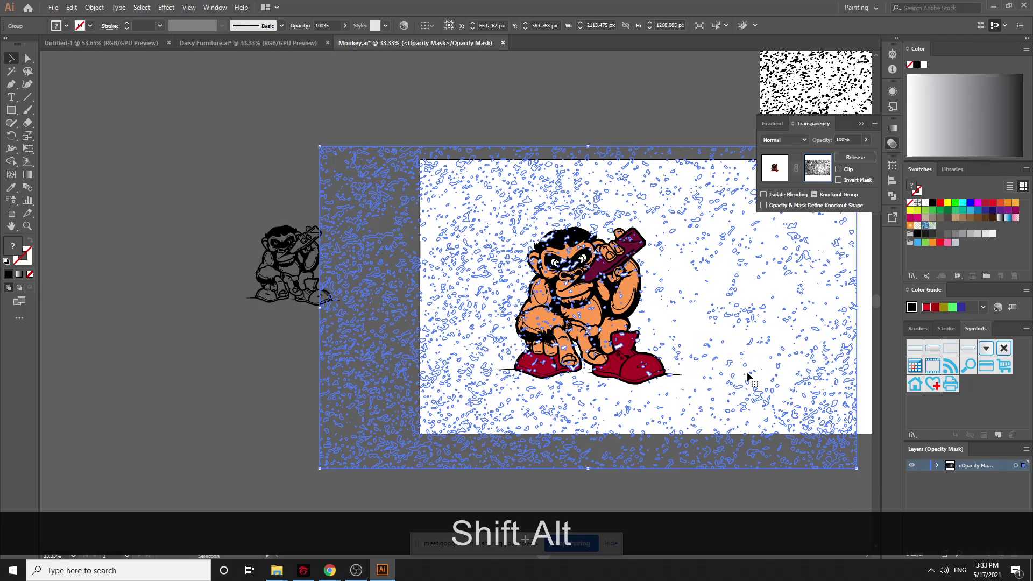
pyautogui.click(783, 175)
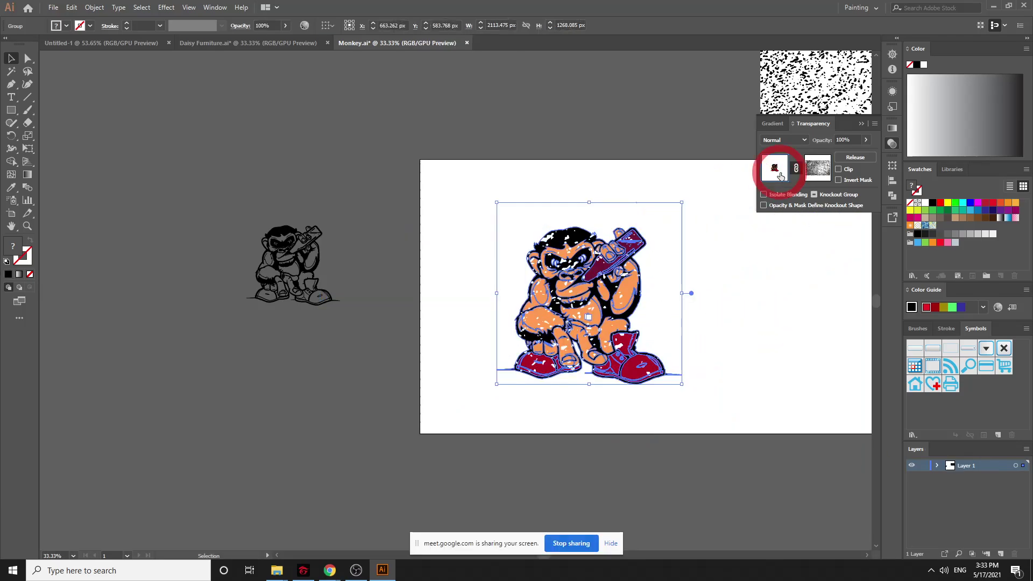
pyautogui.click(731, 280)
pyautogui.hotkey('ctrl', '=')
pyautogui.hotkey('ctrl', '=')
pyautogui.hotkey('ctrl', '=')
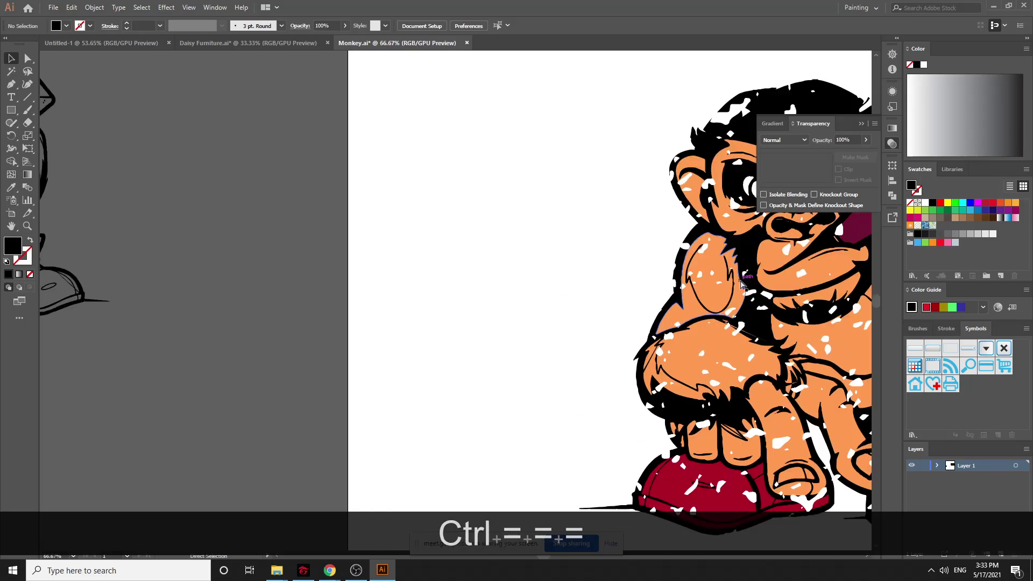
pyautogui.hotkey('ctrl', '-')
pyautogui.hotkey('ctrl', '-')
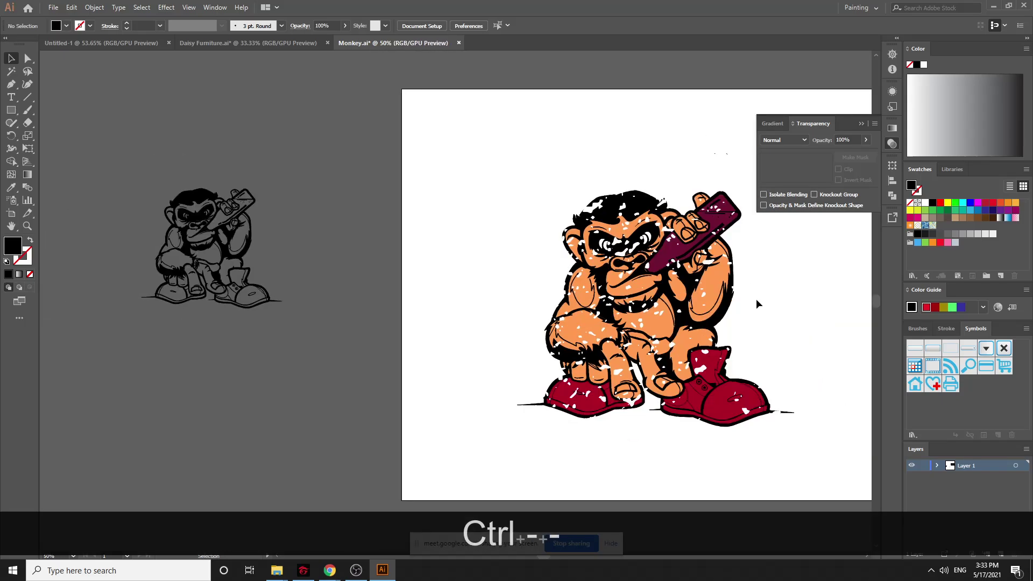
# Scale the texture in the monkey's opacity mask down to about 1501 × 900 px and return to the artwork
pyautogui.press('space')
pyautogui.moveTo(757, 304); pyautogui.dragTo(638, 227)
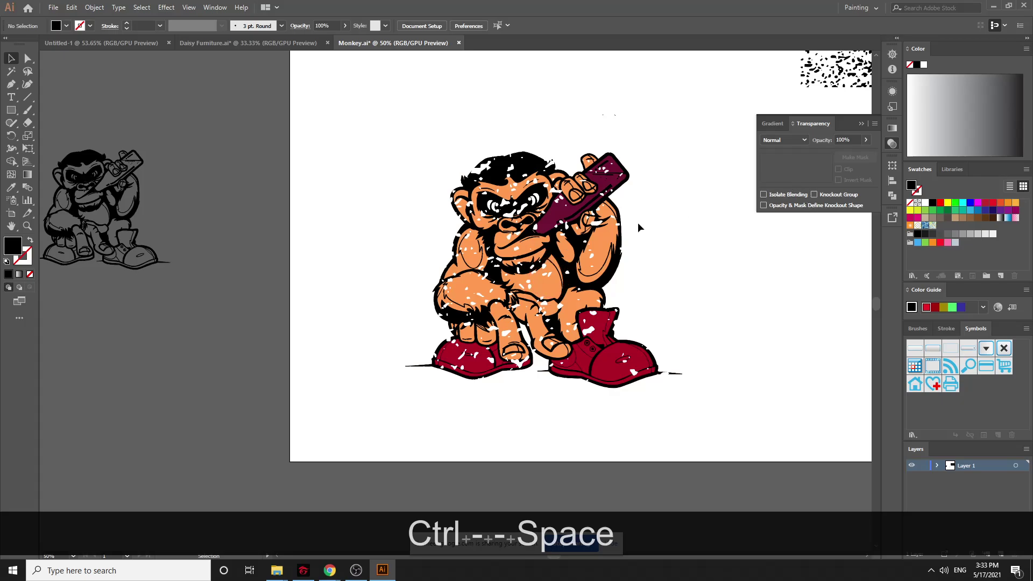
pyautogui.click(625, 228)
pyautogui.click(818, 168)
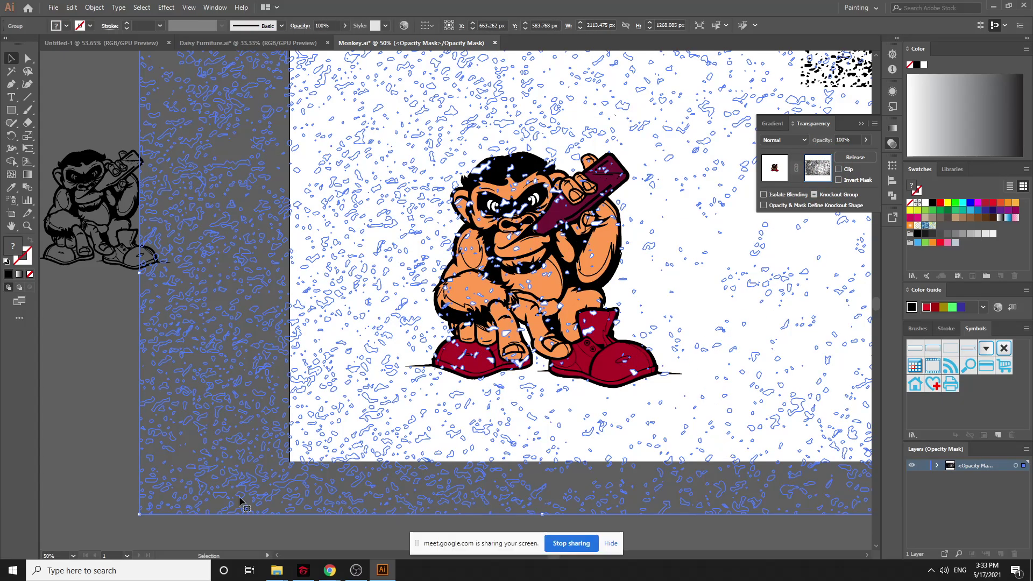
pyautogui.moveTo(139, 515); pyautogui.dragTo(243, 443)
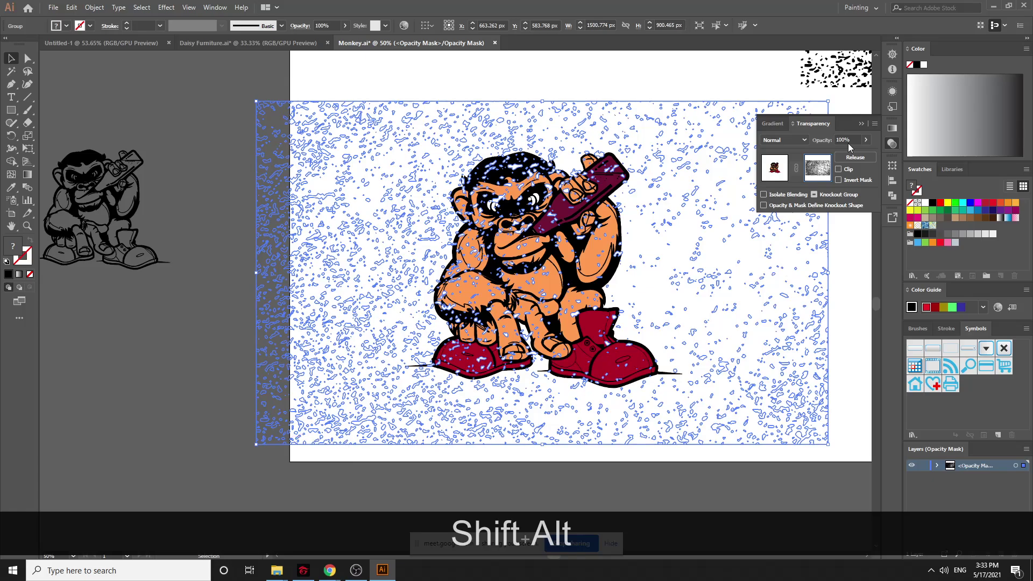
pyautogui.click(775, 168)
pyautogui.click(736, 273)
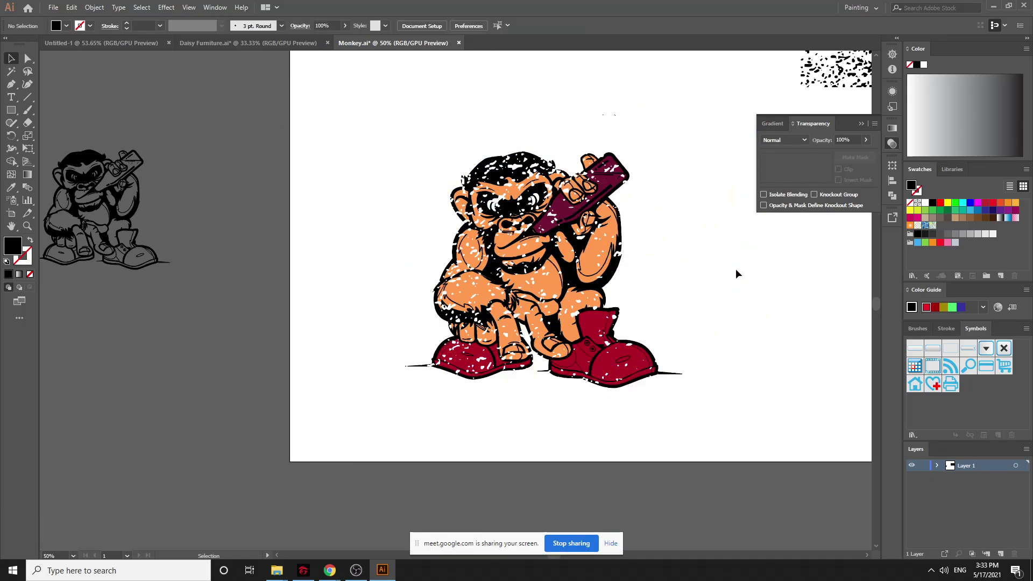
# Nudge the grunge texture slightly downward inside the monkey's opacity mask and return to the artwork
pyautogui.click(587, 309)
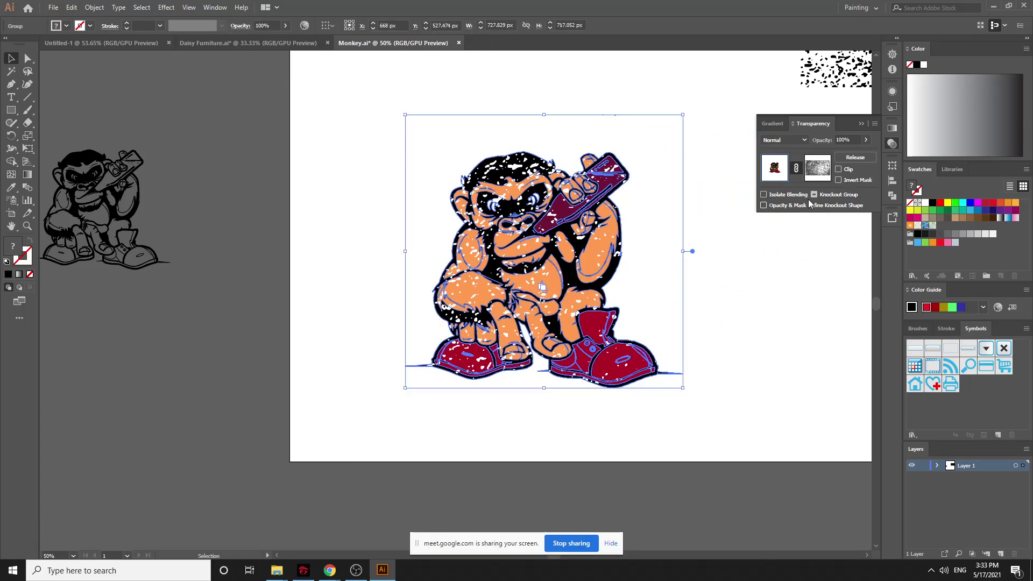
pyautogui.click(818, 167)
pyautogui.moveTo(717, 242); pyautogui.dragTo(722, 254)
pyautogui.click(782, 170)
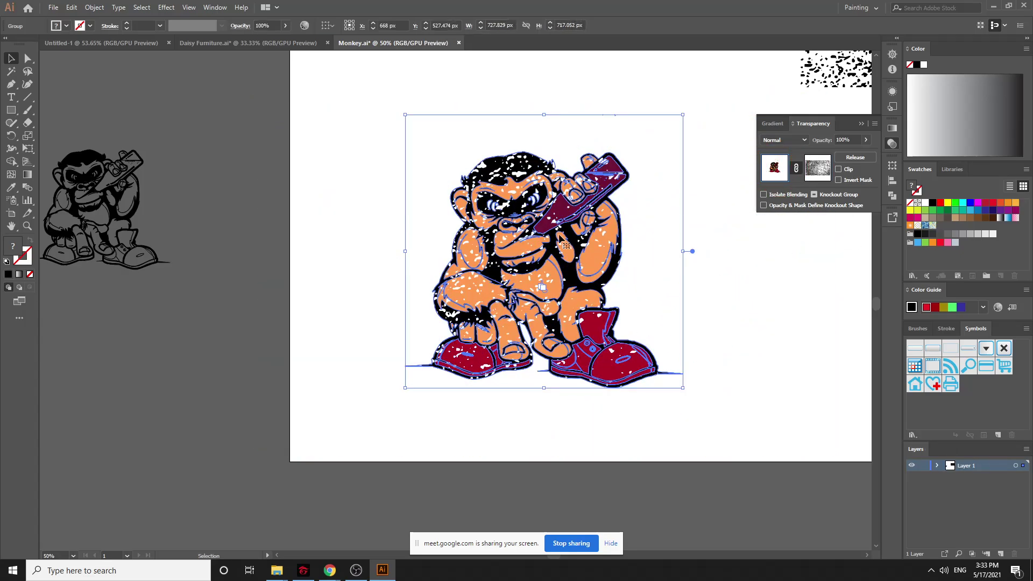
# Move the masked monkey around the artboard to demonstrate the linked mask, leaving it near the artboard's upper-left area
pyautogui.moveTo(564, 245); pyautogui.dragTo(560, 167)
pyautogui.scroll(3, 610, 275)
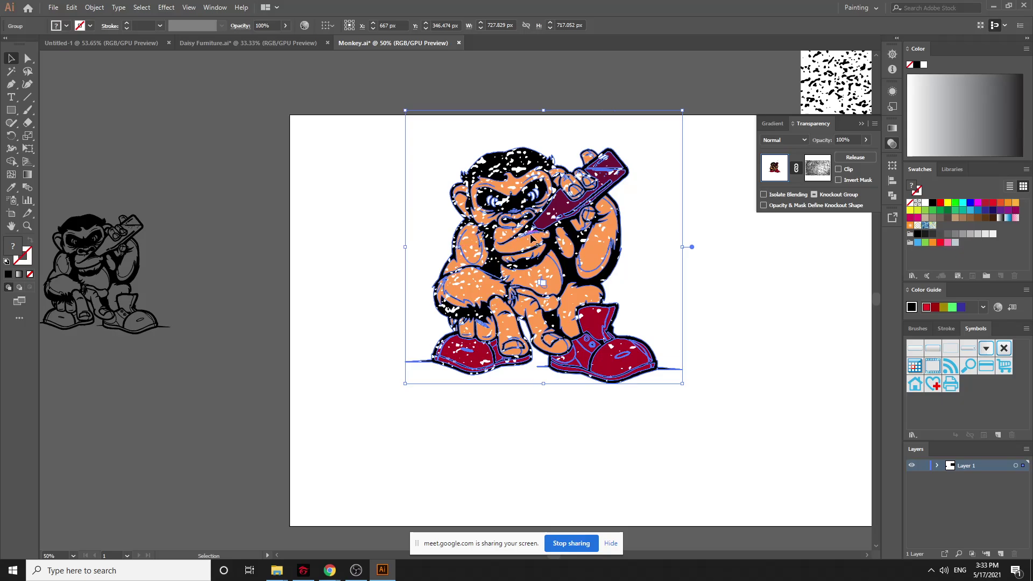
pyautogui.moveTo(531, 234); pyautogui.dragTo(447, 322)
pyautogui.moveTo(448, 322); pyautogui.dragTo(456, 272)
pyautogui.moveTo(577, 272); pyautogui.dragTo(708, 295)
pyautogui.moveTo(605, 293); pyautogui.dragTo(453, 191)
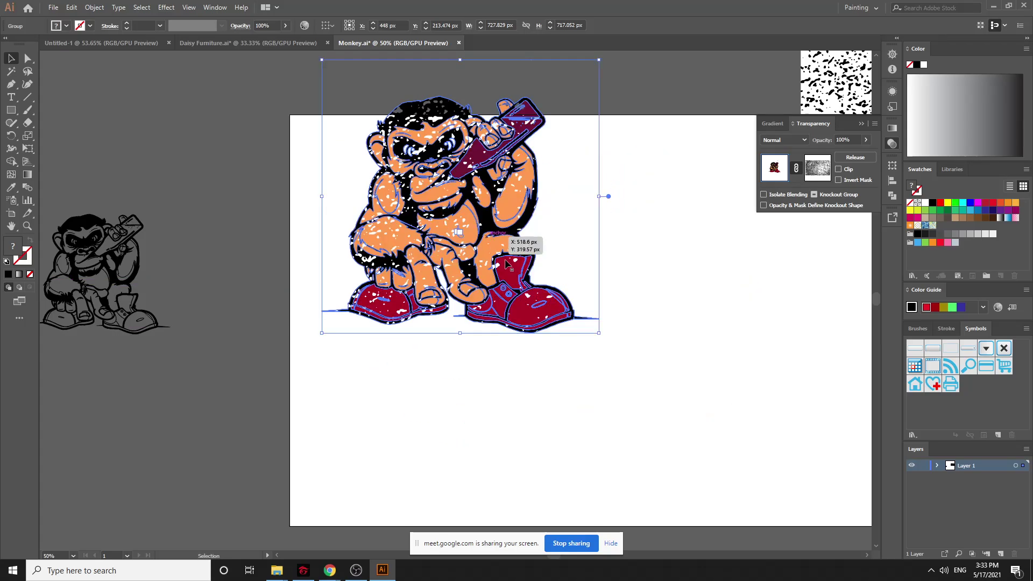
pyautogui.scroll(3, 507, 264)
pyautogui.moveTo(509, 277); pyautogui.dragTo(519, 369)
pyautogui.scroll(-6, 590, 236)
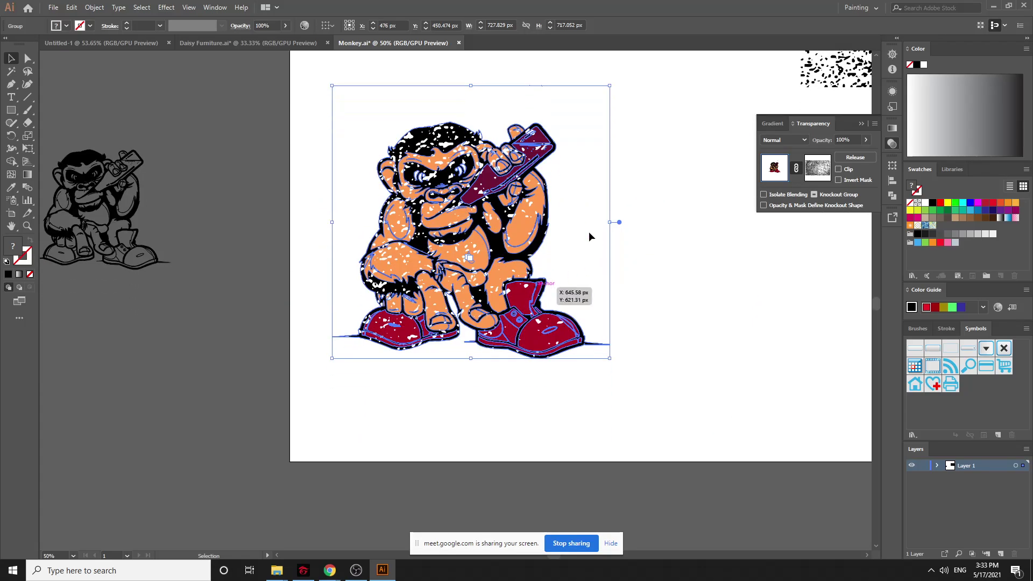
# Draw a black rectangle about 882 × 828 px covering the whole monkey
pyautogui.click(11, 110)
pyautogui.moveTo(310, 79); pyautogui.dragTo(599, 387)
pyautogui.moveTo(511, 310); pyautogui.dragTo(646, 394)
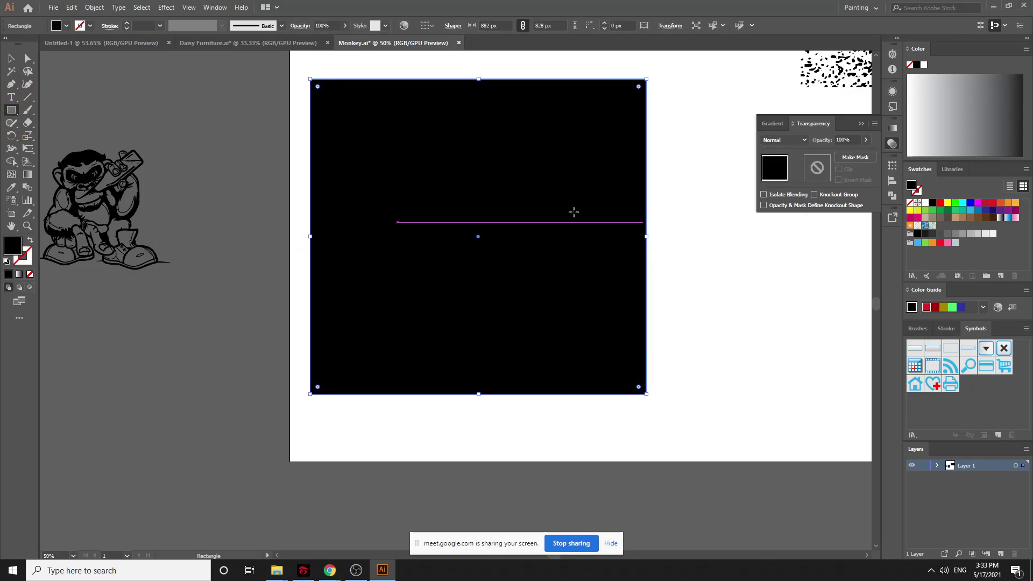
# Send the black rectangle to the back so it sits behind the monkey, then check the OBS recording
pyautogui.press('v')
pyautogui.rightClick(452, 173)
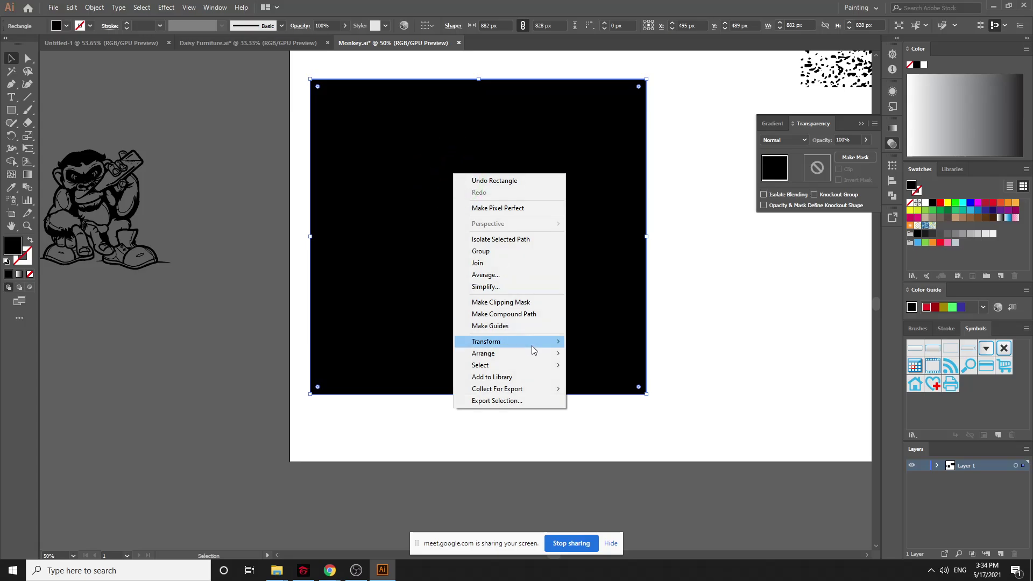
pyautogui.moveTo(530, 356)
pyautogui.click(608, 390)
pyautogui.click(356, 570)
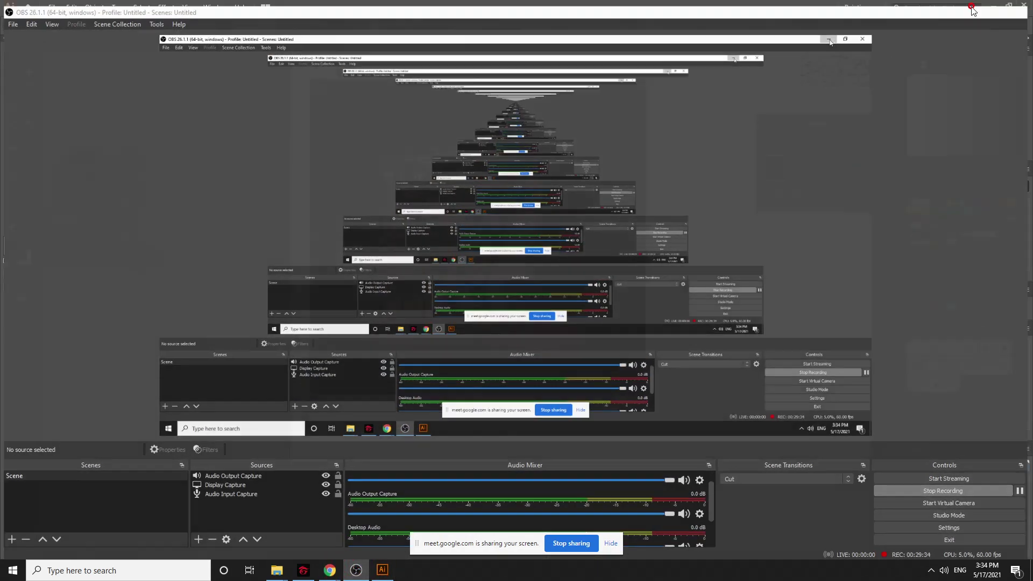
pyautogui.click(971, 6)
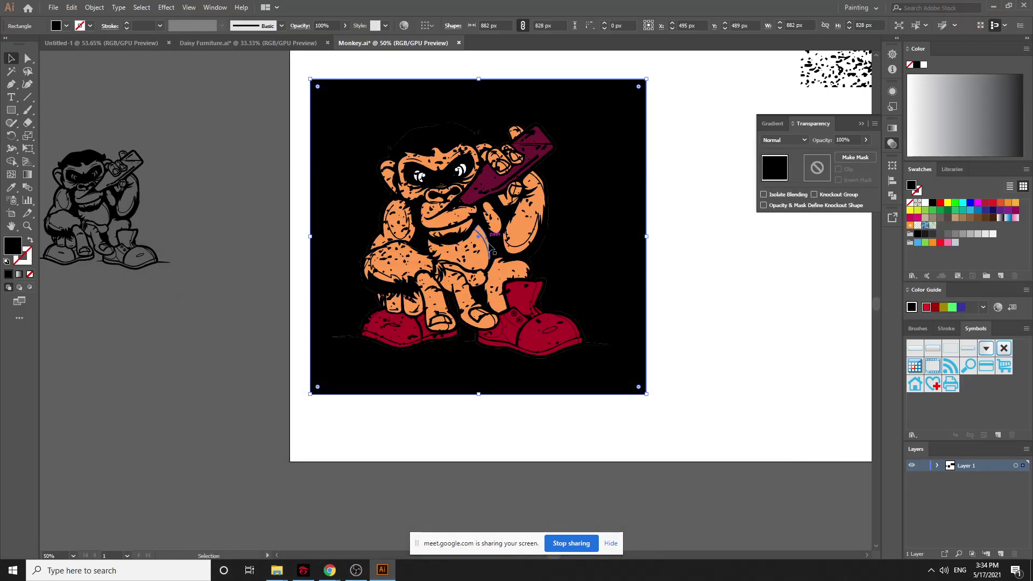
# Recolour the background rectangle red, orange and finally pink ED1E79 to demonstrate it showing through the monkey's grunge mask
pyautogui.click(200, 139)
pyautogui.hotkey('ctrl', '=')
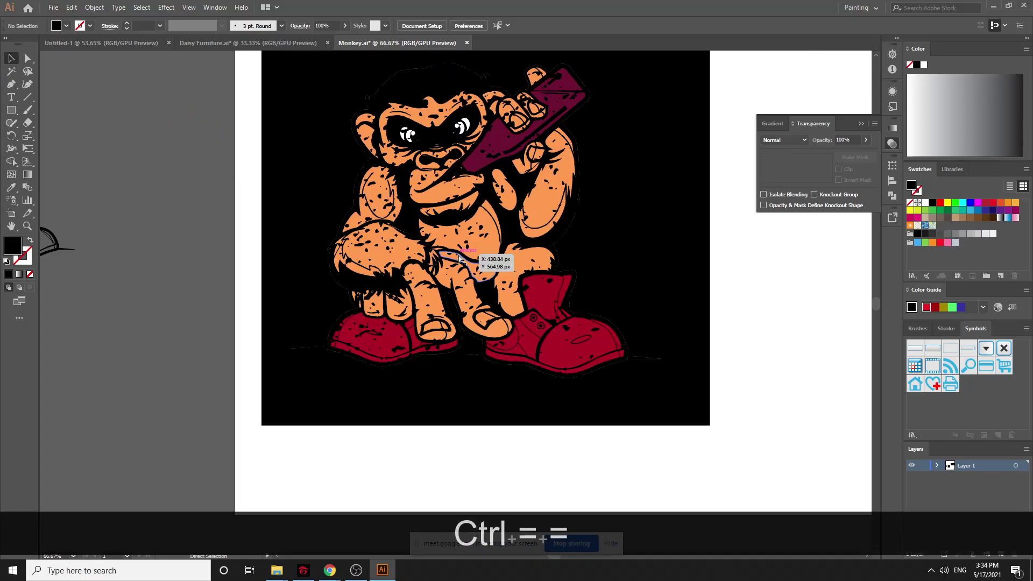
pyautogui.hotkey('ctrl', '=')
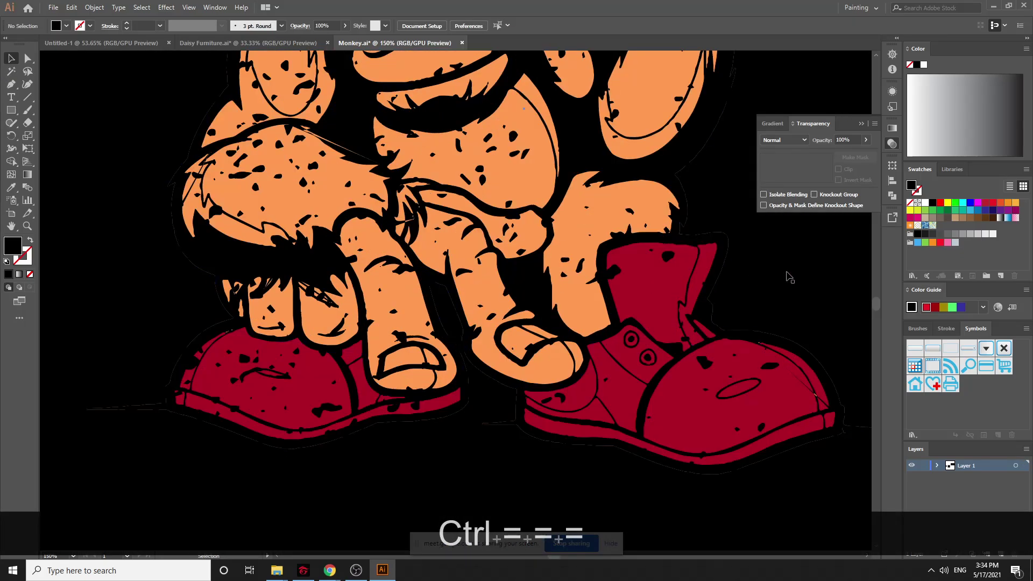
pyautogui.click(817, 269)
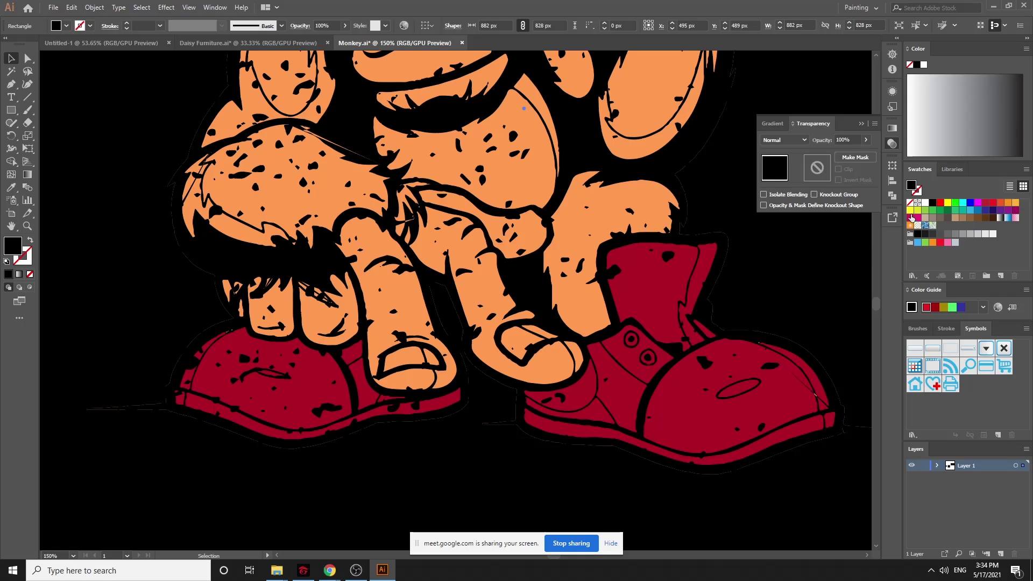
pyautogui.click(940, 203)
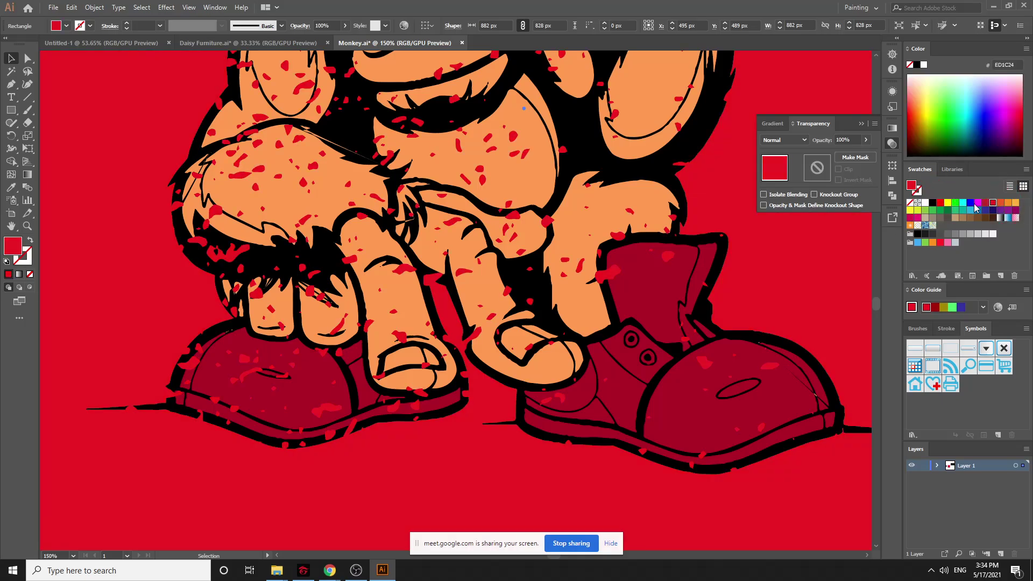
pyautogui.click(1007, 205)
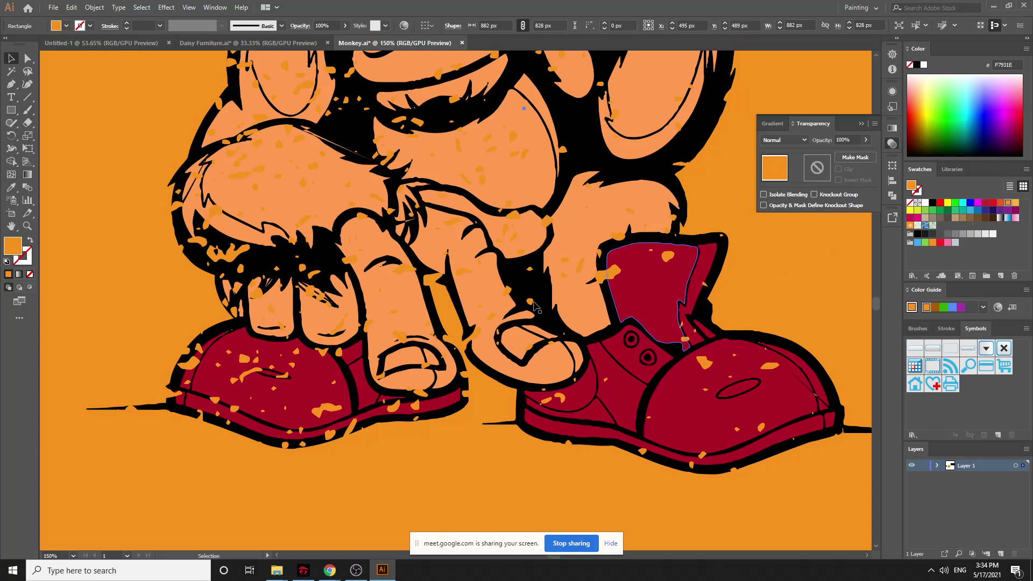
pyautogui.click(918, 218)
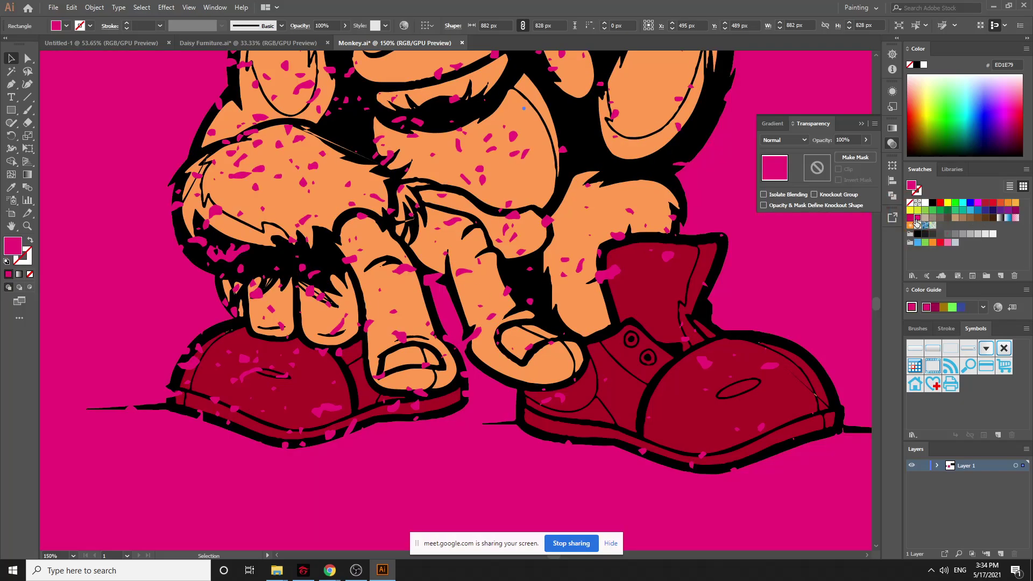
pyautogui.scroll(10, 441, 232)
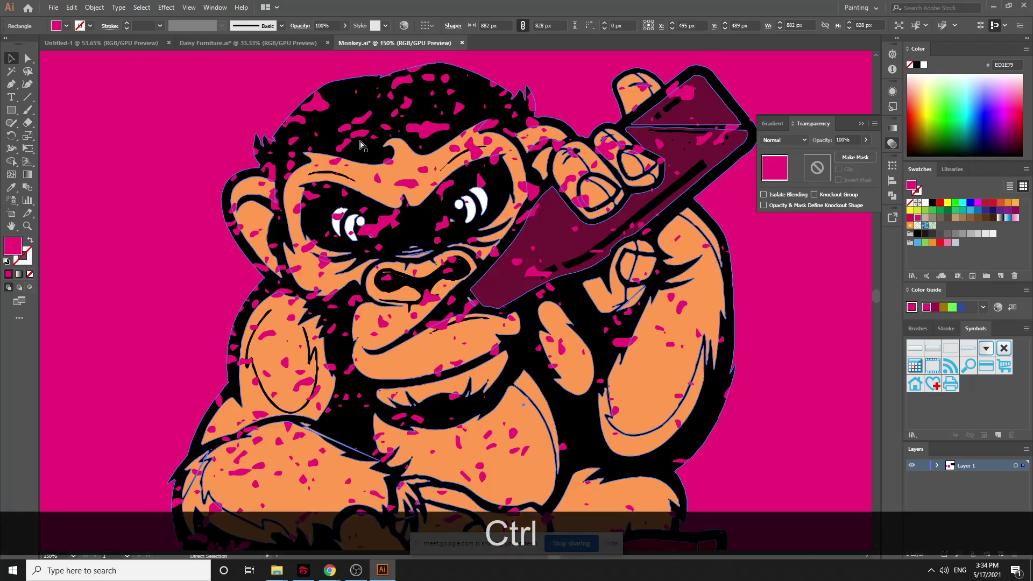
pyautogui.hotkey('ctrl', '-')
pyautogui.hotkey('ctrl', '-')
pyautogui.hotkey('ctrl', '-')
pyautogui.hotkey('ctrl', '-')
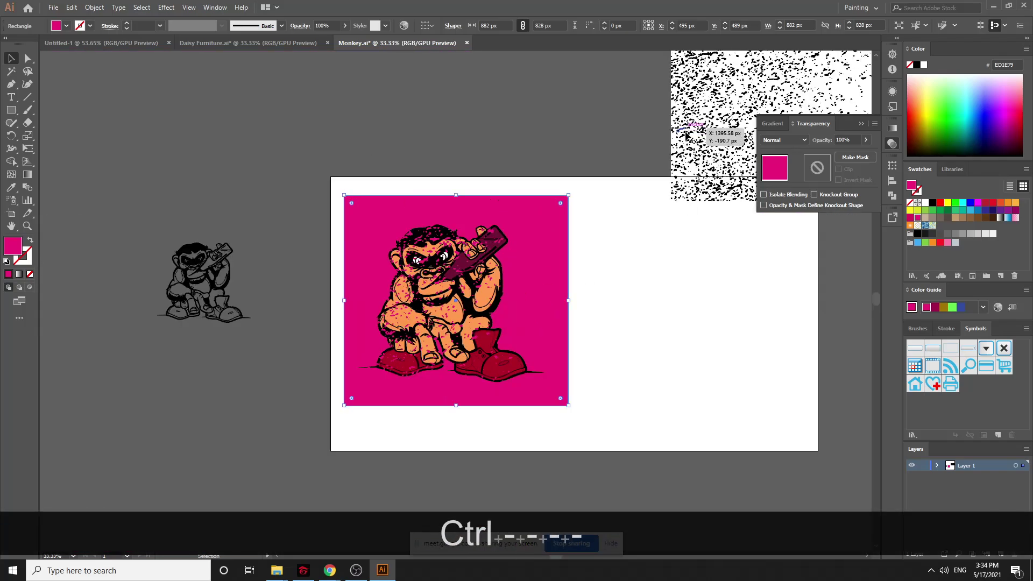
pyautogui.click(286, 172)
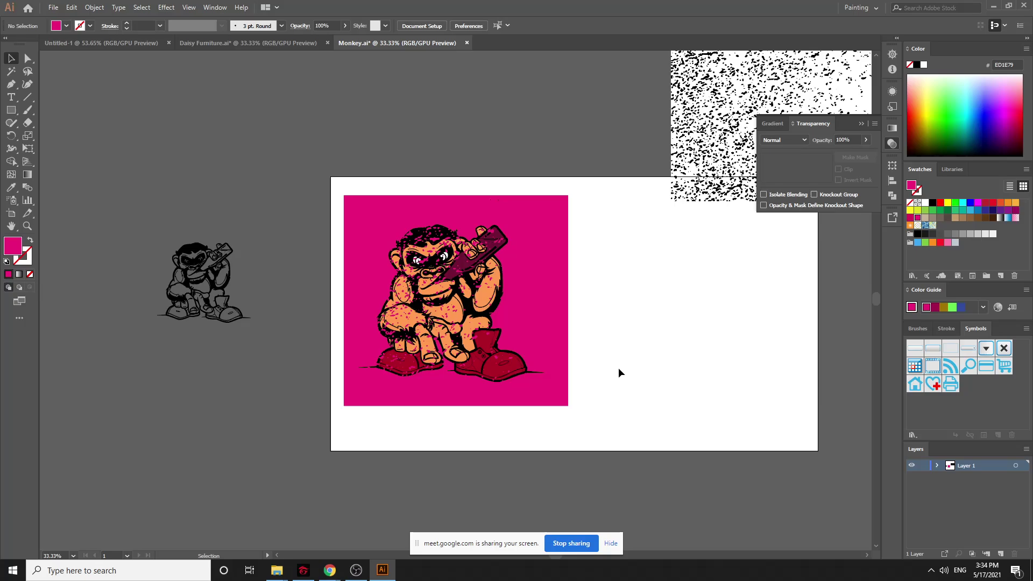
# Undo the rectangle's recolouring, stacking change and creation, as well as the monkey's earlier moves
pyautogui.hotkey('ctrl', 'z')
pyautogui.hotkey('ctrl', 'z')
pyautogui.hotkey('ctrl', 'z')
pyautogui.hotkey('ctrl', 'z')
pyautogui.hotkey('ctrl', 'z')
pyautogui.hotkey('ctrl', 'z')
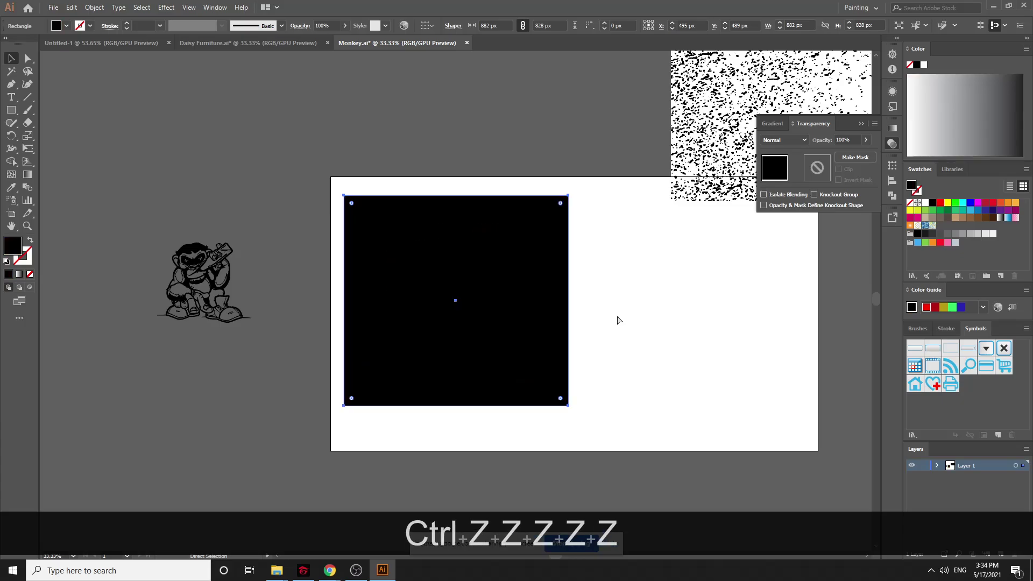
pyautogui.hotkey('ctrl', 'z')
pyautogui.hotkey('ctrl', 'z')
pyautogui.hotkey('ctrl', 'z')
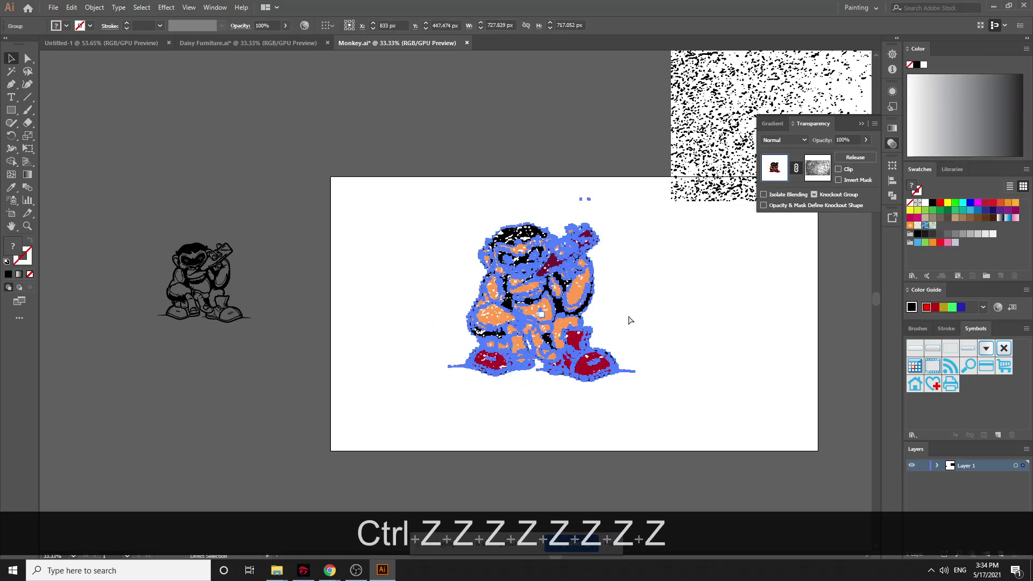
pyautogui.hotkey('ctrl', 'z')
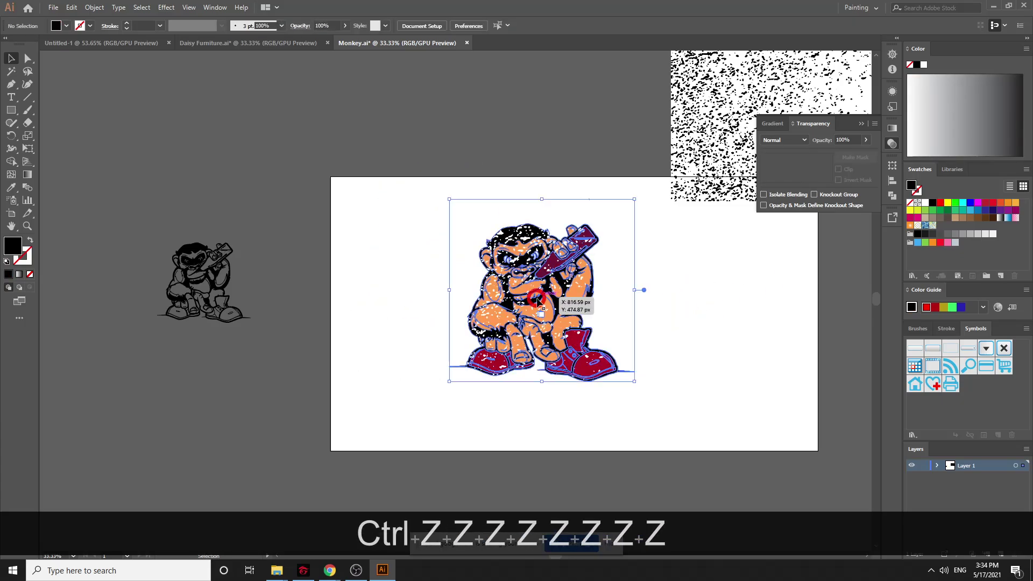
# Delete the grunge texture from inside the monkey's opacity mask and collapse the transparency settings
pyautogui.click(816, 170)
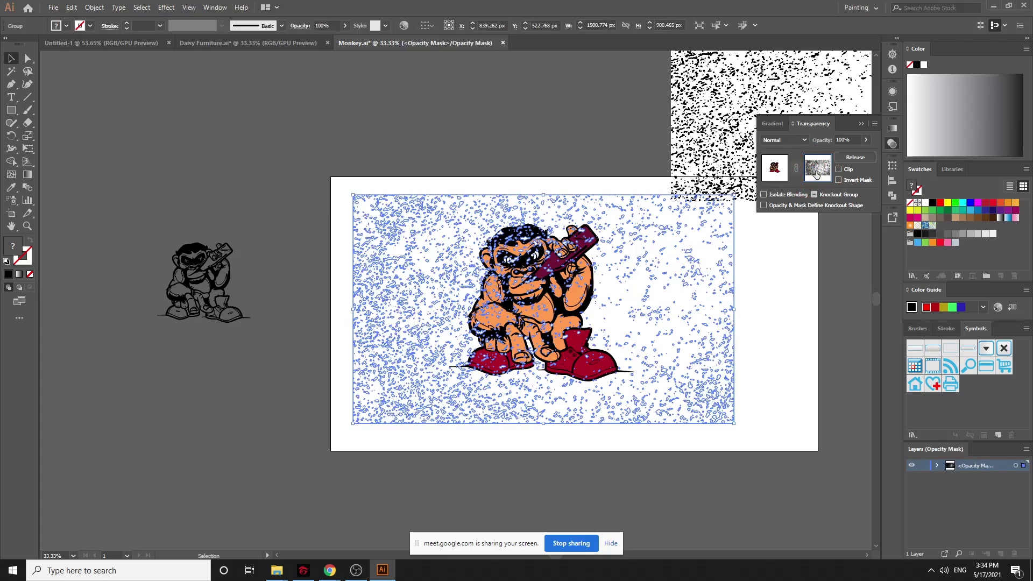
pyautogui.press('Delete')
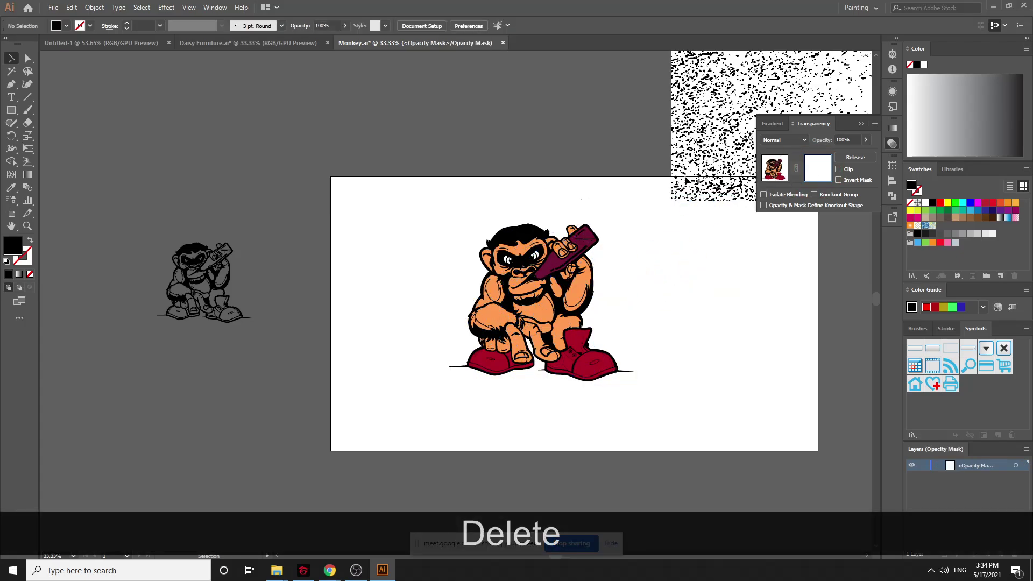
pyautogui.click(679, 95)
pyautogui.click(862, 128)
# Try to unlock all objects to reach the grunge texture lying above the artboard
pyautogui.click(693, 166)
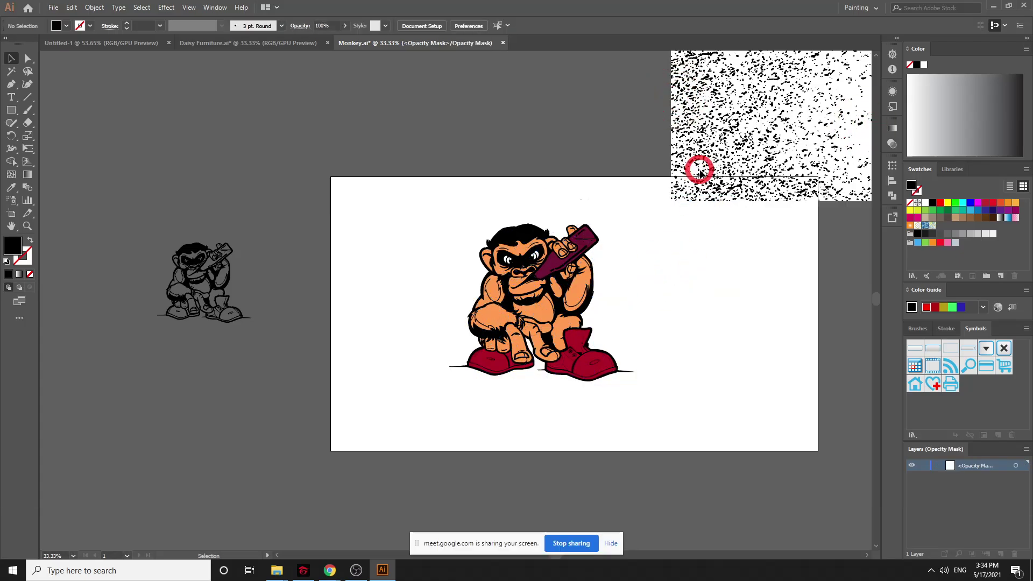
pyautogui.scroll(3, 701, 251)
pyautogui.moveTo(701, 251); pyautogui.dragTo(449, 248)
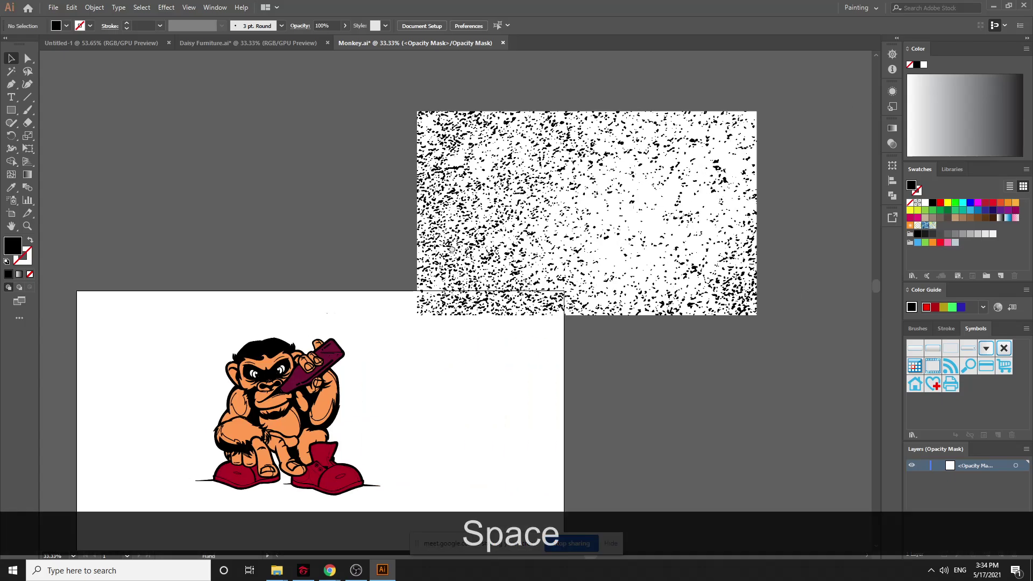
pyautogui.hotkey('ctrl', 'alt', '2')
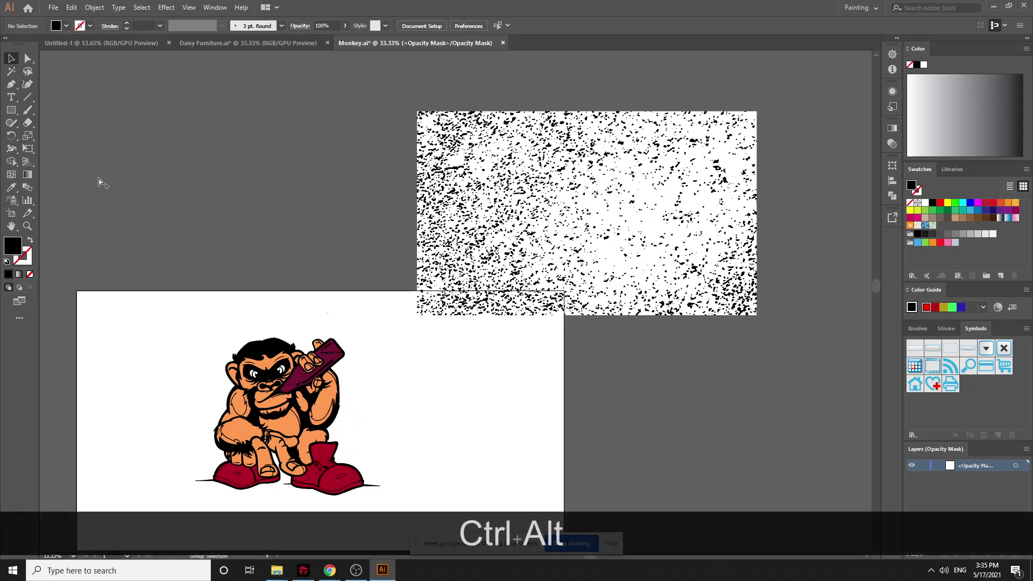
pyautogui.hotkey('ctrl', 'alt', '2')
# Switch to the Daisy Furniture.ai document, keeping it open, and move the whole flower down toward the artboard's centre
pyautogui.click(327, 44)
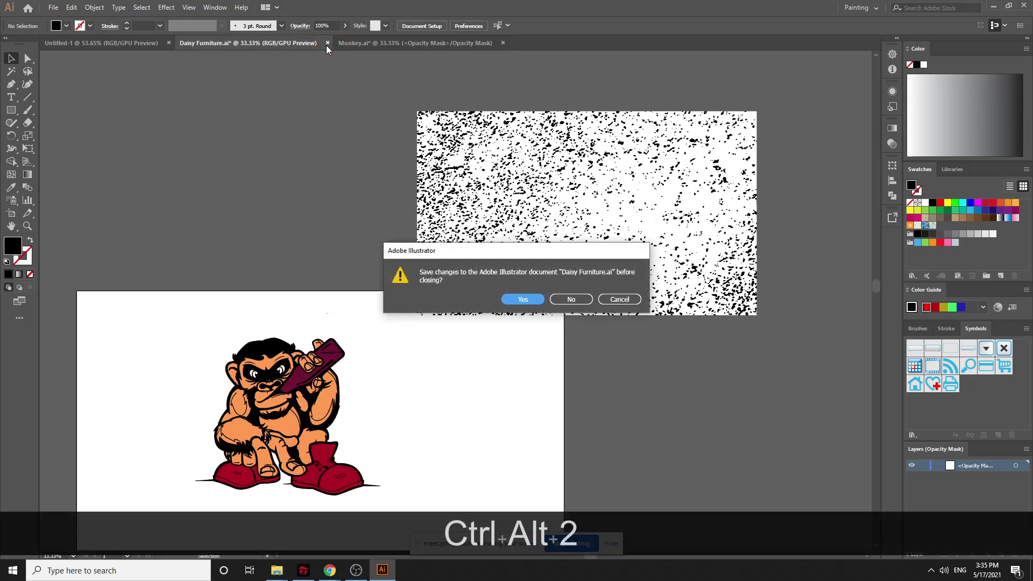
pyautogui.click(619, 299)
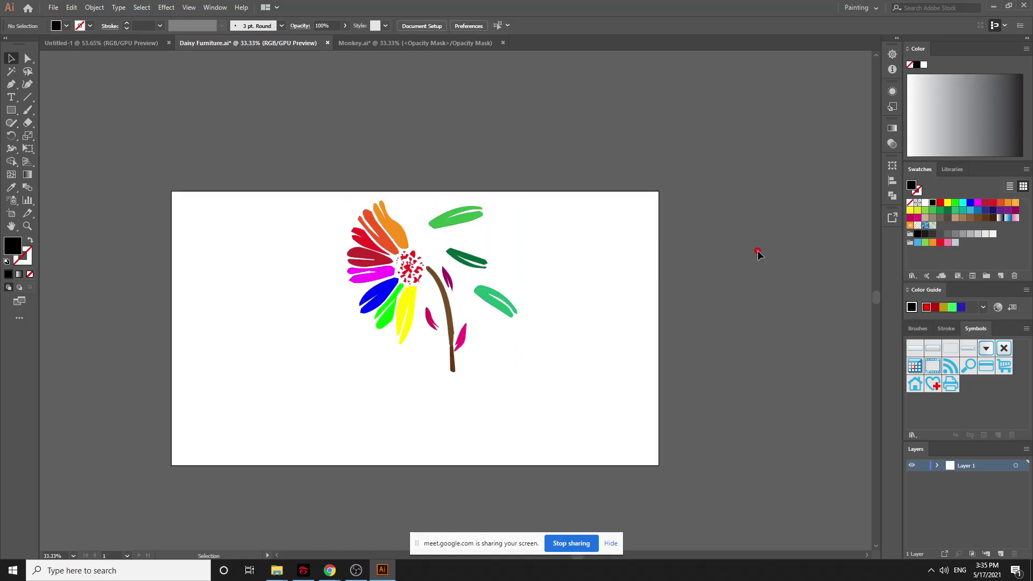
pyautogui.moveTo(325, 209); pyautogui.dragTo(553, 426)
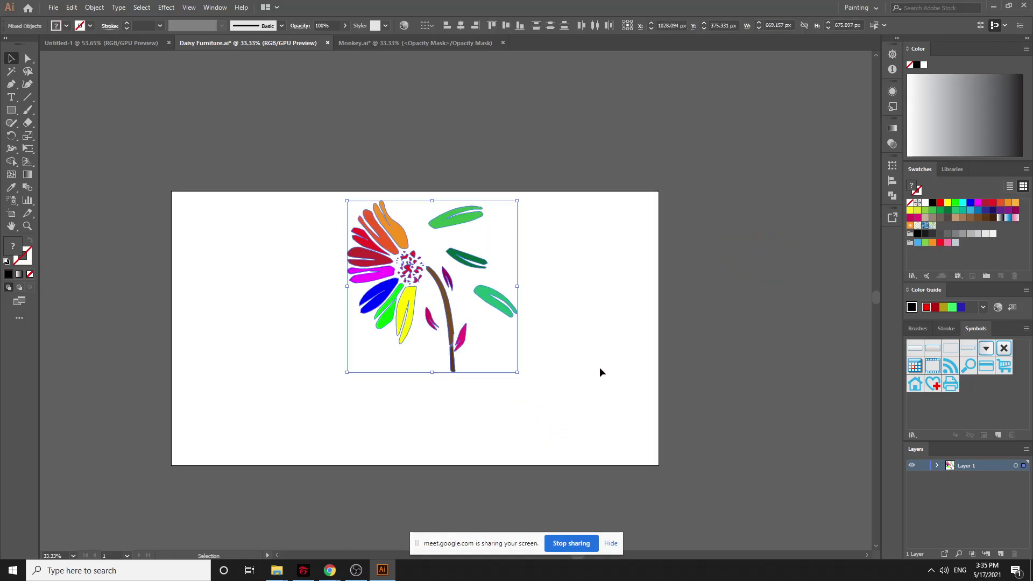
pyautogui.moveTo(435, 302); pyautogui.dragTo(439, 346)
pyautogui.click(655, 285)
# Group all the petals, leaves and the stem of the flower
pyautogui.hotkey('ctrl', '-')
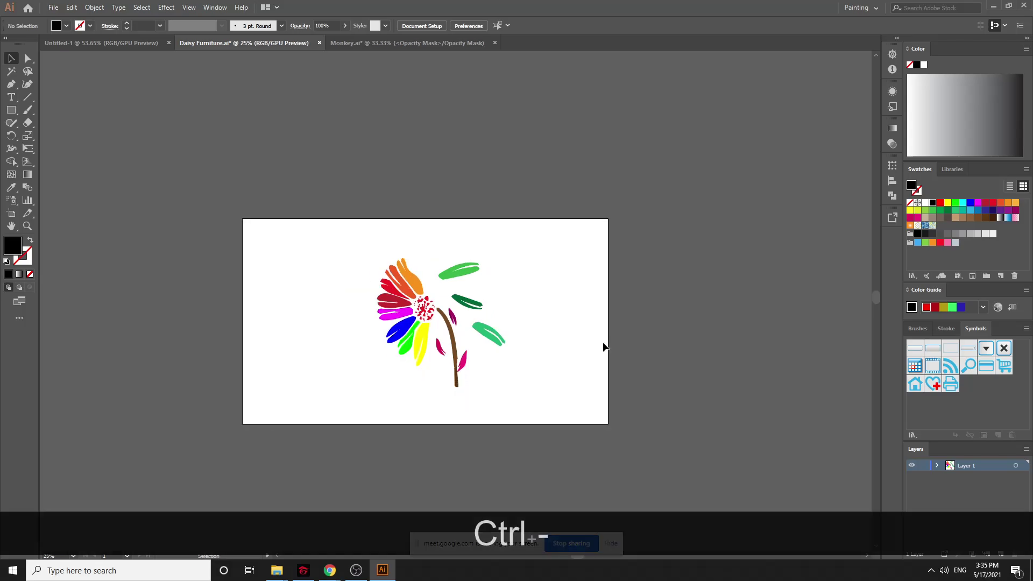
pyautogui.moveTo(316, 229); pyautogui.dragTo(588, 423)
pyautogui.hotkey('ctrl', 'g')
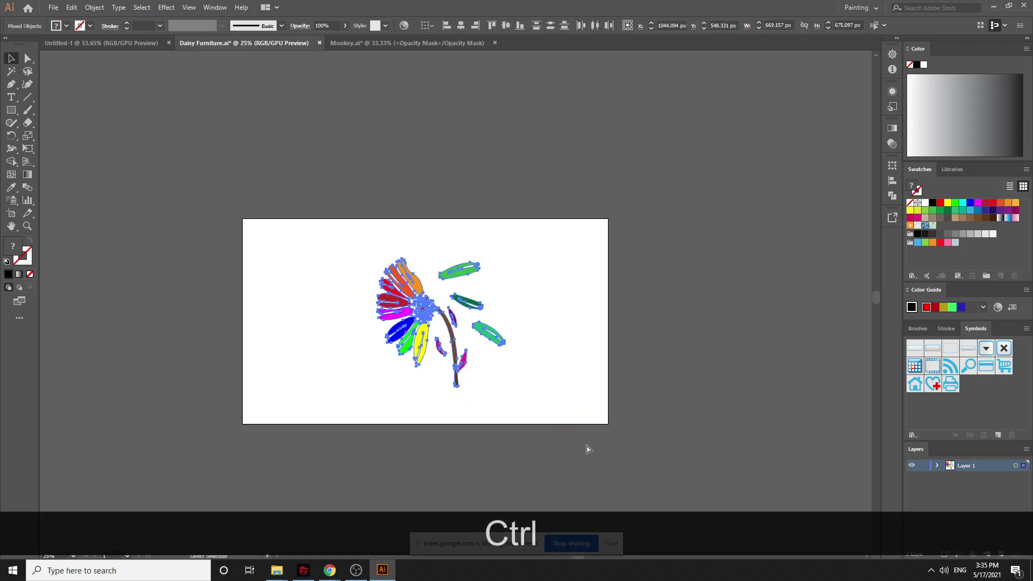
# Switch to Chrome and copy the Freepik black and white illustration grunge texture from the "grunge effect" image results
pyautogui.moveTo(330, 570)
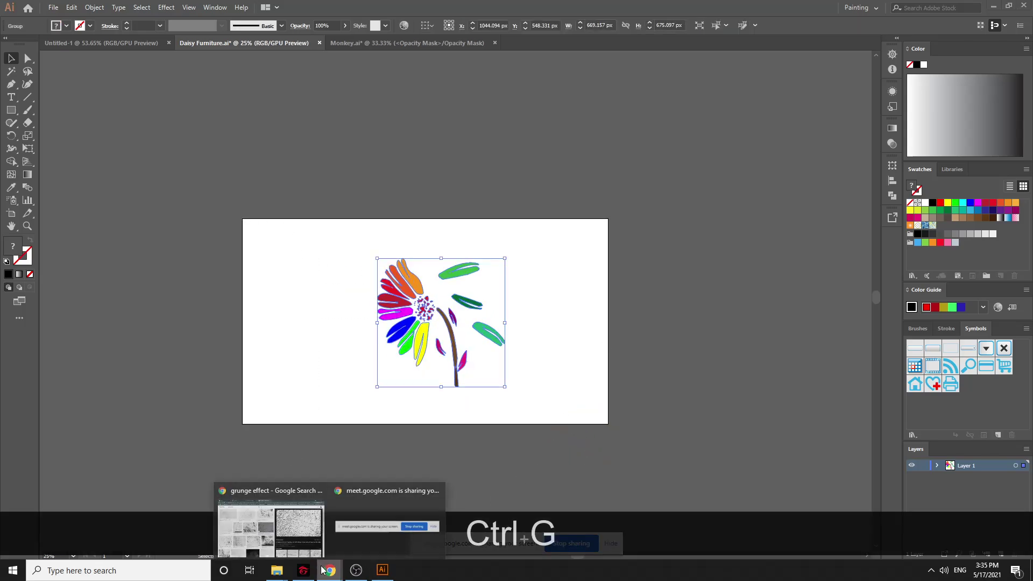
pyautogui.click(279, 518)
pyautogui.click(468, 144)
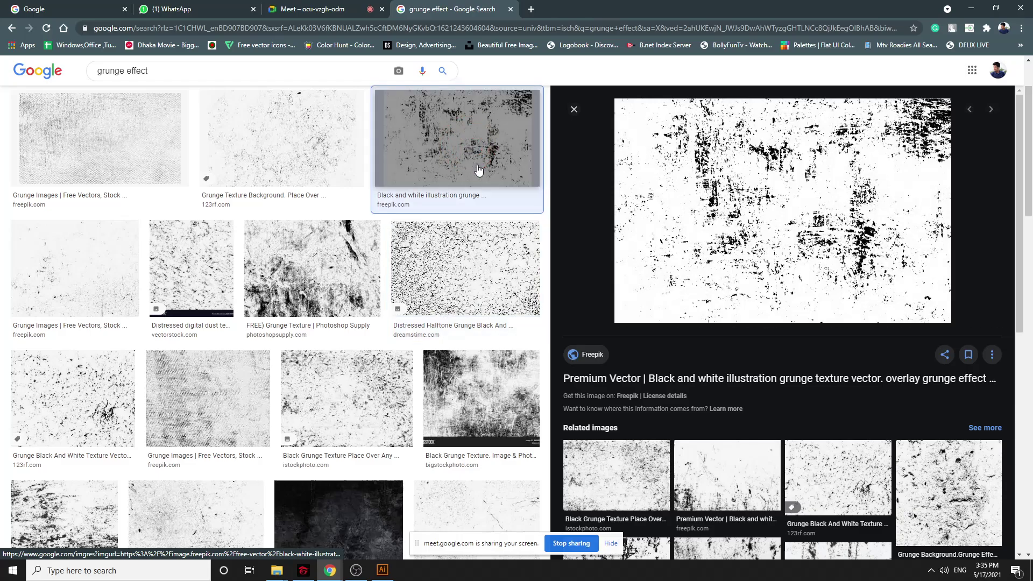
pyautogui.rightClick(803, 188)
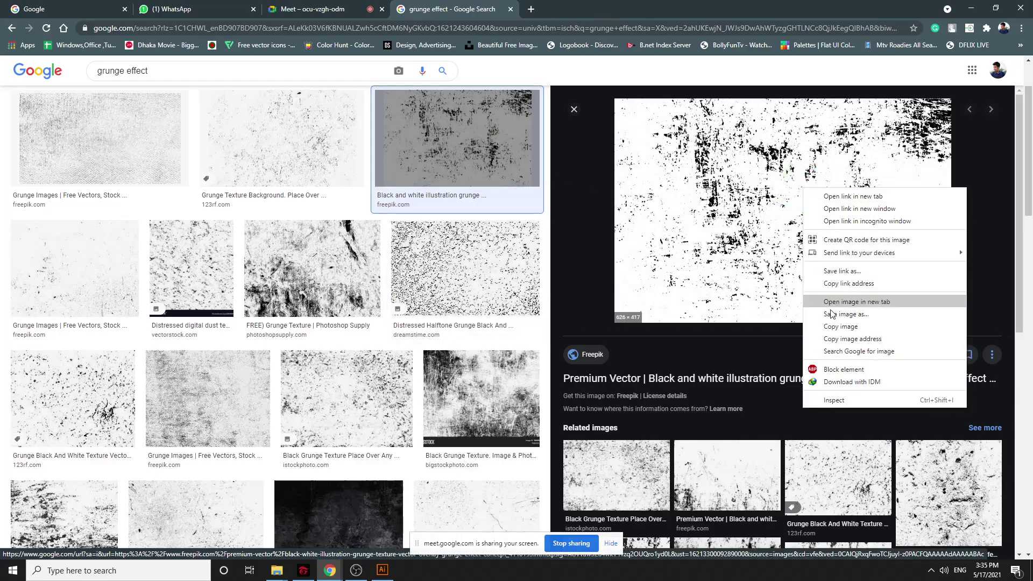
pyautogui.click(834, 327)
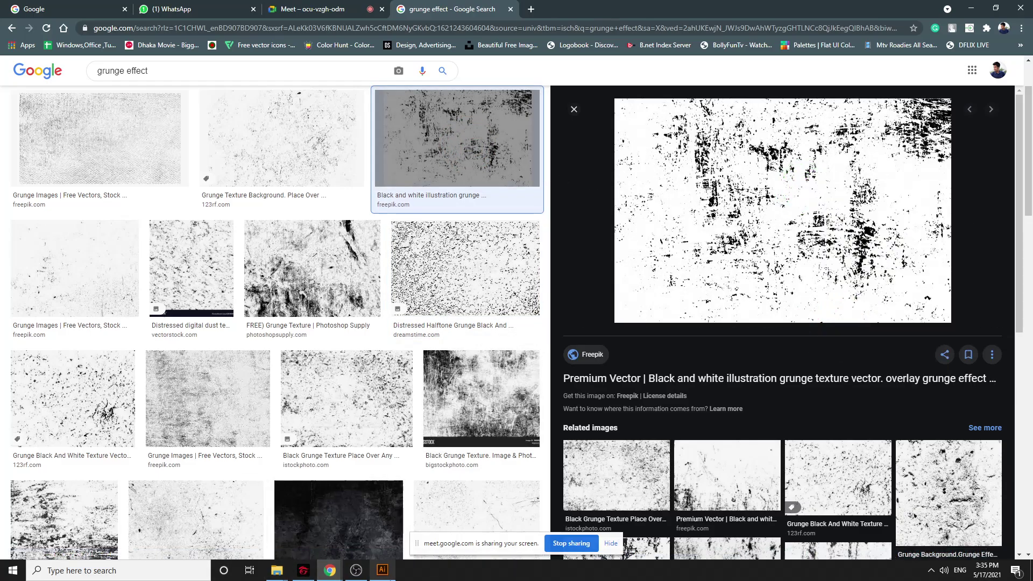
# Switch back to Illustrator, paste the grunge image into Daisy Furniture.ai and place it outside the artboard's upper-right corner
pyautogui.click(389, 569)
pyautogui.click(609, 350)
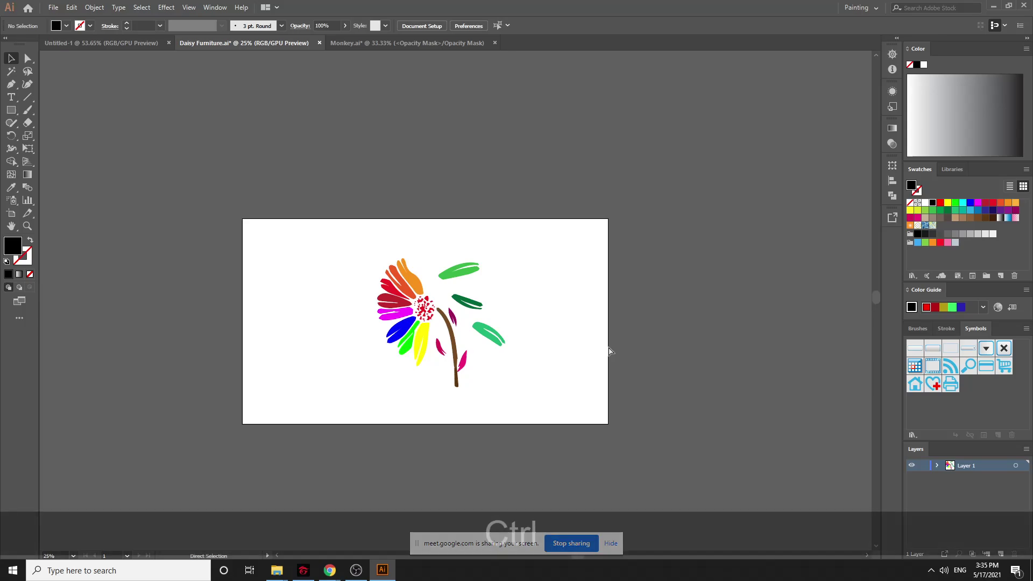
pyautogui.hotkey('ctrl', 'v')
pyautogui.moveTo(455, 312); pyautogui.dragTo(678, 191)
# Scale the grunge image proportionally up to about 1312 × 874 px and nudge it slightly up and to the left
pyautogui.hotkey('shift', 'space')
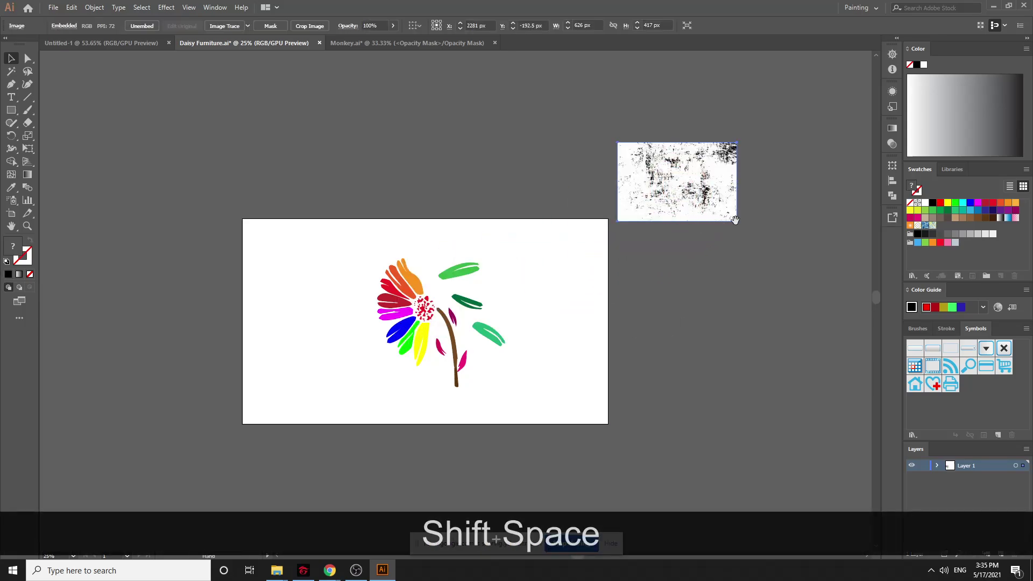
pyautogui.hotkey('alt', 'shift')
pyautogui.moveTo(740, 228); pyautogui.dragTo(801, 264)
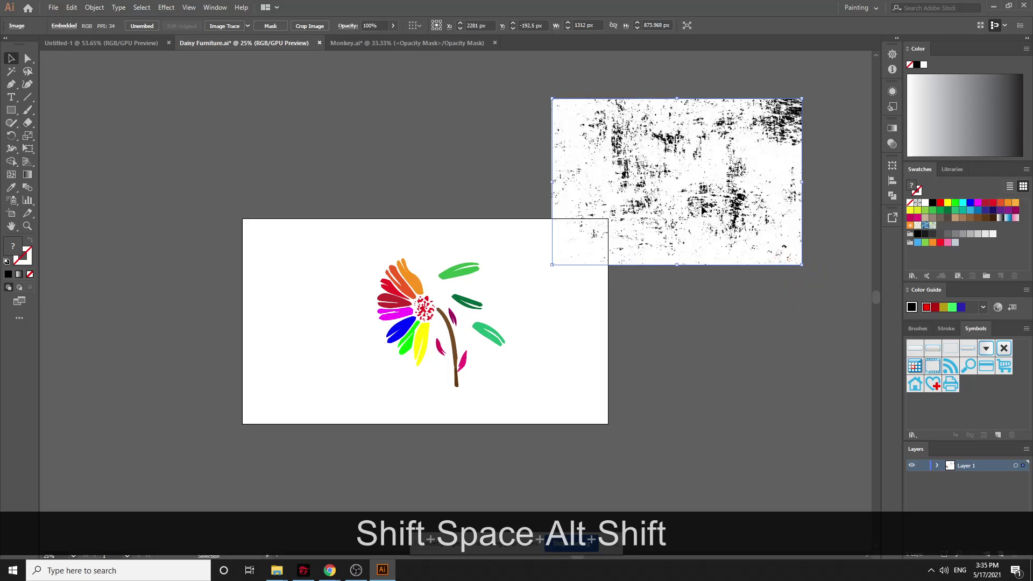
pyautogui.moveTo(702, 209); pyautogui.dragTo(693, 199)
# Open the Image Trace settings for the enlarged grunge image
pyautogui.click(214, 7)
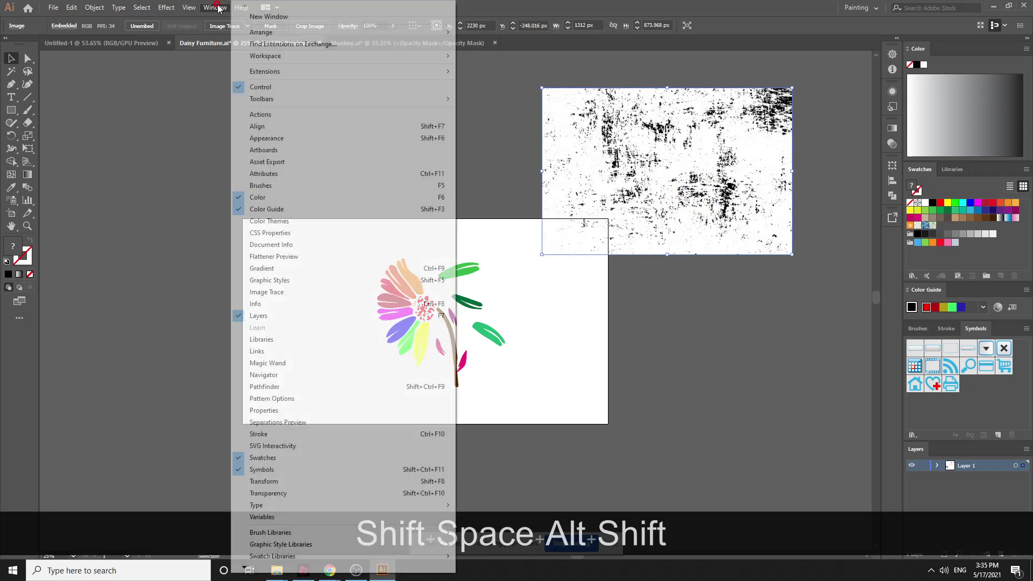
pyautogui.click(267, 291)
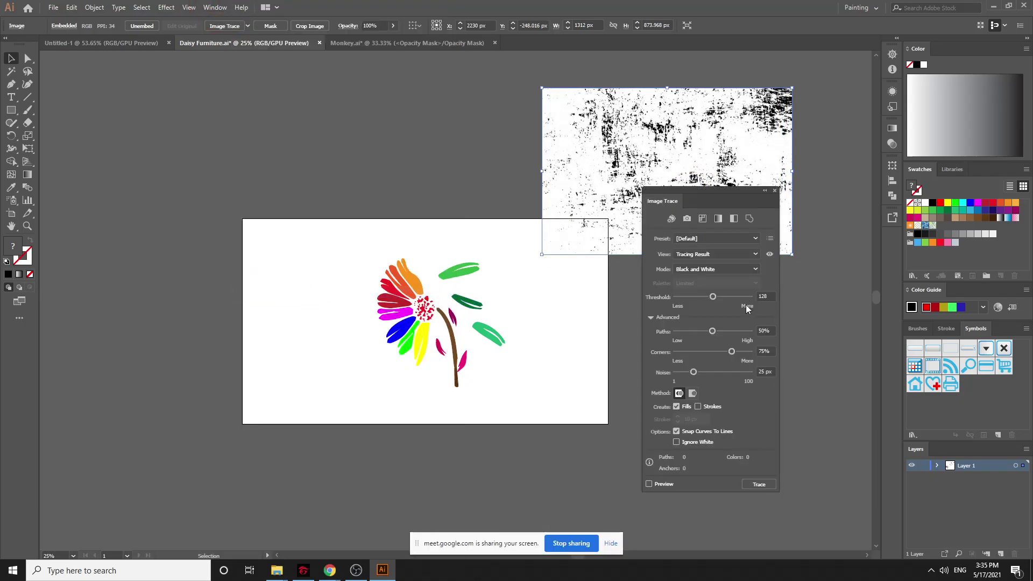
# Trace the grunge texture image in black and white with Paths 100%, Corners 0%, Noise 1 px and Ignore White enabled
pyautogui.moveTo(694, 372); pyautogui.dragTo(665, 379)
pyautogui.moveTo(732, 352); pyautogui.dragTo(616, 348)
pyautogui.moveTo(712, 331); pyautogui.dragTo(769, 333)
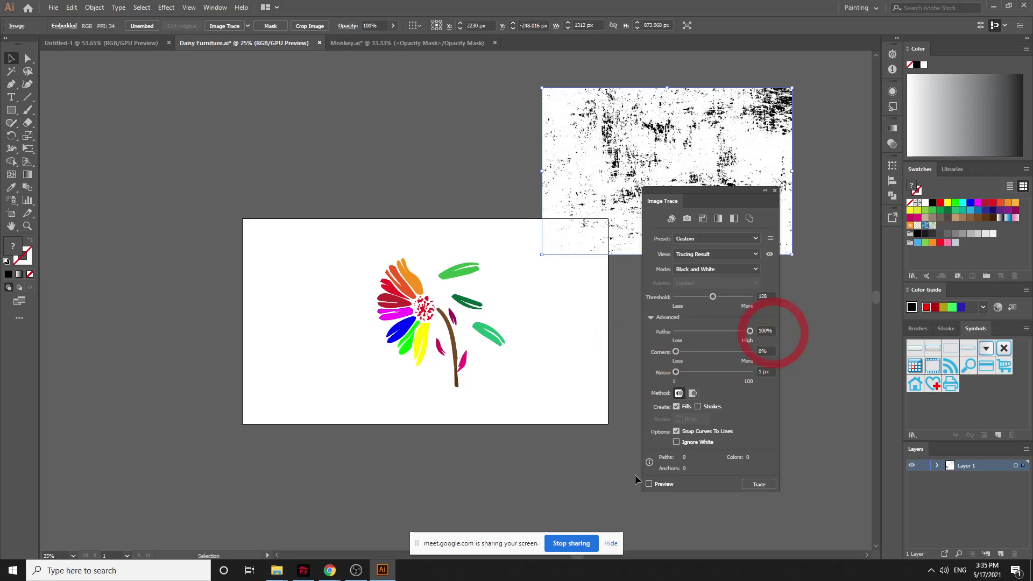
pyautogui.click(696, 442)
pyautogui.click(657, 485)
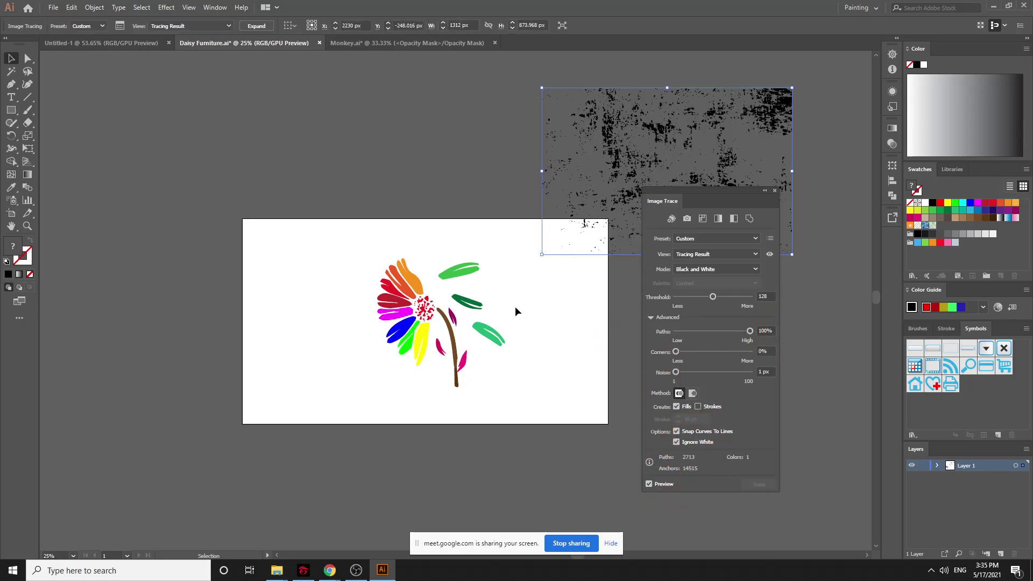
# Turn off Ignore White for the grunge texture tracing and expand it into vector paths
pyautogui.click(692, 443)
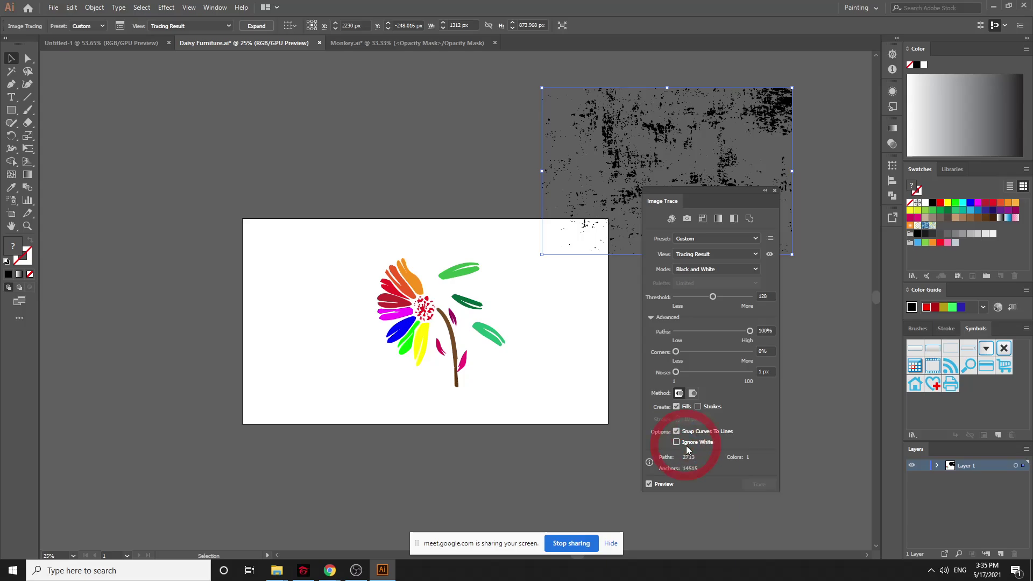
pyautogui.click(775, 192)
pyautogui.click(251, 26)
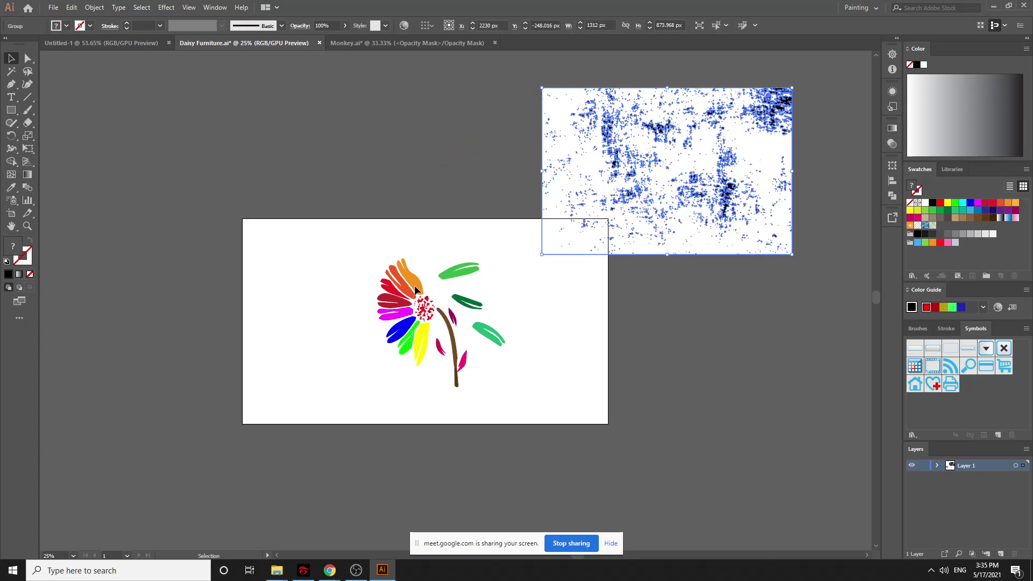
# Group all the flower artwork and give the group an opacity mask with Clip turned off
pyautogui.moveTo(316, 244); pyautogui.dragTo(528, 431)
pyautogui.hotkey('ctrl', 'g')
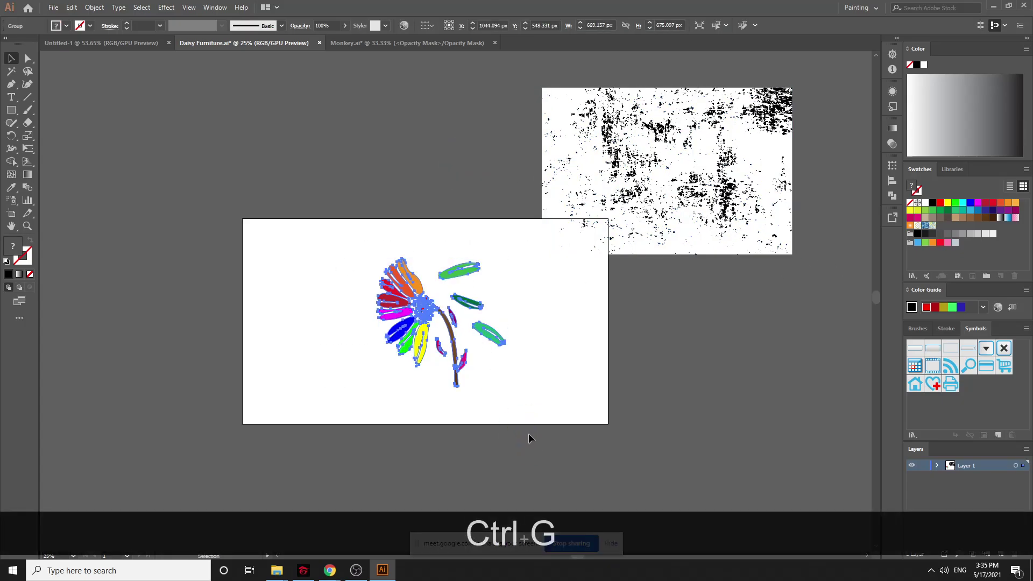
pyautogui.click(892, 144)
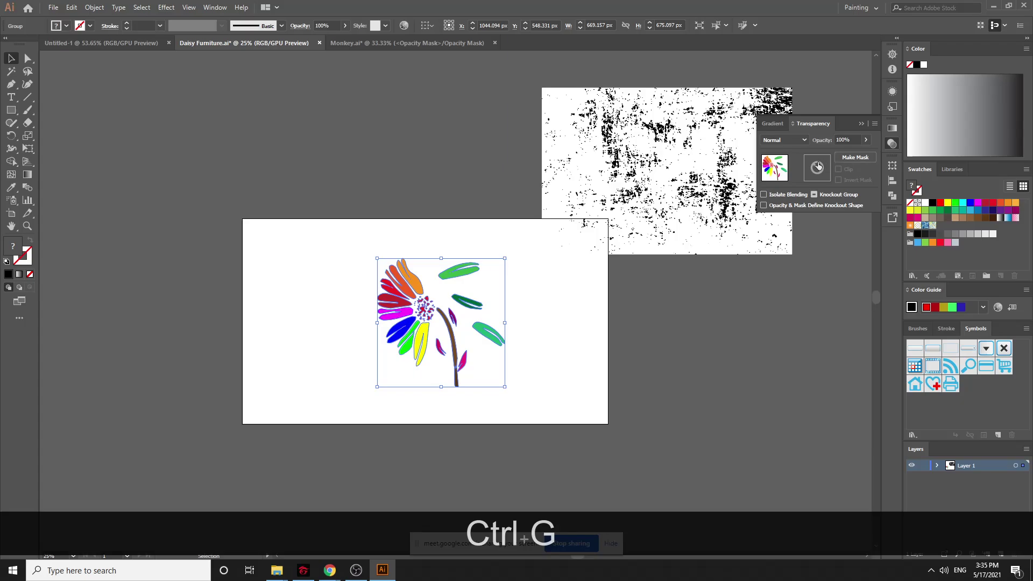
pyautogui.click(847, 159)
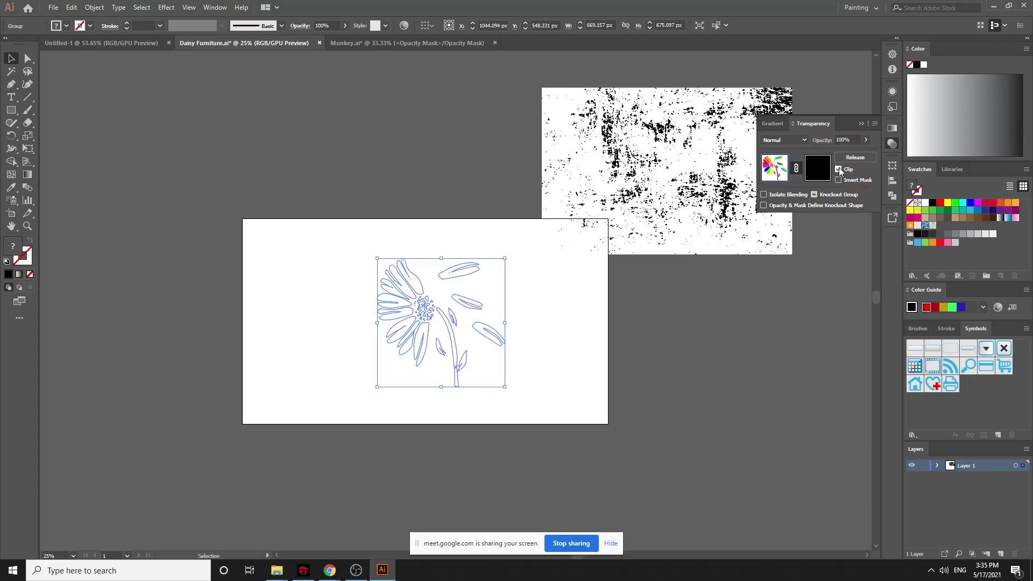
pyautogui.click(839, 169)
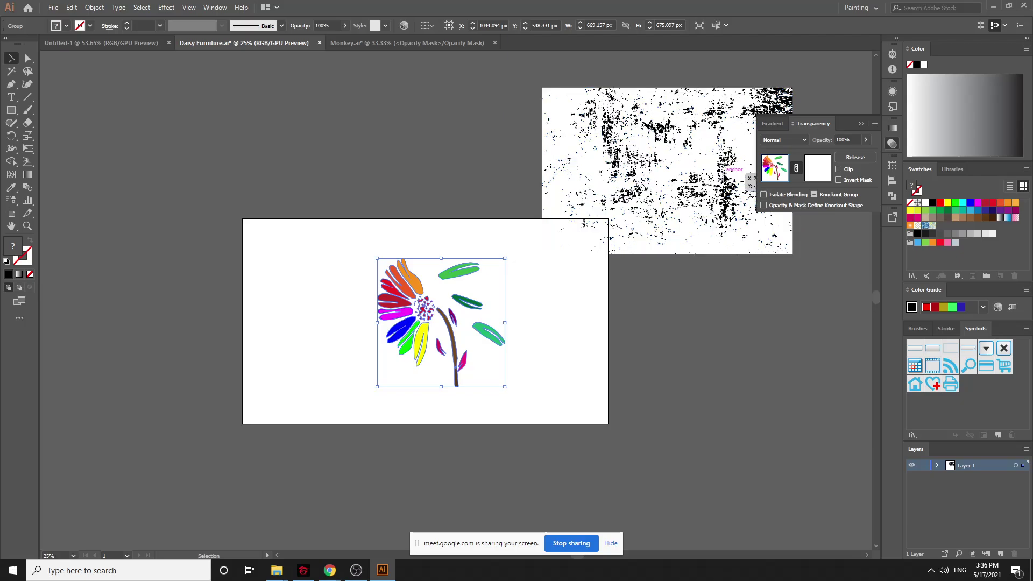
# Copy the expanded grunge texture into the flower's opacity mask, position it over the flower and leave mask editing
pyautogui.click(697, 167)
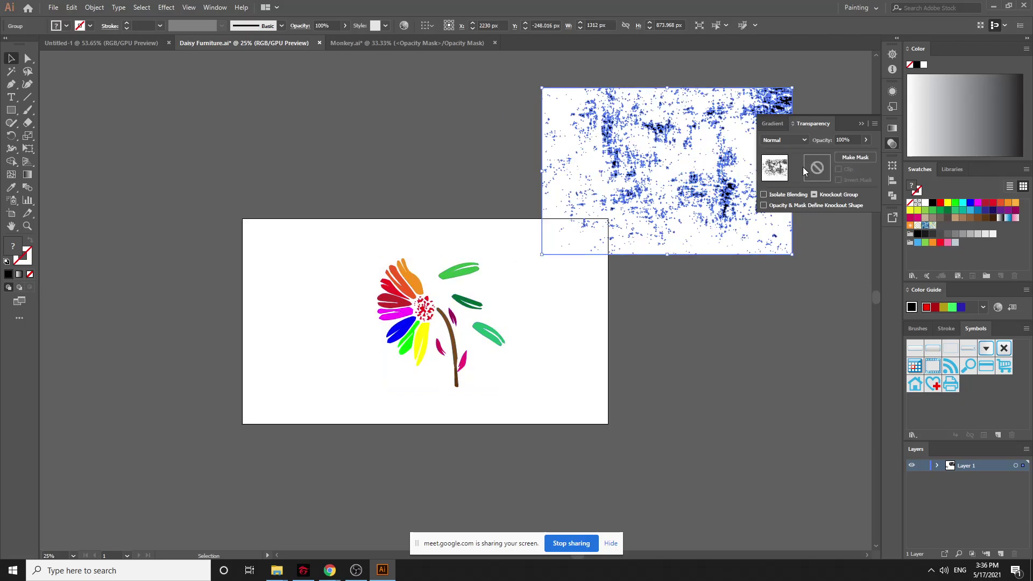
pyautogui.hotkey('ctrl', 'c')
pyautogui.click(434, 315)
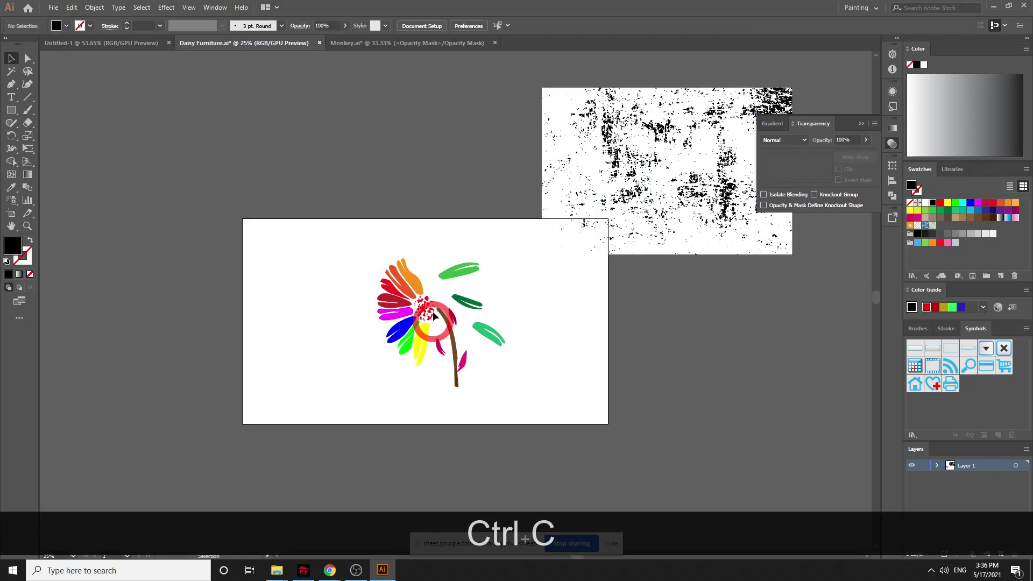
pyautogui.click(820, 172)
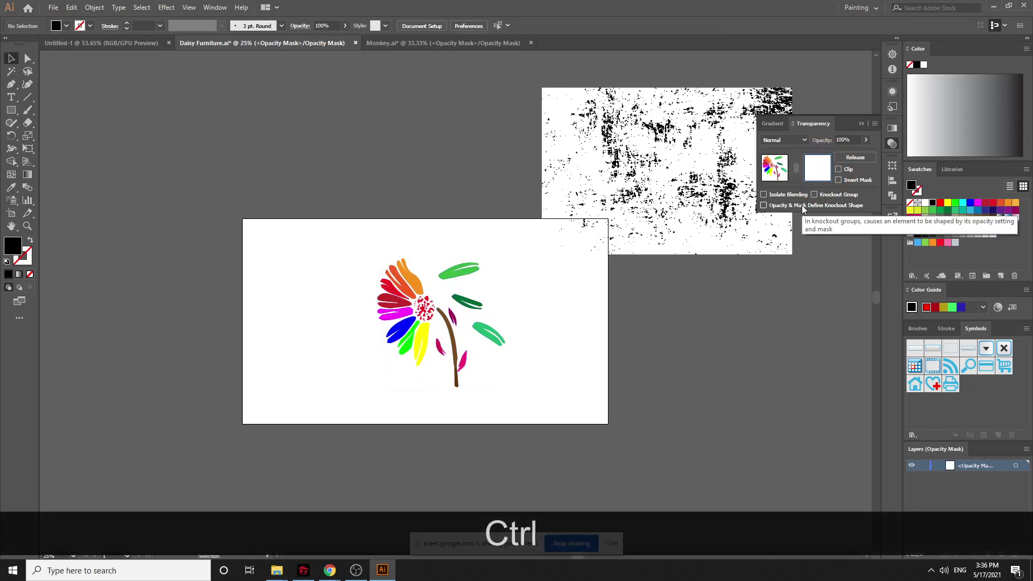
pyautogui.hotkey('ctrl', 'v')
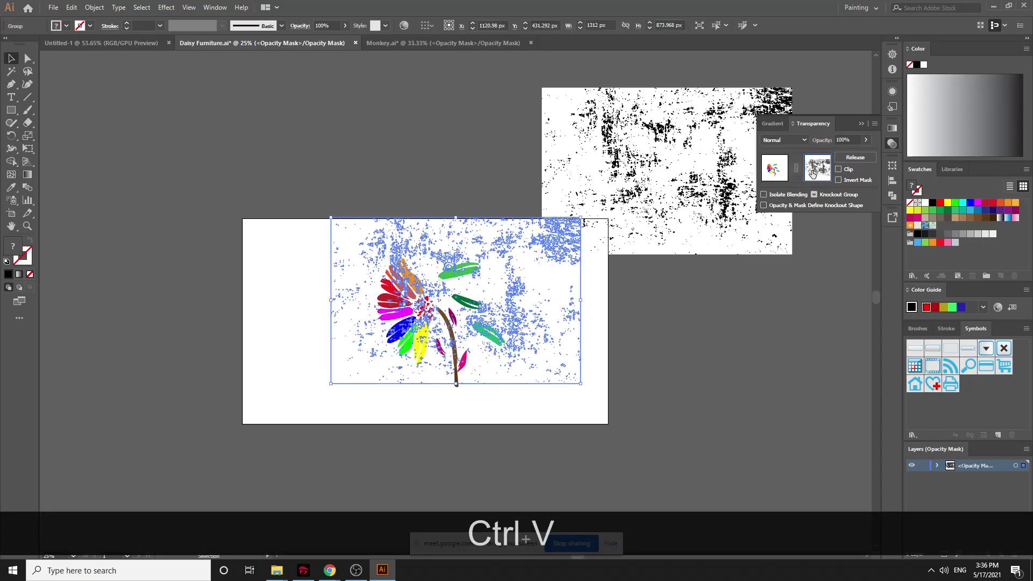
pyautogui.moveTo(546, 251); pyautogui.dragTo(530, 272)
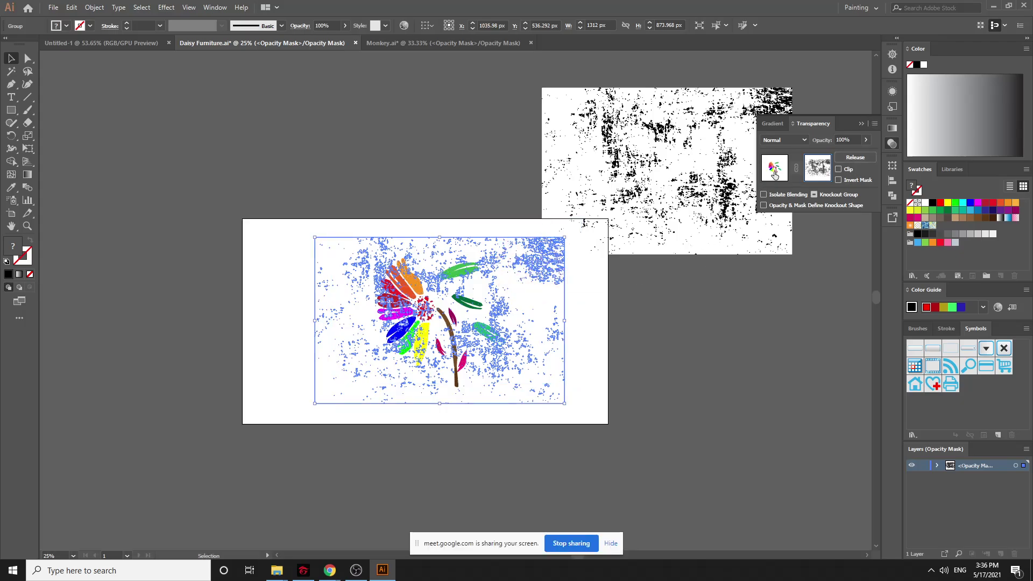
pyautogui.click(775, 175)
pyautogui.click(557, 331)
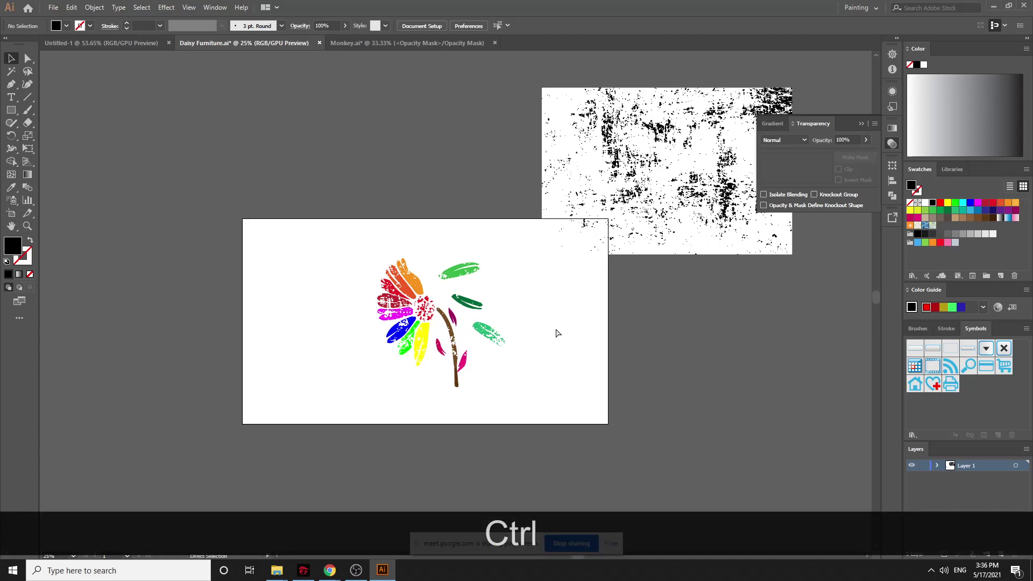
# Try inverting the opacity mask on the flower group
pyautogui.hotkey('ctrl', '=')
pyautogui.hotkey('ctrl', '=')
pyautogui.hotkey('ctrl', '=')
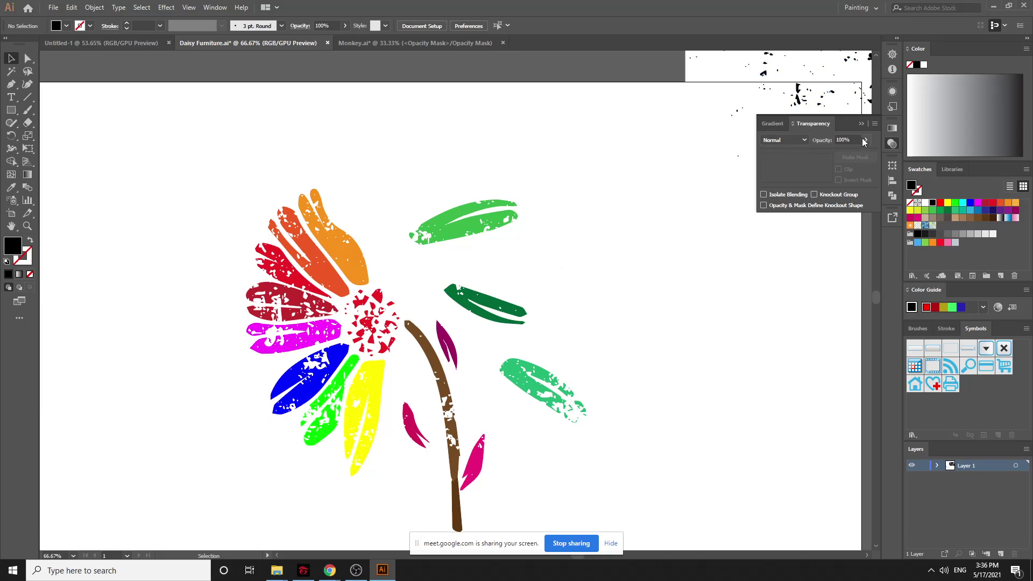
pyautogui.click(773, 123)
pyautogui.click(813, 123)
pyautogui.hotkey('ctrl', 'a')
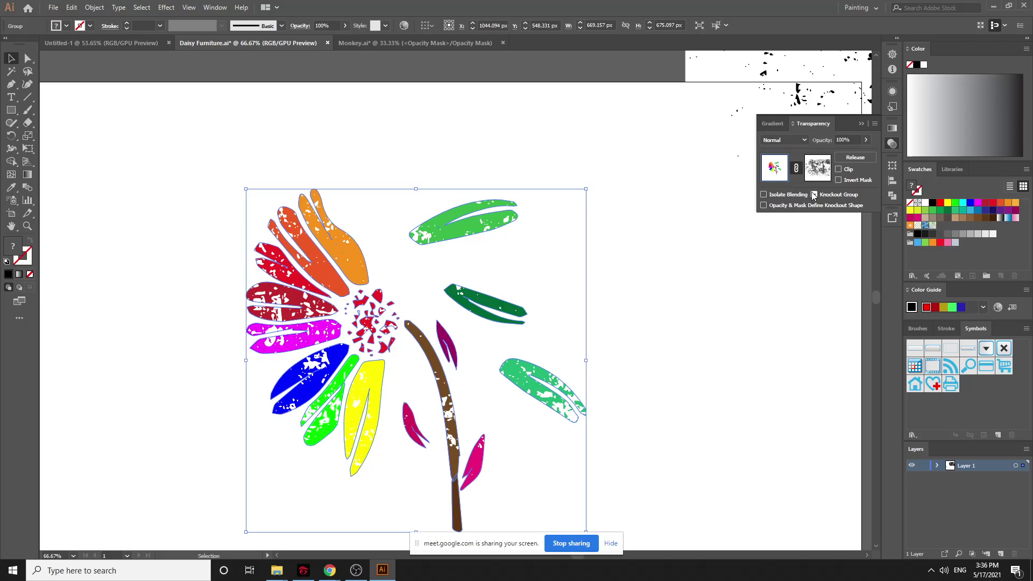
pyautogui.click(838, 170)
pyautogui.click(839, 180)
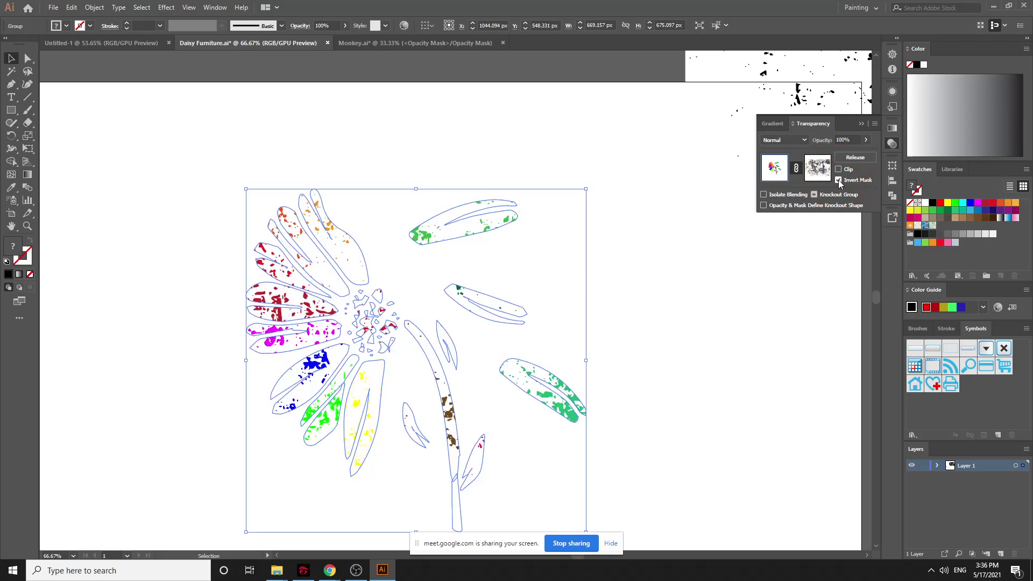
pyautogui.click(838, 180)
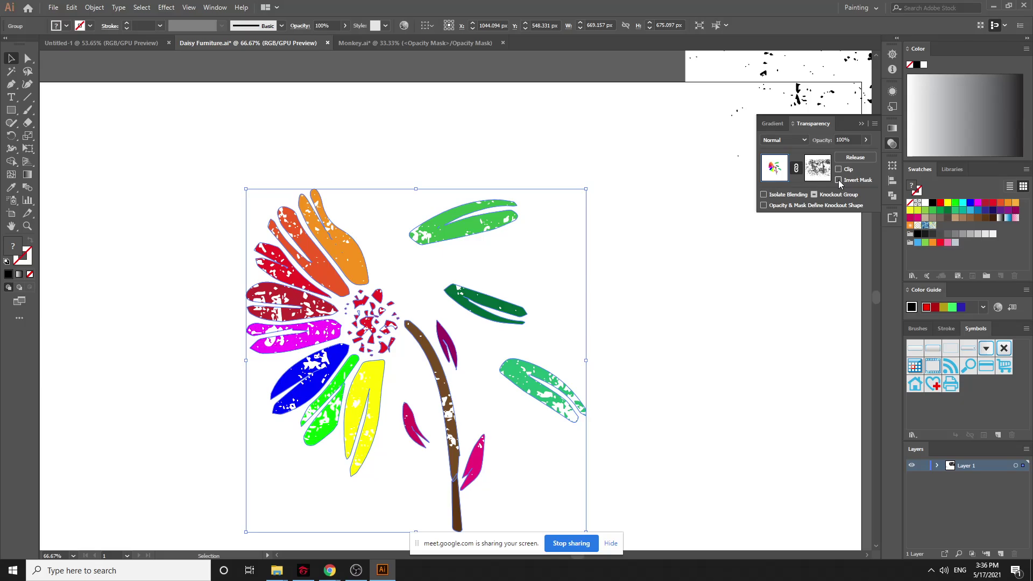
# Delete the grunge-masked flower group from the artboard
pyautogui.hotkey('ctrl', '-')
pyautogui.hotkey('ctrl', '-')
pyautogui.hotkey('ctrl', '-')
pyautogui.hotkey('ctrl', '=')
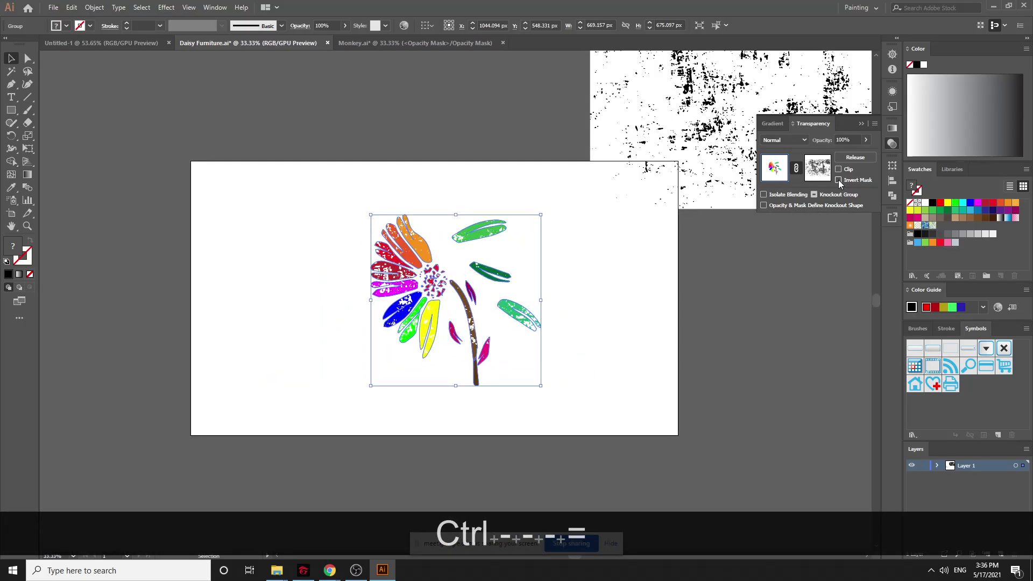
pyautogui.hotkey('ctrl', '=')
pyautogui.hotkey('ctrl', '=')
pyautogui.hotkey('ctrl', '=')
pyautogui.hotkey('ctrl', '-')
pyautogui.hotkey('ctrl', '-')
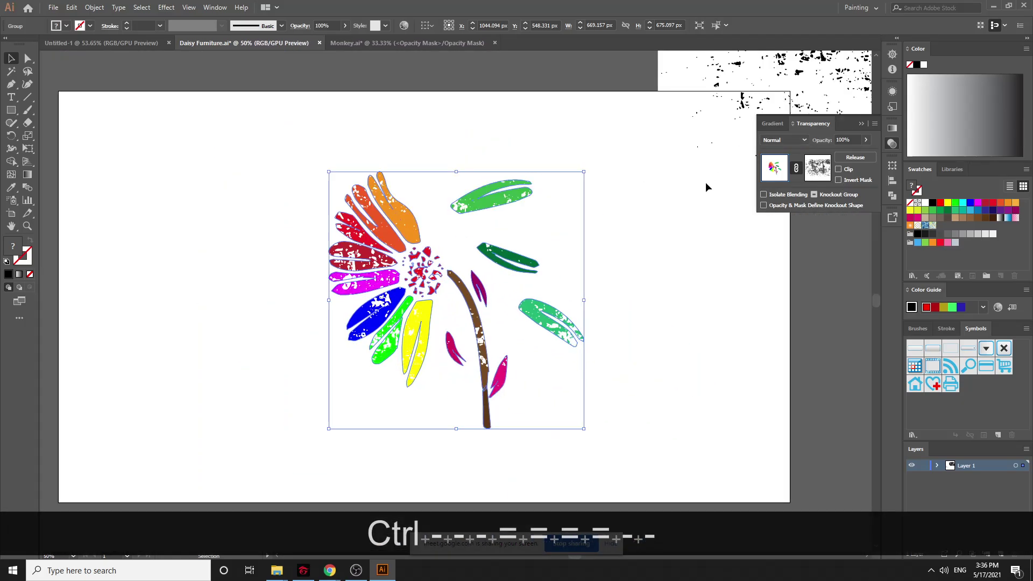
pyautogui.press('Delete')
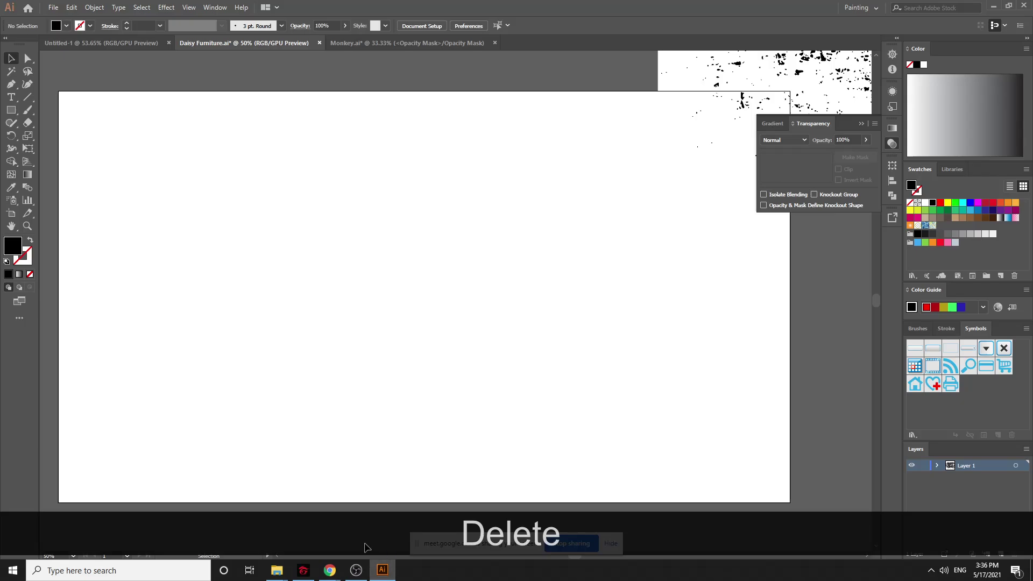
# Switch to Chrome and look through the grunge effect image results
pyautogui.click(269, 514)
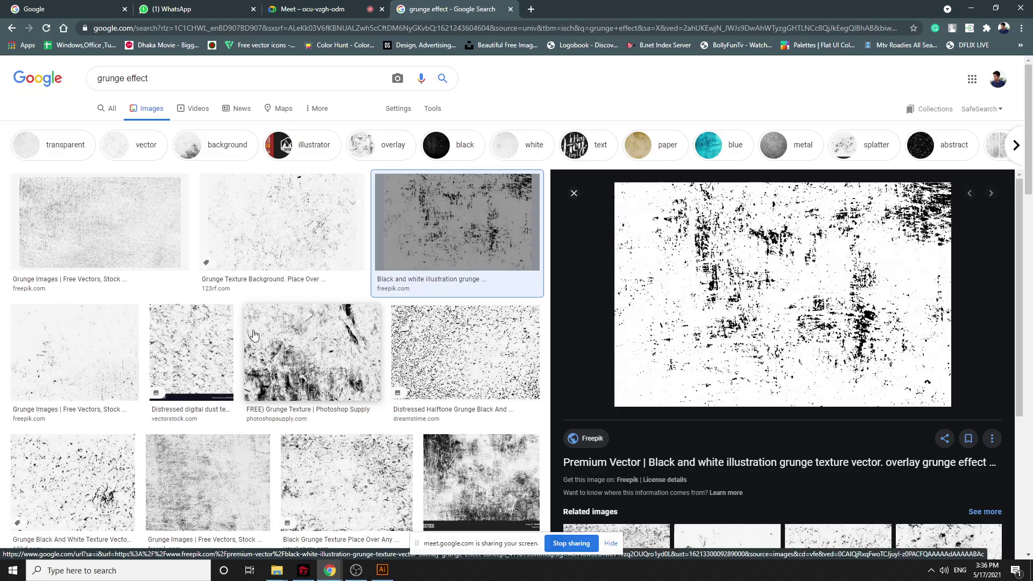
pyautogui.scroll(-2, 254, 335)
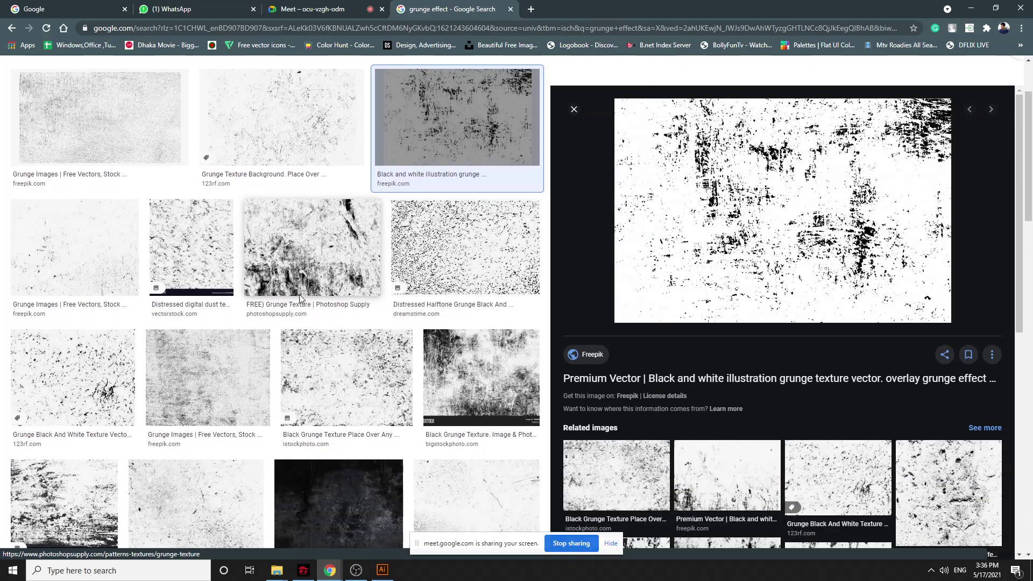
pyautogui.scroll(2, 254, 335)
# Stop sharing the screen in the Google Meet call and look through the participant list
pyautogui.click(312, 8)
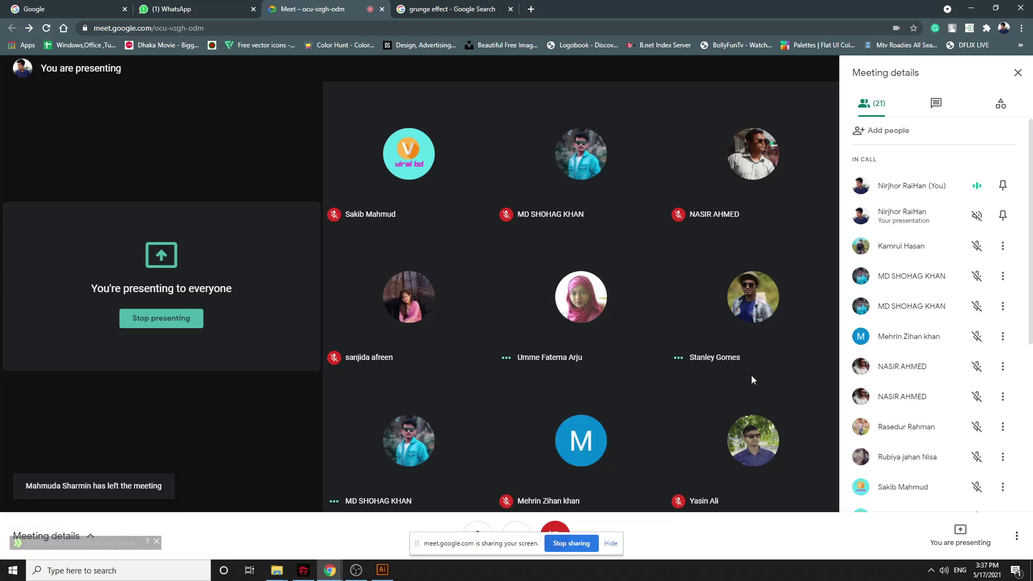
pyautogui.click(560, 548)
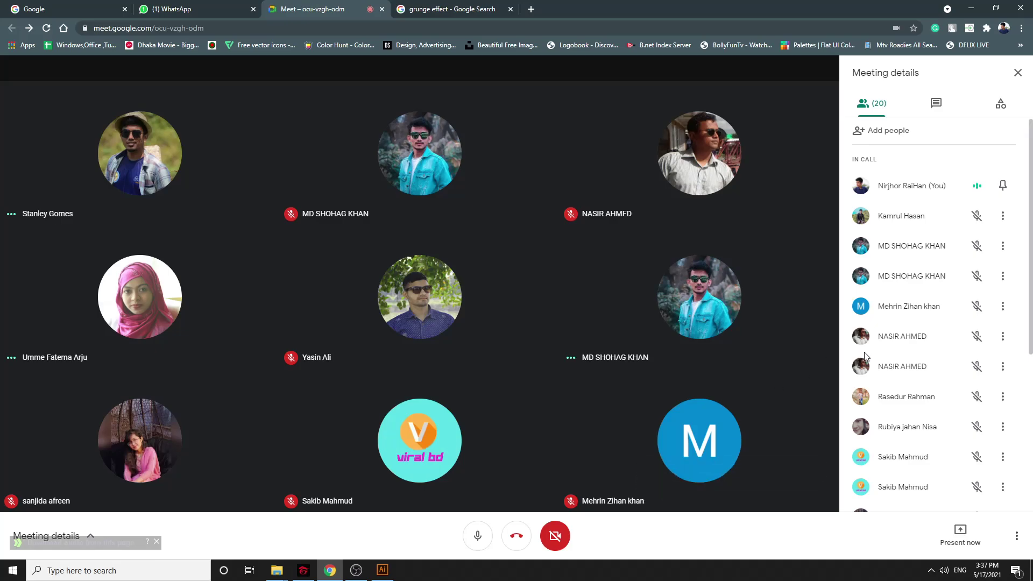
pyautogui.scroll(-5, 915, 296)
pyautogui.scroll(2, 914, 296)
pyautogui.scroll(3, 915, 342)
pyautogui.scroll(-5, 899, 344)
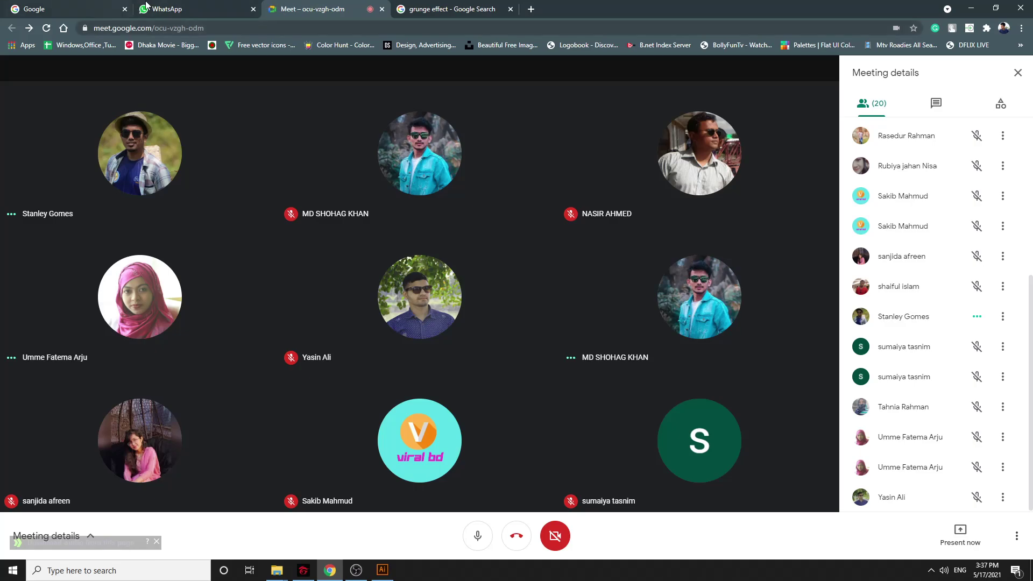
# Return to the Google Images results and search for "grunge t shirt"
pyautogui.click(447, 8)
pyautogui.moveTo(226, 92); pyautogui.dragTo(21, 83)
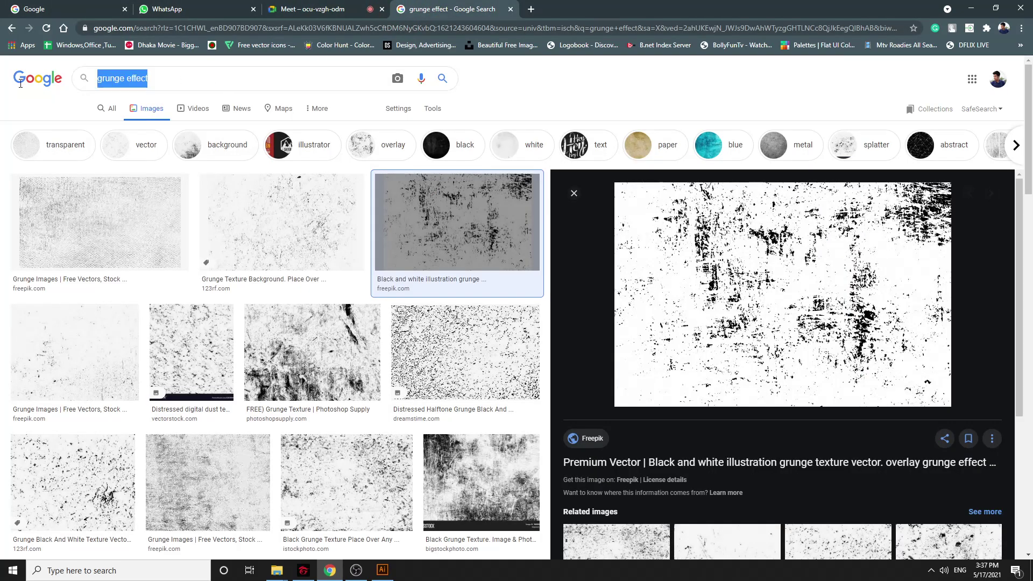
pyautogui.write('grung')
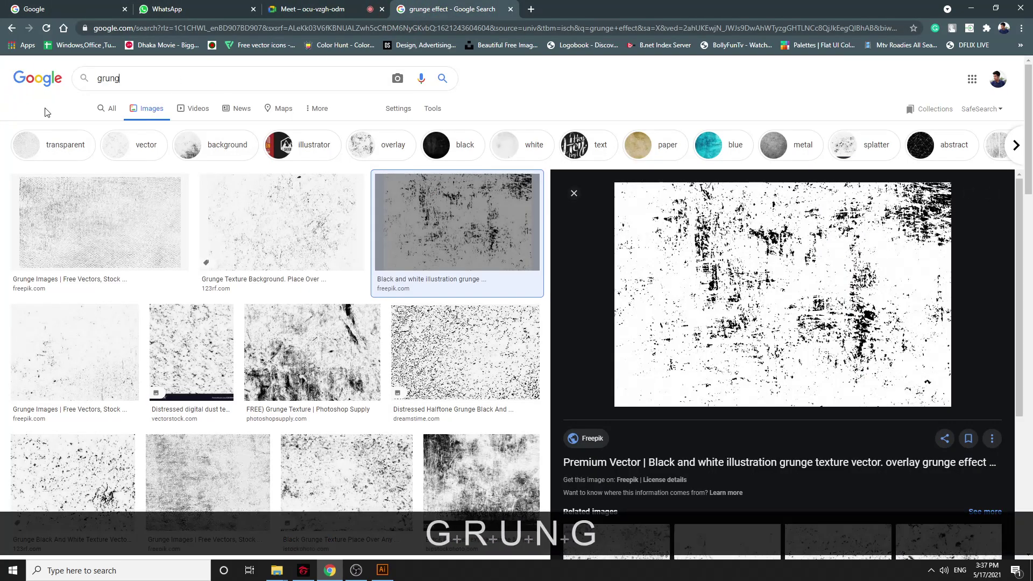
pyautogui.write('e t shirt')
pyautogui.press('Return')
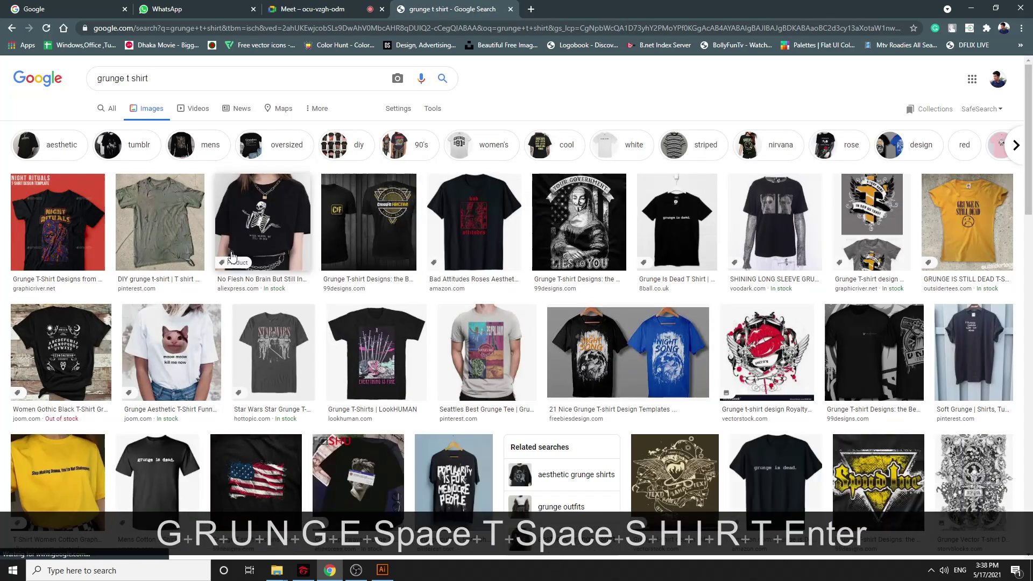
# Browse the grunge T-shirt results, previewing the Night Rituals, Star Wars, American flag and KORE designs
pyautogui.click(49, 201)
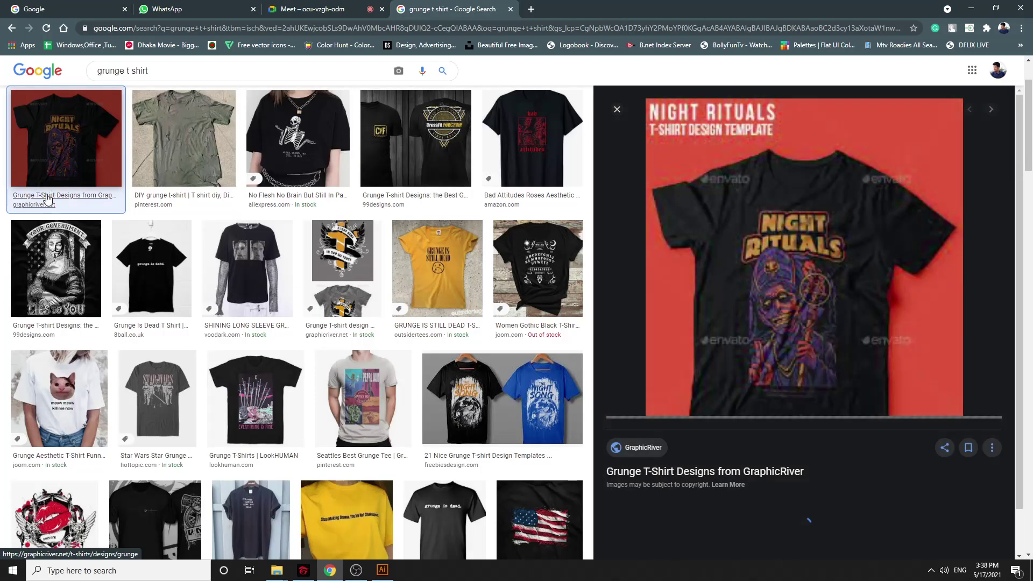
pyautogui.scroll(-3, 406, 348)
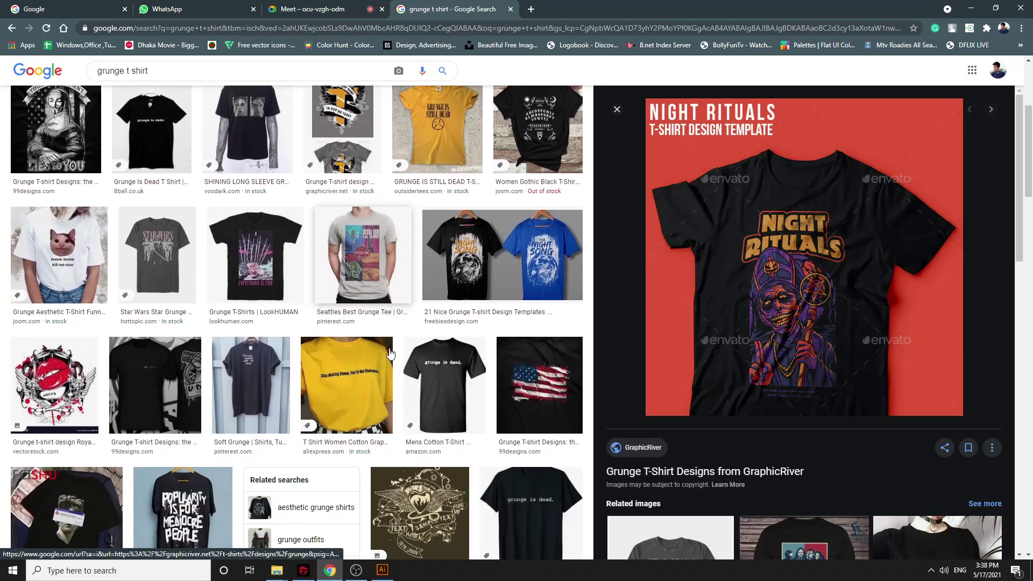
pyautogui.click(142, 288)
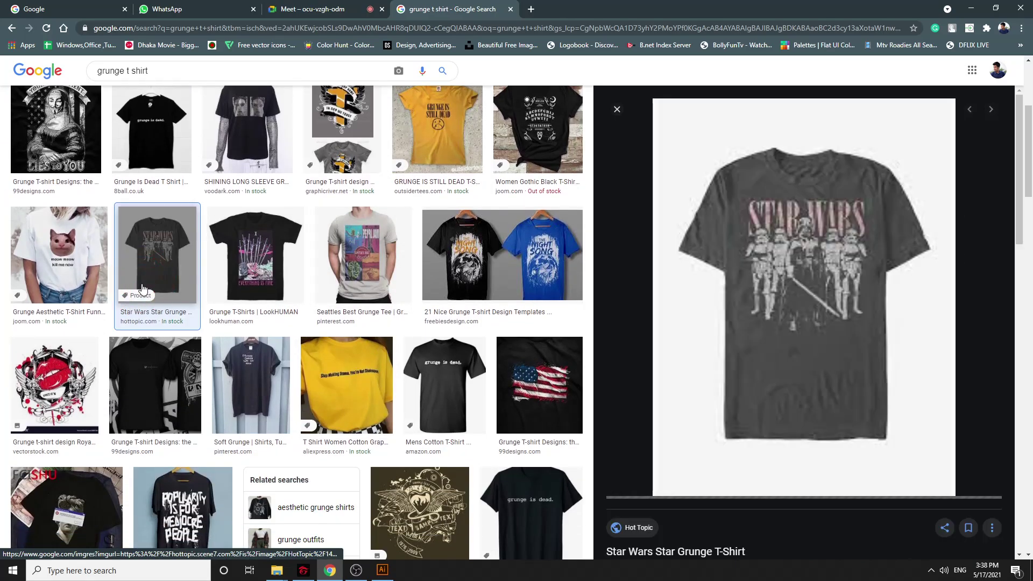
pyautogui.scroll(-1, 376, 323)
pyautogui.click(514, 339)
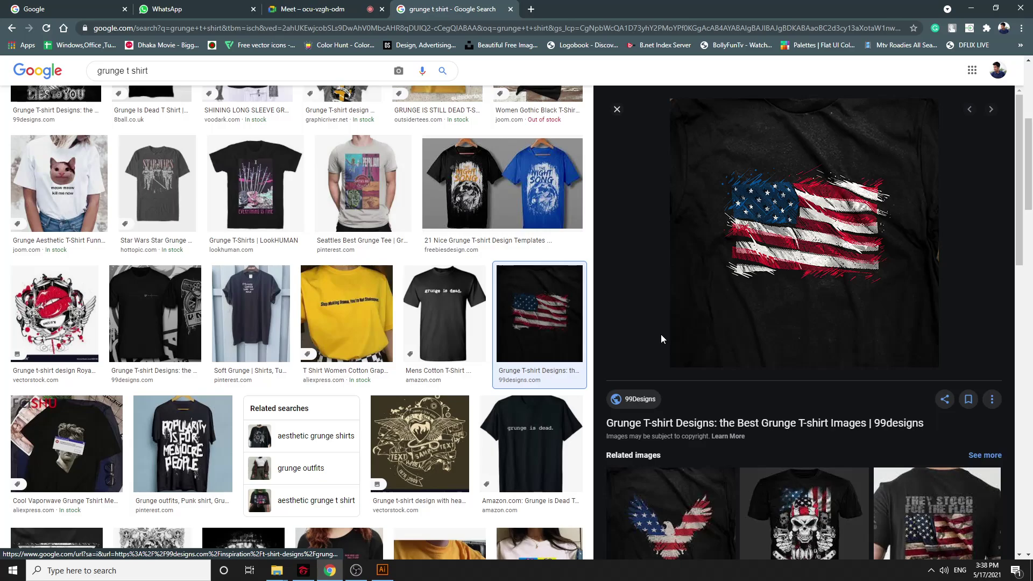
pyautogui.scroll(-5, 411, 360)
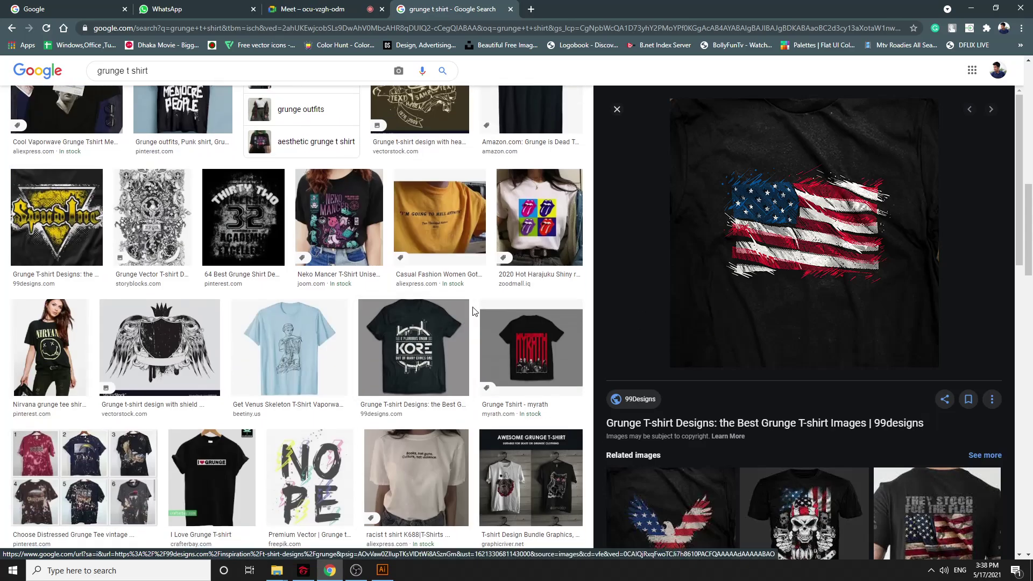
pyautogui.click(444, 330)
pyautogui.scroll(-6, 441, 339)
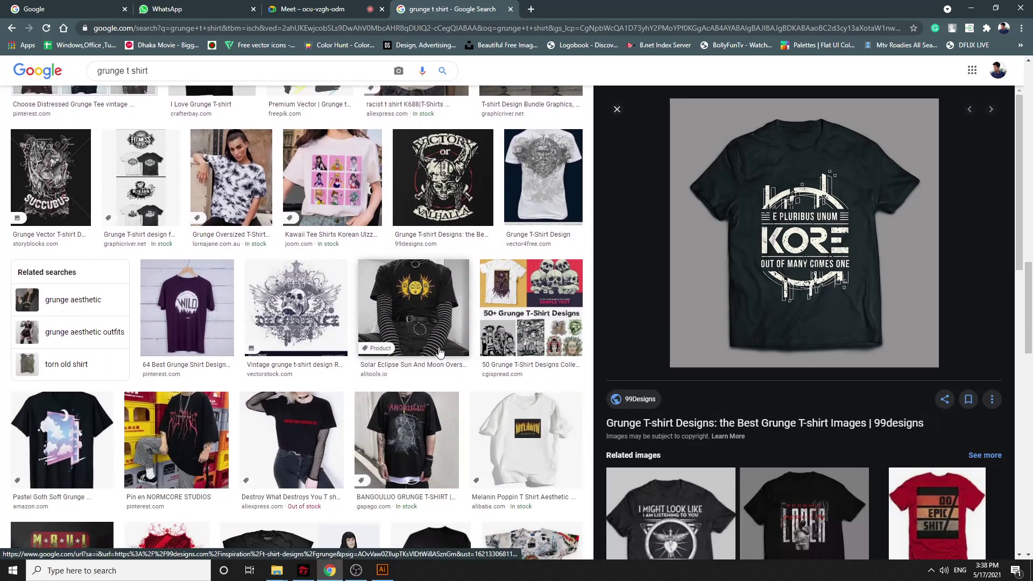
# Preview the Solar Eclipse sun and moon, Nirvana and Melanin T-shirt designs in the image results
pyautogui.click(436, 344)
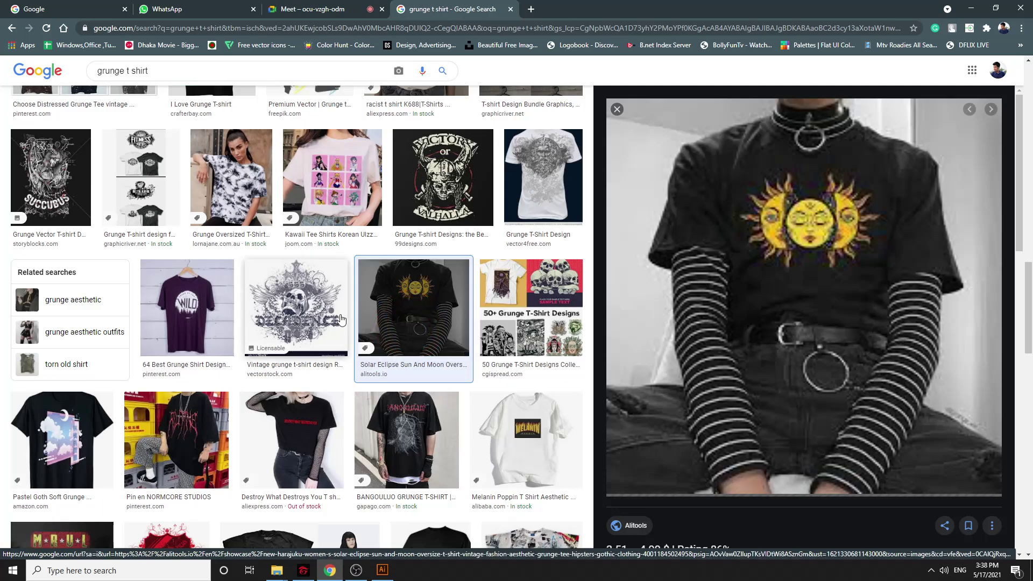
pyautogui.scroll(-4, 340, 319)
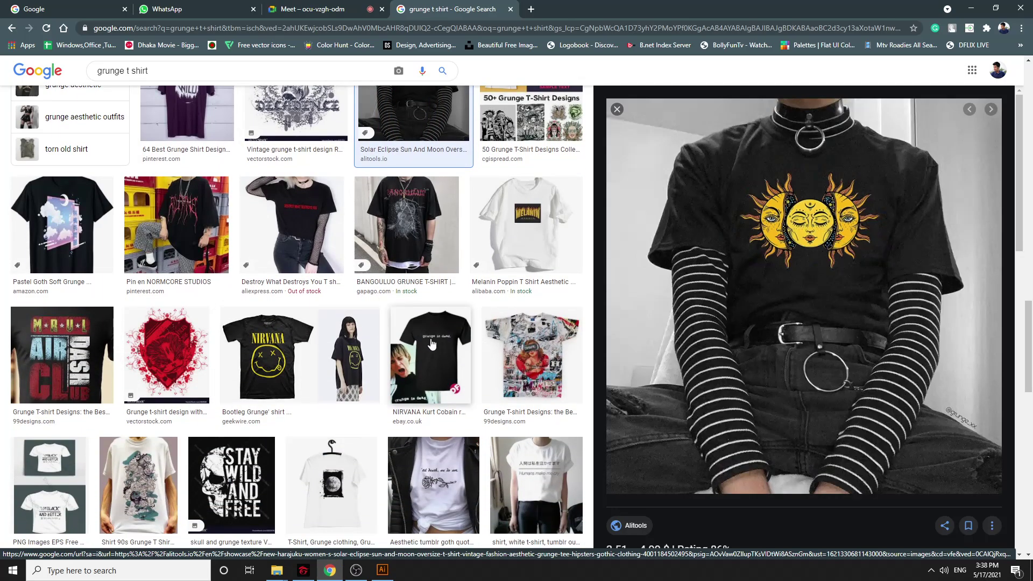
pyautogui.click(267, 351)
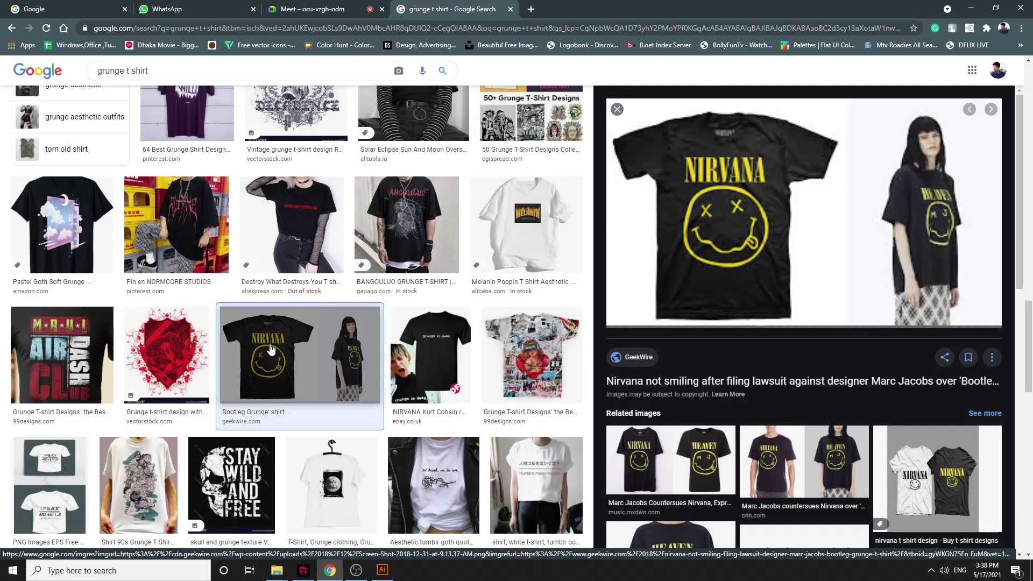
pyautogui.click(525, 237)
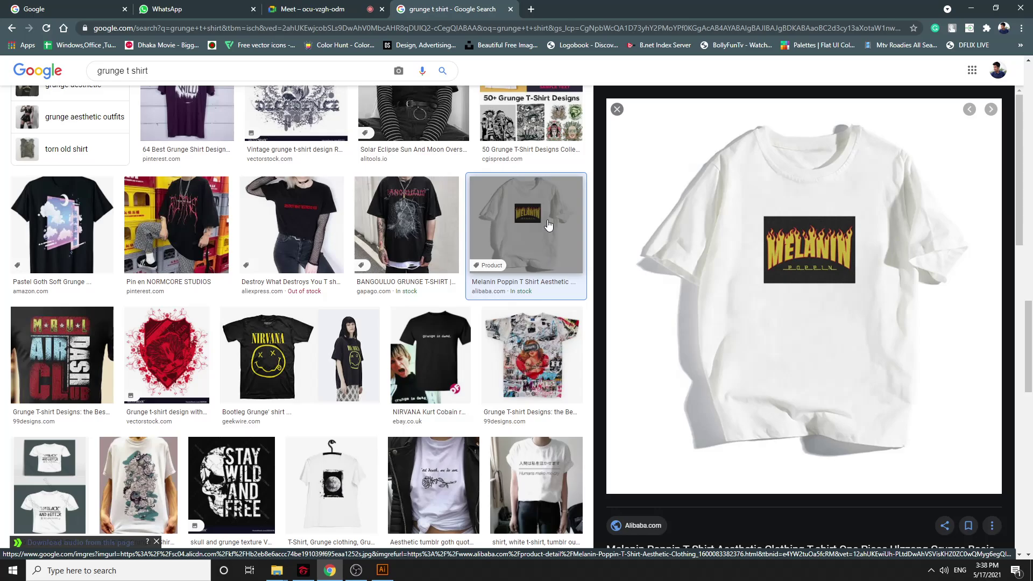
# Preview the Stay Wild and Free skull design, look through its related skull designs, and preview the 1976 Motorcycle New York one
pyautogui.scroll(-2, 270, 440)
pyautogui.scroll(-1, 271, 440)
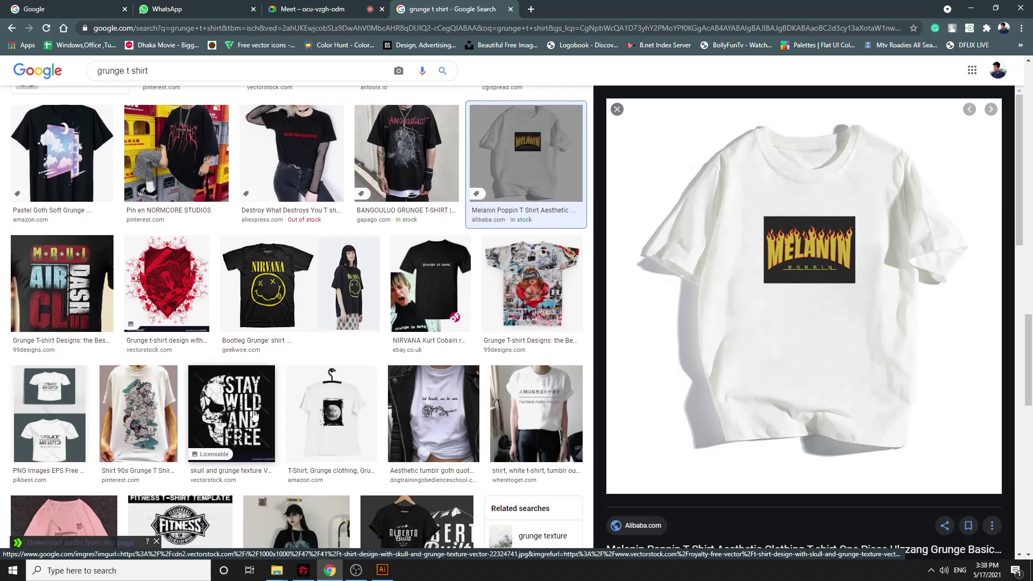
pyautogui.click(254, 415)
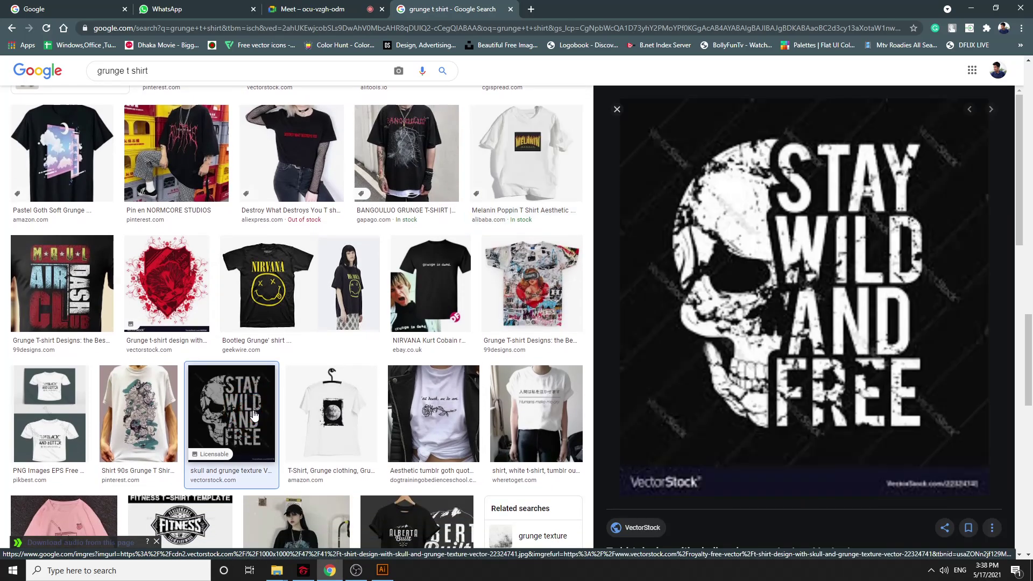
pyautogui.scroll(-4, 254, 414)
pyautogui.scroll(-3, 821, 352)
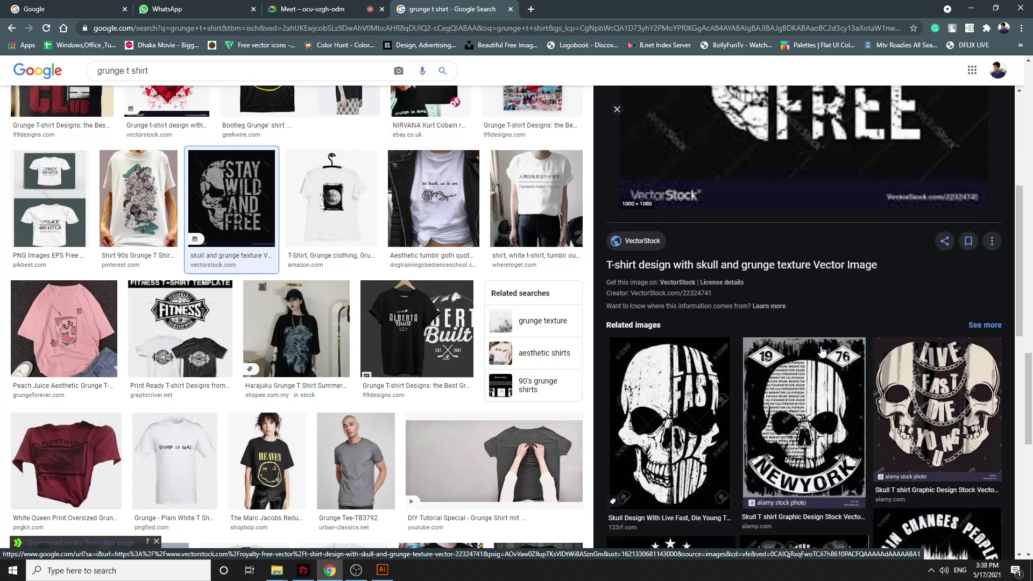
pyautogui.scroll(-4, 822, 352)
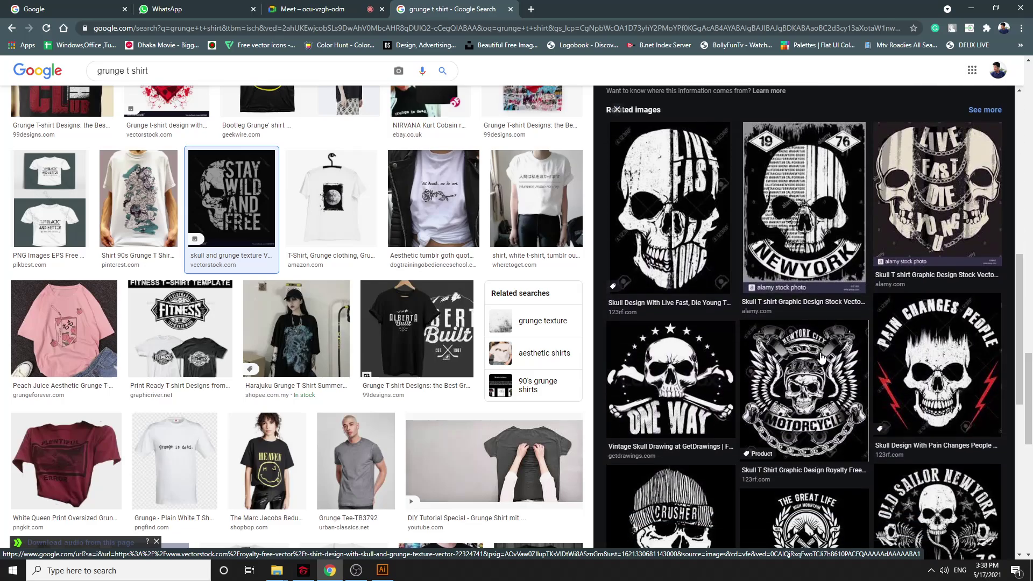
pyautogui.scroll(-3, 822, 357)
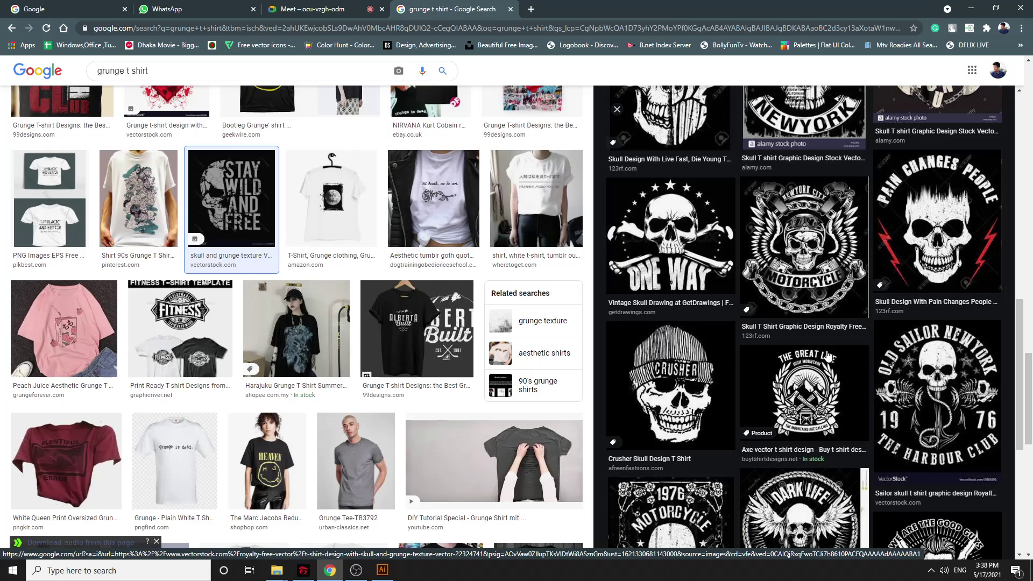
pyautogui.scroll(-4, 827, 356)
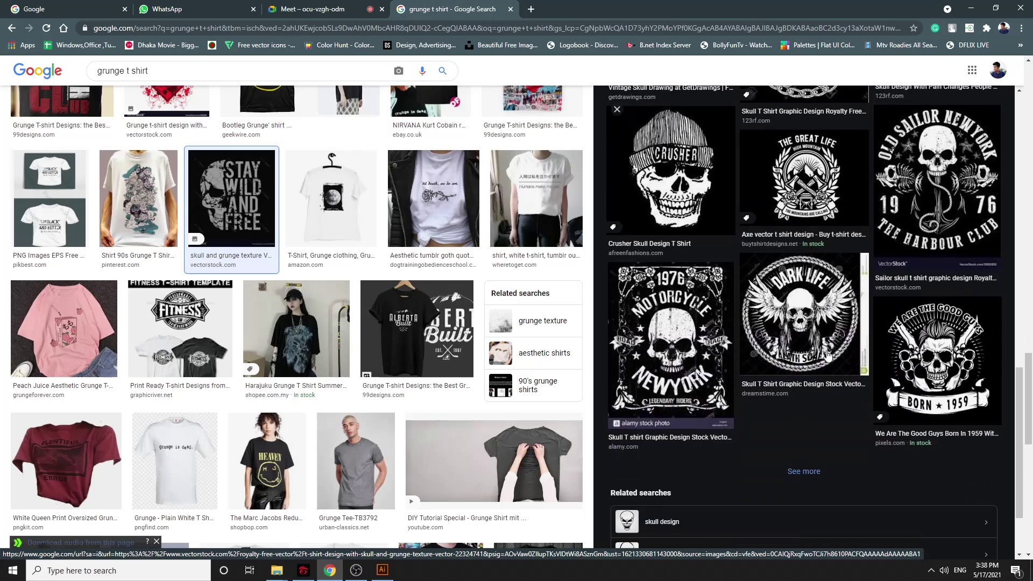
pyautogui.click(706, 338)
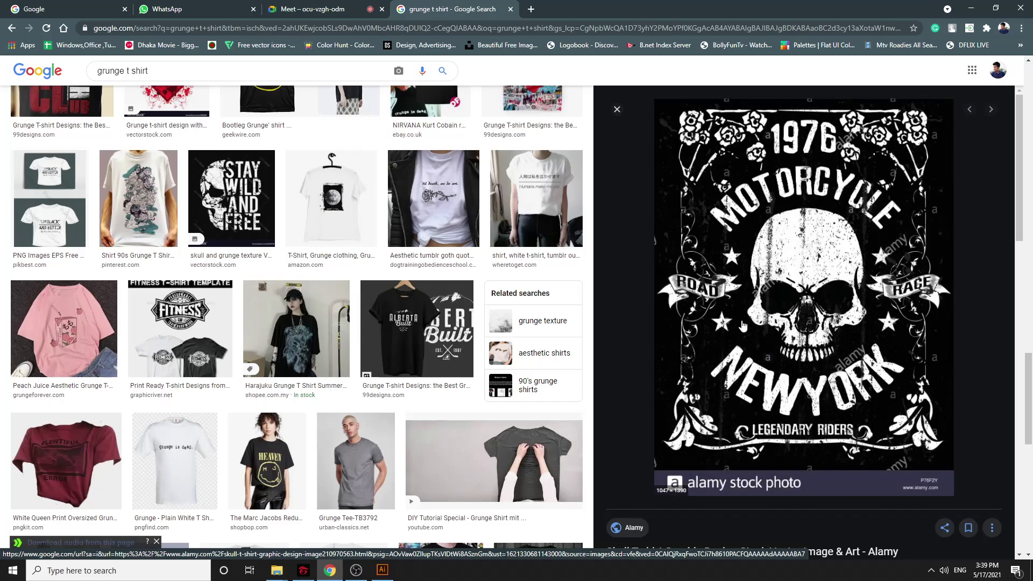
pyautogui.press('Escape')
# Return to the Google Meet call and look through the participant list
pyautogui.click(312, 9)
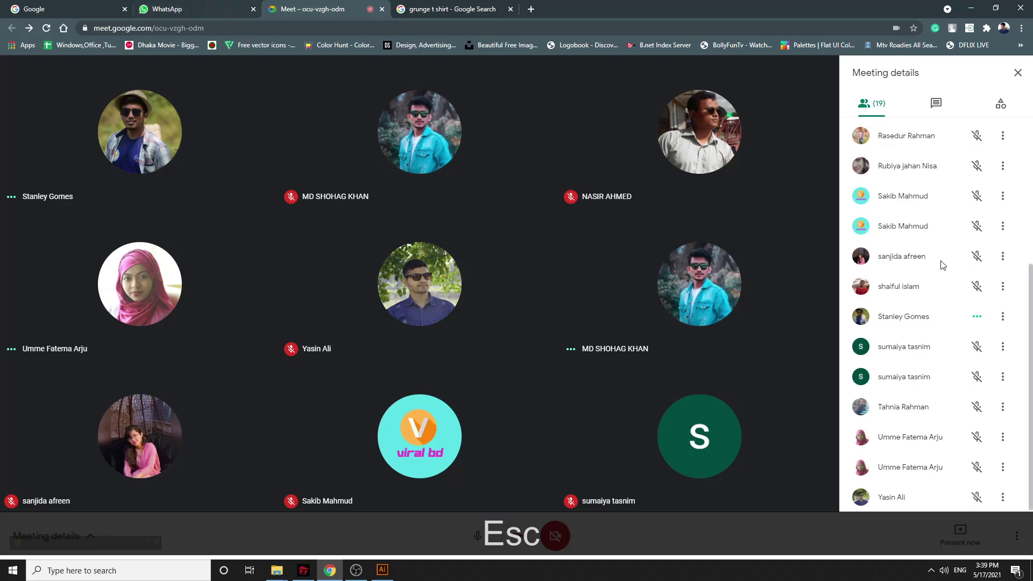
pyautogui.scroll(5, 931, 345)
pyautogui.scroll(-6, 933, 344)
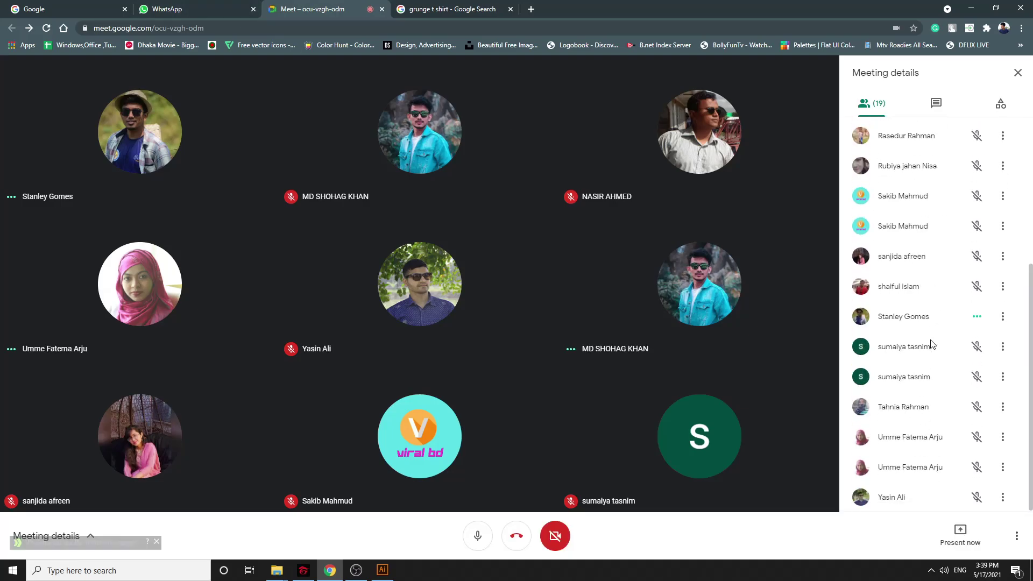
pyautogui.scroll(5, 957, 355)
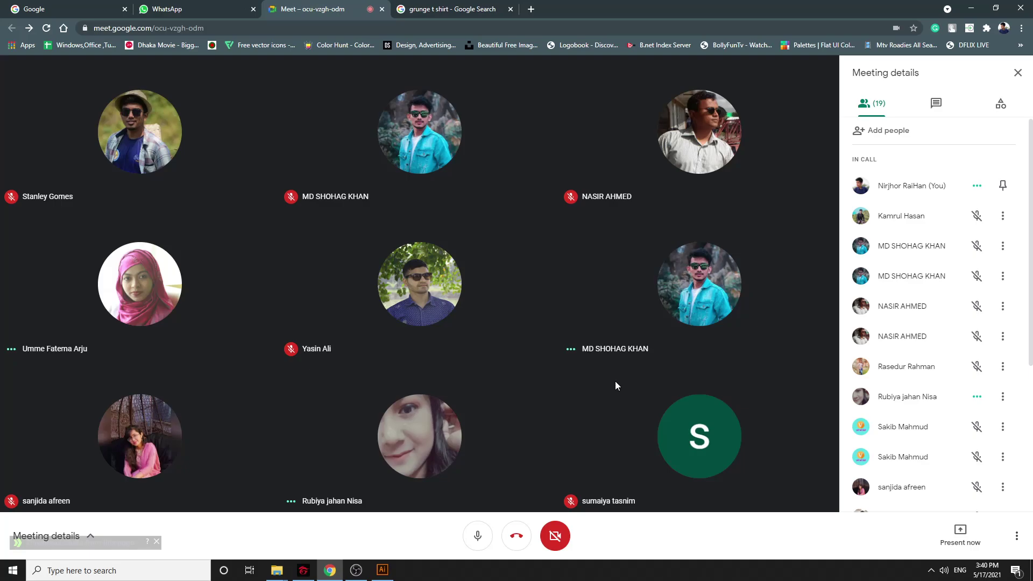
# Mute the WhatsApp site in the browser
pyautogui.rightClick(141, 7)
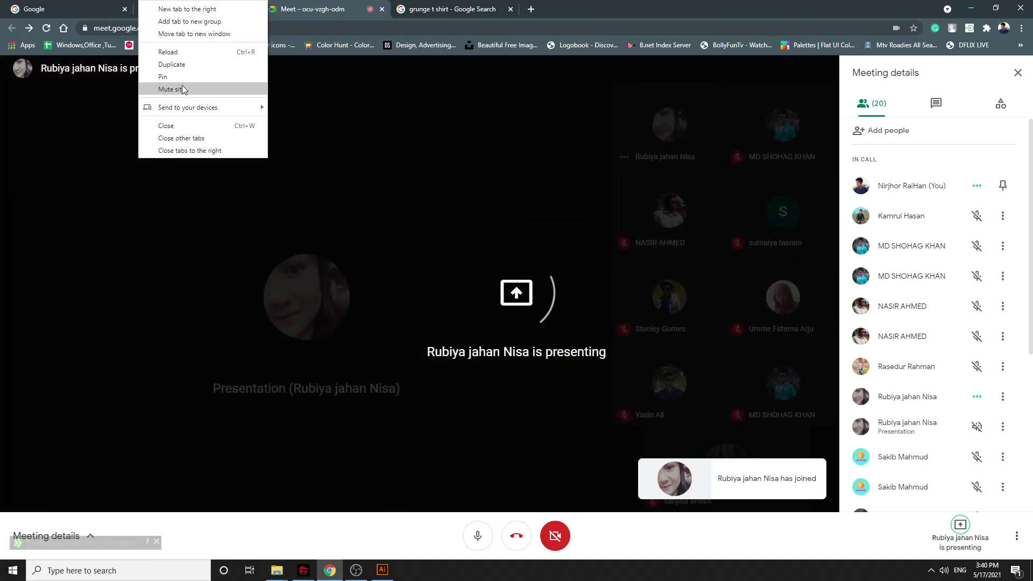
pyautogui.click(181, 88)
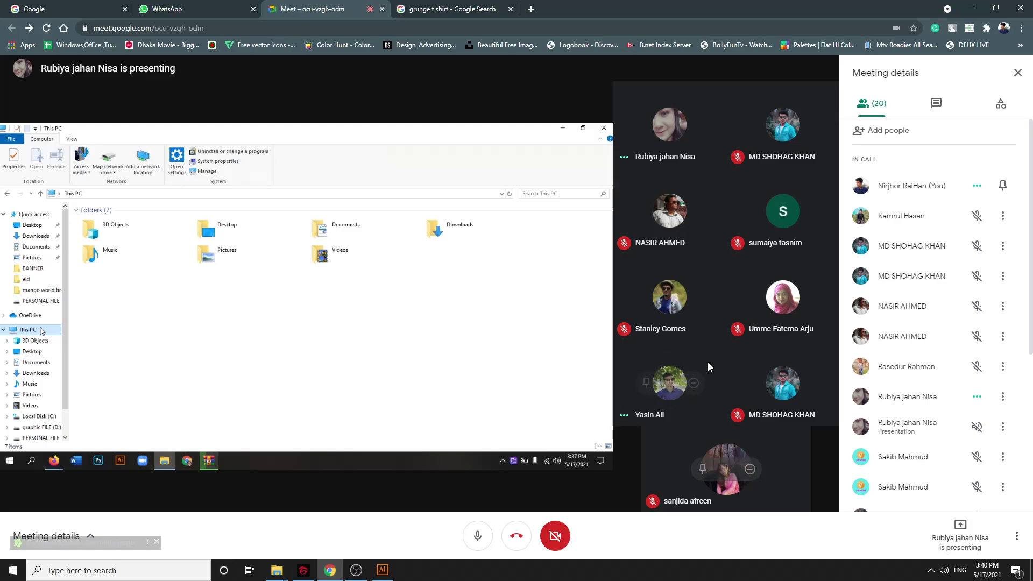
# Return to the Google Images results and search for "grunge effect"
pyautogui.click(474, 5)
pyautogui.moveTo(221, 70); pyautogui.dragTo(2, 75)
pyautogui.write('grunge ')
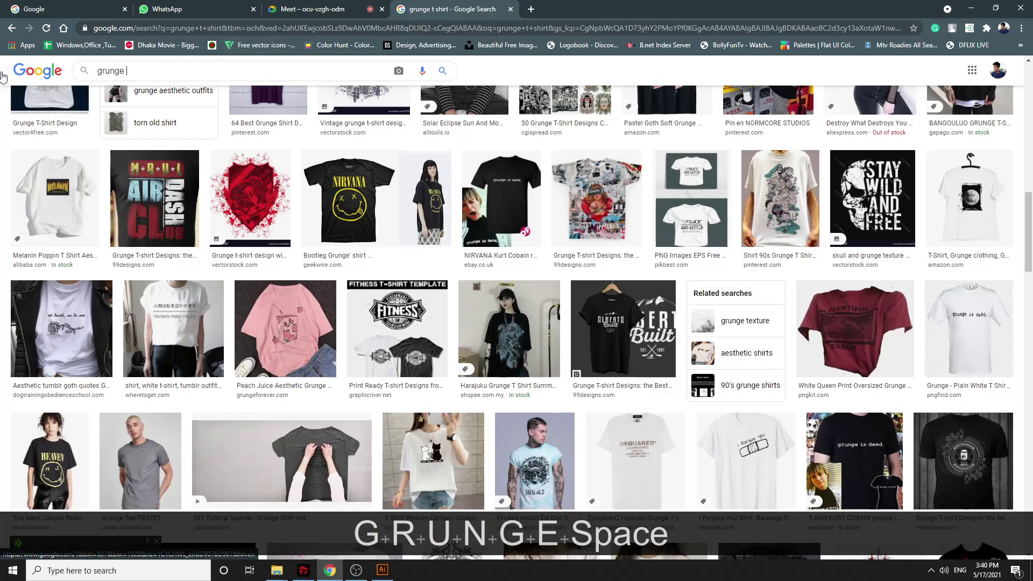
pyautogui.write('effect')
pyautogui.press('Return')
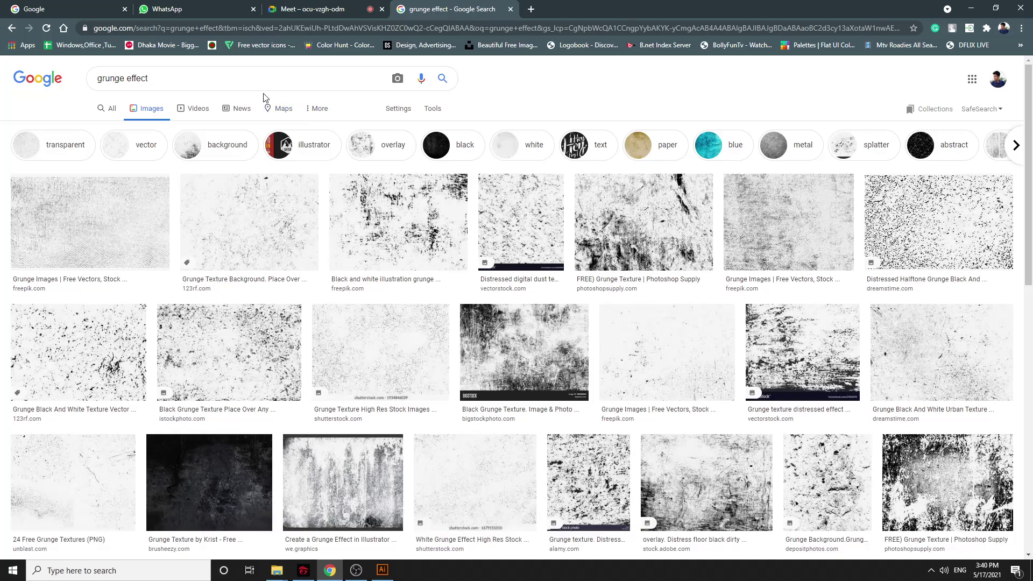
# Extend the image search query to "grunge effect texture" and run it
pyautogui.click(244, 72)
pyautogui.click(242, 76)
pyautogui.write('te')
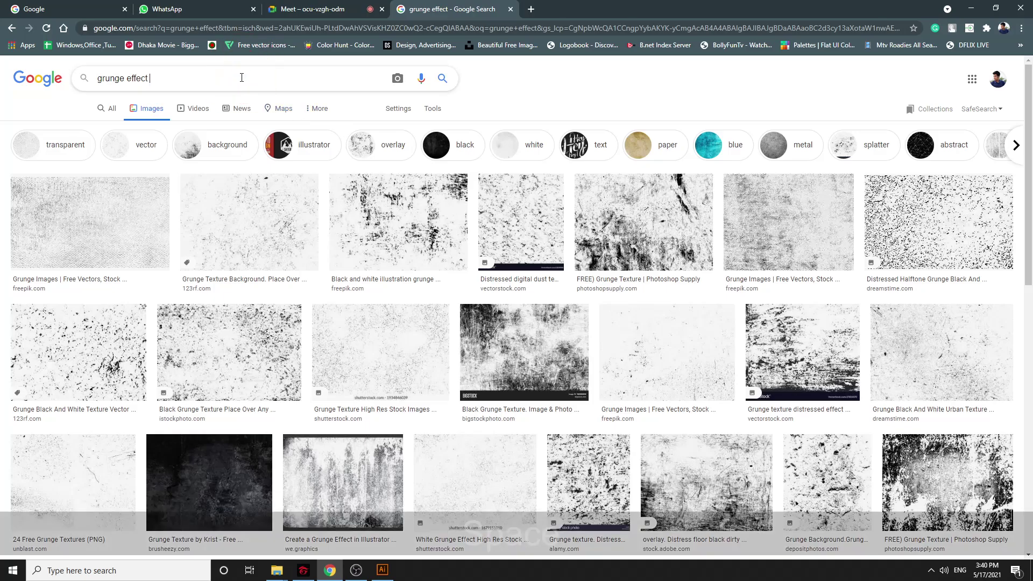
pyautogui.write('xture')
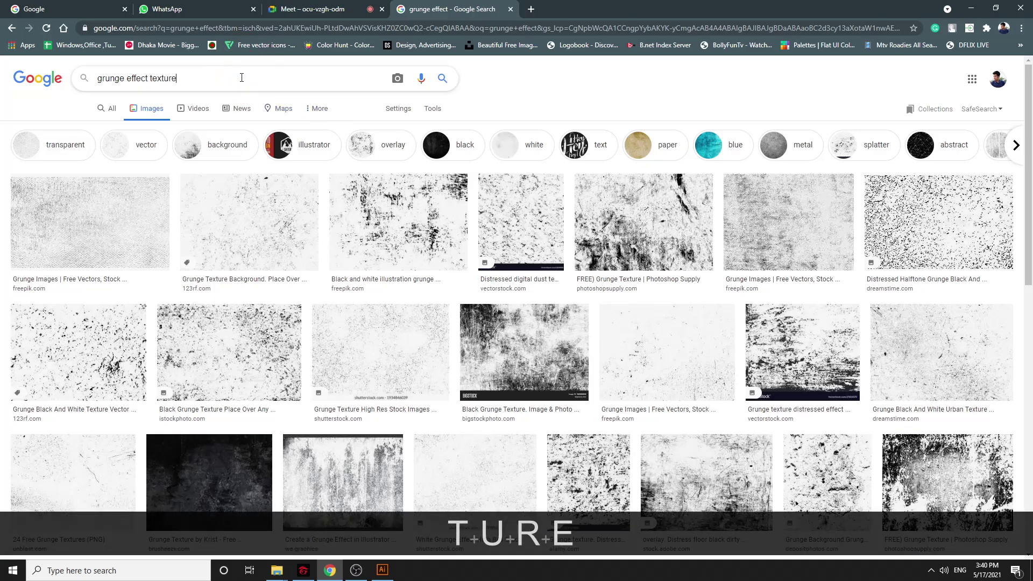
pyautogui.press('Return')
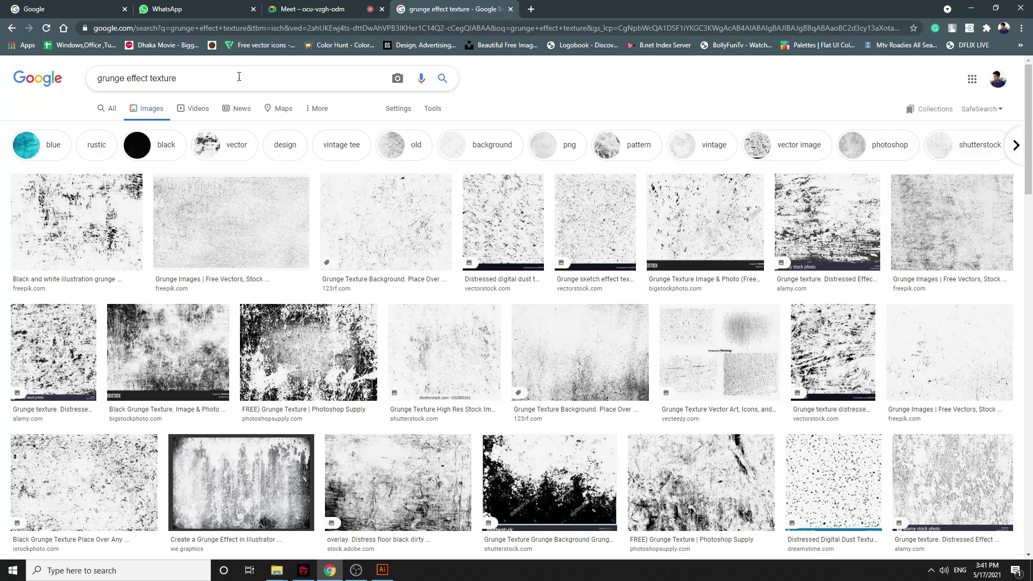
# Remove the word "texture" from the query and search images for "grunge effect" again
pyautogui.moveTo(215, 80); pyautogui.dragTo(89, 86)
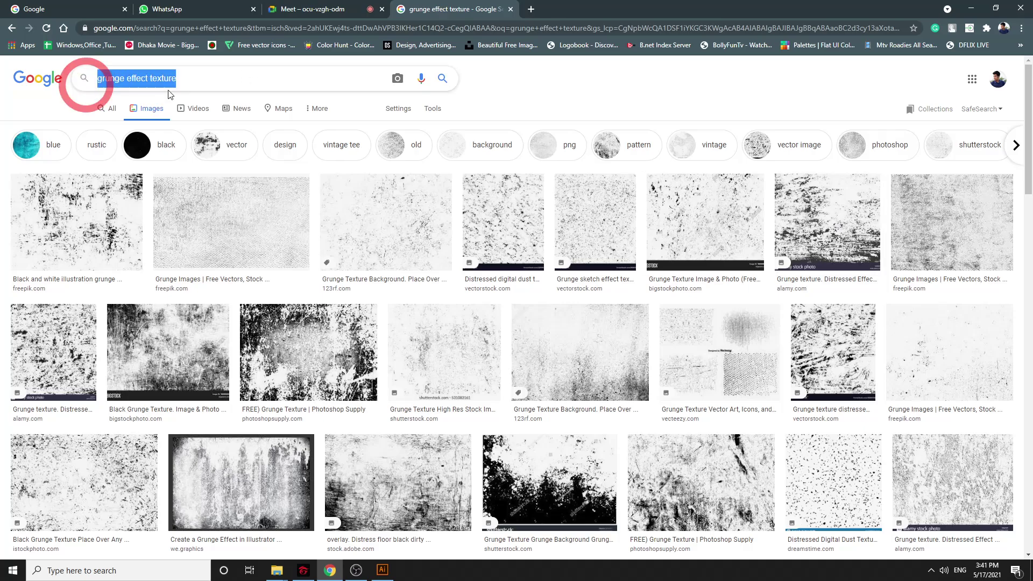
pyautogui.click(184, 91)
pyautogui.doubleClick(189, 86)
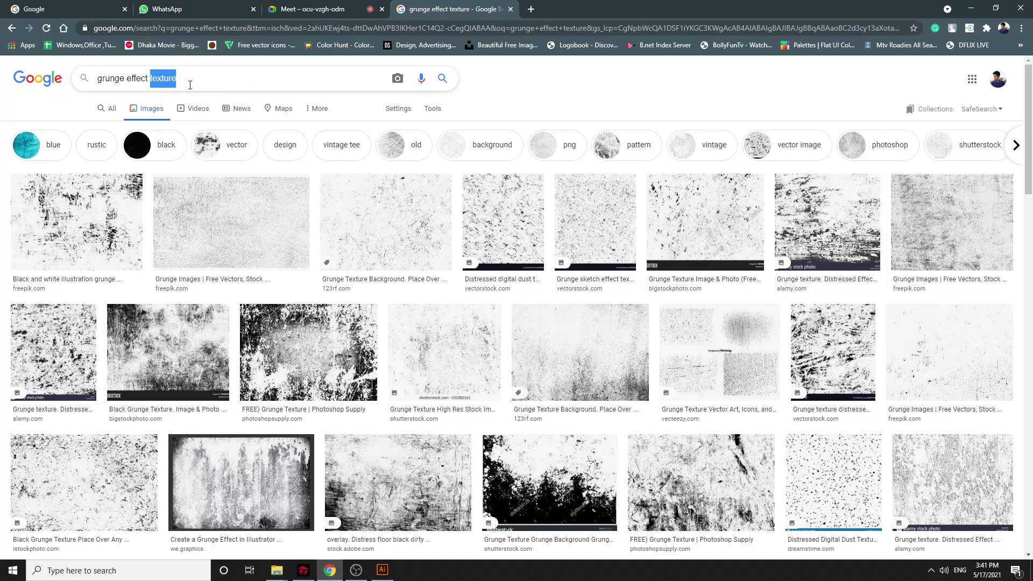
pyautogui.press('BackSpace')
pyautogui.press('Return')
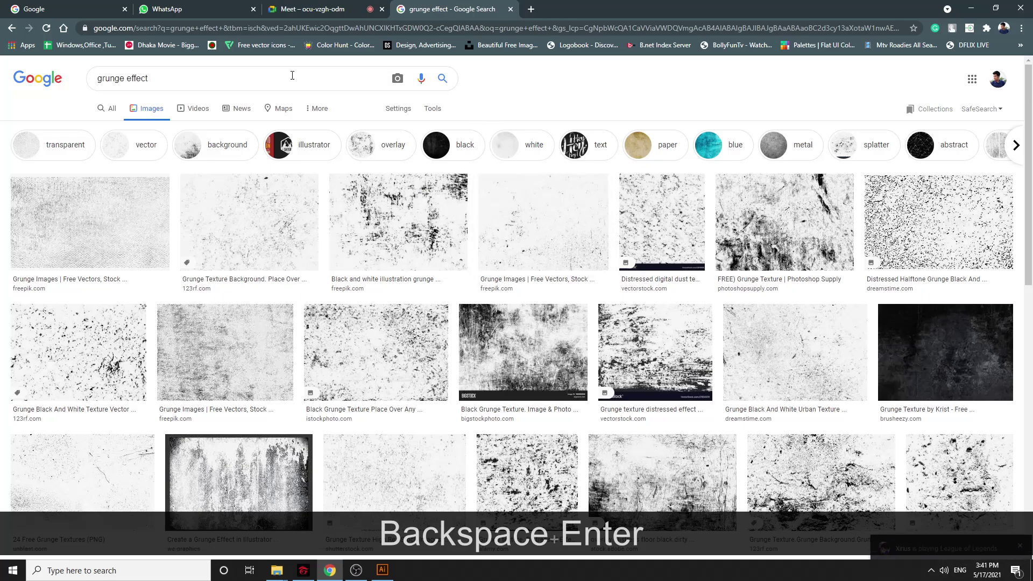
# Copy the search term "grunge effect" and paste it into a new chat message in the Google Meet call
pyautogui.tripleClick(180, 78)
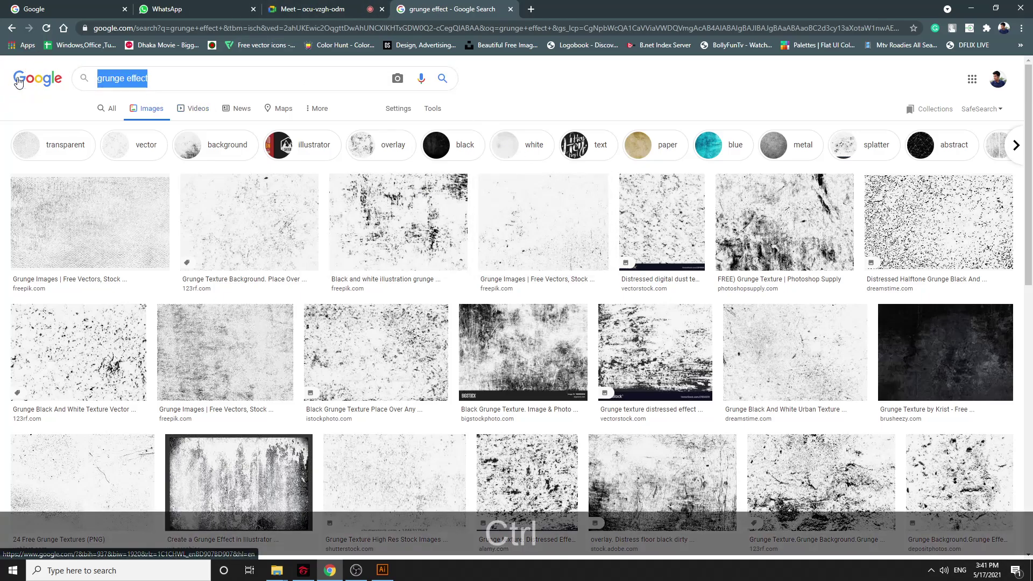
pyautogui.hotkey('ctrl', 'c')
pyautogui.click(312, 9)
pyautogui.click(937, 102)
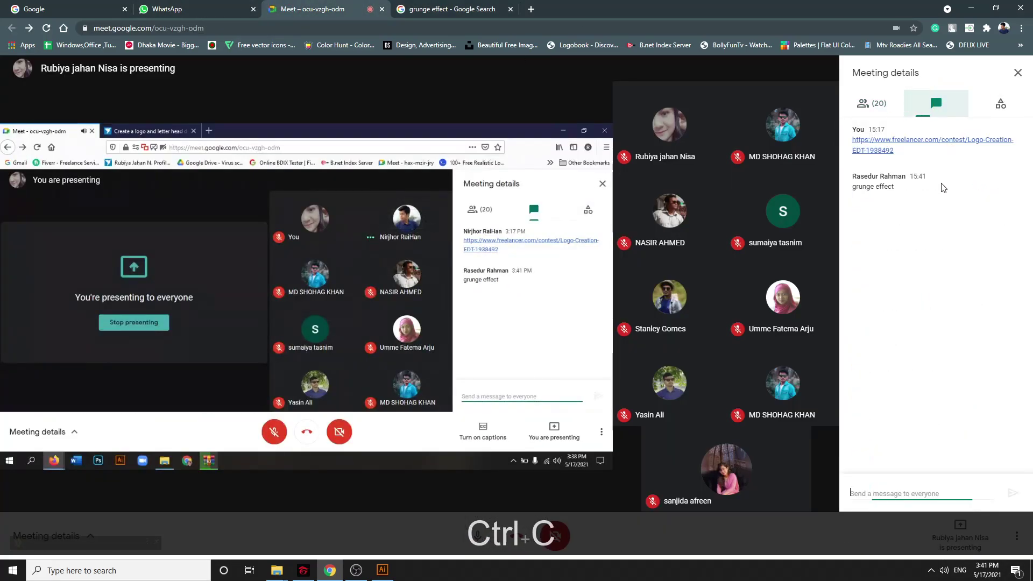
pyautogui.click(899, 490)
pyautogui.hotkey('ctrl', 'v')
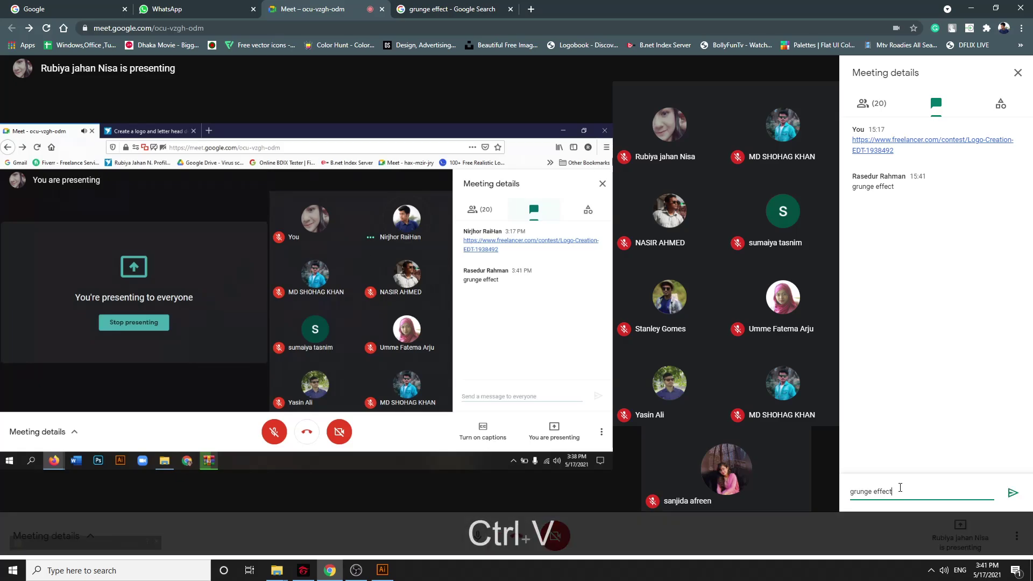
# Add "grunge effect texture" as a second line of the chat message and send it to everyone
pyautogui.hotkey('shift', 'Return')
pyautogui.hotkey('ctrl', 'v')
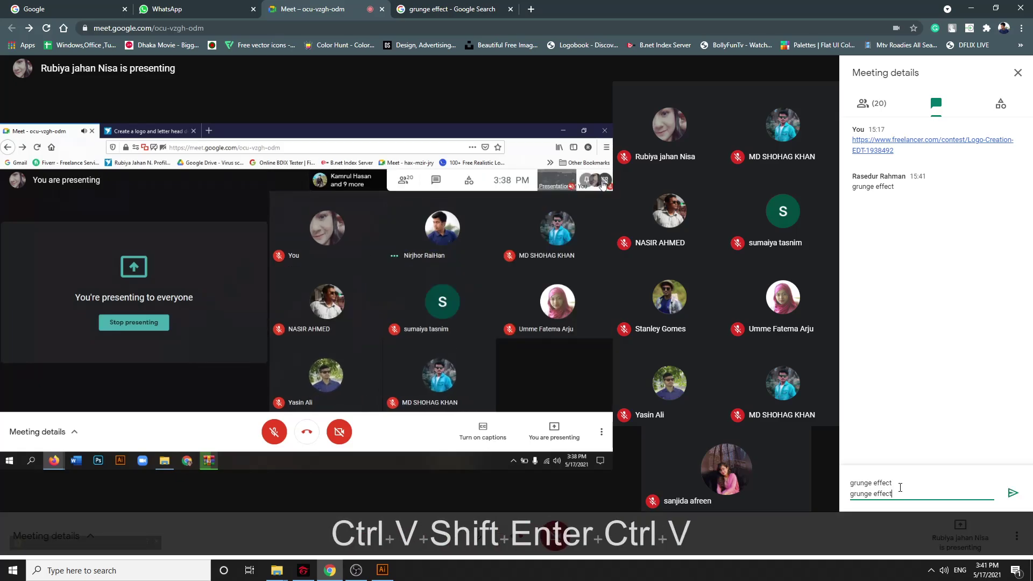
pyautogui.write('tex')
pyautogui.write('ture')
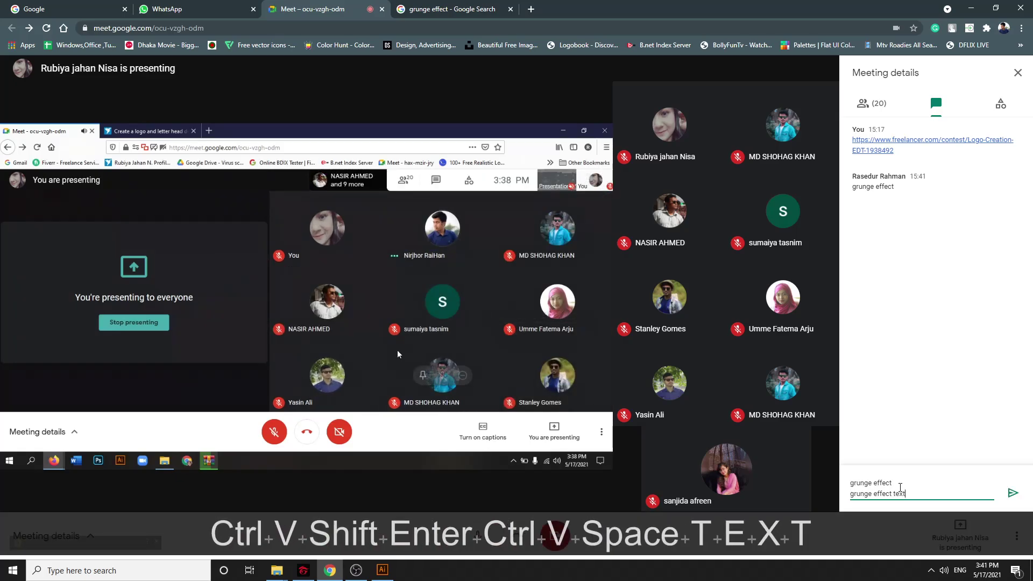
pyautogui.press('Return')
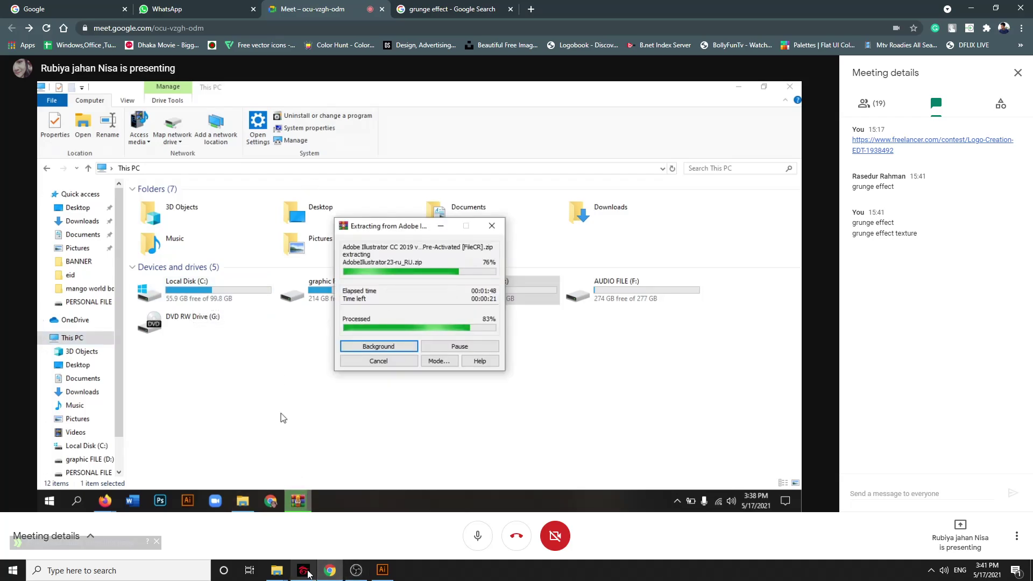
pyautogui.moveTo(348, 575)
pyautogui.click(383, 571)
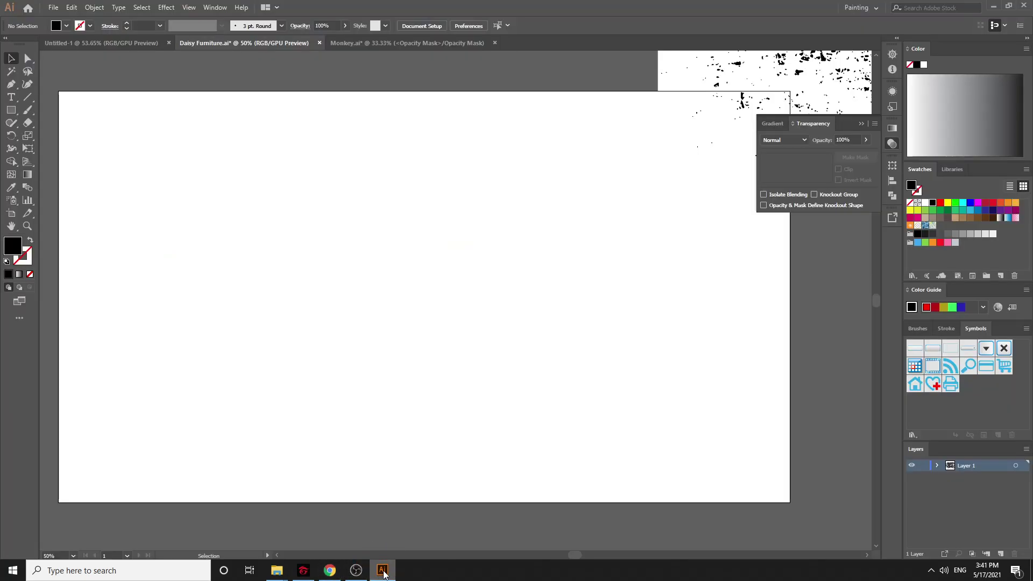
pyautogui.click(383, 571)
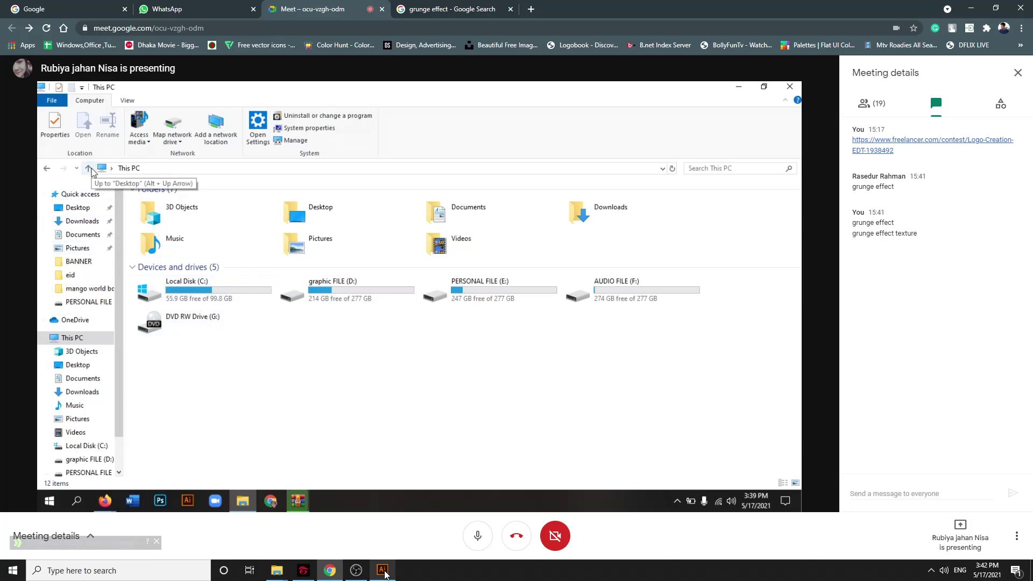
# Switch to OBS, toggle mute on the Mic/Aux audio source, and return to the Google Meet call
pyautogui.click(356, 570)
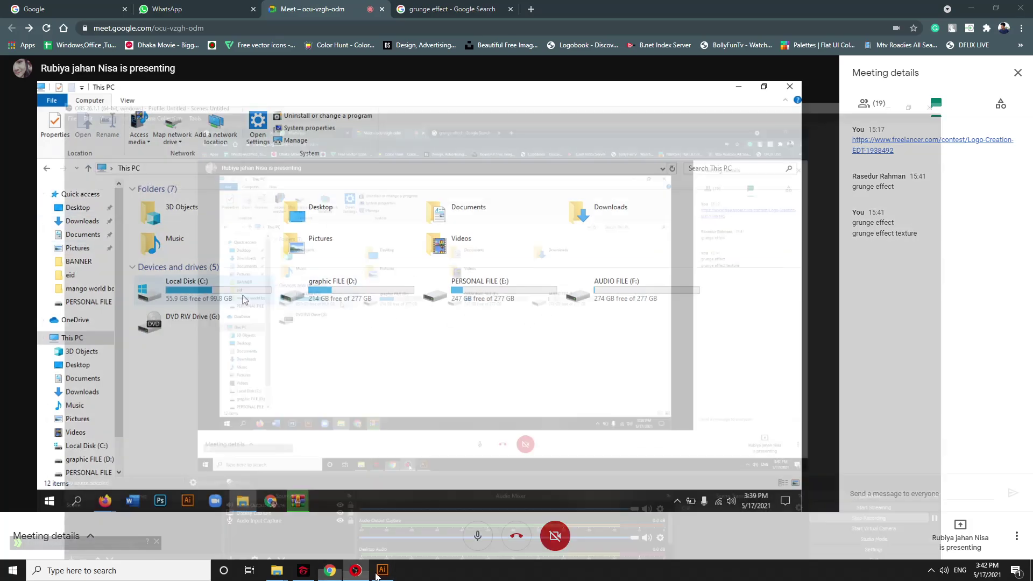
pyautogui.click(686, 537)
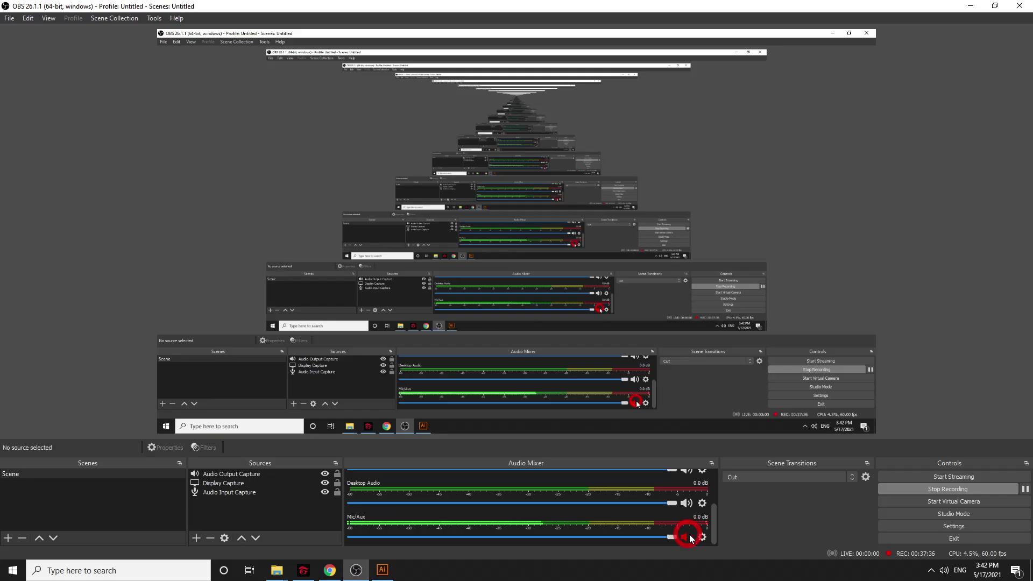
pyautogui.click(971, 5)
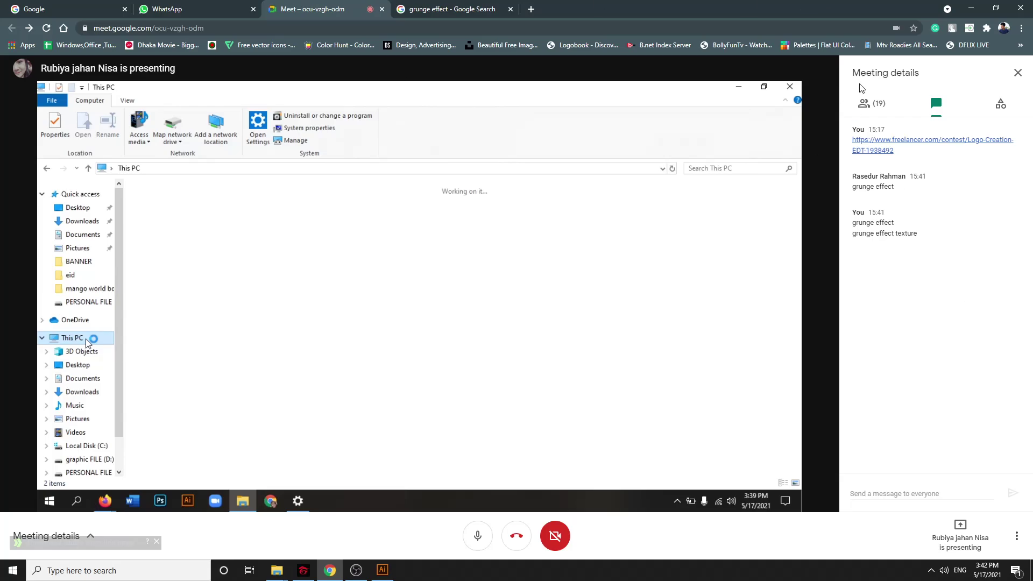
# Show the call's participant list and look through the participants and their microphone states
pyautogui.click(875, 104)
pyautogui.scroll(-5, 909, 321)
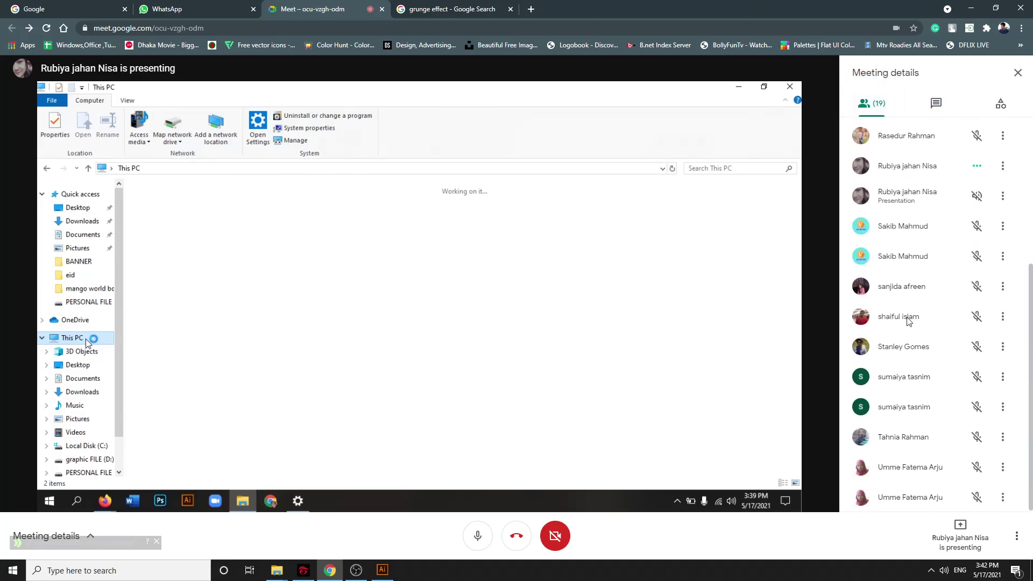
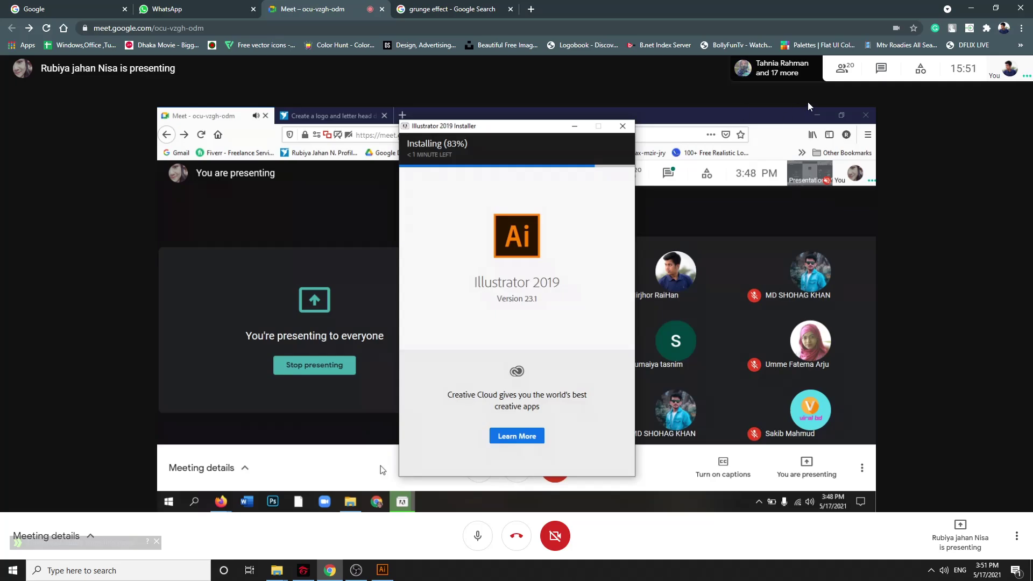
pyautogui.click(845, 68)
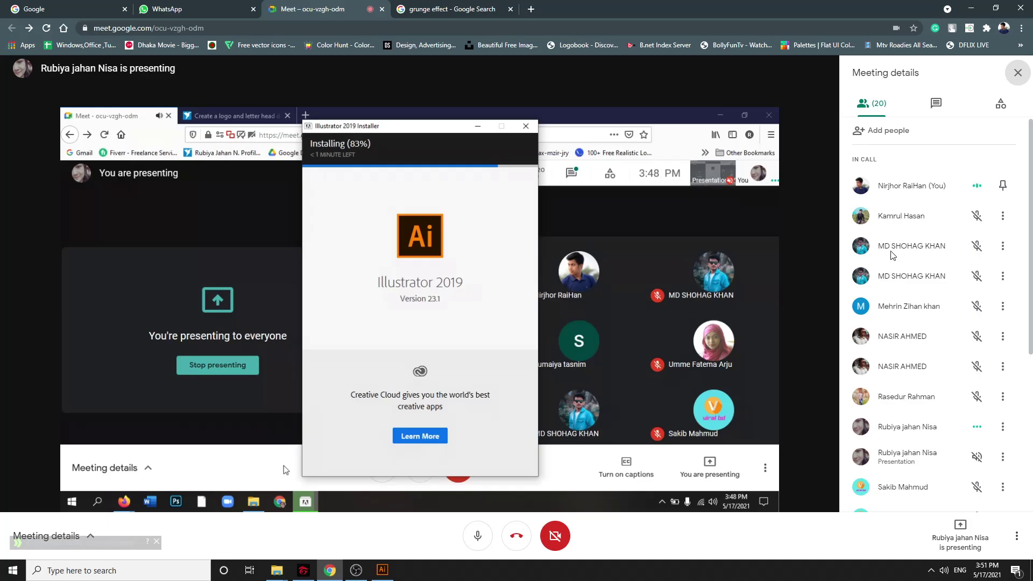
pyautogui.scroll(-5, 938, 261)
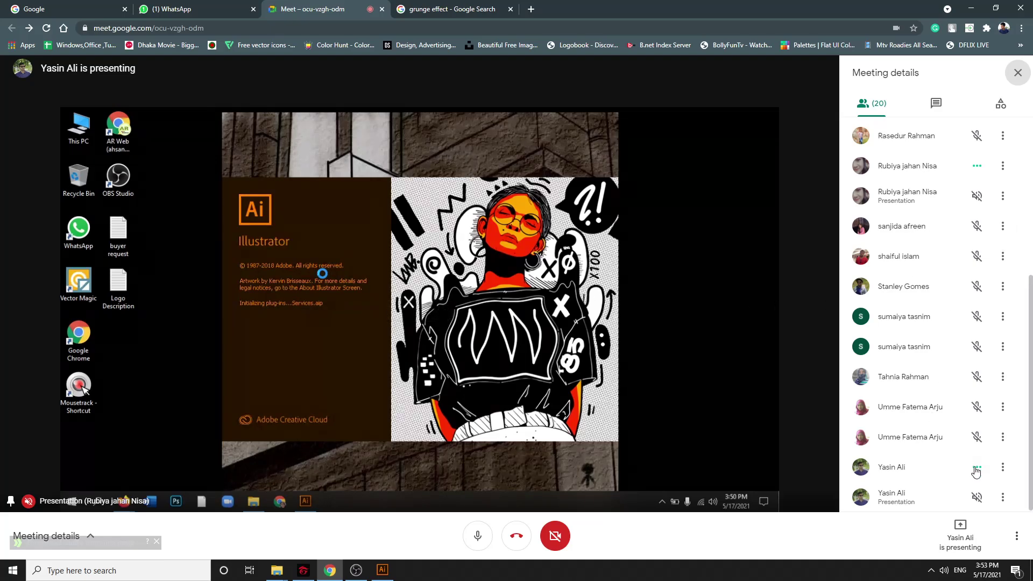
# Pin the current presenter, listed last among the participants, to the main screen
pyautogui.click(1003, 467)
pyautogui.click(934, 471)
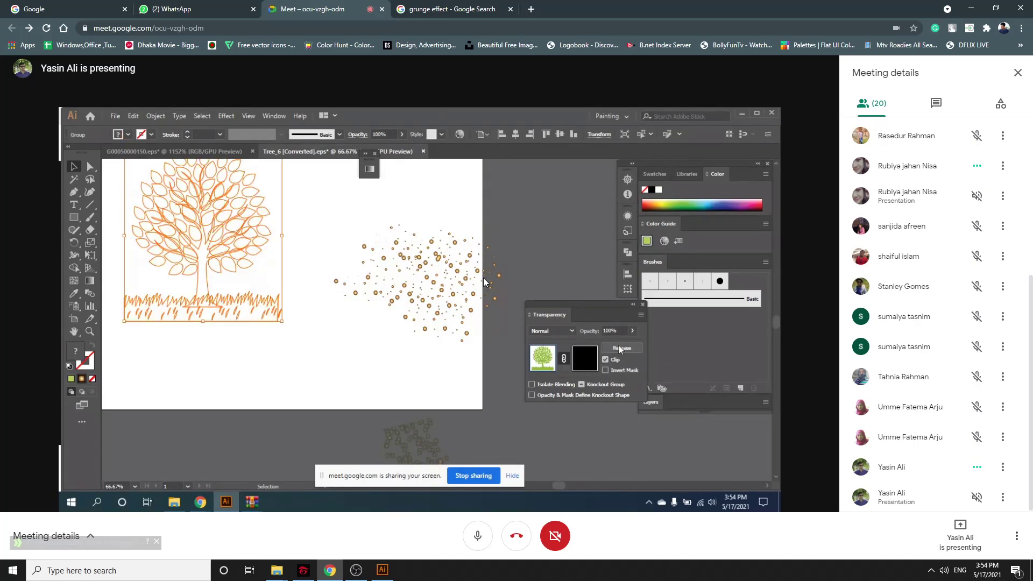
pyautogui.click(586, 357)
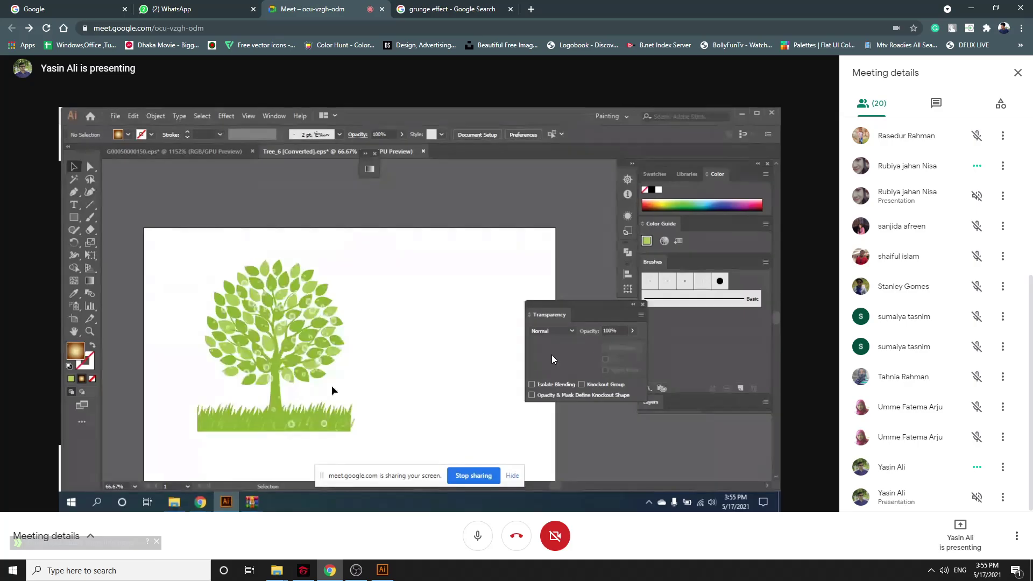
# Pin the other student's presentation to the main screen and look through the participant list
pyautogui.click(1003, 195)
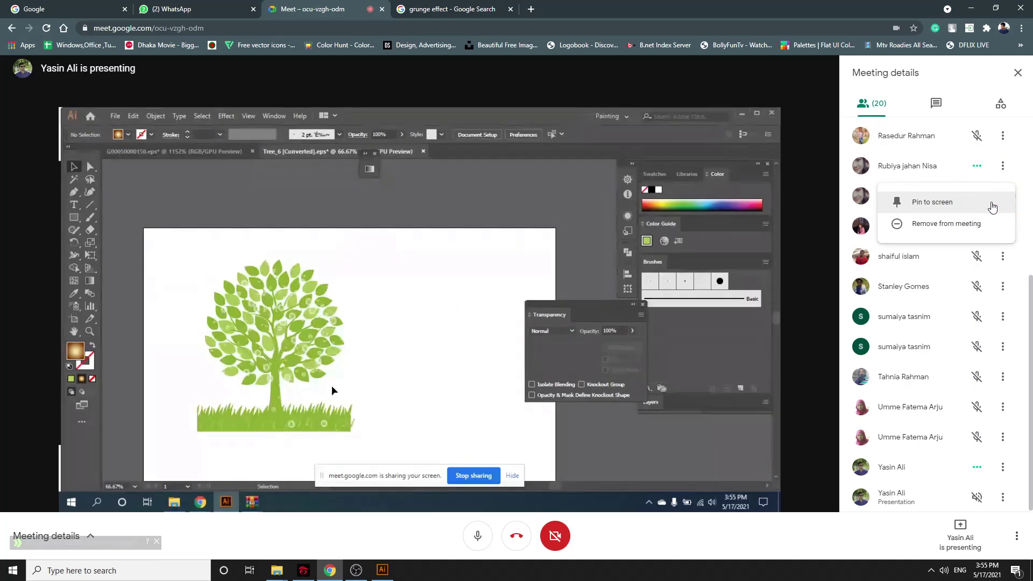
pyautogui.click(993, 207)
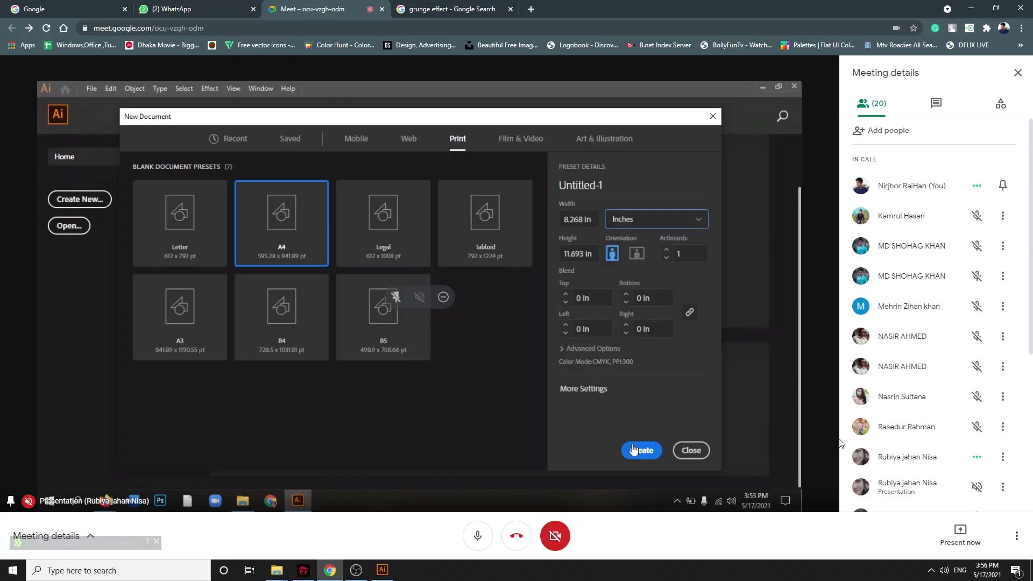
pyautogui.scroll(-3, 875, 440)
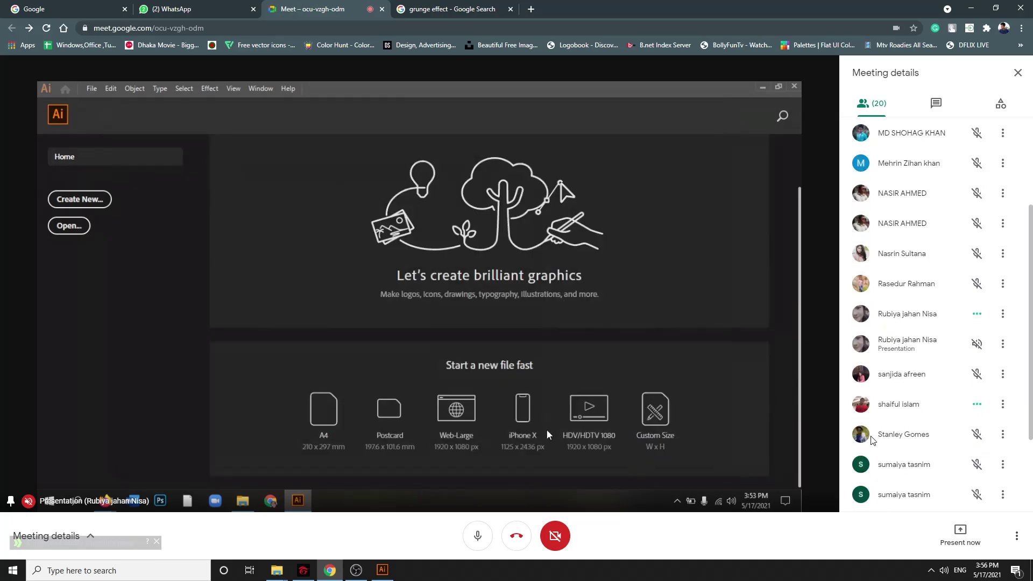
# Switch to Illustrator and delete the black grunge texture group from the Daisy Furniture document
pyautogui.click(382, 570)
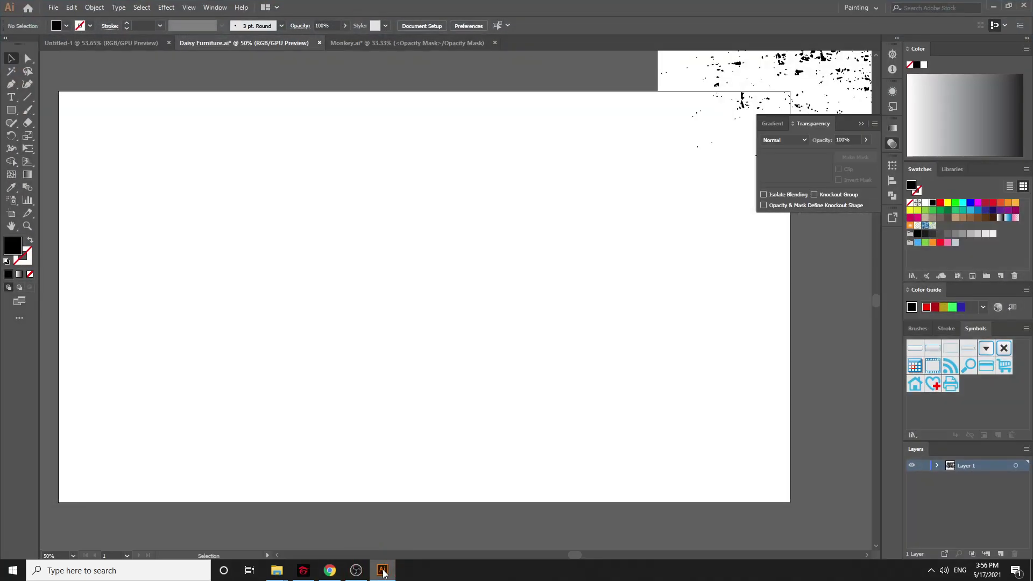
pyautogui.scroll(3, 538, 409)
pyautogui.moveTo(754, 97); pyautogui.dragTo(462, 237)
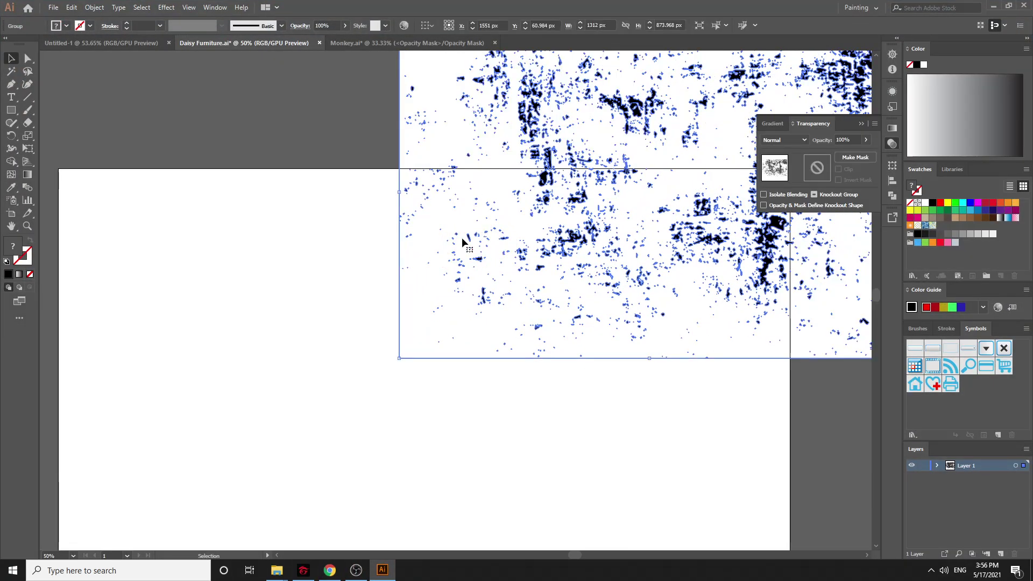
pyautogui.press('Delete')
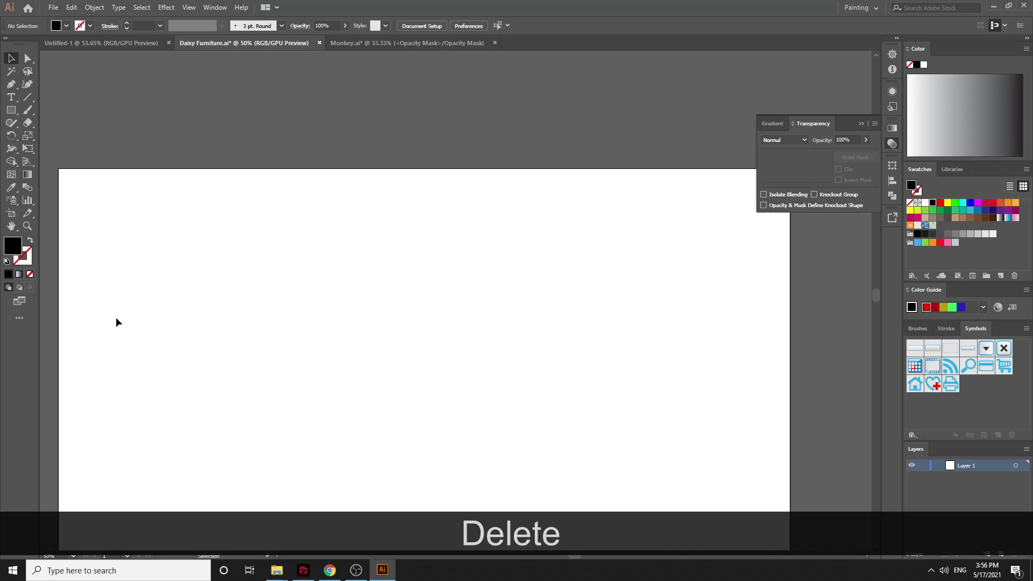
# Switch to Chrome and replace the "grunge effect" image search with a search for "tree vector"
pyautogui.click(330, 570)
pyautogui.click(329, 571)
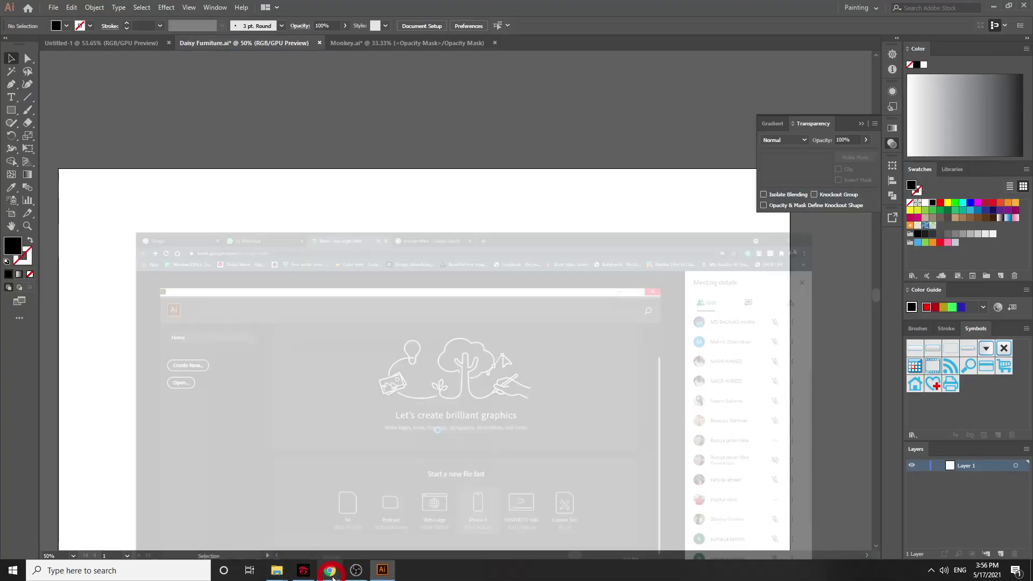
pyautogui.hotkey('ctrl', '-')
pyautogui.hotkey('ctrl', '-')
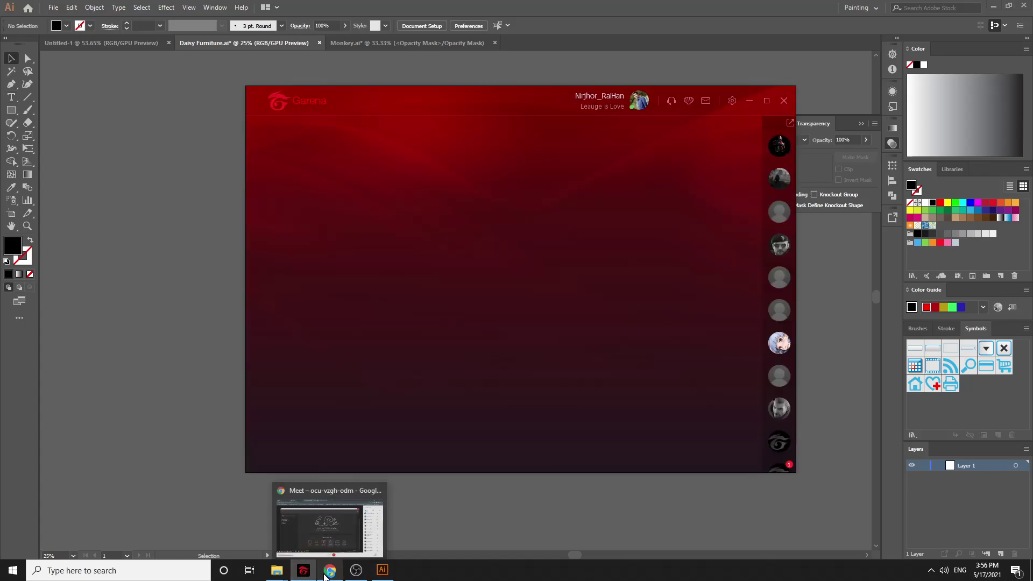
pyautogui.click(329, 533)
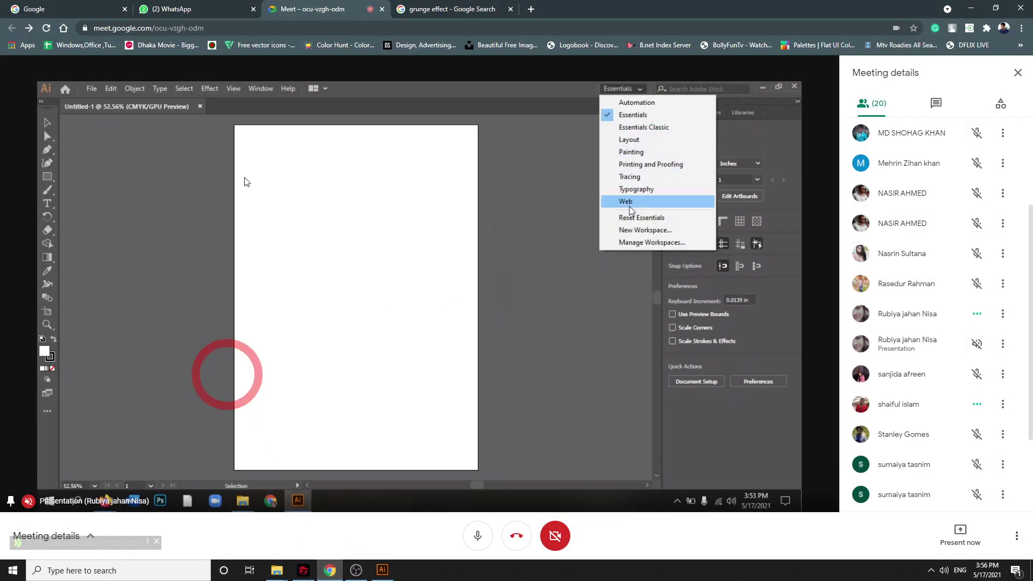
pyautogui.click(484, 9)
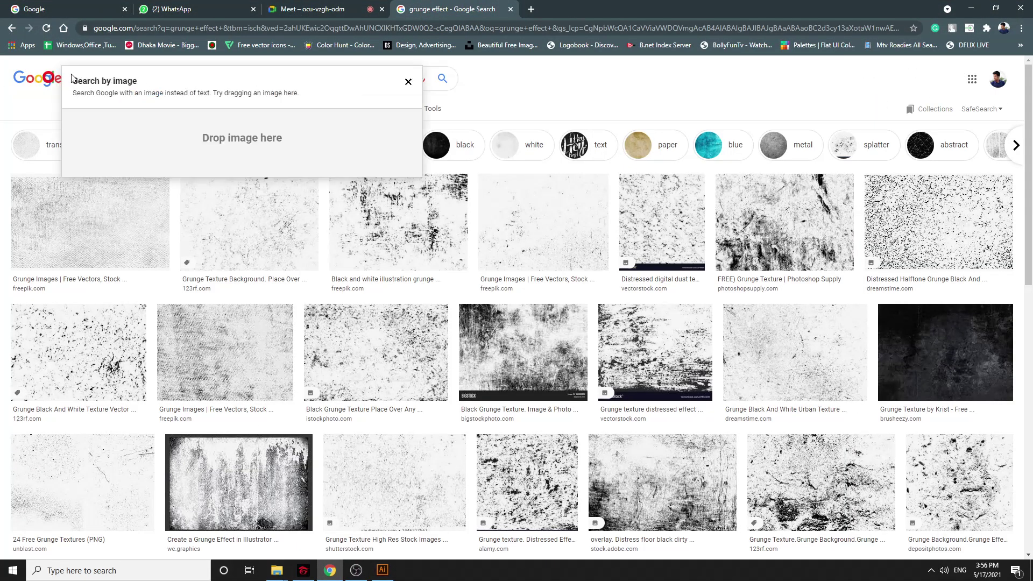
pyautogui.tripleClick(227, 73)
pyautogui.write('tree vecto')
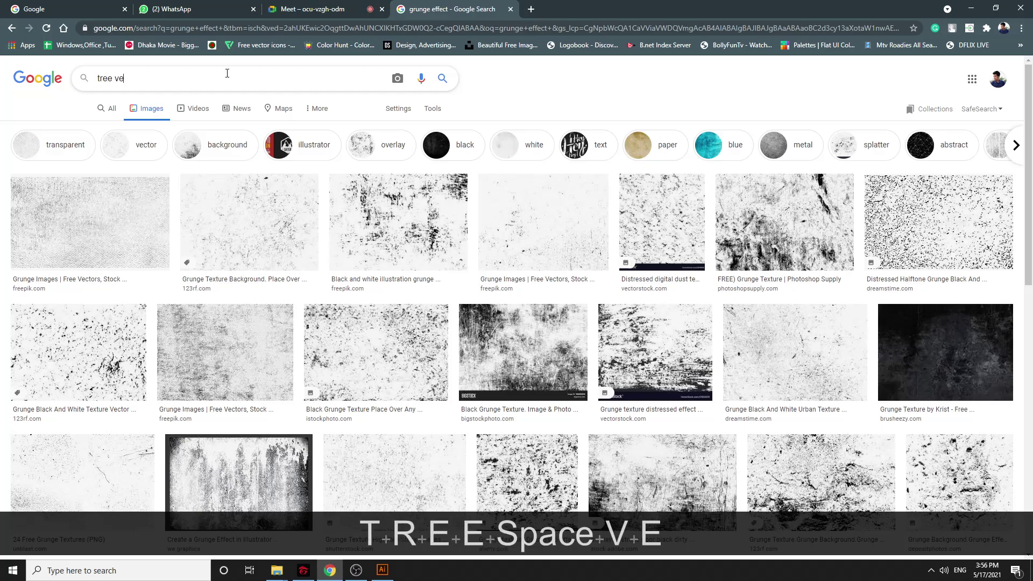
pyautogui.write('r')
pyautogui.press('Return')
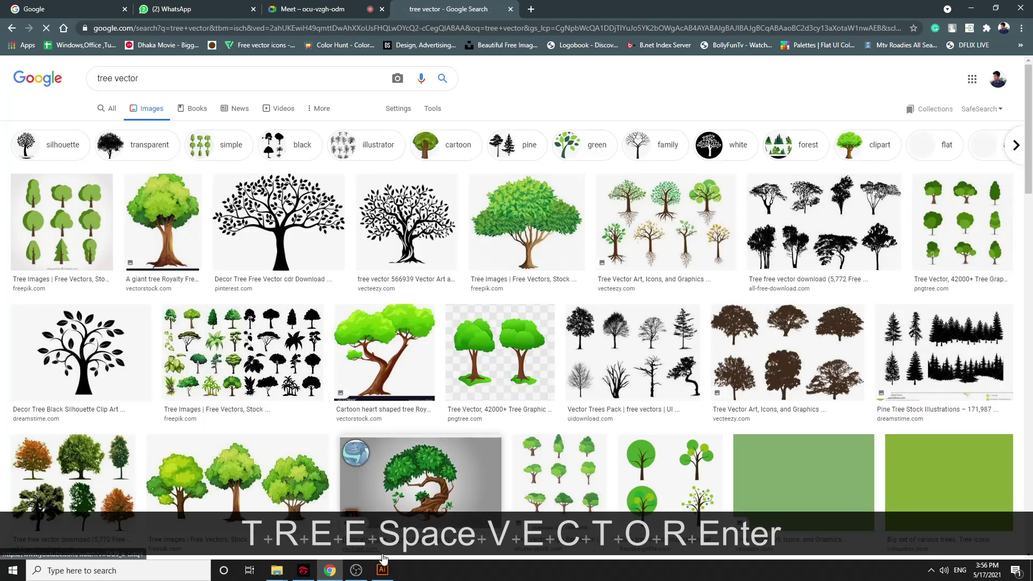
# Look briefly at the empty Illustrator artboard and the other browser pages, and return to the Google Meet call
pyautogui.click(382, 570)
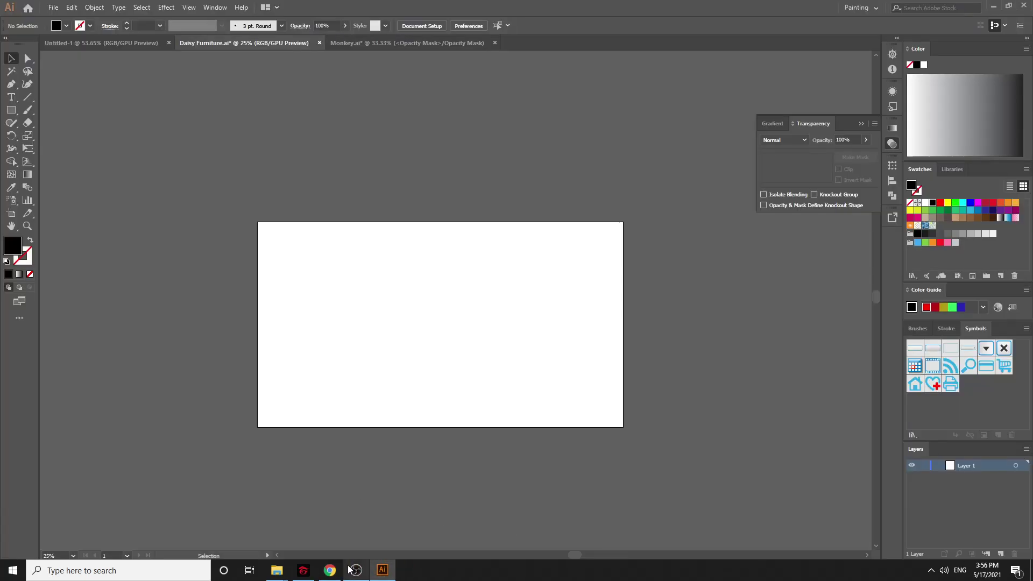
pyautogui.click(329, 569)
pyautogui.click(373, 5)
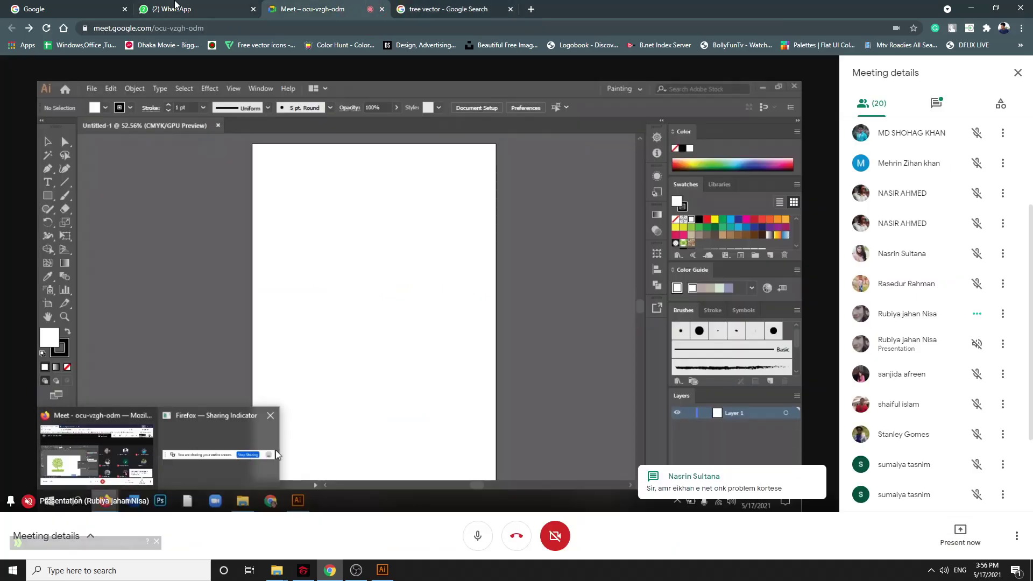
pyautogui.click(194, 9)
pyautogui.click(59, 9)
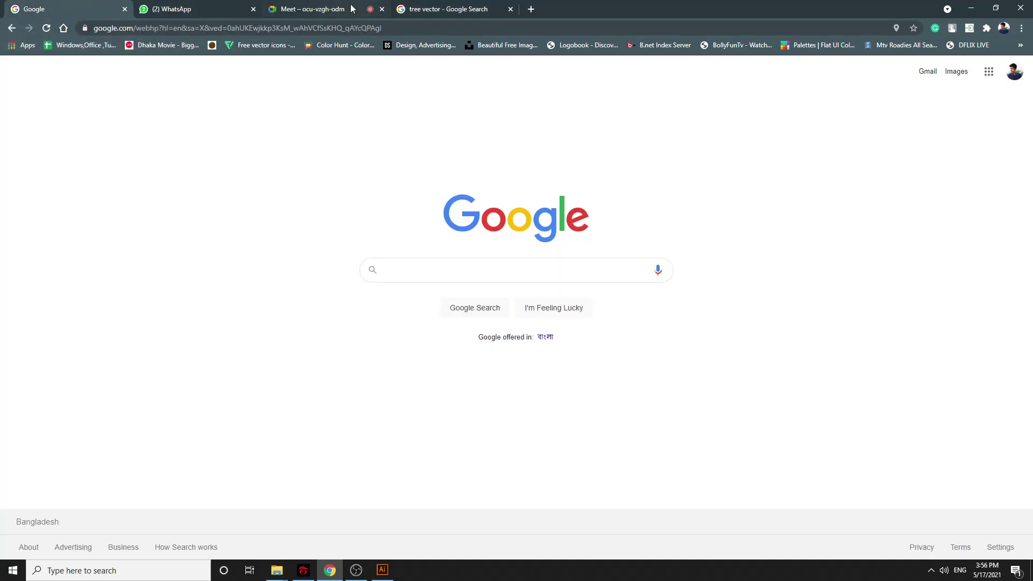
pyautogui.click(333, 8)
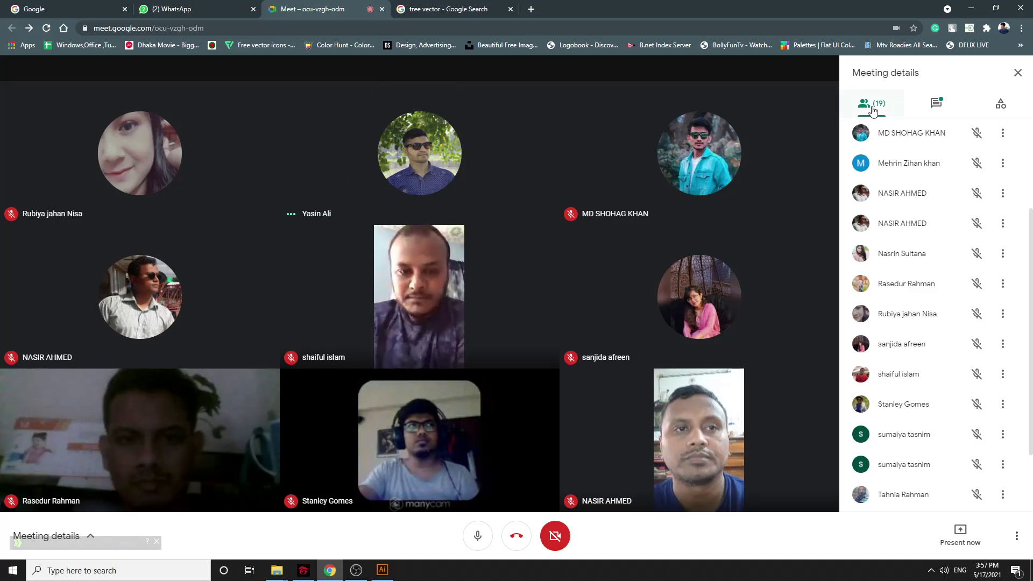
# Read the new chat message in the call and reply to everyone with "its okay"
pyautogui.click(935, 103)
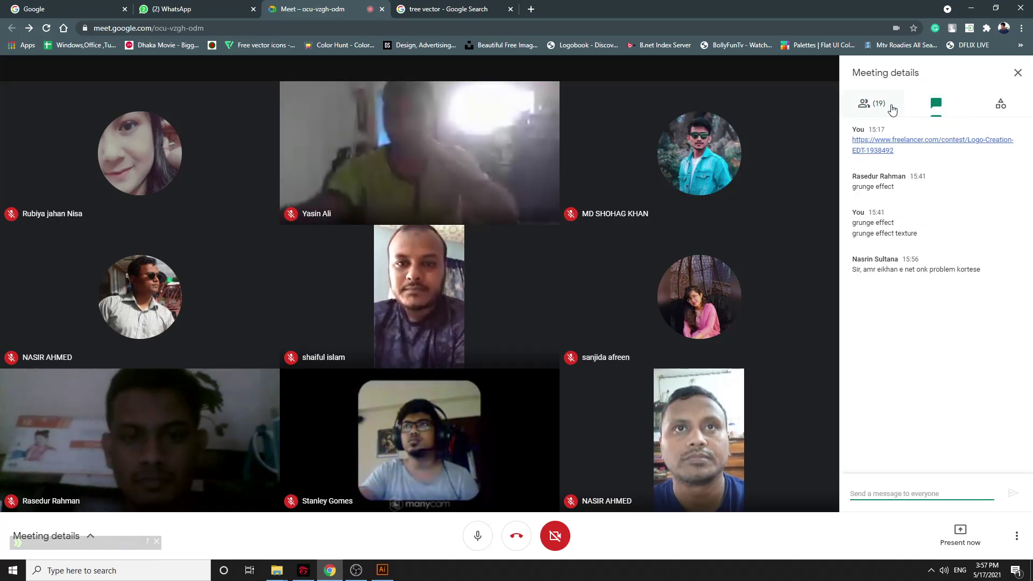
pyautogui.click(910, 487)
pyautogui.write('it')
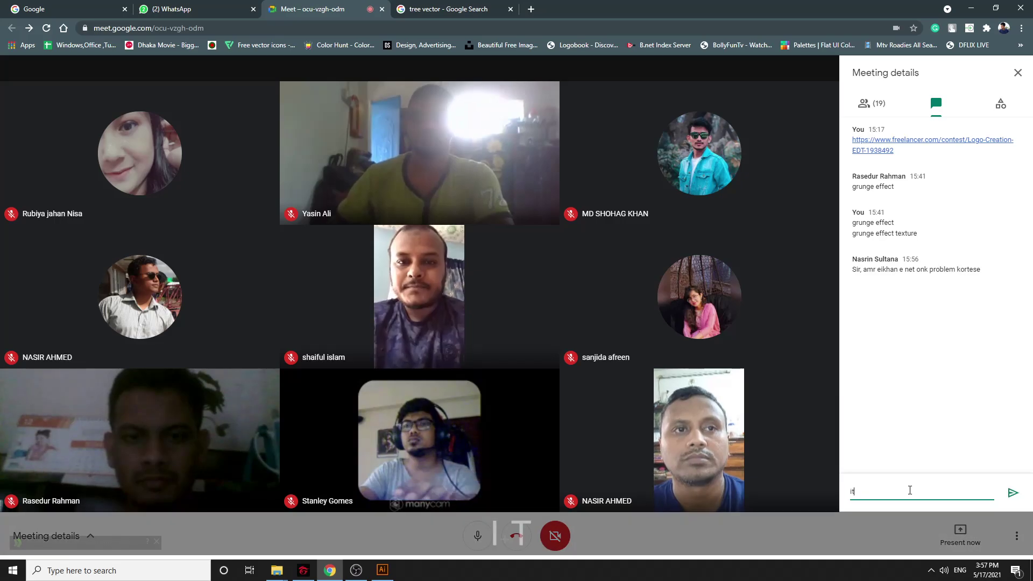
pyautogui.write('s okay')
pyautogui.press('Return')
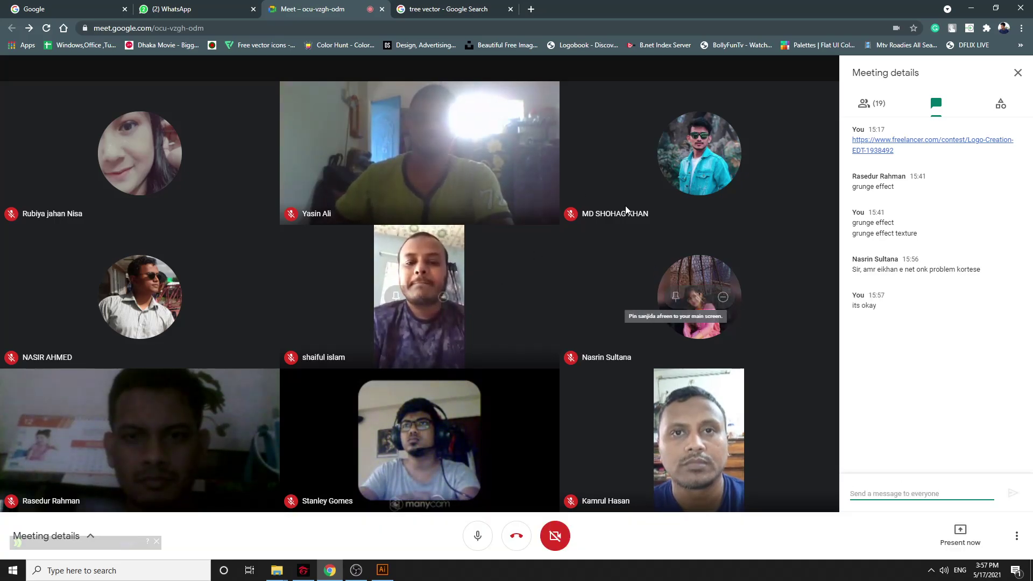
# Raise the call layout's maximum number of displayed tiles to 49
pyautogui.click(1017, 536)
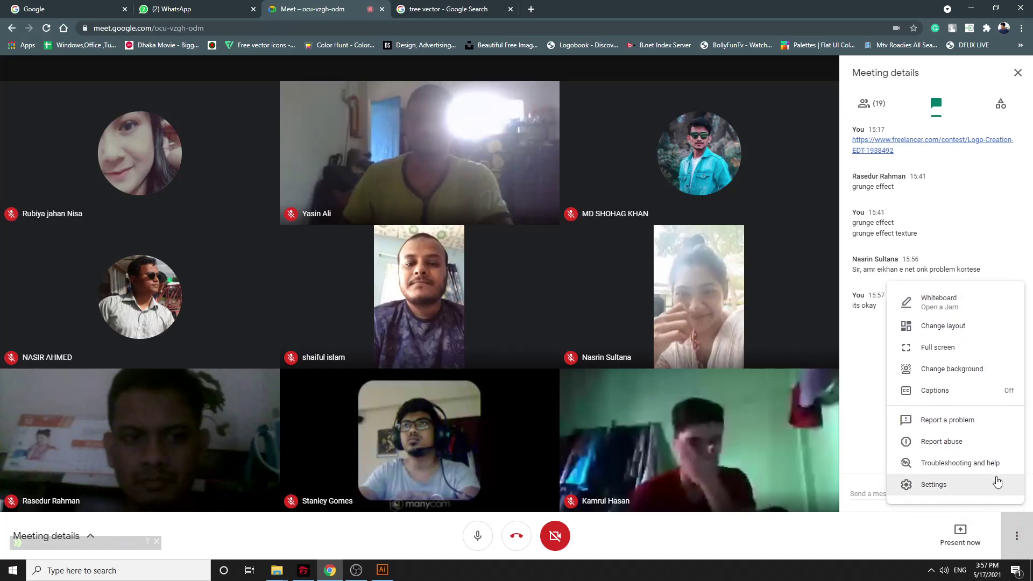
pyautogui.click(970, 329)
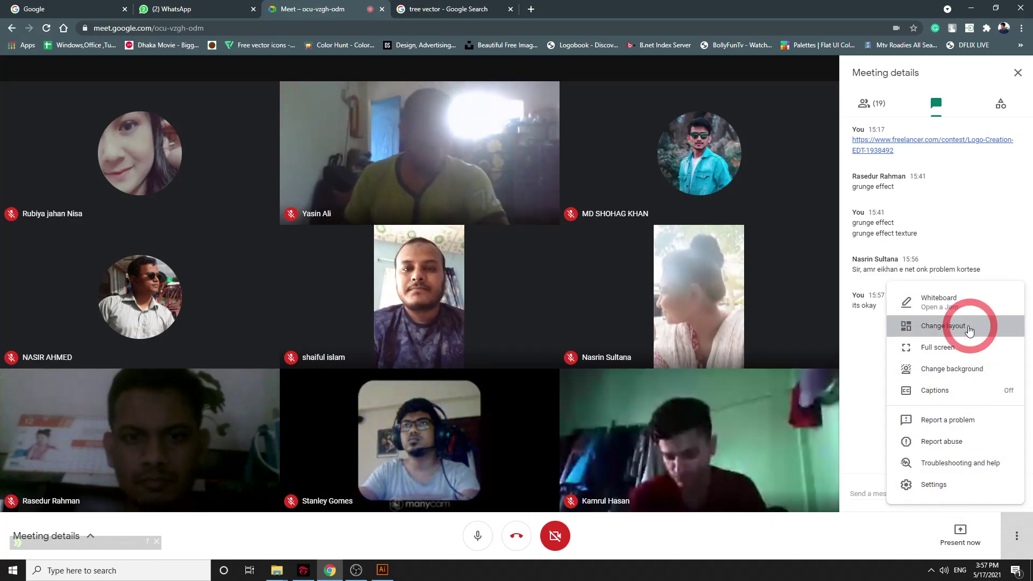
pyautogui.moveTo(478, 395); pyautogui.dragTo(614, 405)
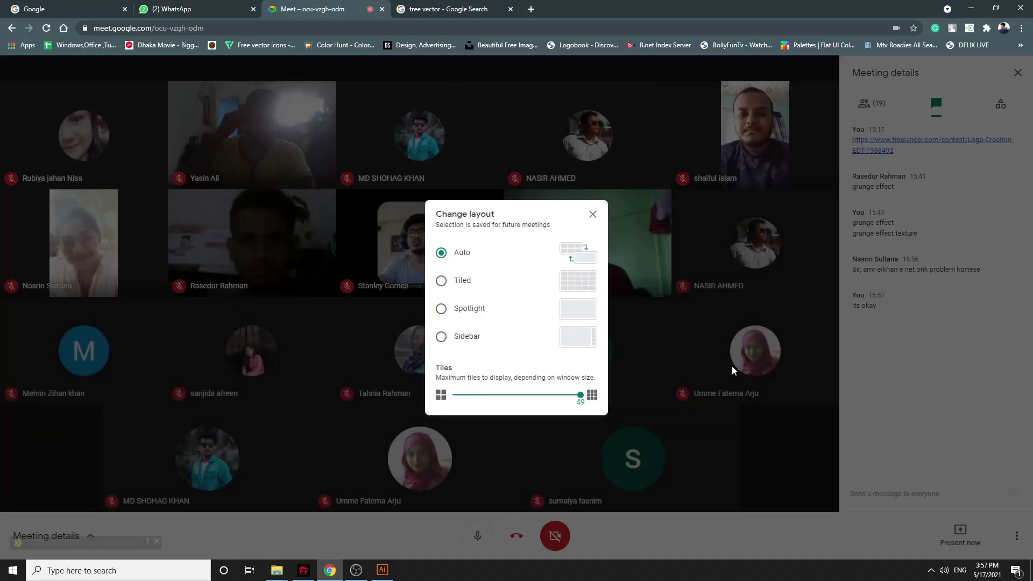
pyautogui.click(592, 214)
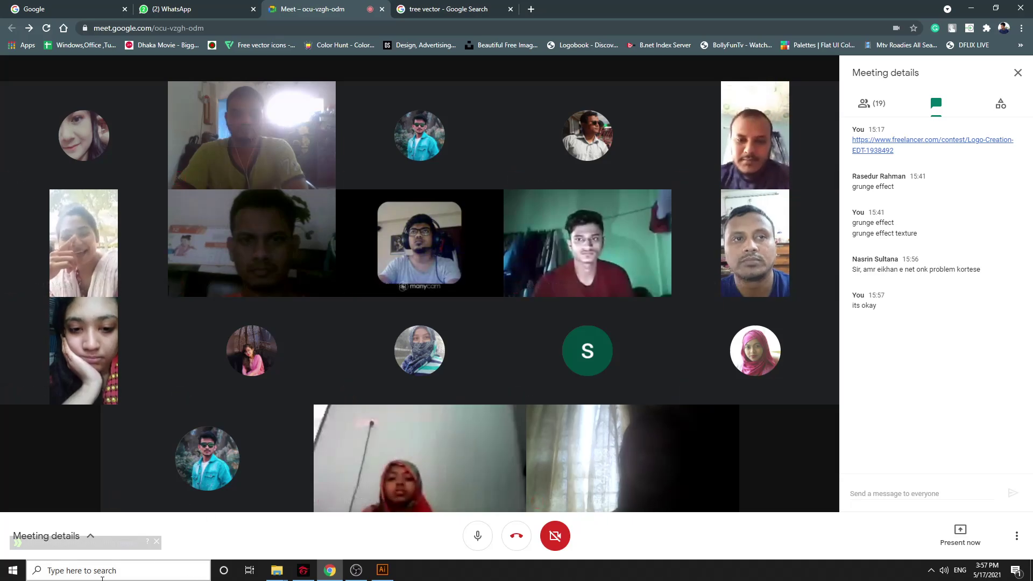
pyautogui.click(103, 577)
pyautogui.write('s')
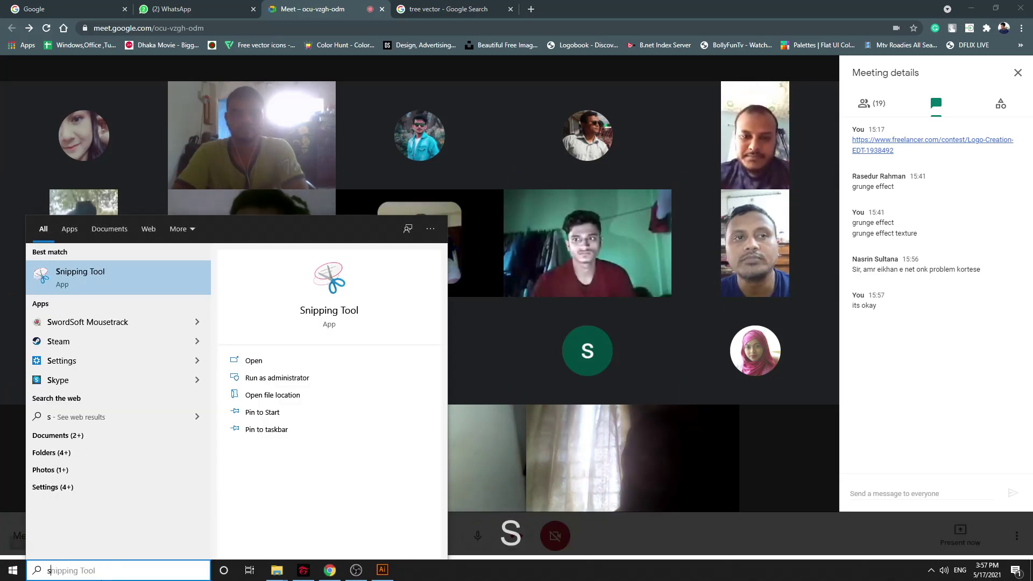
pyautogui.click(69, 229)
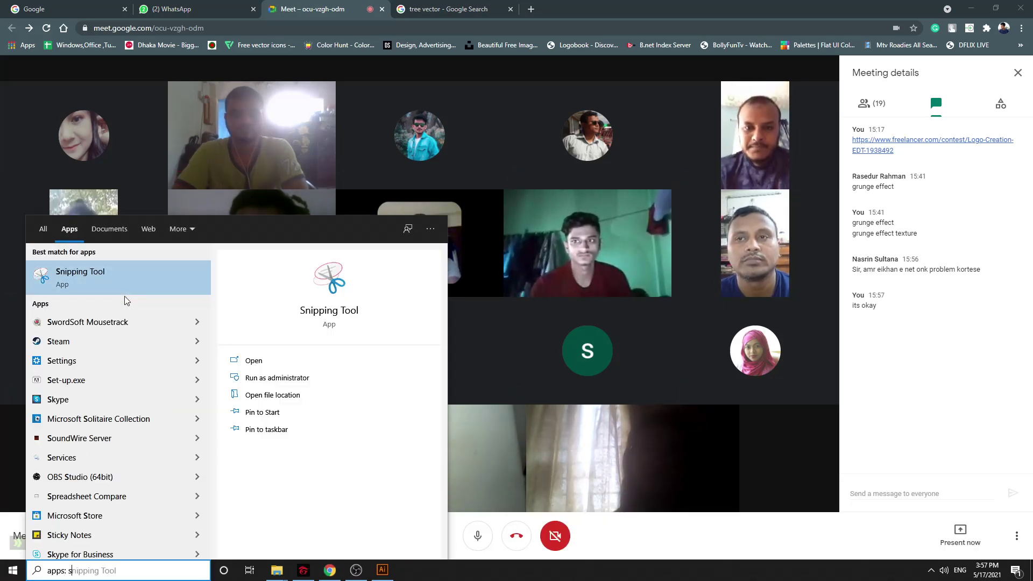
# Show the call's participant list and dismiss the "Download audio from this page" bar over the meeting details
pyautogui.click(868, 102)
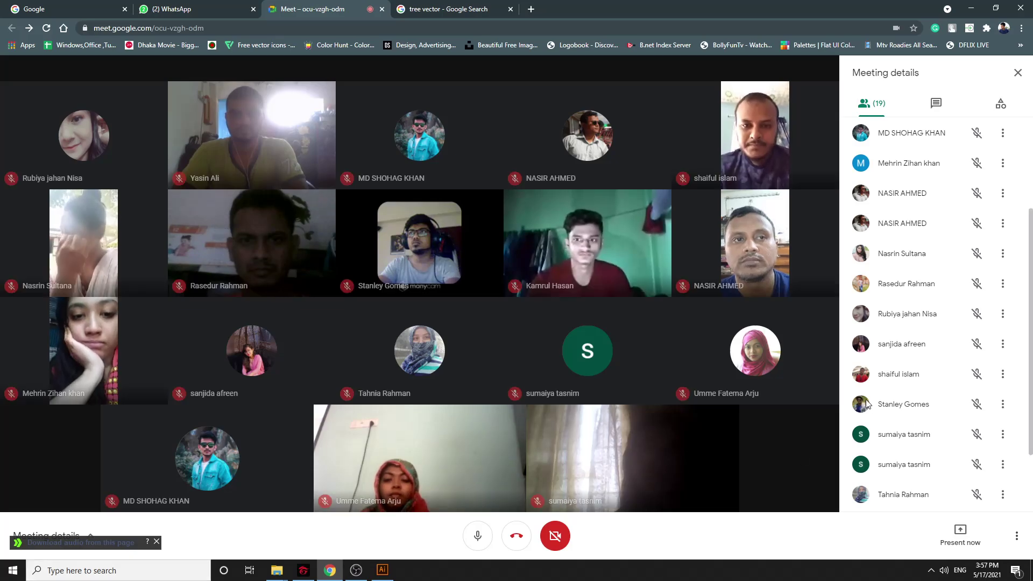
pyautogui.click(103, 572)
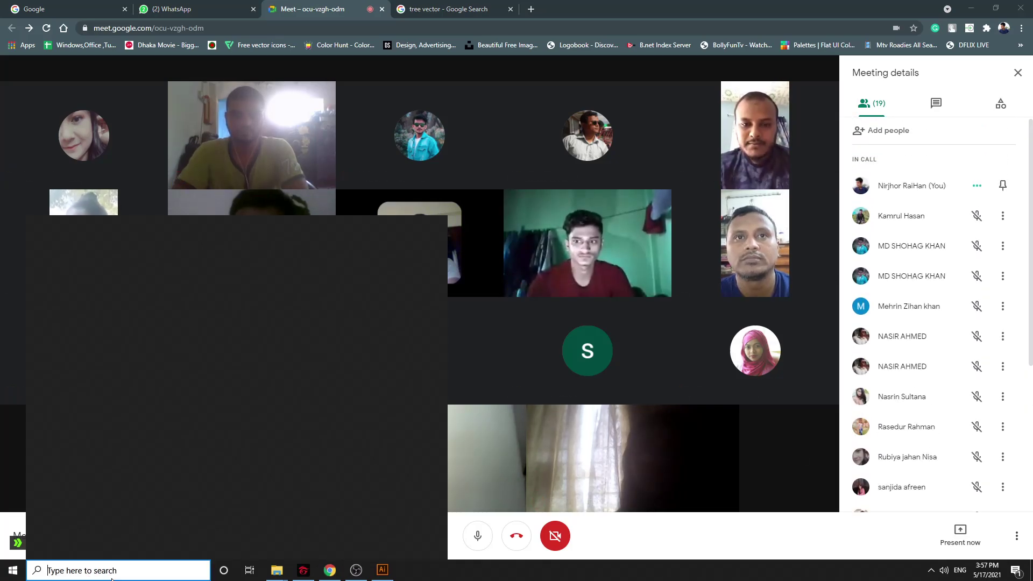
pyautogui.click(57, 532)
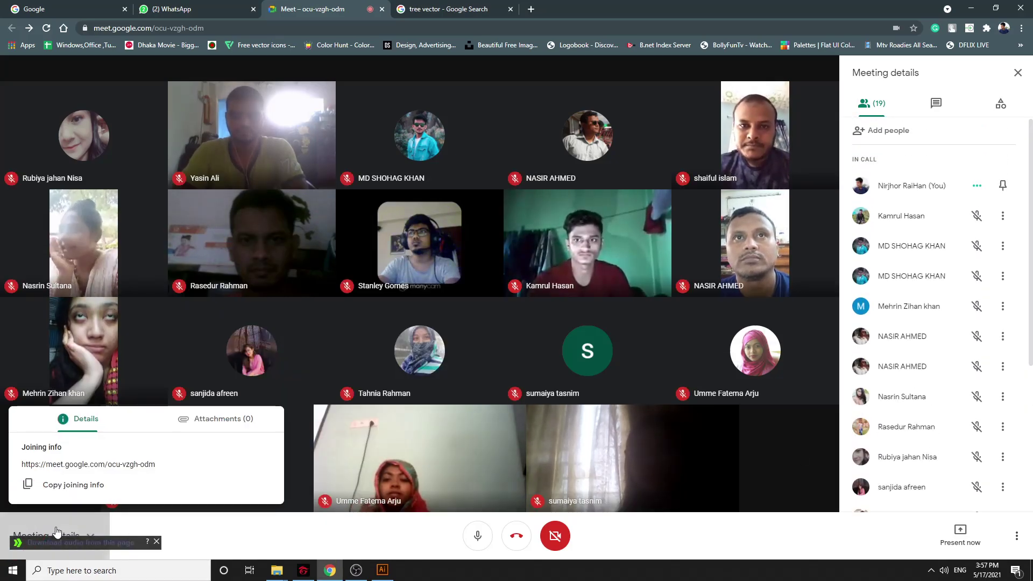
pyautogui.click(197, 548)
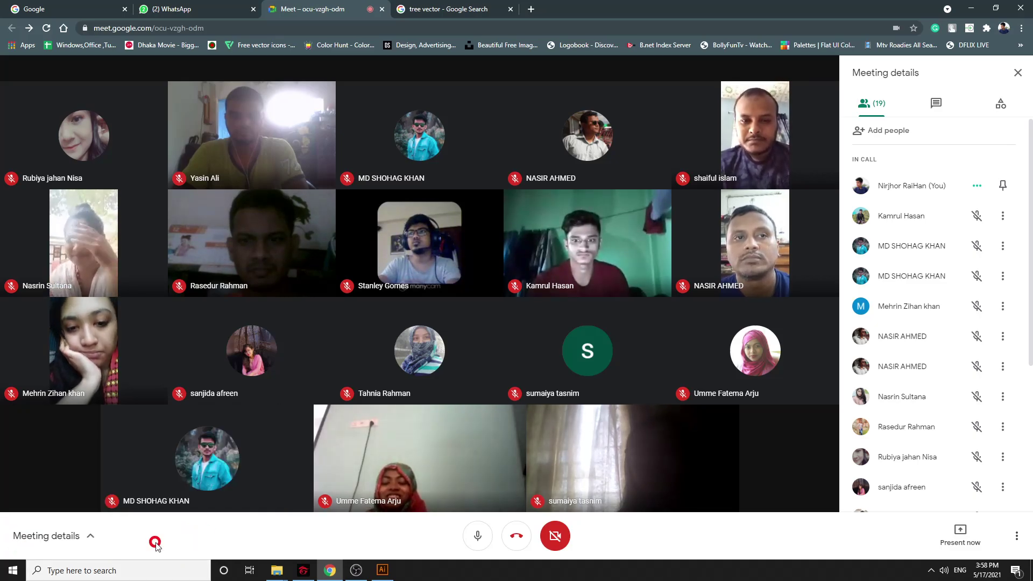
pyautogui.click(127, 571)
pyautogui.write('sni')
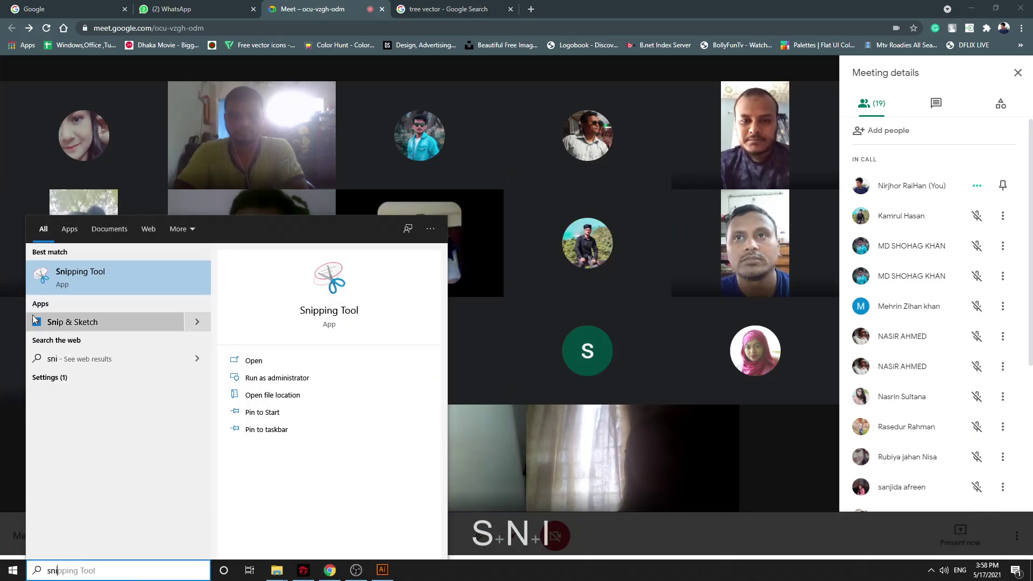
pyautogui.click(73, 279)
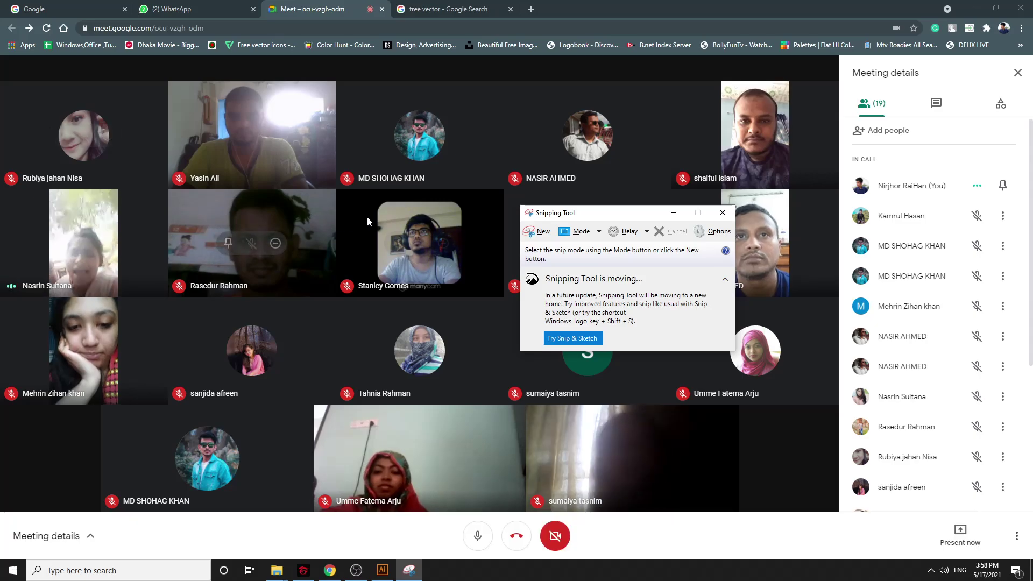
pyautogui.click(536, 233)
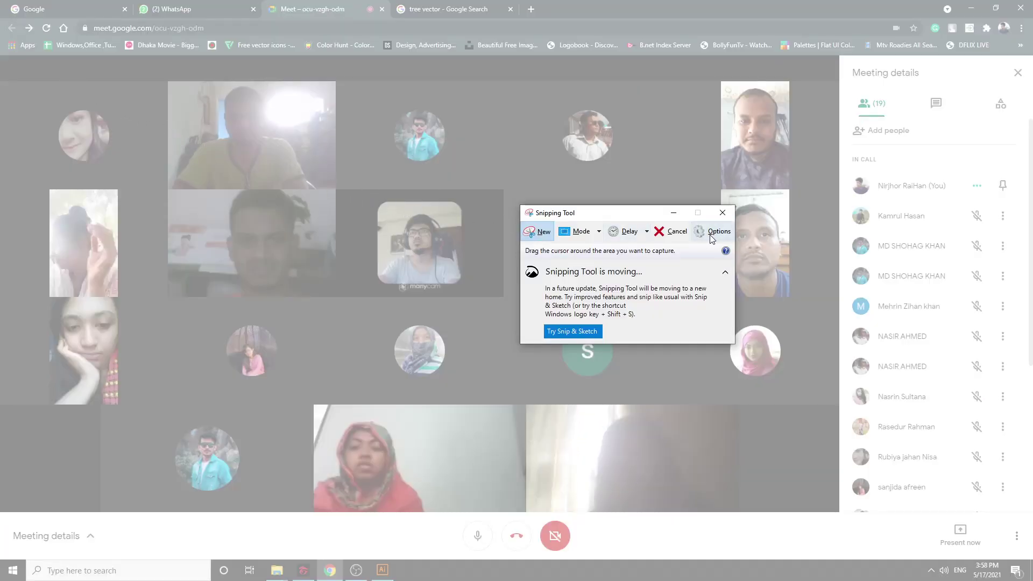
pyautogui.click(677, 232)
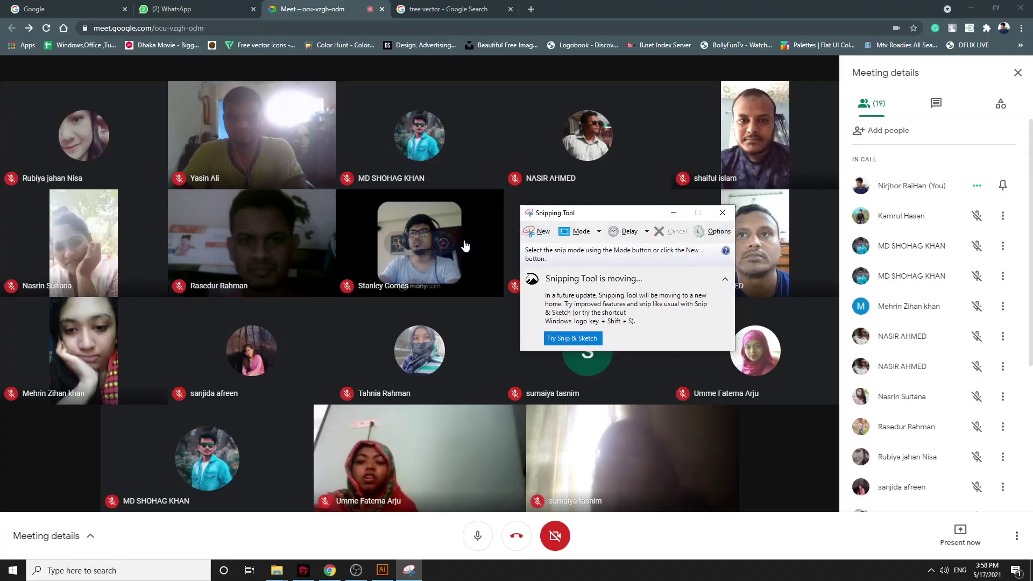
pyautogui.click(536, 232)
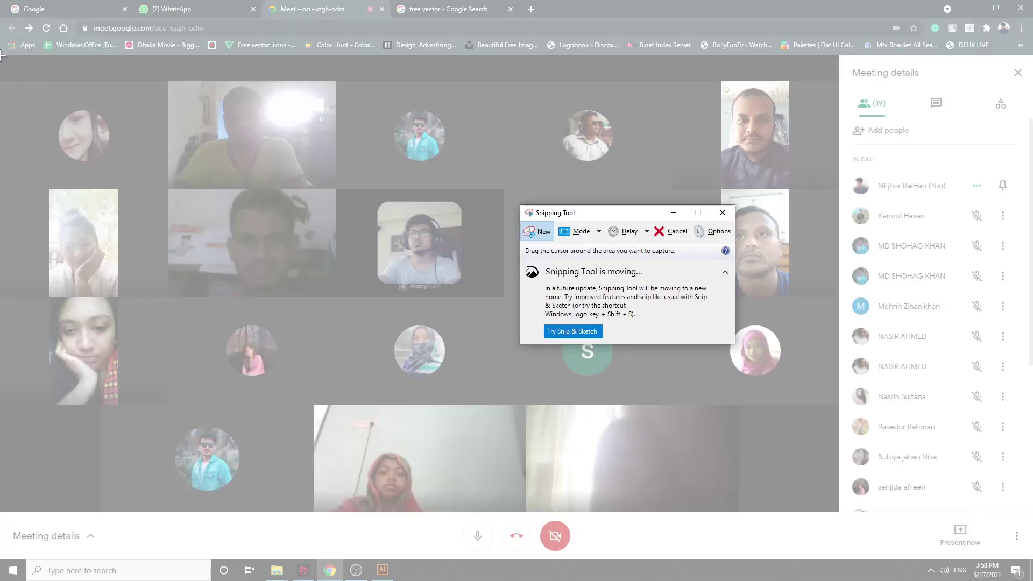
pyautogui.moveTo(2, 54); pyautogui.dragTo(966, 479)
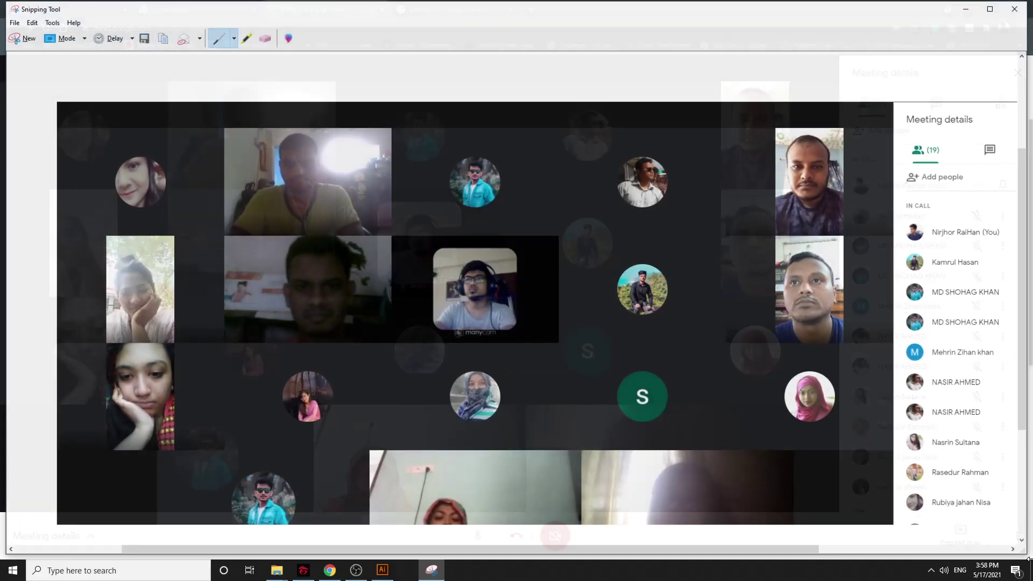
pyautogui.click(1016, 7)
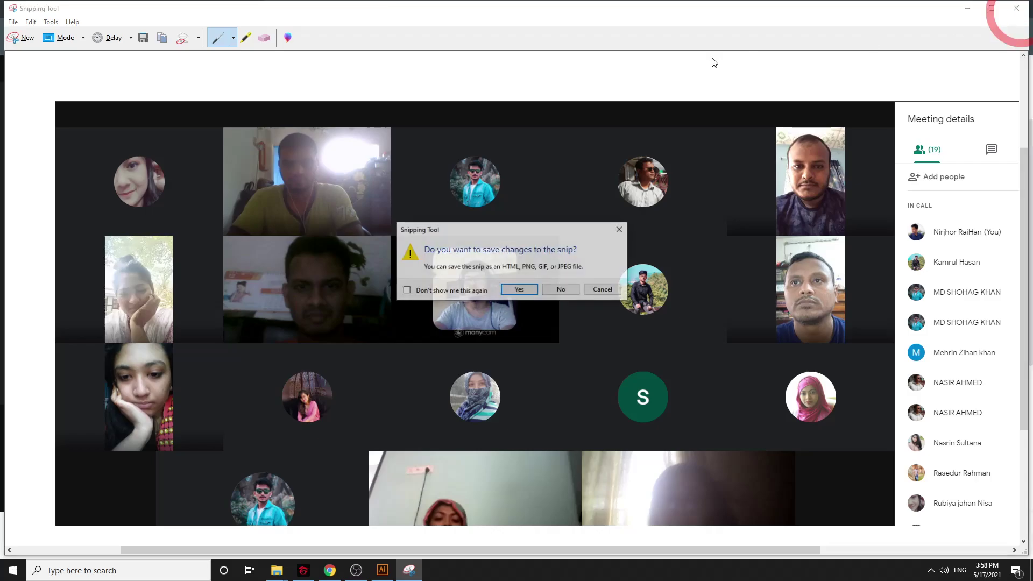
pyautogui.click(559, 291)
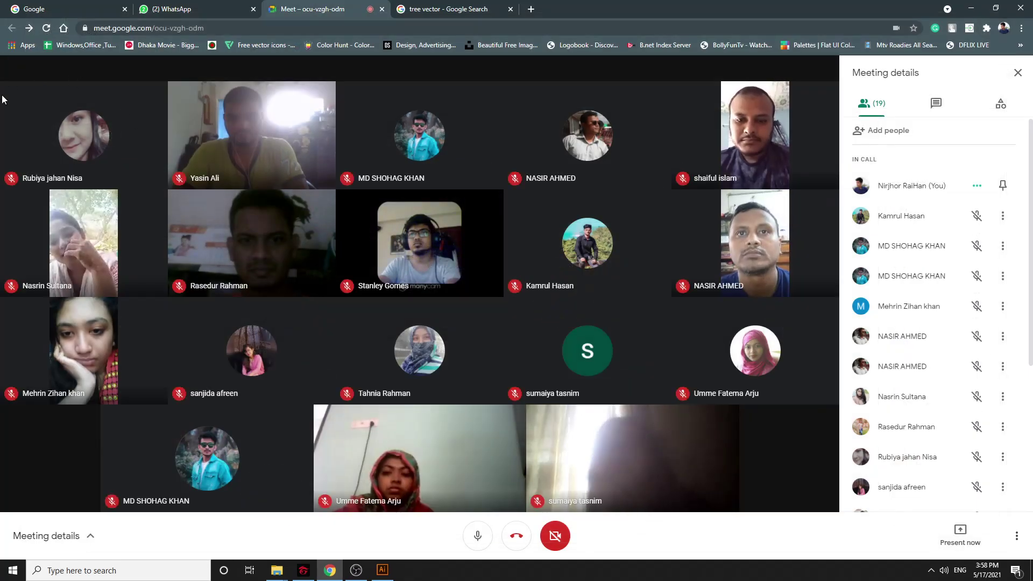
# Open Snipping Tool and capture the call from the participant tiles and meeting details down to the screen's lower edge
pyautogui.click(124, 570)
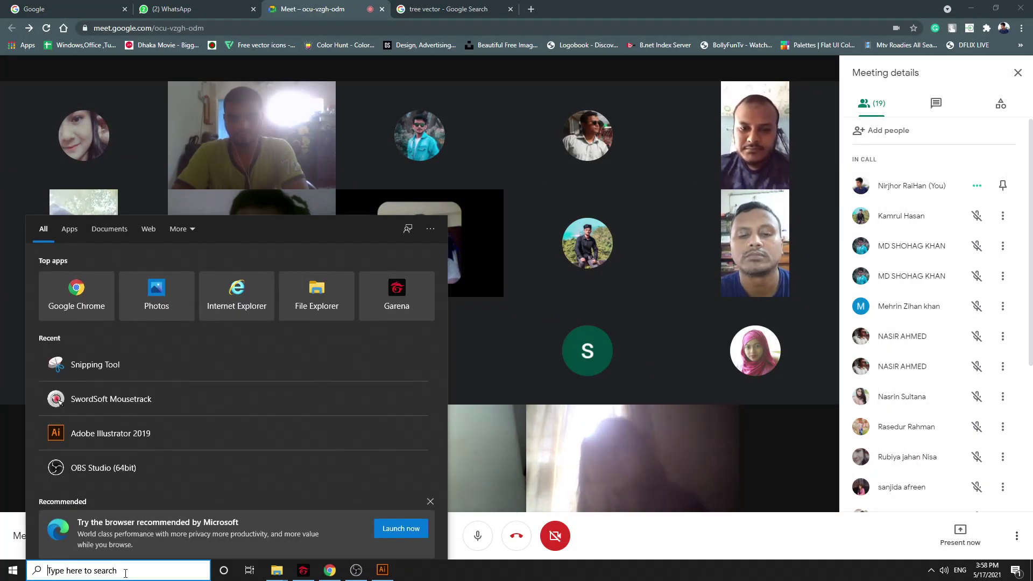
pyautogui.write('s')
pyautogui.click(59, 278)
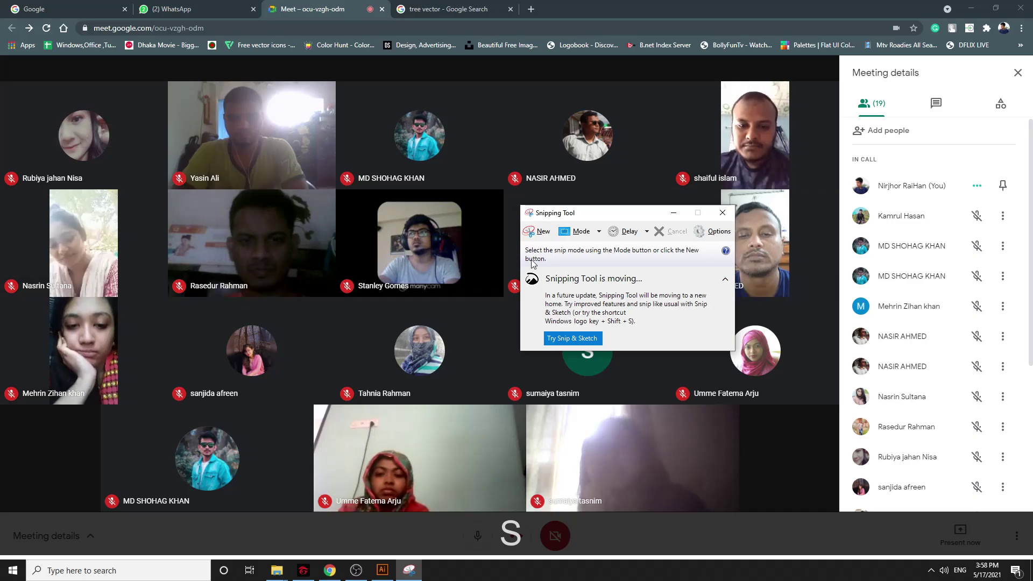
pyautogui.hotkey('ctrl', 'n')
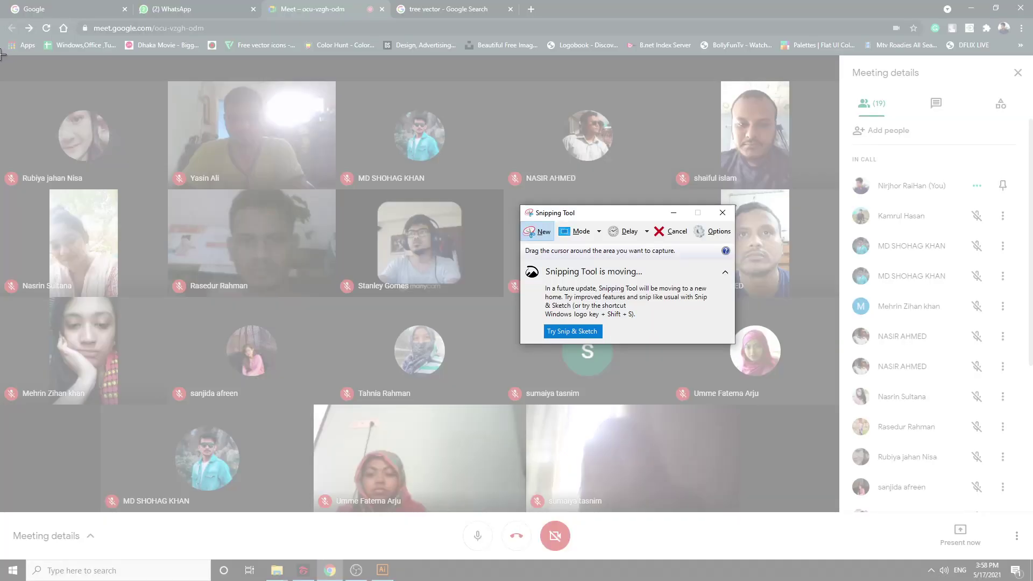
pyautogui.moveTo(2, 54); pyautogui.dragTo(1032, 580)
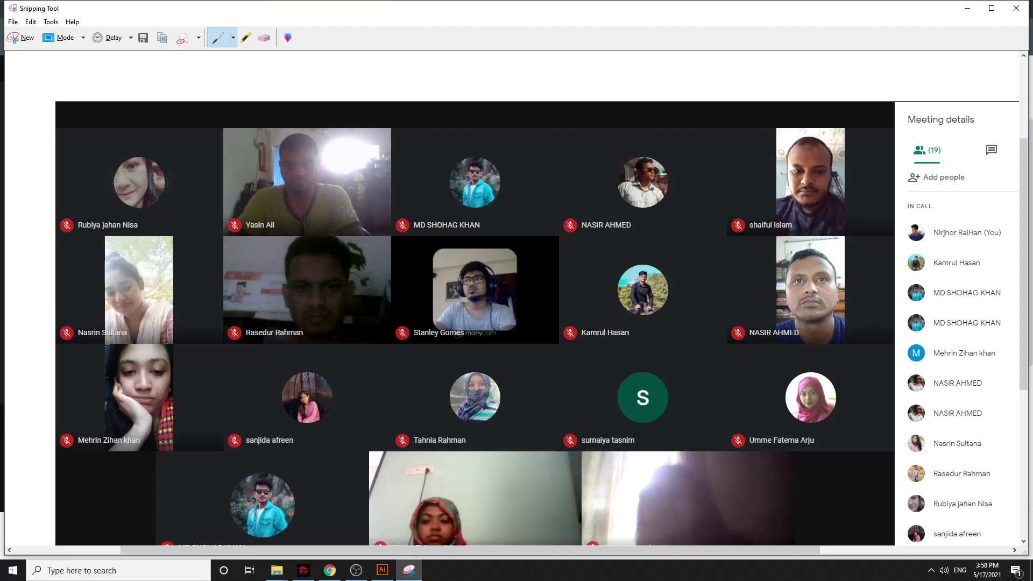
# Start saving the snip as a file and browse to the LEDP > Batch 74 folder on the Images (F:) drive
pyautogui.click(11, 24)
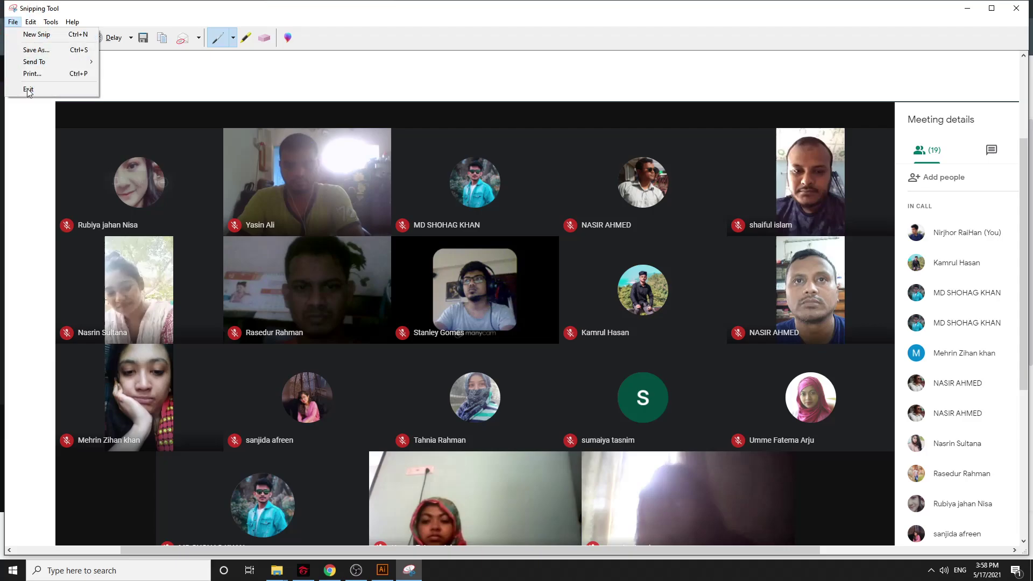
pyautogui.click(35, 51)
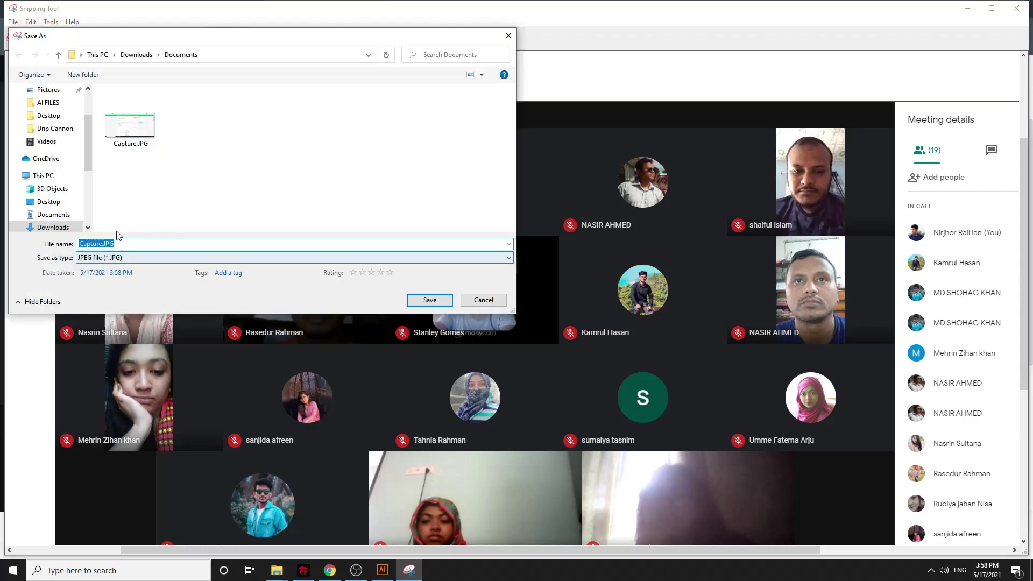
pyautogui.scroll(-3, 68, 215)
pyautogui.scroll(-2, 67, 220)
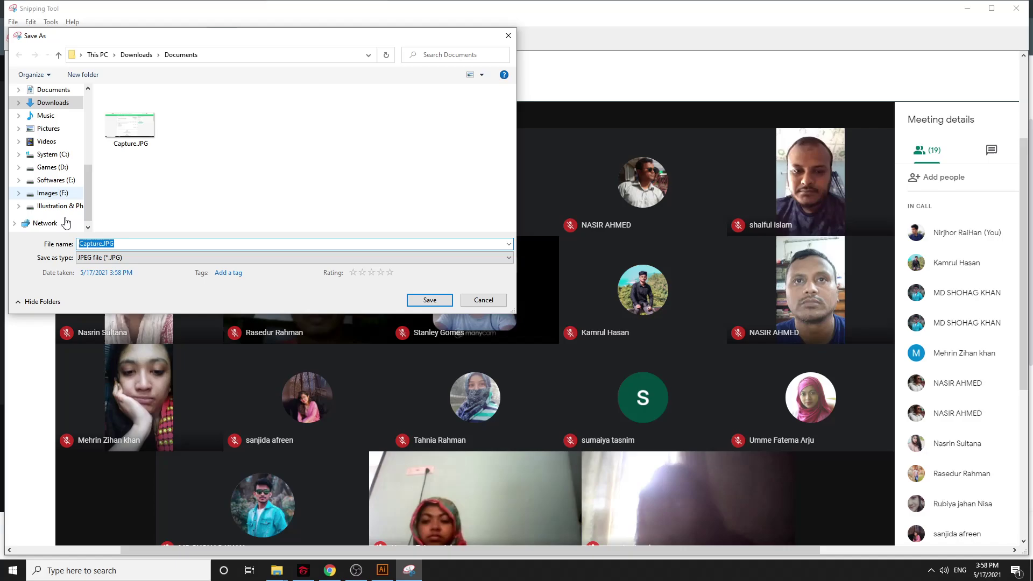
pyautogui.click(49, 194)
pyautogui.doubleClick(153, 87)
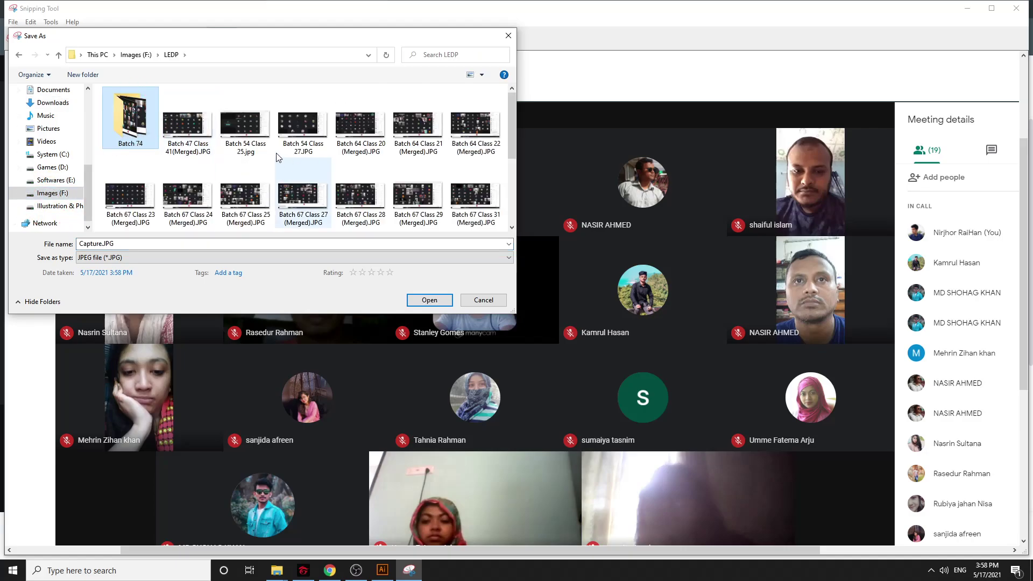
pyautogui.doubleClick(153, 124)
pyautogui.scroll(-1, 293, 181)
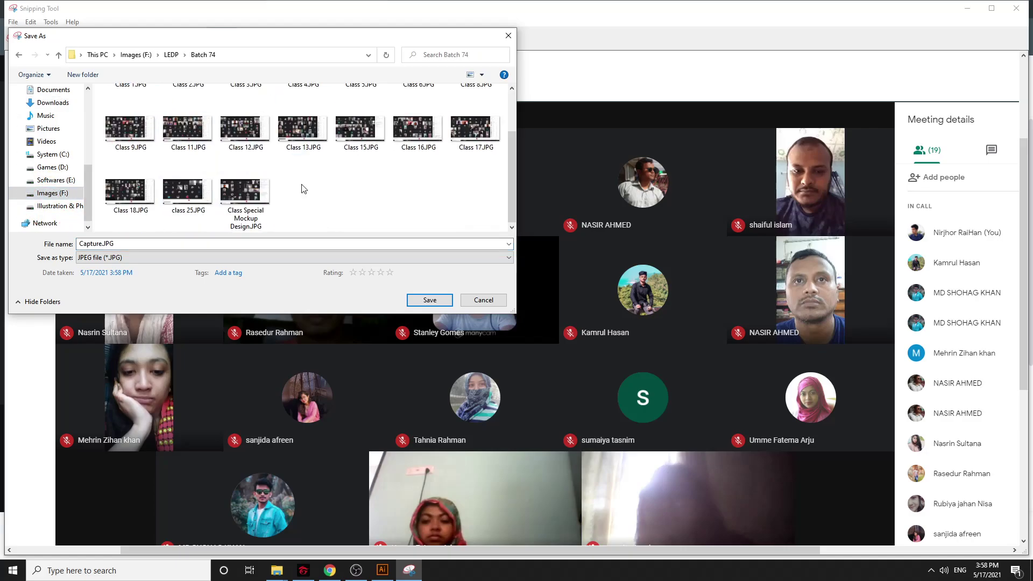
# Save the snip as a JPEG file named "Class 27" and close Snipping Tool
pyautogui.doubleClick(155, 243)
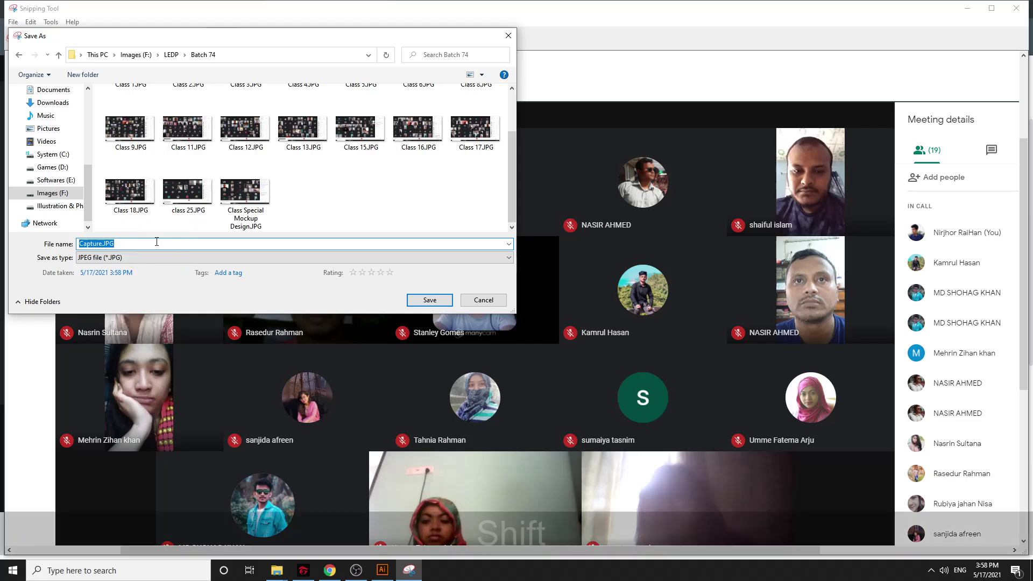
pyautogui.write('Class ')
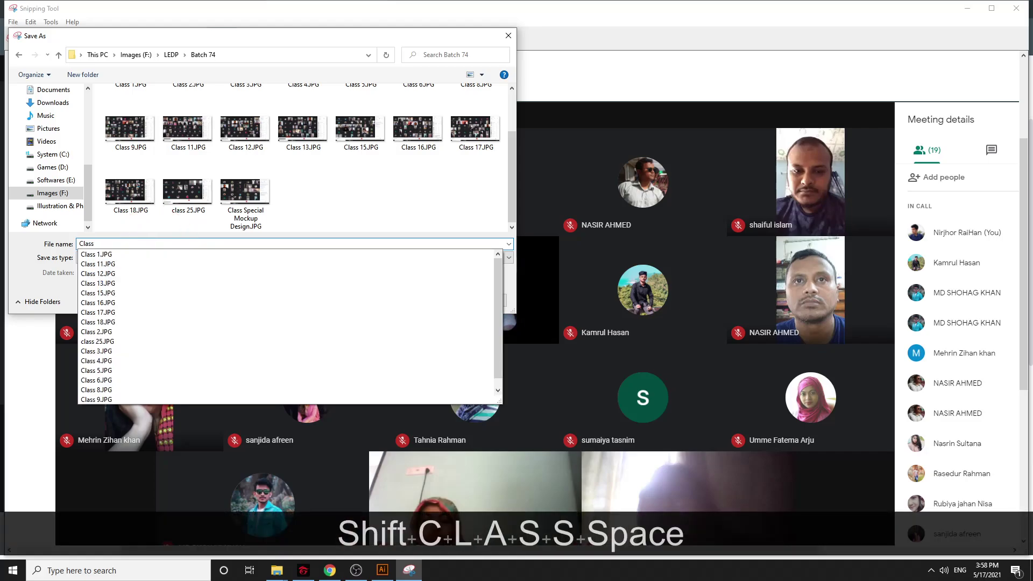
pyautogui.write('27')
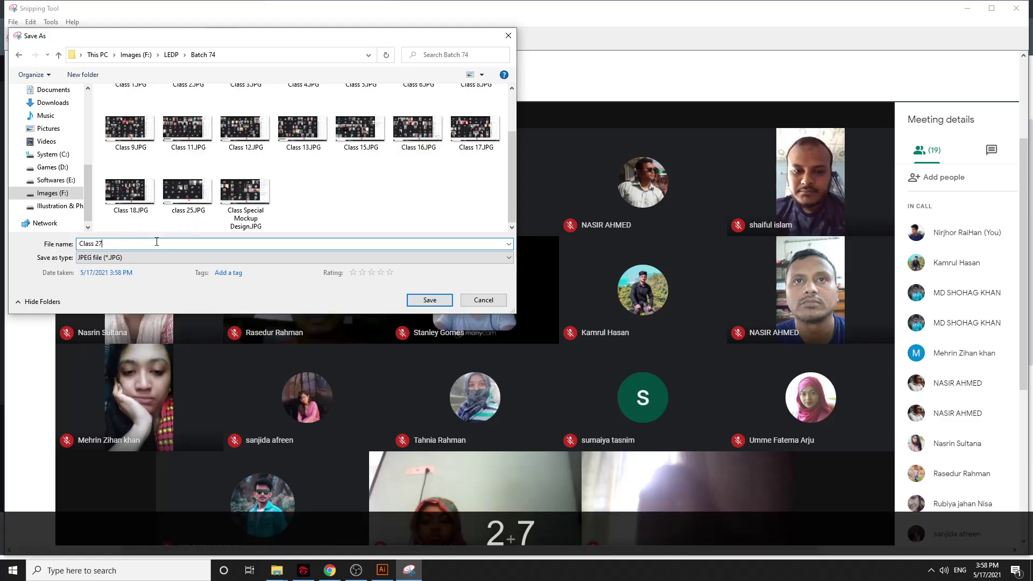
pyautogui.click(428, 299)
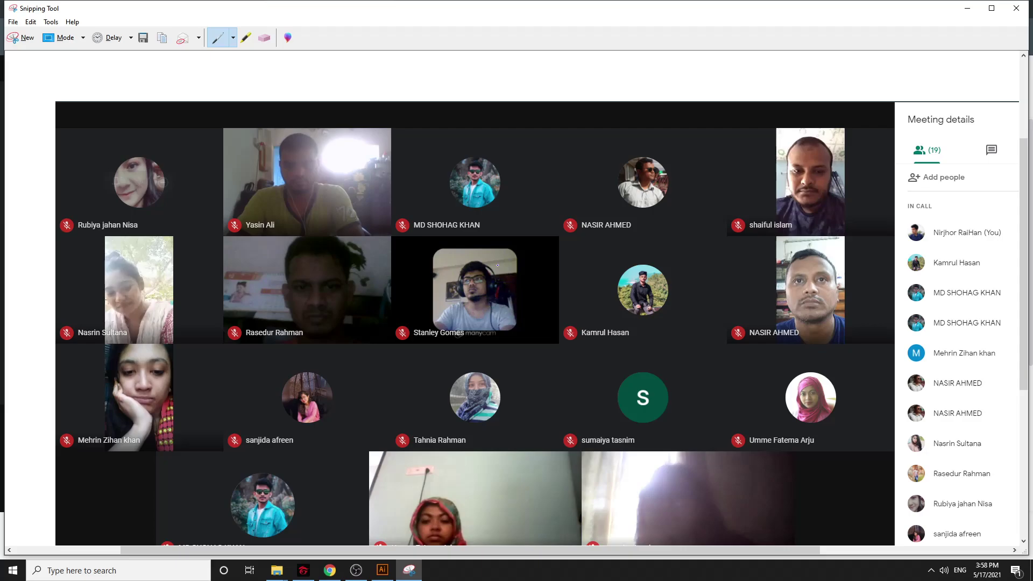
pyautogui.click(1017, 12)
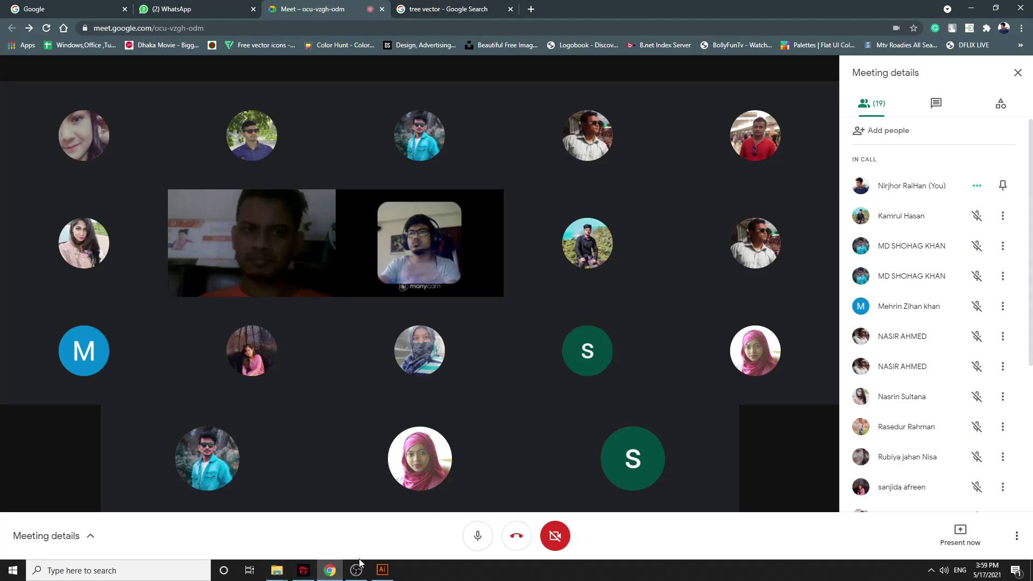
# Switch to Illustrator, look through the AI FILES folder for a document to open, cancel, and return to the Google Meet call
pyautogui.click(380, 575)
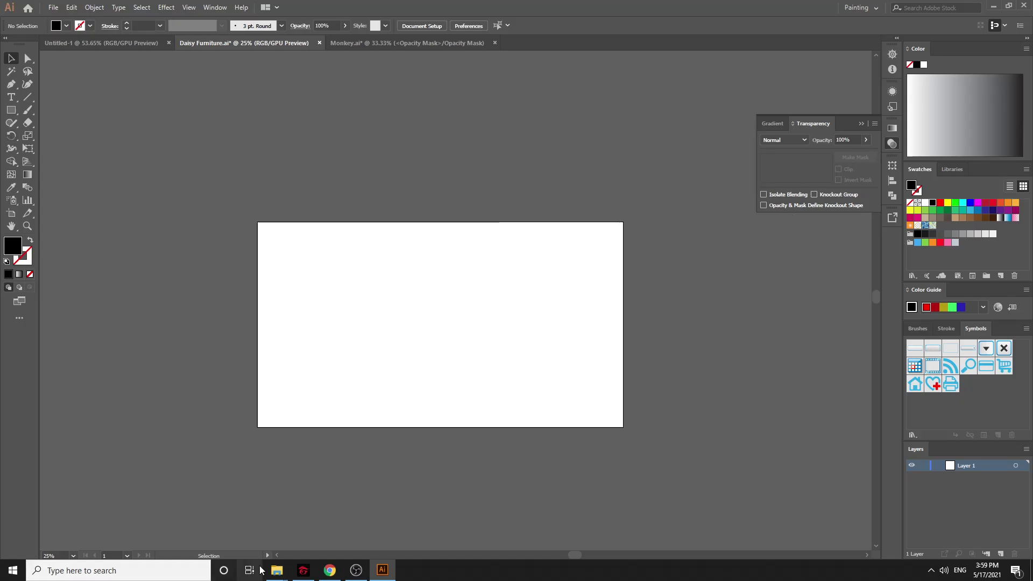
pyautogui.click(329, 569)
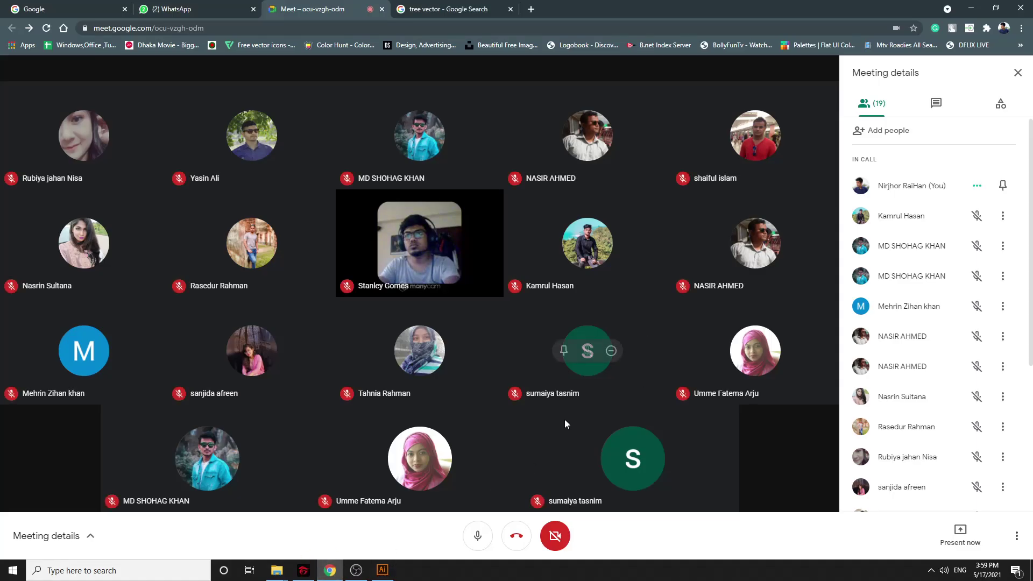
pyautogui.click(382, 570)
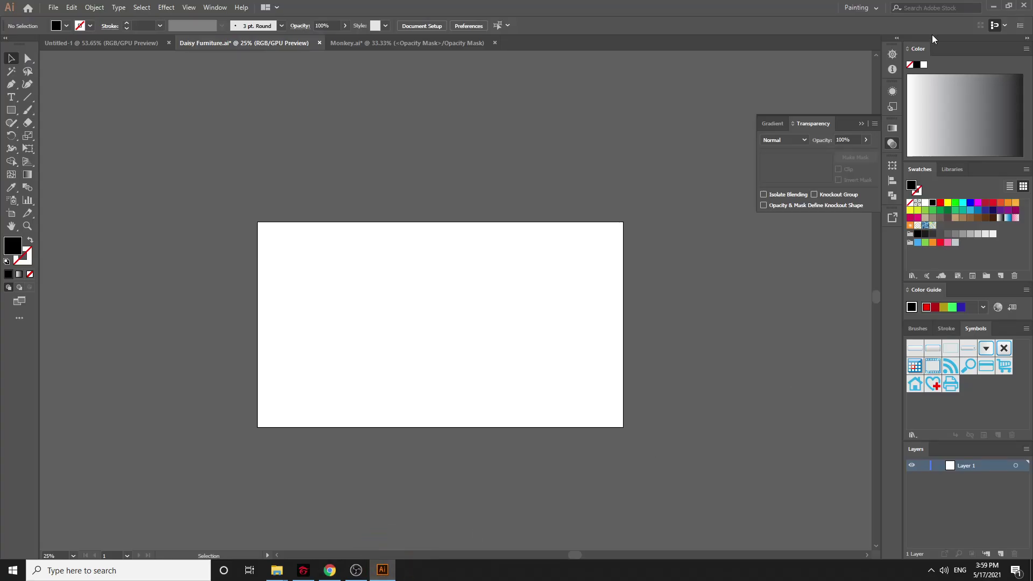
pyautogui.click(55, 7)
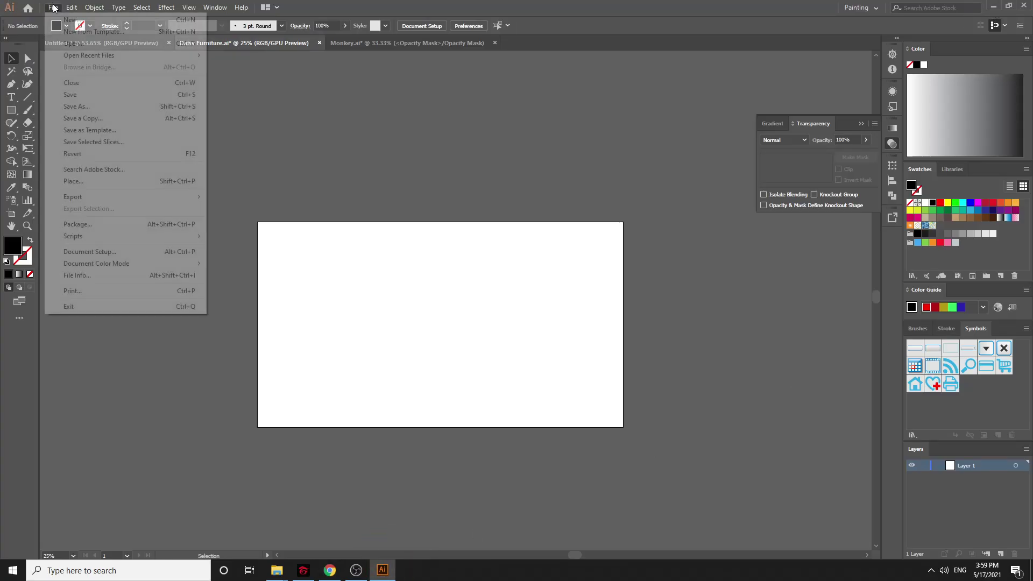
pyautogui.click(75, 43)
pyautogui.scroll(-1, 96, 140)
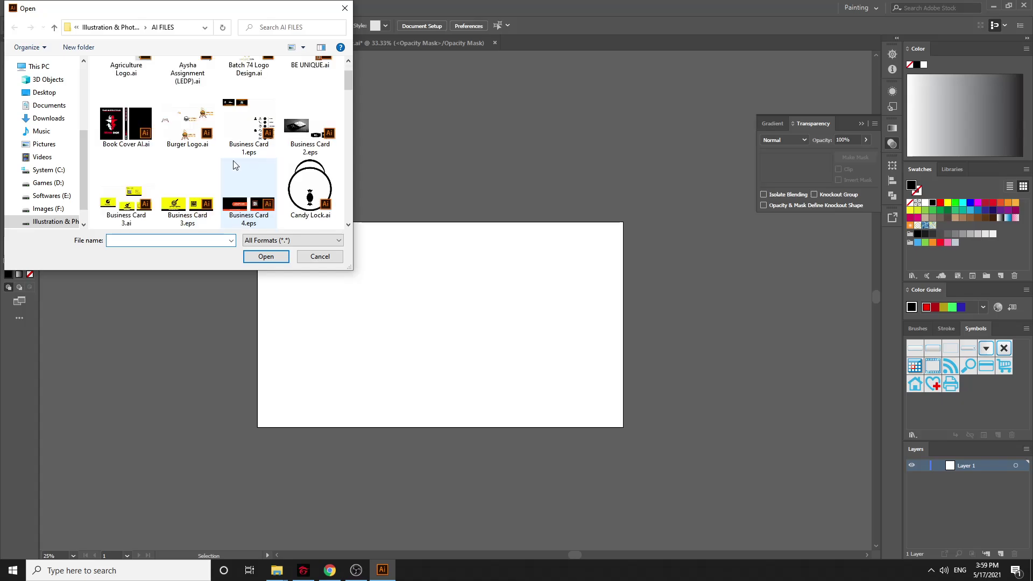
pyautogui.scroll(-6, 95, 140)
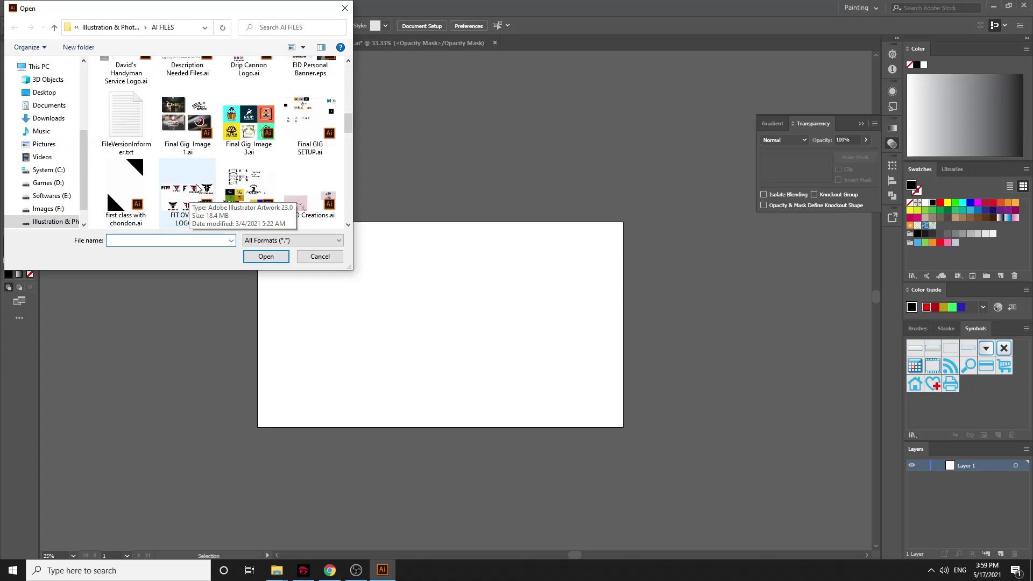
pyautogui.scroll(-1, 235, 186)
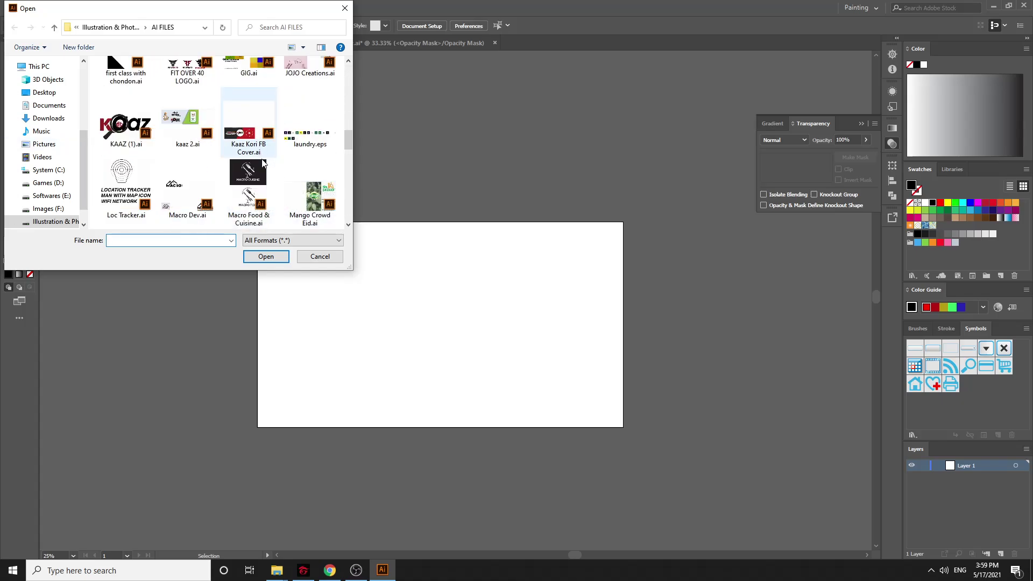
pyautogui.scroll(-3, 263, 162)
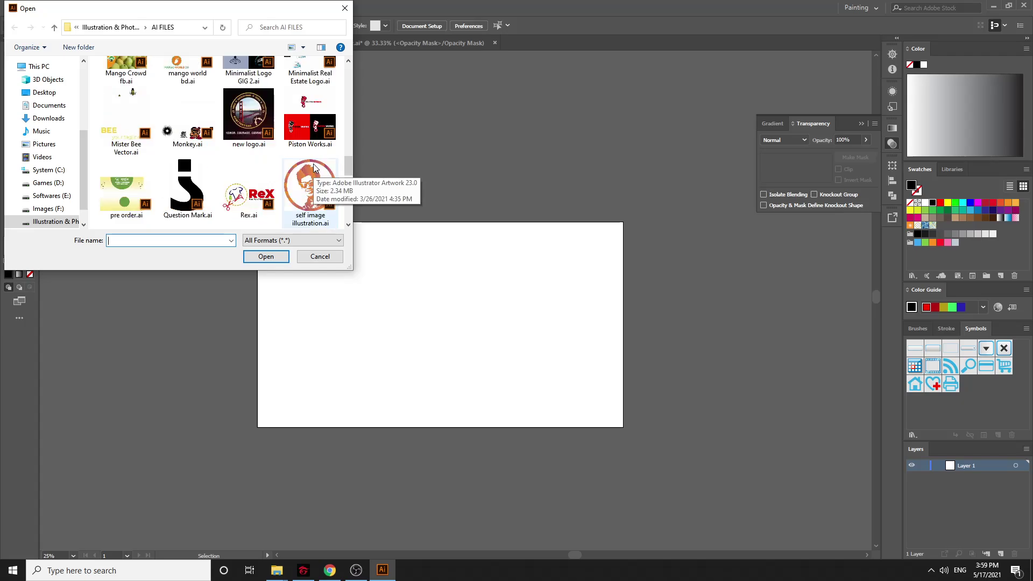
pyautogui.scroll(-8, 274, 183)
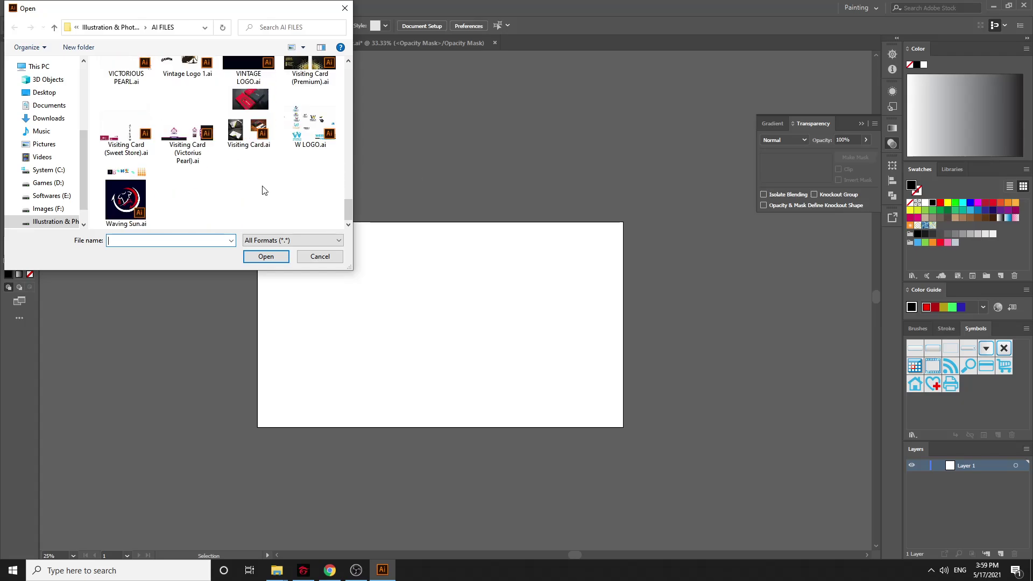
pyautogui.click(322, 260)
pyautogui.click(330, 570)
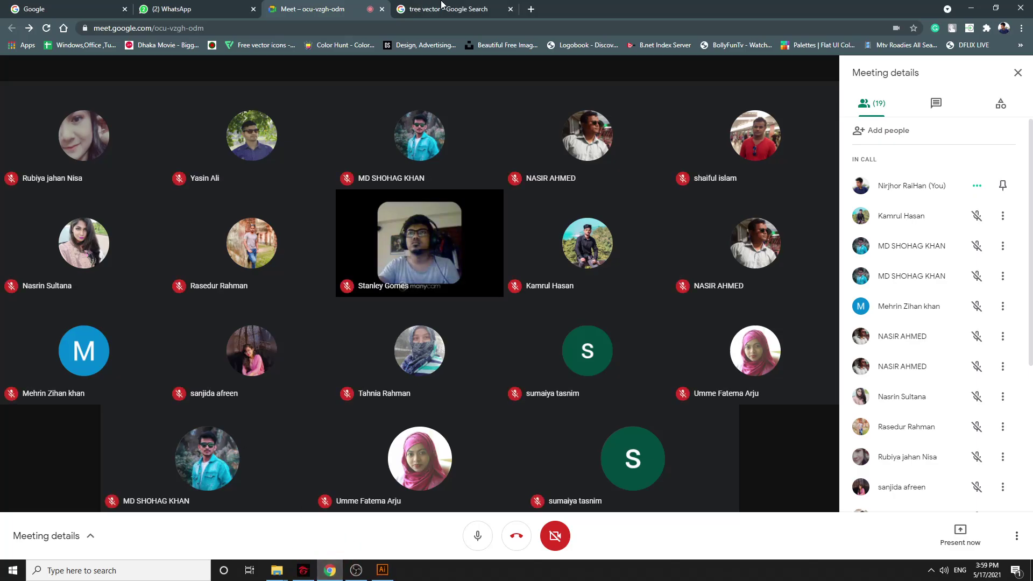
# Switch to the "tree vector" image search tab and open Gmail in it
pyautogui.click(462, 9)
pyautogui.click(461, 26)
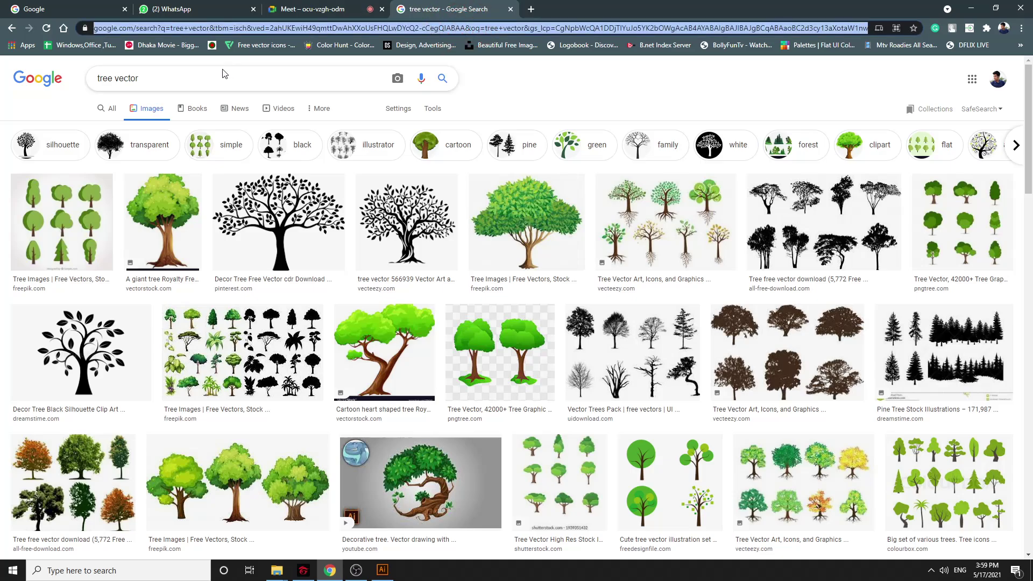
pyautogui.click(203, 74)
pyautogui.click(256, 26)
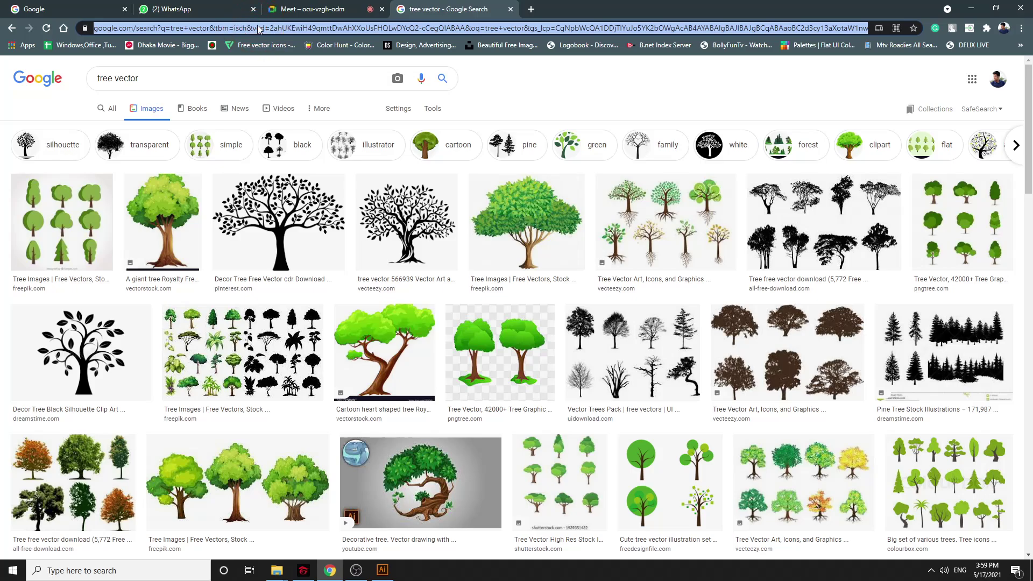
pyautogui.write('tree vec')
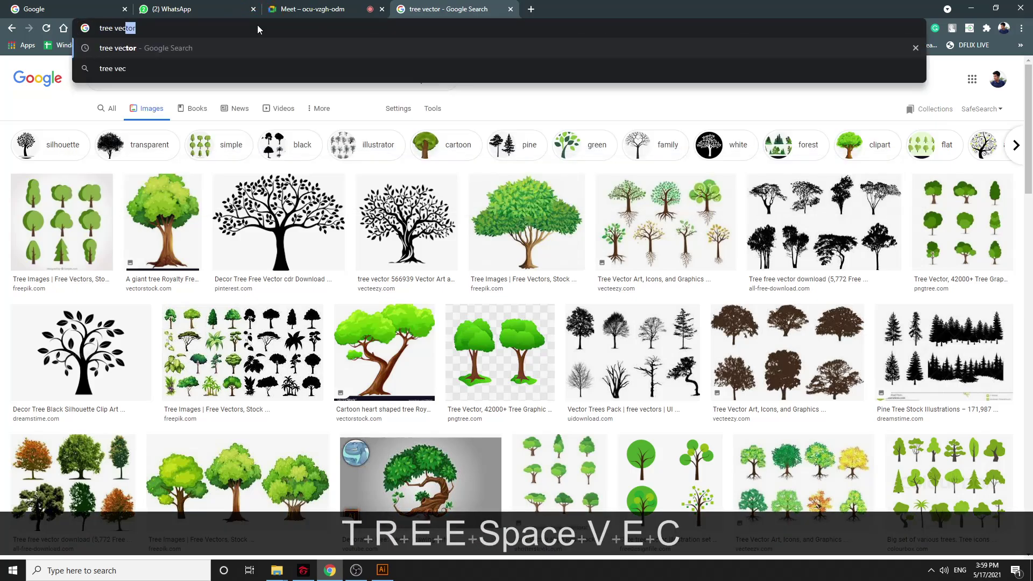
pyautogui.press('BackSpace')
pyautogui.press('BackSpace')
pyautogui.write('gna')
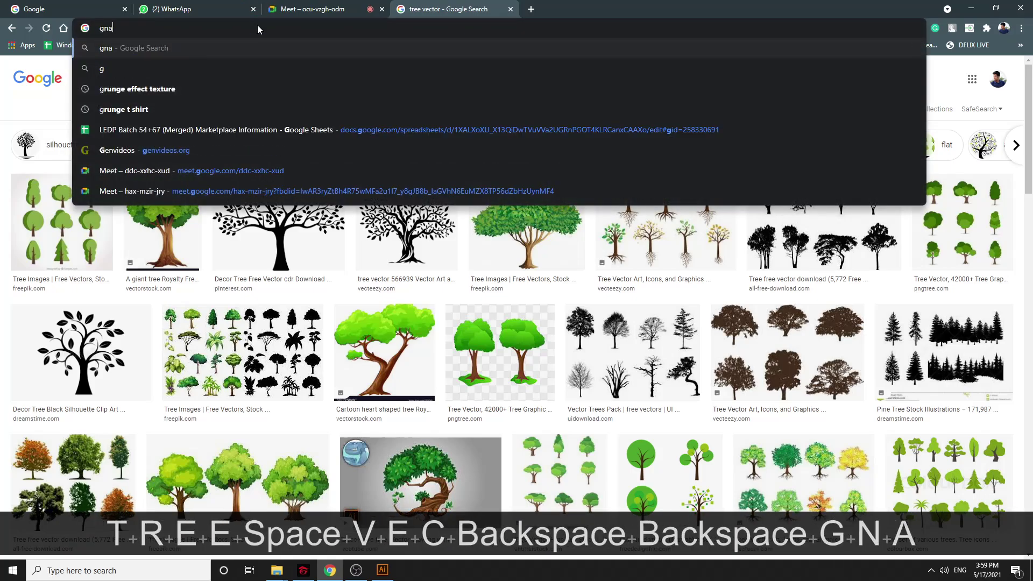
pyautogui.press('BackSpace')
pyautogui.press('BackSpace')
pyautogui.write('mmai')
pyautogui.press('BackSpace')
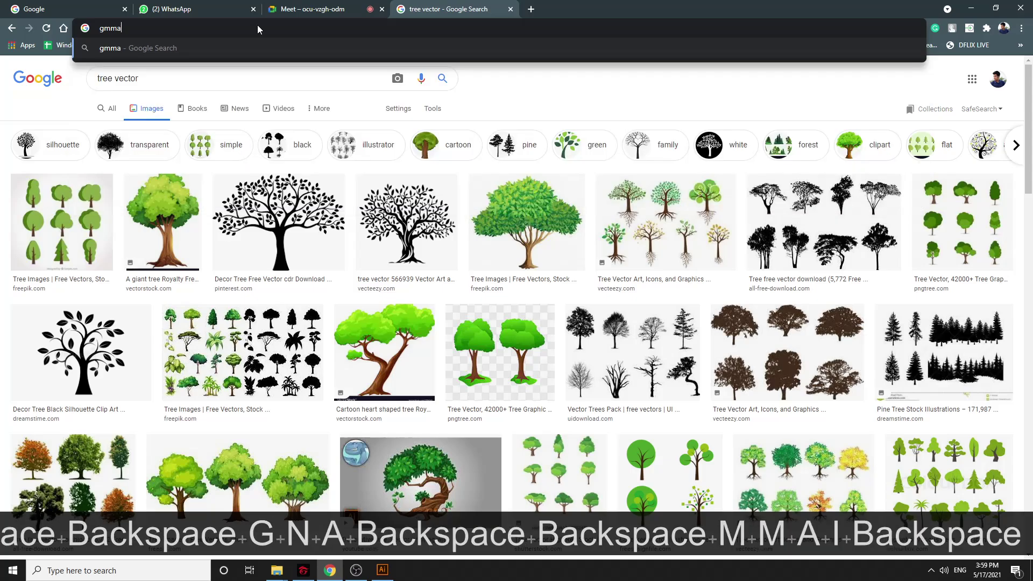
pyautogui.press('BackSpace')
pyautogui.press('BackSpace')
pyautogui.write('a')
pyautogui.click(311, 132)
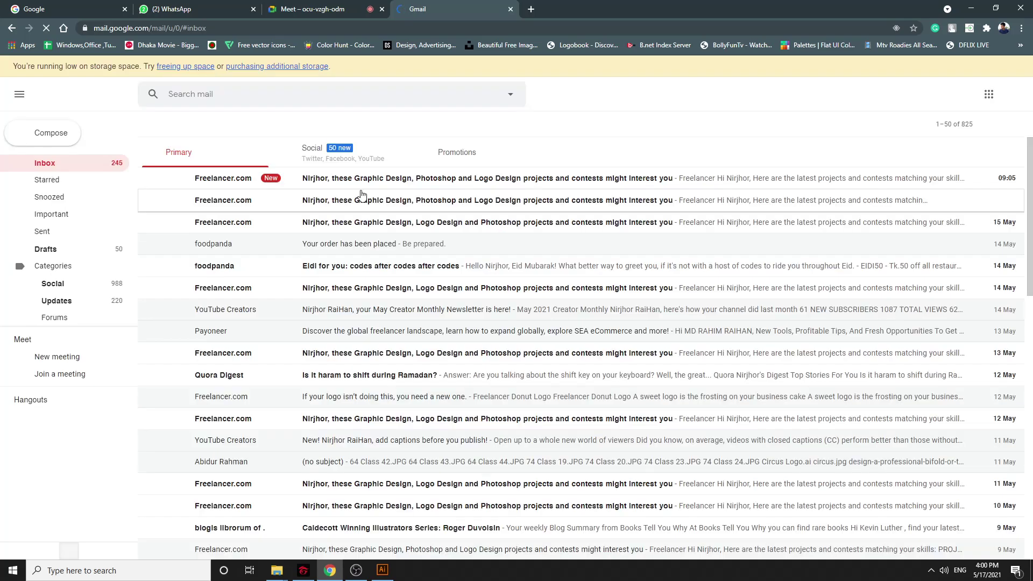
# Open the 11 May email without a subject that carries the JPG and AI attachments, down to the attachment thumbnails
pyautogui.scroll(-5, 291, 258)
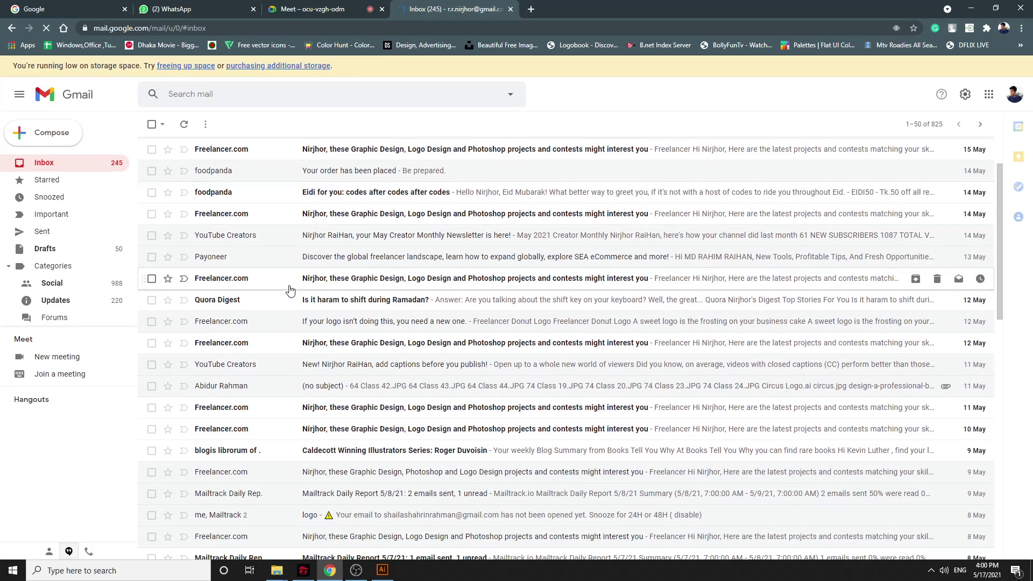
pyautogui.click(261, 322)
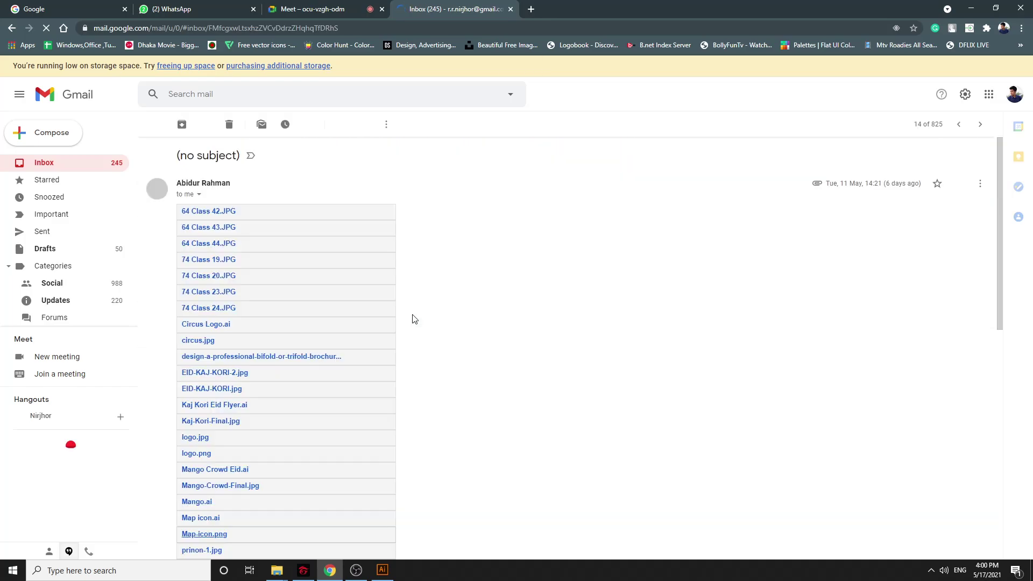
pyautogui.scroll(-4, 425, 280)
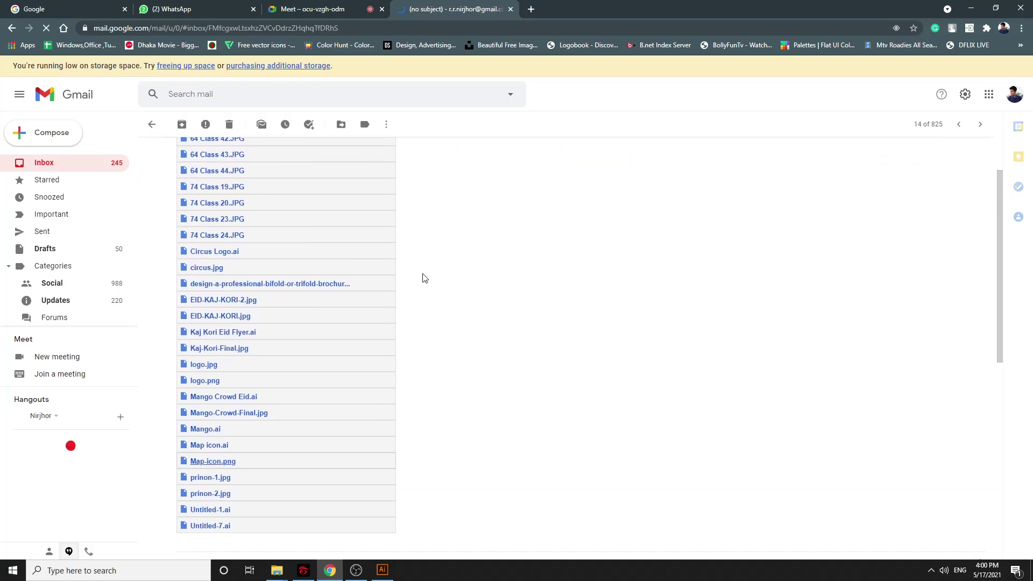
pyautogui.scroll(-4, 295, 372)
pyautogui.scroll(-2, 295, 371)
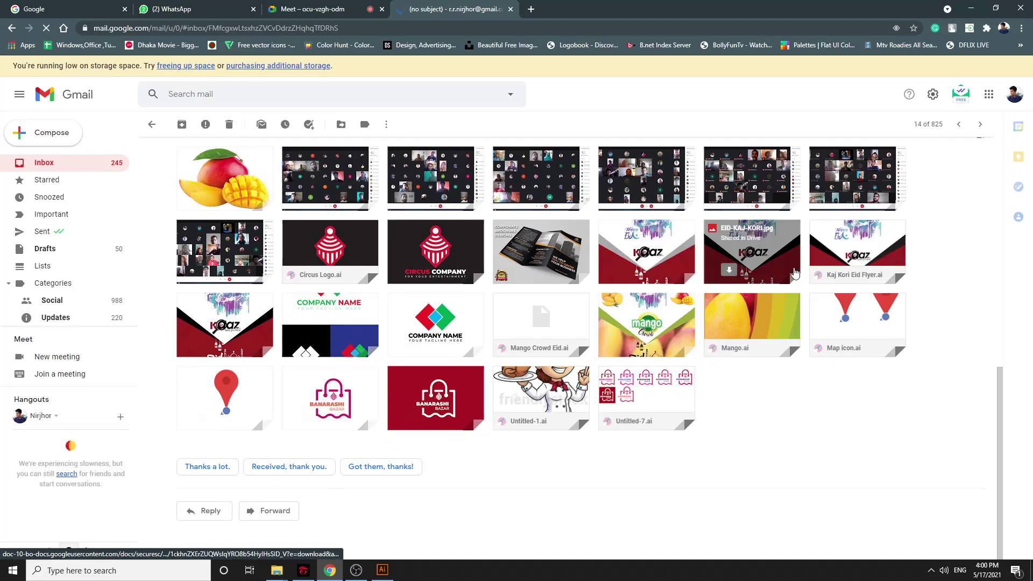
# Preview the EID-KAJ-KORI.jpg and EID-KAJ-KORI-2.jpg attachments and download Kaj Kori Eid Flyer.ai
pyautogui.click(742, 242)
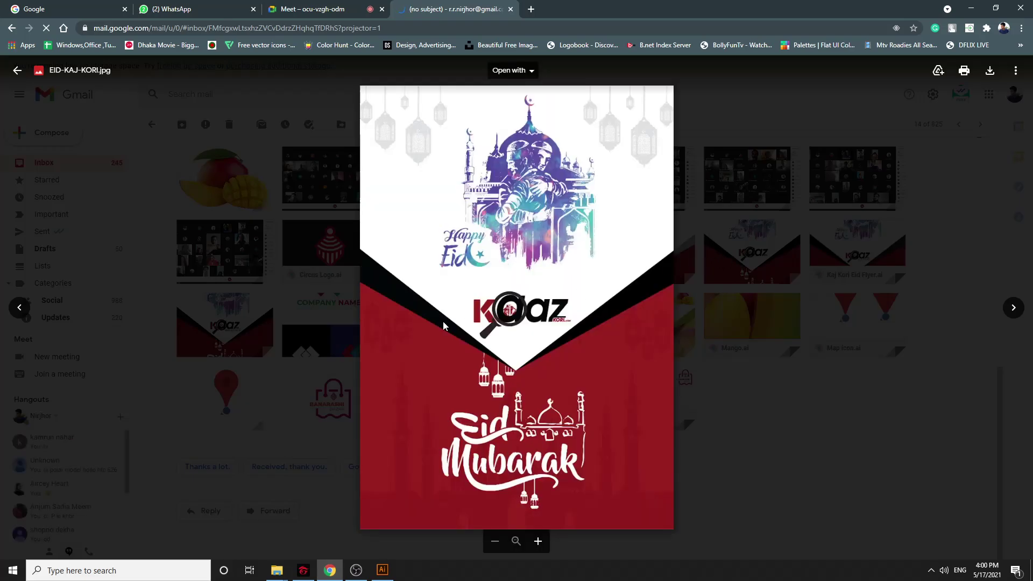
pyautogui.click(831, 430)
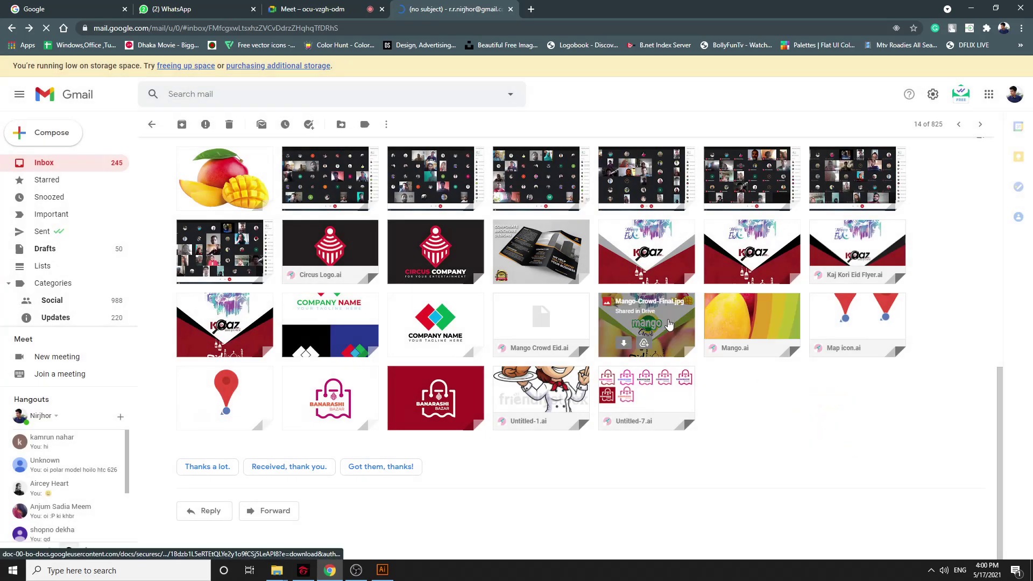
pyautogui.click(667, 263)
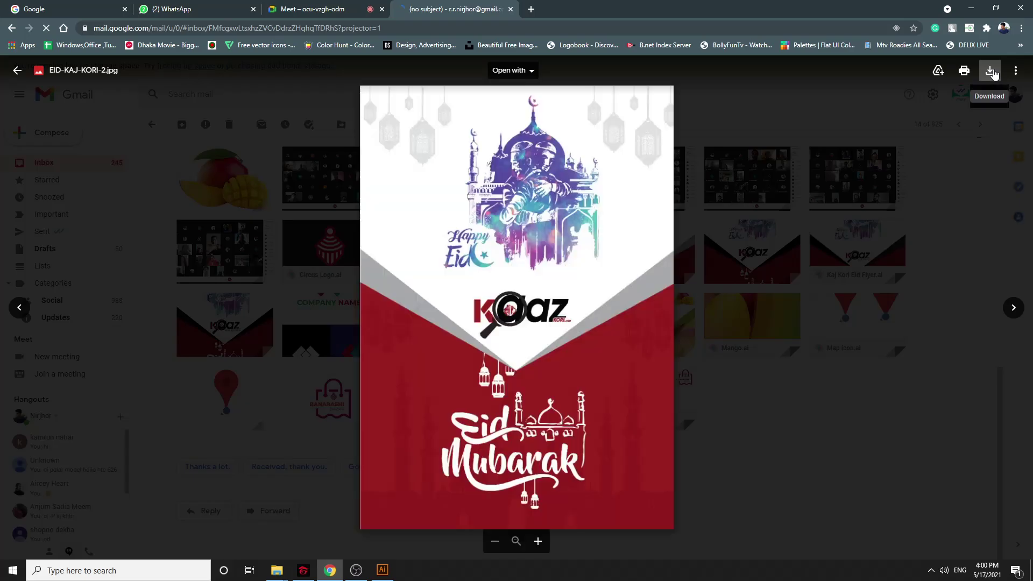
pyautogui.press('Escape')
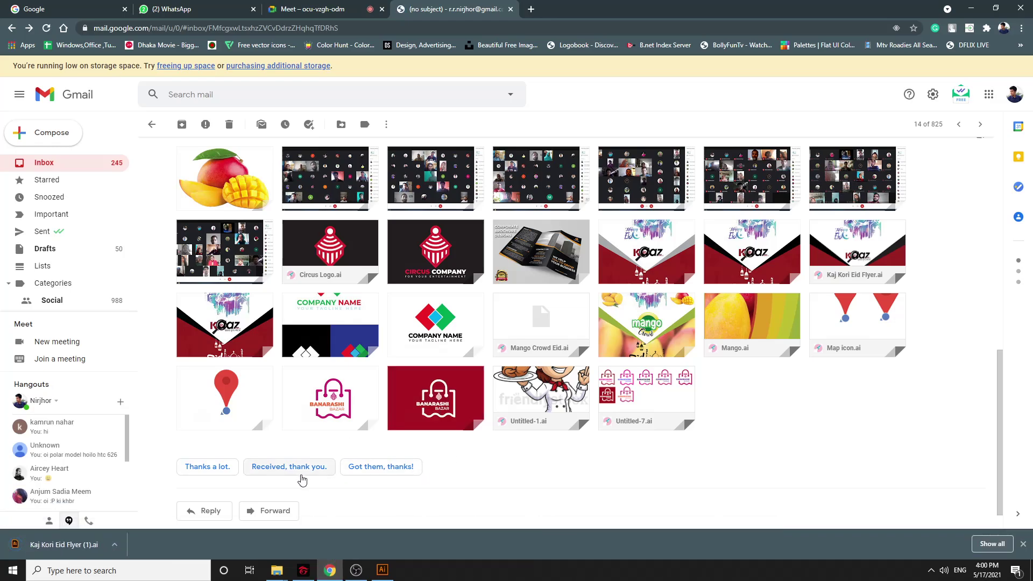
# Send the suggested reply "Got them, thanks!" to the sender of the attachments
pyautogui.click(368, 467)
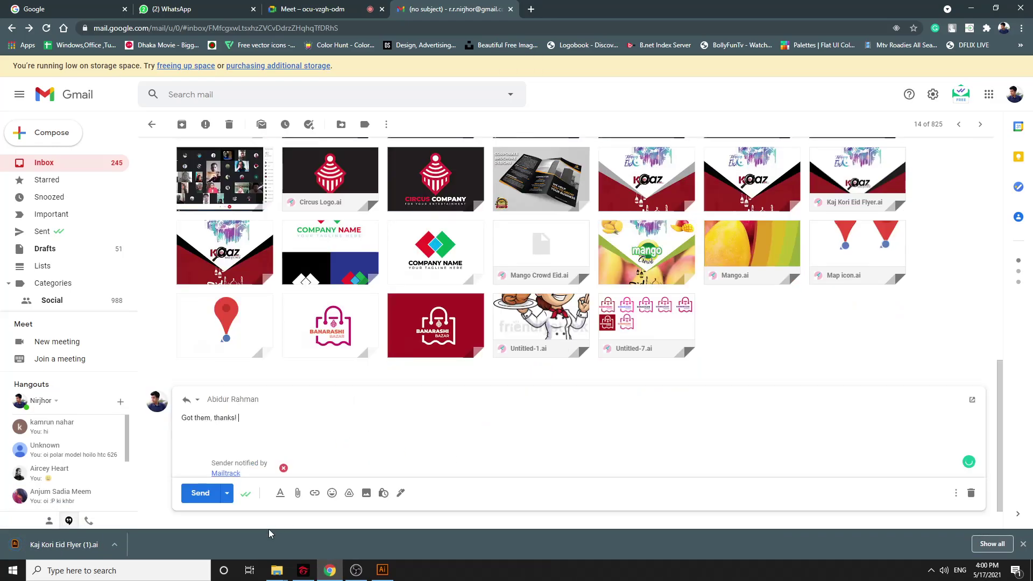
pyautogui.click(200, 493)
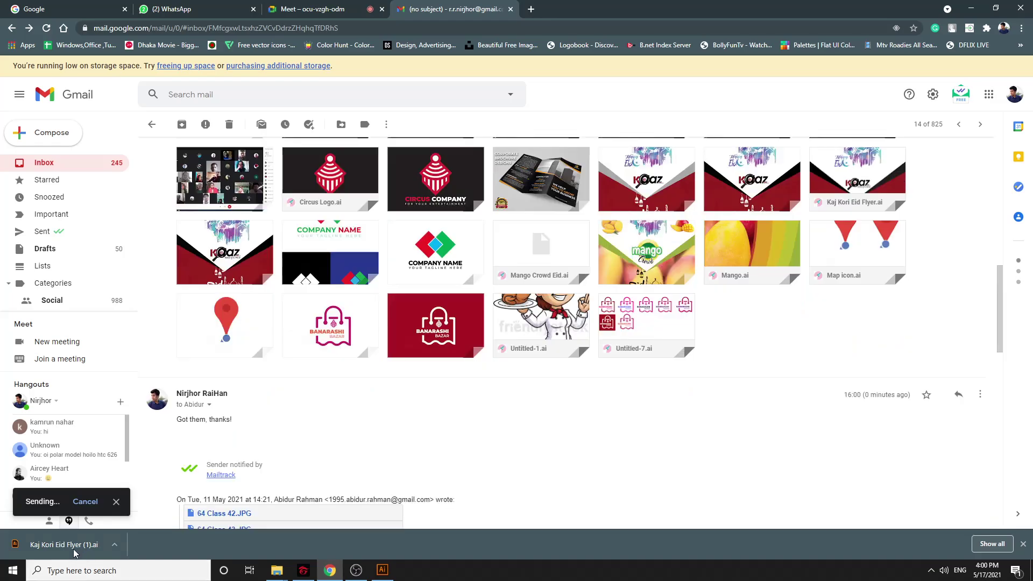
# Open the downloaded Kaj Kori Eid Flyer (1).ai in Illustrator, accepting the newer-version import and importing all PDF pages
pyautogui.click(115, 545)
pyautogui.click(135, 508)
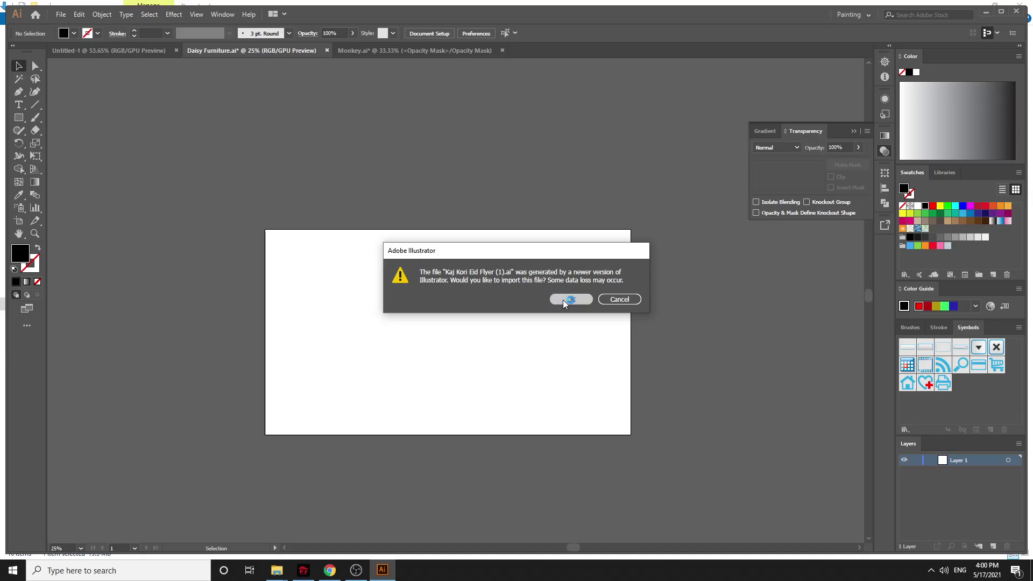
pyautogui.click(568, 300)
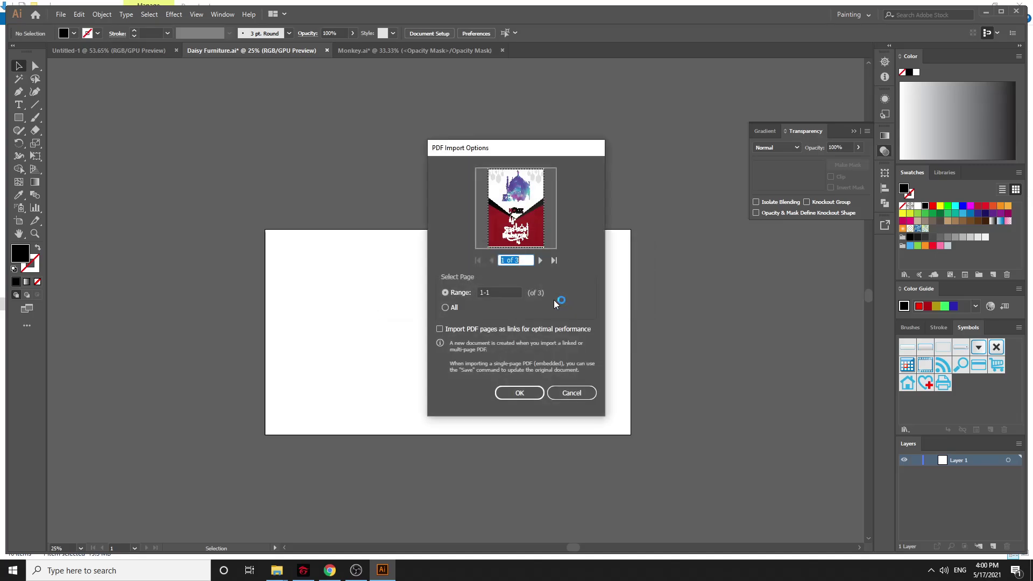
pyautogui.click(544, 260)
pyautogui.click(543, 260)
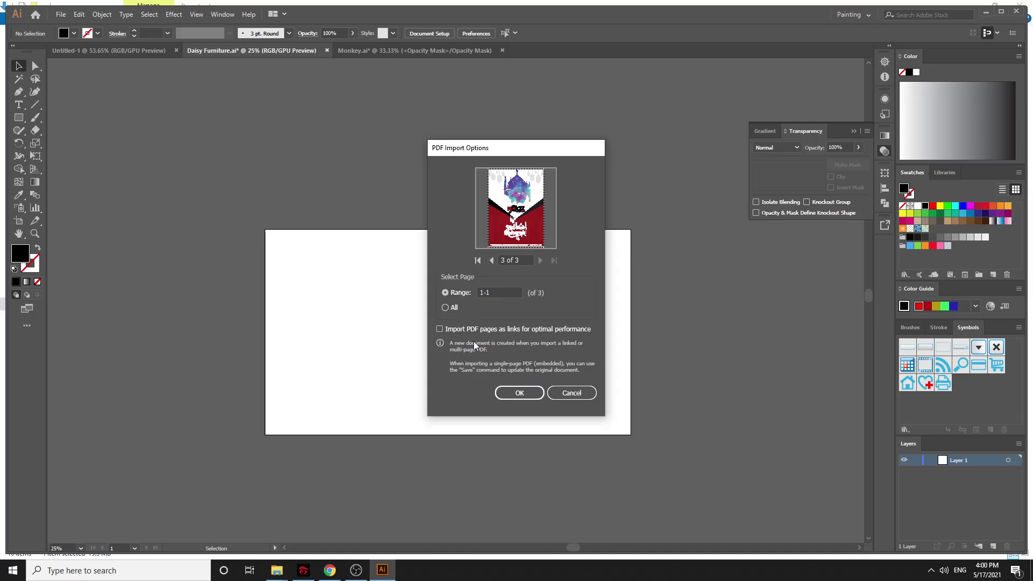
pyautogui.click(445, 308)
pyautogui.click(520, 393)
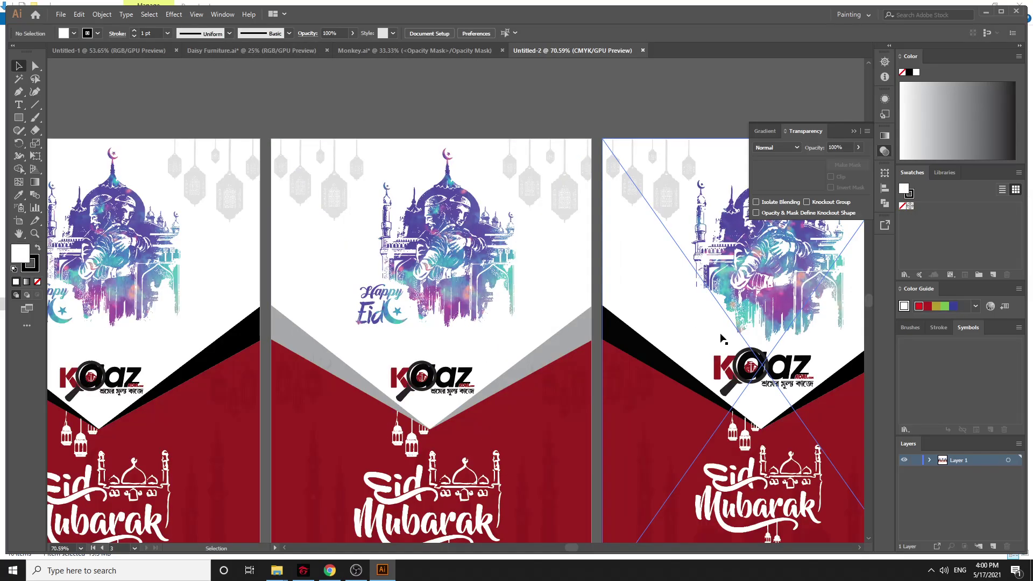
# Embed the linked page of the third Eid flyer and ungroup its artwork
pyautogui.click(716, 366)
pyautogui.click(152, 33)
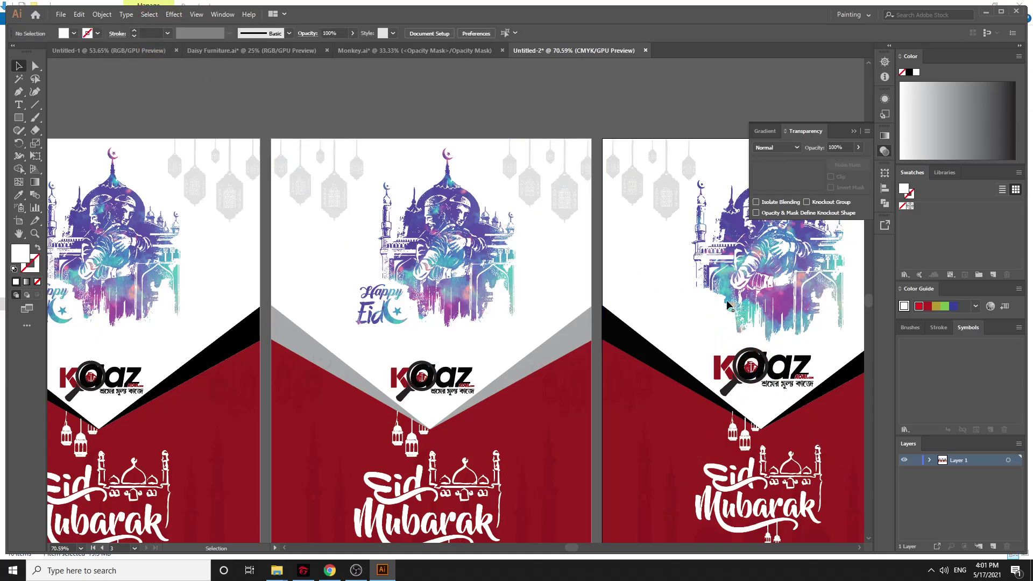
pyautogui.rightClick(777, 275)
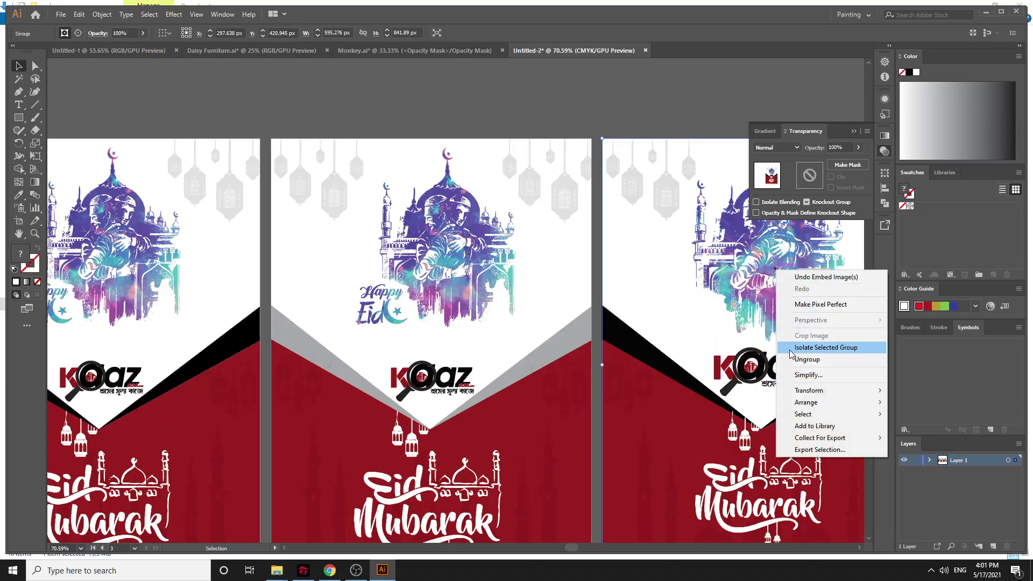
pyautogui.click(802, 360)
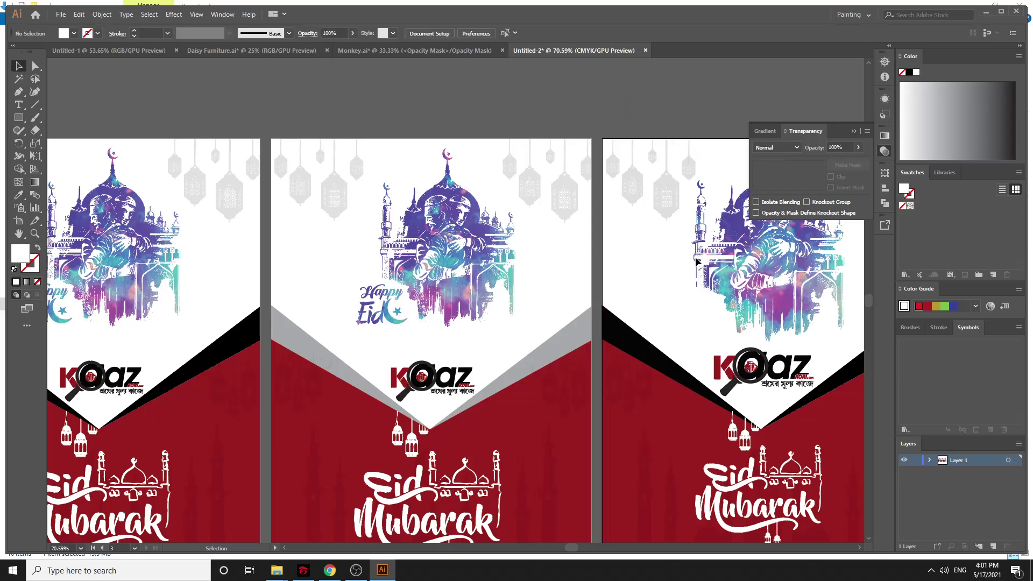
# Release the clipping mask around the third flyer and select its artwork
pyautogui.rightClick(677, 260)
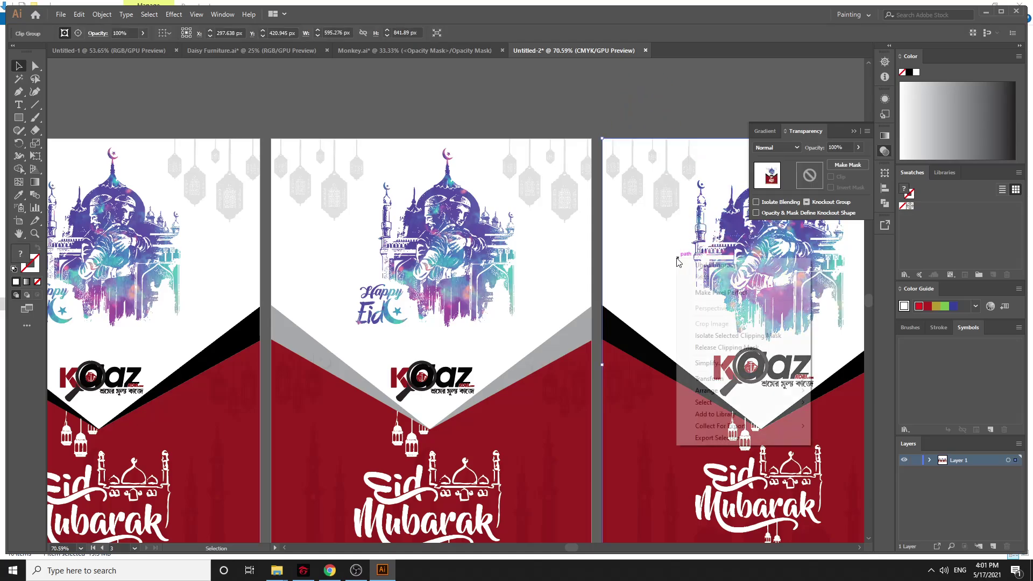
pyautogui.click(718, 348)
pyautogui.click(699, 265)
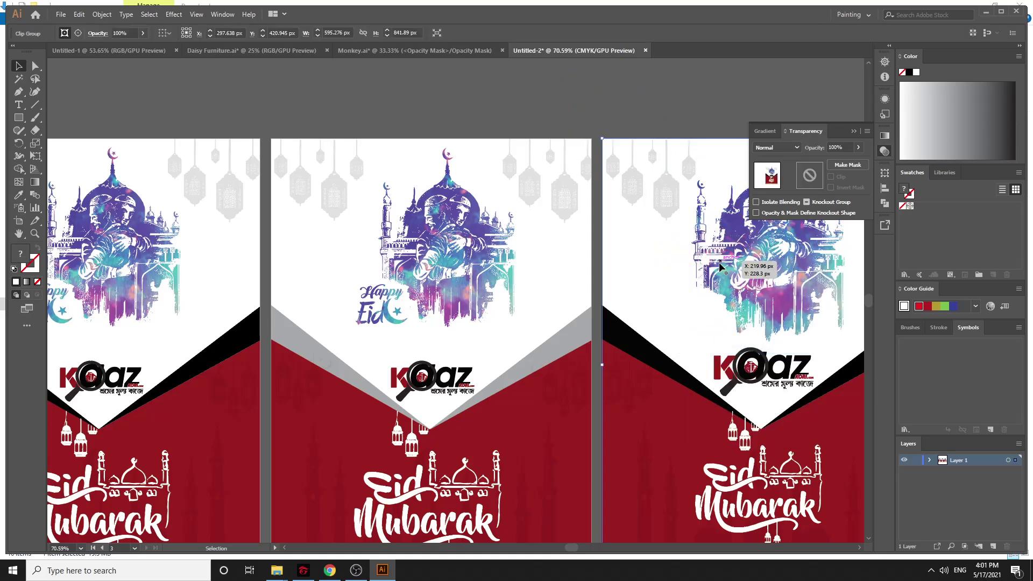
# Try to move the second and third flyers together off their artboards, and undo the move
pyautogui.moveTo(702, 314); pyautogui.dragTo(501, 146)
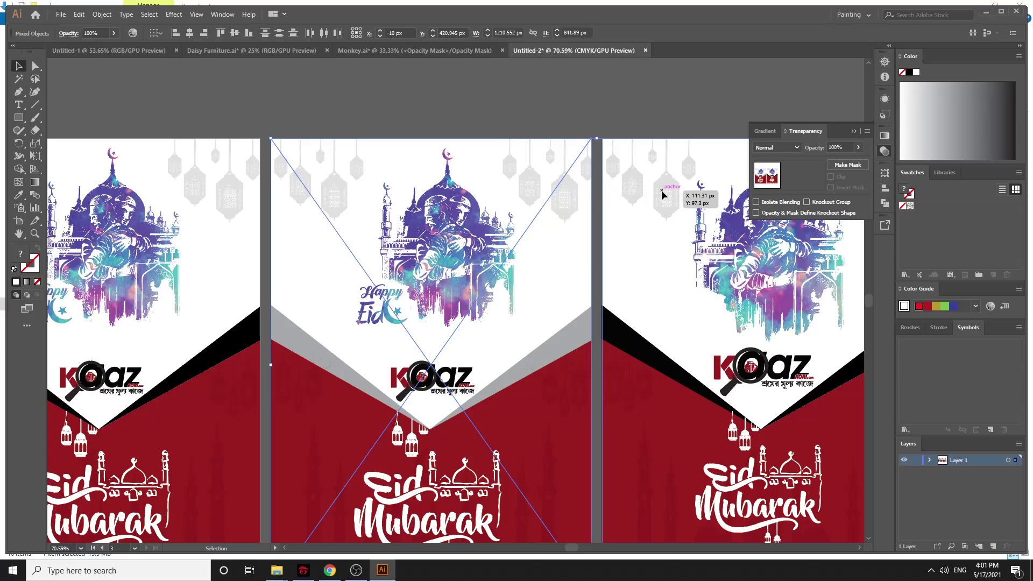
pyautogui.moveTo(662, 195)
pyautogui.mouseDown()
pyautogui.moveTo(660, 173)
pyautogui.moveTo(654, 185)
pyautogui.mouseUp()
pyautogui.hotkey('ctrl', '-')
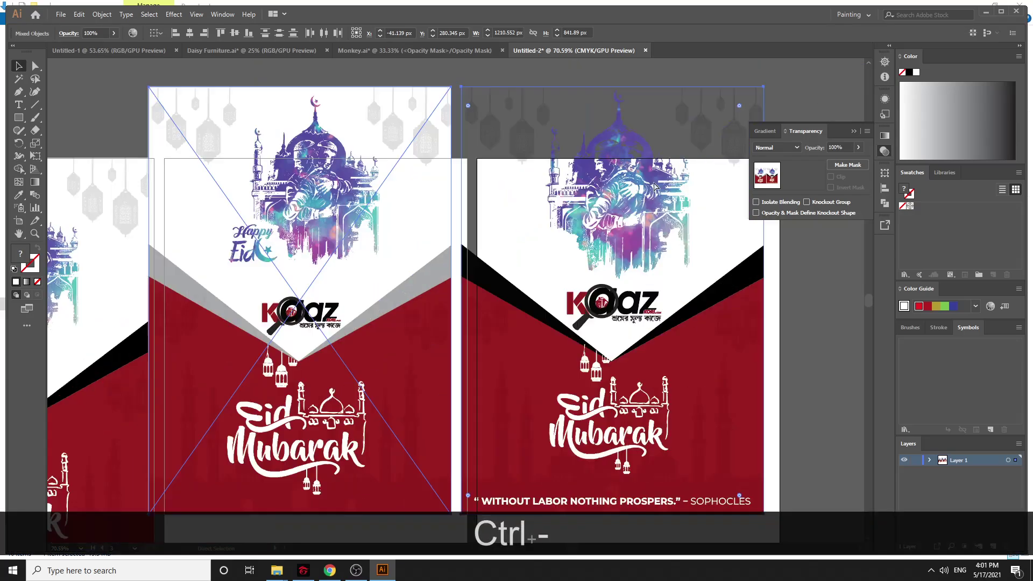
pyautogui.hotkey('ctrl', '-')
pyautogui.hotkey('ctrl', '-')
pyautogui.hotkey('ctrl', 'z')
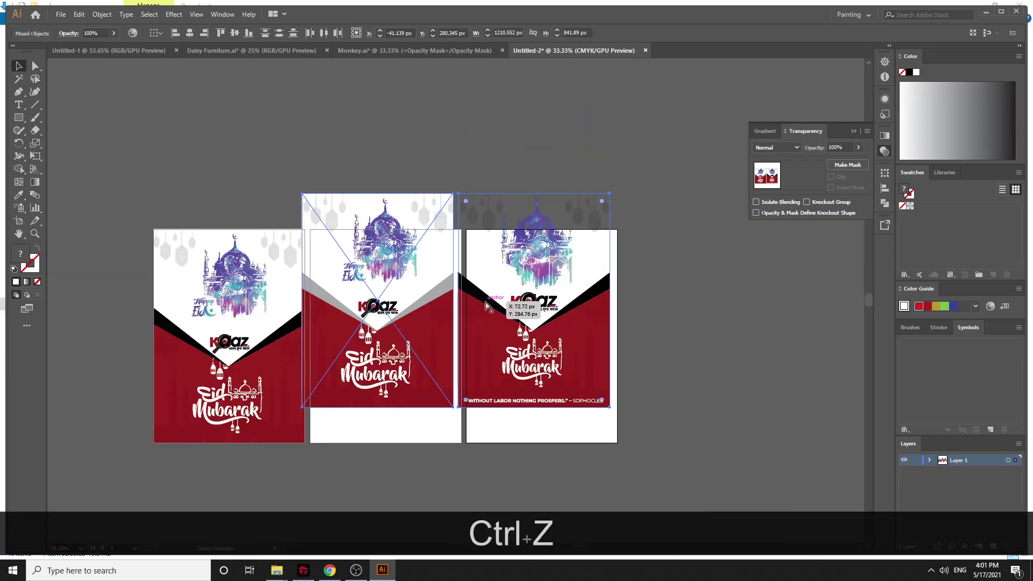
# Move the third flyer's artwork about 899 px to the right, clear of its artboard
pyautogui.rightClick(575, 311)
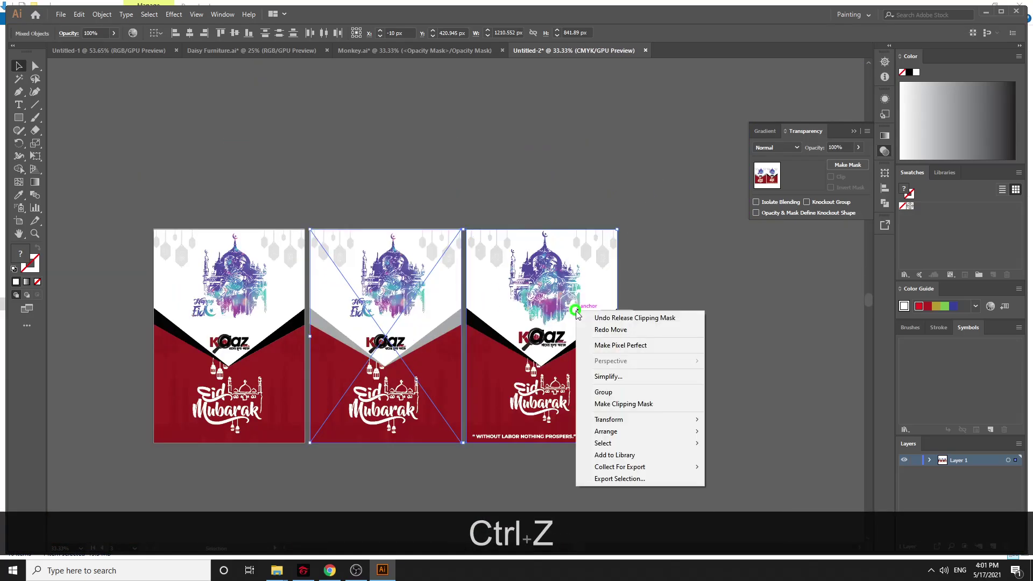
pyautogui.click(624, 404)
pyautogui.moveTo(584, 388); pyautogui.dragTo(812, 386)
pyautogui.moveTo(756, 400); pyautogui.dragTo(476, 323)
pyautogui.click(615, 422)
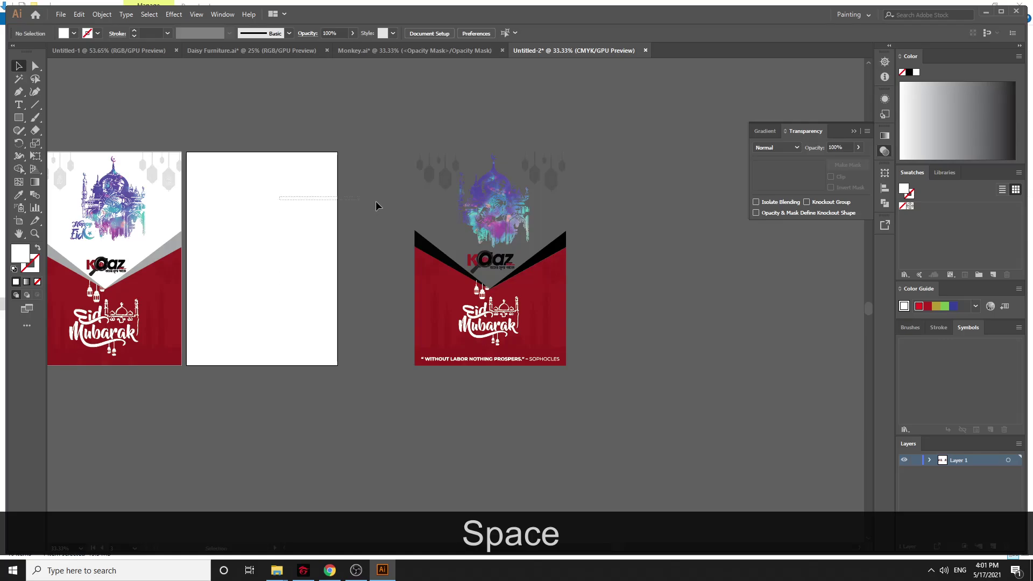
pyautogui.hotkey('ctrl', 'z')
pyautogui.click(348, 106)
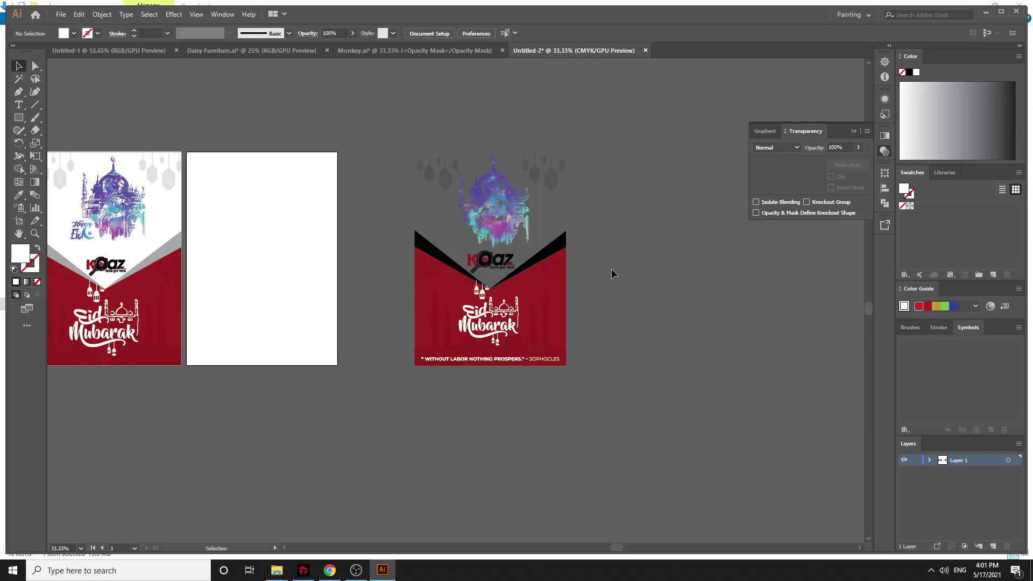
# Release the moved flyer's clipping mask and shift its mosque silhouette group about 190 px left and 32 px down
pyautogui.hotkey('ctrl', '=')
pyautogui.hotkey('ctrl', '=')
pyautogui.hotkey('ctrl', '=')
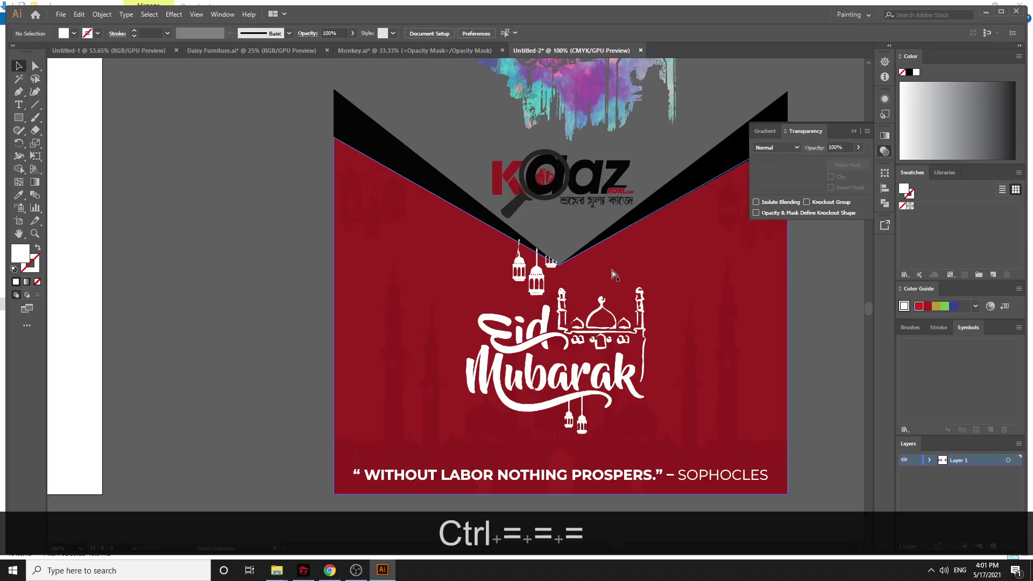
pyautogui.click(576, 401)
pyautogui.rightClick(469, 325)
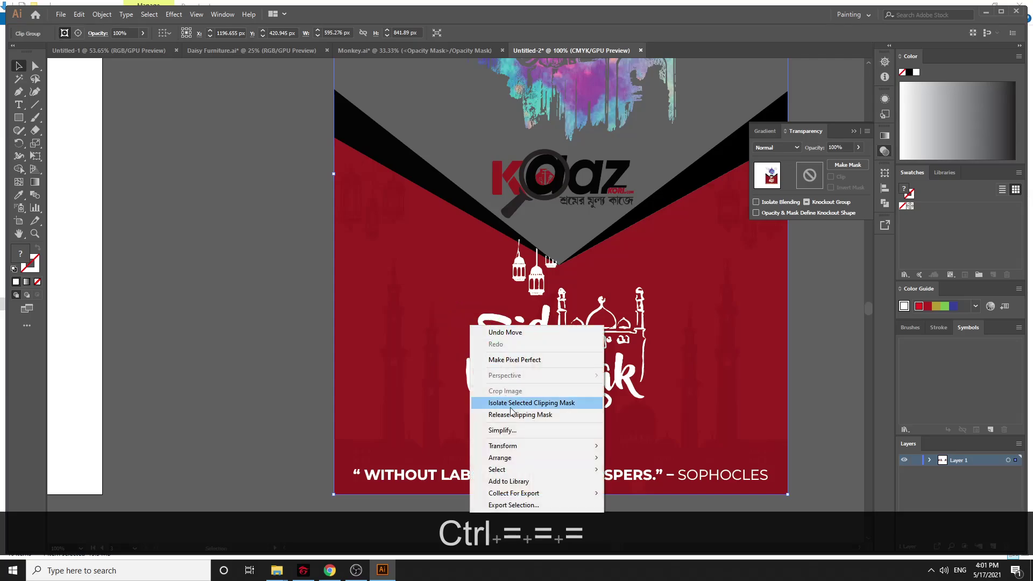
pyautogui.click(520, 419)
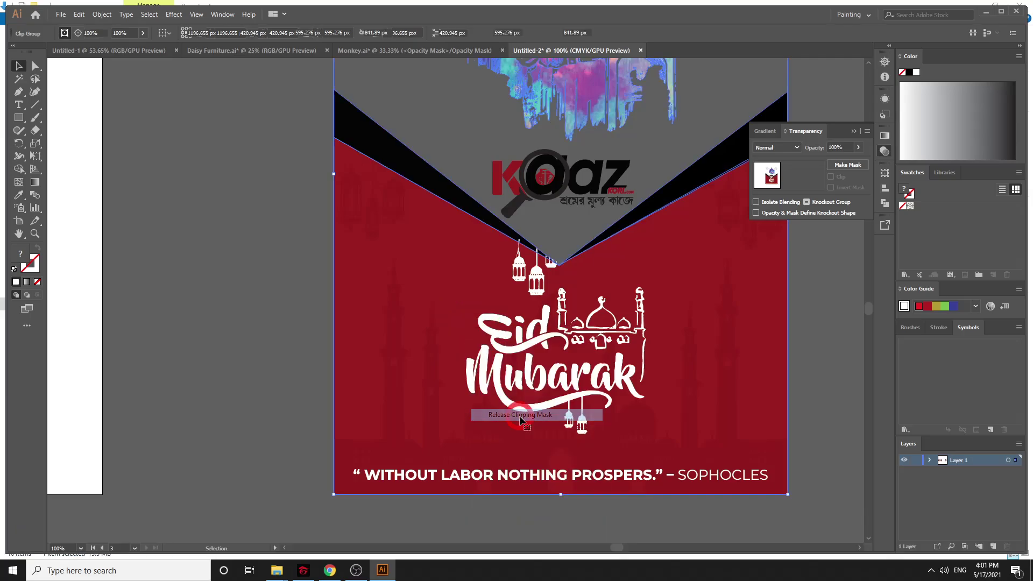
pyautogui.click(795, 331)
pyautogui.click(624, 393)
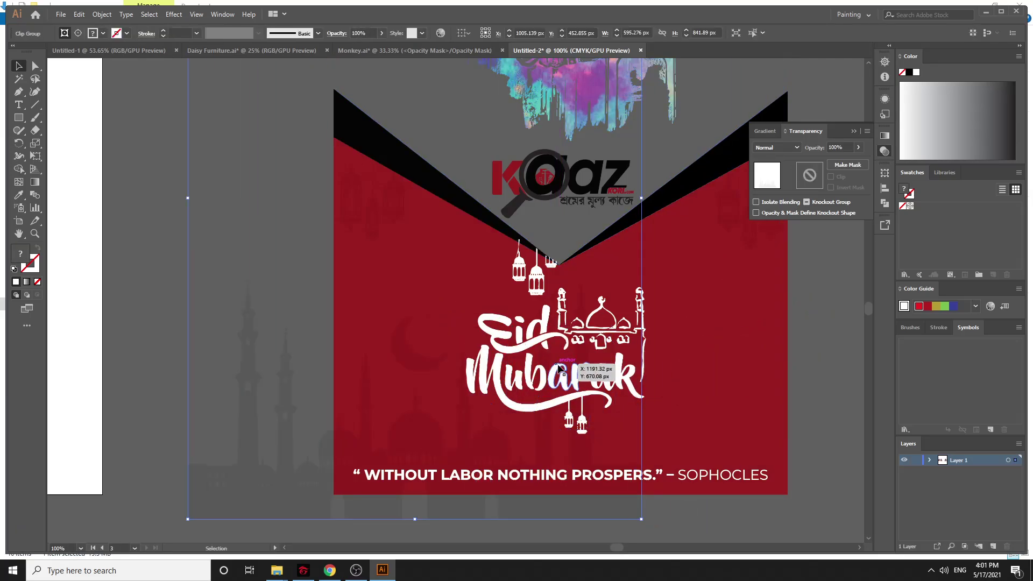
# Move the mosque silhouette group back over the red lower area of the flyer and deselect it
pyautogui.moveTo(534, 444); pyautogui.dragTo(634, 421)
pyautogui.click(253, 346)
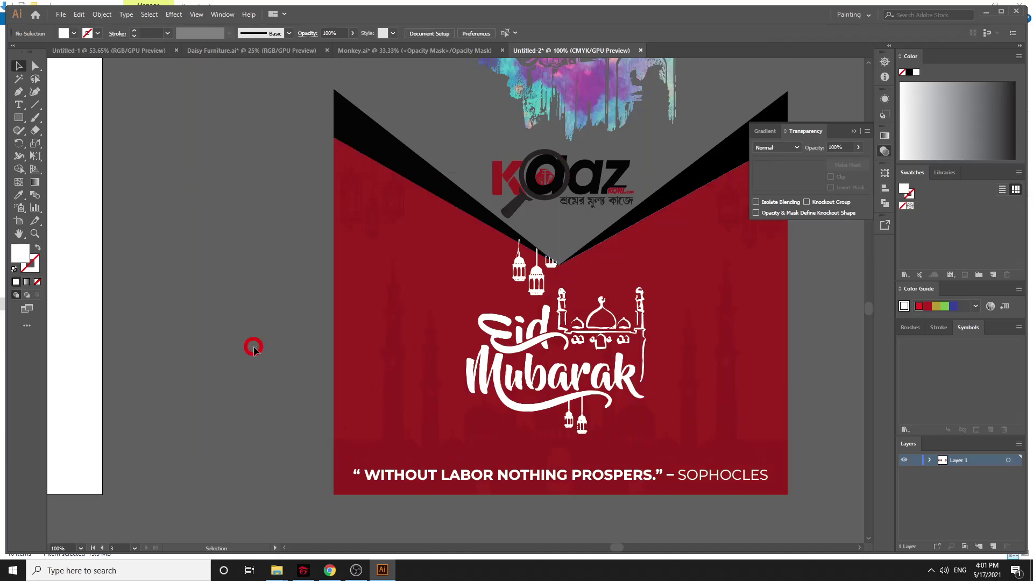
pyautogui.scroll(2, 504, 426)
pyautogui.click(505, 427)
pyautogui.scroll(-3, 505, 427)
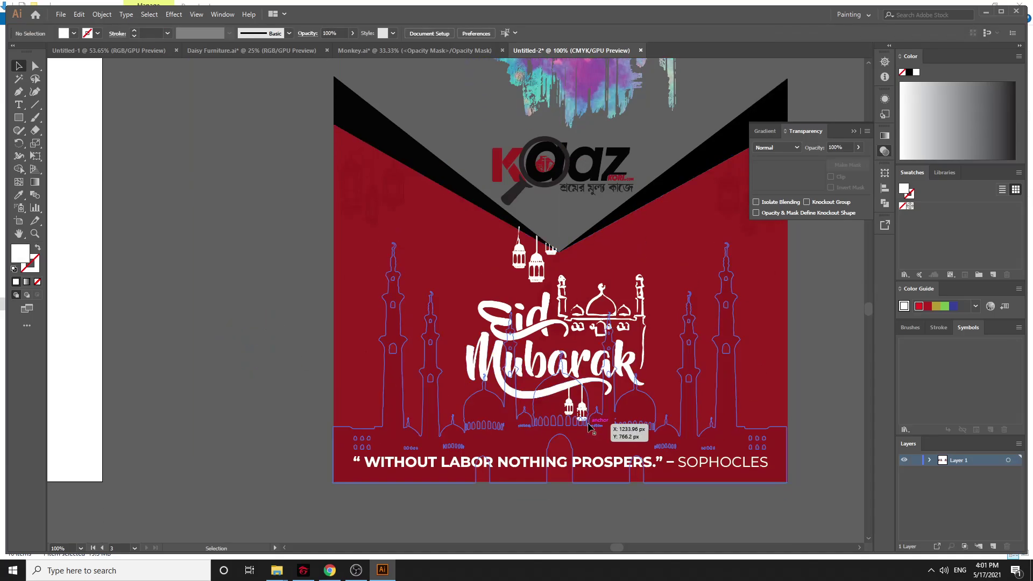
# Draw a white rectangle about 474 px high over the flyer's upper part, send it to the back and set its width to about 595 px
pyautogui.scroll(13, 716, 317)
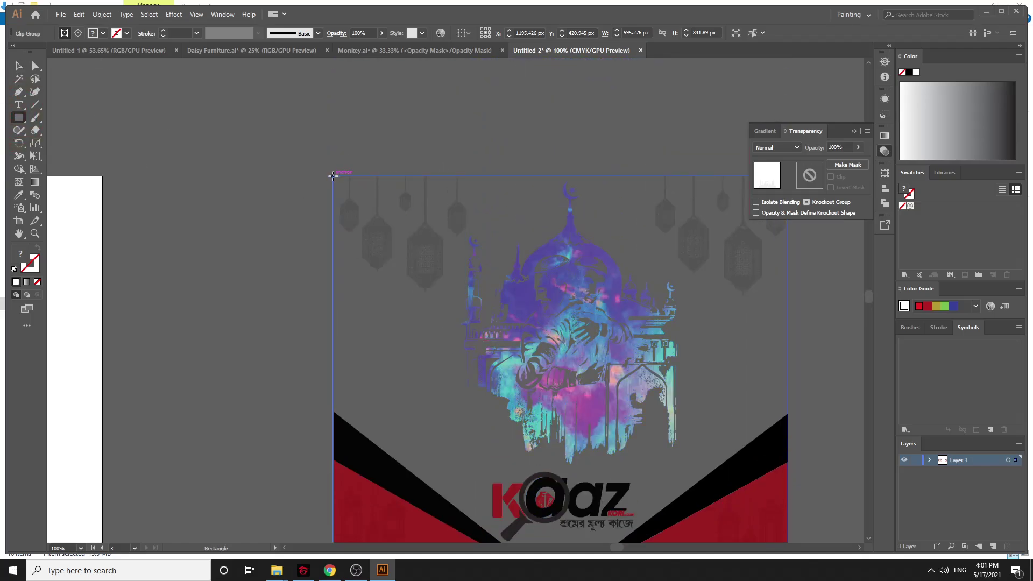
pyautogui.moveTo(334, 176); pyautogui.dragTo(787, 536)
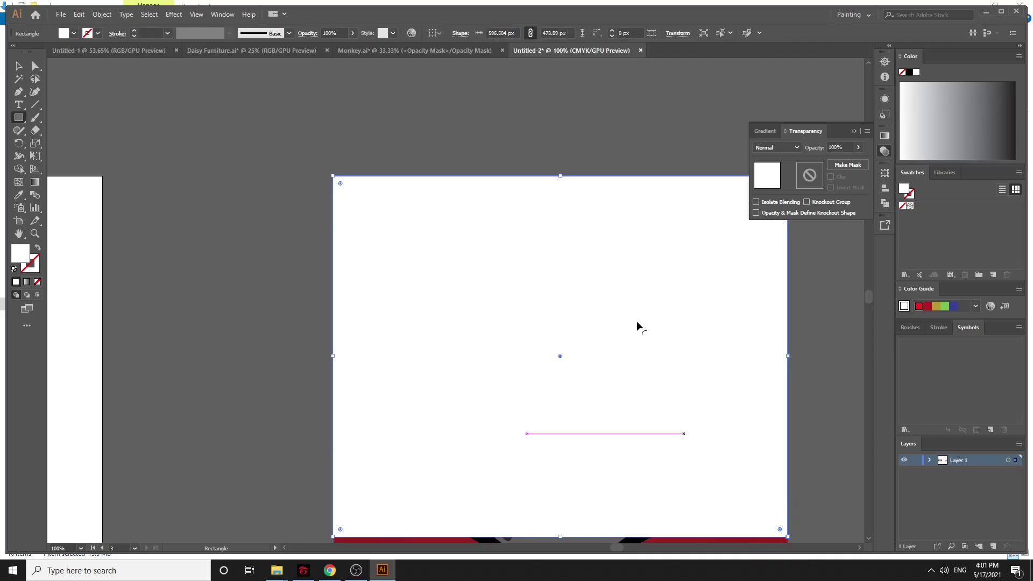
pyautogui.rightClick(511, 266)
pyautogui.moveTo(580, 516)
pyautogui.click(679, 477)
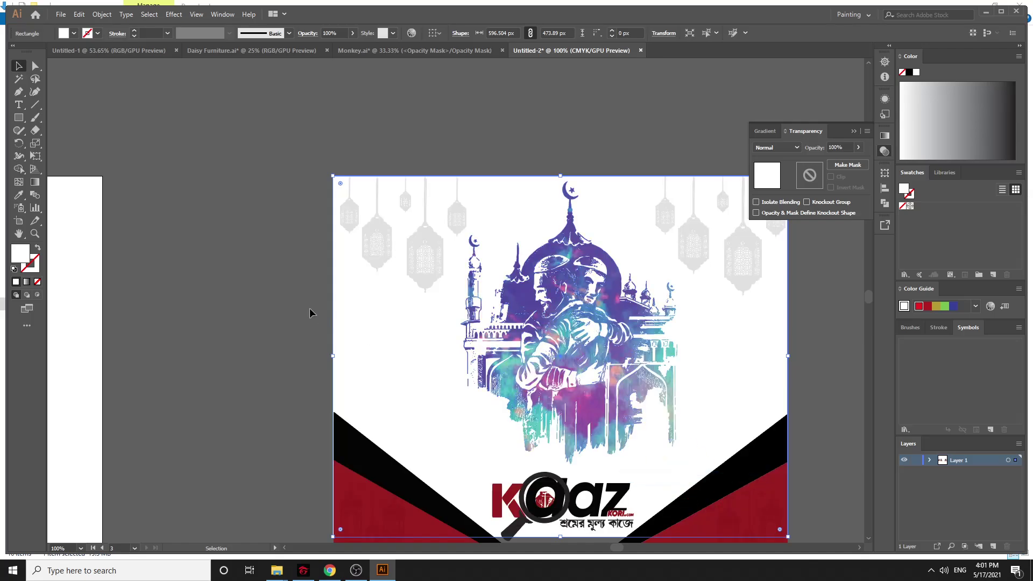
pyautogui.scroll(-5, 249, 279)
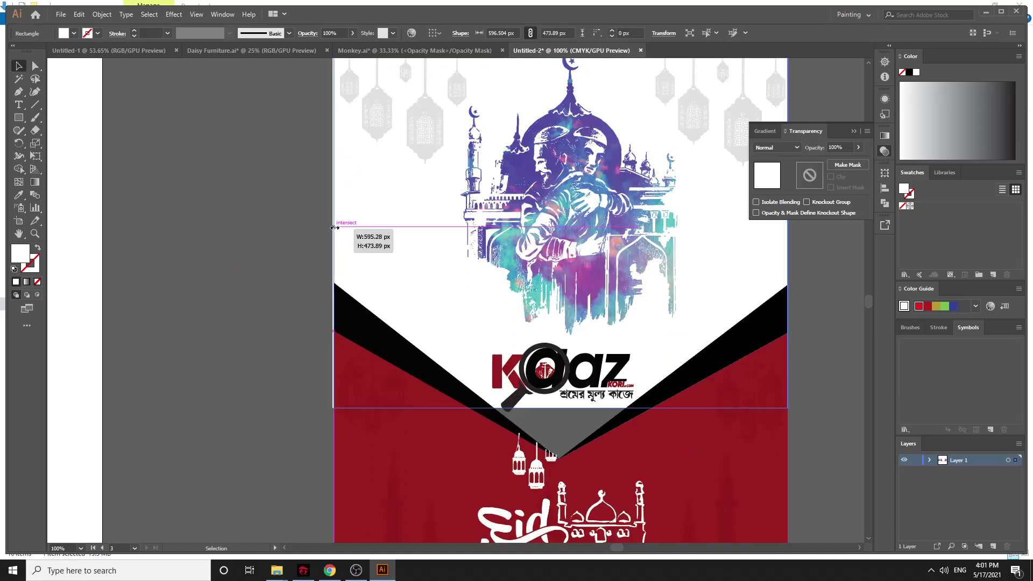
pyautogui.click(271, 272)
# Present the entire screen in the Google Meet call from Chrome and return to Illustrator
pyautogui.click(330, 570)
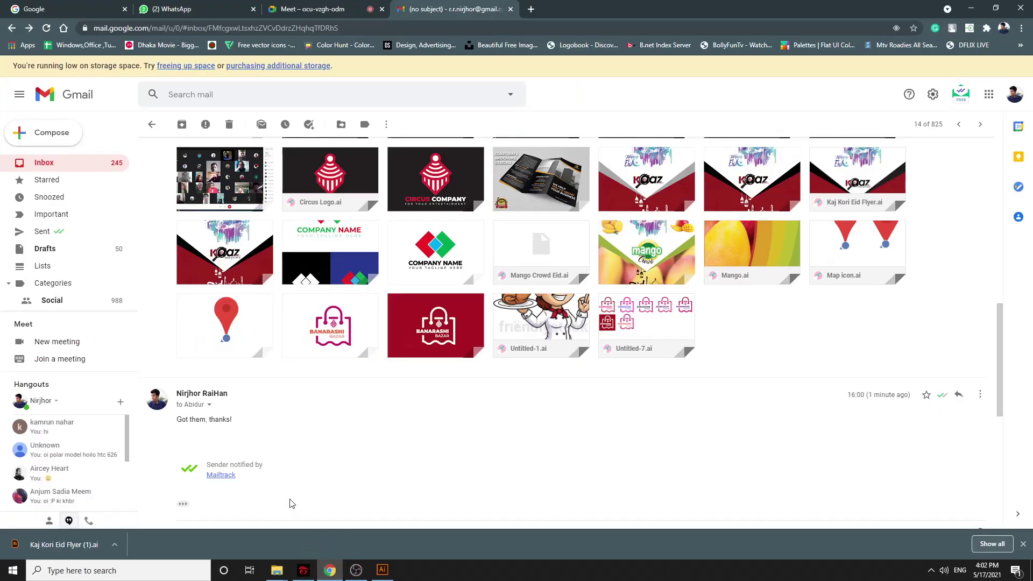
pyautogui.click(349, 6)
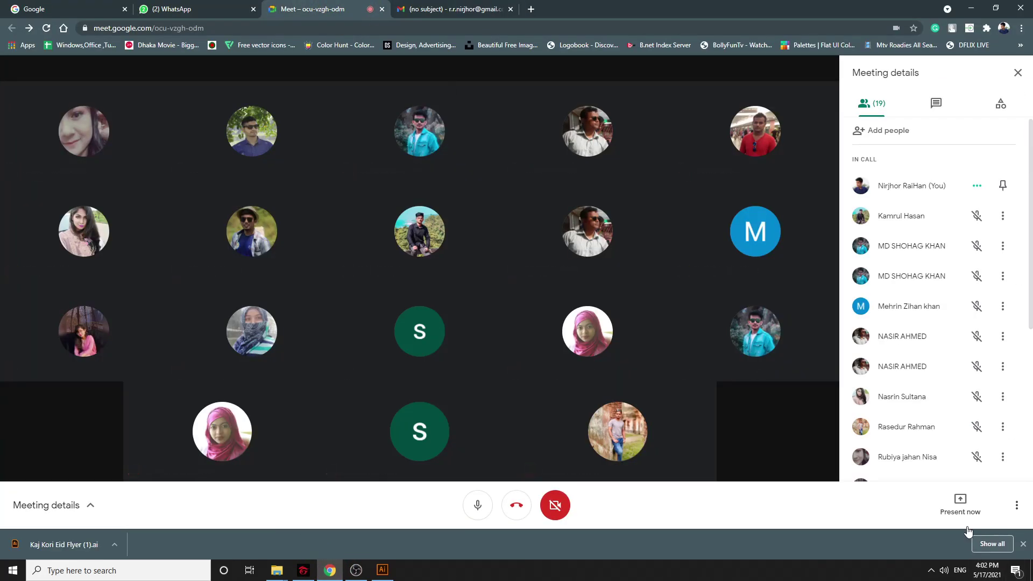
pyautogui.click(960, 505)
pyautogui.click(950, 403)
pyautogui.click(525, 205)
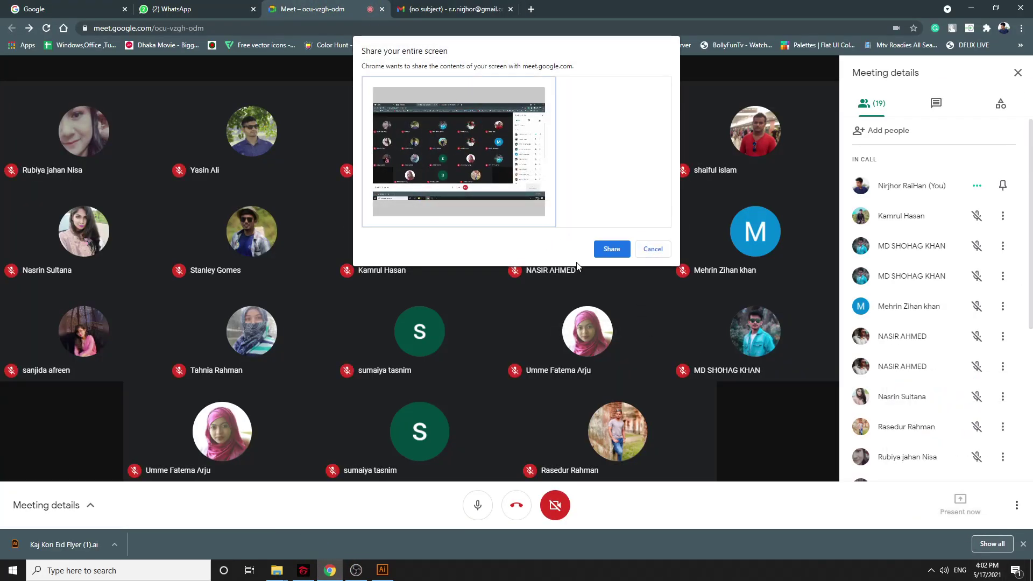
pyautogui.click(612, 253)
pyautogui.click(383, 570)
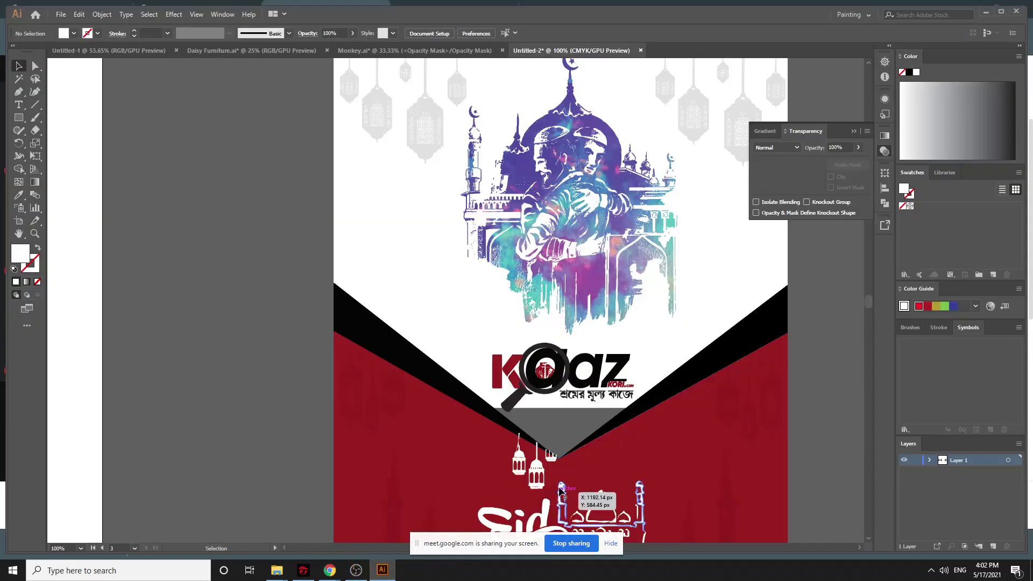
# Move the white rectangle down behind the logo, stretch its upper edge to the top of the flyer, and collapse the Transparency panel
pyautogui.moveTo(718, 264); pyautogui.dragTo(716, 311)
pyautogui.scroll(3, 716, 312)
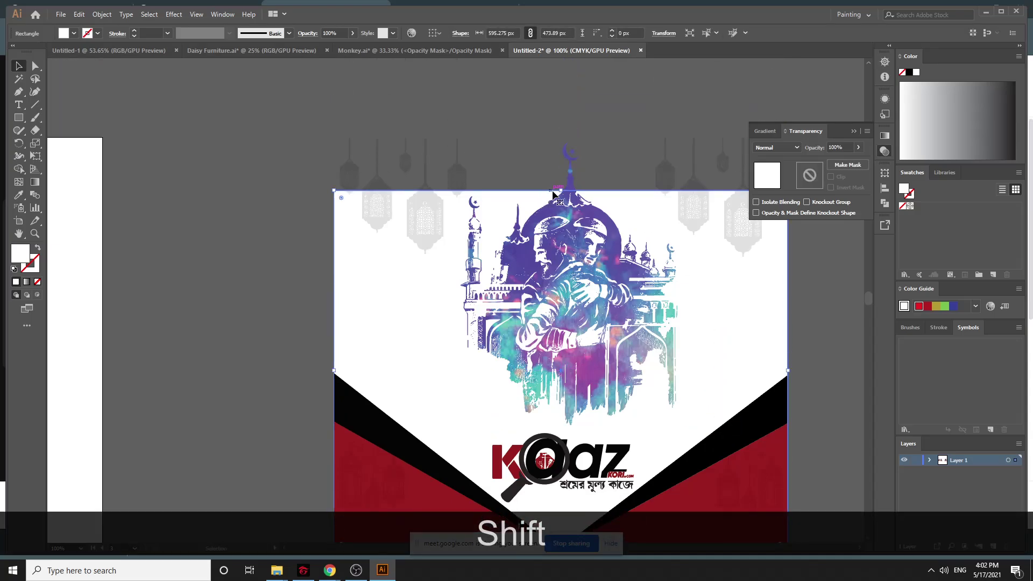
pyautogui.moveTo(560, 190); pyautogui.dragTo(561, 137)
pyautogui.click(521, 91)
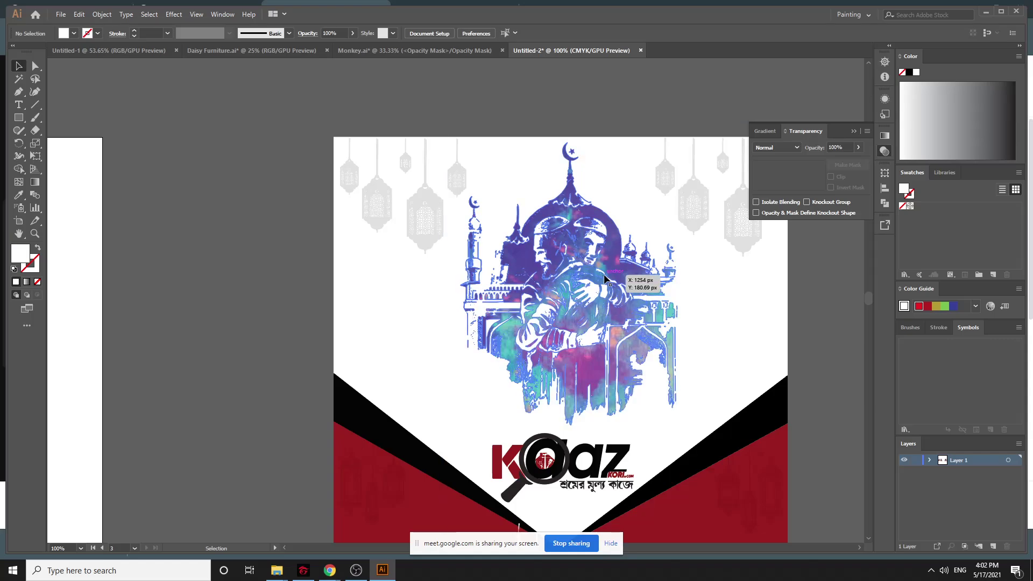
pyautogui.hotkey('ctrl', '-')
pyautogui.scroll(-4, 605, 278)
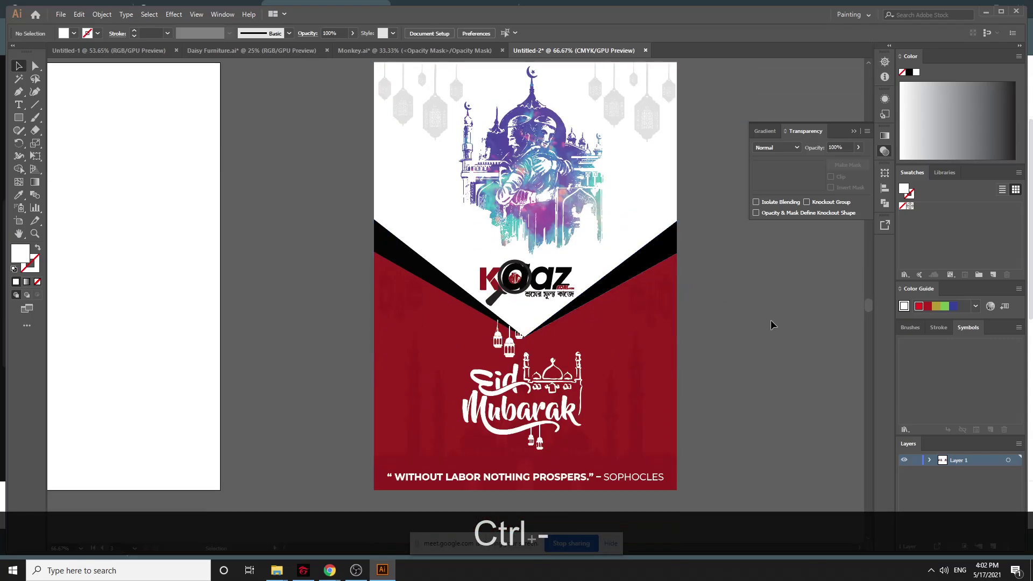
pyautogui.click(853, 130)
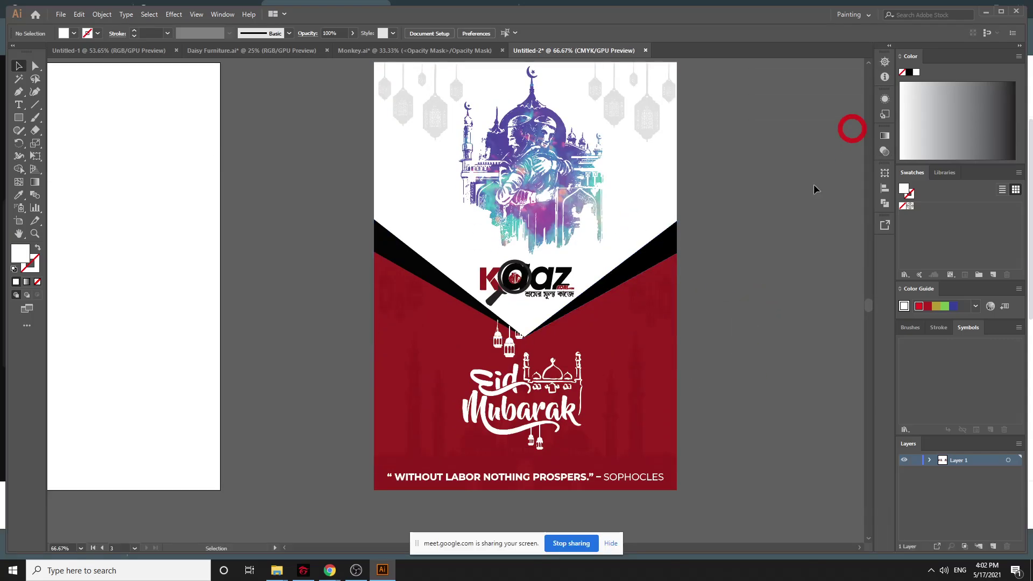
# Move the mosque silhouette group about 356 px right and 271 px down, mostly clear of the flyer
pyautogui.scroll(-1, 679, 398)
pyautogui.scroll(1, 679, 398)
pyautogui.scroll(-2, 682, 399)
pyautogui.hotkey('ctrl', '=')
pyautogui.hotkey('ctrl', '=')
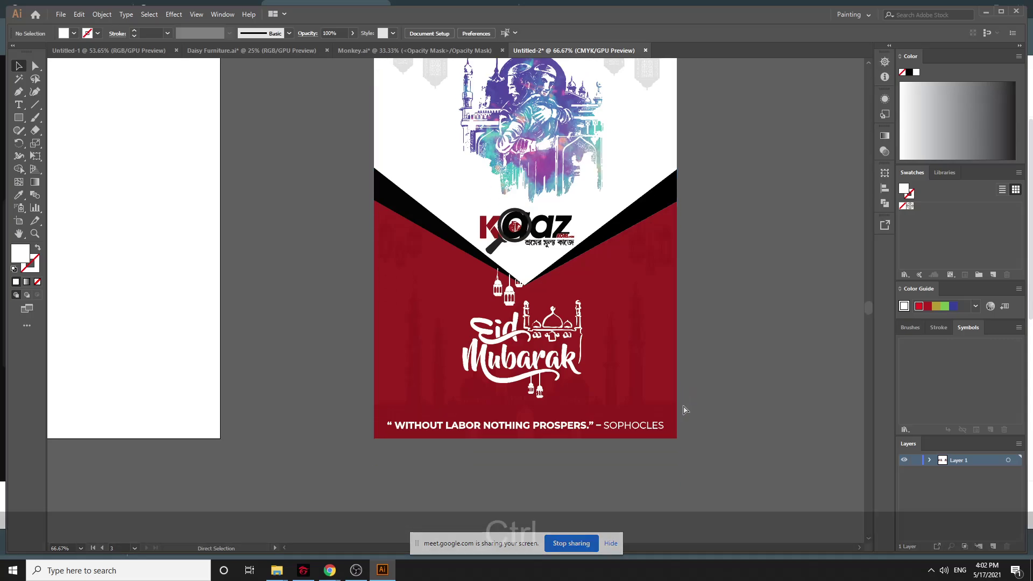
pyautogui.scroll(-8, 196, 402)
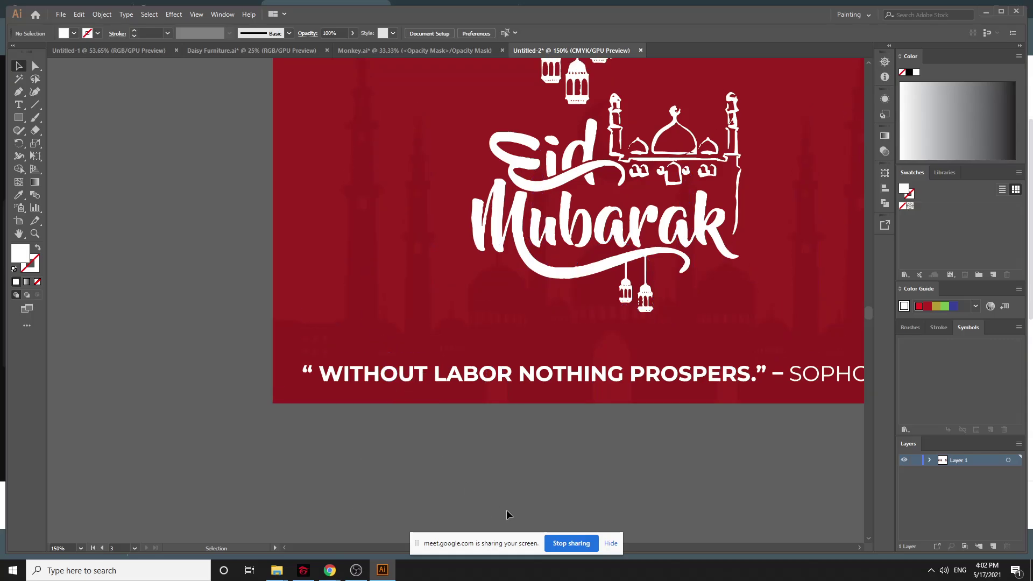
pyautogui.moveTo(569, 491); pyautogui.dragTo(456, 473)
pyautogui.hotkey('ctrl', '-')
pyautogui.hotkey('ctrl', '-')
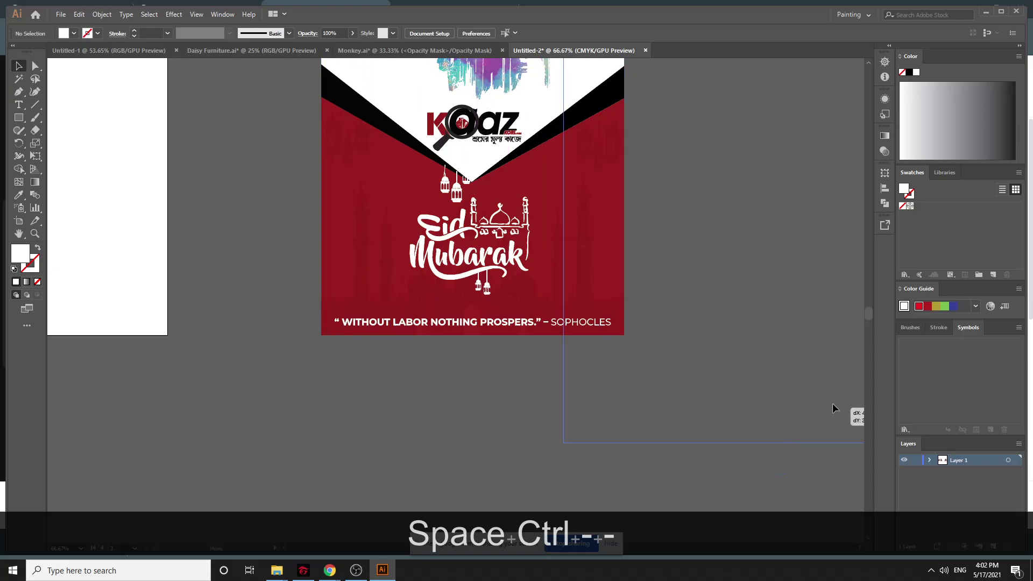
pyautogui.moveTo(835, 410); pyautogui.dragTo(727, 441)
pyautogui.scroll(3, 597, 438)
pyautogui.scroll(-2, 671, 438)
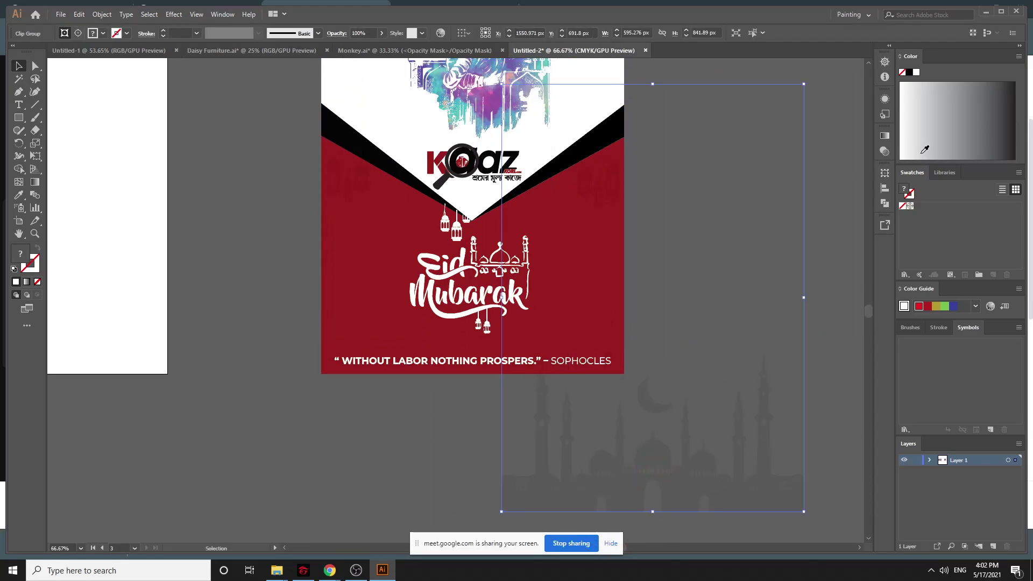
# Show the Transparency panel and release the clipping mask around the moved silhouette group
pyautogui.click(884, 152)
pyautogui.rightClick(748, 213)
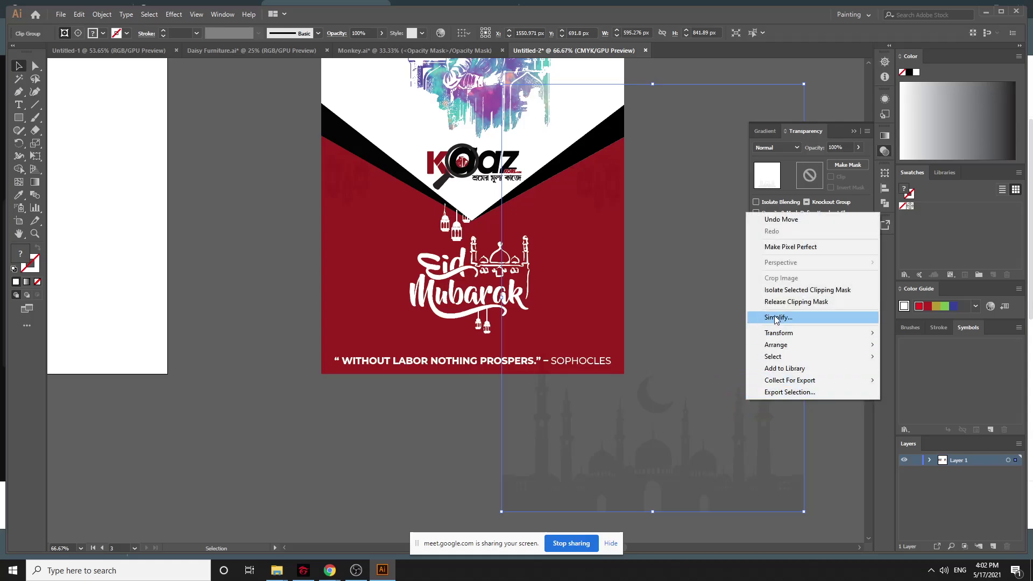
pyautogui.click(784, 303)
# Ungroup the faded mosque silhouette and the crescent moon above it
pyautogui.click(666, 450)
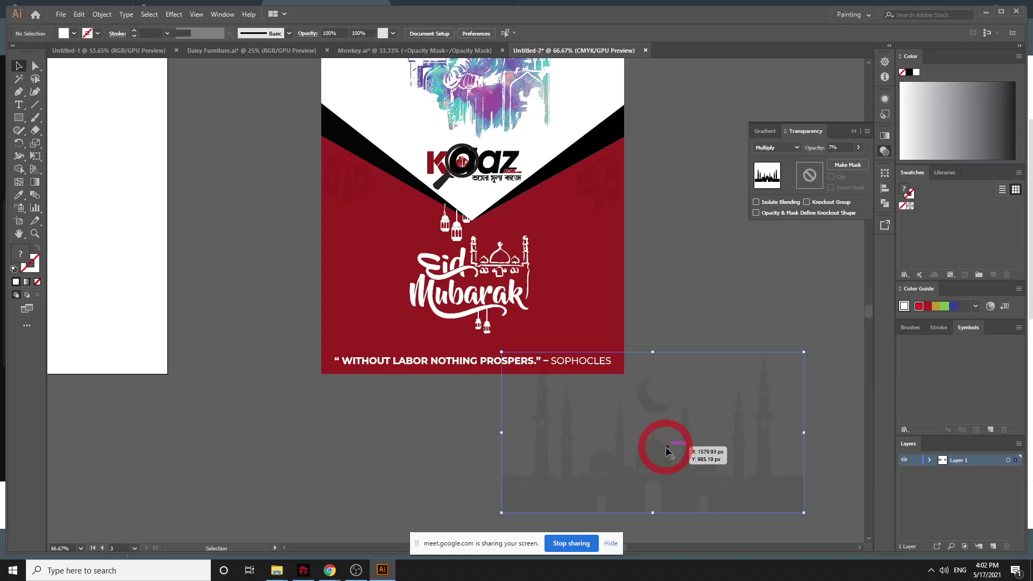
pyautogui.click(653, 404)
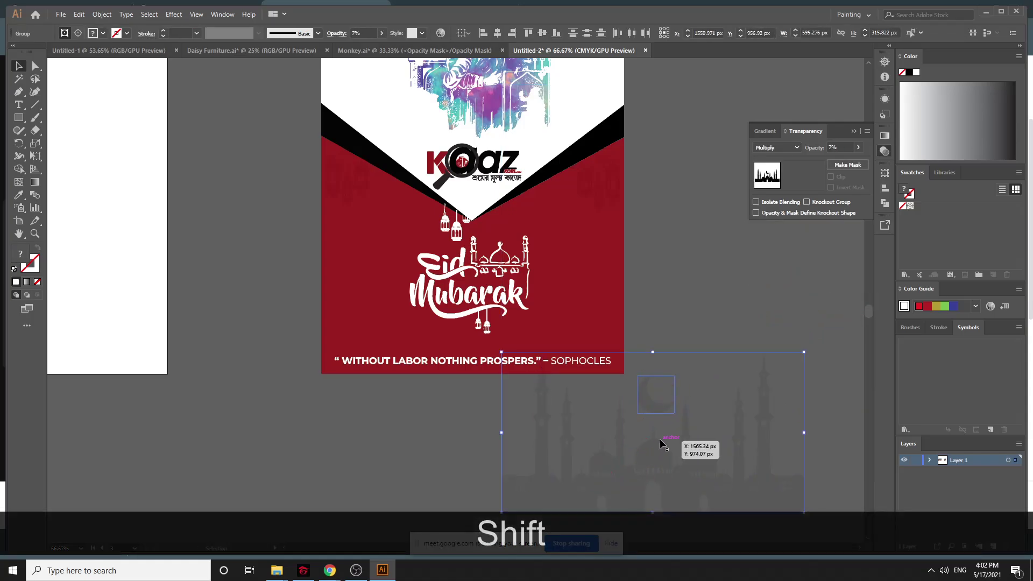
pyautogui.scroll(-3, 802, 409)
pyautogui.rightClick(745, 421)
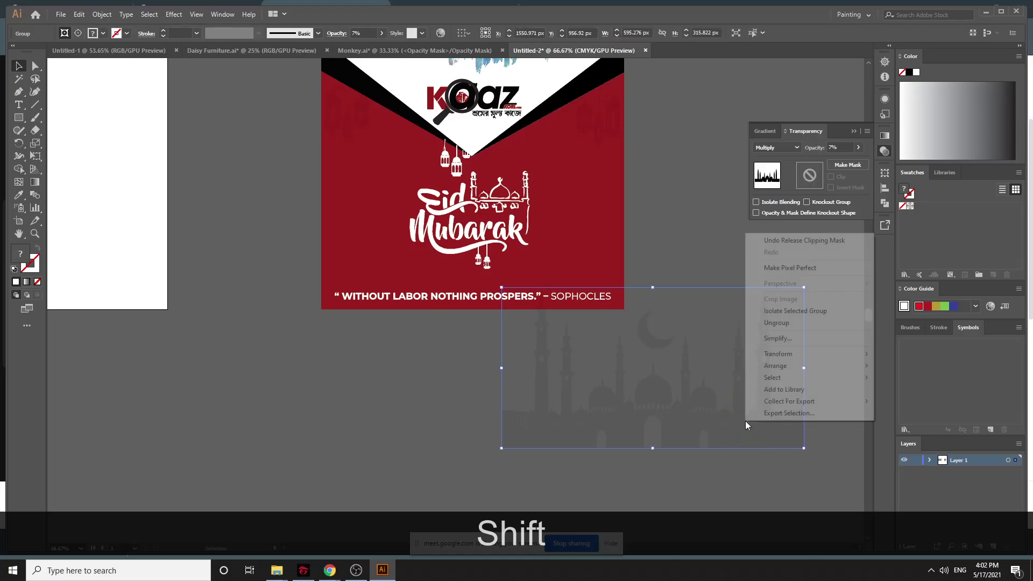
pyautogui.click(802, 323)
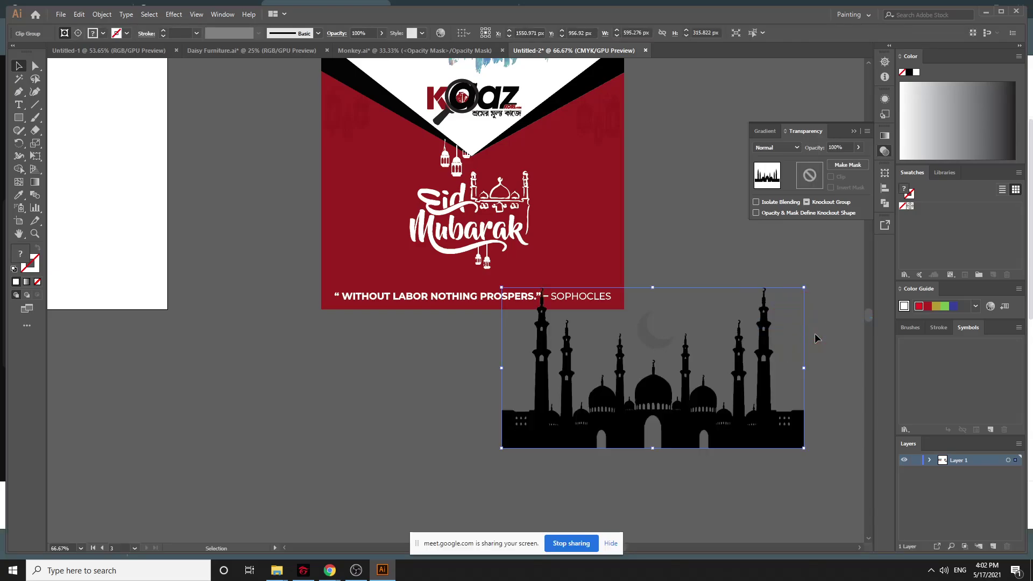
pyautogui.click(814, 334)
pyautogui.rightClick(655, 345)
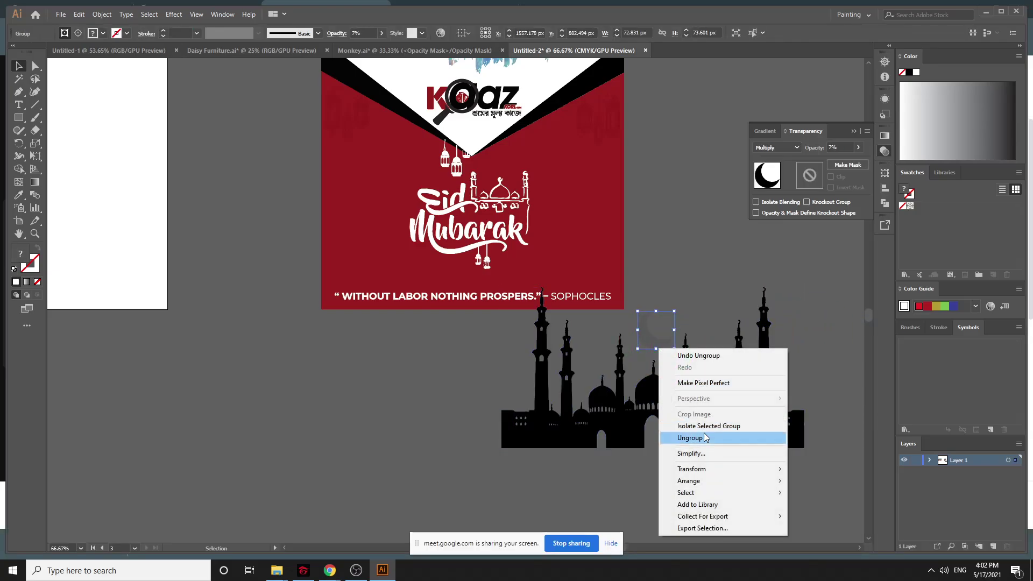
pyautogui.click(685, 436)
pyautogui.click(809, 308)
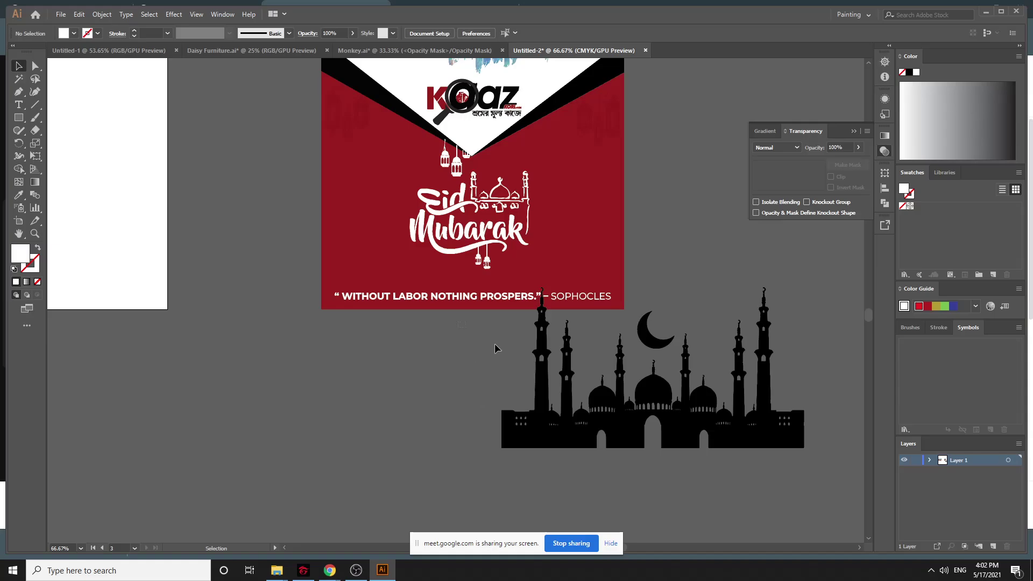
# Place the black mosque silhouette along the flyer's lower edge, centred at about X 1198 px, Y 688 px
pyautogui.hotkey('ctrl', 'a')
pyautogui.click(844, 407)
pyautogui.moveTo(638, 386); pyautogui.dragTo(451, 289)
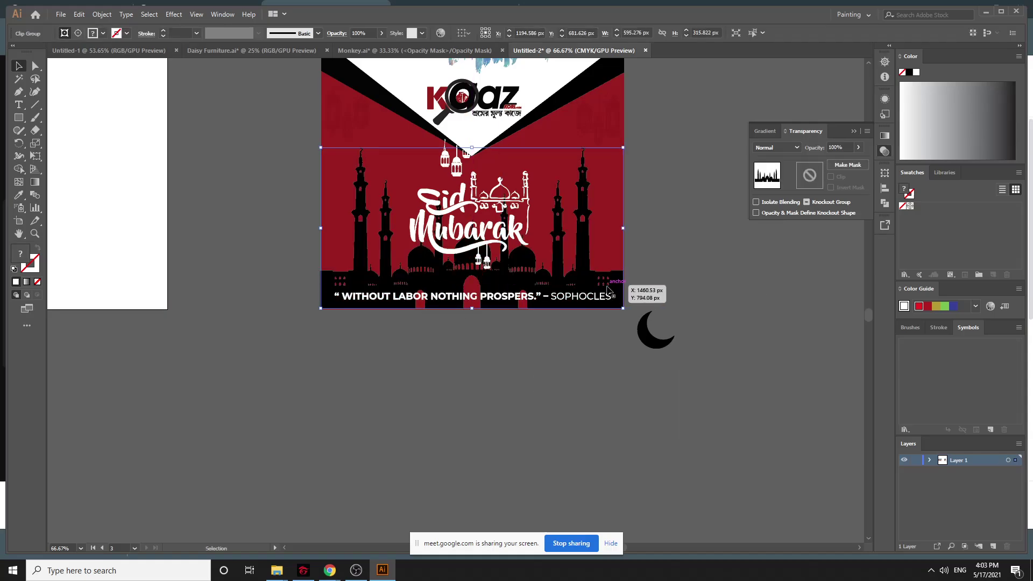
pyautogui.click(670, 285)
pyautogui.scroll(2, 690, 363)
pyautogui.moveTo(616, 338); pyautogui.dragTo(621, 338)
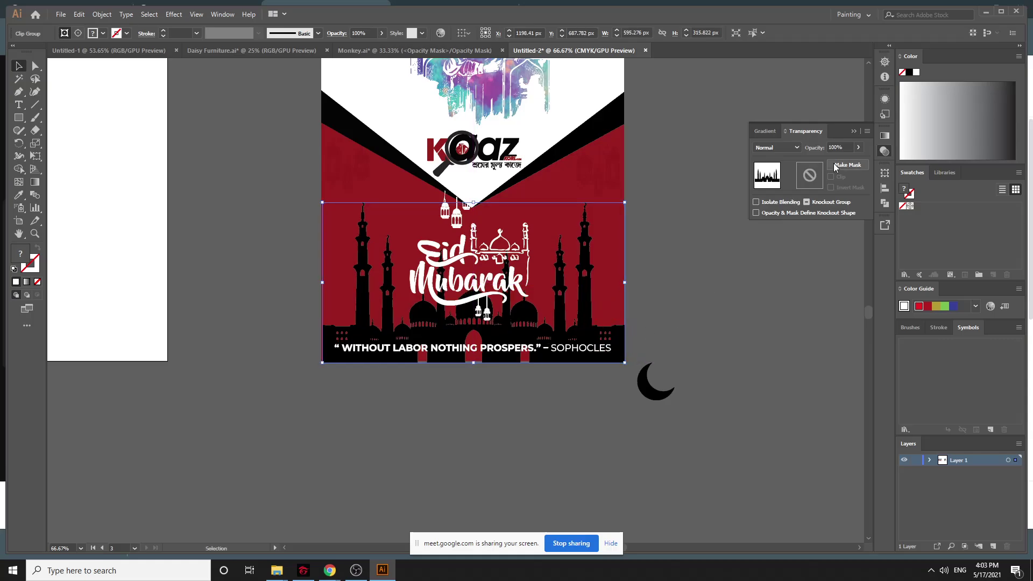
# Lower the mosque silhouette's opacity to 11% and hide the screen-sharing notice
pyautogui.moveTo(856, 149); pyautogui.dragTo(822, 161)
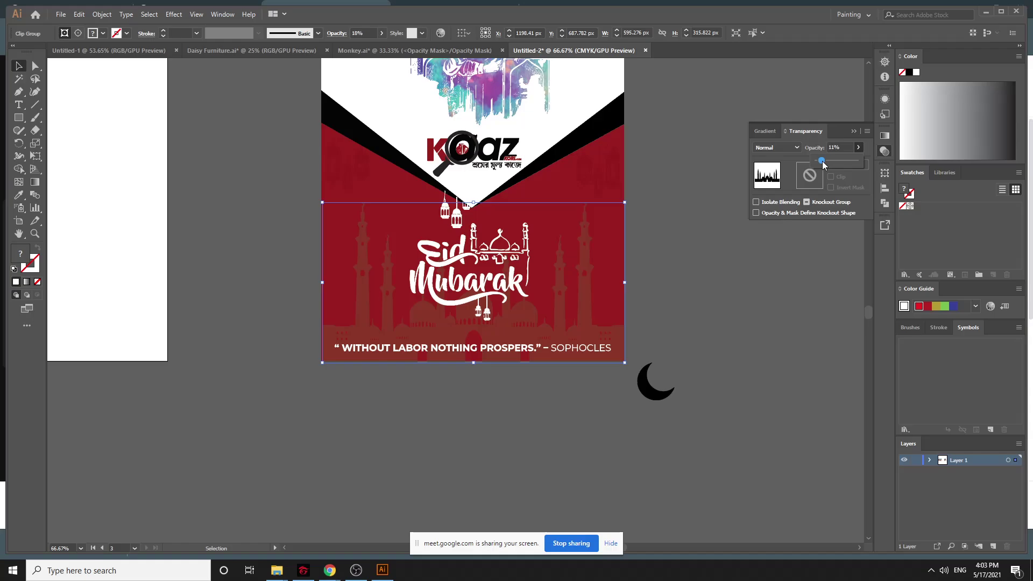
pyautogui.press('ctrl')
pyautogui.hotkey('ctrl', '=')
pyautogui.hotkey('ctrl', '=')
pyautogui.hotkey('ctrl', '=')
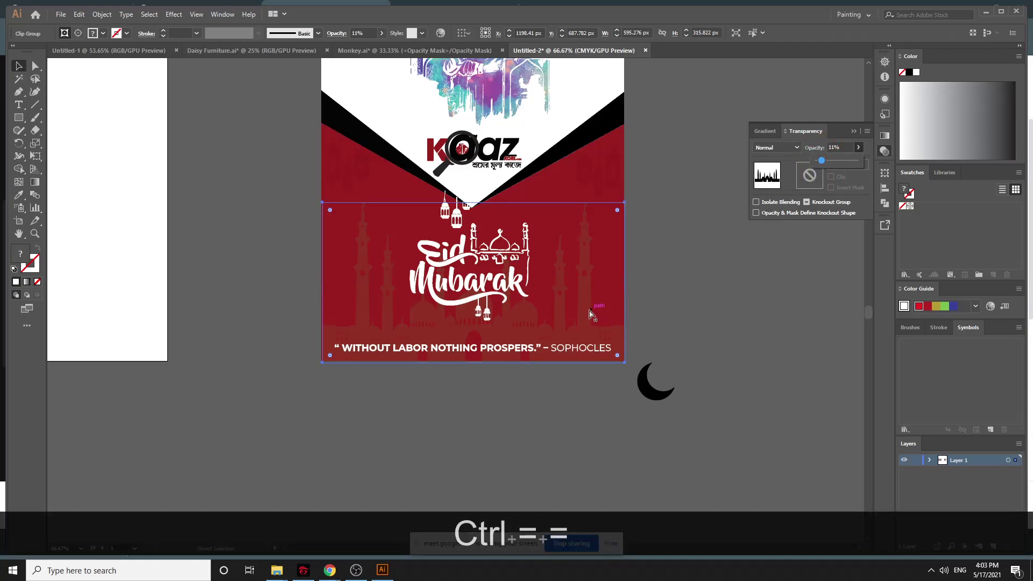
pyautogui.click(764, 302)
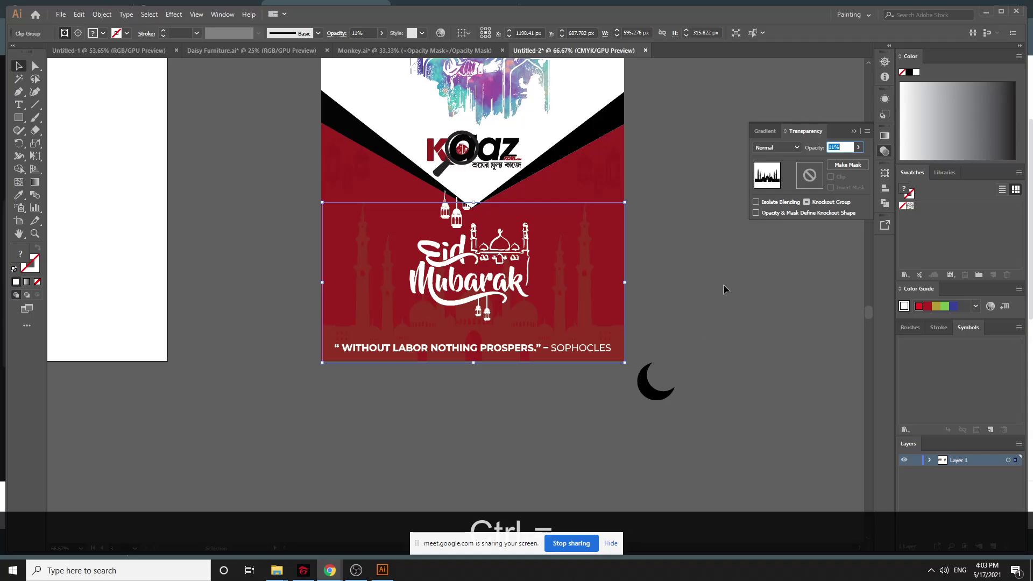
pyautogui.click(606, 544)
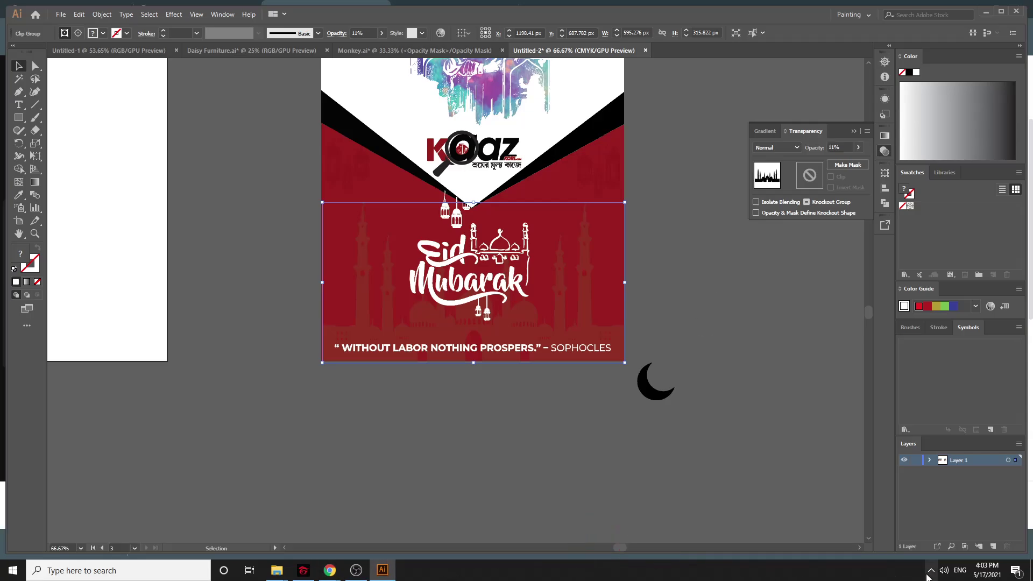
pyautogui.press('/')
pyautogui.press('/')
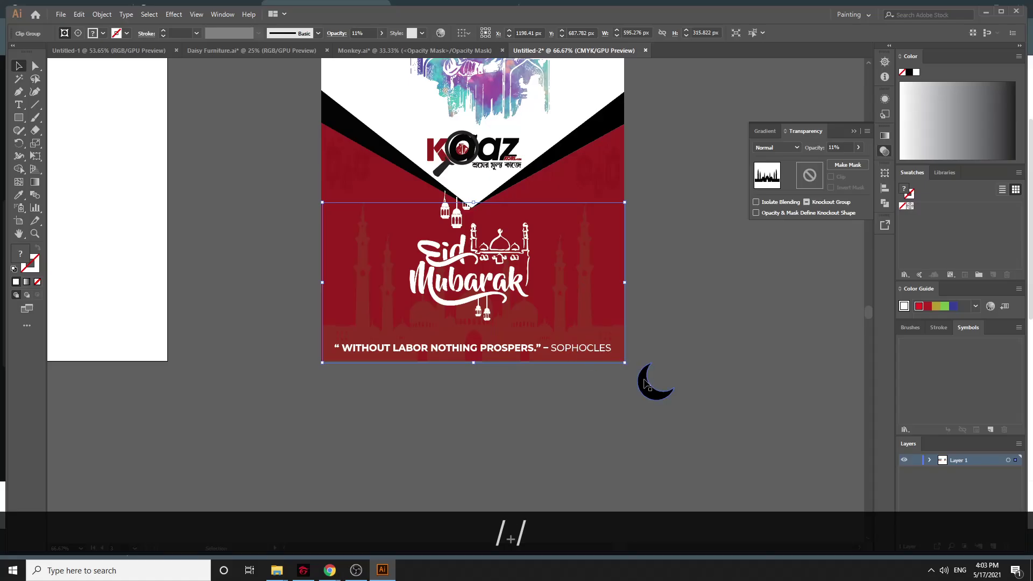
# Set the mosque silhouette's blending mode to Multiply
pyautogui.moveTo(558, 263); pyautogui.dragTo(588, 178)
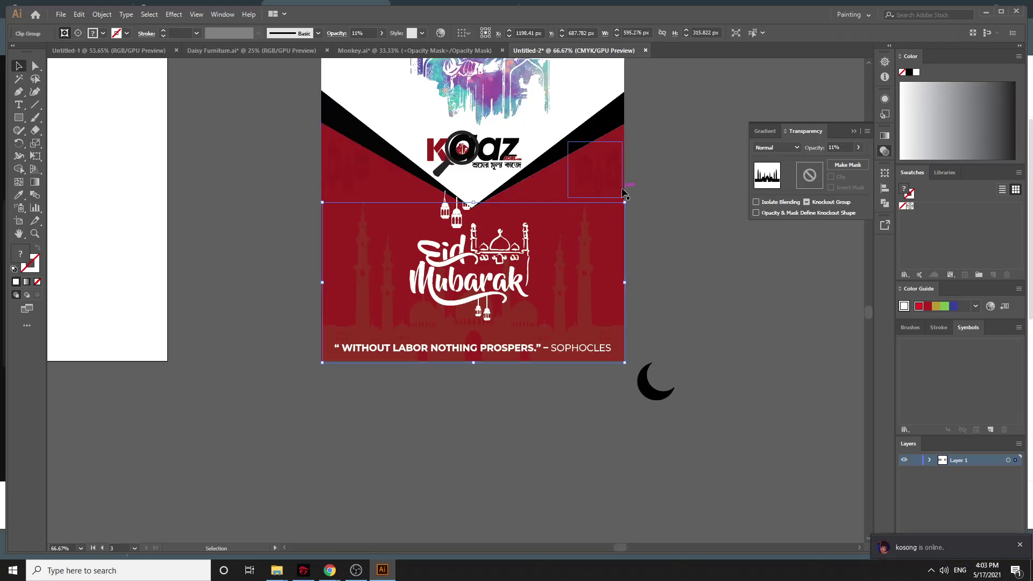
pyautogui.click(783, 152)
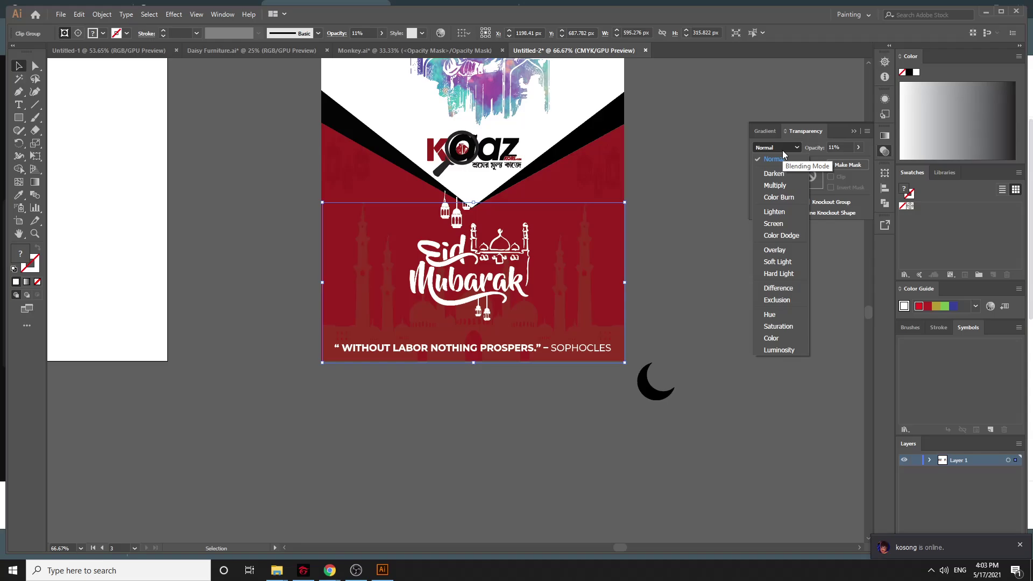
pyautogui.click(775, 186)
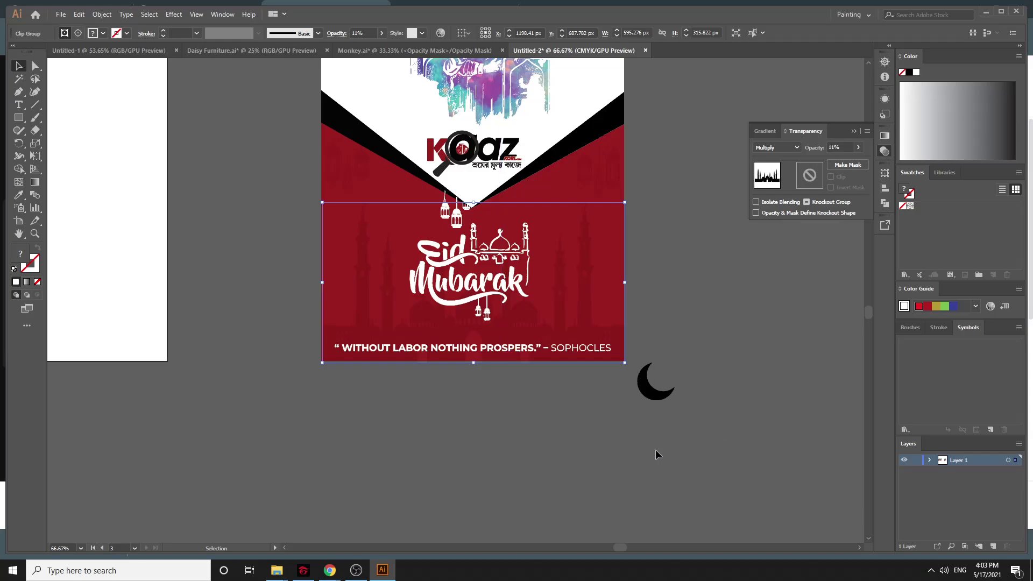
# Move the faded mosque silhouette off the flyer to about X 1215 px, Y 1088 px on the empty canvas below it
pyautogui.hotkey('ctrl', '=')
pyautogui.hotkey('ctrl', '=')
pyautogui.hotkey('ctrl', '-')
pyautogui.hotkey('ctrl', '-')
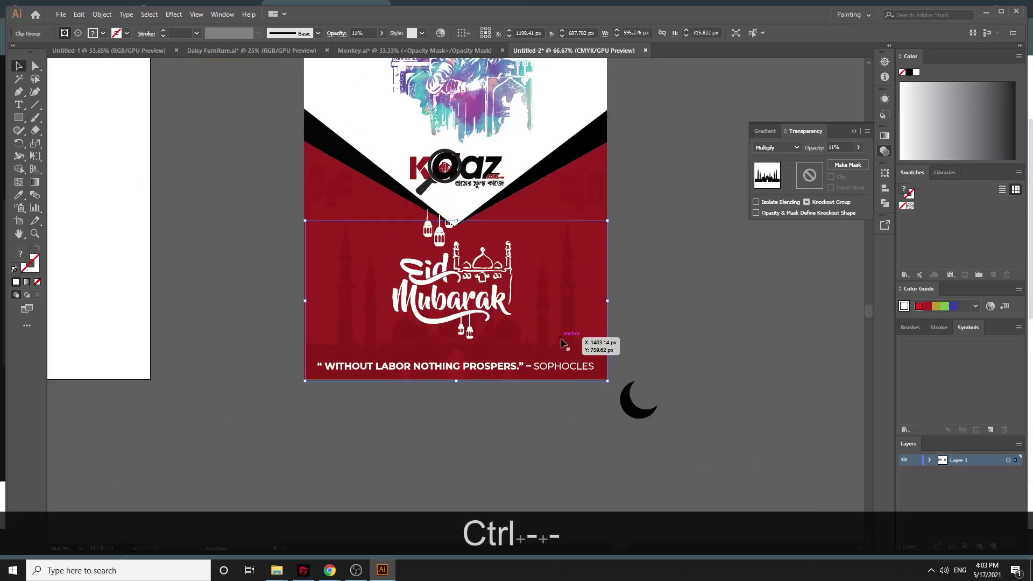
pyautogui.moveTo(563, 343); pyautogui.dragTo(535, 461)
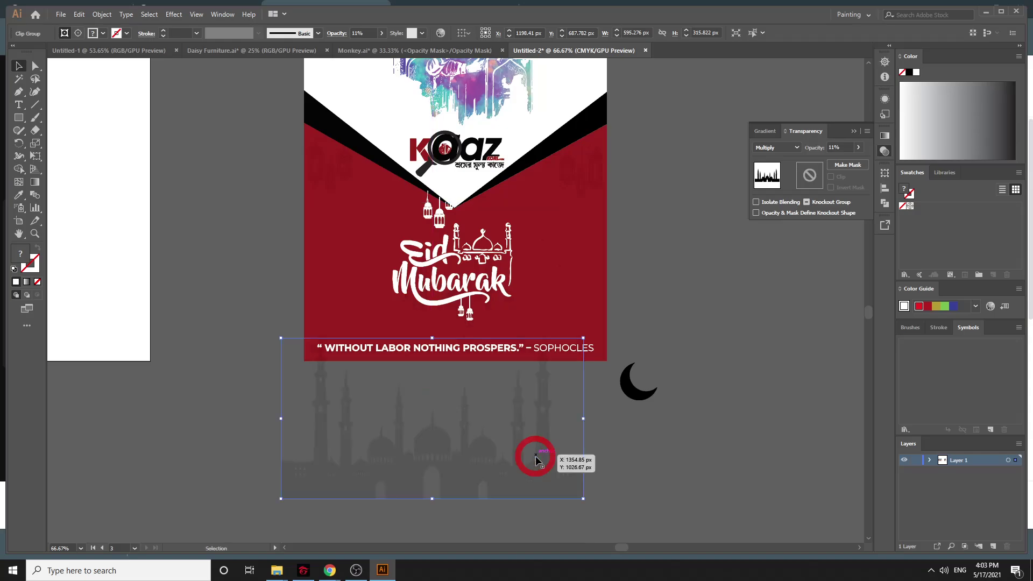
pyautogui.scroll(-3, 536, 458)
pyautogui.scroll(-2, 536, 459)
pyautogui.moveTo(504, 324); pyautogui.dragTo(535, 396)
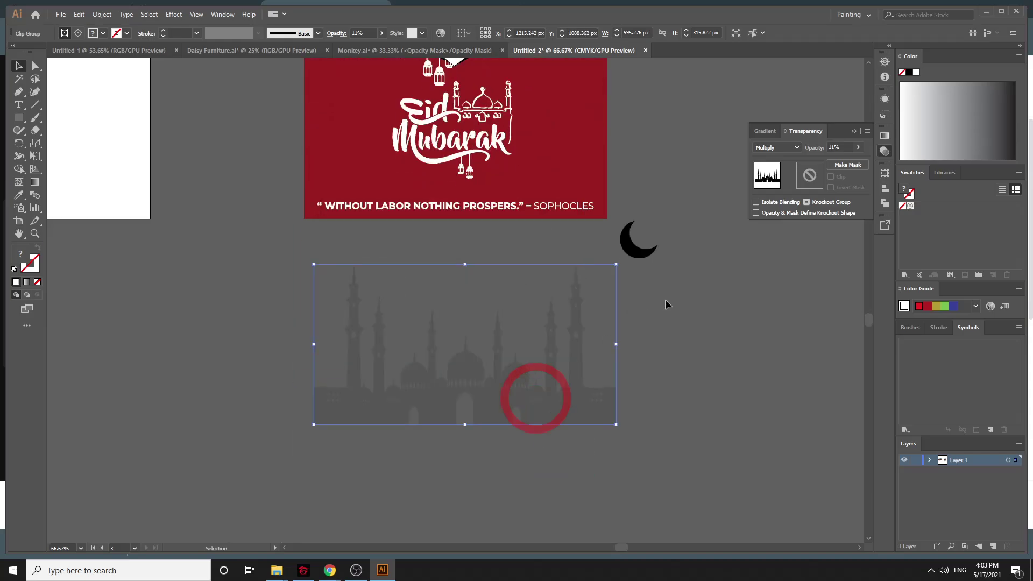
# Move the black crescent moon onto the flyer's red area and enlarge it to about 357 by 361 px around the Eid Mubarak lettering
pyautogui.click(639, 250)
pyautogui.moveTo(639, 250); pyautogui.dragTo(570, 167)
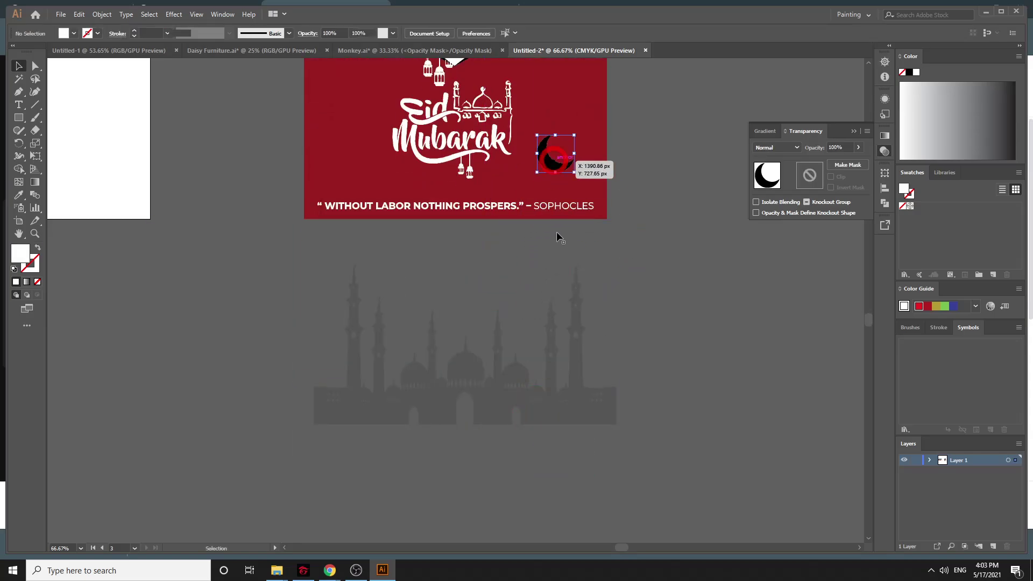
pyautogui.scroll(3, 570, 166)
pyautogui.scroll(1, 570, 298)
pyautogui.moveTo(575, 340); pyautogui.dragTo(597, 377)
pyautogui.moveTo(511, 344); pyautogui.dragTo(409, 296)
# Tilt the crescent moon counterclockwise and enlarge it to about 424 by 426 px, centred at about X 1197 px, Y 656 px
pyautogui.moveTo(550, 370); pyautogui.dragTo(592, 334)
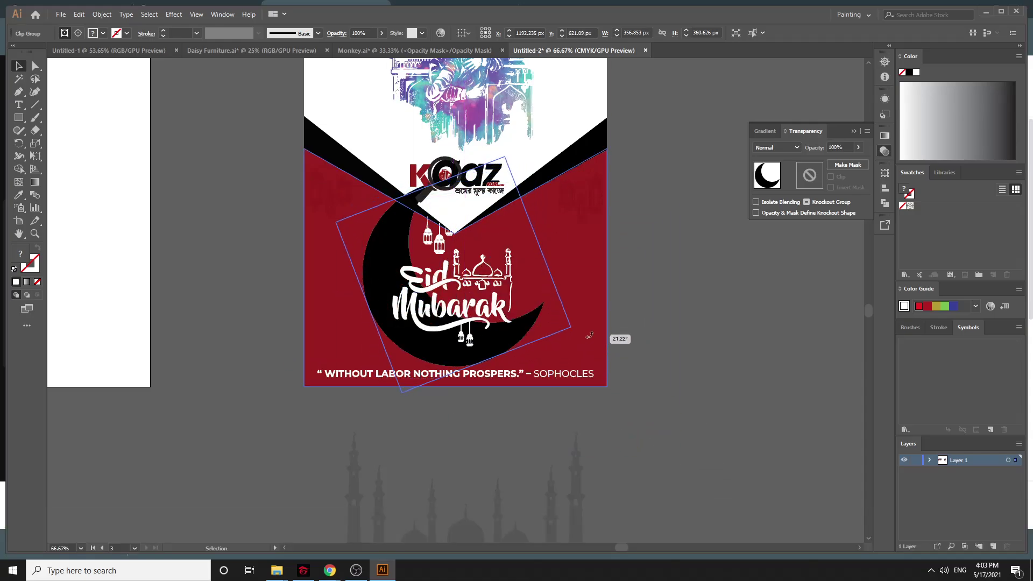
pyautogui.moveTo(538, 303); pyautogui.dragTo(543, 297)
pyautogui.moveTo(582, 325); pyautogui.dragTo(575, 351)
pyautogui.moveTo(519, 324)
pyautogui.mouseDown()
pyautogui.moveTo(522, 338)
pyautogui.moveTo(539, 334)
pyautogui.mouseUp()
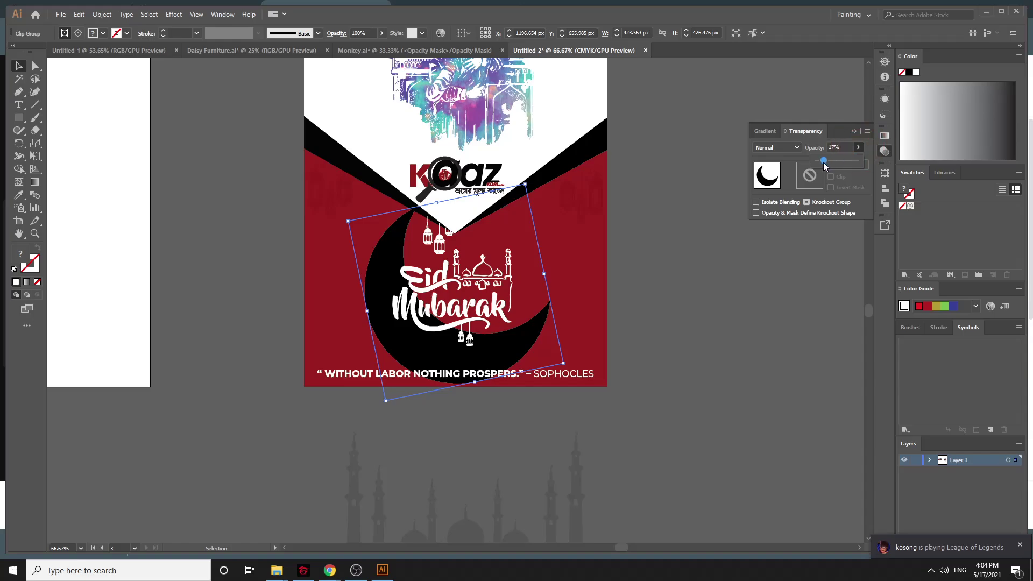
# Lower the crescent moon's opacity to 50% and set its blending mode to Multiply
pyautogui.moveTo(823, 163); pyautogui.dragTo(837, 160)
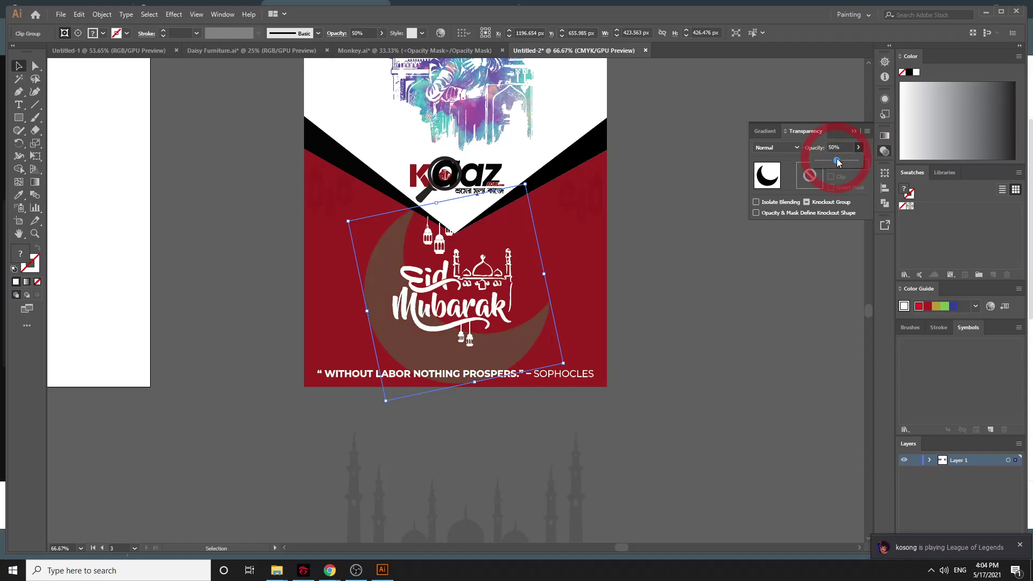
pyautogui.click(762, 278)
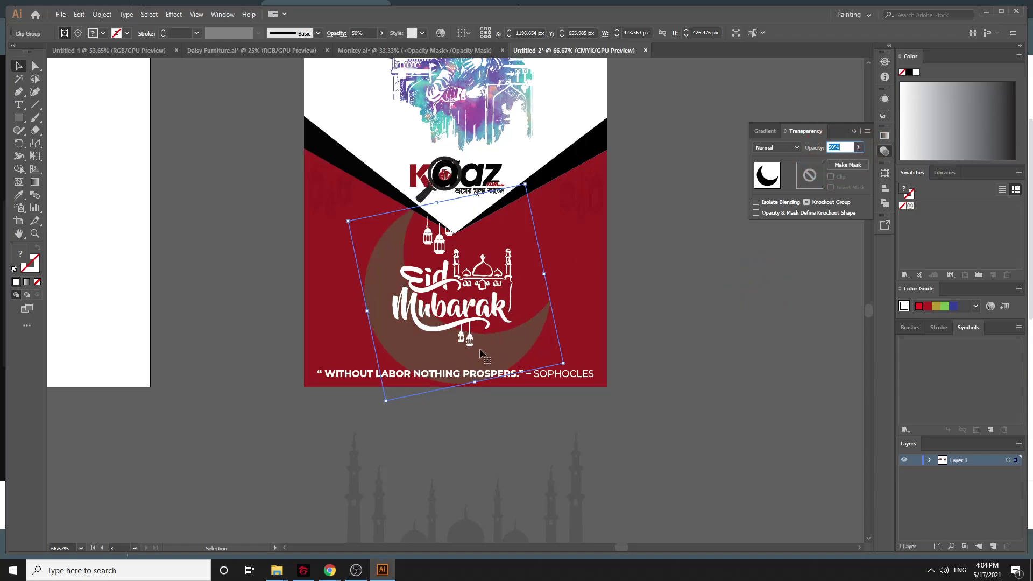
pyautogui.click(793, 148)
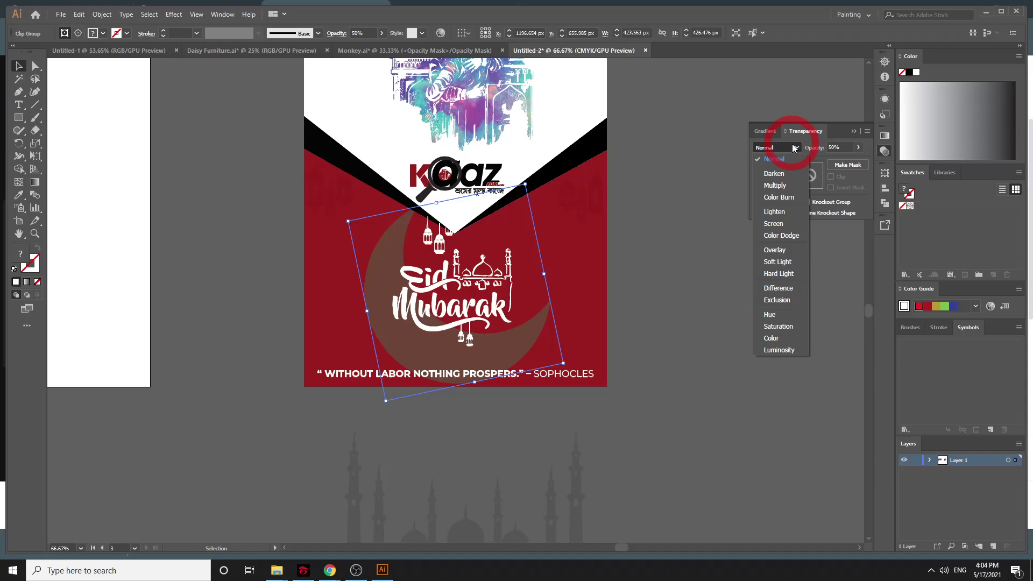
pyautogui.click(785, 188)
pyautogui.click(727, 302)
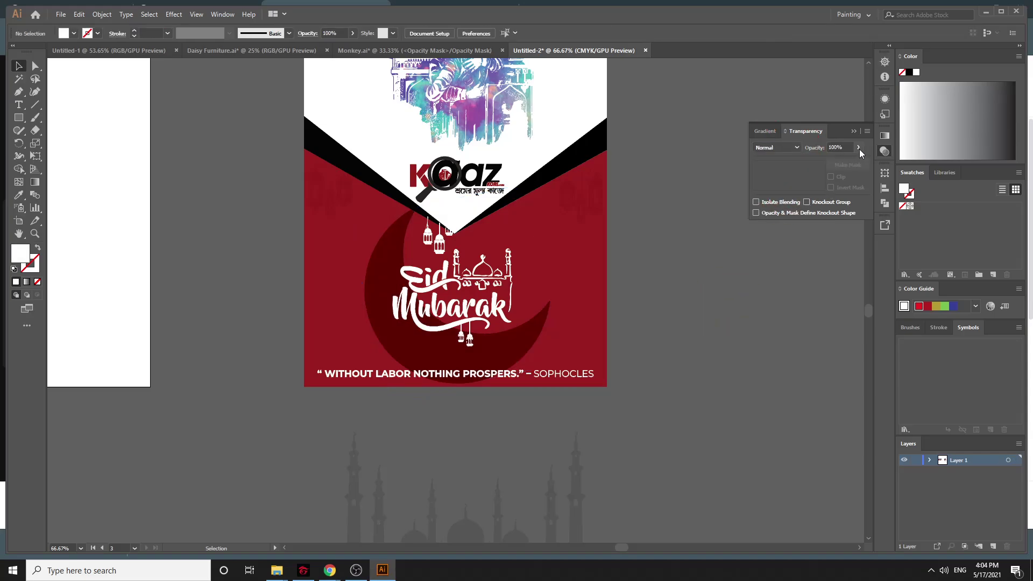
pyautogui.moveTo(854, 162); pyautogui.dragTo(849, 161)
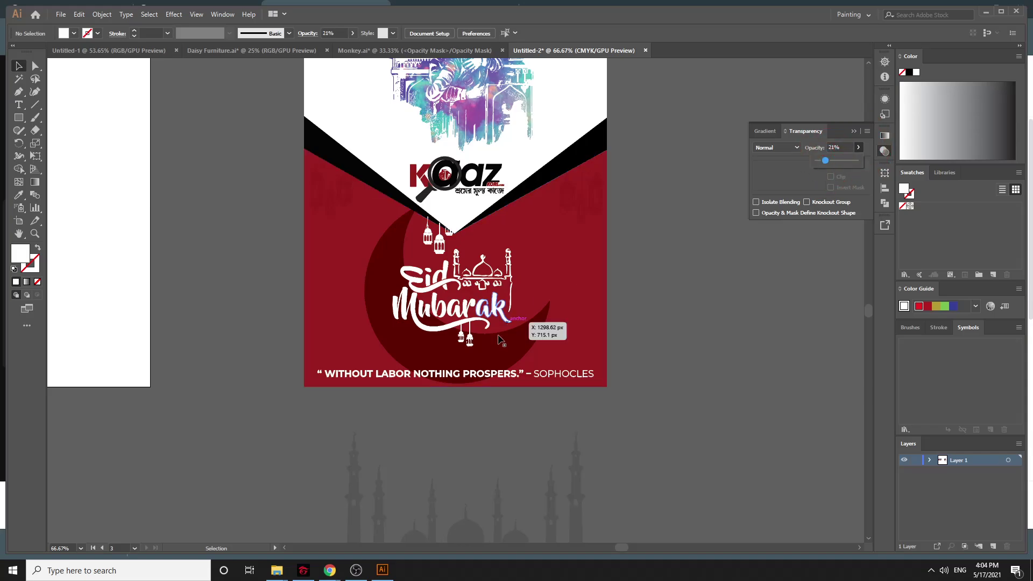
pyautogui.click(855, 148)
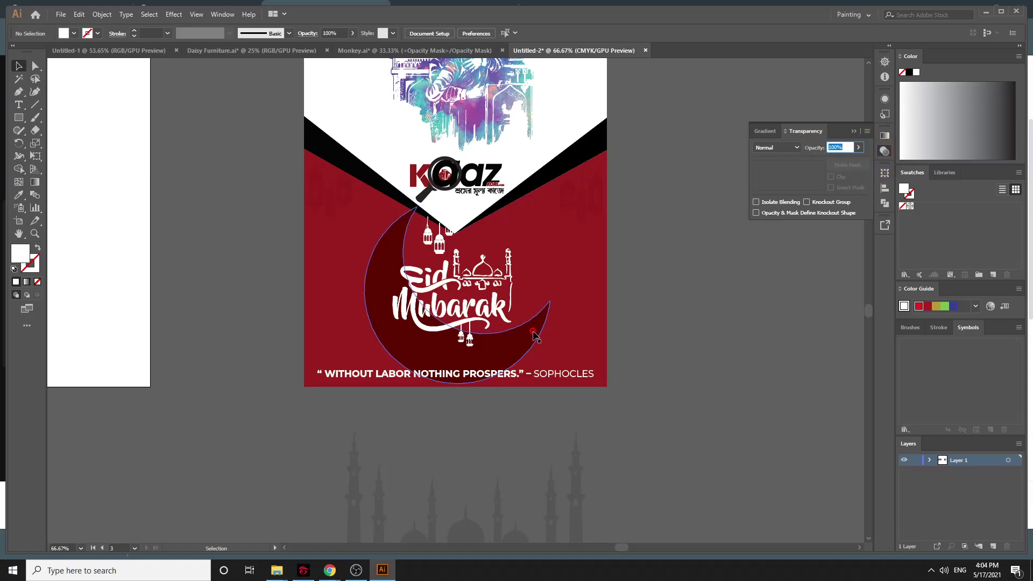
pyautogui.click(840, 147)
pyautogui.click(861, 146)
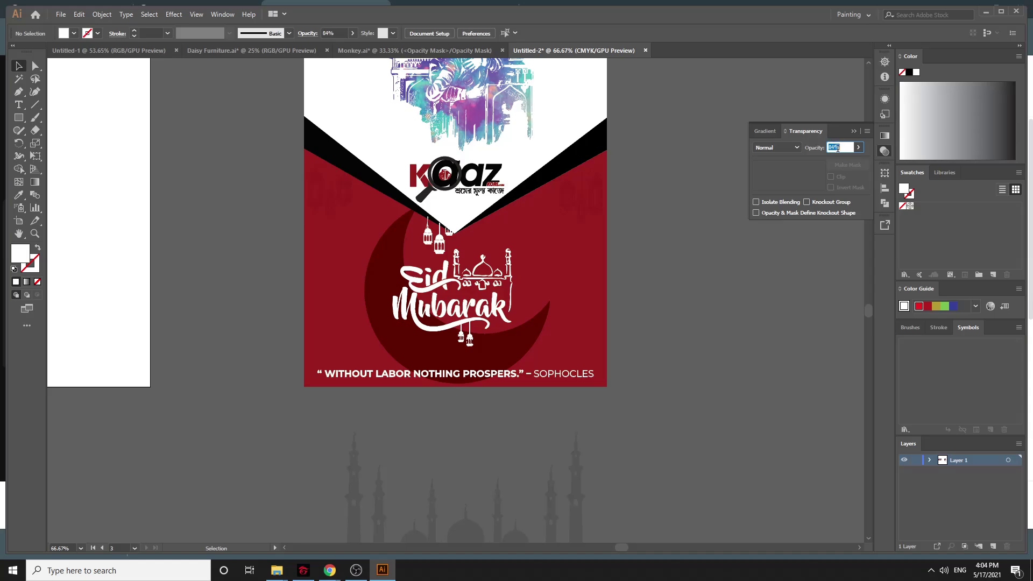
# Set the crescent moon's opacity to 44% beside the flyer, then place it back behind the lettering at about X 1197 px, Y 648 px
pyautogui.moveTo(566, 383); pyautogui.dragTo(804, 302)
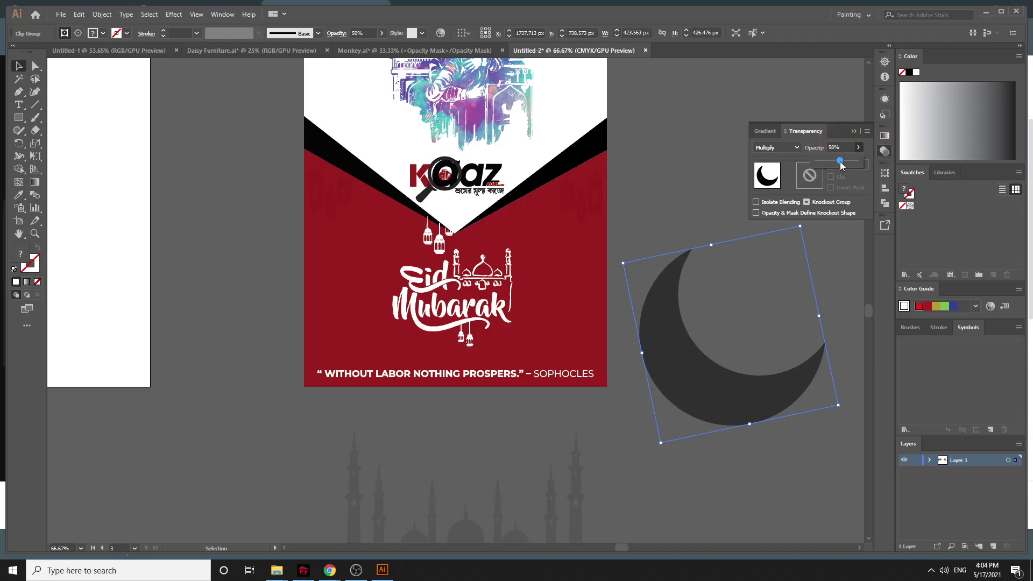
pyautogui.moveTo(852, 164); pyautogui.dragTo(836, 169)
pyautogui.moveTo(694, 371); pyautogui.dragTo(454, 356)
pyautogui.moveTo(437, 364); pyautogui.dragTo(438, 364)
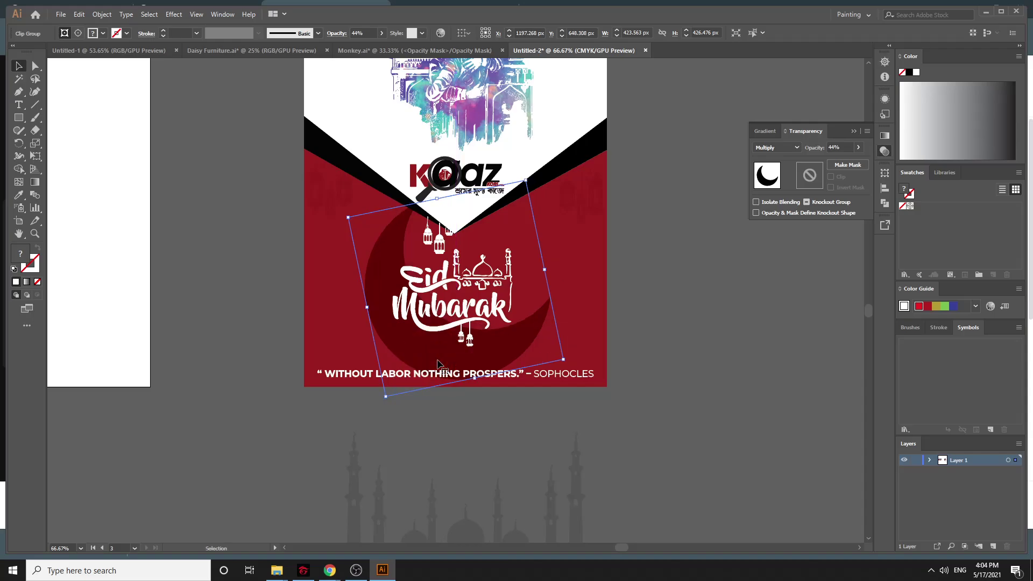
# Lower the crescent moon's opacity to 23% and deselect it
pyautogui.click(860, 146)
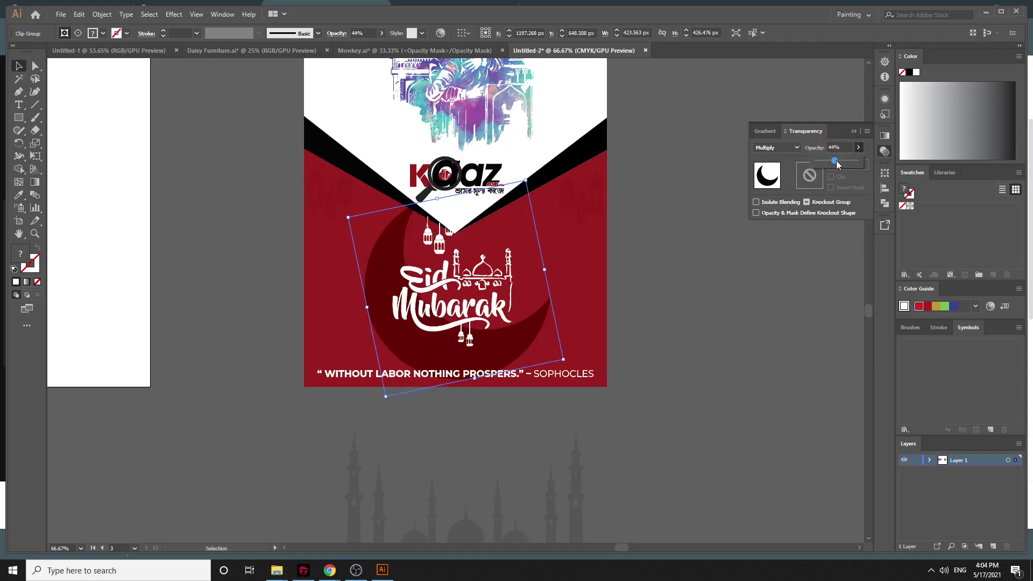
pyautogui.moveTo(824, 165); pyautogui.dragTo(822, 162)
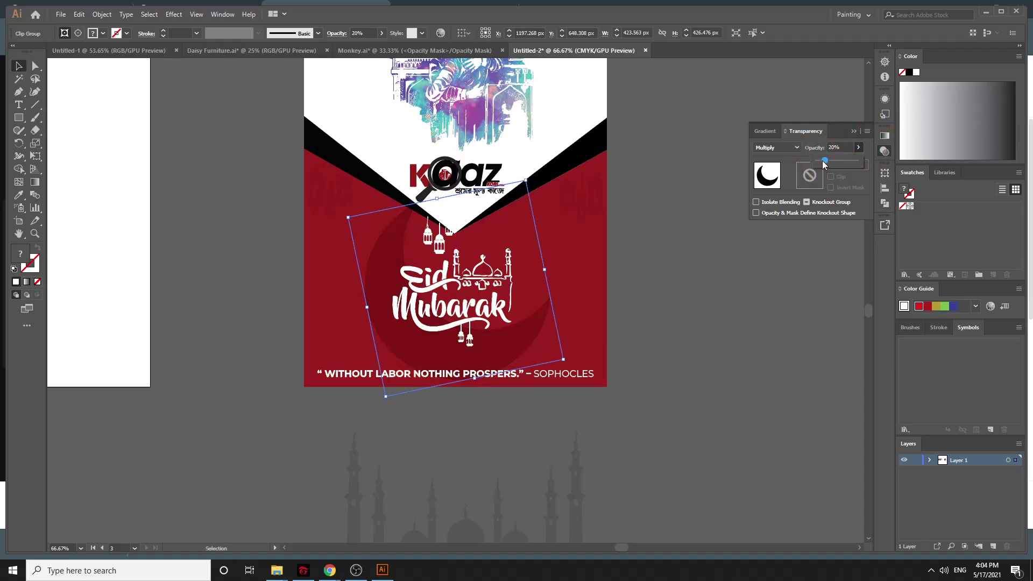
pyautogui.moveTo(823, 162); pyautogui.dragTo(824, 163)
pyautogui.click(707, 295)
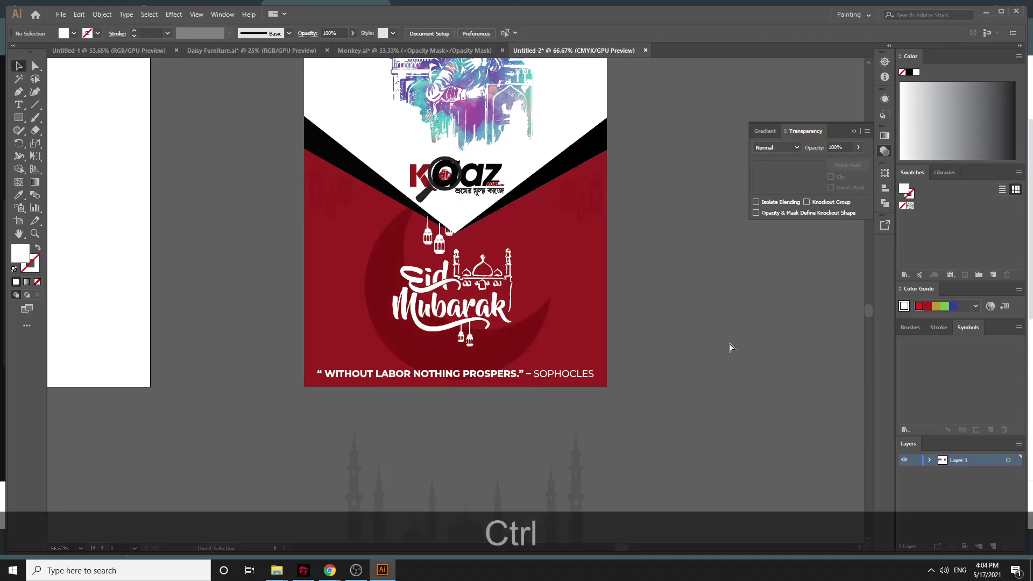
# Try the Normal, Color Burn, Lighten, Screen, Color Dodge and Overlay blending modes on the crescent moon
pyautogui.hotkey('ctrl', '-')
pyautogui.hotkey('ctrl', '-')
pyautogui.hotkey('ctrl', '-')
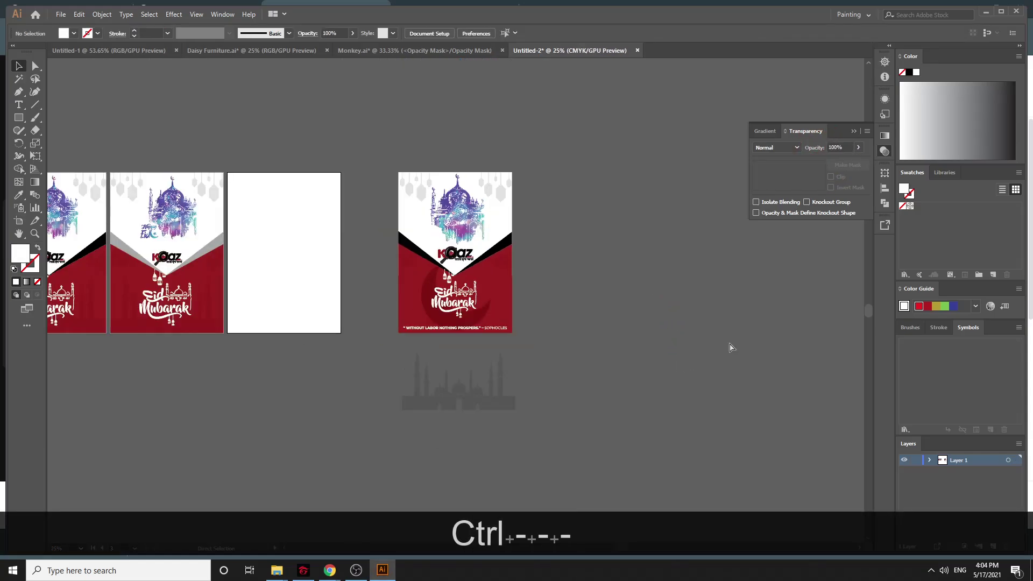
pyautogui.hotkey('ctrl', '=')
pyautogui.hotkey('ctrl', '=')
pyautogui.hotkey('ctrl', '=')
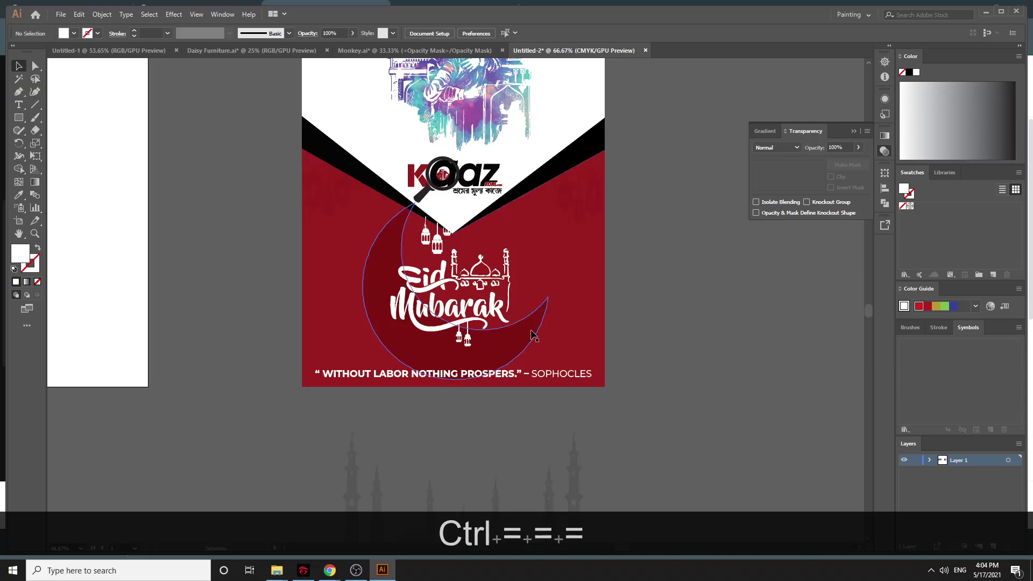
pyautogui.click(382, 291)
pyautogui.click(781, 150)
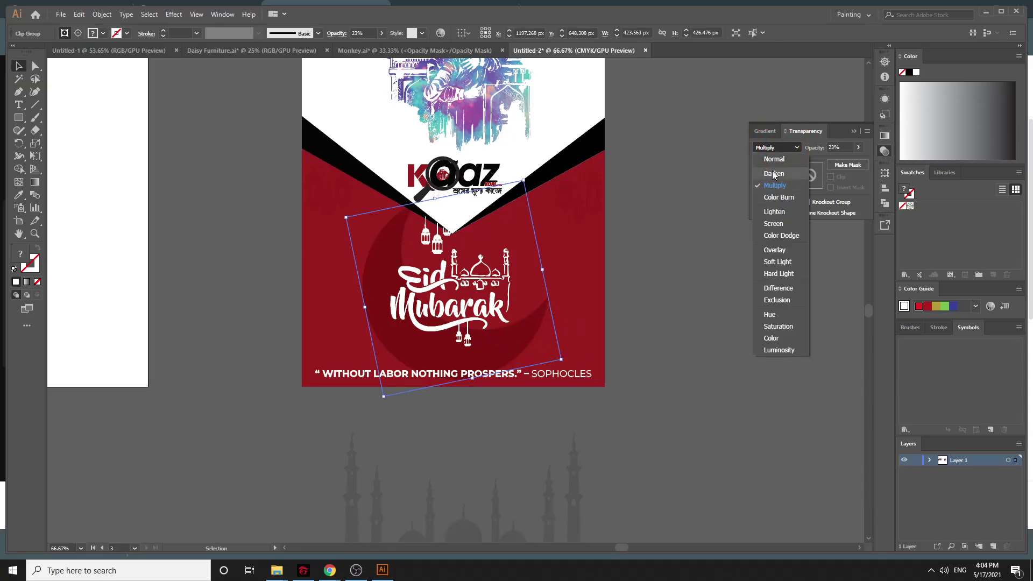
pyautogui.click(775, 158)
pyautogui.click(788, 151)
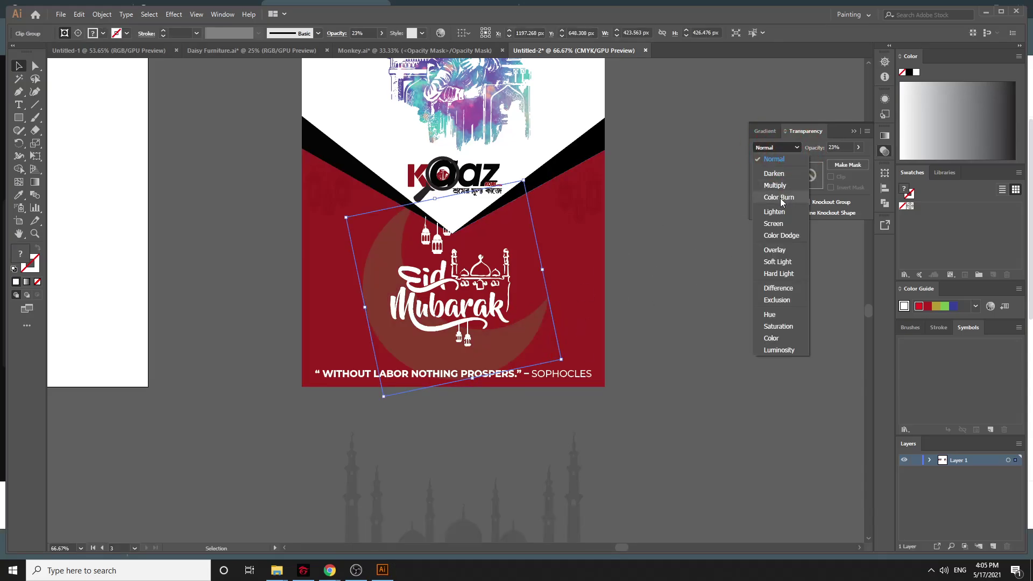
pyautogui.click(779, 197)
pyautogui.click(784, 150)
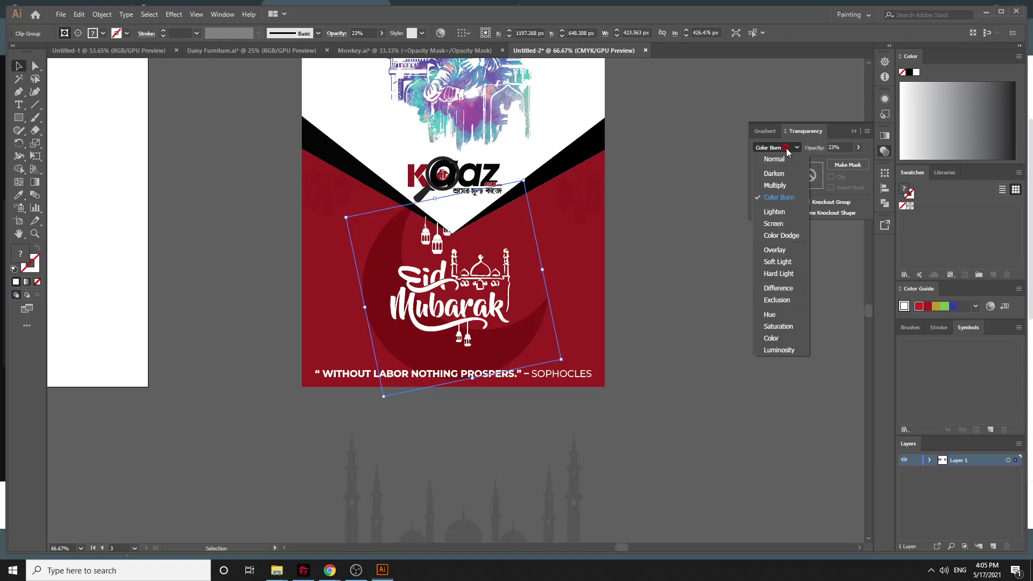
pyautogui.click(779, 213)
pyautogui.click(790, 150)
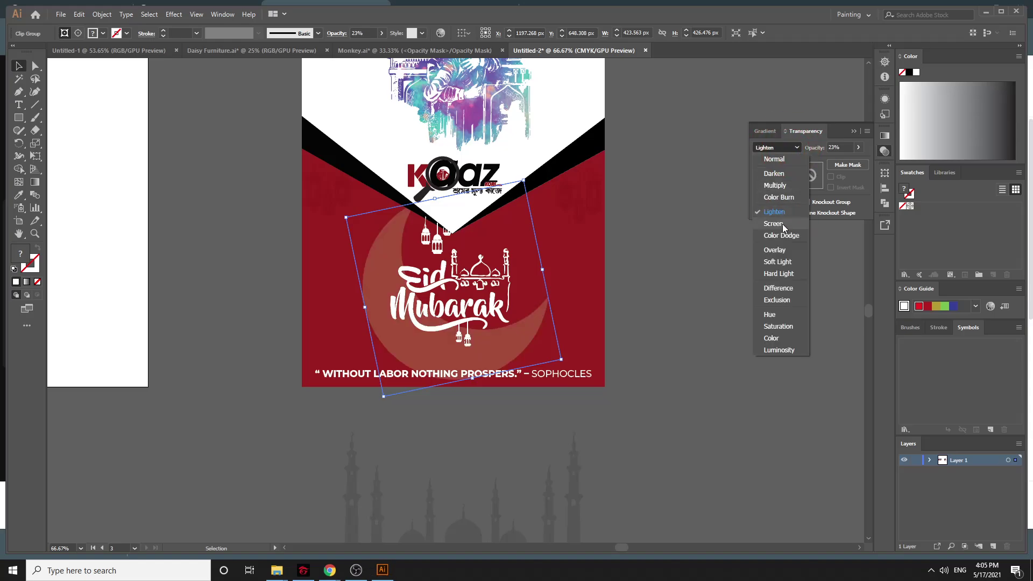
pyautogui.click(782, 222)
pyautogui.click(790, 149)
pyautogui.click(782, 235)
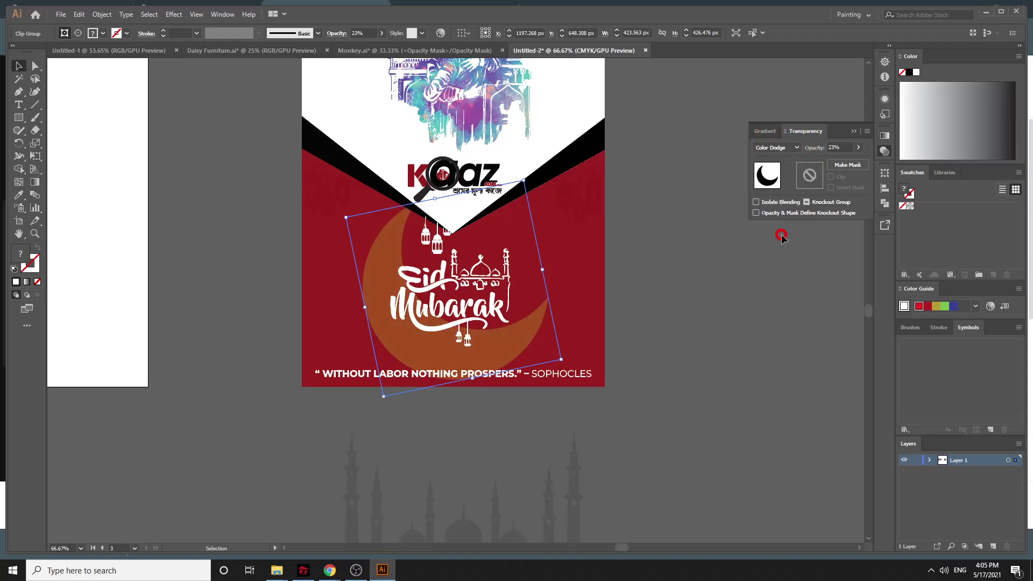
pyautogui.click(777, 148)
pyautogui.click(777, 250)
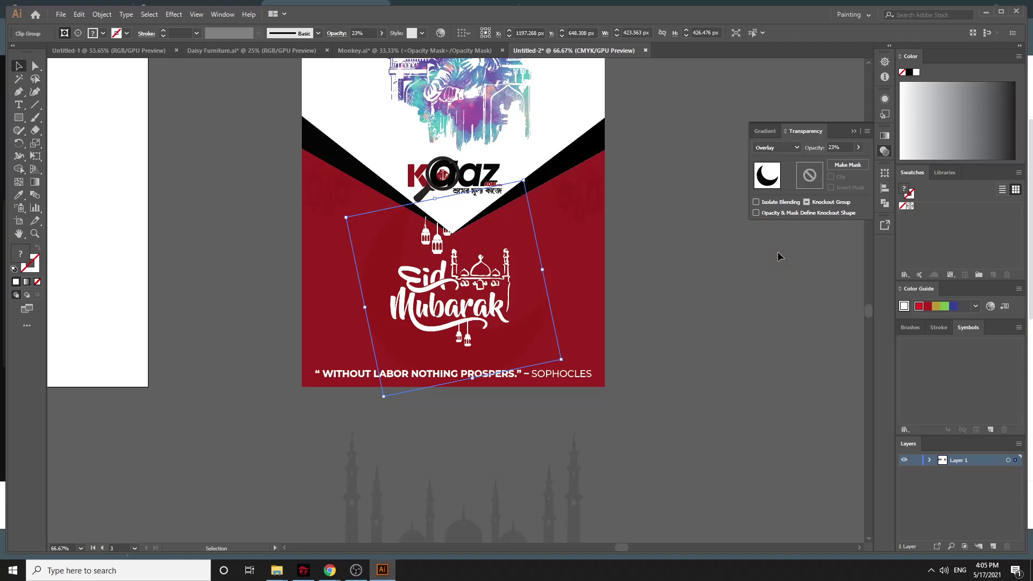
# Try the Soft Light, Hard Light, Difference and Exclusion blending modes on the crescent moon, and restore Multiply
pyautogui.click(795, 149)
pyautogui.click(782, 261)
pyautogui.click(795, 149)
pyautogui.click(779, 274)
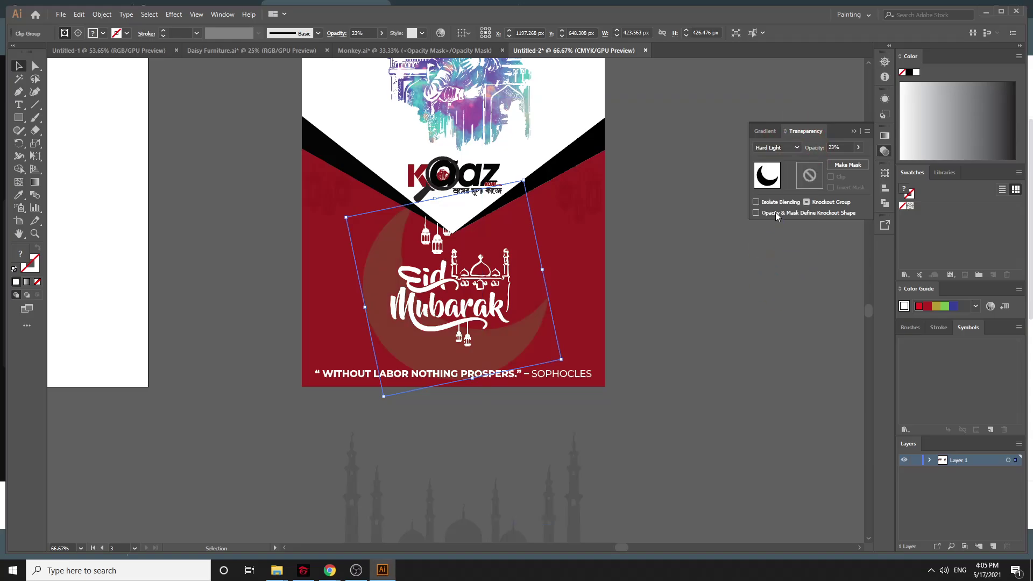
pyautogui.click(774, 154)
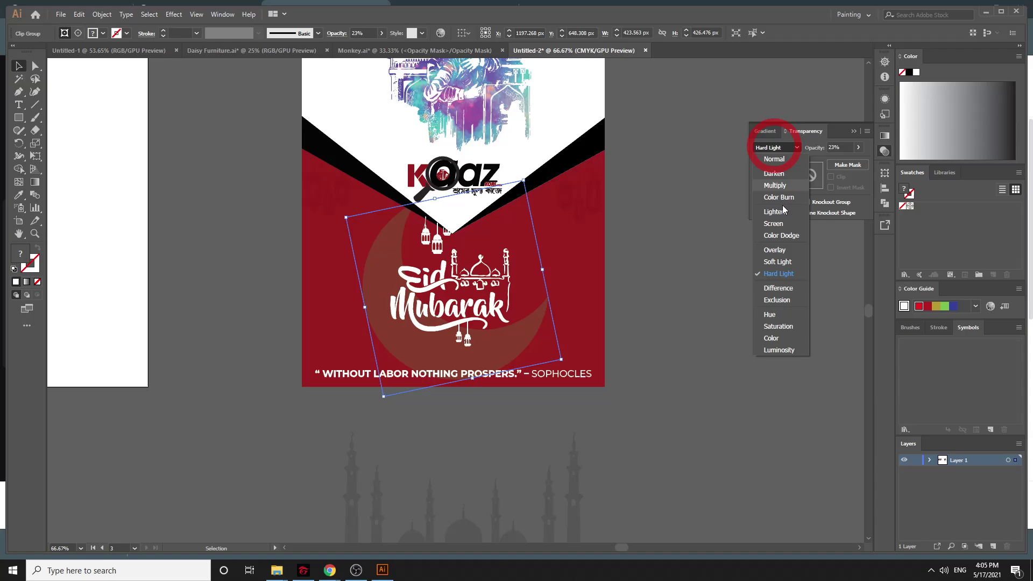
pyautogui.click(783, 291)
pyautogui.click(781, 154)
pyautogui.click(775, 302)
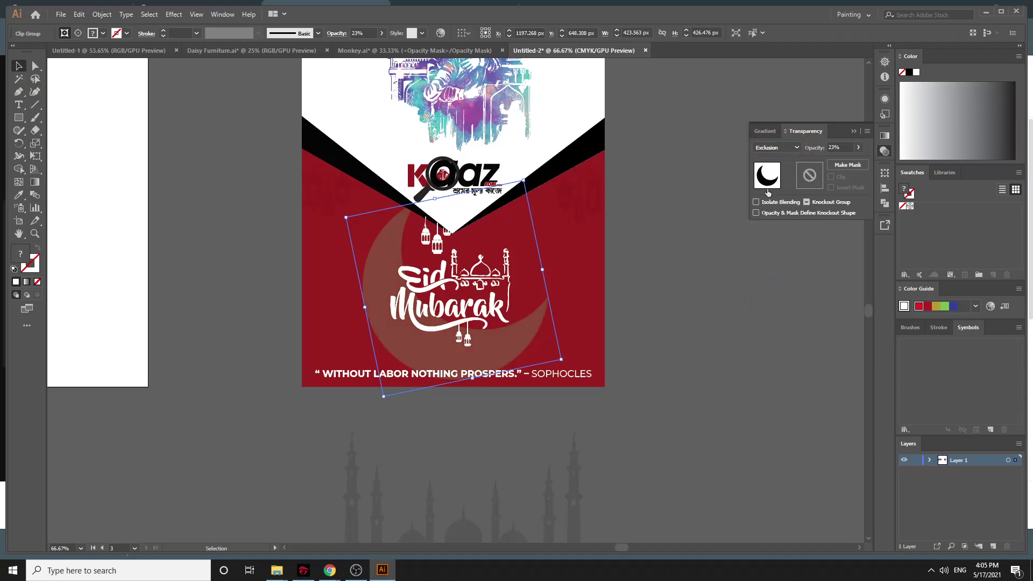
pyautogui.click(783, 150)
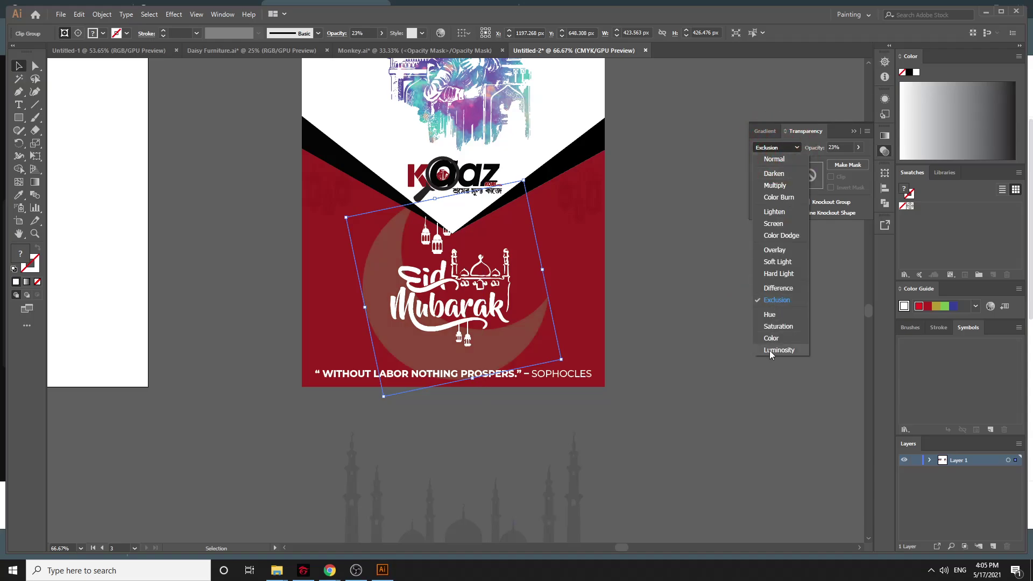
pyautogui.click(775, 186)
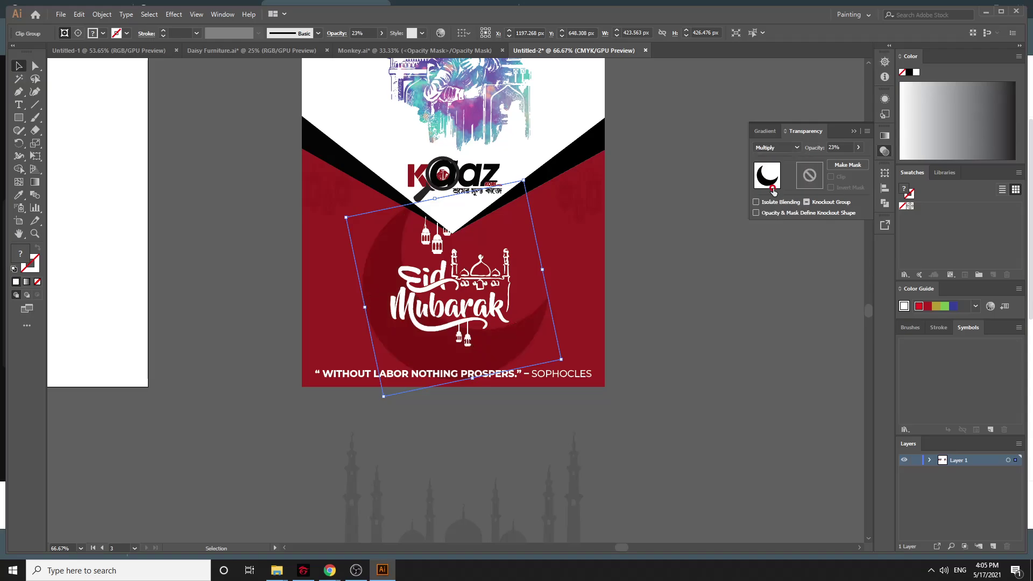
pyautogui.click(641, 386)
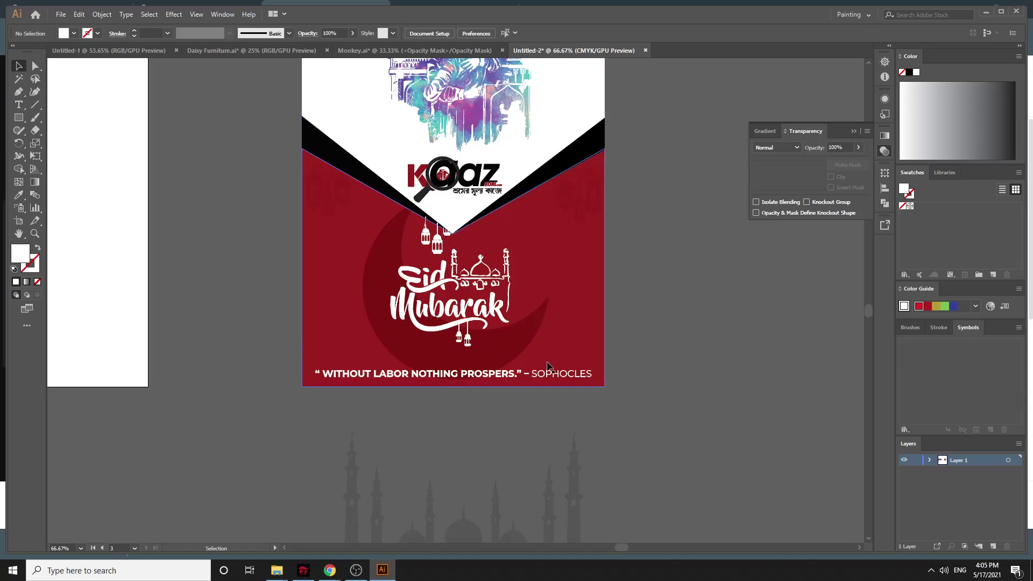
# Shift the crescent moon across the flyer's right edge and place a copy beside the flyer at about X 2351 px, Y 717 px
pyautogui.moveTo(503, 358); pyautogui.dragTo(620, 371)
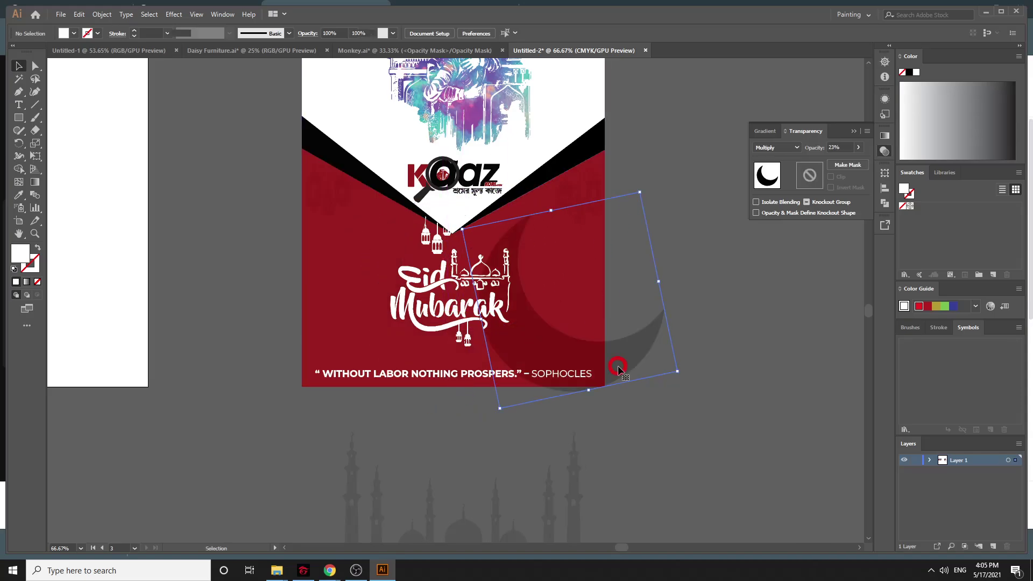
pyautogui.hotkey('ctrl', '-')
pyautogui.hotkey('ctrl', '-')
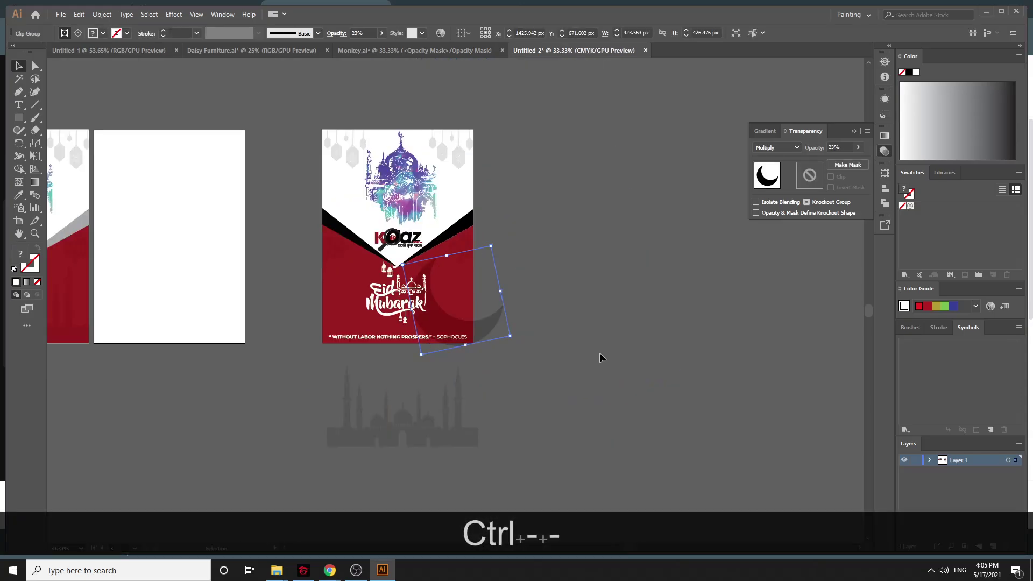
pyautogui.moveTo(486, 350); pyautogui.dragTo(720, 359)
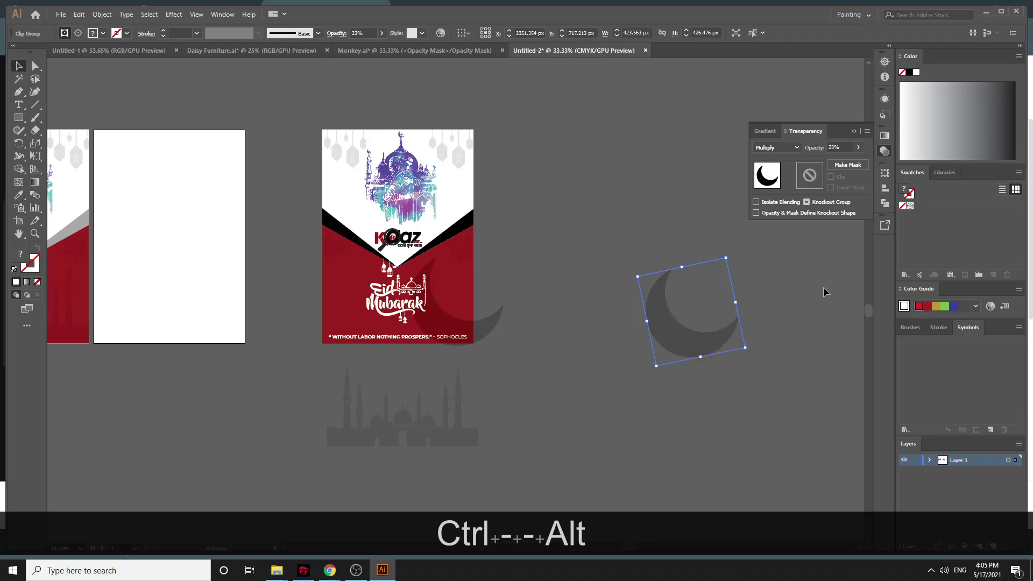
# Raise the opacity of the crescent copy beside the flyer to 100% and release its clipping mask
pyautogui.click(858, 147)
pyautogui.moveTo(824, 160); pyautogui.dragTo(856, 160)
pyautogui.click(816, 300)
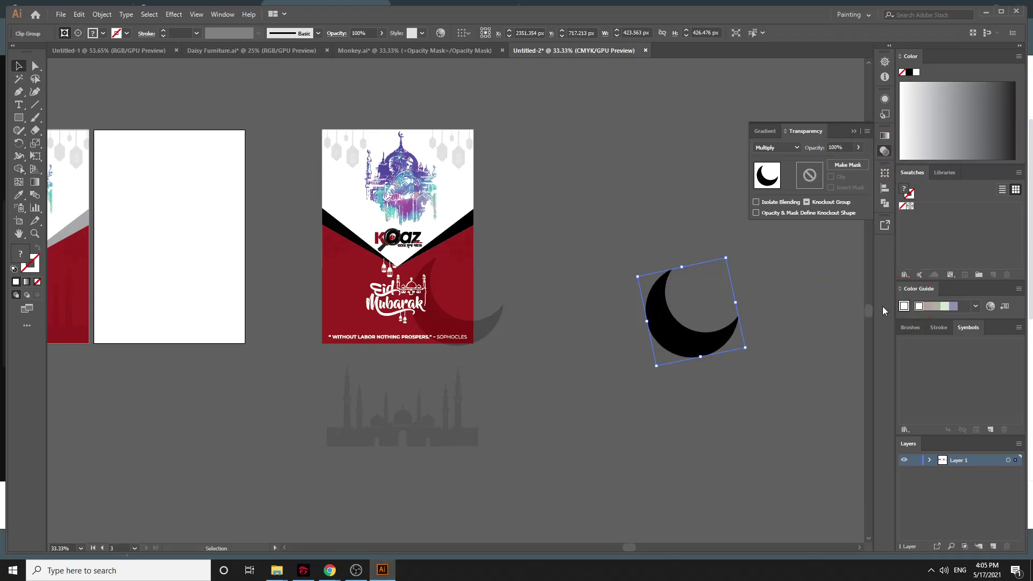
pyautogui.click(916, 307)
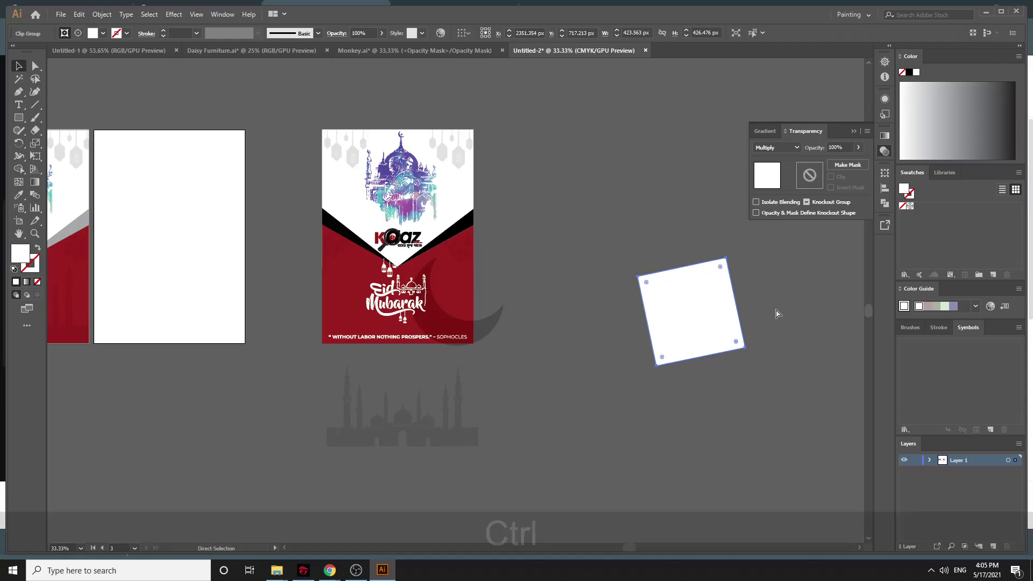
pyautogui.hotkey('ctrl', 'z')
pyautogui.rightClick(663, 312)
pyautogui.click(690, 398)
pyautogui.click(761, 279)
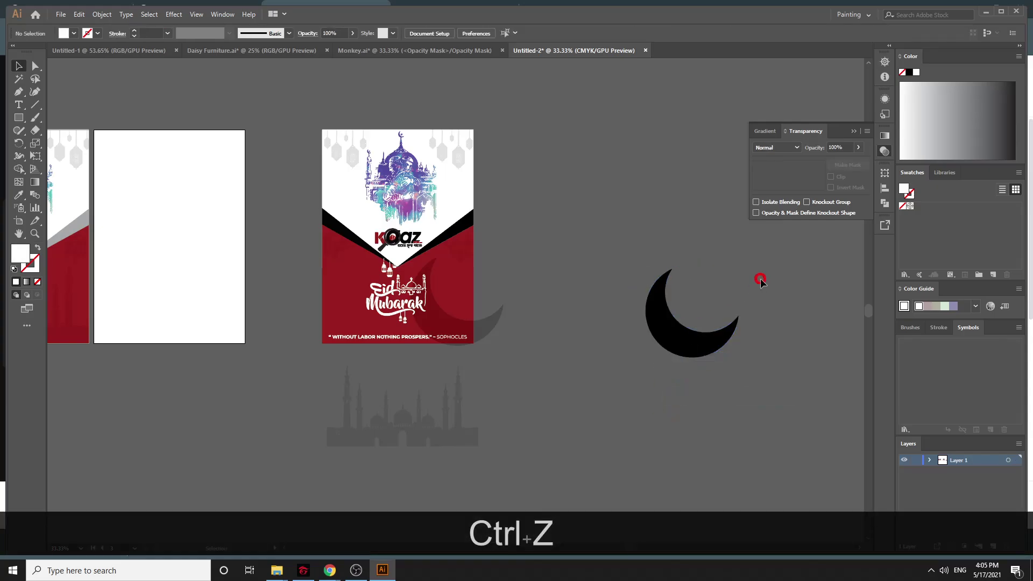
# Switch to outline view and delete the leftover clipping frame around the crescent copy
pyautogui.click(664, 339)
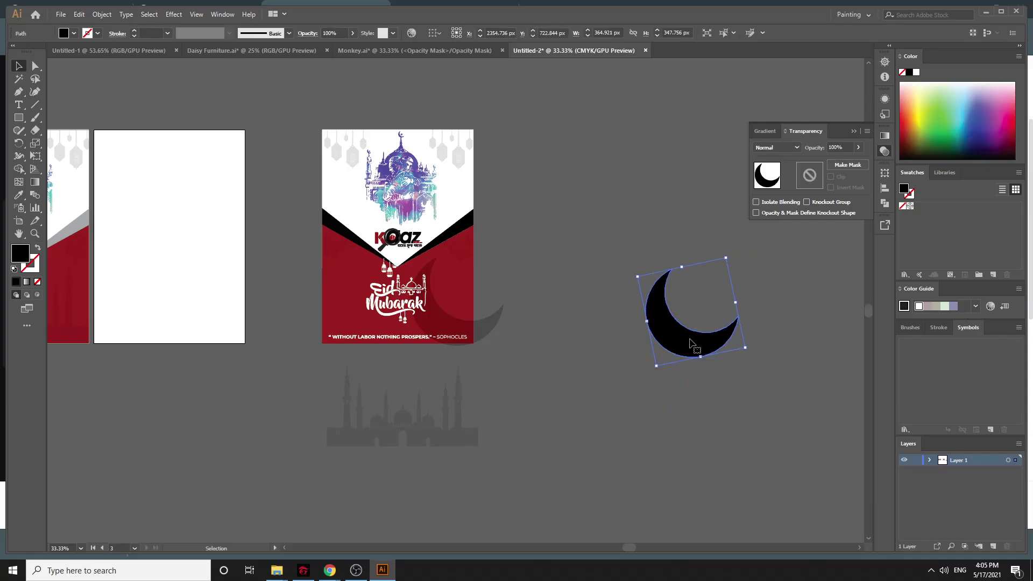
pyautogui.hotkey('ctrl', 'y')
pyautogui.click(756, 293)
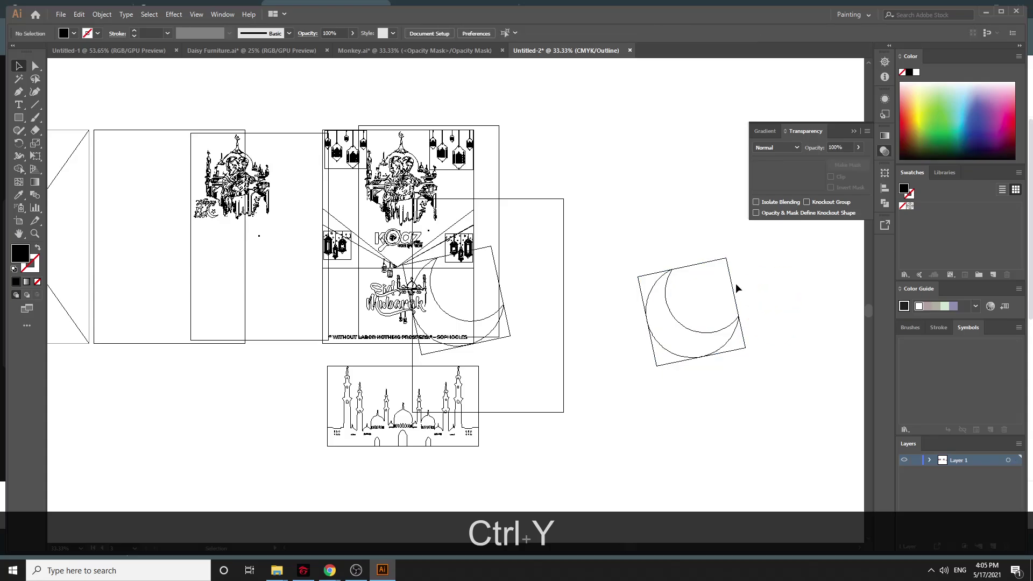
pyautogui.click(735, 283)
pyautogui.press('Delete')
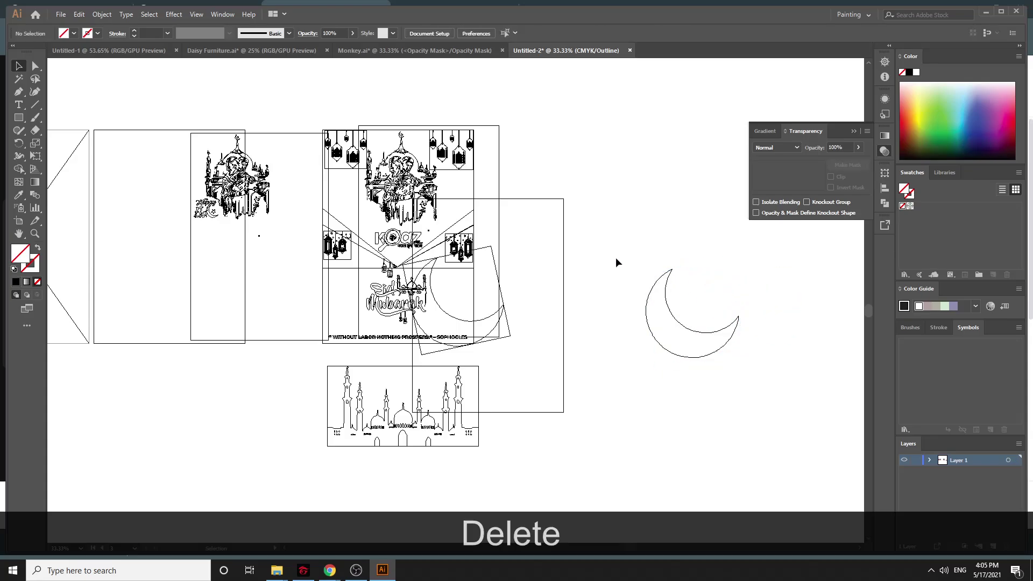
# Release the clipping mask of the mosque silhouette below the flyer and delete its leftover rectangular frame
pyautogui.click(479, 415)
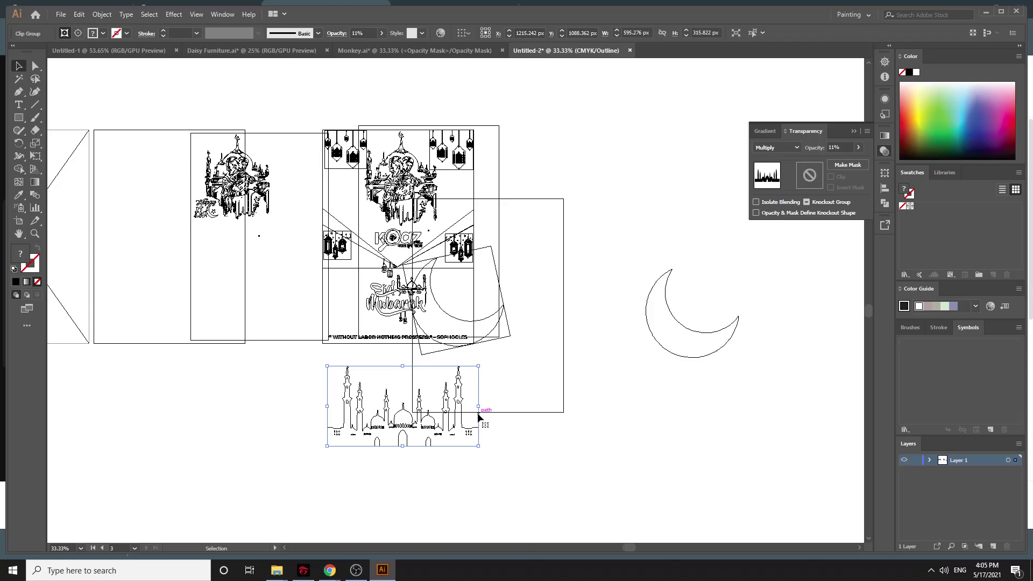
pyautogui.press('Delete')
pyautogui.hotkey('ctrl', 'z')
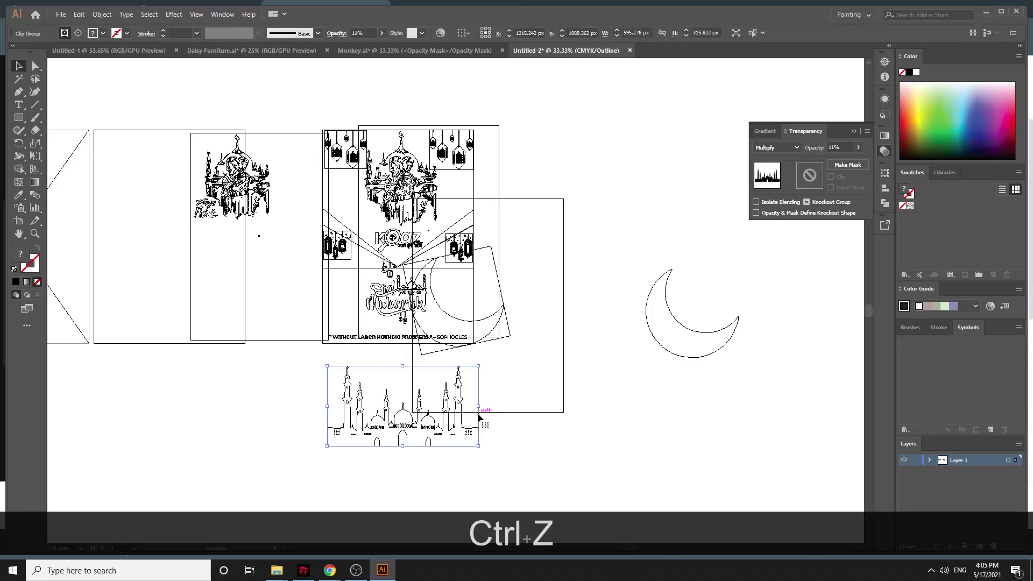
pyautogui.rightClick(463, 416)
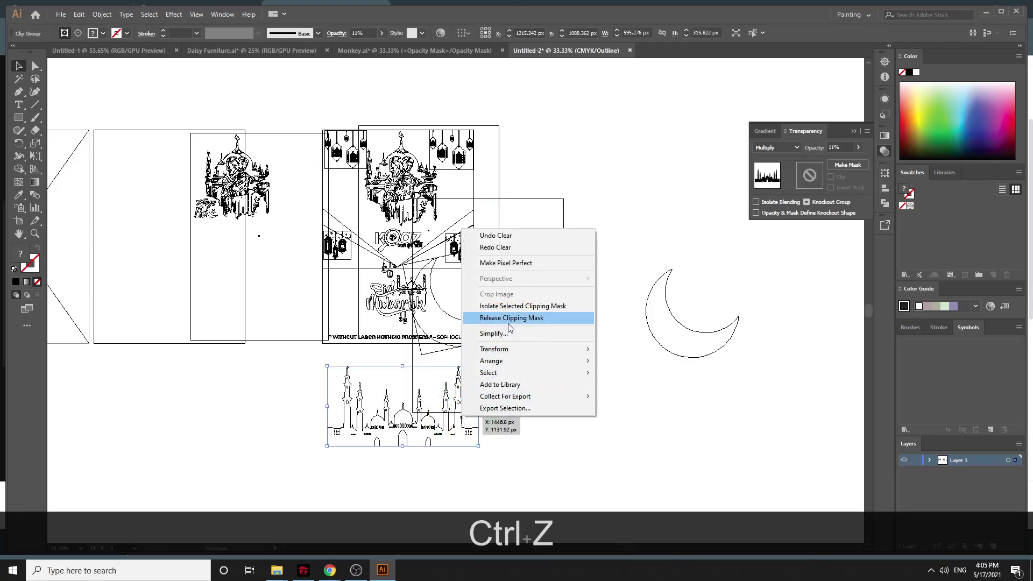
pyautogui.click(511, 317)
pyautogui.click(542, 463)
pyautogui.click(479, 414)
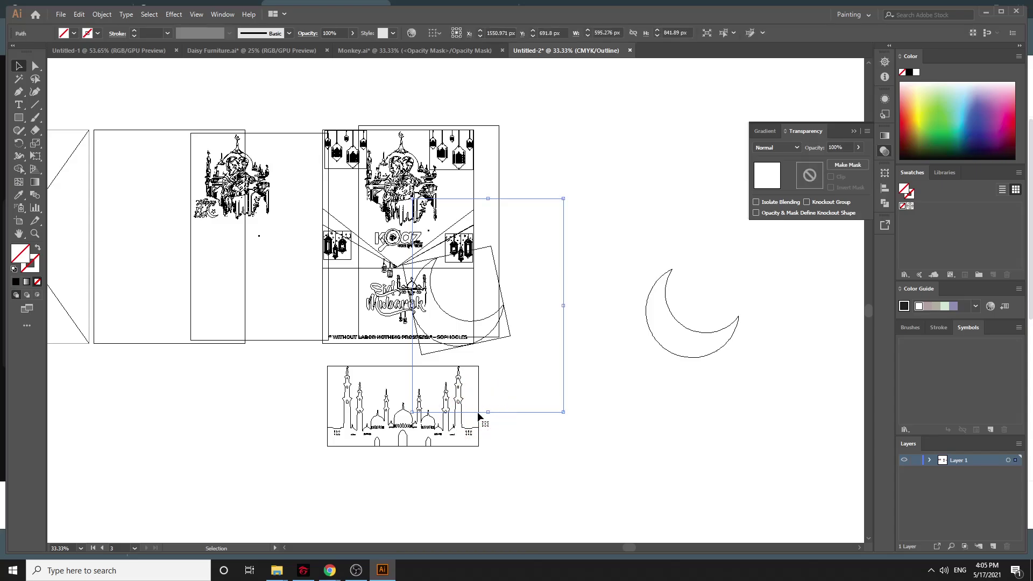
pyautogui.click(479, 416)
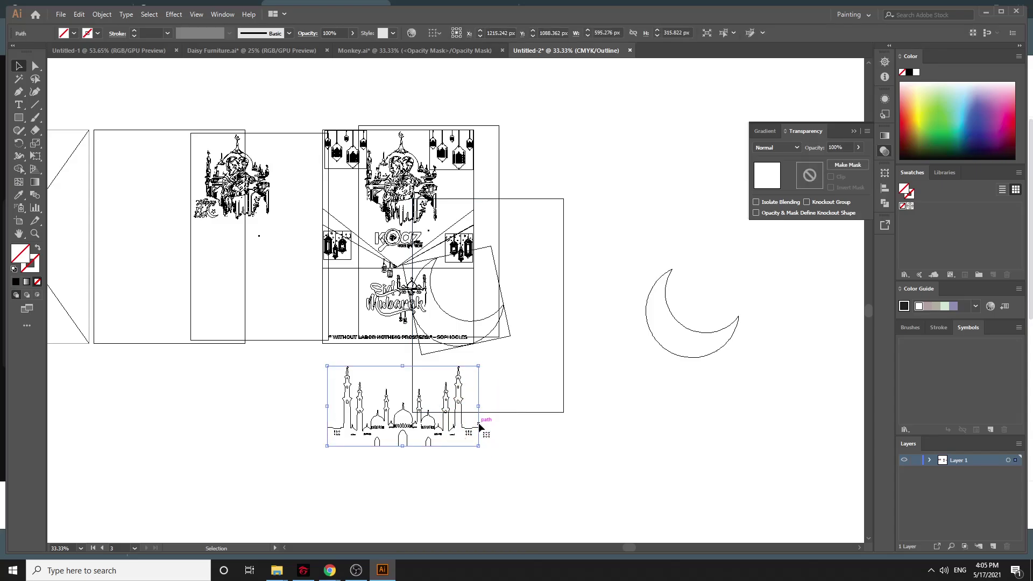
pyautogui.press('Delete')
# Delete the large unfilled rectangle that overlaps the flyer's lower right part, keeping the crescent on the flyer
pyautogui.click(526, 413)
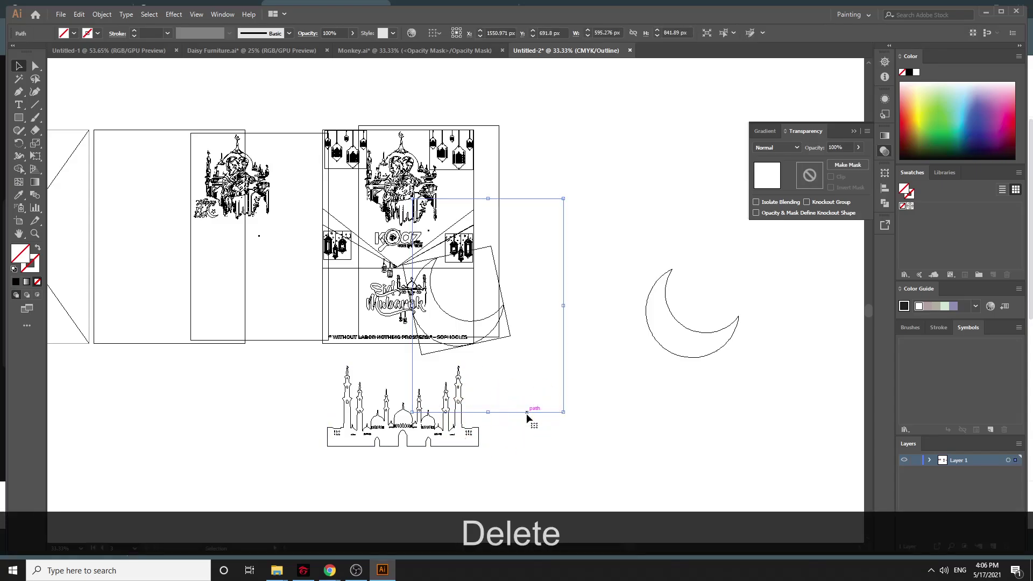
pyautogui.press('Delete')
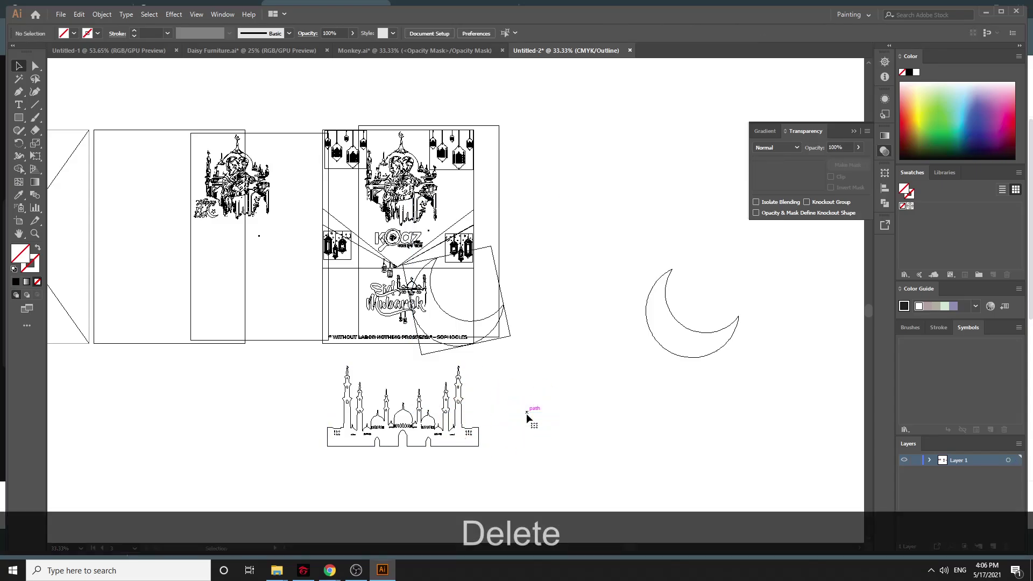
pyautogui.click(510, 334)
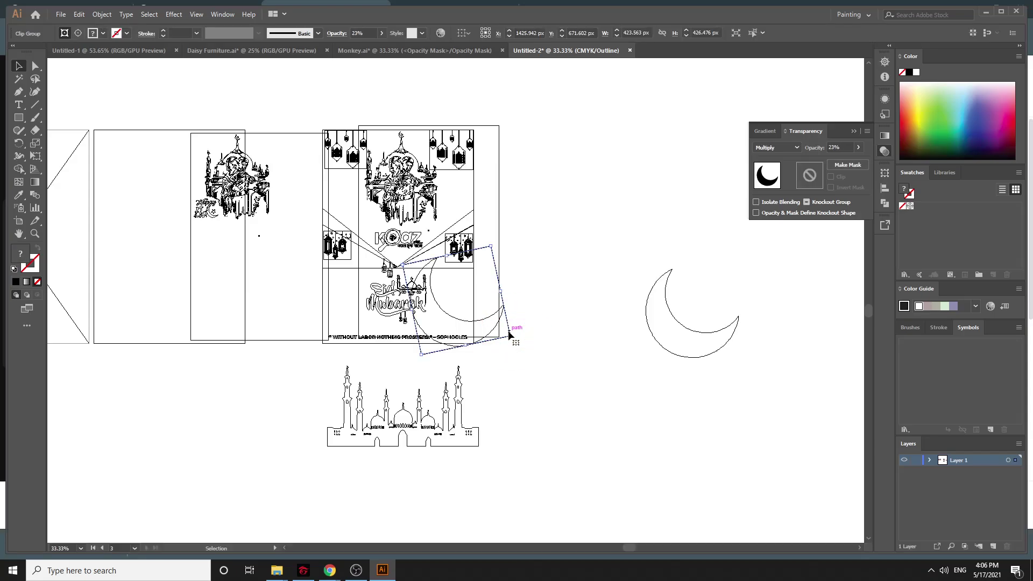
pyautogui.hotkey('ctrl', 'z')
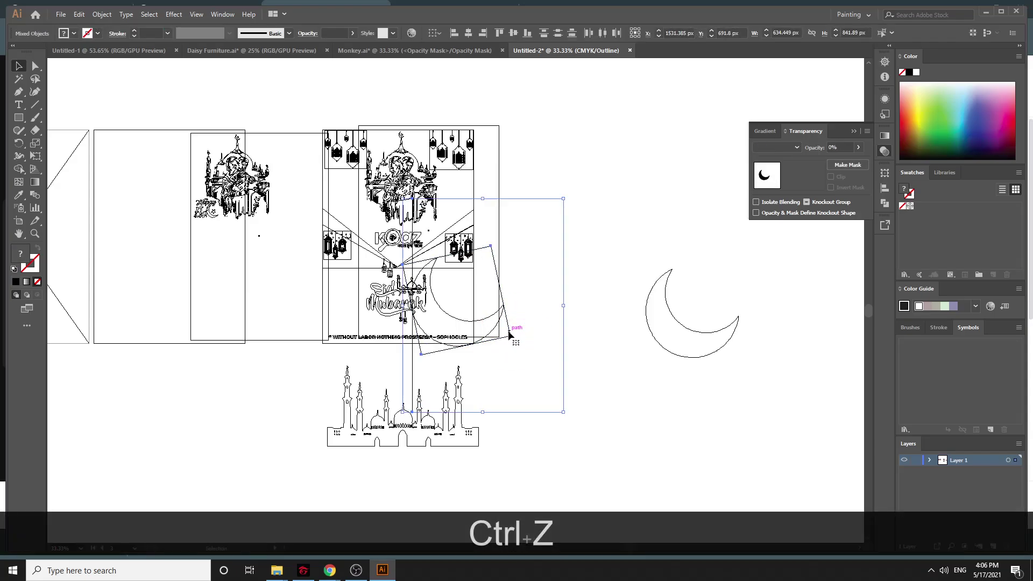
pyautogui.press('Delete')
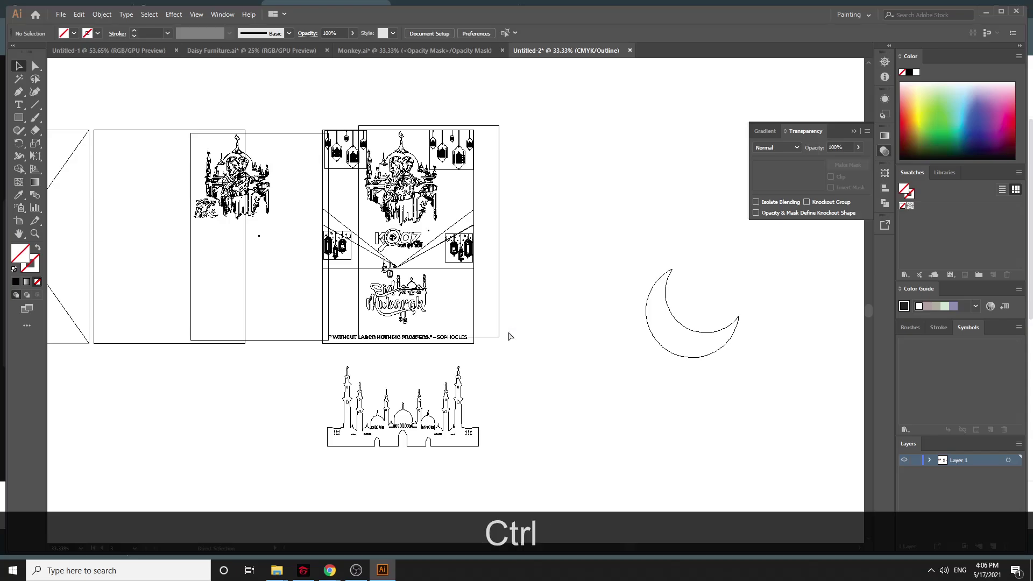
pyautogui.hotkey('ctrl', 'z')
pyautogui.click(601, 394)
pyautogui.click(564, 347)
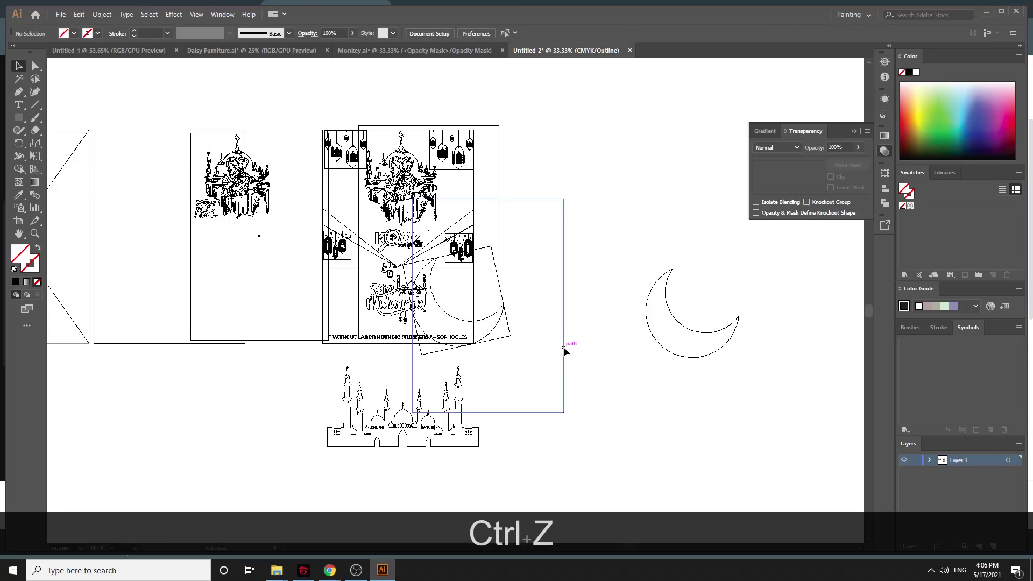
pyautogui.press('Delete')
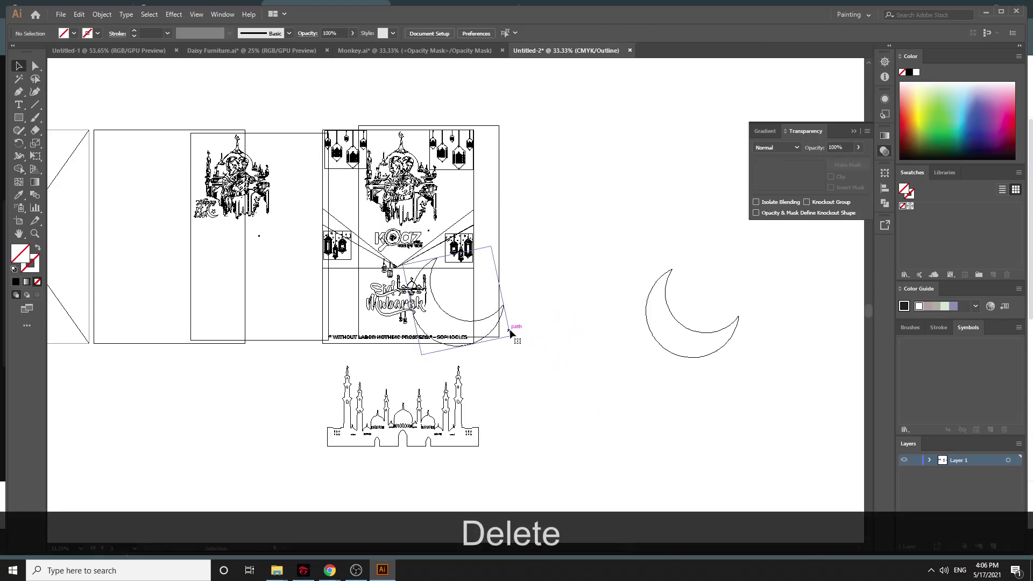
# Release the clipping mask of the crescent on the flyer and delete its tilted frame
pyautogui.rightClick(511, 332)
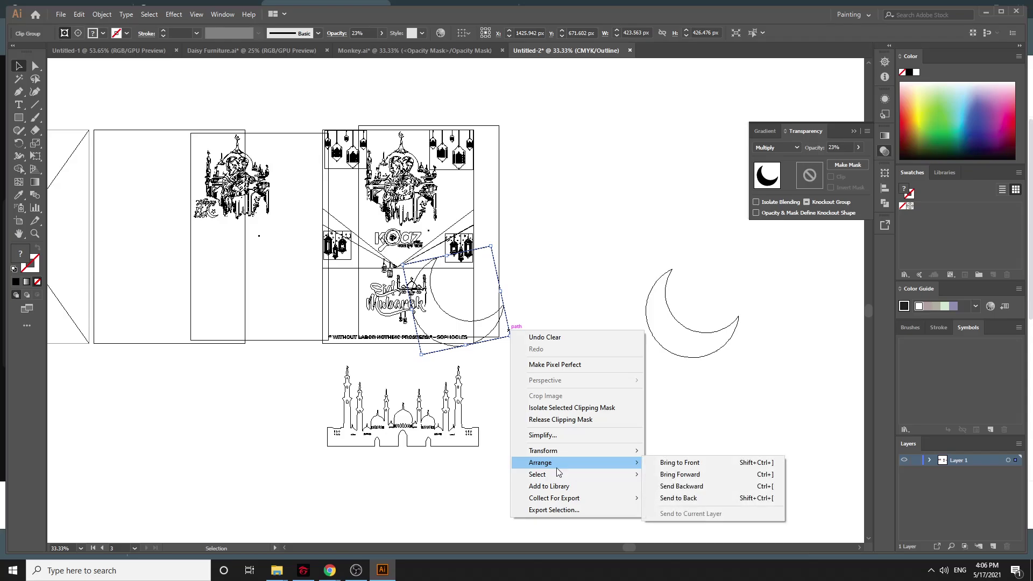
pyautogui.click(573, 420)
pyautogui.click(573, 325)
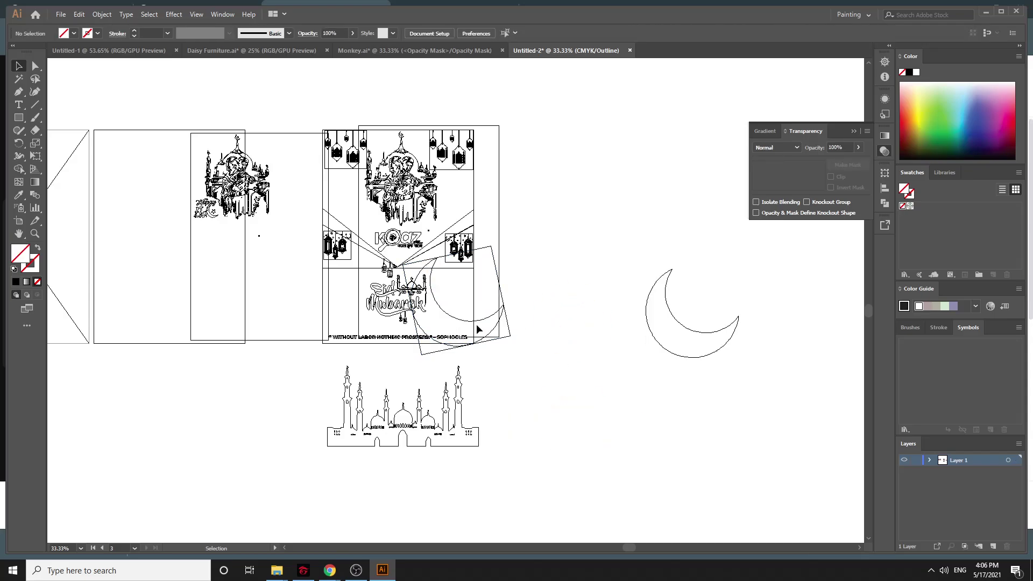
pyautogui.click(514, 328)
pyautogui.press('Delete')
# Check the flyer's outer frame path without changing it and return from outline view to the preview
pyautogui.click(500, 149)
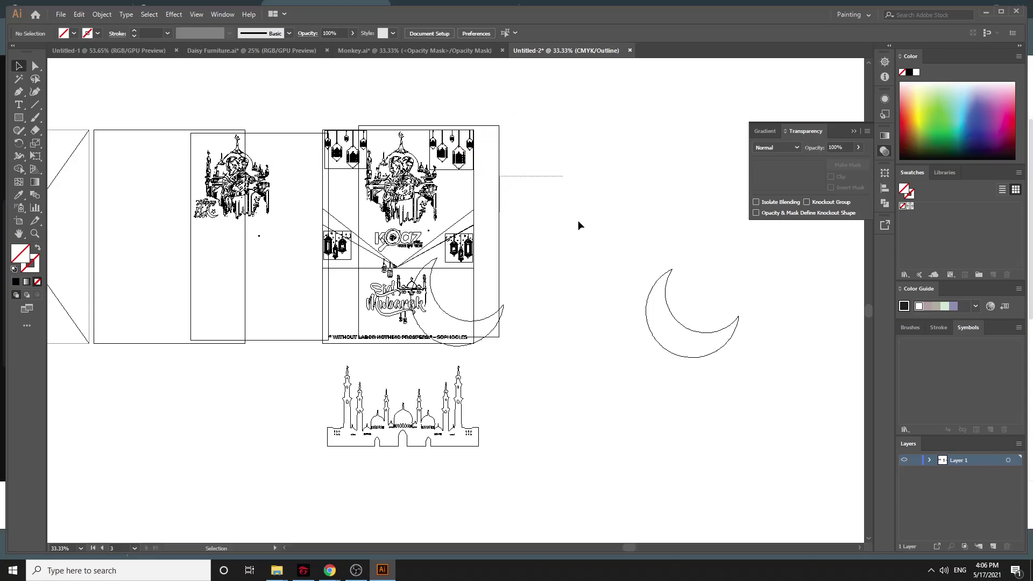
pyautogui.click(474, 200)
pyautogui.rightClick(474, 197)
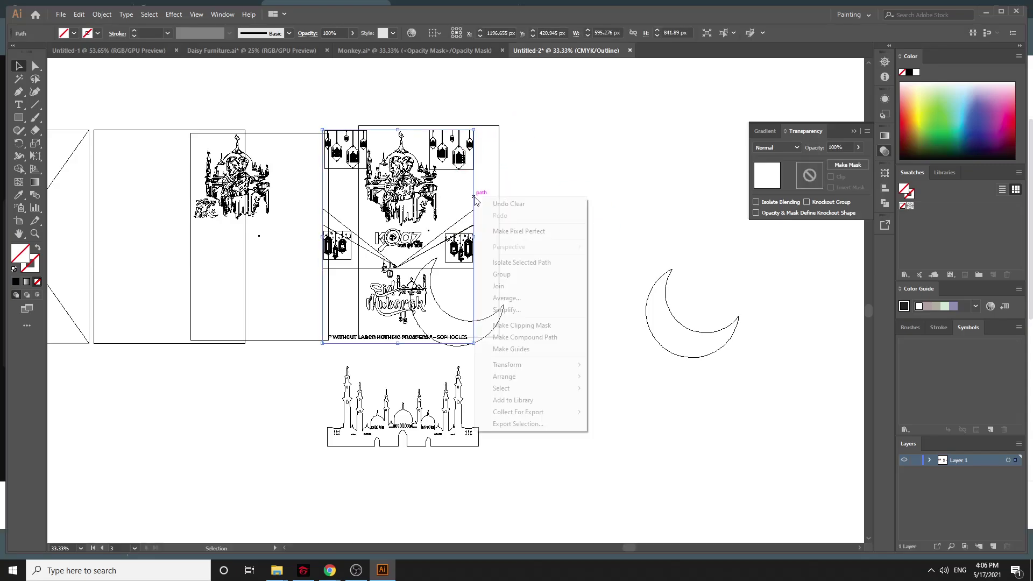
pyautogui.click(628, 198)
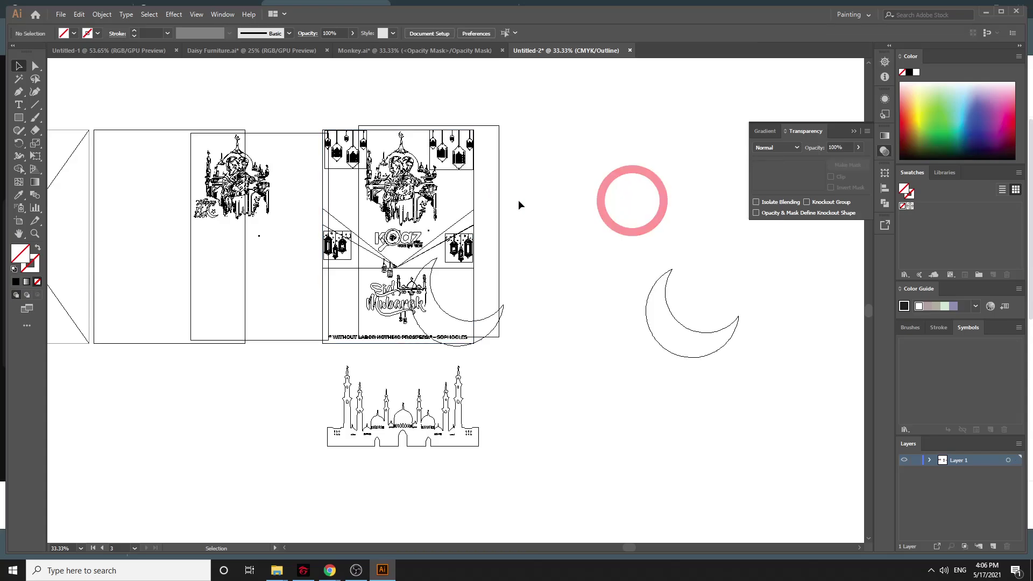
pyautogui.press('ctrl')
pyautogui.hotkey('ctrl', 'y')
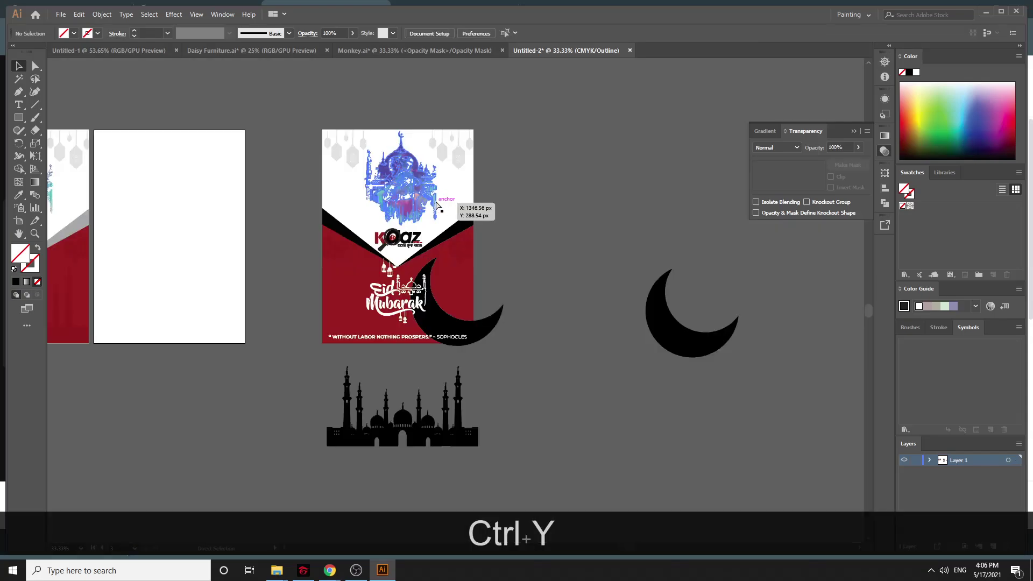
pyautogui.click(564, 214)
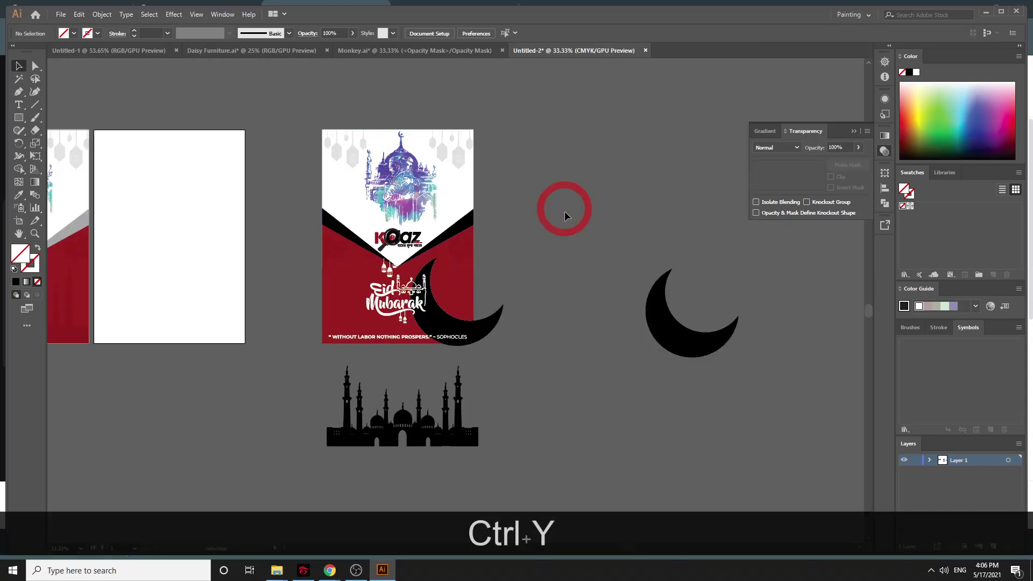
# Enlarge the black crescent copy beside the flyer and move it up and closer to the flyer
pyautogui.click(663, 331)
pyautogui.moveTo(745, 347); pyautogui.dragTo(775, 358)
pyautogui.click(761, 364)
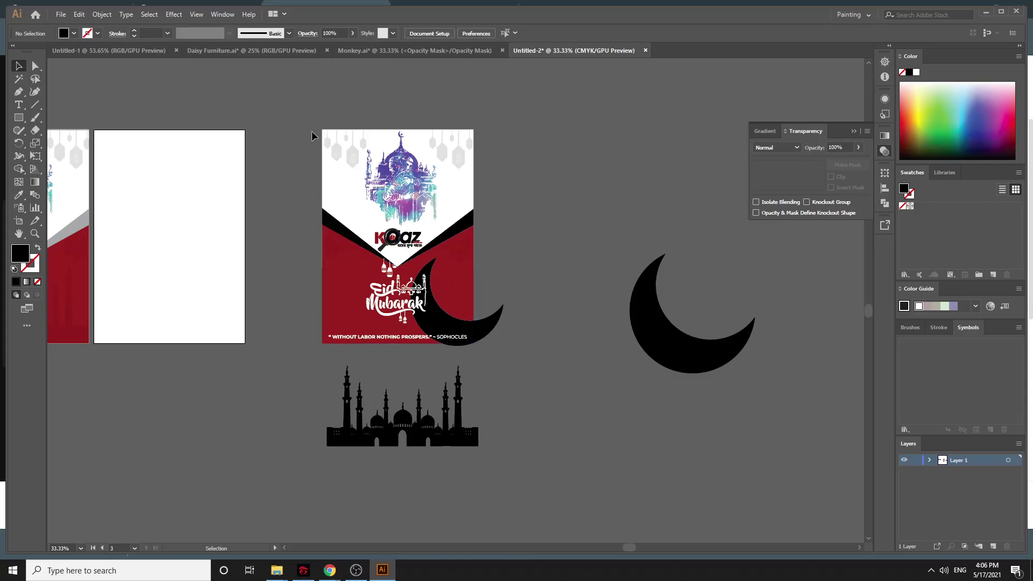
pyautogui.moveTo(282, 96); pyautogui.dragTo(554, 359)
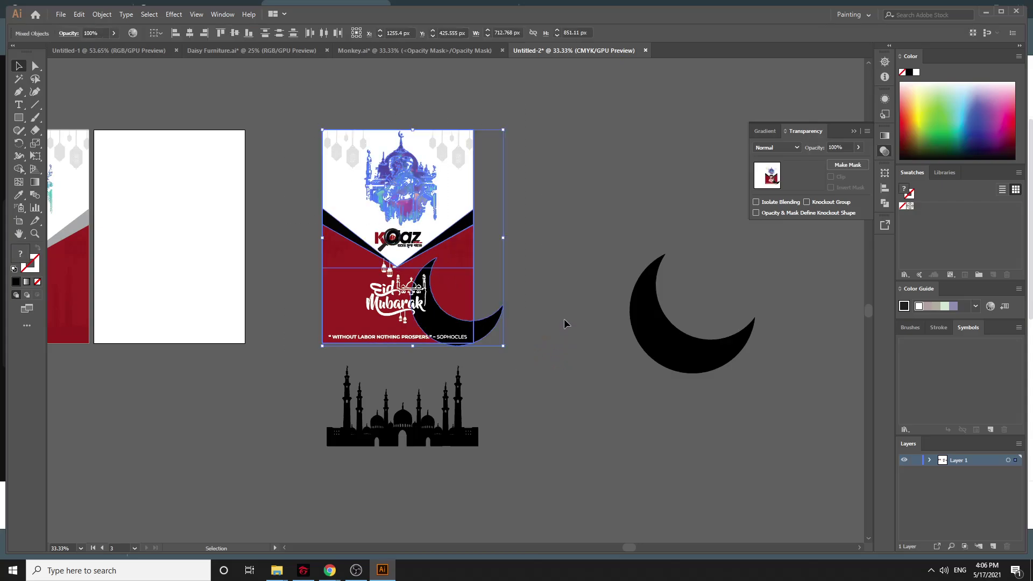
pyautogui.click(581, 268)
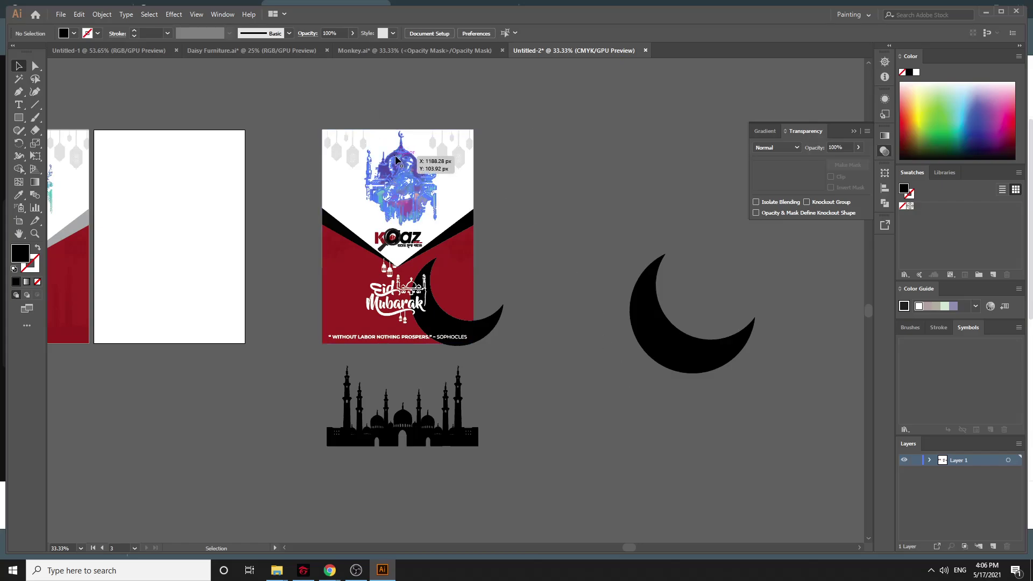
pyautogui.moveTo(670, 328); pyautogui.dragTo(617, 245)
pyautogui.click(747, 277)
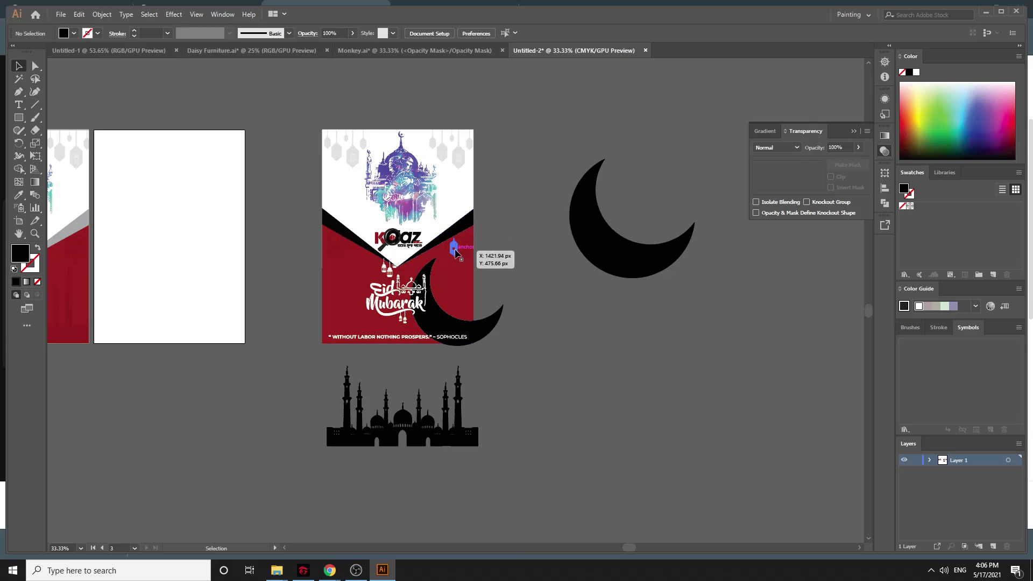
# Move the black mosque silhouette from below the flyer to the empty area beneath the large crescent copy
pyautogui.click(455, 252)
pyautogui.click(471, 369)
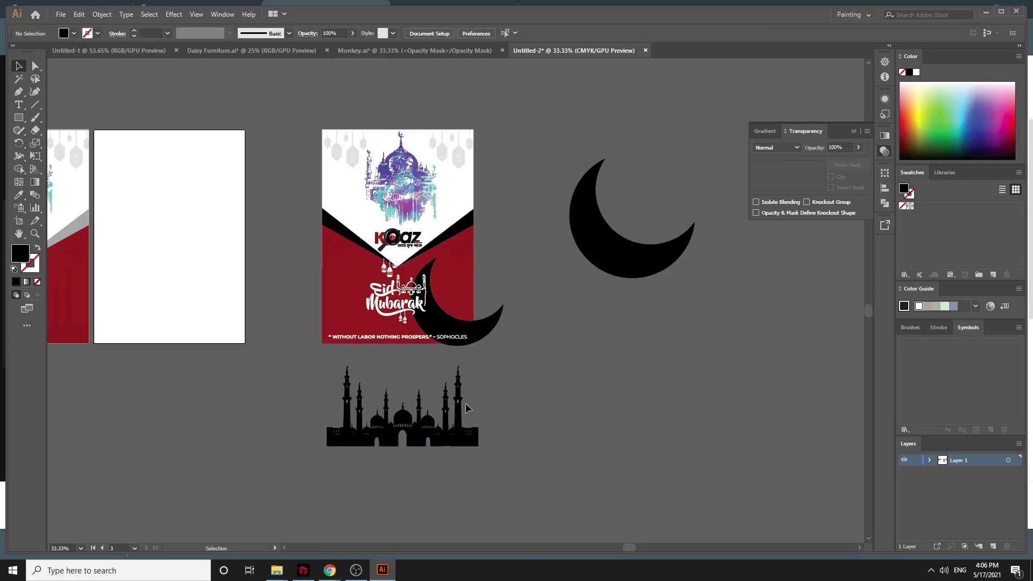
pyautogui.moveTo(466, 408); pyautogui.dragTo(653, 415)
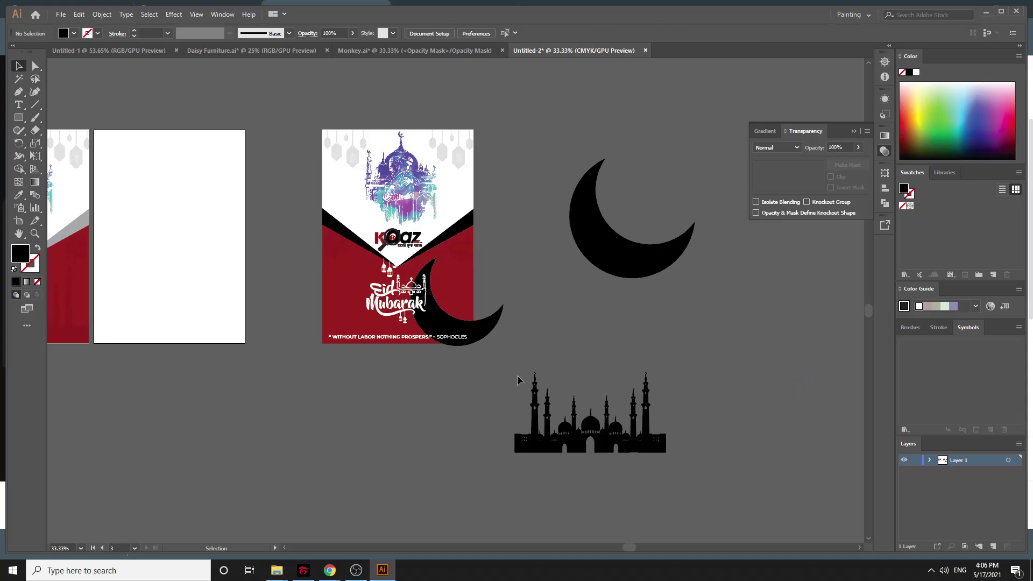
pyautogui.moveTo(758, 512); pyautogui.dragTo(765, 519)
pyautogui.click(726, 396)
# Look through the Illustrator version formats offered when saving the flyer file under Save As, and leave without saving
pyautogui.click(59, 16)
pyautogui.moveTo(105, 203)
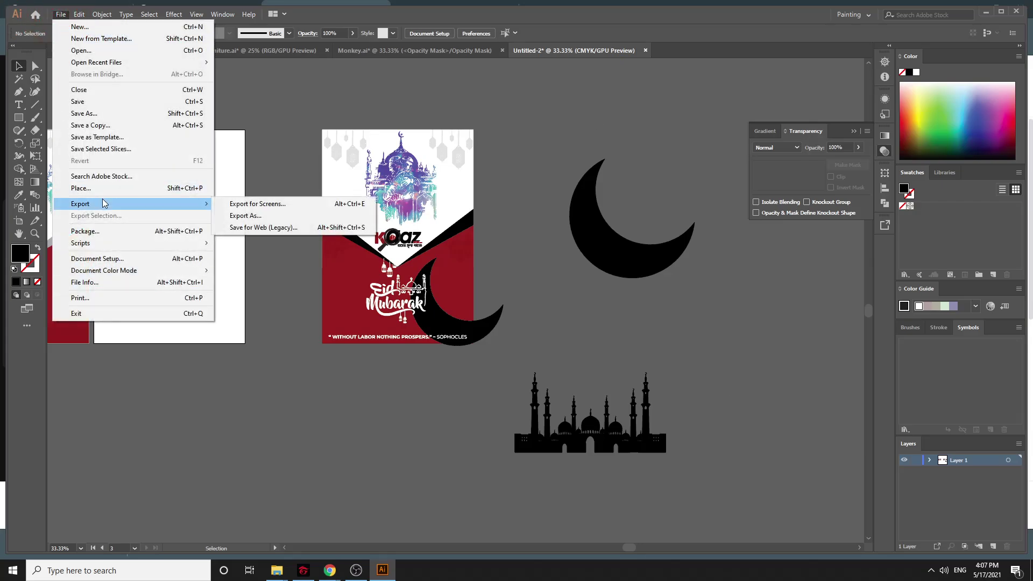
pyautogui.click(88, 113)
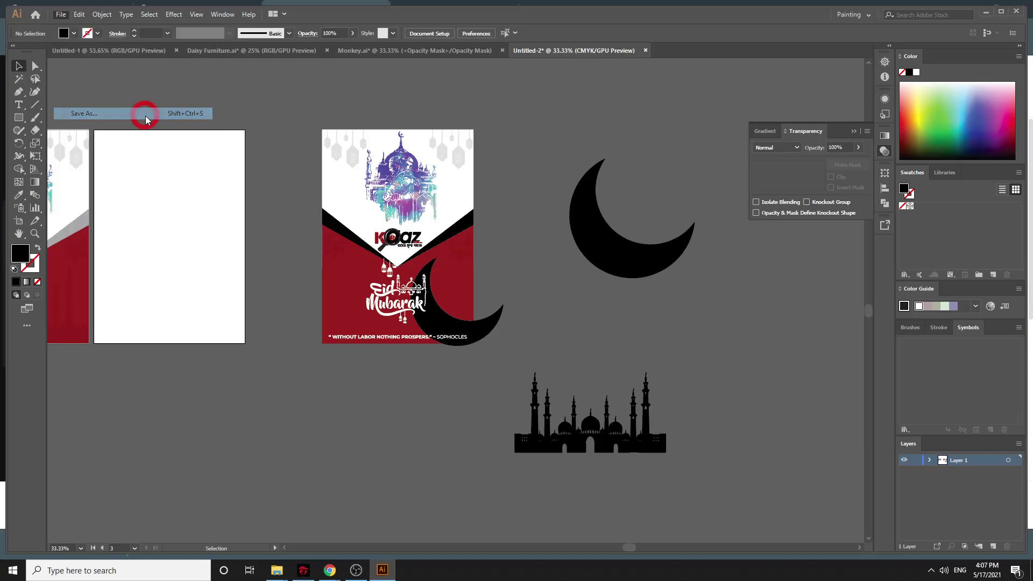
pyautogui.click(271, 313)
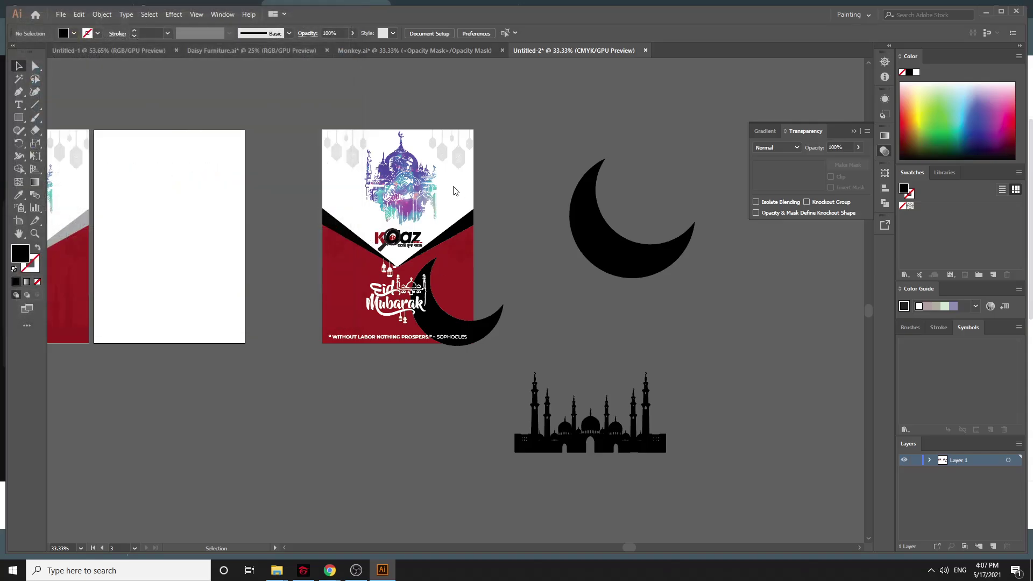
pyautogui.click(473, 133)
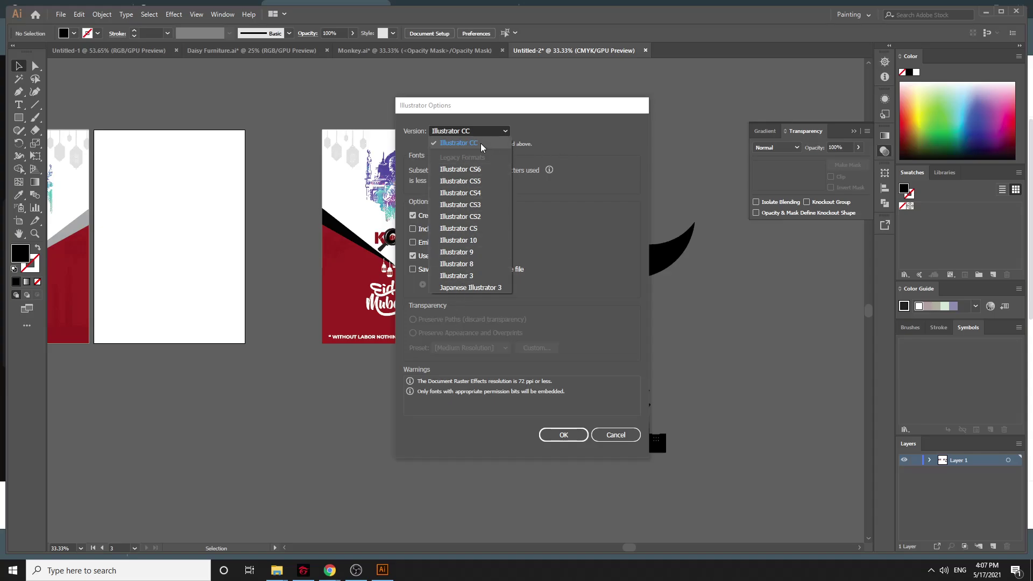
pyautogui.click(551, 138)
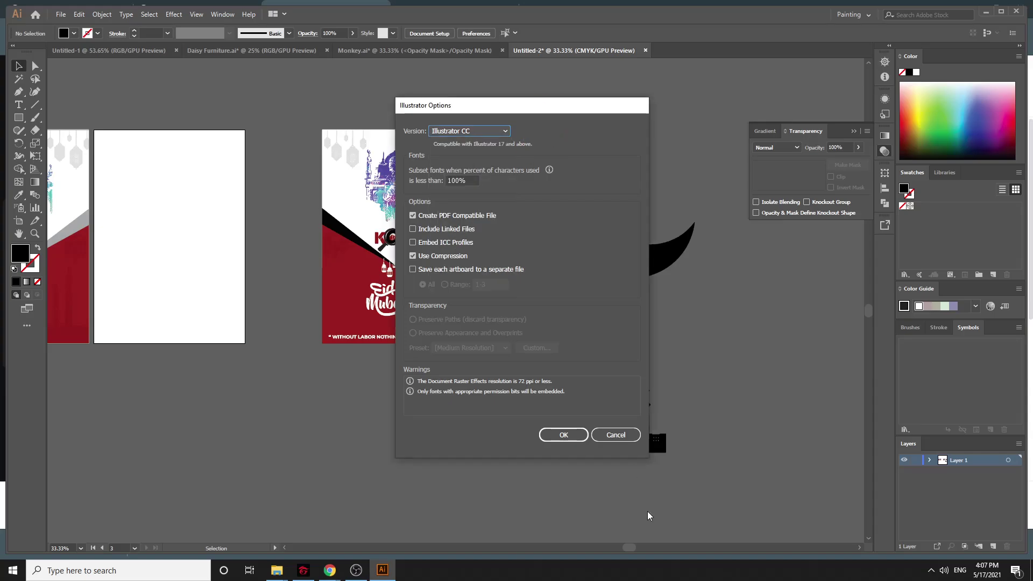
pyautogui.click(615, 435)
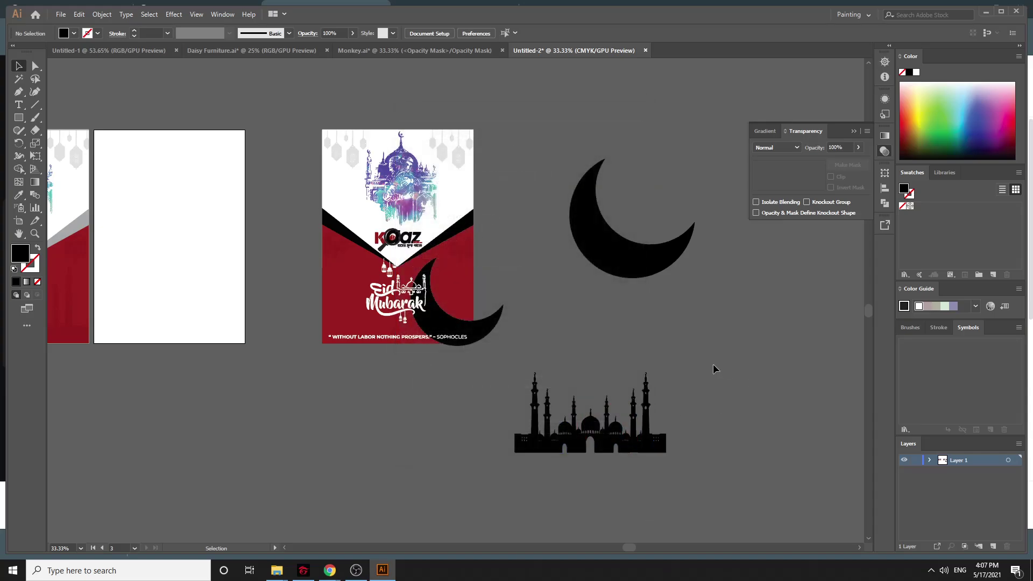
# Shift the black mosque silhouette about 100 px to the right in the empty area beneath the large crescent copy
pyautogui.click(705, 464)
pyautogui.hotkey('ctrl', '=')
pyautogui.hotkey('ctrl', '=')
pyautogui.hotkey('ctrl', '=')
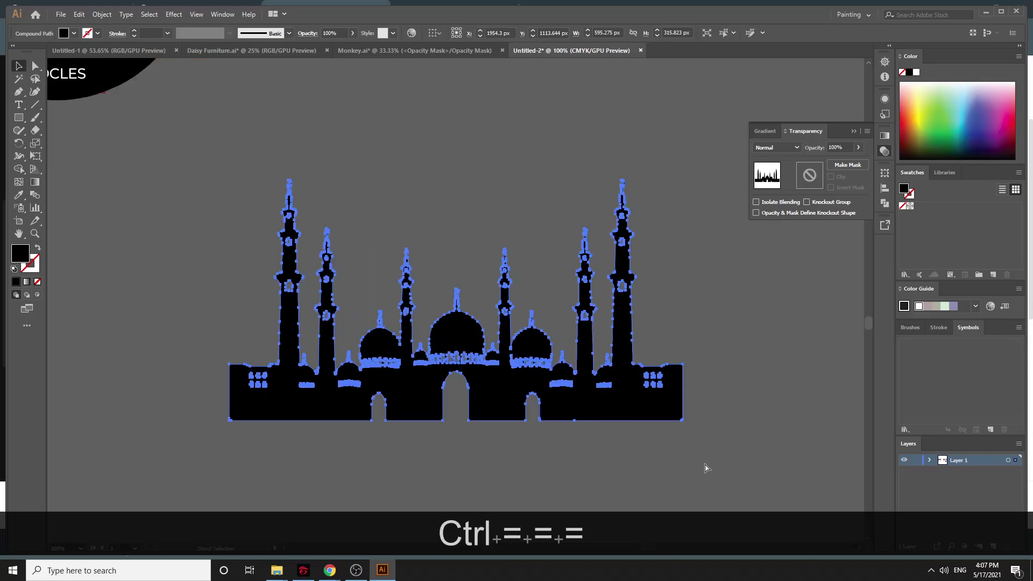
pyautogui.press('v')
pyautogui.click(788, 491)
pyautogui.moveTo(446, 373); pyautogui.dragTo(521, 347)
pyautogui.click(796, 335)
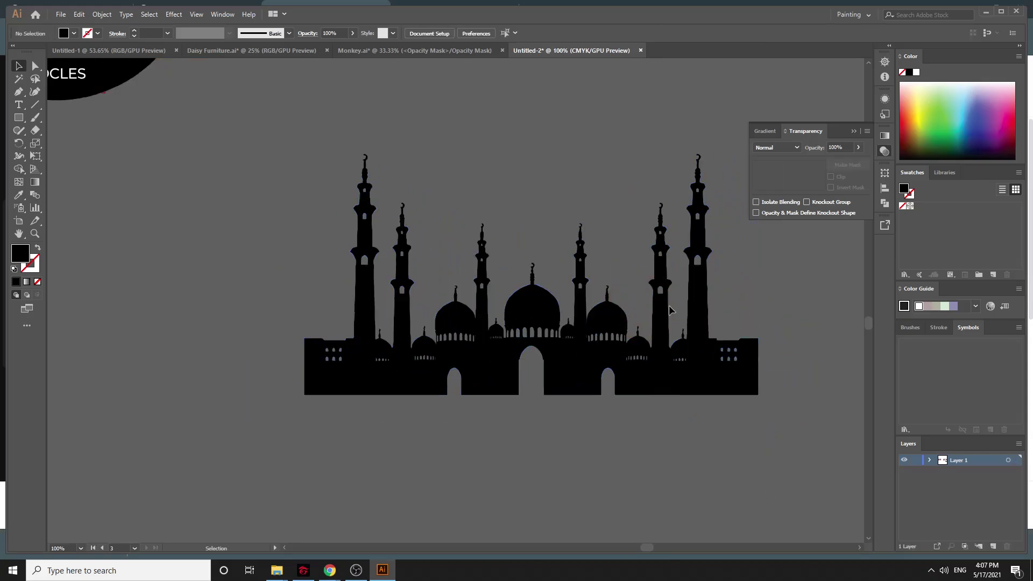
pyautogui.moveTo(664, 313); pyautogui.dragTo(620, 327)
pyautogui.press('ctrl')
pyautogui.hotkey('ctrl', '-')
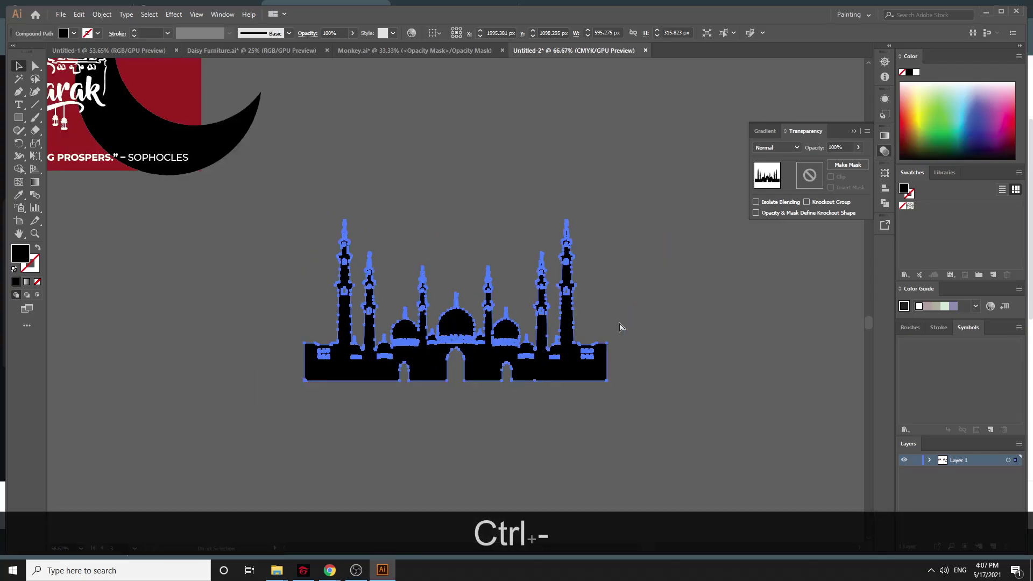
pyautogui.click(628, 319)
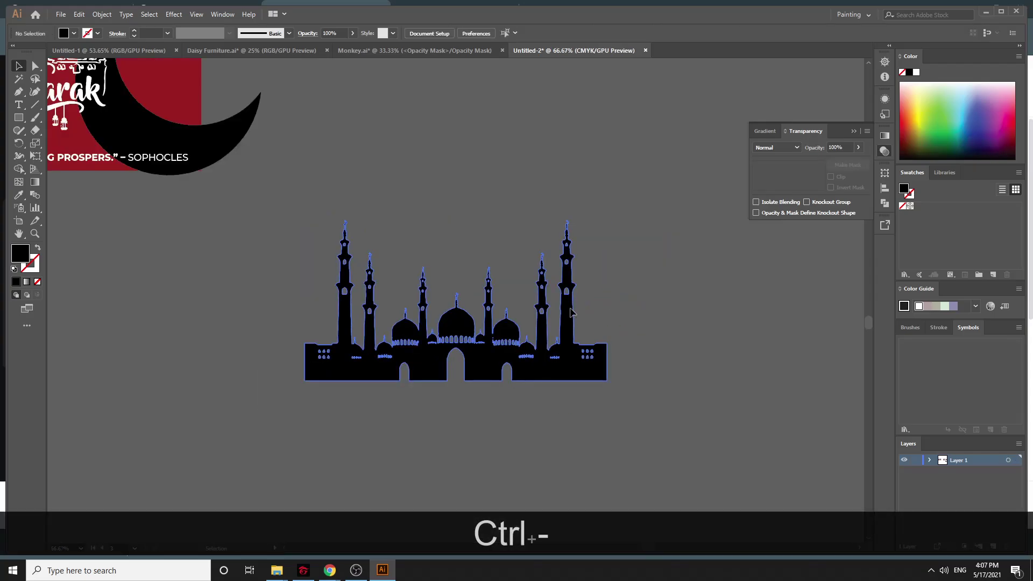
pyautogui.moveTo(571, 310); pyautogui.dragTo(589, 272)
pyautogui.click(685, 295)
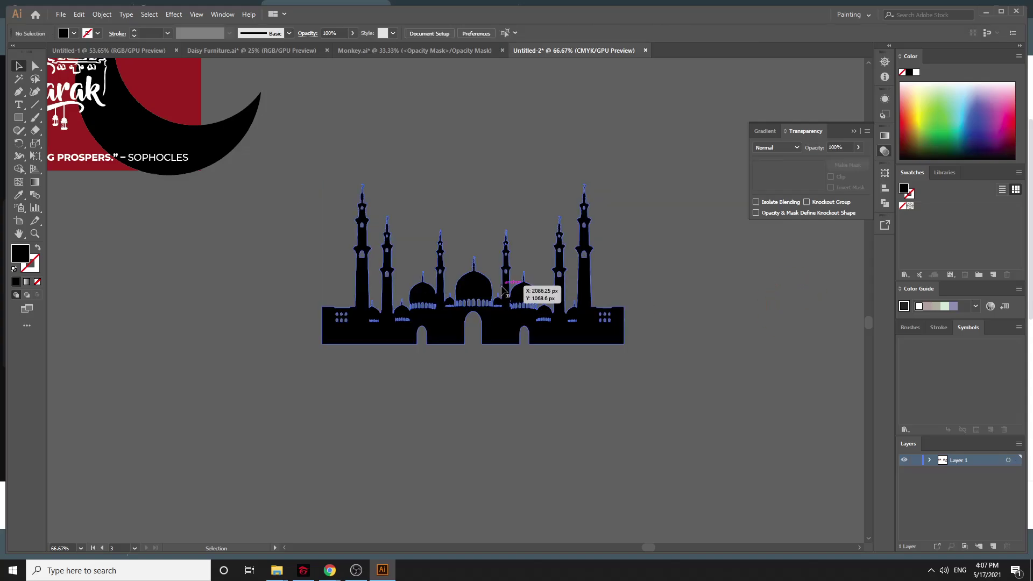
pyautogui.moveTo(552, 328); pyautogui.dragTo(565, 377)
pyautogui.click(682, 339)
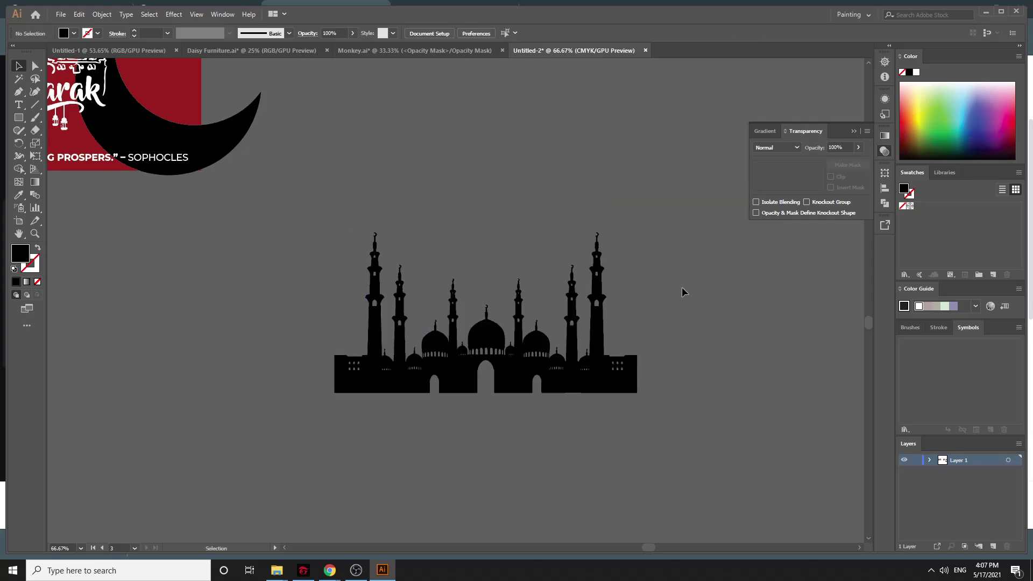
pyautogui.click(608, 295)
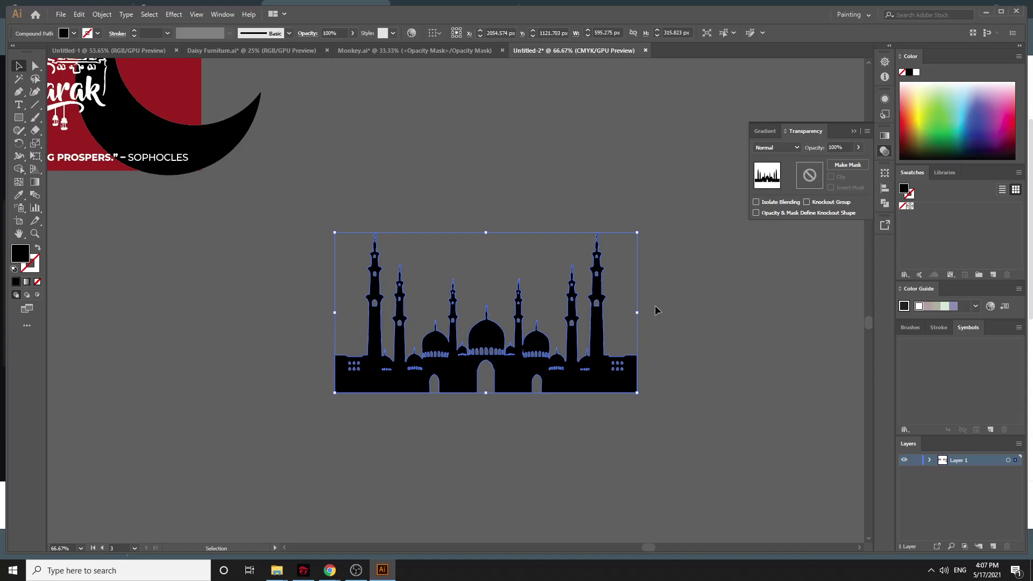
pyautogui.hotkey('ctrl', '-')
pyautogui.hotkey('ctrl', '-')
pyautogui.hotkey('ctrl', '-')
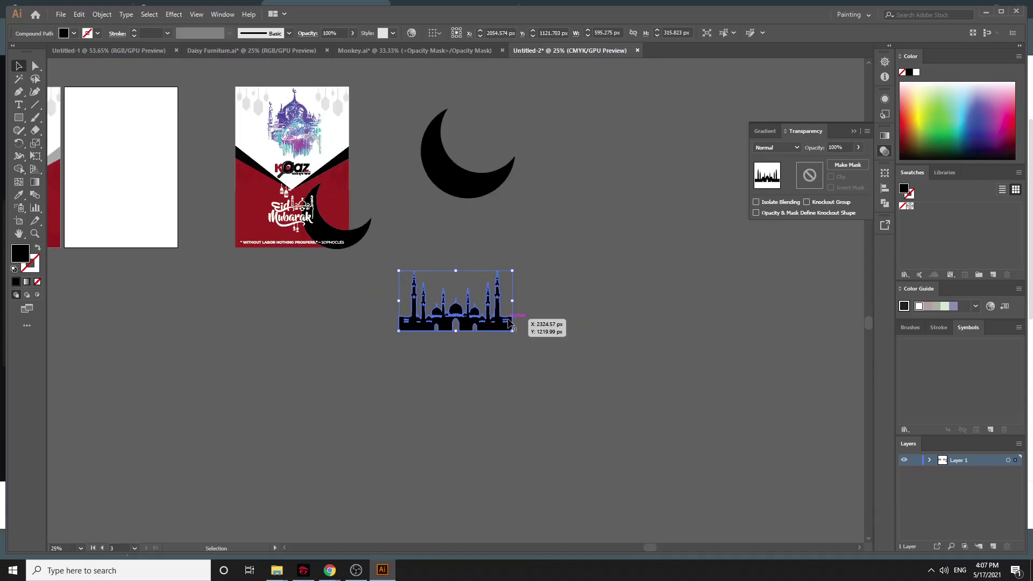
pyautogui.click(566, 311)
# Change the large crescent copy's fill to white (FFFFFF)
pyautogui.click(503, 175)
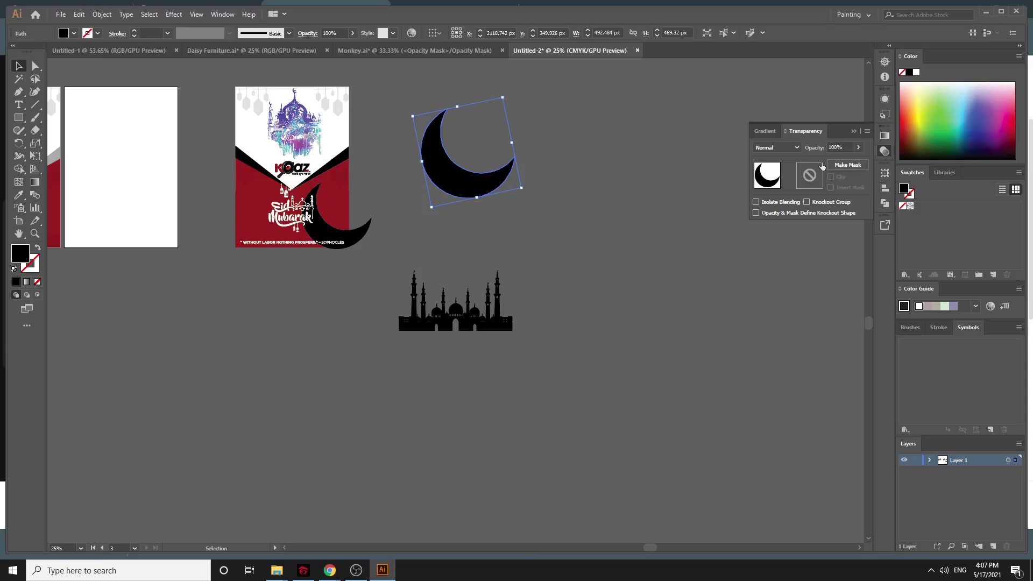
pyautogui.rightClick(452, 141)
pyautogui.click(623, 211)
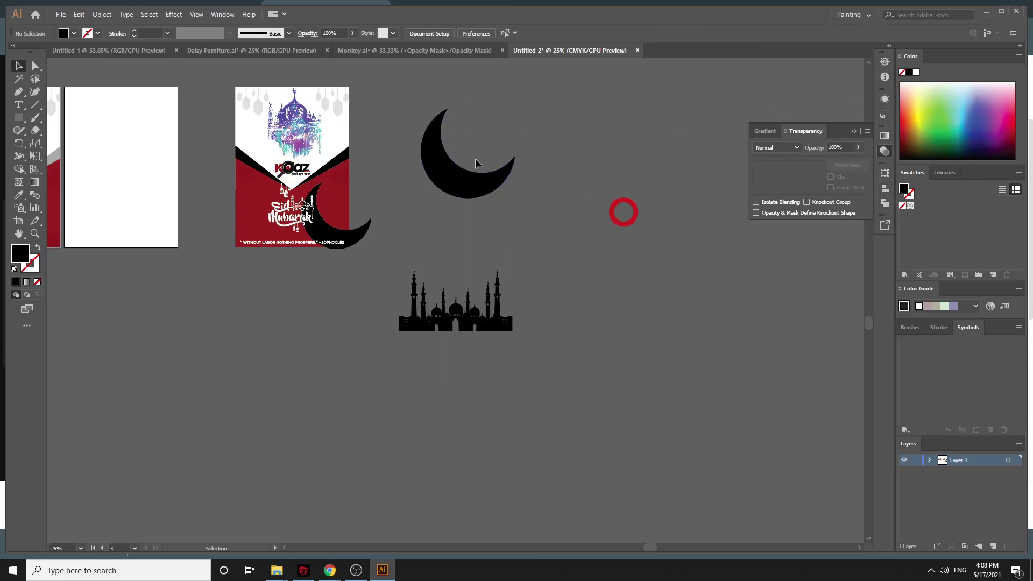
pyautogui.click(467, 194)
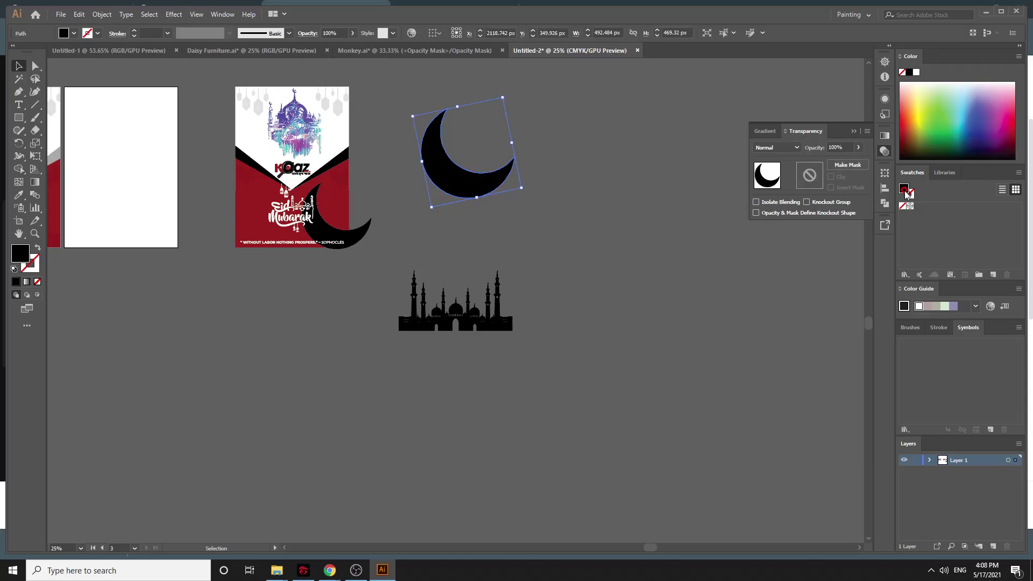
pyautogui.doubleClick(905, 189)
pyautogui.moveTo(378, 215); pyautogui.dragTo(357, 198)
pyautogui.click(627, 217)
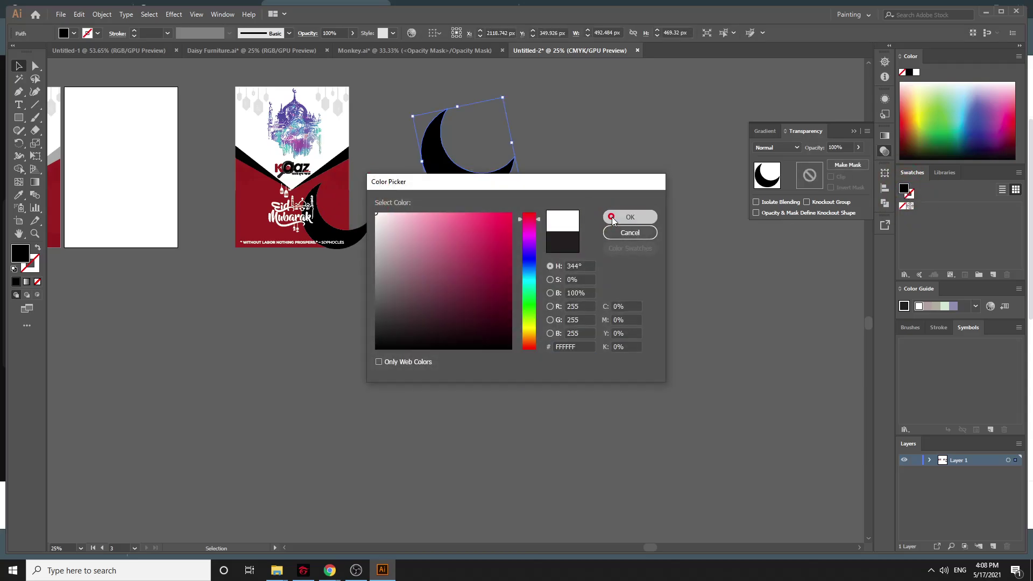
pyautogui.click(563, 151)
# Switch to the Google Meet call to check the participants, and return to Illustrator
pyautogui.click(356, 570)
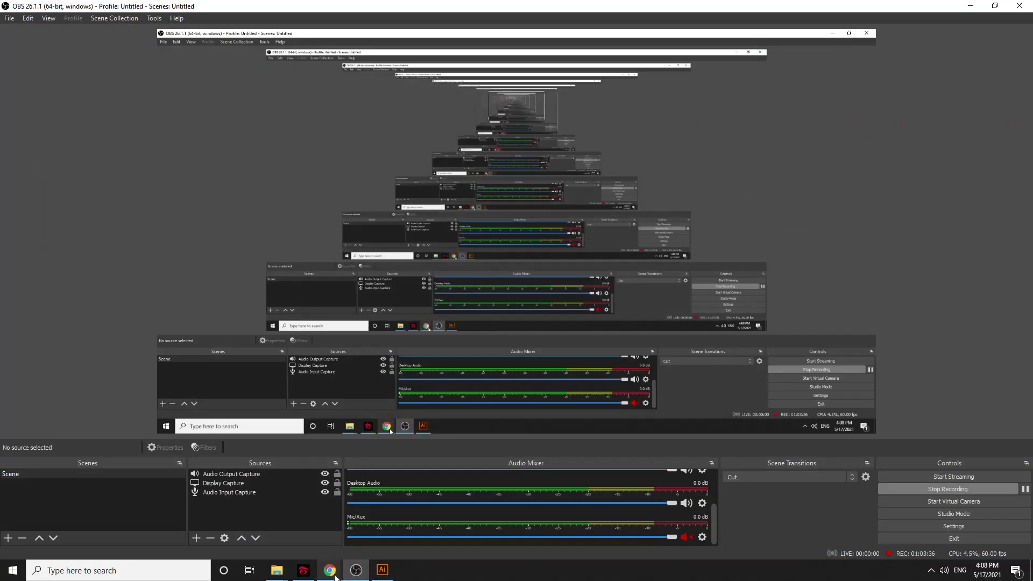
pyautogui.click(330, 570)
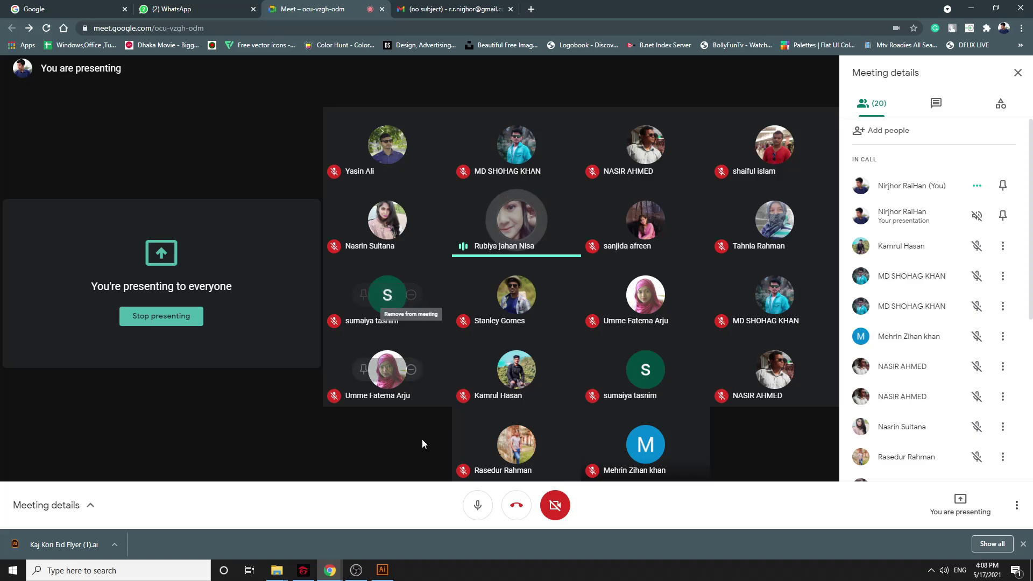
pyautogui.click(383, 572)
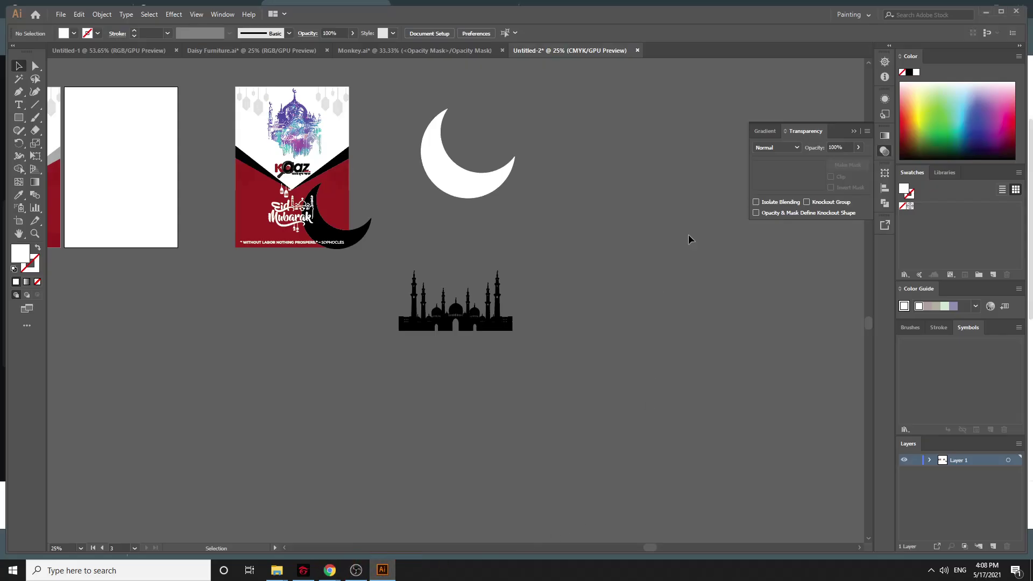
# Move the white crescent onto the flyer's lower left edge, flipping it and shrinking it to about 242 by 231 px
pyautogui.moveTo(458, 185); pyautogui.dragTo(250, 236)
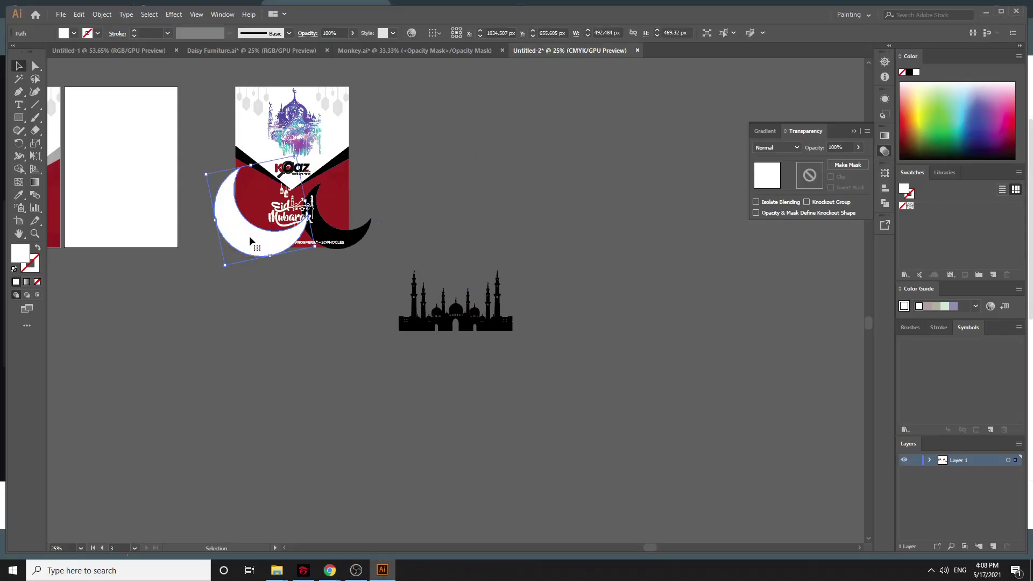
pyautogui.press('ctrl')
pyautogui.hotkey('ctrl', '=')
pyautogui.hotkey('ctrl', '=')
pyautogui.hotkey('ctrl', '=')
pyautogui.press('shift+super')
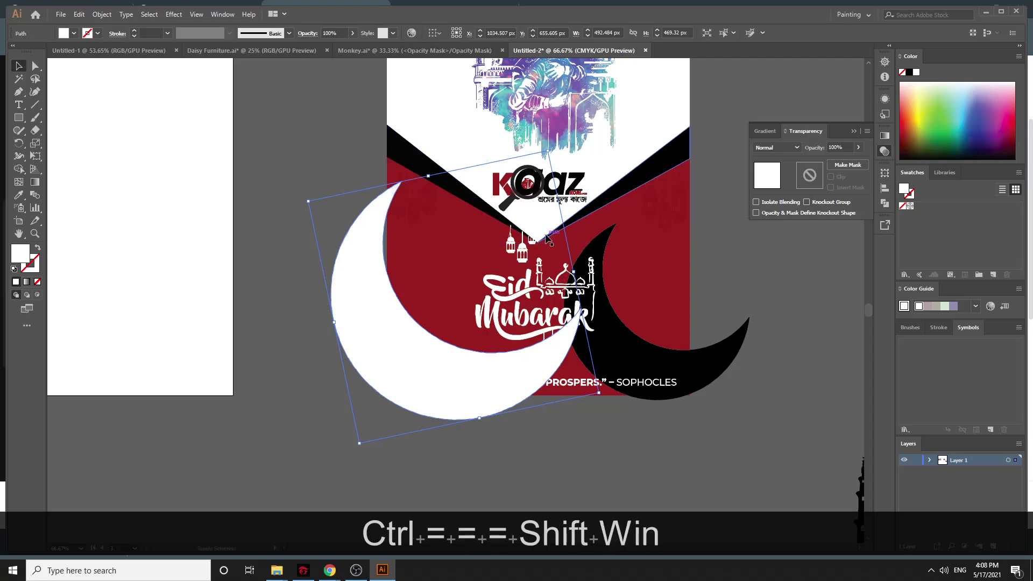
pyautogui.moveTo(599, 391); pyautogui.dragTo(384, 257)
pyautogui.press('alt')
pyautogui.moveTo(476, 301); pyautogui.dragTo(441, 325)
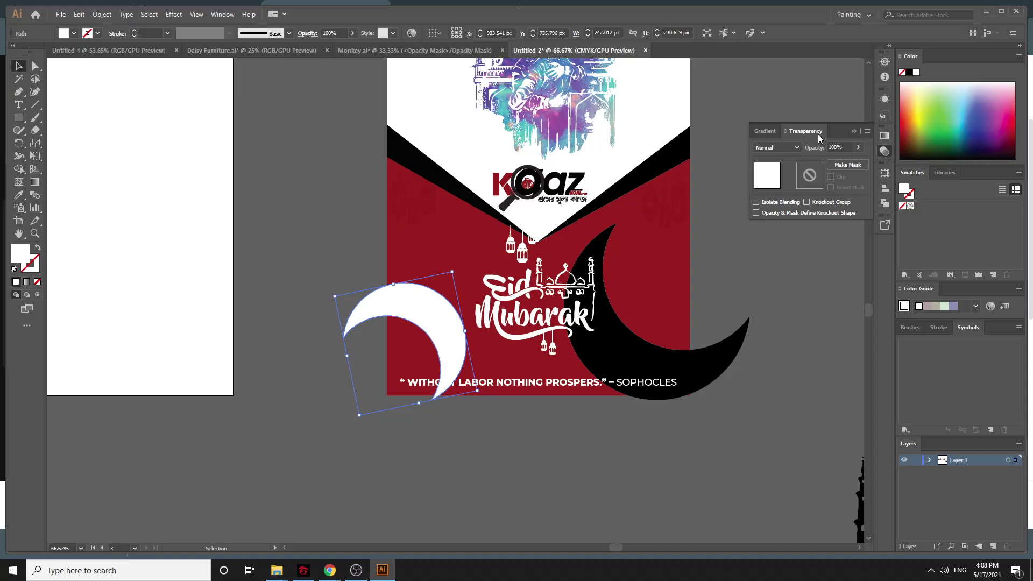
# Set the white crescent's blending mode to Screen and nudge it slightly down and to the right
pyautogui.click(783, 148)
pyautogui.click(783, 222)
pyautogui.click(796, 149)
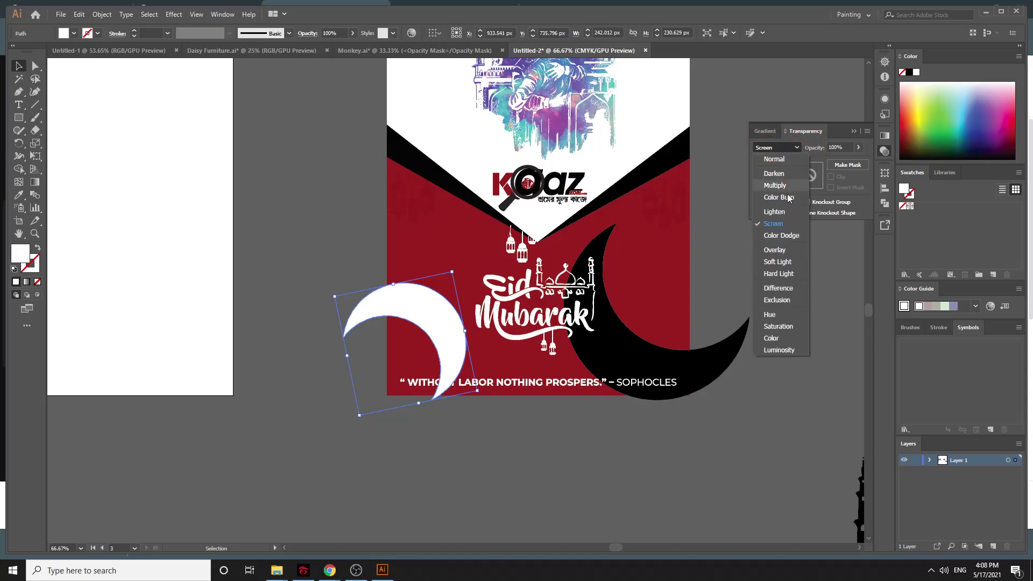
pyautogui.click(775, 223)
pyautogui.click(335, 342)
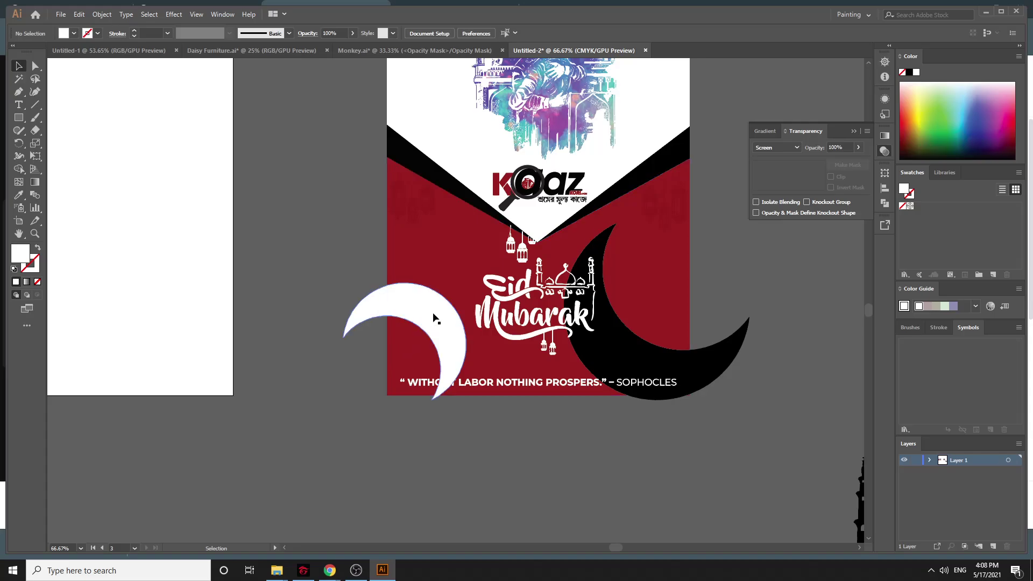
pyautogui.moveTo(433, 317)
pyautogui.mouseDown()
pyautogui.moveTo(451, 237)
pyautogui.moveTo(439, 334)
pyautogui.mouseUp()
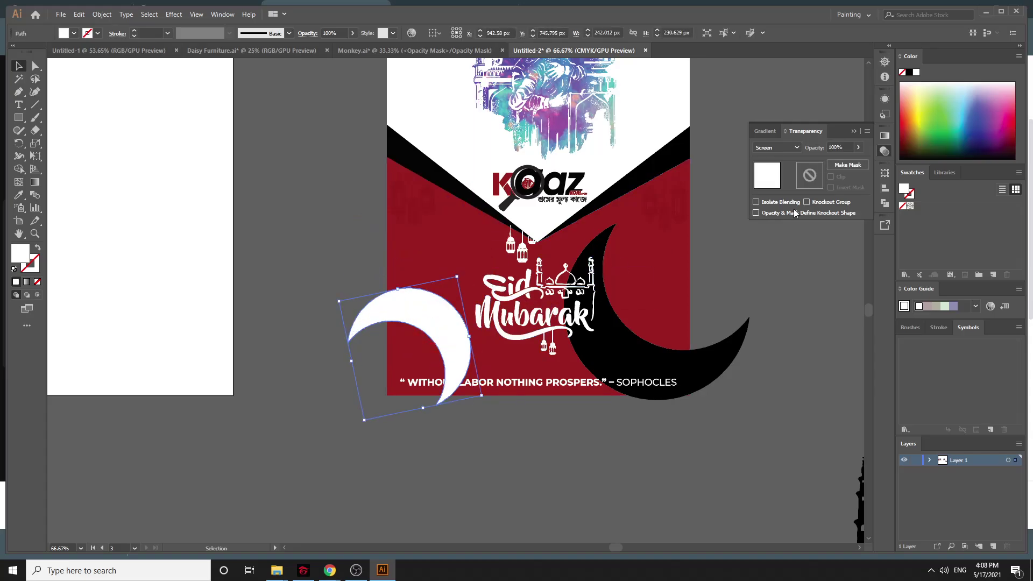
# Lower the crescent's opacity to 16%
pyautogui.click(859, 147)
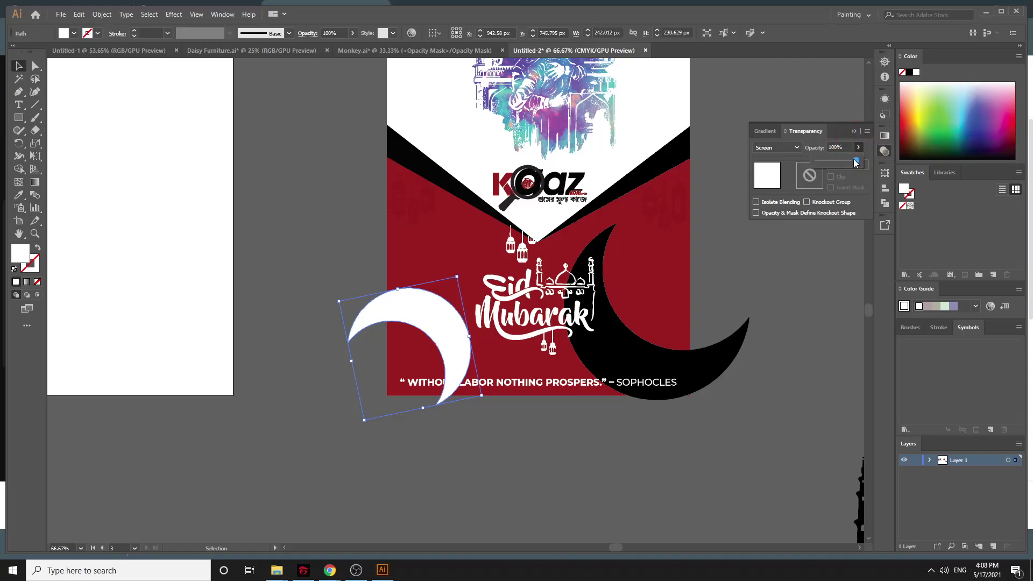
pyautogui.click(831, 171)
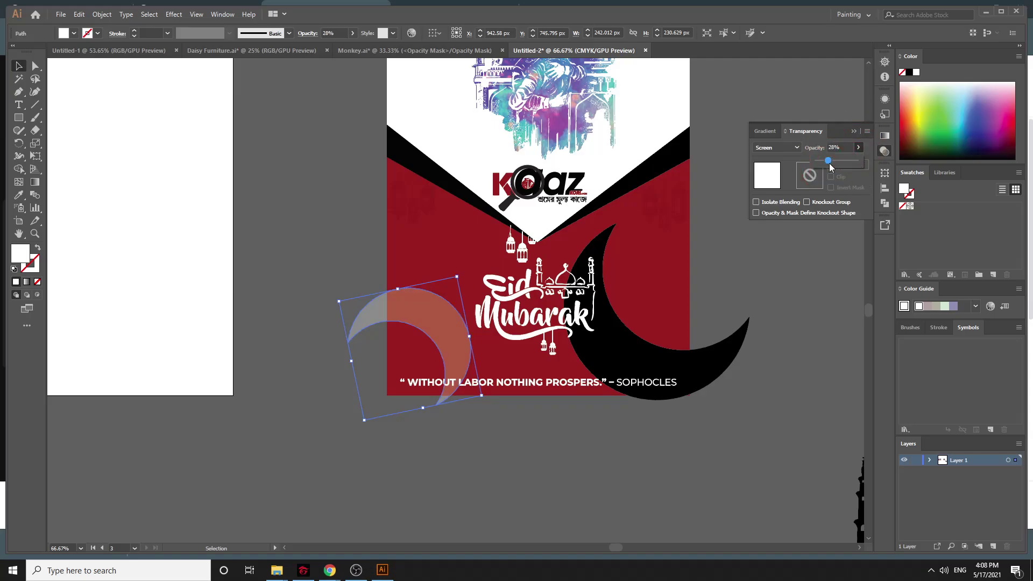
pyautogui.click(826, 164)
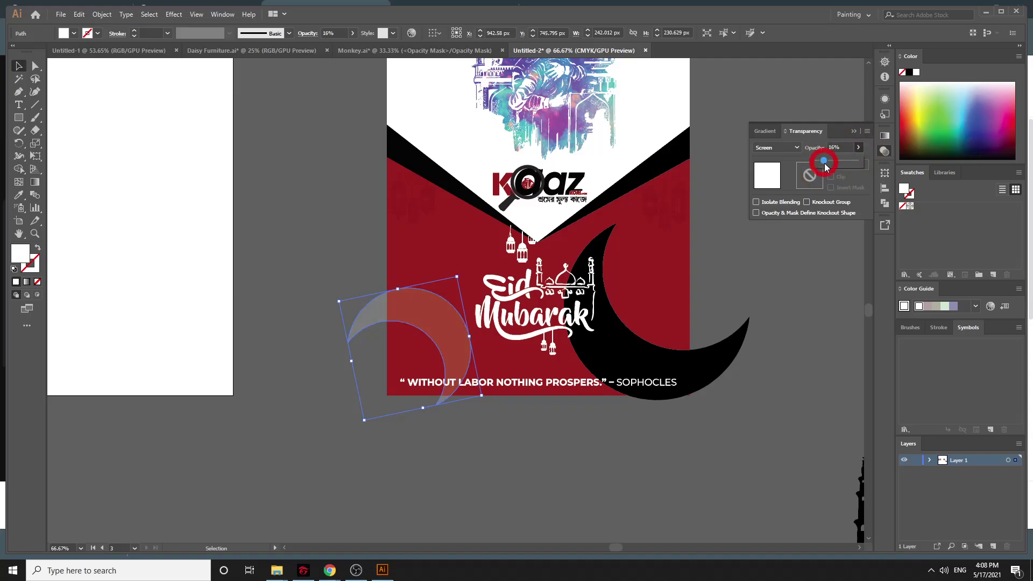
pyautogui.click(652, 417)
pyautogui.click(640, 442)
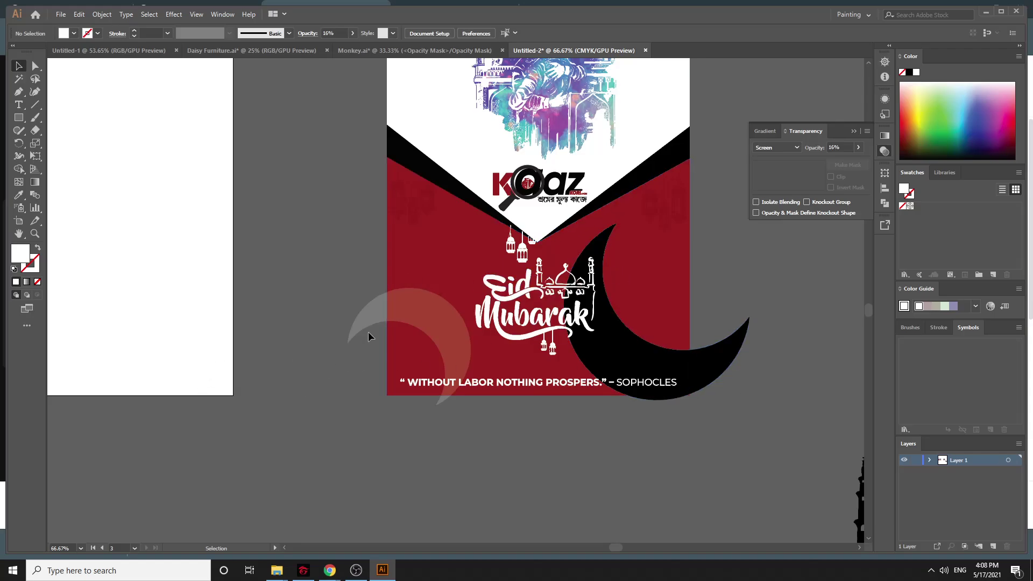
# Flip the translucent crescent back upright, shrink it to about 145 by 138 px and place it beside the Mubarak lettering on the red area
pyautogui.click(392, 312)
pyautogui.moveTo(487, 399); pyautogui.dragTo(277, 236)
pyautogui.moveTo(412, 395); pyautogui.dragTo(436, 321)
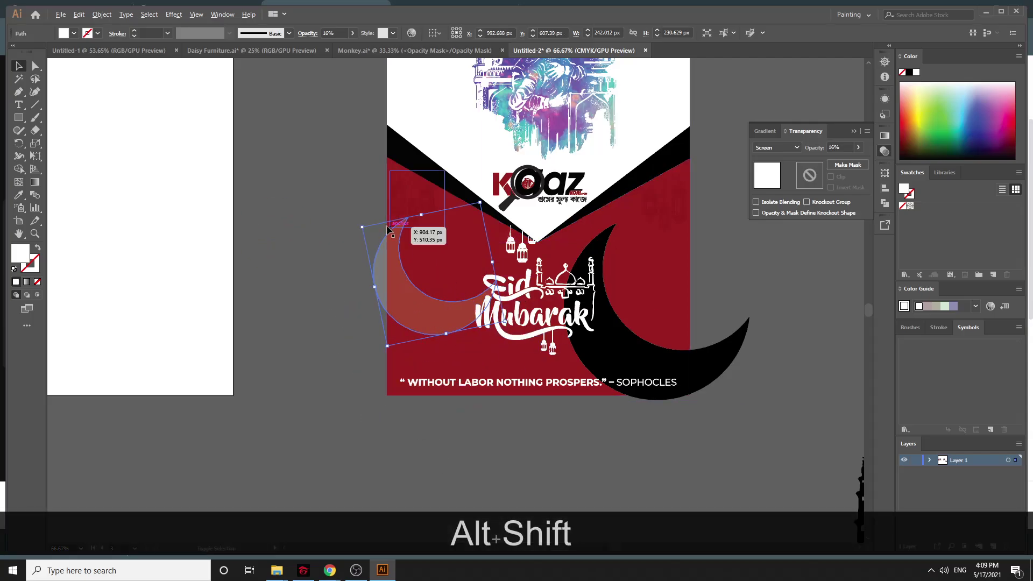
pyautogui.moveTo(363, 227); pyautogui.dragTo(389, 245)
pyautogui.moveTo(428, 286); pyautogui.dragTo(444, 350)
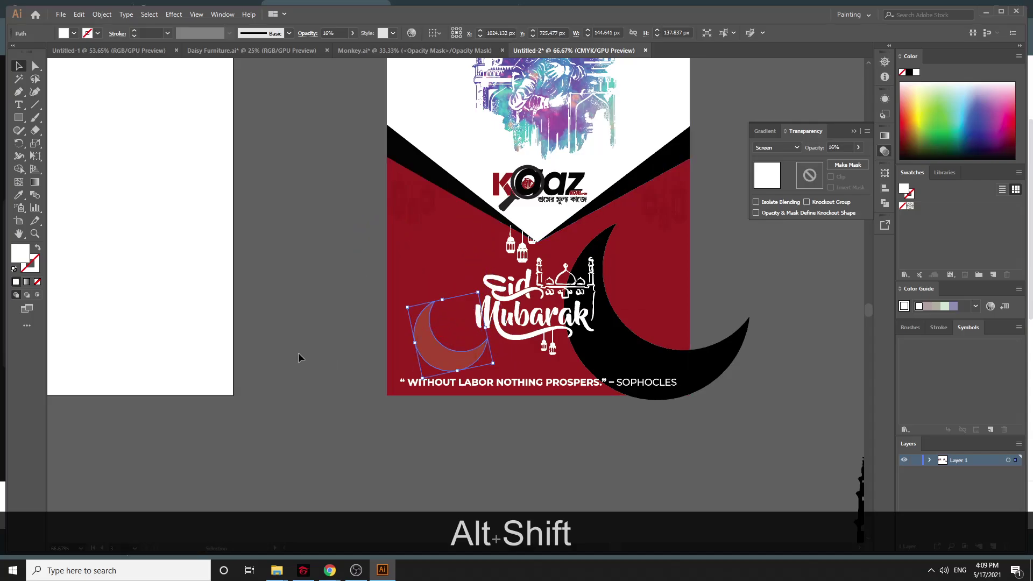
pyautogui.click(300, 358)
# Try the Color Dodge and Multiply blending modes on the translucent crescent
pyautogui.click(425, 357)
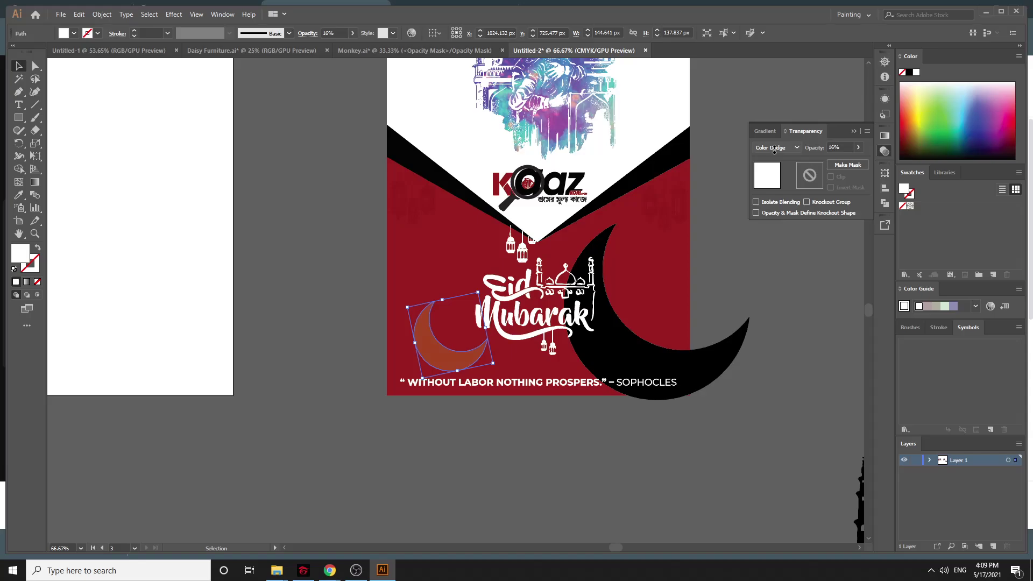
pyautogui.click(776, 148)
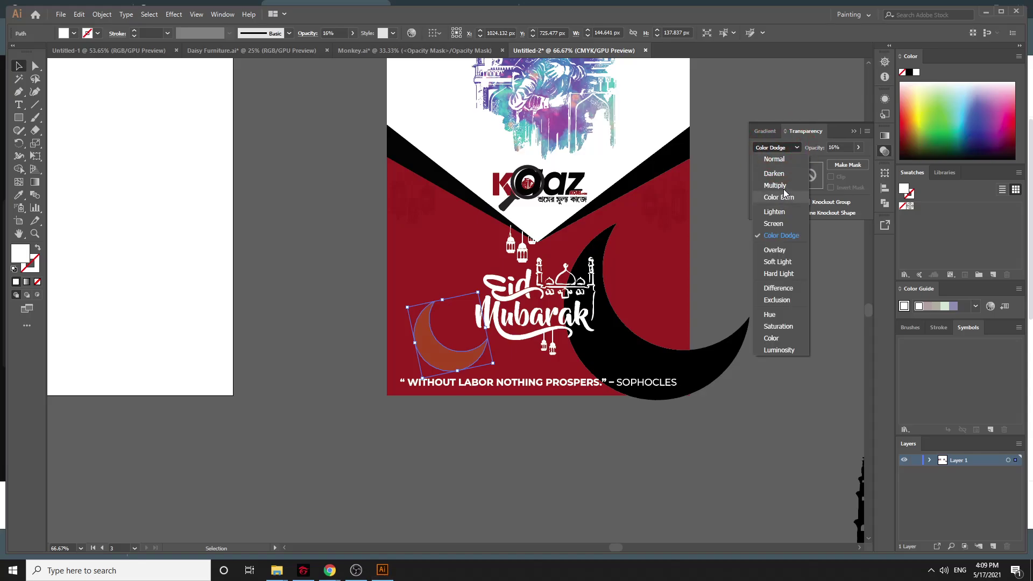
pyautogui.click(783, 185)
pyautogui.click(540, 419)
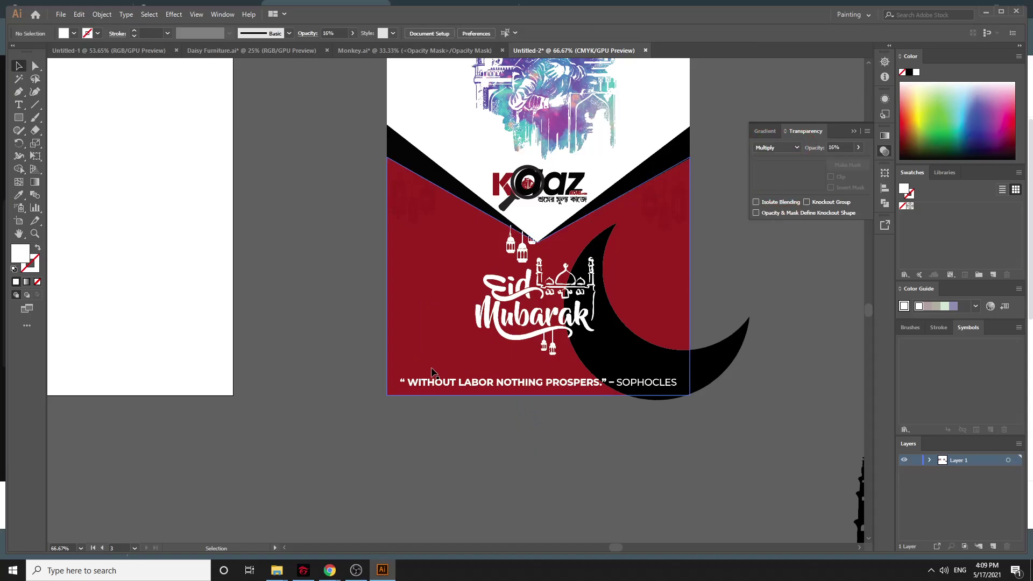
# Switch the crescent's blending mode to Screen, then Lighten, to compare them on the red background
pyautogui.click(457, 352)
pyautogui.click(776, 147)
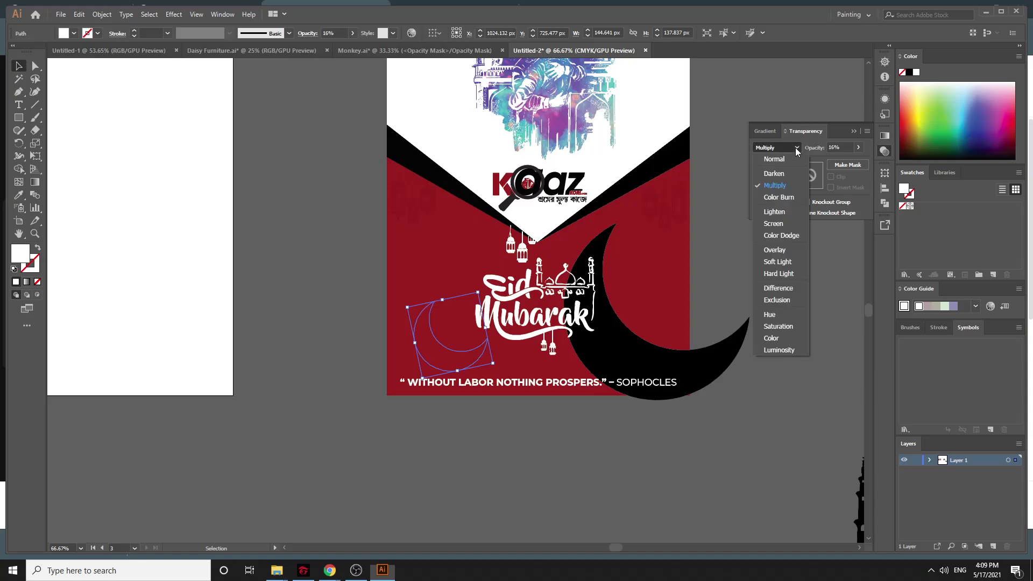
pyautogui.click(786, 223)
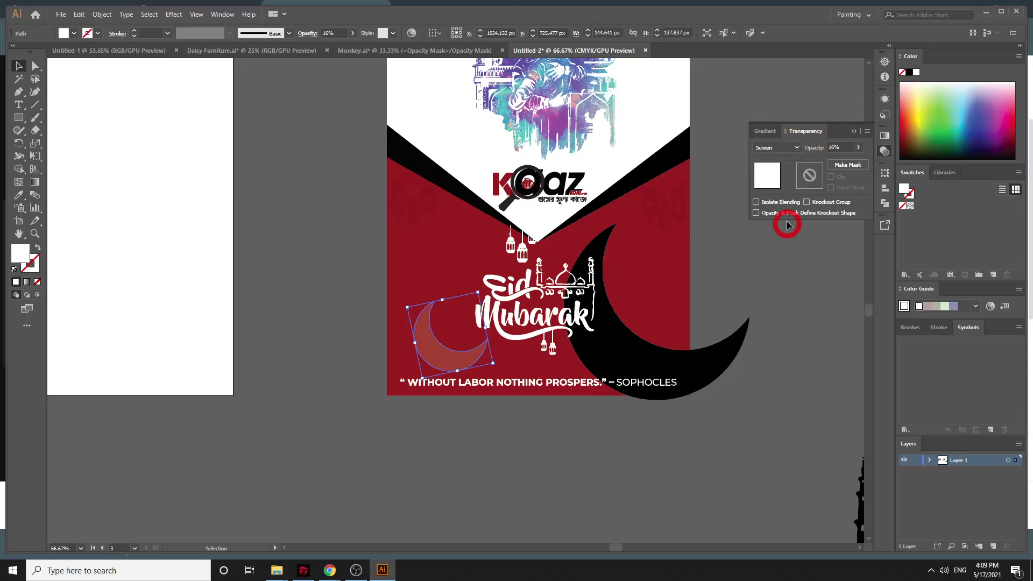
pyautogui.click(781, 150)
pyautogui.click(786, 213)
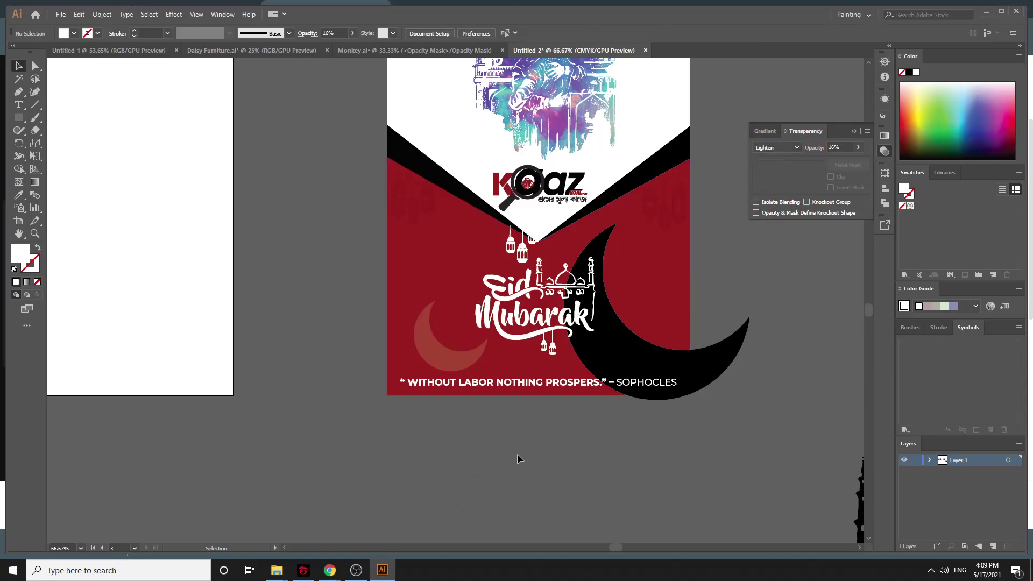
# Set the crescent's blending mode to Soft Light and examine the blend up close against the red background
pyautogui.click(767, 153)
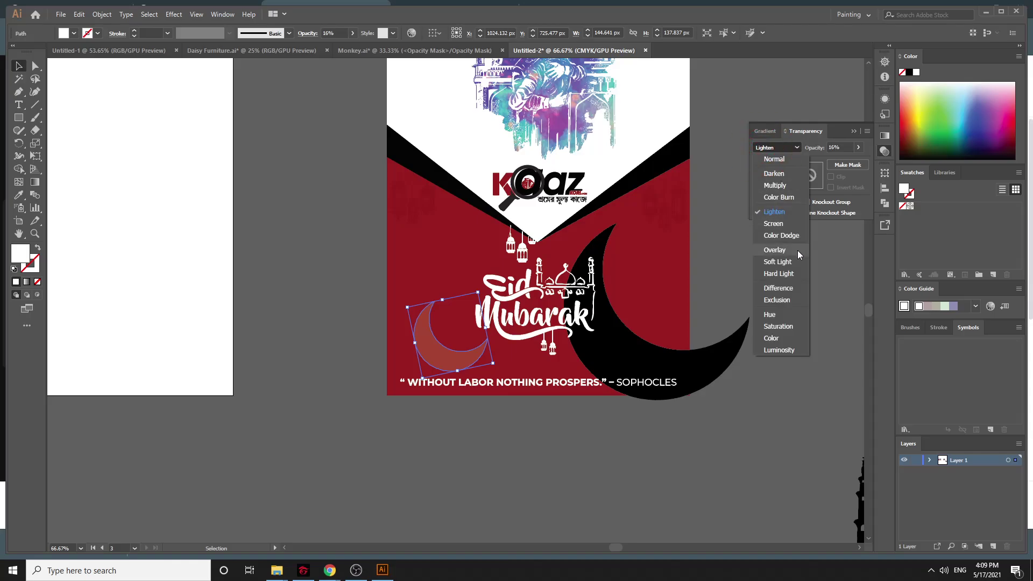
pyautogui.click(777, 259)
pyautogui.click(499, 445)
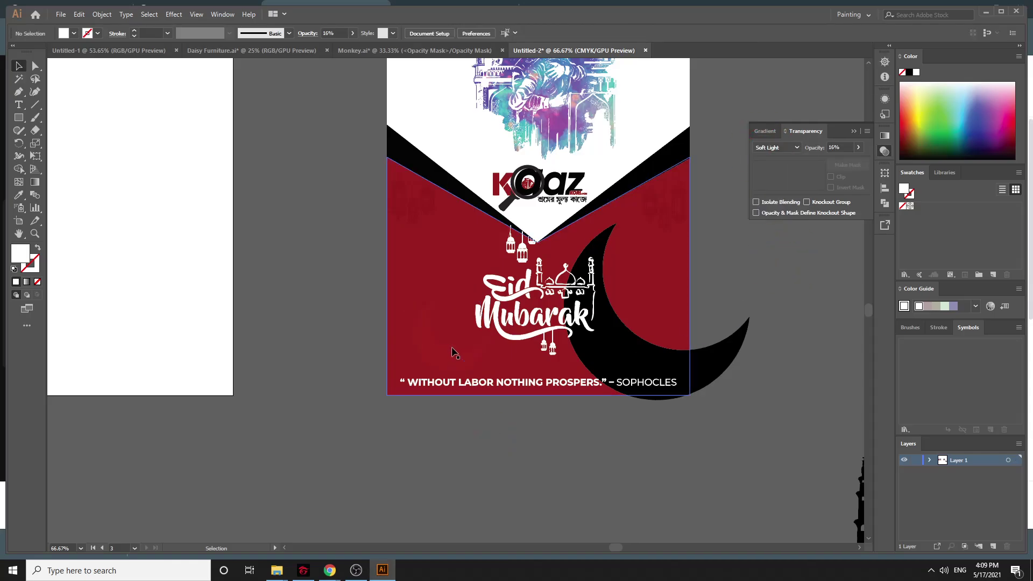
pyautogui.hotkey('ctrl', '=')
pyautogui.hotkey('ctrl', '=')
pyautogui.hotkey('ctrl', '=')
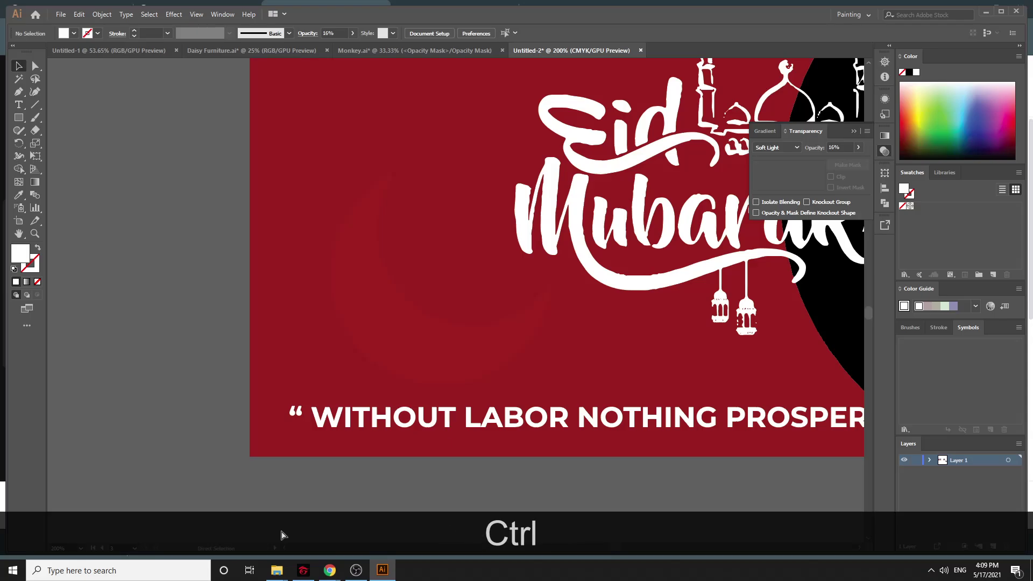
pyautogui.hotkey('ctrl', '=')
pyautogui.hotkey('ctrl', '=')
# Try the Hard Light and Difference blending modes on the crescent
pyautogui.click(356, 415)
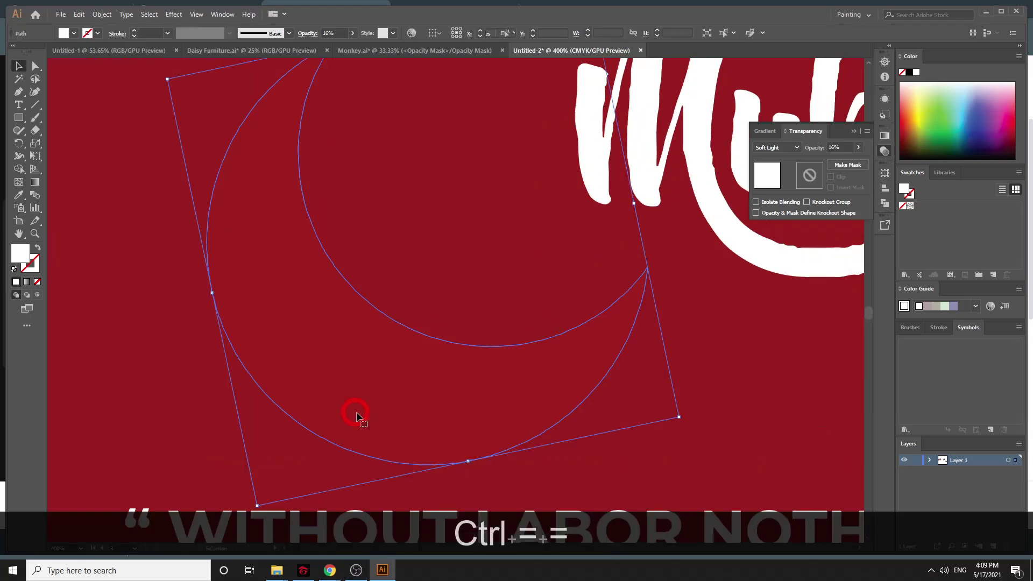
pyautogui.click(799, 146)
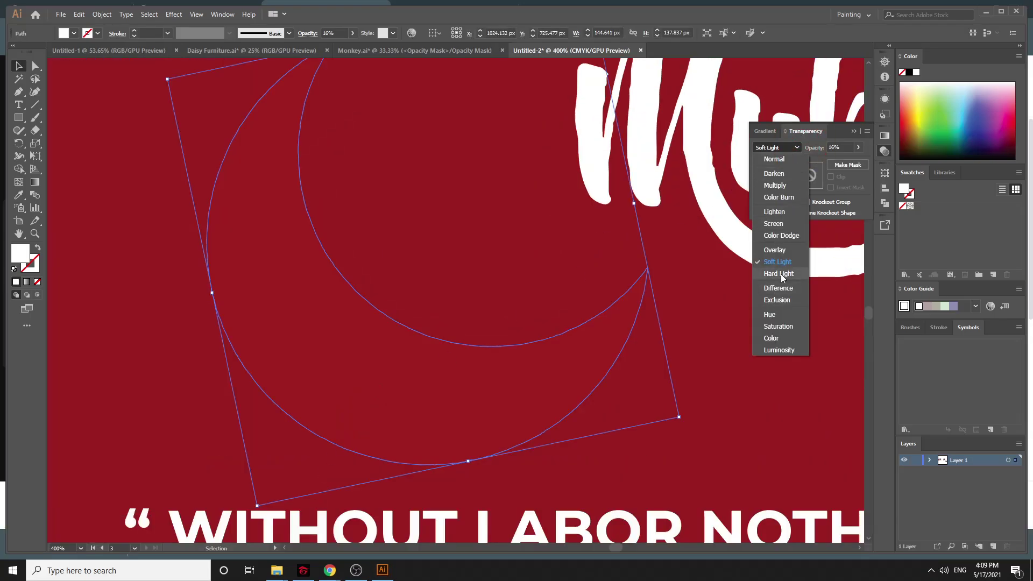
pyautogui.click(781, 273)
pyautogui.click(797, 145)
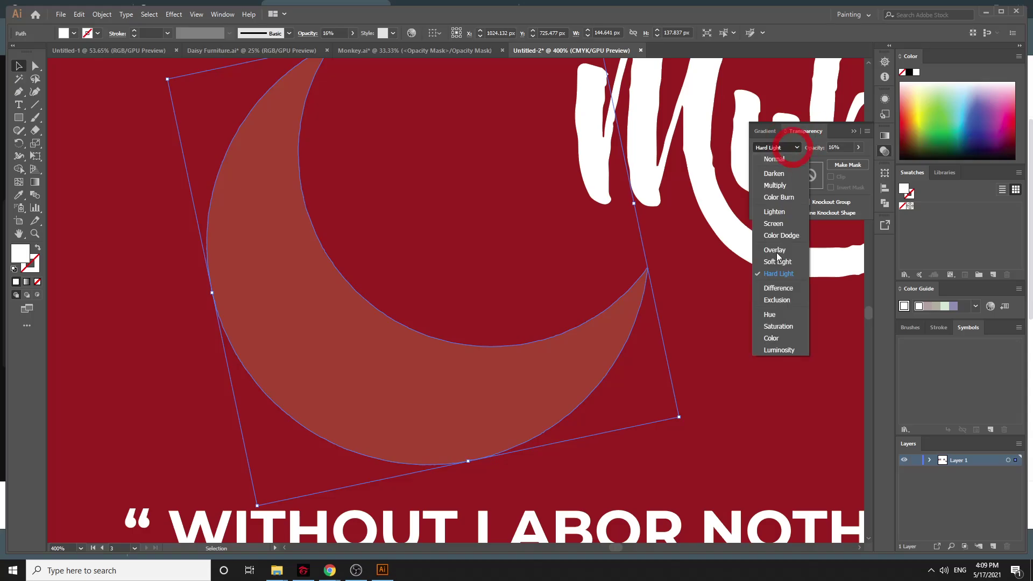
pyautogui.click(780, 291)
pyautogui.click(721, 309)
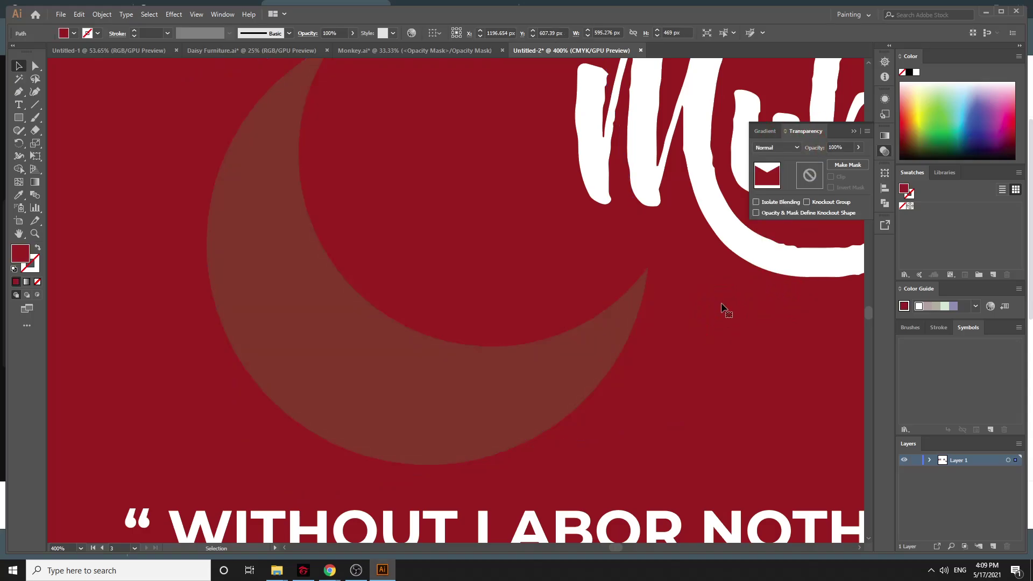
pyautogui.click(577, 359)
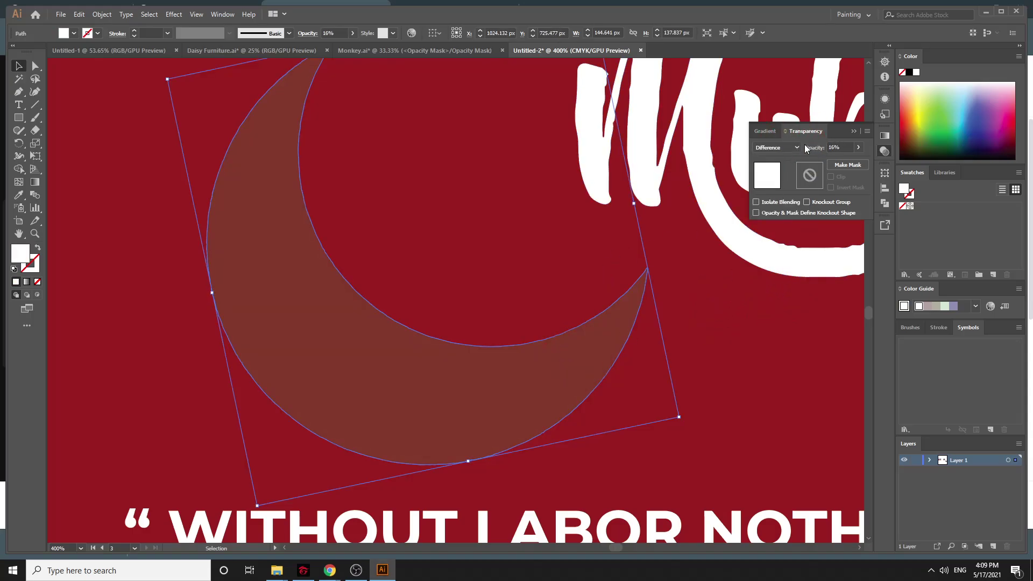
# Change the crescent's blending mode to Exclusion, then to Saturation
pyautogui.click(797, 146)
pyautogui.click(778, 301)
pyautogui.click(795, 148)
pyautogui.click(787, 324)
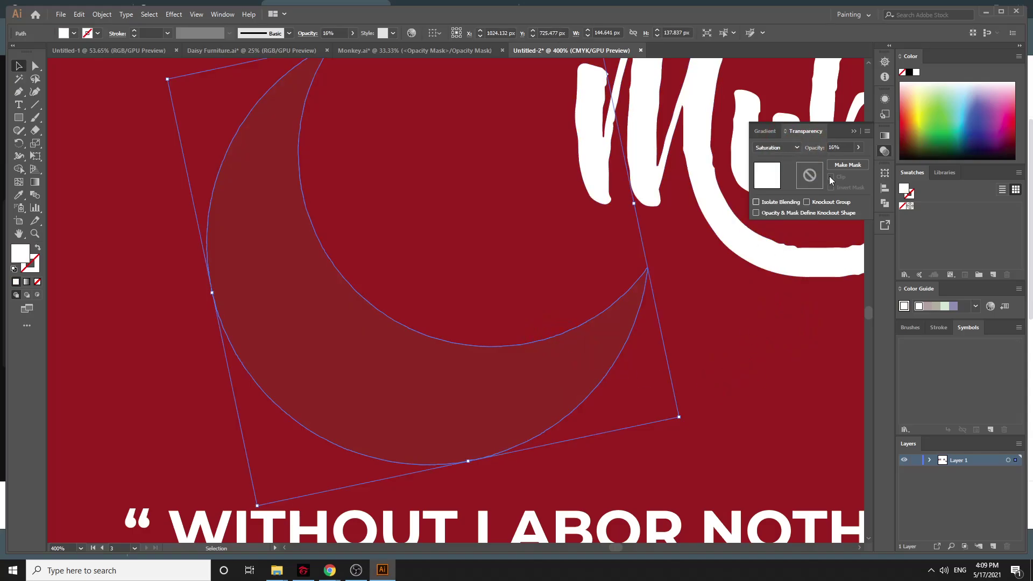
# Try Darken and Multiply on the crescent, then return its blending mode to Normal
pyautogui.click(793, 147)
pyautogui.click(774, 174)
pyautogui.click(776, 149)
pyautogui.click(775, 185)
pyautogui.click(789, 146)
pyautogui.click(784, 160)
pyautogui.click(733, 376)
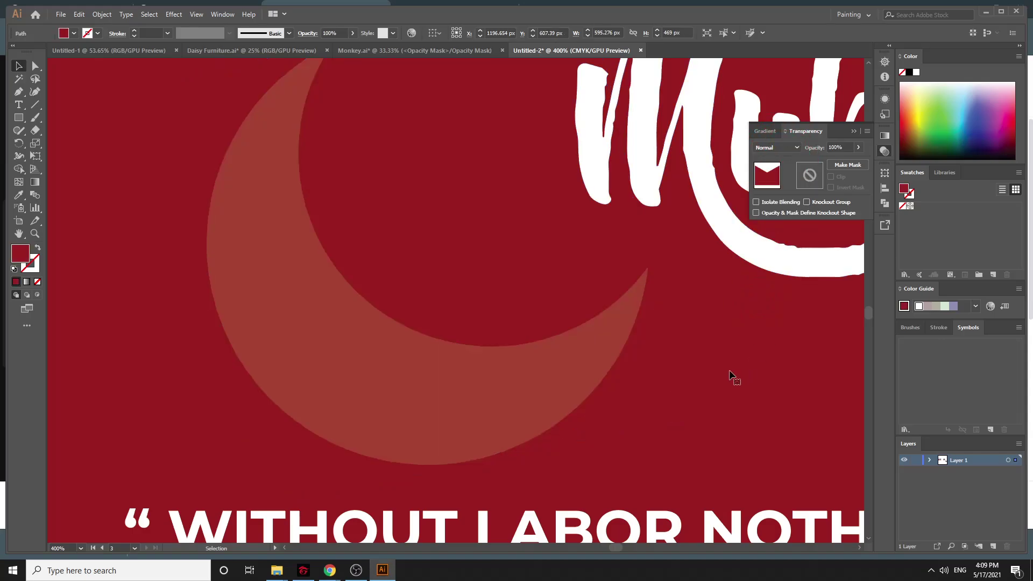
# Raise the crescent's opacity to 100% and try the Lighten and Screen blending modes on it
pyautogui.click(546, 350)
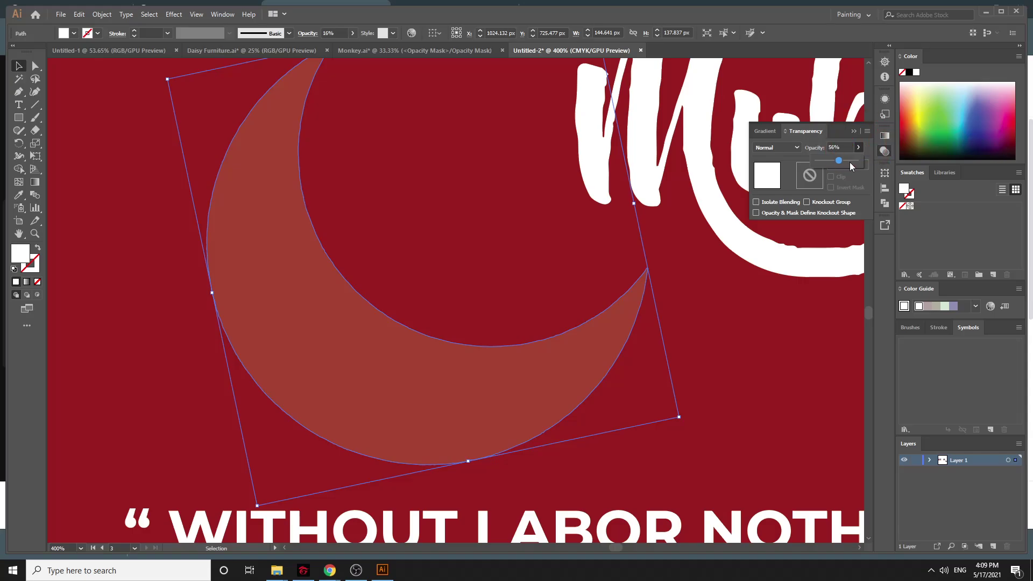
pyautogui.moveTo(851, 162); pyautogui.dragTo(863, 161)
pyautogui.click(797, 147)
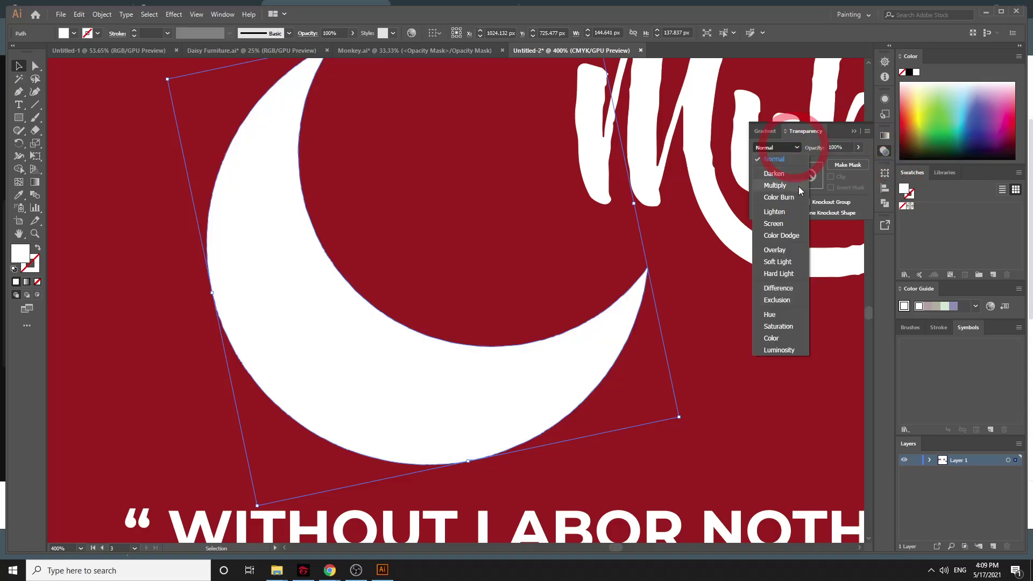
pyautogui.click(783, 216)
pyautogui.click(776, 148)
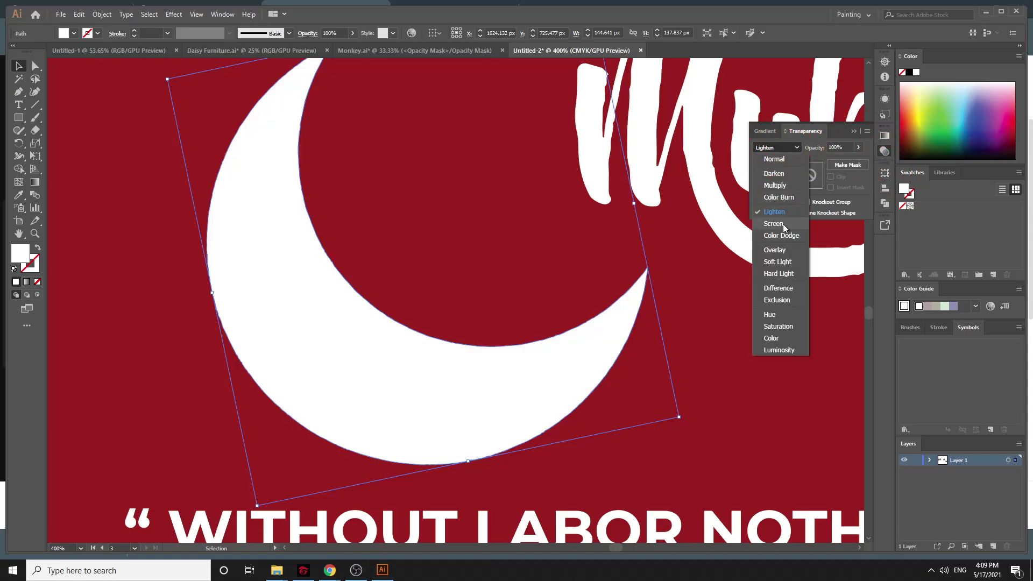
pyautogui.click(783, 224)
# Compare the Soft Light and Hard Light blending modes on the fully opaque crescent
pyautogui.click(787, 148)
pyautogui.click(787, 257)
pyautogui.click(777, 149)
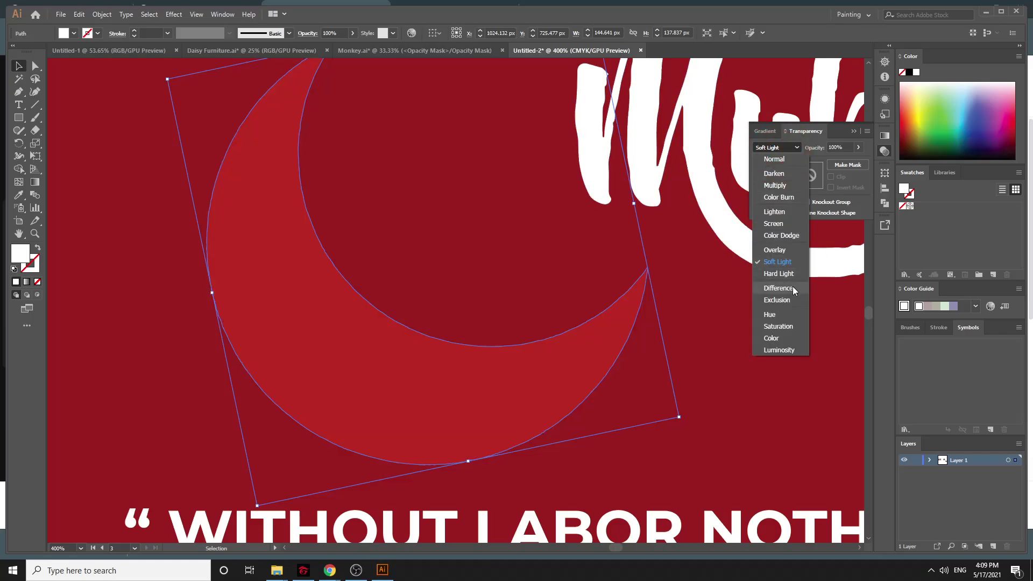
pyautogui.click(778, 273)
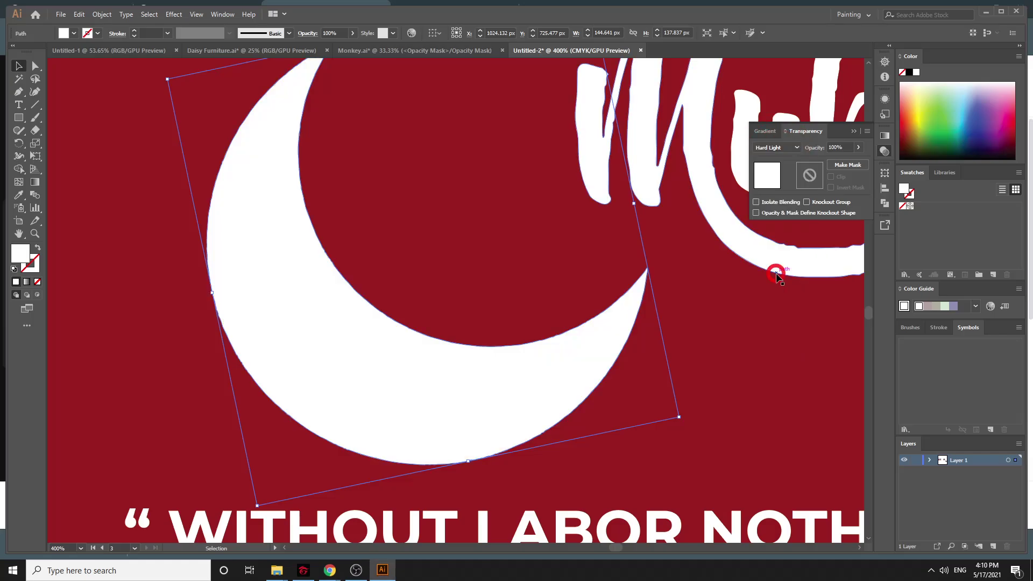
# Set the crescent's blending mode to Overlay and check how it looks on the whole flyer
pyautogui.click(775, 148)
pyautogui.click(777, 243)
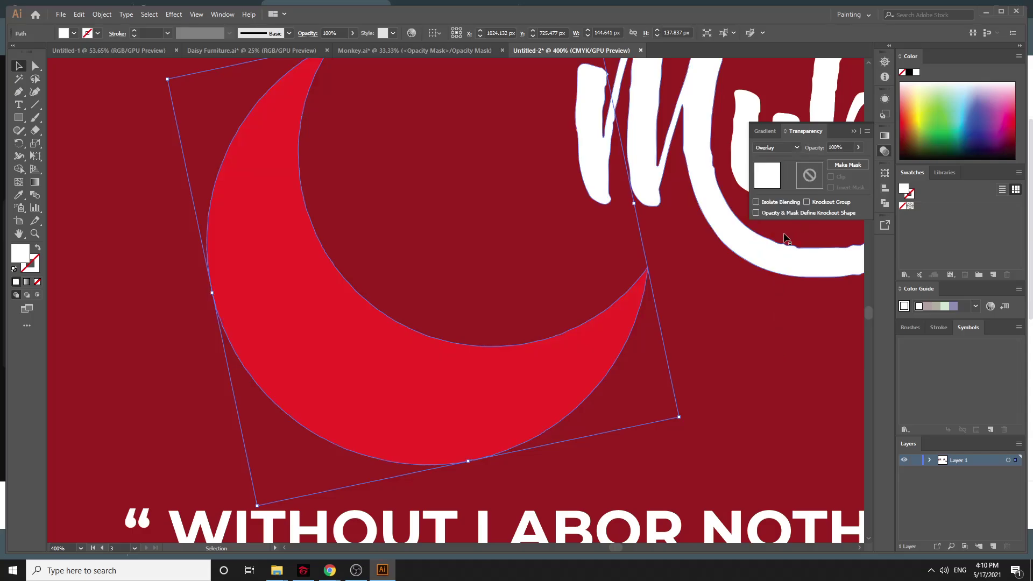
pyautogui.click(777, 319)
pyautogui.hotkey('ctrl', '-')
pyautogui.hotkey('ctrl', '-')
pyautogui.hotkey('ctrl', '-')
pyautogui.hotkey('ctrl', '-')
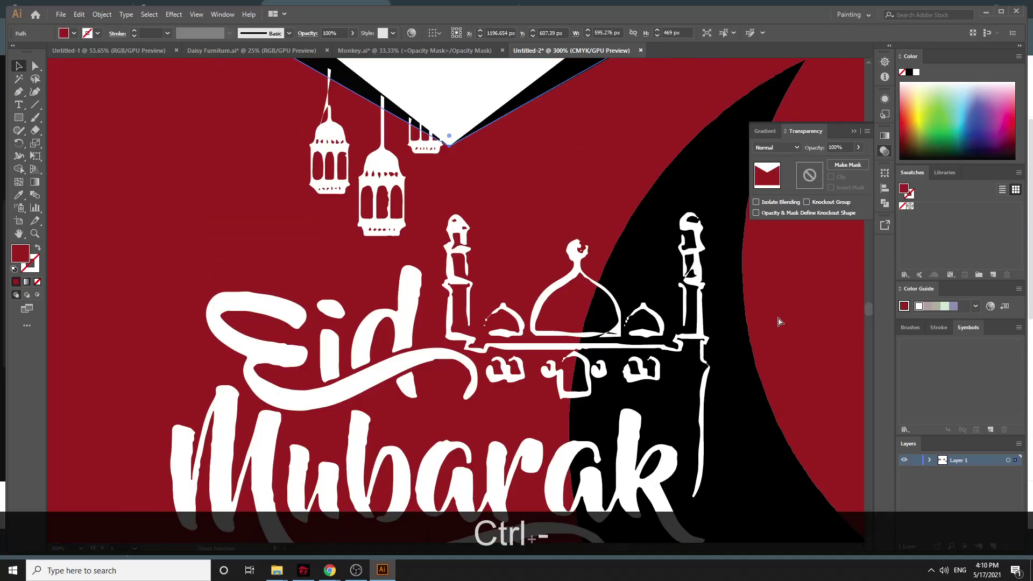
pyautogui.hotkey('ctrl', '-')
pyautogui.hotkey('ctrl', '-')
pyautogui.hotkey('ctrl', '-')
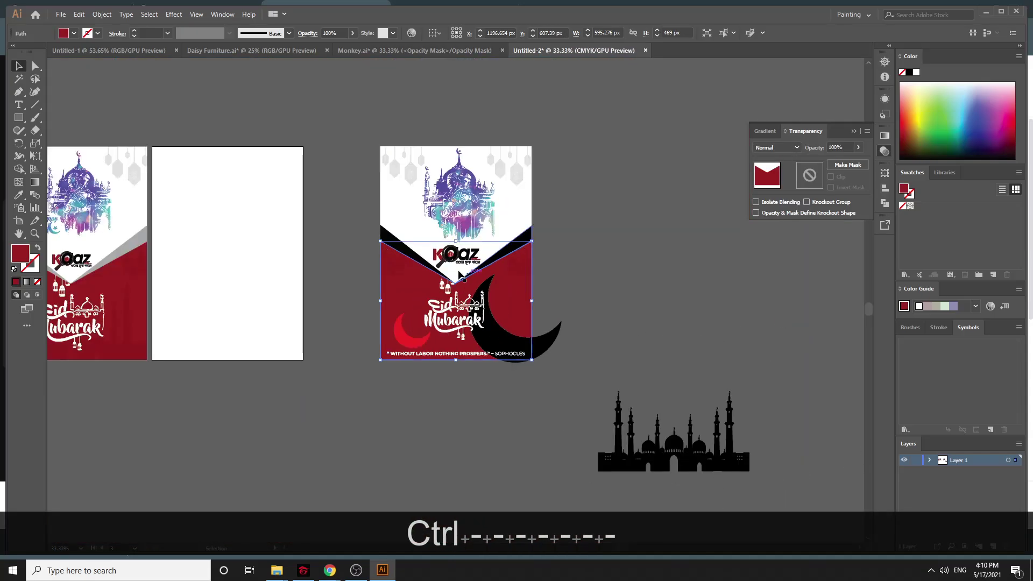
pyautogui.click(615, 291)
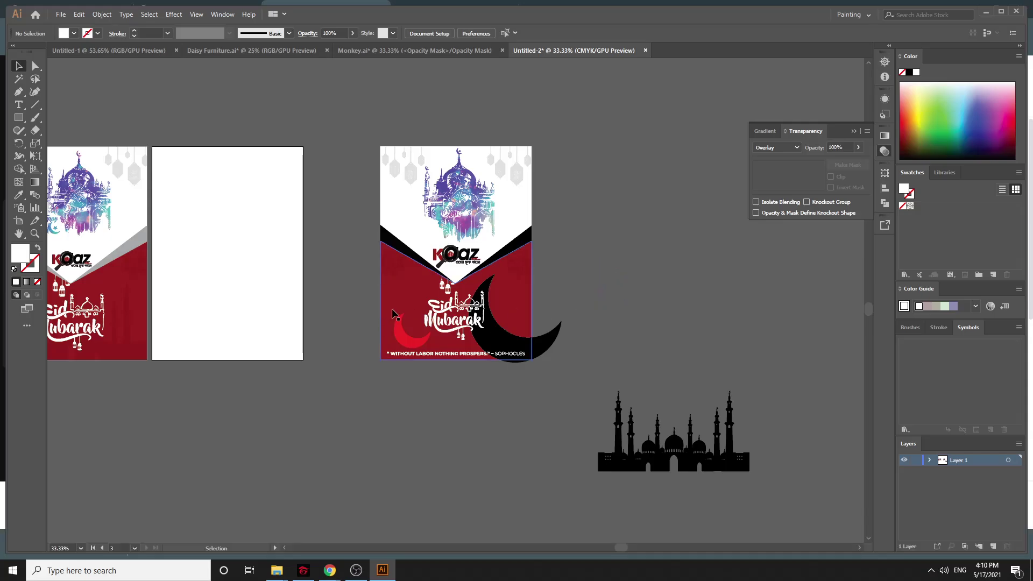
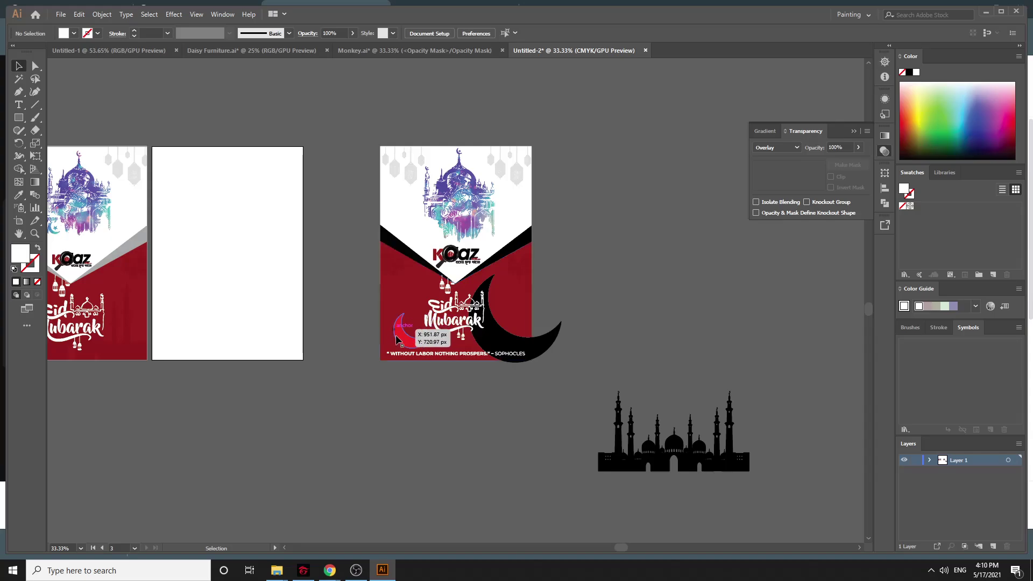
# Move the Overlay crescent across the flyer's right edge so it lies partly outside the red area, and inspect the blend there
pyautogui.moveTo(397, 338); pyautogui.dragTo(518, 303)
pyautogui.click(666, 312)
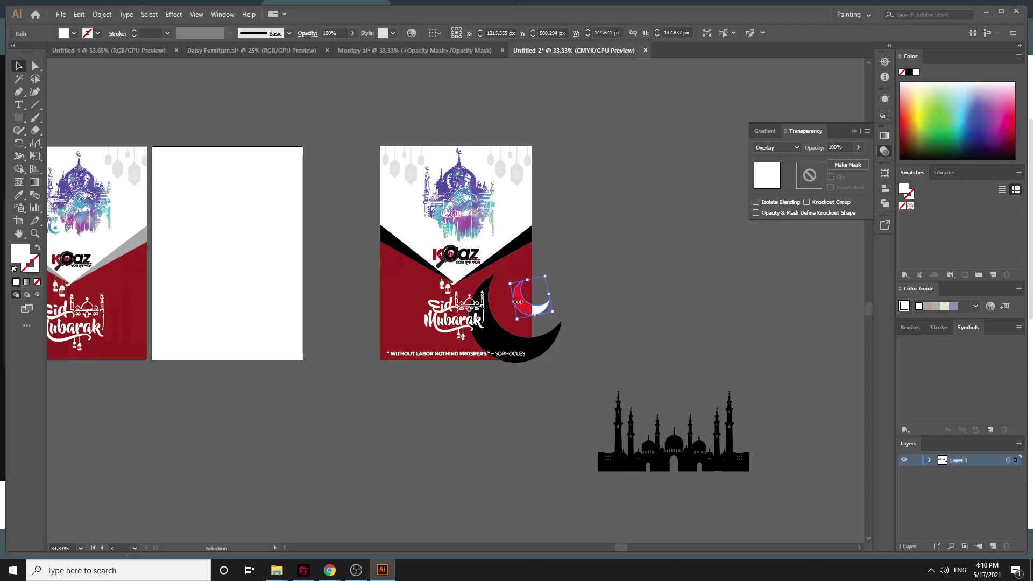
pyautogui.click(637, 306)
pyautogui.hotkey('ctrl', '=')
pyautogui.hotkey('ctrl', '=')
pyautogui.hotkey('ctrl', '=')
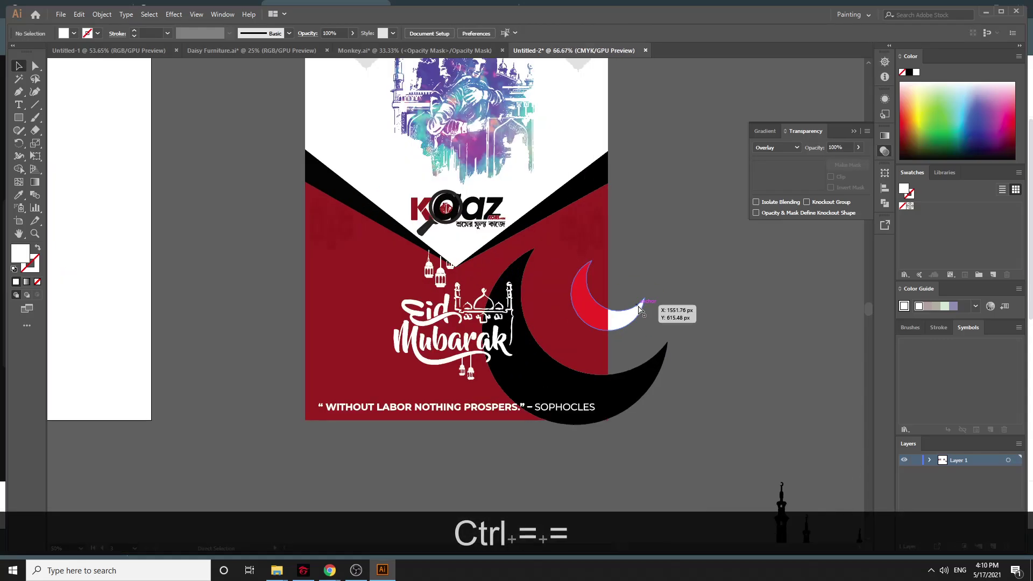
pyautogui.moveTo(706, 334); pyautogui.dragTo(719, 352)
pyautogui.click(849, 347)
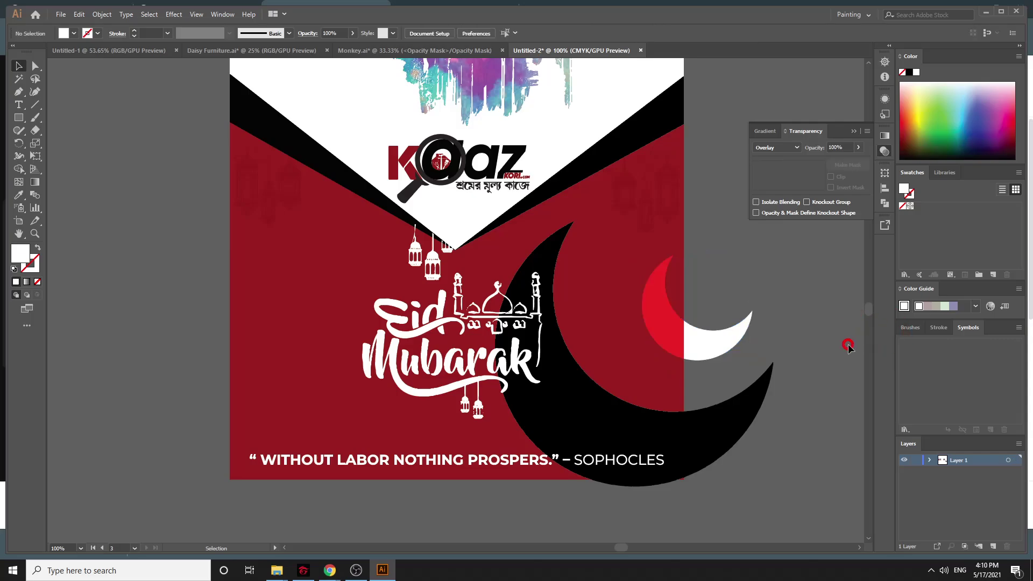
# Pull the small Overlay crescent off the flyer, then delete it along with the large black crescent
pyautogui.click(855, 131)
pyautogui.moveTo(755, 332); pyautogui.dragTo(808, 296)
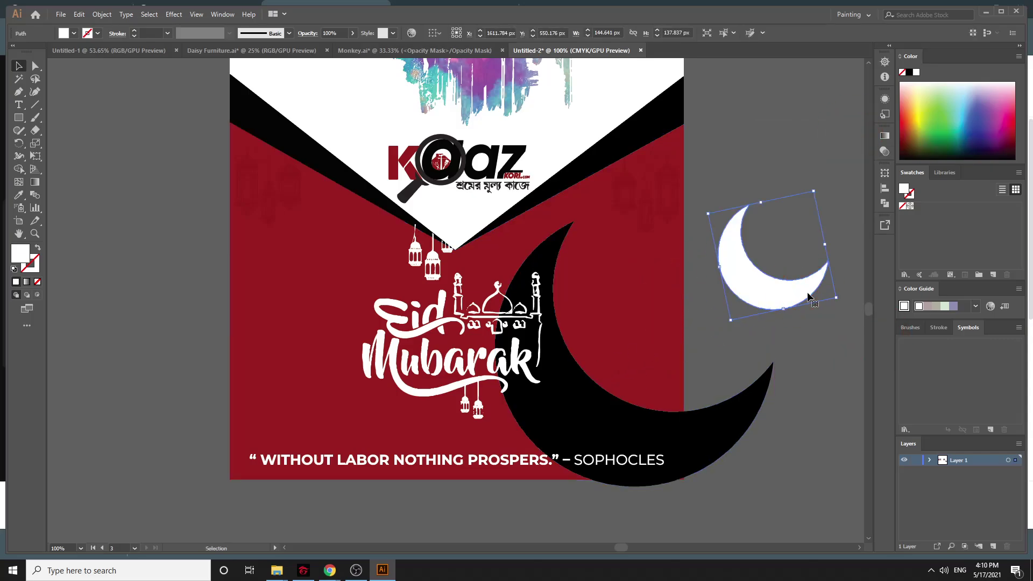
pyautogui.press('Delete')
pyautogui.click(724, 445)
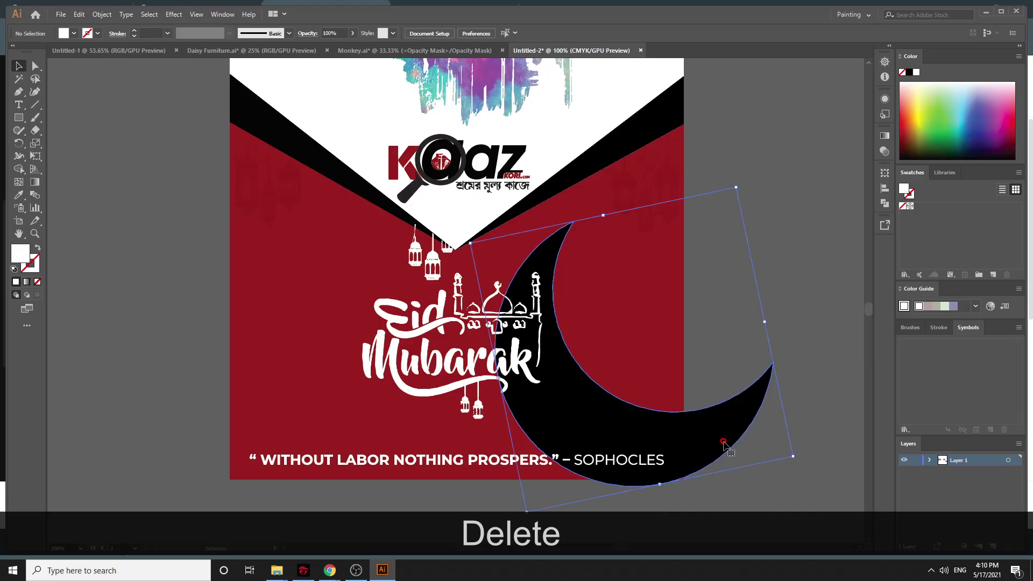
pyautogui.press('Delete')
# Close Untitled-2, Monkey.ai and Daisy Furniture.ai without saving their changes, keeping only Untitled-1 open
pyautogui.scroll(3, 724, 441)
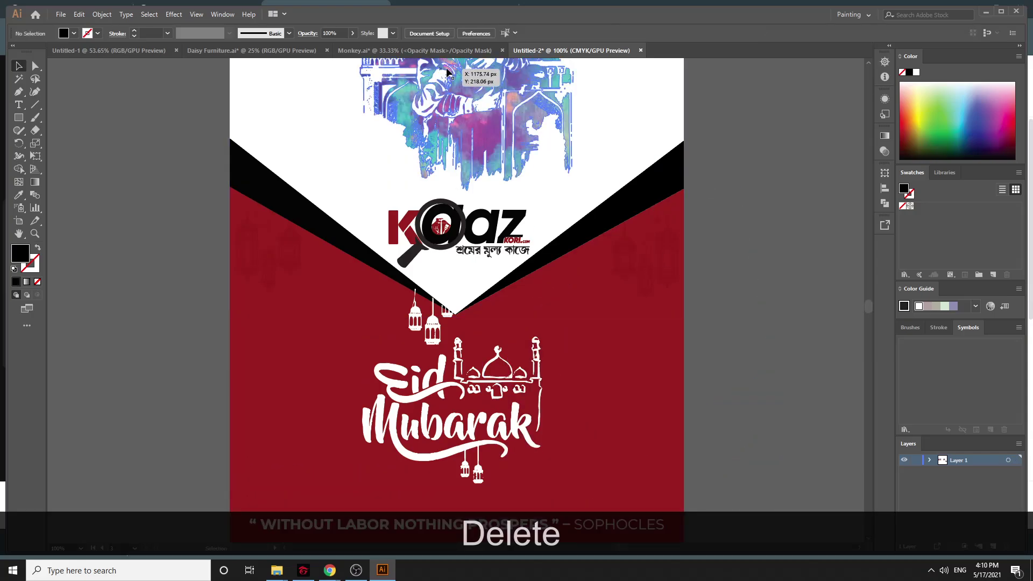
pyautogui.click(640, 50)
pyautogui.click(567, 297)
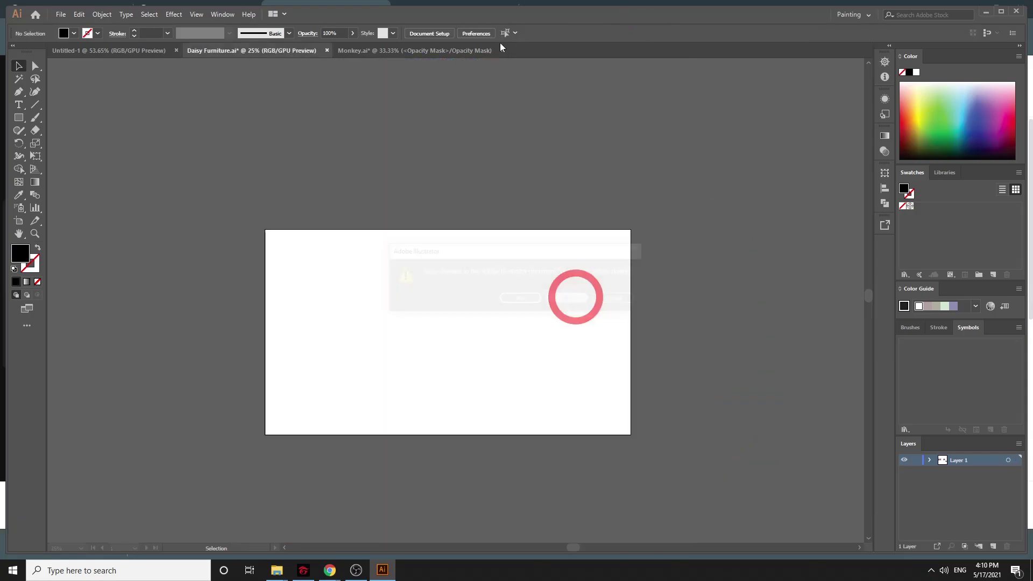
pyautogui.click(503, 50)
pyautogui.click(568, 298)
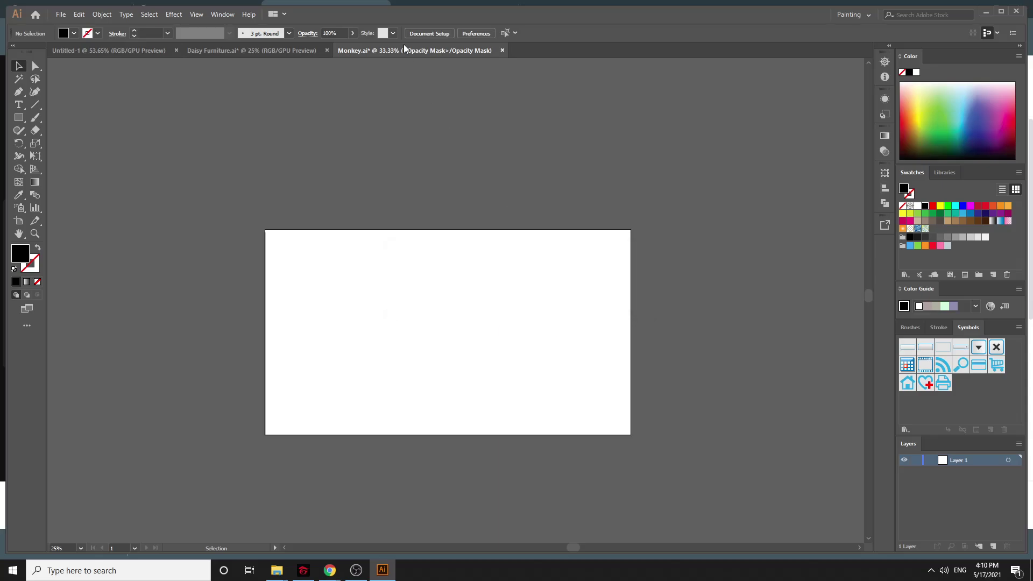
pyautogui.click(326, 50)
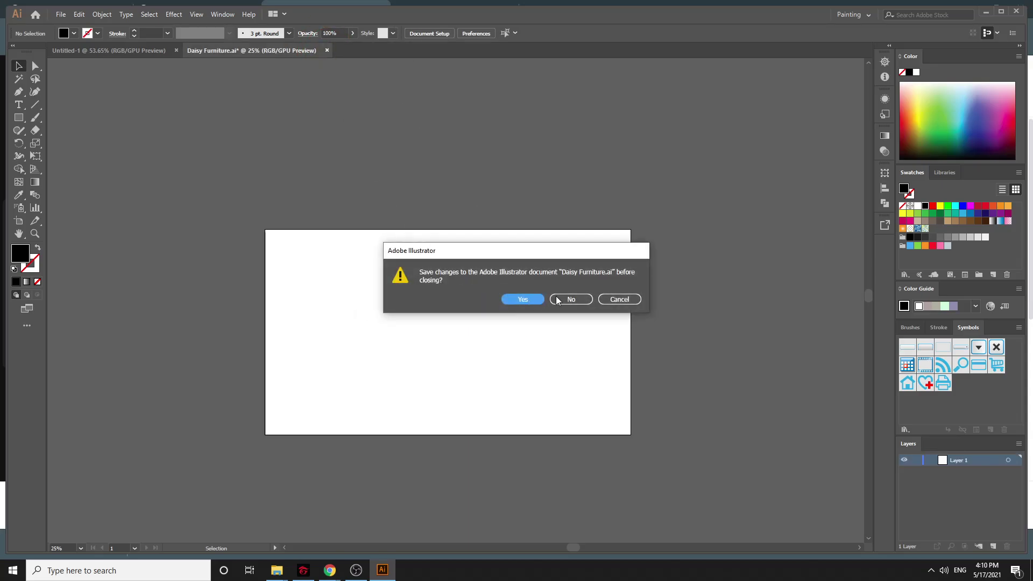
pyautogui.click(591, 298)
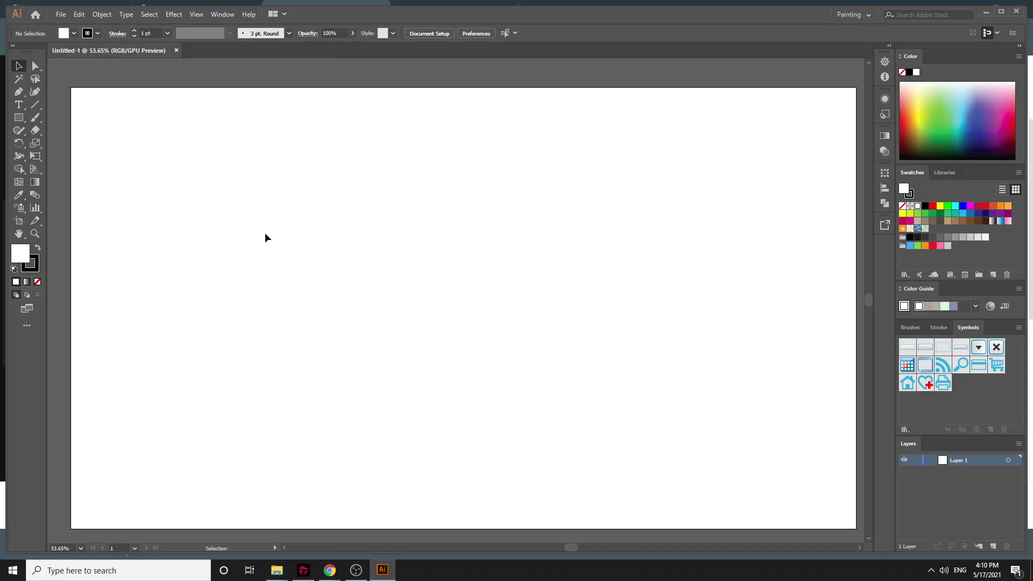
pyautogui.scroll(-2, 467, 292)
pyautogui.scroll(3, 466, 292)
pyautogui.hotkey('ctrl', '-')
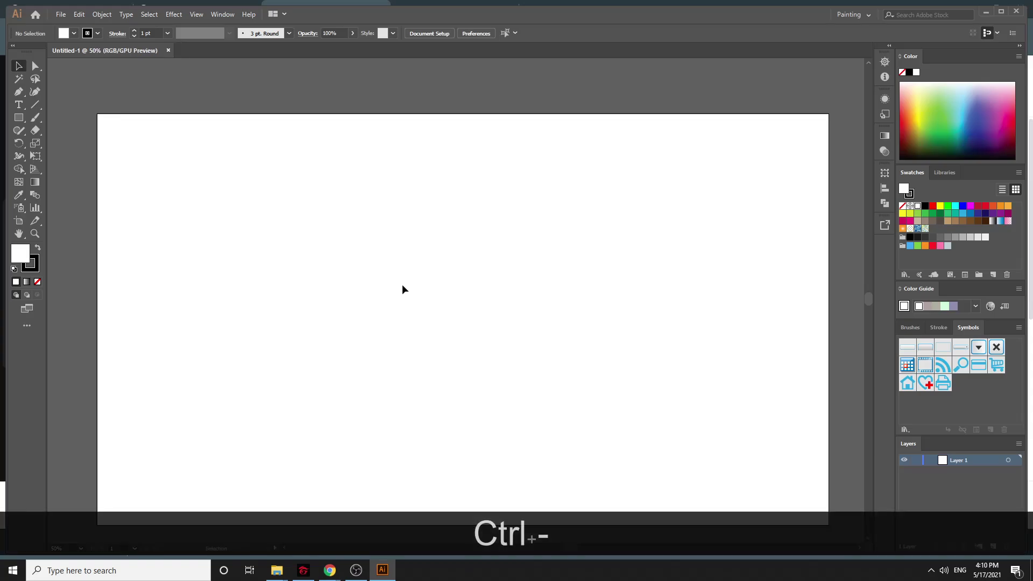
# Switch to Chrome and enter "bangladesh" as the search query in a new tab
pyautogui.moveTo(332, 571)
pyautogui.click(268, 516)
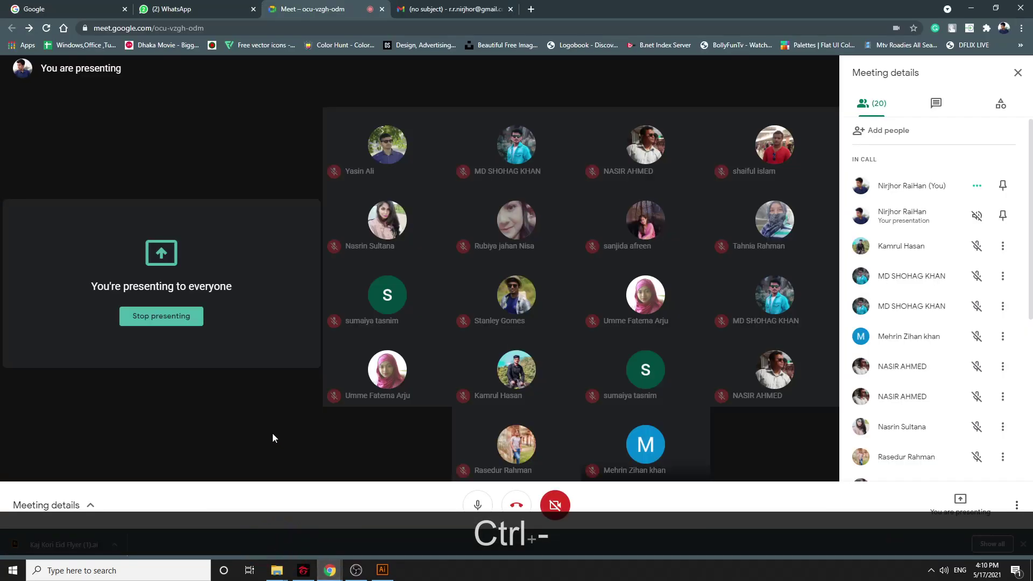
pyautogui.click(532, 9)
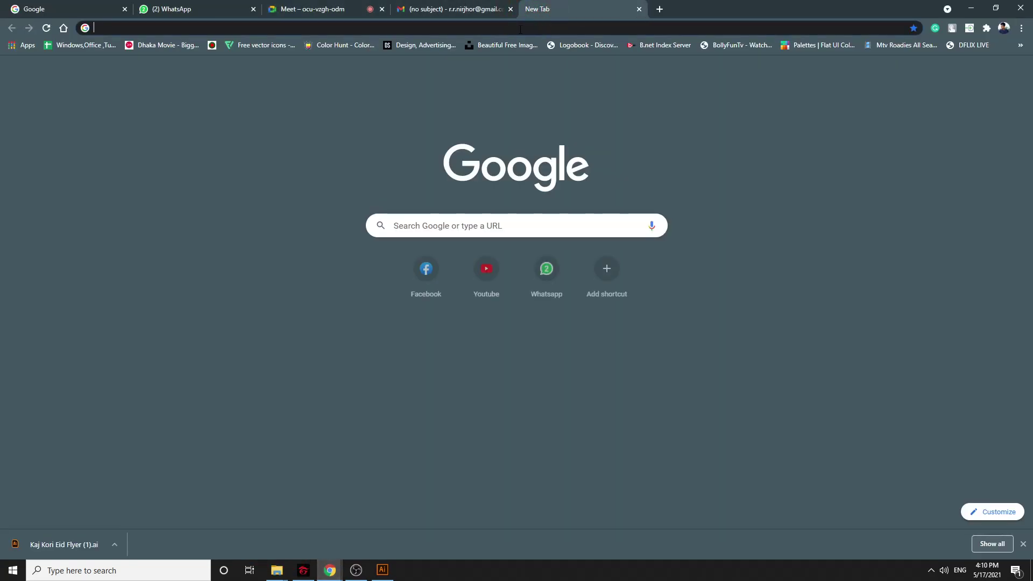
pyautogui.click(520, 28)
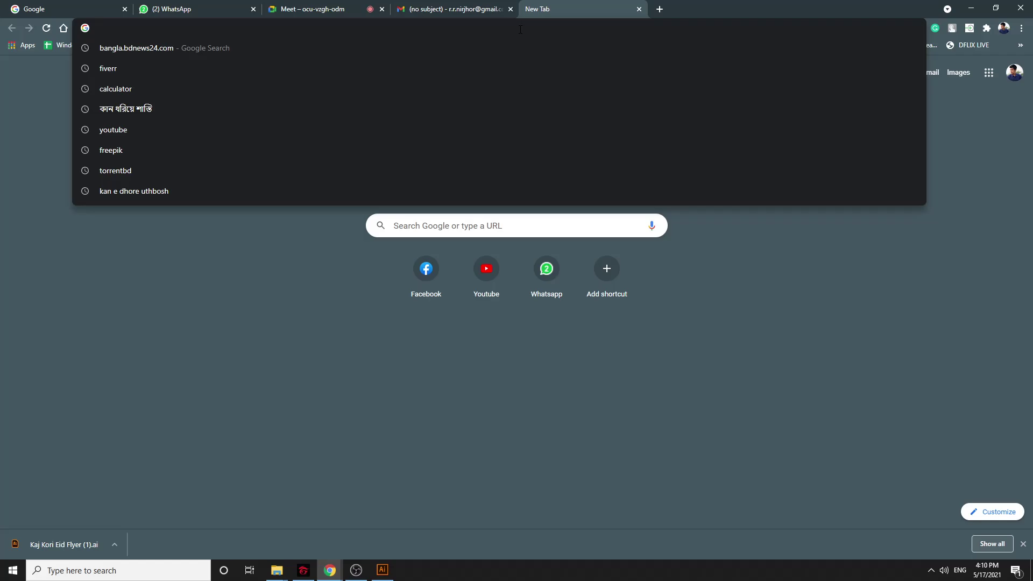
pyautogui.write('bangladesh')
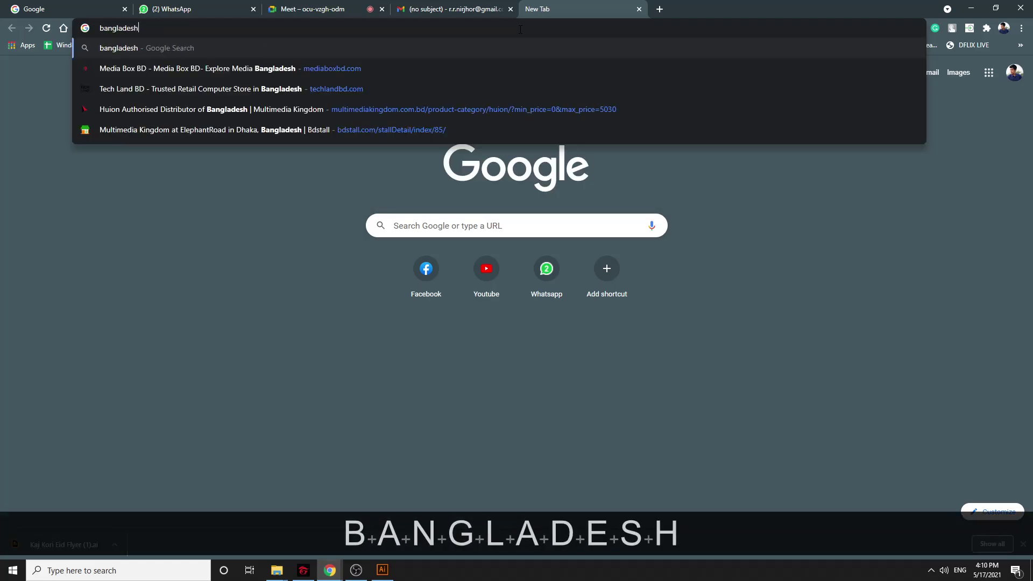
# Search Google Images for "bangladesh flag" and copy the Britannica flag image
pyautogui.write(' flag')
pyautogui.press('Return')
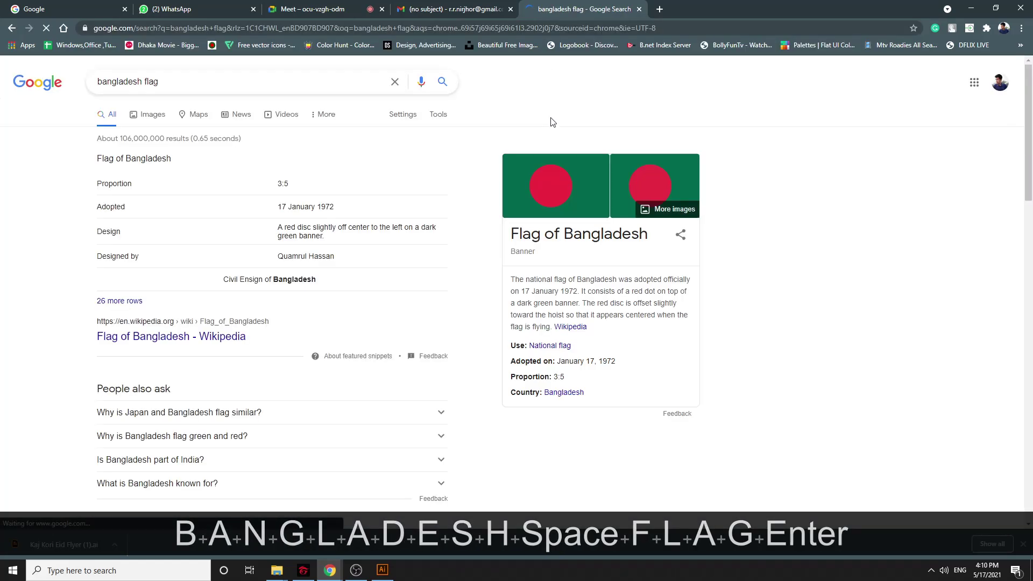
pyautogui.click(157, 115)
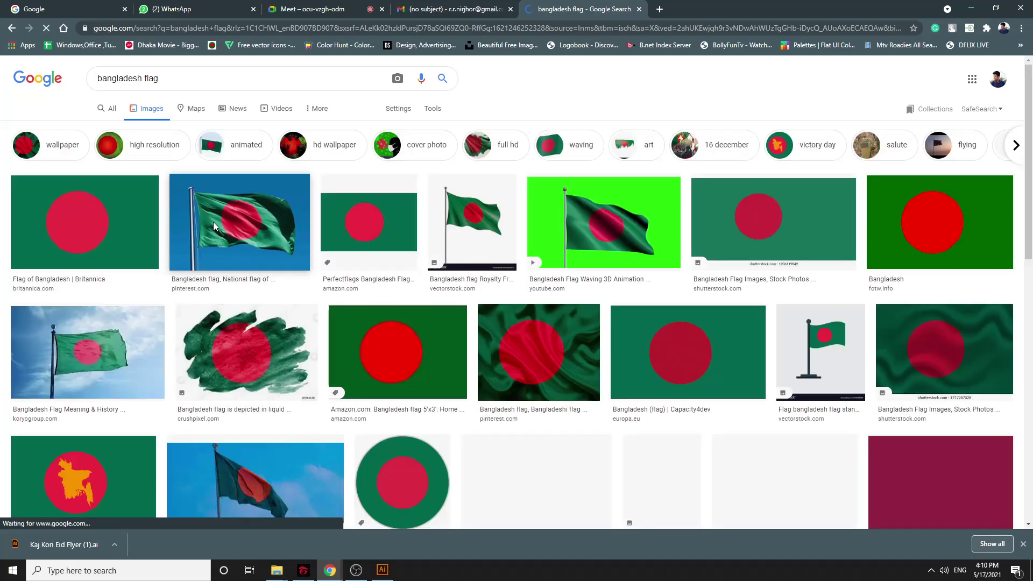
pyautogui.click(32, 224)
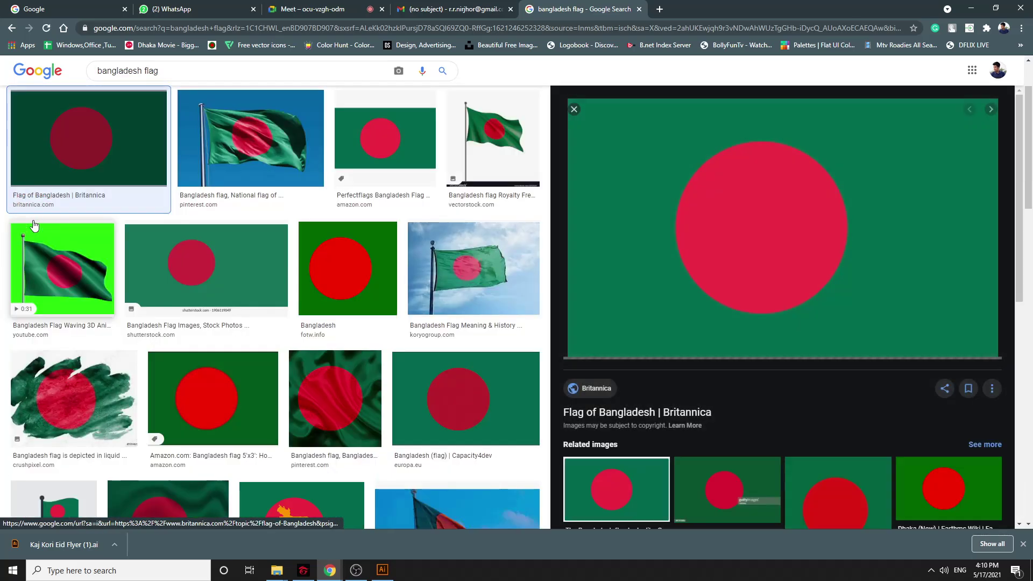
pyautogui.rightClick(720, 218)
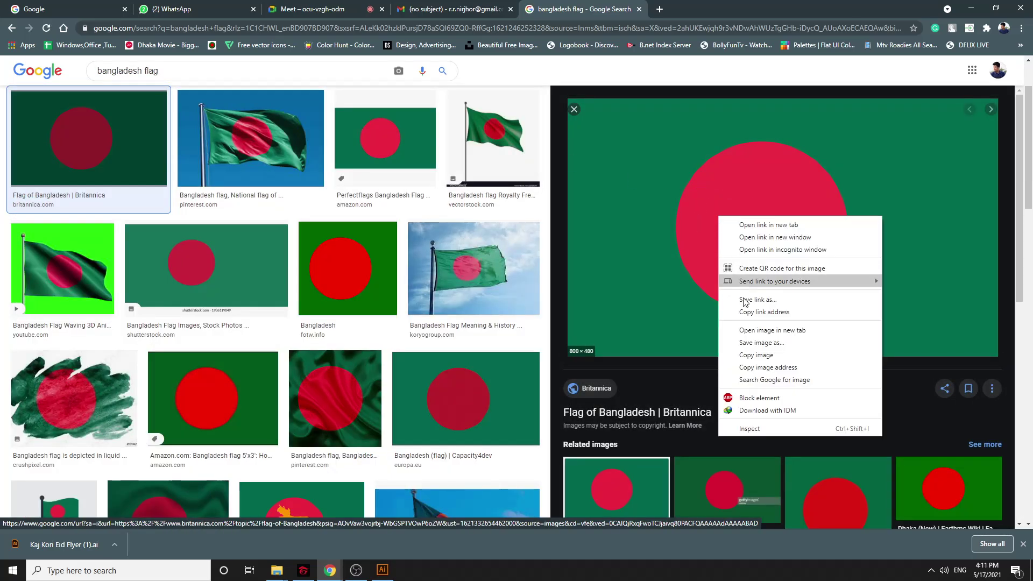
pyautogui.click(763, 356)
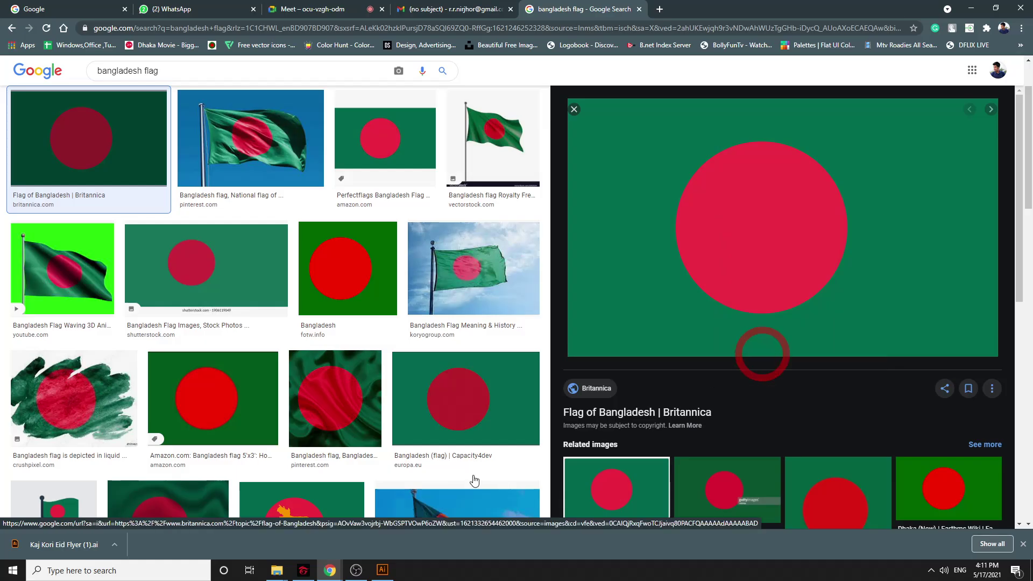
# Switch to Illustrator, paste the flag image onto the artboard and enlarge it proportionally to about 1367 × 820 px
pyautogui.click(382, 571)
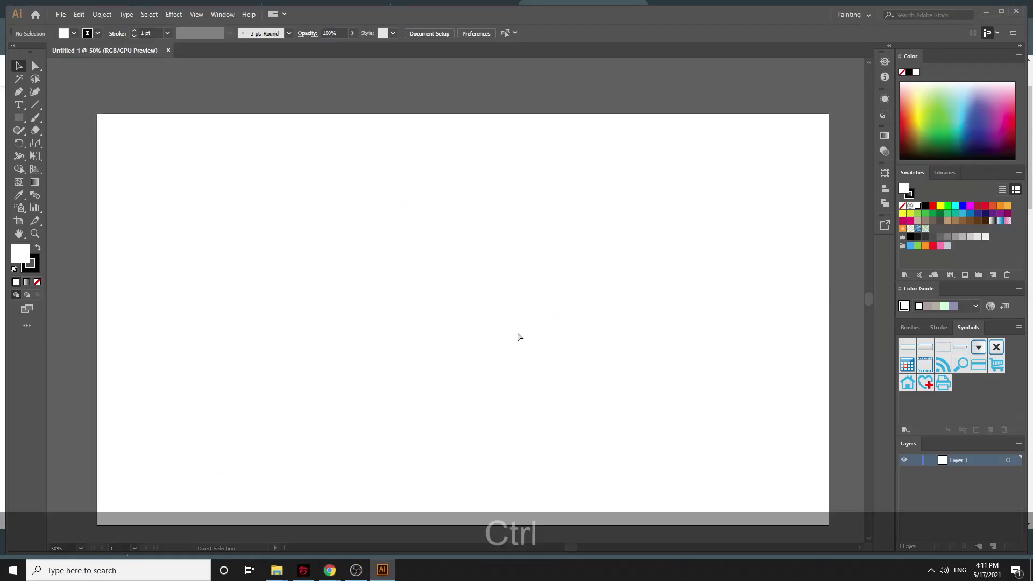
pyautogui.hotkey('ctrl', 'v')
pyautogui.moveTo(608, 392); pyautogui.dragTo(740, 457)
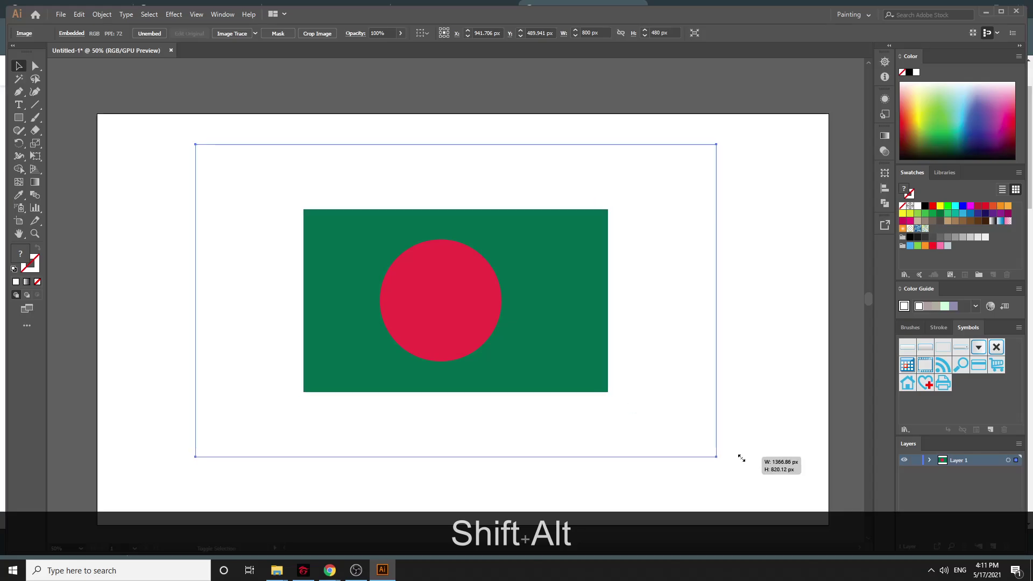
pyautogui.click(814, 303)
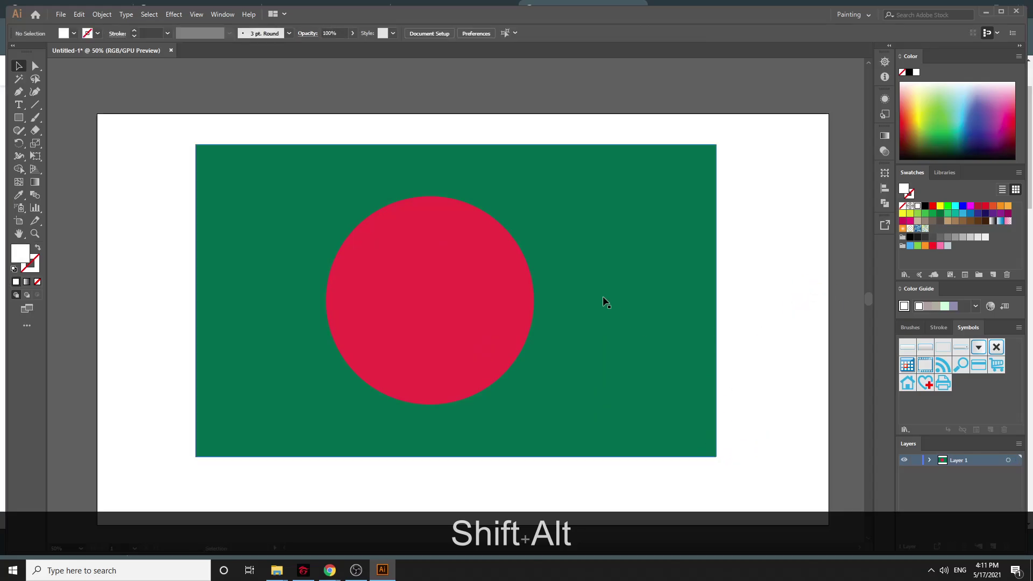
pyautogui.moveTo(595, 390); pyautogui.dragTo(595, 404)
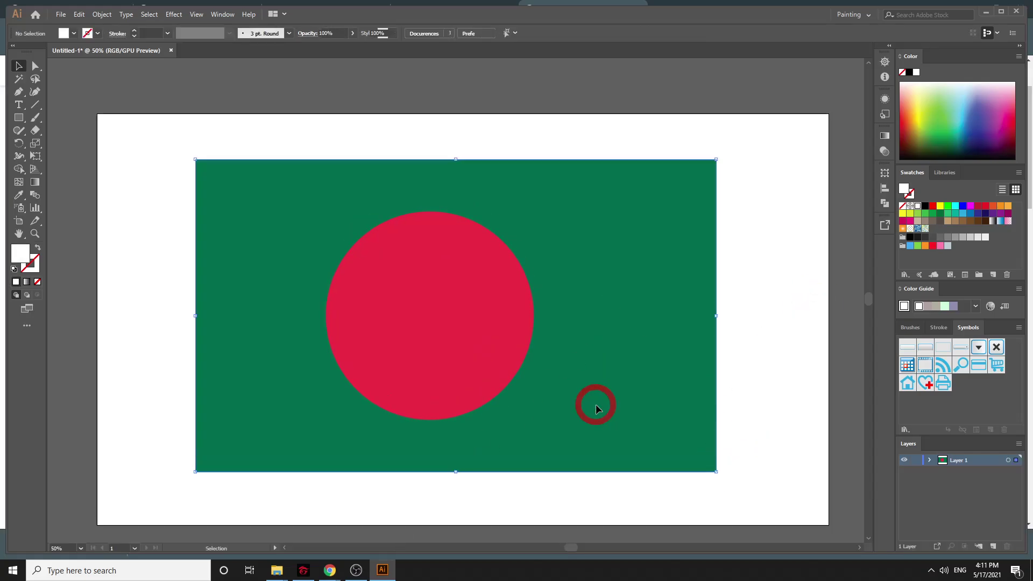
# Preview a black-and-white image trace of the flag with paths at 100% and corners at 0%
pyautogui.click(224, 15)
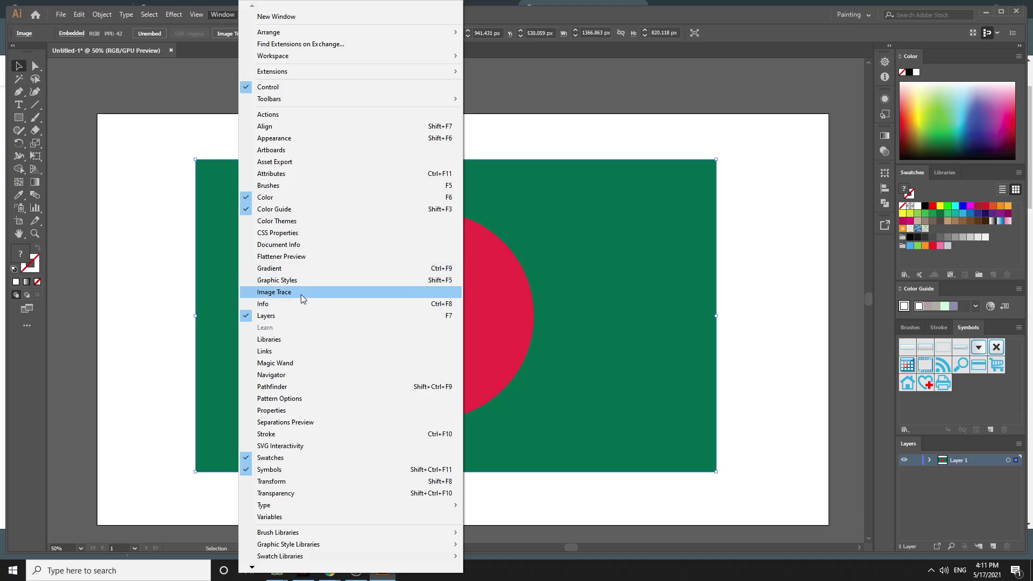
pyautogui.click(301, 290)
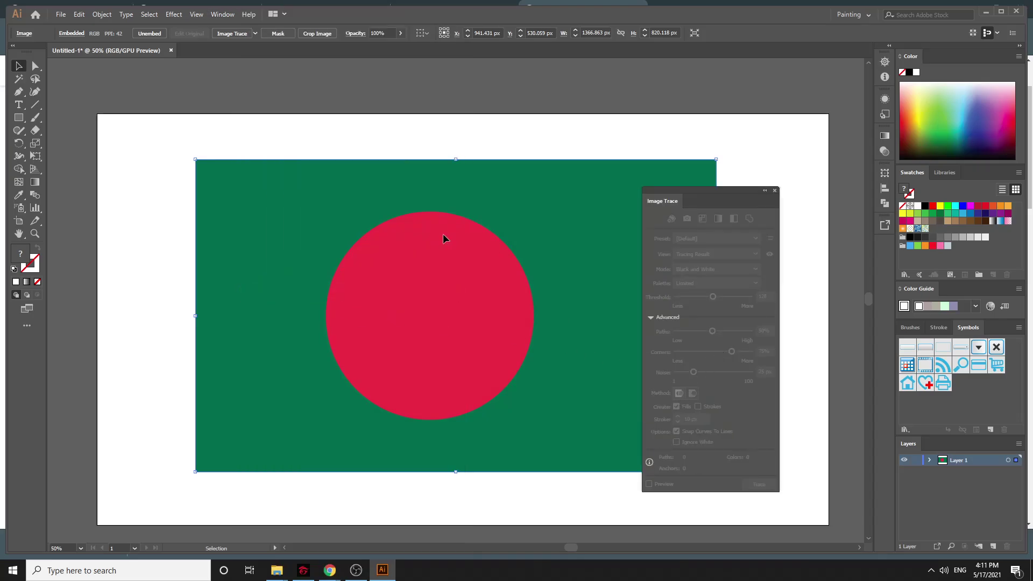
pyautogui.moveTo(444, 233); pyautogui.dragTo(439, 221)
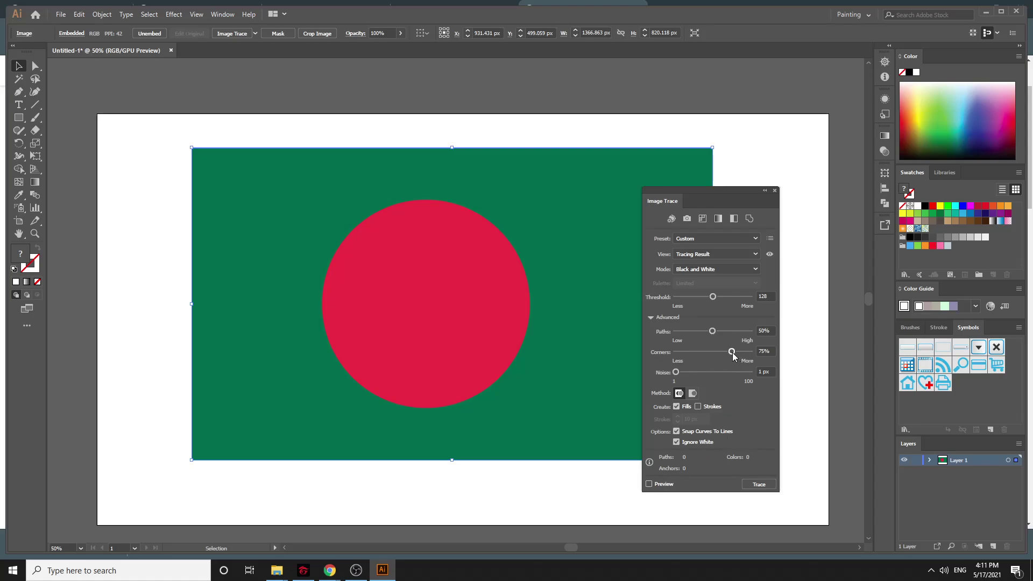
pyautogui.moveTo(732, 352); pyautogui.dragTo(658, 351)
pyautogui.click(659, 487)
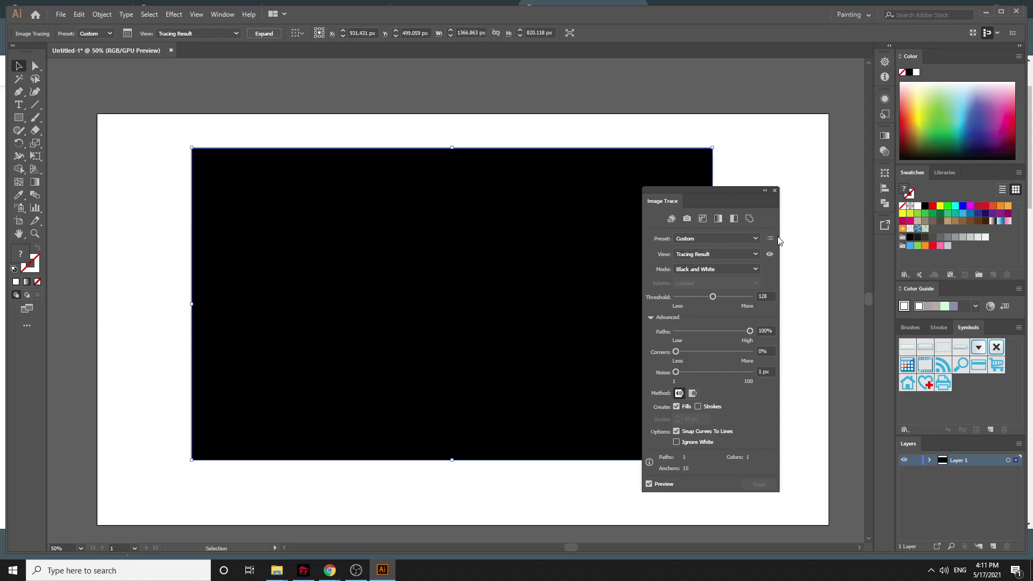
# Change the flag's image trace to the High Fidelity Photo preset and close the trace settings
pyautogui.click(715, 237)
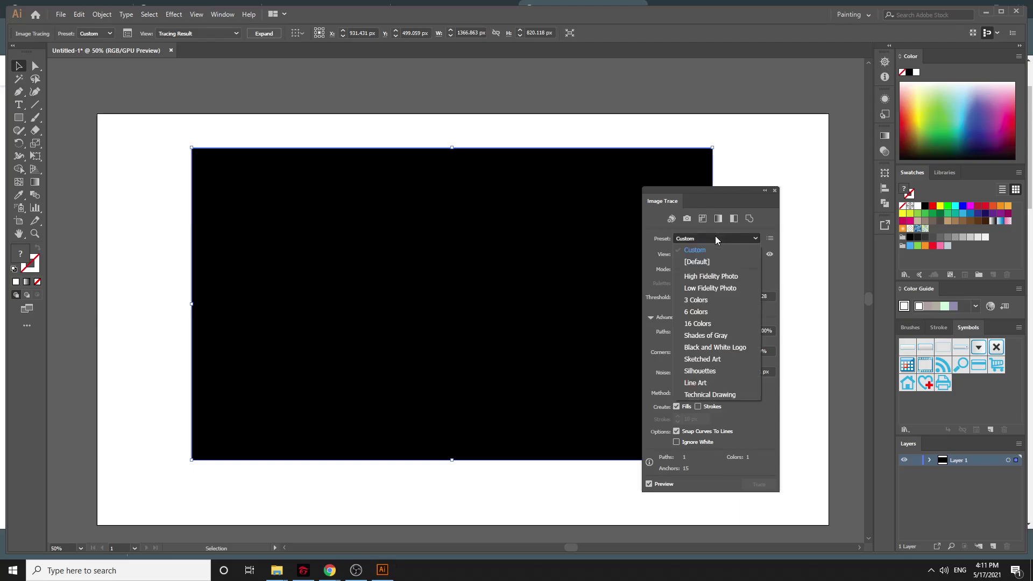
pyautogui.click(715, 272)
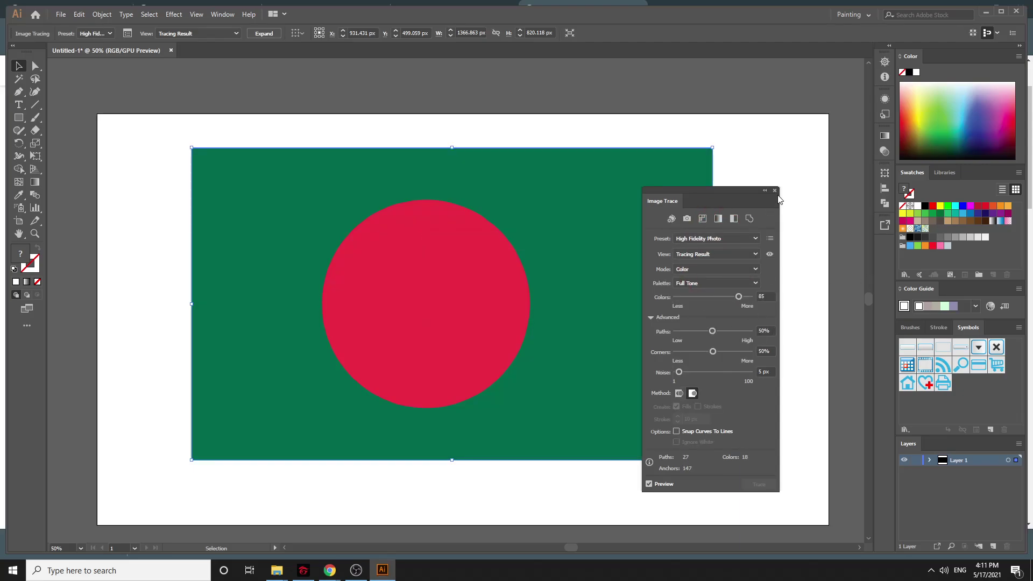
pyautogui.click(775, 191)
# Expand the traced flag, ungroup it and pull the red circle away from the green field
pyautogui.click(275, 32)
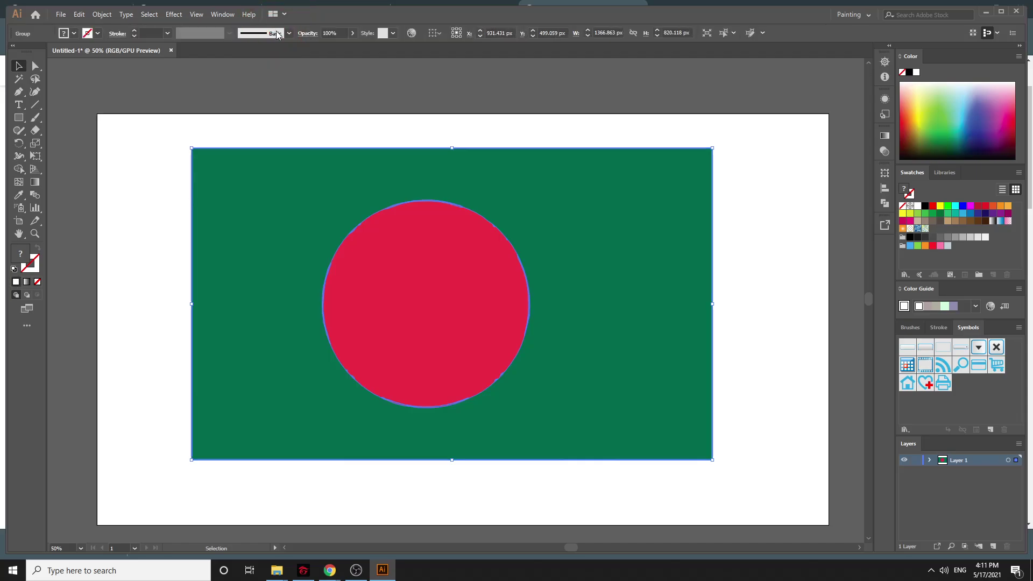
pyautogui.click(720, 227)
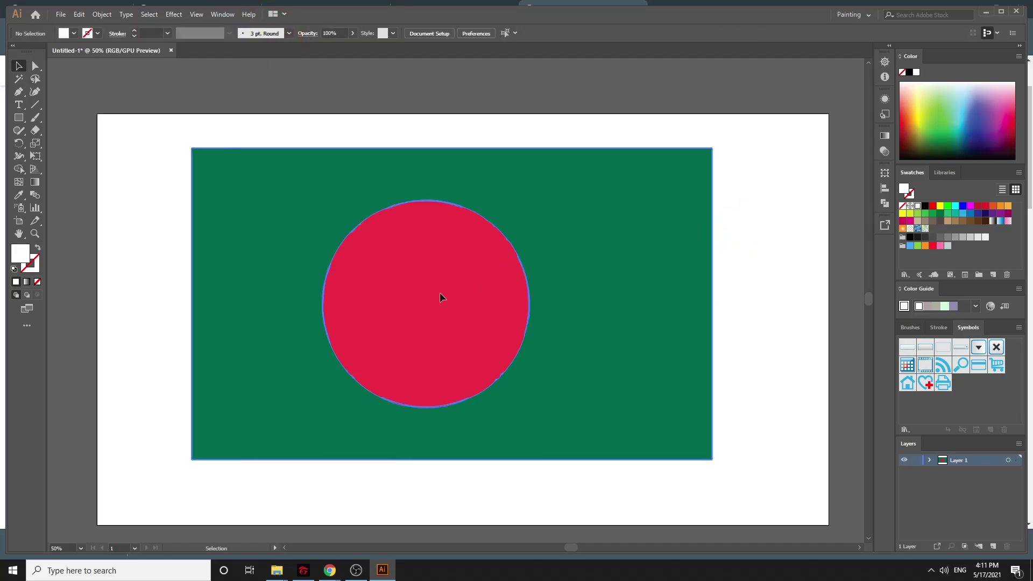
pyautogui.moveTo(440, 292); pyautogui.dragTo(433, 317)
pyautogui.rightClick(476, 273)
pyautogui.click(507, 363)
pyautogui.click(177, 307)
# Undo the circle's separation, the ungrouping, the flag's move and the expansion, back to the unexpanded trace
pyautogui.hotkey('ctrl', 'z')
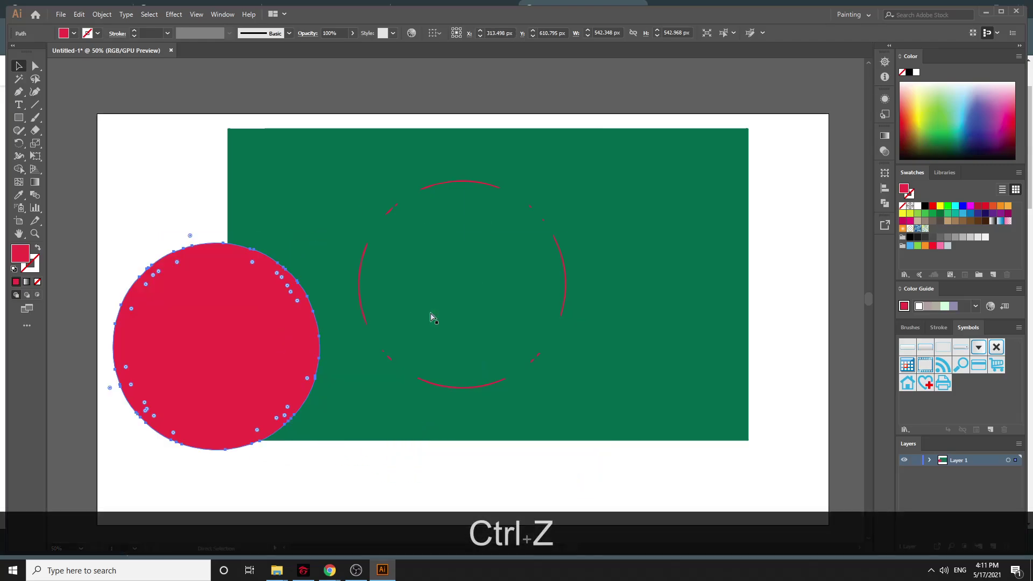
pyautogui.hotkey('ctrl', 'z')
pyautogui.hotkey('ctrl', 'z')
pyautogui.click(765, 265)
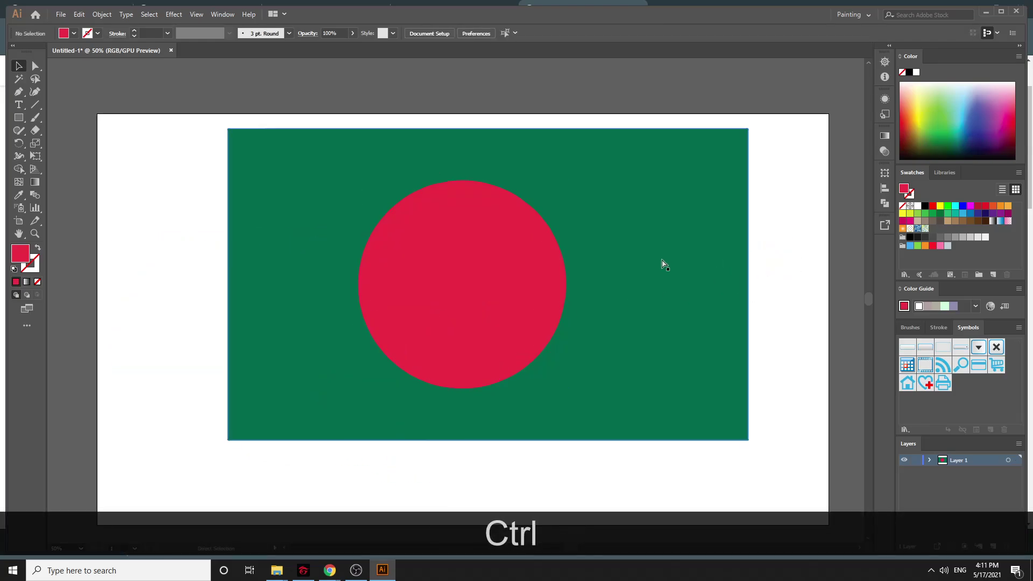
pyautogui.hotkey('ctrl', 'z')
pyautogui.hotkey('ctrl', 'z')
pyautogui.hotkey('ctrl', 'z')
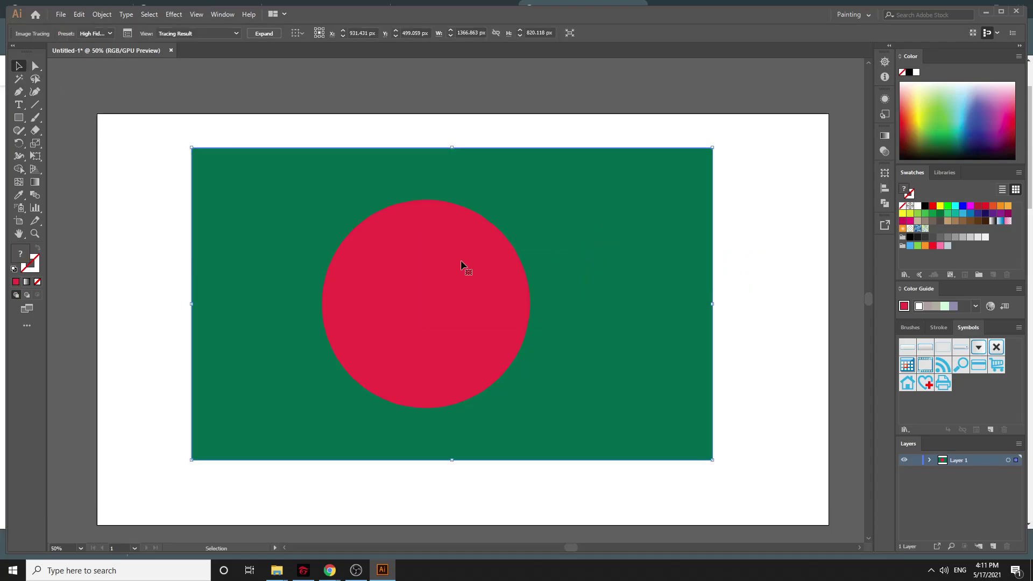
# Shift the traced flag slightly on the artboard and expand it into editable paths
pyautogui.moveTo(514, 259)
pyautogui.mouseDown()
pyautogui.moveTo(607, 256)
pyautogui.moveTo(556, 267)
pyautogui.moveTo(598, 266)
pyautogui.mouseUp()
pyautogui.click(271, 37)
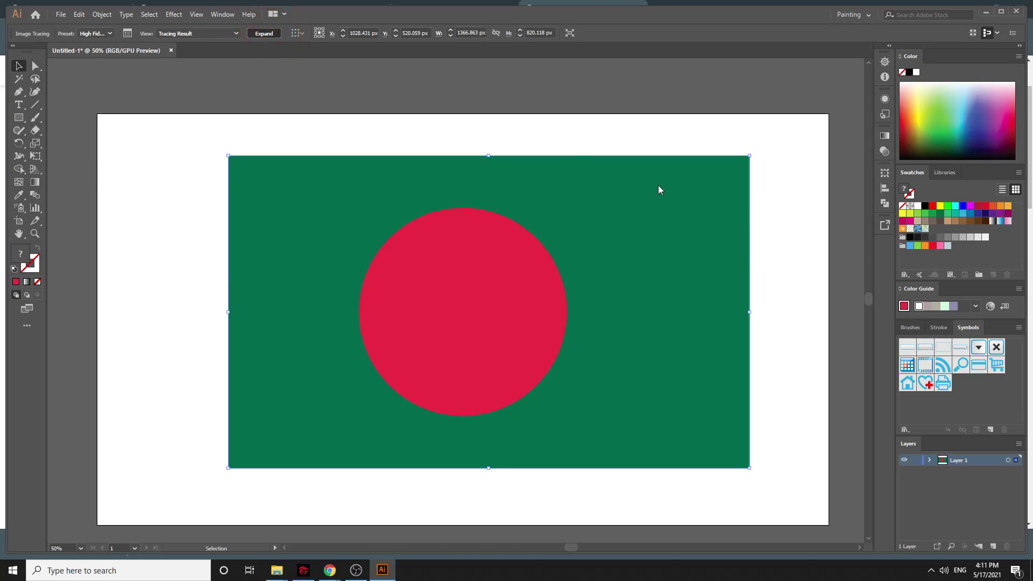
pyautogui.click(782, 199)
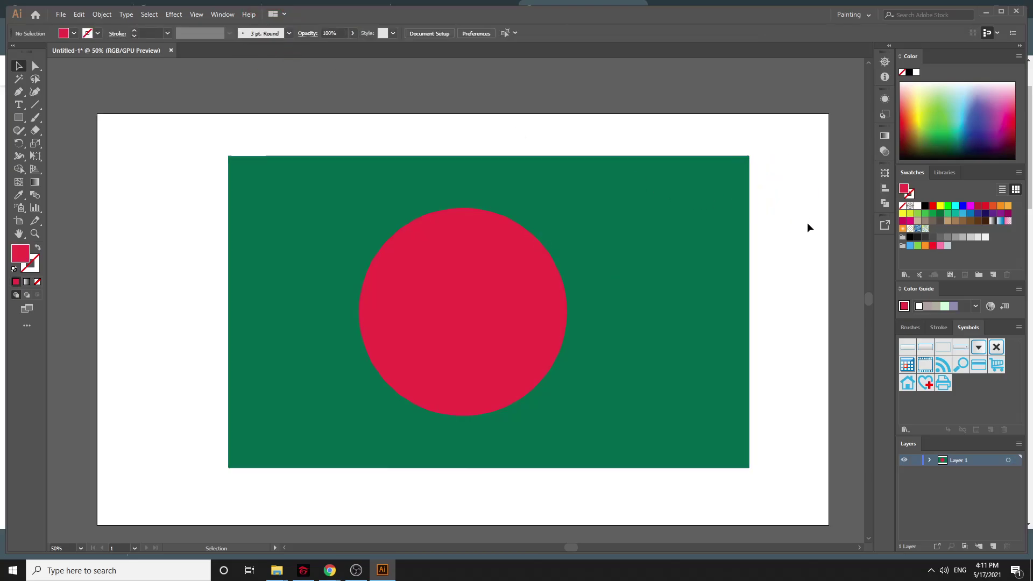
# Group all the flag artwork and move it off the artboard beyond its upper-left corner
pyautogui.hotkey('ctrl', '-')
pyautogui.hotkey('ctrl', '-')
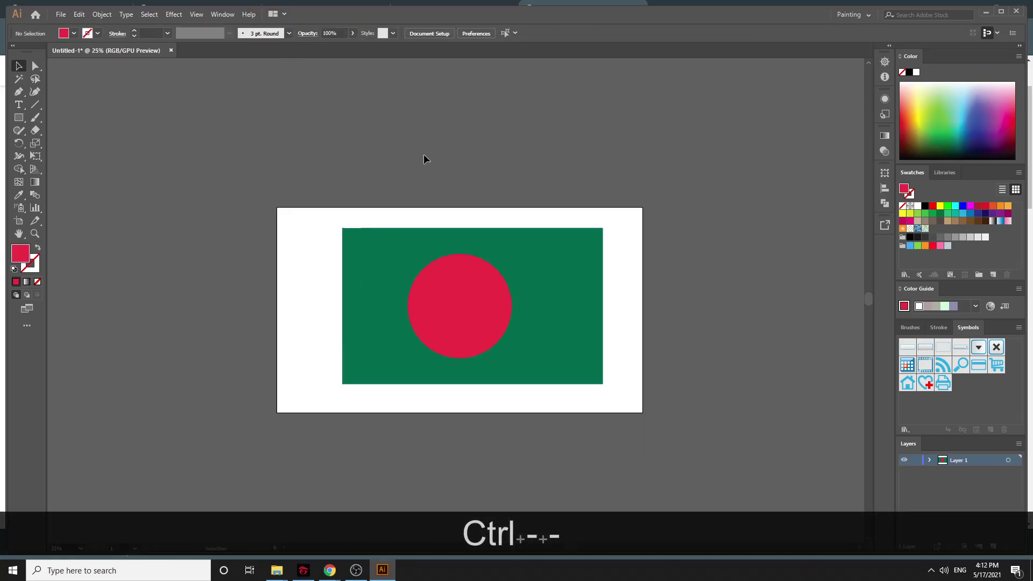
pyautogui.hotkey('ctrl', 'a')
pyautogui.hotkey('ctrl', 'g')
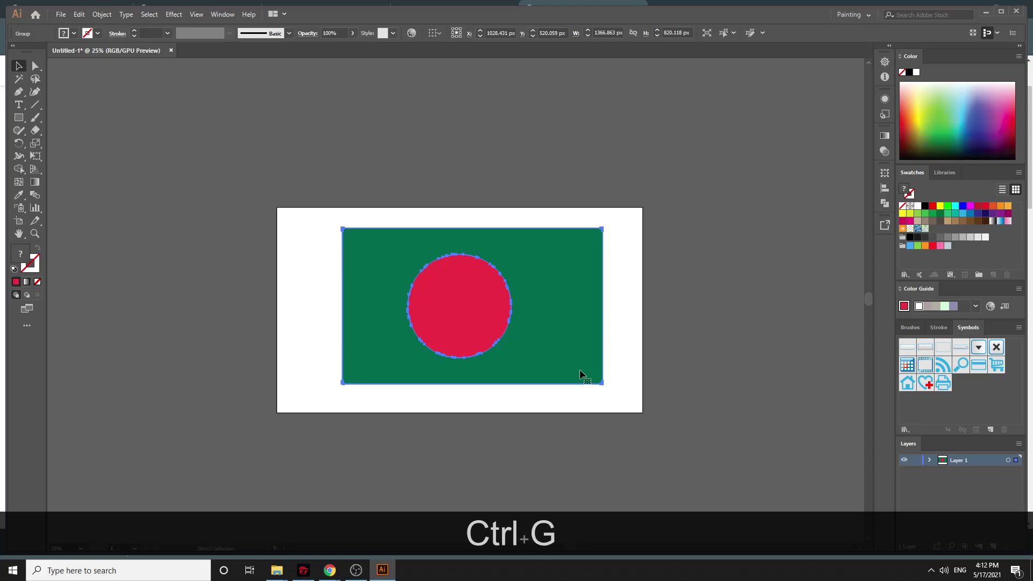
pyautogui.click(655, 269)
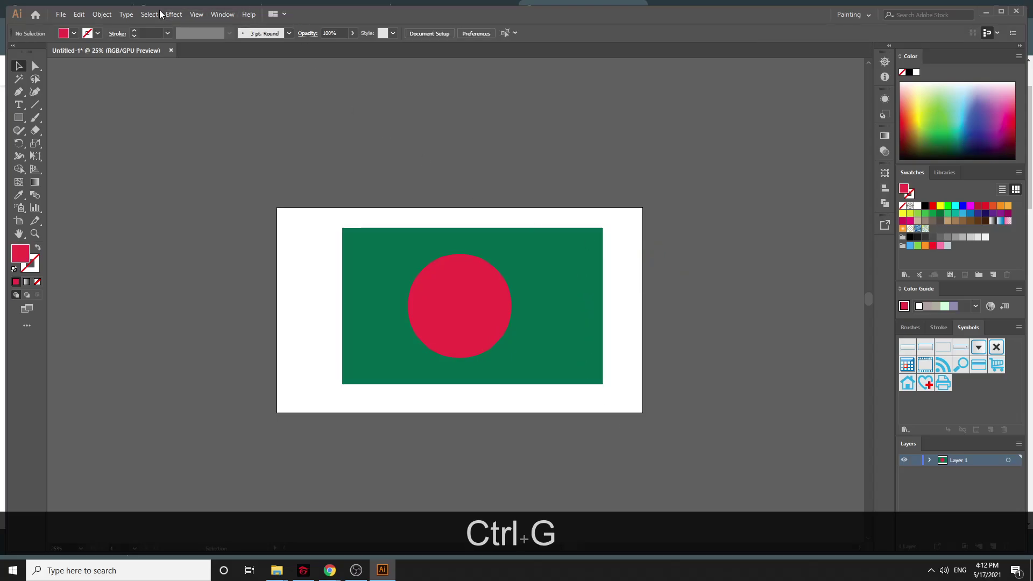
pyautogui.moveTo(586, 329); pyautogui.dragTo(194, 134)
pyautogui.click(484, 310)
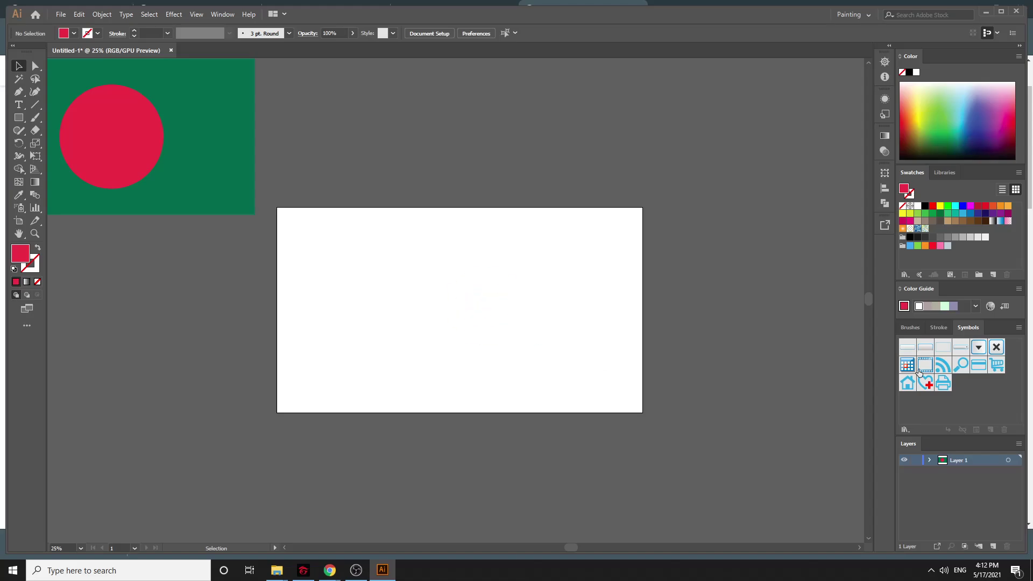
# Switch back to the Chrome image results and copy the Britannica Bangladesh flag image again
pyautogui.moveTo(330, 570)
pyautogui.click(306, 538)
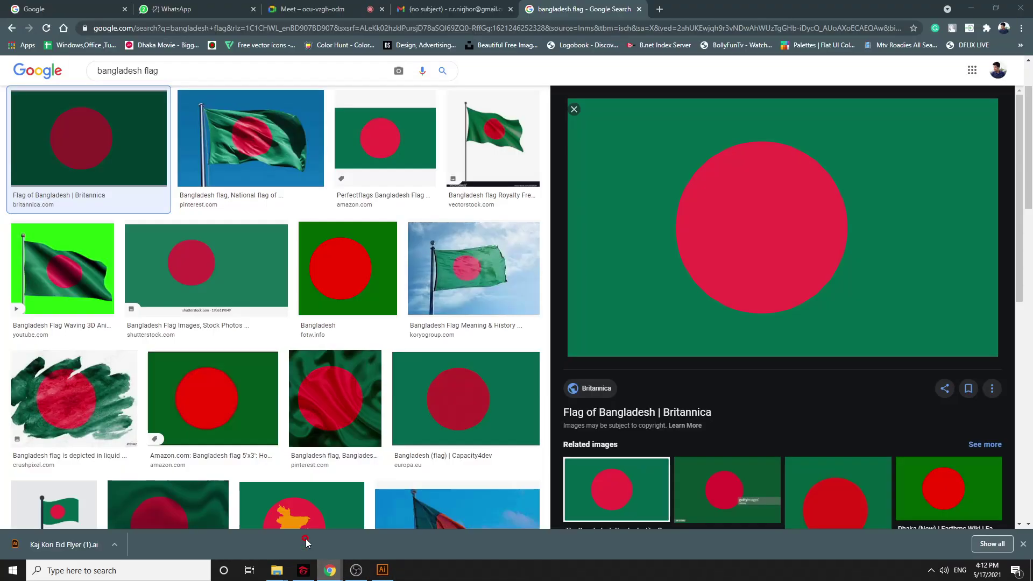
pyautogui.scroll(-3, 373, 329)
pyautogui.click(466, 253)
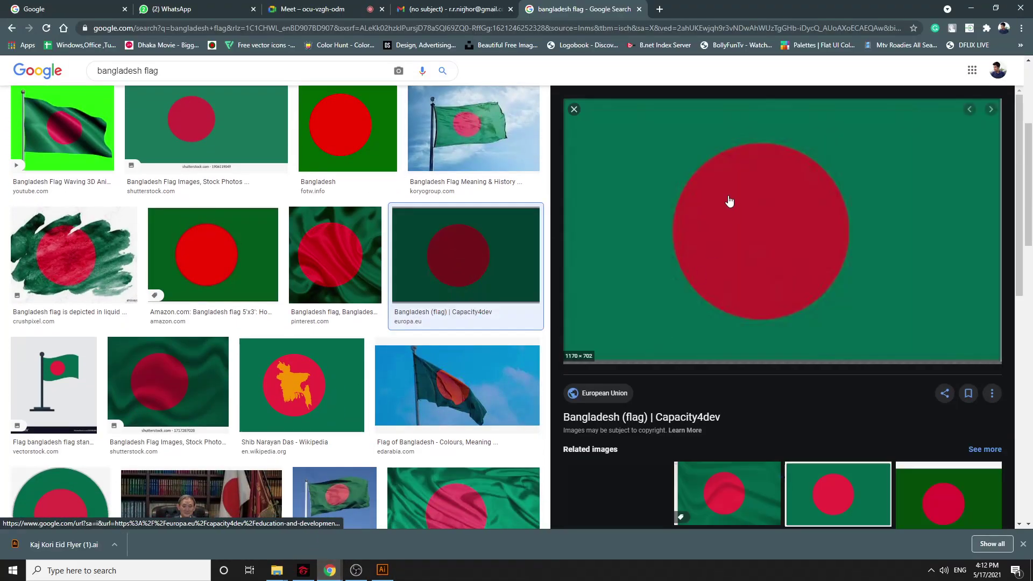
pyautogui.rightClick(729, 197)
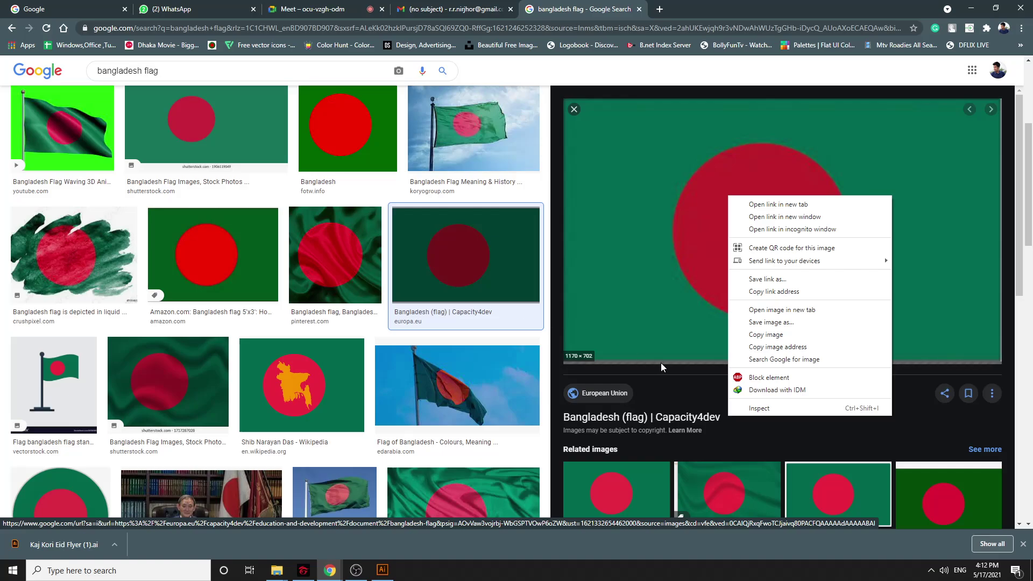
pyautogui.click(601, 487)
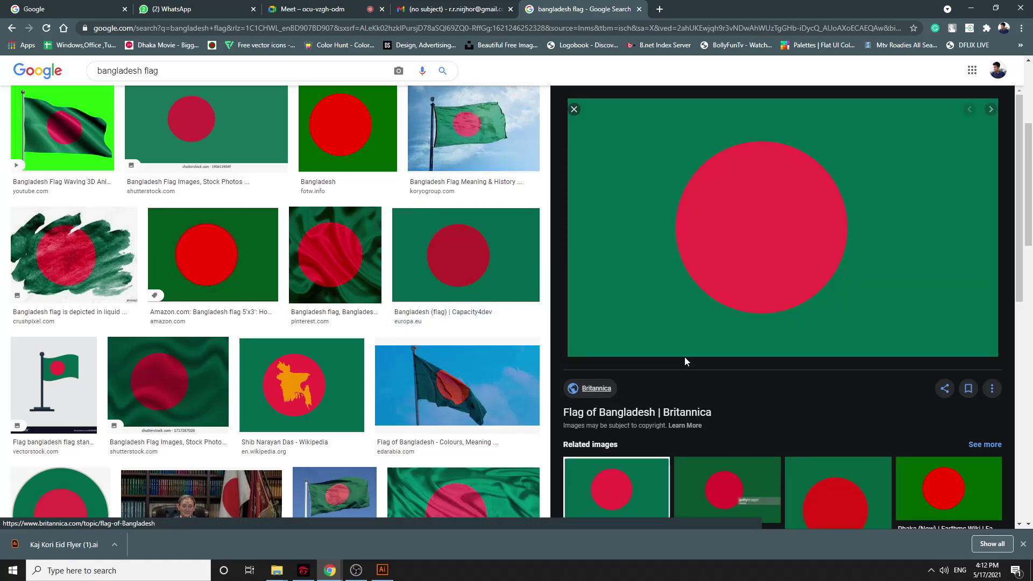
pyautogui.rightClick(784, 215)
pyautogui.click(822, 354)
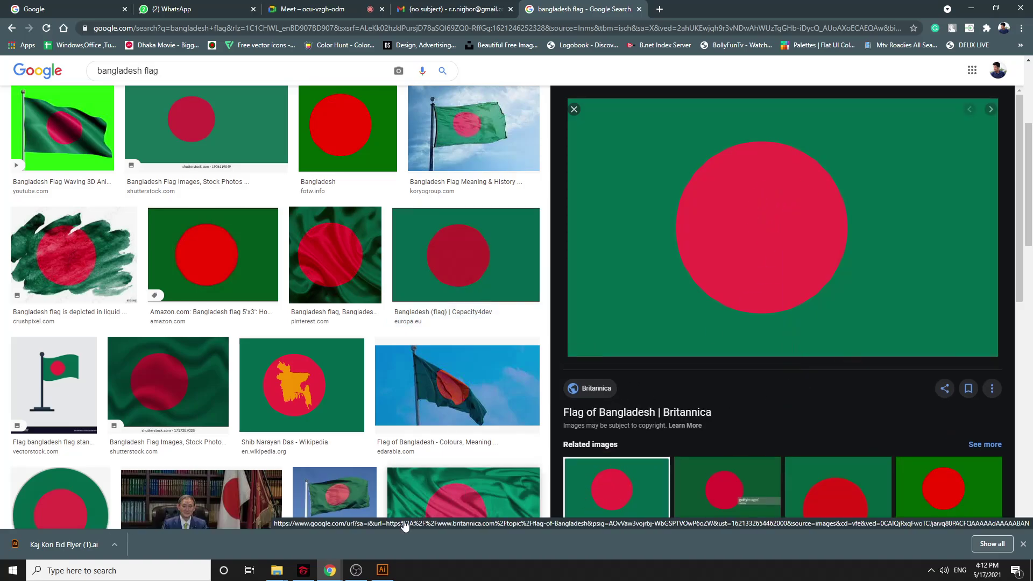
# Return to Illustrator, paste the flag image and enlarge it proportionally from its center to about 1377 × 826 px
pyautogui.click(382, 570)
pyautogui.hotkey('ctrl', 'v')
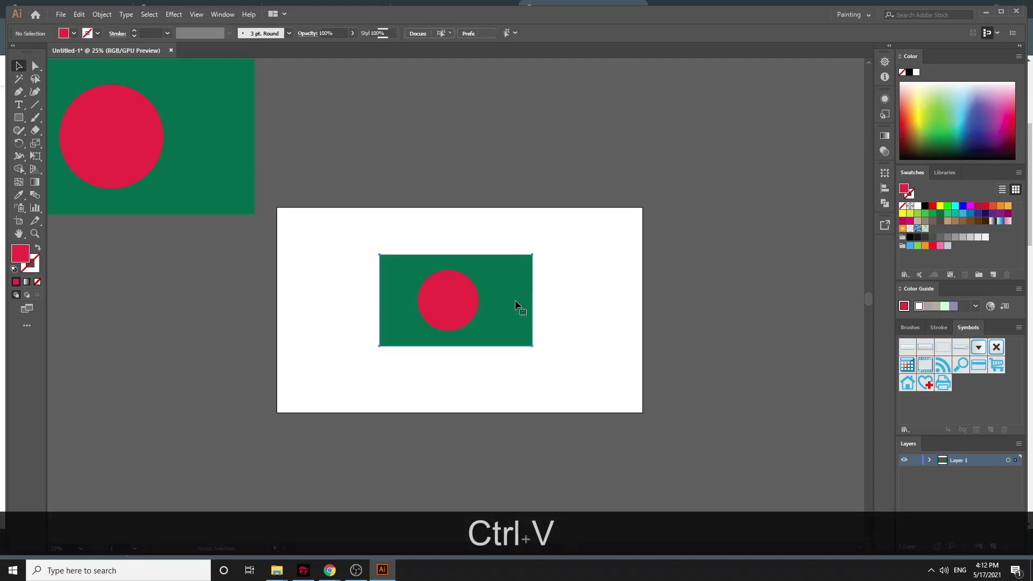
pyautogui.moveTo(532, 349); pyautogui.dragTo(587, 380)
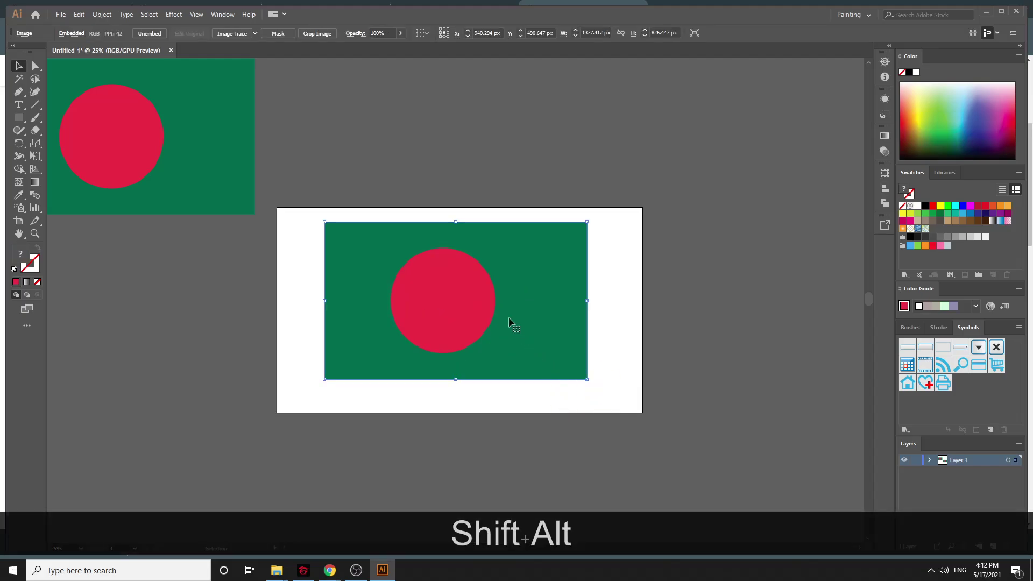
# Trace the newly pasted flag image with the High Fidelity Photo preset
pyautogui.click(255, 34)
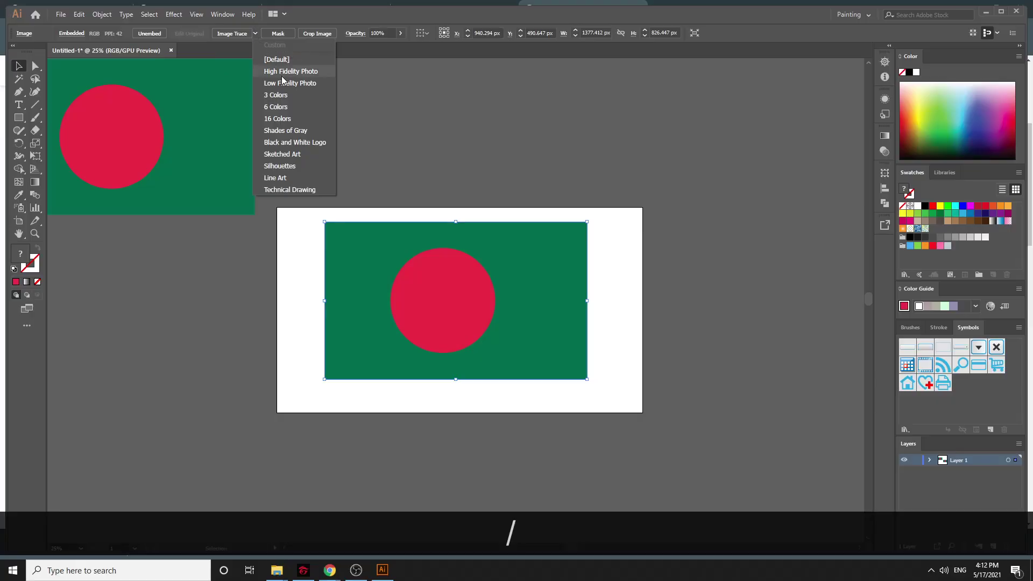
pyautogui.click(304, 74)
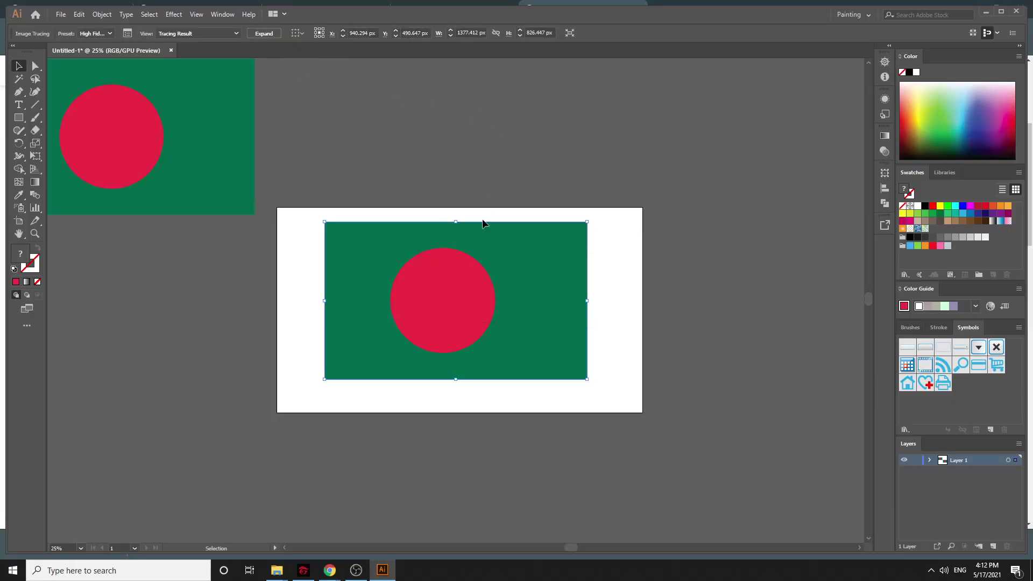
# Expand the new flag tracing into editable paths and ungroup the expanded artwork
pyautogui.click(261, 33)
pyautogui.click(673, 277)
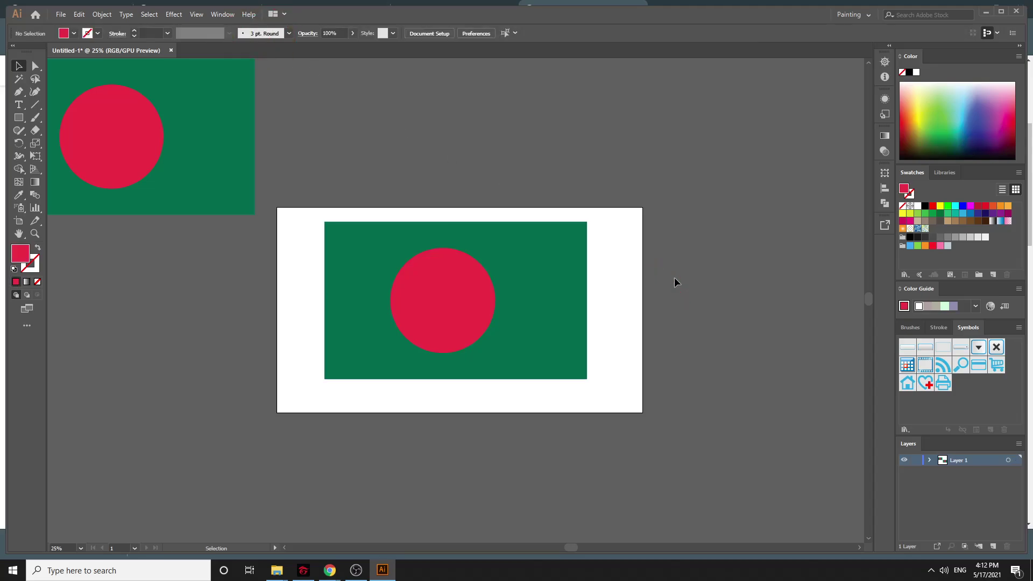
pyautogui.click(400, 245)
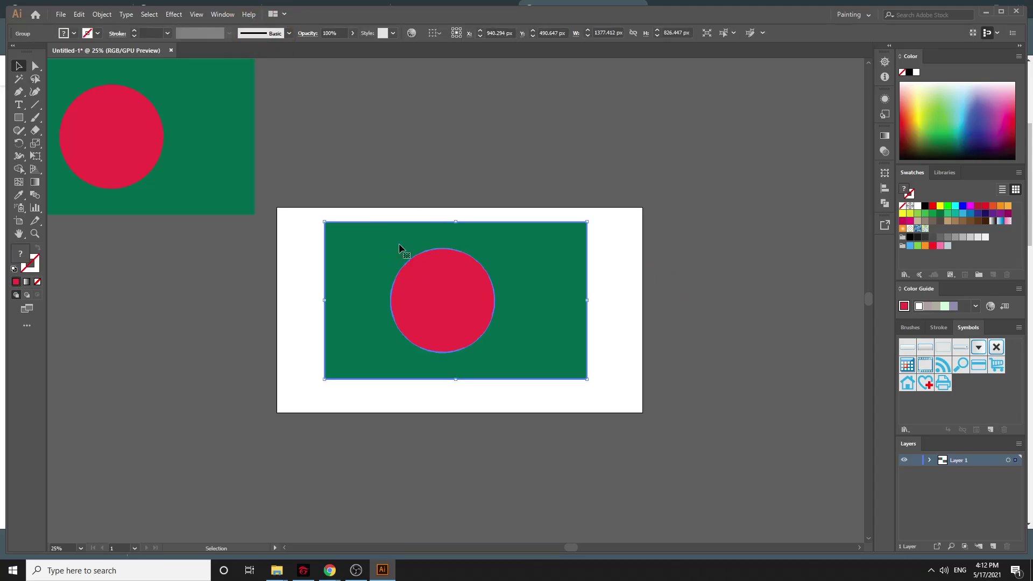
pyautogui.rightClick(399, 245)
pyautogui.click(445, 332)
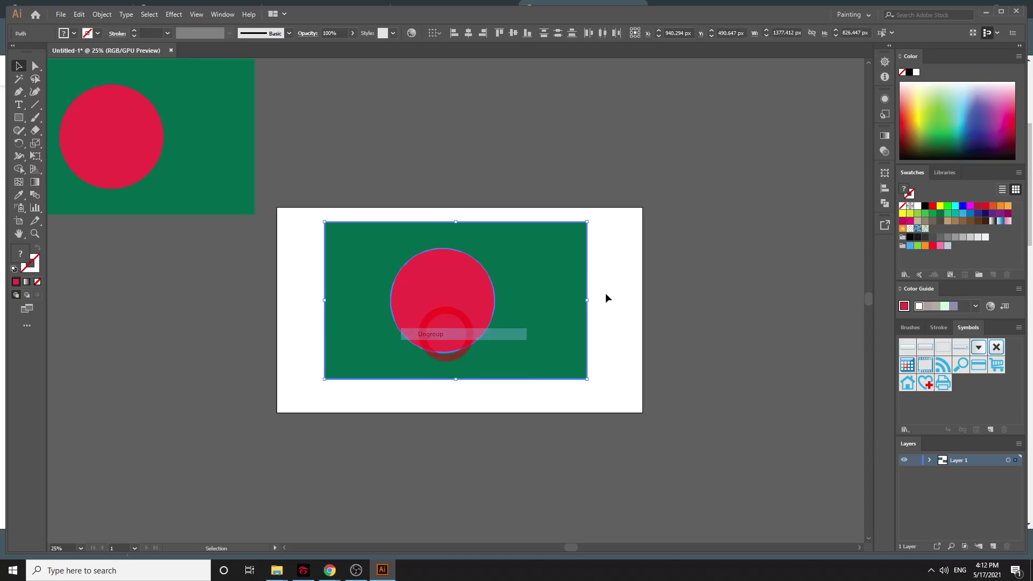
# Recolor the flag's green background with the red swatch and its center circle with white
pyautogui.click(566, 276)
pyautogui.click(932, 206)
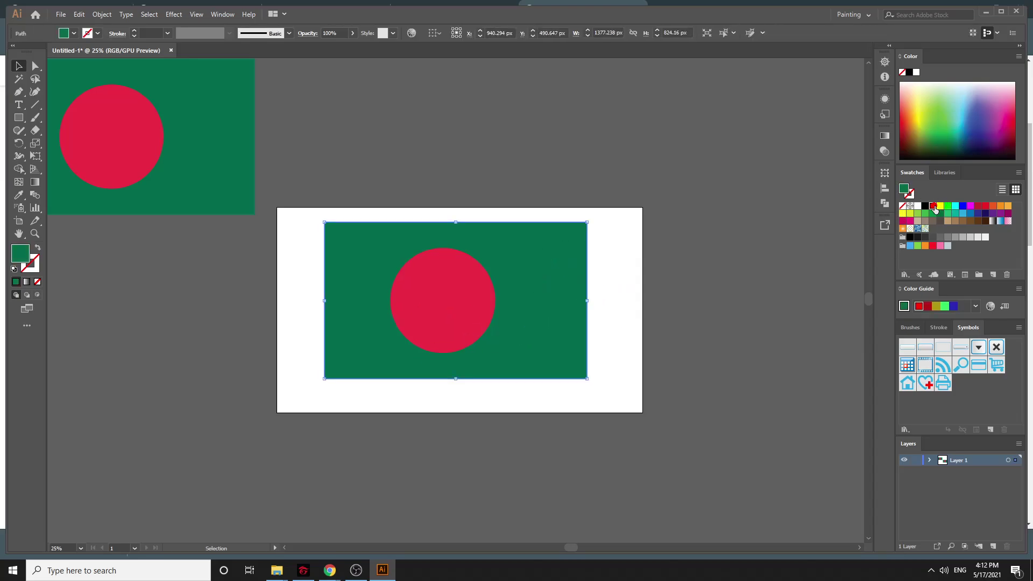
pyautogui.click(421, 316)
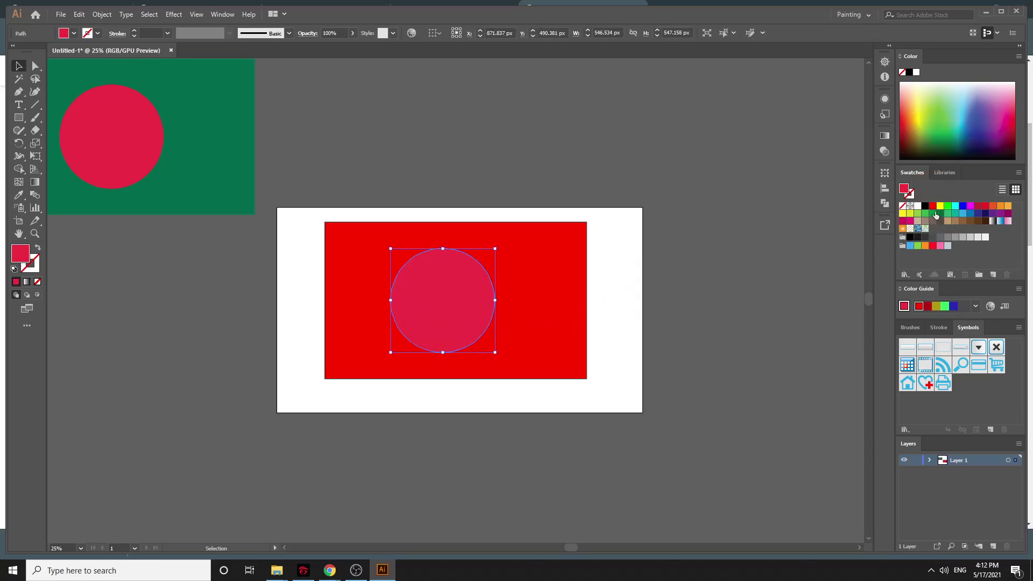
pyautogui.click(918, 207)
pyautogui.click(706, 207)
# Try a different red, an orange and finally a dark red fill on the flag's background shape
pyautogui.click(556, 276)
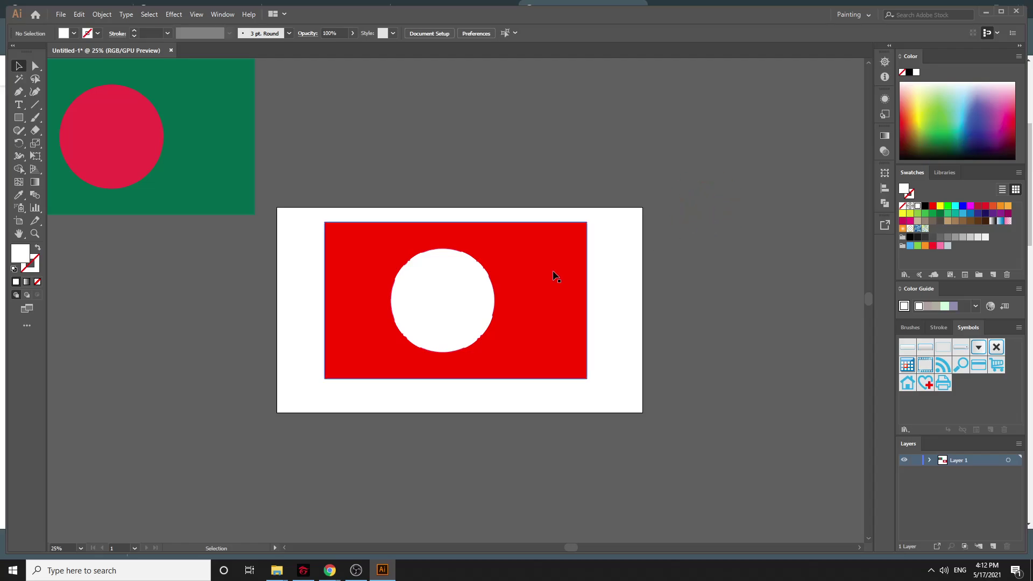
pyautogui.click(985, 206)
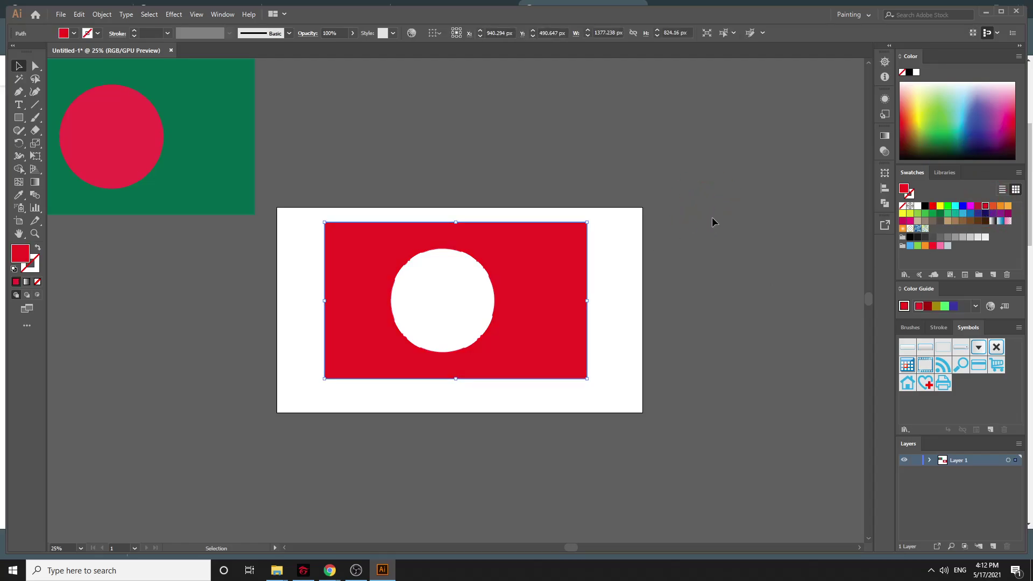
pyautogui.click(993, 206)
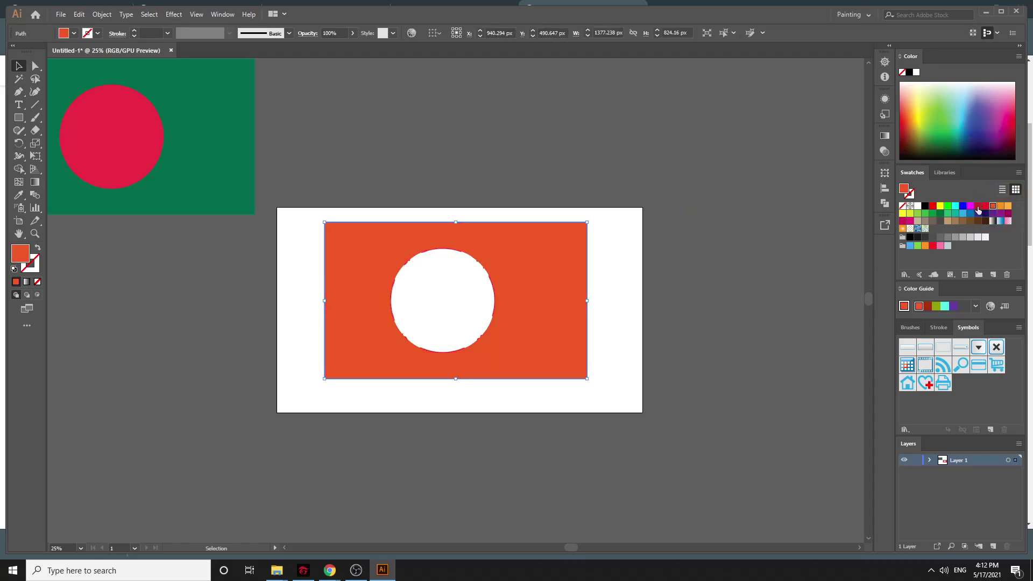
pyautogui.click(978, 206)
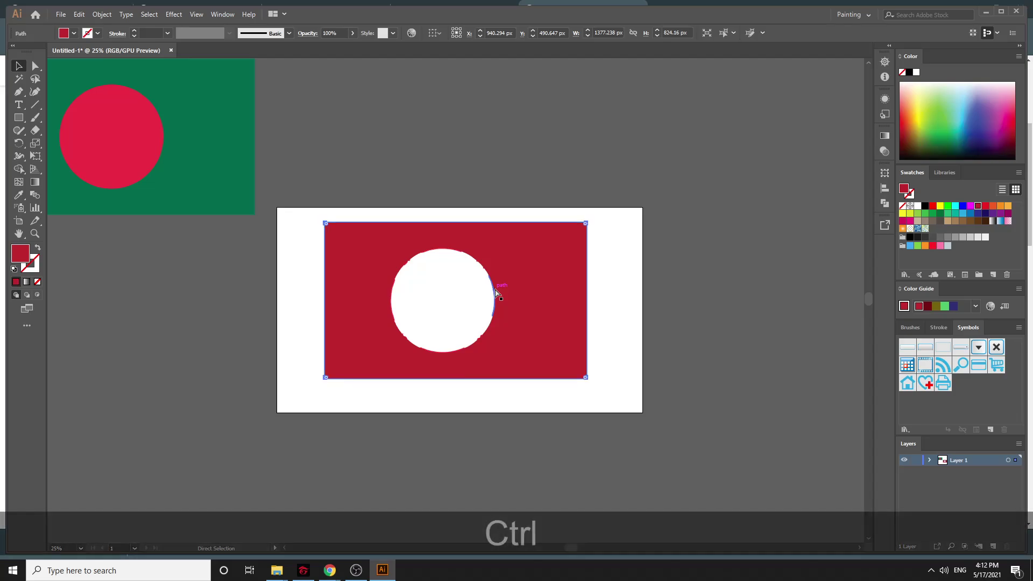
# Examine the edge of the white circle against the dark red background up close
pyautogui.hotkey('ctrl', '=')
pyautogui.hotkey('ctrl', '=')
pyautogui.hotkey('ctrl', '=')
pyautogui.hotkey('ctrl', '=')
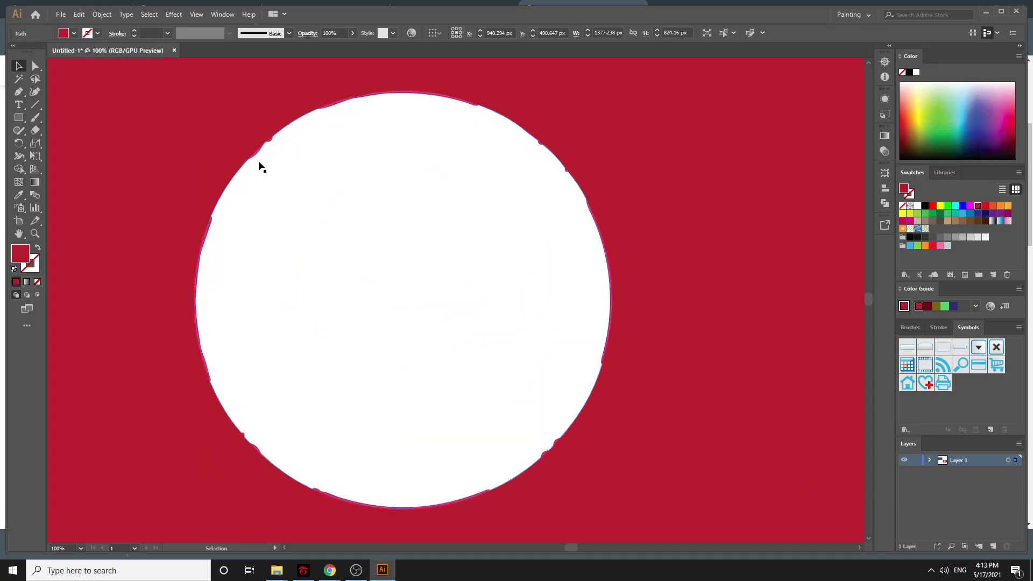
pyautogui.hotkey('ctrl', '-')
pyautogui.hotkey('ctrl', '-')
pyautogui.hotkey('ctrl', '-')
pyautogui.hotkey('ctrl', '-')
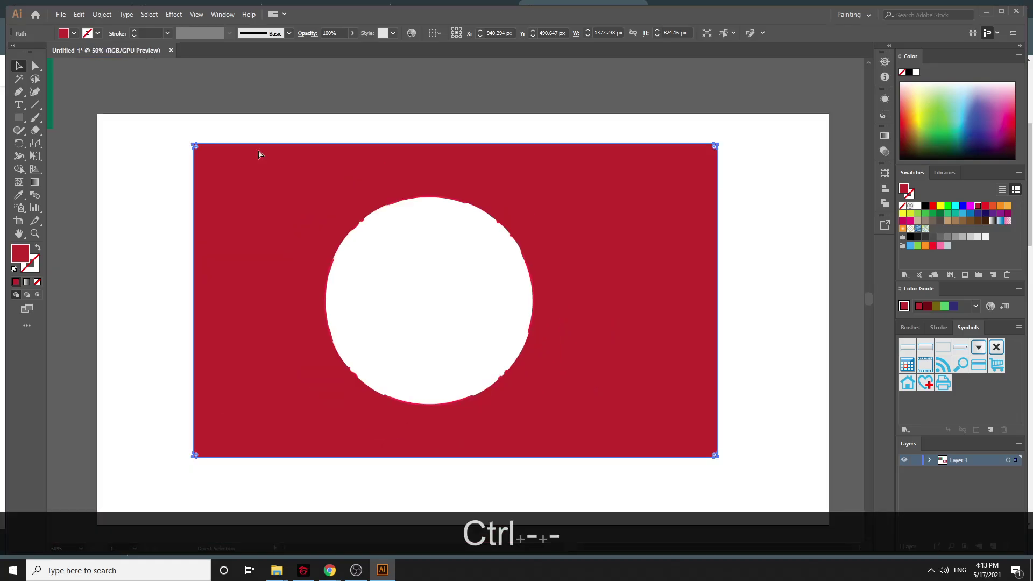
# Undo all five fill color changes on the flag's background and circle, and clear the selection
pyautogui.hotkey('ctrl', 'z')
pyautogui.hotkey('ctrl', 'z')
pyautogui.hotkey('ctrl', 'z')
pyautogui.hotkey('ctrl', 'z')
pyautogui.hotkey('ctrl', 'z')
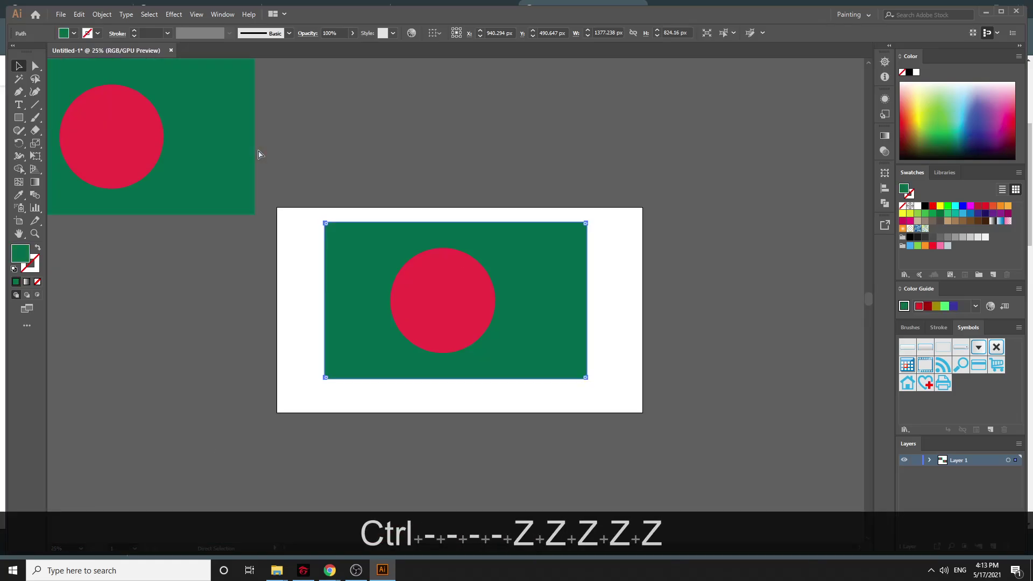
pyautogui.click(674, 242)
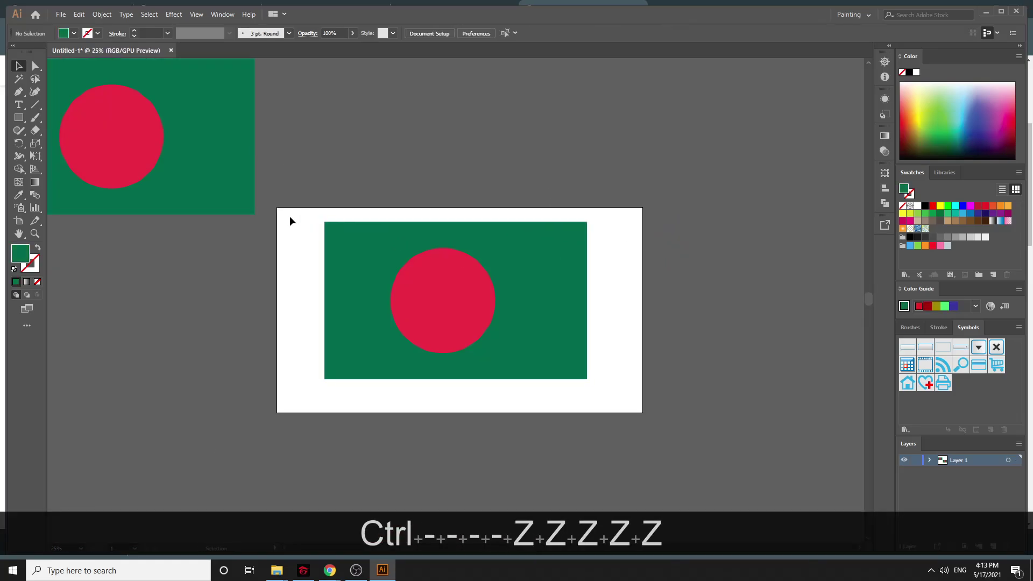
# Select every piece of the flag on the artboard, group them, and rotate the group 90° clockwise
pyautogui.moveTo(289, 215); pyautogui.dragTo(390, 414)
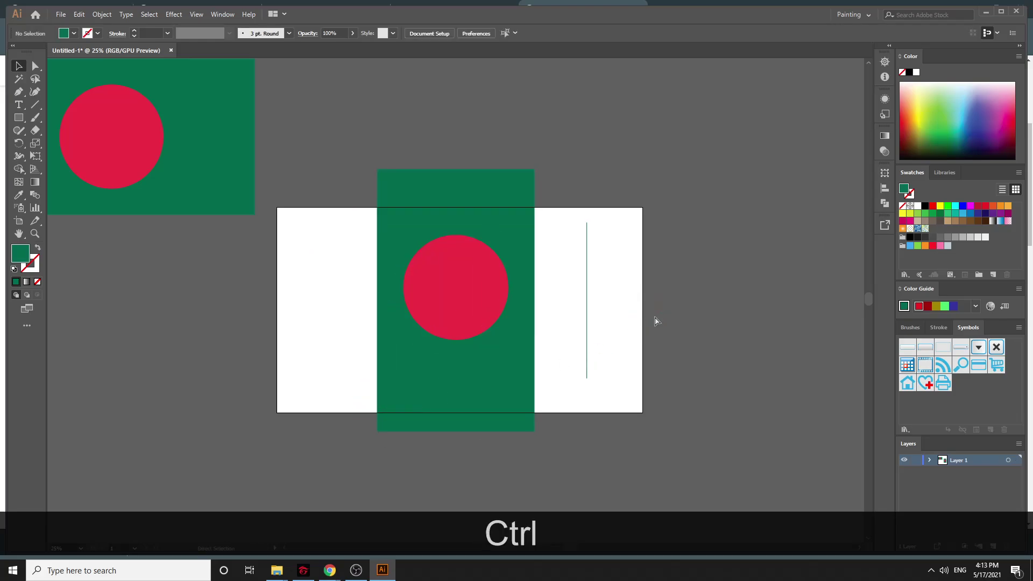
pyautogui.hotkey('ctrl', 'z')
pyautogui.moveTo(287, 217); pyautogui.dragTo(662, 405)
pyautogui.press('ctrl')
pyautogui.hotkey('ctrl', 'g')
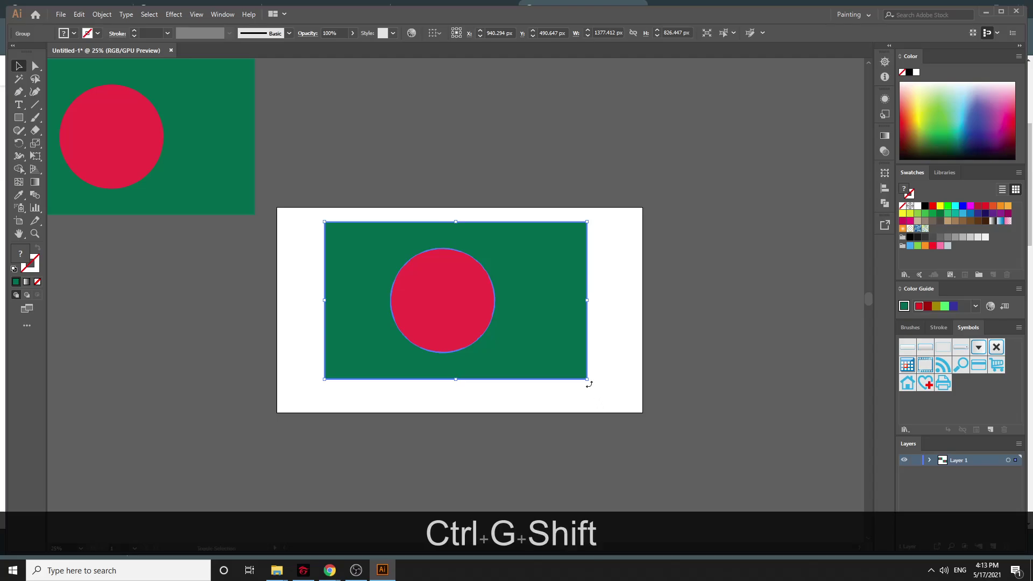
pyautogui.moveTo(587, 380); pyautogui.dragTo(380, 431)
# Move the rotated flag off the artboard's right side and back over the artboard's right half
pyautogui.moveTo(491, 295); pyautogui.dragTo(783, 282)
pyautogui.click(583, 185)
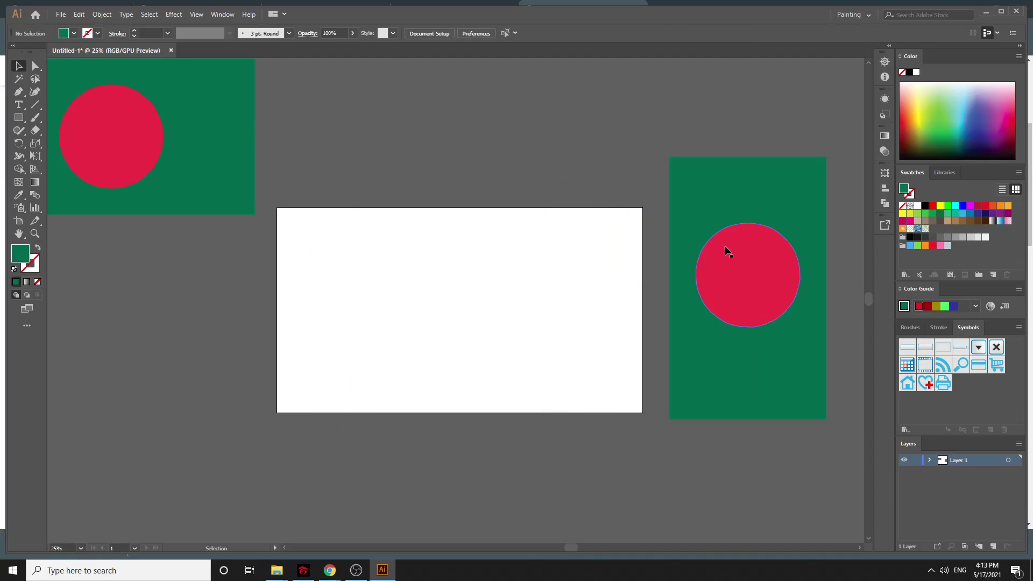
pyautogui.moveTo(726, 250); pyautogui.dragTo(499, 238)
# Delete the other flag artwork lying beyond the artboard's upper-left corner
pyautogui.click(711, 293)
pyautogui.click(207, 126)
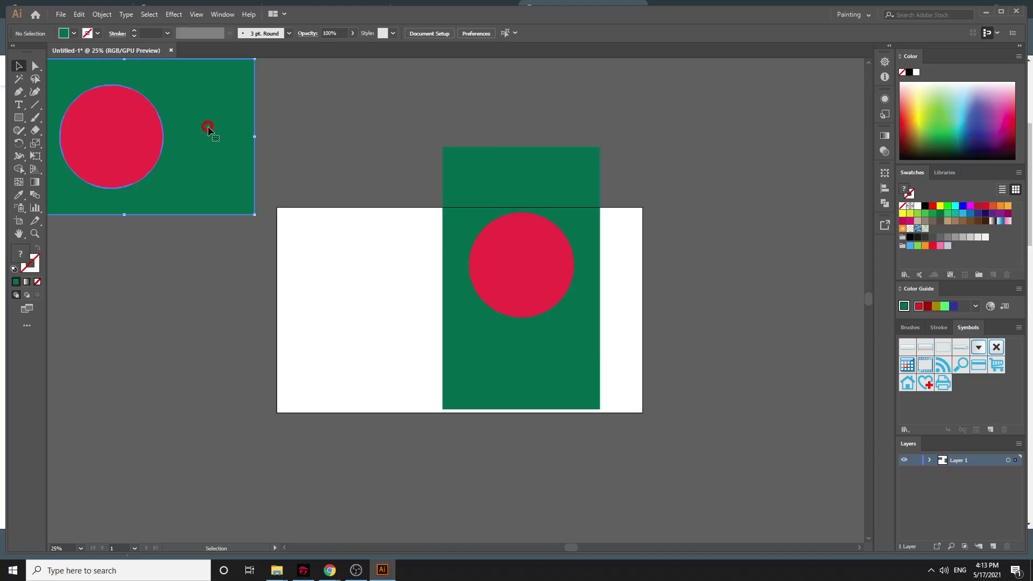
pyautogui.press('Delete')
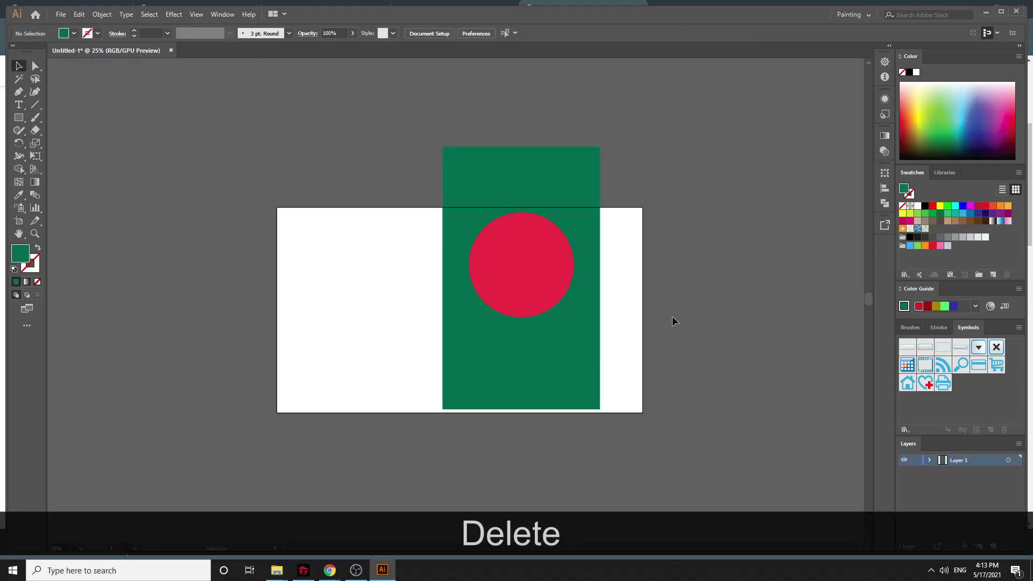
# Switch to Chrome and search Google Images for "grunge texture vector"
pyautogui.click(281, 530)
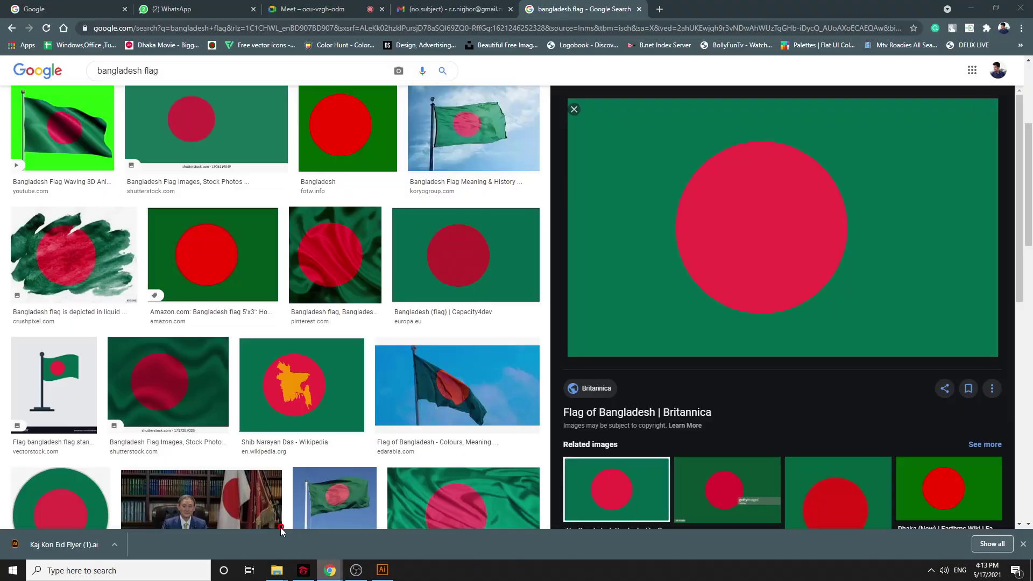
pyautogui.moveTo(183, 71); pyautogui.dragTo(3, 78)
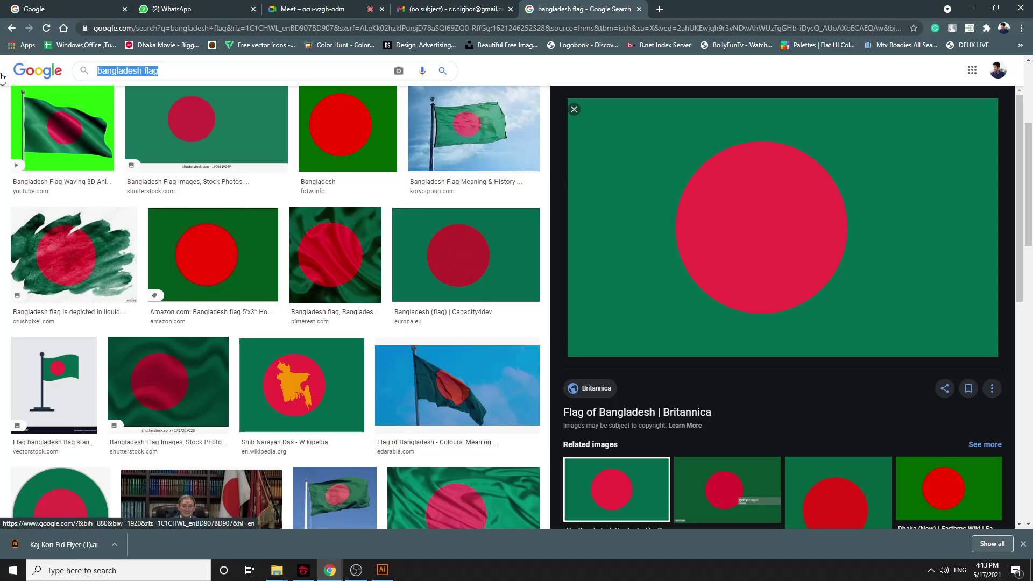
pyautogui.write('grunge tex')
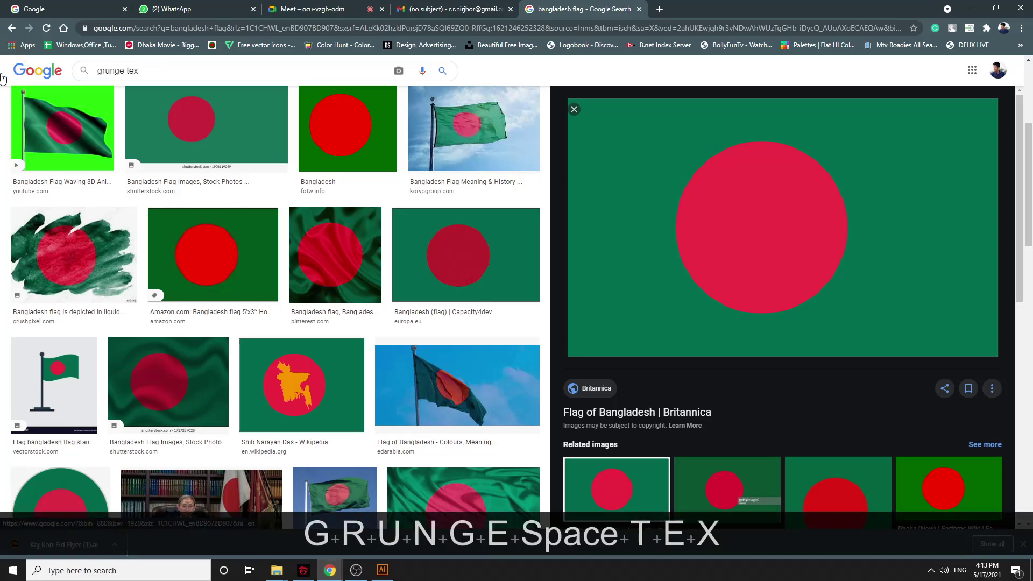
pyautogui.write('yu')
pyautogui.press('BackSpace')
pyautogui.press('BackSpace')
pyautogui.write('tire')
pyautogui.press('BackSpace')
pyautogui.press('BackSpace')
pyautogui.press('BackSpace')
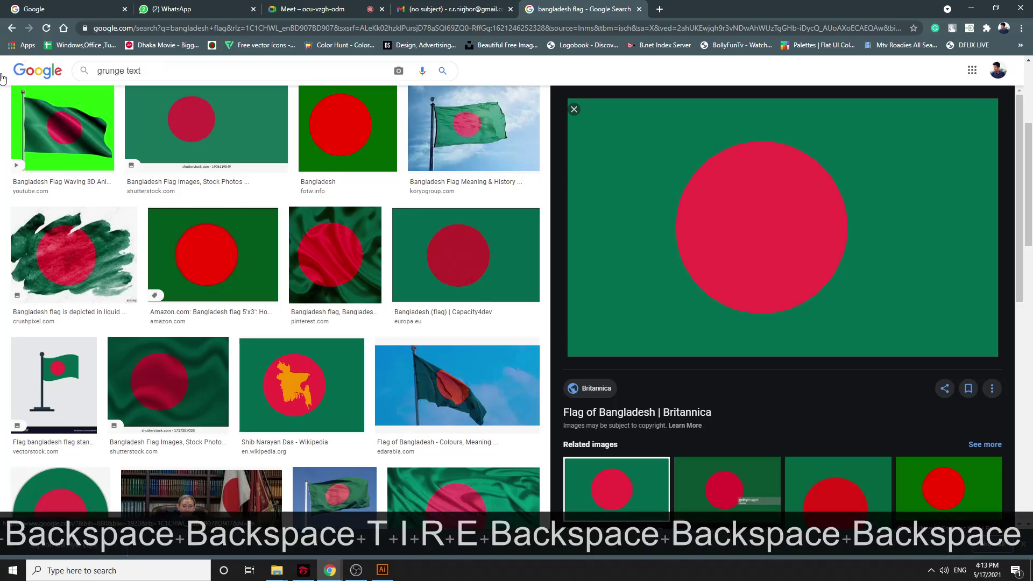
pyautogui.write('ure vectpr')
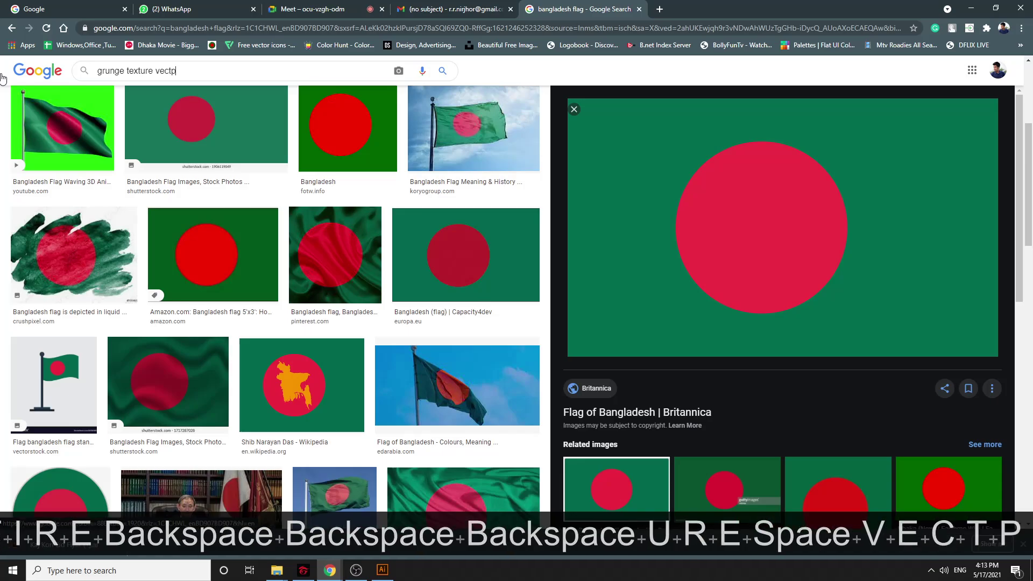
pyautogui.press('Return')
pyautogui.click(220, 78)
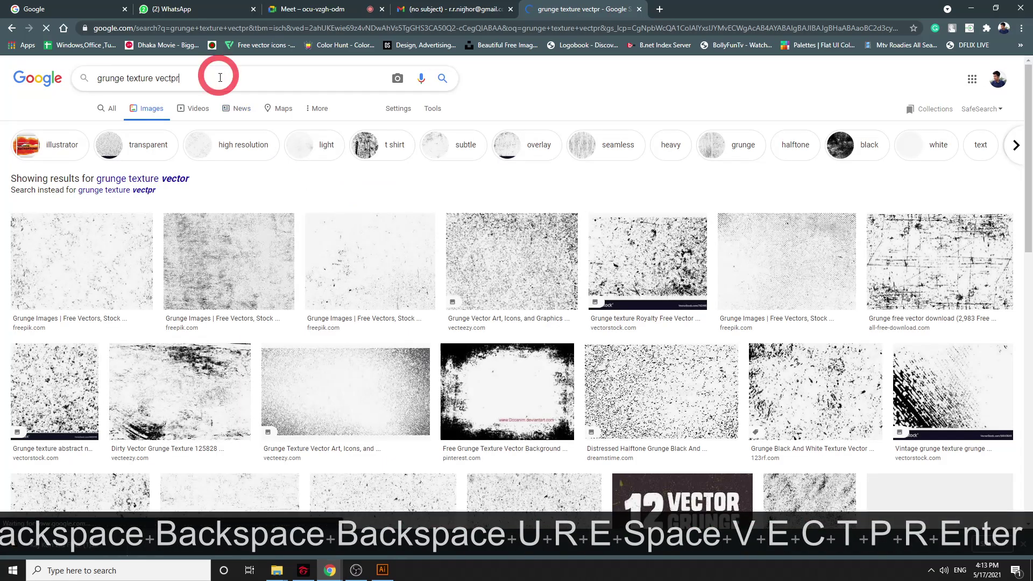
pyautogui.press('BackSpace')
pyautogui.press('BackSpace')
pyautogui.write('or')
pyautogui.press('Return')
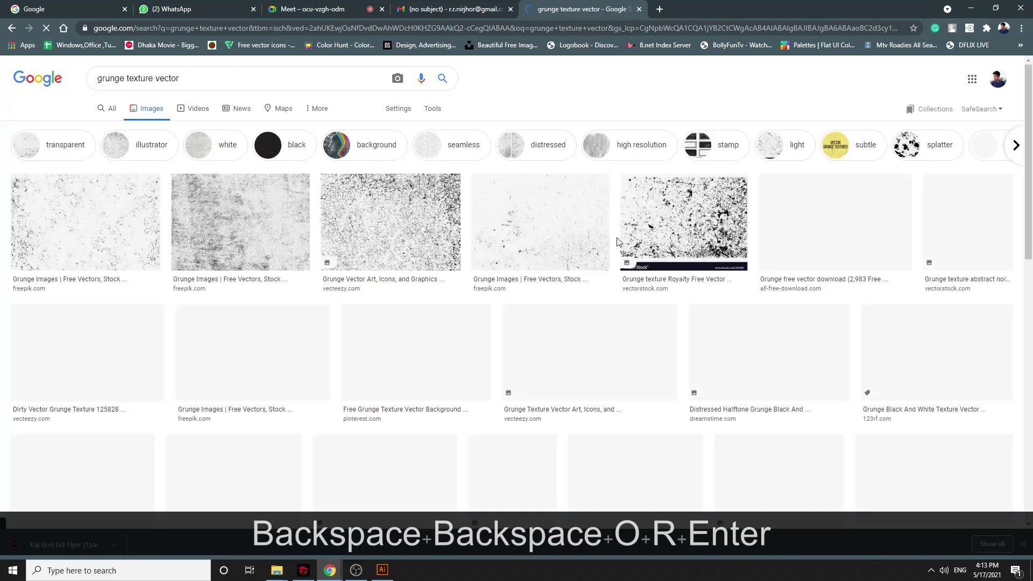
# Preview the Depositphotos vintage grunge texture from the image results and close the preview
pyautogui.scroll(-3, 98, 276)
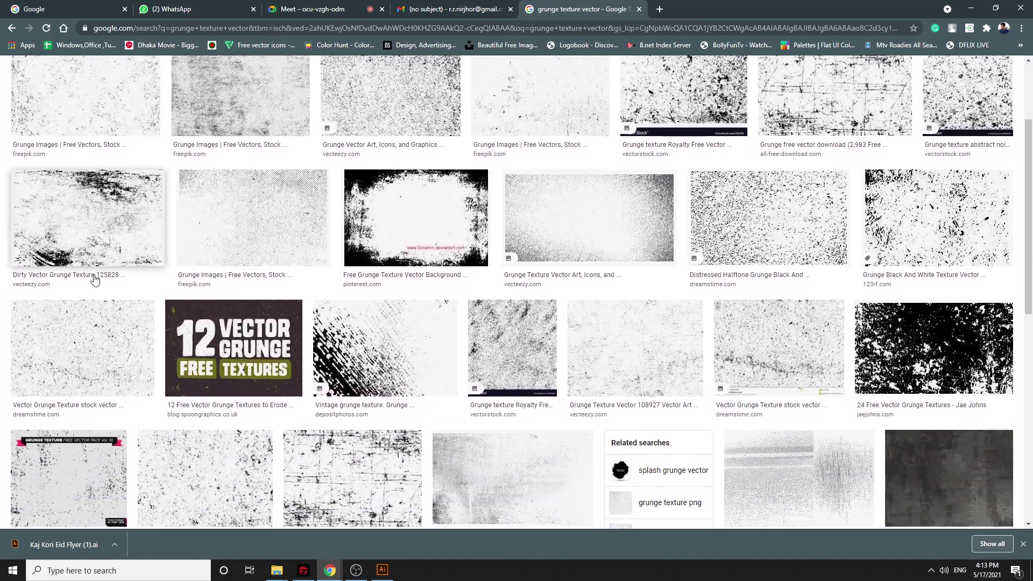
pyautogui.click(386, 340)
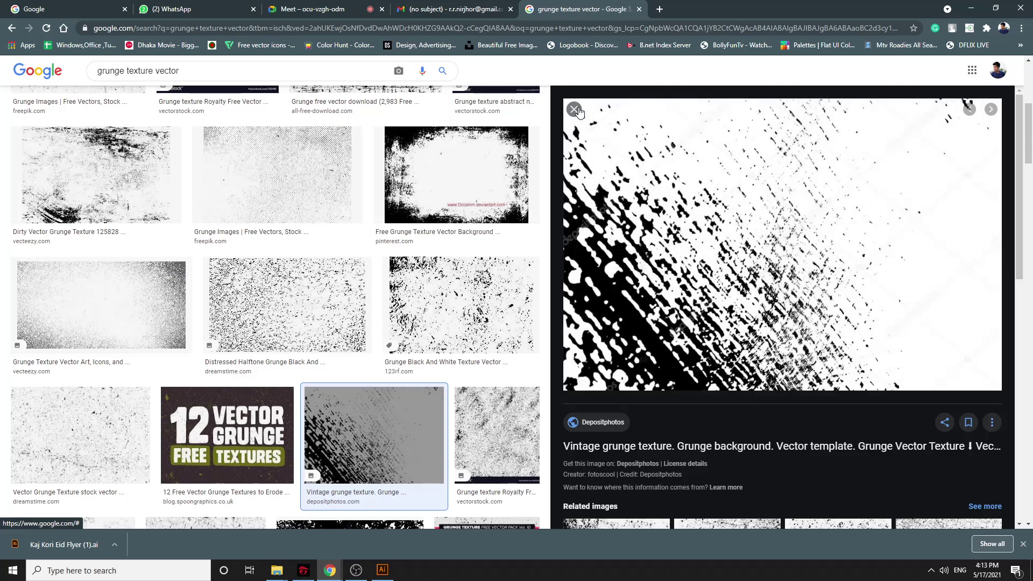
pyautogui.click(575, 110)
pyautogui.scroll(3, 581, 291)
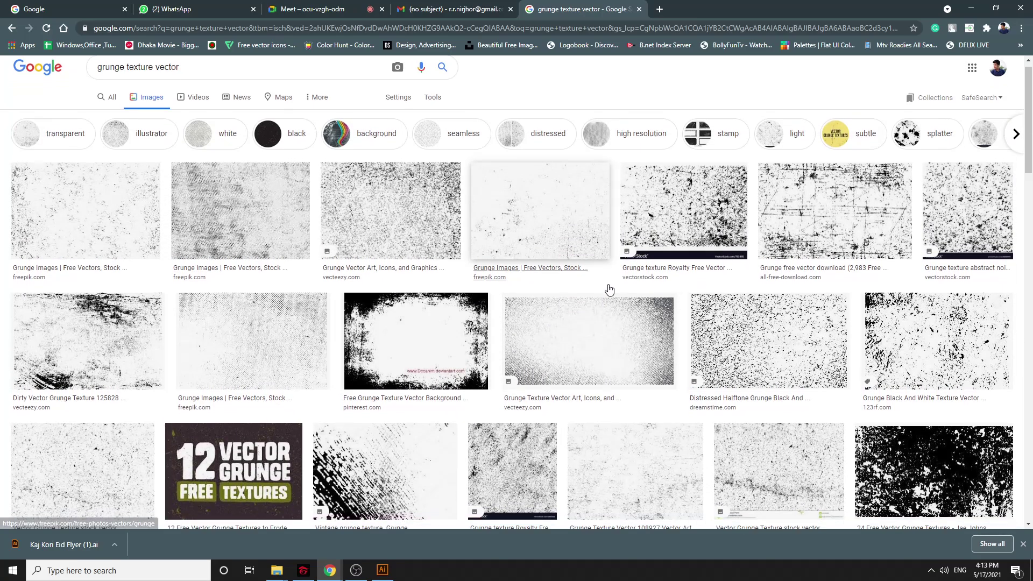
# Find the black "Illustrator Grunge Texture Free Vector" splatter from 123FreeVectors further down the results and open its preview
pyautogui.scroll(-2, 609, 291)
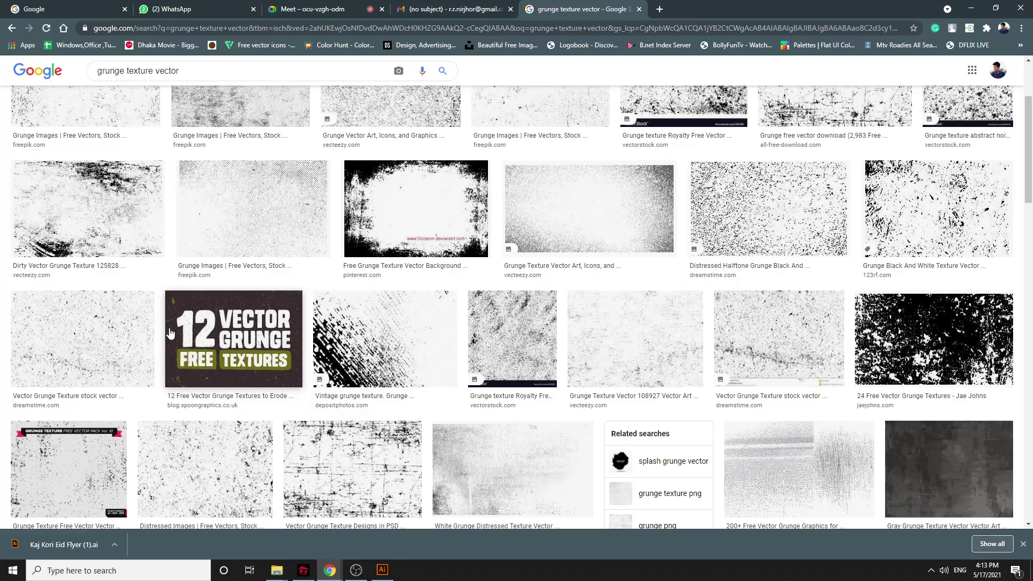
pyautogui.scroll(-6, 170, 334)
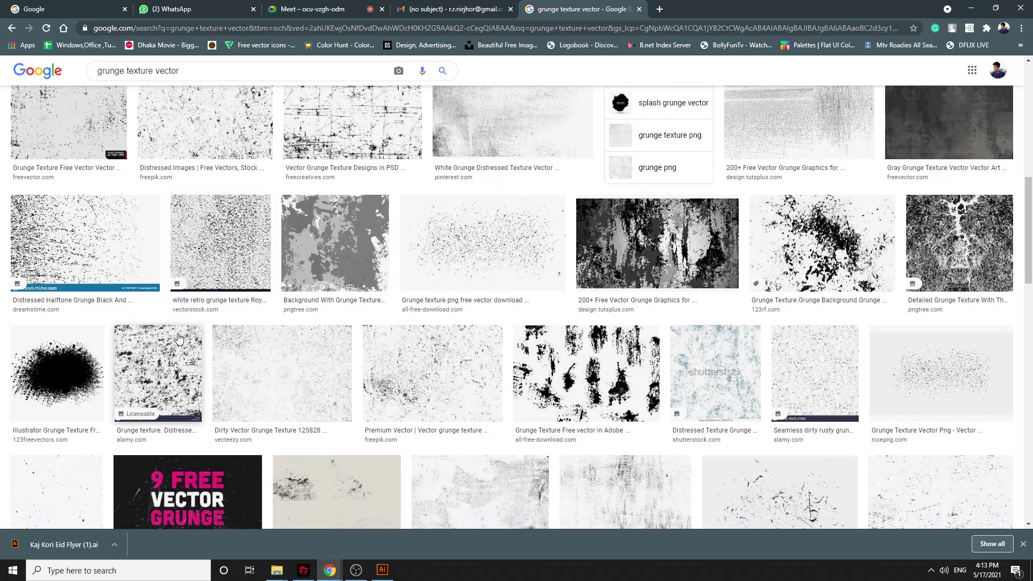
pyautogui.click(76, 382)
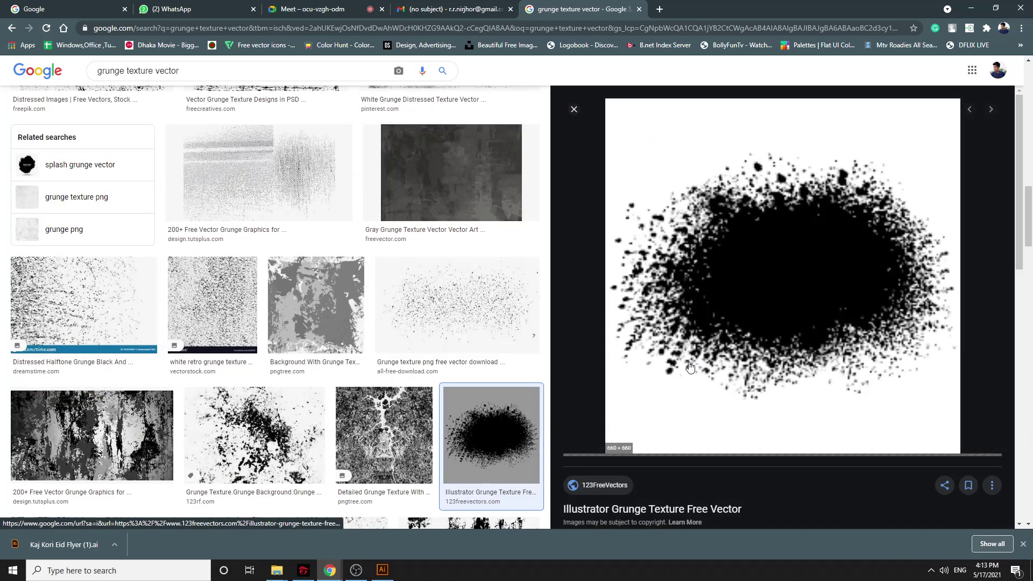
# Browse the splatter's related images and open the preview of Vectorportal's "Grunge vector design element"
pyautogui.scroll(-6, 734, 353)
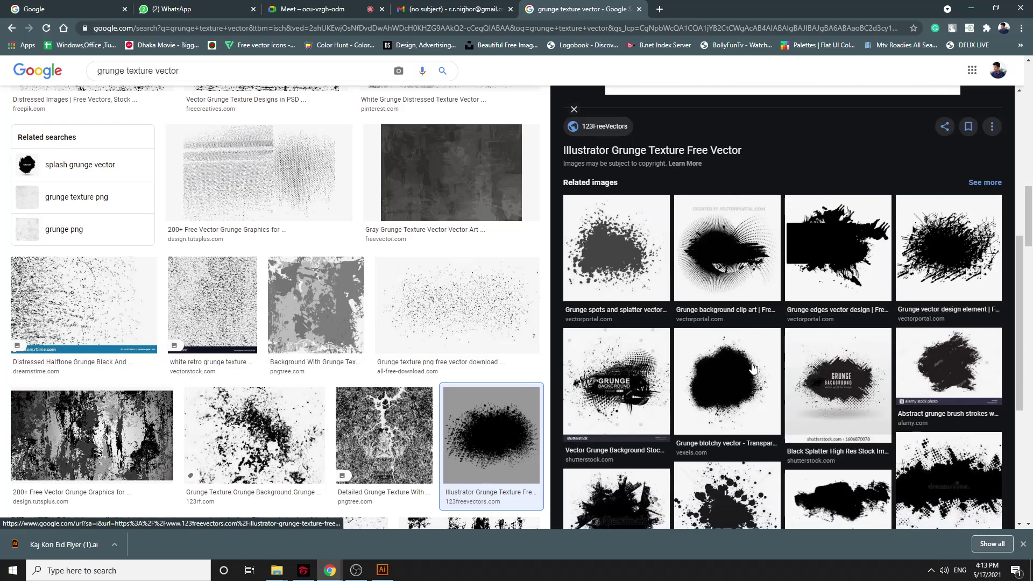
pyautogui.scroll(-3, 807, 367)
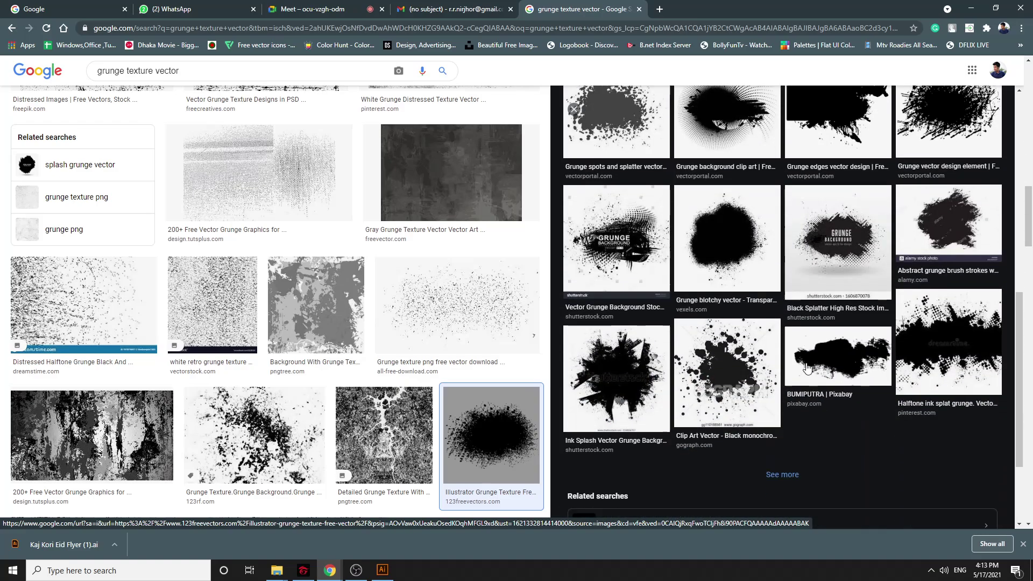
pyautogui.scroll(5, 753, 383)
pyautogui.scroll(-4, 700, 395)
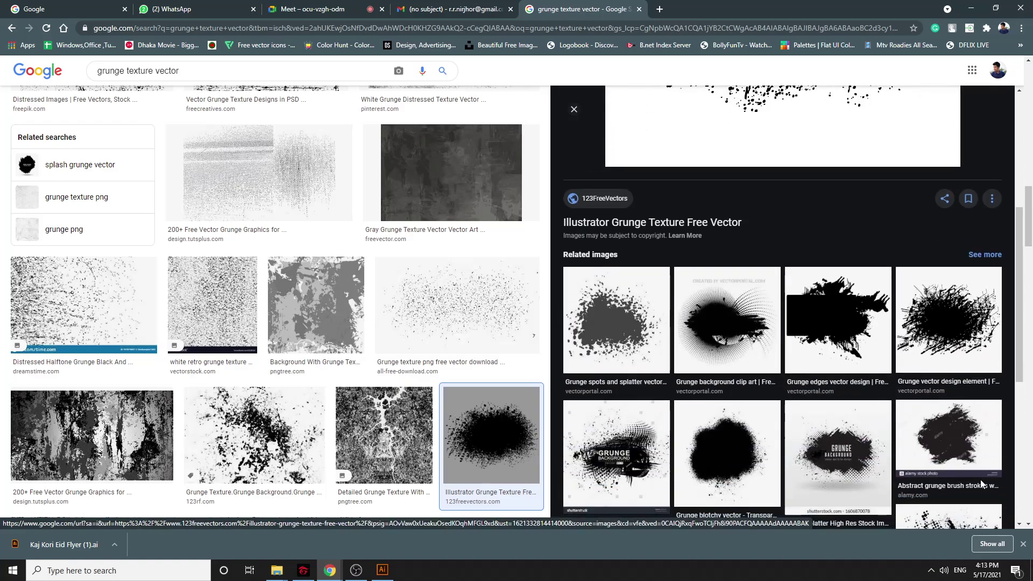
pyautogui.scroll(3, 939, 377)
pyautogui.click(929, 326)
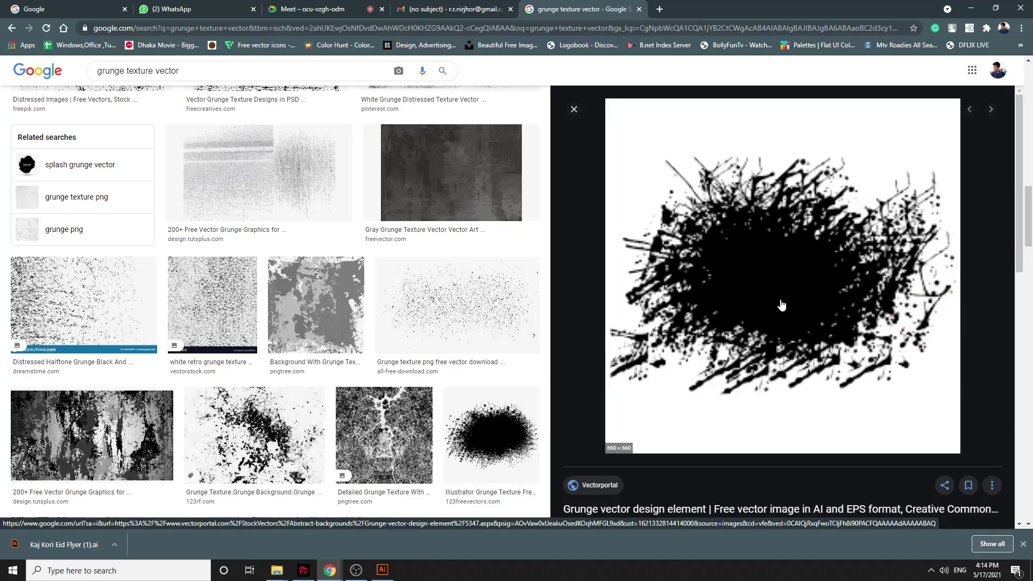
# Close the current preview, reopen the 123FreeVectors "Illustrator Grunge Texture Free Vector" splatter and copy its image
pyautogui.click(575, 109)
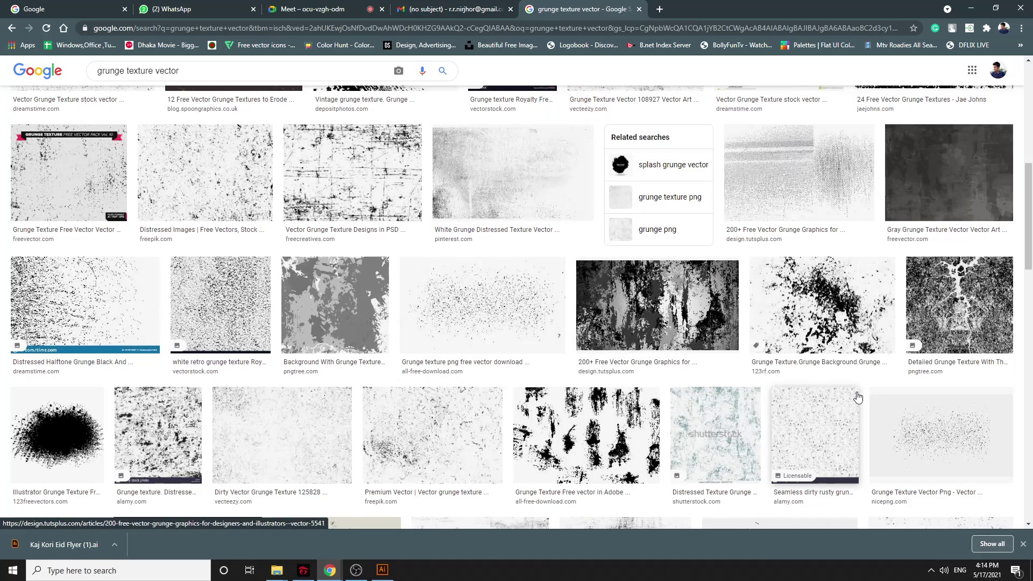
pyautogui.scroll(-4, 838, 315)
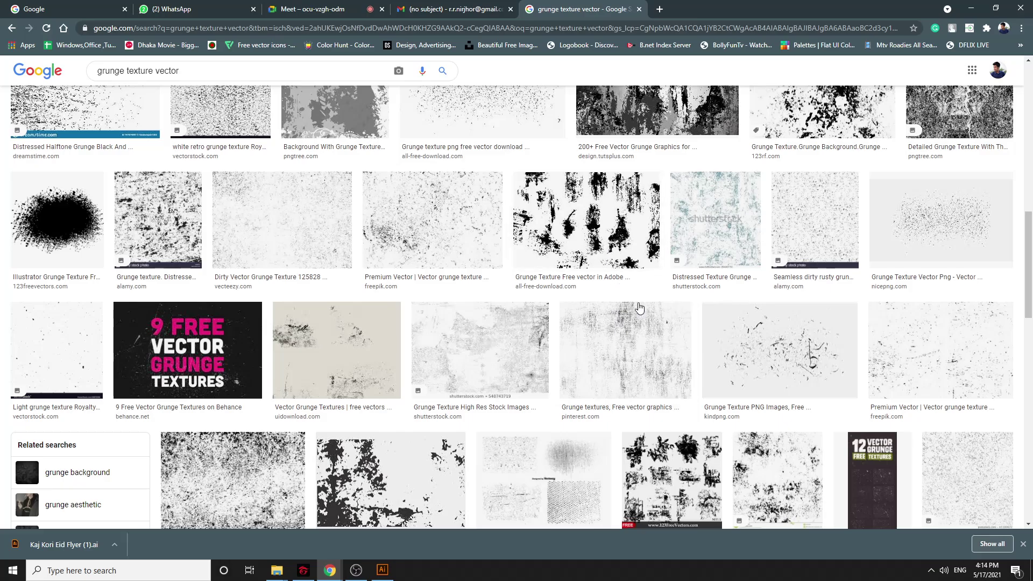
pyautogui.click(24, 212)
pyautogui.rightClick(800, 290)
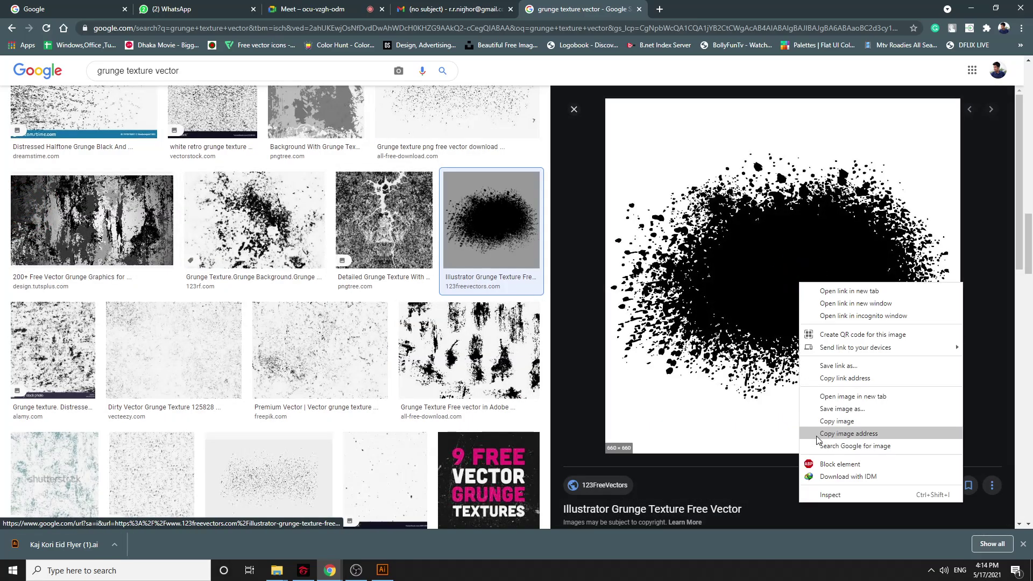
pyautogui.click(837, 421)
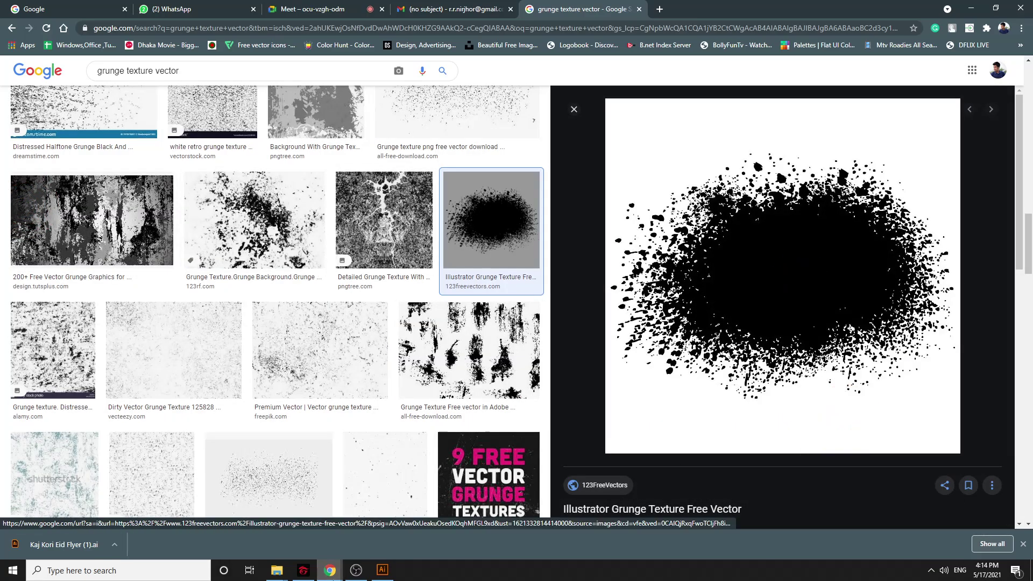
# Switch to Illustrator, paste the splatter image beside the flag and enlarge it to about 1648 px square
pyautogui.click(382, 569)
pyautogui.hotkey('ctrl', 'v')
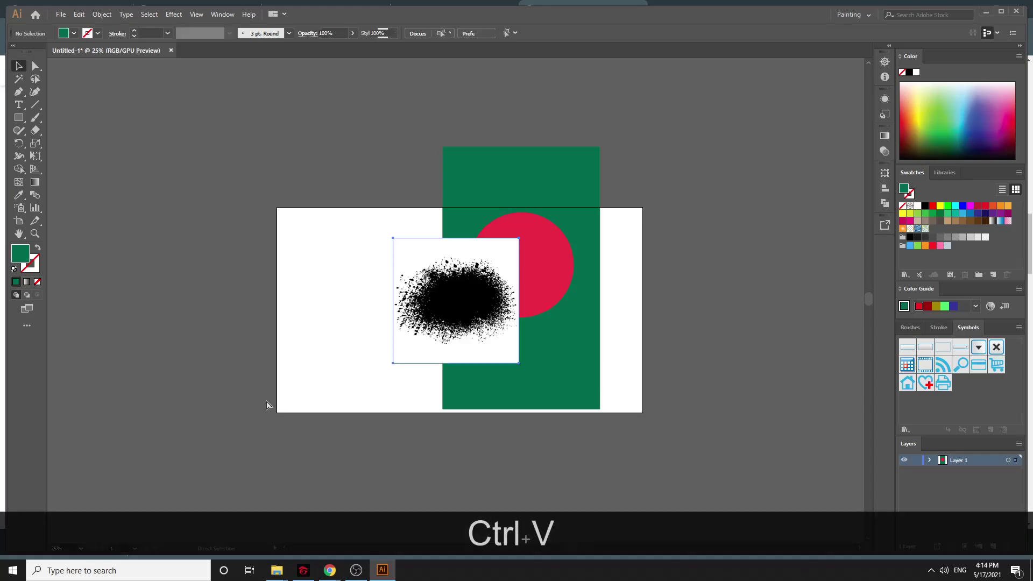
pyautogui.moveTo(471, 314); pyautogui.dragTo(220, 268)
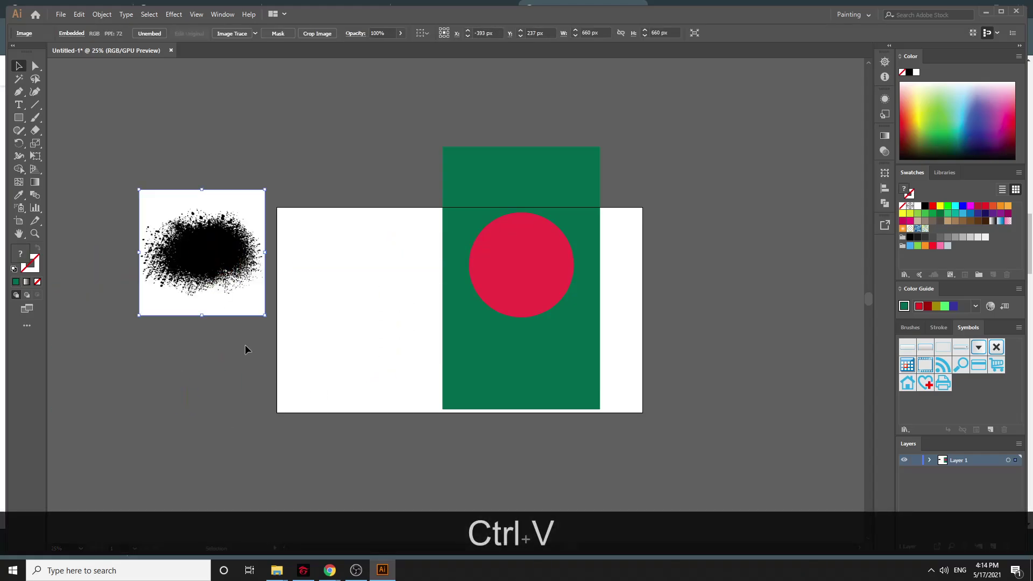
pyautogui.moveTo(267, 318); pyautogui.dragTo(366, 407)
pyautogui.moveTo(247, 283); pyautogui.dragTo(287, 321)
# Open the Image Trace settings for the splatter image
pyautogui.click(229, 15)
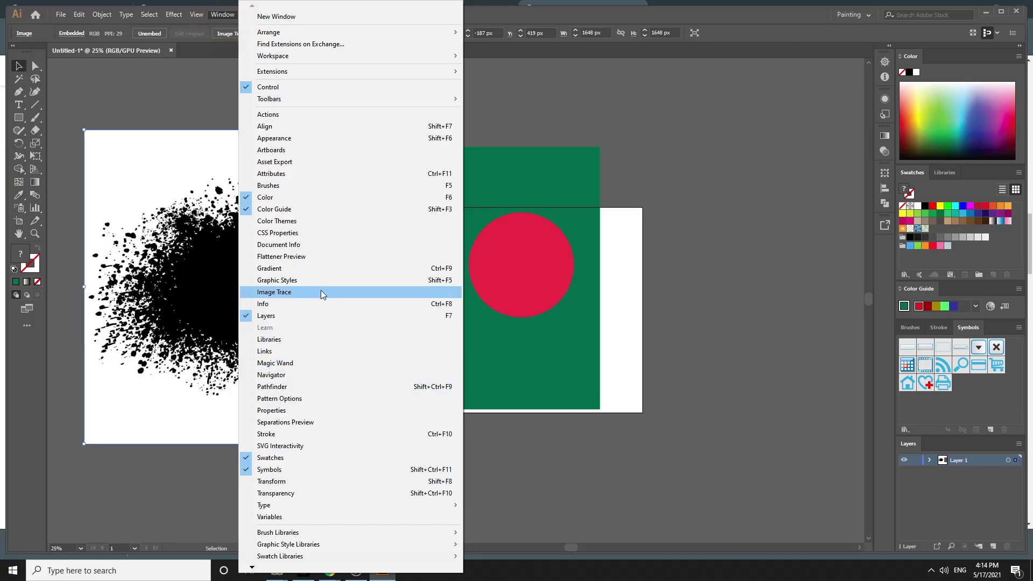
pyautogui.click(321, 292)
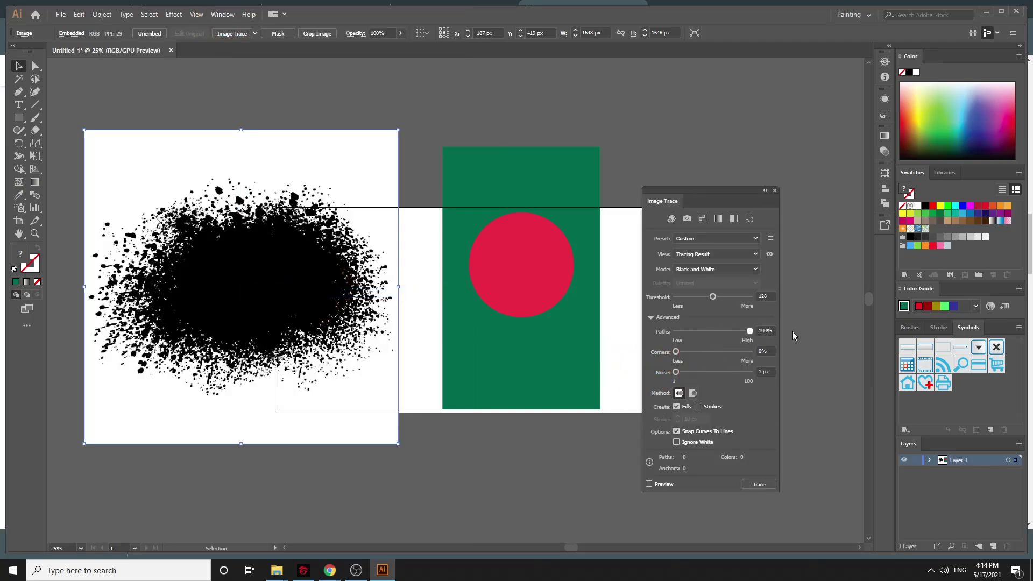
pyautogui.click(356, 570)
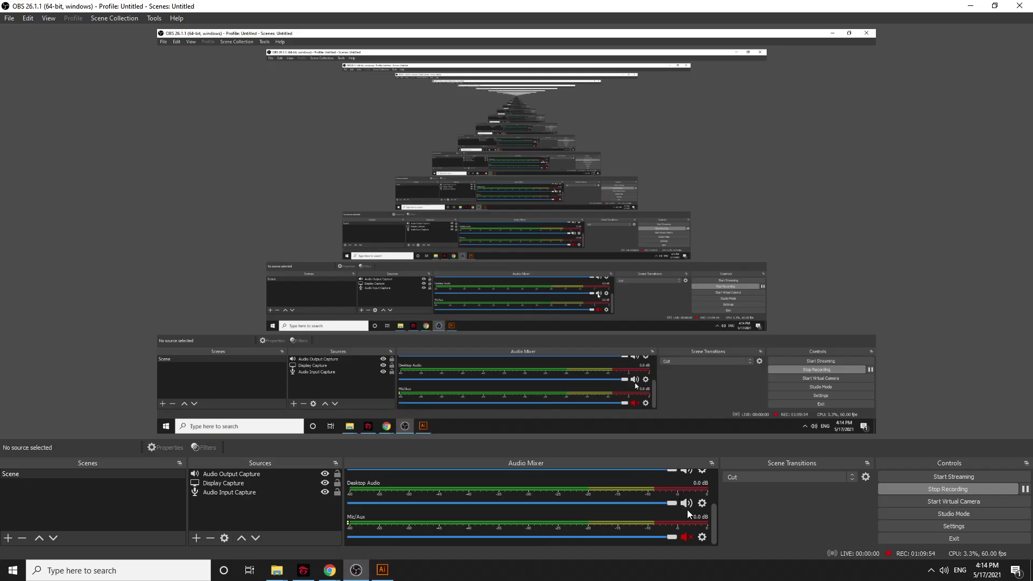
pyautogui.click(970, 6)
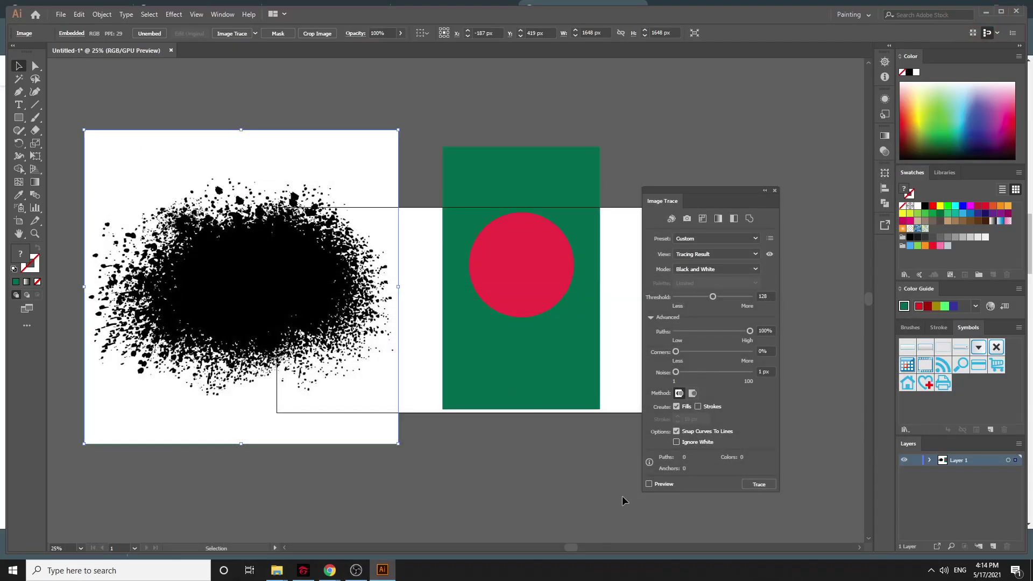
# Trace the splatter in Black and White with Ignore White left off, and expand the tracing into vector paths
pyautogui.click(649, 484)
pyautogui.click(694, 442)
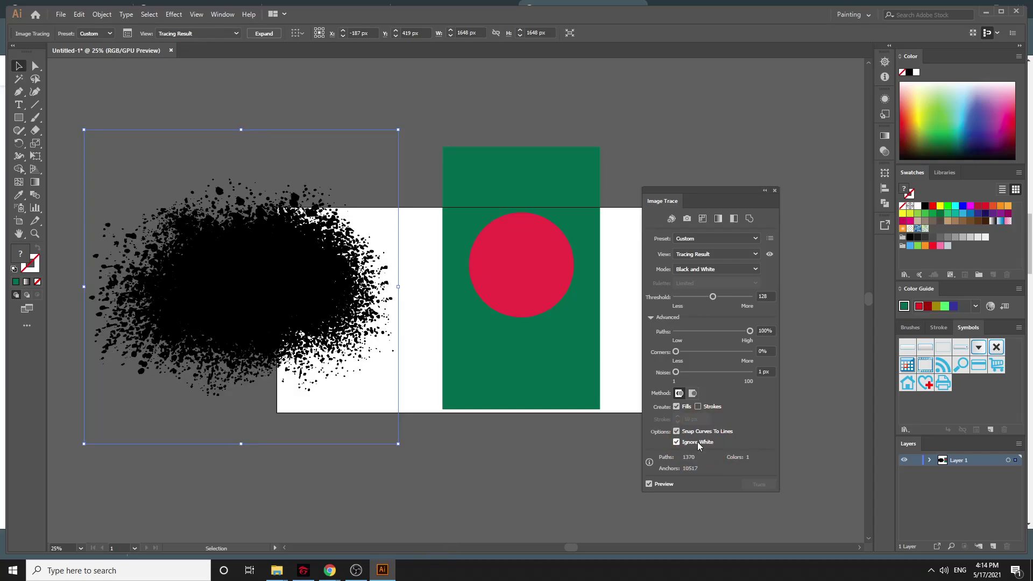
pyautogui.click(698, 443)
pyautogui.click(774, 191)
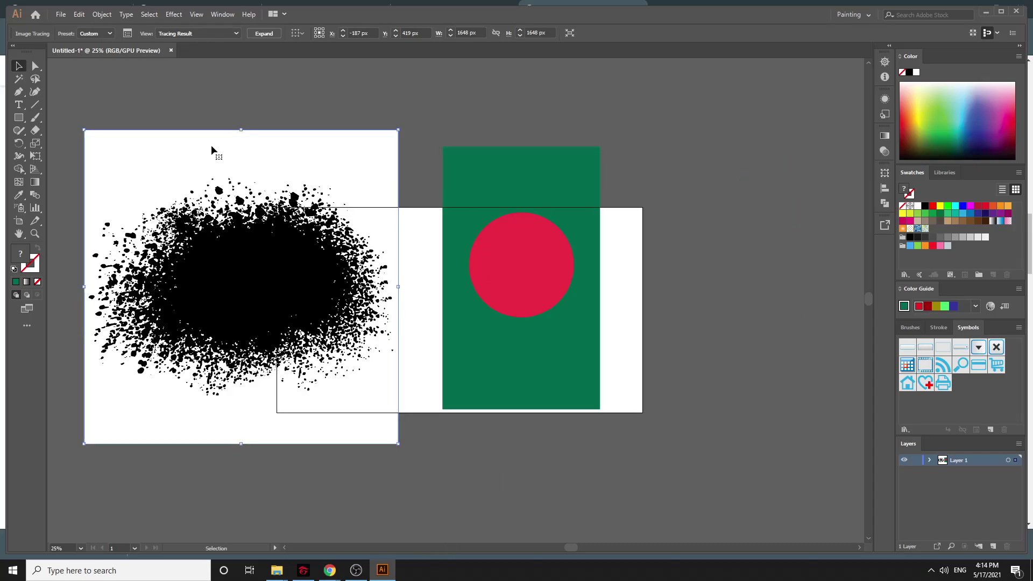
pyautogui.click(265, 34)
pyautogui.click(418, 126)
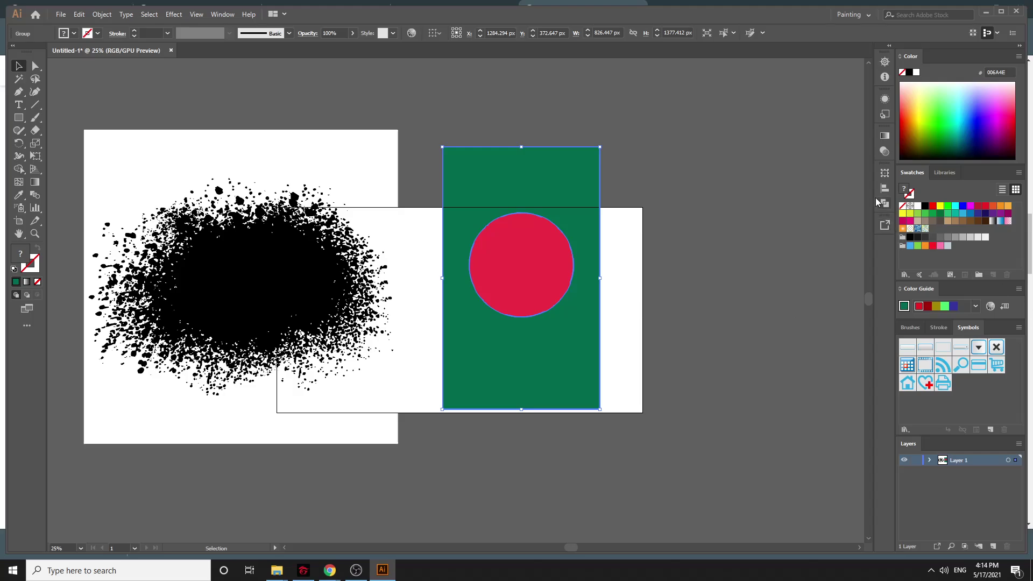
# Select the flag group and give it an opacity mask through the Transparency settings
pyautogui.click(734, 231)
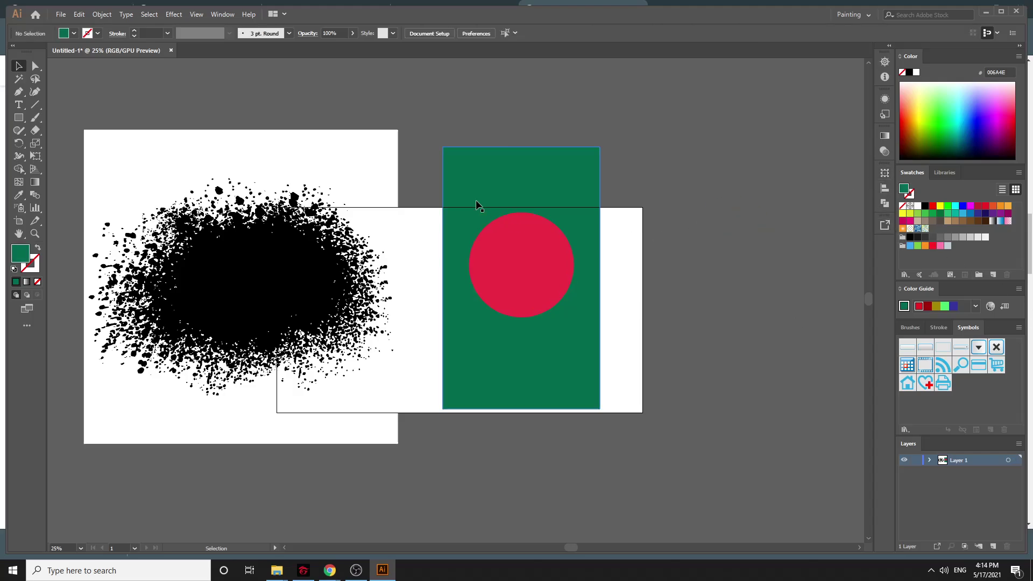
pyautogui.moveTo(665, 501); pyautogui.dragTo(651, 463)
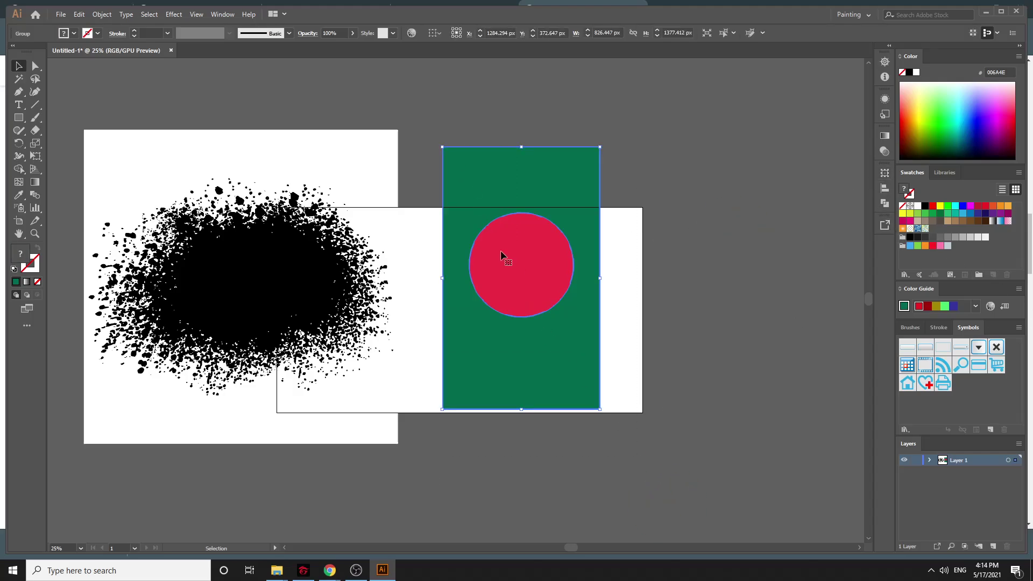
pyautogui.click(234, 17)
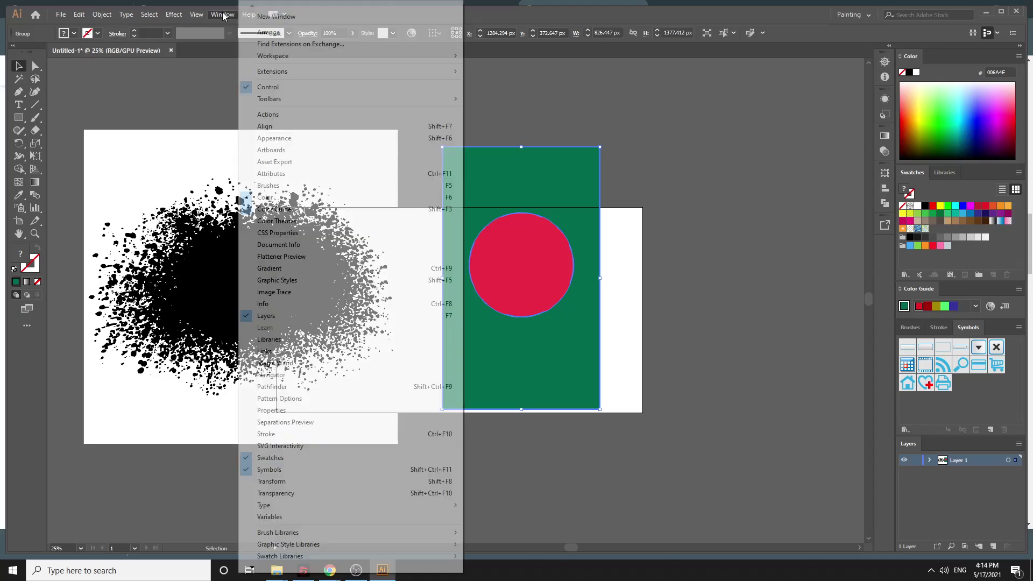
pyautogui.click(306, 493)
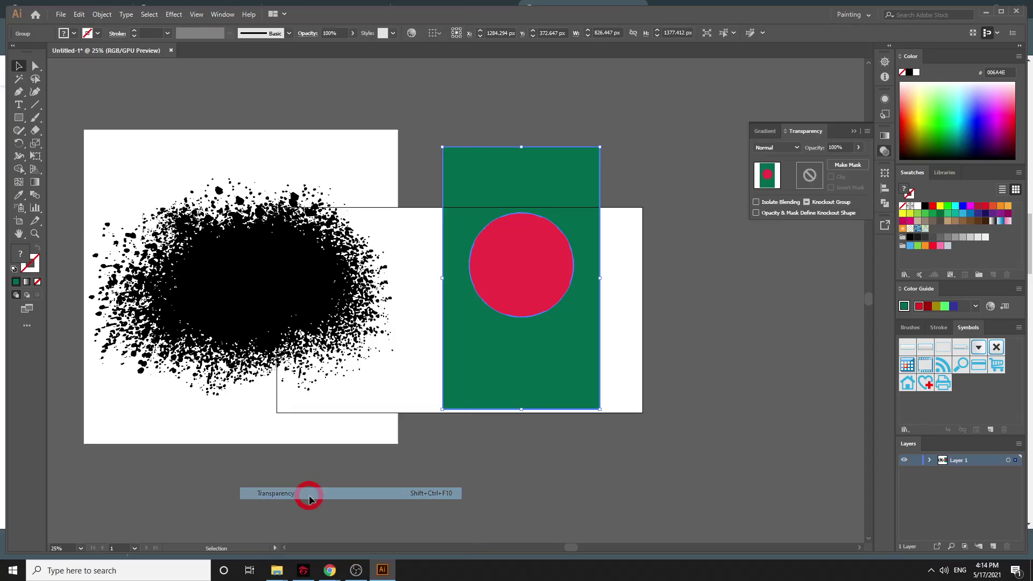
pyautogui.click(767, 176)
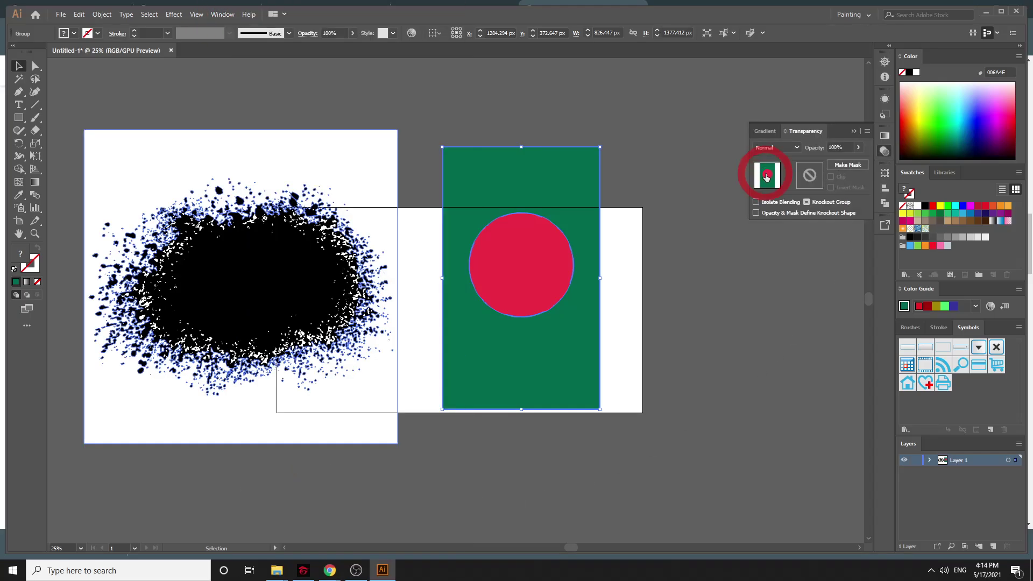
pyautogui.click(842, 165)
pyautogui.press('Delete')
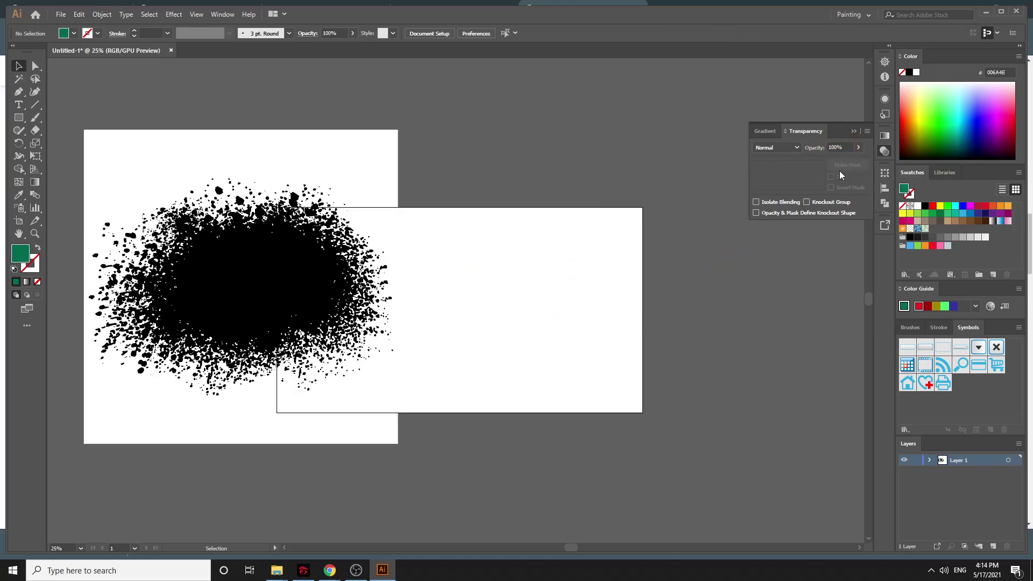
# Select the masked flag and turn off Clip for its opacity mask
pyautogui.click(268, 259)
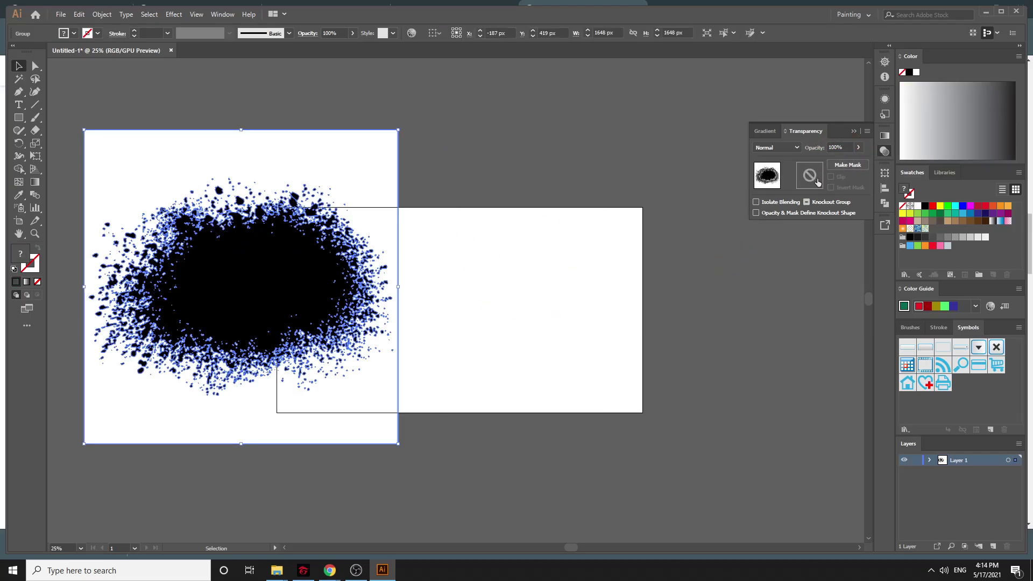
pyautogui.click(544, 307)
pyautogui.click(842, 177)
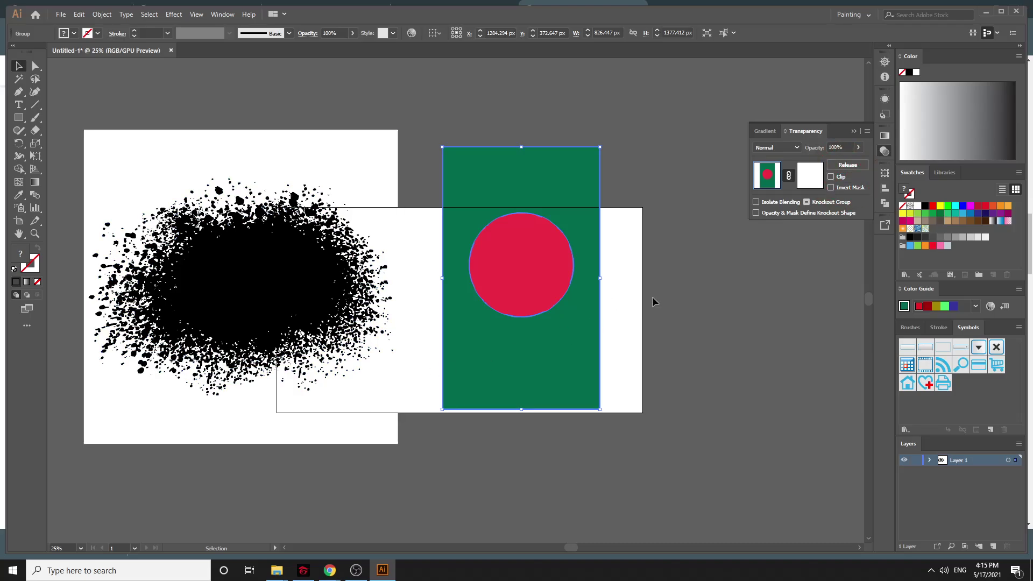
# Copy the expanded black splatter and paste it into the flag's opacity mask
pyautogui.click(236, 265)
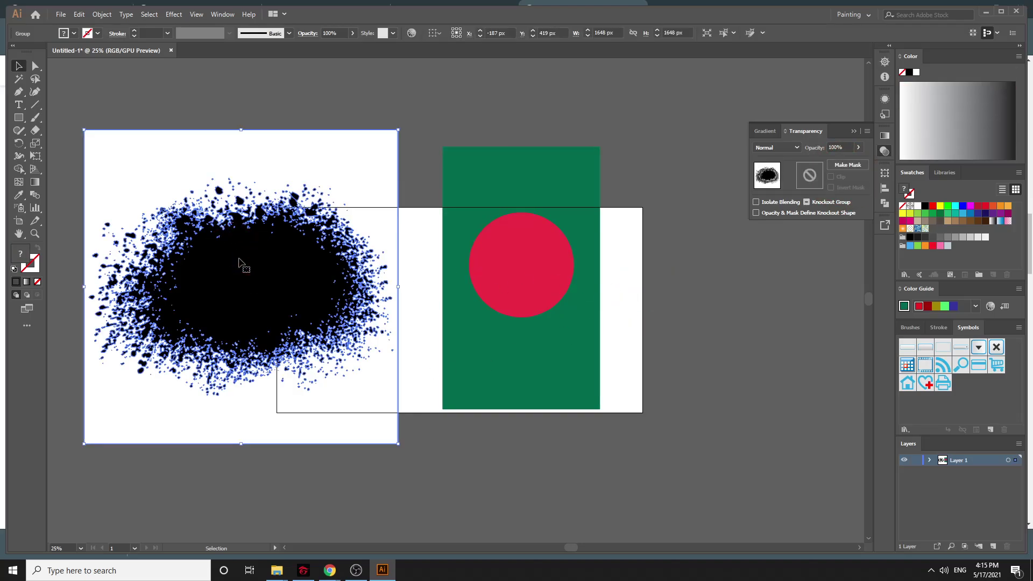
pyautogui.hotkey('ctrl', 'c')
pyautogui.click(749, 286)
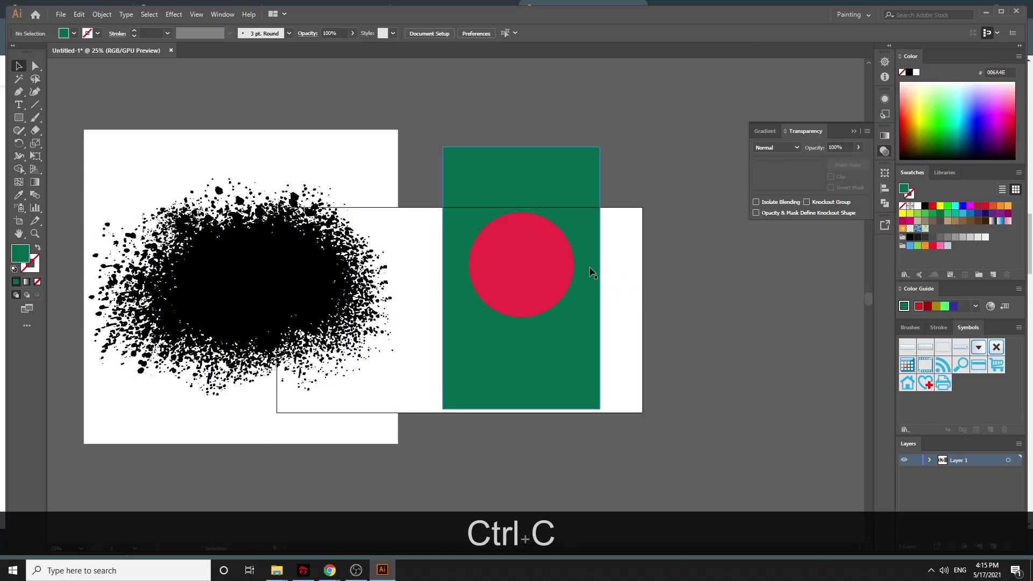
pyautogui.click(586, 268)
pyautogui.click(803, 176)
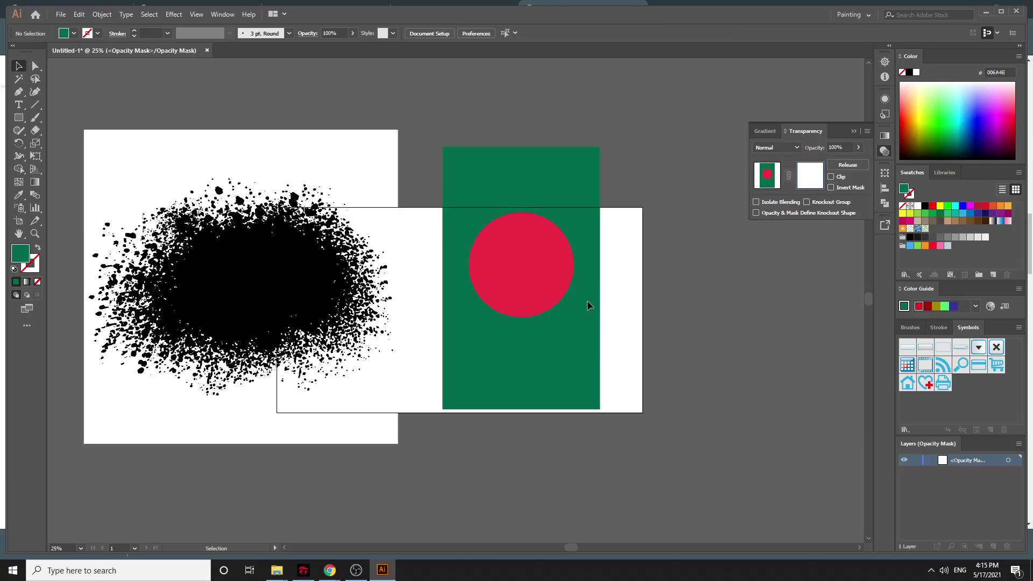
pyautogui.hotkey('ctrl', 'v')
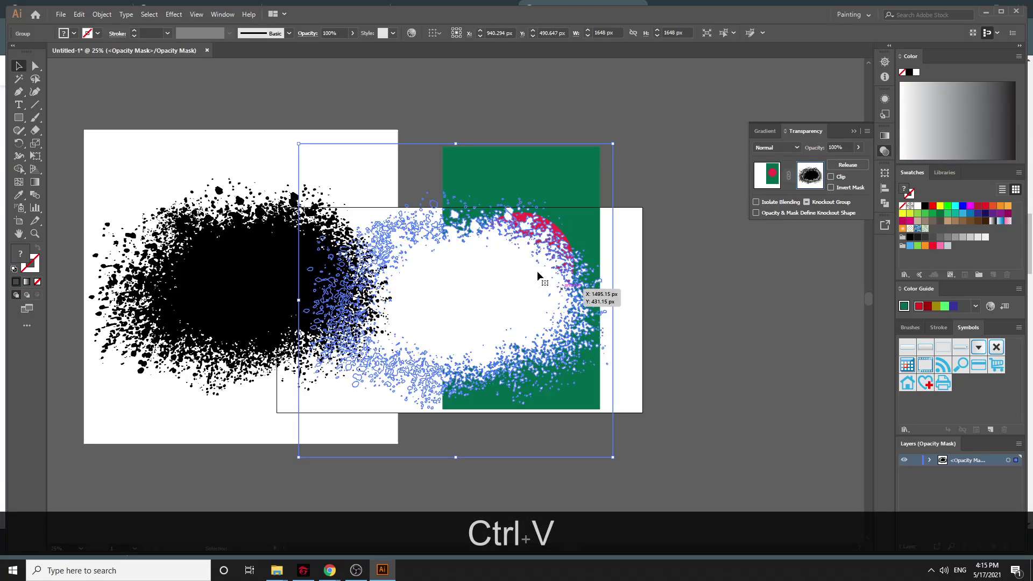
# Shrink the mask splatter to about 993 px at the flag's lower-left corner and duplicate it over the upper-right corner
pyautogui.moveTo(506, 358); pyautogui.dragTo(533, 414)
pyautogui.moveTo(608, 269); pyautogui.dragTo(547, 321)
pyautogui.moveTo(520, 436); pyautogui.dragTo(631, 164)
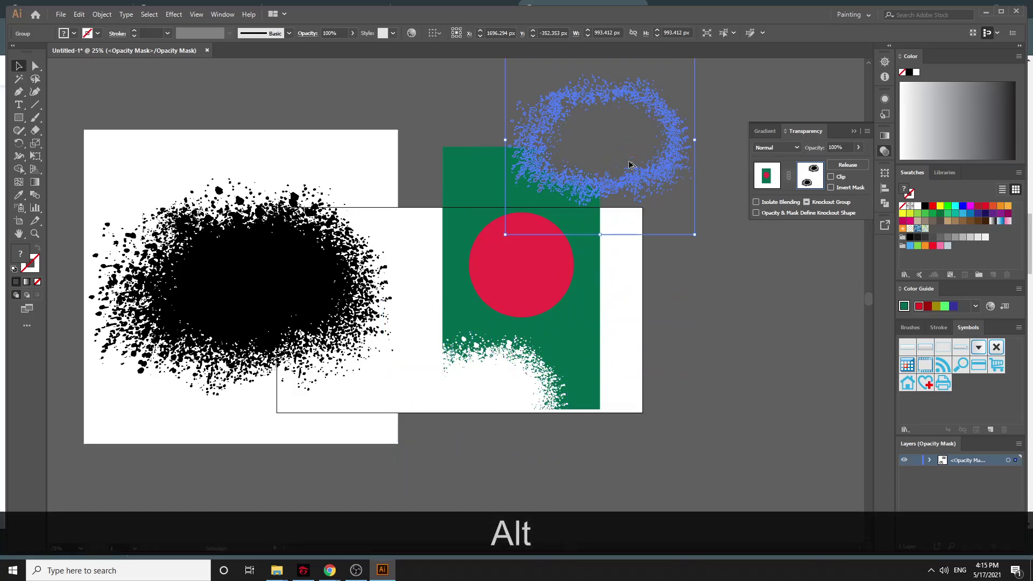
pyautogui.click(708, 289)
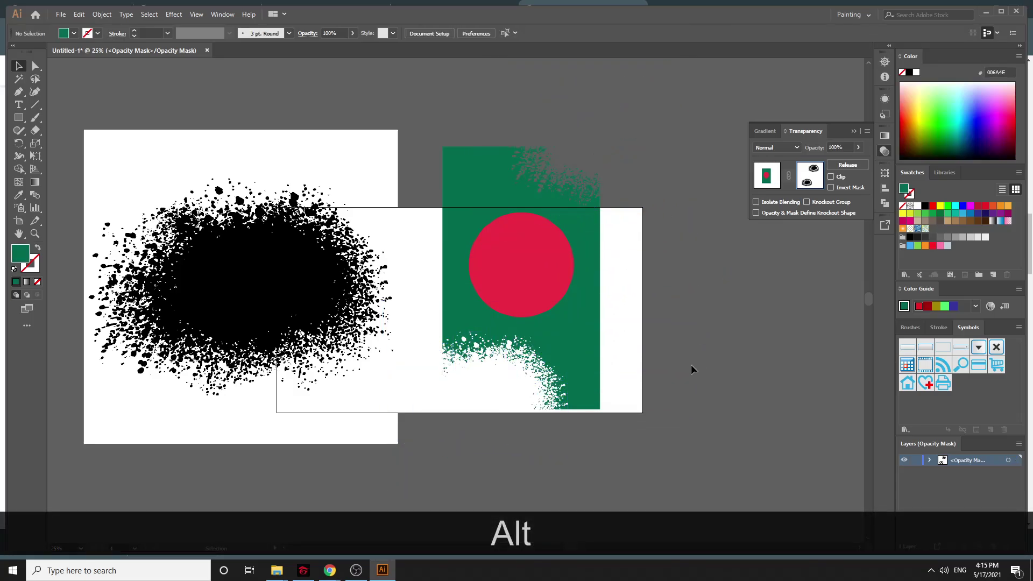
# Move the lower mask splatter further out past the flag's lower-left corner and rotate it
pyautogui.click(569, 161)
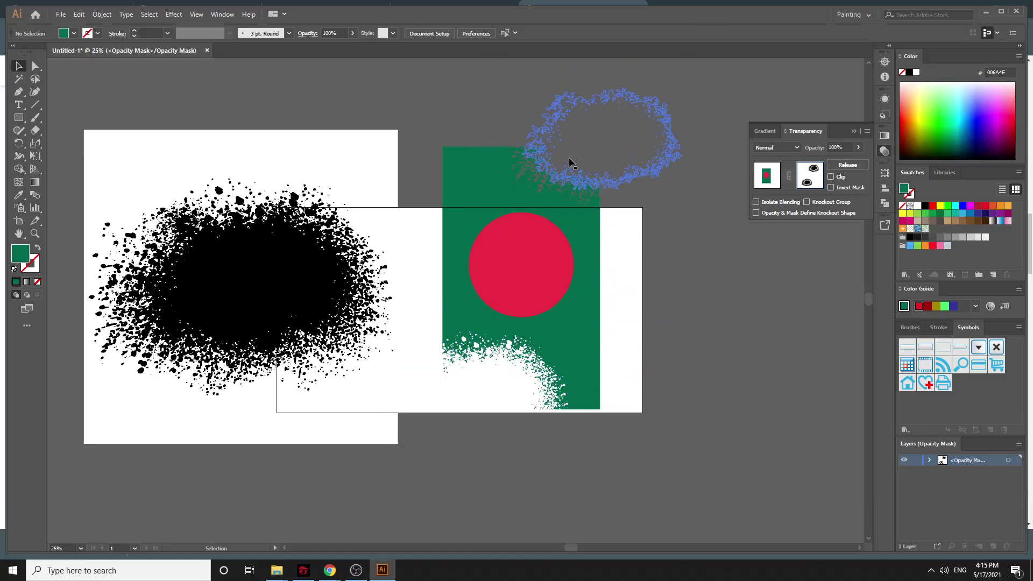
pyautogui.click(535, 388)
pyautogui.moveTo(498, 407); pyautogui.dragTo(467, 411)
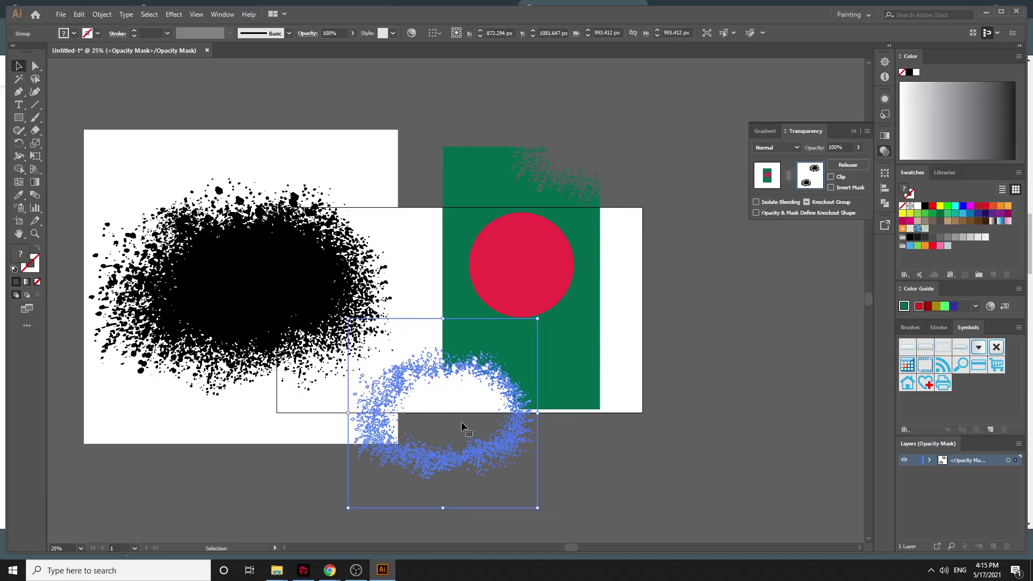
pyautogui.press('shift')
pyautogui.moveTo(543, 509); pyautogui.dragTo(258, 305)
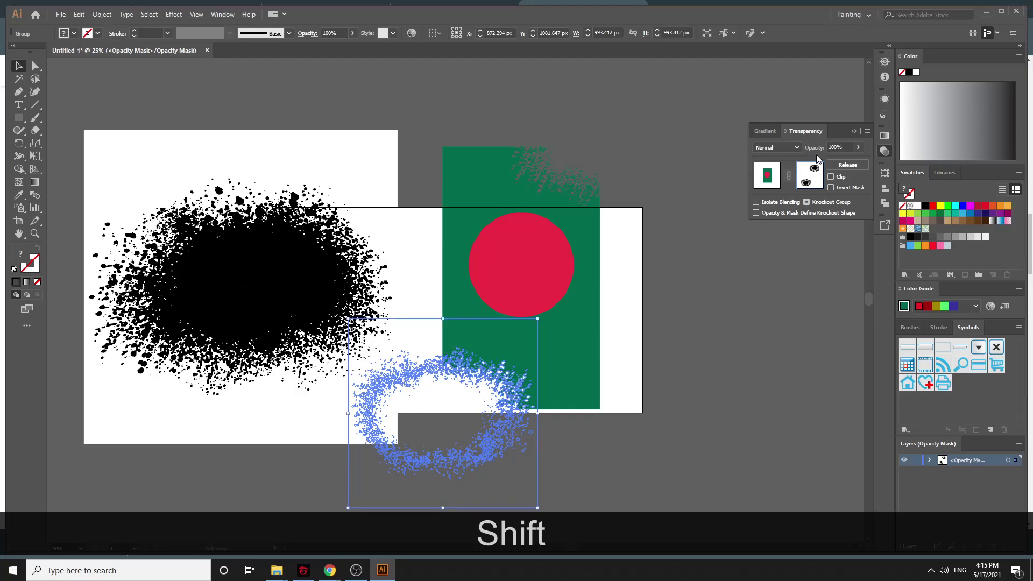
# Scale the lower-left mask splatter down proportionally to about 855 px
pyautogui.press('alt')
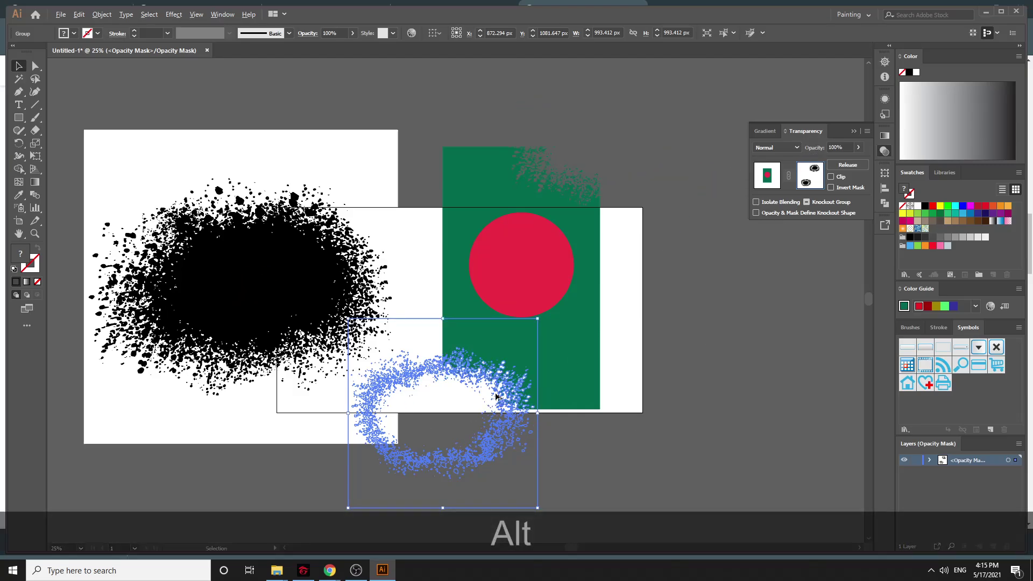
pyautogui.press('alt')
pyautogui.press('shift')
pyautogui.moveTo(538, 508)
pyautogui.mouseDown()
pyautogui.moveTo(516, 482)
pyautogui.moveTo(526, 493)
pyautogui.mouseUp()
# Duplicate the lower-left mask splatter onto the red circle, shrink the copy to about 481 px and center it there
pyautogui.press('alt')
pyautogui.moveTo(476, 401); pyautogui.dragTo(531, 280)
pyautogui.rightClick(530, 280)
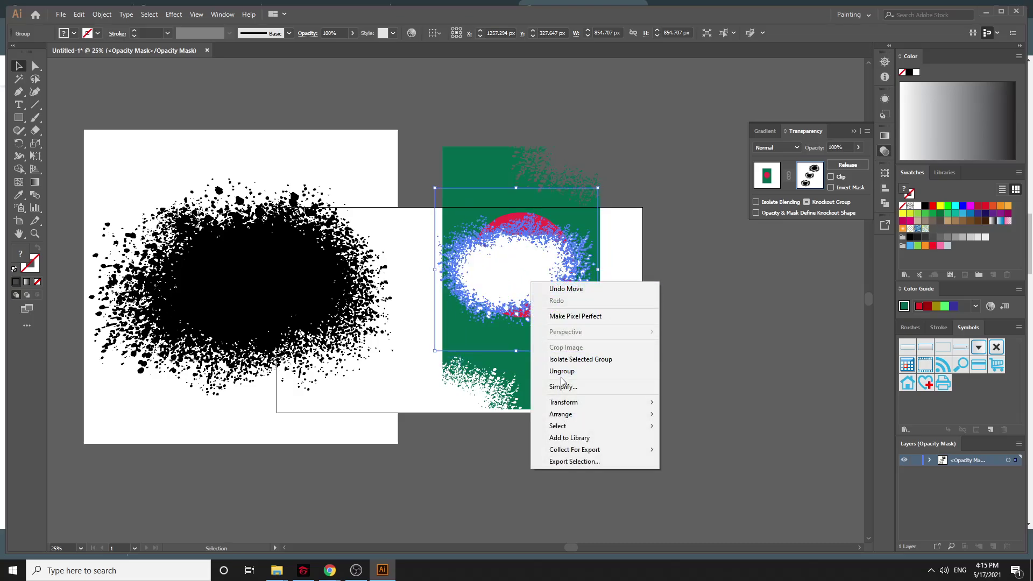
pyautogui.click(543, 269)
pyautogui.moveTo(598, 350); pyautogui.dragTo(567, 315)
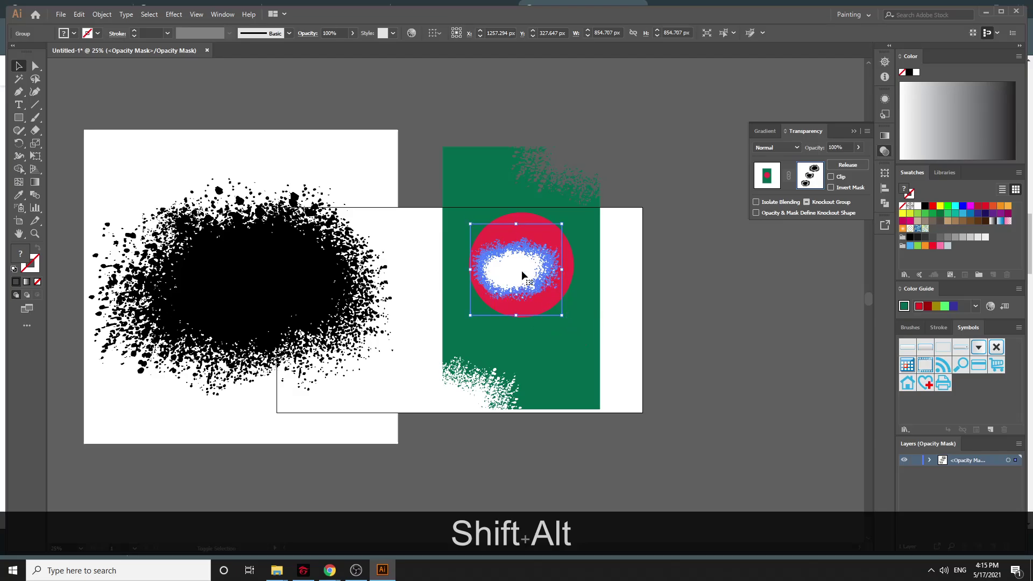
pyautogui.moveTo(528, 267); pyautogui.dragTo(521, 271)
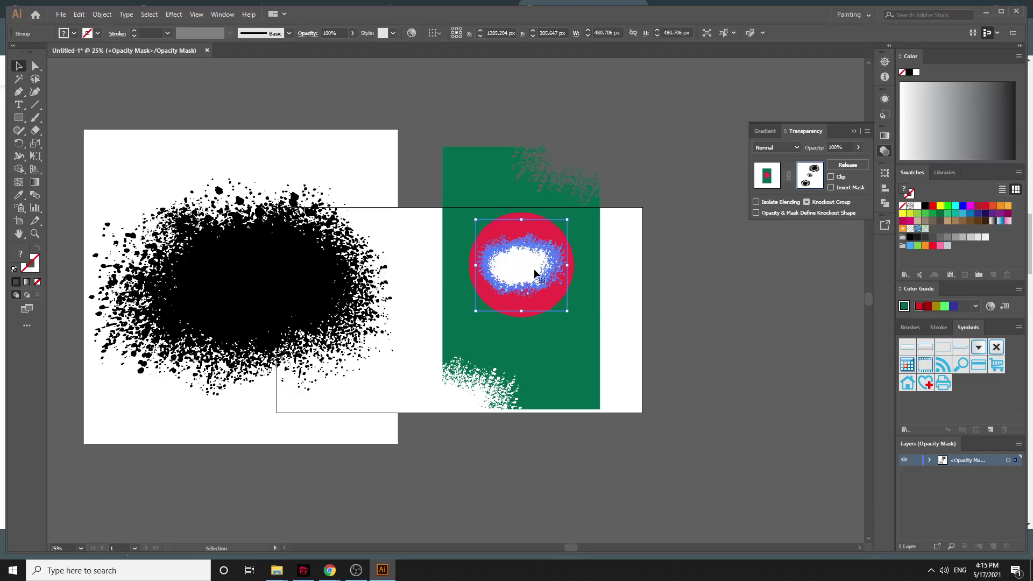
pyautogui.click(724, 269)
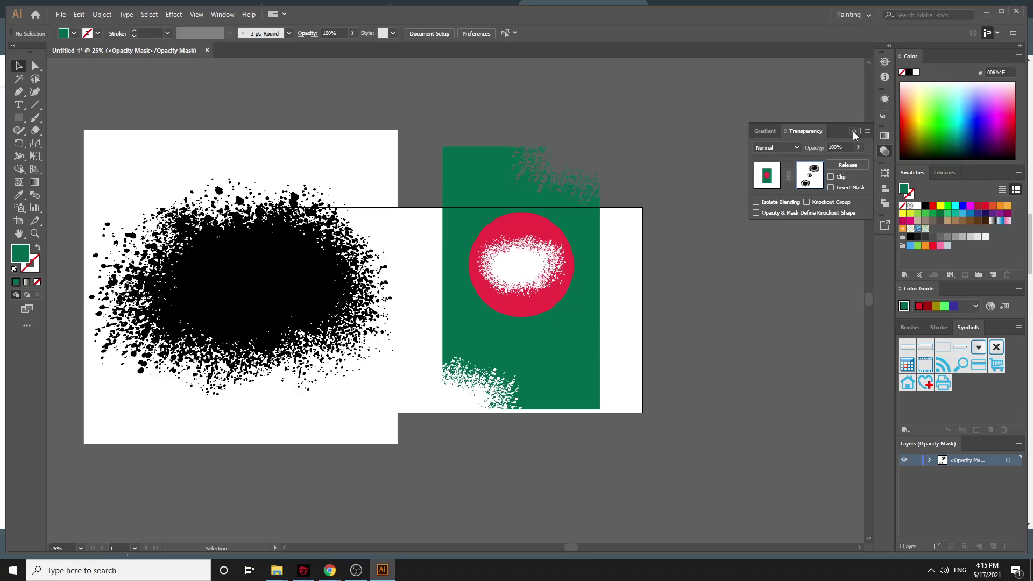
# Leave the opacity mask editing and move the masked flag off the artboard past its right edge
pyautogui.click(764, 175)
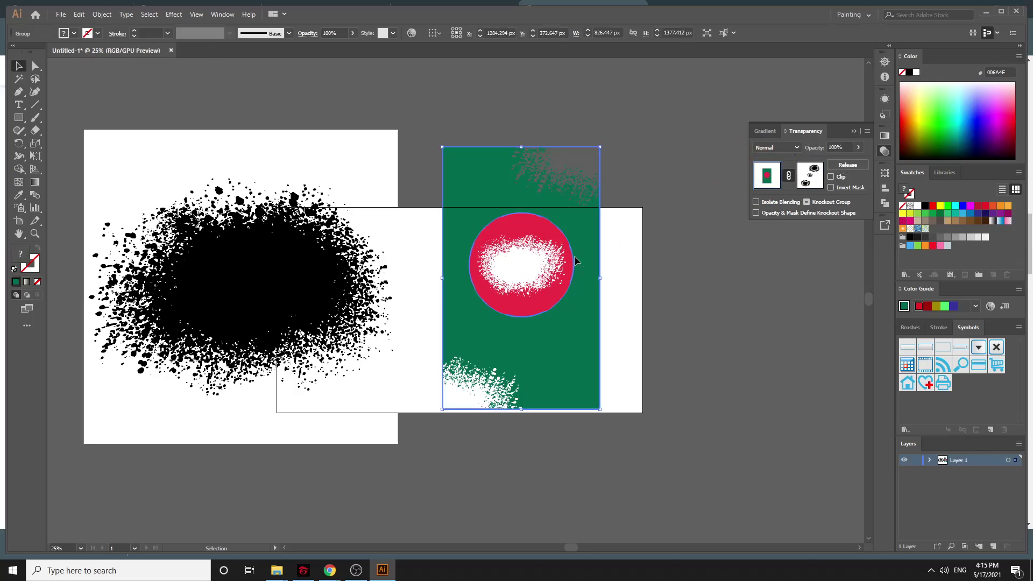
pyautogui.moveTo(573, 256); pyautogui.dragTo(776, 283)
pyautogui.click(838, 306)
pyautogui.press('space')
pyautogui.moveTo(838, 306); pyautogui.dragTo(599, 252)
# Examine the cut-out splatter texture on the flag's corners and inside the red circle up close
pyautogui.scroll(2, 592, 172)
pyautogui.hotkey('ctrl', '=')
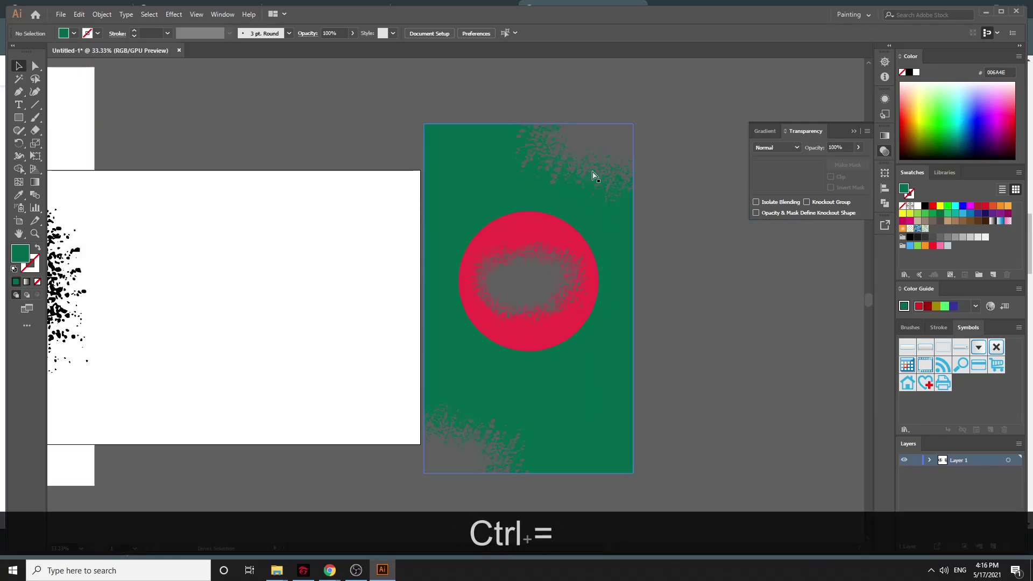
pyautogui.hotkey('ctrl', '=')
pyautogui.hotkey('ctrl', '=')
pyautogui.press('space')
pyautogui.moveTo(591, 175); pyautogui.dragTo(572, 217)
pyautogui.moveTo(574, 388); pyautogui.dragTo(614, 227)
pyautogui.moveTo(620, 275); pyautogui.dragTo(630, 160)
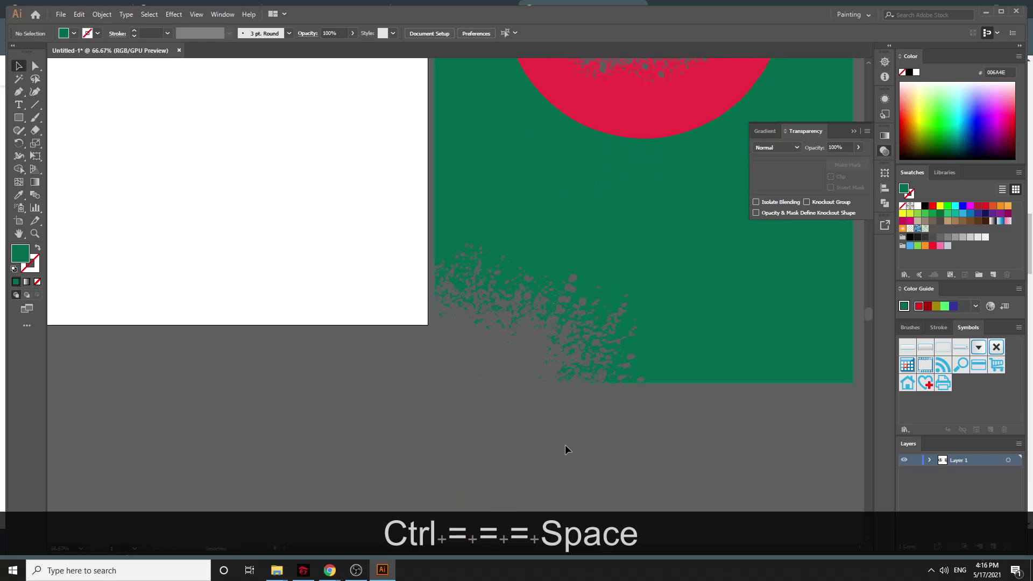
pyautogui.moveTo(565, 444); pyautogui.dragTo(556, 491)
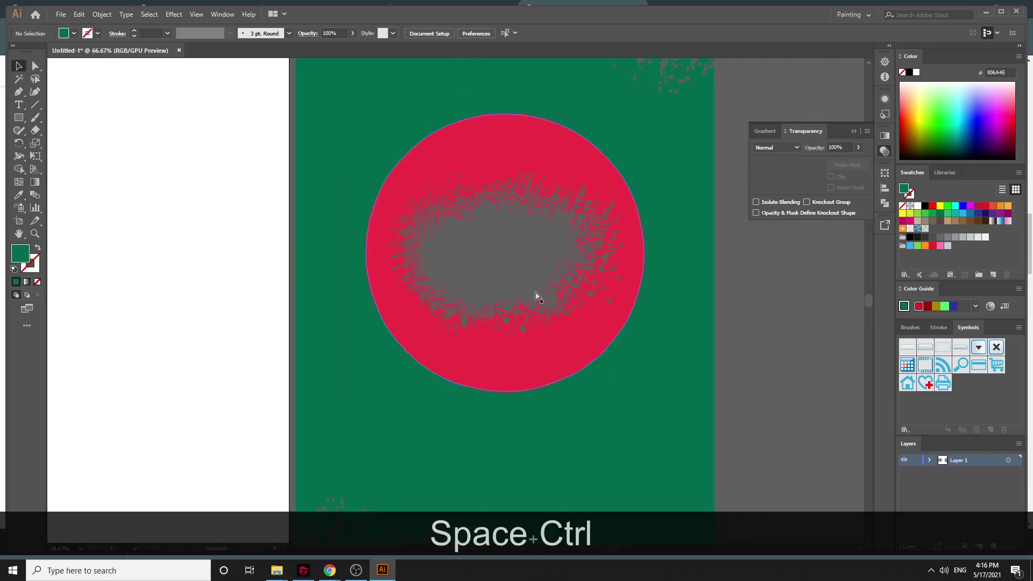
pyautogui.hotkey('ctrl', '-')
pyautogui.hotkey('ctrl', '-')
pyautogui.hotkey('ctrl', '-')
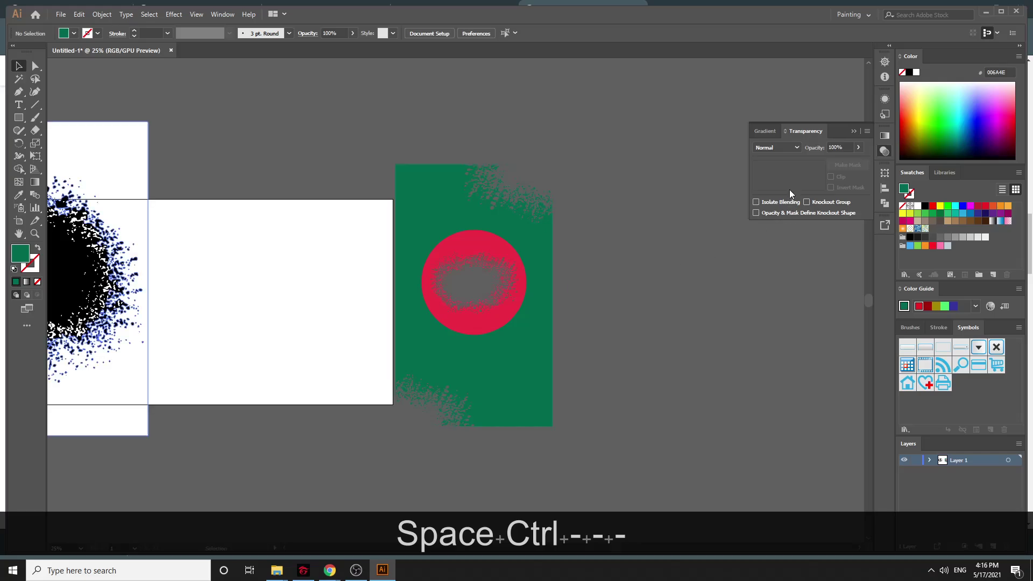
# Delete the splatter on the red circle from the flag's opacity mask
pyautogui.click(500, 247)
pyautogui.click(810, 184)
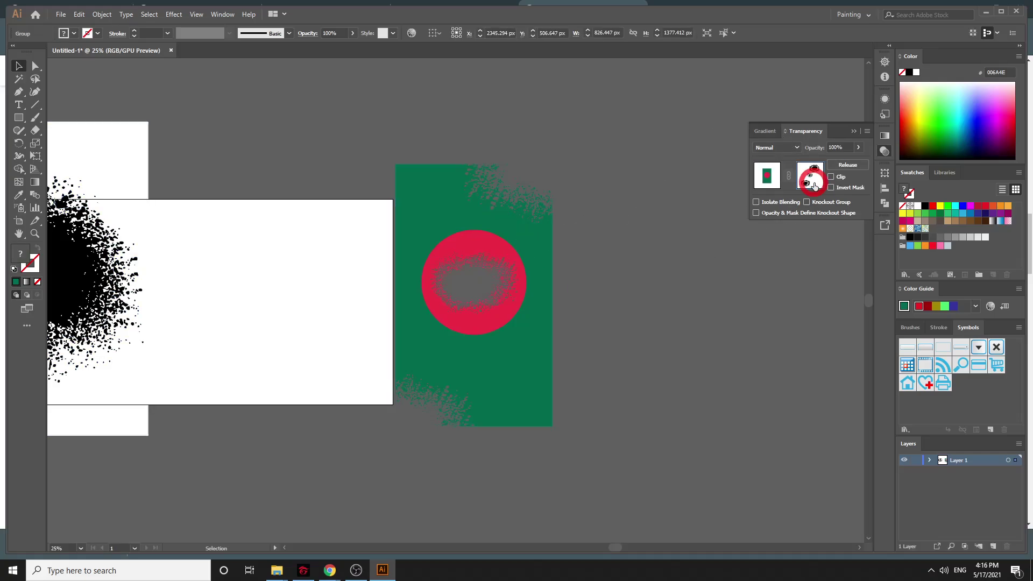
pyautogui.click(464, 281)
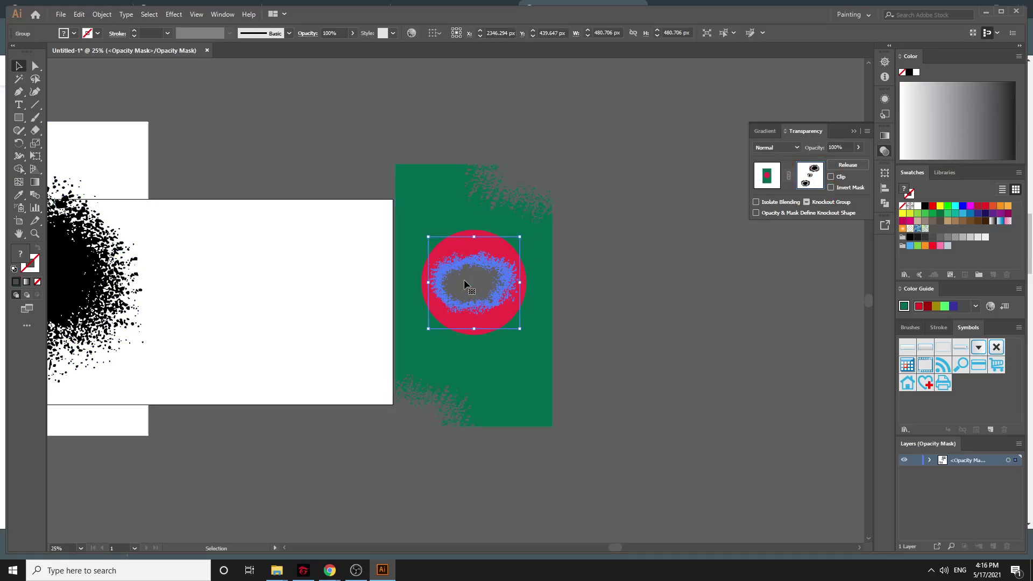
pyautogui.press('Delete')
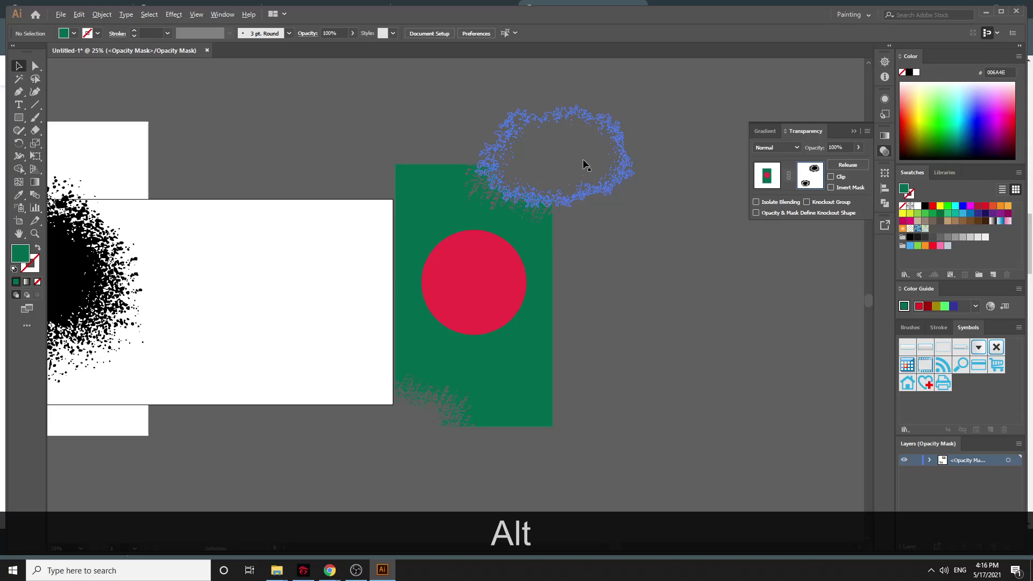
# Duplicate the upper-right mask splatter along the flag's right and left edges and over its lower-right and upper-left corners
pyautogui.moveTo(583, 159); pyautogui.dragTo(652, 290)
pyautogui.press('alt')
pyautogui.moveTo(618, 330); pyautogui.dragTo(639, 464)
pyautogui.press('alt')
pyautogui.press('alt')
pyautogui.click(751, 357)
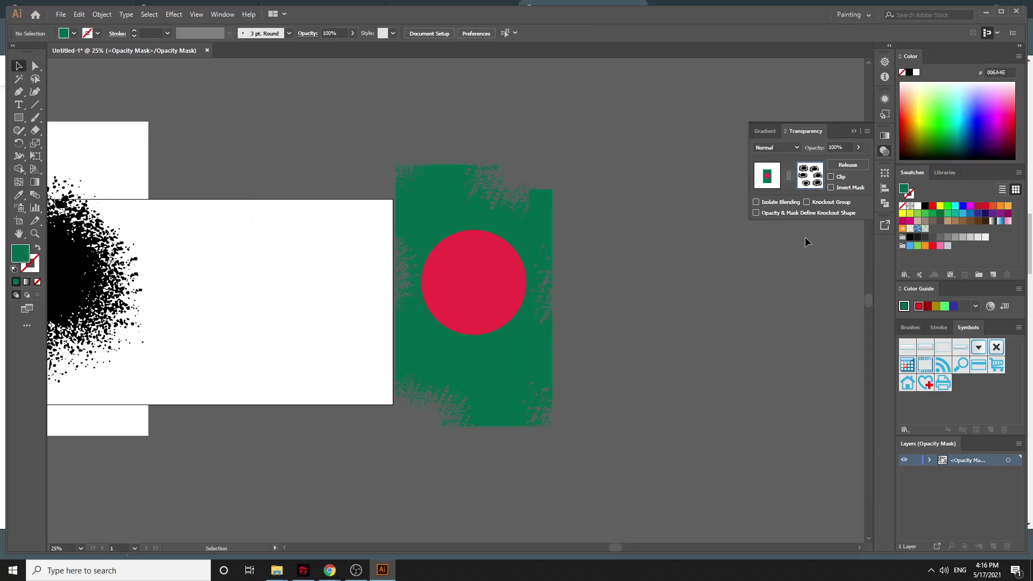
# Leave the mask editing, move the distressed flag back onto the artboard and scale it proportionally to about 407 × 679 px
pyautogui.click(766, 175)
pyautogui.moveTo(450, 291); pyautogui.dragTo(351, 302)
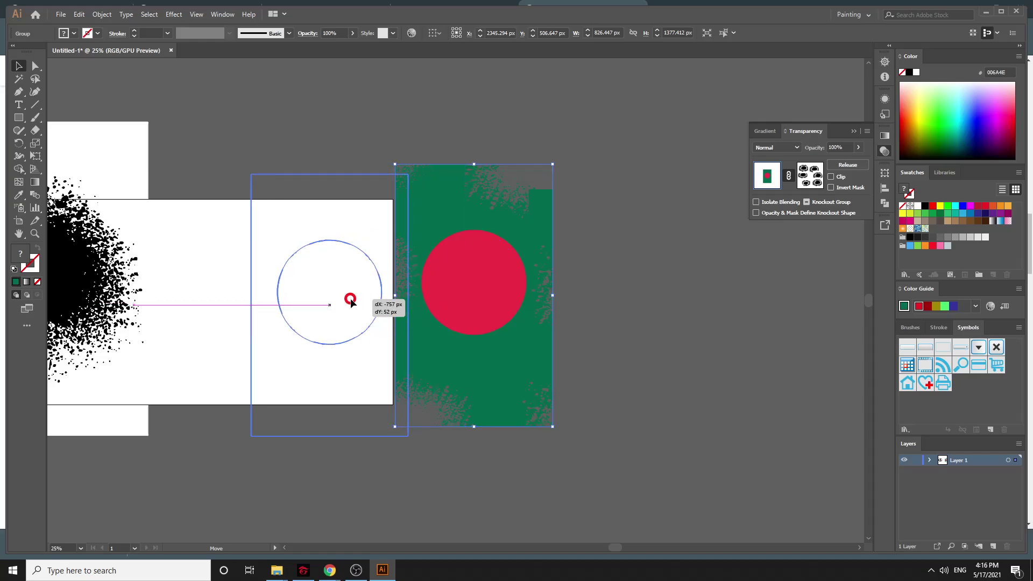
pyautogui.moveTo(445, 298); pyautogui.dragTo(377, 399)
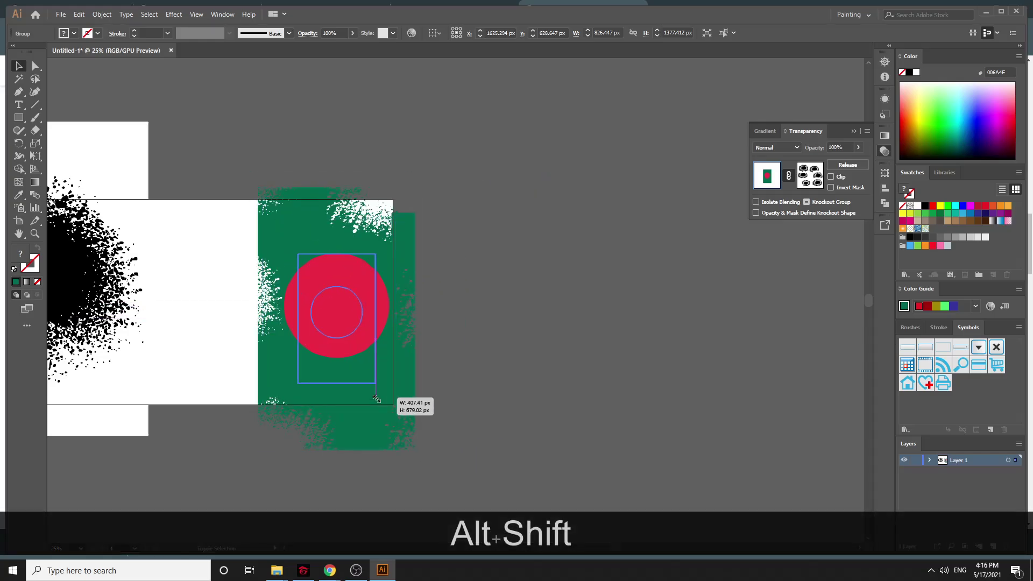
pyautogui.moveTo(365, 363); pyautogui.dragTo(365, 363)
pyautogui.moveTo(347, 320); pyautogui.dragTo(329, 309)
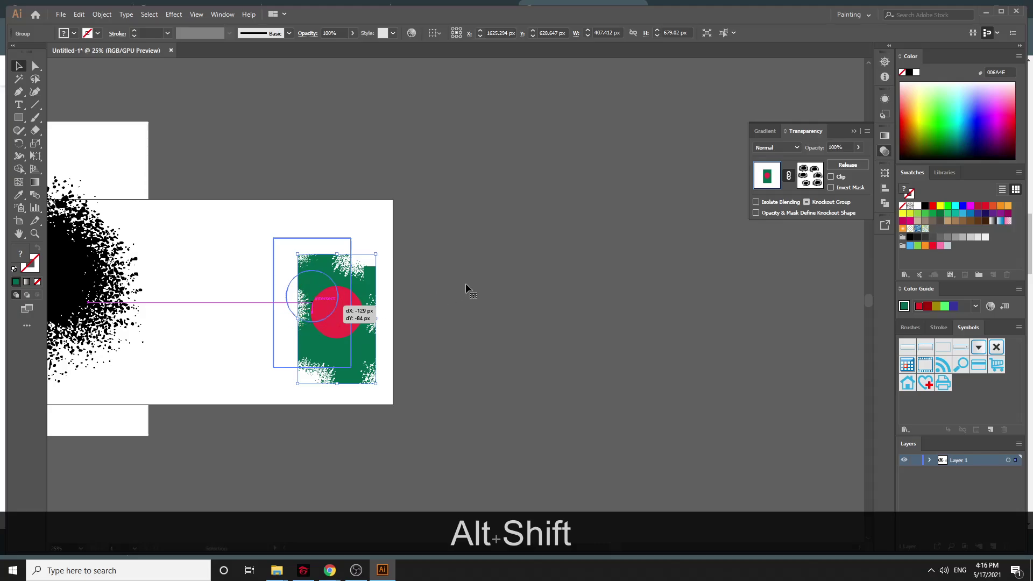
# Delete the large original black splatter artwork overlapping the artboard's left side
pyautogui.press('space')
pyautogui.moveTo(466, 285); pyautogui.dragTo(720, 283)
pyautogui.click(334, 280)
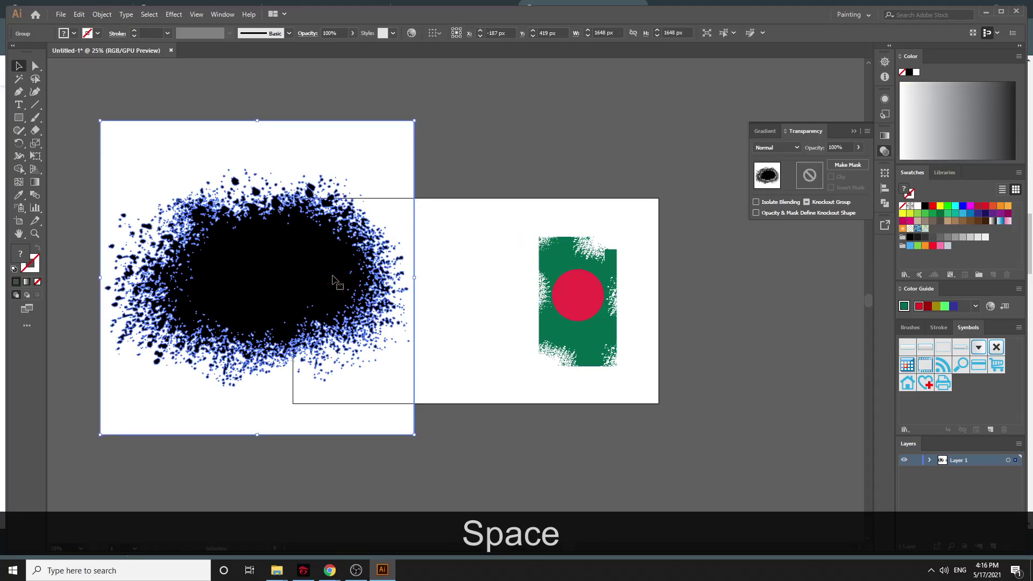
pyautogui.press('Delete')
# Move the distressed flag about 440 px left, closer to the middle of the artboard
pyautogui.hotkey('ctrl', '=')
pyautogui.hotkey('ctrl', '=')
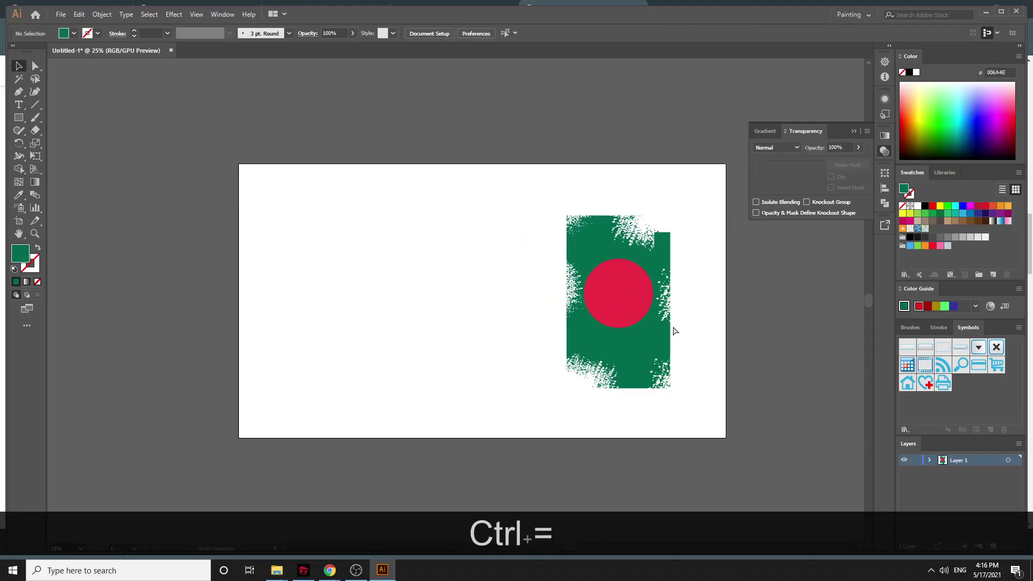
pyautogui.moveTo(683, 325); pyautogui.dragTo(515, 337)
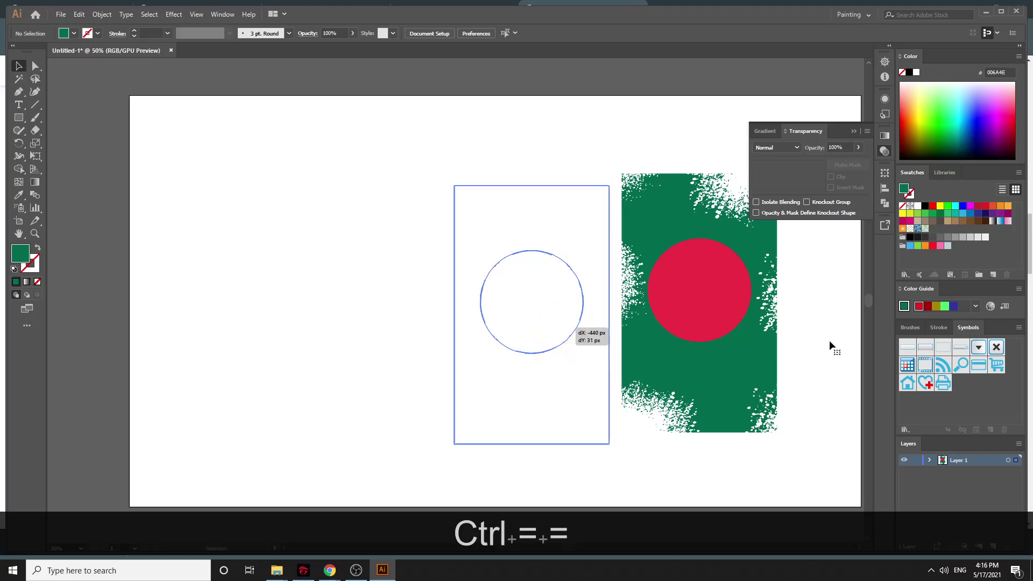
pyautogui.click(828, 340)
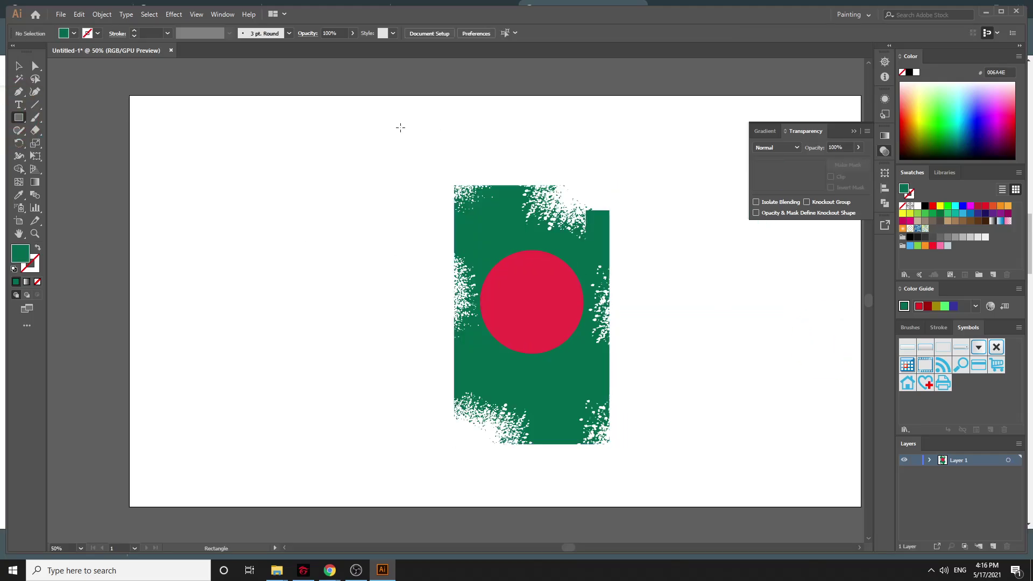
# Draw a rectangle about 689 × 945 px covering the flag and fill it with blue 0000FF
pyautogui.moveTo(401, 127)
pyautogui.mouseDown()
pyautogui.moveTo(607, 387)
pyautogui.moveTo(663, 487)
pyautogui.mouseUp()
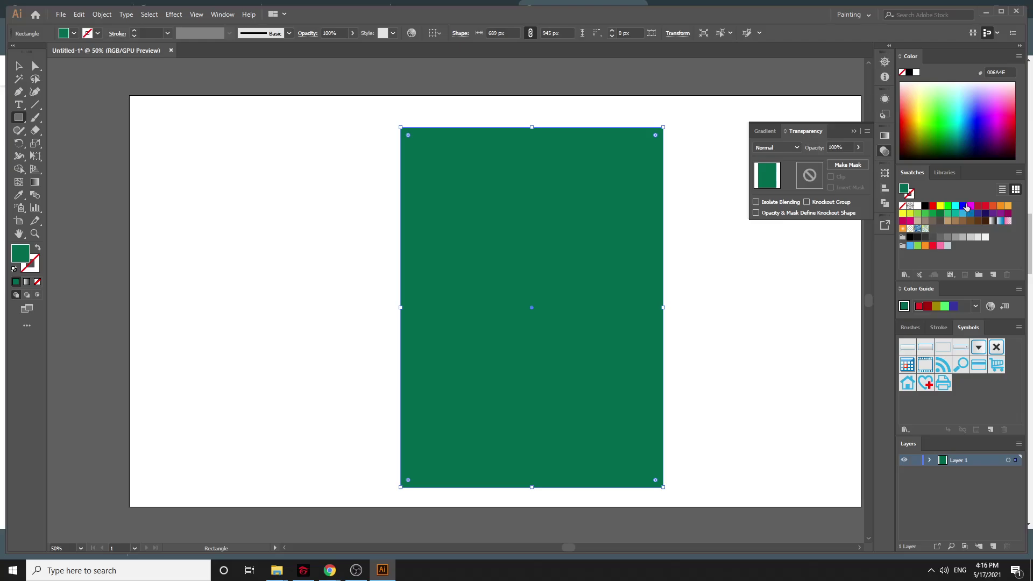
pyautogui.click(966, 206)
pyautogui.click(19, 65)
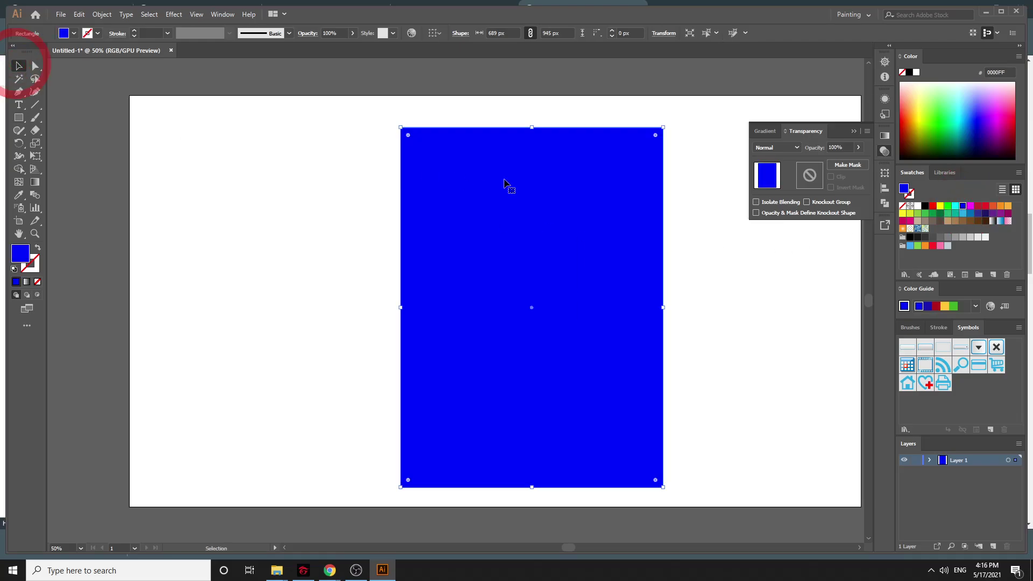
# Send the rectangle to the back behind the flag and change its fill to light blue 29ABE2
pyautogui.rightClick(607, 201)
pyautogui.moveTo(708, 379)
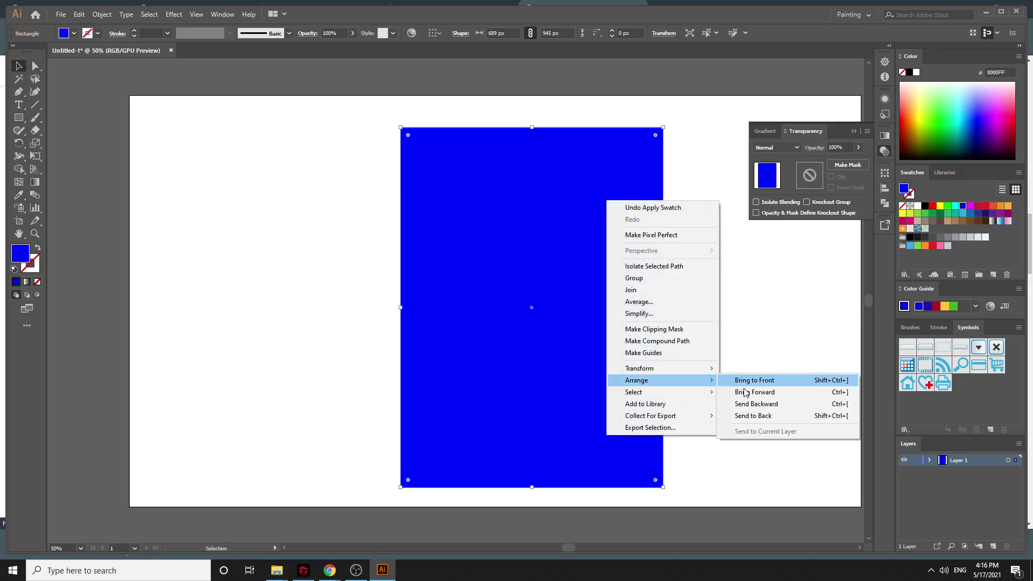
pyautogui.click(754, 417)
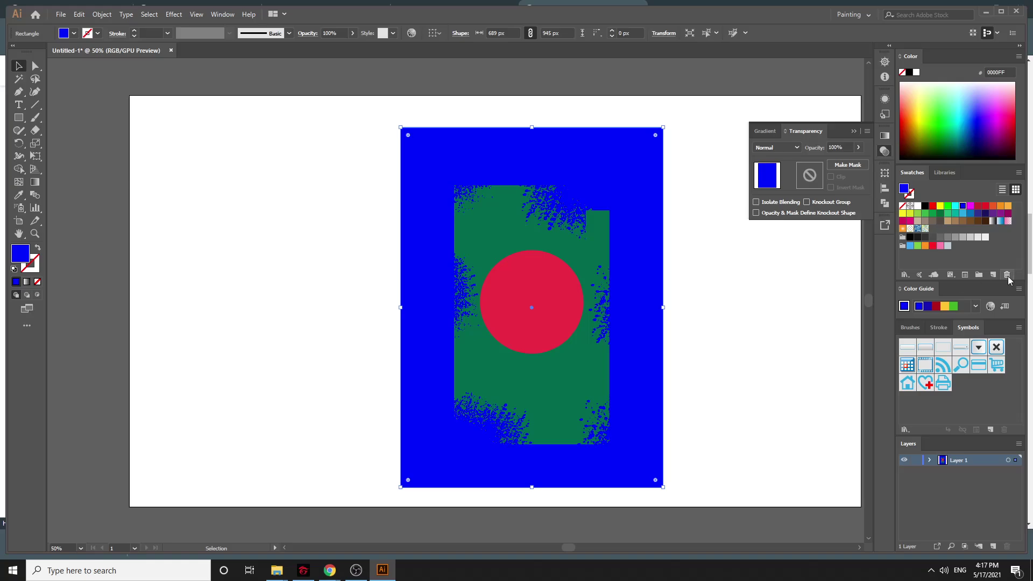
pyautogui.click(963, 215)
pyautogui.click(783, 300)
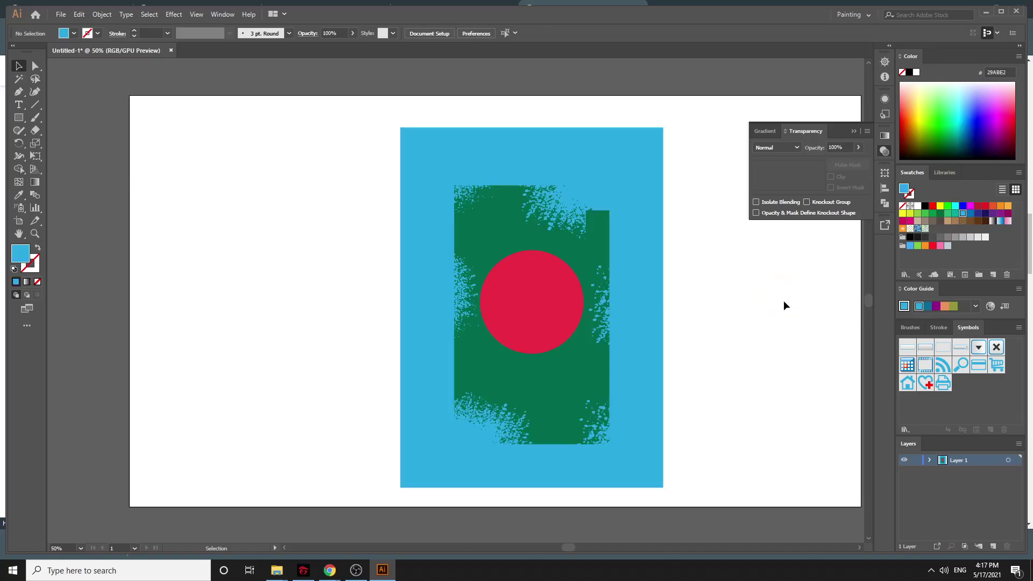
pyautogui.hotkey('ctrl', '=')
pyautogui.hotkey('ctrl', '=')
pyautogui.hotkey('ctrl', '-')
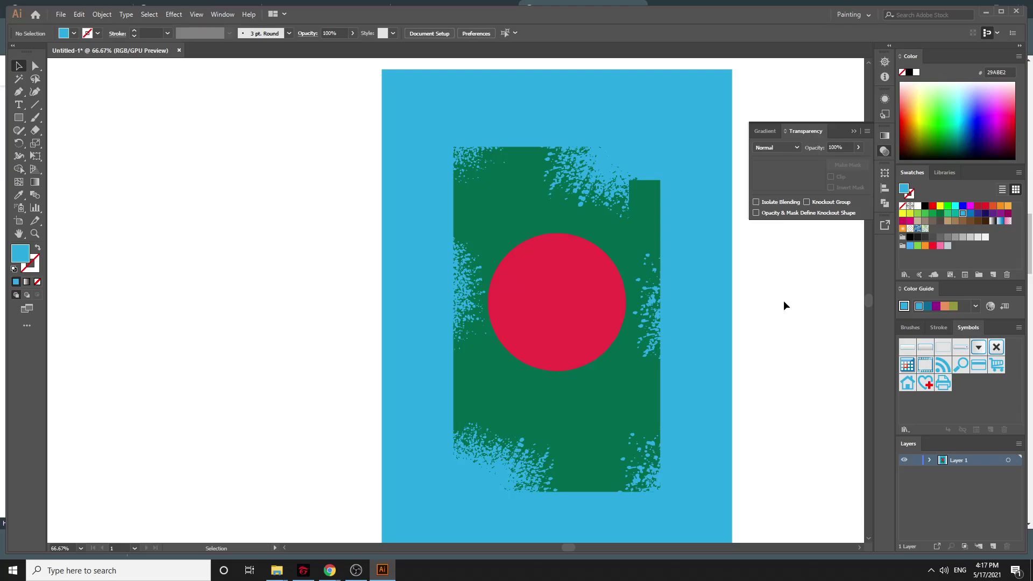
pyautogui.moveTo(327, 566)
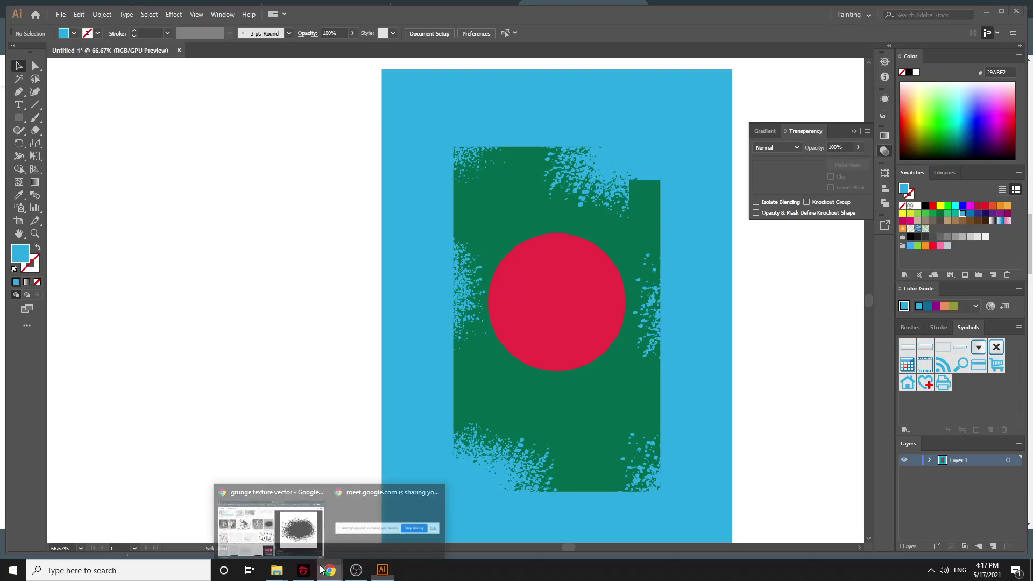
pyautogui.click(297, 530)
pyautogui.click(177, 6)
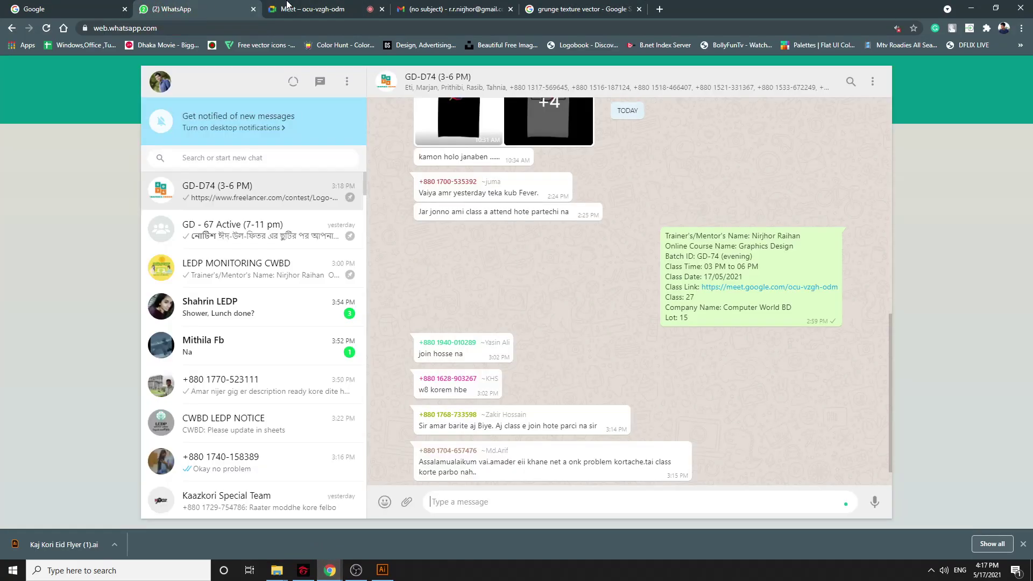
pyautogui.click(271, 12)
pyautogui.click(429, 9)
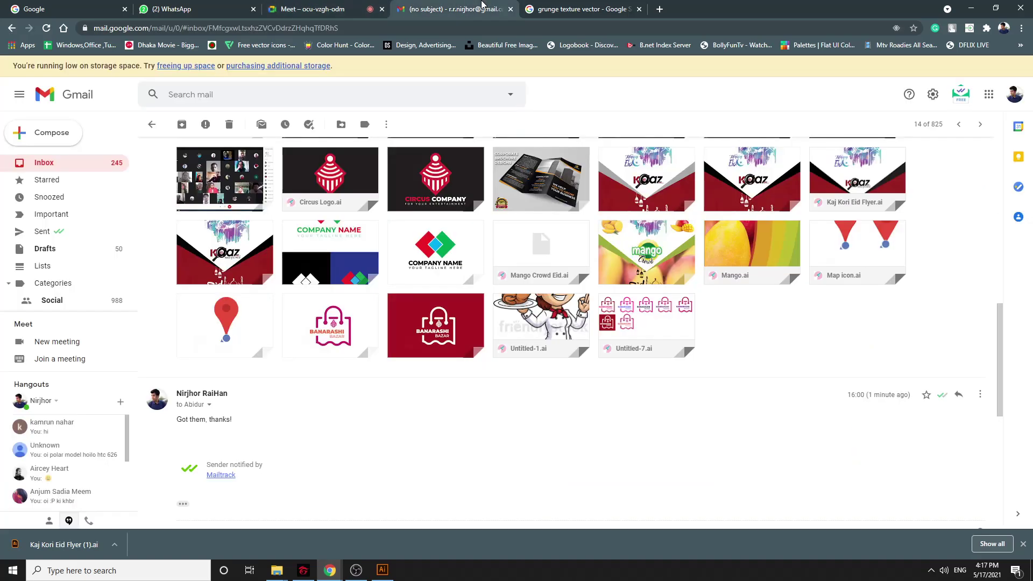
pyautogui.click(554, 8)
pyautogui.click(383, 570)
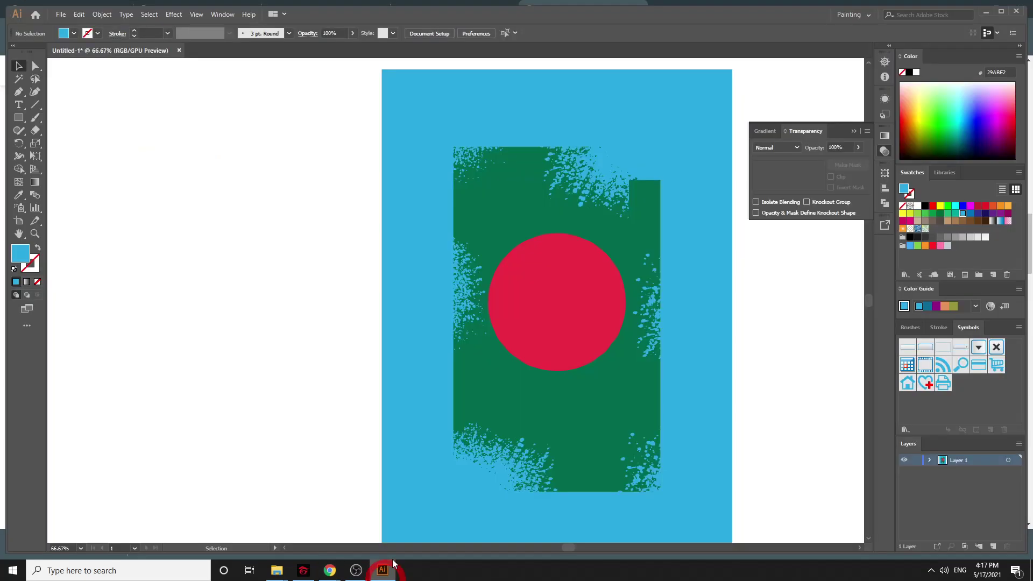
# Move the distressed flag off the artboard's left side, and delete both the light blue rectangle and the flag
pyautogui.click(631, 391)
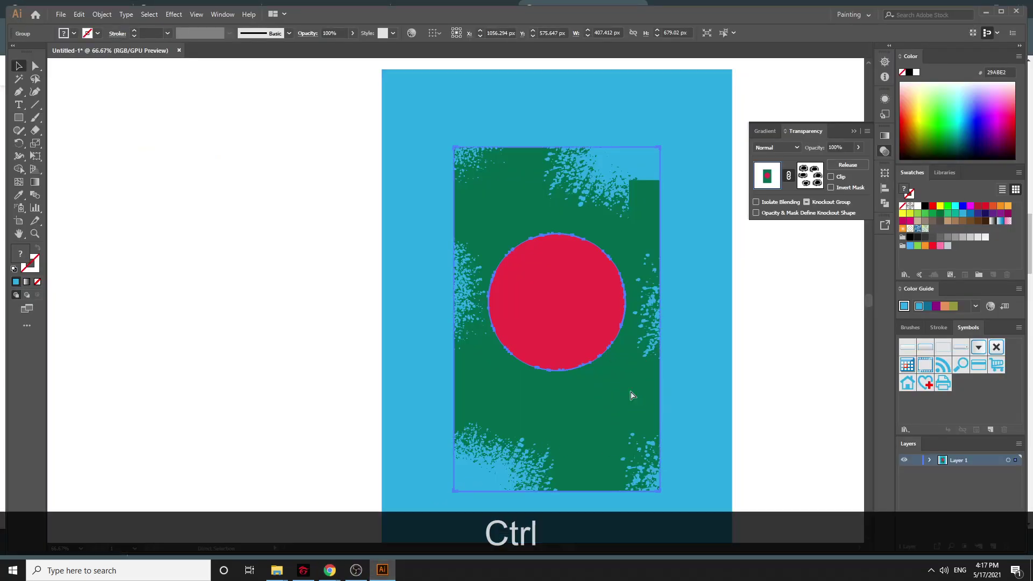
pyautogui.hotkey('ctrl', '-')
pyautogui.hotkey('ctrl', '-')
pyautogui.hotkey('ctrl', '-')
pyautogui.moveTo(434, 283); pyautogui.dragTo(154, 212)
pyautogui.rightClick(182, 239)
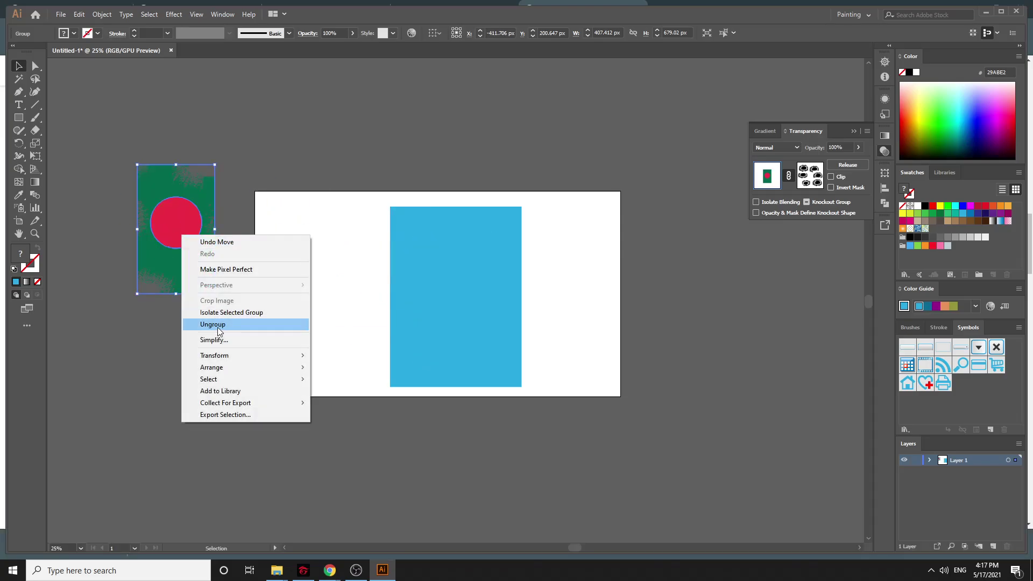
pyautogui.click(266, 164)
pyautogui.click(415, 260)
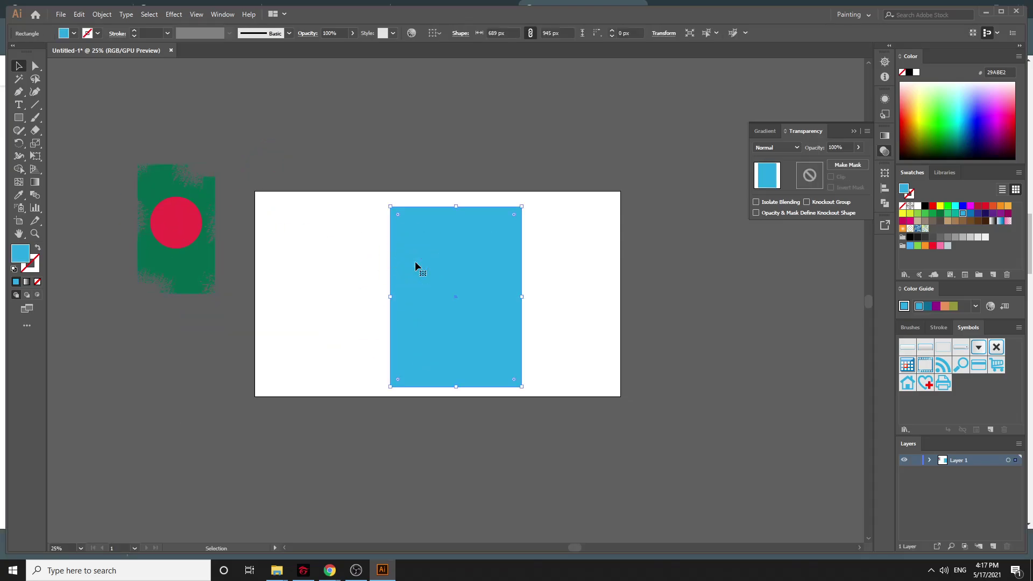
pyautogui.press('Delete')
pyautogui.moveTo(188, 239); pyautogui.dragTo(390, 289)
pyautogui.press('Delete')
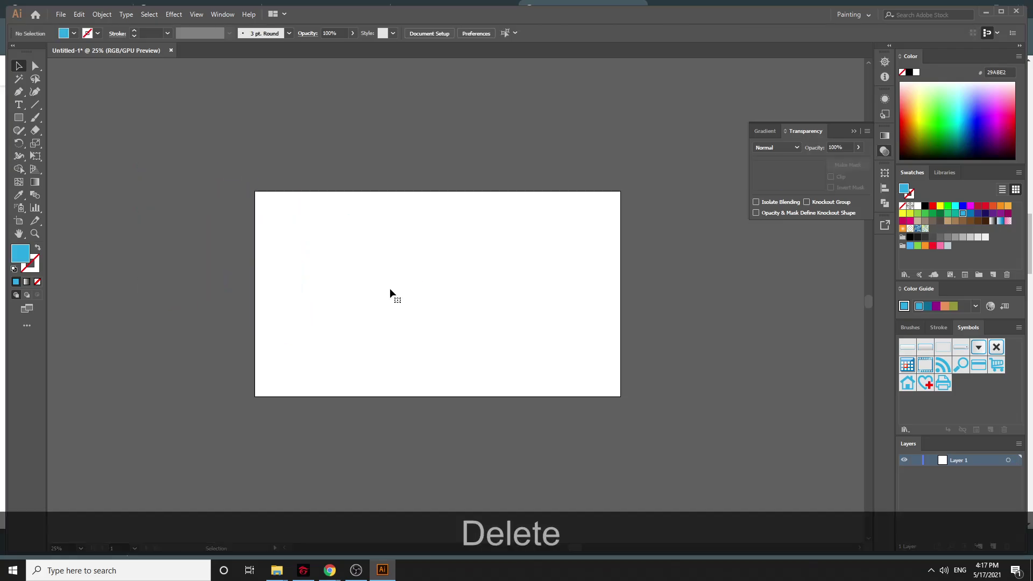
# Switch to Chrome, search Google Images for "usa flag" and open the Britannica flag image preview
pyautogui.moveTo(330, 569)
pyautogui.click(276, 538)
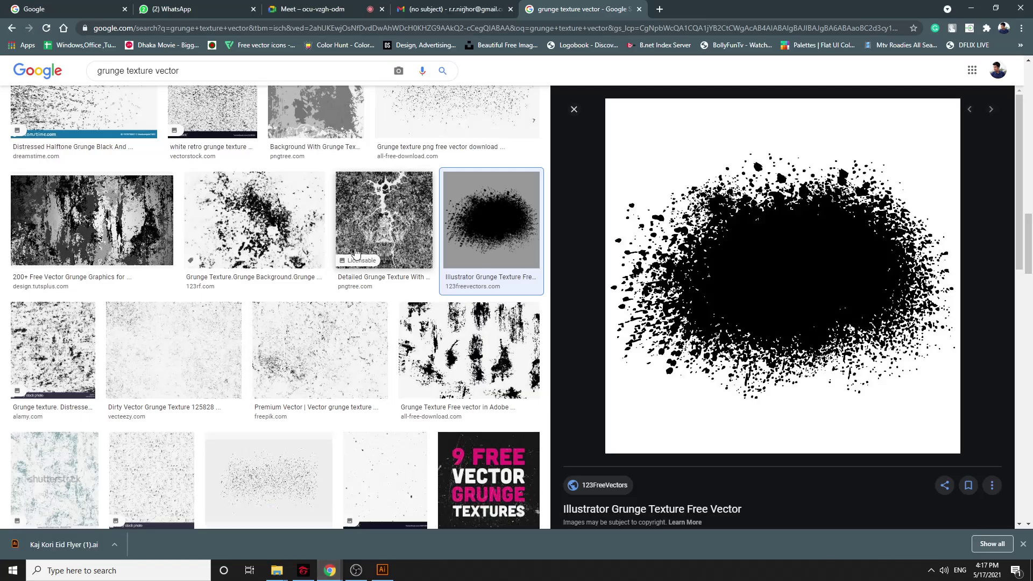
pyautogui.moveTo(197, 71); pyautogui.dragTo(1, 73)
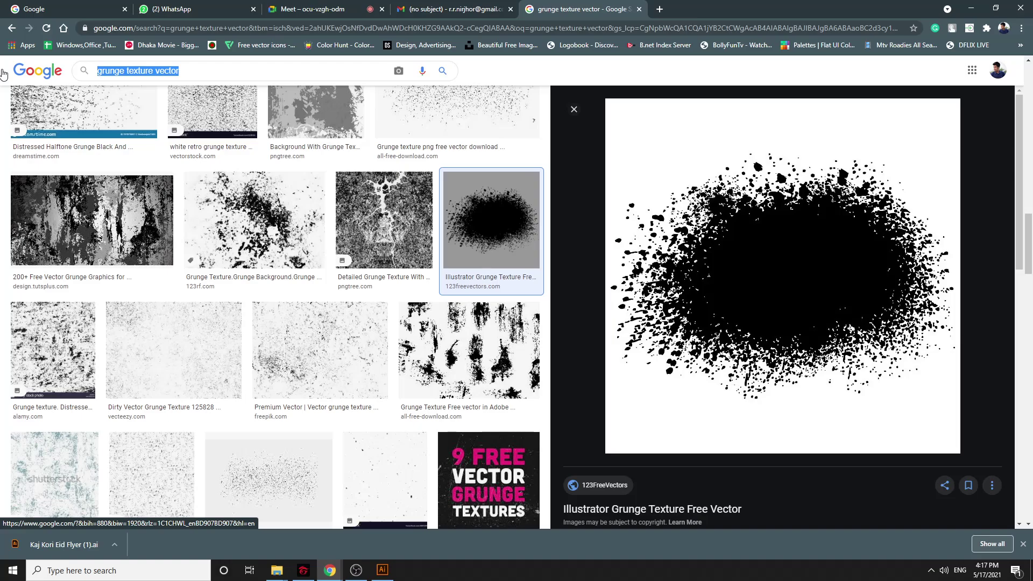
pyautogui.write('usa flag')
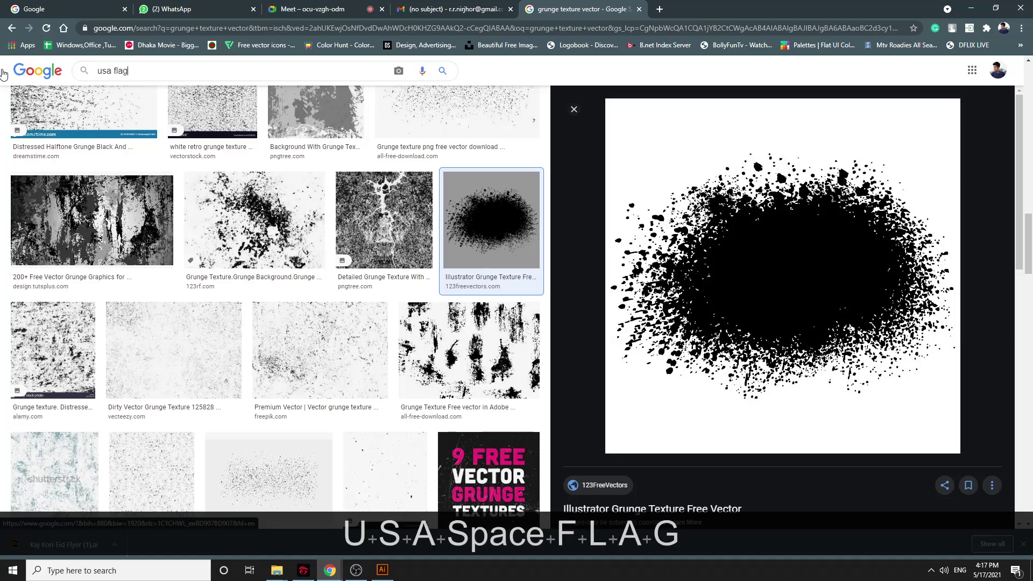
pyautogui.press('Return')
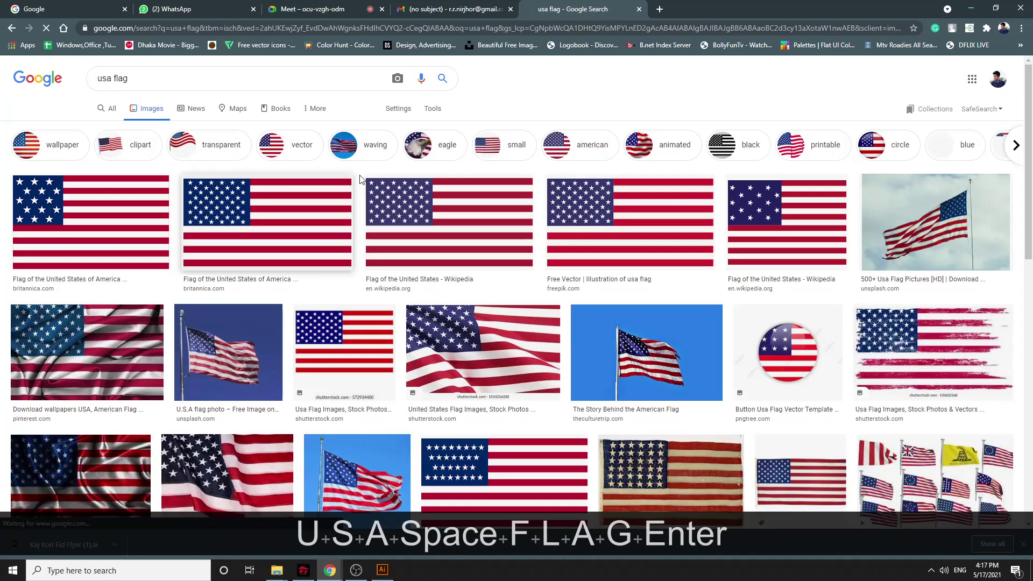
pyautogui.click(91, 220)
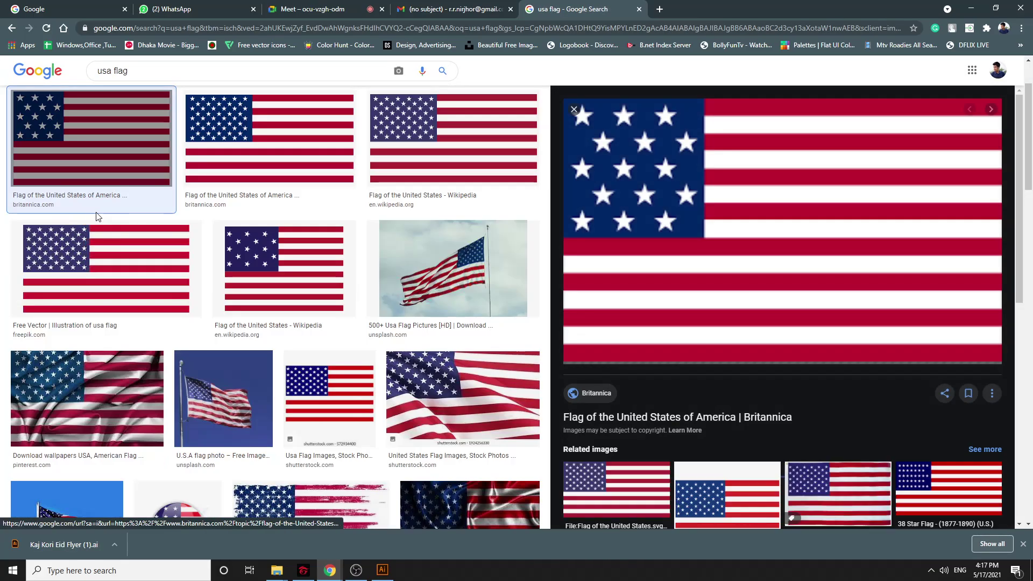
# Try the copied USA flag image on the Illustrator artboard, rotated 90° counterclockwise to stand upright, and delete it
pyautogui.rightClick(759, 230)
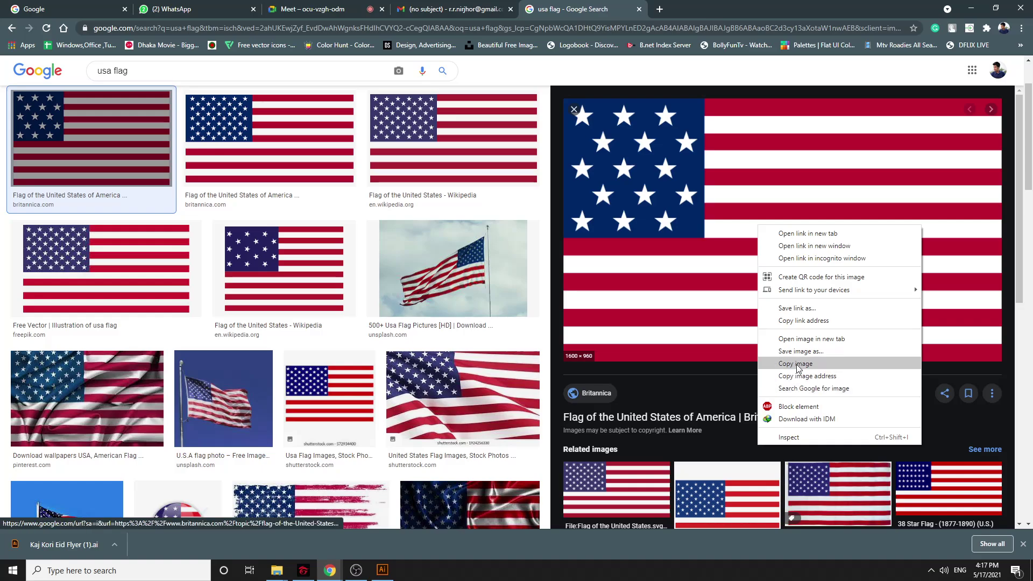
pyautogui.click(791, 366)
pyautogui.click(383, 569)
pyautogui.click(569, 312)
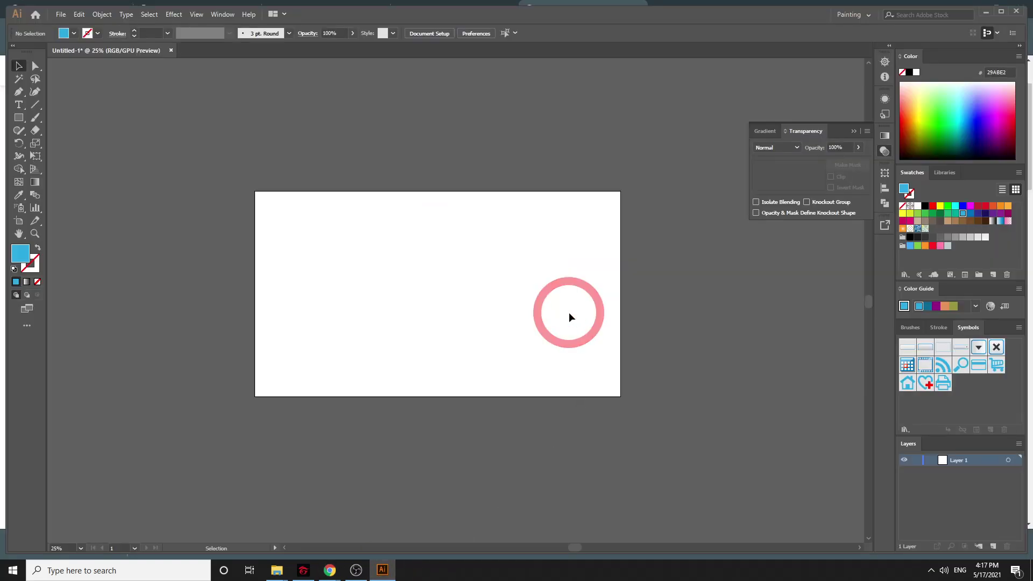
pyautogui.hotkey('ctrl', 'v')
pyautogui.press('shift')
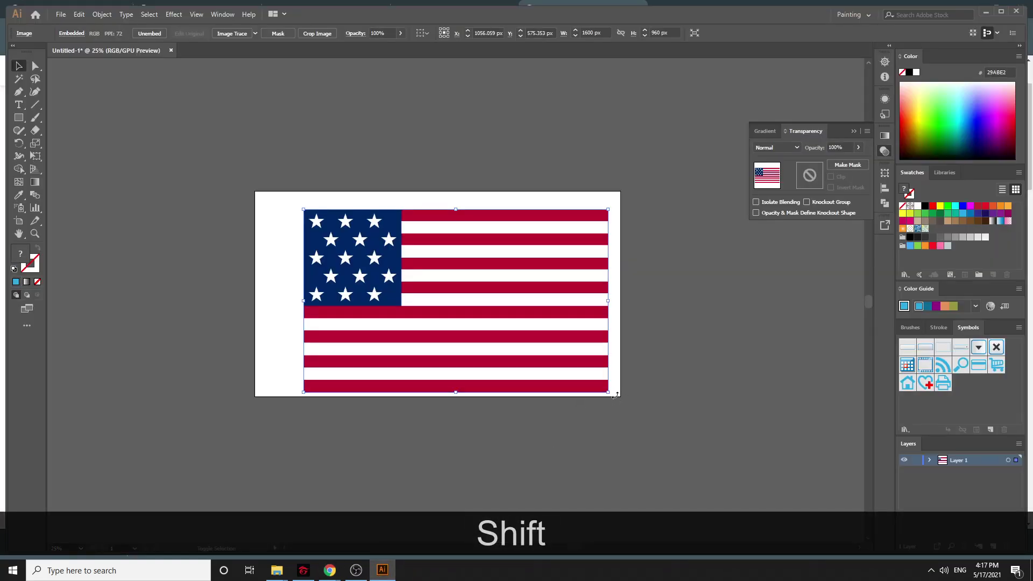
pyautogui.moveTo(615, 395); pyautogui.dragTo(530, 218)
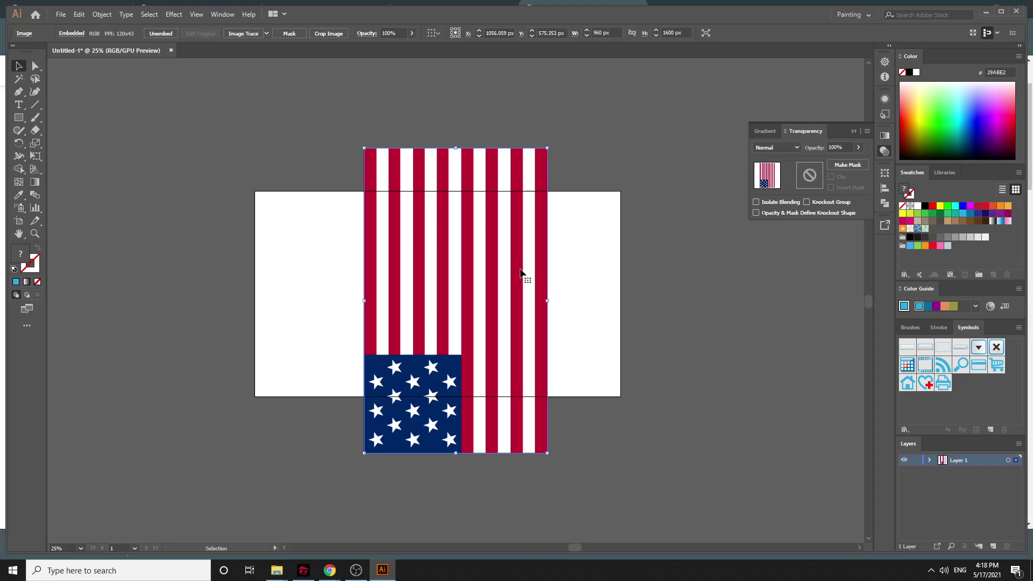
pyautogui.press('Delete')
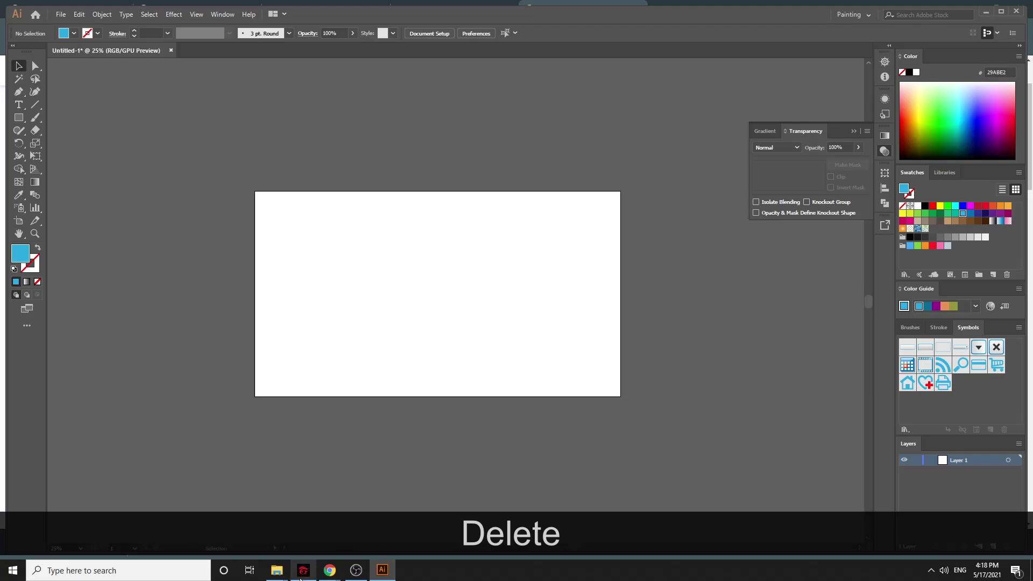
# Switch to Chrome and save the previewed flag image to the Desktop as flag-Stars-and-Stripes-May-1-1795.jpg
pyautogui.click(330, 570)
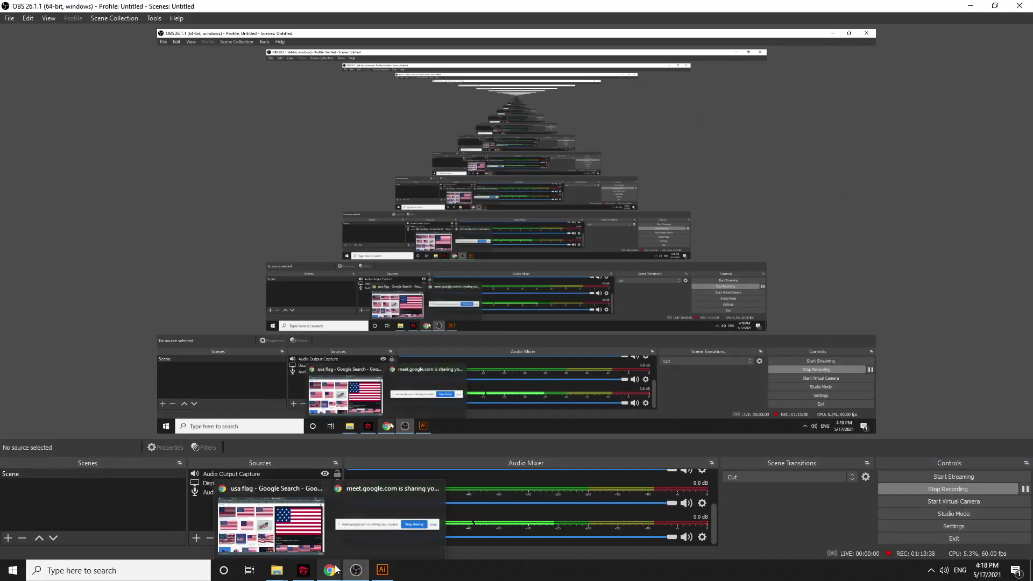
pyautogui.click(271, 525)
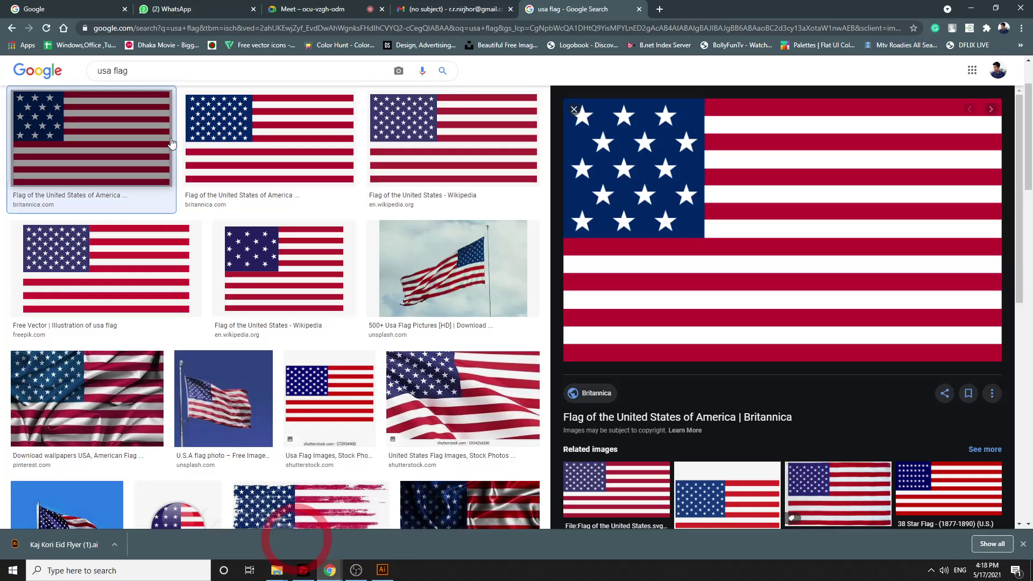
pyautogui.rightClick(697, 225)
pyautogui.click(770, 351)
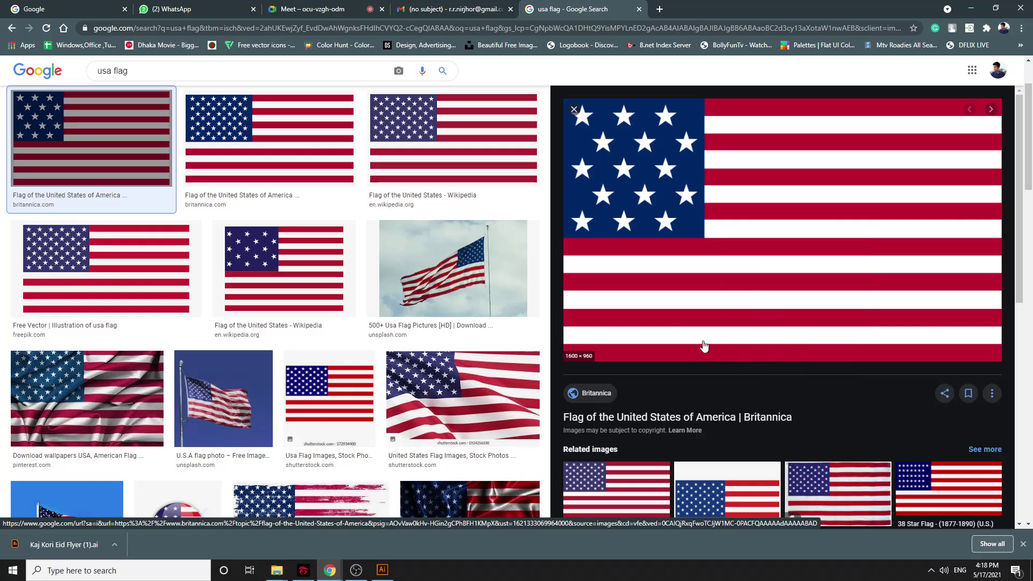
pyautogui.click(521, 223)
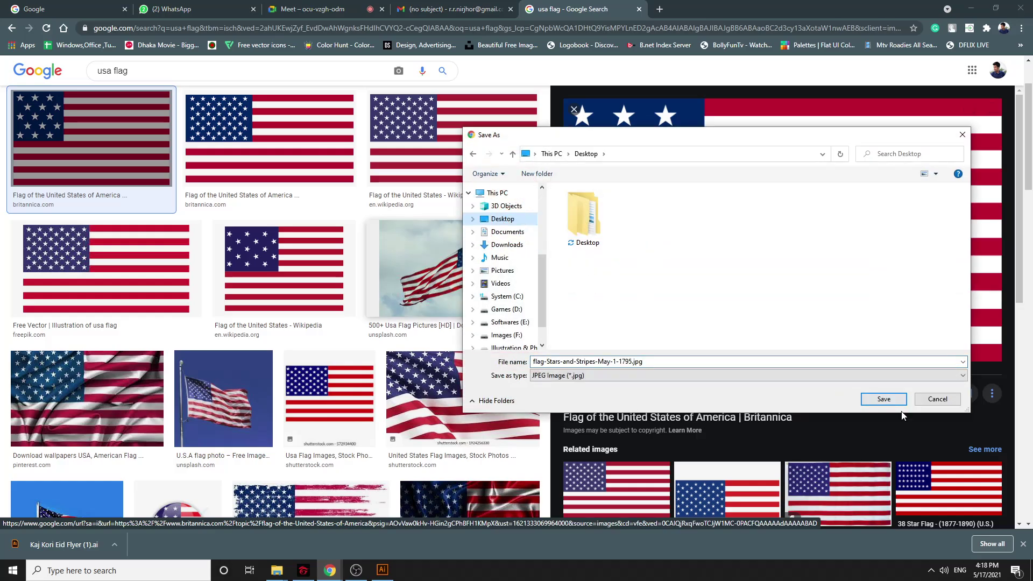
pyautogui.click(893, 398)
# Minimize the open windows and close the Garena launcher to reach the desktop
pyautogui.click(970, 8)
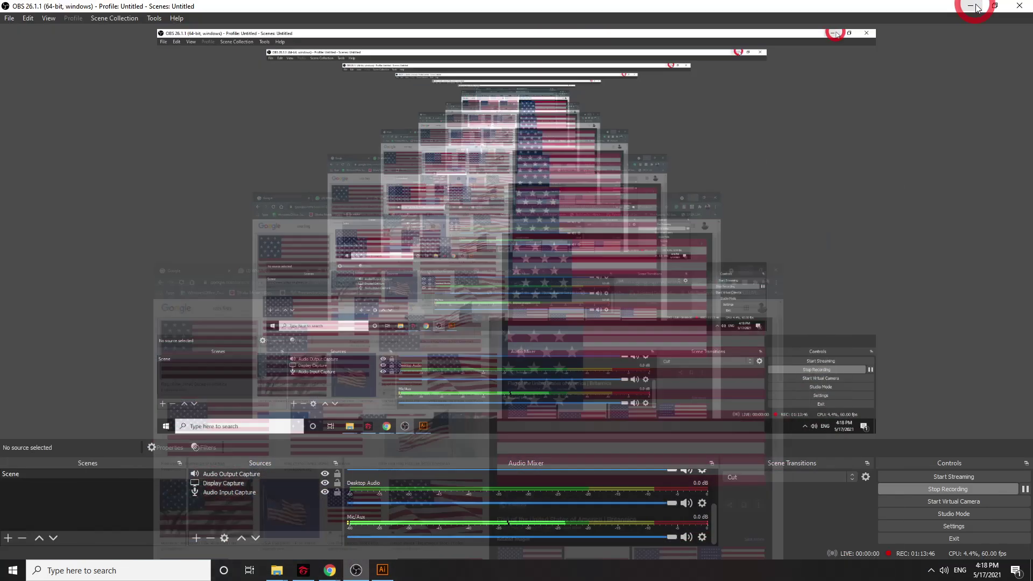
pyautogui.click(967, 6)
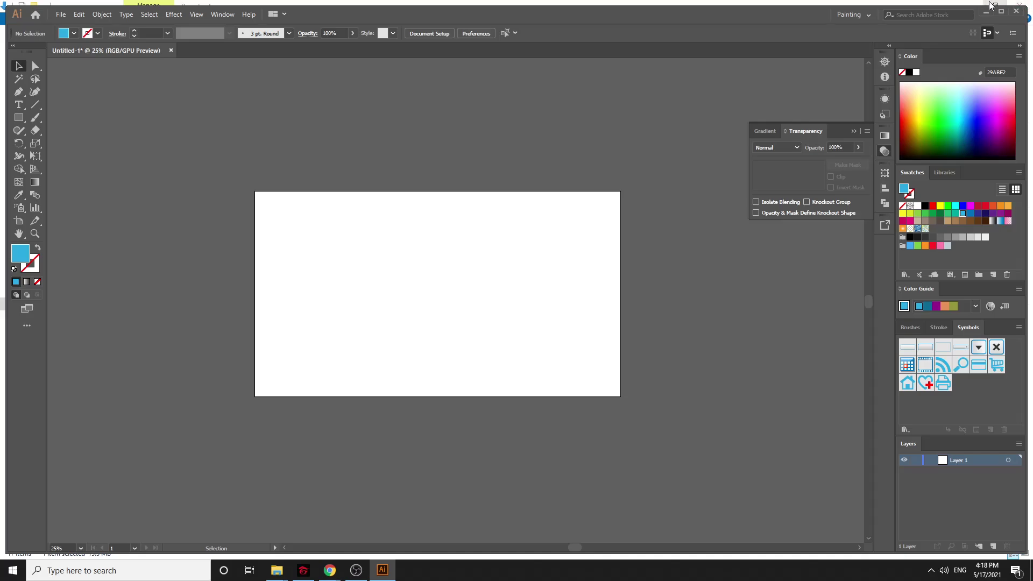
pyautogui.click(989, 13)
pyautogui.click(970, 7)
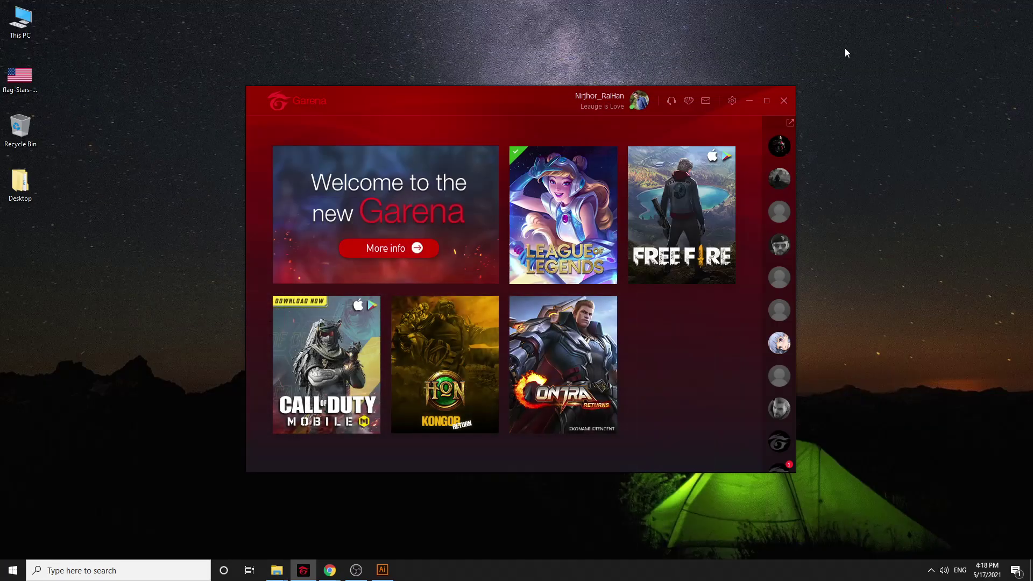
pyautogui.click(785, 101)
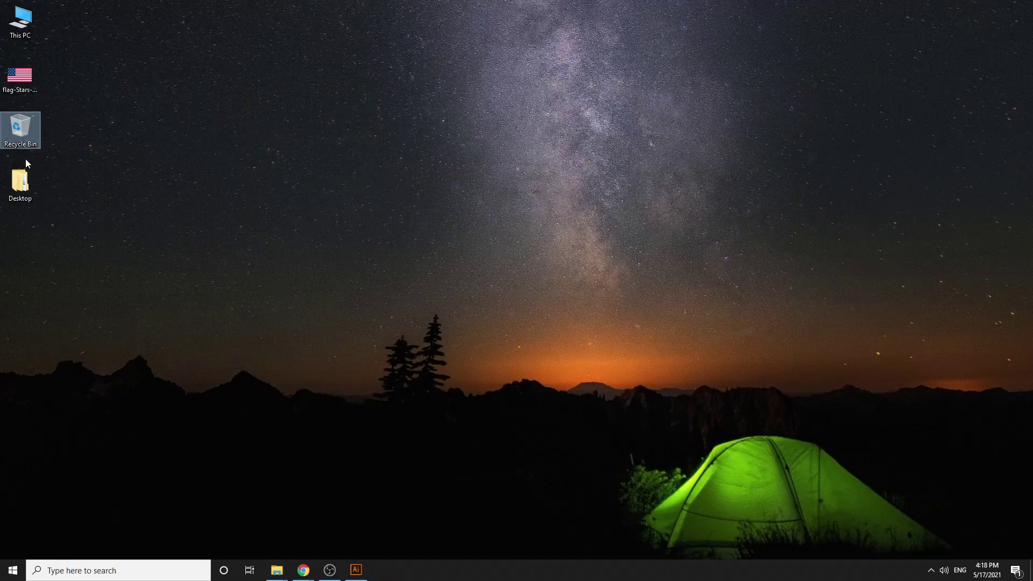
pyautogui.click(228, 141)
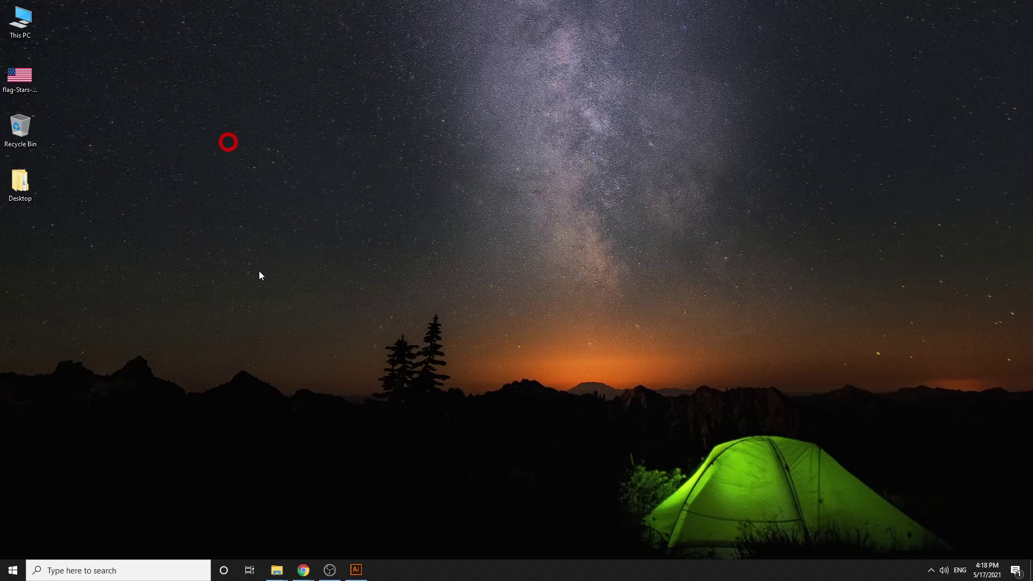
# Launch Vector Magic and load the saved USA flag JPG from the desktop into it
pyautogui.click(162, 567)
pyautogui.write('vec')
pyautogui.click(165, 276)
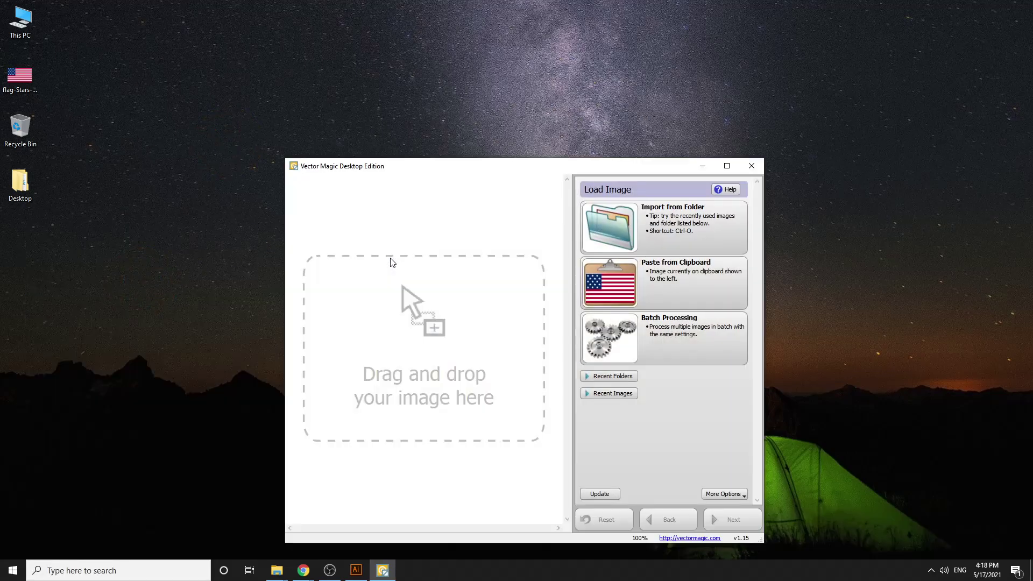
pyautogui.click(587, 289)
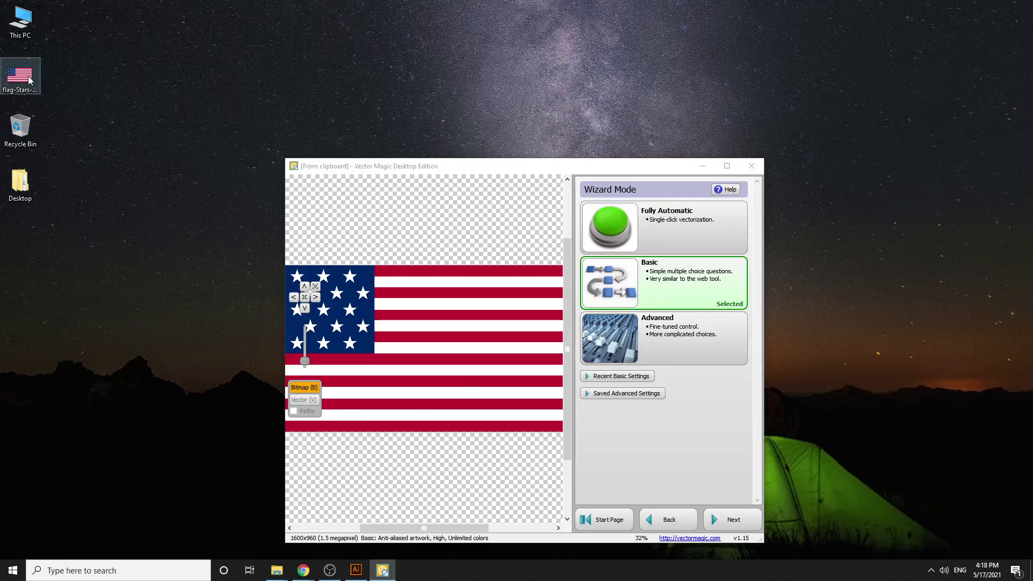
pyautogui.moveTo(21, 75); pyautogui.dragTo(414, 353)
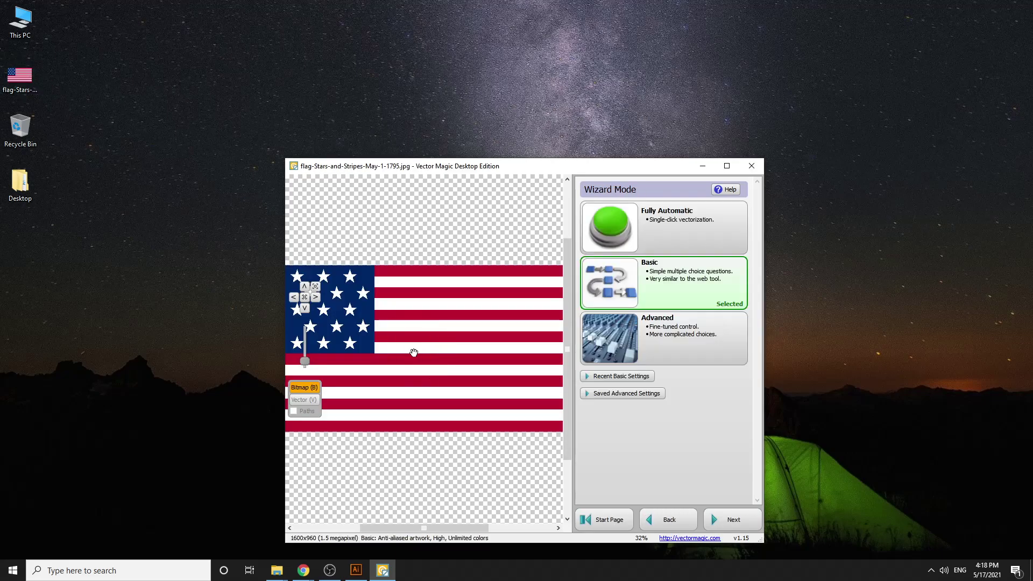
# Vectorize the flag image with the Fully Automatic mode
pyautogui.click(648, 221)
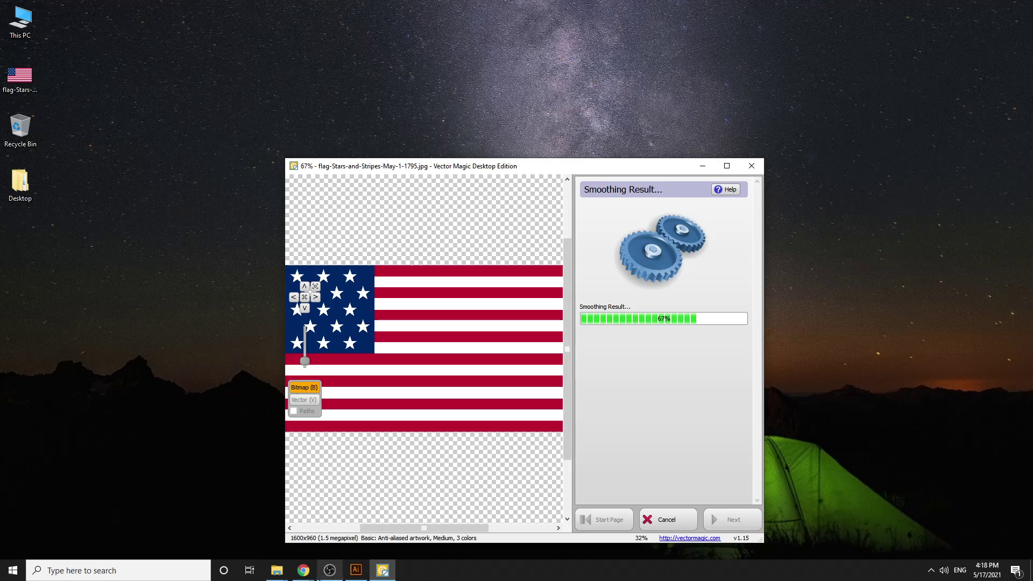
pyautogui.click(245, 516)
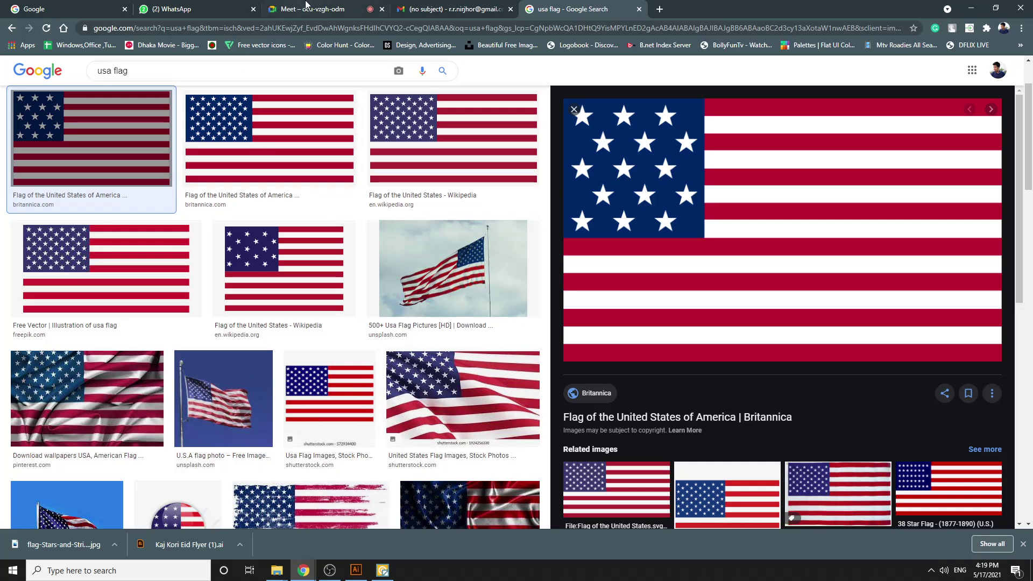
pyautogui.click(381, 573)
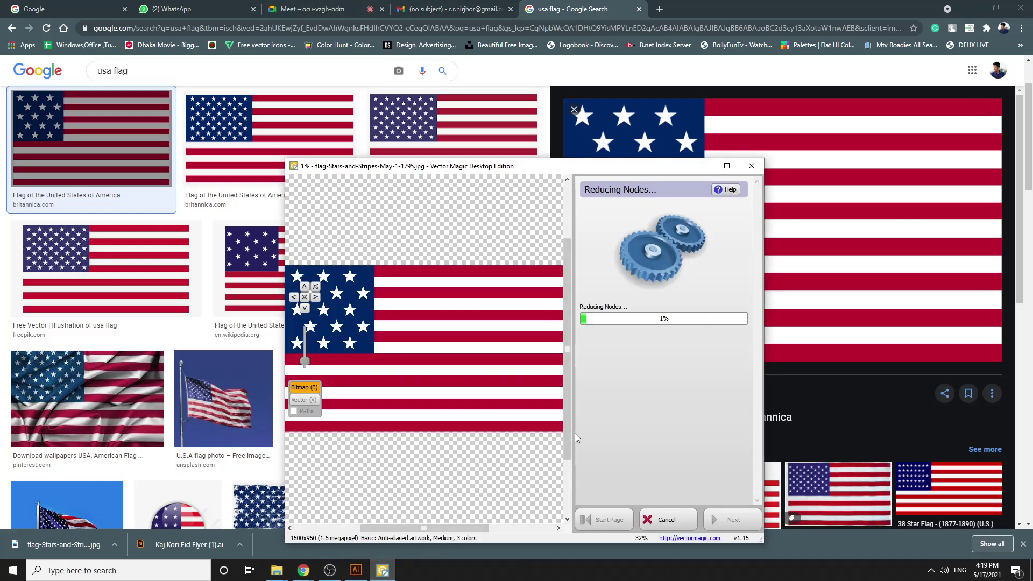
pyautogui.click(679, 230)
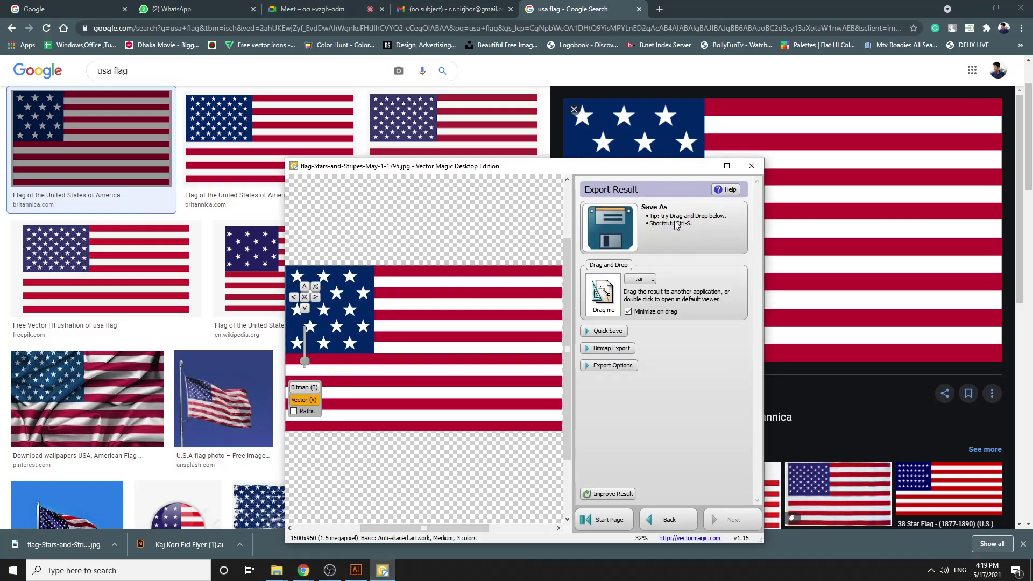
# Save the vector result to the Desktop as flag-Stars-and-Stripes-May-1-1795.ai in Adobe Illustrator format and close Vector Magic
pyautogui.click(676, 224)
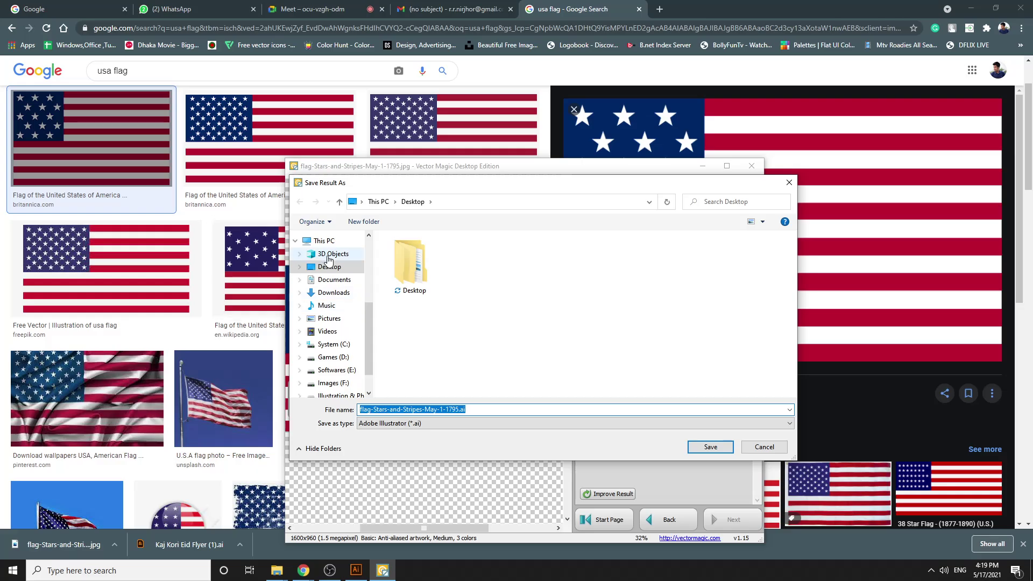
pyautogui.click(326, 266)
pyautogui.click(723, 448)
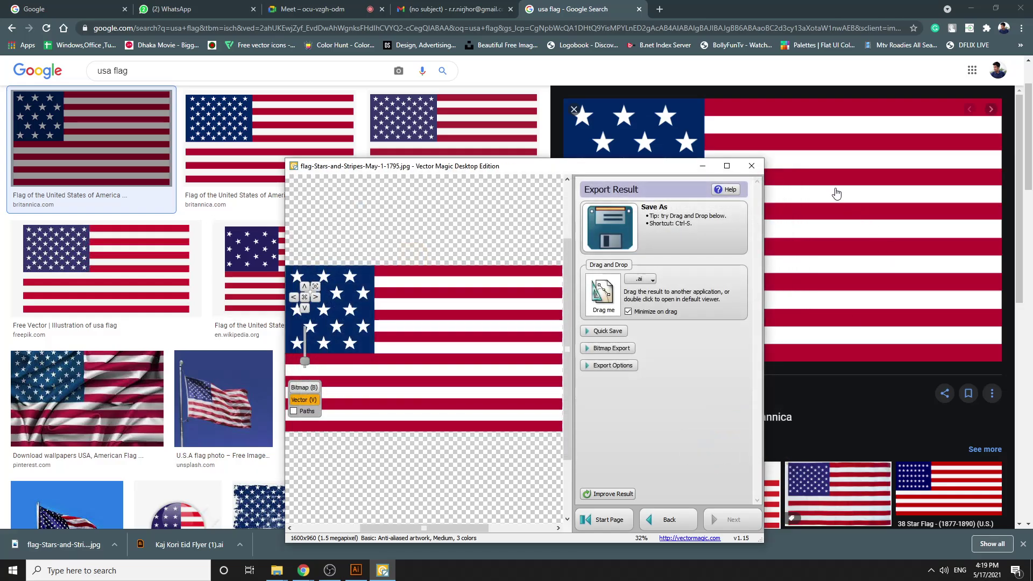
pyautogui.click(752, 165)
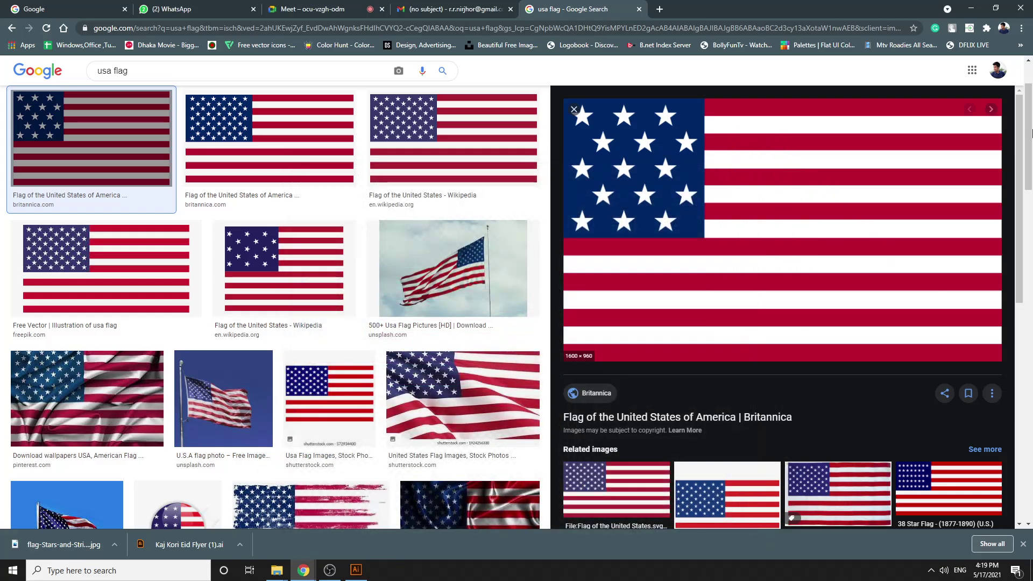
# Open the vectorized flag's AI file from the desktop in Illustrator
pyautogui.click(981, 6)
pyautogui.doubleClick(37, 255)
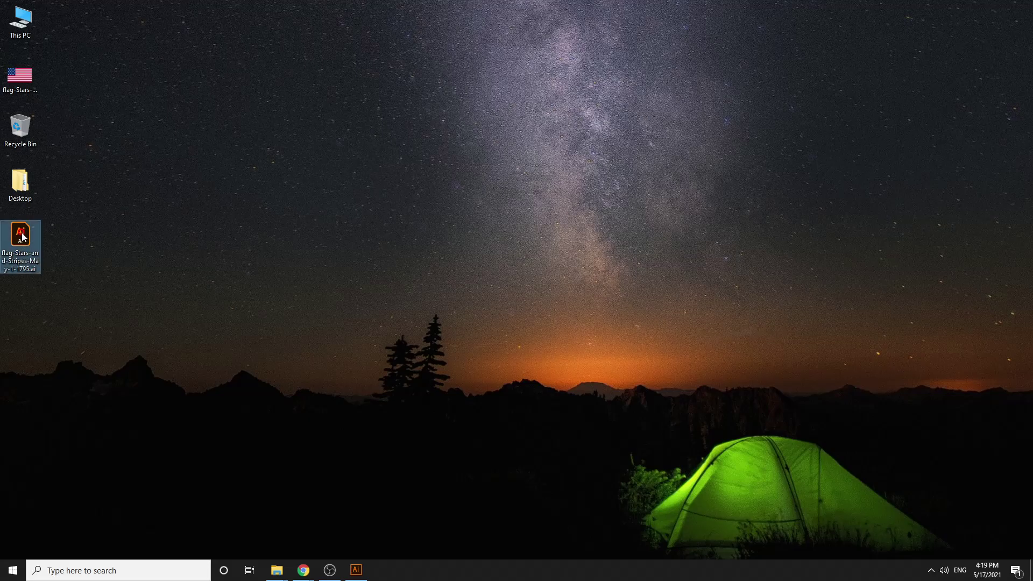
pyautogui.hotkey('ctrl', '-')
pyautogui.hotkey('ctrl', '-')
pyautogui.hotkey('ctrl', '-')
pyautogui.hotkey('ctrl', '-')
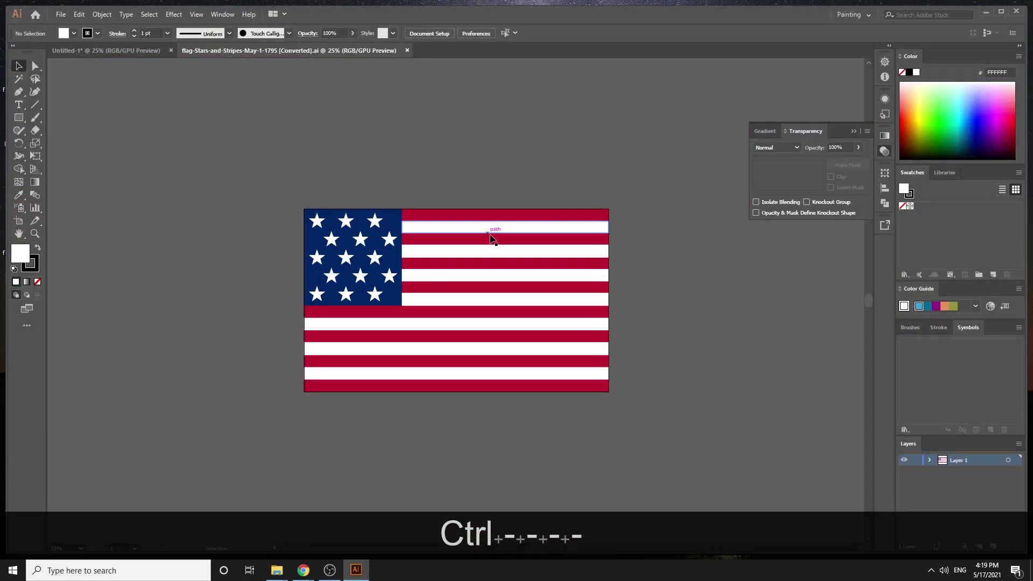
# Transfer the whole flag artwork into the Untitled-1 document and place it roughly centred on the artboard
pyautogui.moveTo(270, 191); pyautogui.dragTo(709, 480)
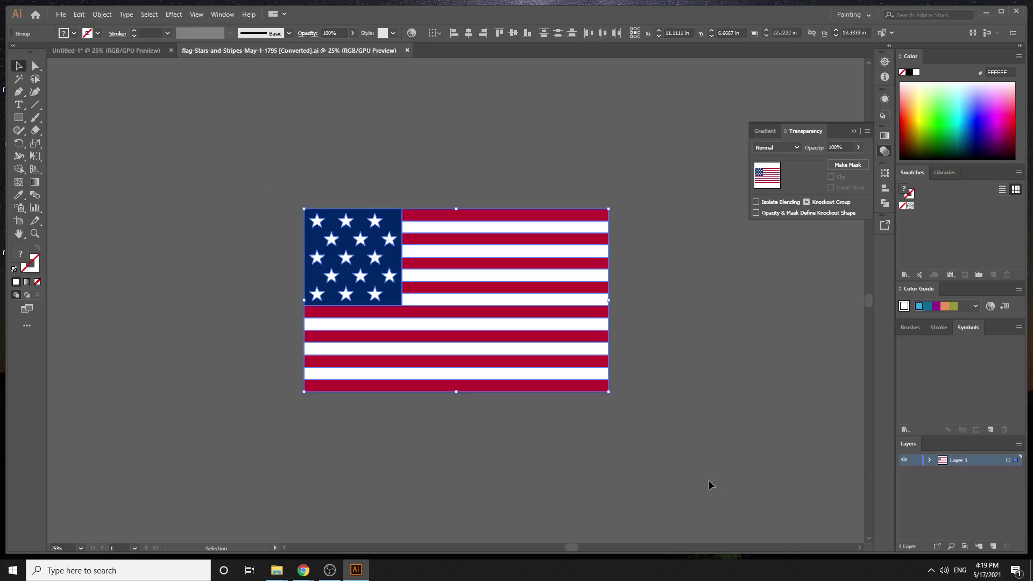
pyautogui.moveTo(447, 296); pyautogui.dragTo(489, 314)
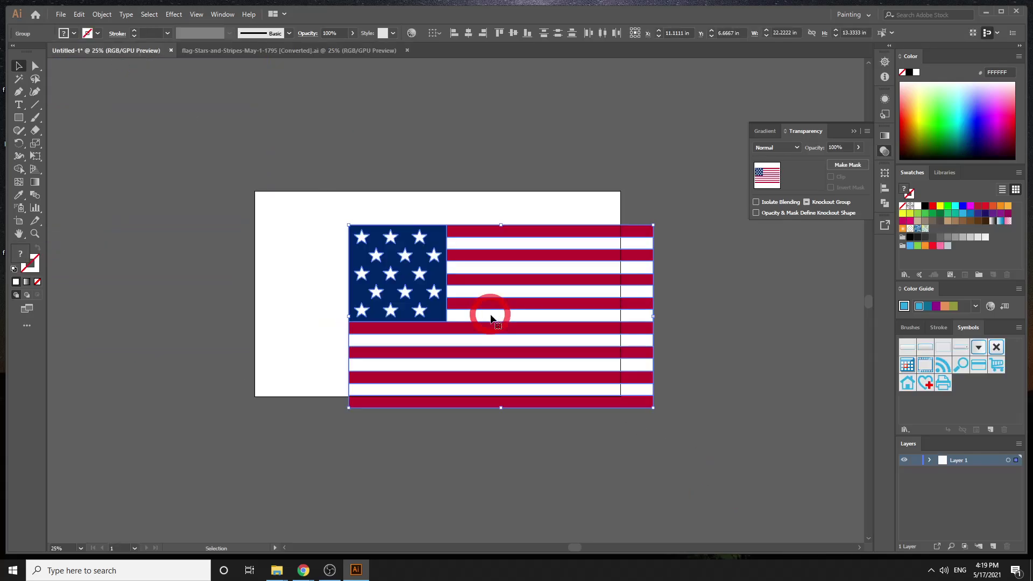
pyautogui.moveTo(546, 356); pyautogui.dragTo(492, 332)
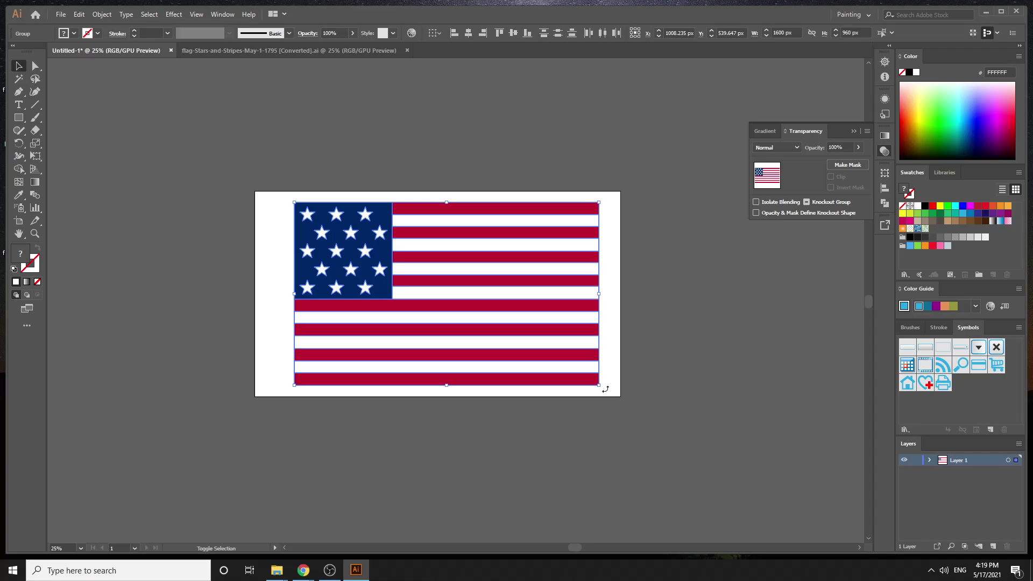
# Rotate the flag 90° clockwise and scale it down proportionally to about 582 × 969 px so it fits the artboard
pyautogui.moveTo(606, 389); pyautogui.dragTo(383, 441)
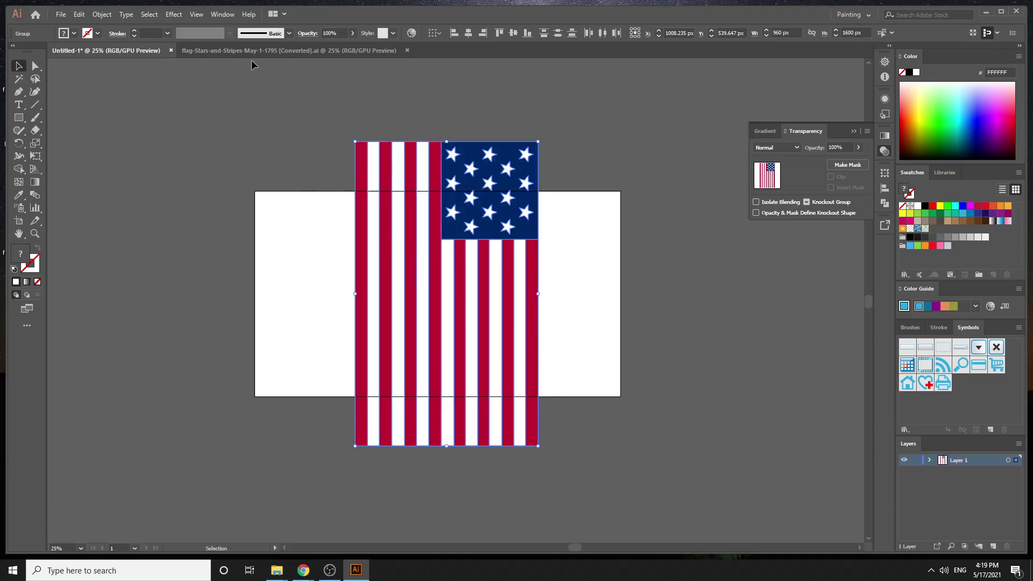
pyautogui.click(208, 49)
pyautogui.click(127, 50)
pyautogui.moveTo(538, 445); pyautogui.dragTo(502, 386)
pyautogui.click(636, 336)
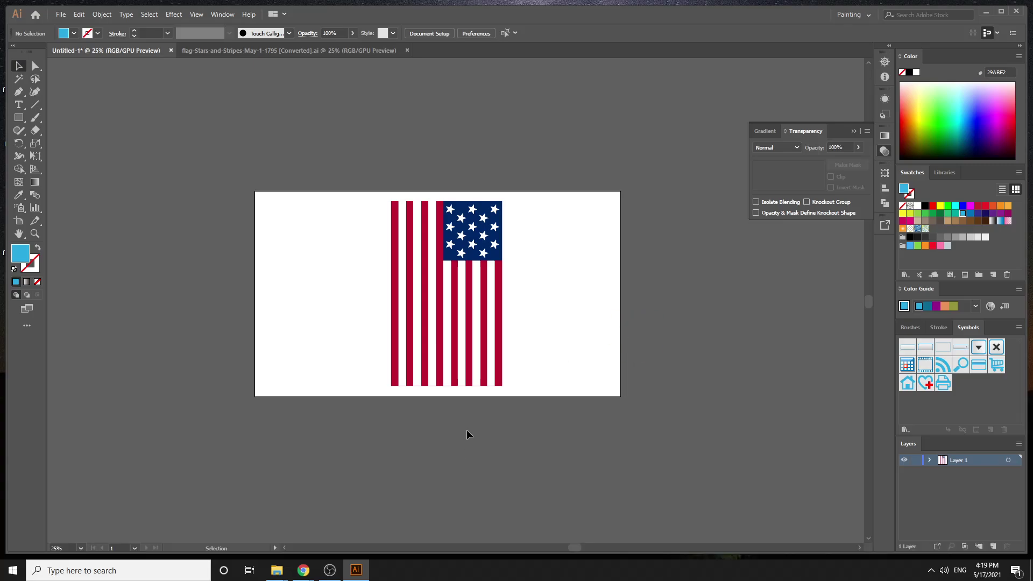
# Group all the parts of the flag and nudge it slightly to the right on the artboard
pyautogui.moveTo(361, 226); pyautogui.dragTo(574, 427)
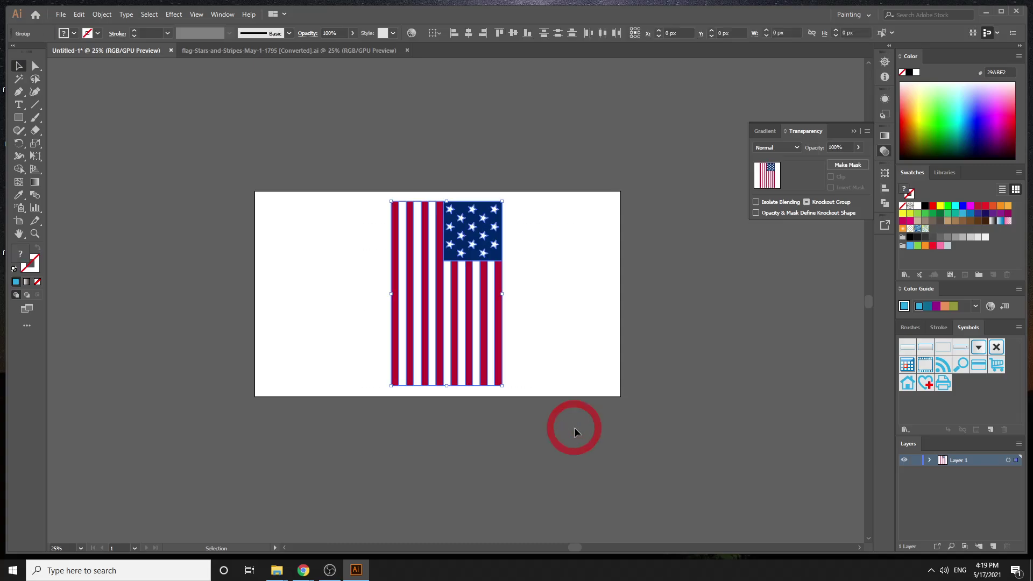
pyautogui.hotkey('ctrl', 'g')
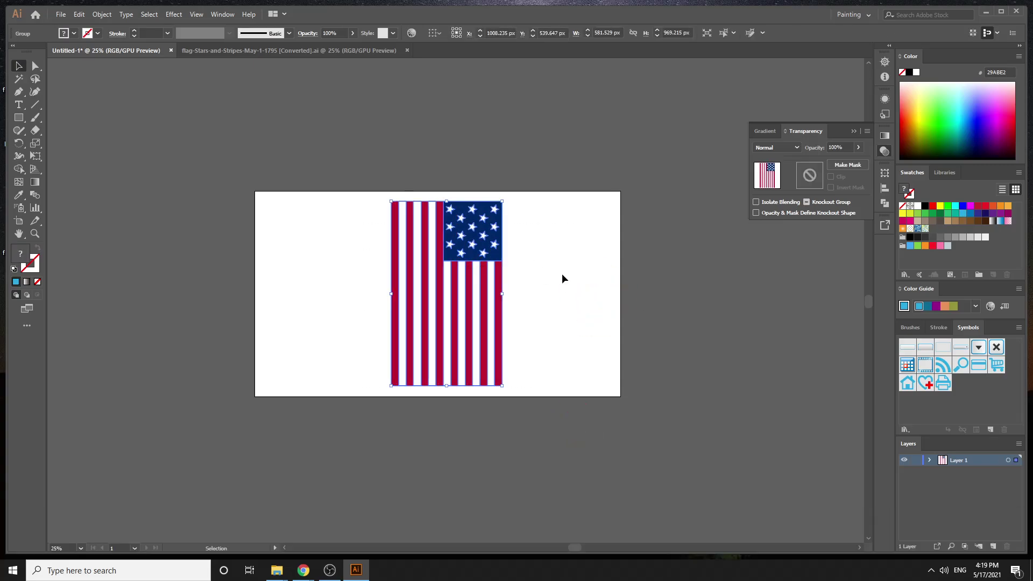
pyautogui.moveTo(467, 279); pyautogui.dragTo(500, 270)
pyautogui.click(203, 212)
pyautogui.click(589, 275)
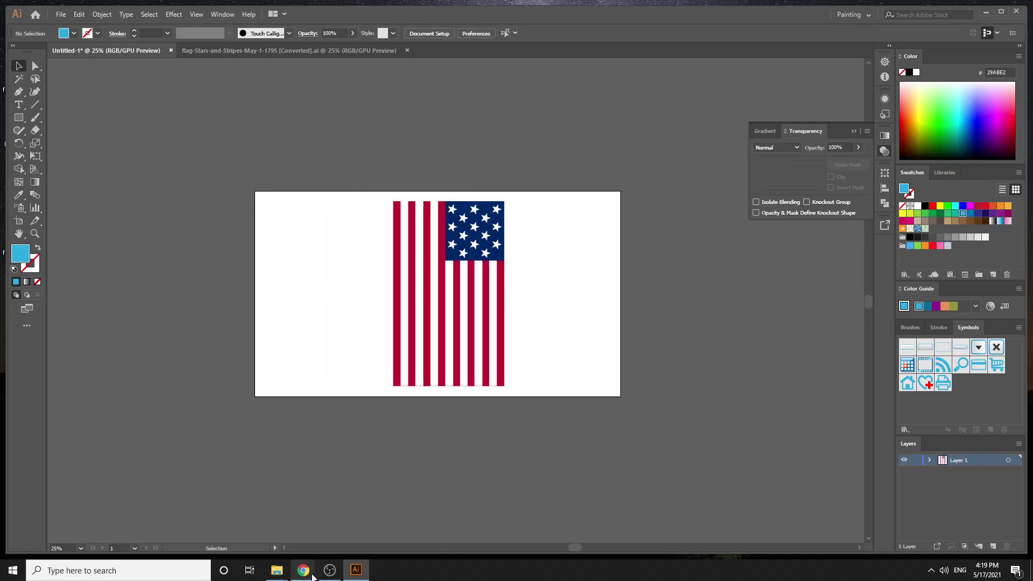
# Switch to Chrome and search Google Images for "grunge texture vector"
pyautogui.moveTo(313, 576)
pyautogui.click(270, 523)
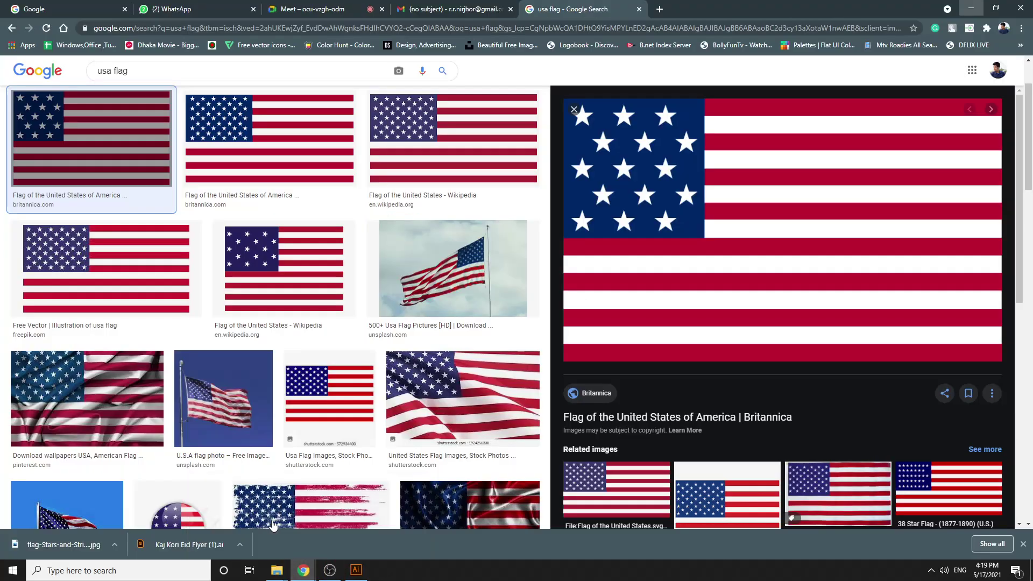
pyautogui.tripleClick(218, 72)
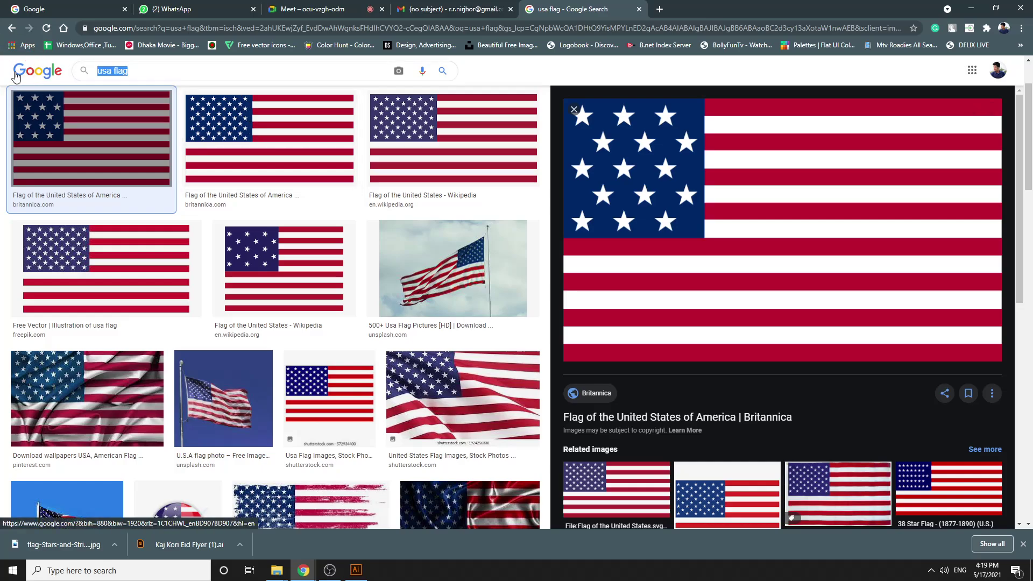
pyautogui.write('grunge t')
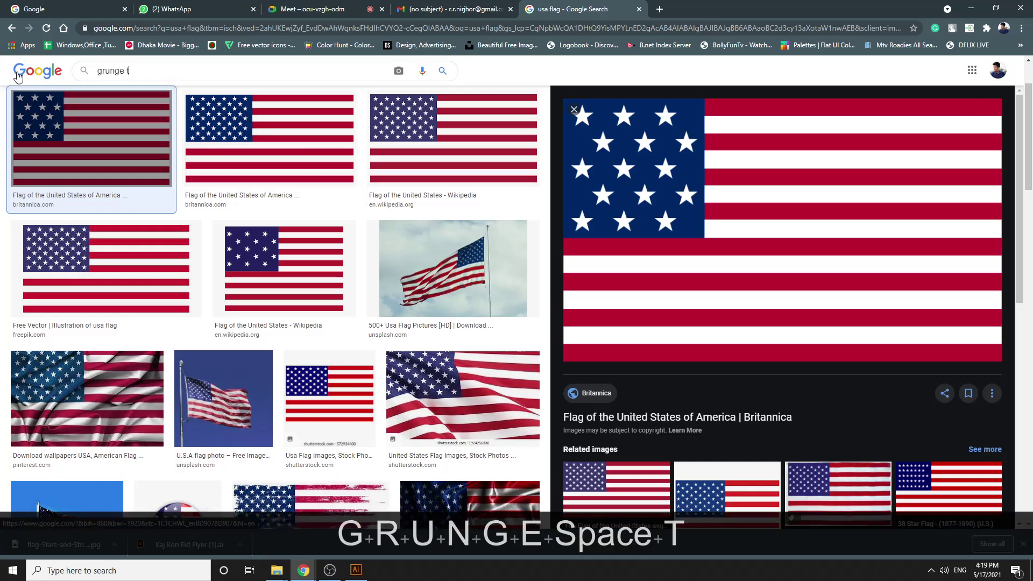
pyautogui.write('exture ve')
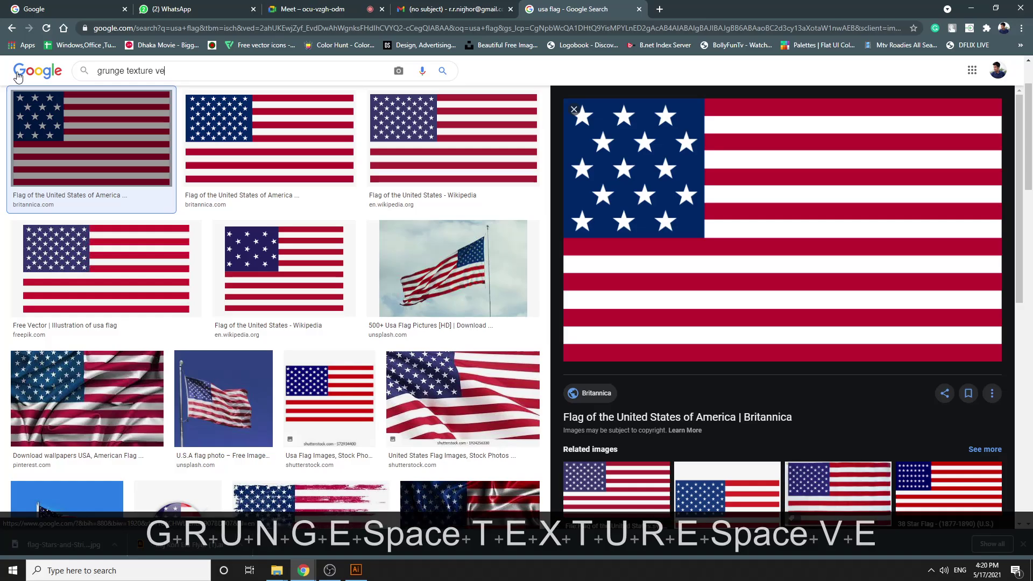
pyautogui.write('ctor')
pyautogui.press('Return')
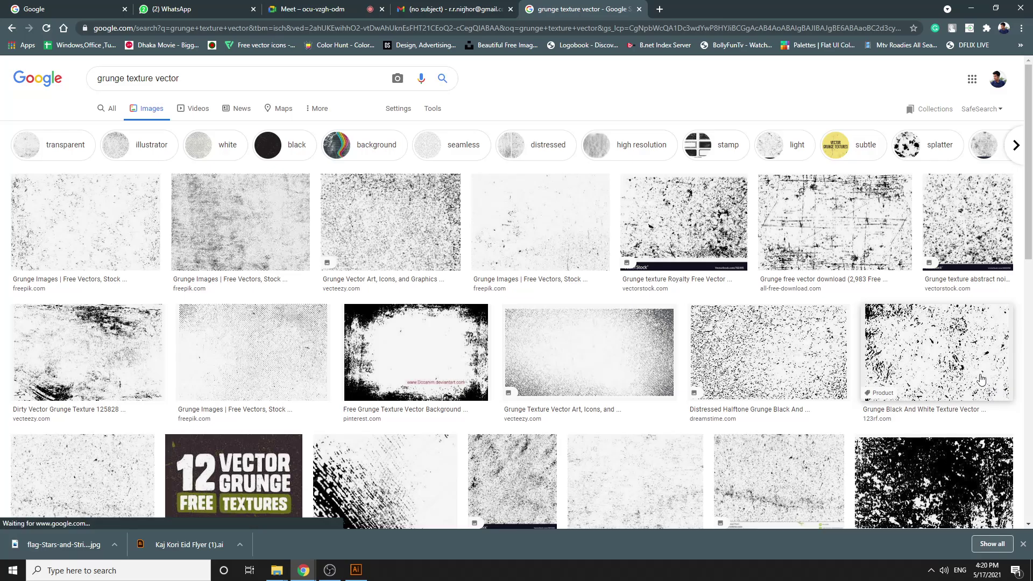
# Browse the grunge texture results and preview several candidates and their related images for a suitable distress texture
pyautogui.scroll(-6, 664, 406)
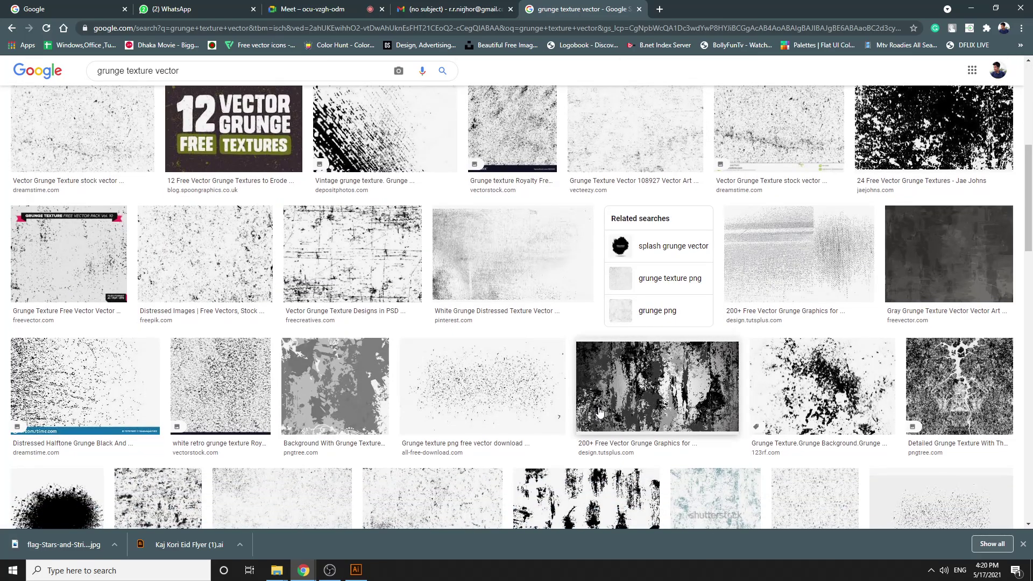
pyautogui.scroll(-3, 599, 411)
pyautogui.scroll(-4, 602, 413)
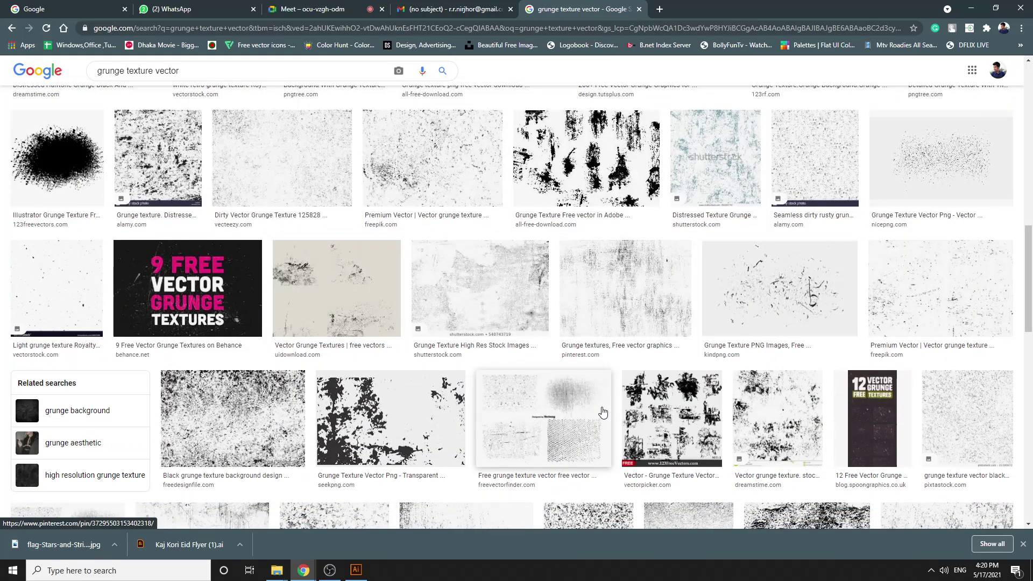
pyautogui.scroll(-5, 602, 412)
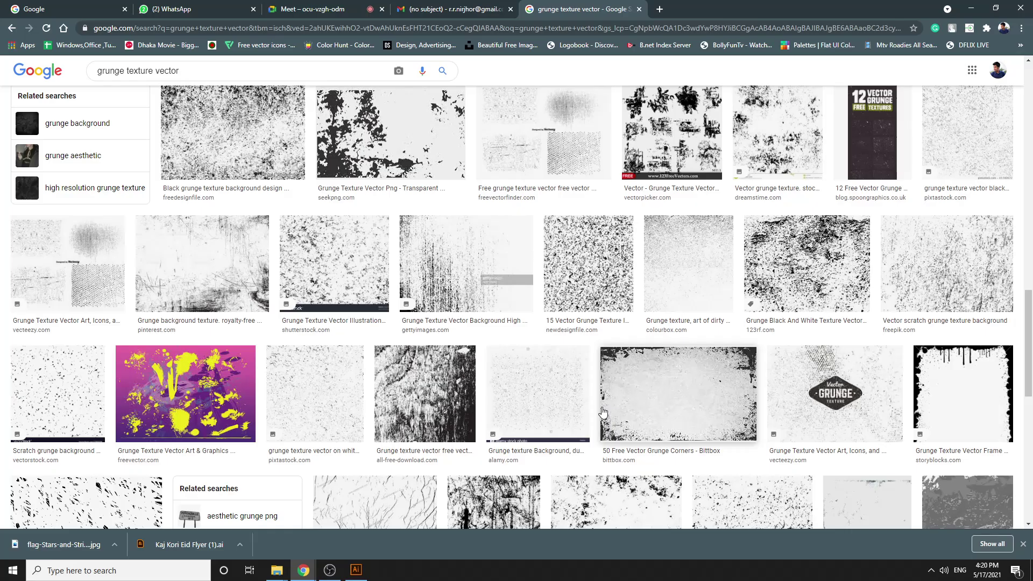
pyautogui.scroll(-4, 613, 406)
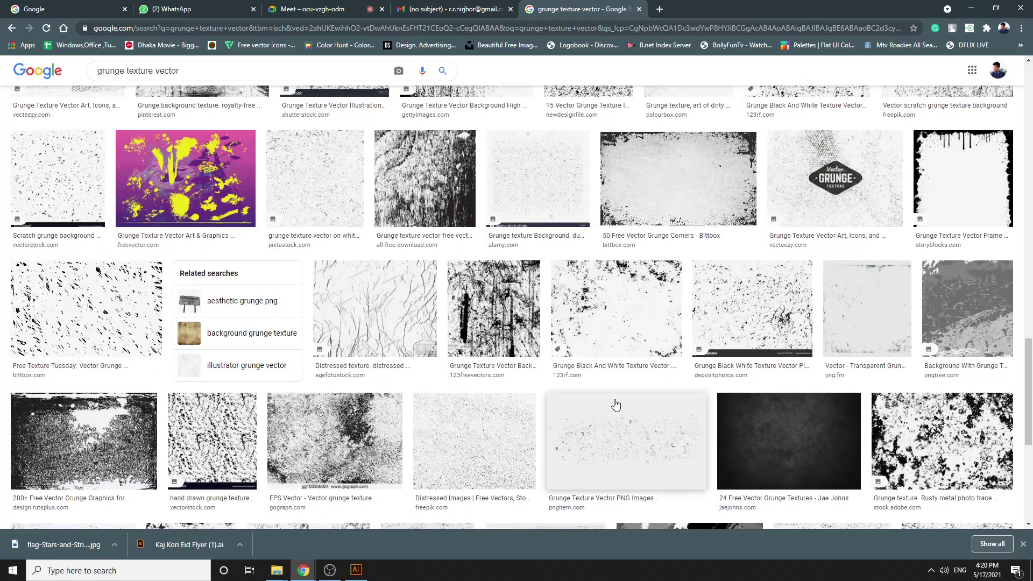
pyautogui.scroll(15, 614, 405)
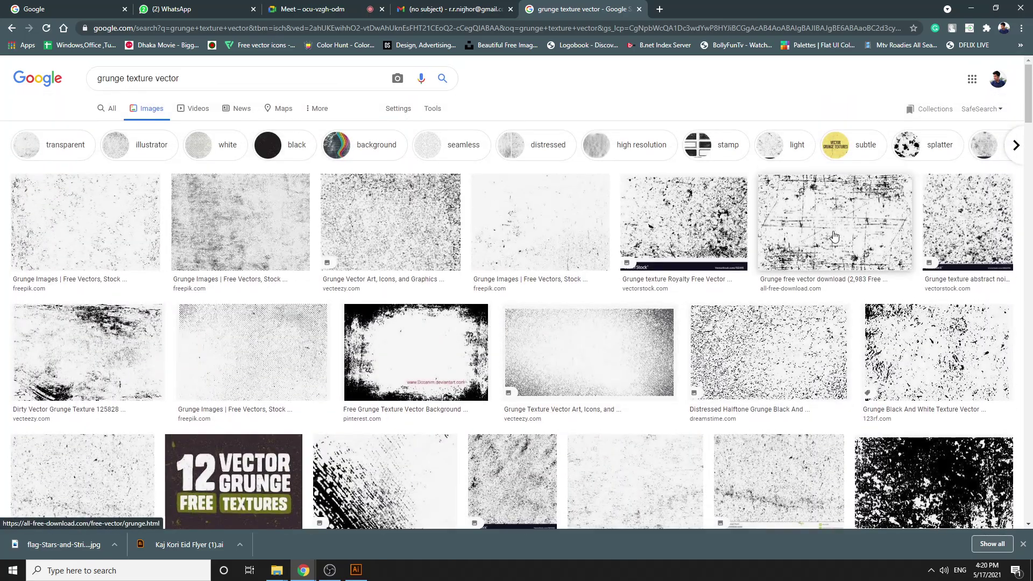
pyautogui.click(686, 211)
pyautogui.scroll(-5, 730, 320)
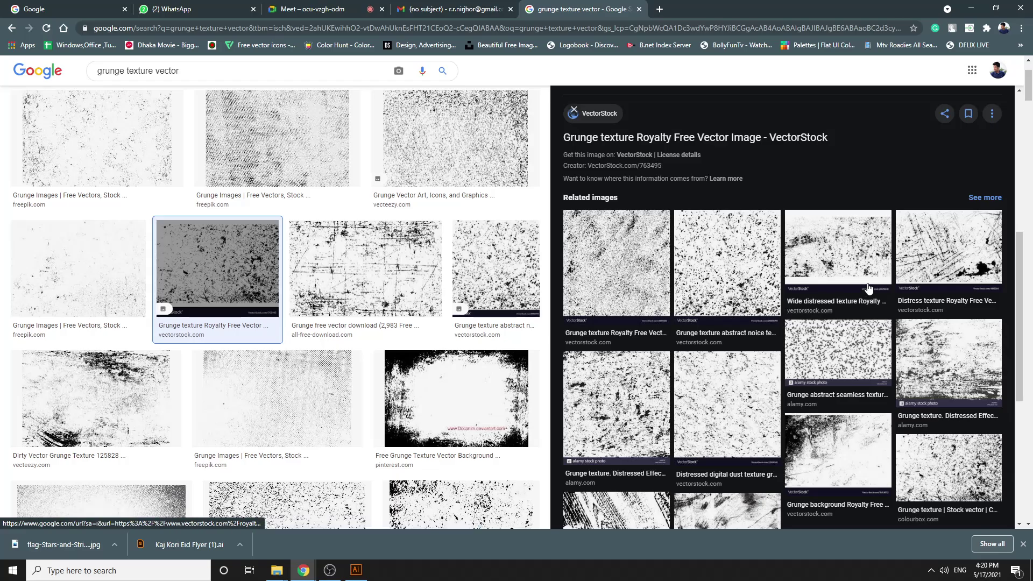
pyautogui.scroll(-4, 866, 289)
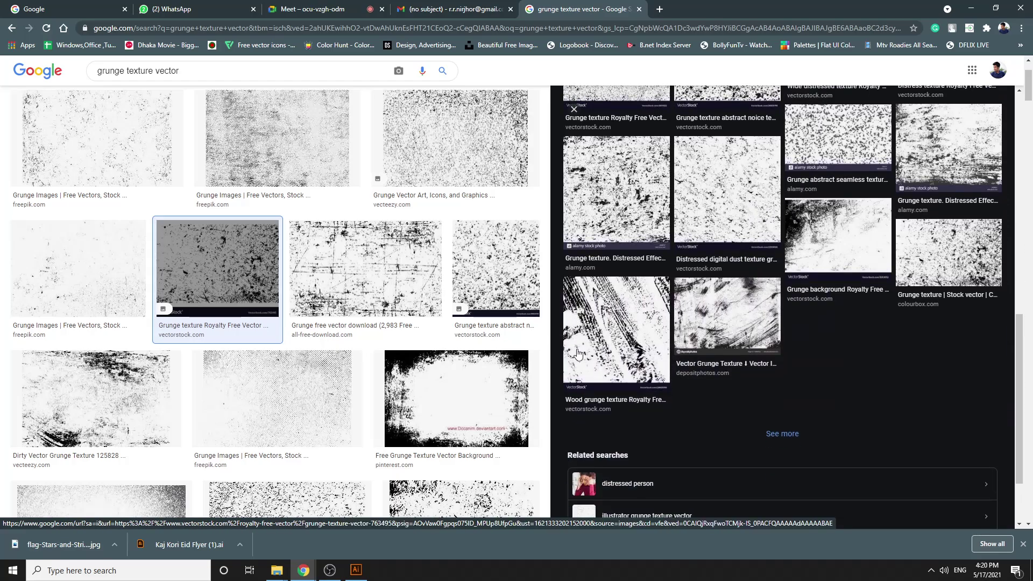
pyautogui.scroll(10, 577, 349)
pyautogui.click(454, 155)
pyautogui.scroll(-4, 608, 351)
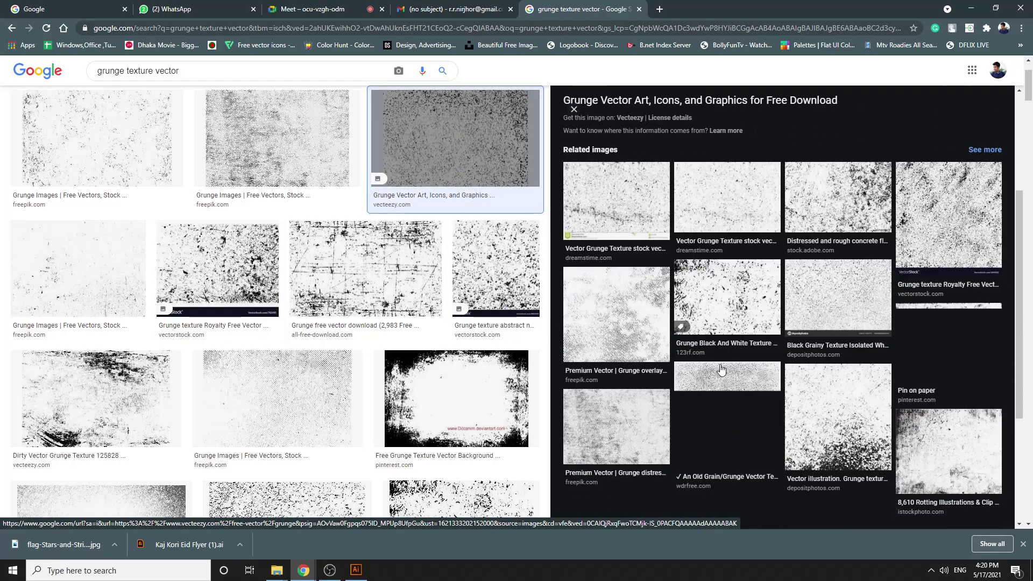
pyautogui.scroll(5, 762, 378)
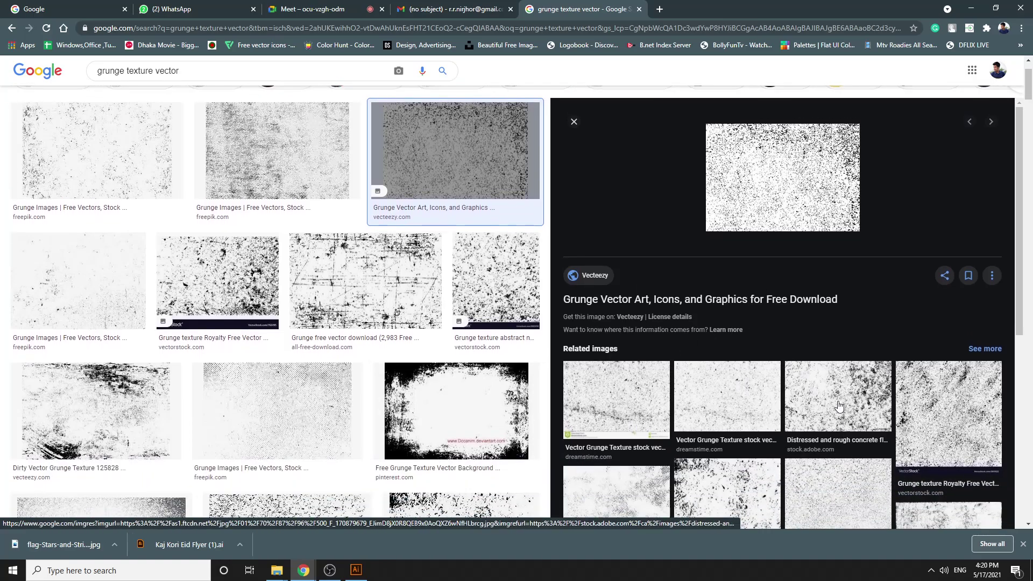
pyautogui.click(837, 393)
pyautogui.scroll(2, 334, 226)
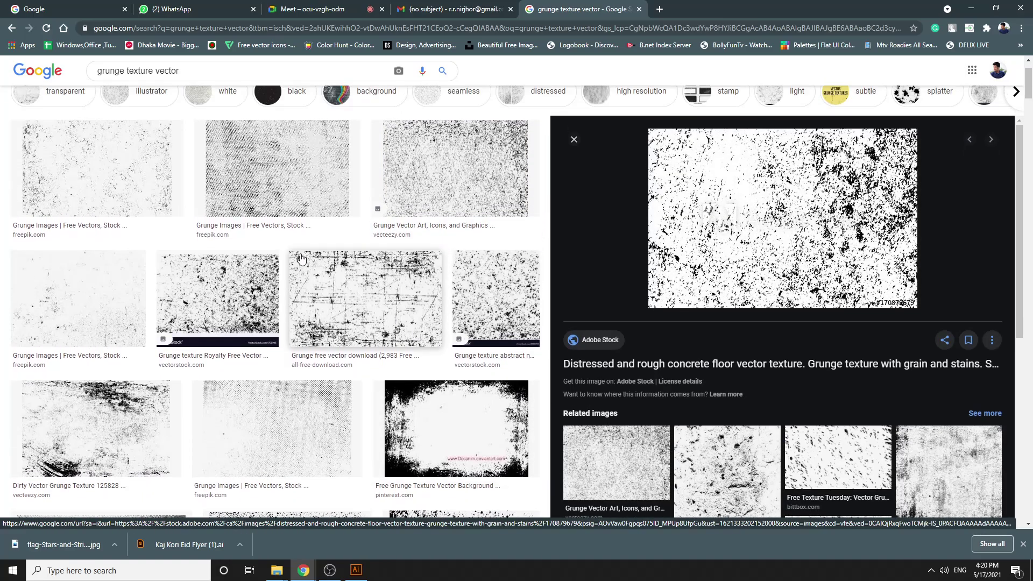
# Preview the Freepik grunge texture with diagonal hatching and copy its image
pyautogui.click(331, 215)
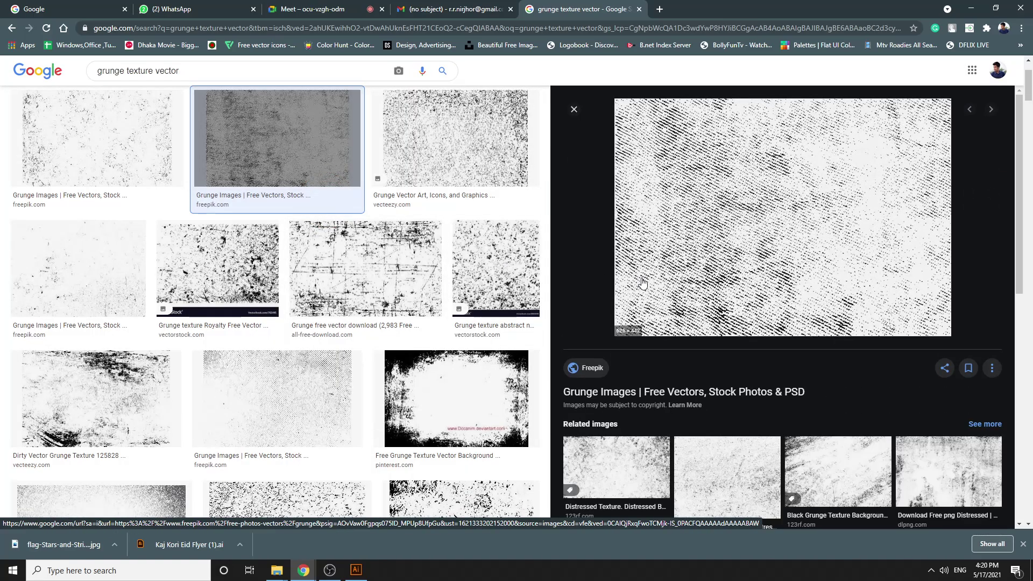
pyautogui.rightClick(705, 194)
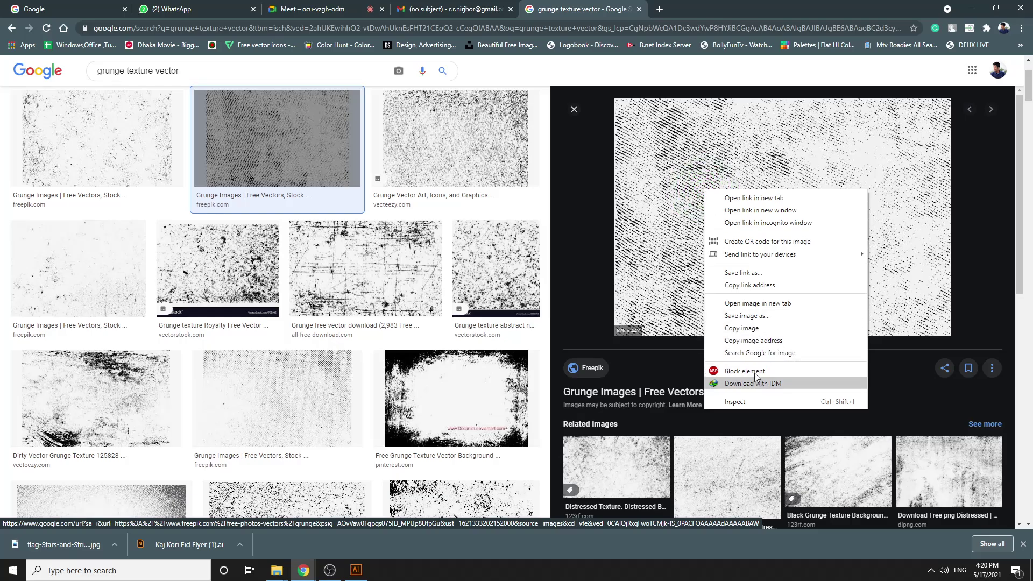
pyautogui.click(748, 327)
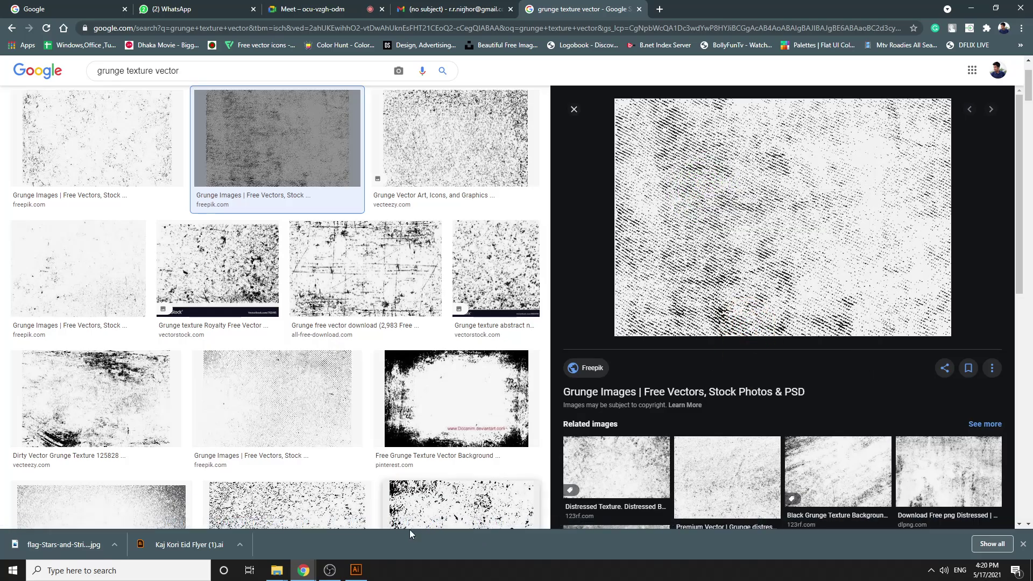
# Switch to Illustrator, paste the texture to the left of the flag and enlarge it proportionally to about 1718 × 1213 px
pyautogui.click(355, 569)
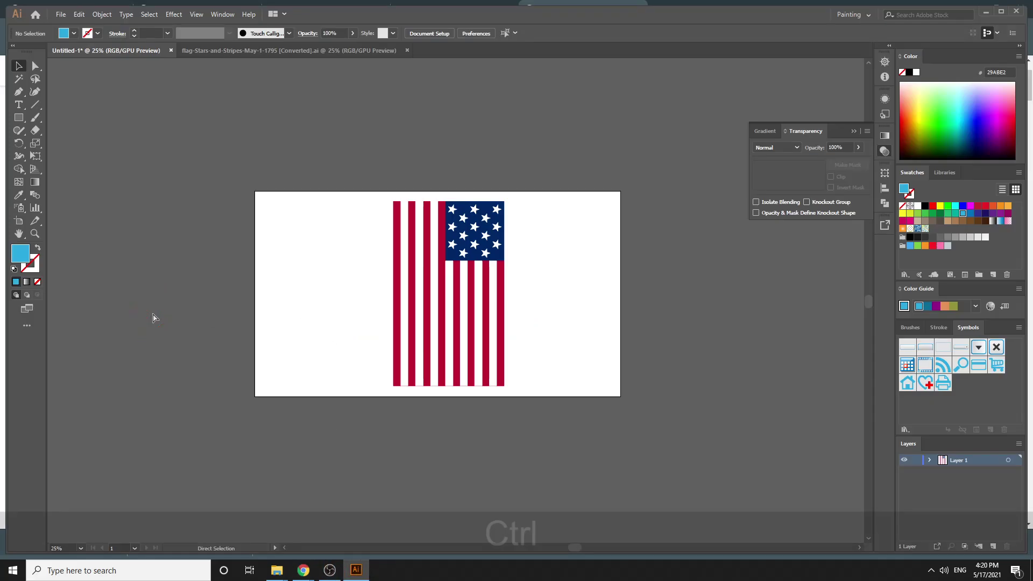
pyautogui.hotkey('ctrl', 'v')
pyautogui.moveTo(445, 318); pyautogui.dragTo(240, 287)
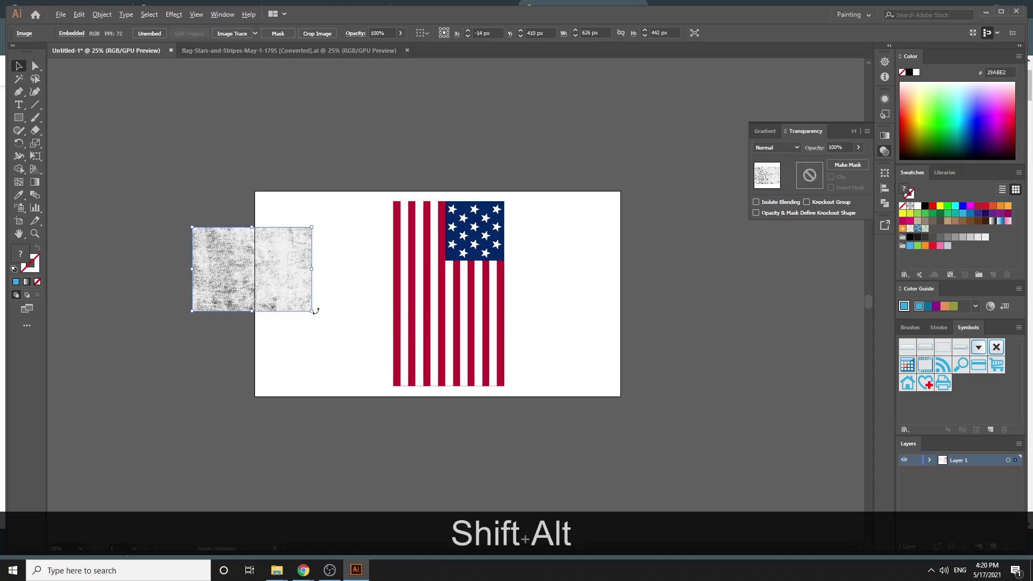
pyautogui.moveTo(311, 311)
pyautogui.mouseDown()
pyautogui.moveTo(357, 385)
pyautogui.moveTo(415, 384)
pyautogui.moveTo(302, 308)
pyautogui.moveTo(299, 322)
pyautogui.mouseUp()
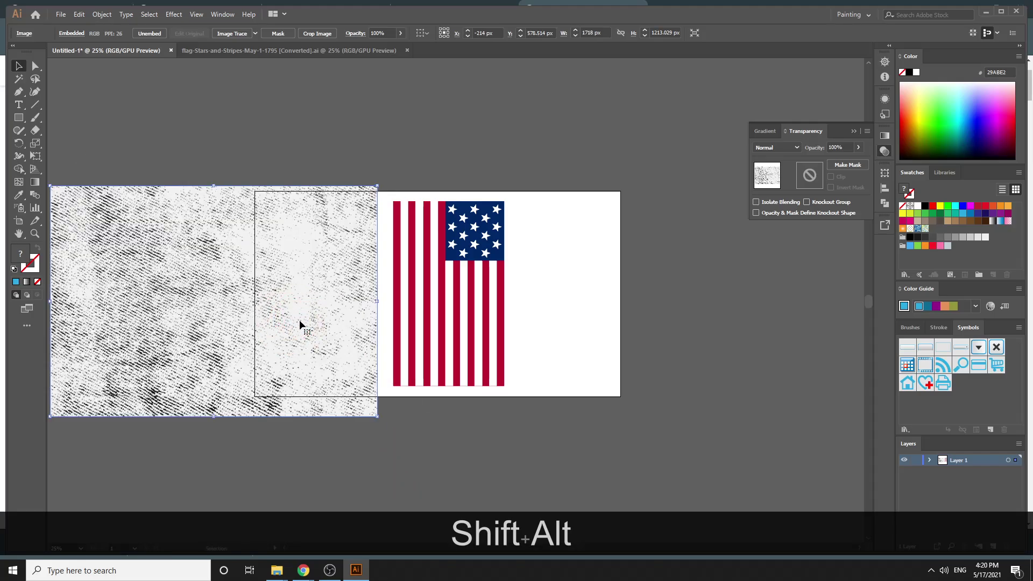
# Trace the texture in Black and White with threshold 178, paths 100%, corners 0%, noise 1 px and Ignore White on, and expand the result
pyautogui.click(222, 14)
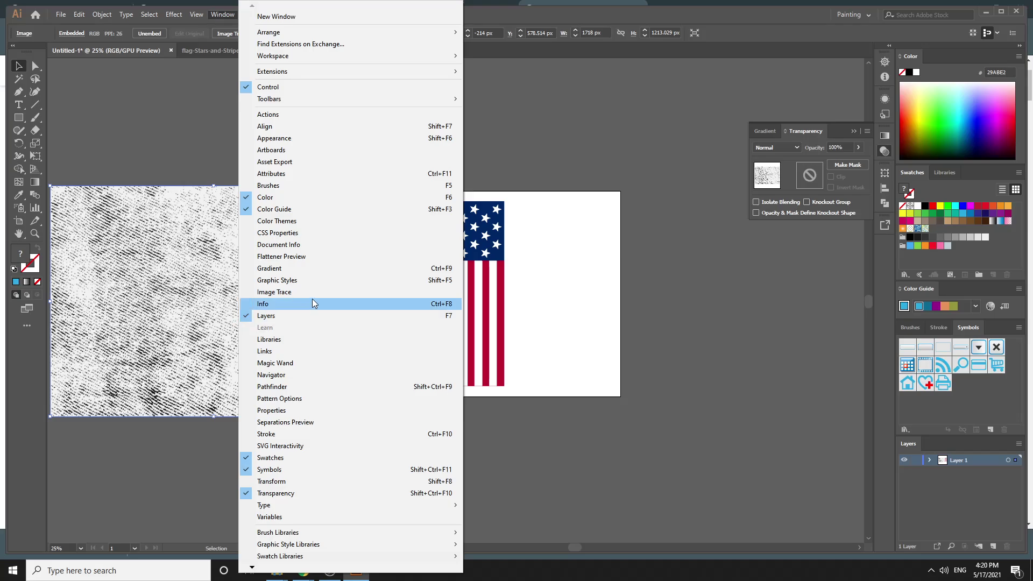
pyautogui.click(315, 292)
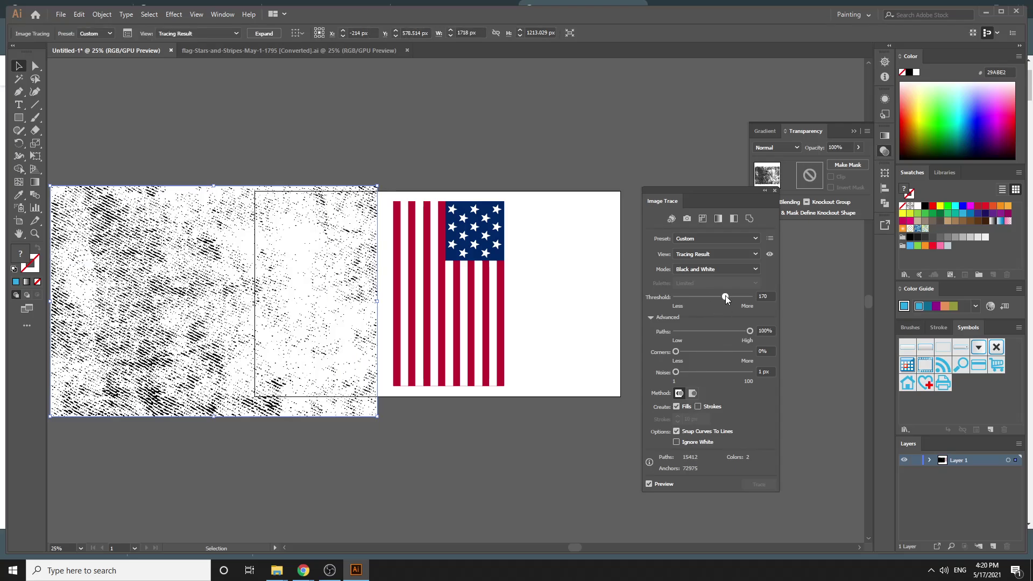
pyautogui.moveTo(725, 295); pyautogui.dragTo(734, 300)
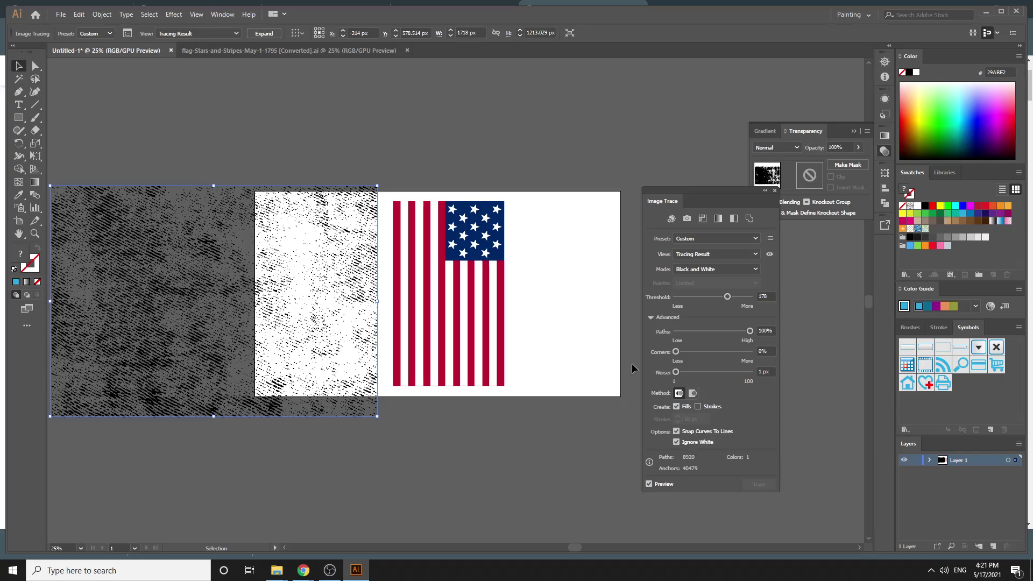
pyautogui.click(264, 34)
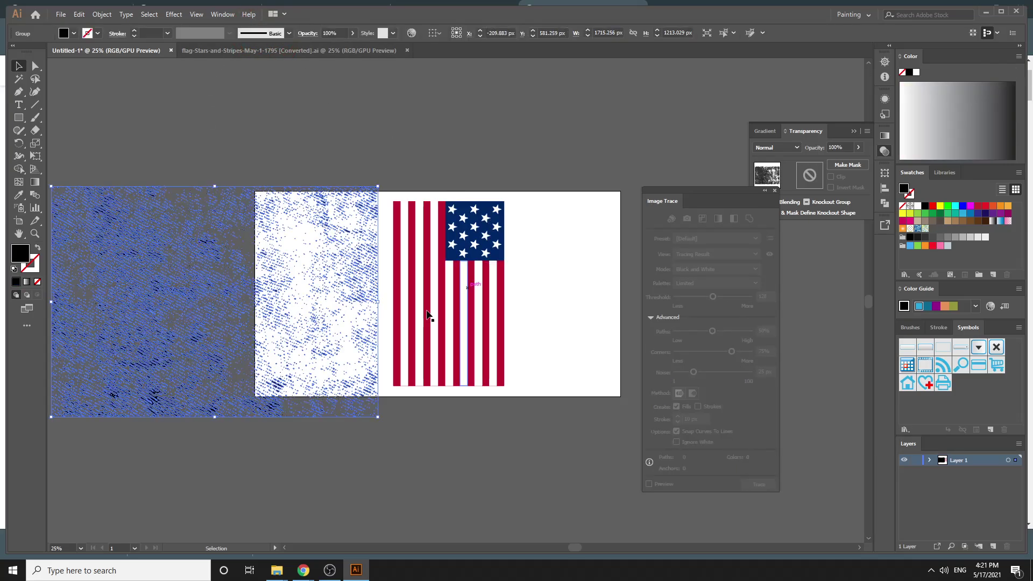
# Scale the expanded texture down to about 1088 × 769 px, move it over the artboard's upper-left corner and copy it
pyautogui.moveTo(378, 417); pyautogui.dragTo(320, 374)
pyautogui.moveTo(238, 312); pyautogui.dragTo(228, 173)
pyautogui.hotkey('ctrl', 'c')
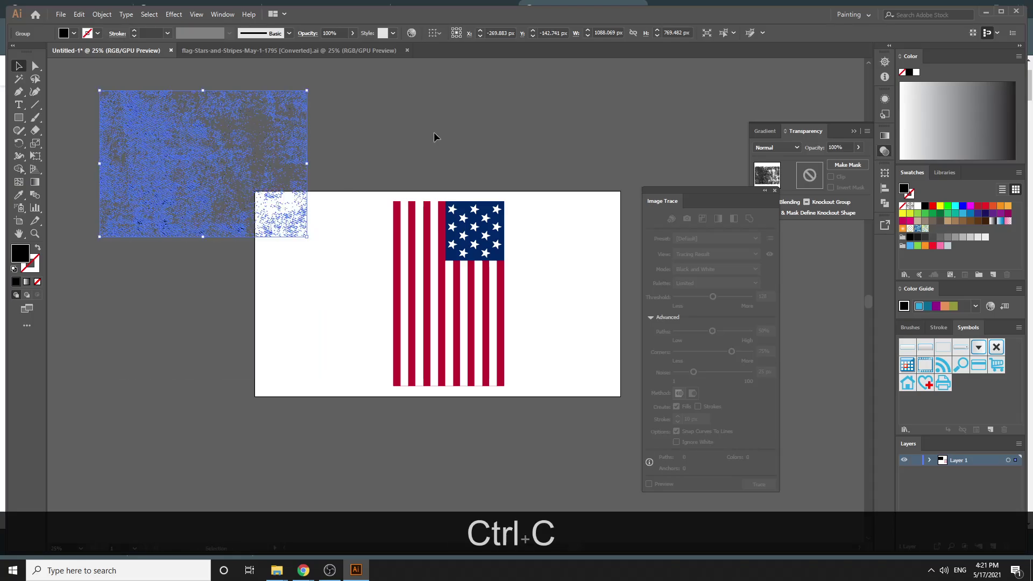
pyautogui.click(434, 131)
pyautogui.click(452, 227)
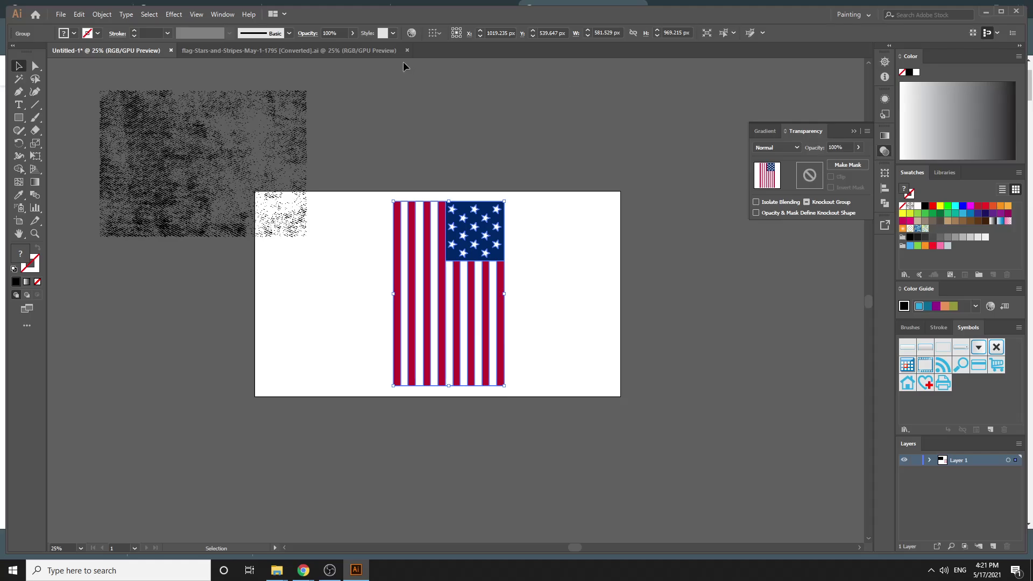
pyautogui.click(283, 119)
pyautogui.click(783, 148)
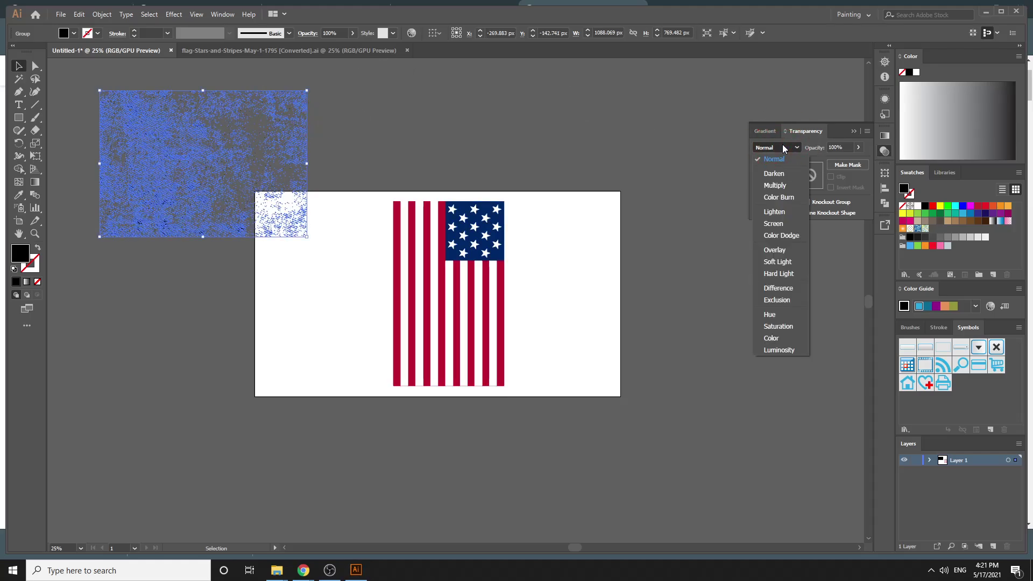
pyautogui.click(710, 233)
# Make an opacity mask for the flag group and turn off its Clip option
pyautogui.click(432, 265)
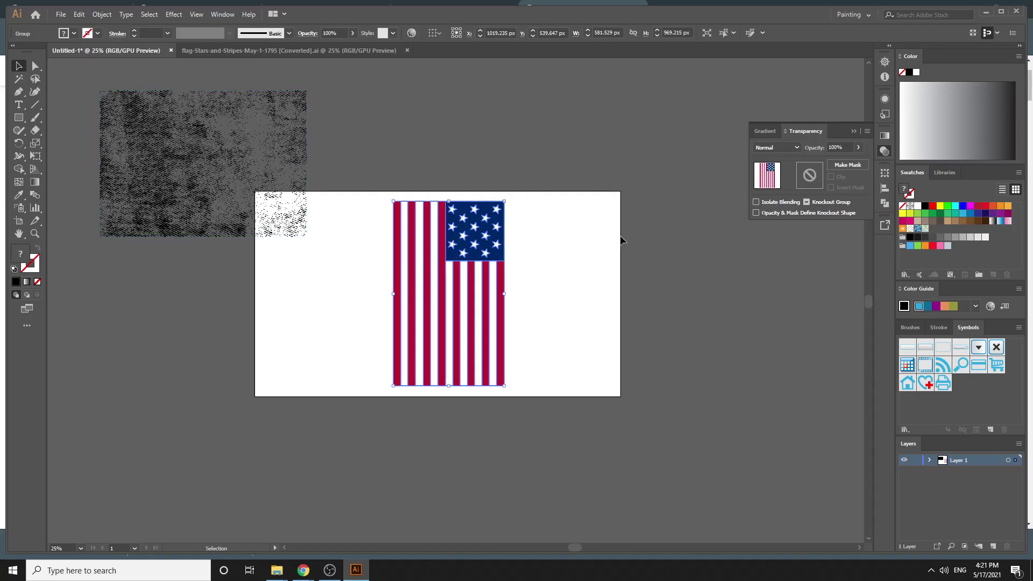
pyautogui.click(834, 166)
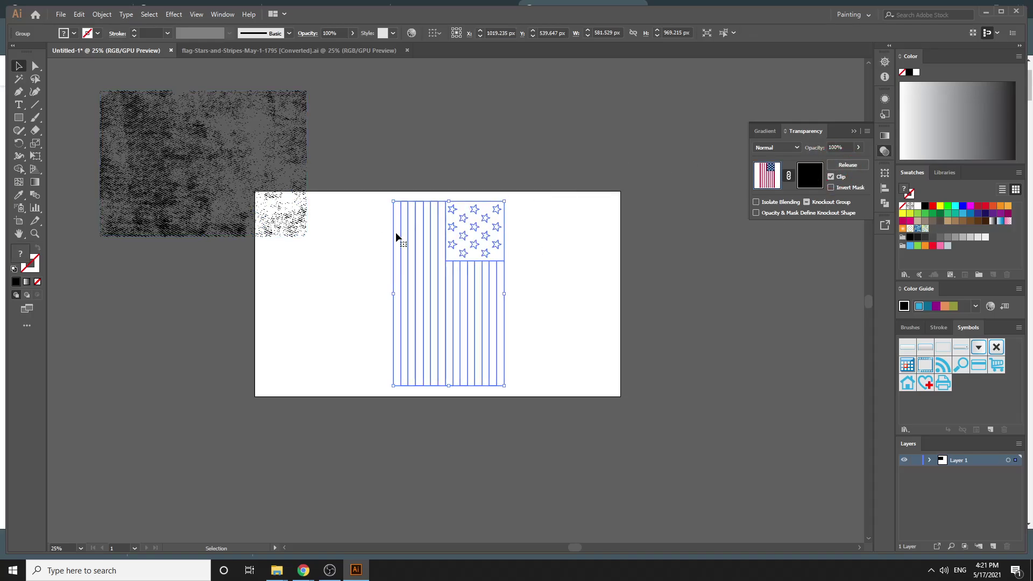
pyautogui.click(842, 178)
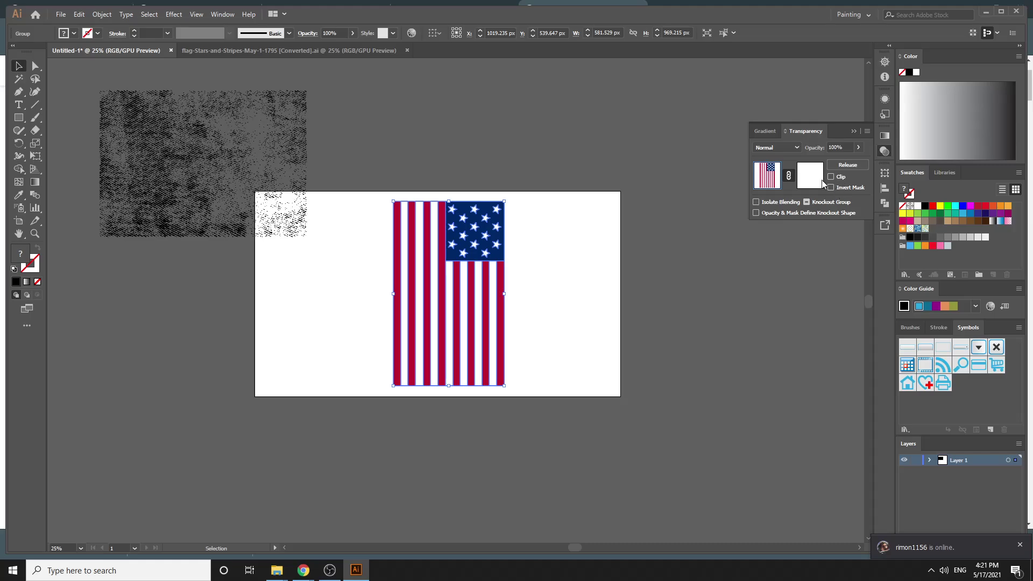
# Enter the flag's opacity mask for editing and paste the copied grunge texture into it
pyautogui.click(266, 161)
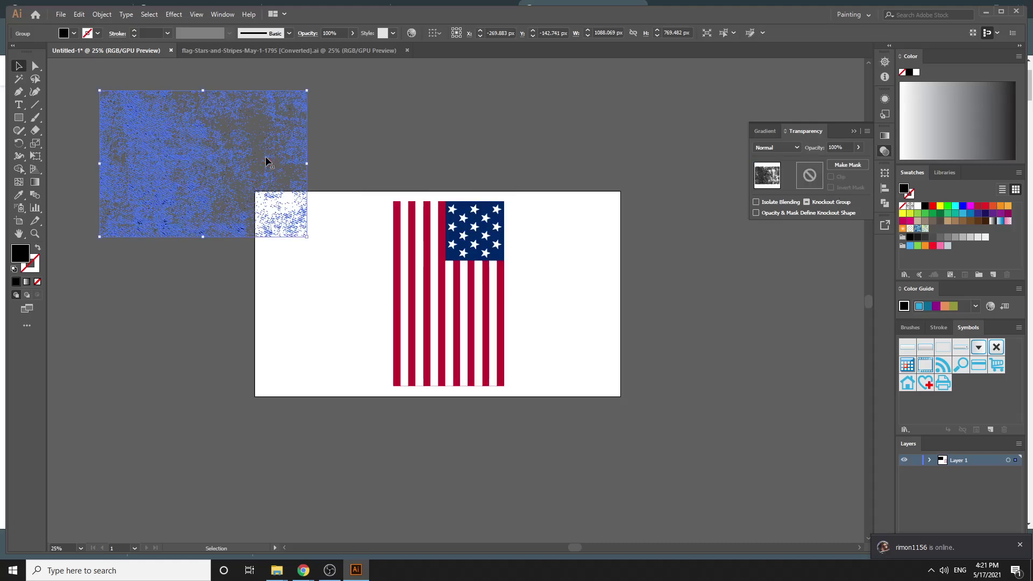
pyautogui.click(470, 251)
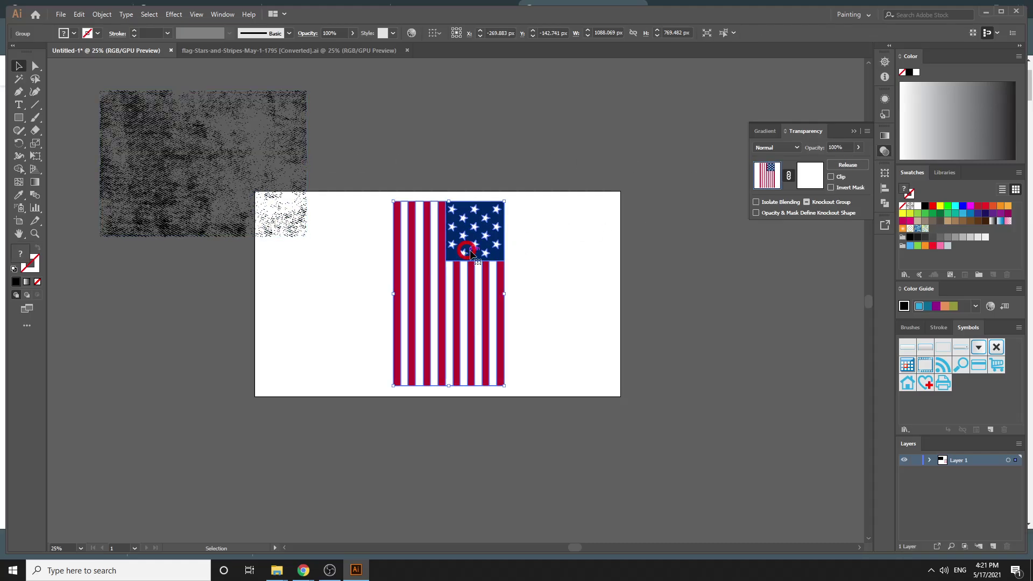
pyautogui.click(809, 176)
pyautogui.press('ctrl')
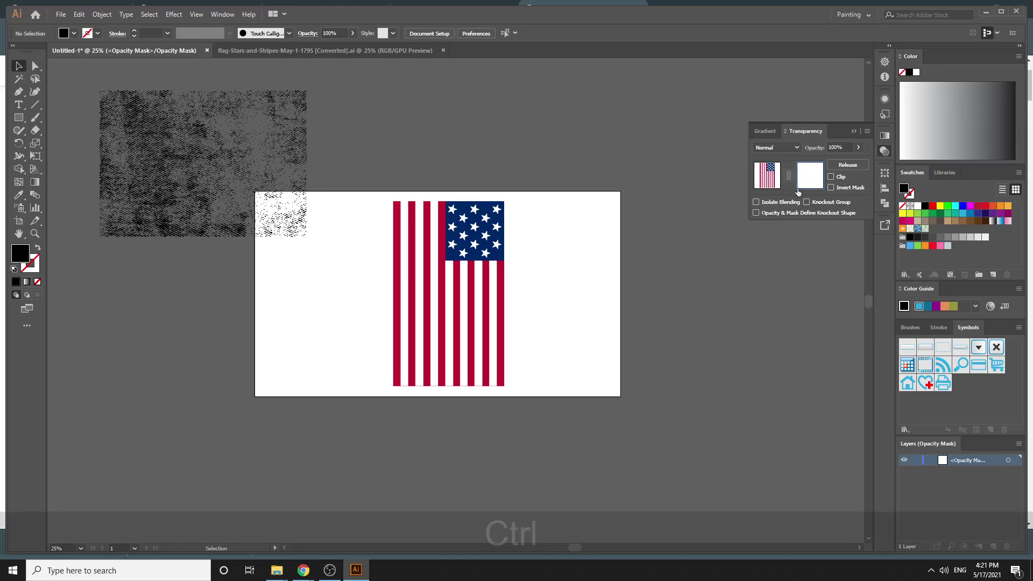
pyautogui.hotkey('ctrl', 'v')
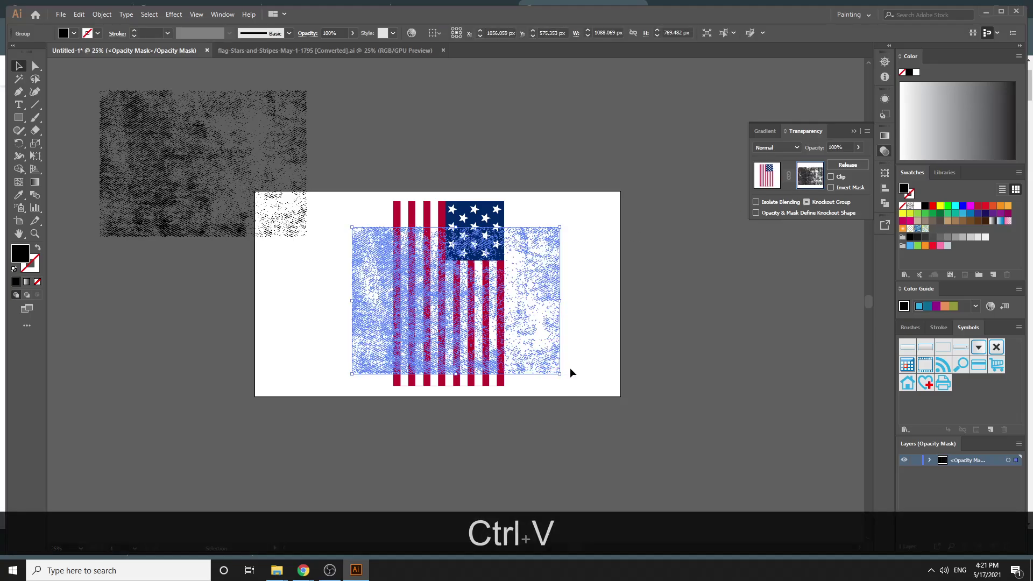
# Rotate the pasted grunge texture 90° counterclockwise inside the opacity mask and position it over the whole flag at about X 995, Y 523 px
pyautogui.moveTo(563, 376); pyautogui.dragTo(527, 227)
pyautogui.keyDown('shift'); pyautogui.click(538, 270); pyautogui.keyUp('shift')
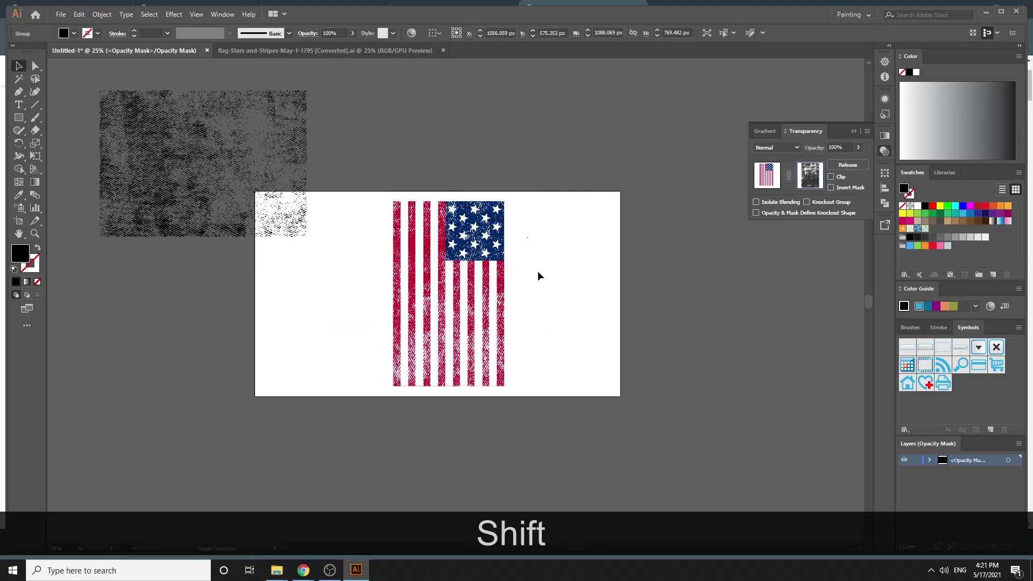
pyautogui.click(495, 244)
pyautogui.moveTo(525, 291); pyautogui.dragTo(516, 282)
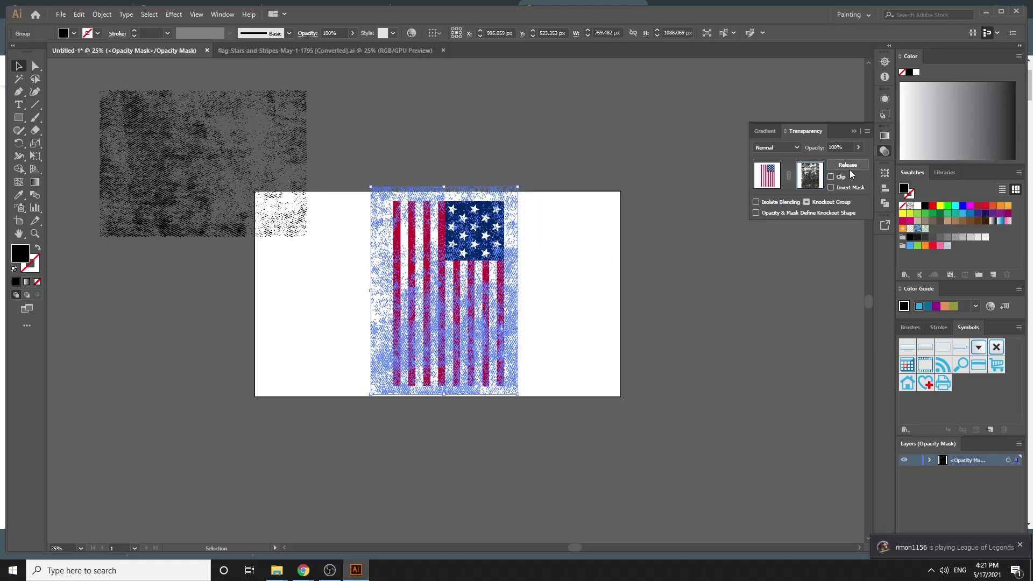
# Leave opacity mask editing and move the masked flag onto the canvas to the right of the artboard
pyautogui.click(767, 176)
pyautogui.click(619, 219)
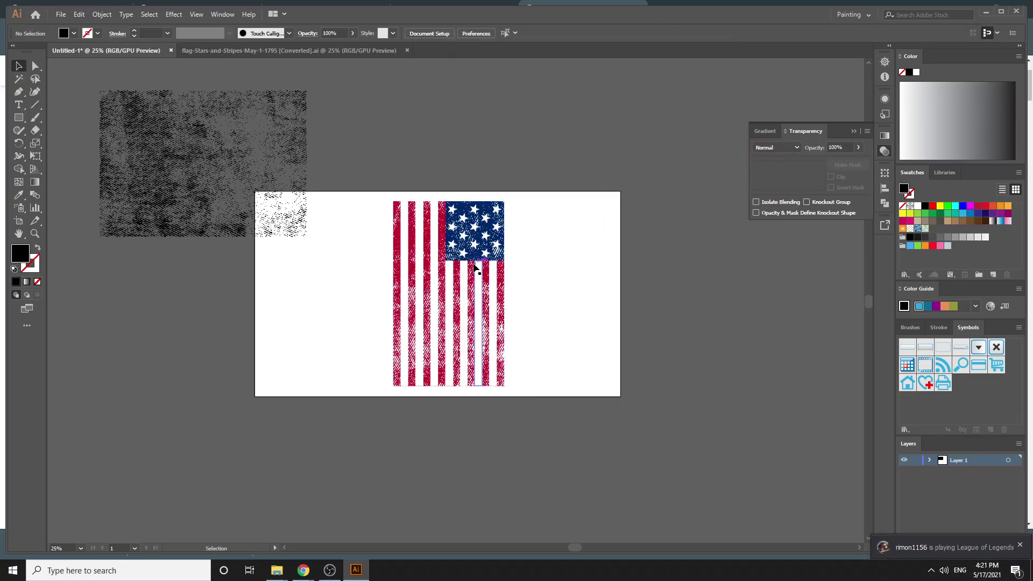
pyautogui.moveTo(476, 269); pyautogui.dragTo(729, 278)
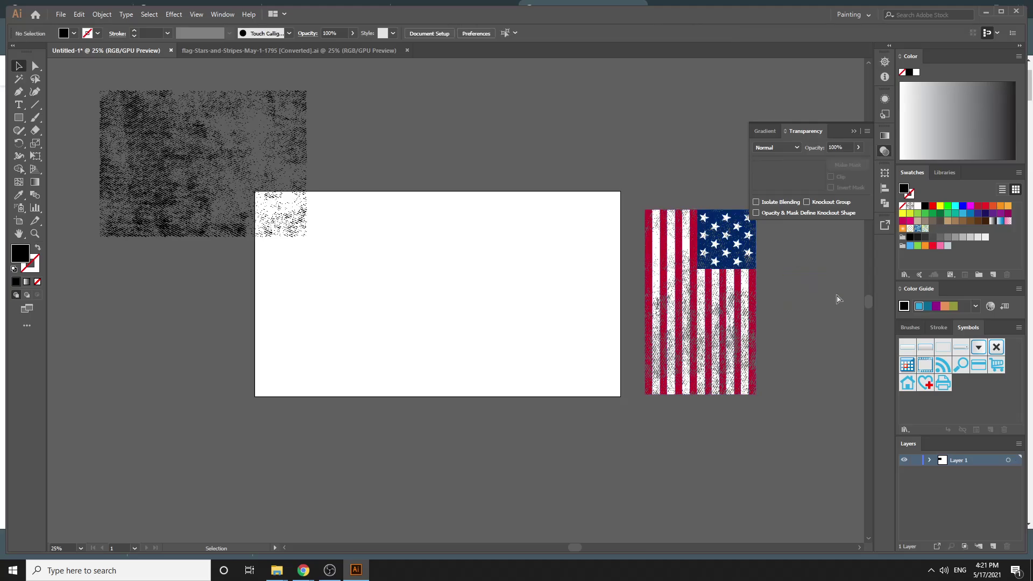
pyautogui.hotkey('ctrl', '=')
pyautogui.hotkey('ctrl', '=')
pyautogui.moveTo(839, 299); pyautogui.dragTo(368, 293)
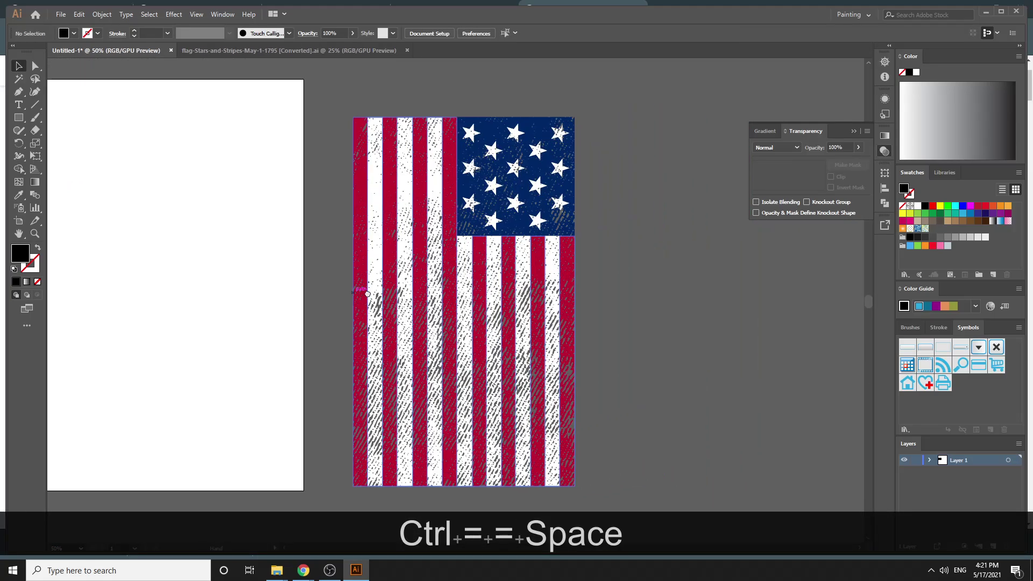
pyautogui.click(644, 299)
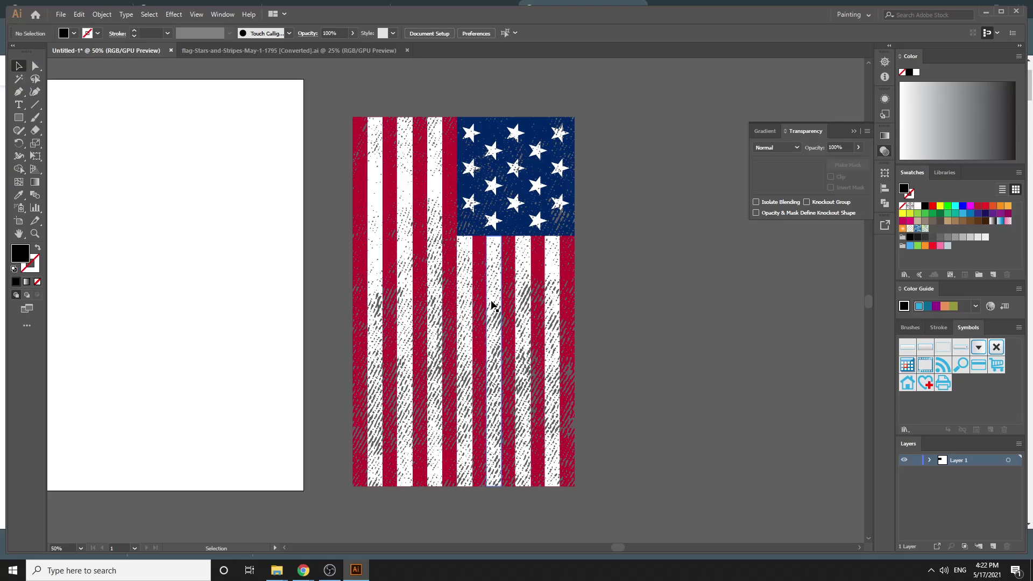
# Delete the leftover traced texture that overlaps the artboard's upper-left corner
pyautogui.hotkey('ctrl', '-')
pyautogui.hotkey('ctrl', '-')
pyautogui.hotkey('ctrl', '-')
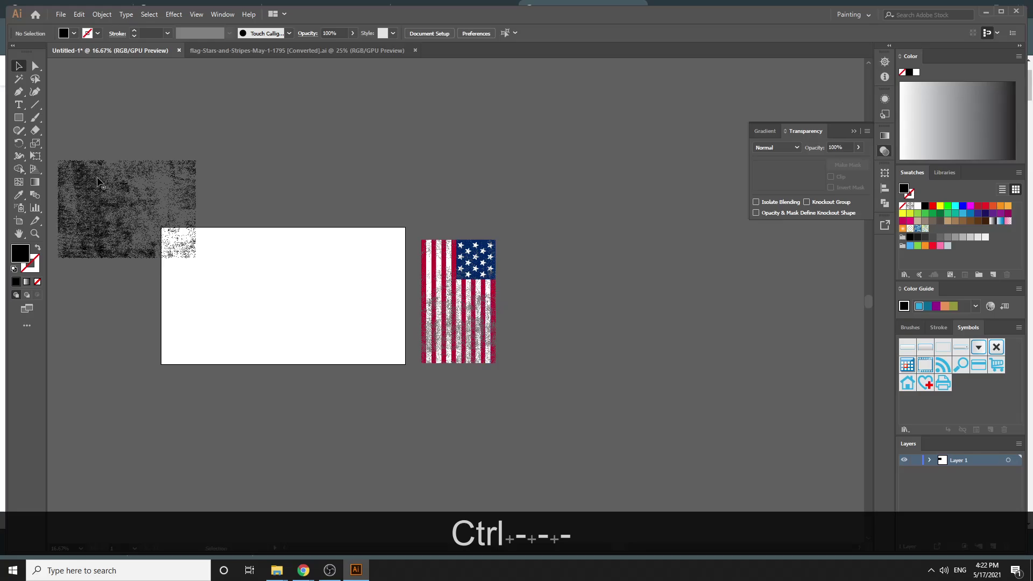
pyautogui.moveTo(96, 174); pyautogui.dragTo(625, 152)
pyautogui.press('Delete')
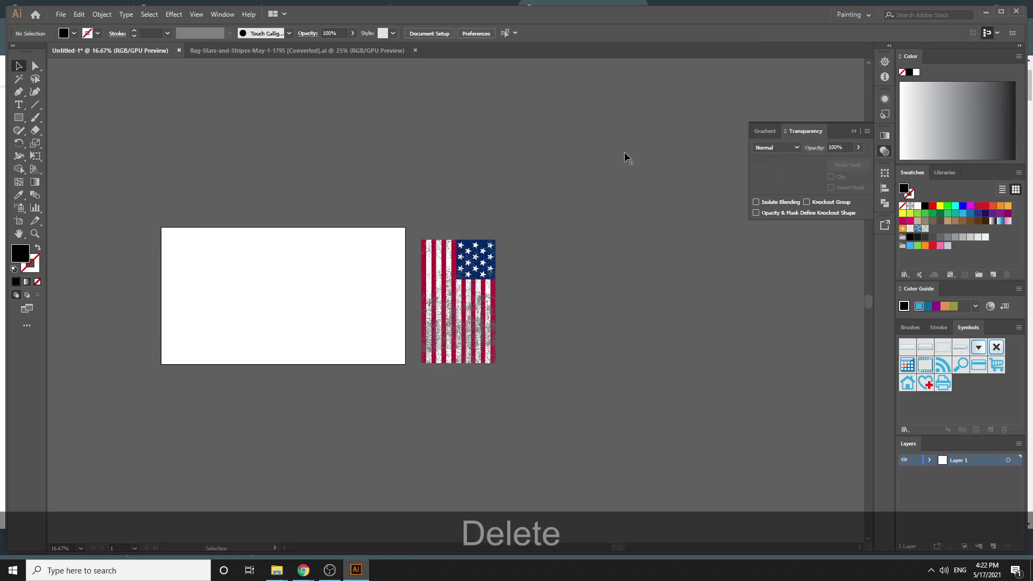
# Move the distressed flag from the canvas back onto the middle of the artboard and deselect it
pyautogui.moveTo(458, 292); pyautogui.dragTo(292, 286)
pyautogui.click(424, 280)
pyautogui.hotkey('ctrl', '=')
pyautogui.hotkey('ctrl', '=')
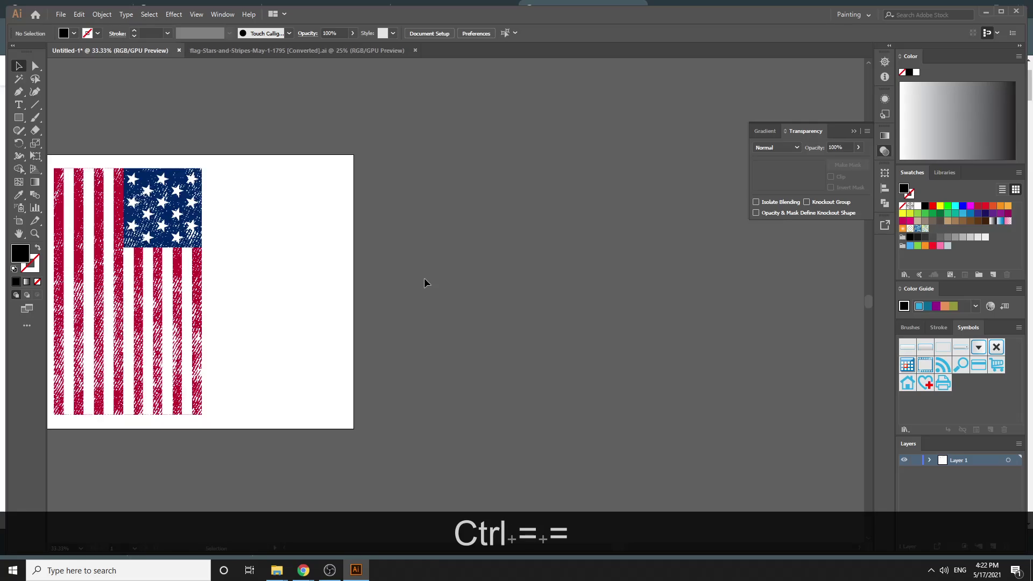
pyautogui.press('space')
pyautogui.moveTo(473, 307); pyautogui.dragTo(602, 272)
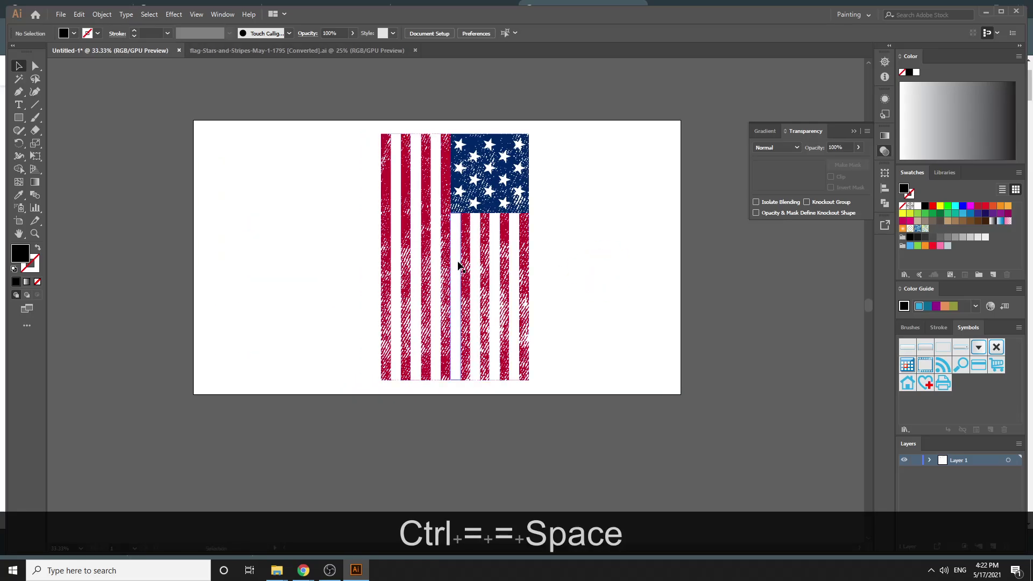
pyautogui.click(472, 322)
pyautogui.click(699, 292)
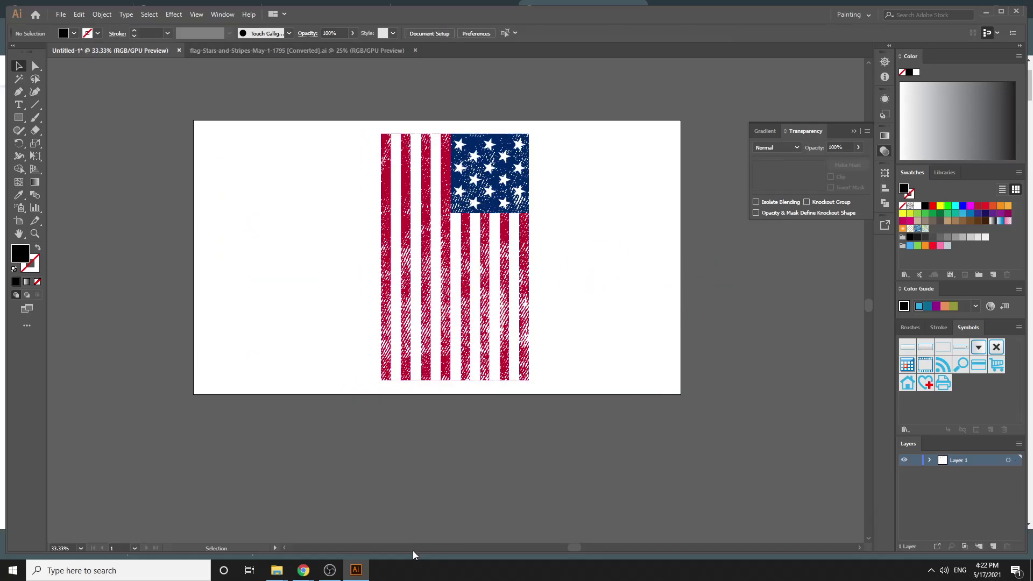
# View the grunge texture result in Chrome, return to Illustrator and shift the flag slightly left on the artboard
pyautogui.moveTo(303, 575)
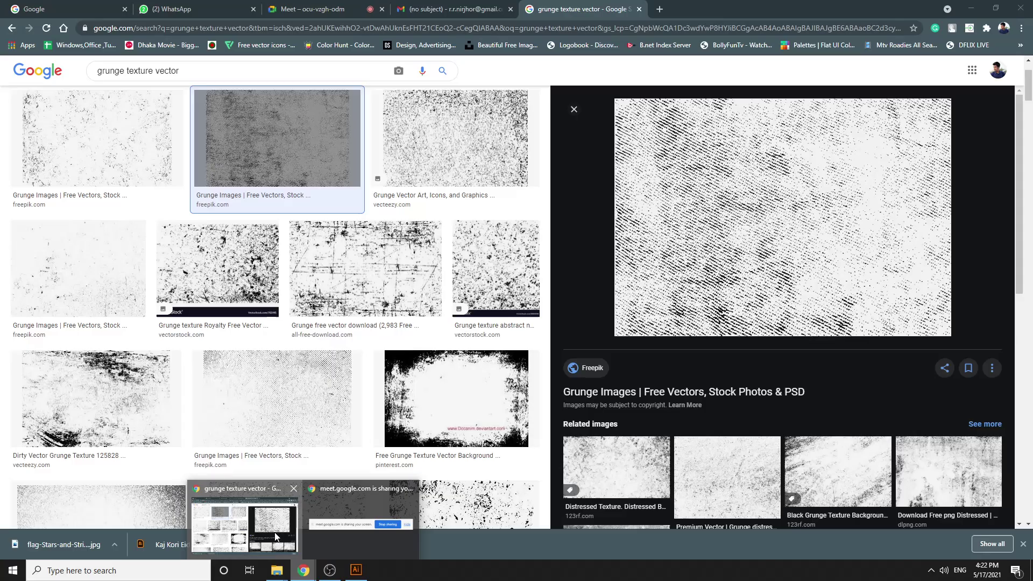
pyautogui.click(245, 516)
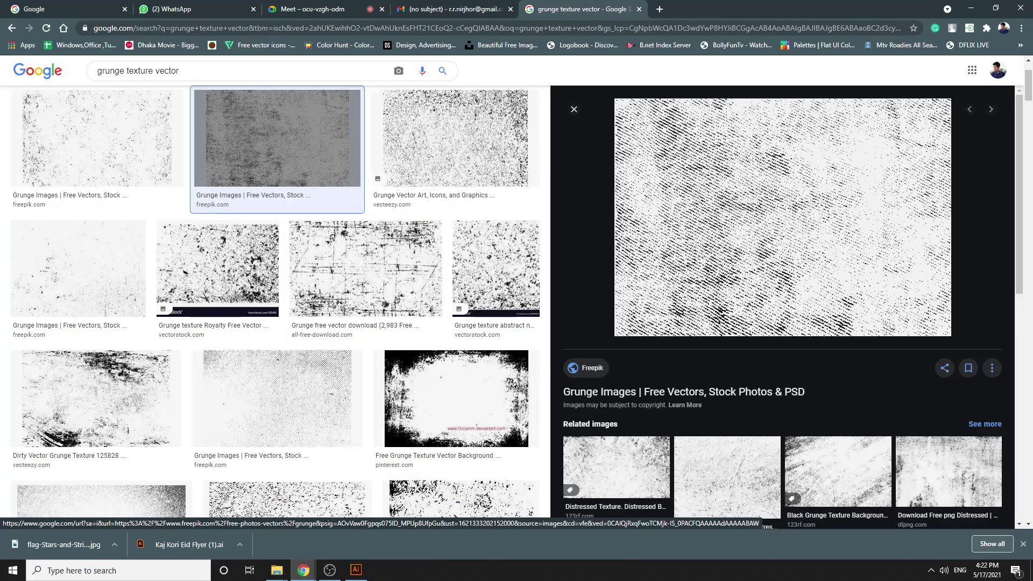
pyautogui.click(357, 571)
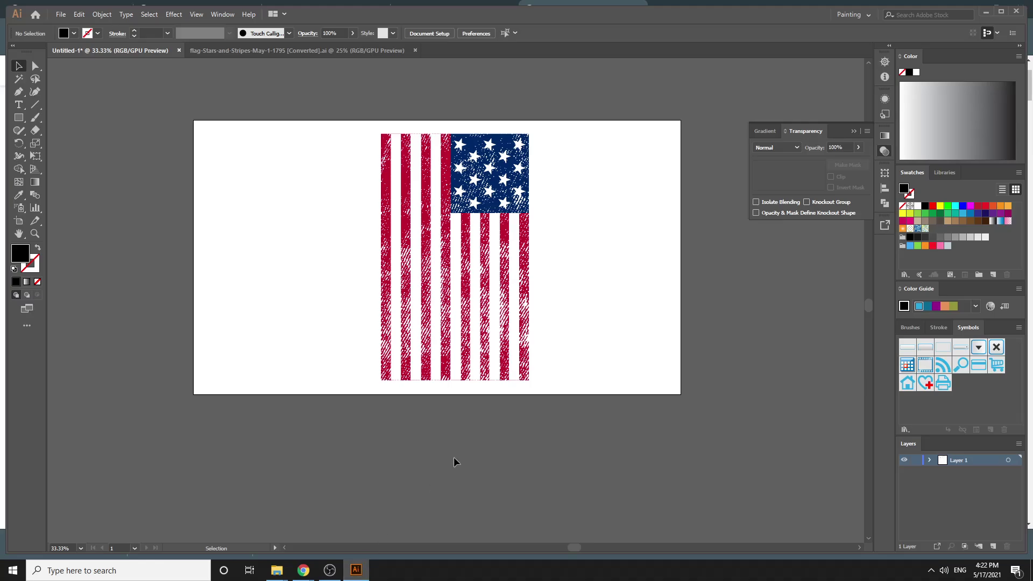
pyautogui.moveTo(514, 253); pyautogui.dragTo(482, 254)
pyautogui.click(590, 239)
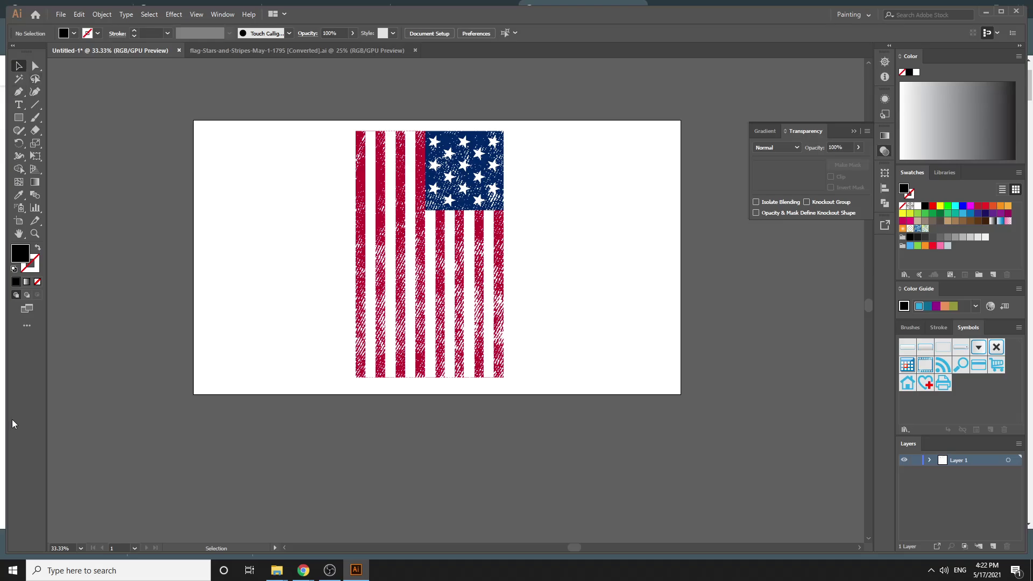
# Switch to the Google Meet call in Chrome, mute and unmute the microphone, and return to Illustrator
pyautogui.moveTo(303, 569)
pyautogui.click(244, 519)
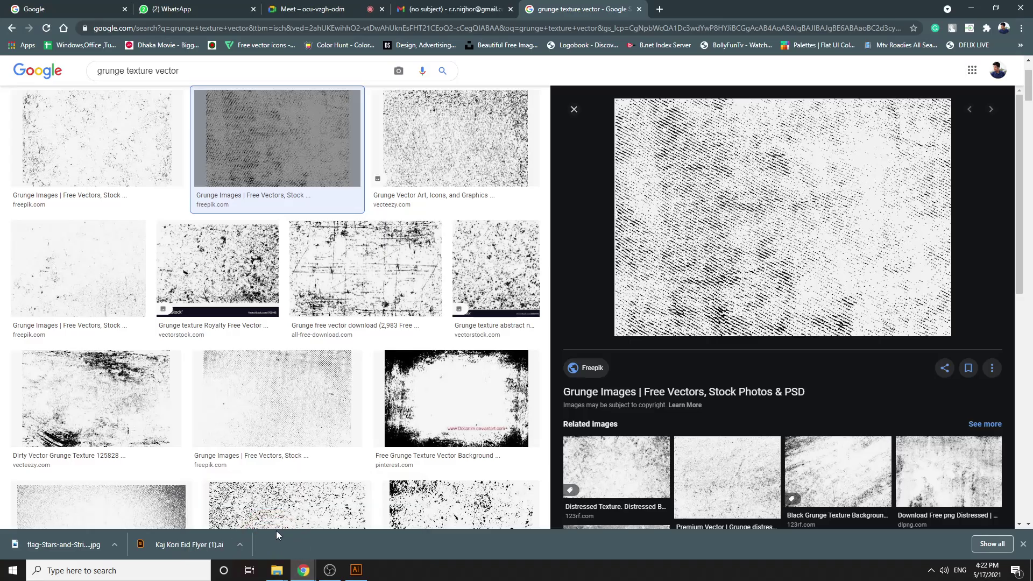
pyautogui.click(194, 9)
pyautogui.click(339, 10)
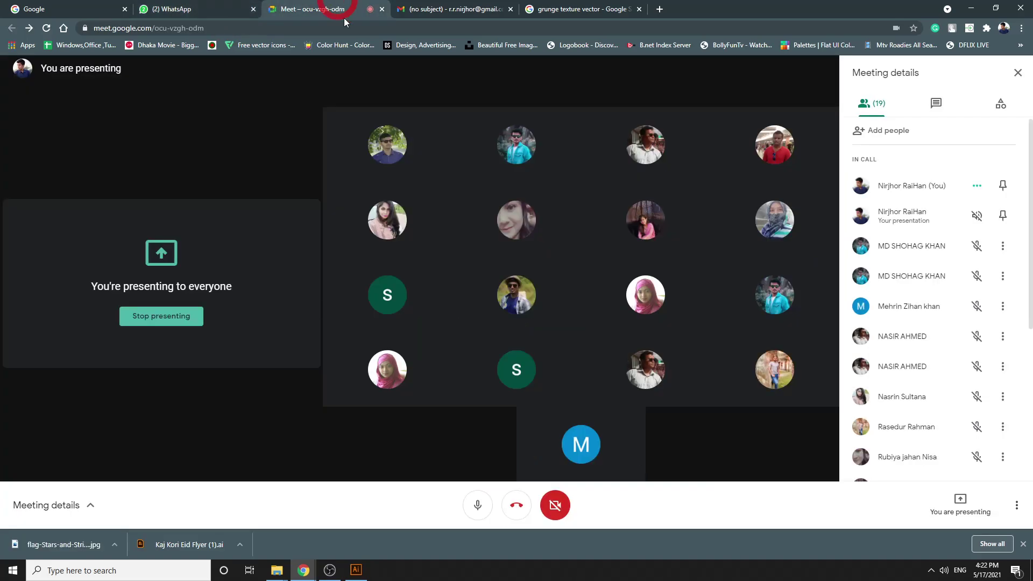
pyautogui.click(476, 502)
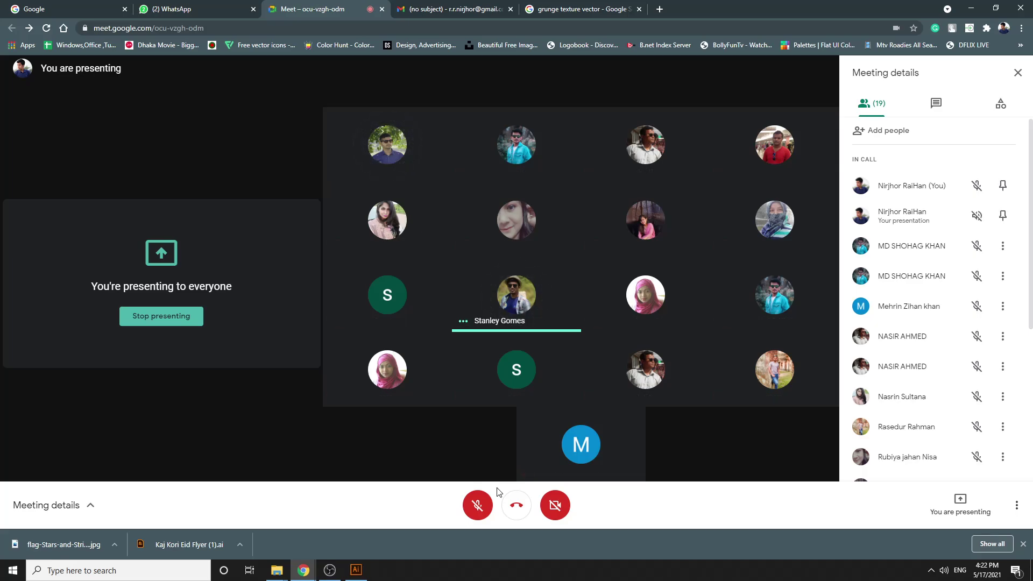
pyautogui.click(472, 501)
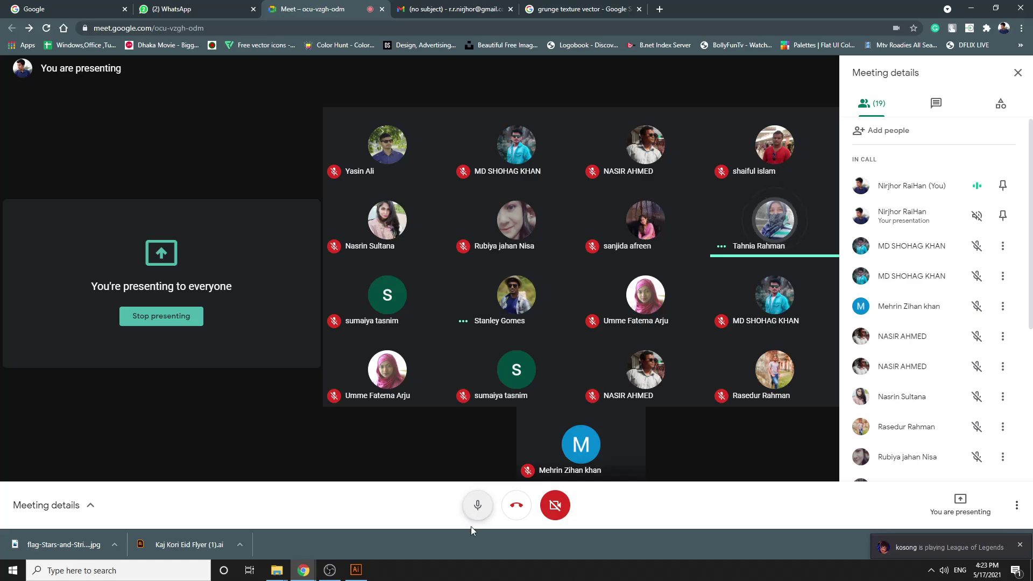
pyautogui.click(356, 570)
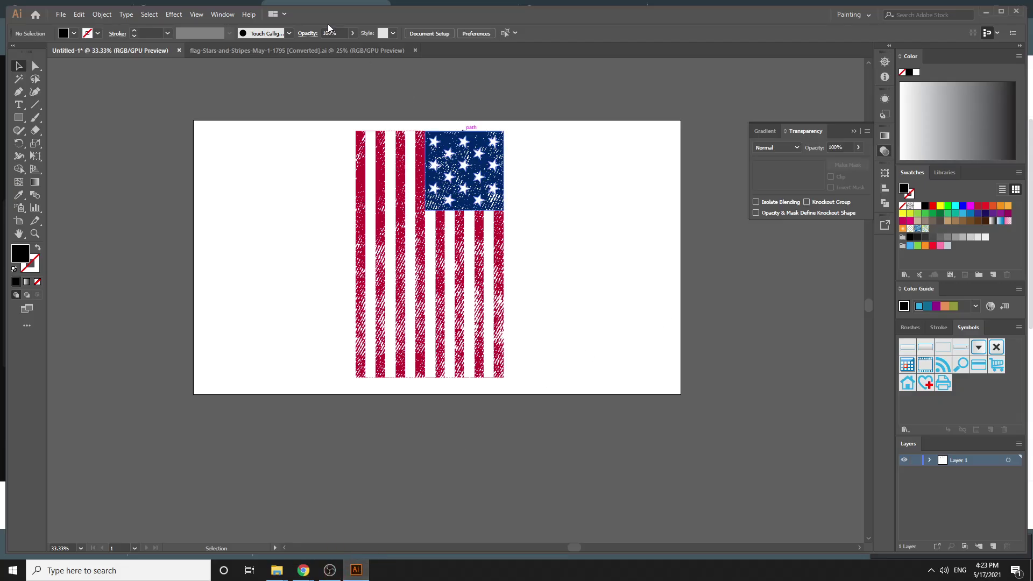
# Collapse the Transparency settings and reposition the flag near the artboard's centre, at about X 1101, Y 540 px
pyautogui.click(852, 130)
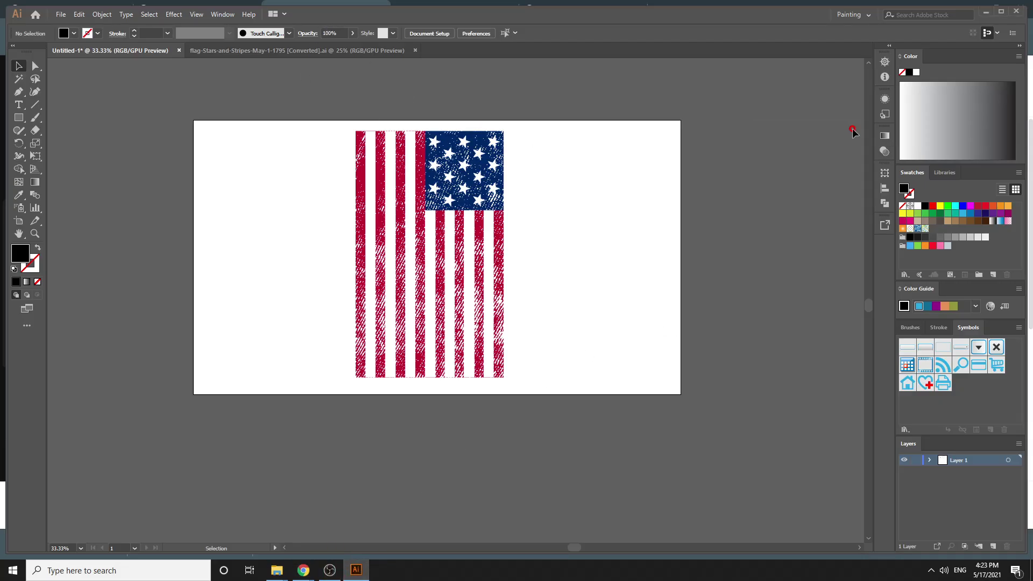
pyautogui.moveTo(454, 233); pyautogui.dragTo(522, 241)
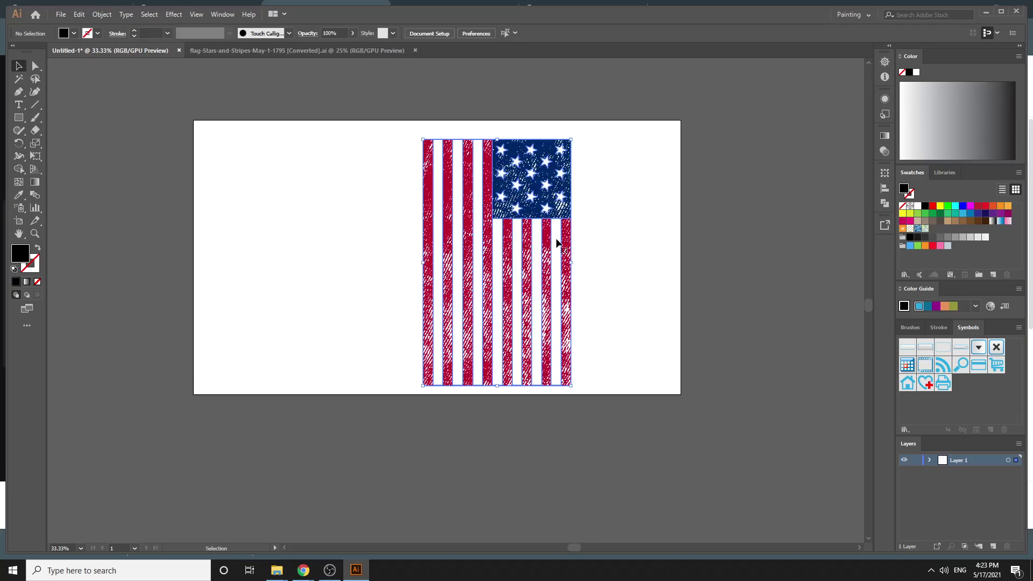
pyautogui.click(670, 240)
pyautogui.moveTo(533, 283); pyautogui.dragTo(486, 251)
pyautogui.click(679, 242)
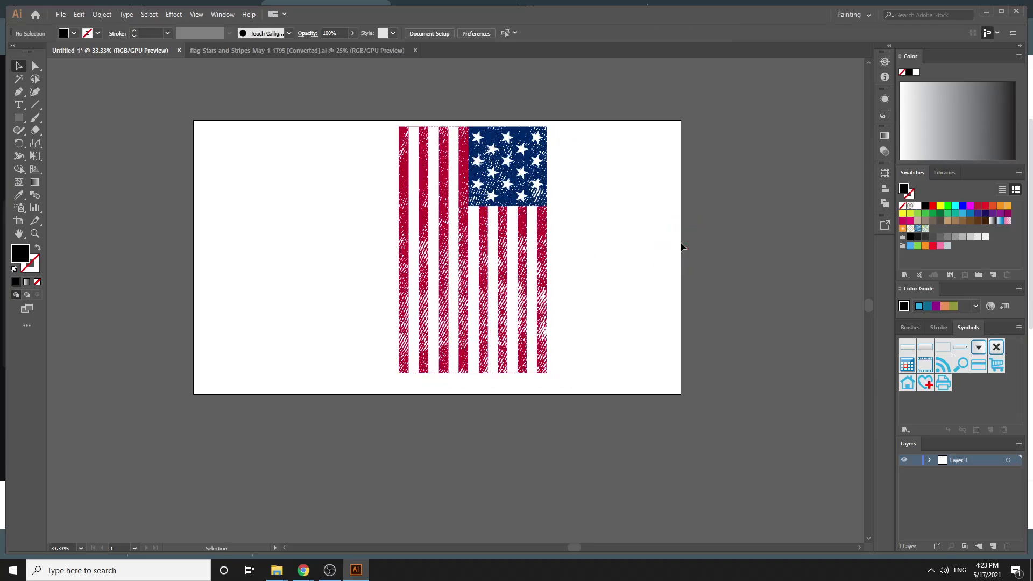
pyautogui.moveTo(508, 241); pyautogui.dragTo(507, 247)
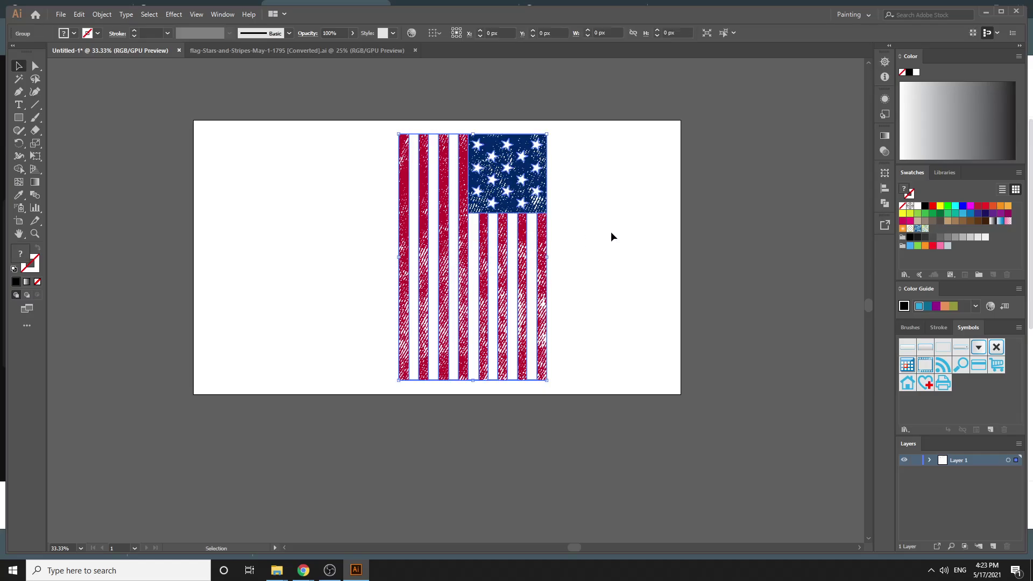
pyautogui.click(611, 233)
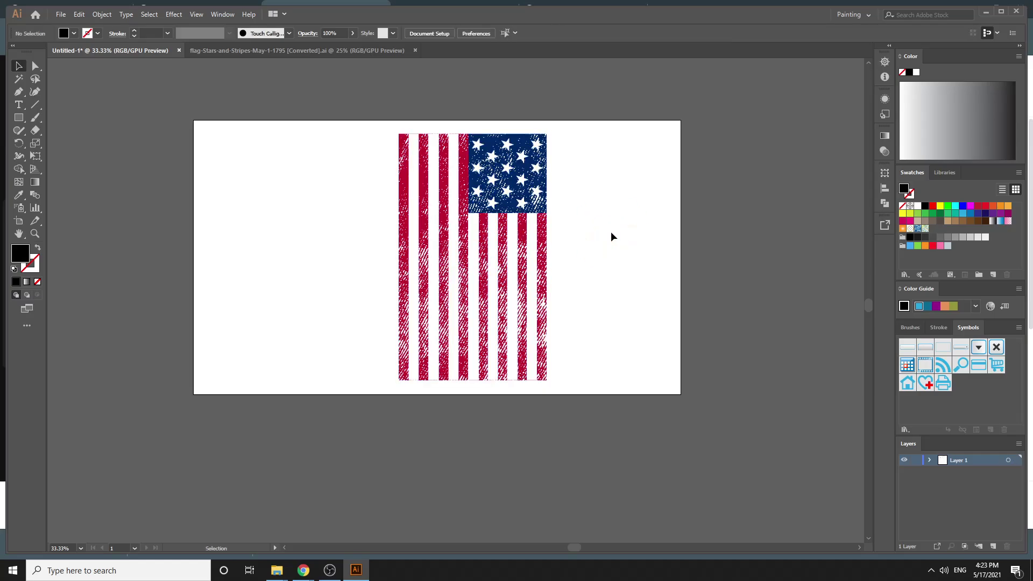
# Reopen the Transparency settings and look through the blending modes, keeping Normal
pyautogui.click(475, 236)
pyautogui.click(649, 234)
pyautogui.click(886, 152)
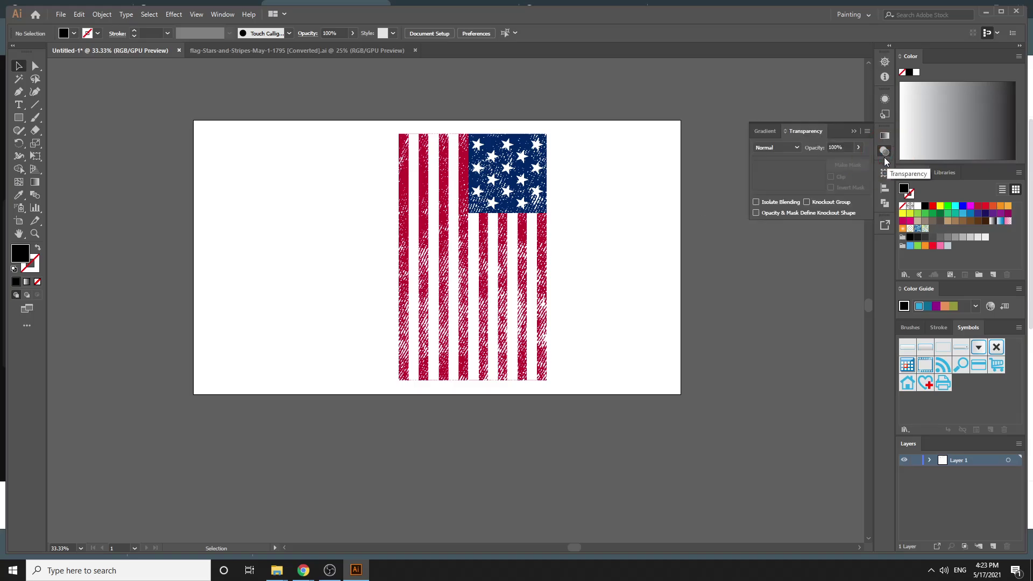
pyautogui.click(775, 147)
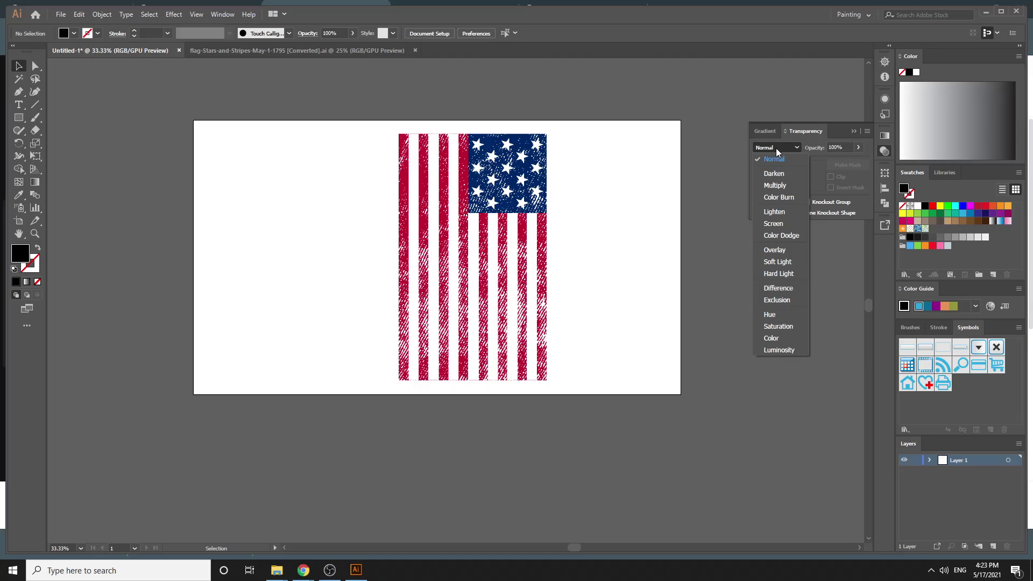
pyautogui.click(774, 159)
# Move the flag to the artboard's left side and back toward the middle, at about X 894, Y 557 px
pyautogui.moveTo(536, 181); pyautogui.dragTo(340, 183)
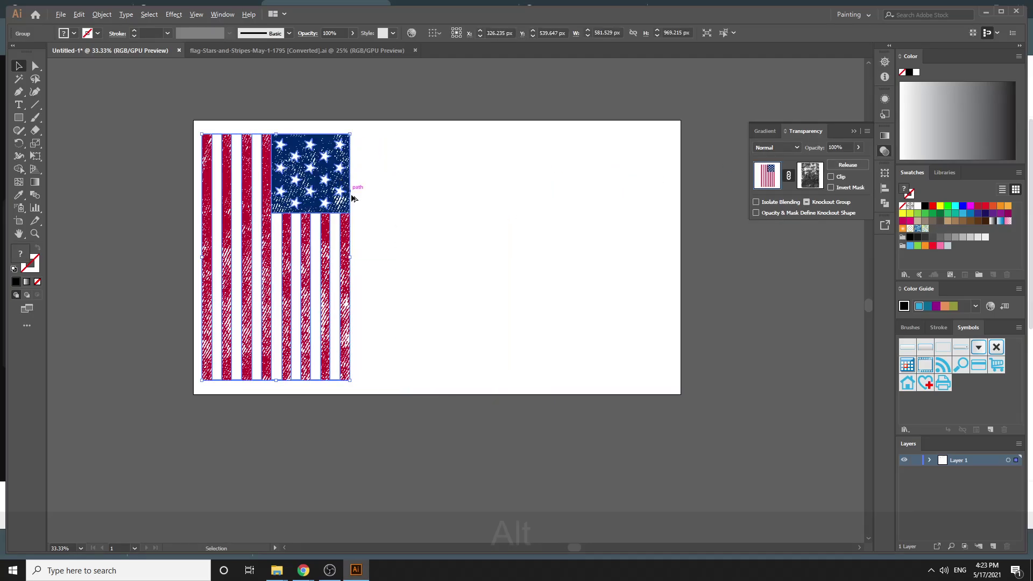
pyautogui.press('alt')
pyautogui.click(446, 214)
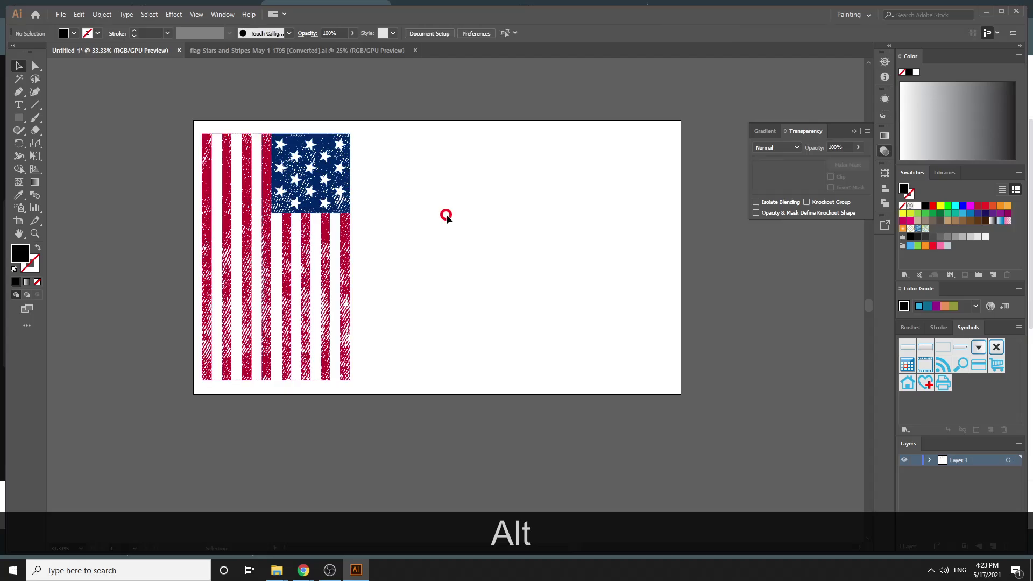
pyautogui.moveTo(341, 214); pyautogui.dragTo(486, 218)
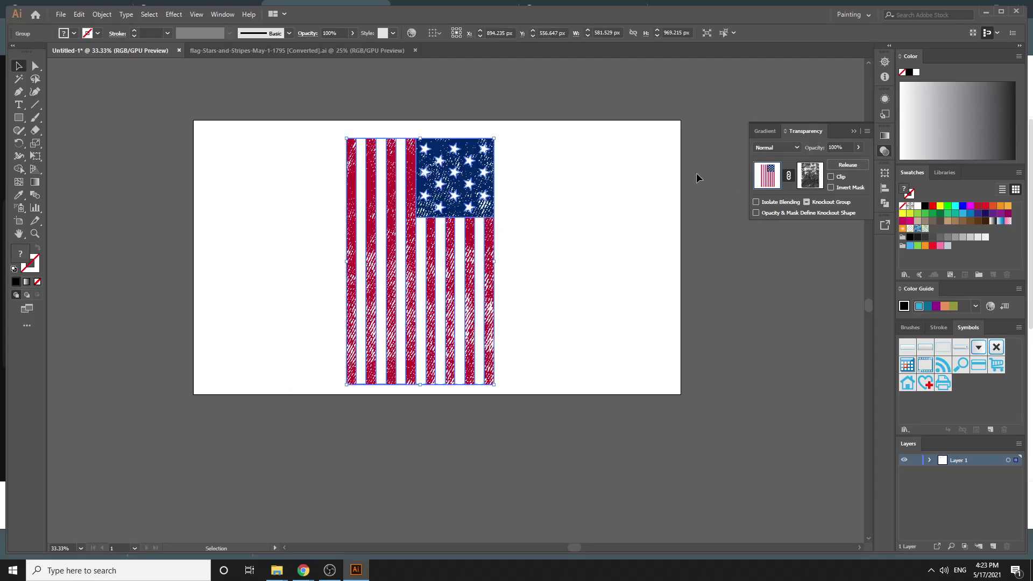
pyautogui.click(576, 231)
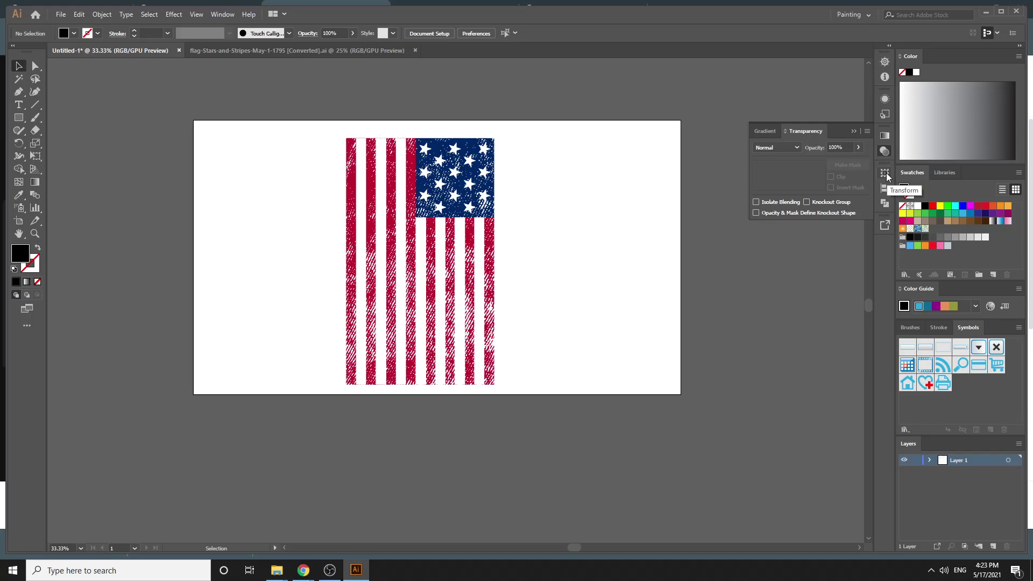
# Undo the repositioning of the flag on the artboard and the deletion of the leftover texture
pyautogui.click(884, 203)
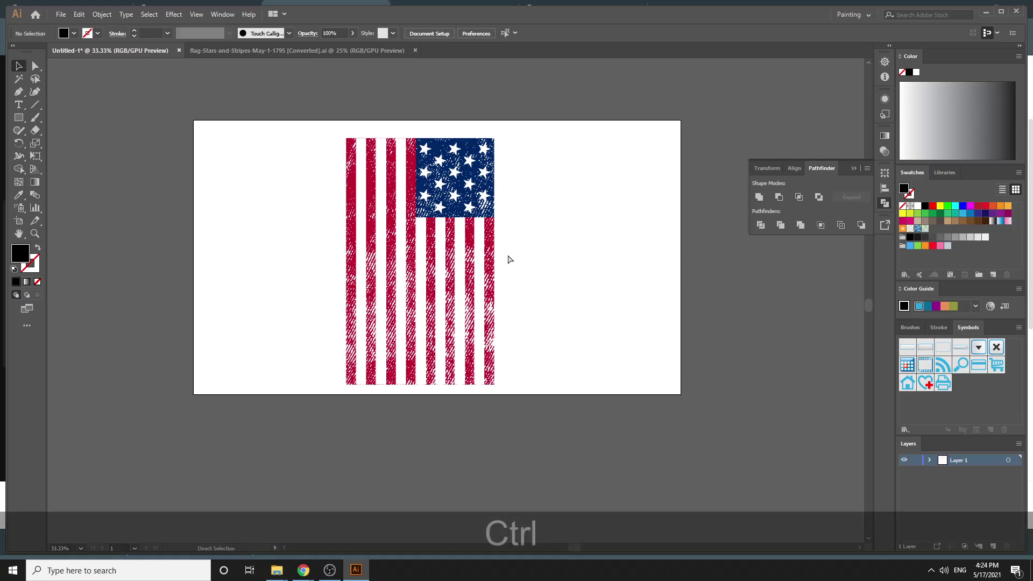
pyautogui.hotkey('ctrl', 'z')
pyautogui.hotkey('ctrl', 'z')
pyautogui.hotkey('ctrl', 'z')
pyautogui.hotkey('ctrl', 'z')
pyautogui.hotkey('ctrl', 'z')
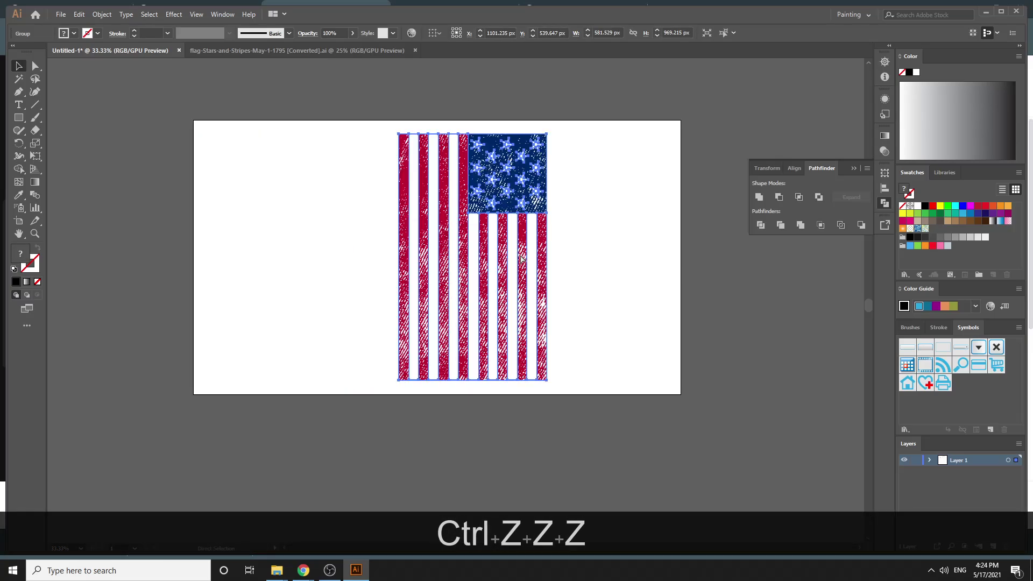
pyautogui.hotkey('ctrl', 'z')
pyautogui.hotkey('ctrl', 'z')
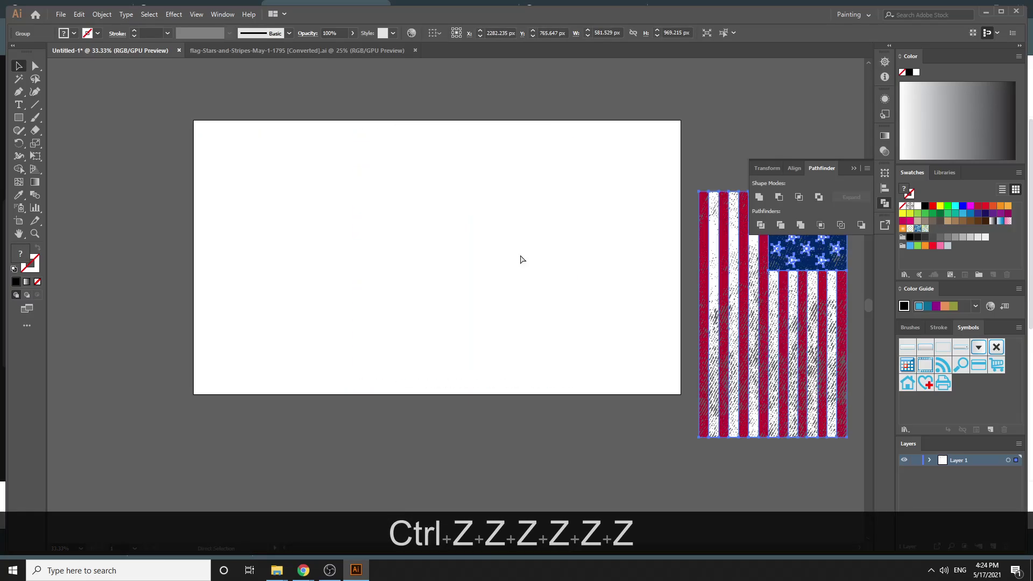
pyautogui.hotkey('ctrl', 'z')
pyautogui.hotkey('ctrl', 'z')
pyautogui.hotkey('ctrl', 'z')
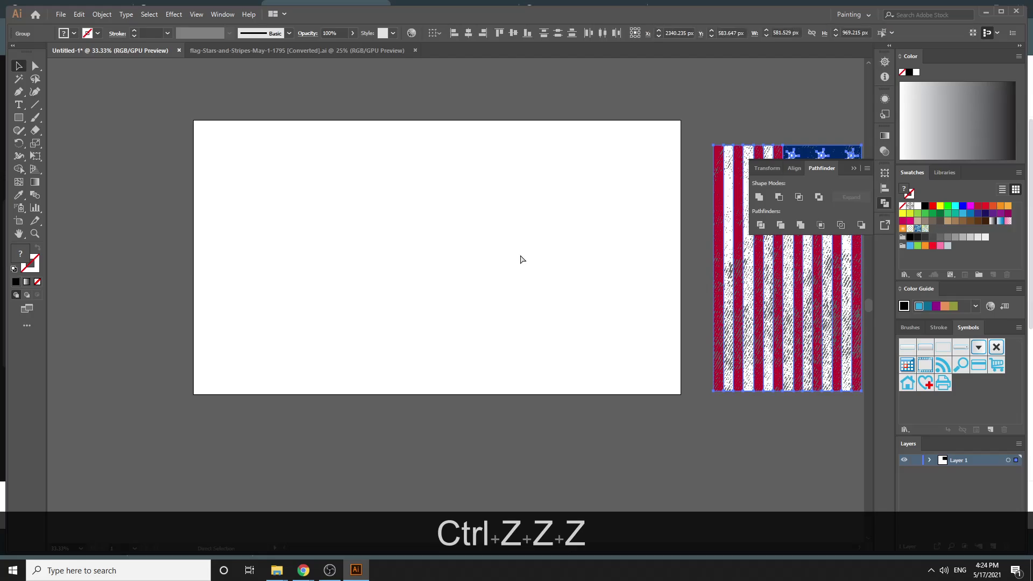
# Move the upright flag together with the grunge texture so the flag sits near the artboard's centre, at about X 1020, Y 543 px
pyautogui.moveTo(755, 262); pyautogui.dragTo(422, 246)
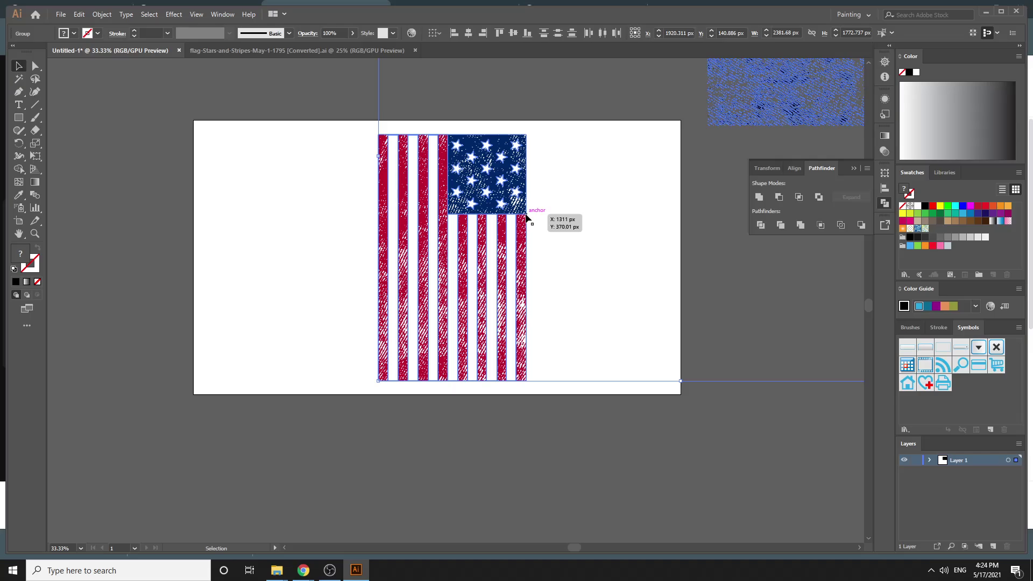
pyautogui.scroll(3, 645, 302)
pyautogui.hotkey('ctrl', '-')
pyautogui.hotkey('ctrl', '-')
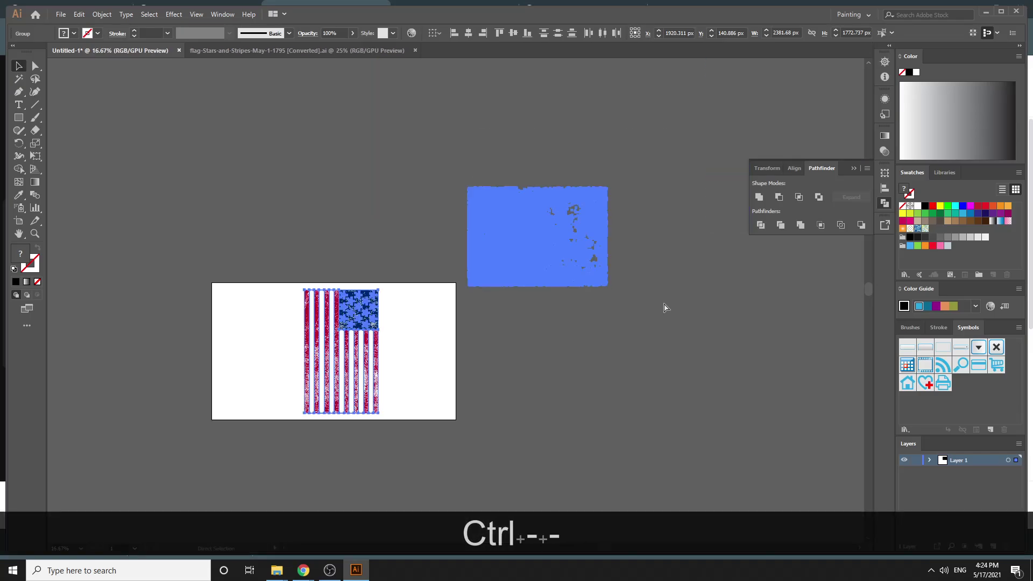
pyautogui.click(697, 359)
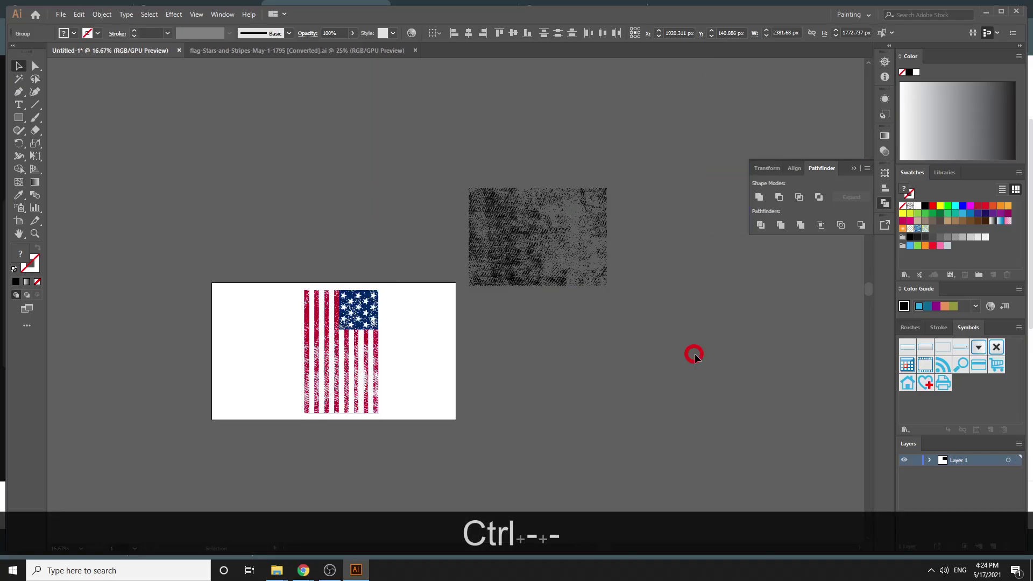
# Edit the flag's opacity mask, enlarging the grunge texture from its centre to about 1132 × 1601 px, and return to the artwork
pyautogui.click(359, 343)
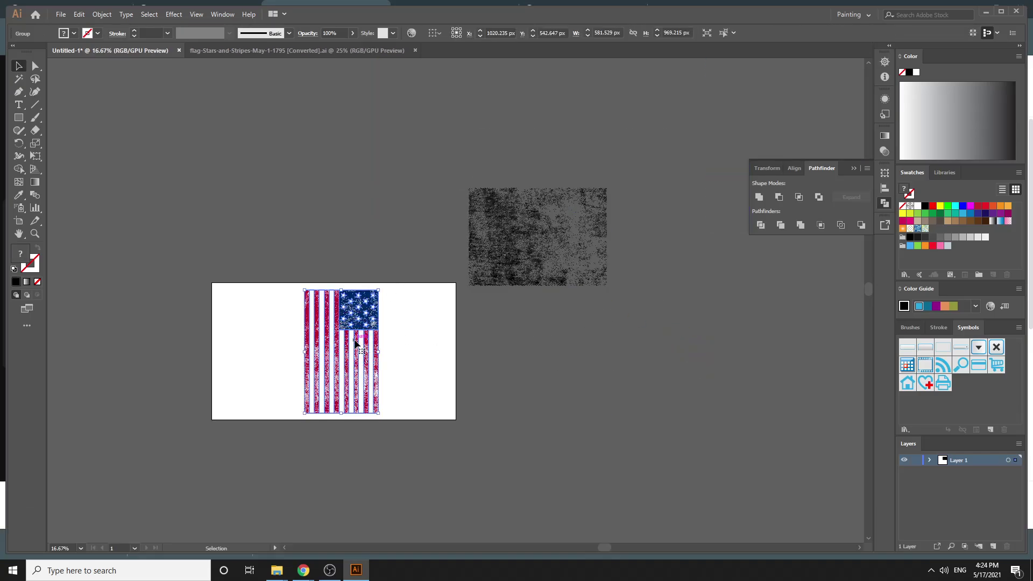
pyautogui.click(885, 152)
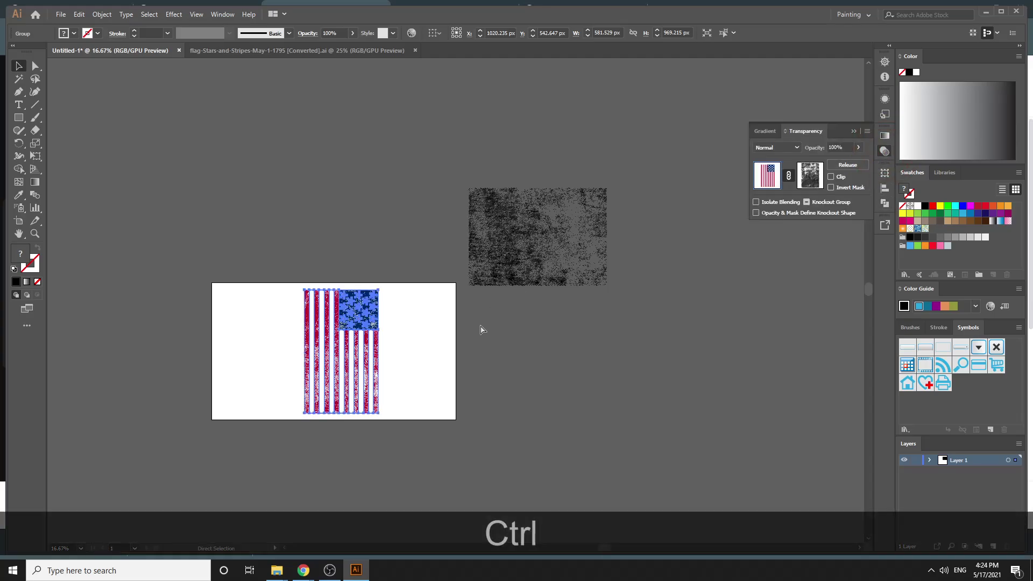
pyautogui.hotkey('ctrl', '=')
pyautogui.hotkey('ctrl', '=')
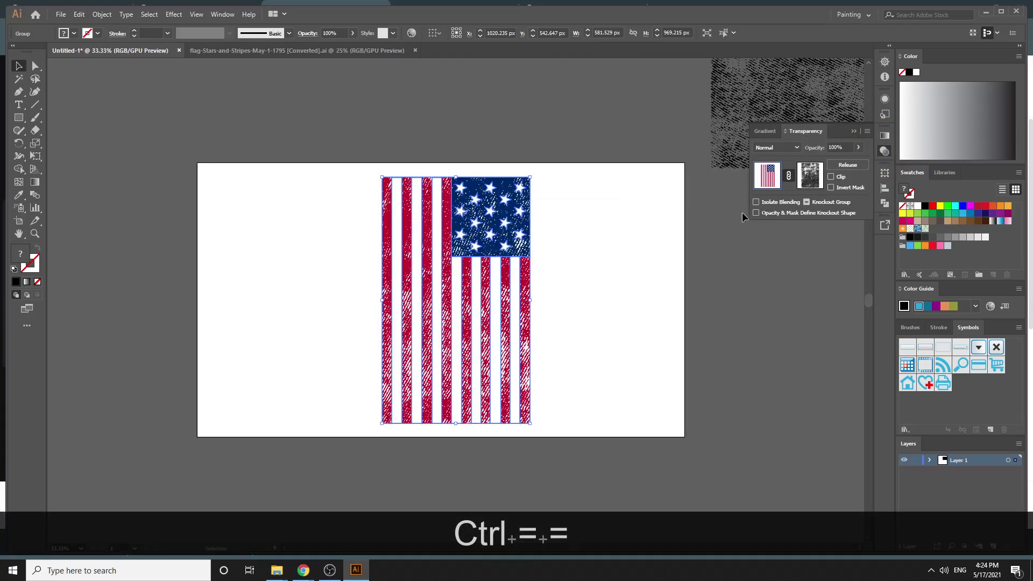
pyautogui.click(810, 175)
pyautogui.moveTo(457, 294)
pyautogui.mouseDown()
pyautogui.moveTo(447, 297)
pyautogui.moveTo(460, 295)
pyautogui.mouseUp()
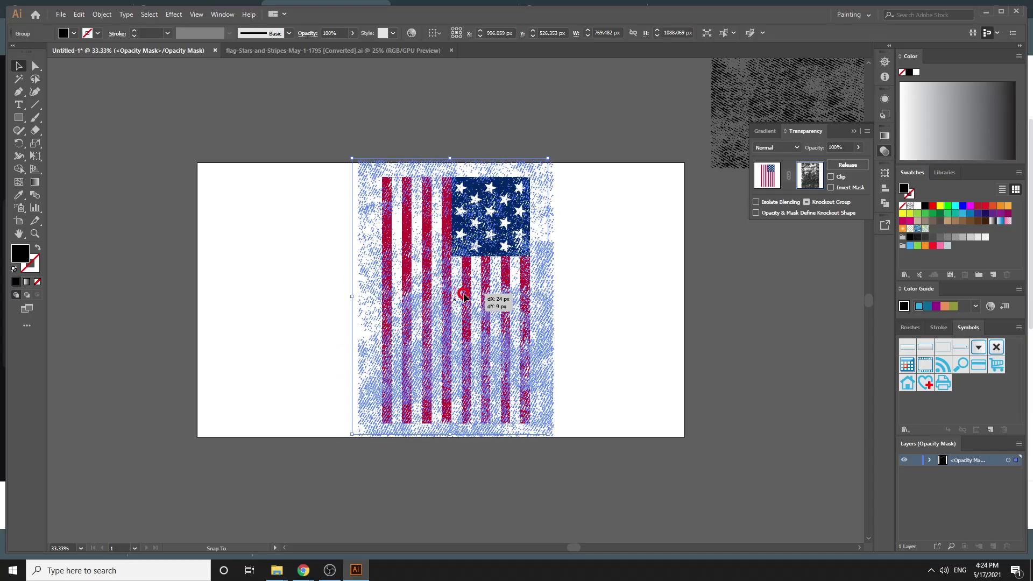
pyautogui.moveTo(552, 435); pyautogui.dragTo(621, 506)
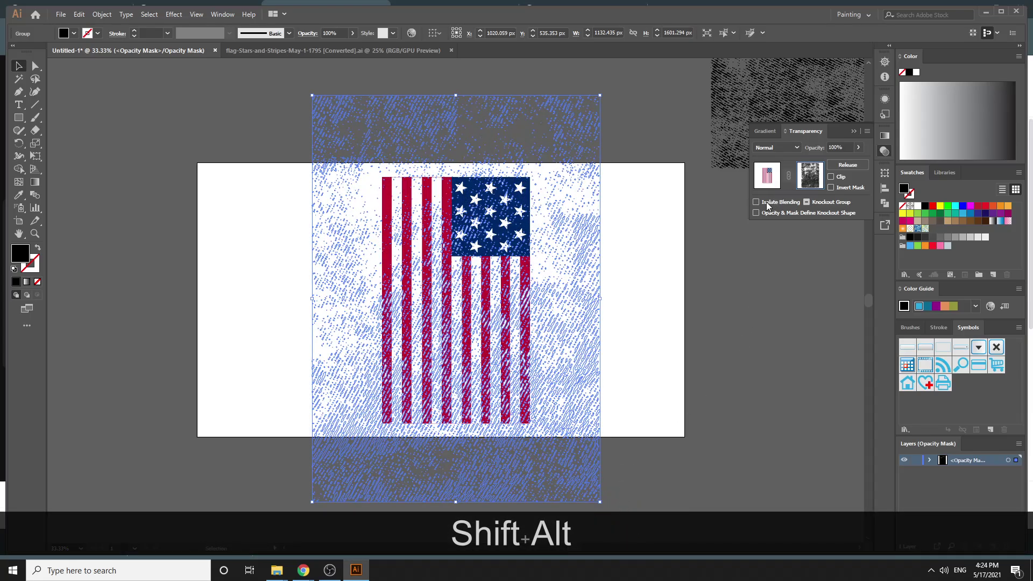
pyautogui.click(766, 174)
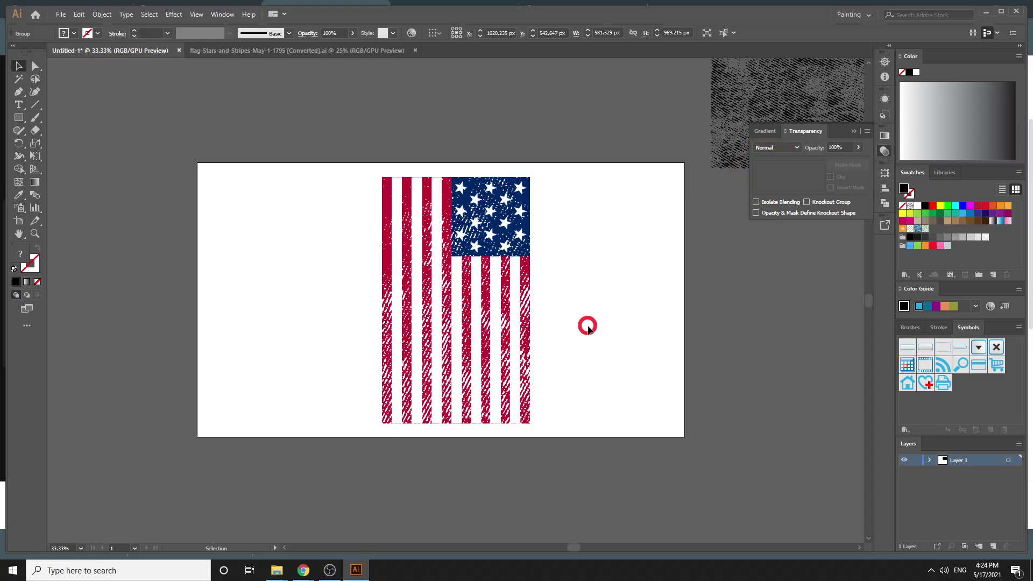
# Move the masked flag around the artboard, leaving it near the middle at about X 935, Y 540 px
pyautogui.moveTo(473, 302); pyautogui.dragTo(433, 297)
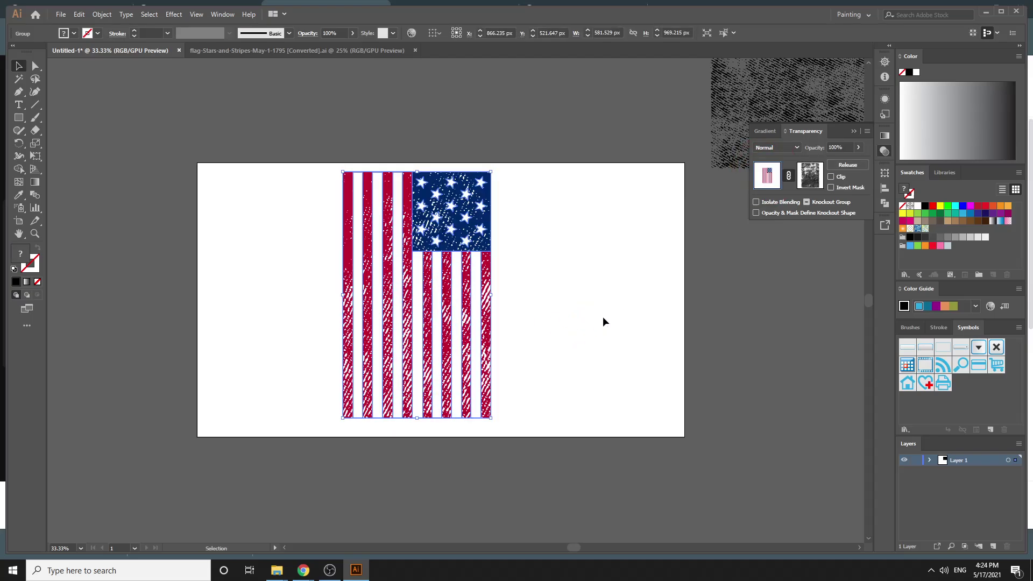
pyautogui.click(555, 279)
pyautogui.moveTo(487, 271); pyautogui.dragTo(534, 294)
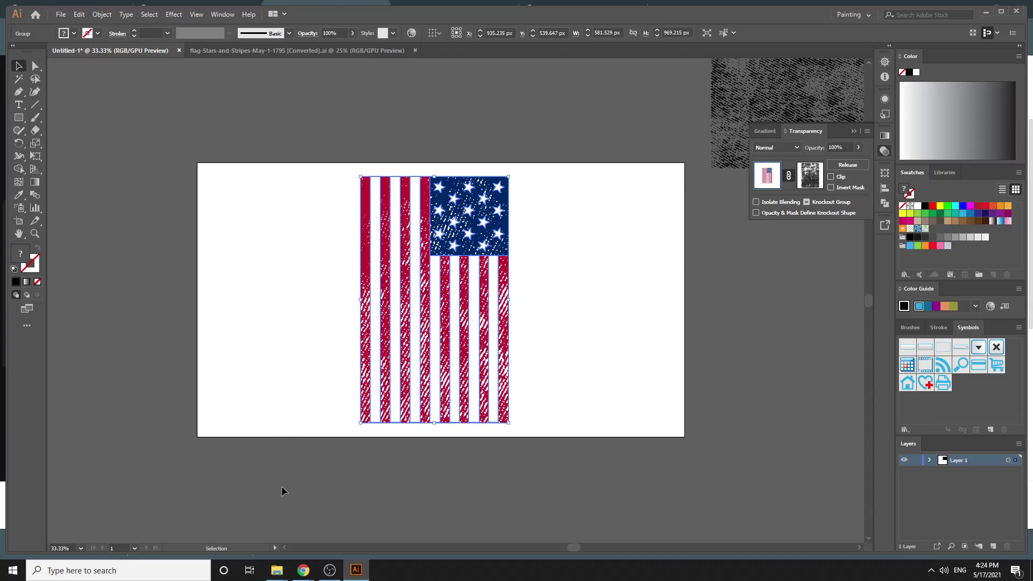
# Switch to Chrome and search Google Images for "leaf vector"
pyautogui.click(263, 540)
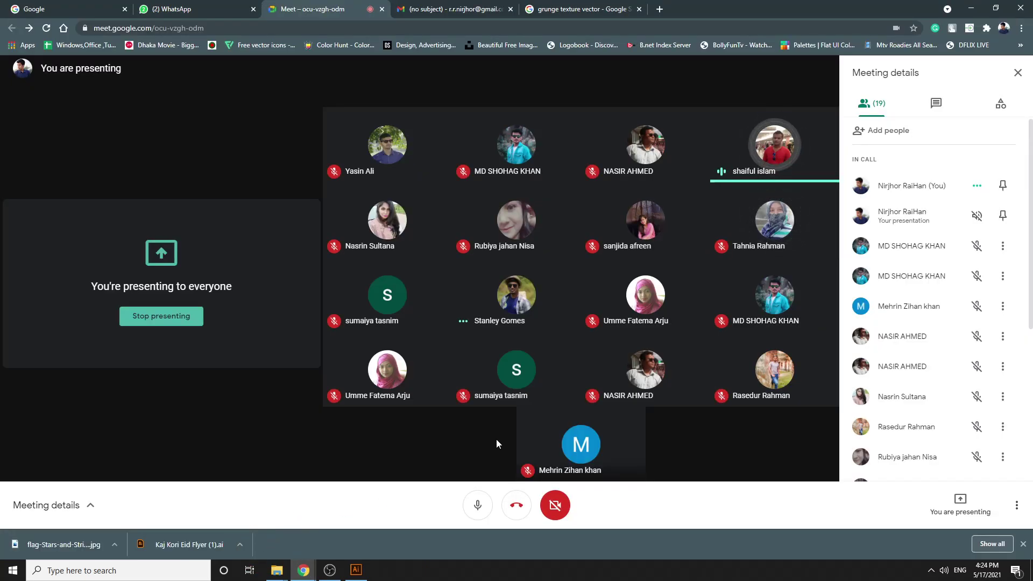
pyautogui.click(356, 572)
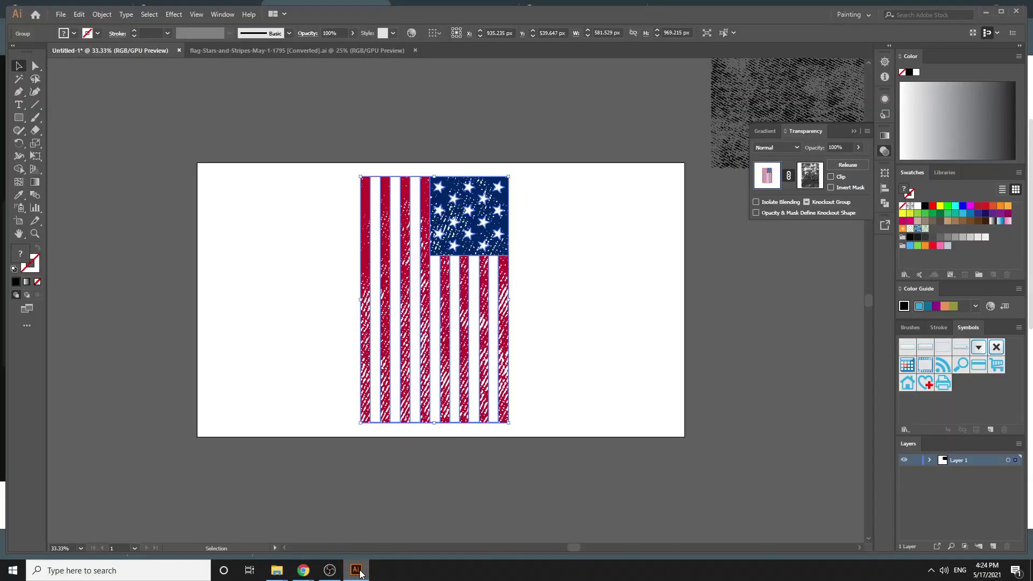
pyautogui.click(360, 574)
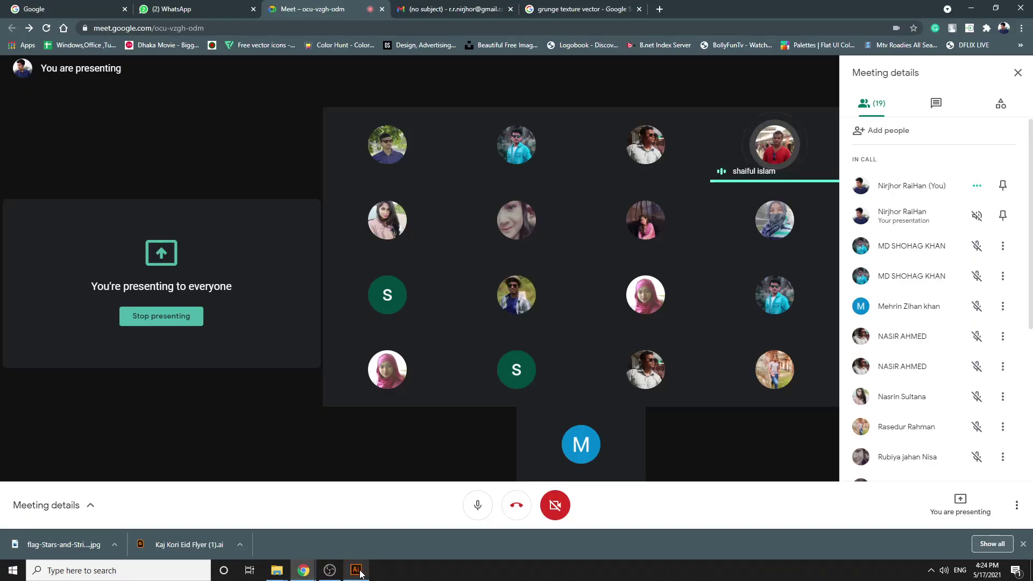
pyautogui.click(541, 7)
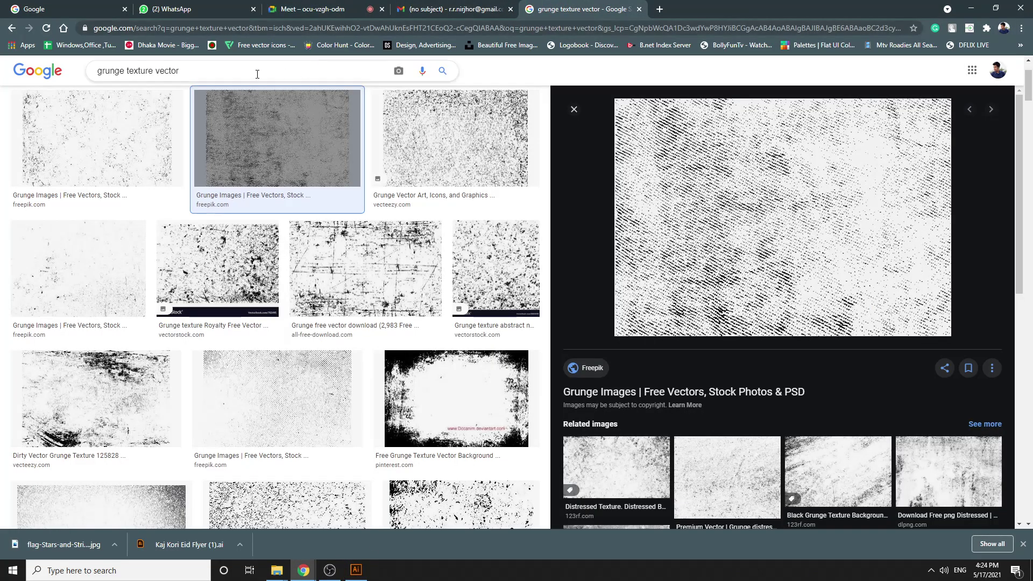
pyautogui.moveTo(253, 69); pyautogui.dragTo(34, 70)
pyautogui.press('BackSpace')
pyautogui.write('lea')
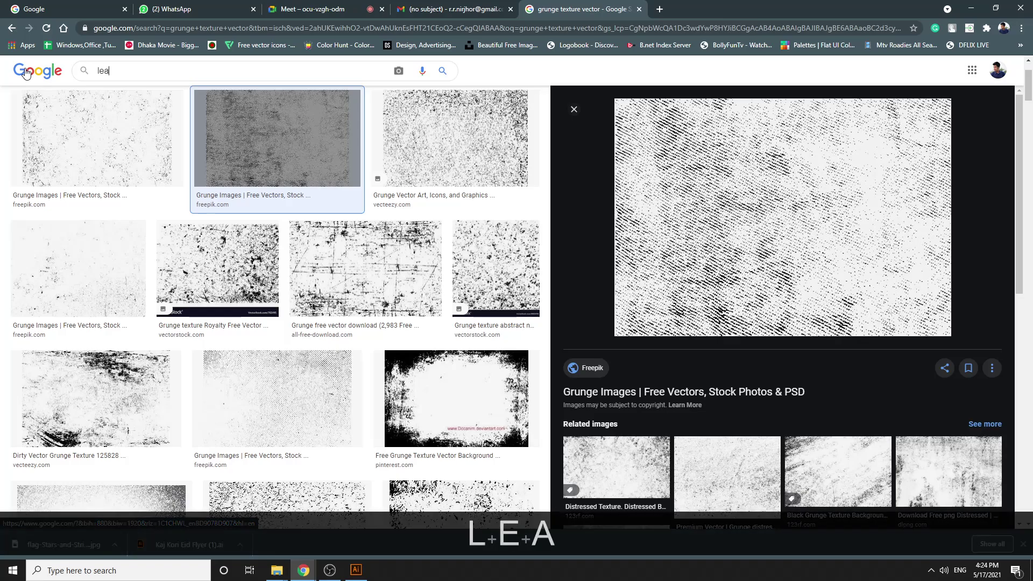
pyautogui.write('f vector')
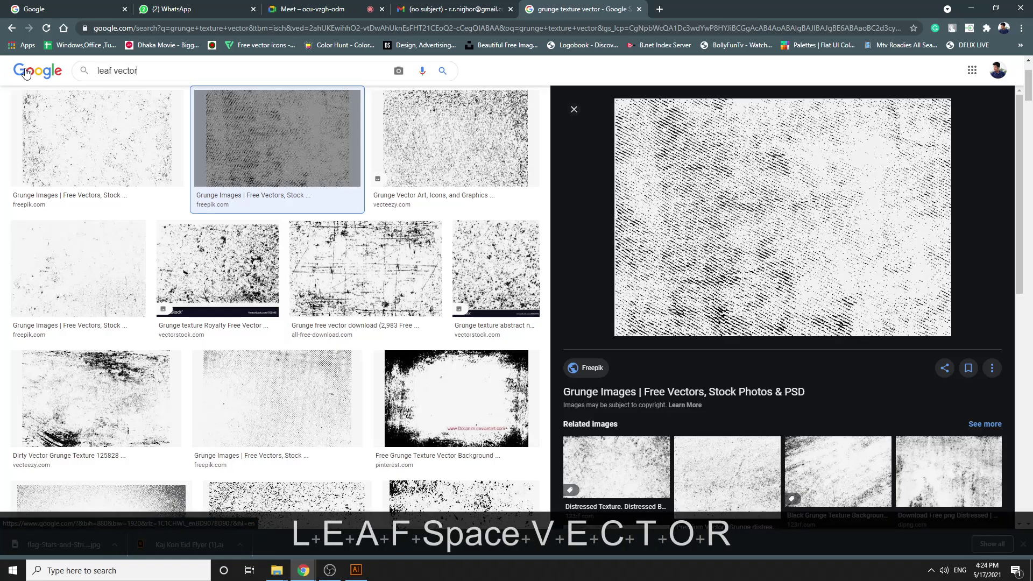
pyautogui.press('Return')
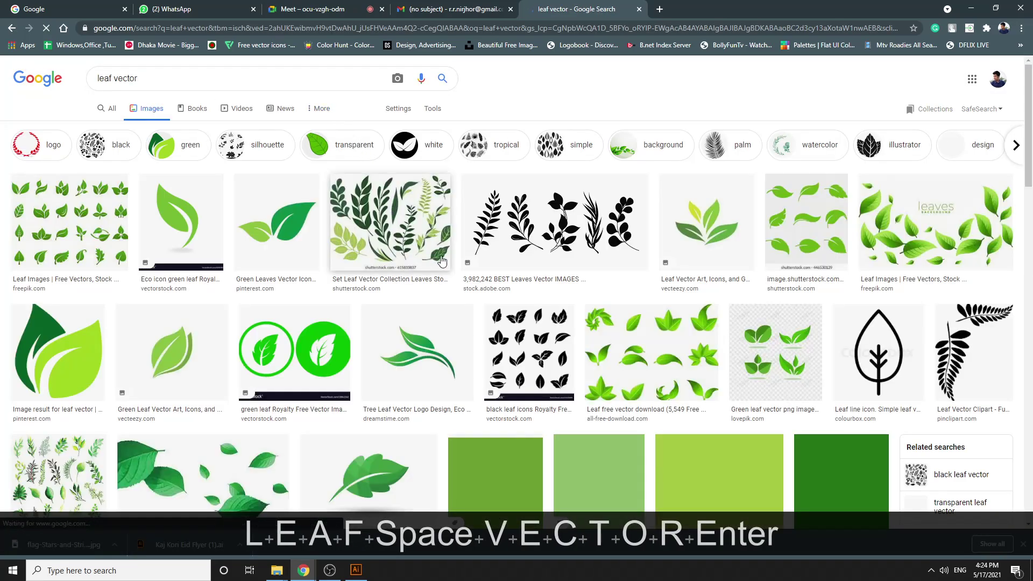
# Open the "Green Leaves Vector Icon Design" result and copy its two-leaf image
pyautogui.click(183, 219)
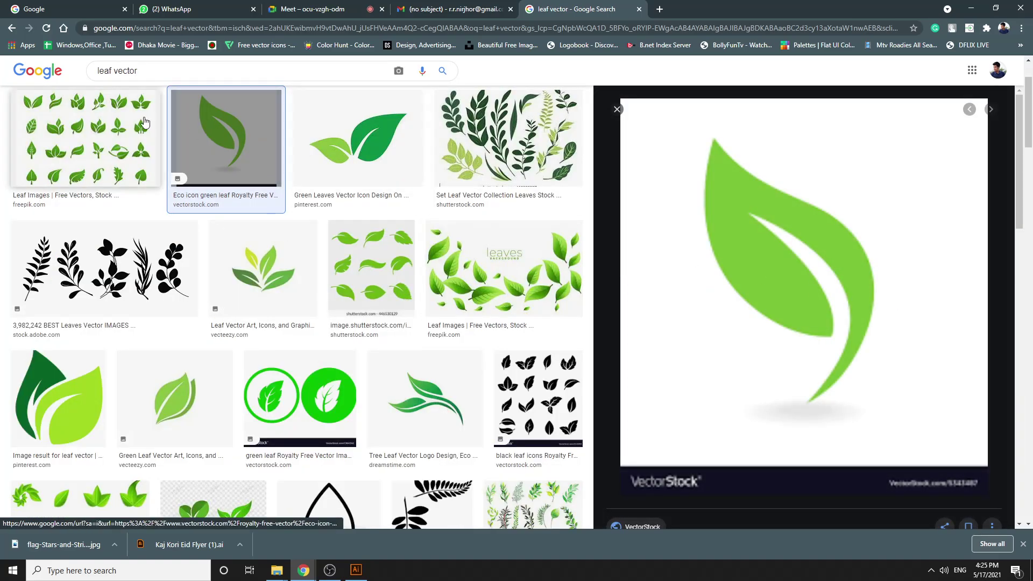
pyautogui.click(318, 121)
pyautogui.rightClick(780, 312)
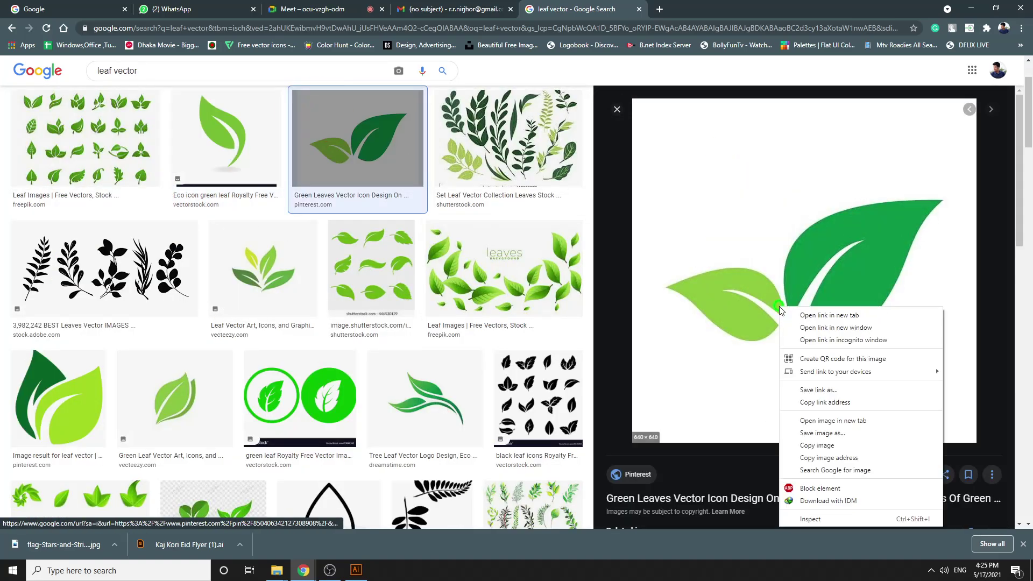
pyautogui.click(813, 429)
# Switch to Illustrator, paste the leaf image and place it beside the flag at about X 1747, Y 555 px
pyautogui.click(355, 570)
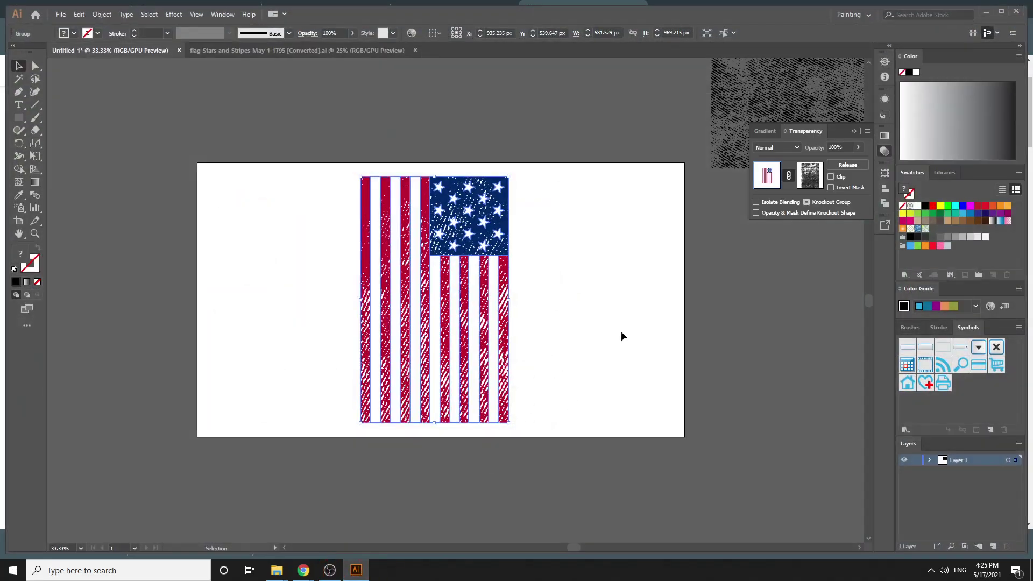
pyautogui.click(576, 314)
pyautogui.hotkey('ctrl', 'v')
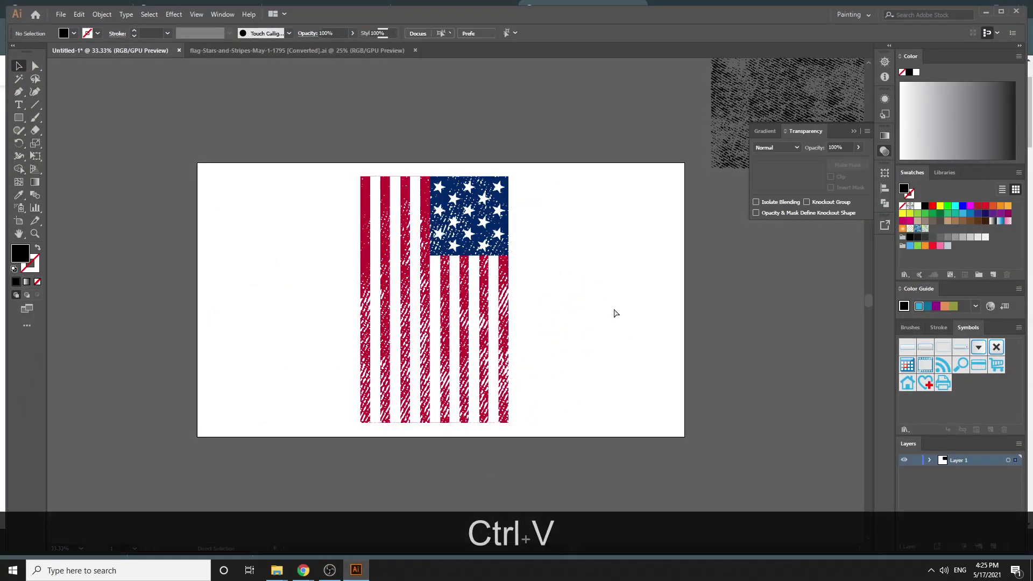
pyautogui.moveTo(524, 279); pyautogui.dragTo(665, 287)
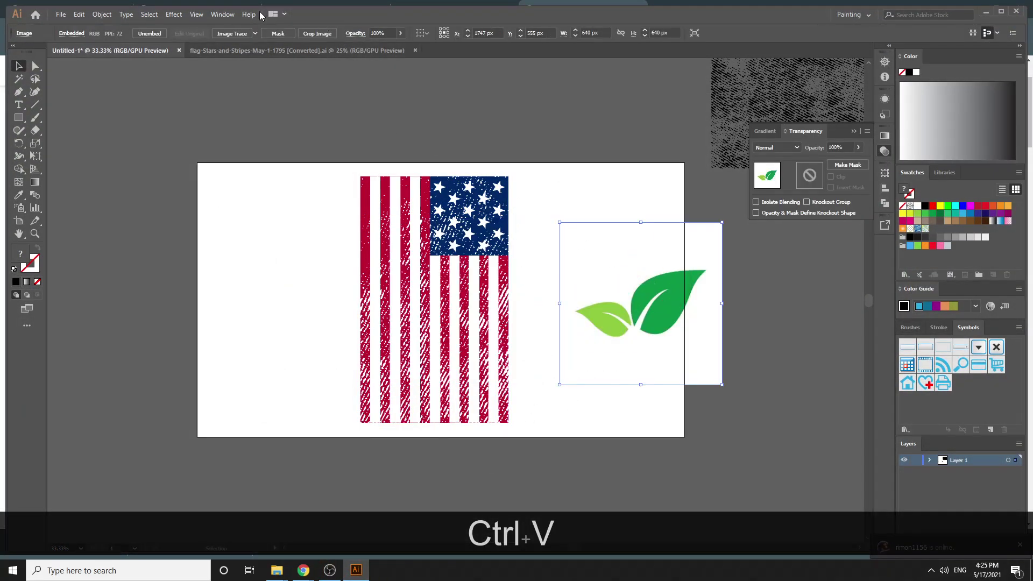
# Trace the leaf image in black and white with threshold about 176, paths 100%, corners 0%, noise 1 px and white ignored
pyautogui.click(223, 14)
pyautogui.click(322, 292)
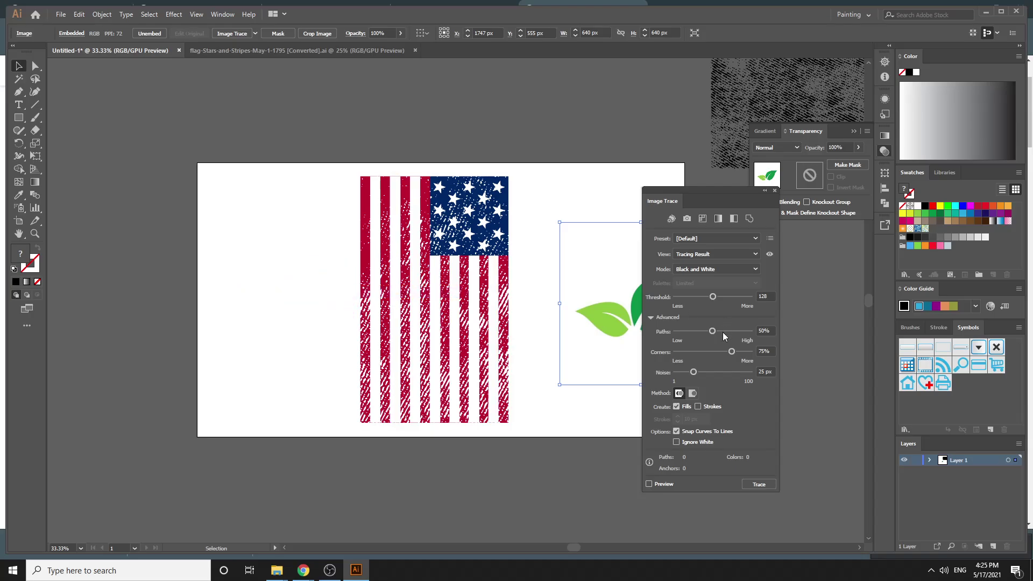
pyautogui.moveTo(693, 372); pyautogui.dragTo(665, 372)
pyautogui.click(676, 442)
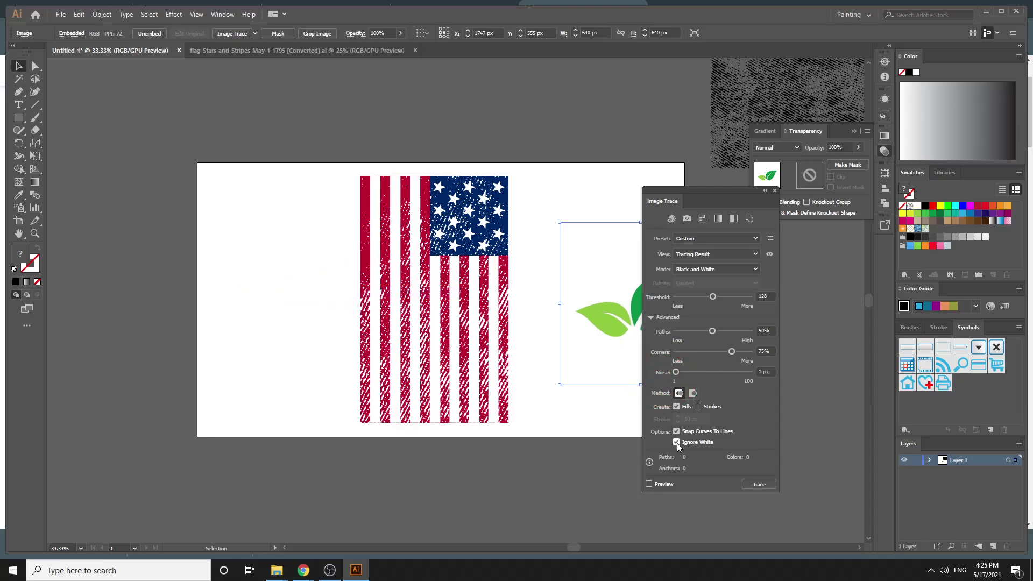
pyautogui.click(663, 485)
pyautogui.moveTo(761, 202); pyautogui.dragTo(521, 211)
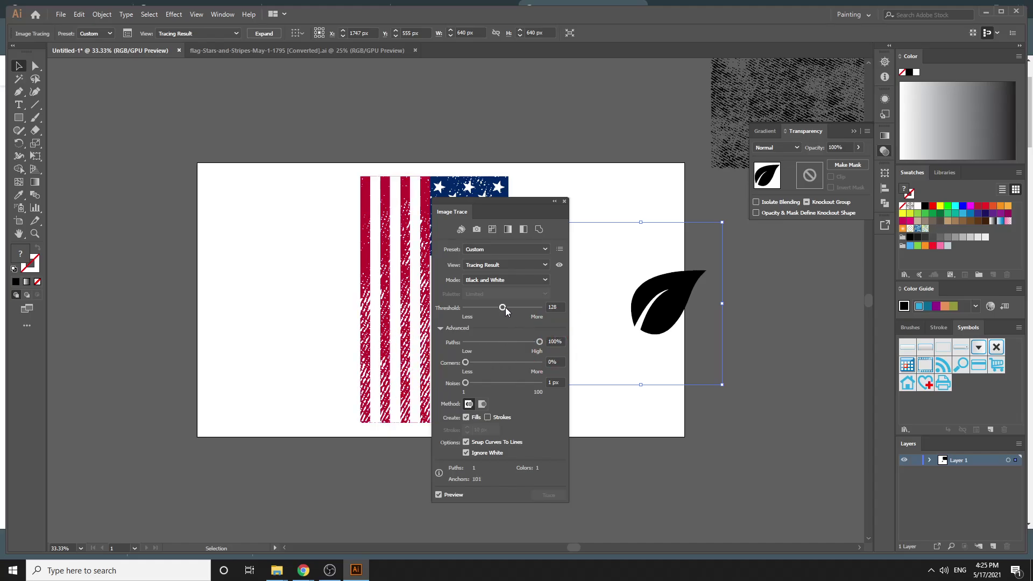
pyautogui.moveTo(505, 307)
pyautogui.mouseDown()
pyautogui.moveTo(490, 312)
pyautogui.moveTo(516, 312)
pyautogui.mouseUp()
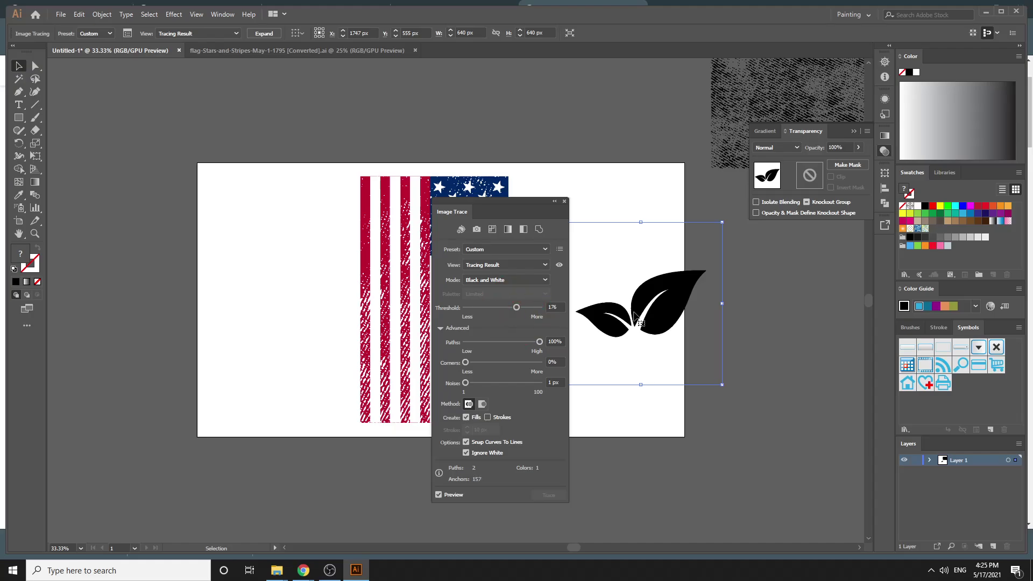
pyautogui.click(565, 202)
# Expand the leaf tracing into paths and place the leaves across the artboard edge on the far side from the flag's plain stripes
pyautogui.moveTo(699, 302); pyautogui.dragTo(688, 299)
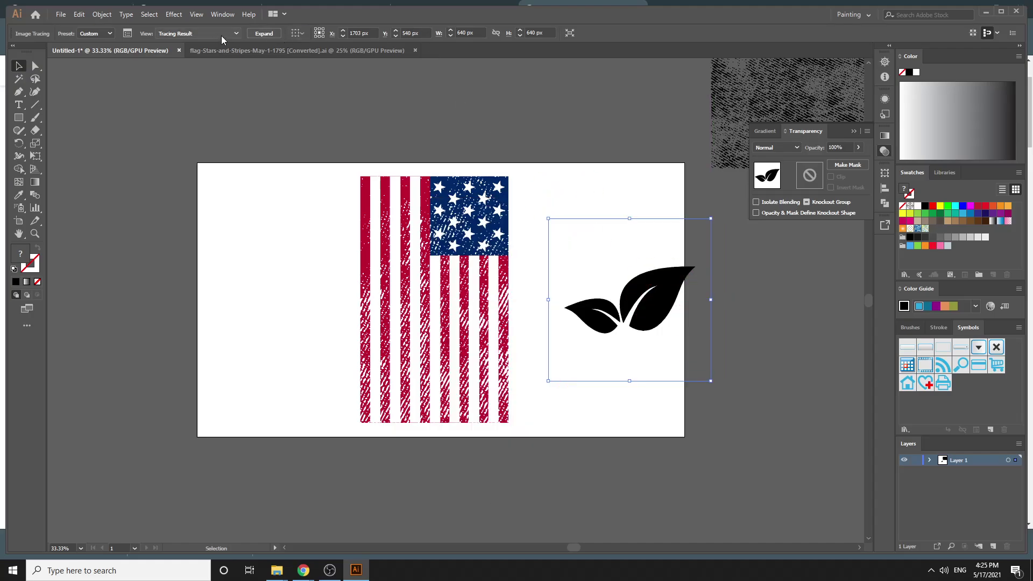
pyautogui.click(259, 35)
pyautogui.click(662, 406)
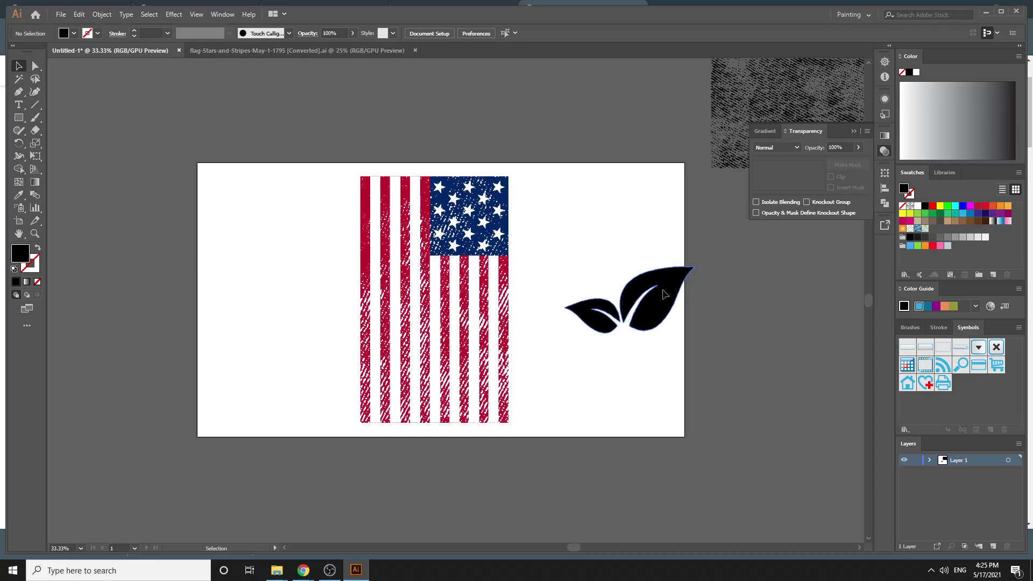
pyautogui.moveTo(610, 295)
pyautogui.mouseDown()
pyautogui.moveTo(463, 292)
pyautogui.moveTo(691, 290)
pyautogui.moveTo(634, 287)
pyautogui.mouseUp()
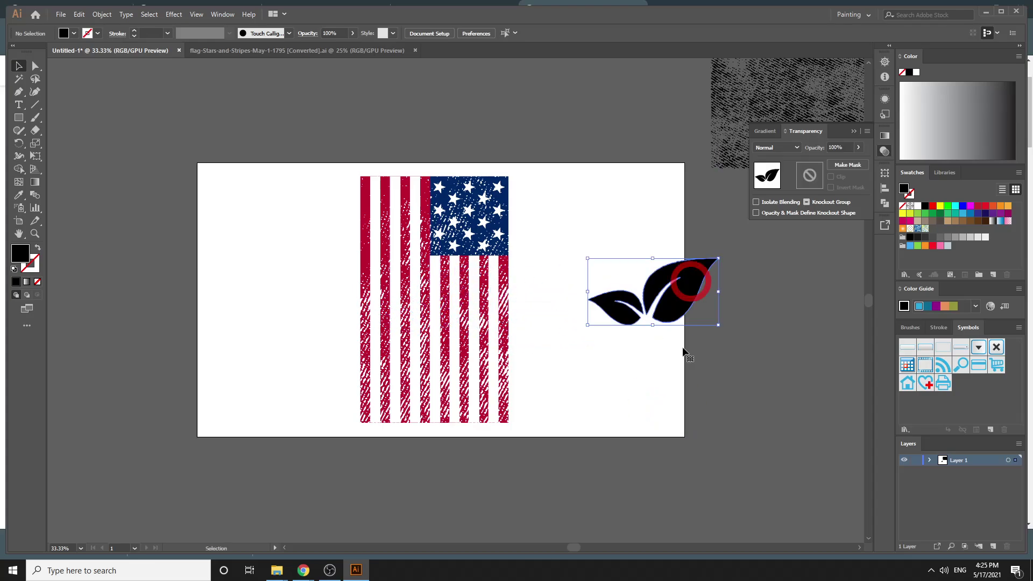
# Switch to the Google Meet call in Chrome and open its chat
pyautogui.moveTo(315, 574)
pyautogui.click(360, 520)
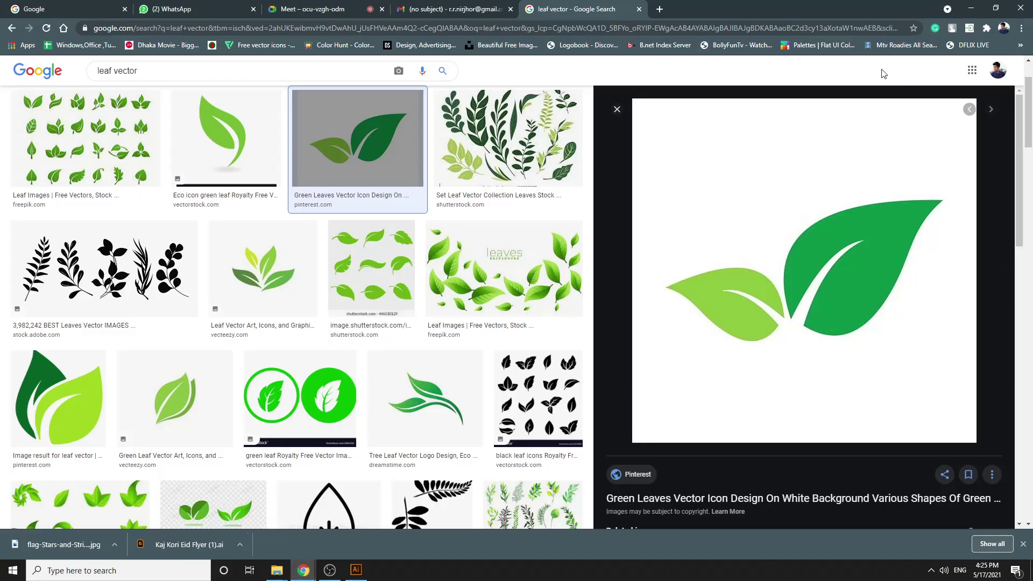
pyautogui.click(320, 5)
pyautogui.click(936, 105)
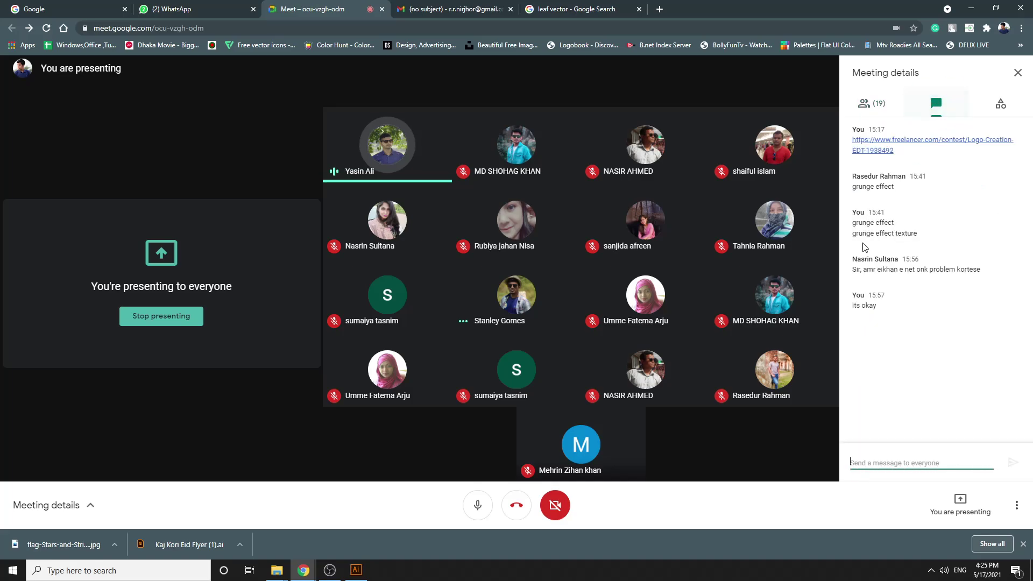
# Copy the lines "grunge effect" and "grunge effect texture" from the earlier chat message and paste them twice into a new message draft
pyautogui.moveTo(854, 226); pyautogui.dragTo(921, 239)
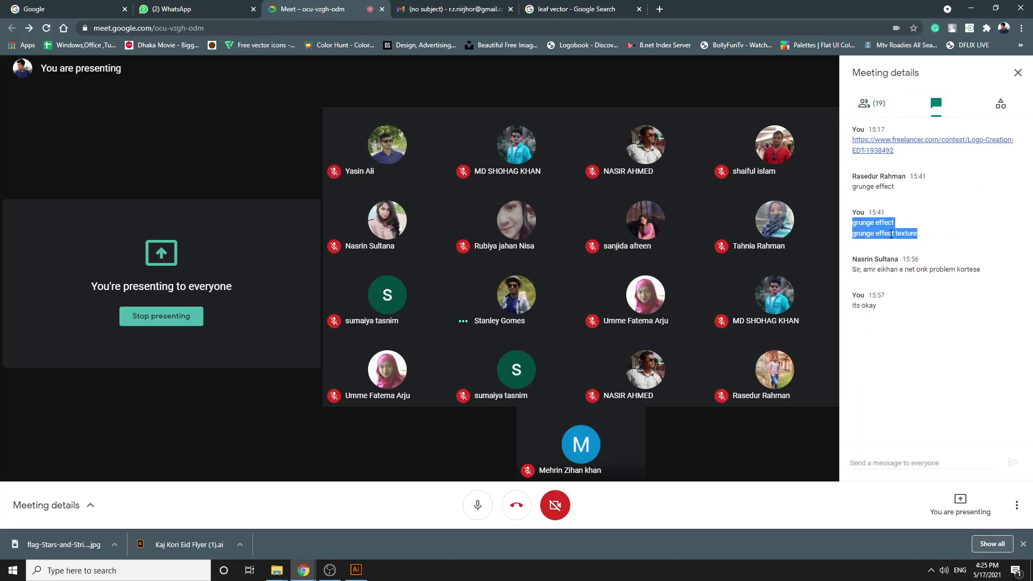
pyautogui.rightClick(921, 237)
pyautogui.click(902, 242)
pyautogui.click(896, 461)
pyautogui.hotkey('ctrl', 'v')
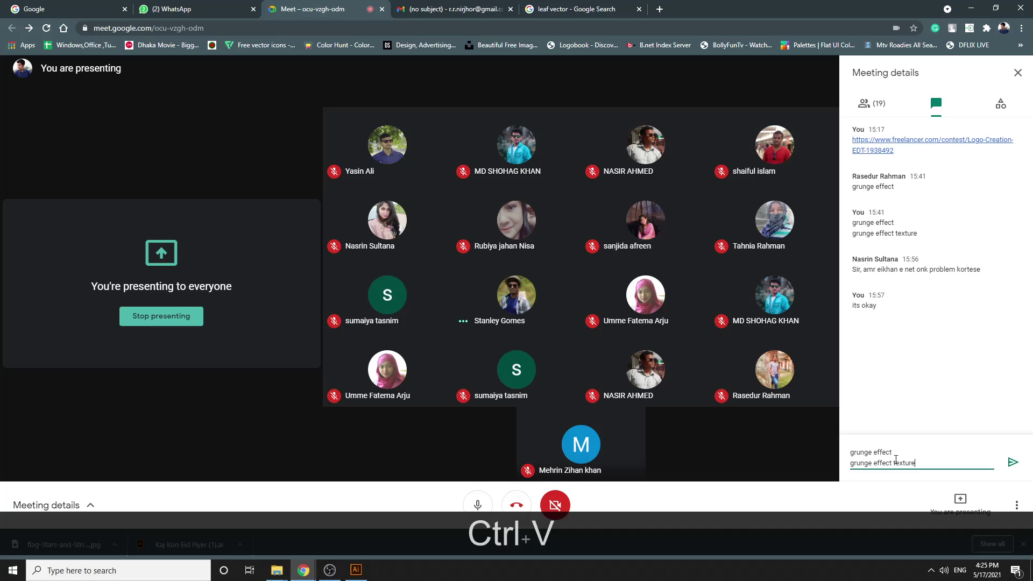
pyautogui.hotkey('ctrl', 'a')
pyautogui.press('Right')
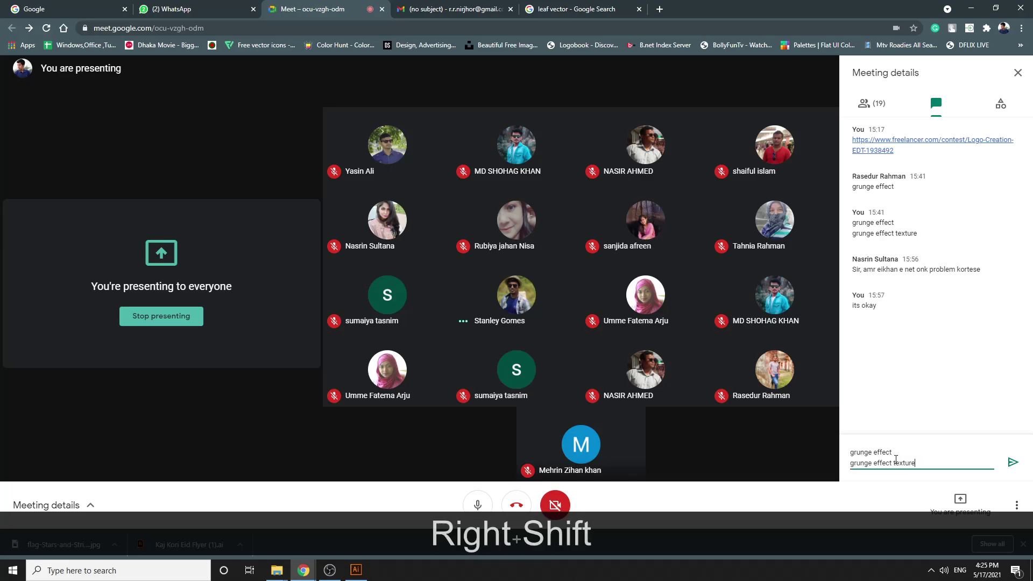
pyautogui.hotkey('shift', 'Return')
pyautogui.hotkey('ctrl', 'v')
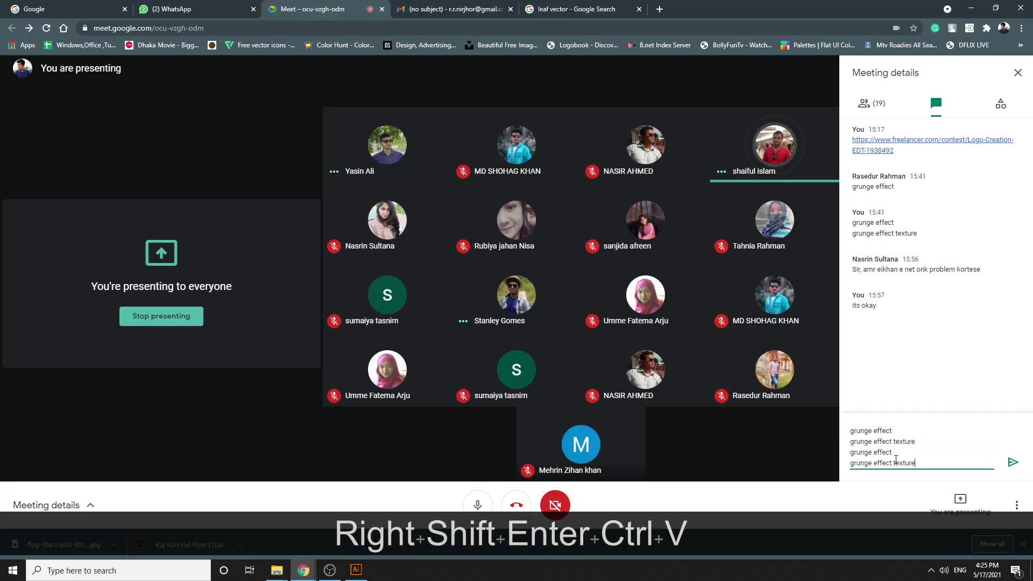
# Change the last line of the chat draft to "grunge texture vector"
pyautogui.press('Up')
pyautogui.press('Right')
pyautogui.press('Down')
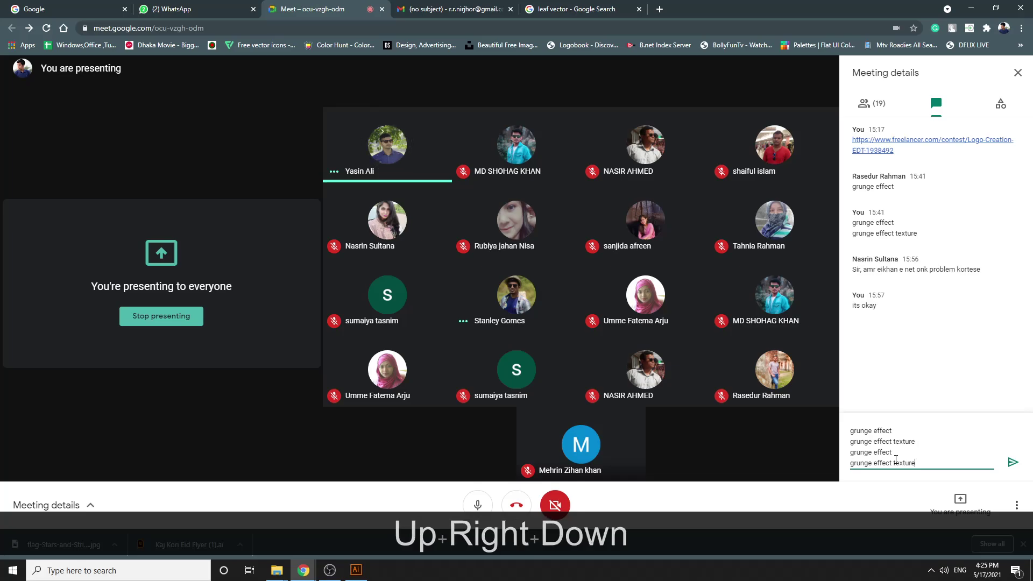
pyautogui.press('Left')
pyautogui.press('BackSpace')
pyautogui.press('BackSpace')
pyautogui.press('BackSpace')
pyautogui.press('BackSpace')
pyautogui.press('BackSpace')
pyautogui.press('BackSpace')
pyautogui.press('BackSpace')
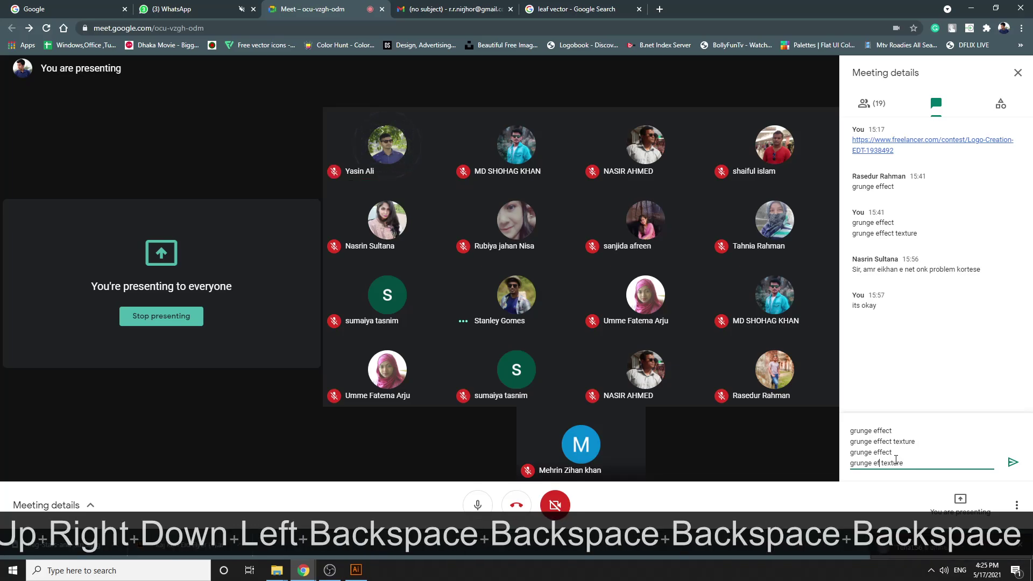
pyautogui.press('Right')
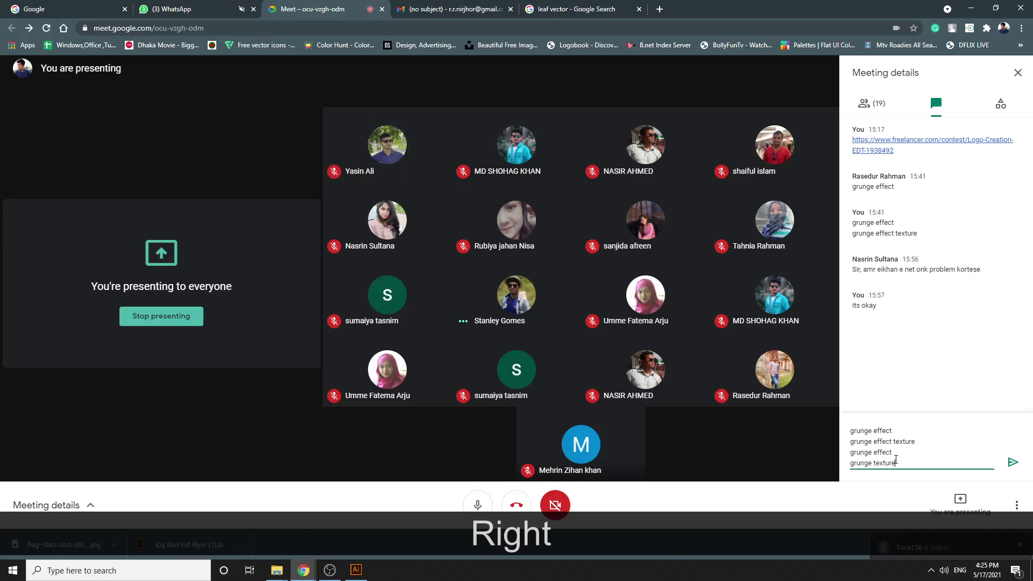
pyautogui.write('vector')
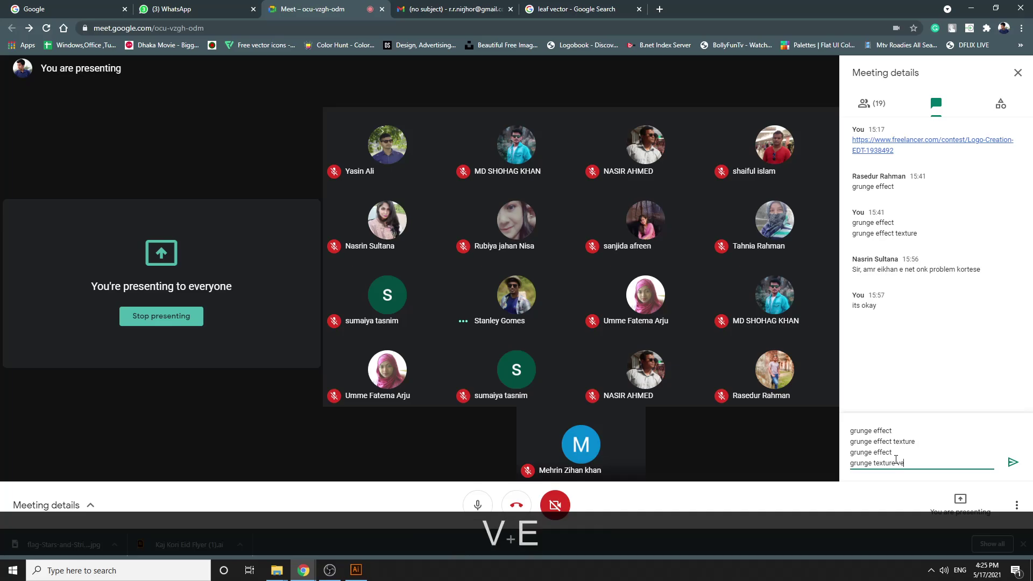
# Remove the duplicate "grunge effect" line above "grunge texture vector" in the chat draft
pyautogui.press('Up')
pyautogui.press('BackSpace')
pyautogui.press('BackSpace')
pyautogui.press('BackSpace')
pyautogui.press('BackSpace')
pyautogui.press('BackSpace')
pyautogui.press('BackSpace')
pyautogui.press('BackSpace')
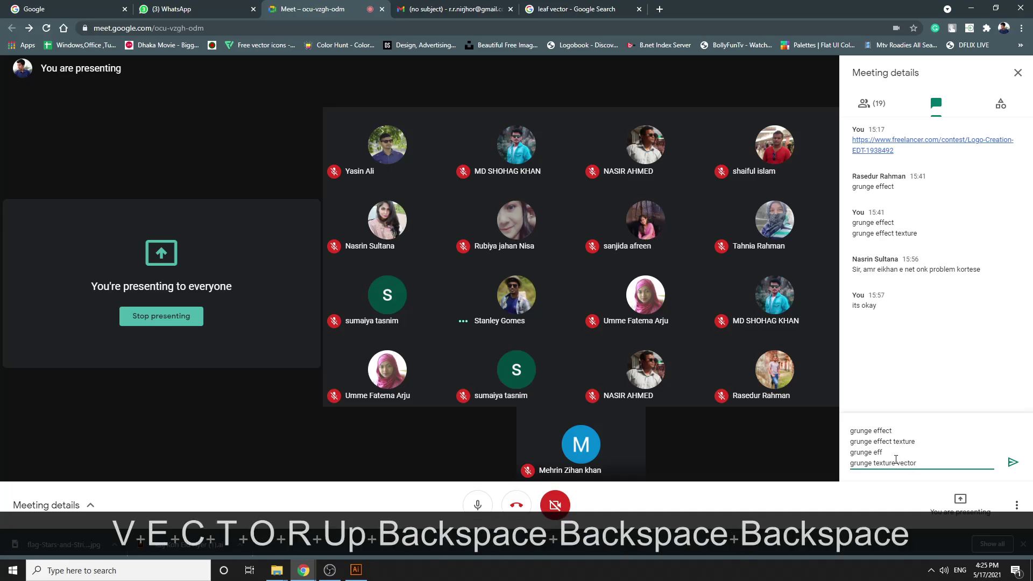
pyautogui.press('BackSpace')
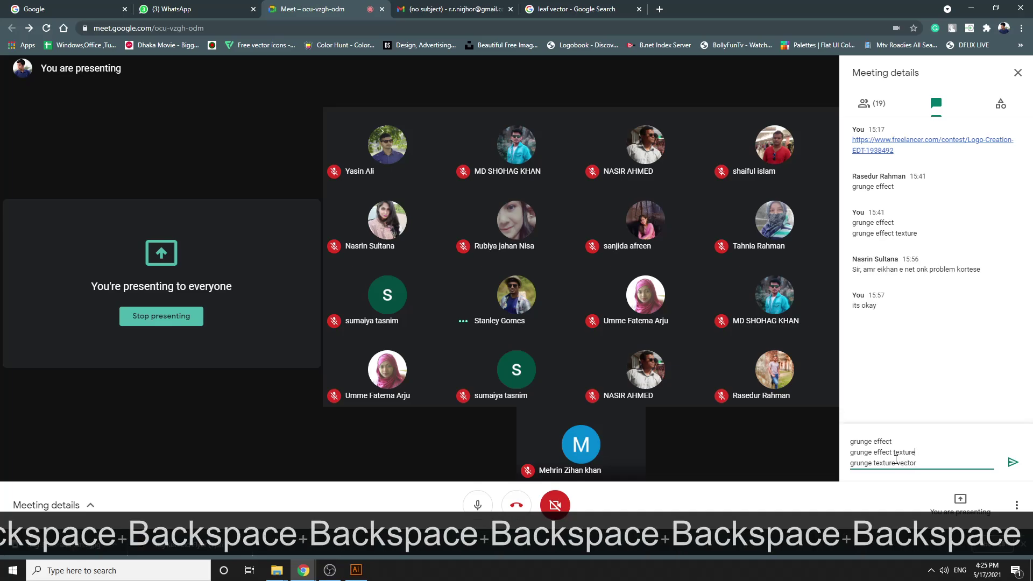
# Copy the three grunge search terms from the draft and send them to the WhatsApp group GD-D74 (3-6 PM)
pyautogui.moveTo(925, 474); pyautogui.dragTo(791, 364)
pyautogui.hotkey('ctrl', 'c')
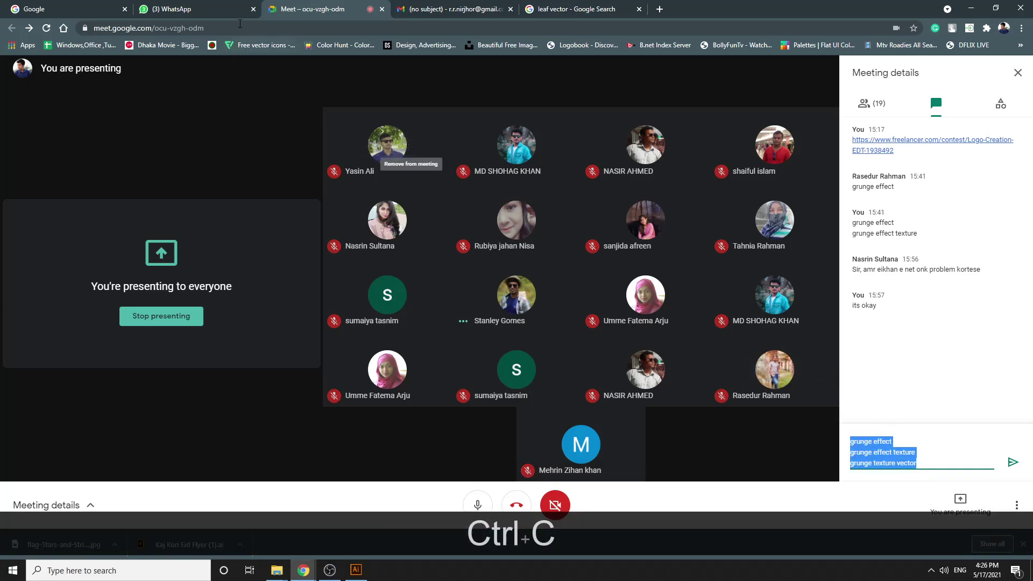
pyautogui.click(178, 9)
pyautogui.click(251, 293)
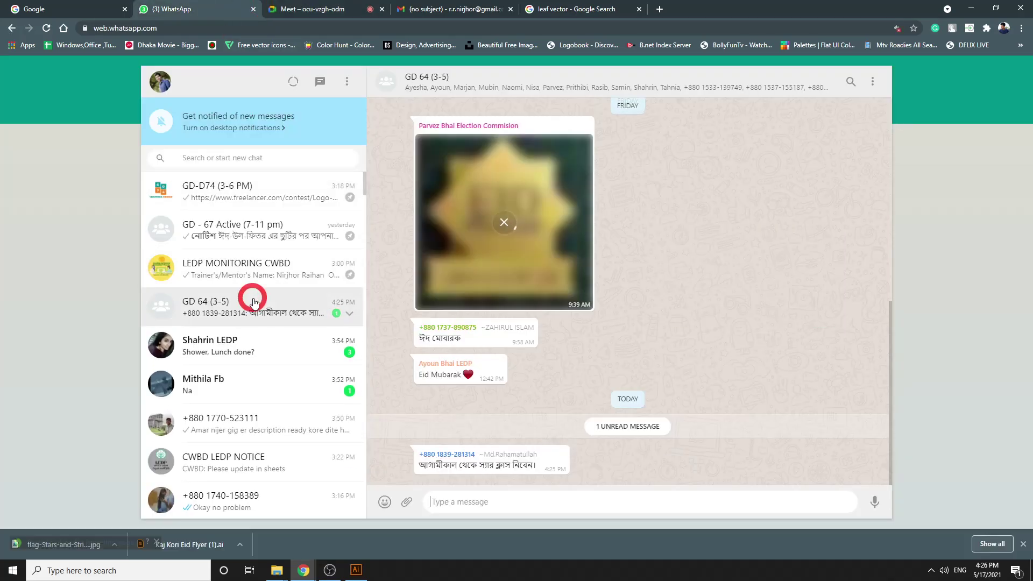
pyautogui.click(253, 189)
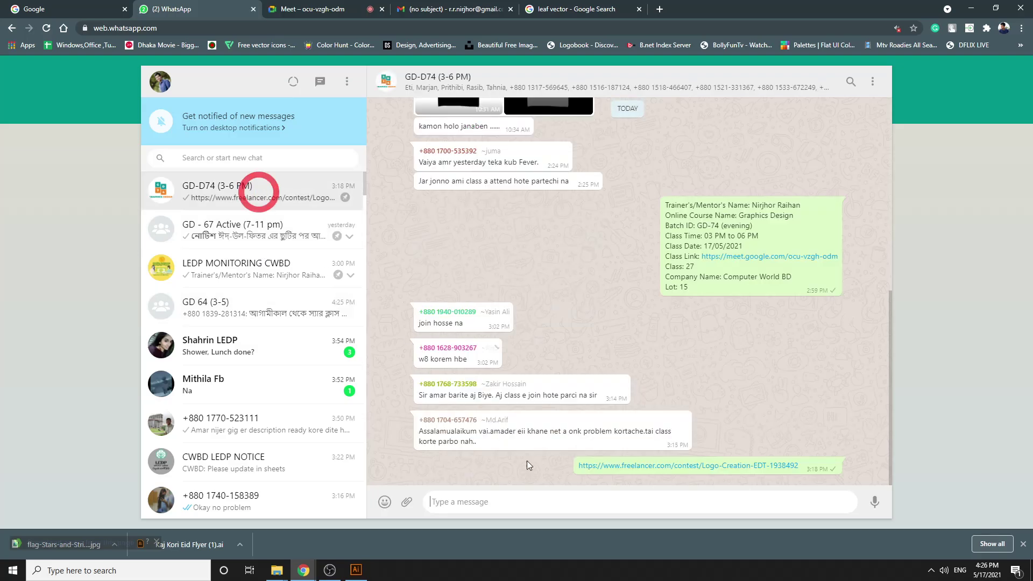
pyautogui.hotkey('ctrl', 'v')
pyautogui.press('Return')
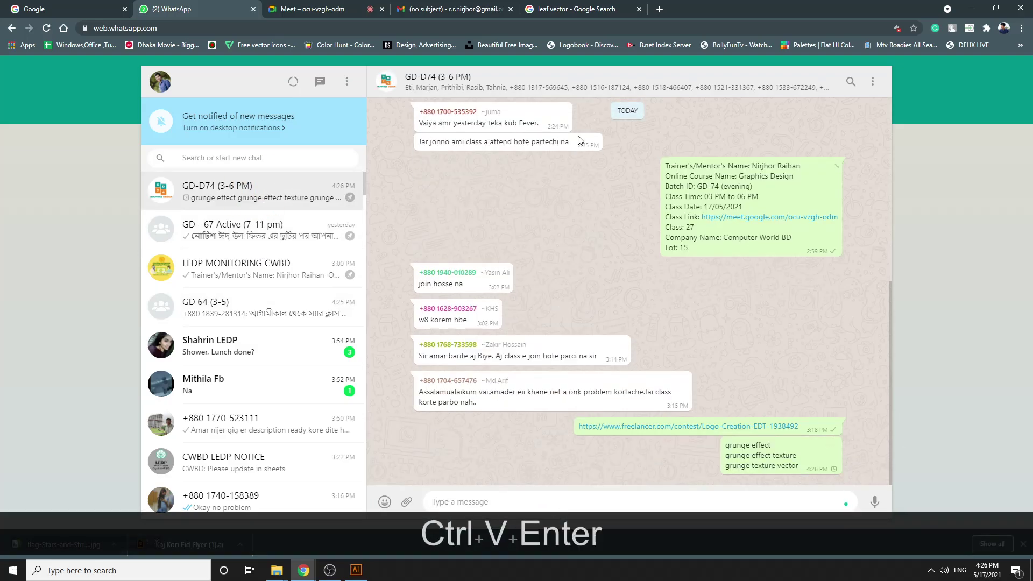
pyautogui.click(305, 6)
pyautogui.click(426, 6)
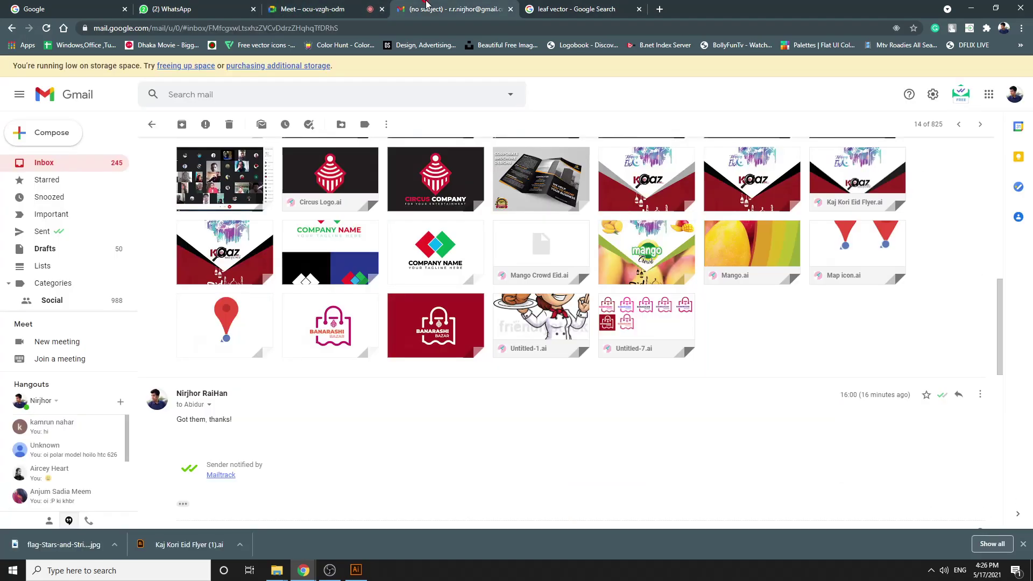
pyautogui.scroll(-1, 420, 253)
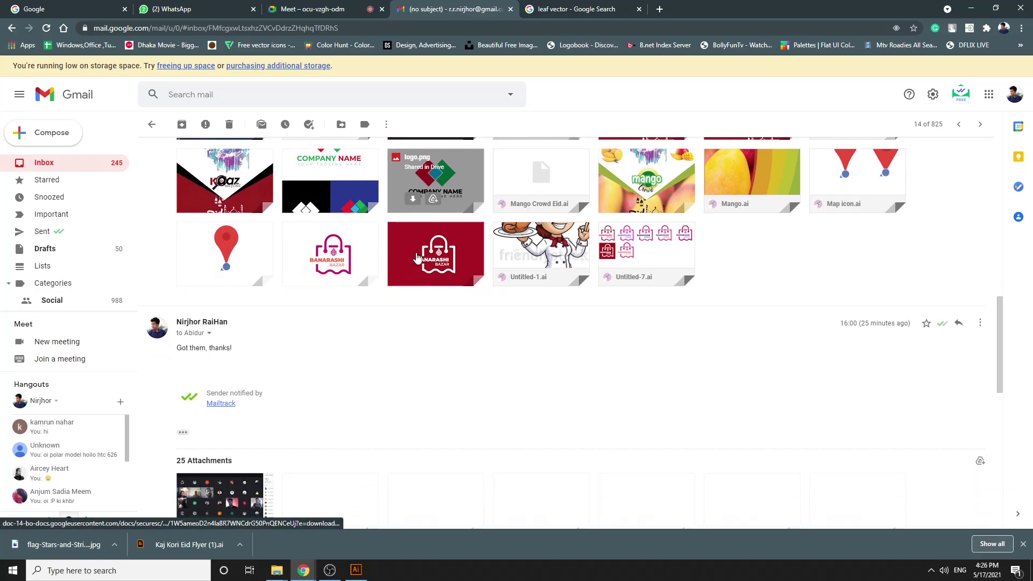
pyautogui.scroll(2, 451, 252)
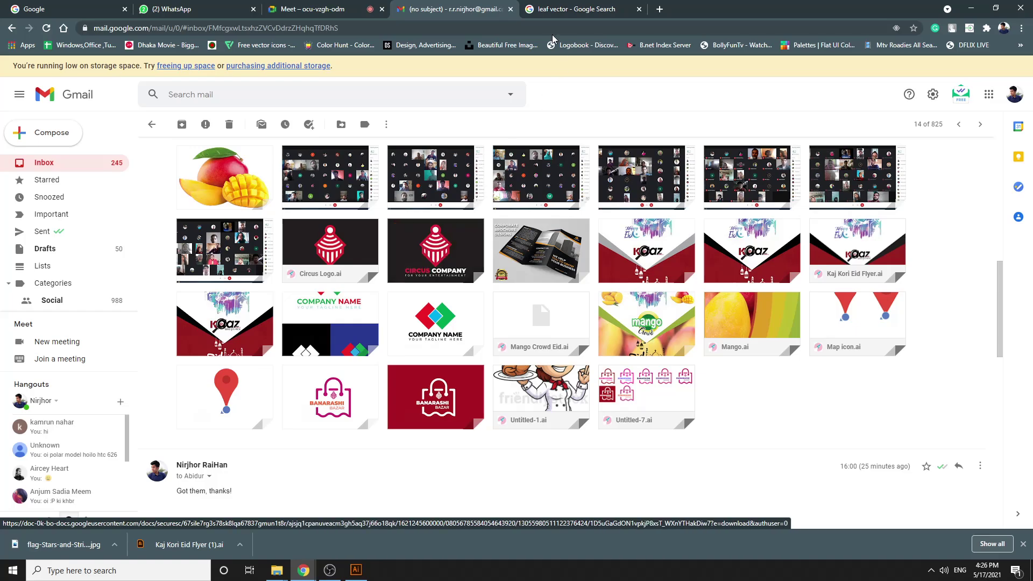
pyautogui.click(288, 5)
pyautogui.click(177, 8)
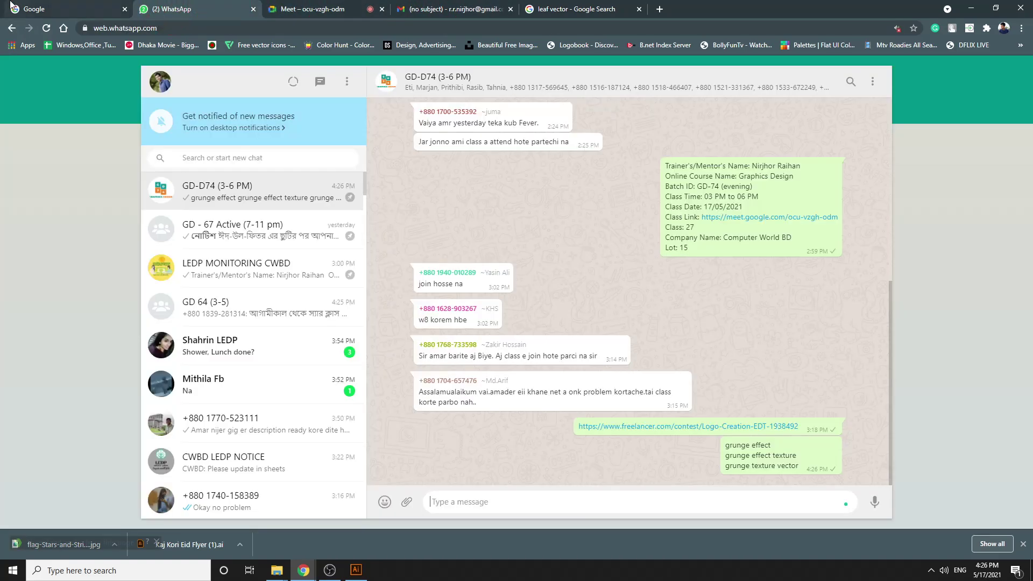
pyautogui.click(24, 9)
pyautogui.click(560, 7)
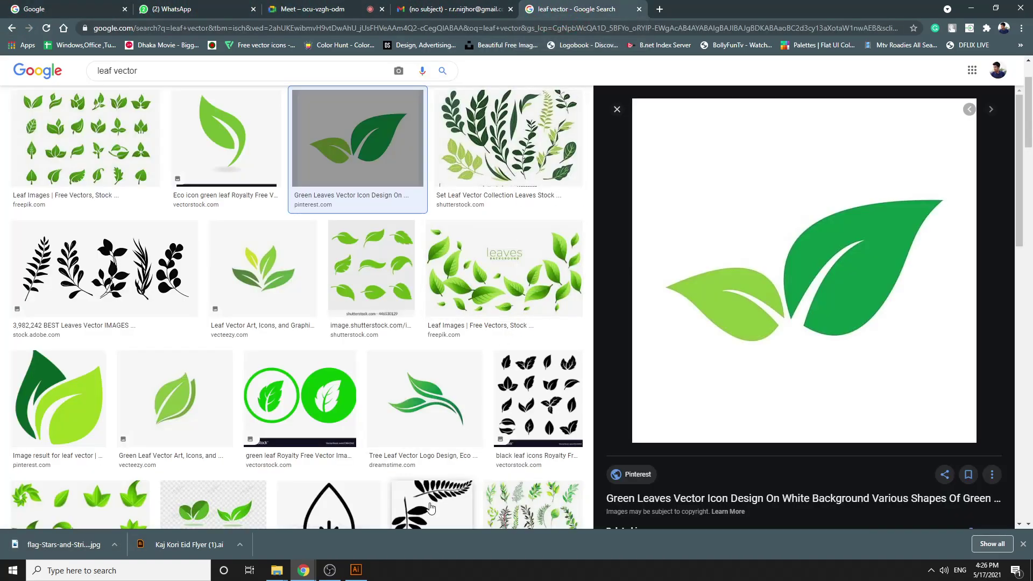
# Switch to Illustrator and delete the grunge texture from inside the flag's opacity mask
pyautogui.click(355, 570)
pyautogui.moveTo(719, 305); pyautogui.dragTo(630, 275)
pyautogui.click(666, 275)
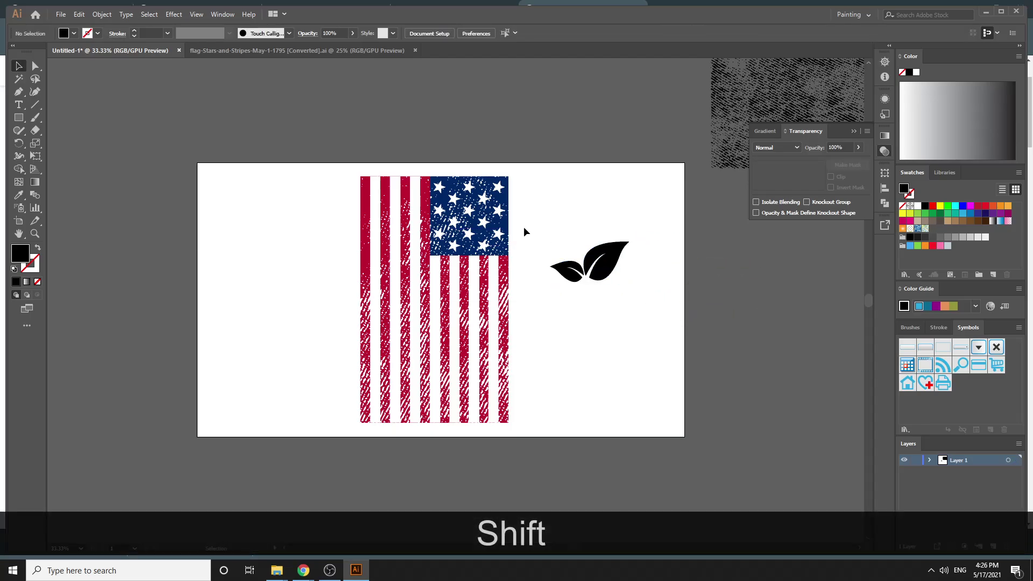
pyautogui.click(502, 228)
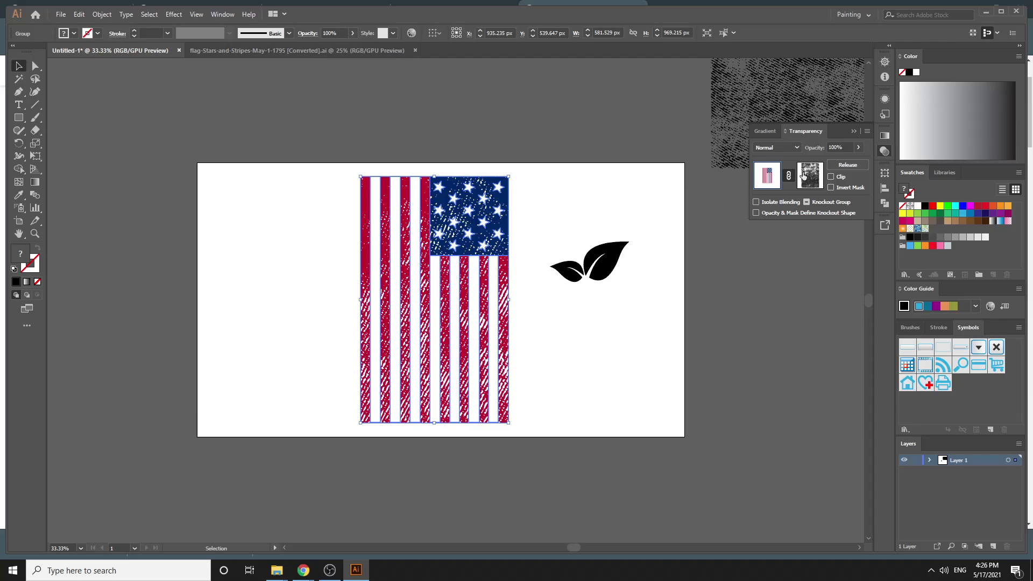
pyautogui.click(803, 175)
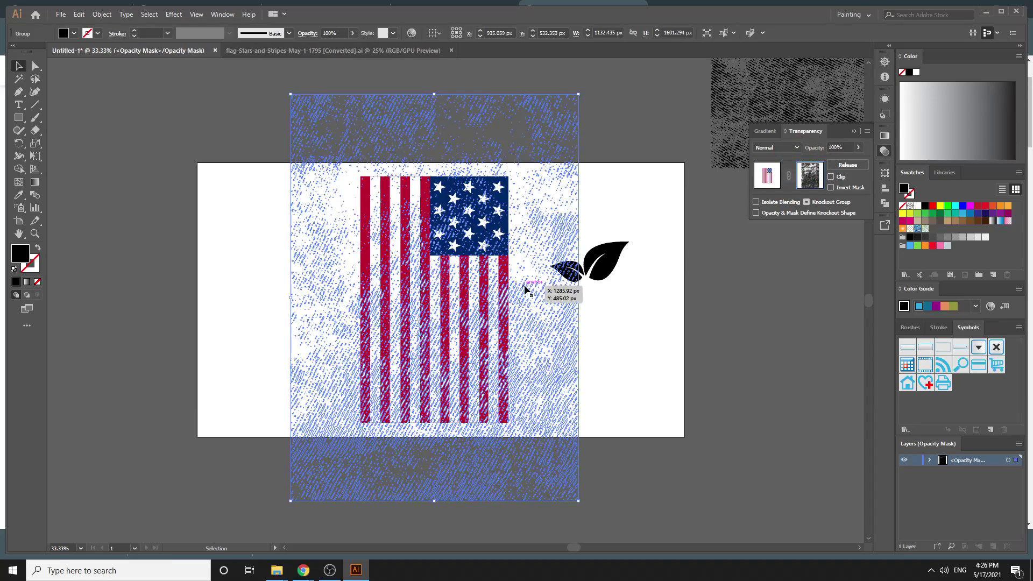
pyautogui.press('Delete')
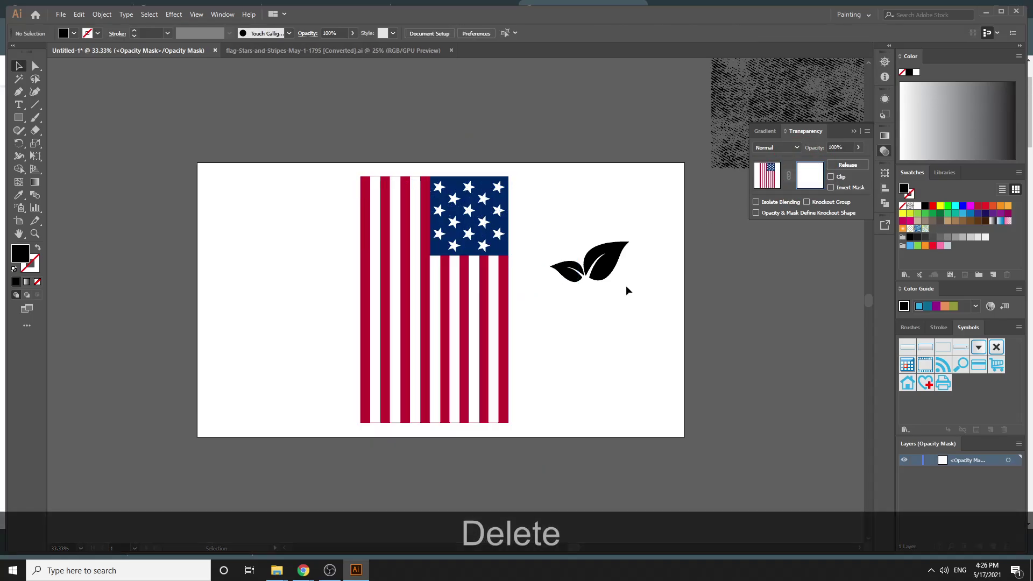
# Copy the black leaf artwork and paste it into the flag's opacity mask
pyautogui.click(597, 268)
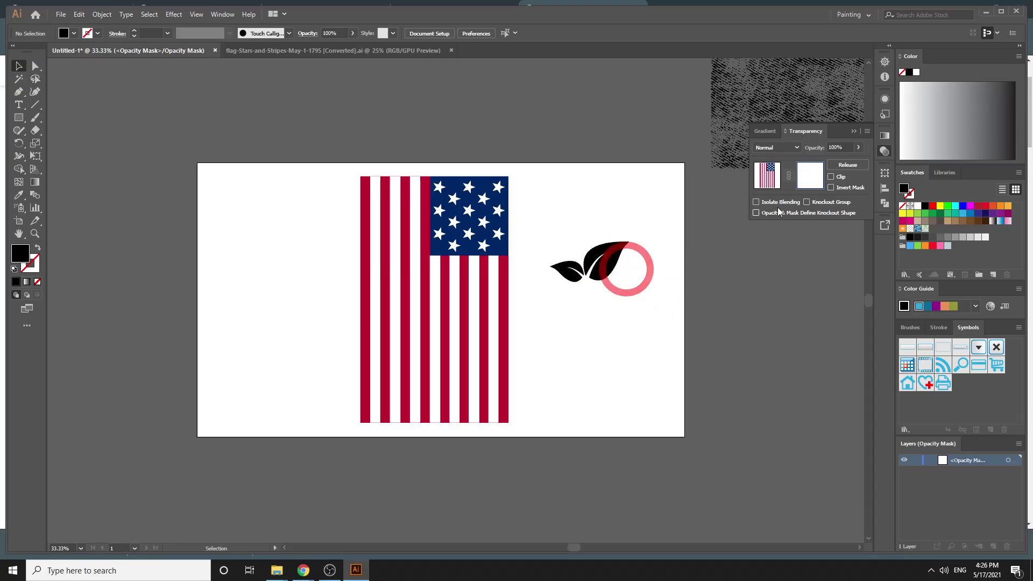
pyautogui.click(767, 175)
pyautogui.moveTo(566, 228); pyautogui.dragTo(640, 295)
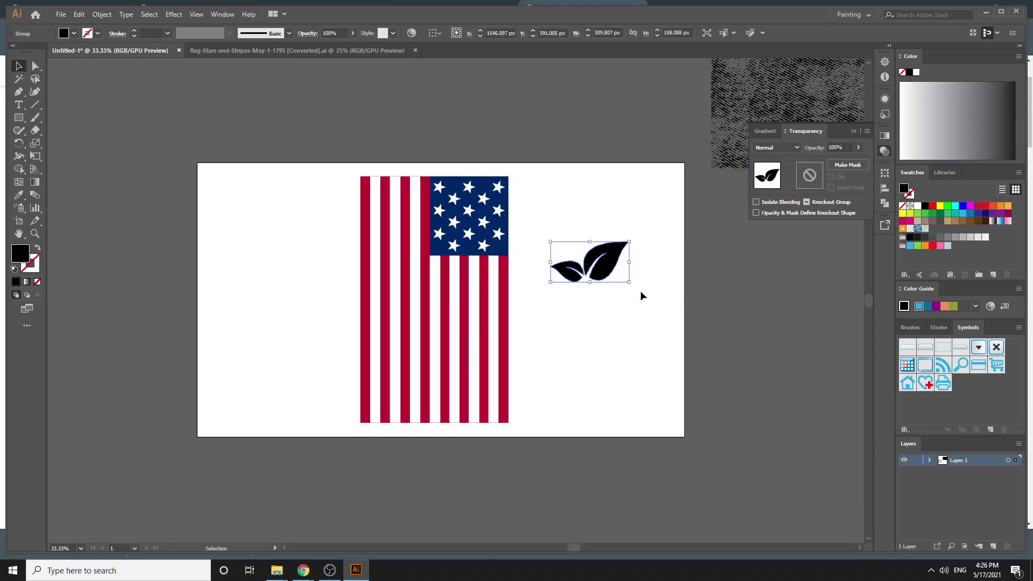
pyautogui.hotkey('ctrl', 'c')
pyautogui.click(669, 277)
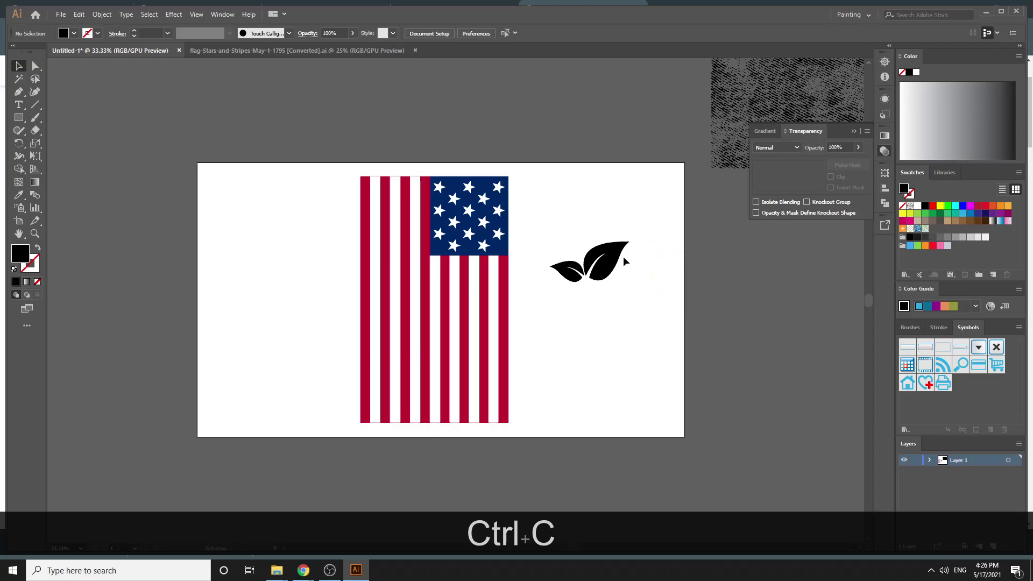
pyautogui.click(595, 272)
pyautogui.click(810, 175)
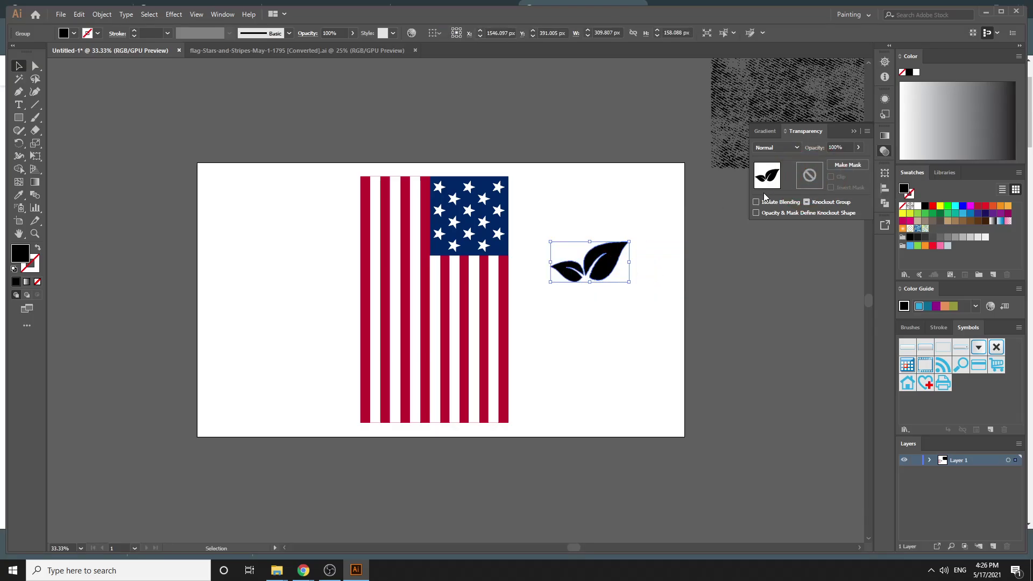
pyautogui.click(500, 280)
pyautogui.click(848, 165)
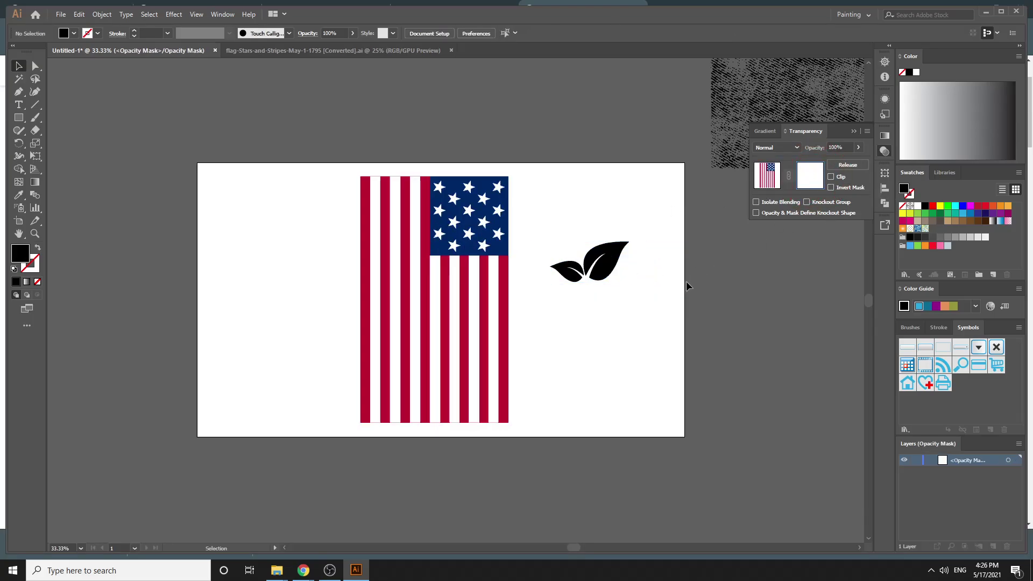
pyautogui.hotkey('ctrl', 'c')
pyautogui.hotkey('ctrl', 'v')
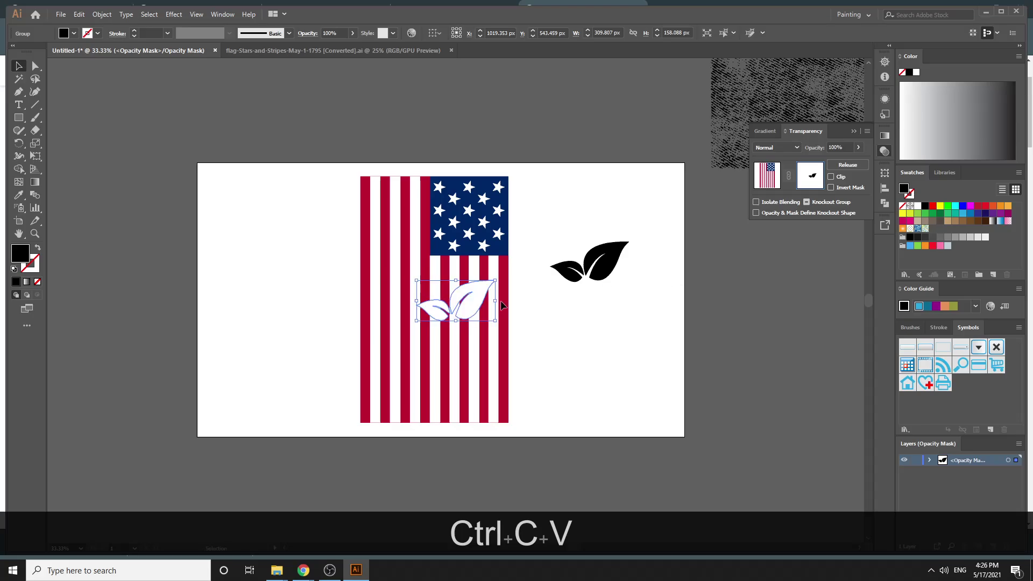
# Enlarge the leaves in the mask to about 907 x 463 px and place them over the flag's lower half
pyautogui.moveTo(481, 321); pyautogui.dragTo(545, 398)
pyautogui.moveTo(506, 273); pyautogui.dragTo(515, 330)
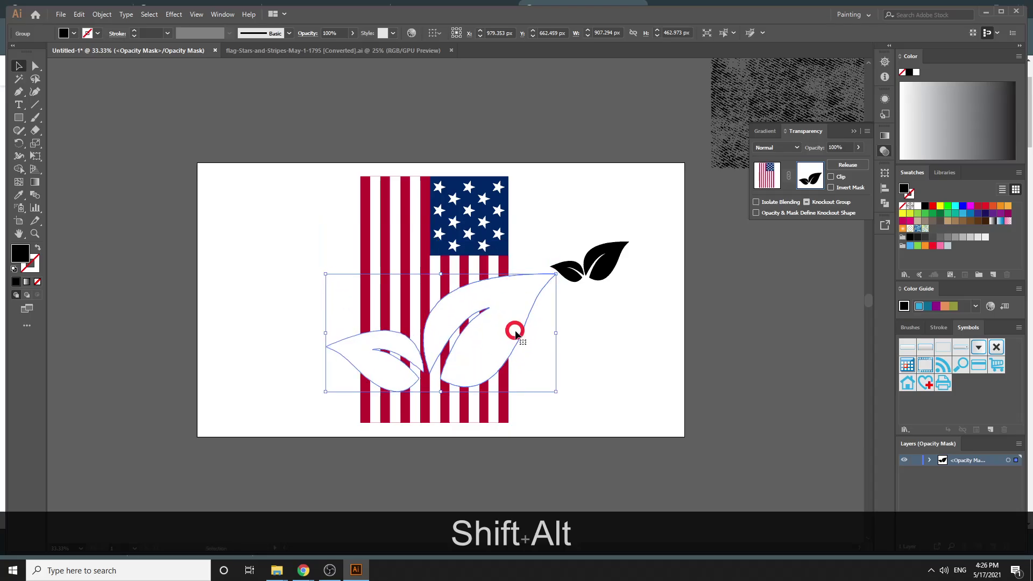
pyautogui.click(661, 336)
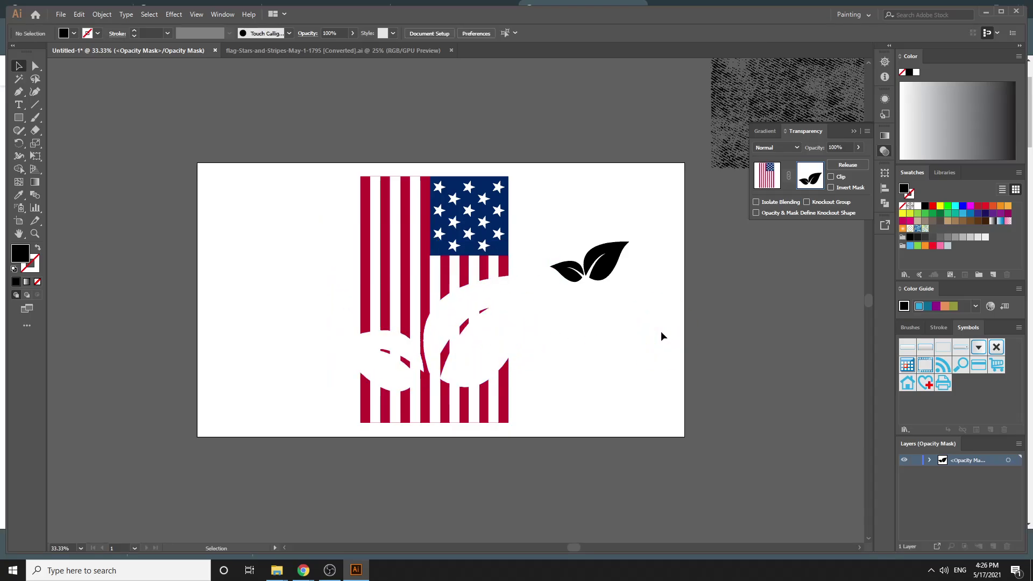
# Leave mask editing, move the masked flag off the artboard to about X -445, Y 324 px, and select it
pyautogui.click(767, 180)
pyautogui.click(789, 318)
pyautogui.moveTo(476, 257); pyautogui.dragTo(159, 186)
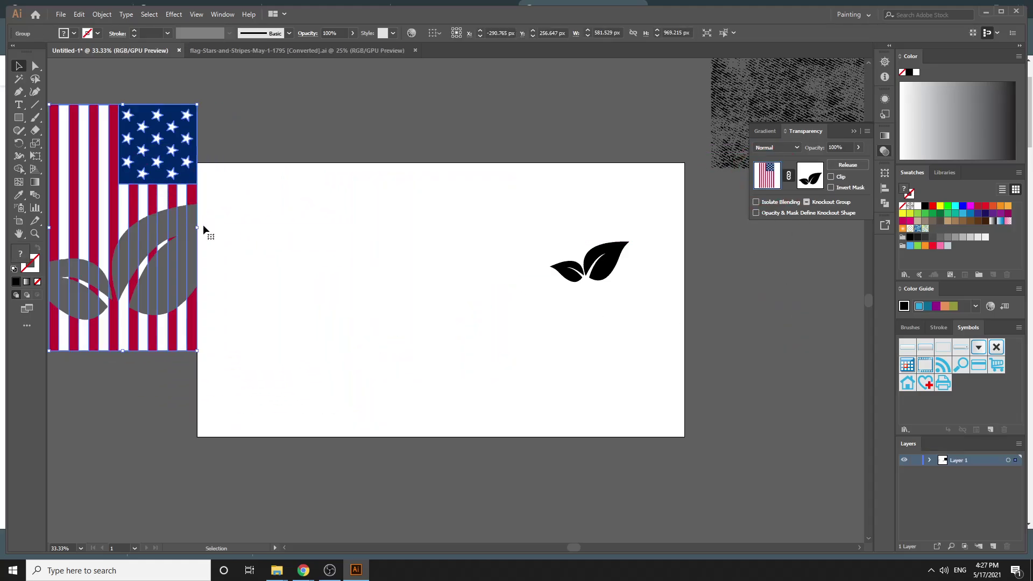
pyautogui.click(323, 169)
pyautogui.moveTo(304, 301); pyautogui.dragTo(578, 270)
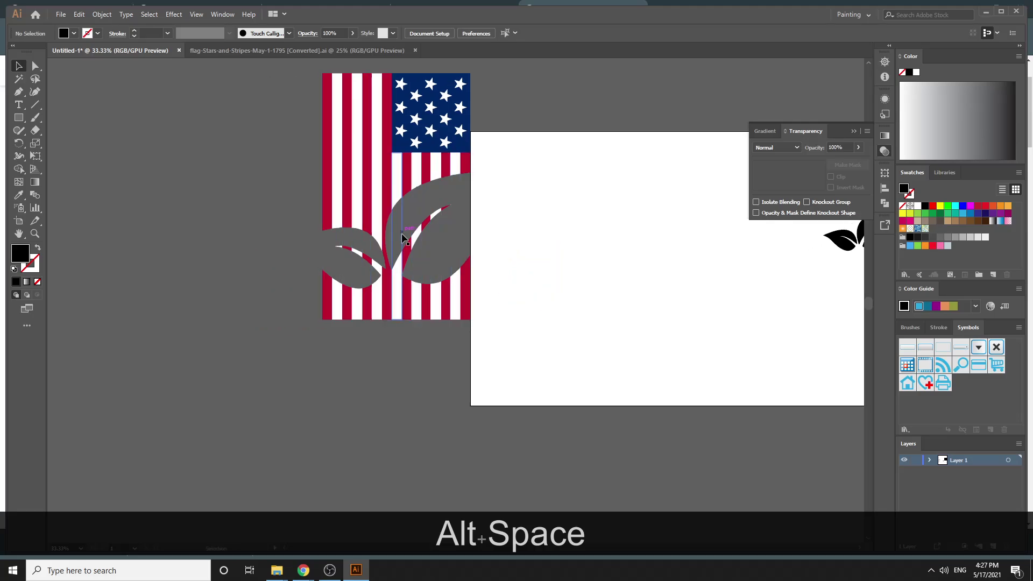
pyautogui.moveTo(403, 236); pyautogui.dragTo(364, 254)
pyautogui.click(494, 140)
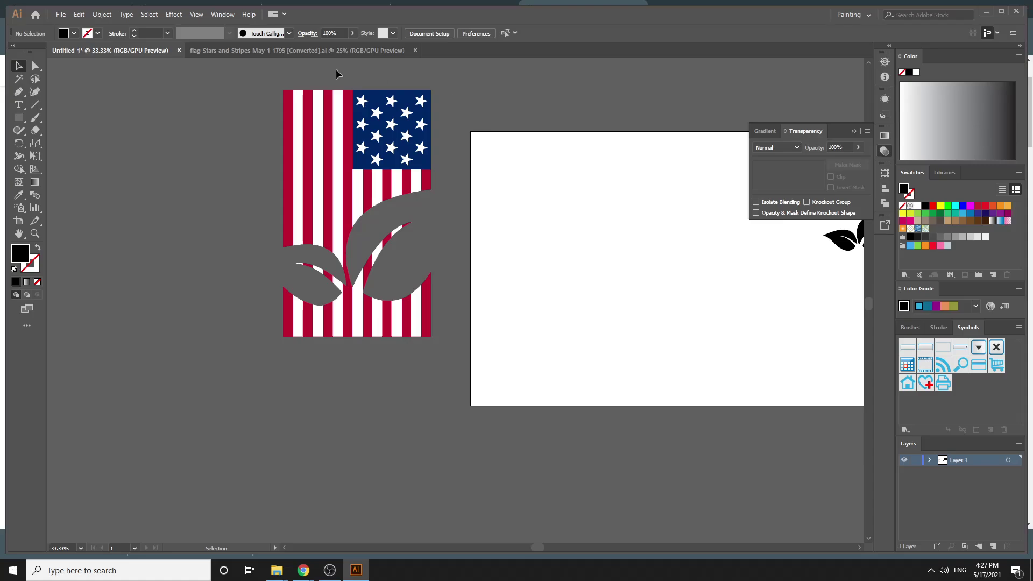
pyautogui.click(362, 237)
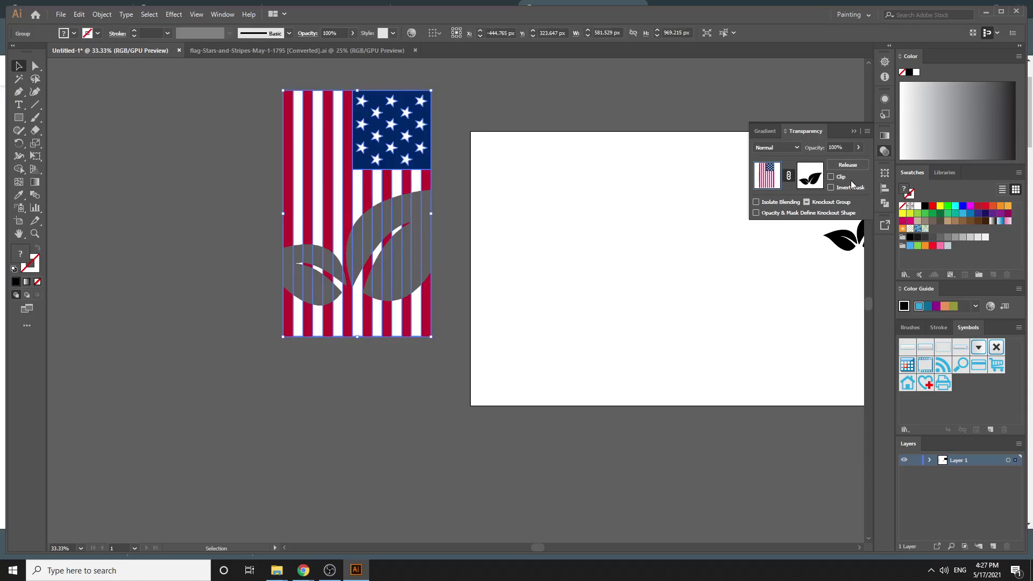
# Edit the flag's opacity mask, scaling the leaves down to about 453 x 231 px and placing them along the flag's lower edge
pyautogui.click(810, 176)
pyautogui.click(449, 234)
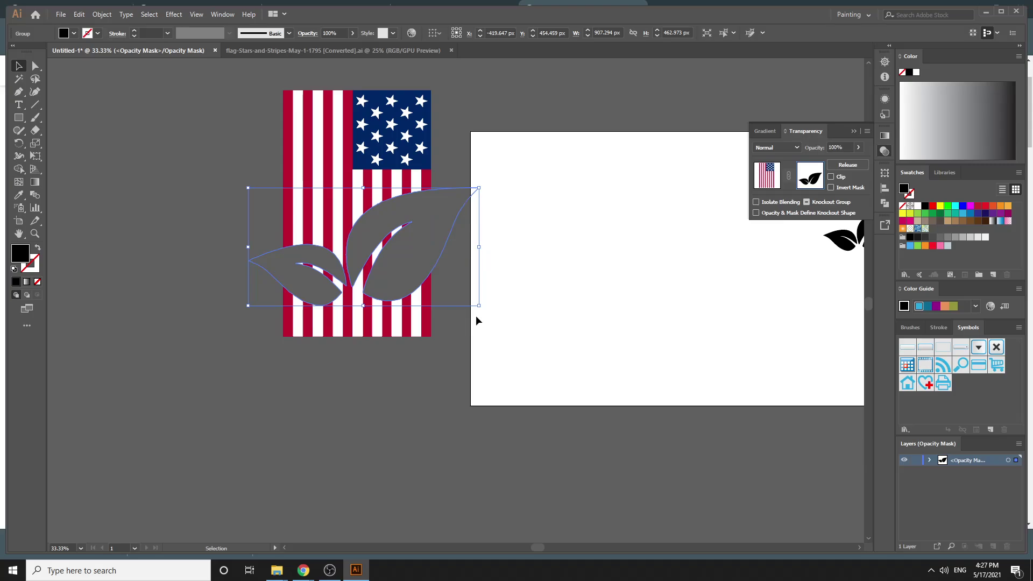
pyautogui.moveTo(479, 305); pyautogui.dragTo(440, 287)
pyautogui.moveTo(410, 240); pyautogui.dragTo(398, 244)
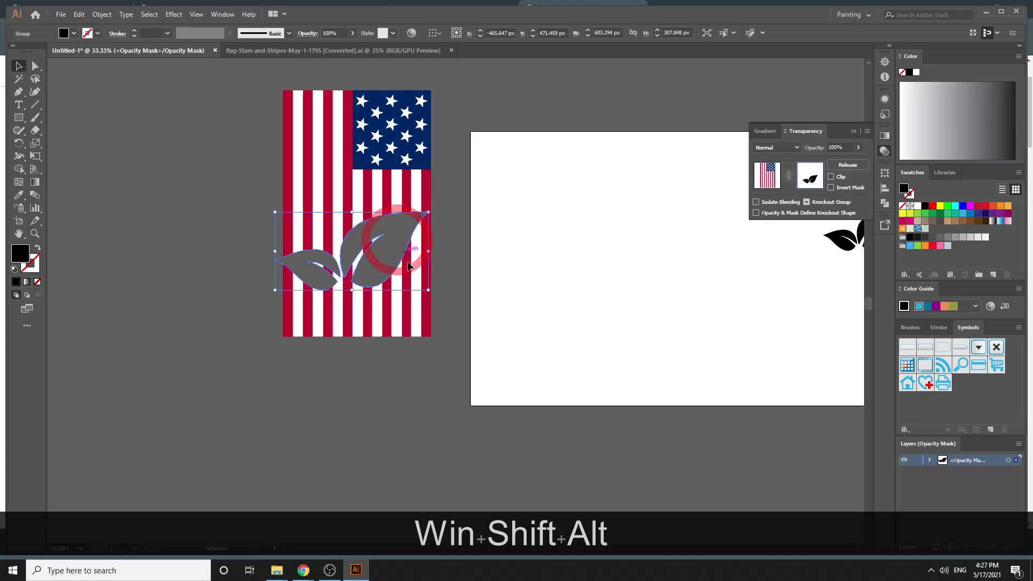
pyautogui.moveTo(432, 294); pyautogui.dragTo(401, 332)
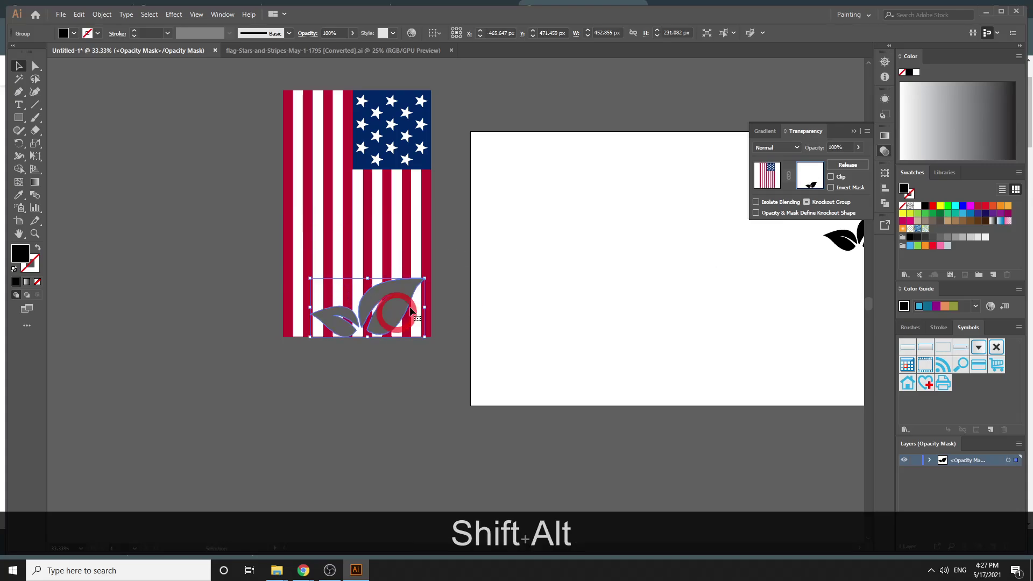
pyautogui.click(502, 262)
pyautogui.click(397, 294)
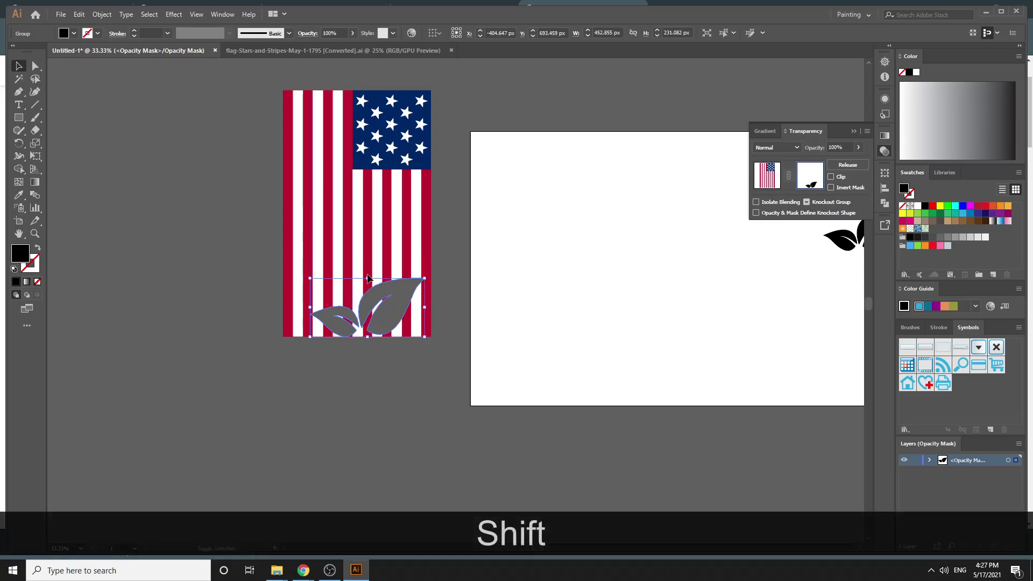
# Enlarge the mask's leaves proportionally to about 825 x 421 px and leave mask editing
pyautogui.moveTo(367, 278); pyautogui.dragTo(362, 231)
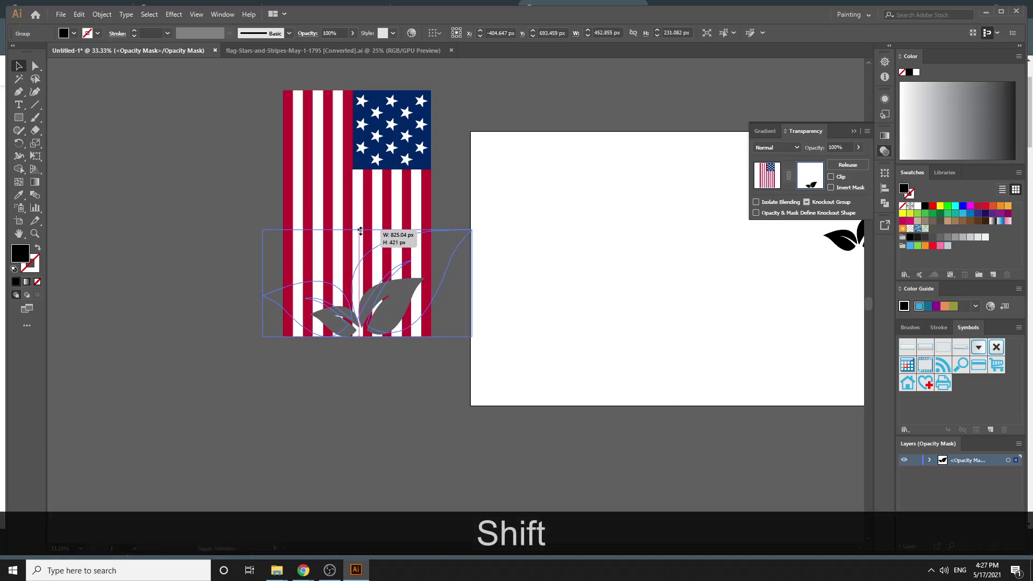
pyautogui.click(767, 173)
pyautogui.click(522, 231)
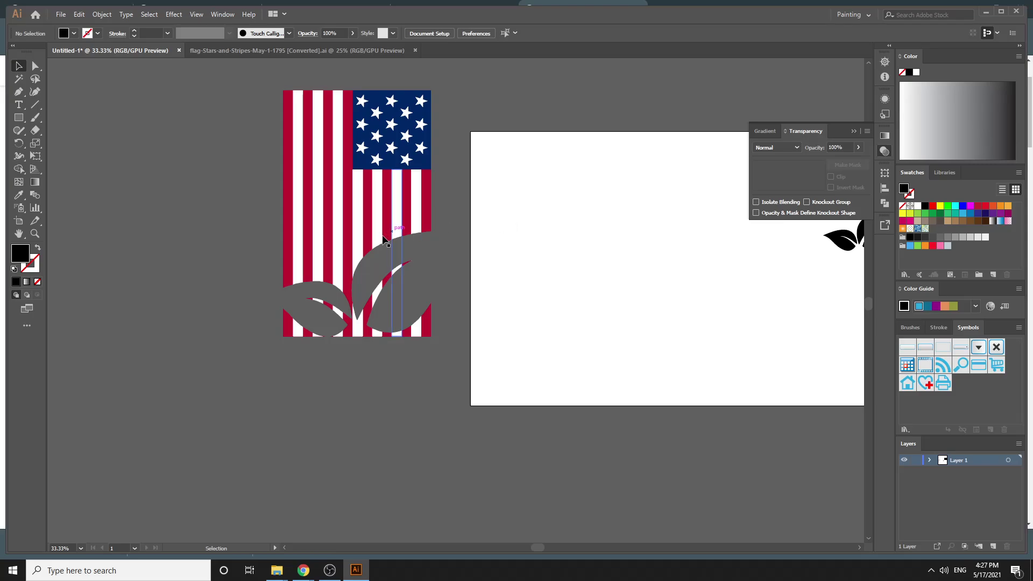
# Open the flag's opacity mask for editing and delete the leaf artwork from it
pyautogui.click(385, 279)
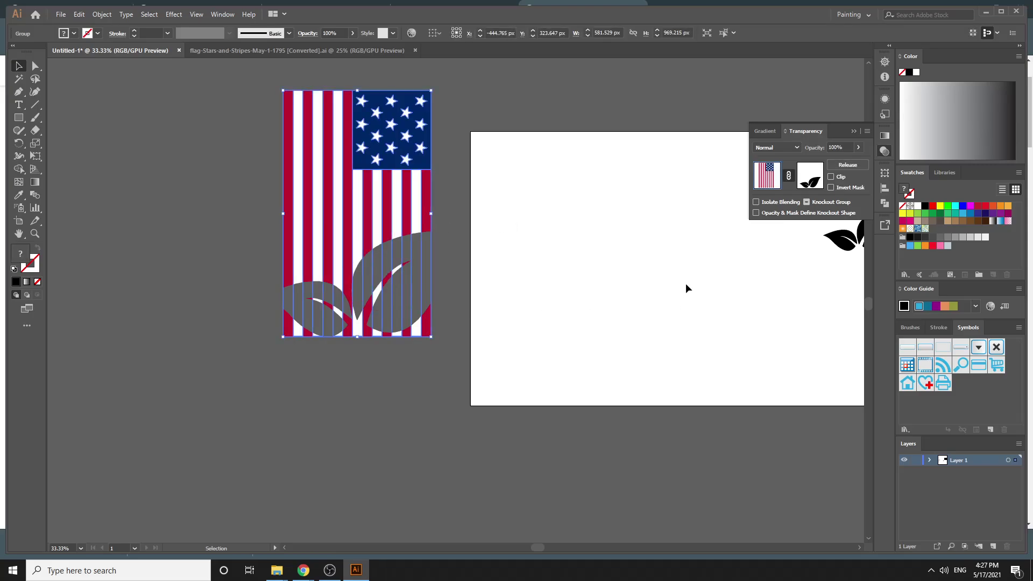
pyautogui.click(809, 183)
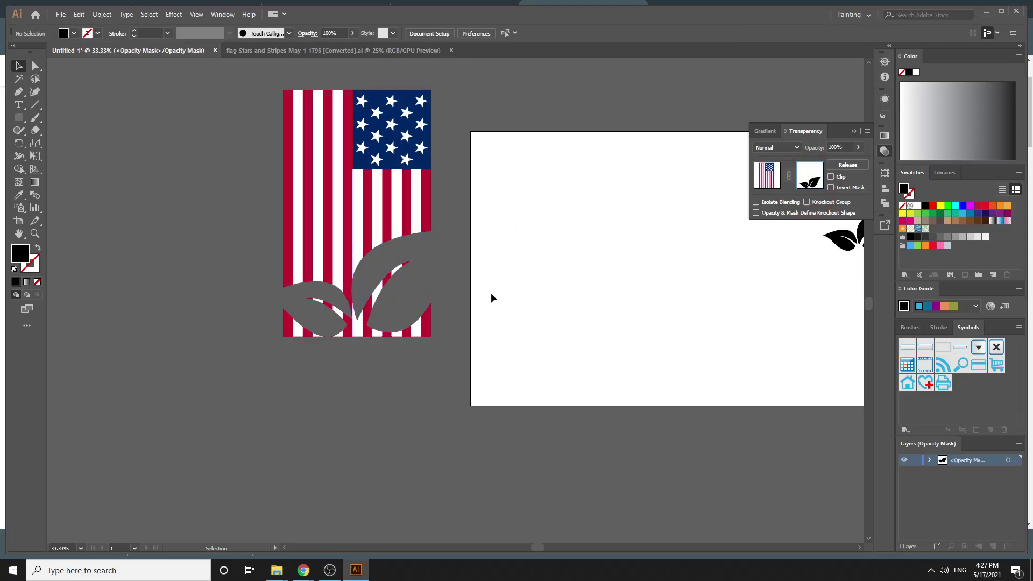
pyautogui.click(396, 300)
pyautogui.press('Delete')
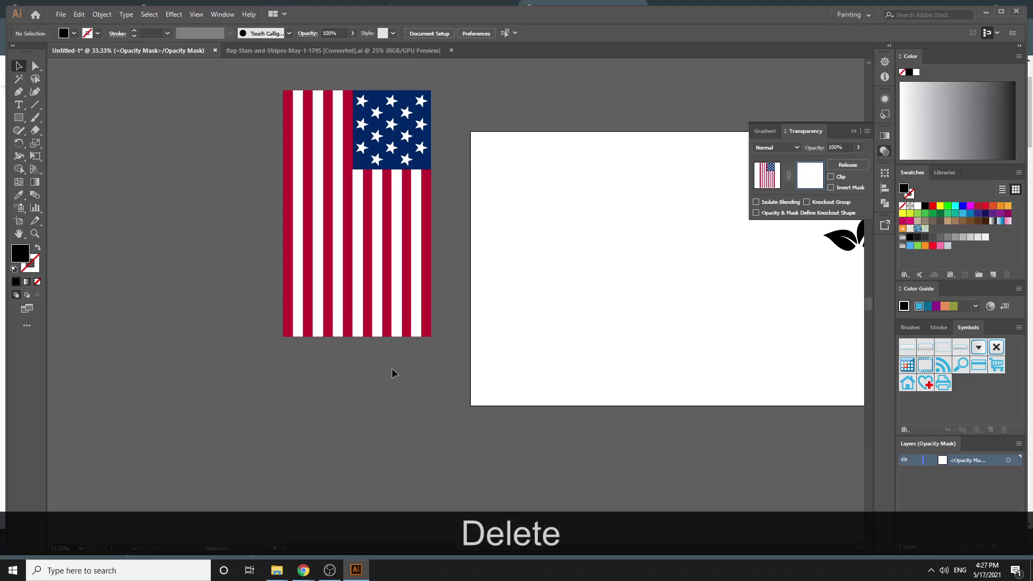
# Switch to Chrome and search Google Images for "canada leaf"
pyautogui.moveTo(303, 569)
pyautogui.click(358, 525)
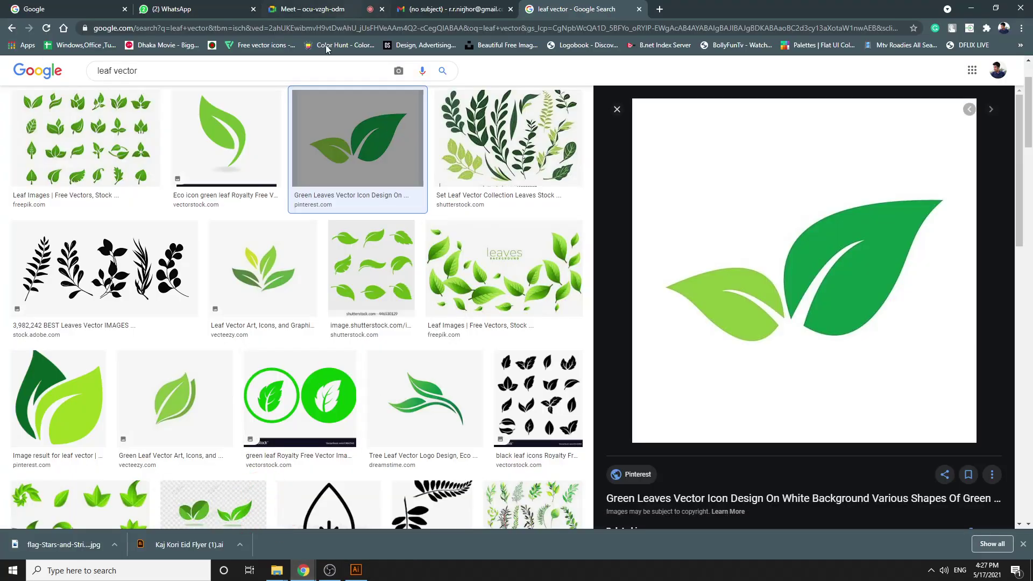
pyautogui.write('can')
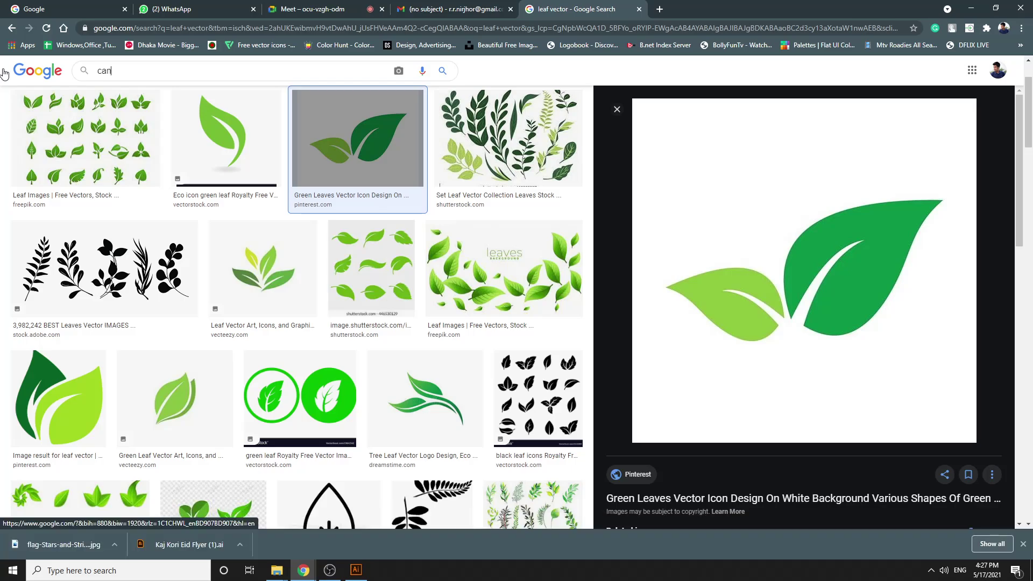
pyautogui.write('ada lea')
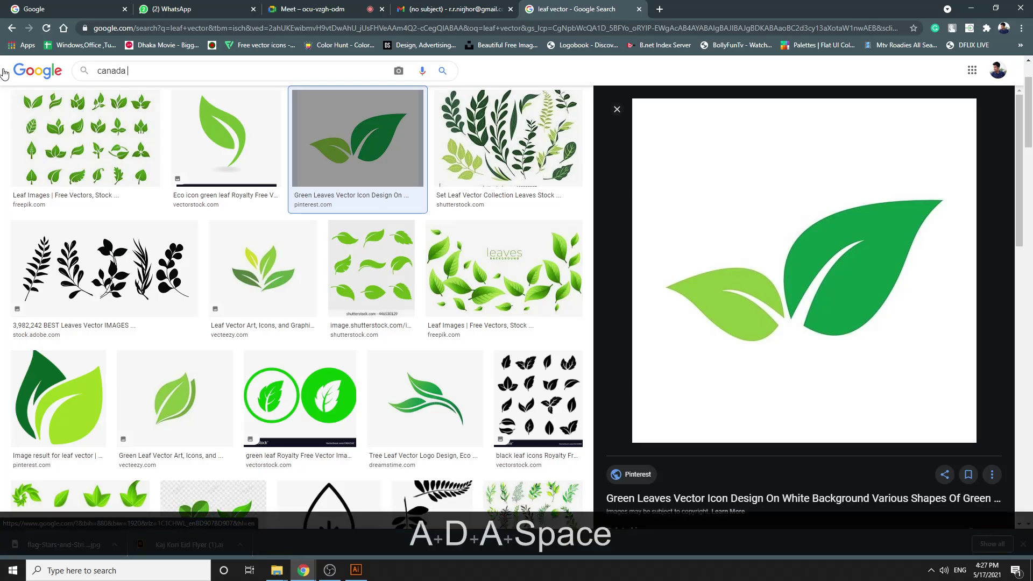
pyautogui.write('f')
pyautogui.press('Return')
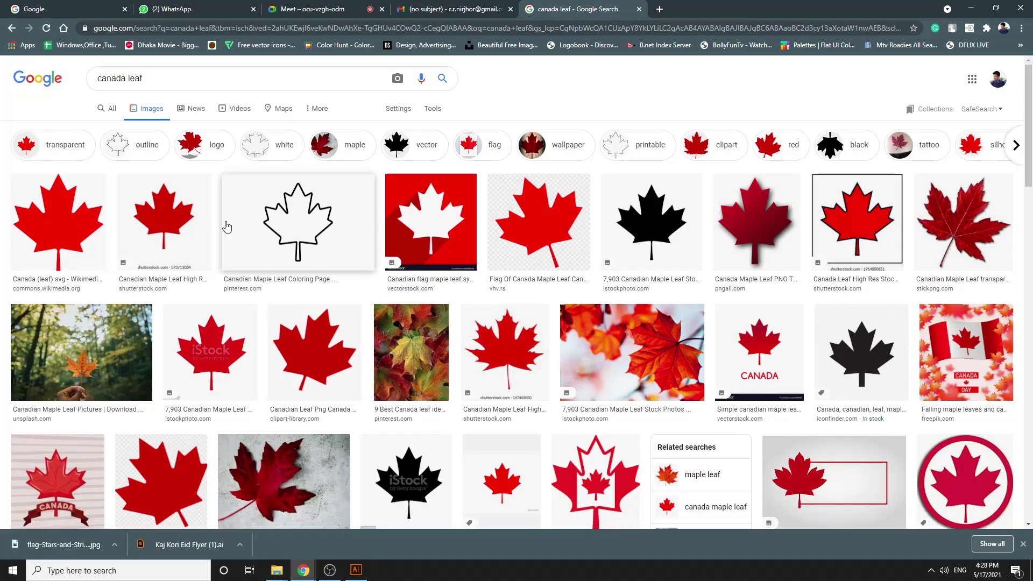
# Copy the plain red Canadian maple leaf image from Shutterstock and switch back to Illustrator
pyautogui.click(179, 214)
pyautogui.rightClick(787, 184)
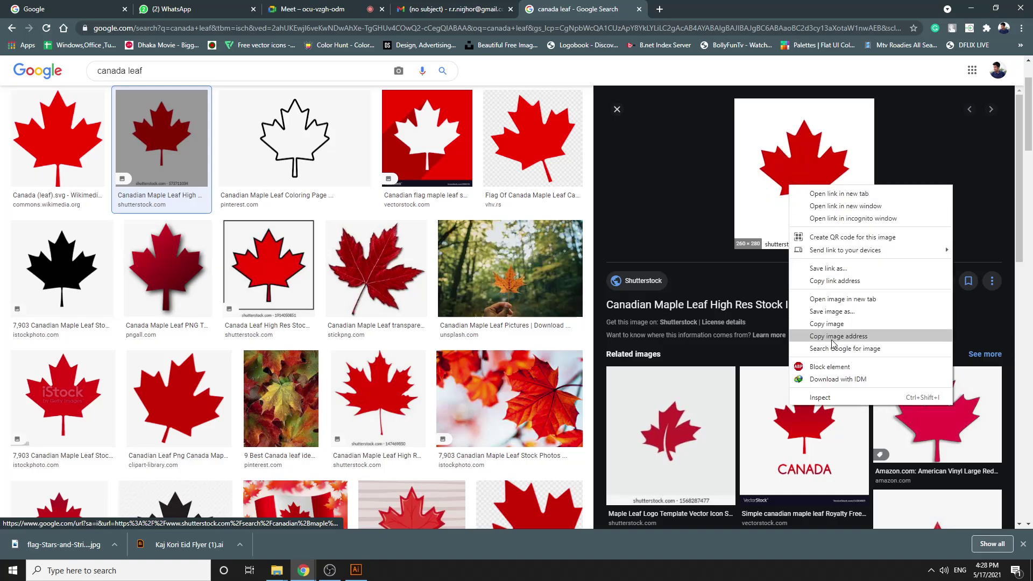
pyautogui.click(824, 322)
pyautogui.click(356, 570)
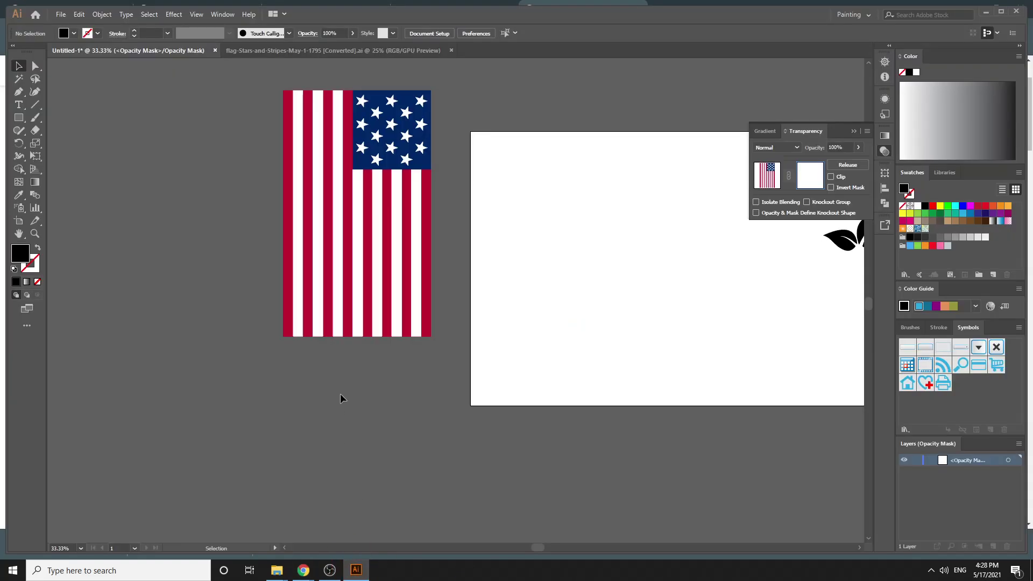
# Paste the maple leaf image into the flag's opacity mask, move it toward the artboard, and undo the move
pyautogui.hotkey('ctrl', 'v')
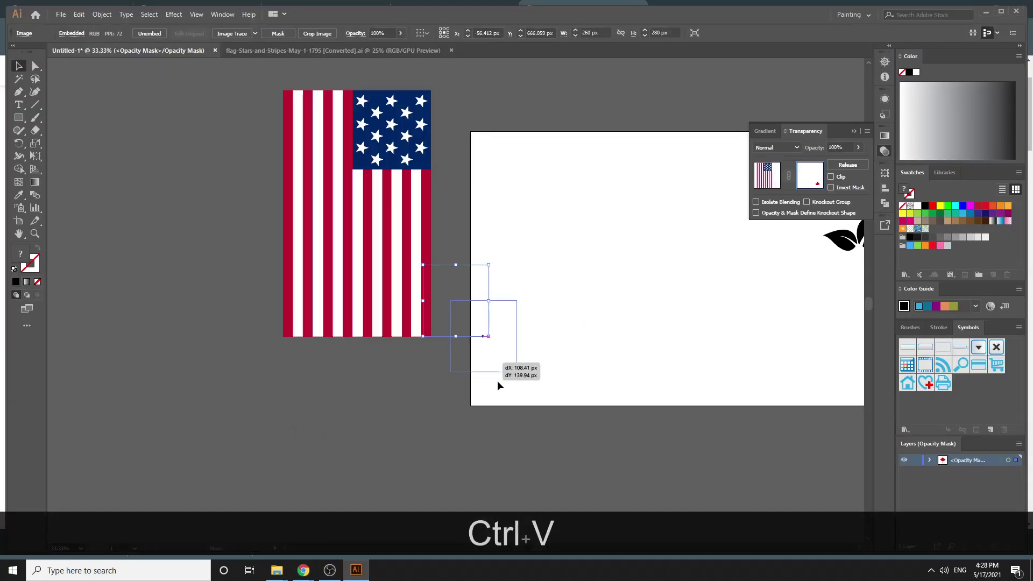
pyautogui.moveTo(498, 383); pyautogui.dragTo(597, 383)
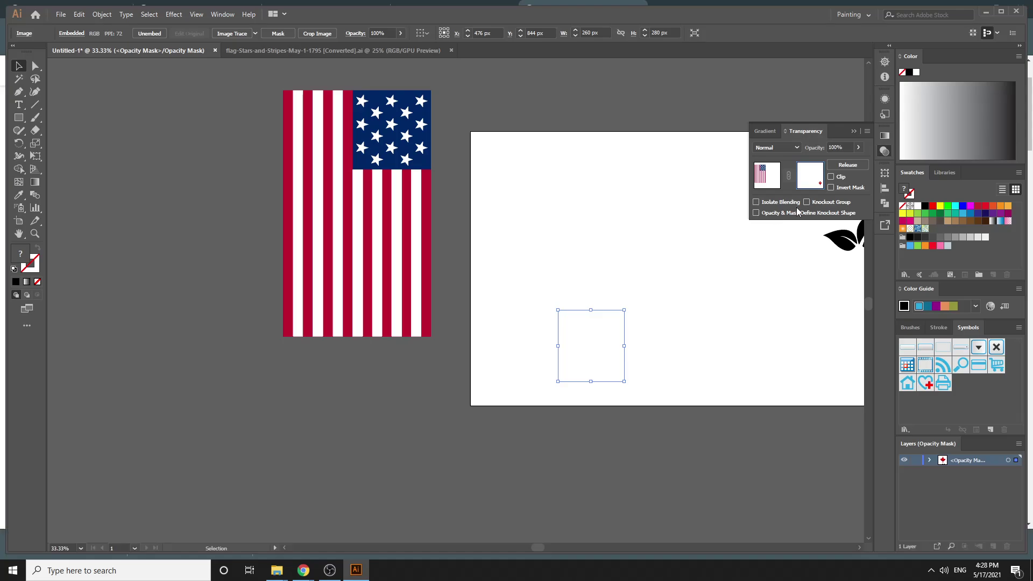
pyautogui.hotkey('ctrl', 'z')
# Leave mask editing, paste the maple leaf image as normal artwork, and enlarge it on the artboard to about 797 x 858 px
pyautogui.click(767, 177)
pyautogui.click(631, 336)
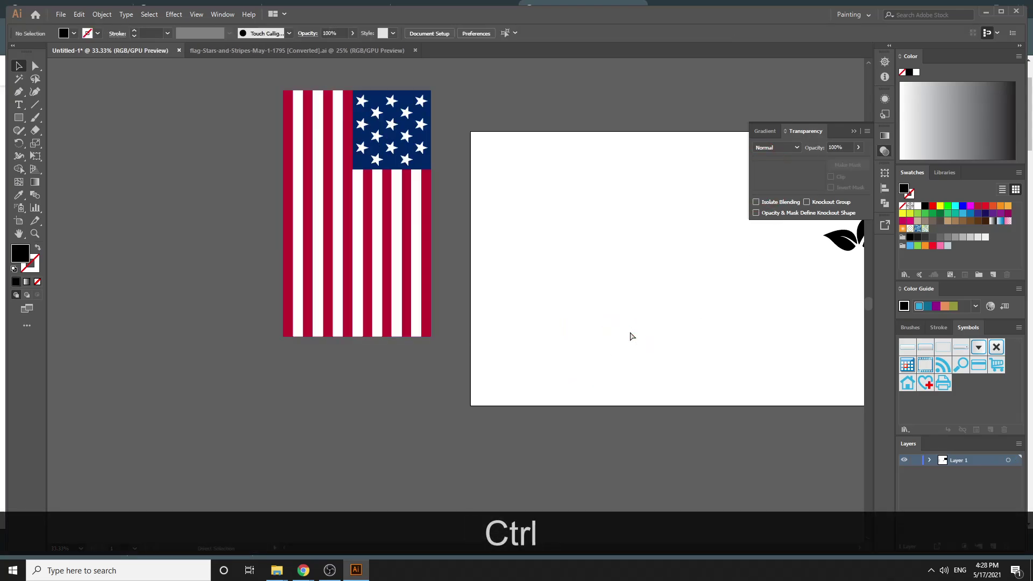
pyautogui.hotkey('ctrl', 'v')
pyautogui.moveTo(484, 338); pyautogui.dragTo(557, 409)
pyautogui.moveTo(495, 289); pyautogui.dragTo(594, 289)
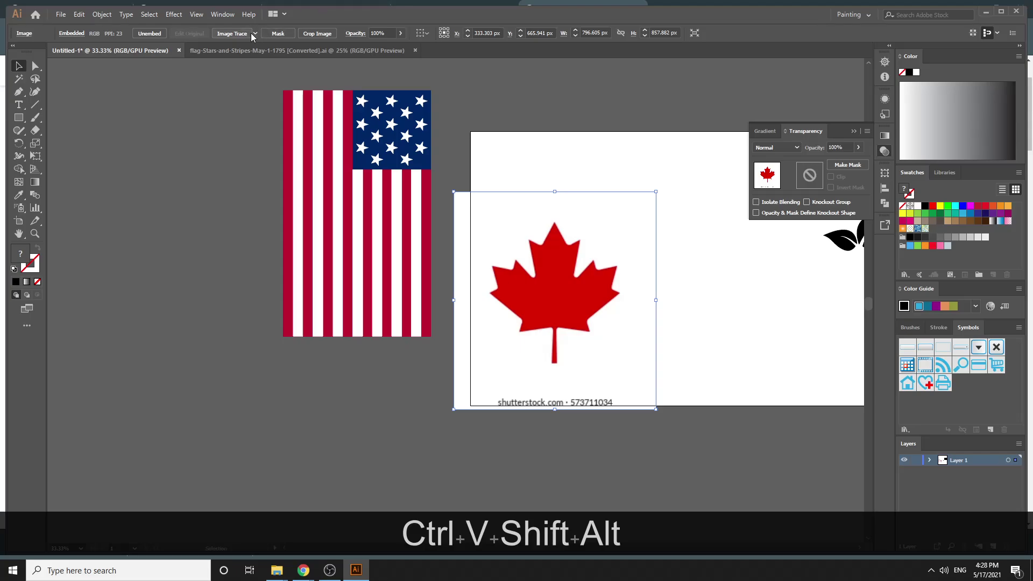
# Preview a black-and-white Image Trace of the maple leaf with noise at 1 px and white ignored
pyautogui.click(222, 14)
pyautogui.click(222, 14)
pyautogui.click(222, 14)
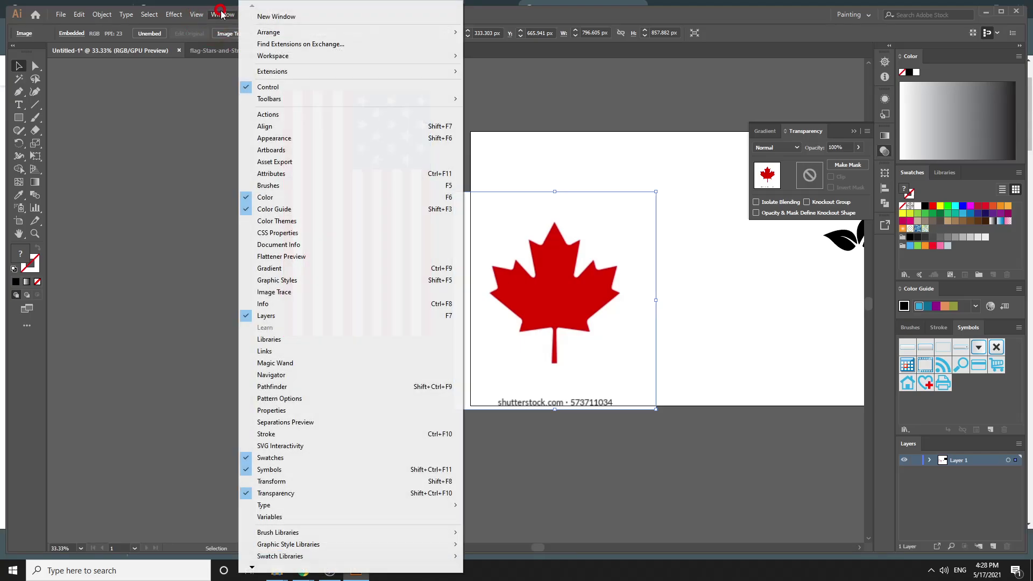
pyautogui.click(324, 292)
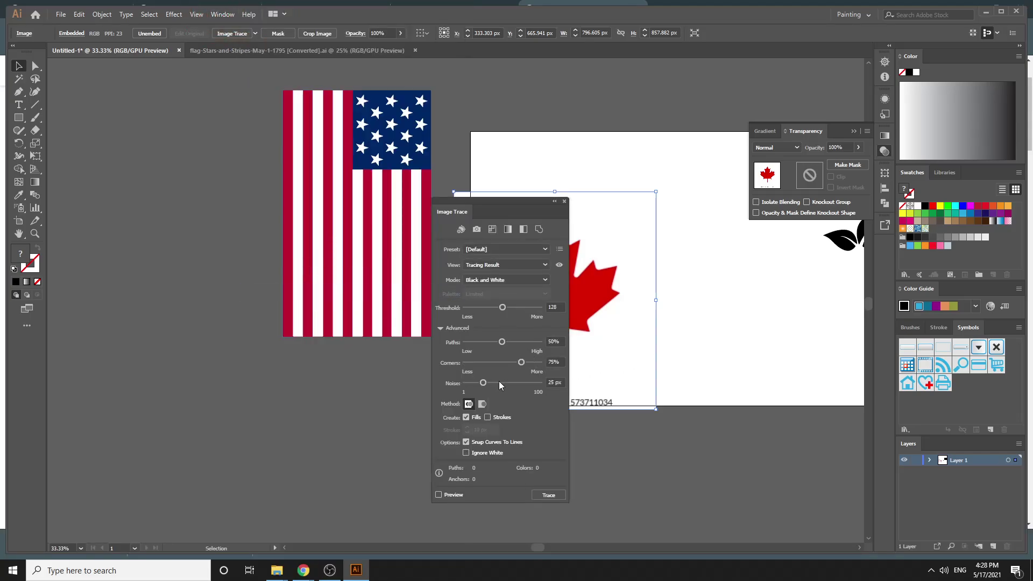
pyautogui.moveTo(483, 382); pyautogui.dragTo(465, 382)
pyautogui.click(489, 454)
pyautogui.click(460, 494)
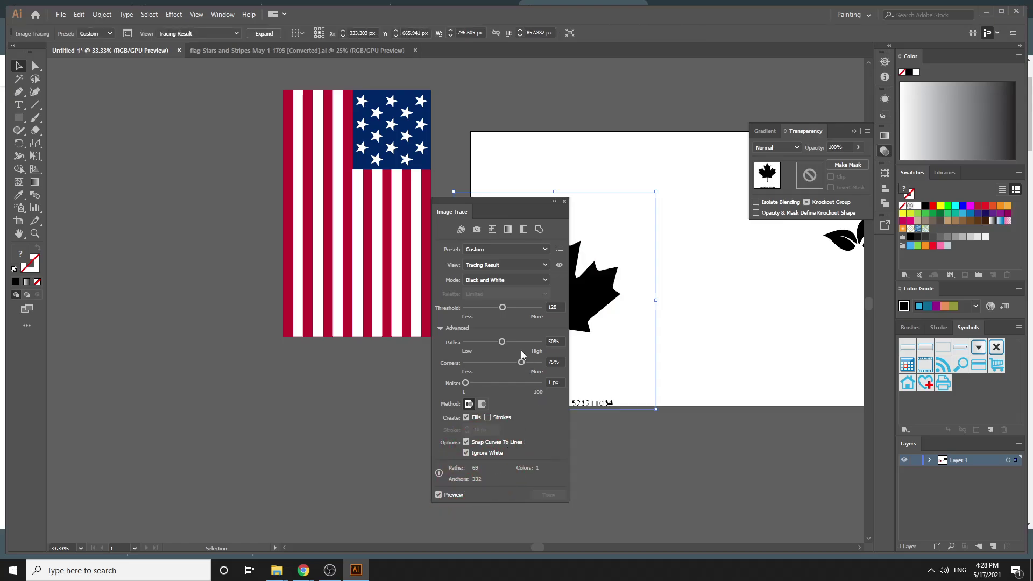
# Set the trace's paths to 60% and corners to 0%, expand the result, and close the Image Trace settings
pyautogui.moveTo(519, 211); pyautogui.dragTo(404, 252)
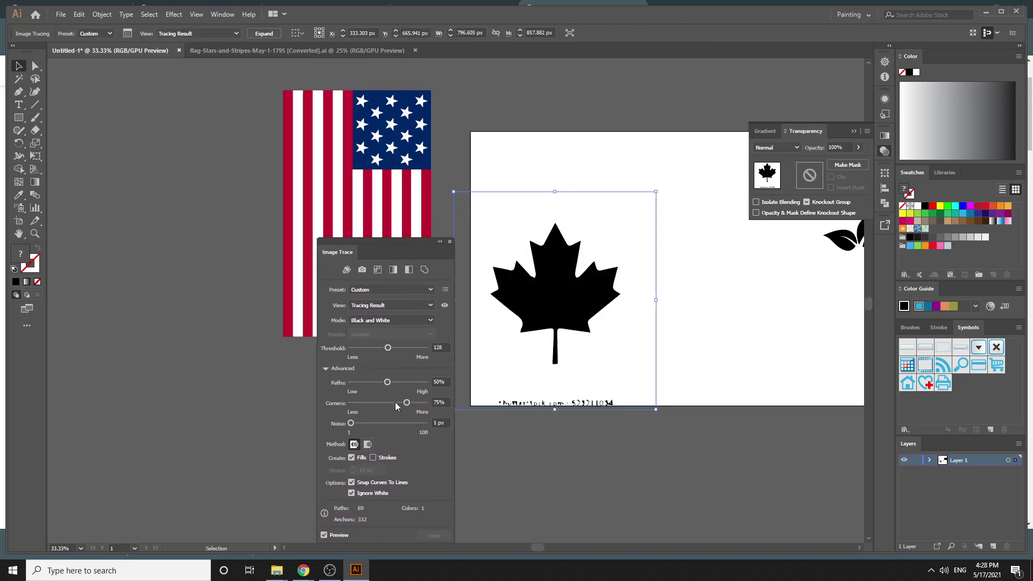
pyautogui.moveTo(388, 384); pyautogui.dragTo(460, 408)
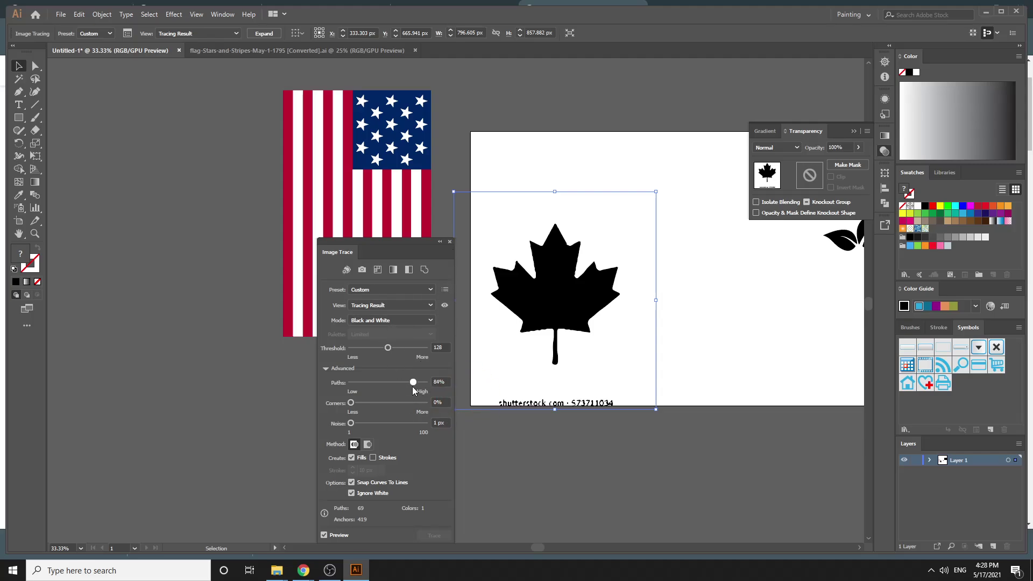
pyautogui.moveTo(412, 386); pyautogui.dragTo(395, 390)
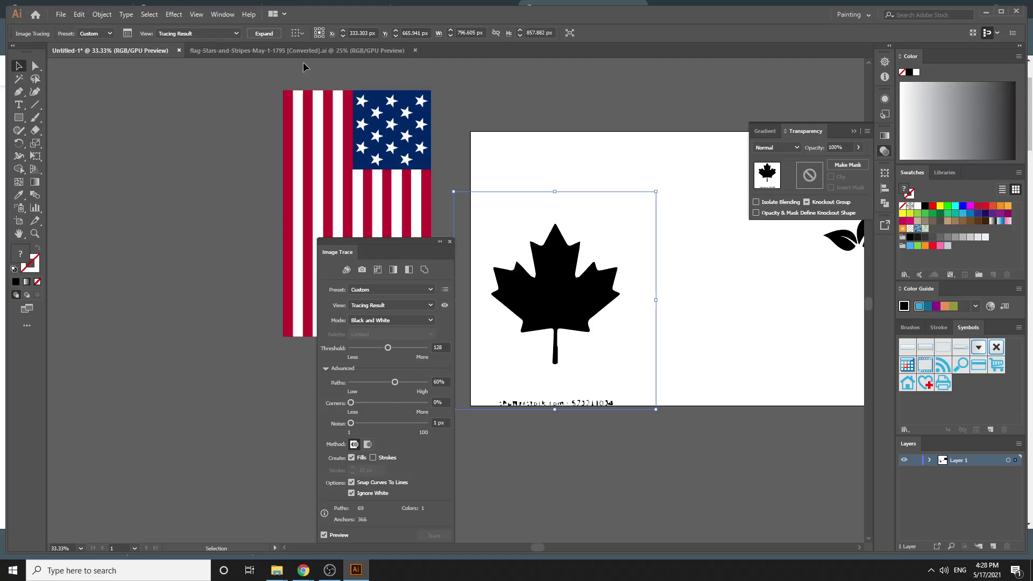
pyautogui.click(267, 34)
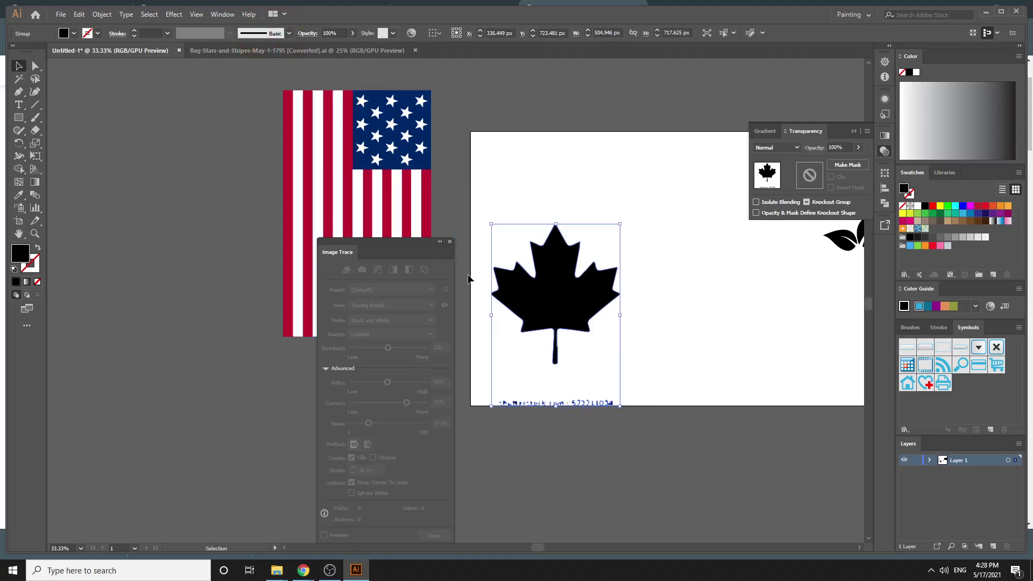
pyautogui.click(450, 242)
# Ungroup the traced artwork and delete the Shutterstock watermark text below the maple leaf
pyautogui.rightClick(626, 280)
pyautogui.click(609, 366)
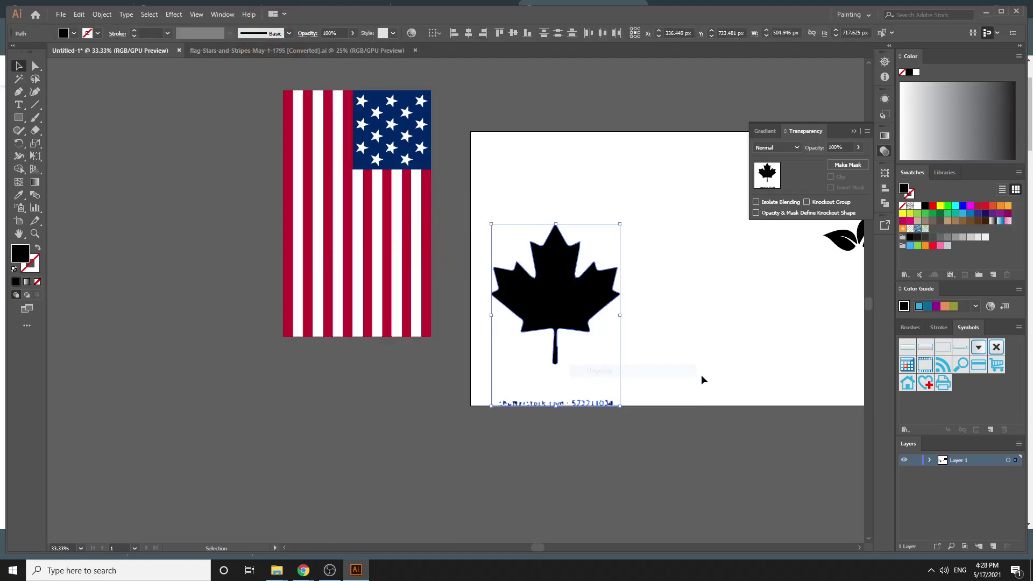
pyautogui.click(703, 380)
pyautogui.moveTo(676, 451); pyautogui.dragTo(676, 451)
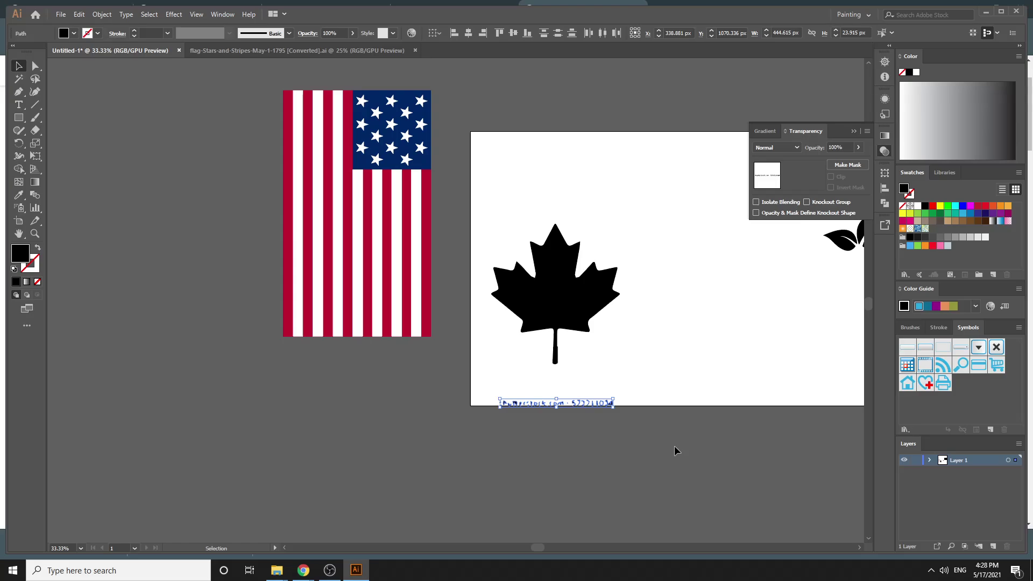
pyautogui.press('Delete')
# Move the black maple leaf over the flag's lower half, at about X -424, Y 599 px
pyautogui.moveTo(573, 303); pyautogui.dragTo(400, 292)
pyautogui.click(491, 288)
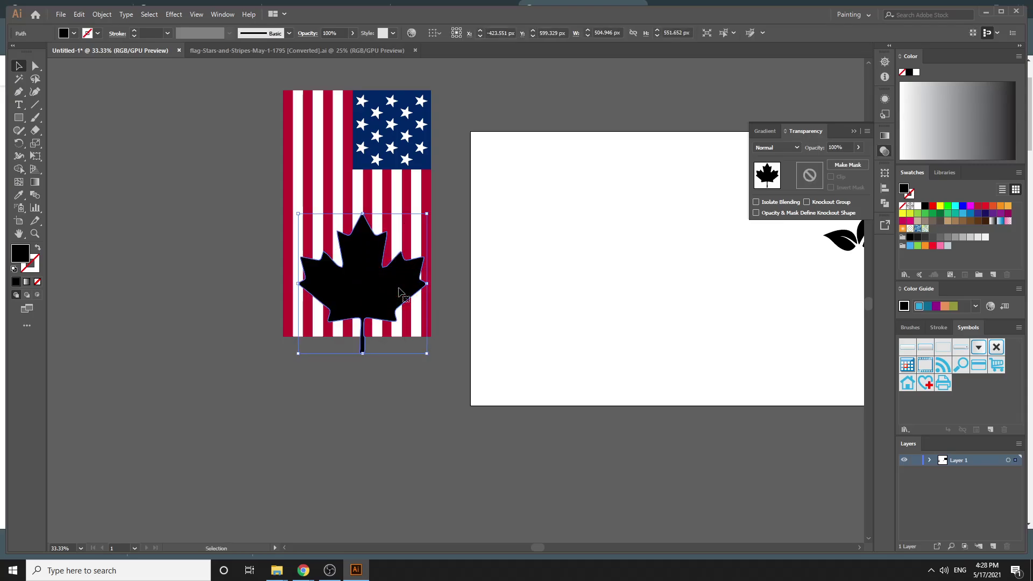
pyautogui.click(503, 293)
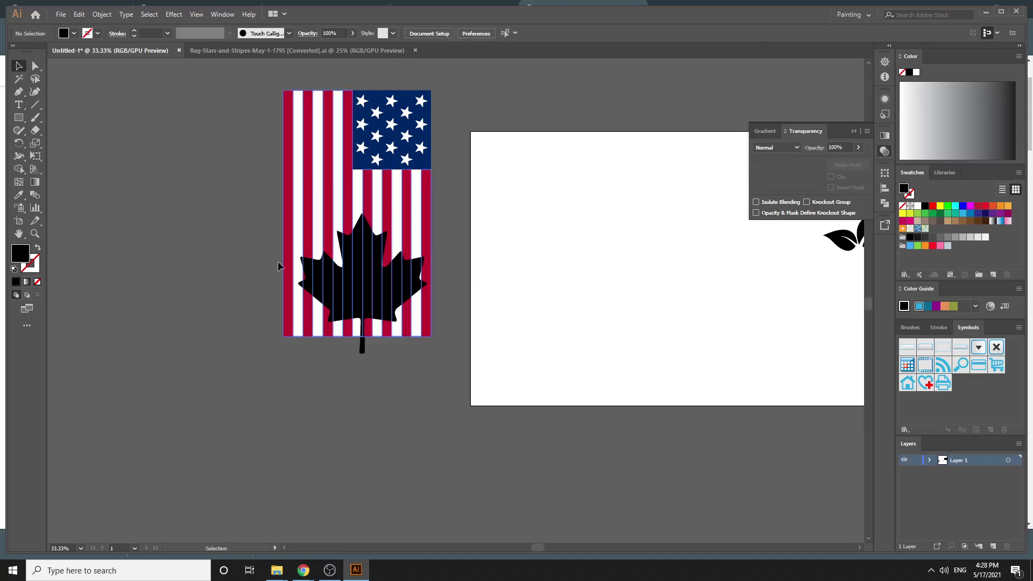
# Fill the maple leaf with dark red C1272D and shift it slightly left to center it across the flag
pyautogui.click(337, 277)
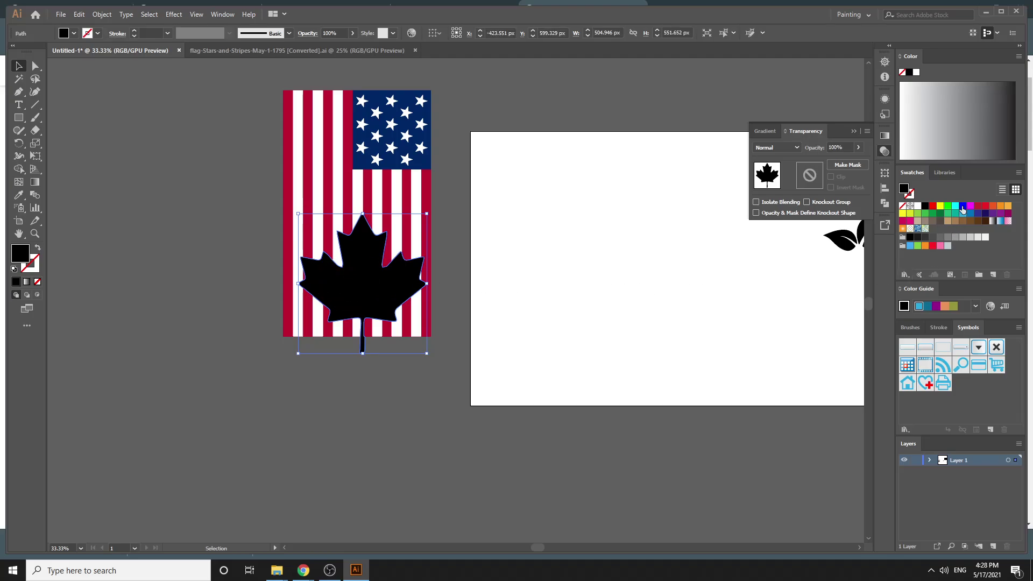
pyautogui.click(978, 206)
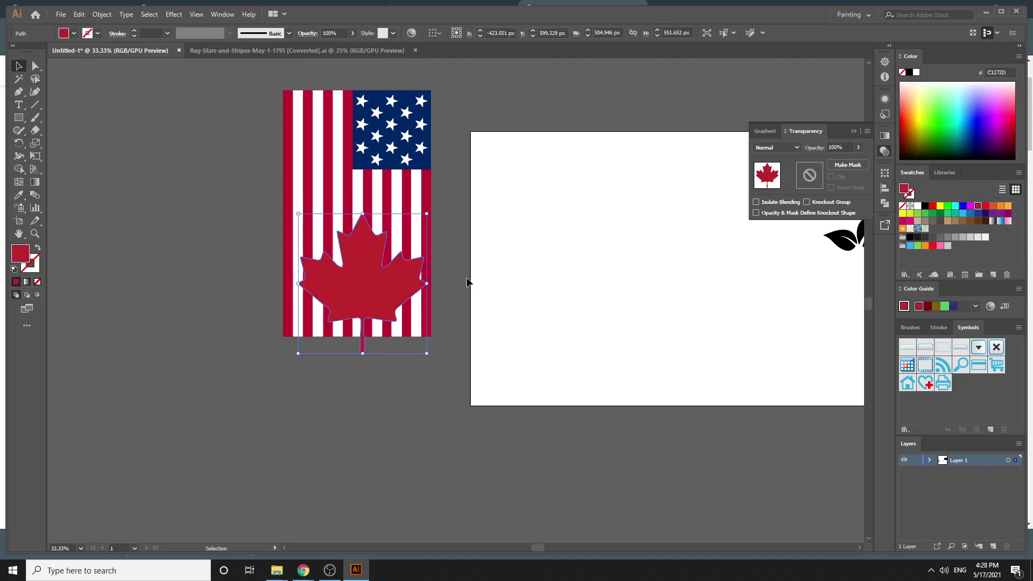
pyautogui.moveTo(385, 283)
pyautogui.mouseDown()
pyautogui.moveTo(596, 302)
pyautogui.moveTo(366, 292)
pyautogui.moveTo(408, 283)
pyautogui.moveTo(383, 279)
pyautogui.moveTo(380, 291)
pyautogui.mouseUp()
pyautogui.click(500, 267)
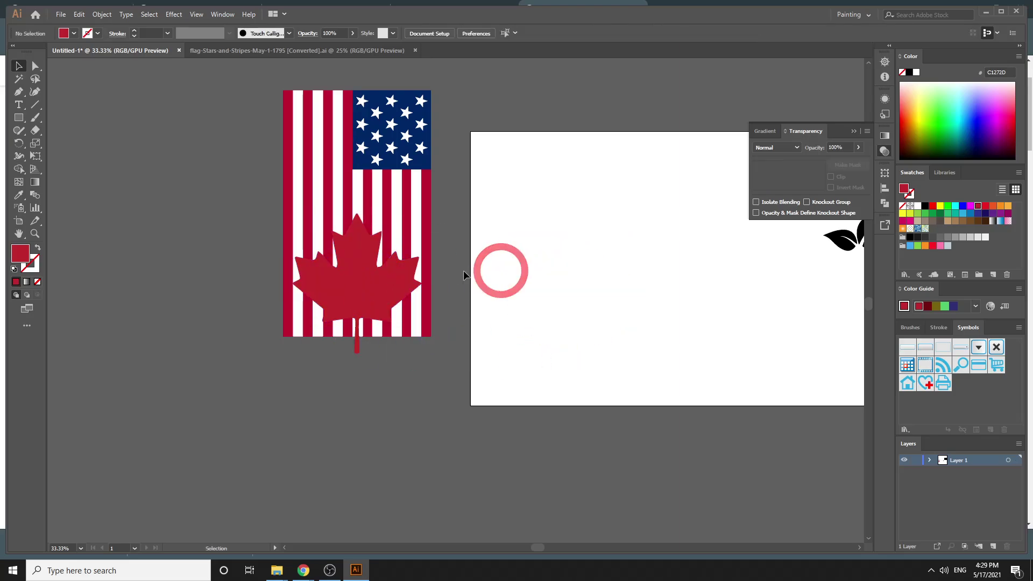
# Open the flag's opacity mask for editing and delete the leftover maple leaf image from it
pyautogui.hotkey('ctrl', 'z')
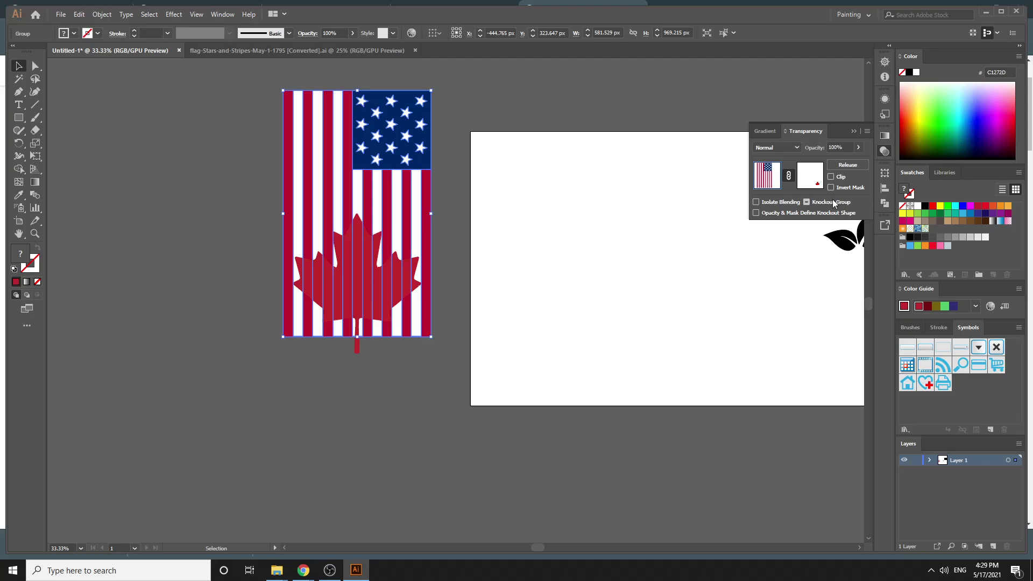
pyautogui.click(495, 385)
pyautogui.click(353, 172)
pyautogui.click(815, 173)
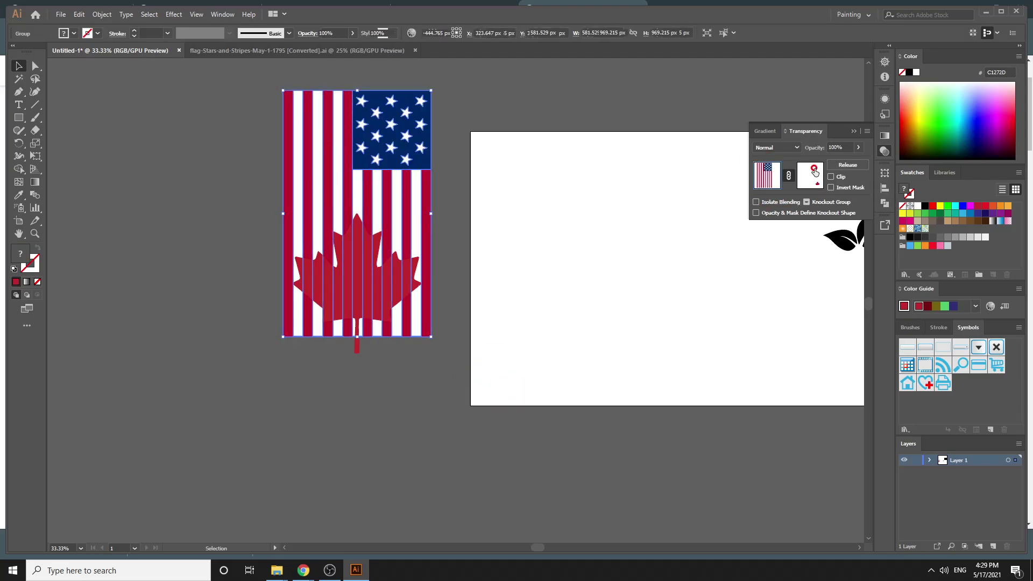
pyautogui.press('Delete')
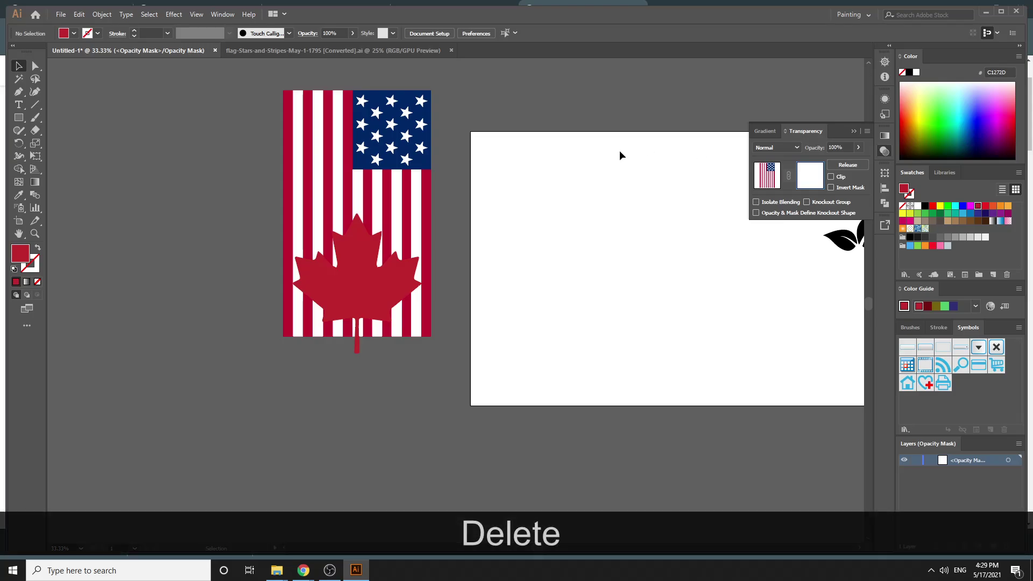
# Exit the opacity mask, move the red maple leaf off the flag onto the artboard's lower corner, and copy it
pyautogui.click(773, 184)
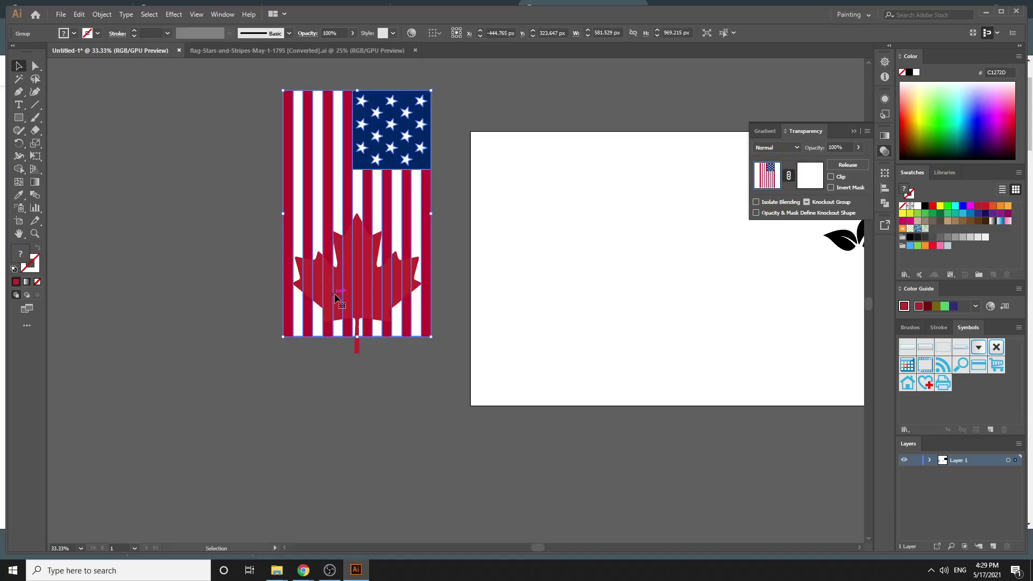
pyautogui.click(390, 414)
pyautogui.moveTo(357, 279); pyautogui.dragTo(535, 341)
pyautogui.hotkey('ctrl', 'c')
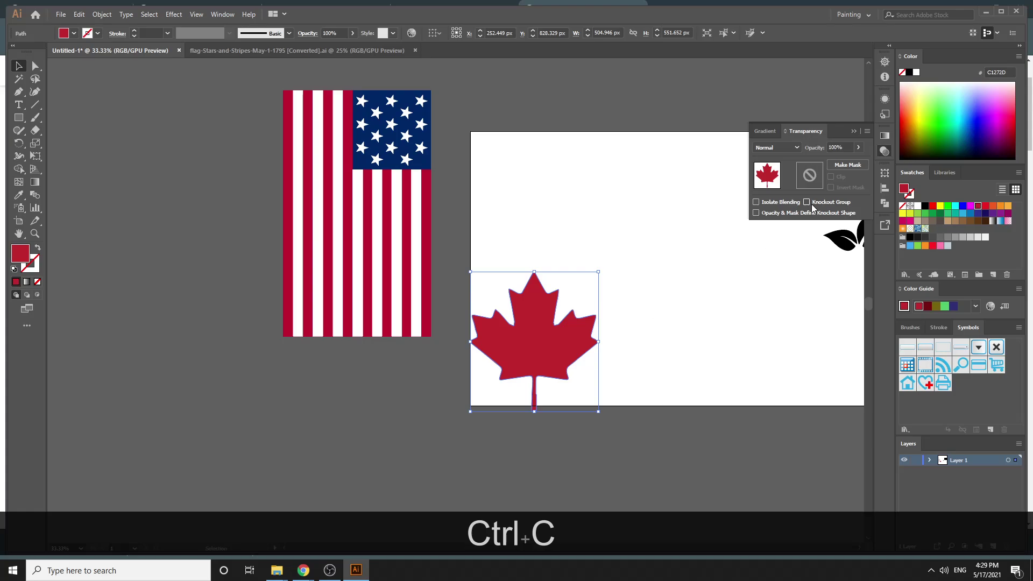
# Try the red maple leaf as the flag's opacity mask, pasting a copy into it over the lower stripes
pyautogui.click(392, 222)
pyautogui.click(847, 165)
pyautogui.click(809, 175)
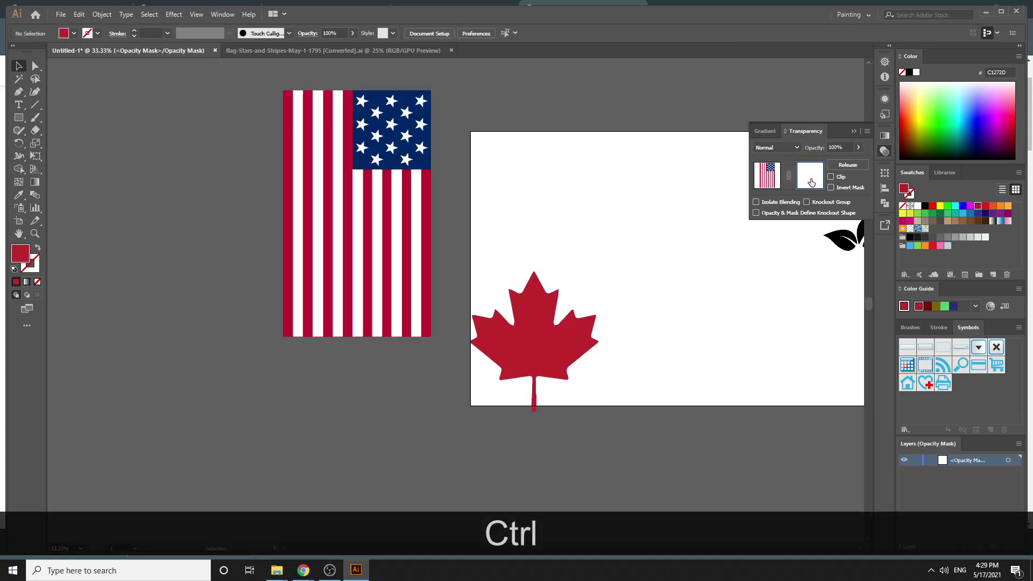
pyautogui.hotkey('ctrl', 'v')
pyautogui.moveTo(424, 295); pyautogui.dragTo(370, 281)
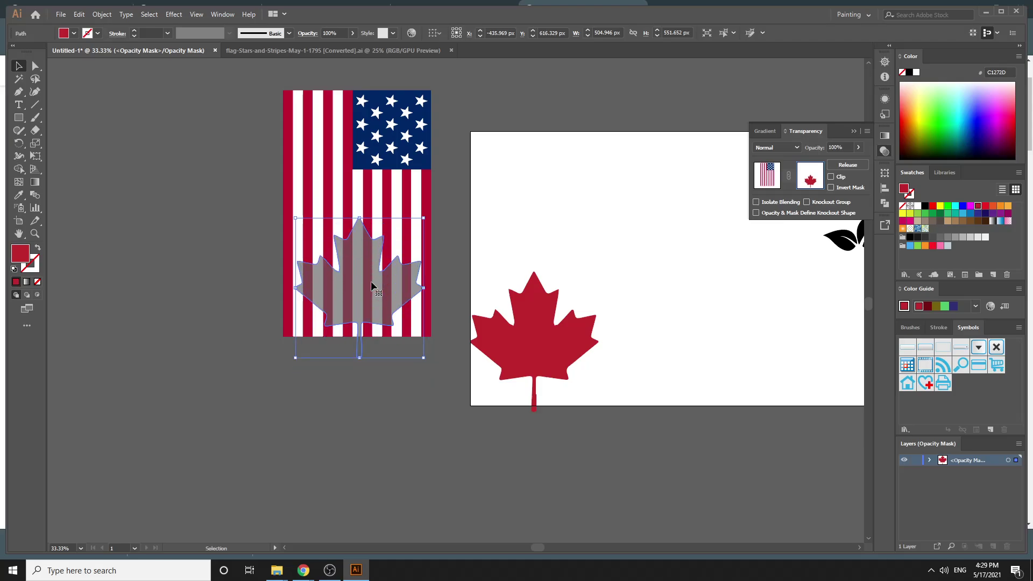
# Undo the red leaf's pasting and placement in the flag's opacity mask
pyautogui.press('ctrl')
pyautogui.hotkey('ctrl', 'z')
pyautogui.hotkey('ctrl', 'z')
pyautogui.hotkey('ctrl', 'z')
pyautogui.hotkey('ctrl', 'z')
pyautogui.hotkey('ctrl', 'z')
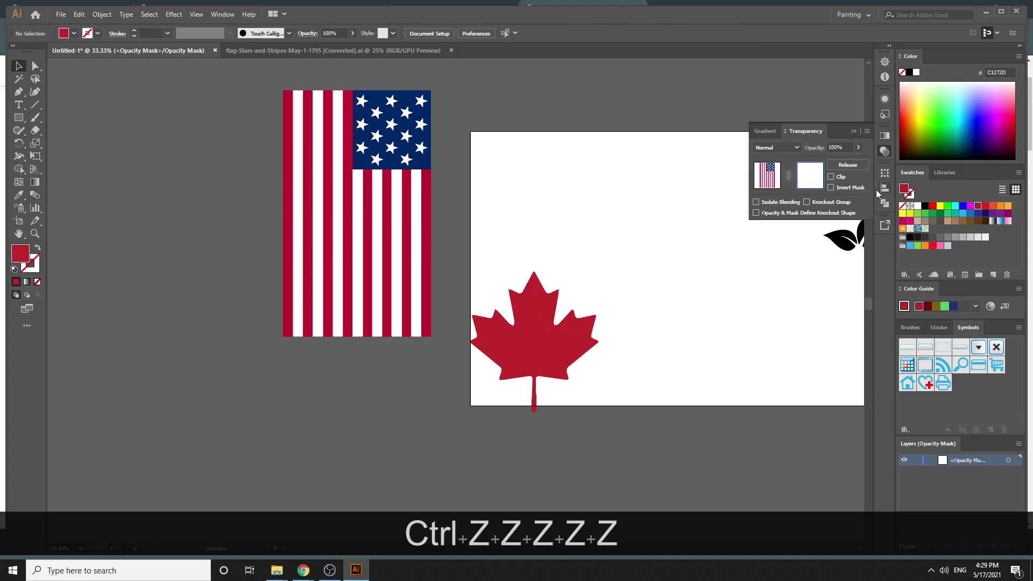
# Leave mask editing and fill the maple leaf on the artboard with black
pyautogui.click(756, 186)
pyautogui.click(511, 322)
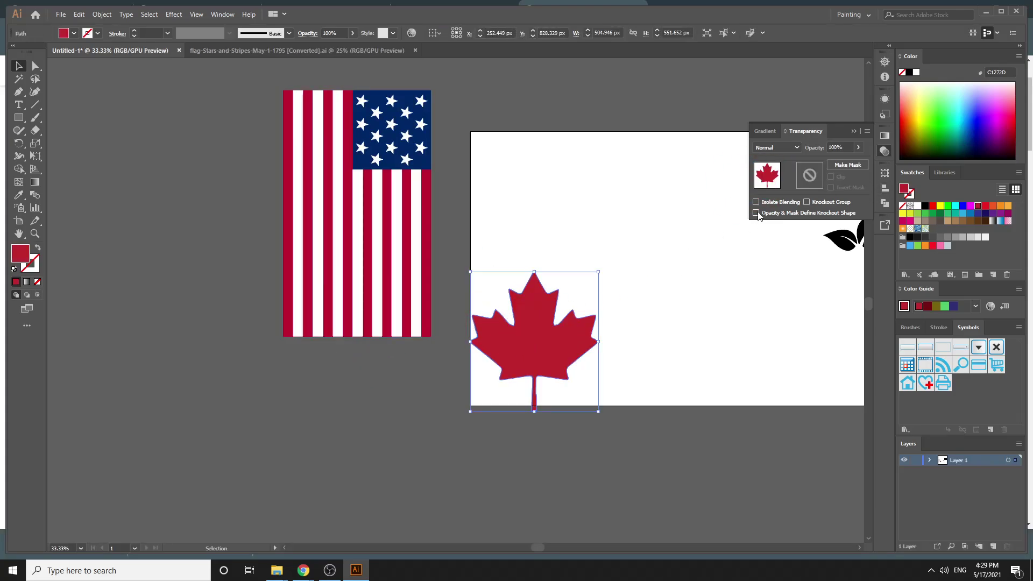
pyautogui.click(925, 206)
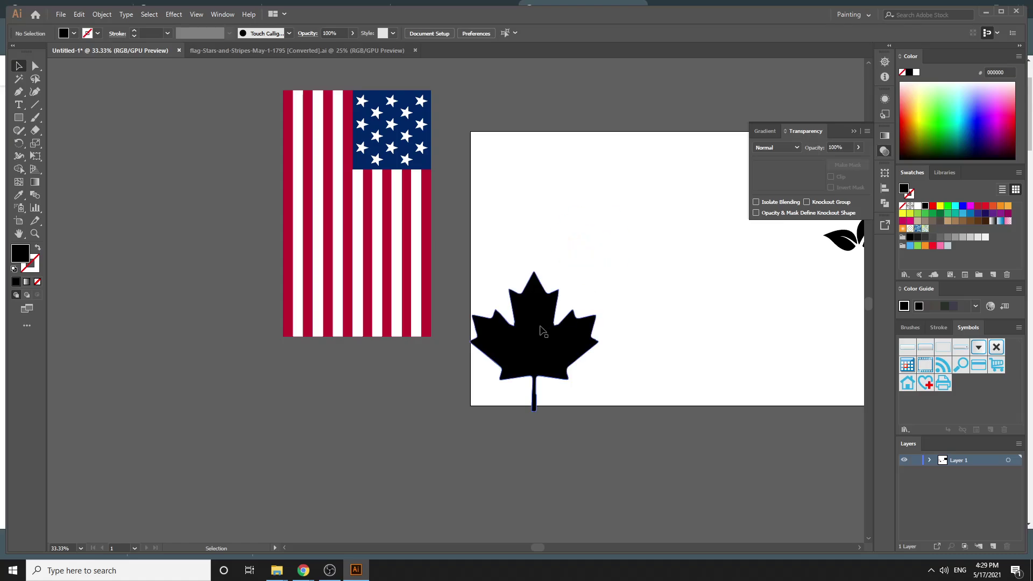
pyautogui.doubleClick(365, 282)
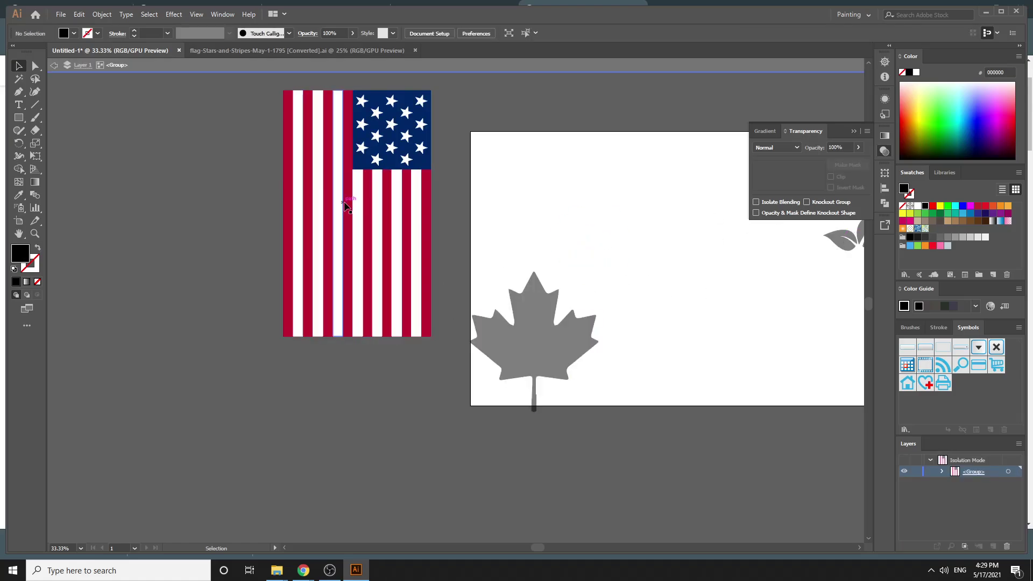
pyautogui.press('Escape')
# Paste a copy of the black maple leaf into the flag's opacity mask
pyautogui.click(552, 356)
pyautogui.hotkey('ctrl', 'c')
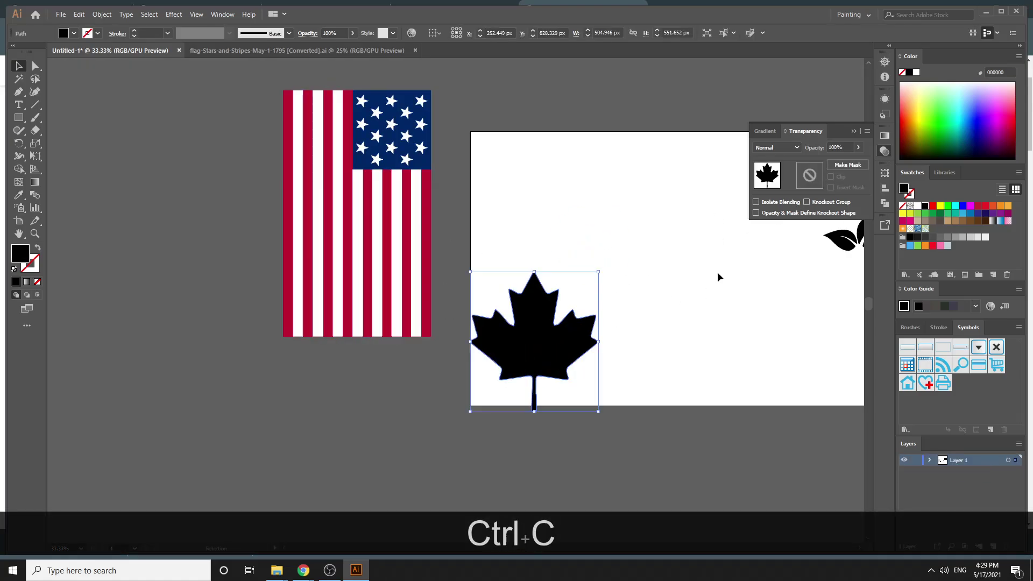
pyautogui.click(401, 277)
pyautogui.click(811, 177)
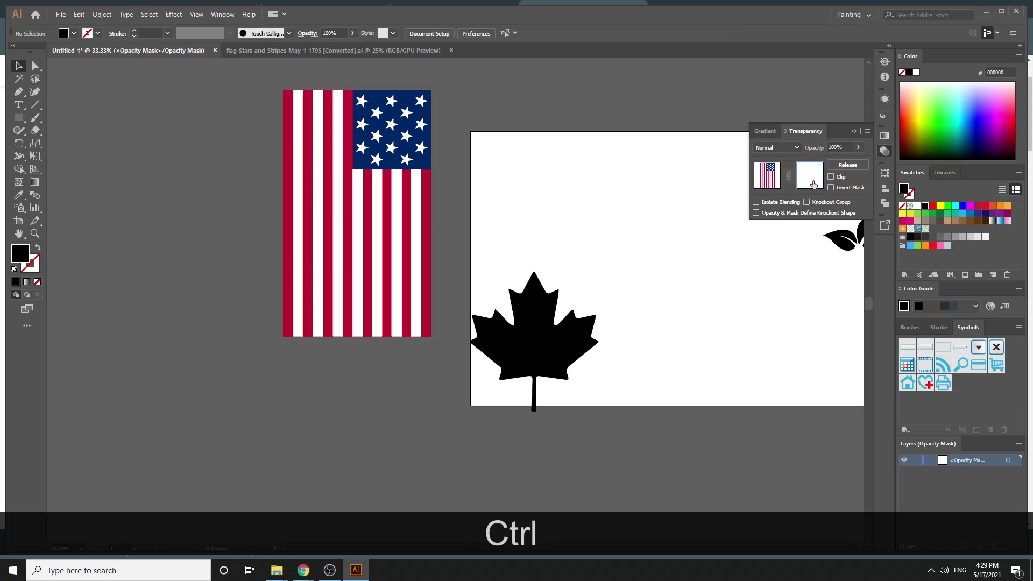
pyautogui.hotkey('ctrl', 'v')
# Position the mask's maple leaf centred over the flag's lower stripes, with its stem running past the bottom edge
pyautogui.moveTo(472, 285); pyautogui.dragTo(376, 274)
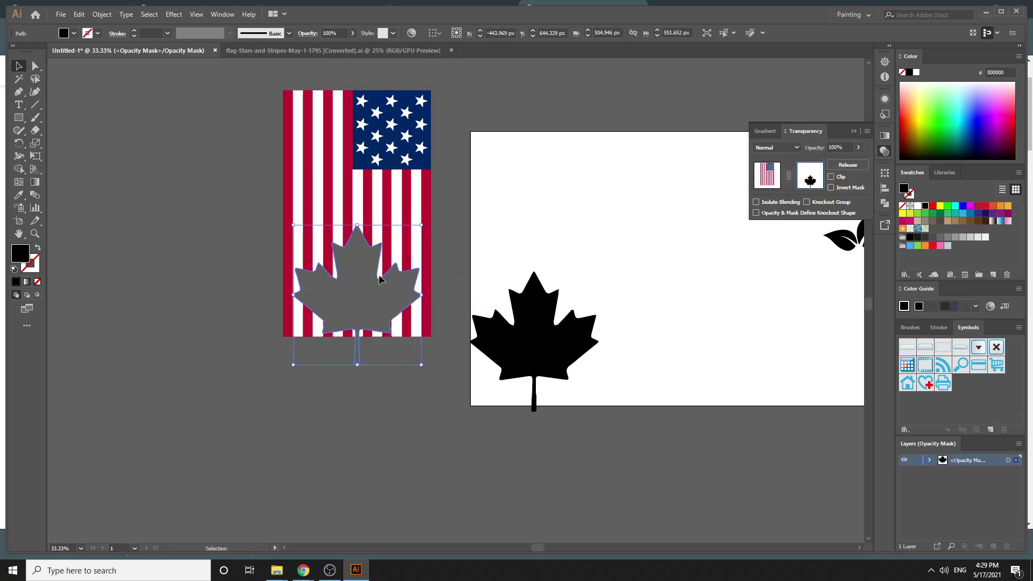
pyautogui.click(380, 275)
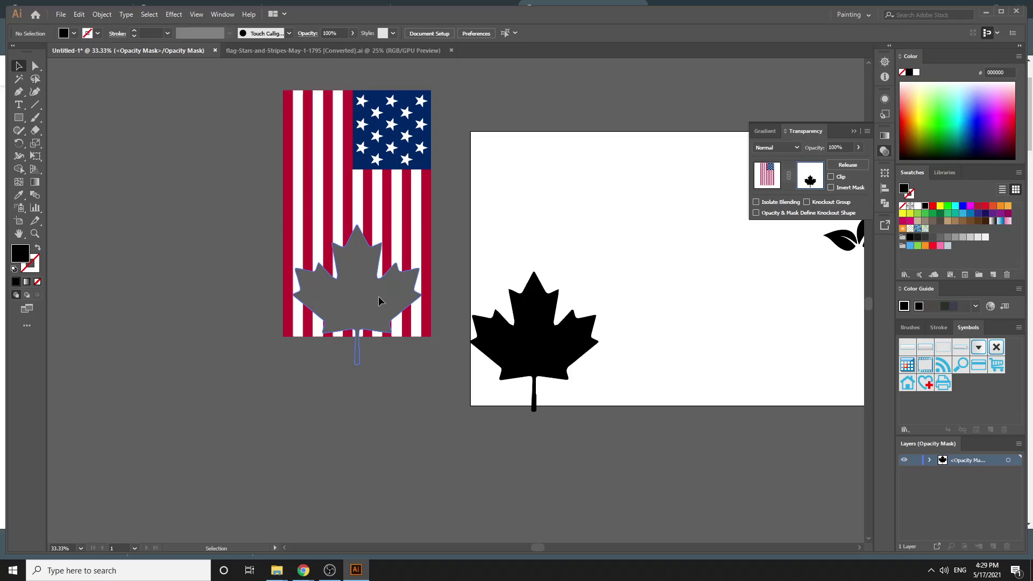
pyautogui.moveTo(379, 296); pyautogui.dragTo(380, 282)
pyautogui.click(482, 249)
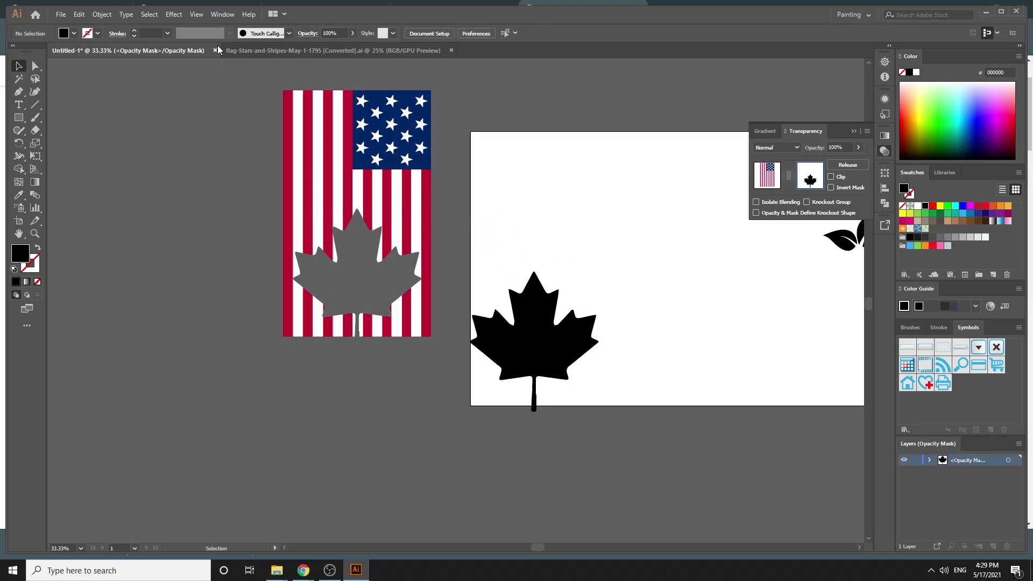
# Return from the opacity mask to the flag artwork and move the masked flag onto the artboard
pyautogui.click(854, 131)
pyautogui.press('Escape')
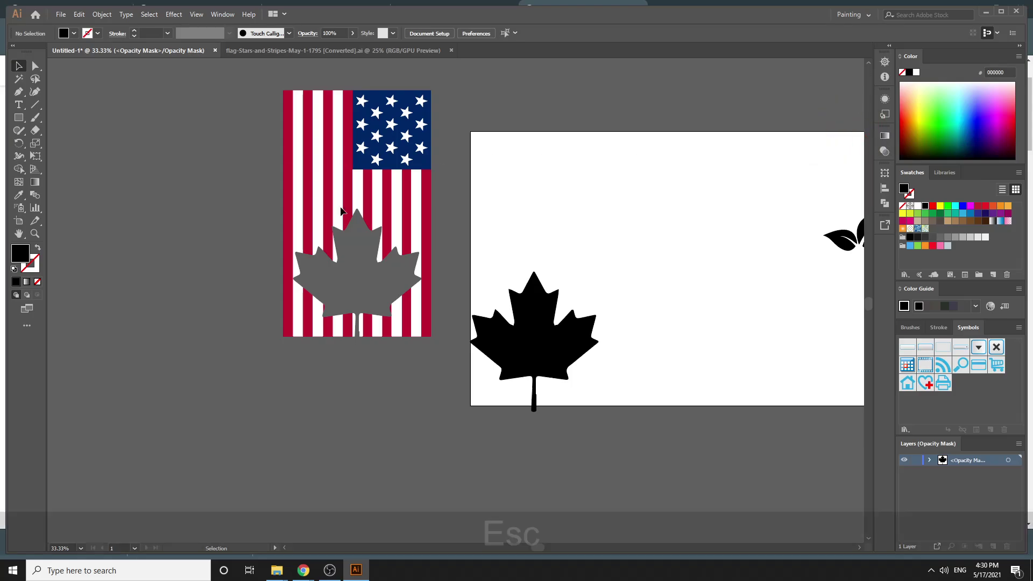
pyautogui.click(363, 201)
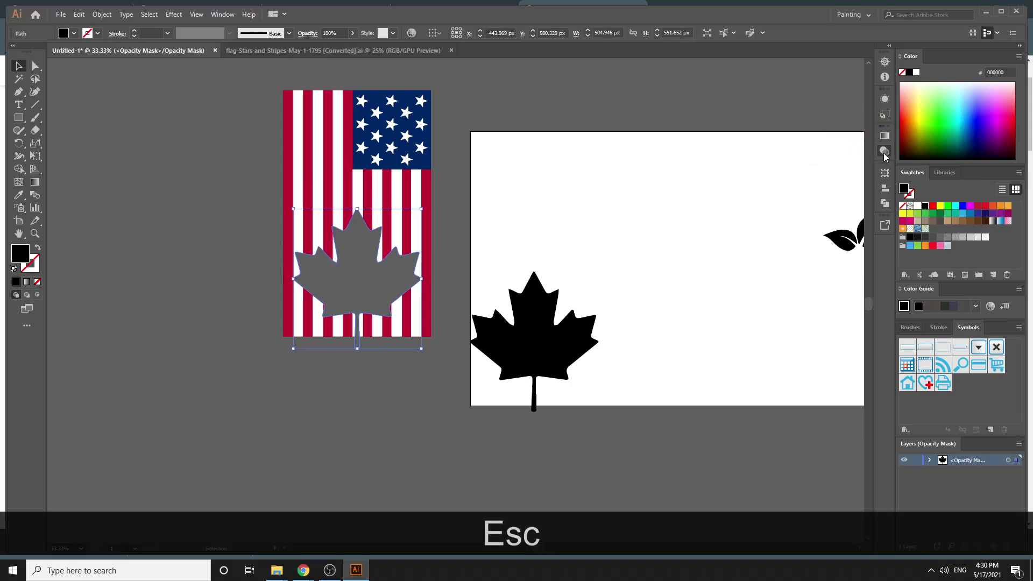
pyautogui.click(884, 153)
pyautogui.click(767, 175)
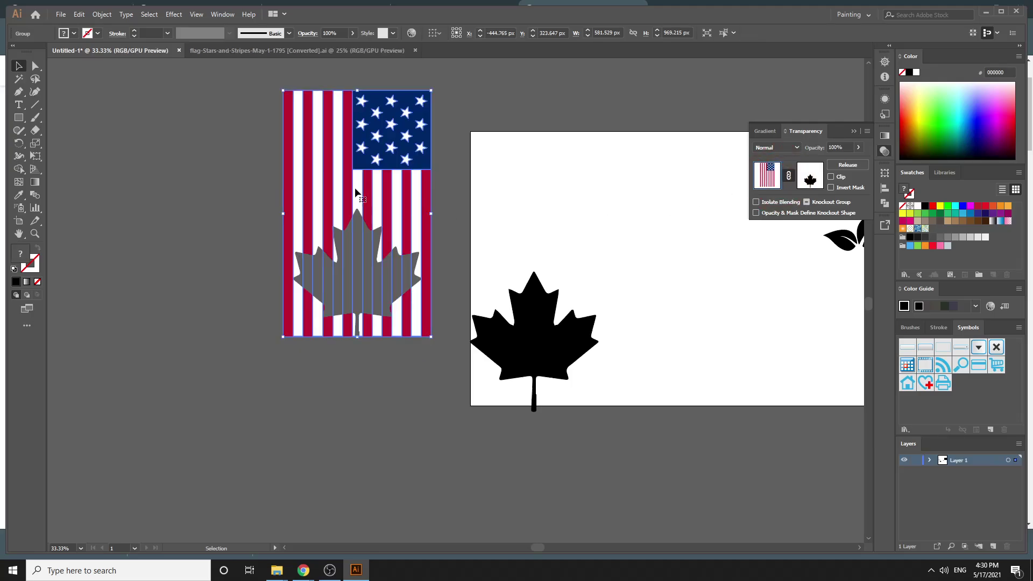
pyautogui.moveTo(371, 178); pyautogui.dragTo(701, 252)
# Delete the spare black maple leaf from the artboard and clear the selection
pyautogui.click(436, 226)
pyautogui.click(532, 336)
pyautogui.press('Delete')
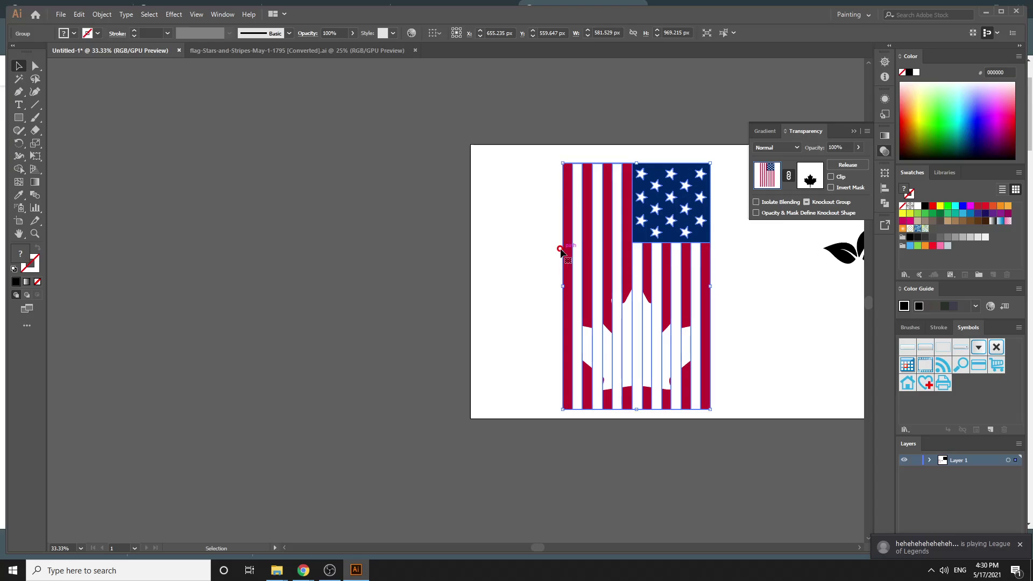
pyautogui.click(524, 258)
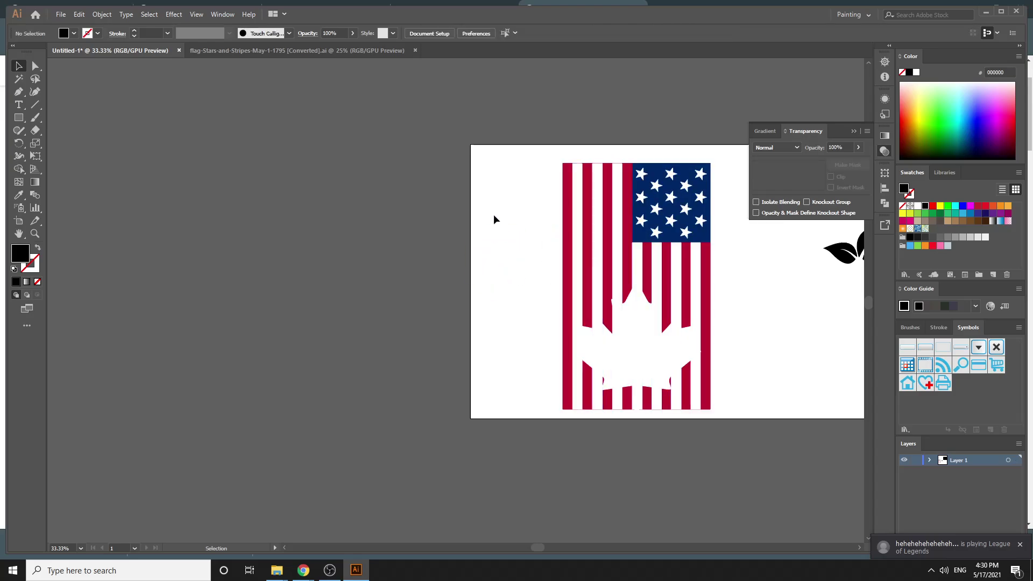
# Draw a black rectangle about 1073 by 1141 px around the flag and send it to the back
pyautogui.moveTo(502, 148)
pyautogui.mouseDown()
pyautogui.moveTo(766, 385)
pyautogui.moveTo(775, 438)
pyautogui.mouseUp()
pyautogui.click(19, 66)
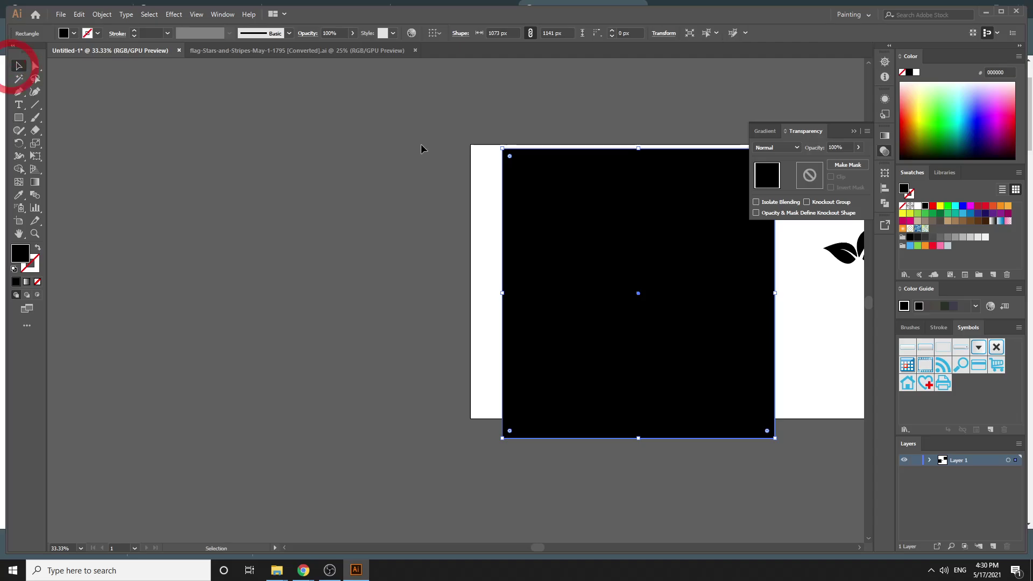
pyautogui.rightClick(482, 163)
pyautogui.press('Escape')
pyautogui.rightClick(628, 196)
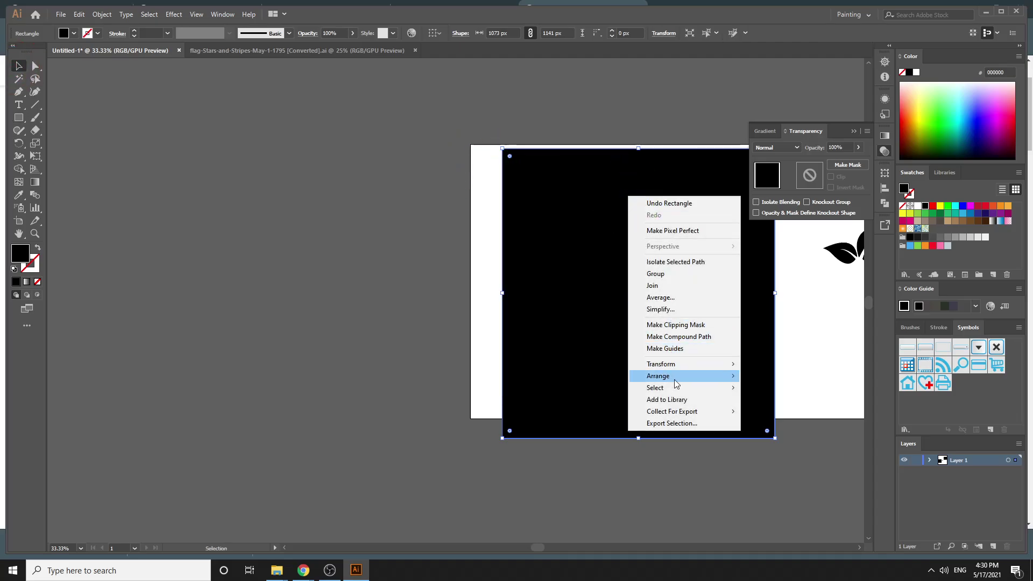
pyautogui.moveTo(699, 376)
pyautogui.click(800, 411)
pyautogui.click(431, 371)
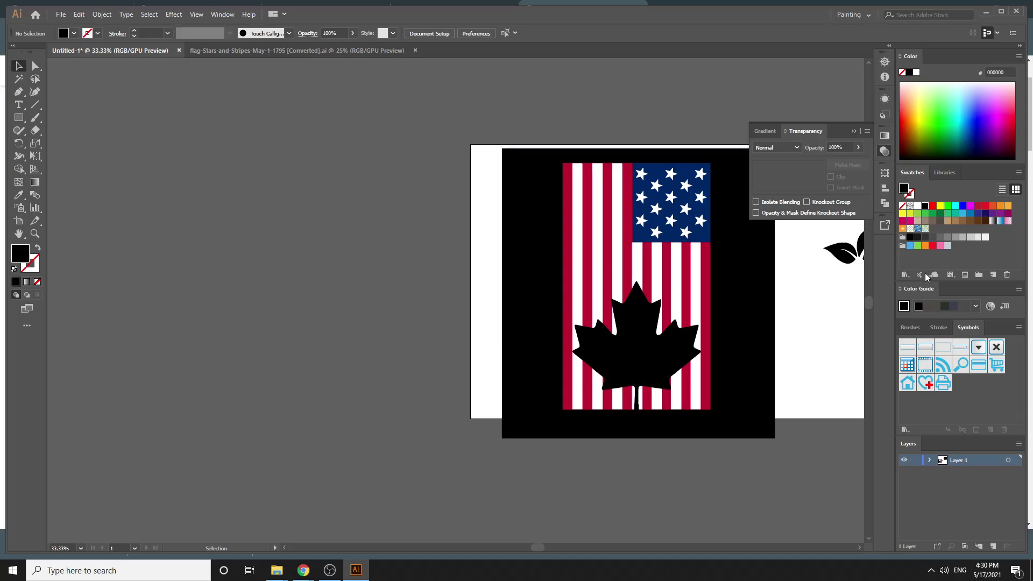
# Try red ED1C24 and orange F15A24 fills on the backdrop rectangle, ending with dark red C1272D
pyautogui.click(987, 210)
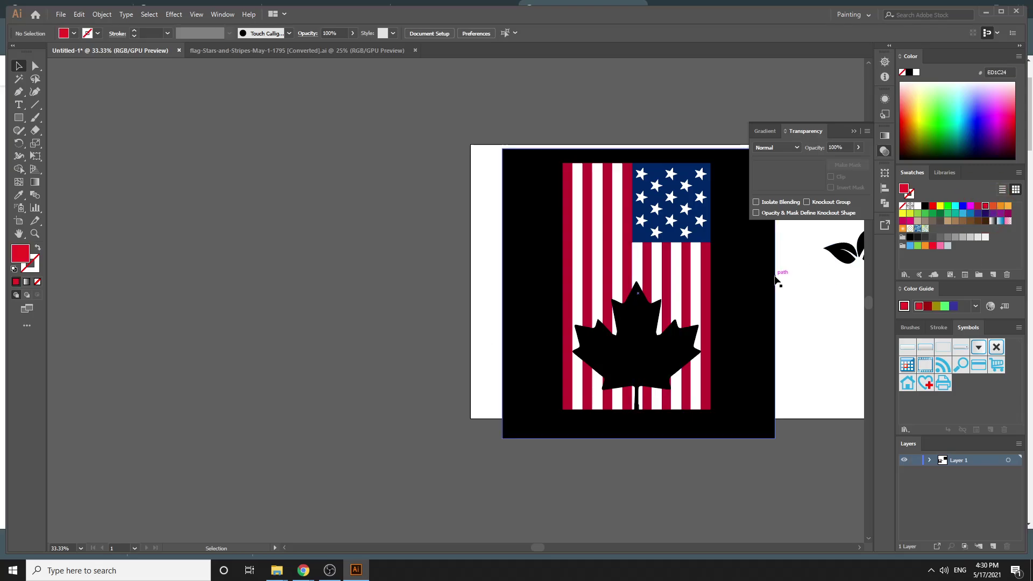
pyautogui.click(761, 279)
pyautogui.click(985, 206)
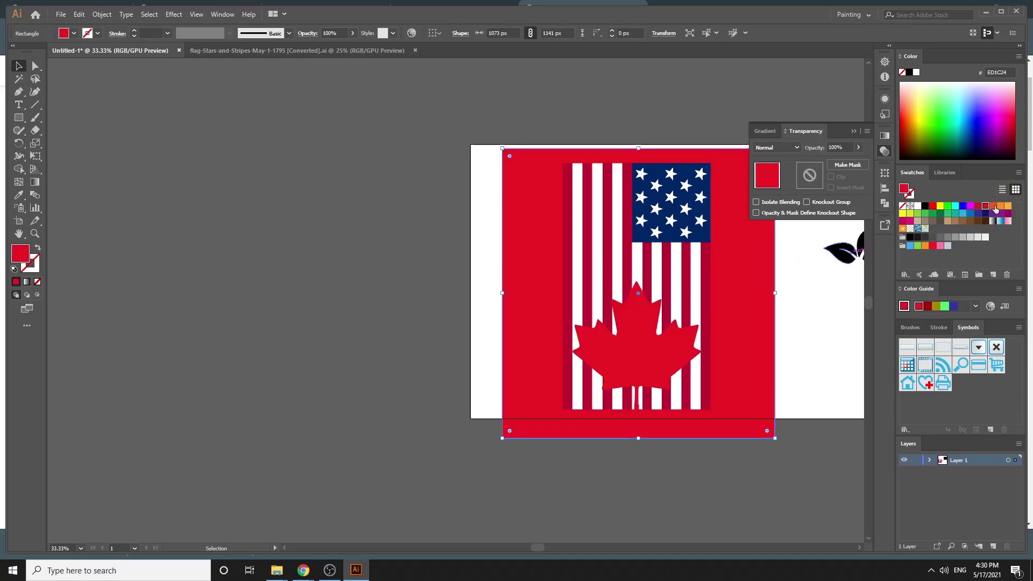
pyautogui.click(1000, 207)
pyautogui.click(992, 206)
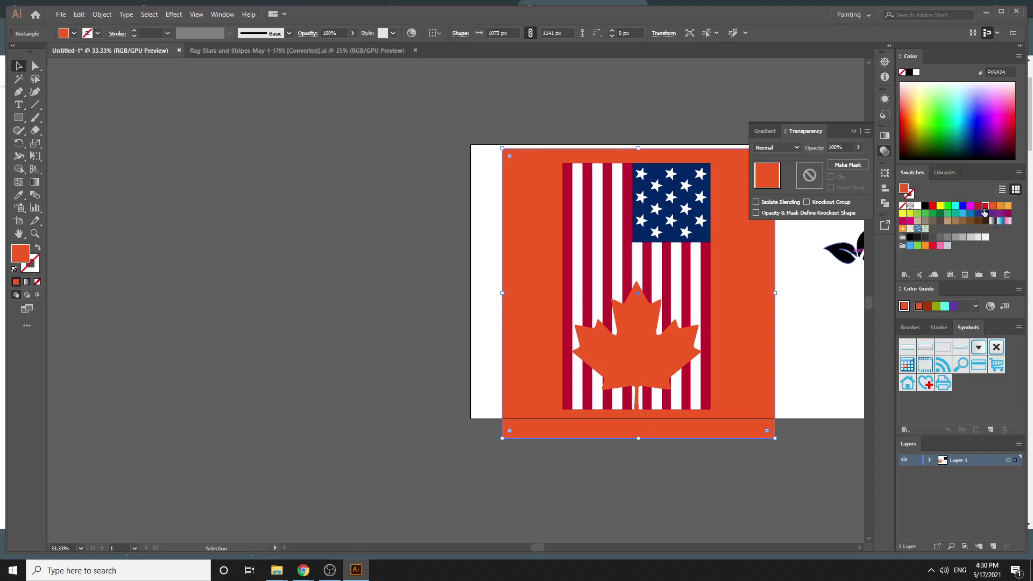
pyautogui.click(985, 208)
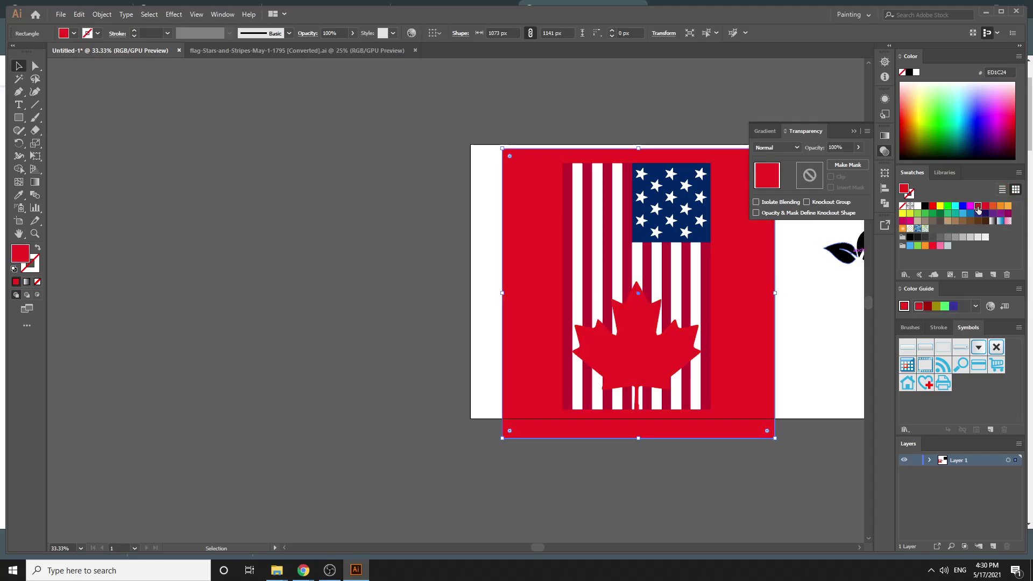
pyautogui.click(978, 209)
pyautogui.click(815, 318)
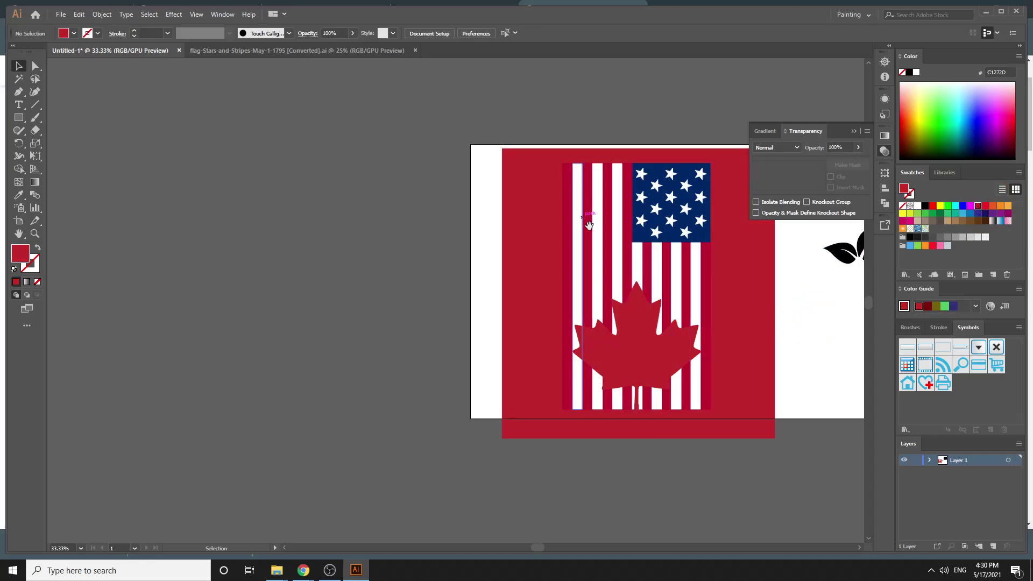
# Delete the black two-leaf sprig beside the flag on the artboard
pyautogui.moveTo(589, 225); pyautogui.dragTo(279, 221)
pyautogui.click(680, 296)
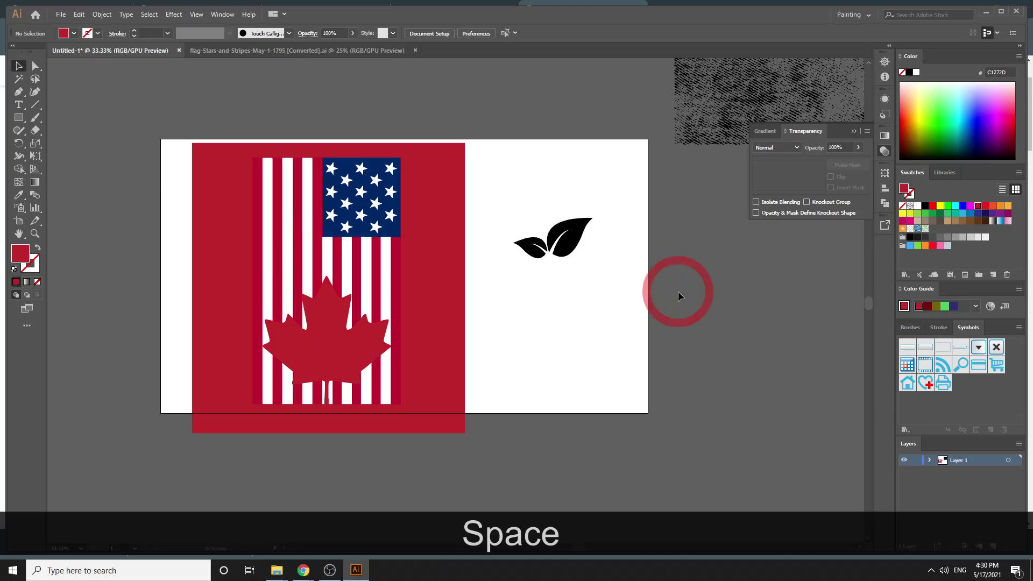
pyautogui.click(550, 250)
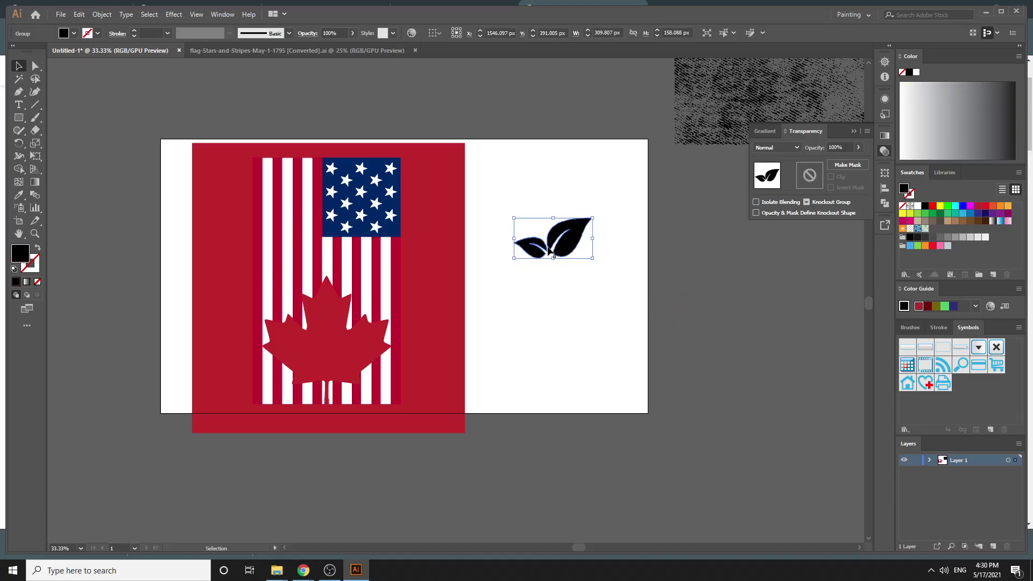
pyautogui.press('Delete')
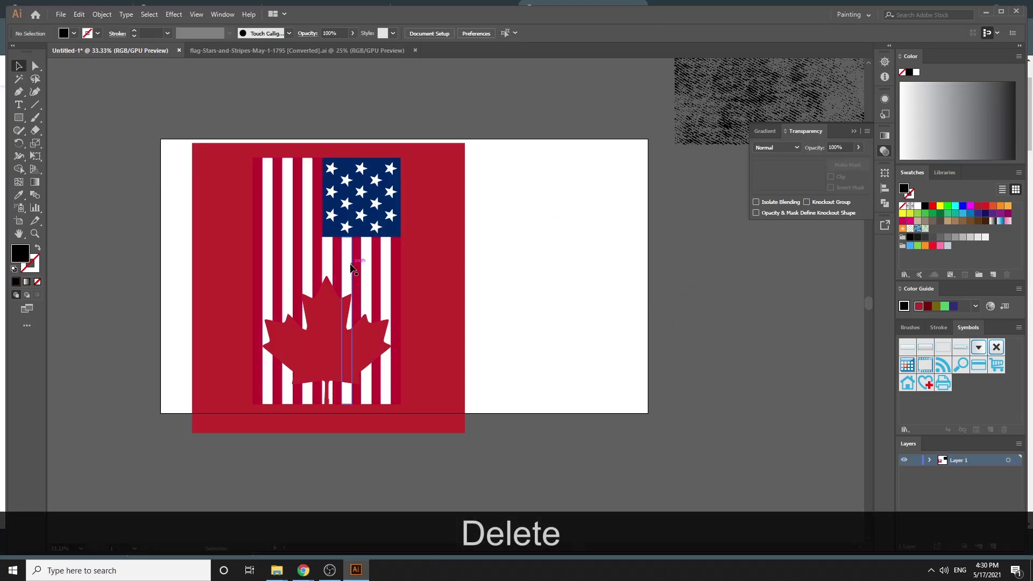
pyautogui.click(590, 296)
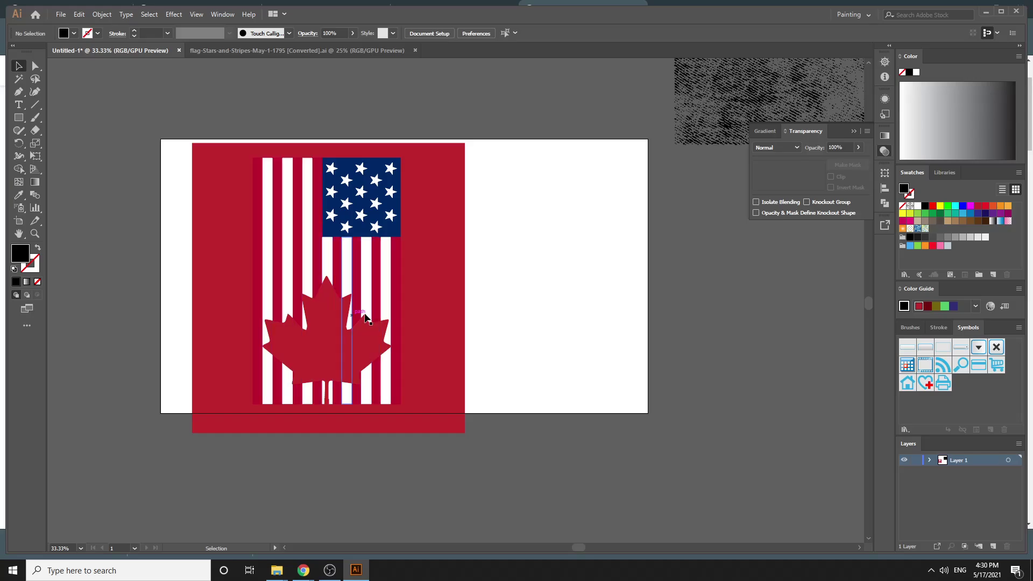
# Move the dark red backdrop rectangle aside and delete it
pyautogui.click(427, 300)
pyautogui.moveTo(427, 300); pyautogui.dragTo(686, 306)
pyautogui.press('Delete')
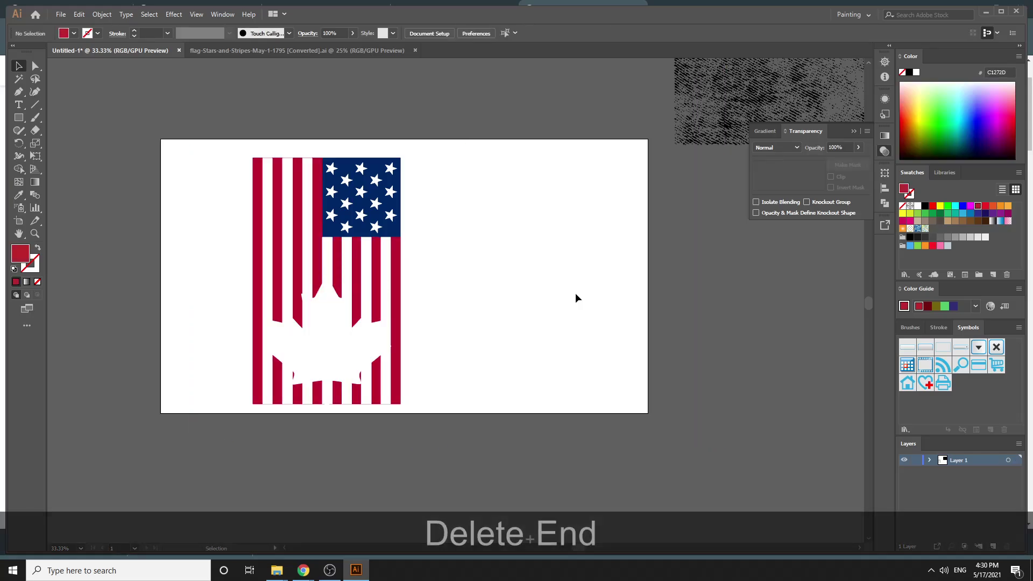
# Select the whole masked flag, group it, and clear the selection
pyautogui.moveTo(196, 163); pyautogui.dragTo(501, 467)
pyautogui.hotkey('ctrl', 'g')
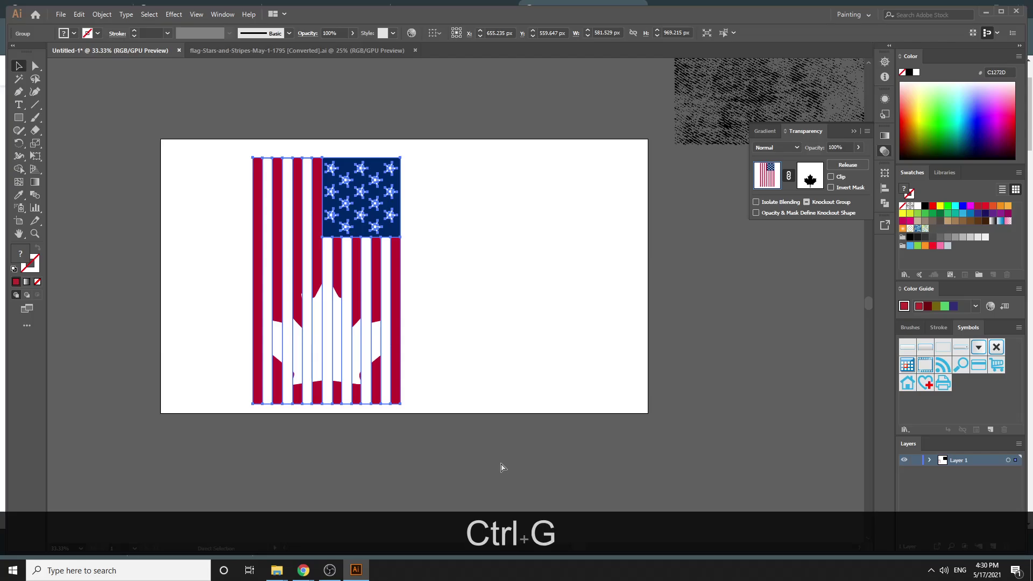
pyautogui.click(517, 303)
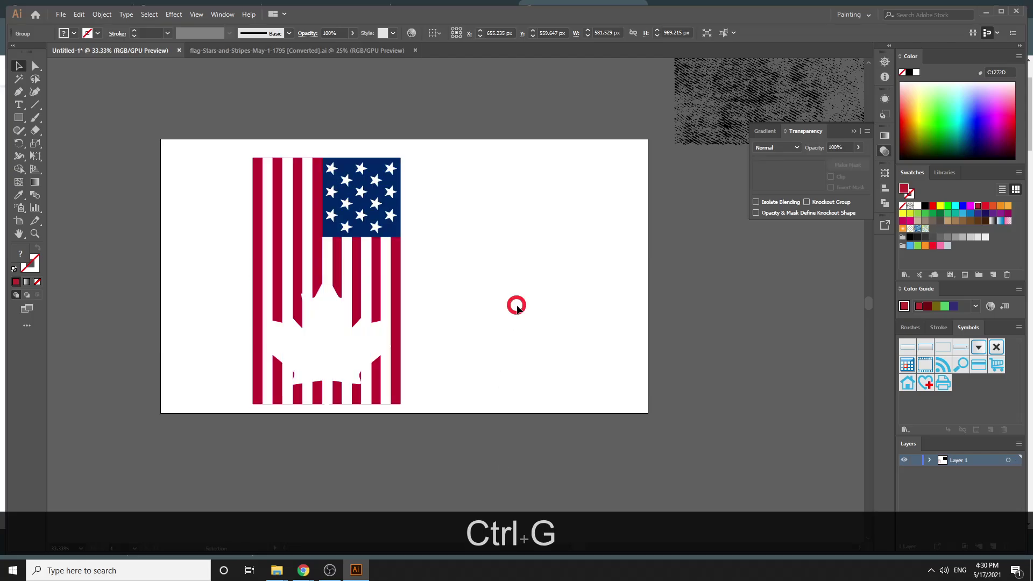
# Open the flag's opacity mask for editing and deselect the maple leaf inside it
pyautogui.click(386, 256)
pyautogui.click(808, 175)
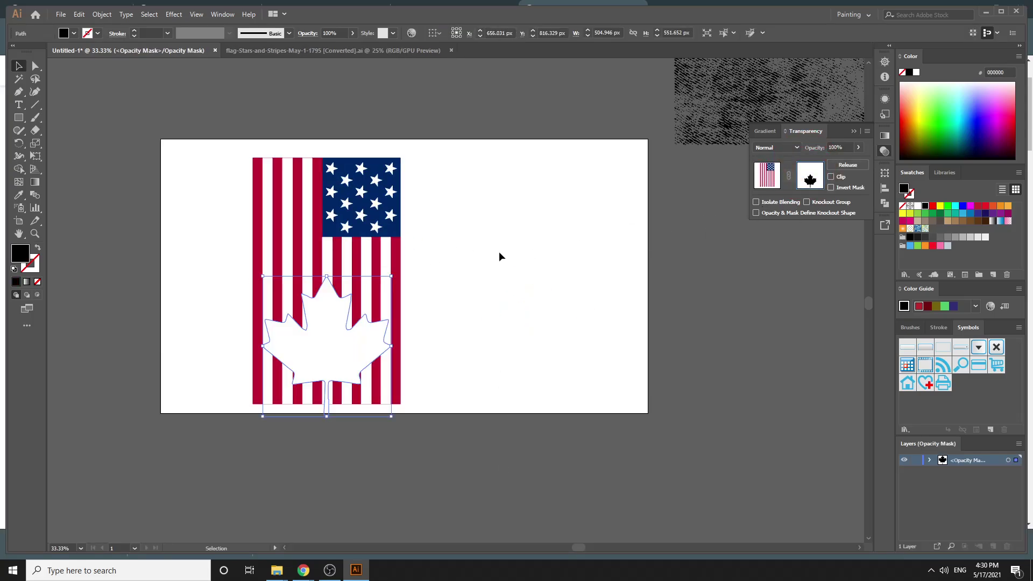
pyautogui.click(524, 269)
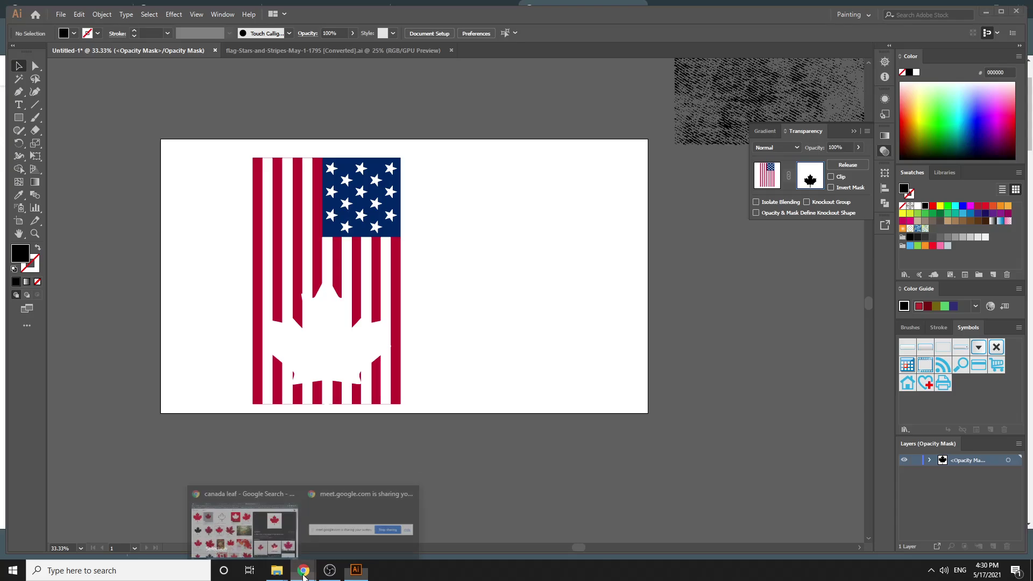
# Leave the opacity mask editing, switch to Chrome and search Google Images for "grunge vector"
pyautogui.click(512, 430)
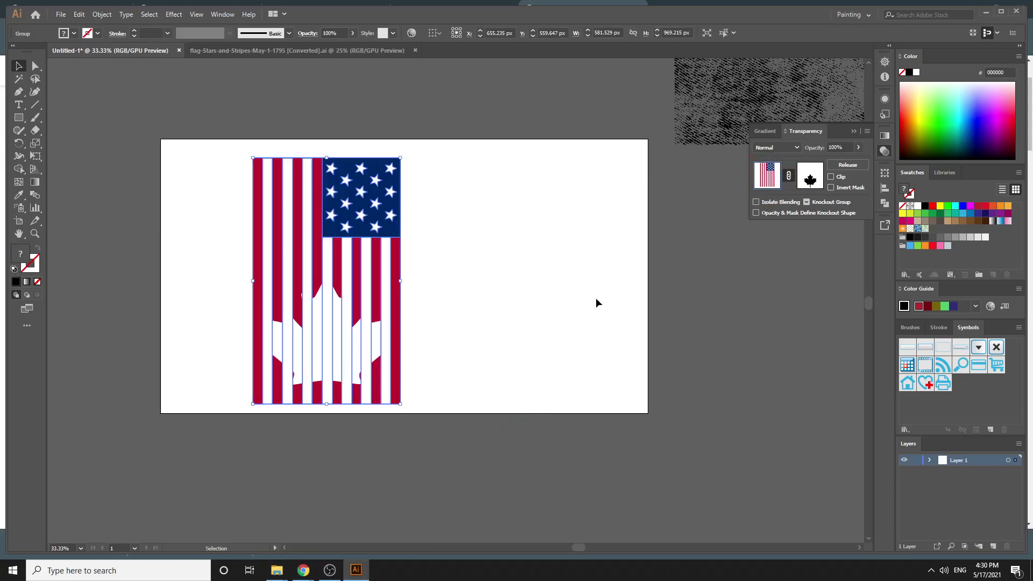
pyautogui.click(245, 524)
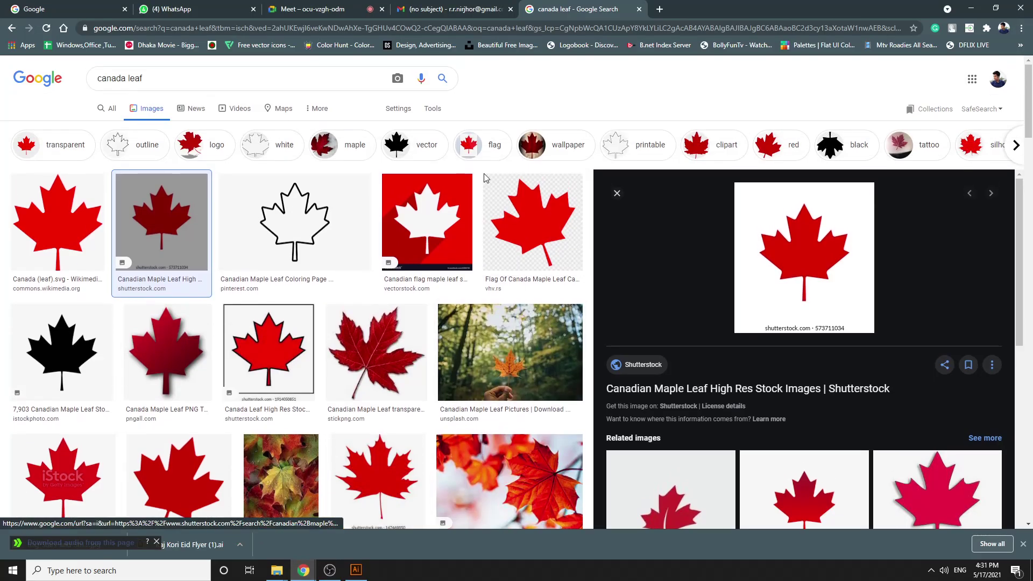
pyautogui.moveTo(219, 82); pyautogui.dragTo(24, 87)
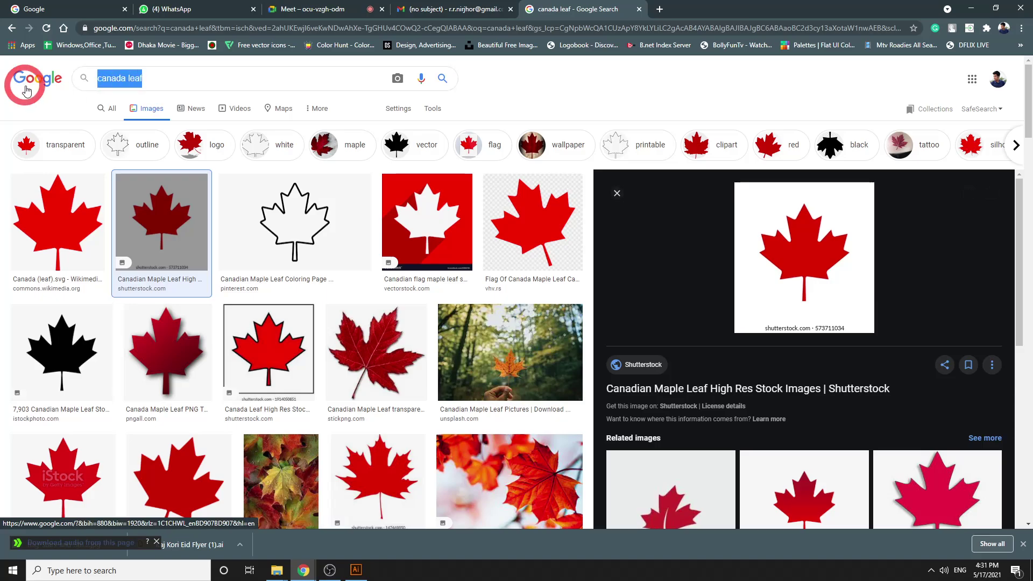
pyautogui.write('gr')
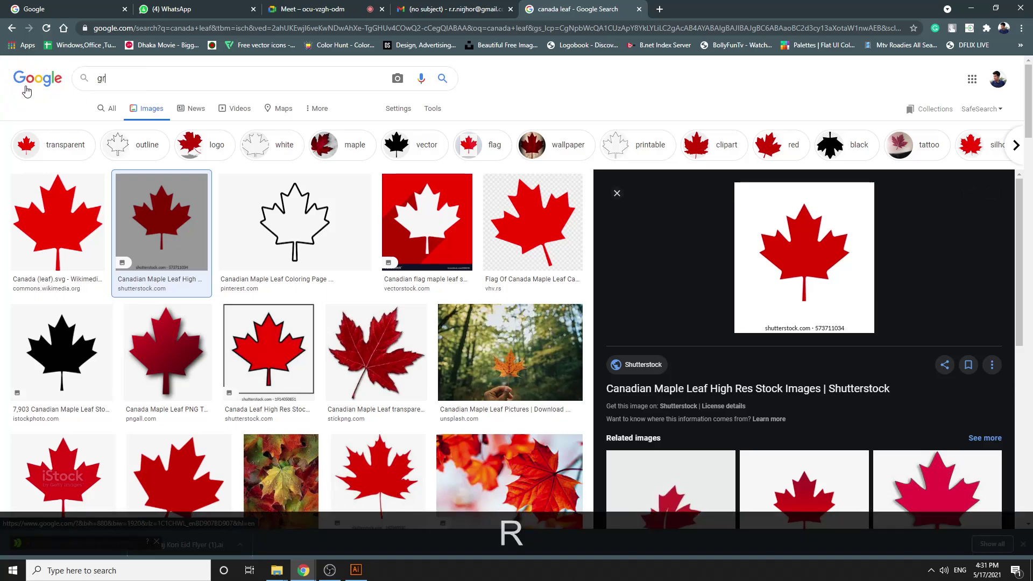
pyautogui.write('unge vec')
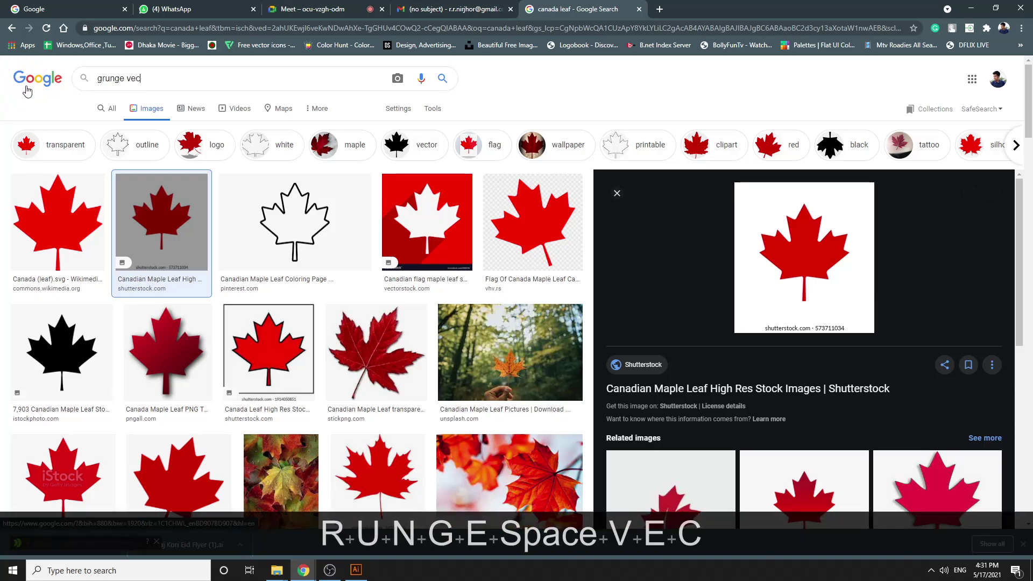
pyautogui.write('tor')
pyautogui.press('Return')
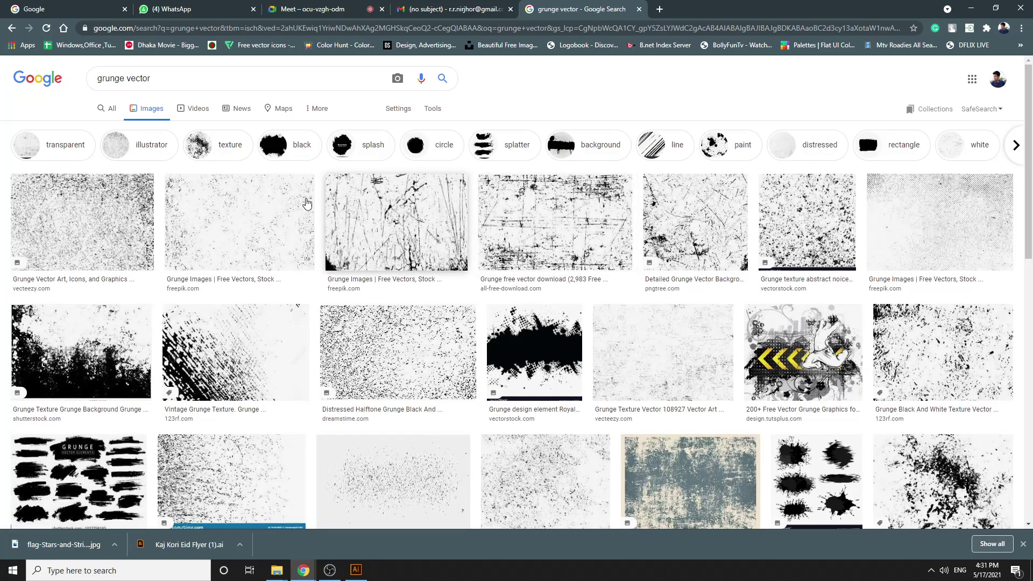
# Open the scratched grunge texture from All-free-download.com in the image results and copy the image
pyautogui.click(129, 215)
pyautogui.click(445, 186)
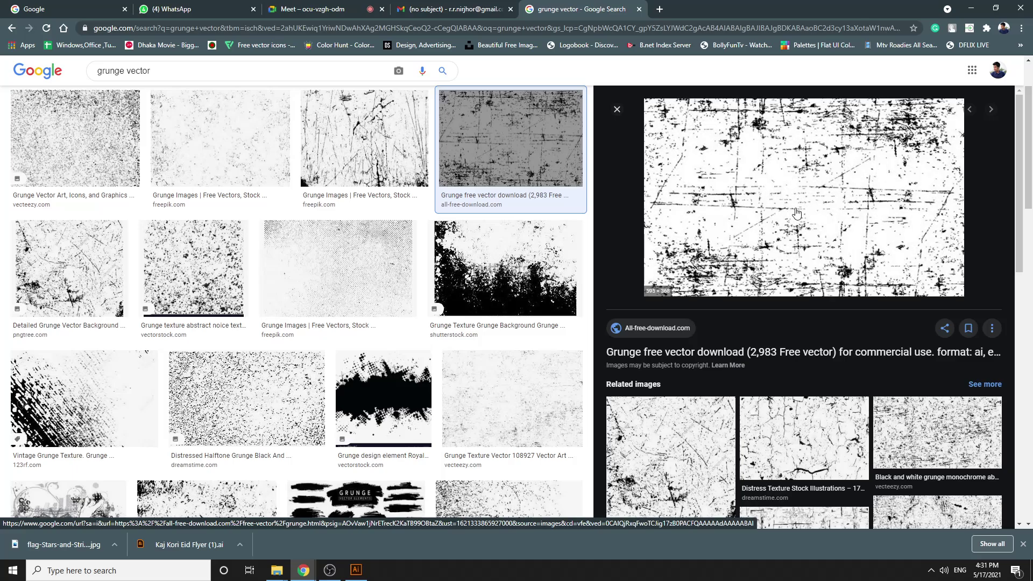
pyautogui.rightClick(797, 214)
pyautogui.click(827, 345)
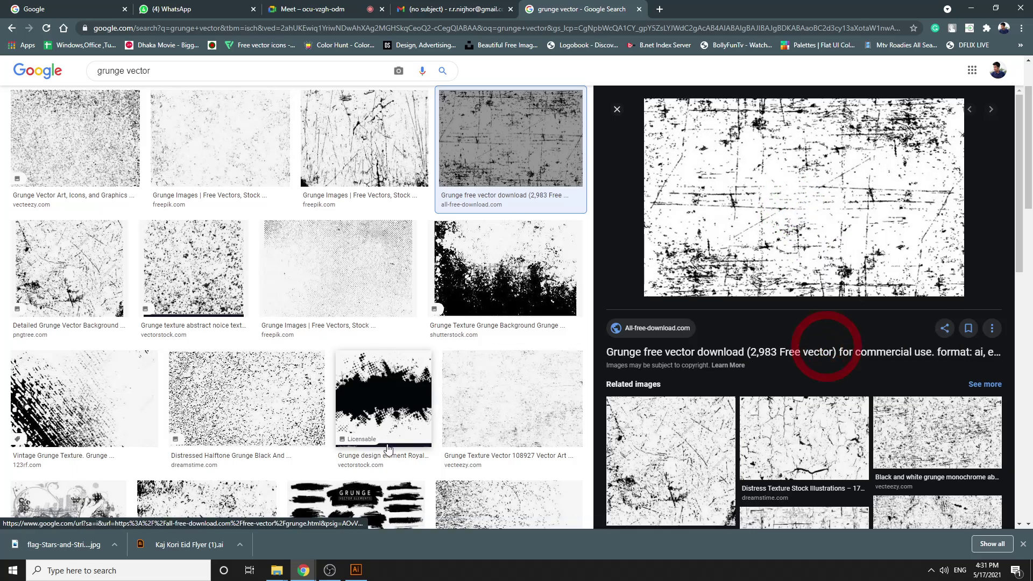
# Paste the grunge image into the Illustrator document, turn it upright at about 627 × 1013 px, and place it beside the flag
pyautogui.click(355, 570)
pyautogui.hotkey('ctrl', 'v')
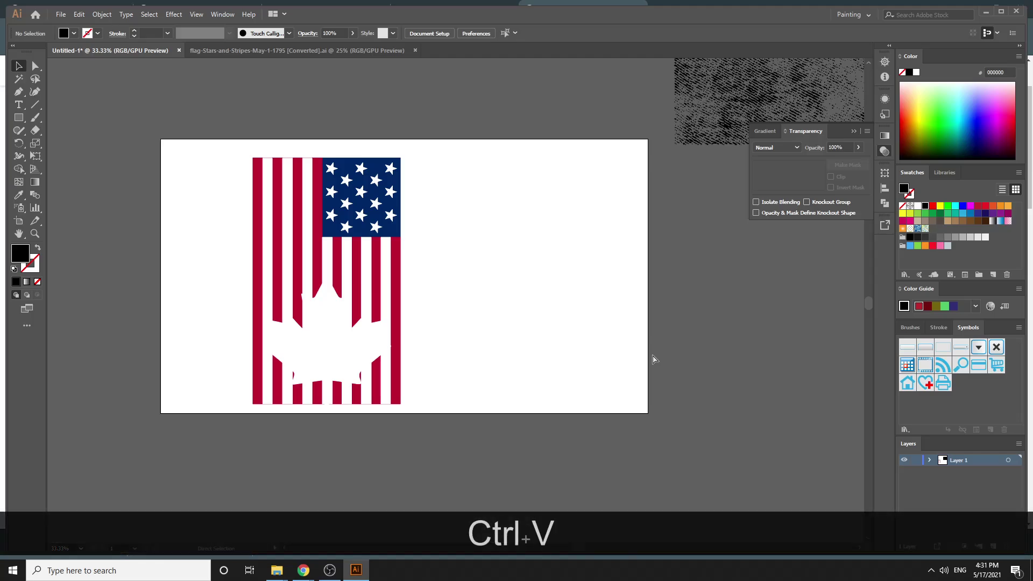
pyautogui.moveTo(509, 329); pyautogui.dragTo(806, 414)
pyautogui.moveTo(811, 417); pyautogui.dragTo(760, 201)
pyautogui.moveTo(691, 321); pyautogui.dragTo(554, 240)
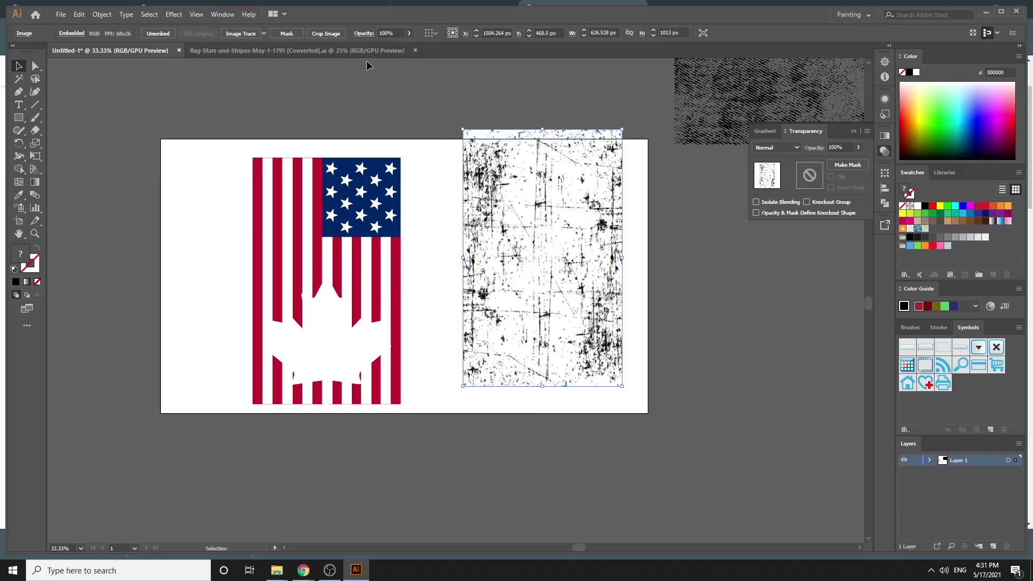
# Trace the grunge image in black and white with Paths 100%, Corners 0%, Noise 1 px and Ignore White enabled
pyautogui.click(222, 14)
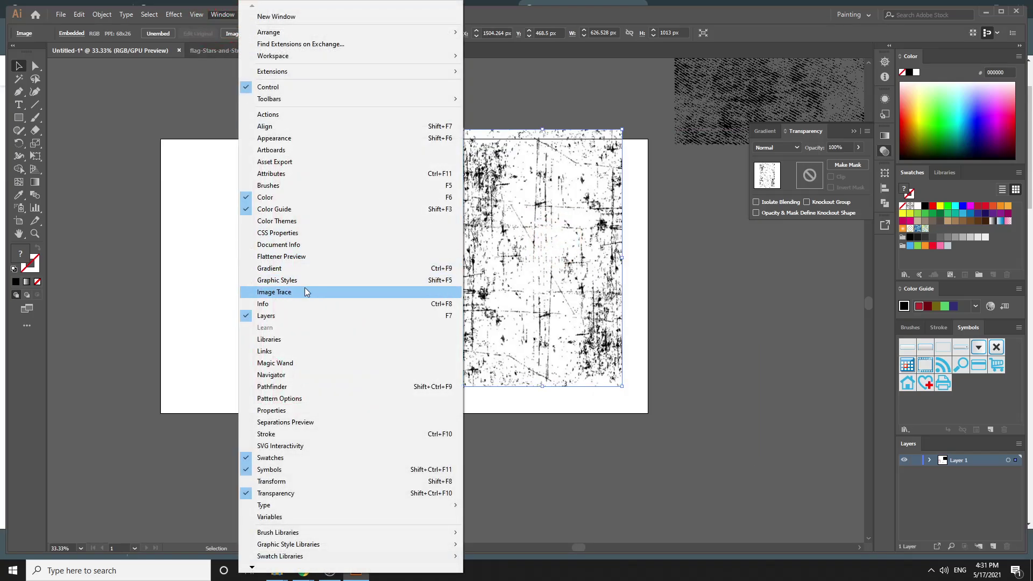
pyautogui.click(307, 292)
pyautogui.moveTo(369, 423); pyautogui.dragTo(315, 428)
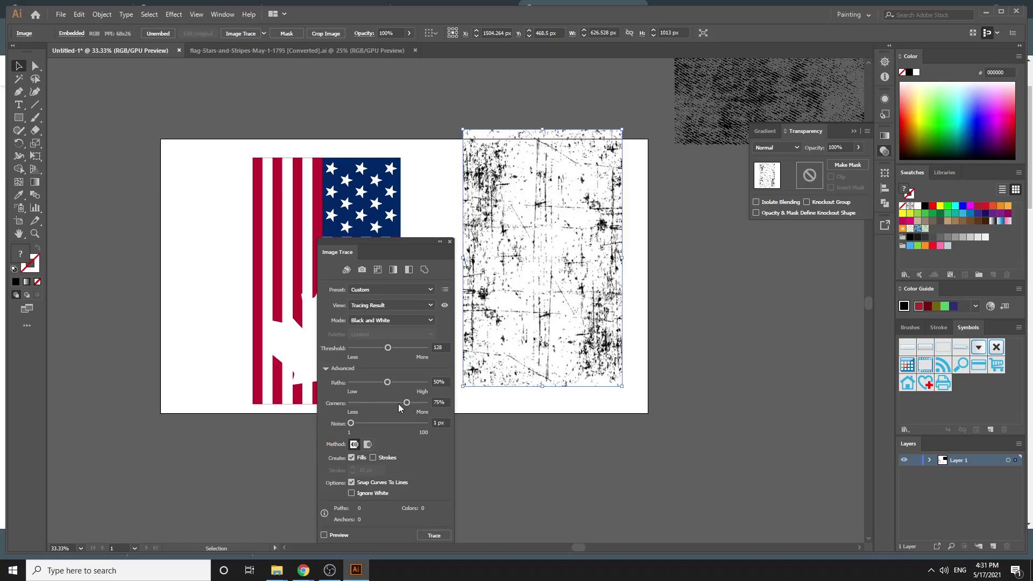
pyautogui.moveTo(406, 403); pyautogui.dragTo(459, 386)
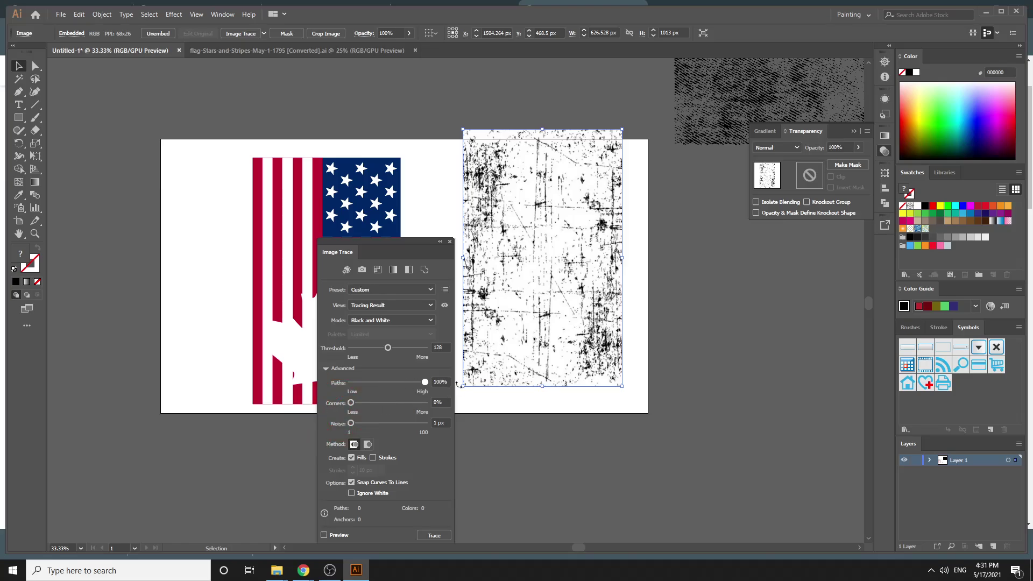
pyautogui.click(364, 497)
pyautogui.click(324, 535)
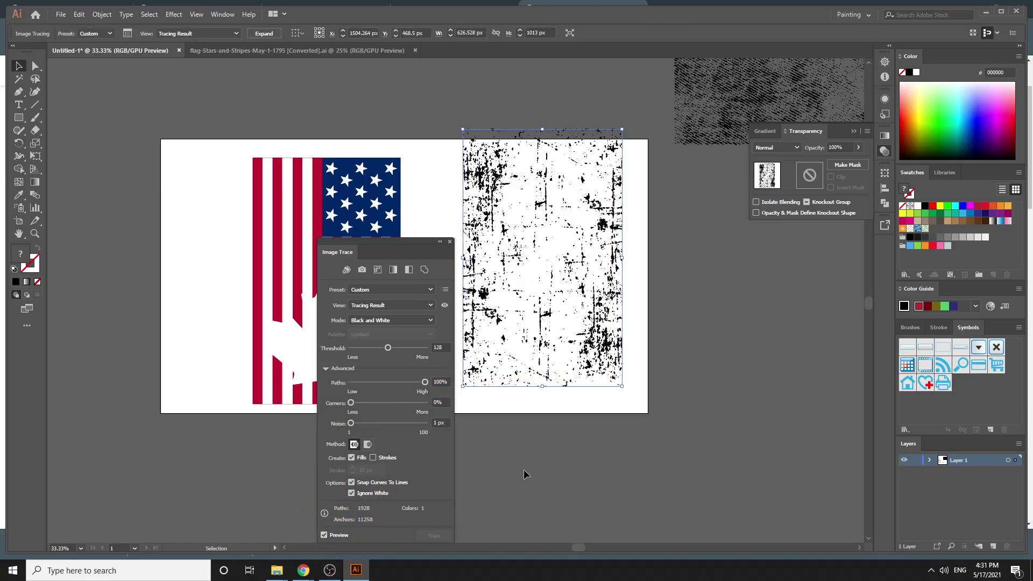
# Expand the traced grunge texture into vector shapes, shift it farther from the flag, and copy it
pyautogui.click(450, 241)
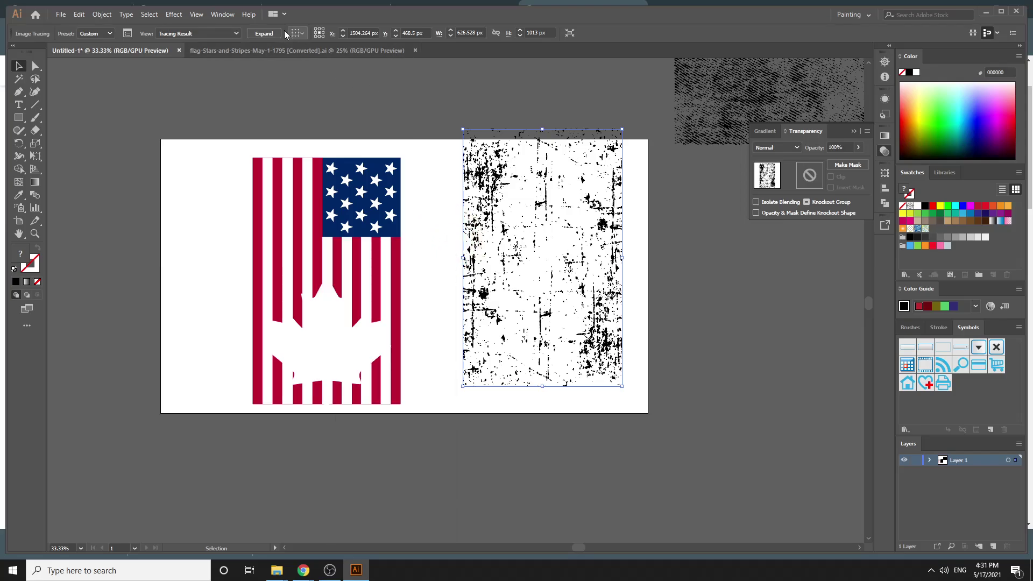
pyautogui.click(264, 34)
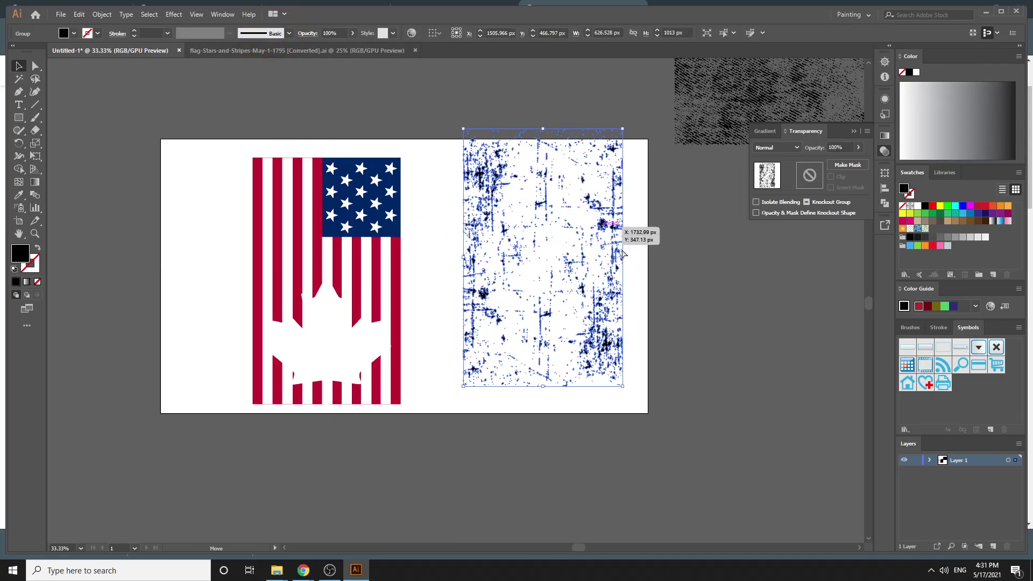
pyautogui.moveTo(597, 229); pyautogui.dragTo(635, 262)
pyautogui.hotkey('ctrl', 'c')
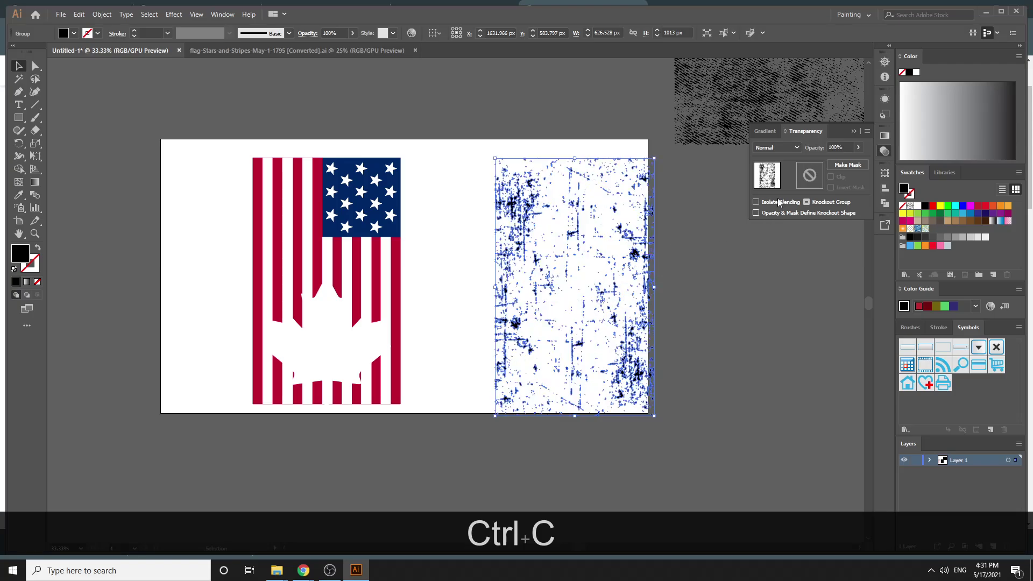
# Open the flag's opacity mask for editing and paste the grunge texture into it
pyautogui.click(384, 239)
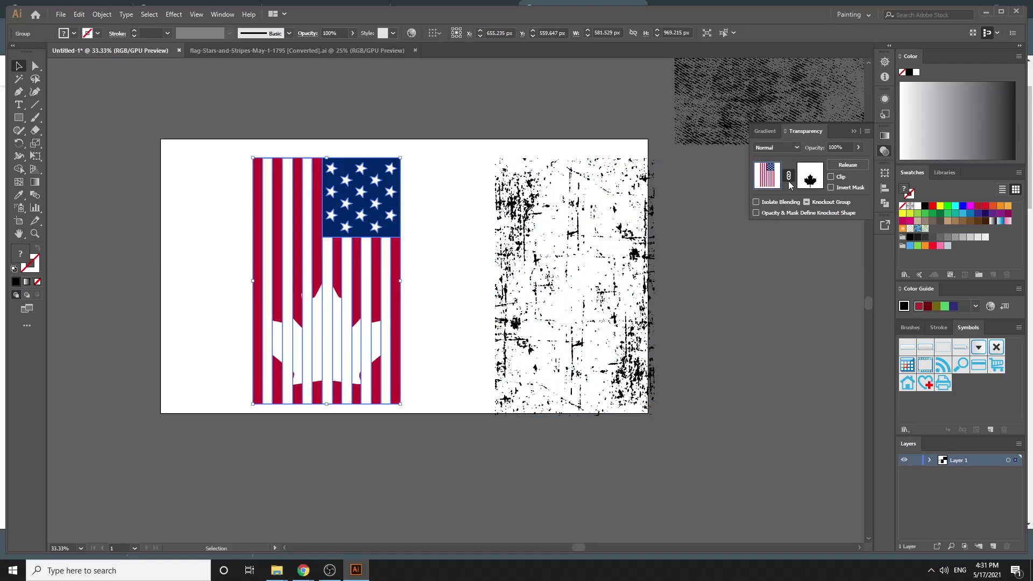
pyautogui.click(810, 175)
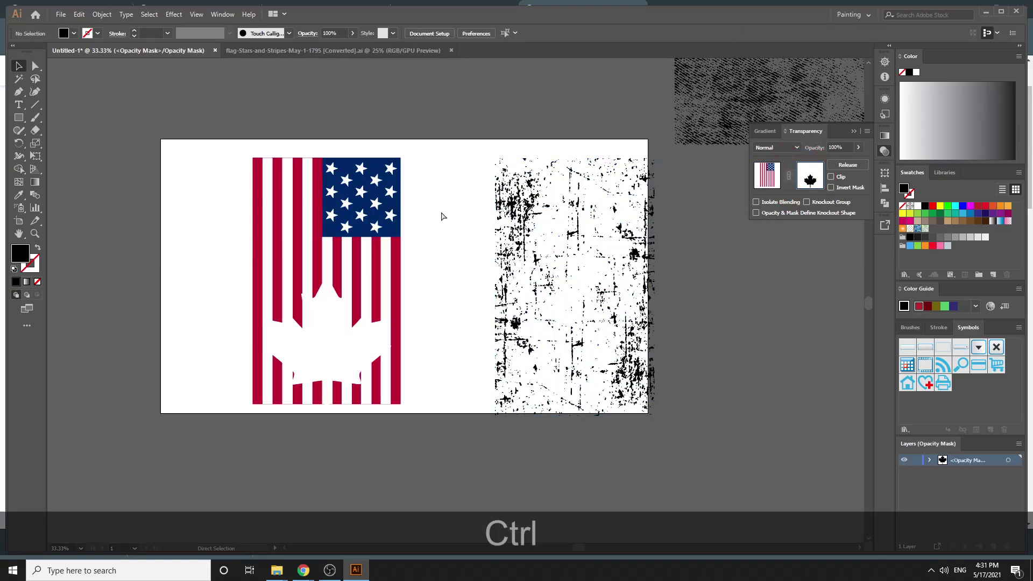
pyautogui.hotkey('ctrl', 'v')
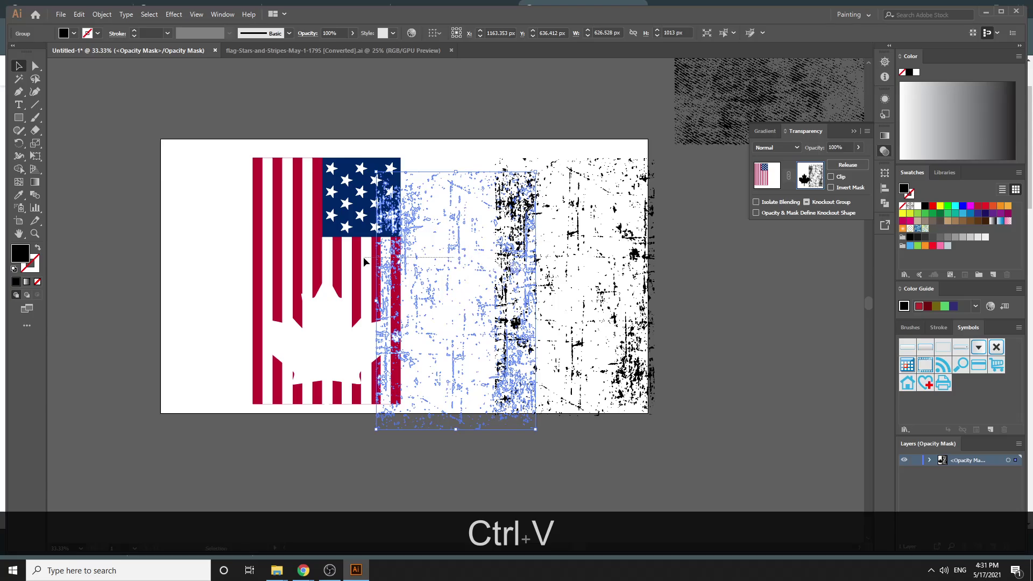
# Position the texture over the whole flag inside the mask, enlarge it to about 640 × 1034 px, and return to the artwork
pyautogui.click(422, 258)
pyautogui.moveTo(436, 289); pyautogui.dragTo(325, 233)
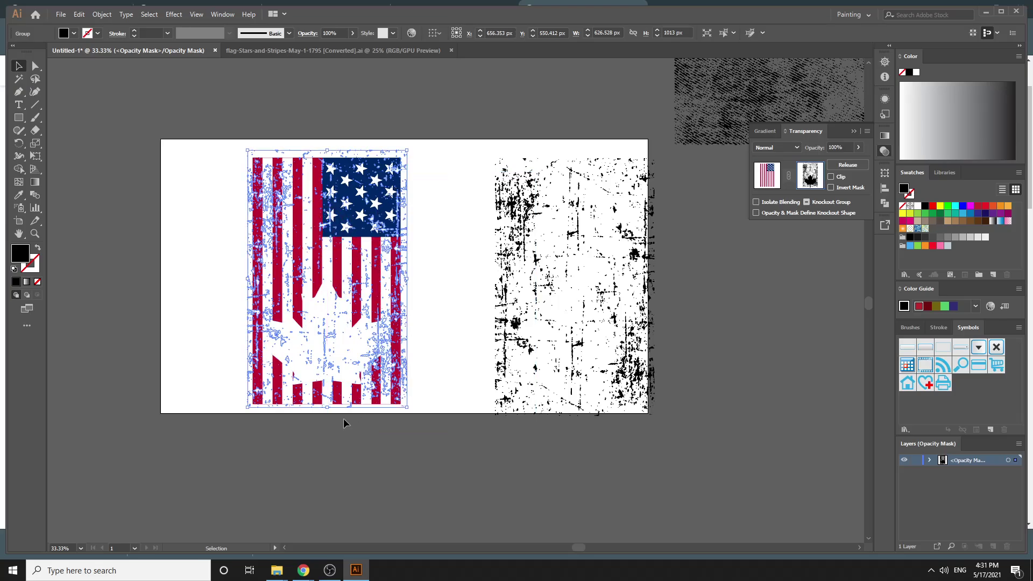
pyautogui.moveTo(327, 413); pyautogui.dragTo(329, 416)
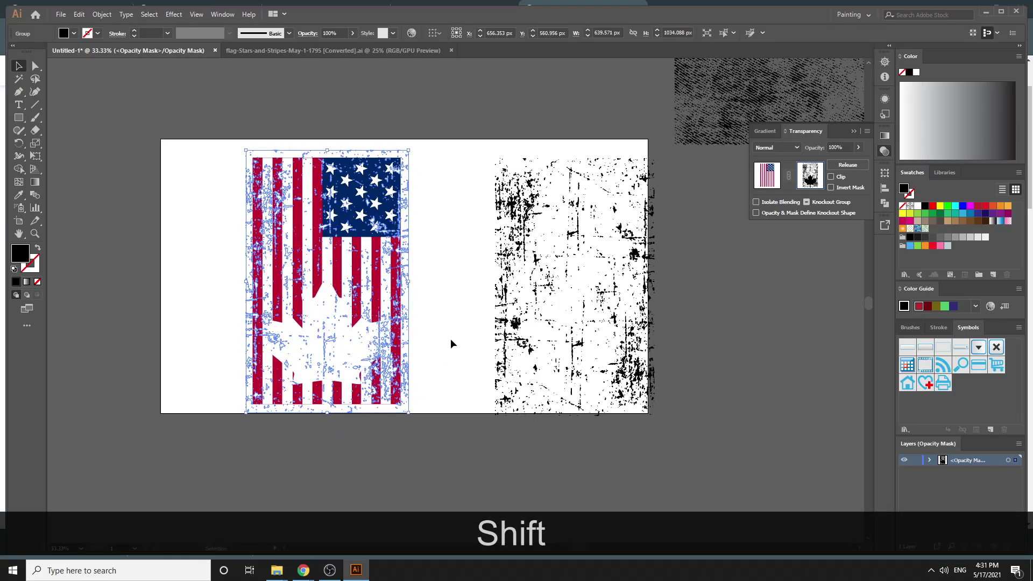
pyautogui.click(767, 175)
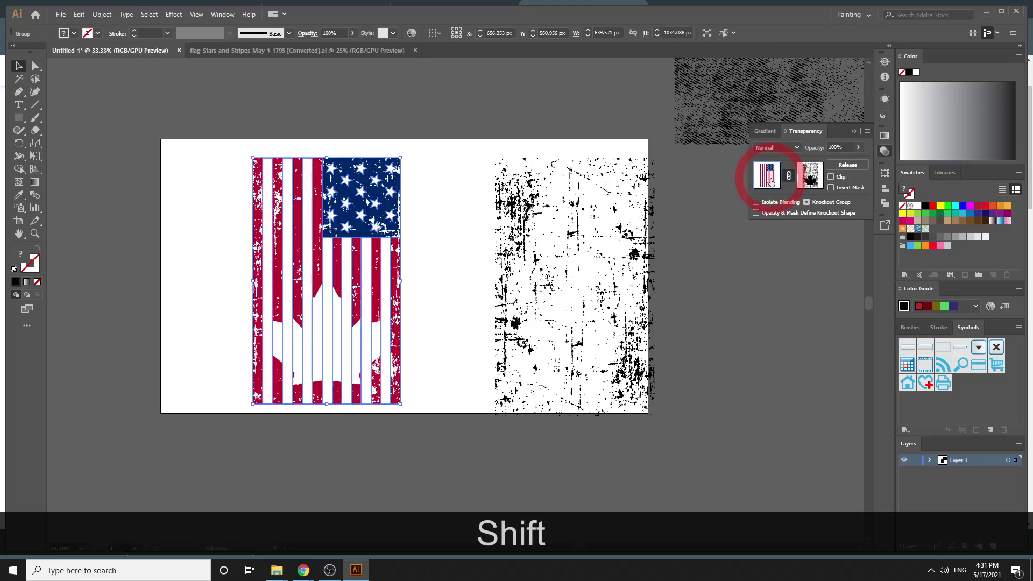
# Delete the leftover black grunge texture beside the flag
pyautogui.click(447, 131)
pyautogui.moveTo(514, 168); pyautogui.dragTo(673, 336)
pyautogui.press('Delete')
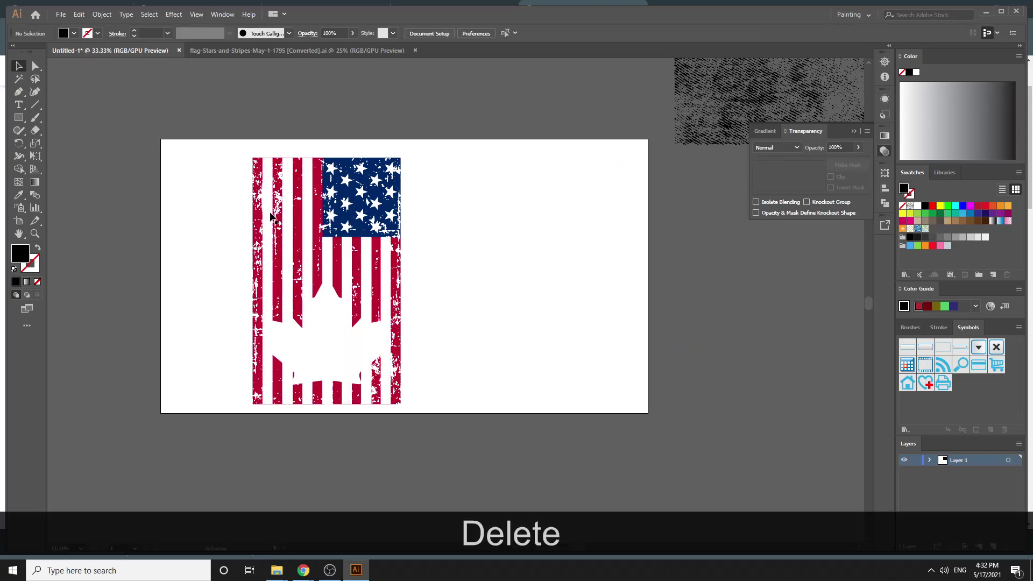
# Move the distressed flag off the artboard onto the grey canvas and inspect its transparent cutouts up close
pyautogui.moveTo(271, 217); pyautogui.dragTo(710, 278)
pyautogui.moveTo(631, 339); pyautogui.dragTo(491, 325)
pyautogui.press('space')
pyautogui.moveTo(722, 330); pyautogui.dragTo(479, 275)
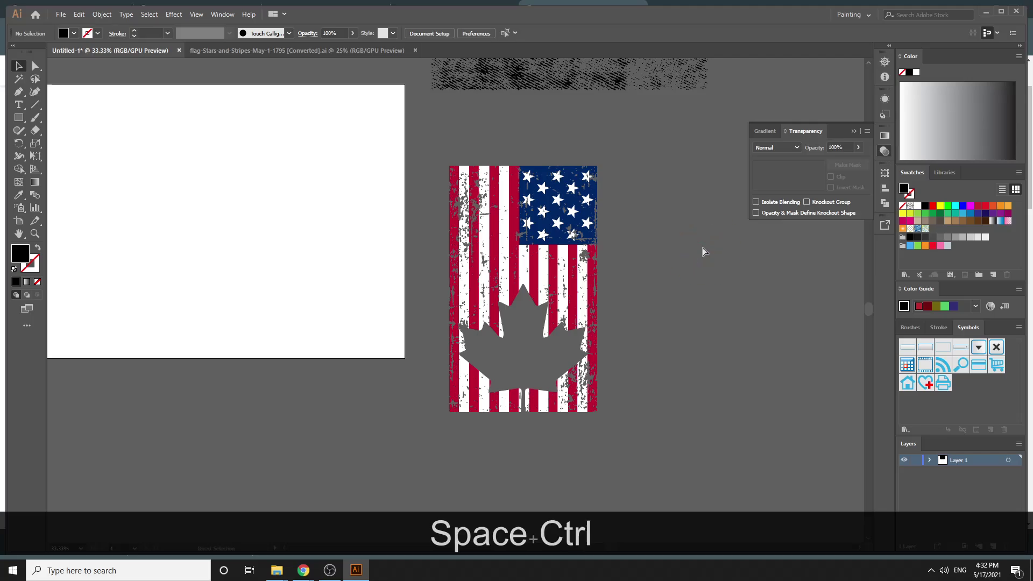
pyautogui.hotkey('ctrl', '=')
pyautogui.hotkey('ctrl', '=')
pyautogui.hotkey('ctrl', '-')
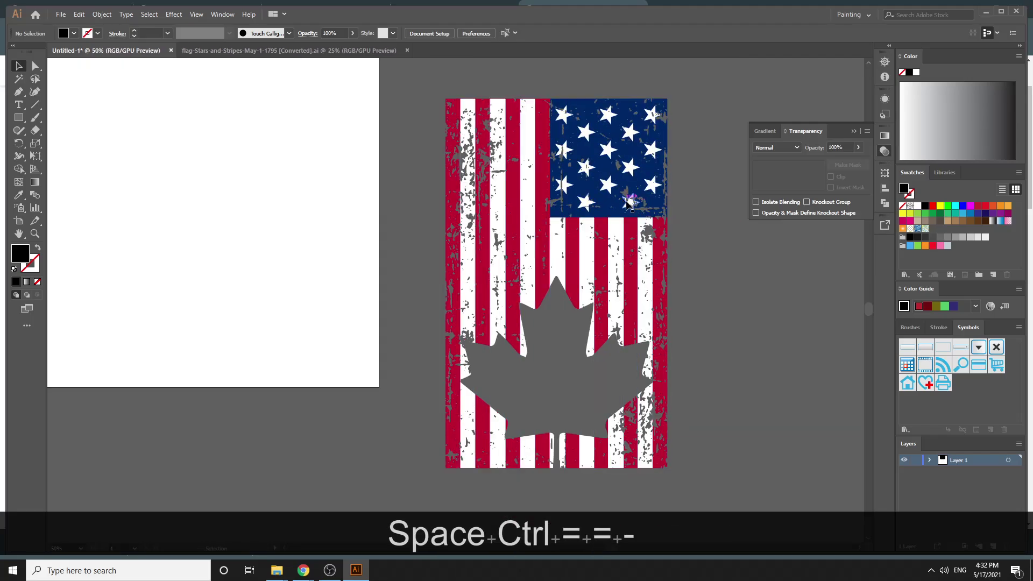
# Switch to the Google Meet call in Chrome and stop presenting the screen
pyautogui.moveTo(311, 573)
pyautogui.click(285, 535)
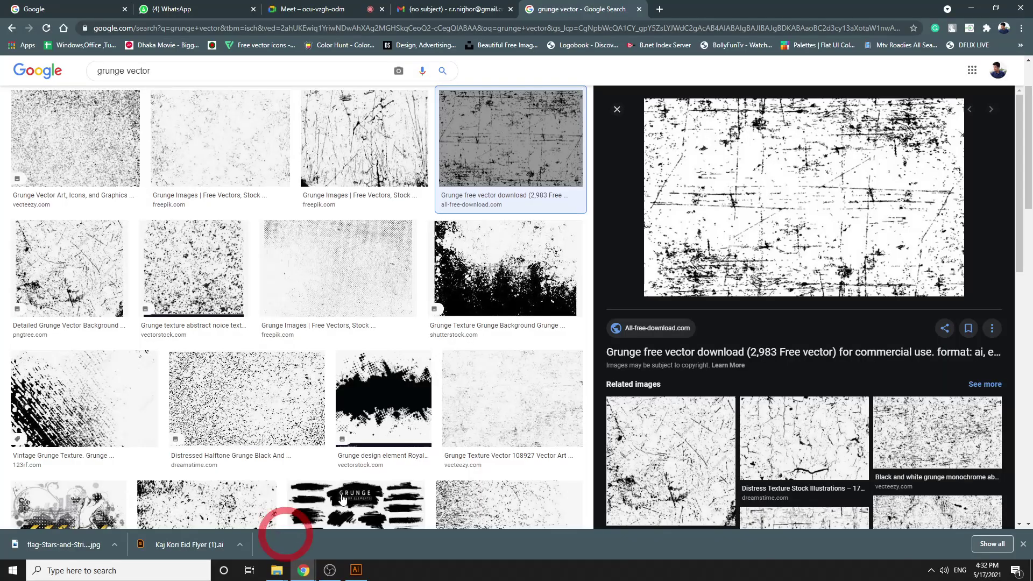
pyautogui.click(290, 9)
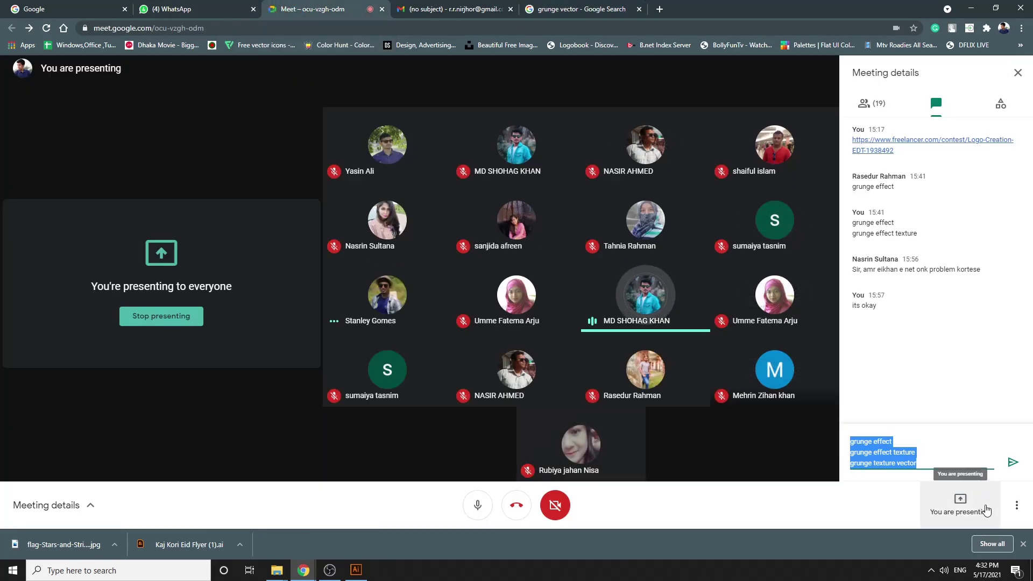
pyautogui.click(961, 503)
pyautogui.click(964, 450)
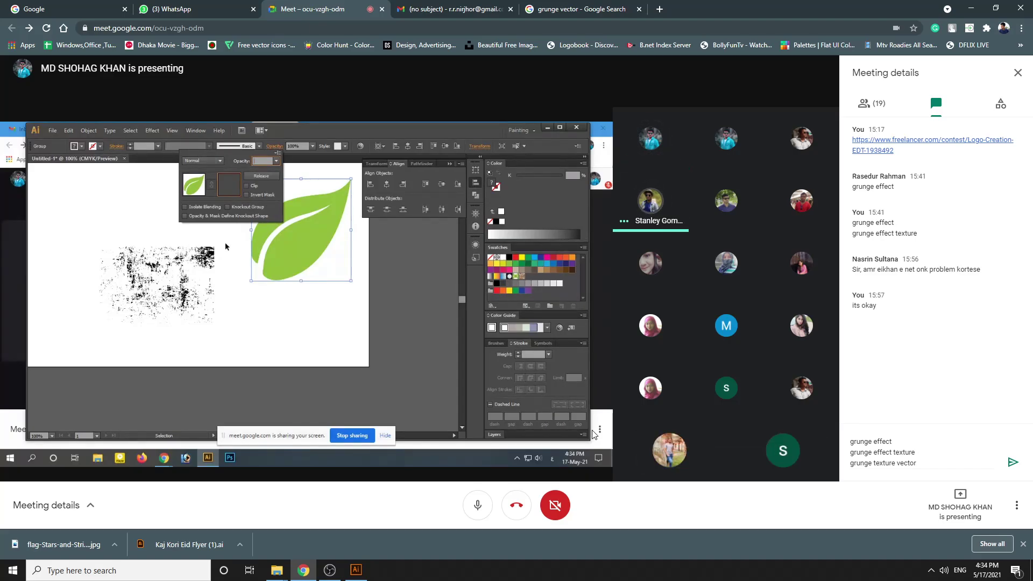
# Pin the participant's shared presentation to enlarge it and look through the list of people in the call
pyautogui.press('space')
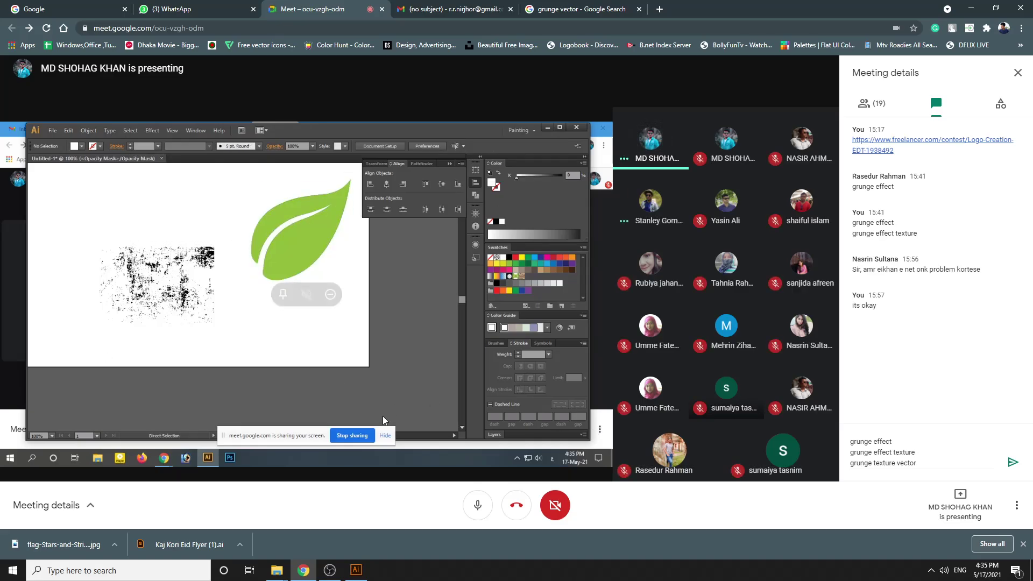
pyautogui.click(283, 294)
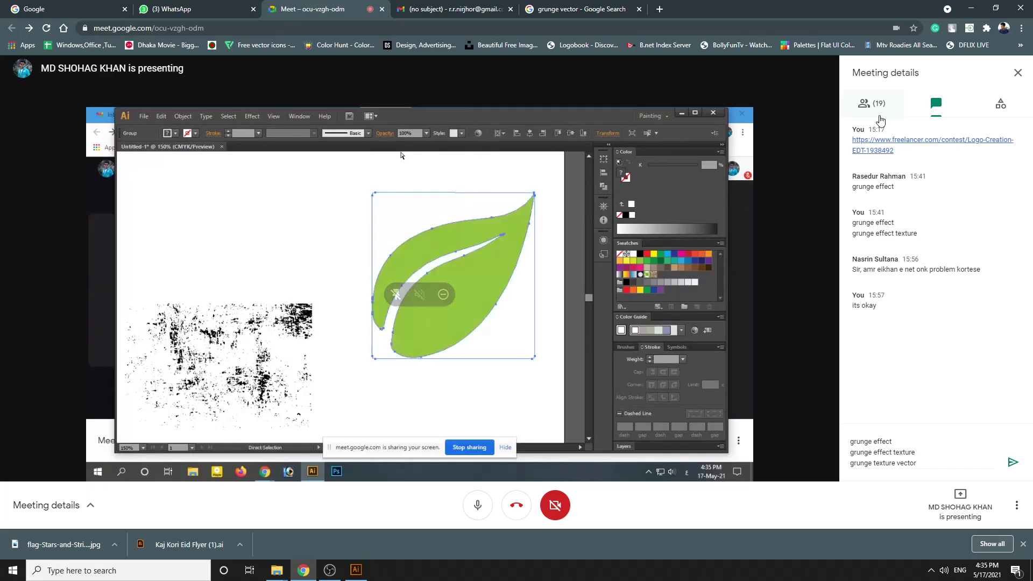
pyautogui.click(885, 114)
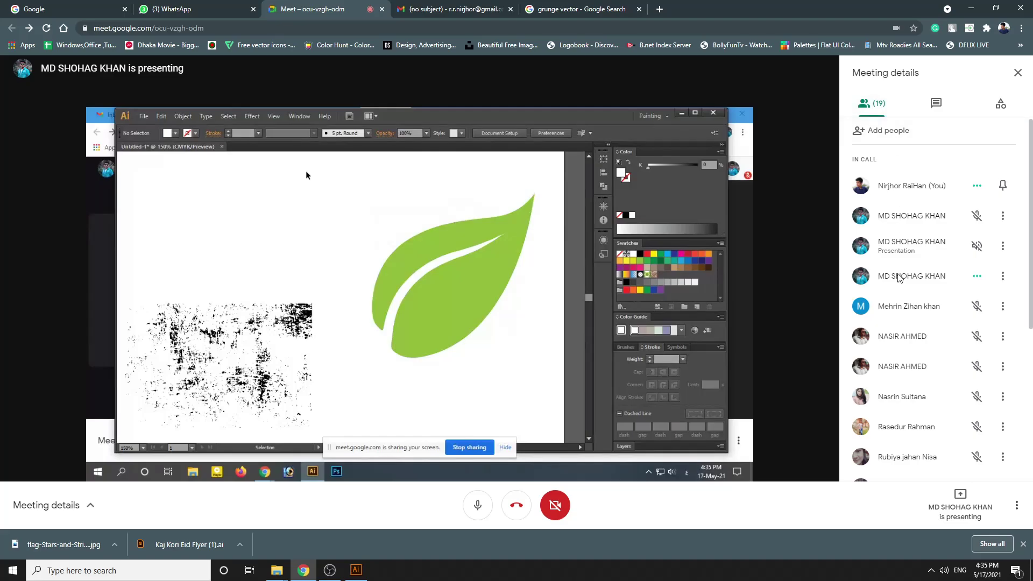
pyautogui.scroll(-5, 901, 305)
pyautogui.scroll(3, 901, 307)
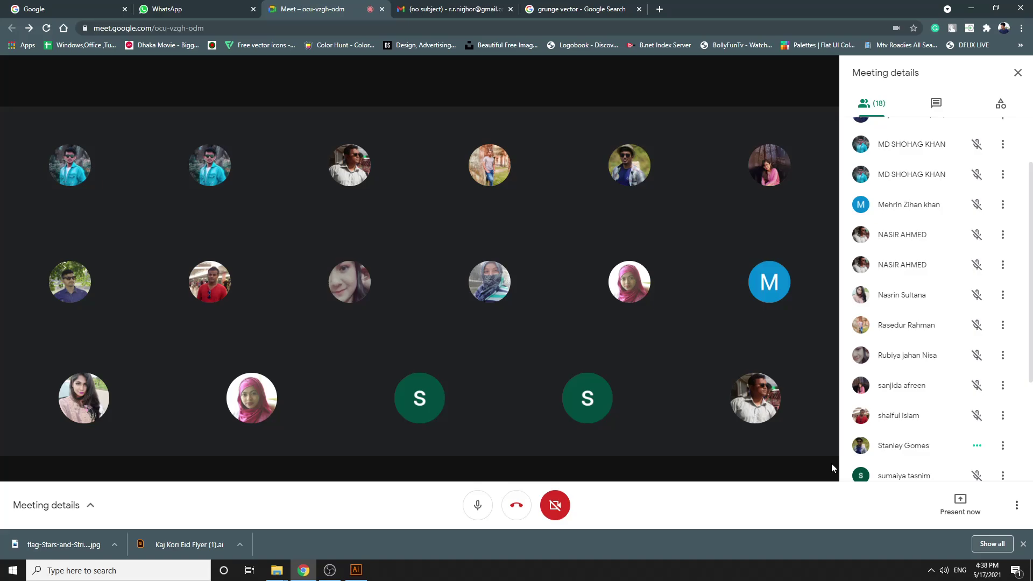
# Close the browser's downloads bar below the meeting
pyautogui.click(1023, 544)
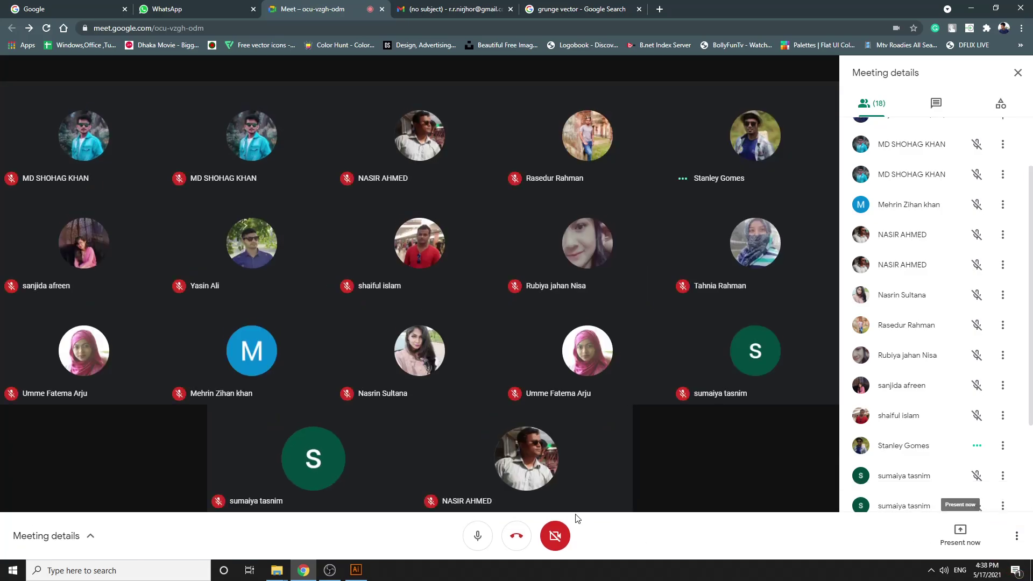
pyautogui.moveTo(533, 504)
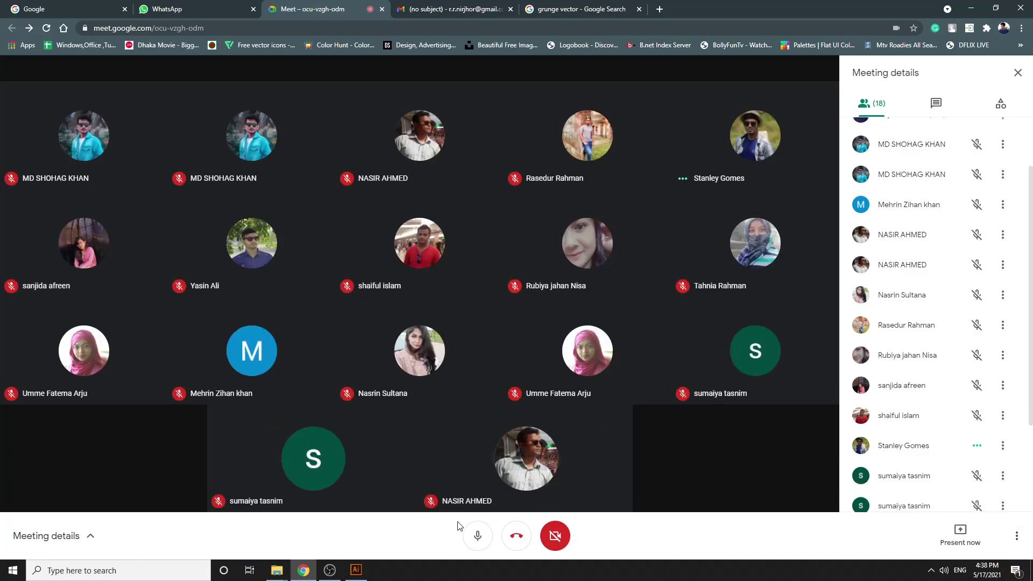
# Mute the microphone in the Meet call and the Mic/Aux source in OBS, leaving OBS minimized
pyautogui.click(477, 536)
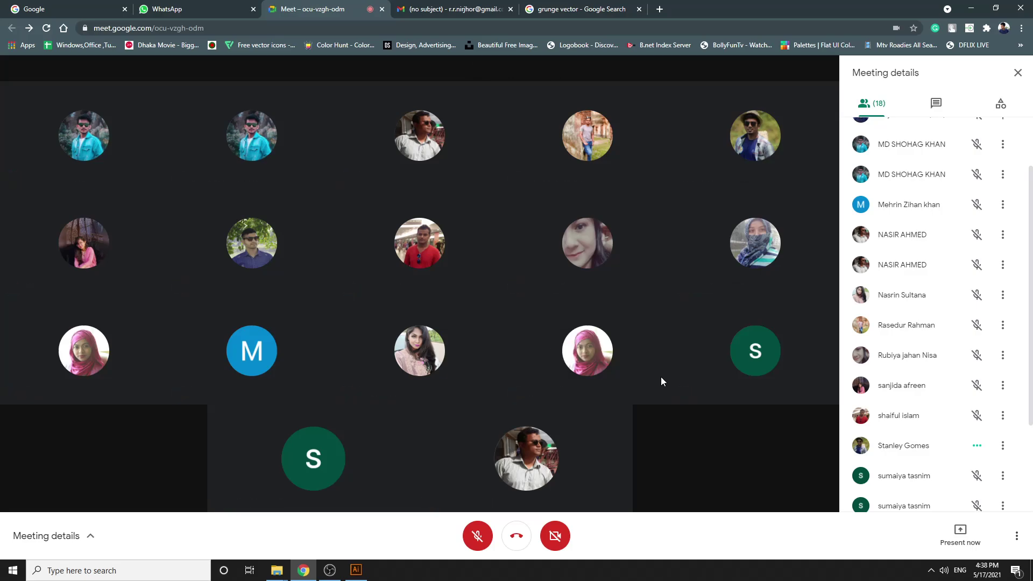
pyautogui.click(330, 570)
pyautogui.click(685, 537)
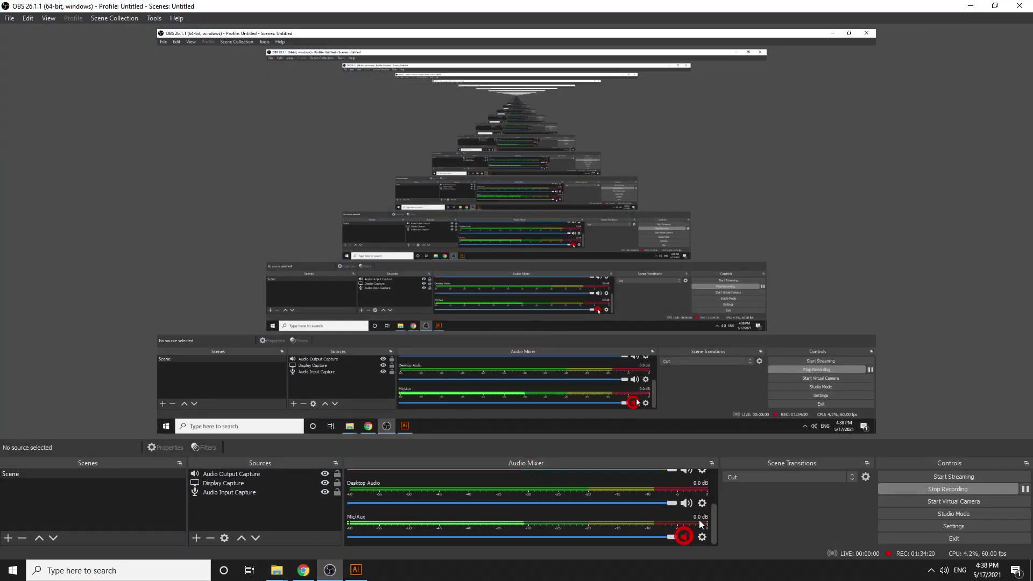
pyautogui.click(971, 7)
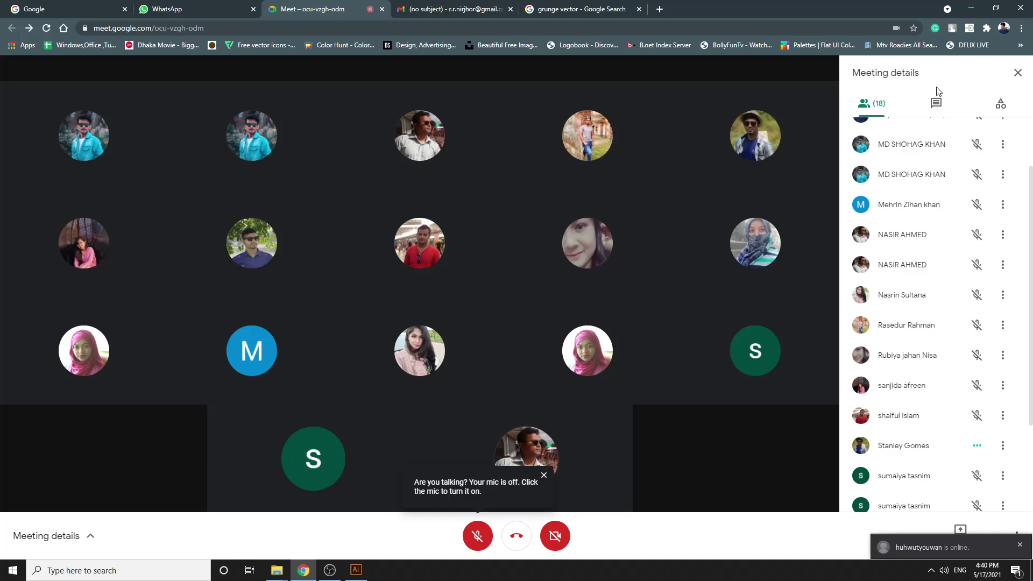
# Unmute the microphone in the Meet call and the Mic/Aux source in OBS, leaving OBS minimized
pyautogui.click(477, 536)
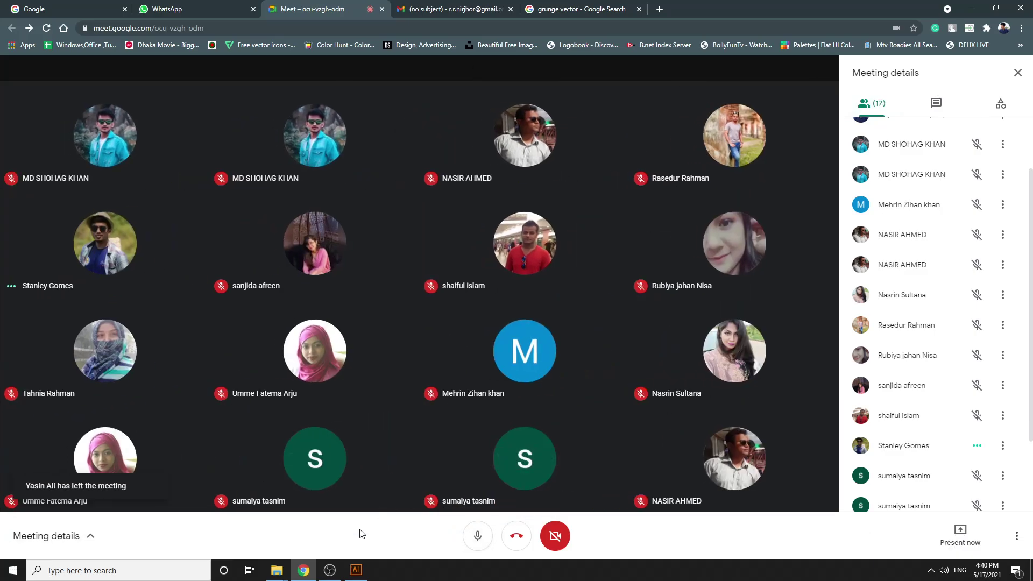
pyautogui.click(330, 569)
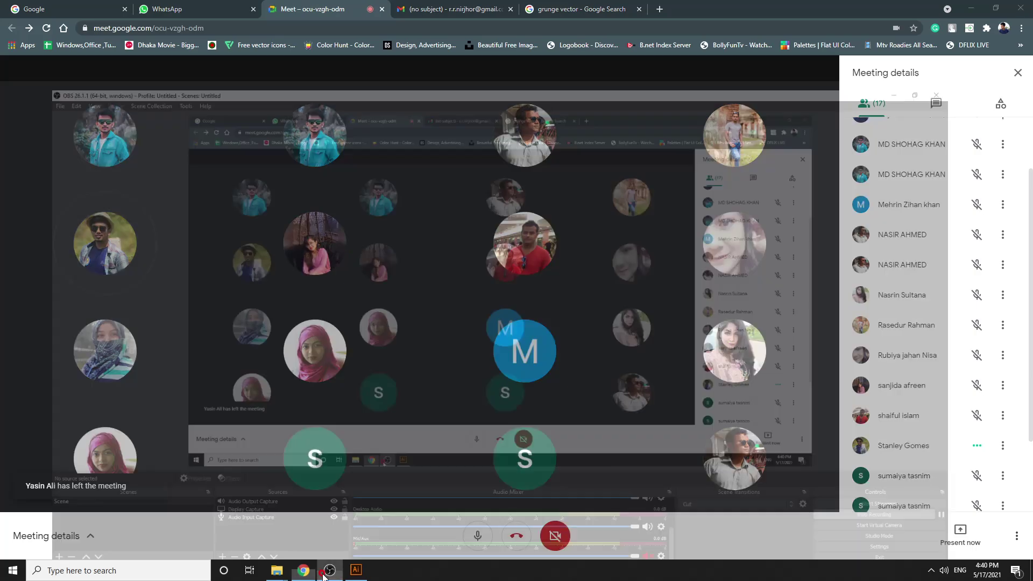
pyautogui.click(684, 537)
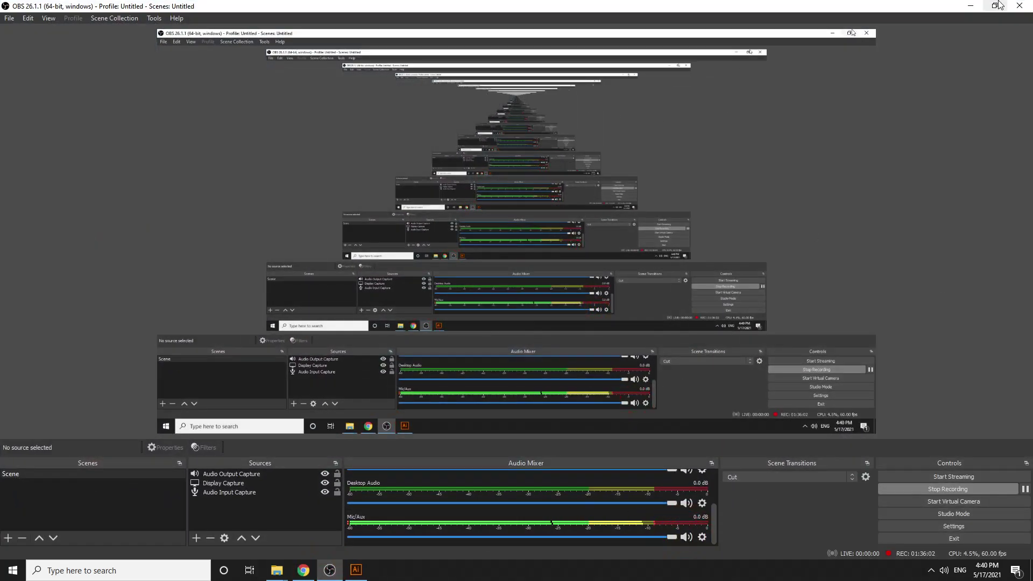
pyautogui.click(972, 6)
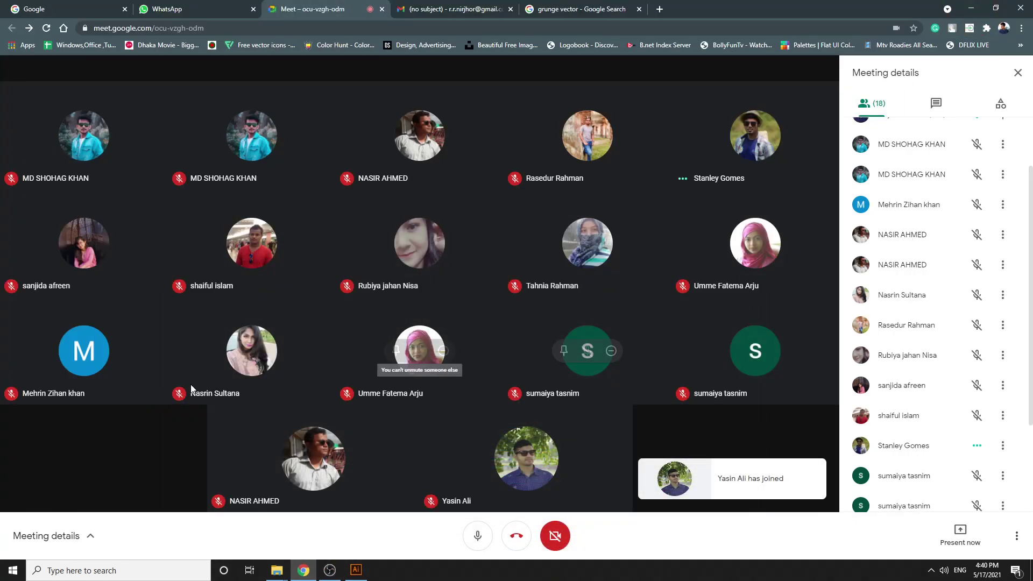
# Look through the list of people in the call and glance at the flag document in Illustrator before returning to Meet
pyautogui.scroll(-3, 869, 375)
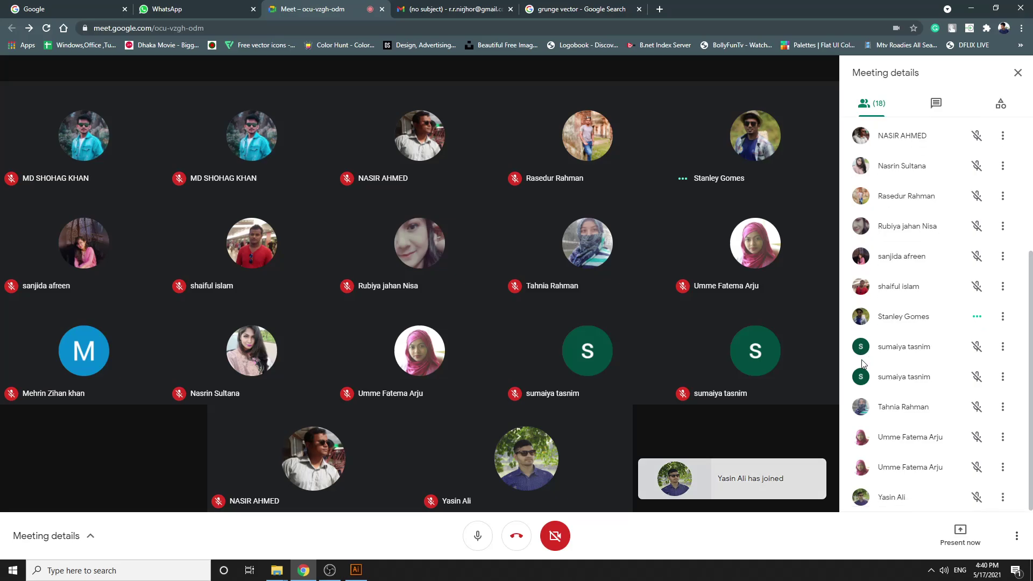
pyautogui.scroll(5, 869, 375)
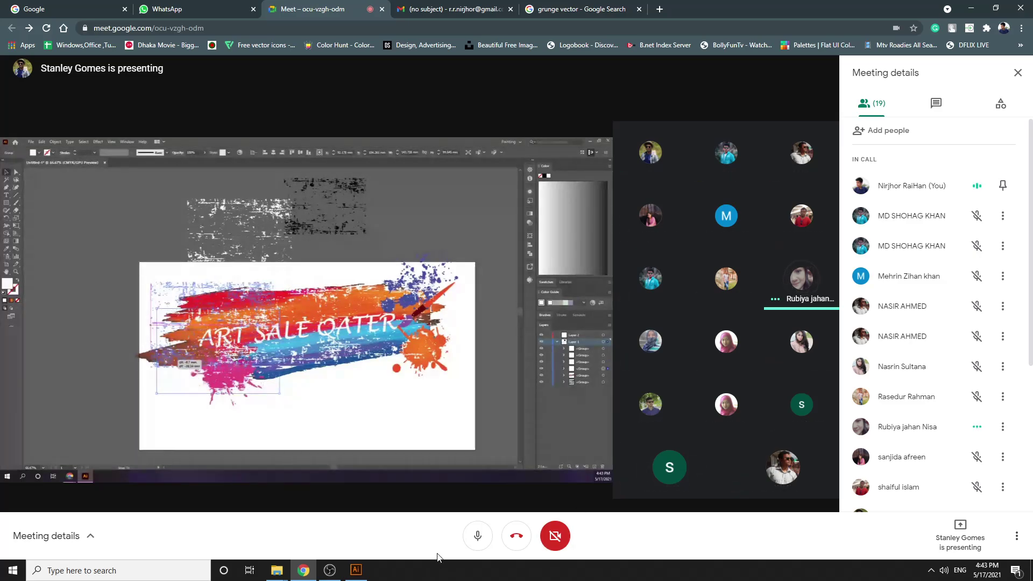
pyautogui.click(351, 573)
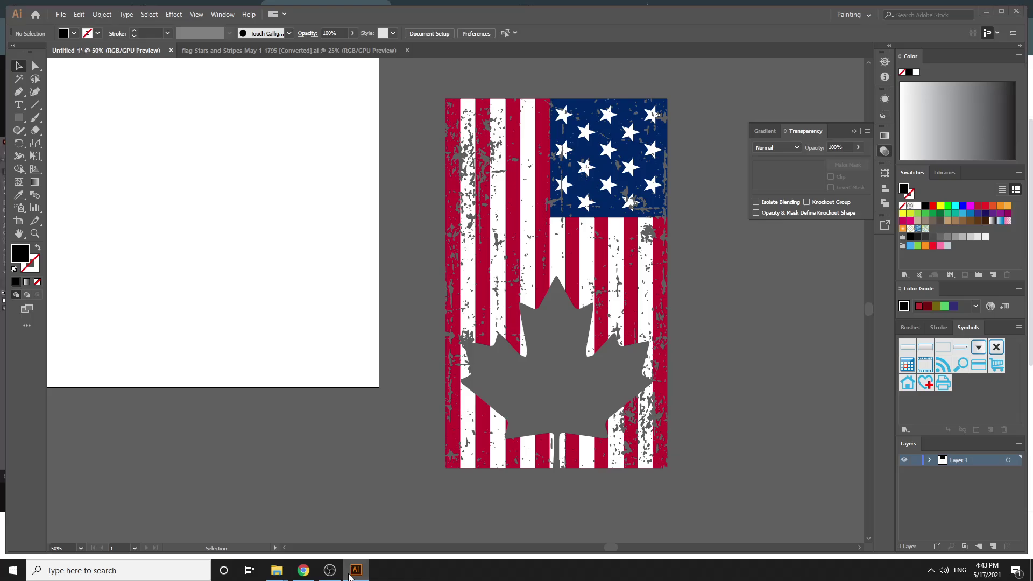
pyautogui.click(351, 574)
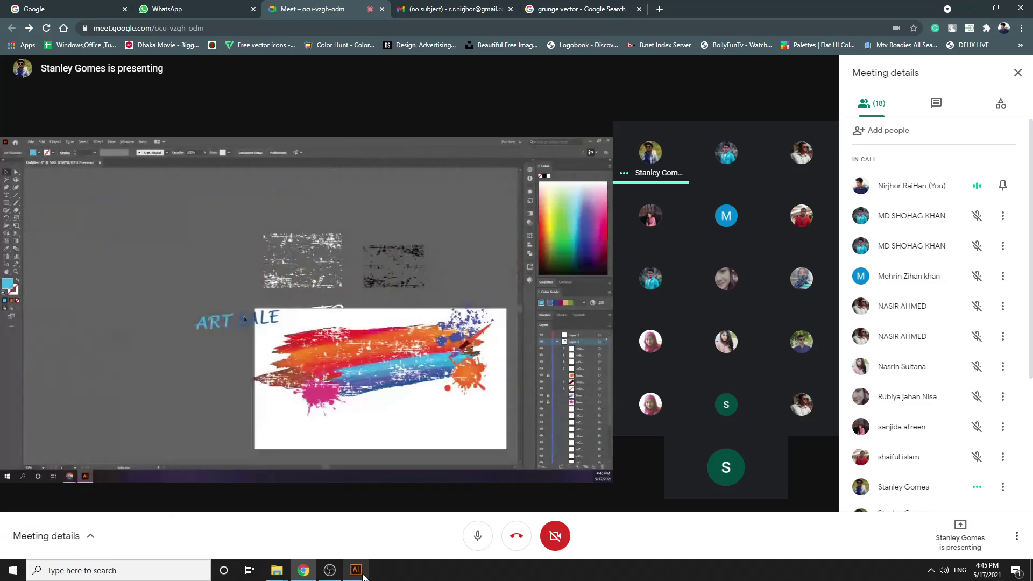
# Search Google Images for "paint brush" in place of the grunge vector search and browse the results
pyautogui.click(578, 9)
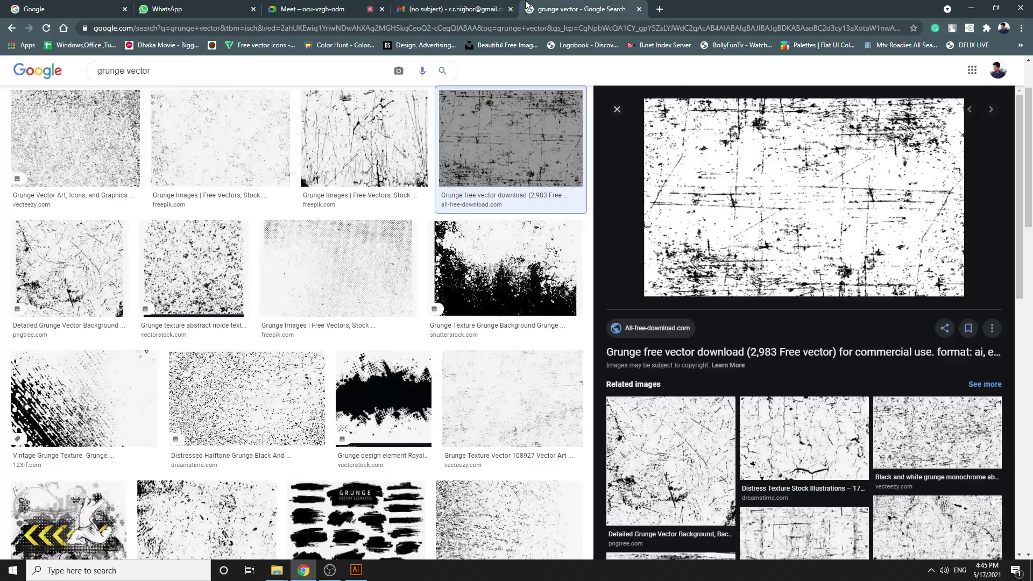
pyautogui.moveTo(156, 71); pyautogui.dragTo(2, 75)
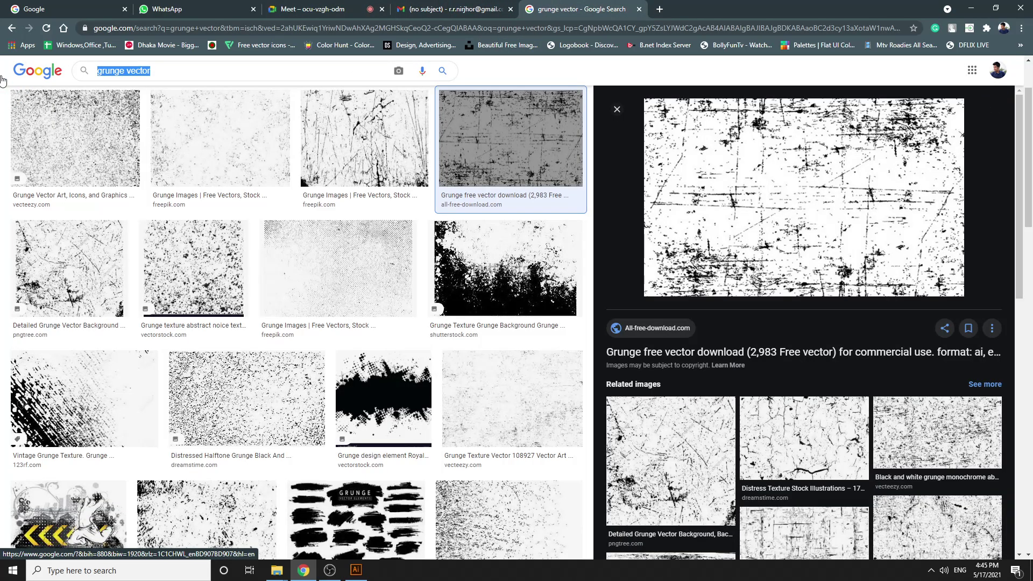
pyautogui.write('paint br')
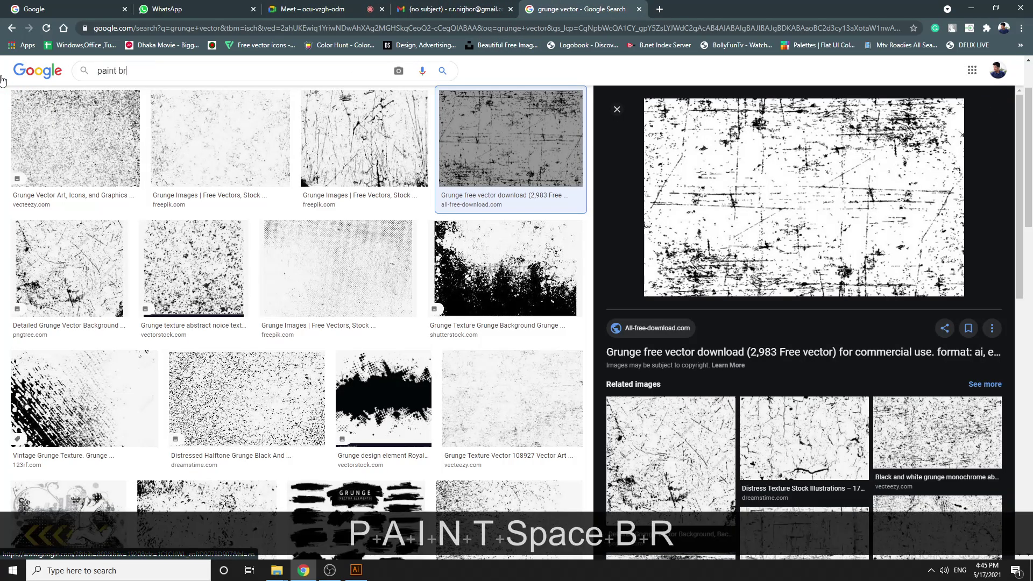
pyautogui.write('ush')
pyautogui.press('Return')
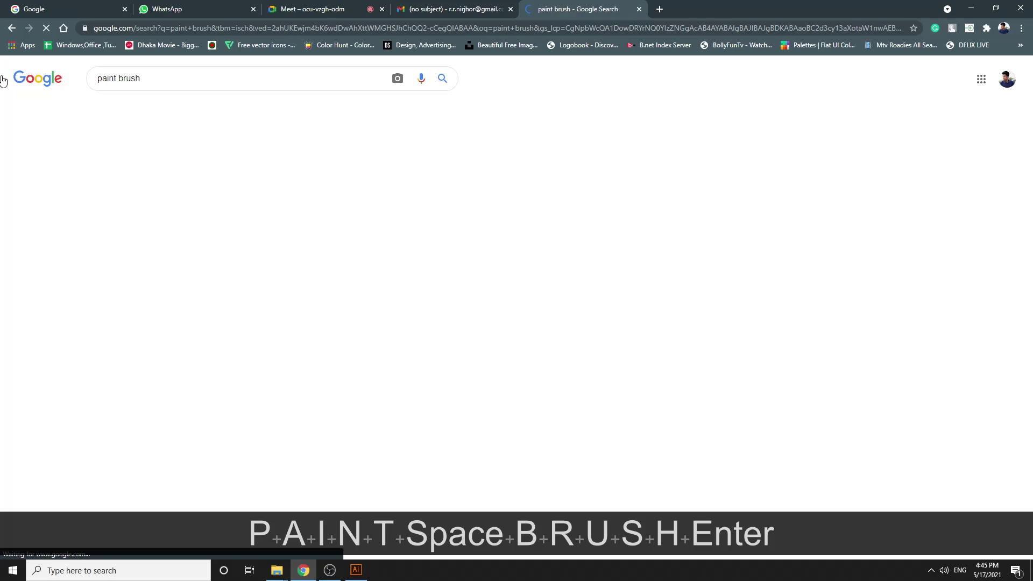
pyautogui.scroll(-10, 185, 306)
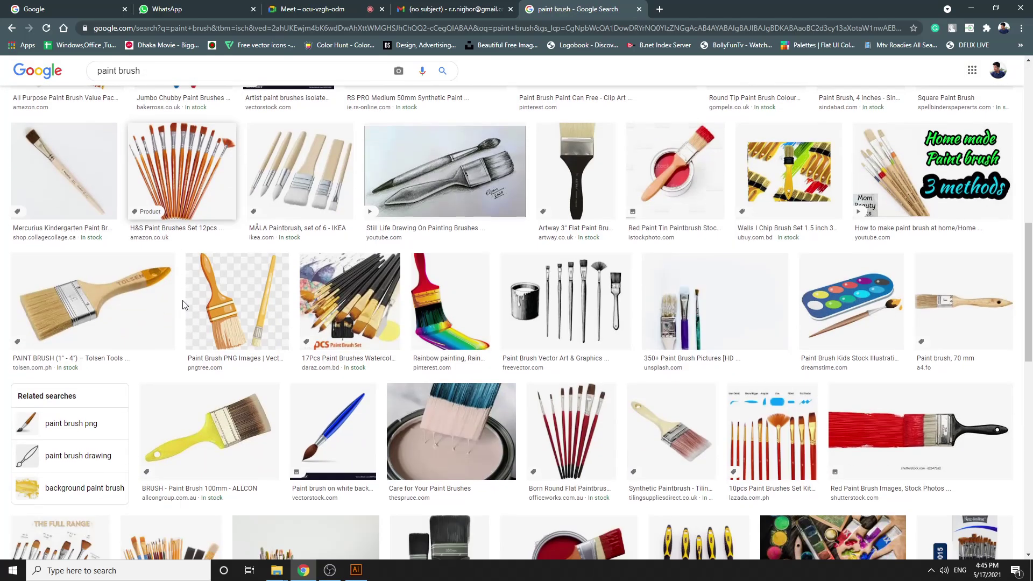
pyautogui.scroll(-3, 186, 305)
pyautogui.scroll(-1, 189, 306)
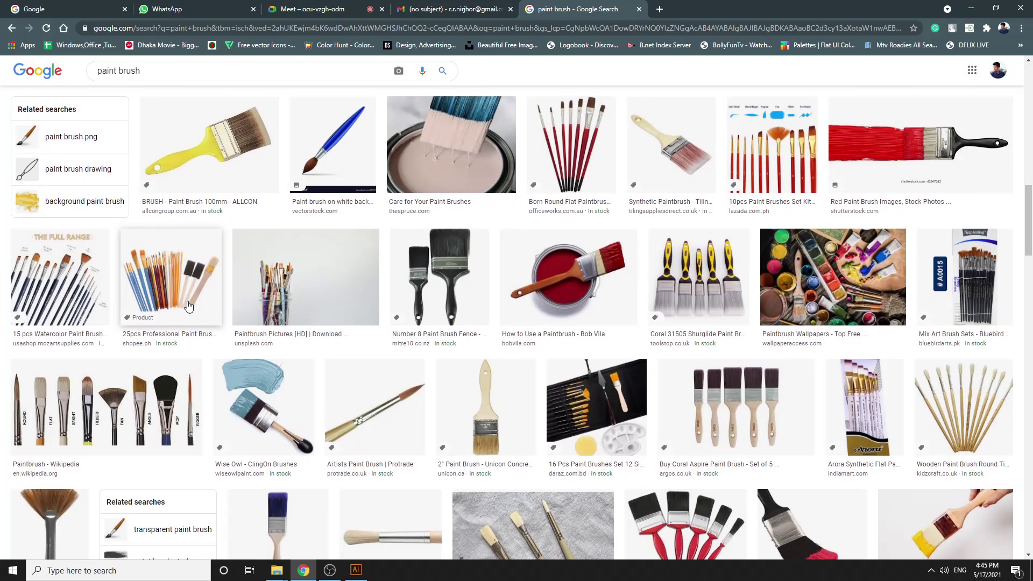
pyautogui.scroll(-2, 582, 340)
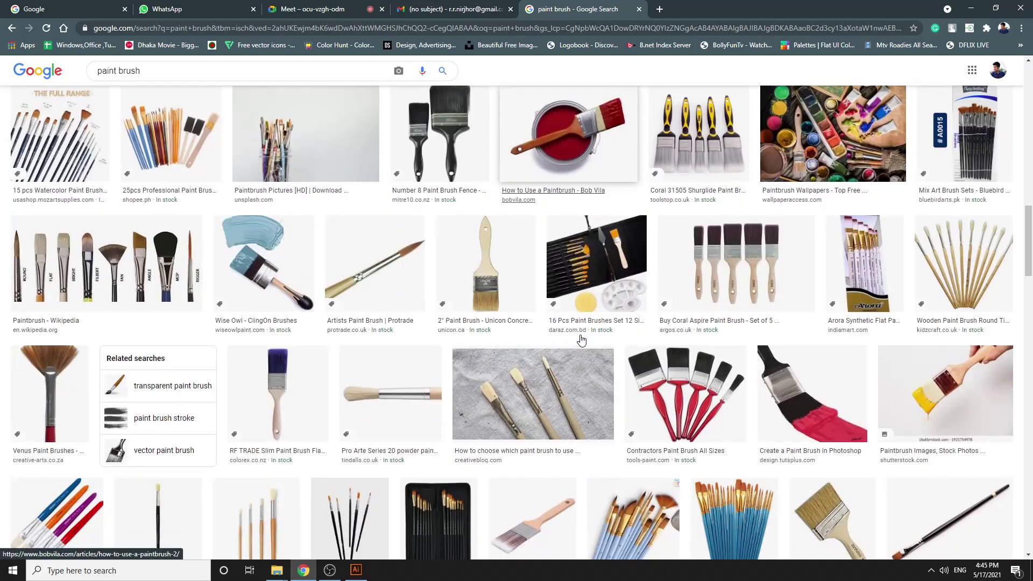
pyautogui.scroll(15, 581, 340)
# Search Google Images for "color pallete", browse the palettes, and check the participant's shared artwork in Meet
pyautogui.moveTo(141, 71); pyautogui.dragTo(63, 85)
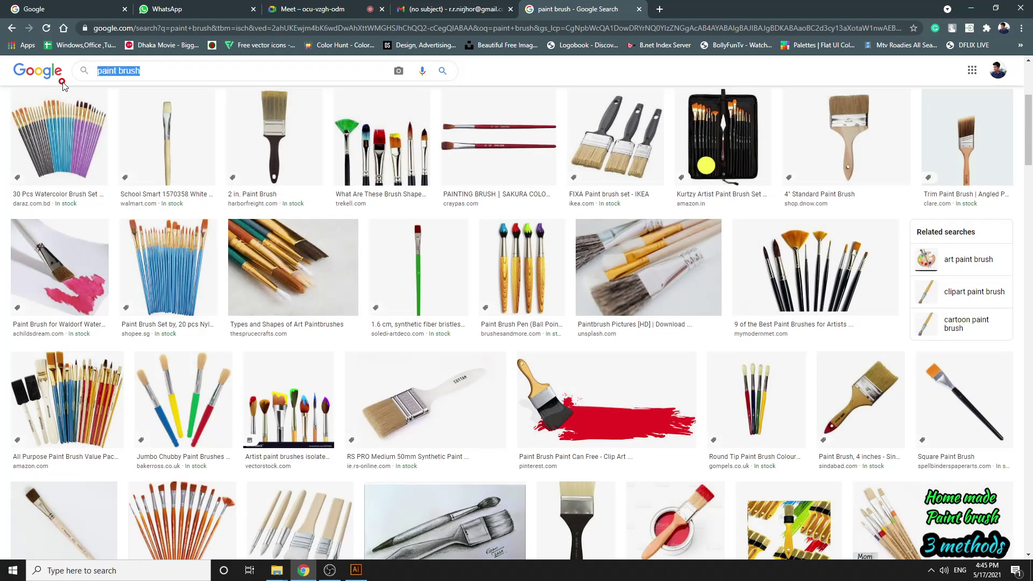
pyautogui.write('color pa')
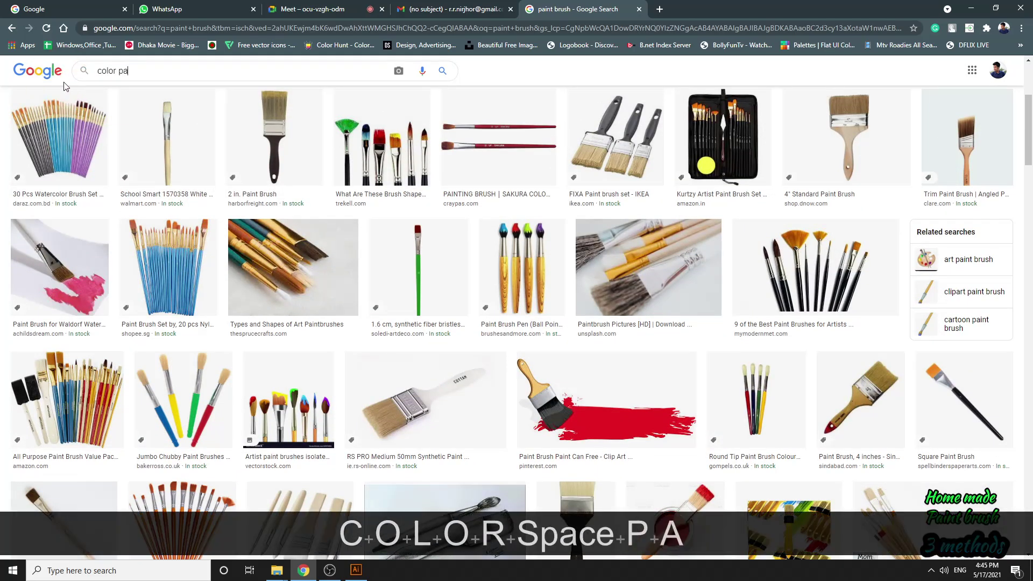
pyautogui.write('lleter')
pyautogui.press('BackSpace')
pyautogui.press('Return')
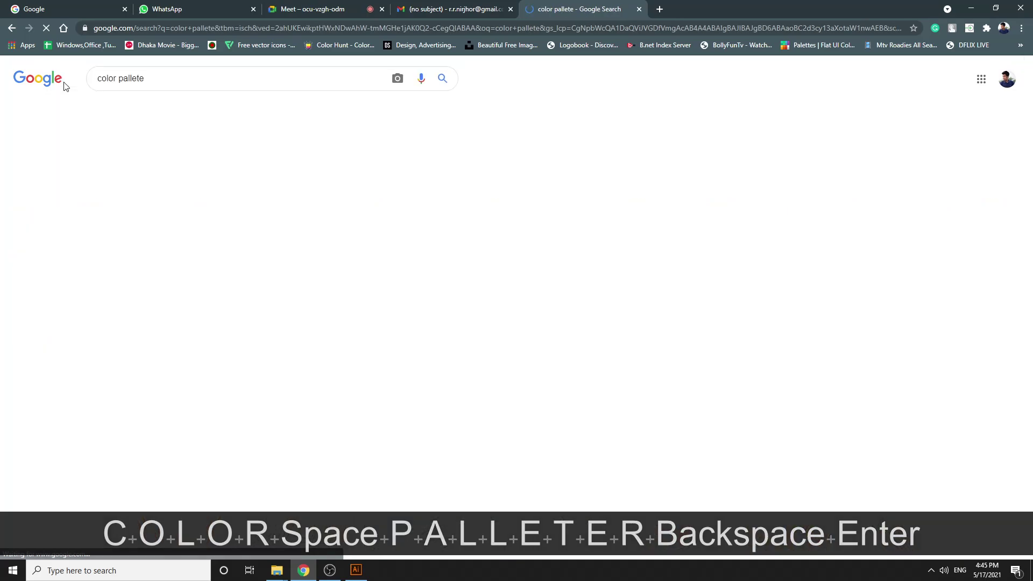
pyautogui.scroll(-4, 196, 292)
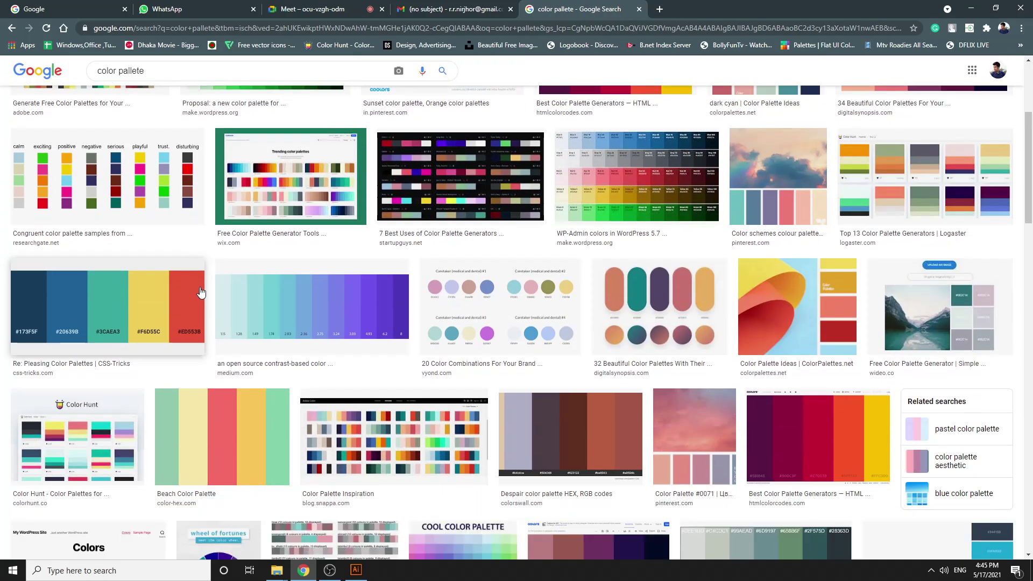
pyautogui.click(474, 8)
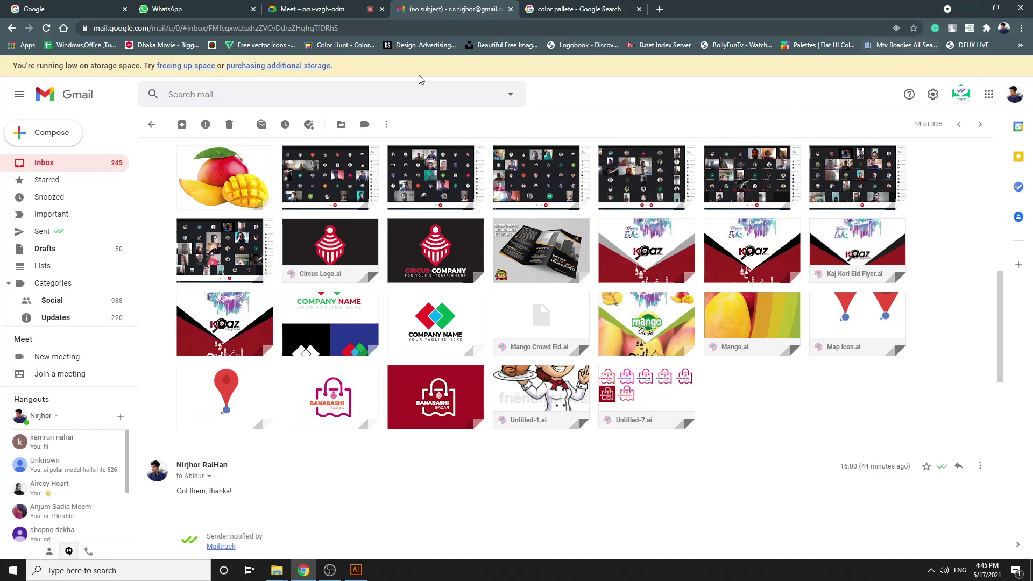
pyautogui.click(279, 5)
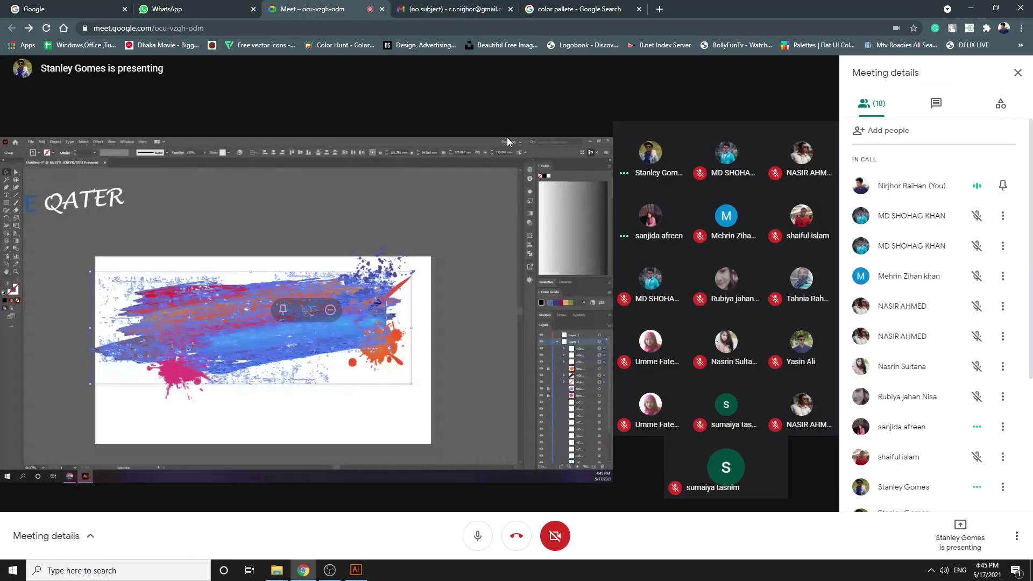
# Search Google for "paint brush vector" and show all of its image results
pyautogui.click(579, 9)
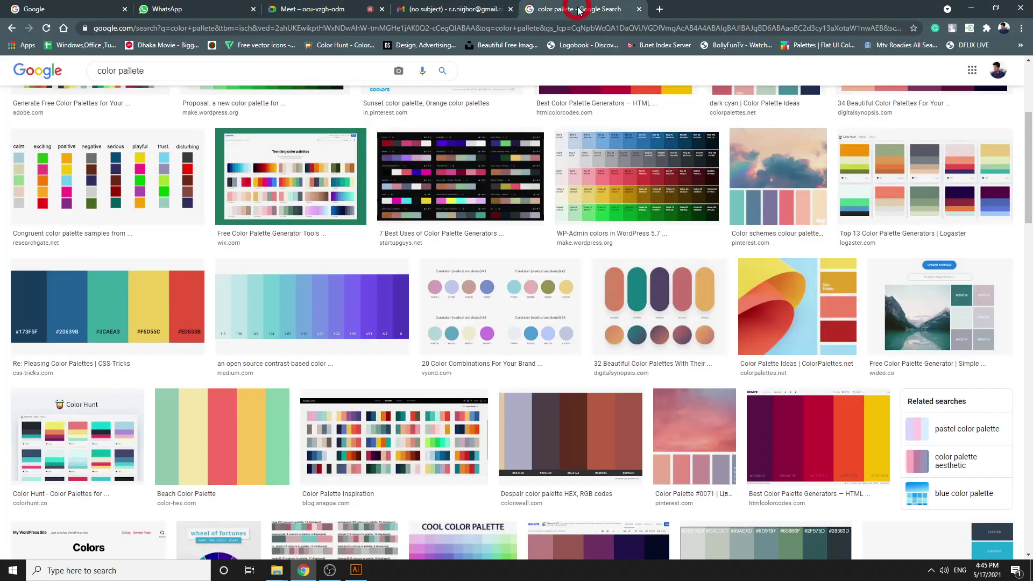
pyautogui.click(536, 31)
pyautogui.write('paint ')
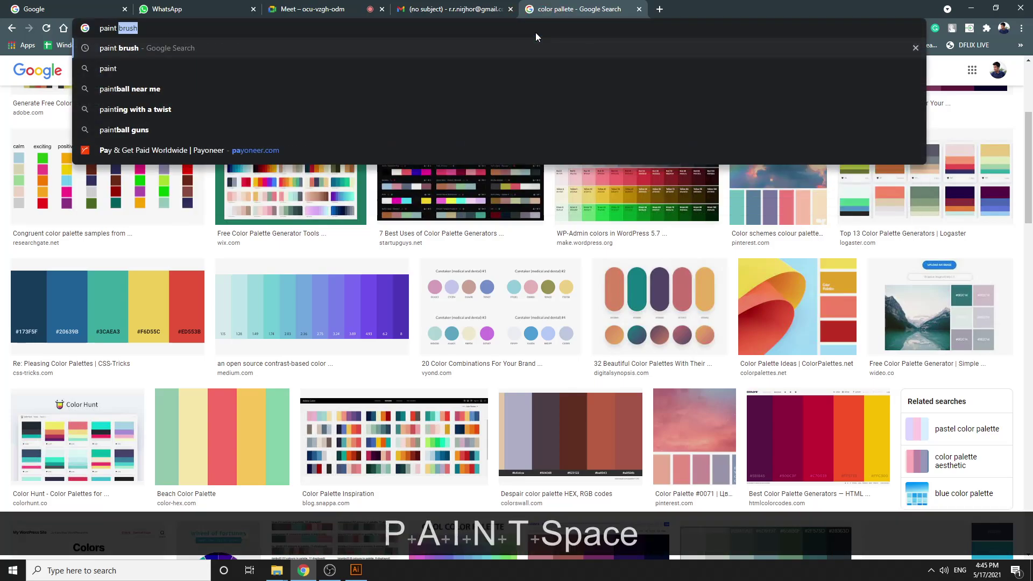
pyautogui.write('brush vector')
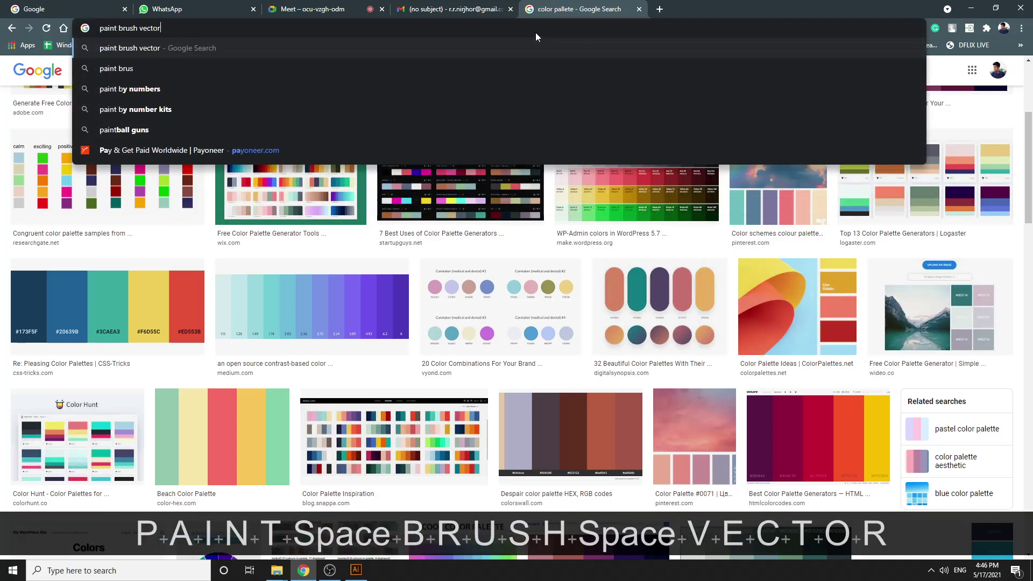
pyautogui.press('Return')
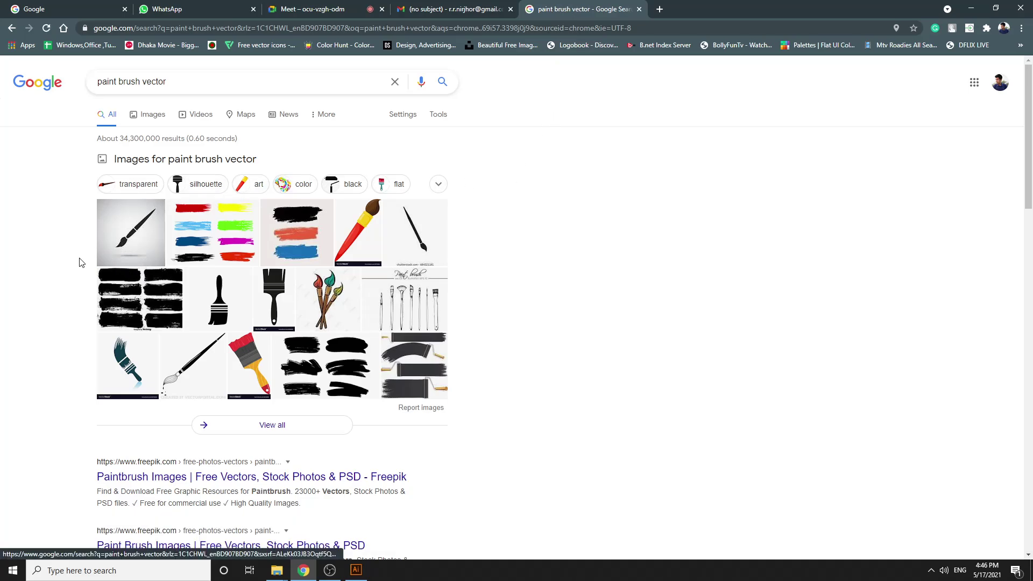
pyautogui.scroll(-1, 81, 262)
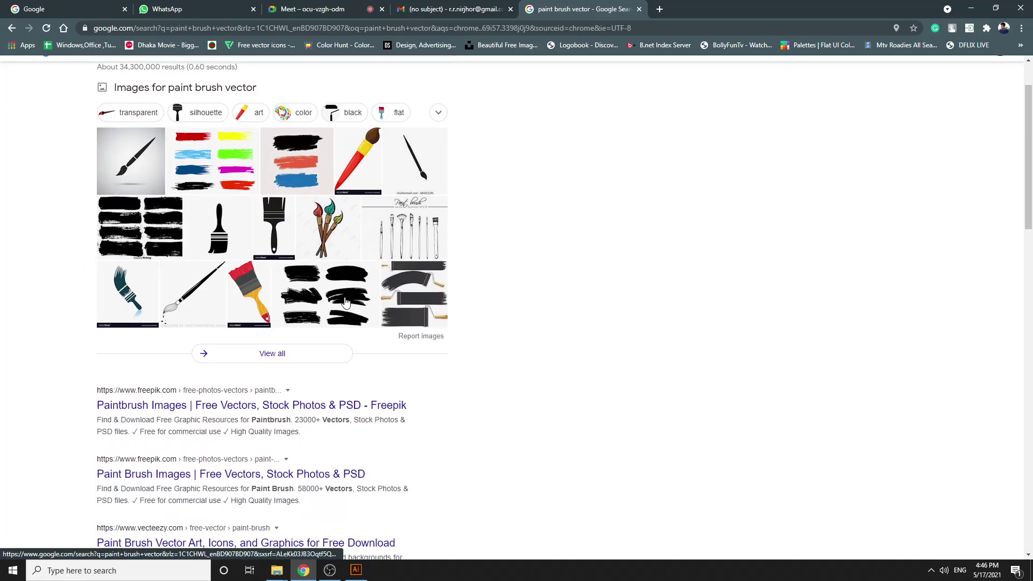
pyautogui.click(275, 352)
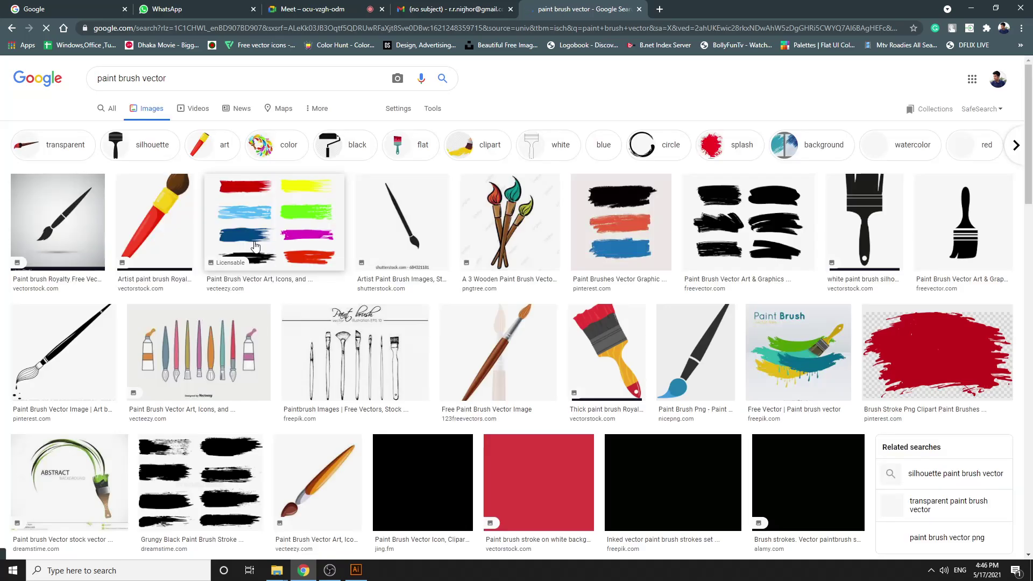
# Browse the paint brush vector images and open the preview of the solid black brush icon from Jing.fm
pyautogui.scroll(-2, 522, 245)
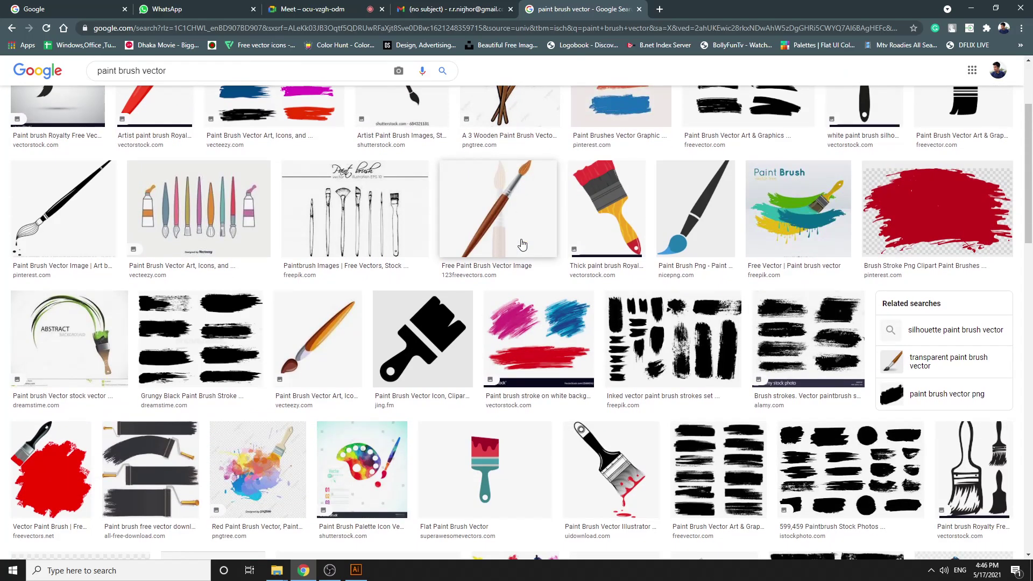
pyautogui.scroll(2, 521, 244)
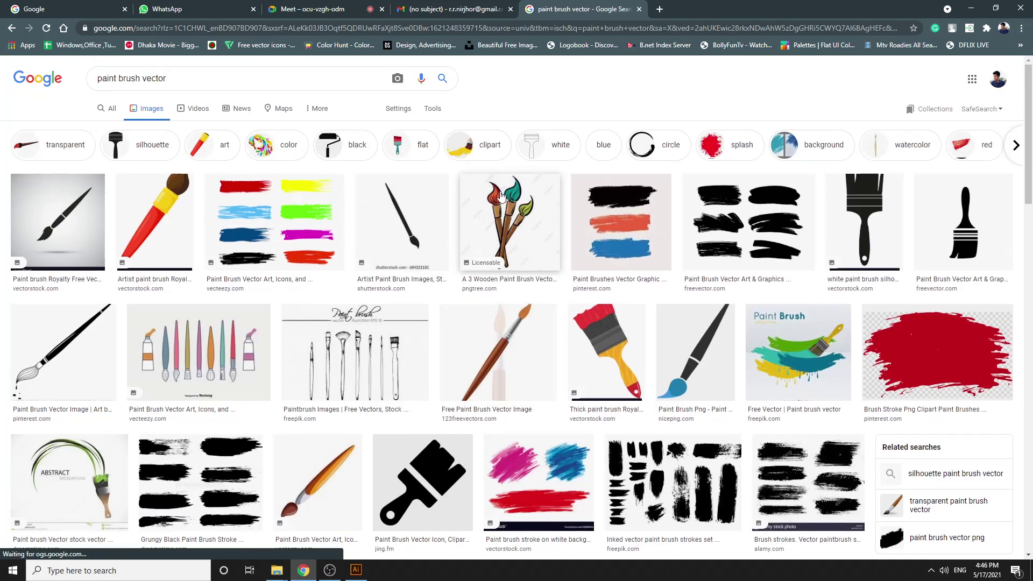
pyautogui.scroll(-1, 178, 224)
pyautogui.click(422, 420)
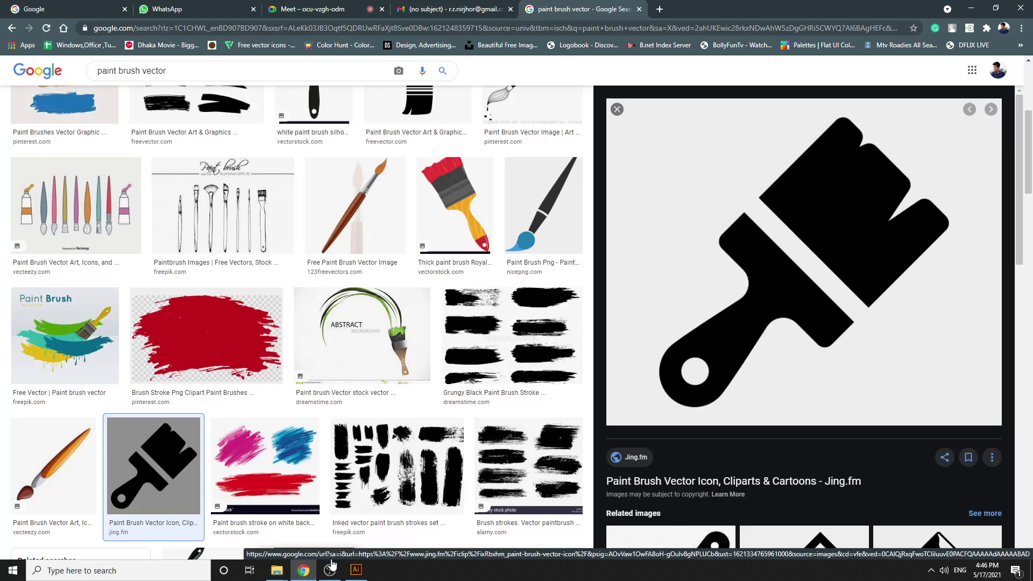
# Present the entire screen in the Meet call
pyautogui.click(324, 6)
pyautogui.click(961, 531)
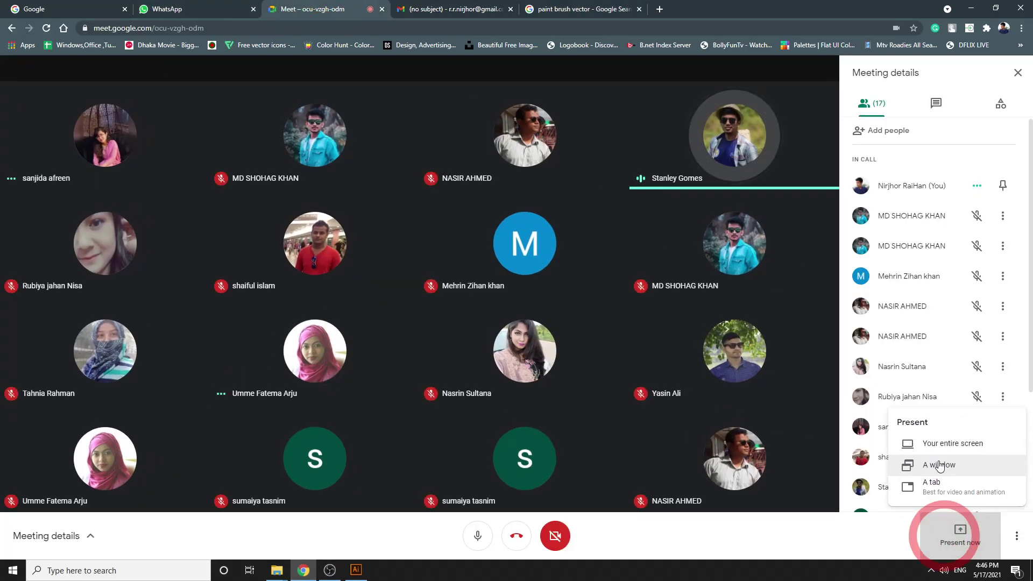
pyautogui.click(901, 438)
pyautogui.click(609, 250)
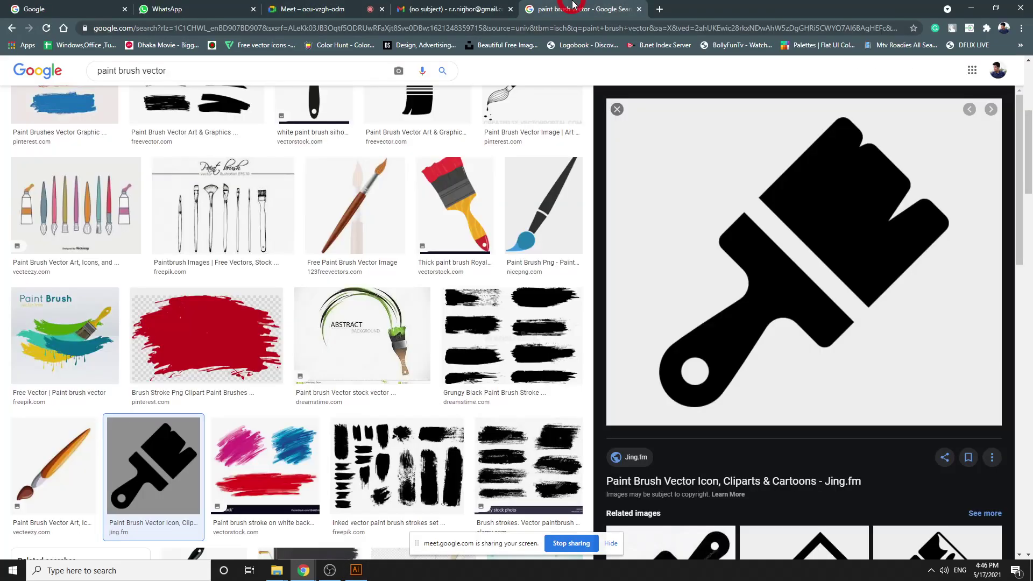
# Look over the solid black brush icon and its related images, and open the preview of Dreamstime's grungy black paint brush strokes
pyautogui.click(643, 5)
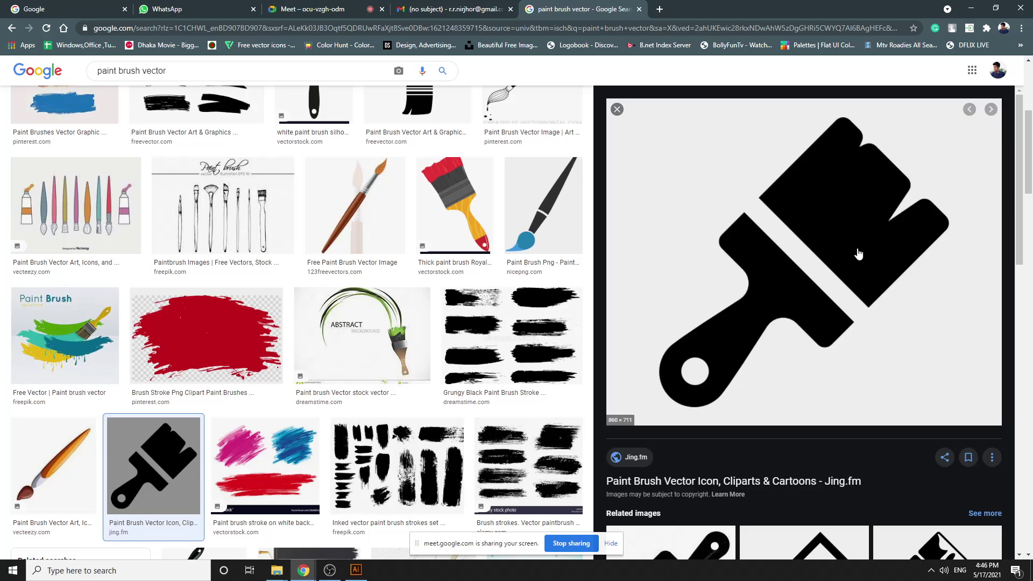
pyautogui.scroll(-3, 859, 253)
pyautogui.scroll(2, 858, 253)
pyautogui.scroll(-2, 857, 252)
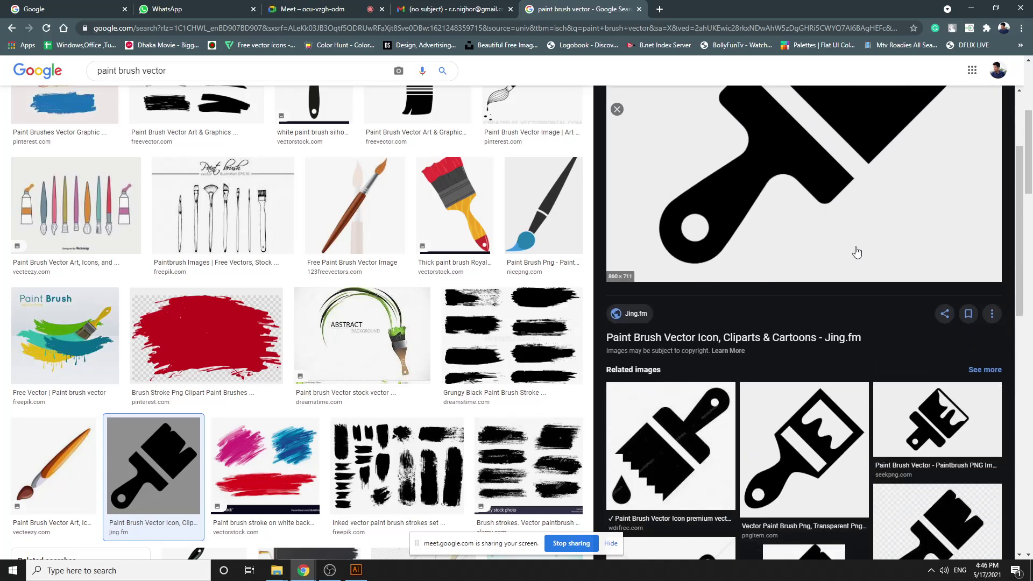
pyautogui.scroll(3, 857, 252)
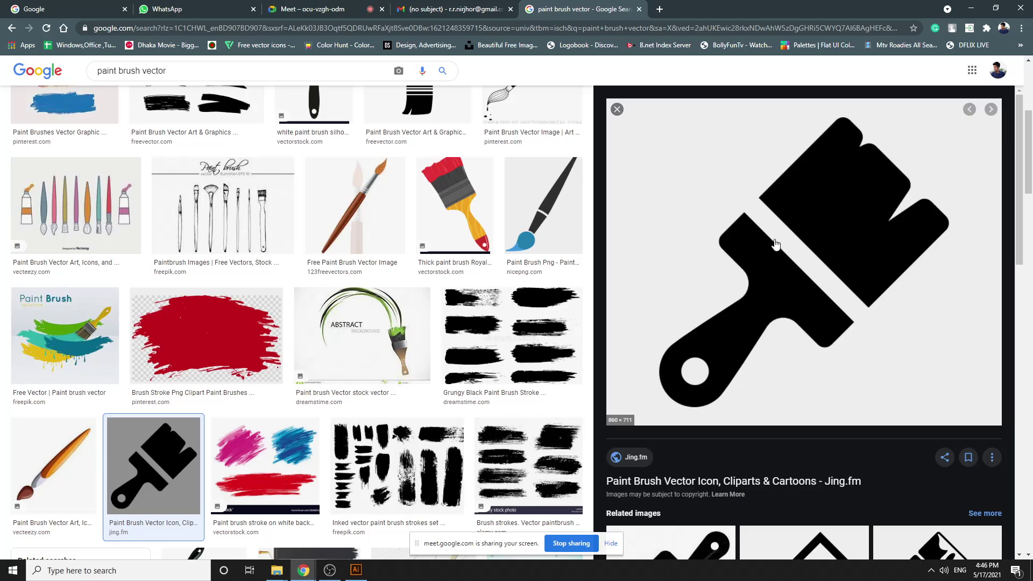
pyautogui.click(541, 301)
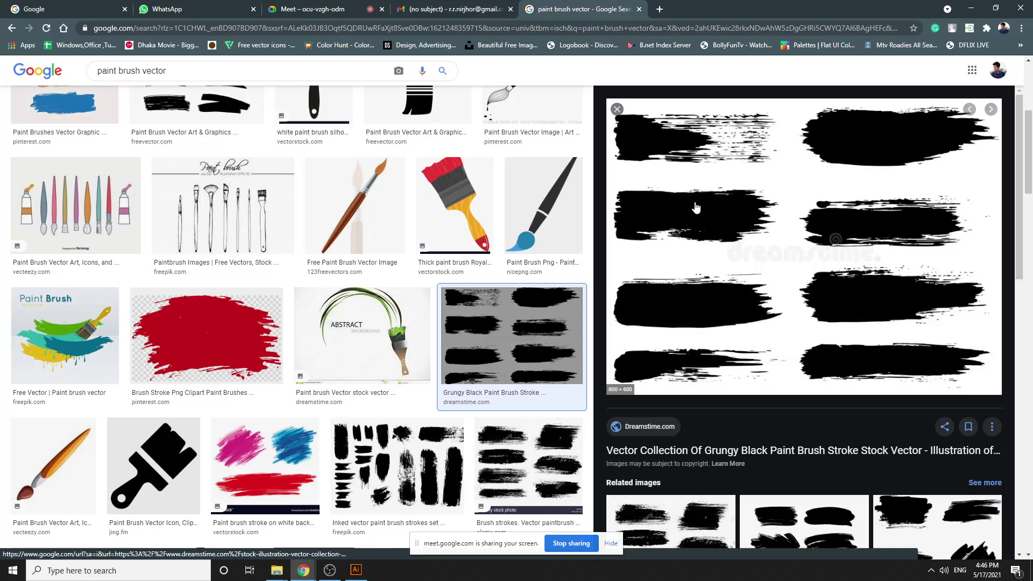
# Search Google Images for "grunge brush vector"
pyautogui.scroll(4, 191, 121)
pyautogui.click(77, 80)
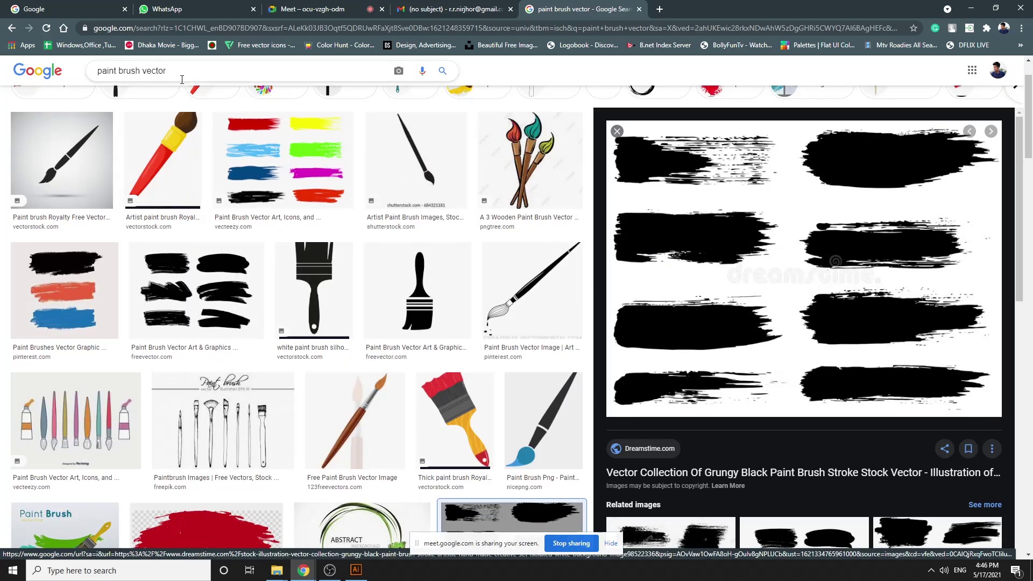
pyautogui.write('grung')
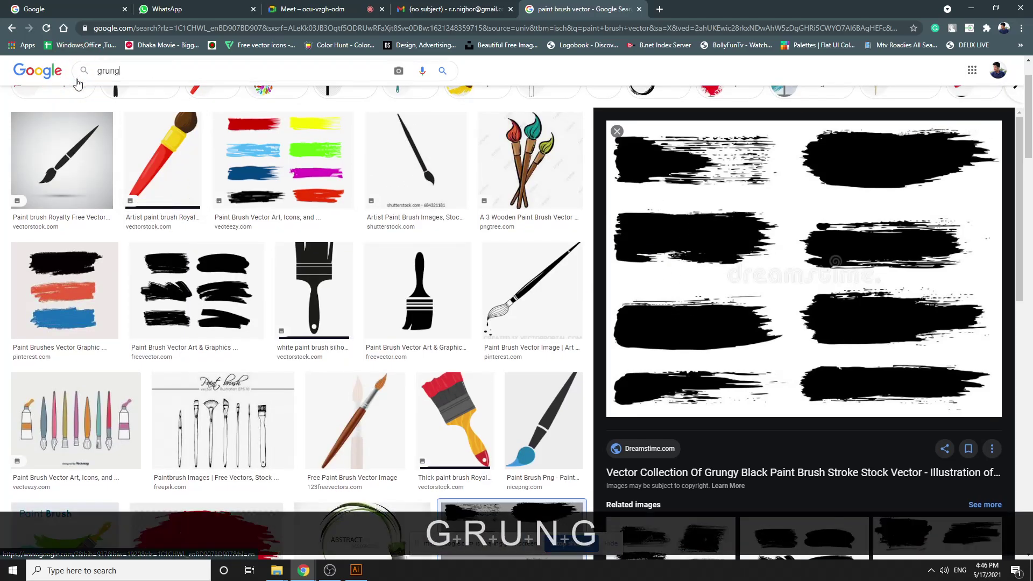
pyautogui.write('e brush vector')
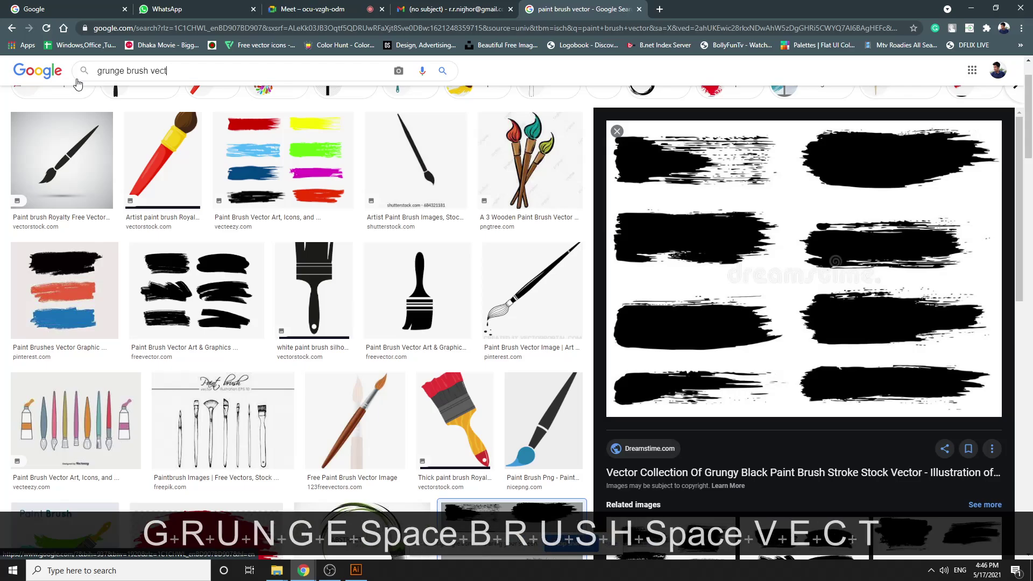
pyautogui.press('Return')
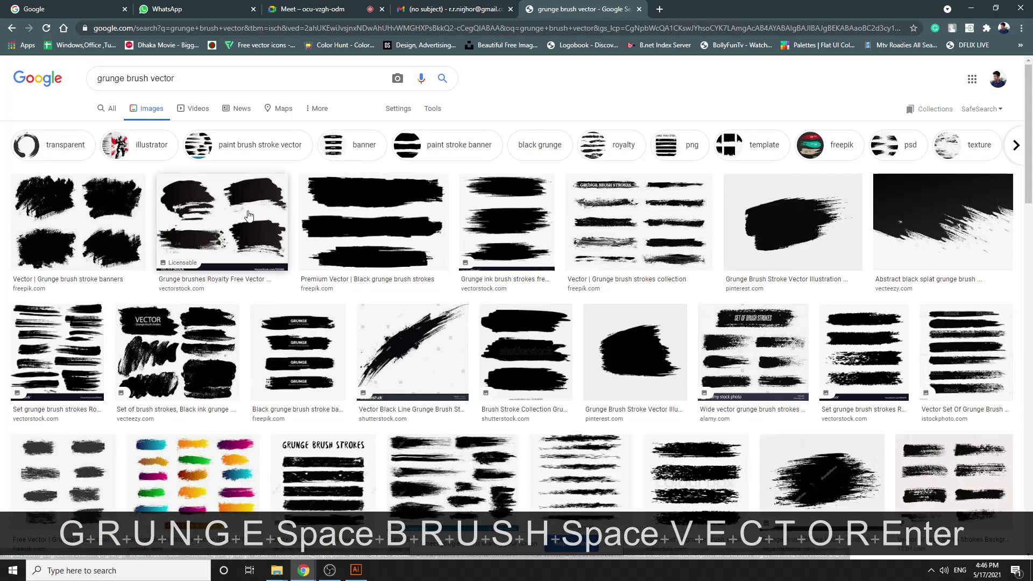
# Refine the image search to "grunge brush round vector"
pyautogui.click(221, 86)
pyautogui.press('Left')
pyautogui.press('Left')
pyautogui.press('Left')
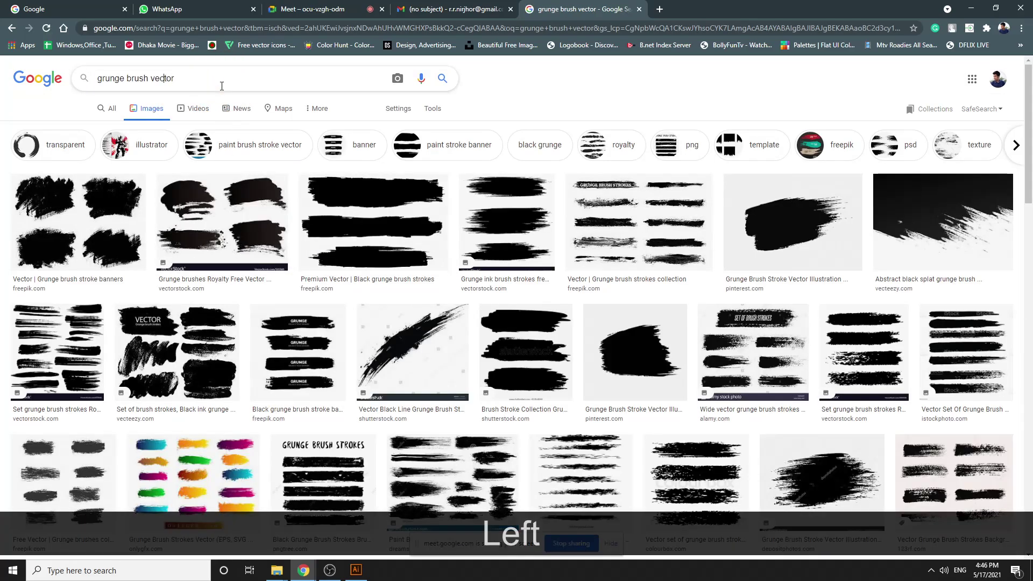
pyautogui.write('round')
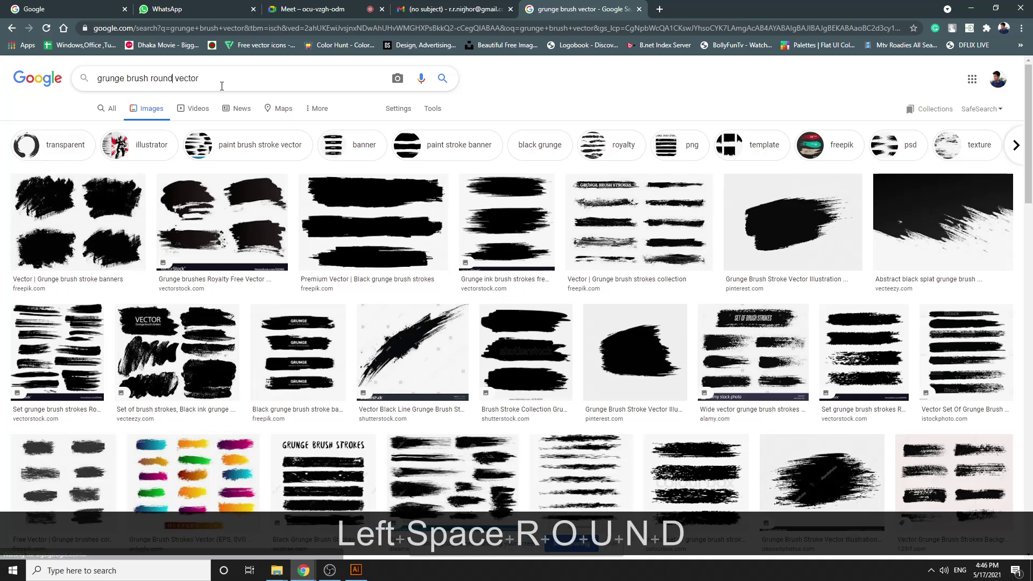
pyautogui.press('Return')
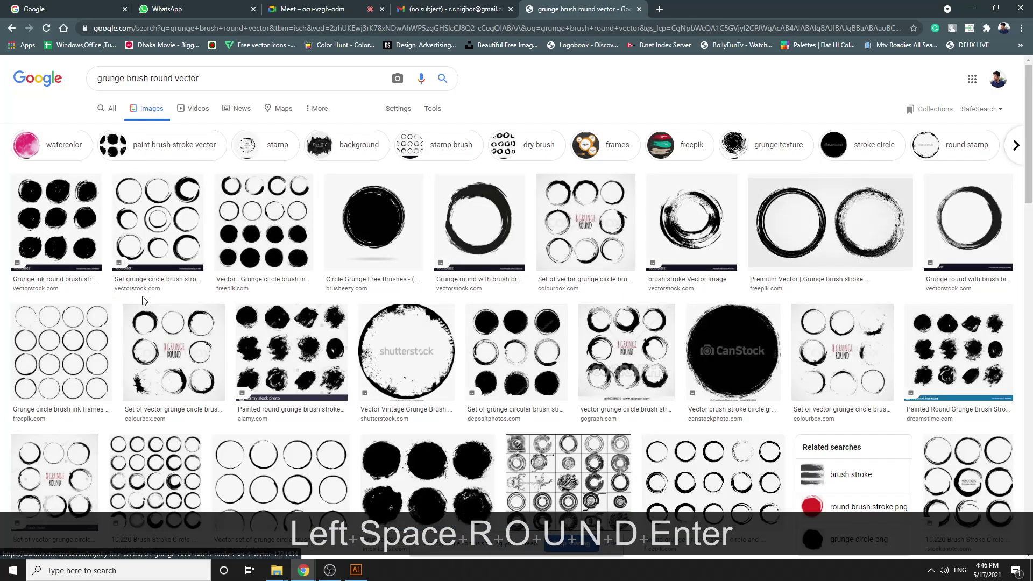
# Browse the round grunge brush previews and copy the related Zen brush circle stroke image from Dreamstime
pyautogui.scroll(-1, 605, 285)
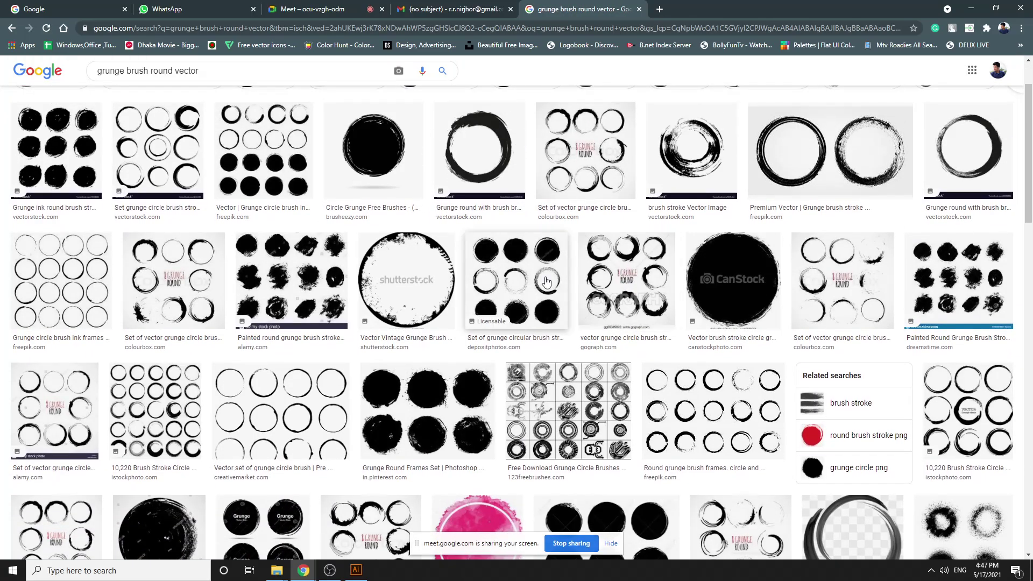
pyautogui.click(671, 171)
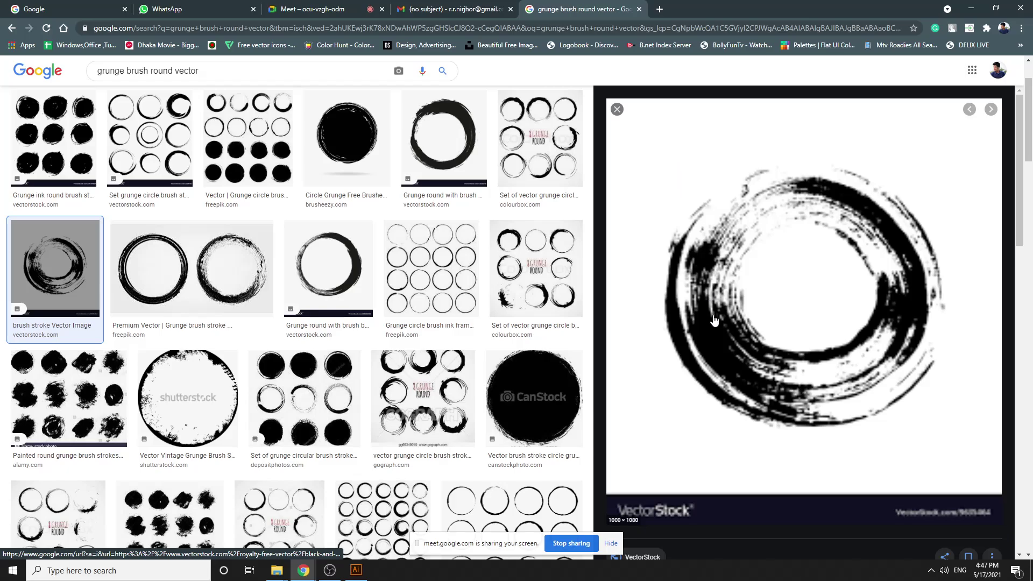
pyautogui.click(437, 185)
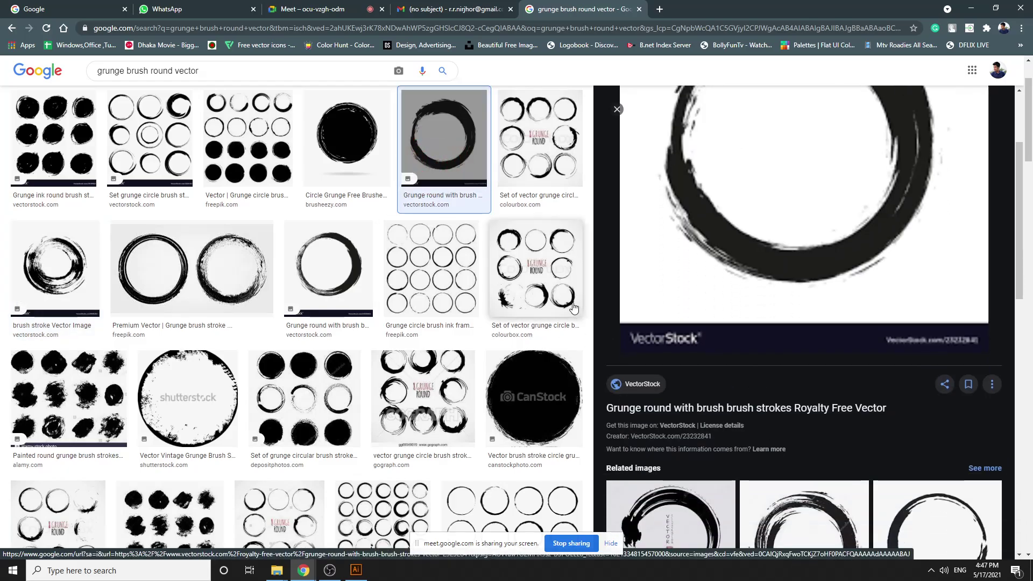
pyautogui.scroll(-2, 786, 398)
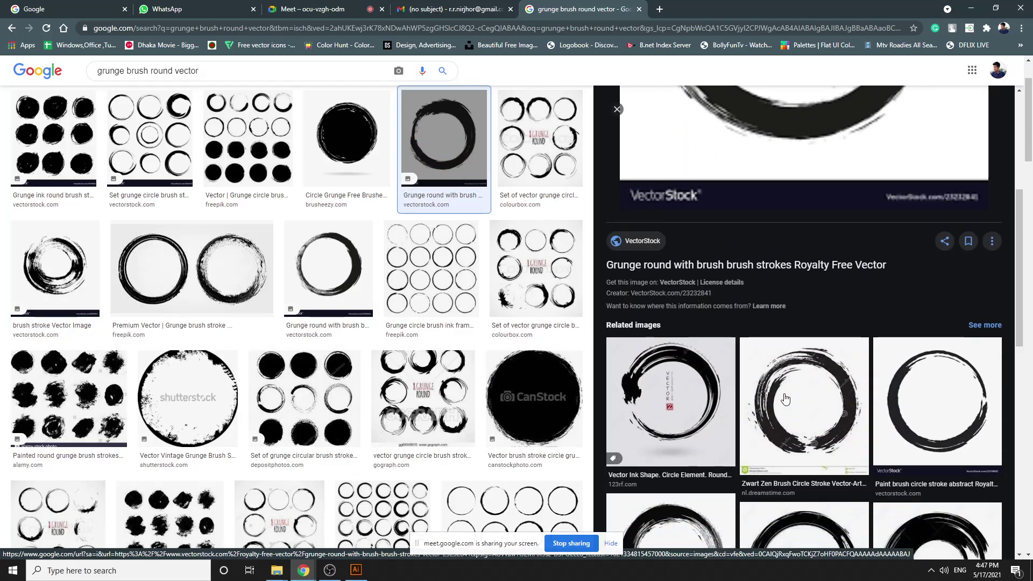
pyautogui.click(786, 398)
pyautogui.rightClick(734, 270)
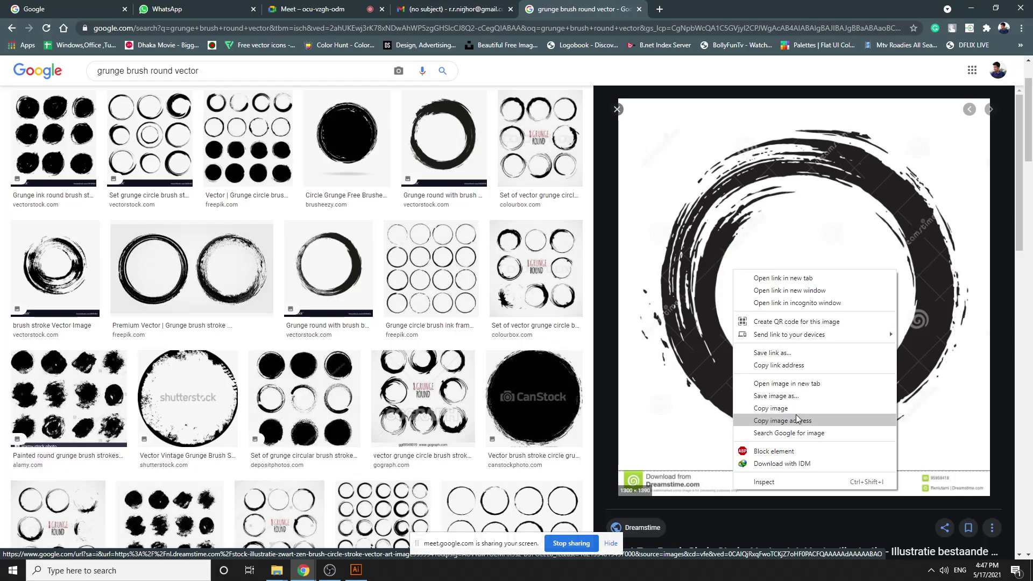
pyautogui.click(850, 408)
# Switch to Illustrator and delete the distressed flag with the maple leaf cutout beside the artboard
pyautogui.click(356, 569)
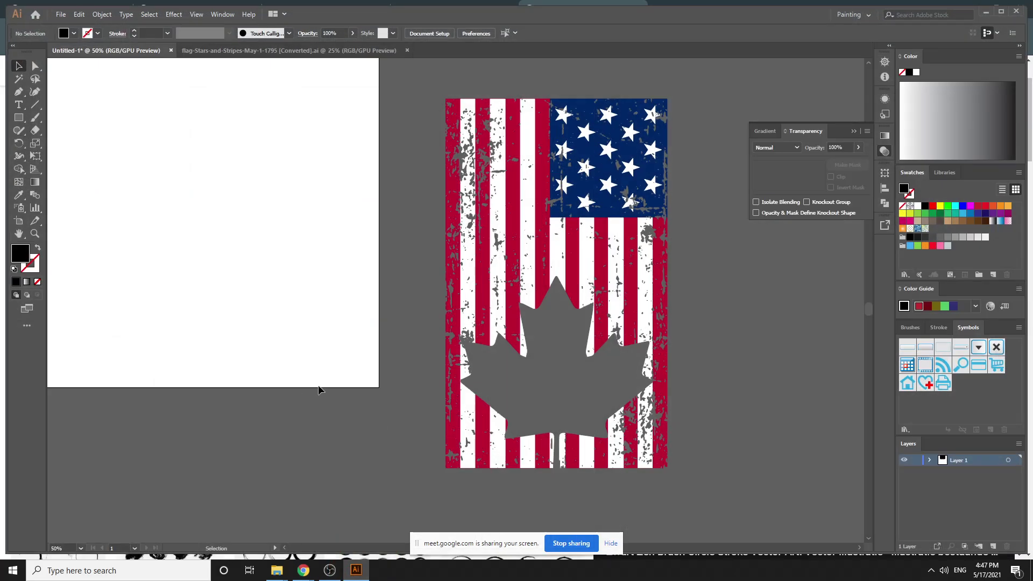
pyautogui.click(507, 288)
pyautogui.press('Delete')
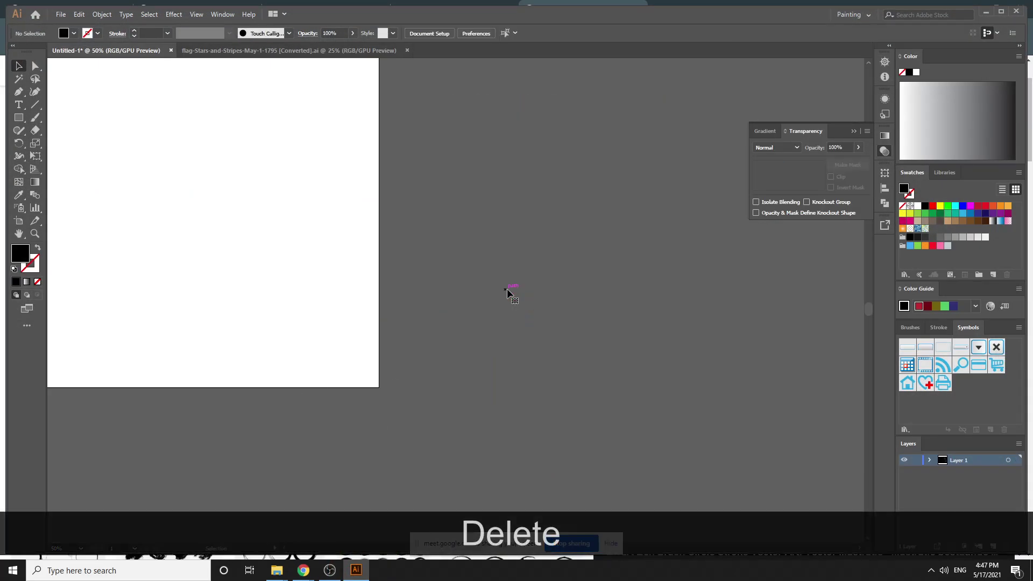
pyautogui.scroll(3, 507, 288)
pyautogui.moveTo(701, 415); pyautogui.dragTo(800, 319)
pyautogui.hotkey('ctrl', '-')
pyautogui.hotkey('ctrl', '-')
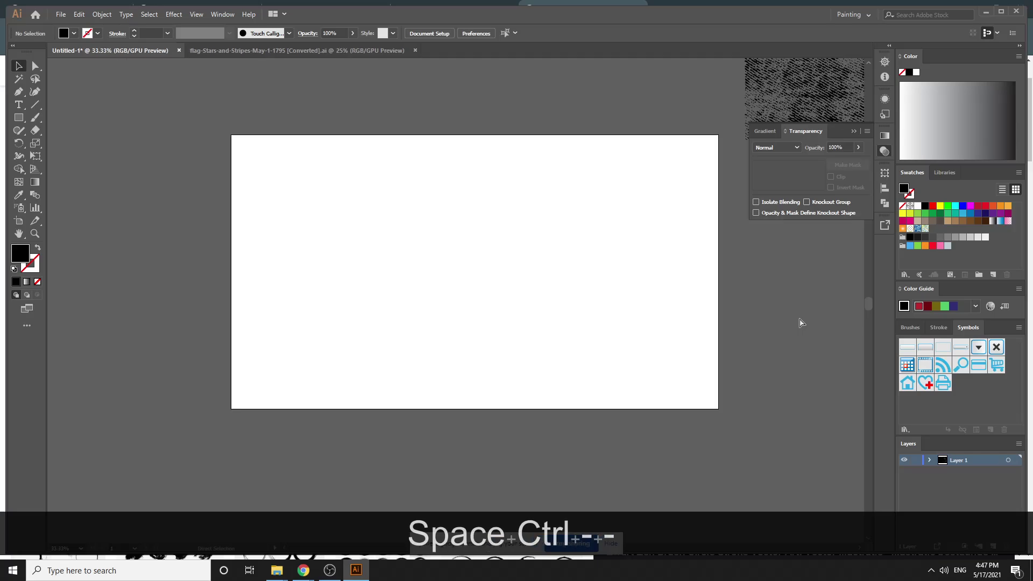
pyautogui.click(356, 569)
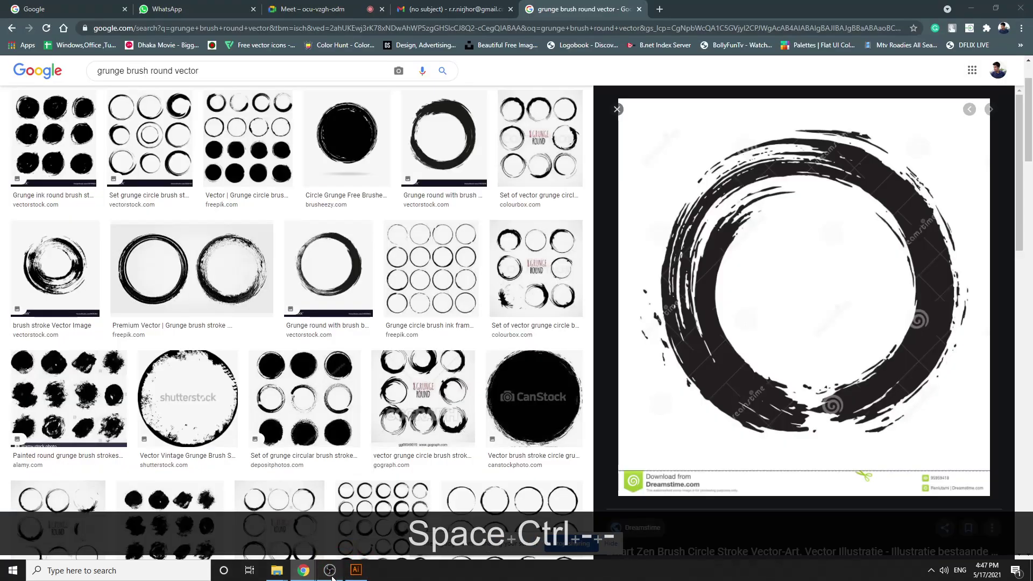
pyautogui.click(330, 570)
pyautogui.scroll(2, 710, 501)
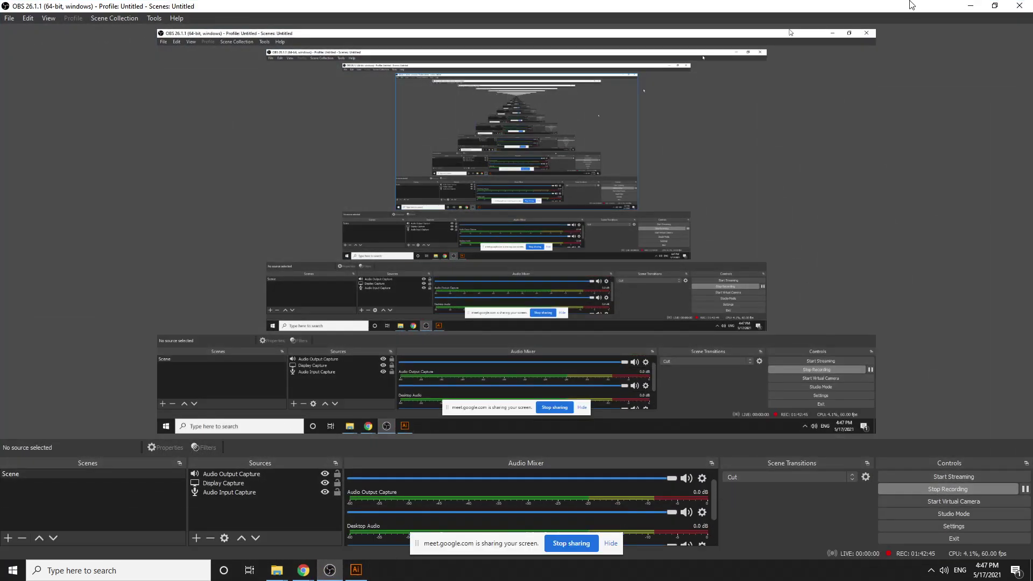
pyautogui.click(963, 11)
pyautogui.click(357, 569)
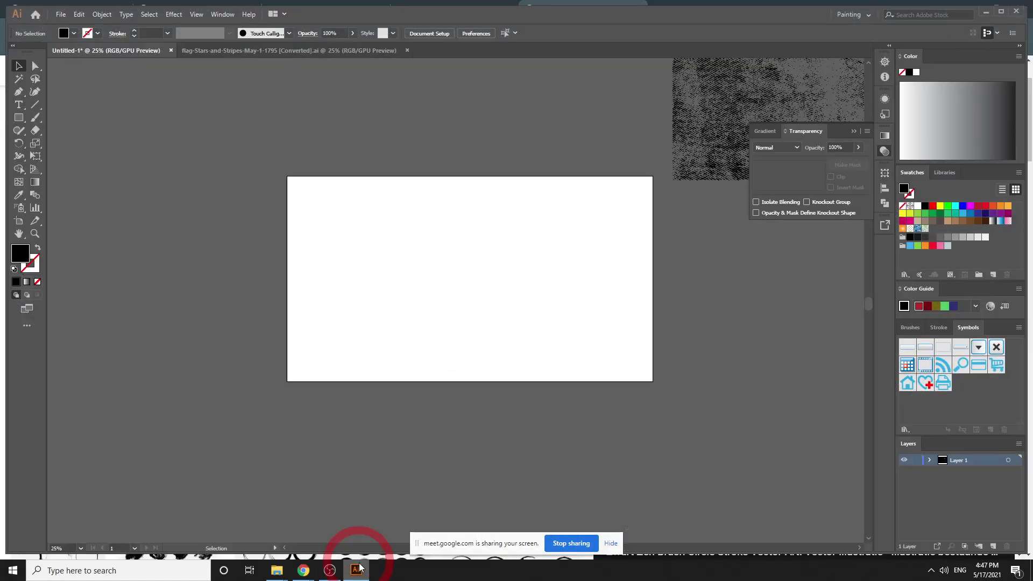
# Paste the copied brush circle image onto the artboard, shift it slightly, and open the Image Trace settings for it
pyautogui.hotkey('ctrl', 'v')
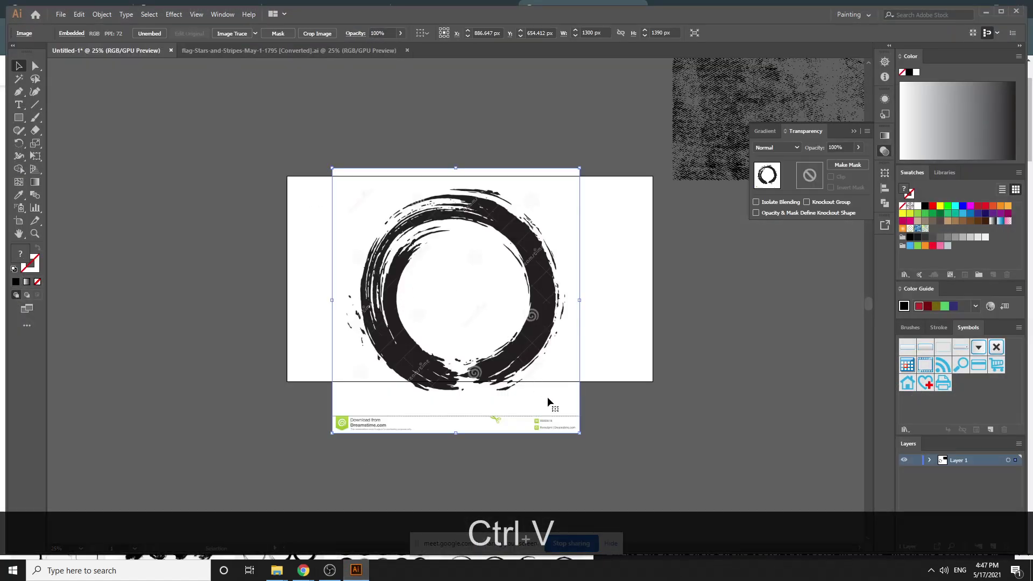
pyautogui.click(222, 14)
pyautogui.click(272, 295)
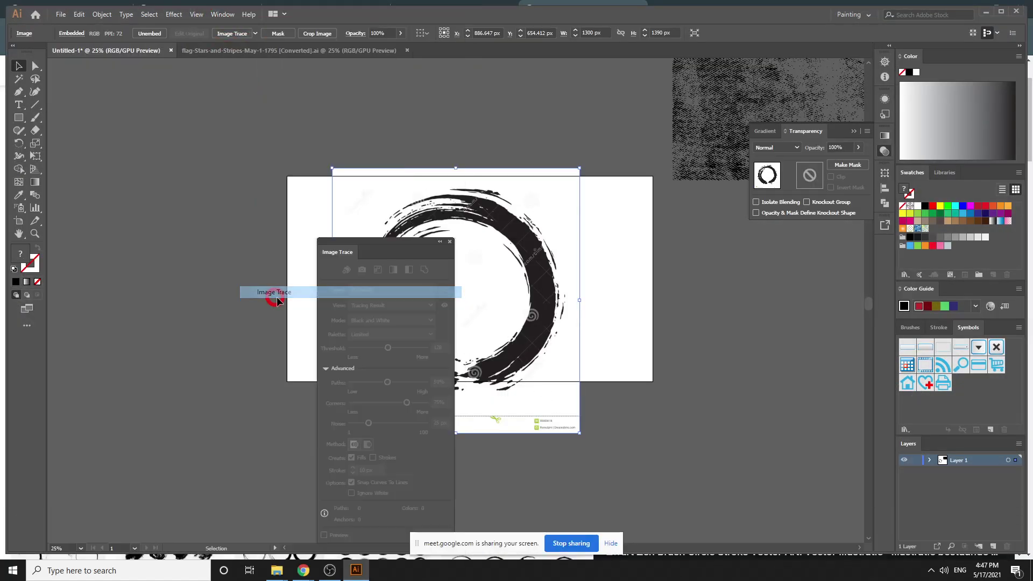
pyautogui.moveTo(548, 249); pyautogui.dragTo(556, 247)
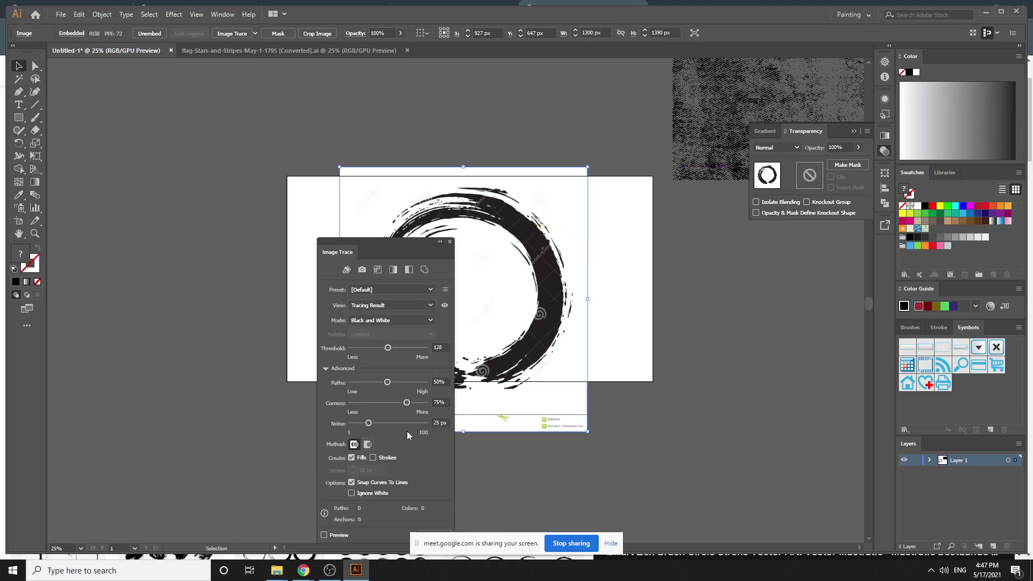
# Trace the image in black and white with paths 100%, corners 0%, noise 1 px and white ignored, and expand the tracing
pyautogui.click(416, 402)
pyautogui.click(361, 494)
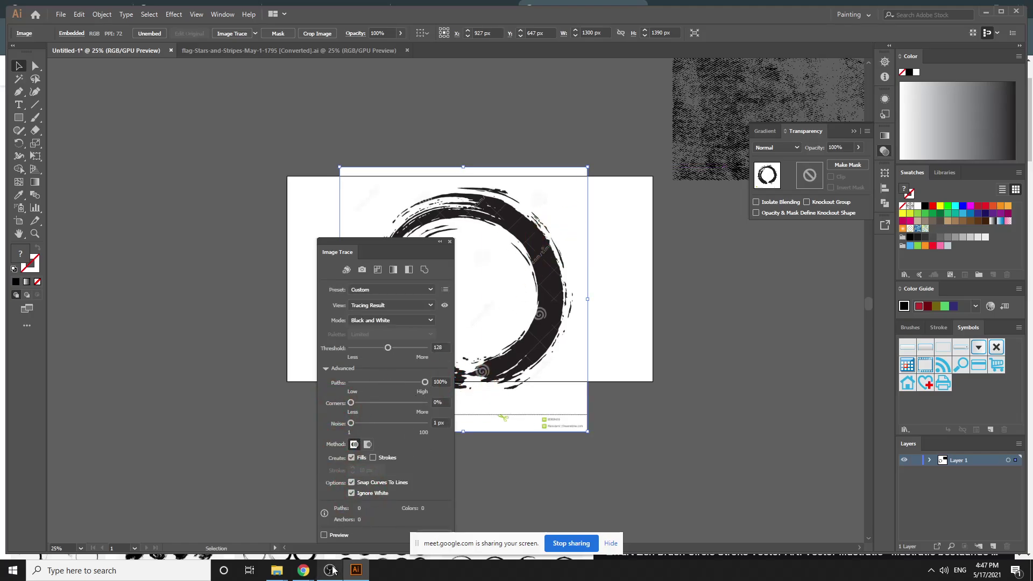
pyautogui.click(331, 539)
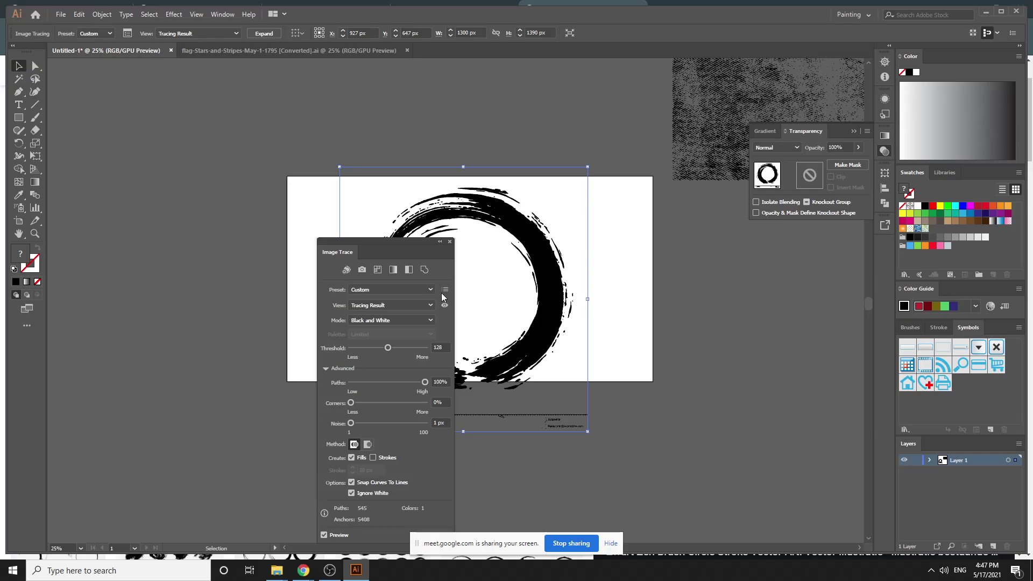
pyautogui.click(450, 242)
pyautogui.click(264, 34)
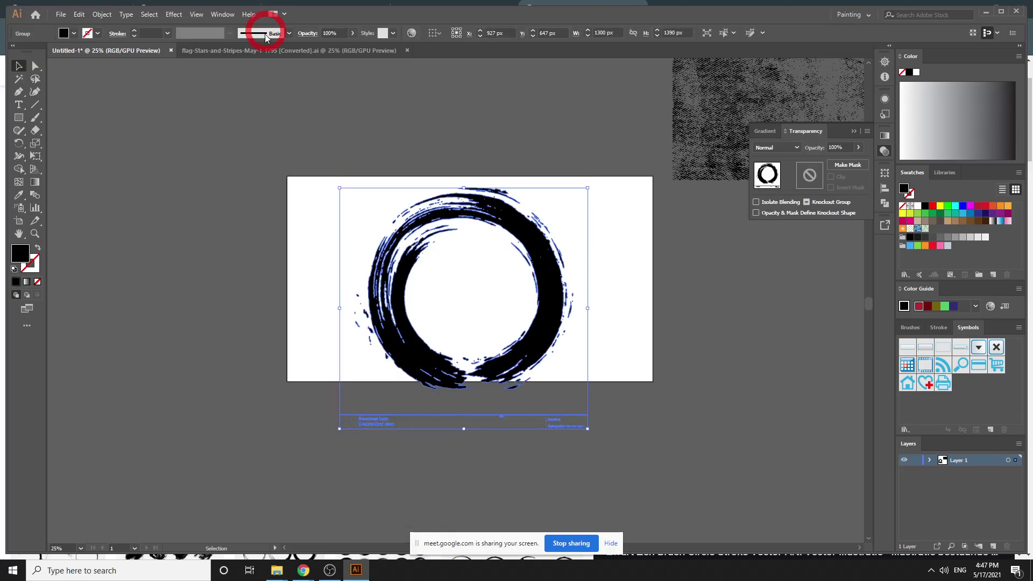
# Ungroup the traced artwork and delete the Dreamstime caption strip below the brush circle
pyautogui.click(619, 376)
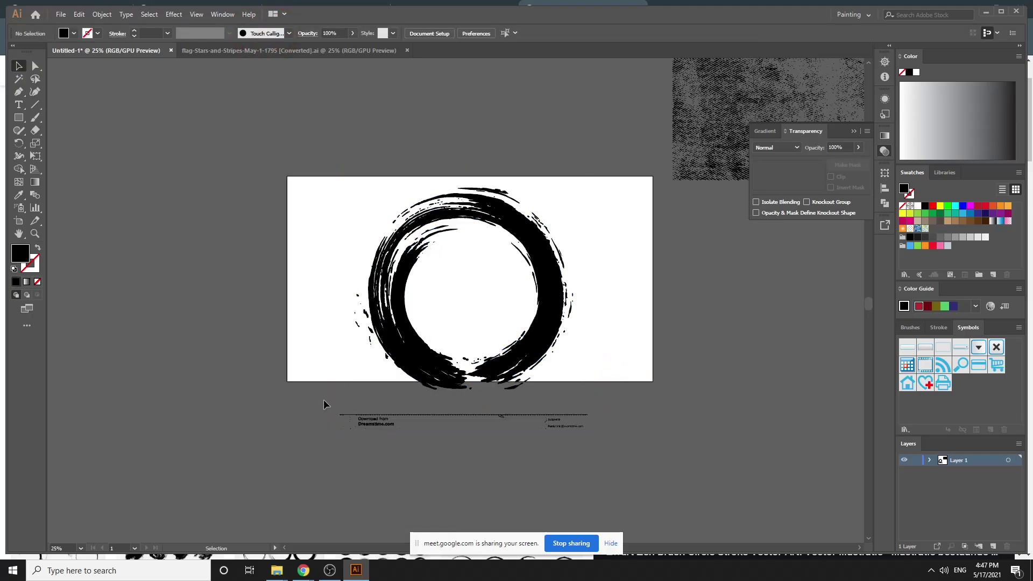
pyautogui.click(615, 481)
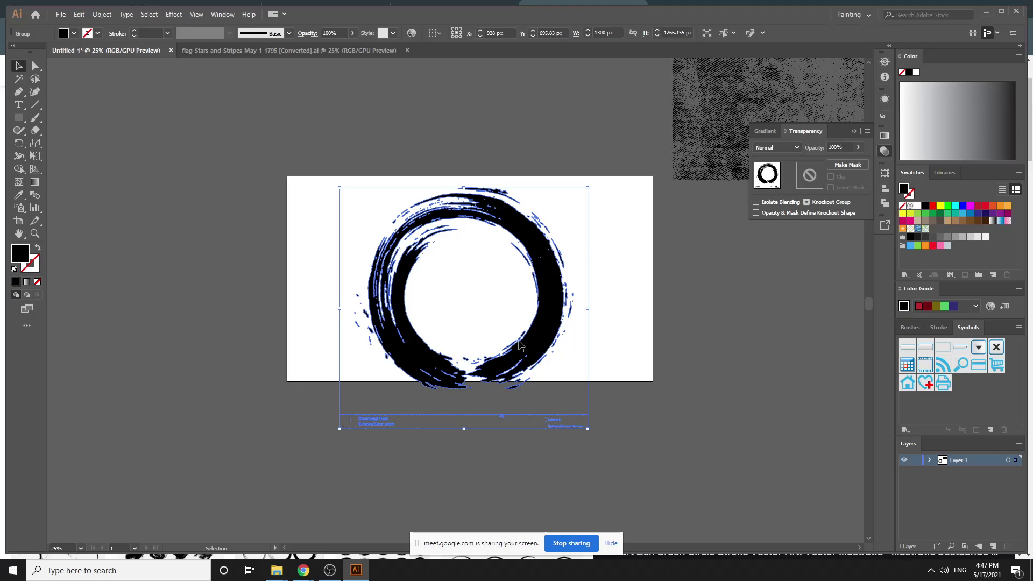
pyautogui.rightClick(519, 343)
pyautogui.click(583, 431)
pyautogui.click(309, 413)
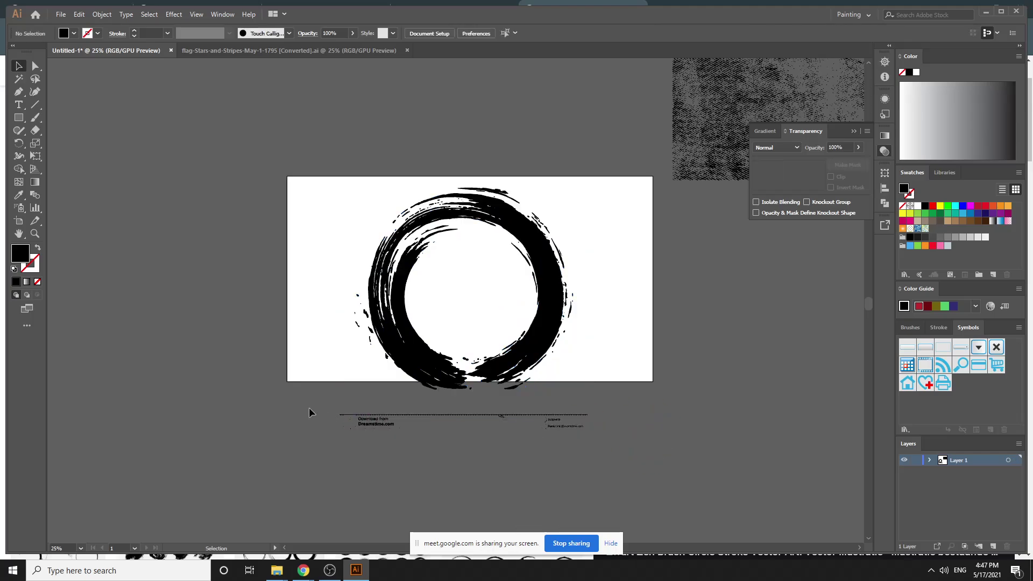
pyautogui.moveTo(643, 487); pyautogui.dragTo(644, 488)
pyautogui.press('Delete')
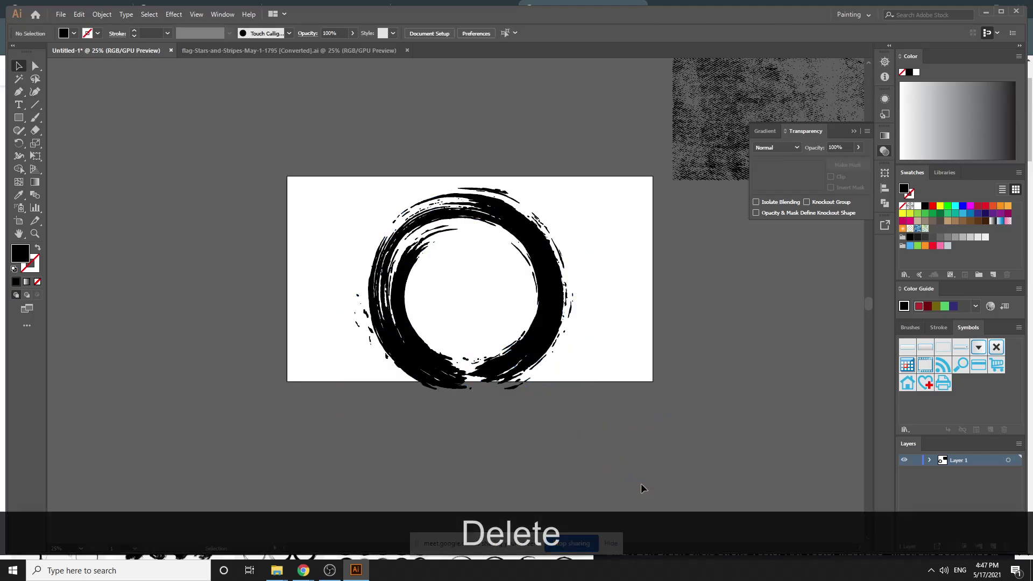
# Draw a circle about 1108 px in diameter, centred on the brush ring, with no fill and a black stroke
pyautogui.click(19, 118)
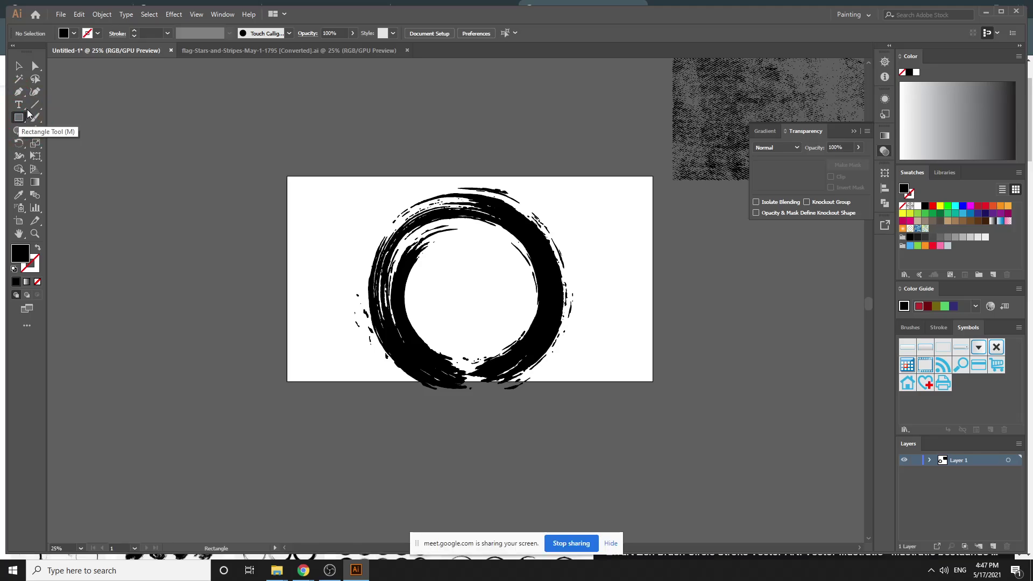
pyautogui.click(35, 104)
pyautogui.press('shift')
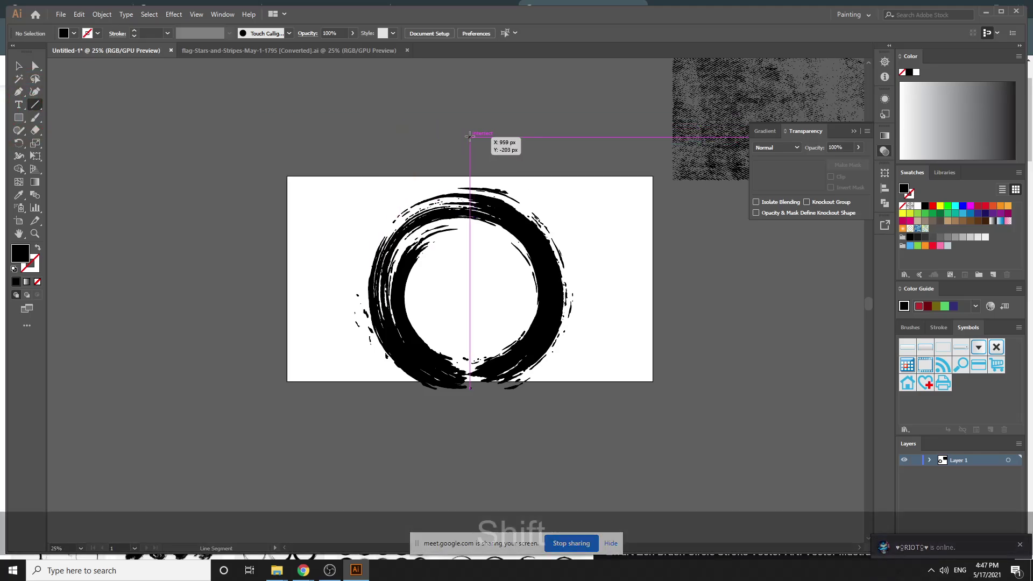
pyautogui.moveTo(19, 118); pyautogui.dragTo(48, 142)
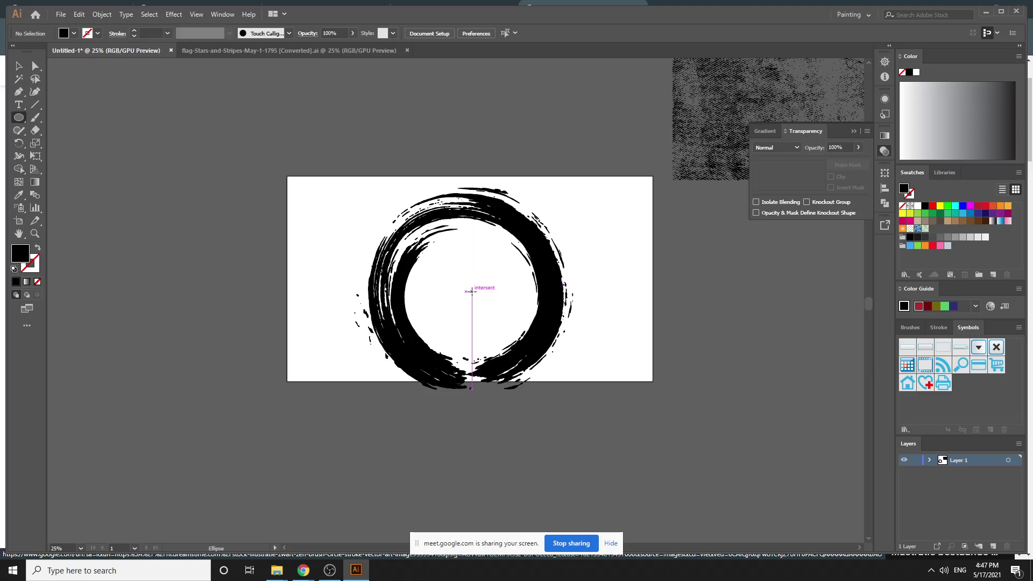
pyautogui.moveTo(469, 292); pyautogui.dragTo(575, 392)
pyautogui.press('v')
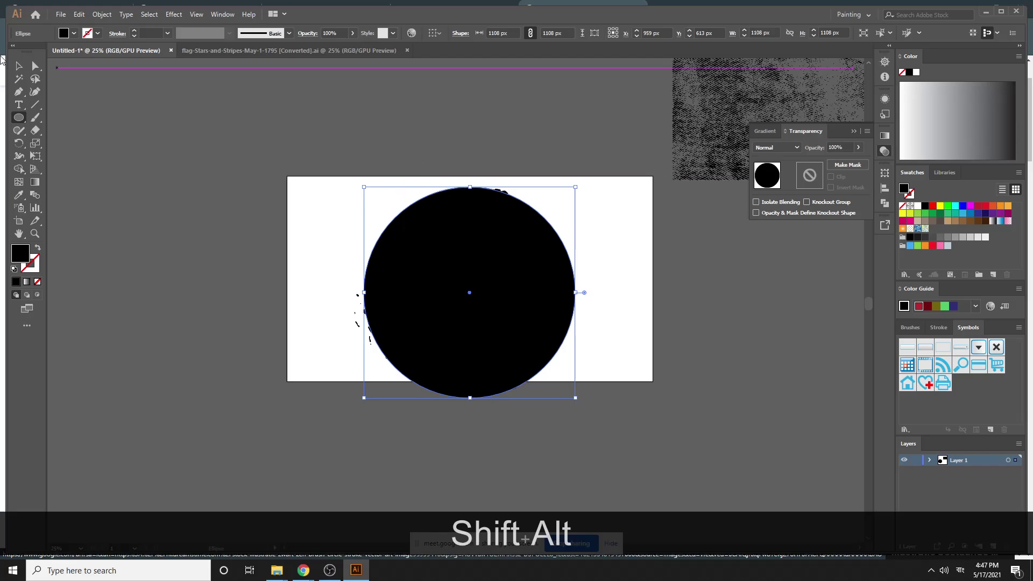
pyautogui.click(36, 249)
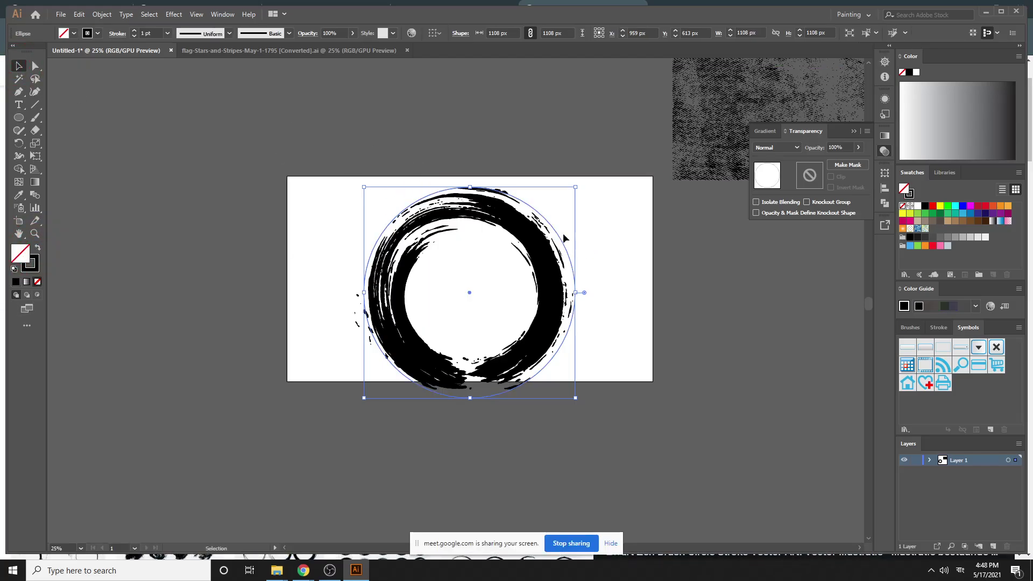
# With the guide circle locked, draw a vertical line about 1718 px long through the ring's middle, and unlock the circle
pyautogui.hotkey('ctrl', '2')
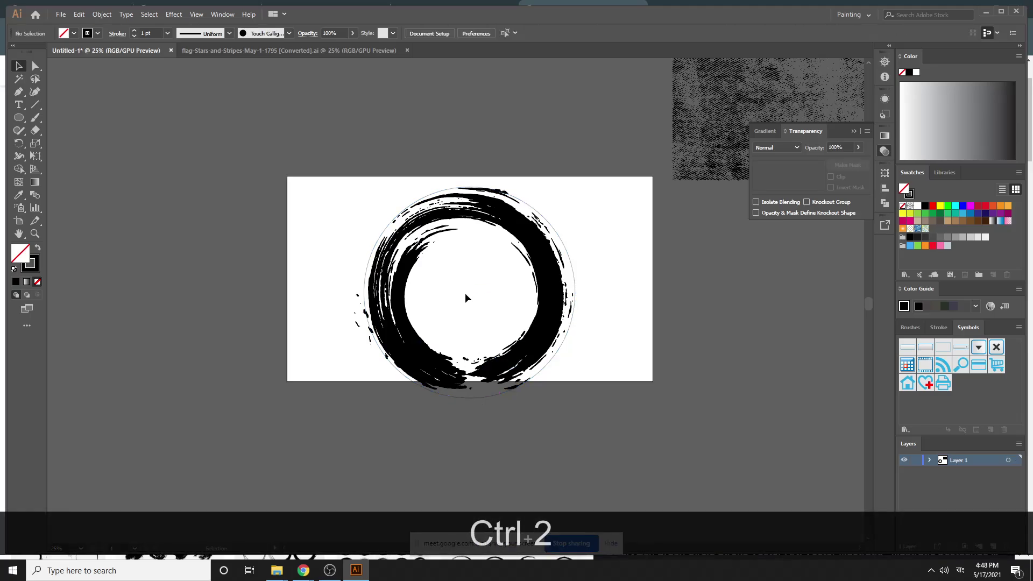
pyautogui.click(468, 294)
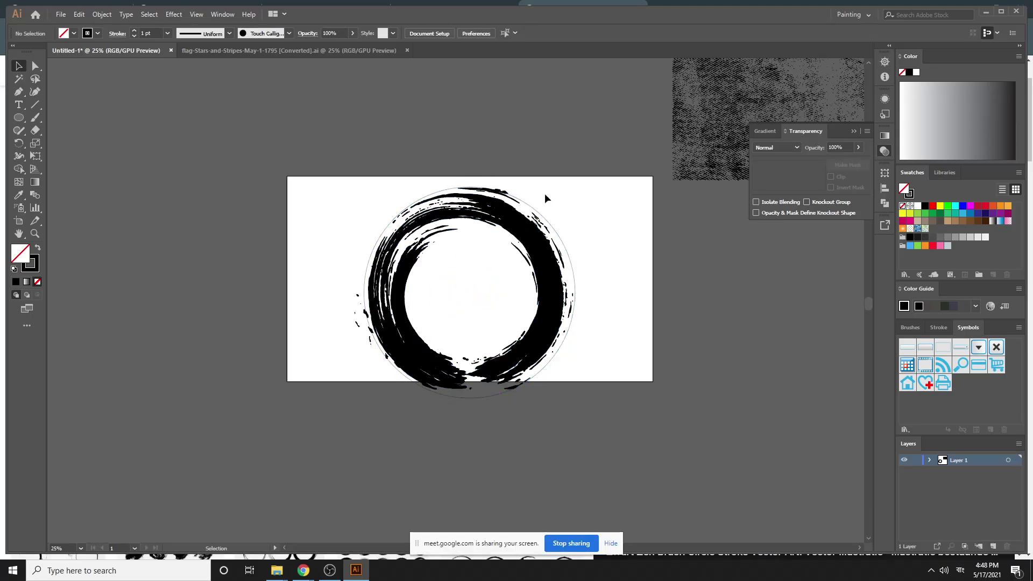
pyautogui.click(35, 105)
pyautogui.moveTo(484, 363); pyautogui.dragTo(453, 457)
pyautogui.hotkey('ctrl', 'shift', 'alt', '2')
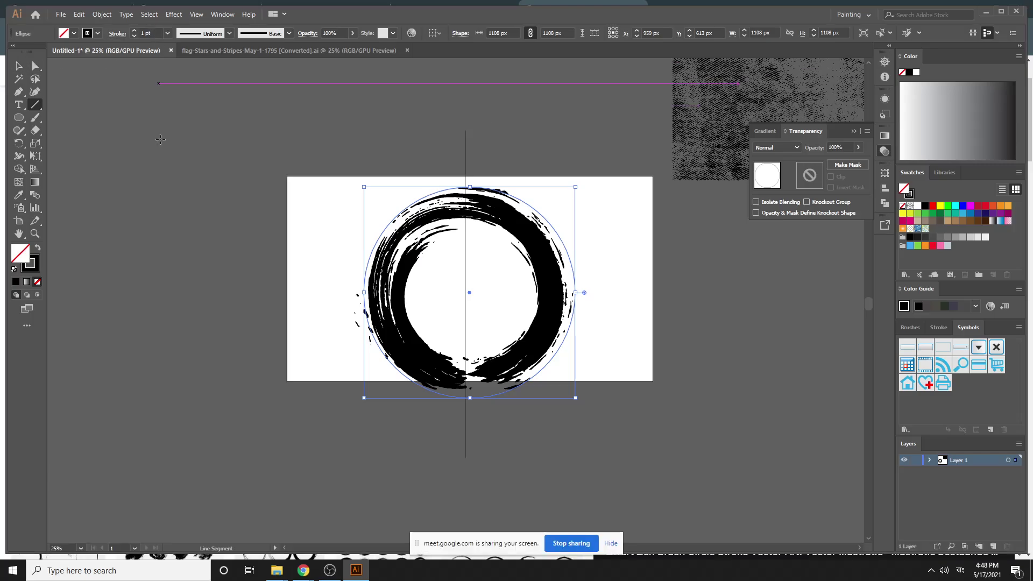
pyautogui.click(19, 67)
pyautogui.click(242, 172)
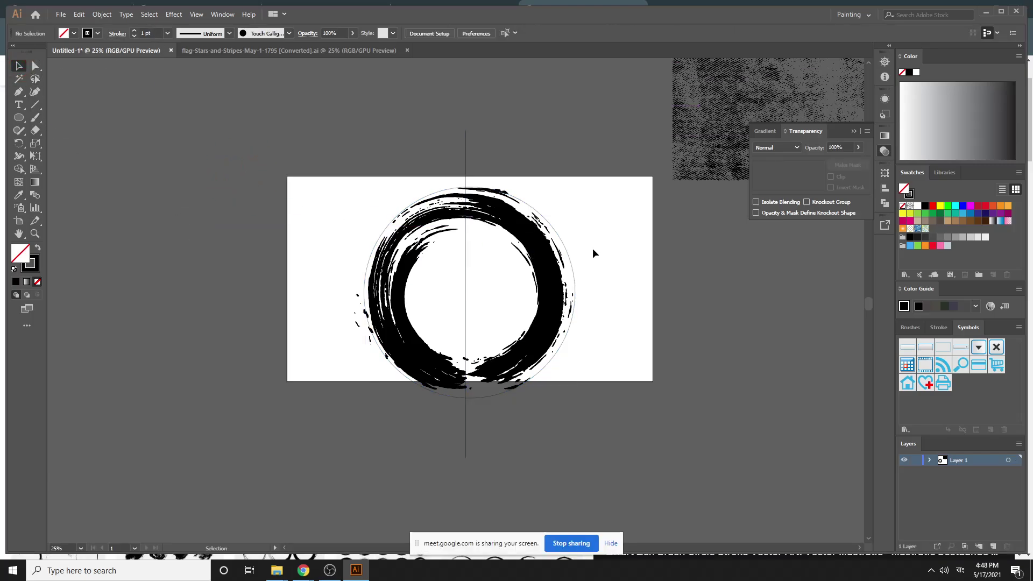
# Align the vertical line to the guide circle's horizontal and vertical centre, using the circle as key object
pyautogui.click(537, 211)
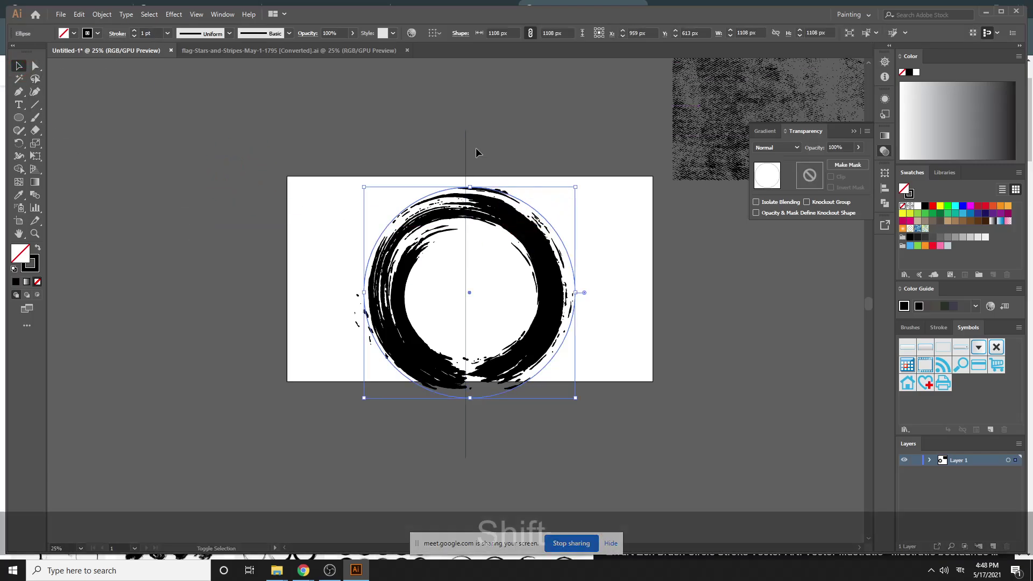
pyautogui.keyDown('shift'); pyautogui.click(466, 154); pyautogui.keyUp('shift')
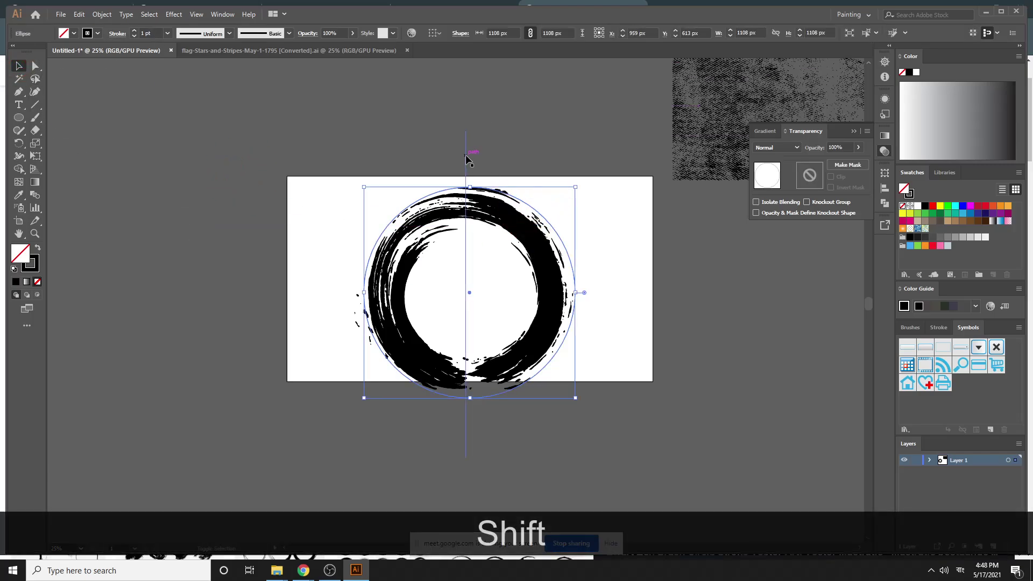
pyautogui.click(532, 209)
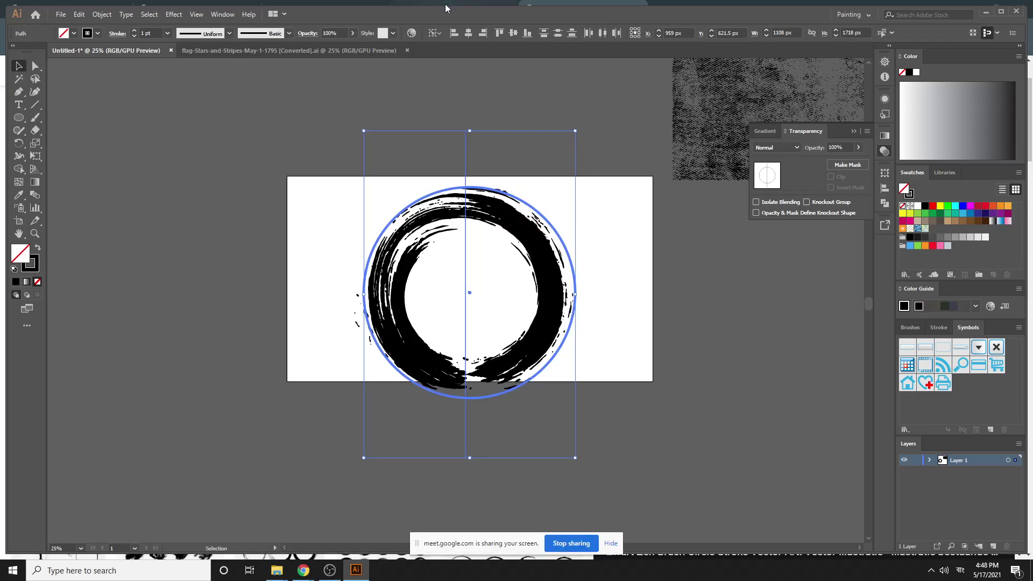
pyautogui.click(468, 33)
pyautogui.click(517, 33)
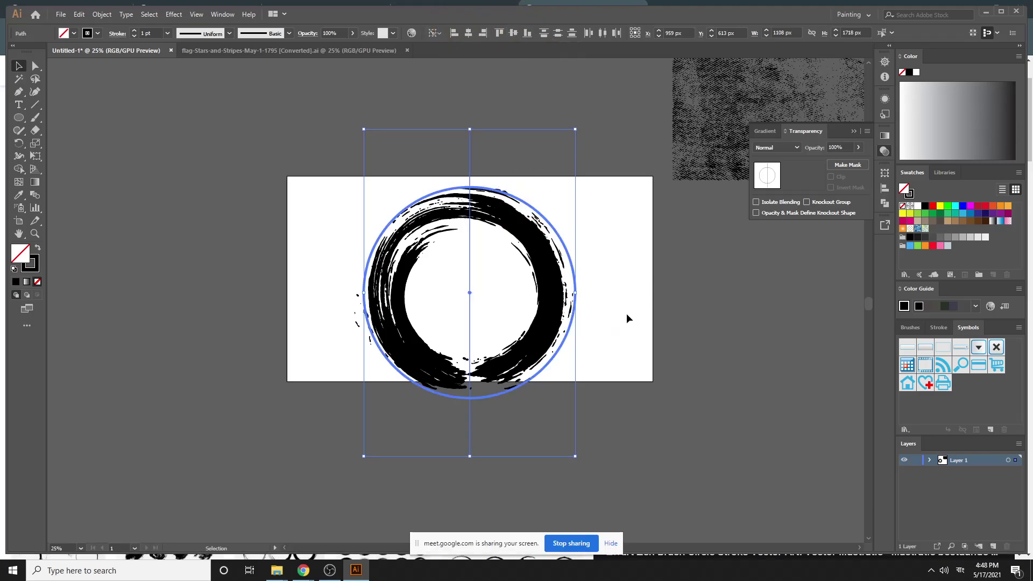
pyautogui.click(670, 273)
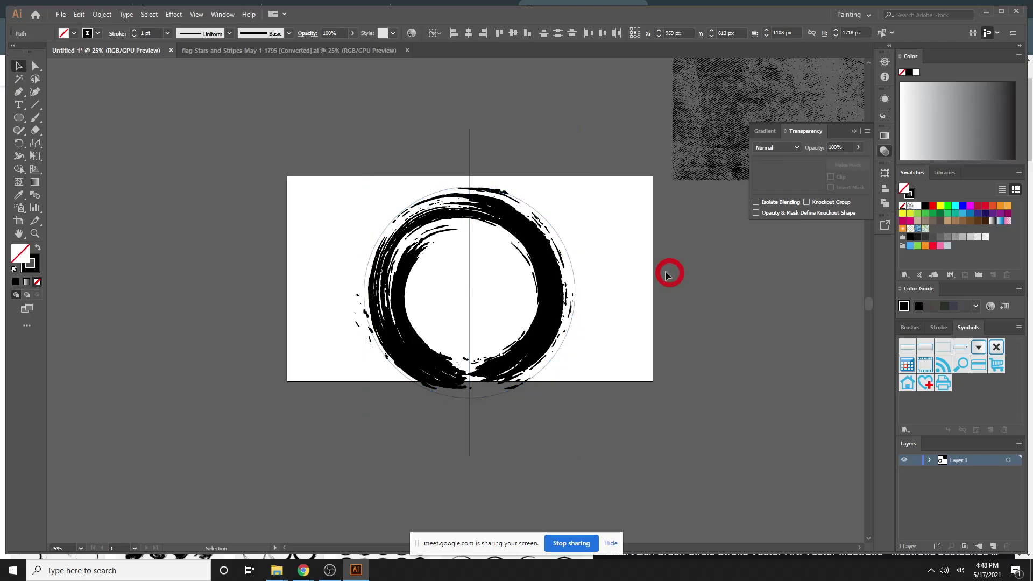
# Rotate a copy of the vertical line by 30° about the circle's centre and repeat the transformation four more times
pyautogui.click(471, 159)
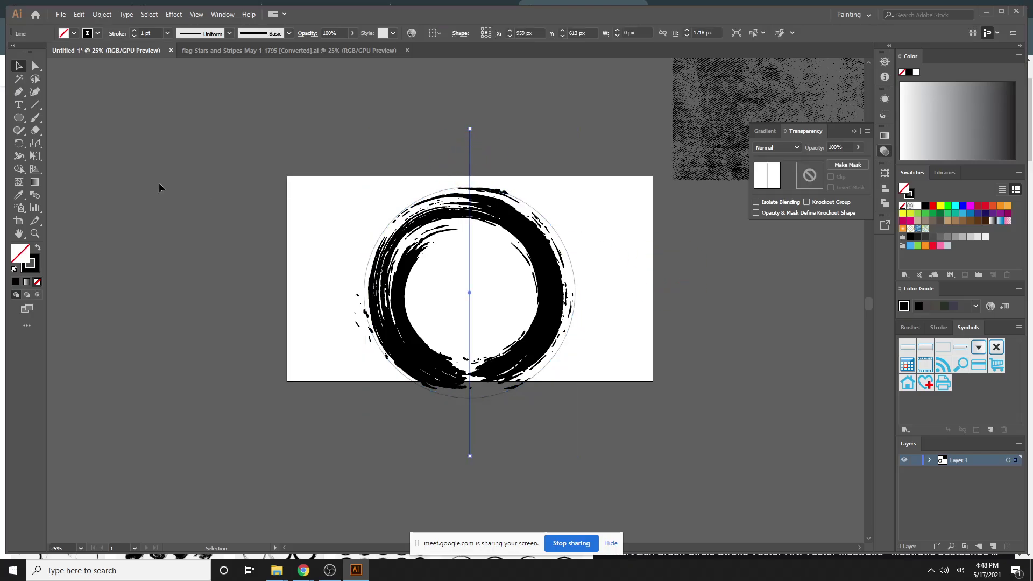
pyautogui.click(20, 142)
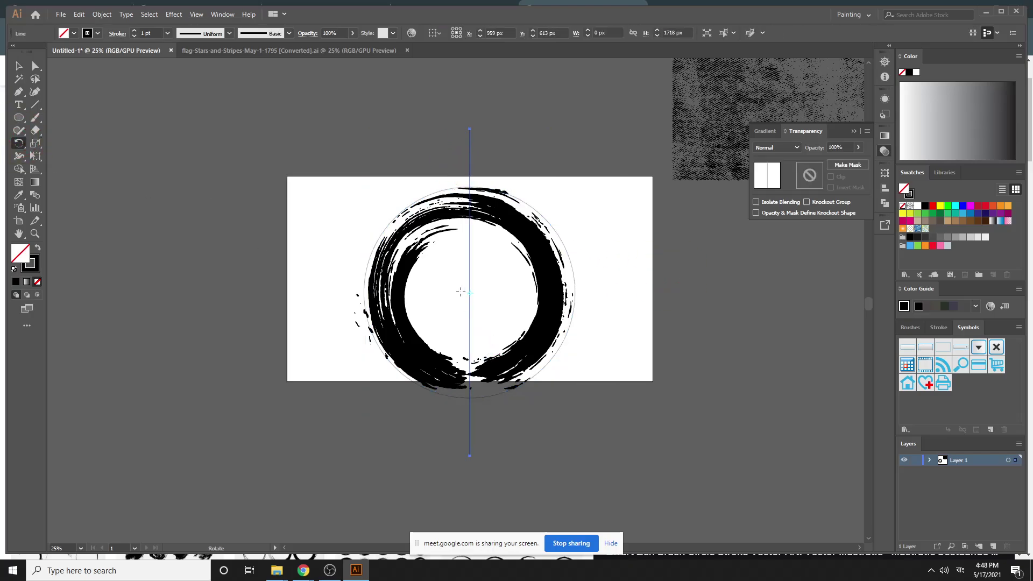
pyautogui.keyDown('alt'); pyautogui.click(470, 292); pyautogui.keyUp('alt')
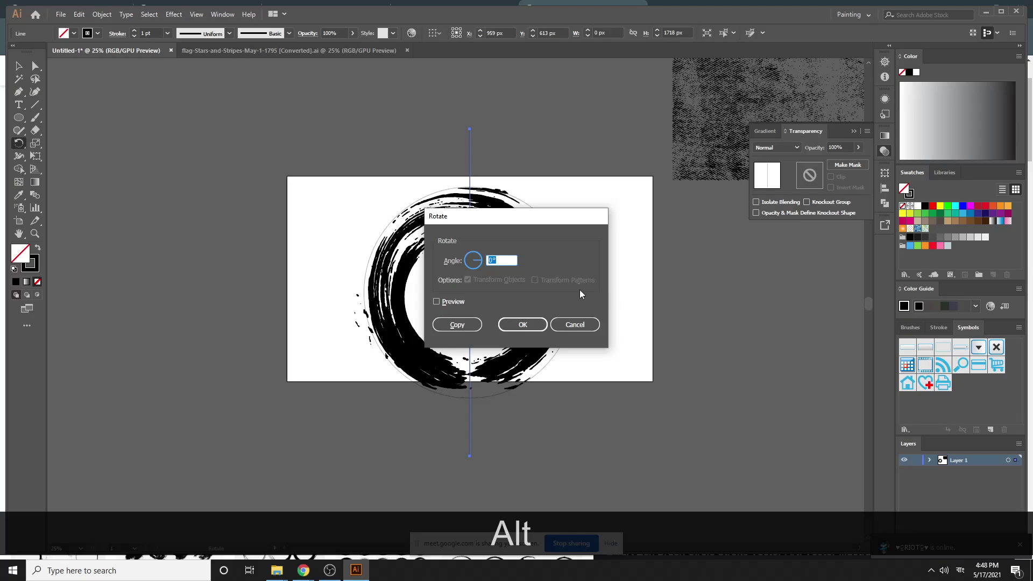
pyautogui.write('30')
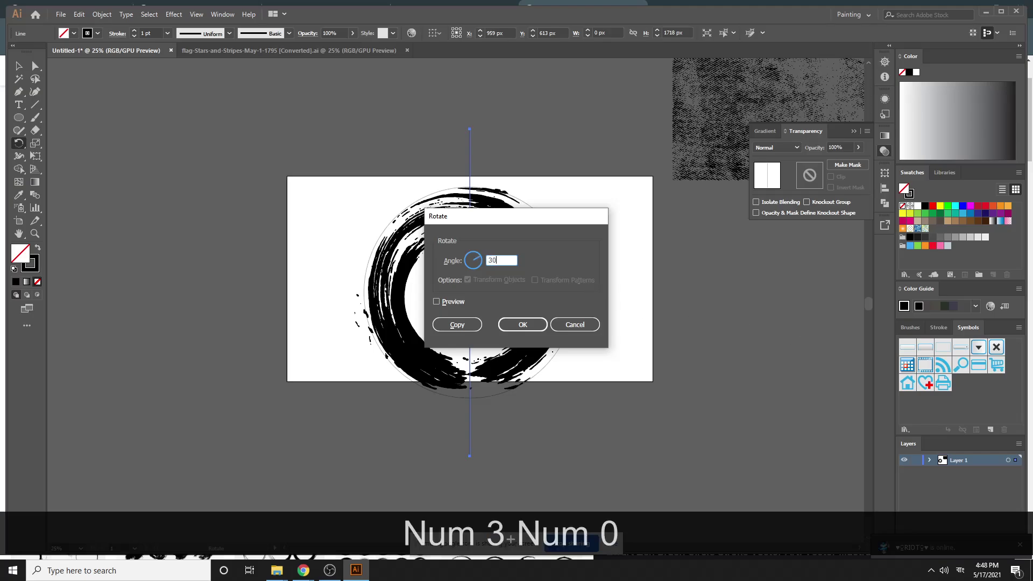
pyautogui.click(454, 330)
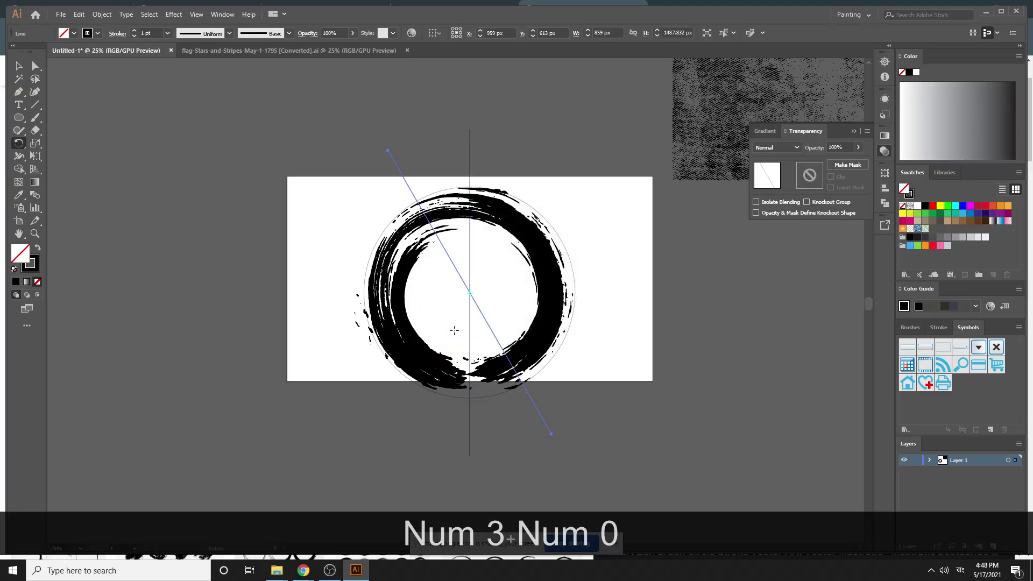
pyautogui.hotkey('ctrl', 'd')
pyautogui.hotkey('ctrl', 'd')
pyautogui.hotkey('ctrl', 'd')
pyautogui.hotkey('ctrl', 'd')
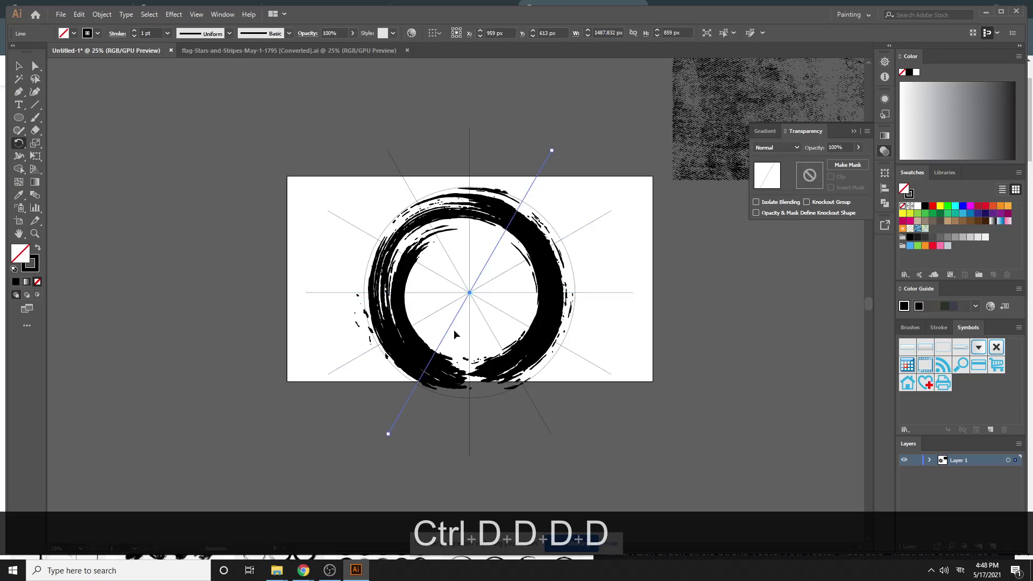
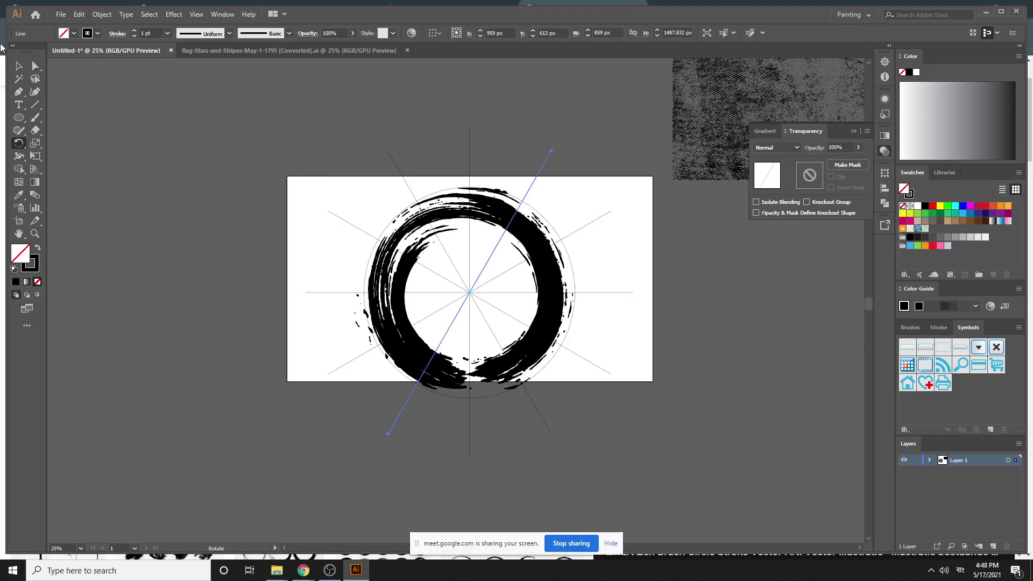
# Delete the guide circle around the brush ring, keeping the radial lines
pyautogui.click(18, 66)
pyautogui.moveTo(341, 149); pyautogui.dragTo(661, 461)
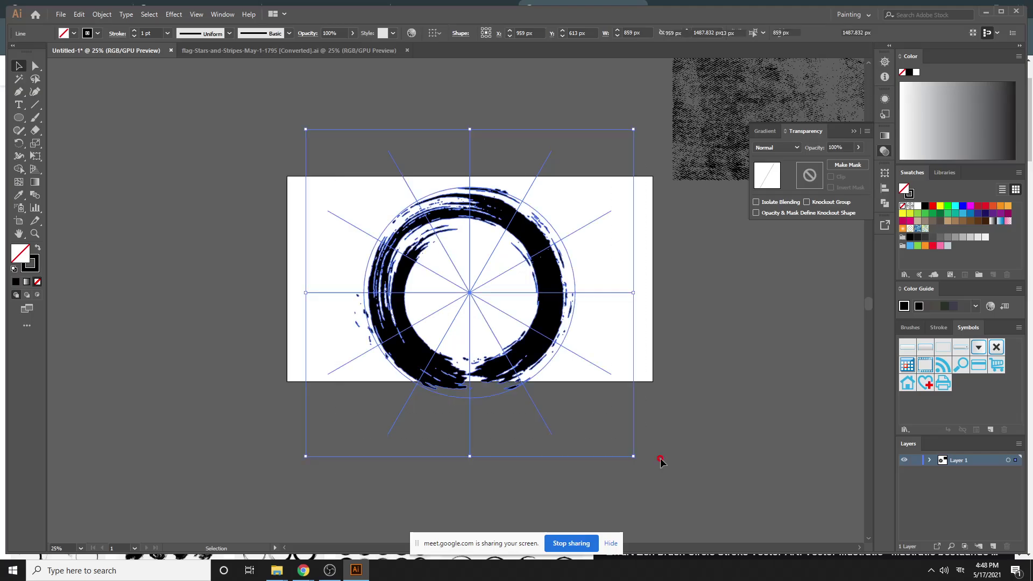
pyautogui.click(764, 268)
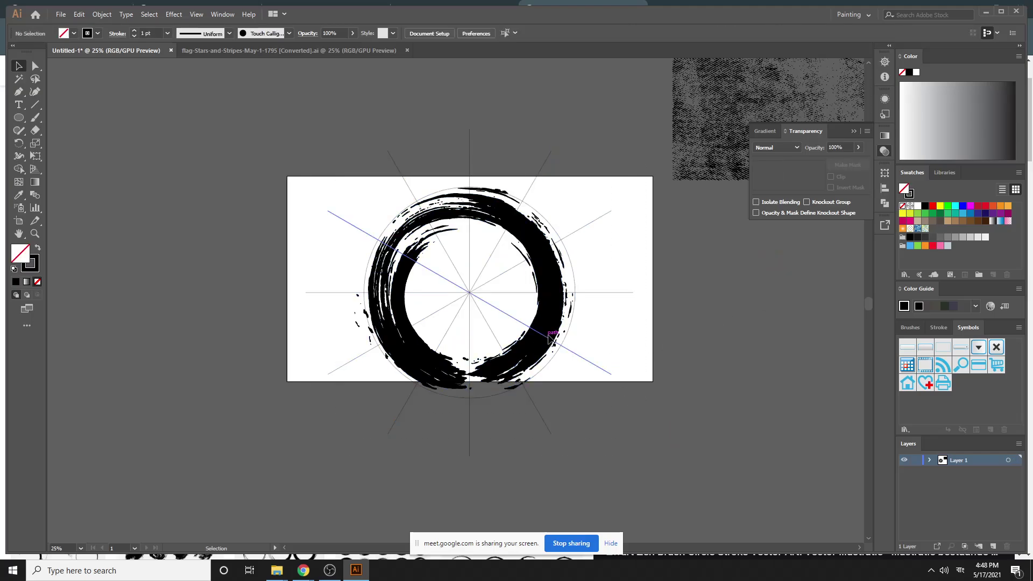
pyautogui.click(570, 332)
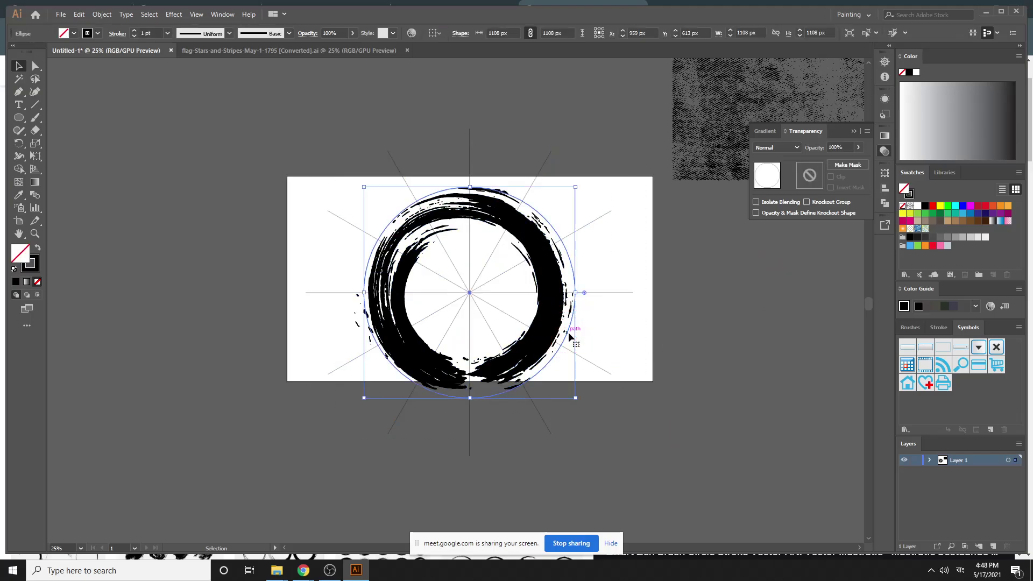
pyautogui.press('Delete')
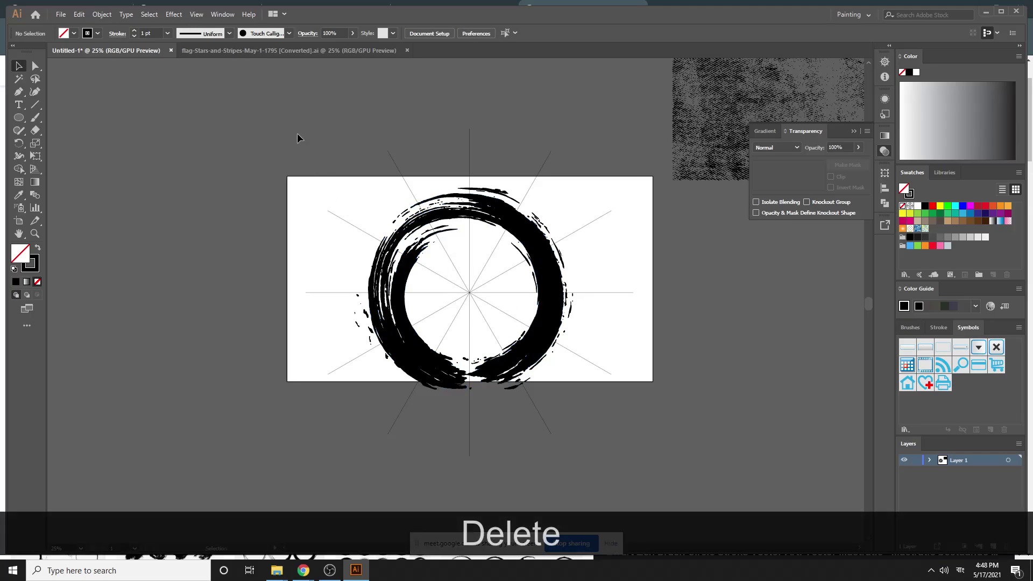
# Divide the brush ring along all the radial lines with the Pathfinder Divide operation and ungroup the pieces
pyautogui.hotkey('ctrl', 'a')
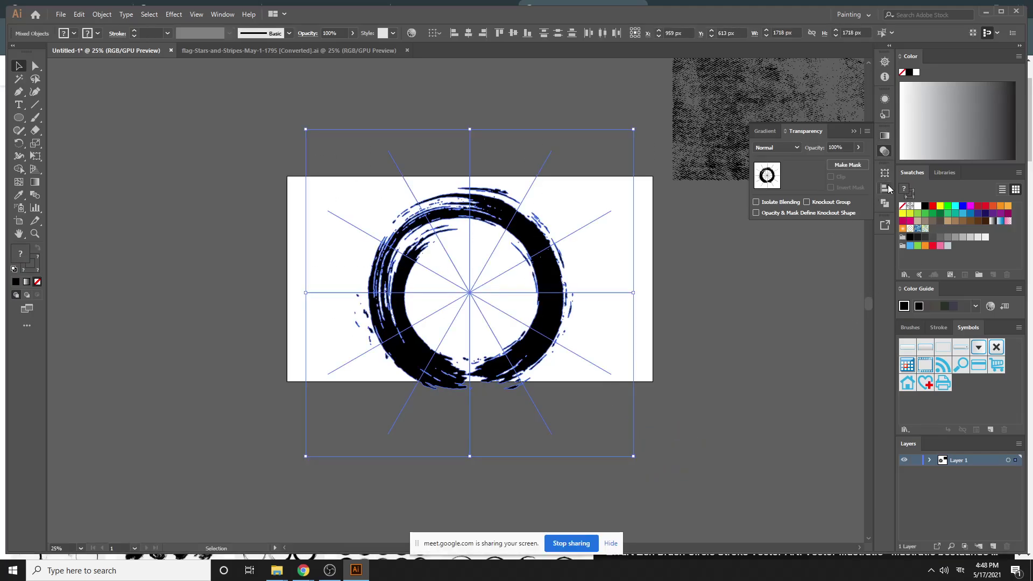
pyautogui.click(886, 203)
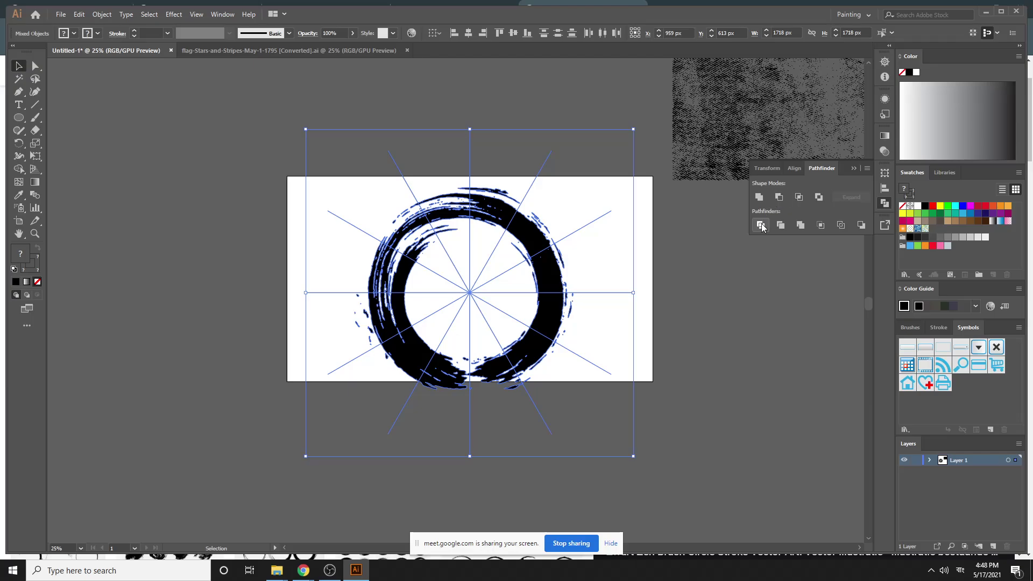
pyautogui.click(761, 225)
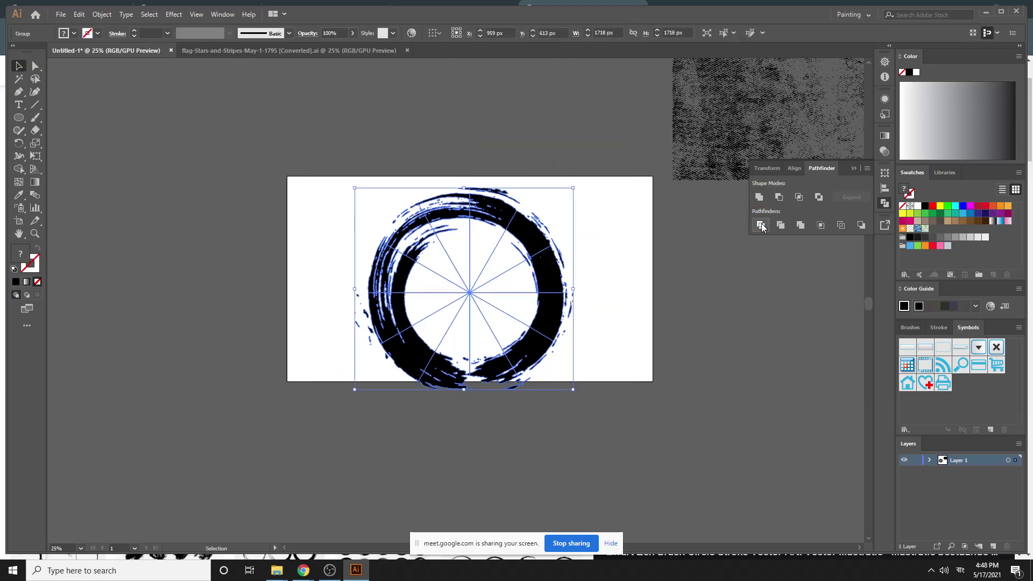
pyautogui.click(631, 249)
pyautogui.click(536, 262)
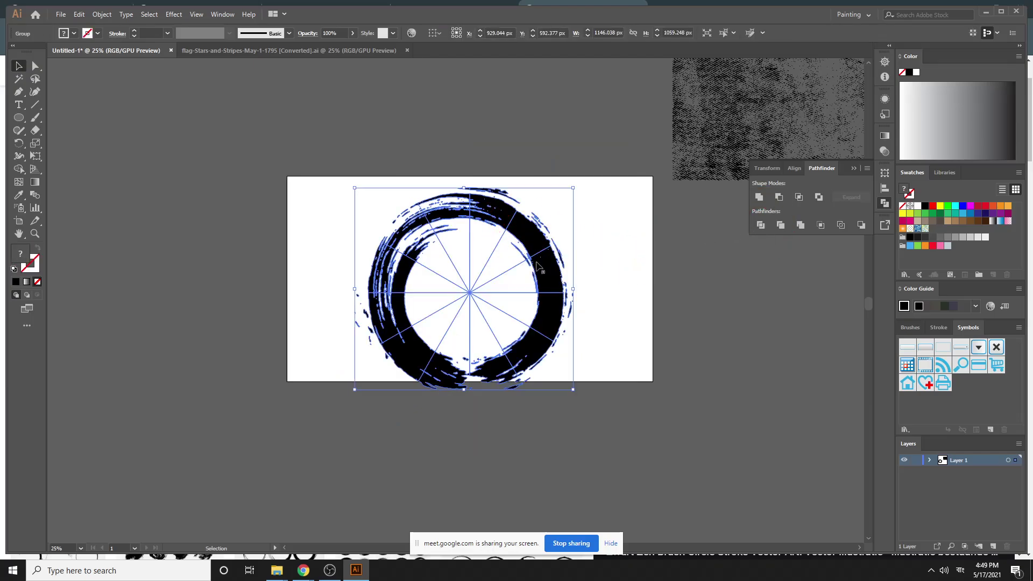
pyautogui.rightClick(530, 223)
pyautogui.click(574, 315)
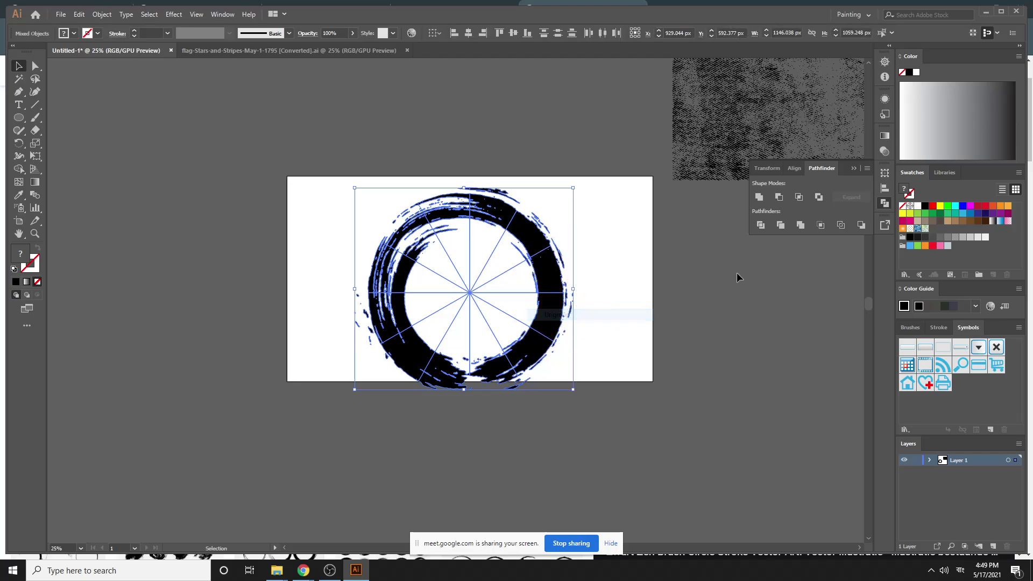
pyautogui.click(738, 275)
# Examine how the ring is cut by selecting individual segments around the circle
pyautogui.click(526, 225)
pyautogui.click(555, 280)
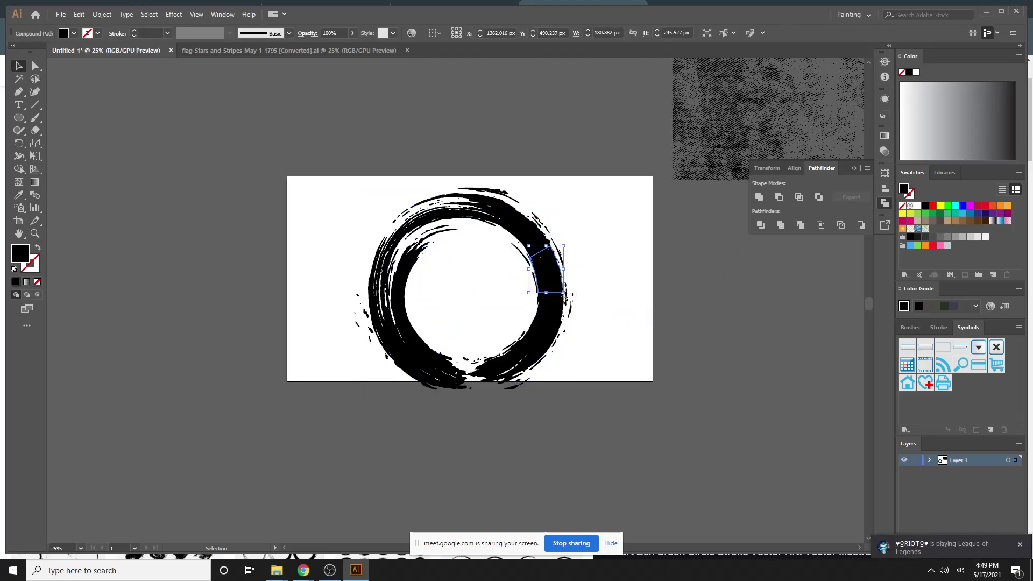
pyautogui.moveTo(564, 295); pyautogui.dragTo(565, 325)
pyautogui.click(537, 351)
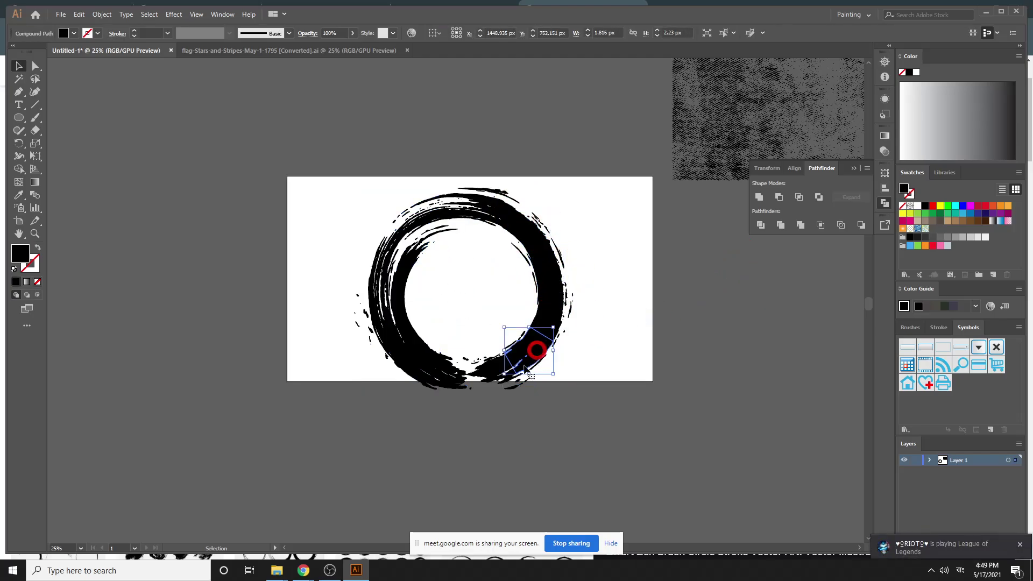
pyautogui.moveTo(526, 369); pyautogui.dragTo(393, 281)
pyautogui.click(399, 279)
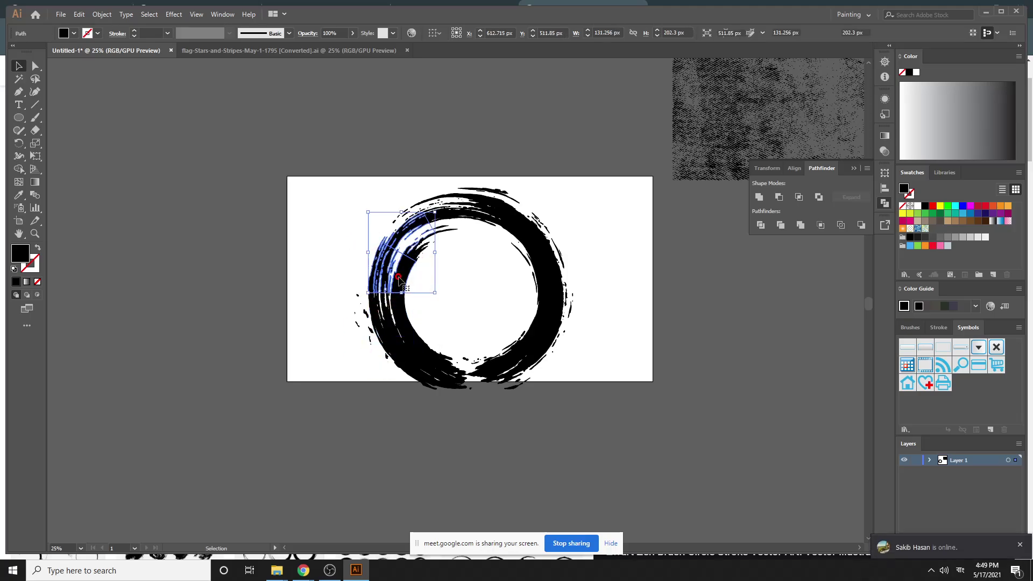
pyautogui.click(337, 227)
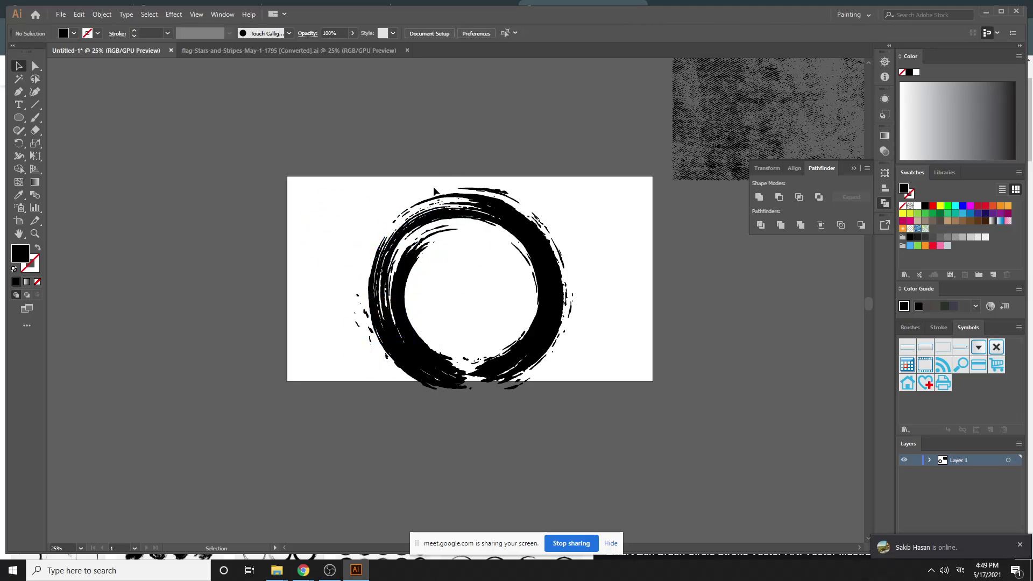
pyautogui.moveTo(434, 191); pyautogui.dragTo(451, 238)
pyautogui.click(594, 252)
pyautogui.click(527, 229)
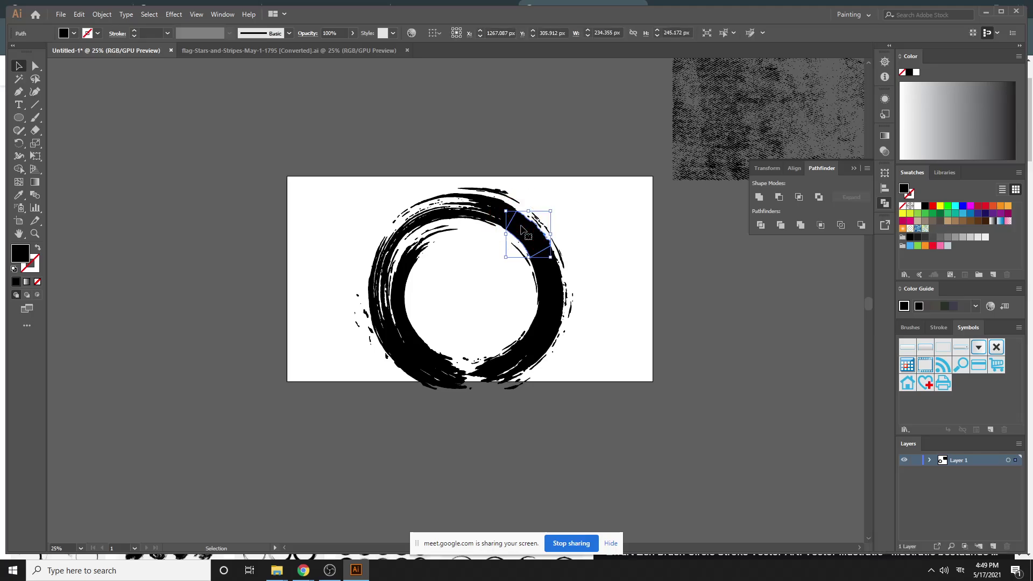
# Delete all pieces of the divided brush ring, leaving the artboard empty
pyautogui.click(602, 232)
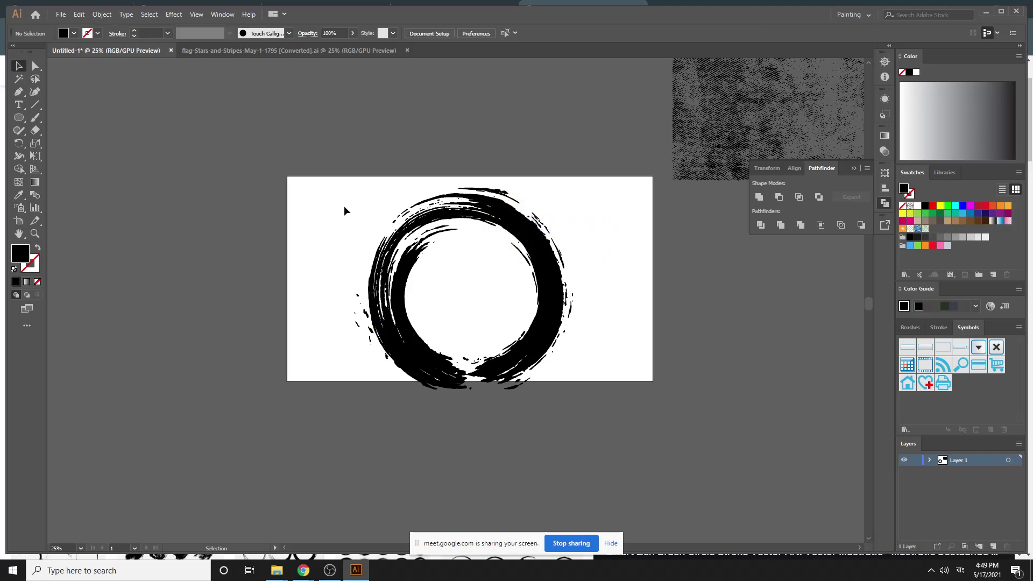
pyautogui.moveTo(315, 178); pyautogui.dragTo(621, 411)
pyautogui.press('Delete')
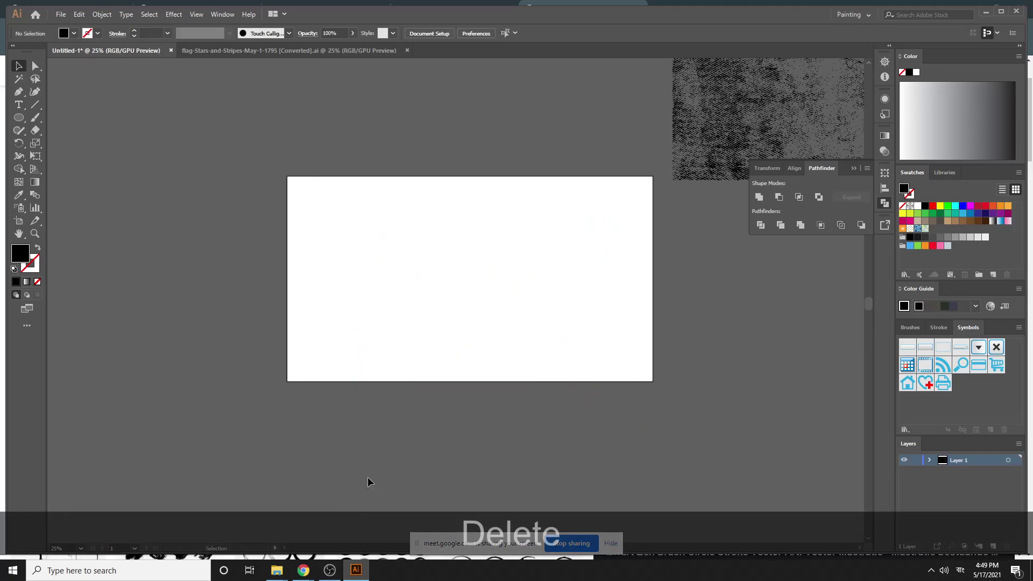
# Switch to Chrome and look through the image results for grunge brush round vector
pyautogui.moveTo(316, 576)
pyautogui.click(247, 516)
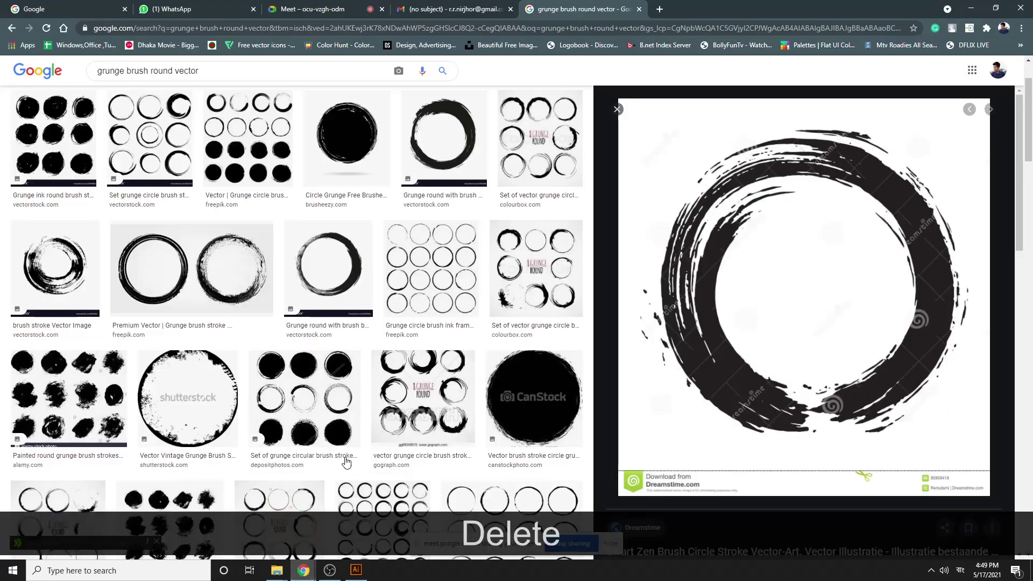
pyautogui.scroll(-5, 390, 404)
pyautogui.scroll(-10, 344, 377)
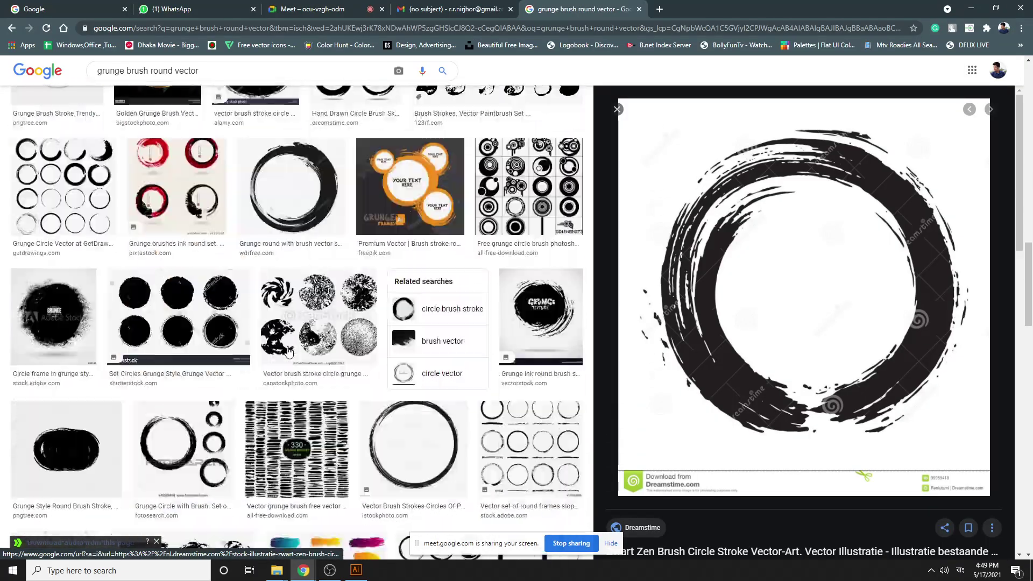
pyautogui.scroll(-5, 289, 350)
pyautogui.scroll(20, 289, 351)
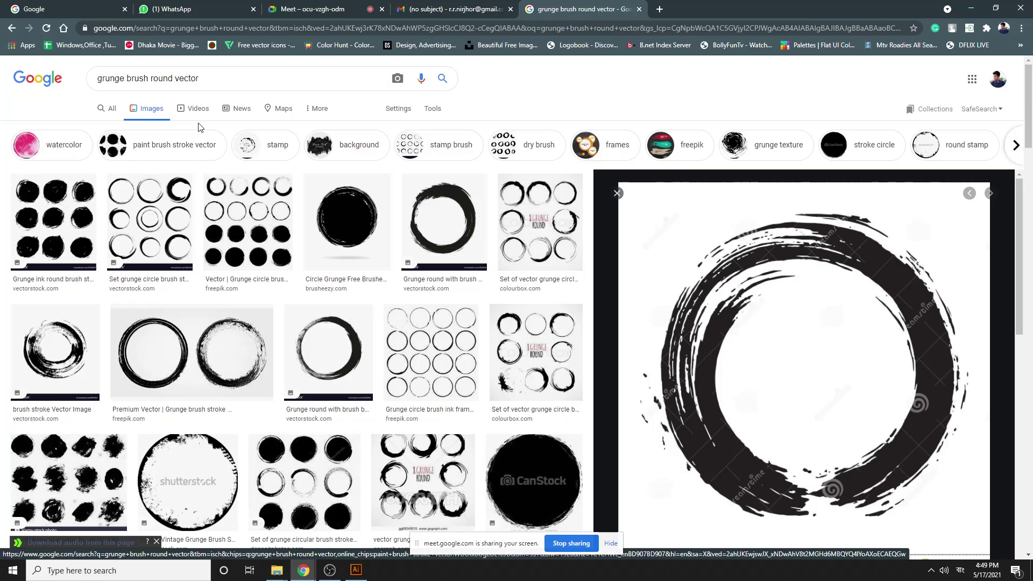
# Search Google Images for "color pallete vector"
pyautogui.click(79, 81)
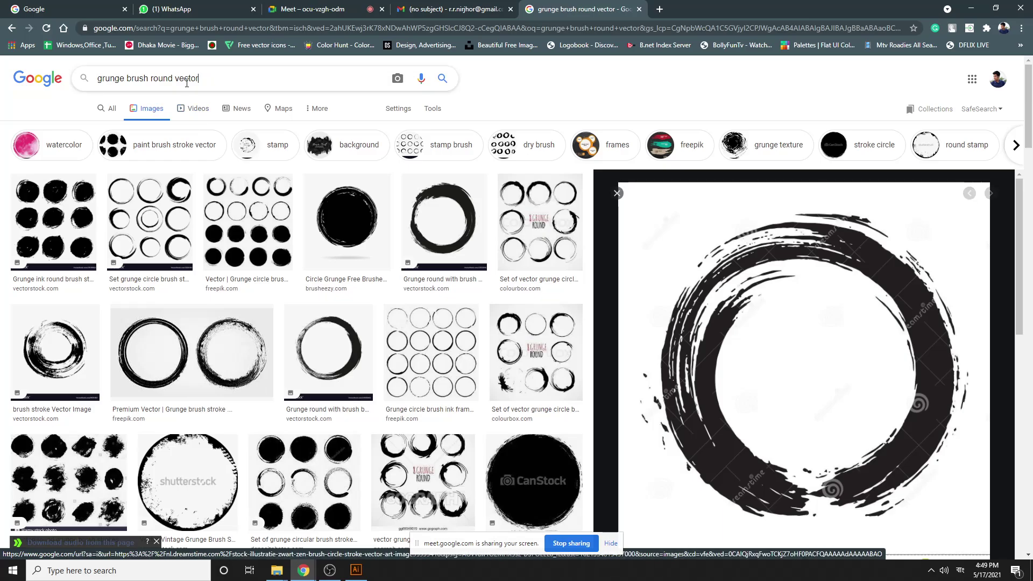
pyautogui.hotkey('ctrl', 'a')
pyautogui.write('মদতদী জোতত্না')
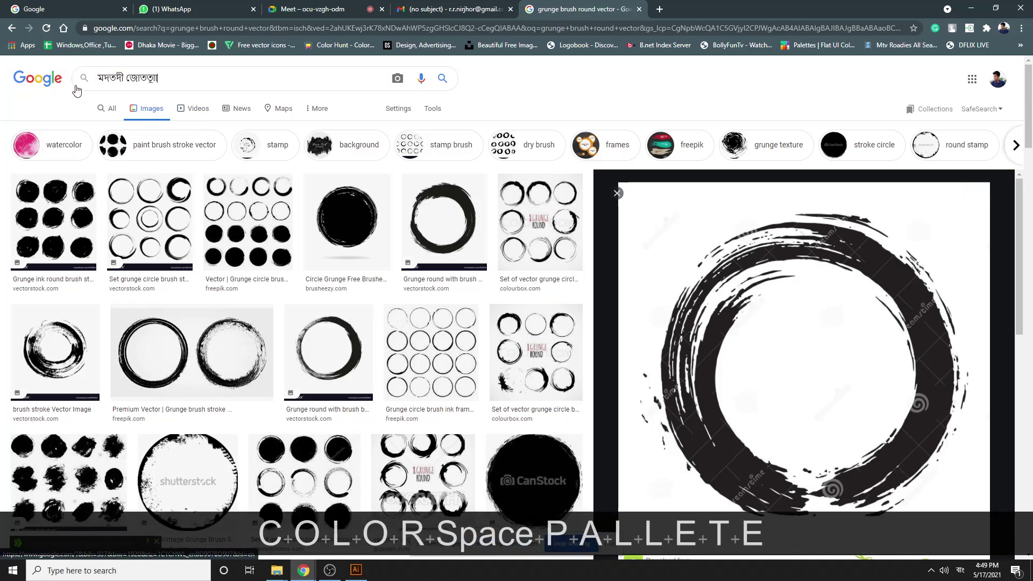
pyautogui.press('BackSpace')
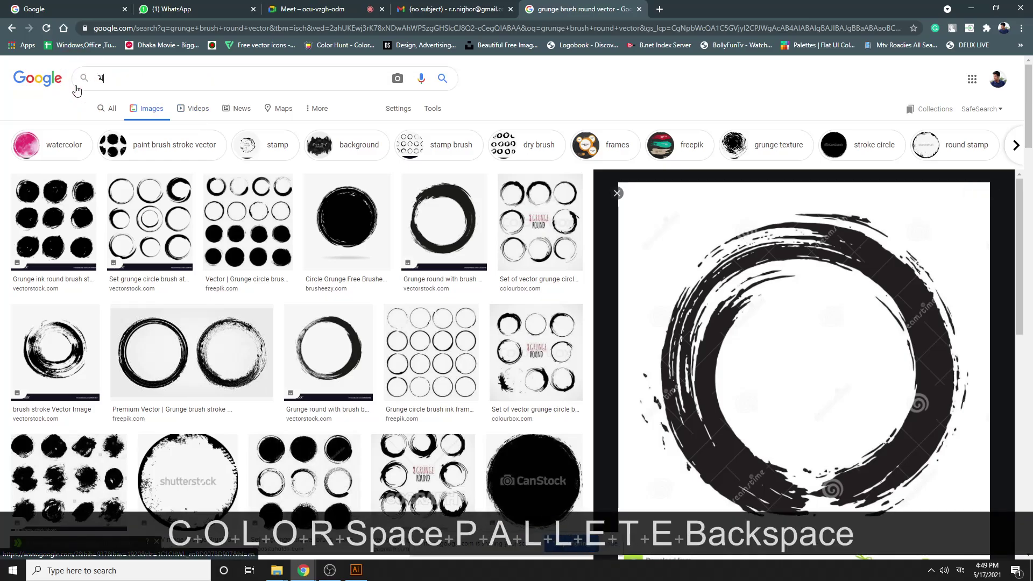
pyautogui.press('super+space')
pyautogui.write('color')
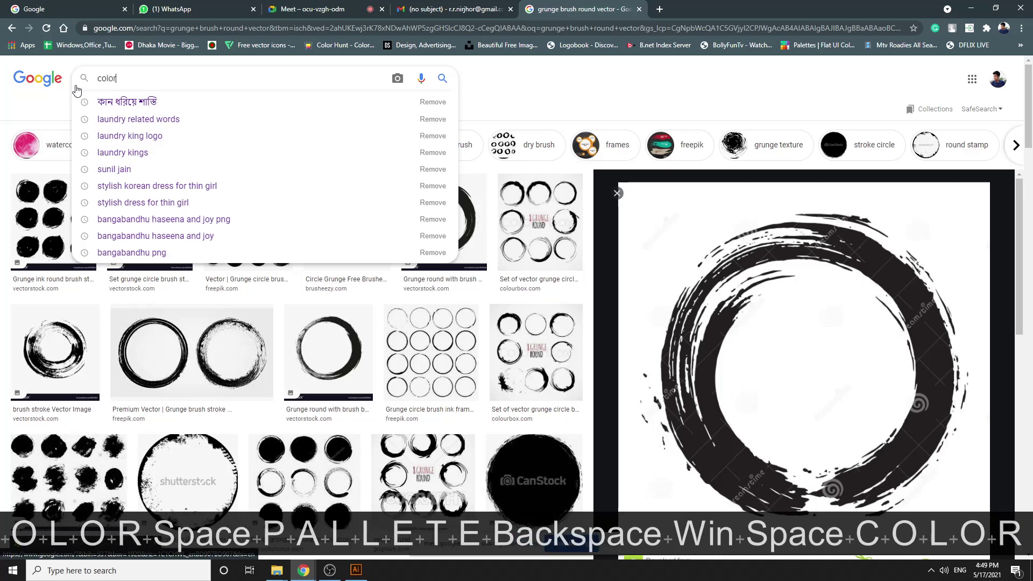
pyautogui.write(' palla')
pyautogui.press('BackSpace')
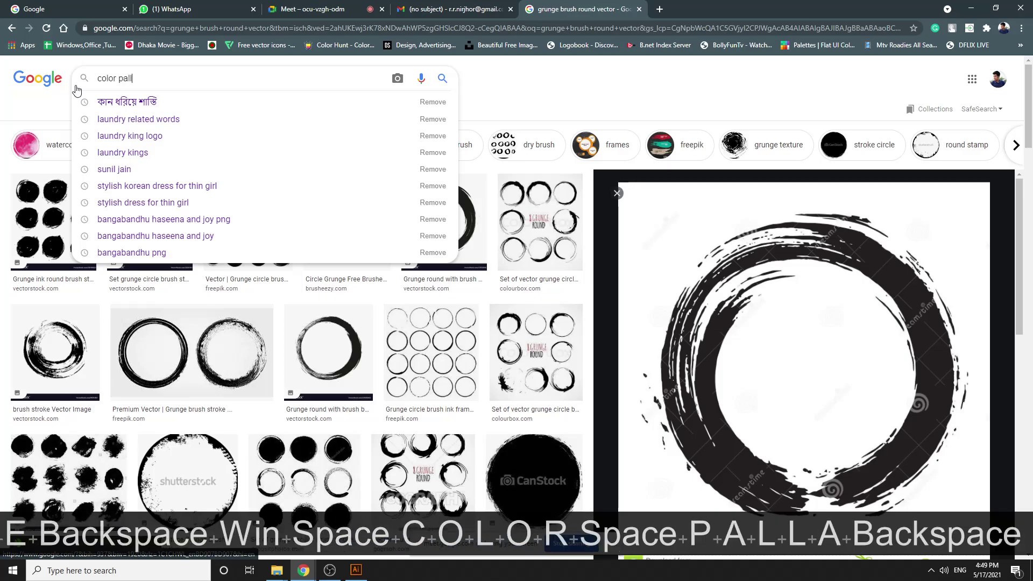
pyautogui.write('ete vector')
pyautogui.press('Return')
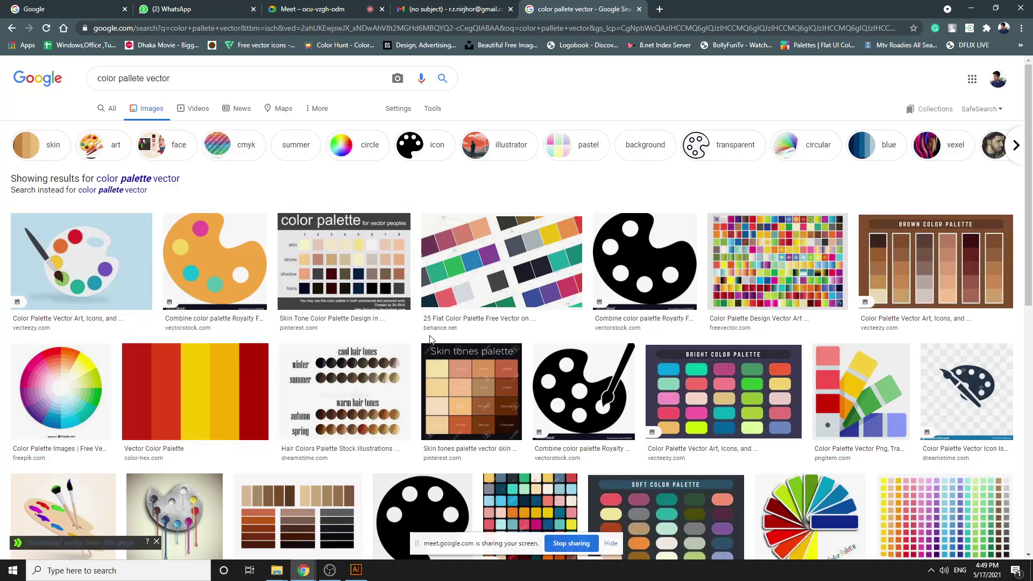
# Open the preview of the solid black painter's palette with four holes from PNGitem
pyautogui.scroll(-3, 430, 340)
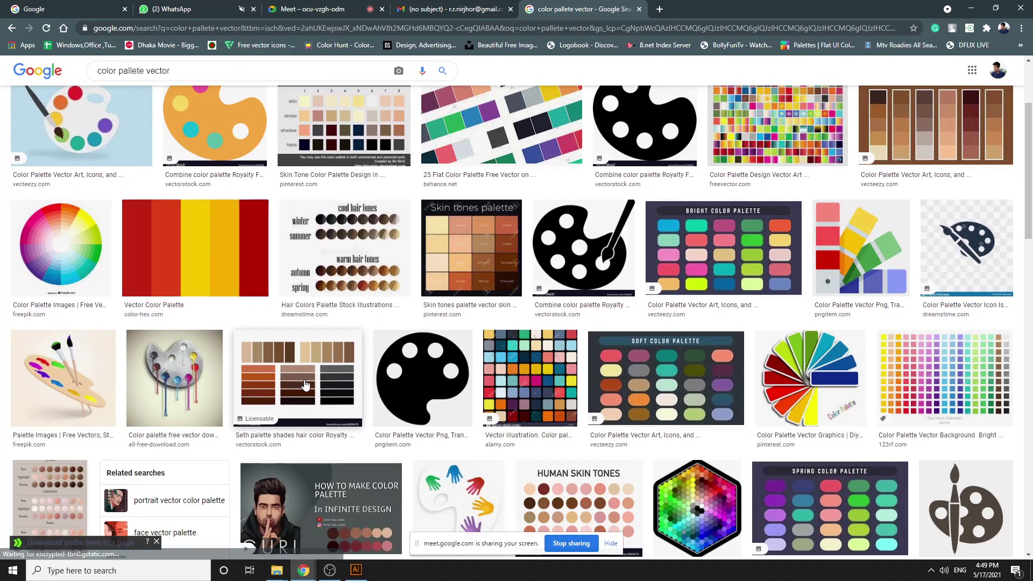
pyautogui.scroll(-2, 304, 385)
pyautogui.scroll(-2, 304, 384)
pyautogui.scroll(8, 258, 404)
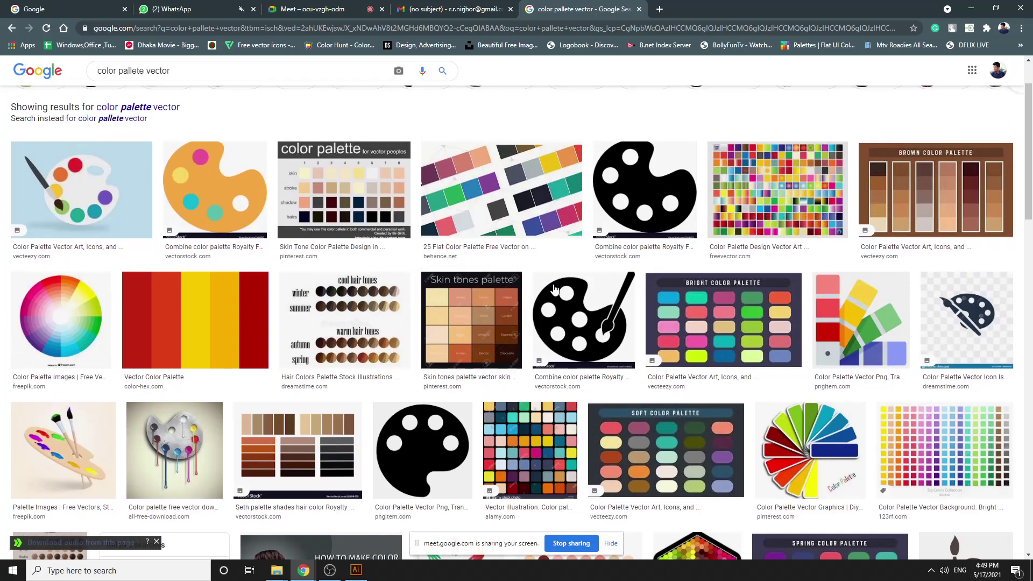
pyautogui.click(409, 441)
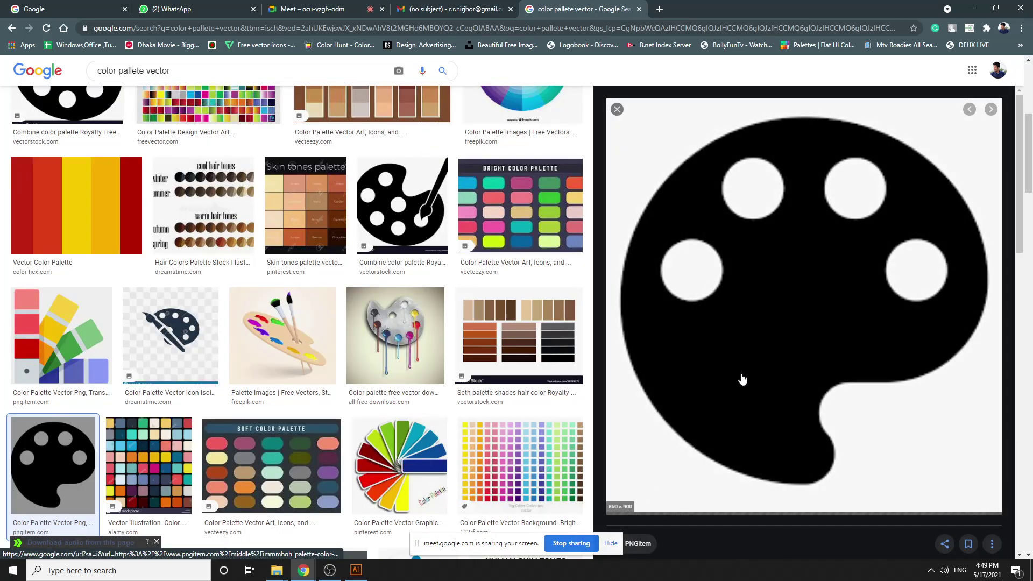
pyautogui.scroll(-2, 758, 316)
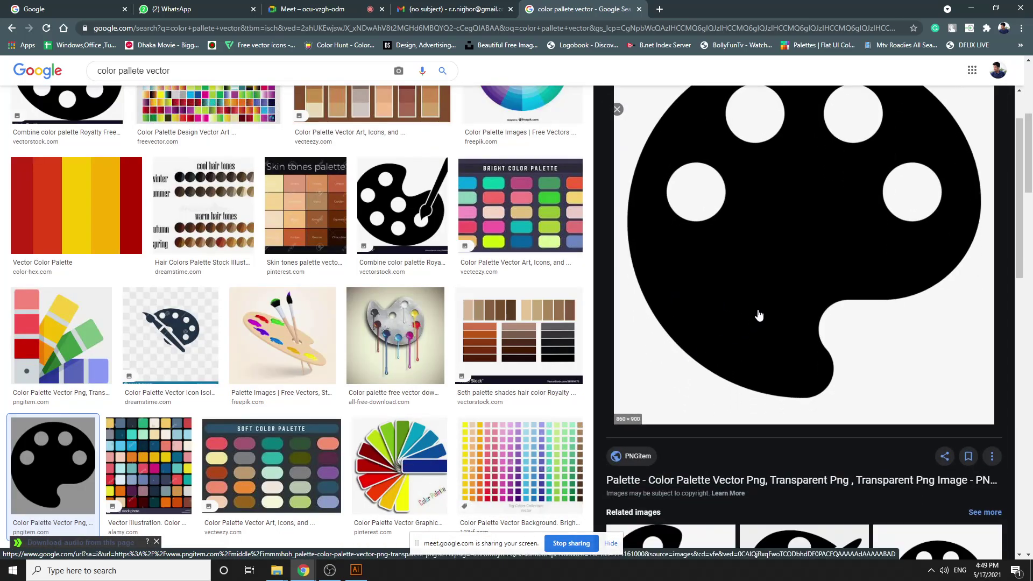
pyautogui.scroll(-5, 703, 384)
pyautogui.scroll(5, 702, 383)
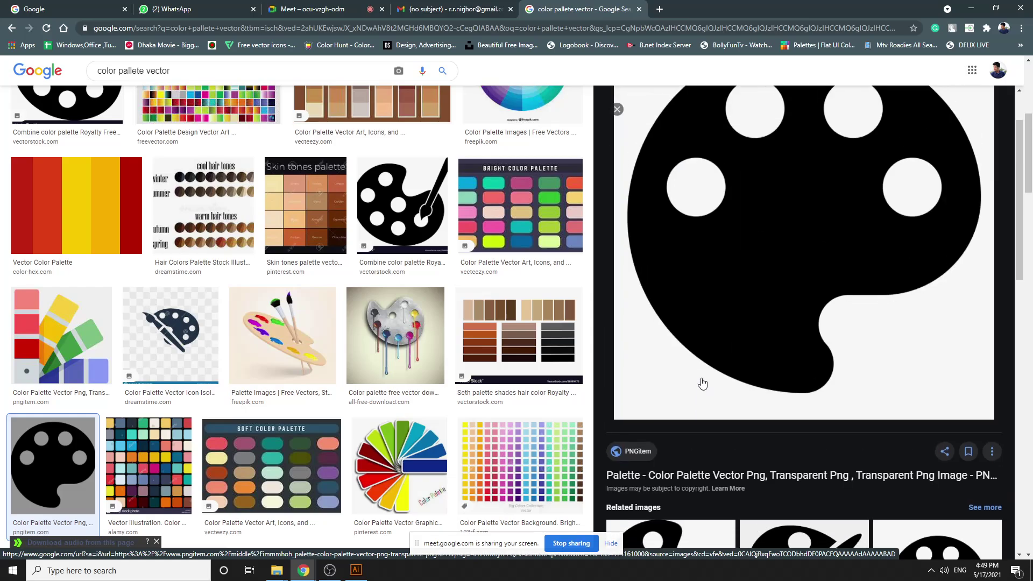
pyautogui.scroll(2, 785, 303)
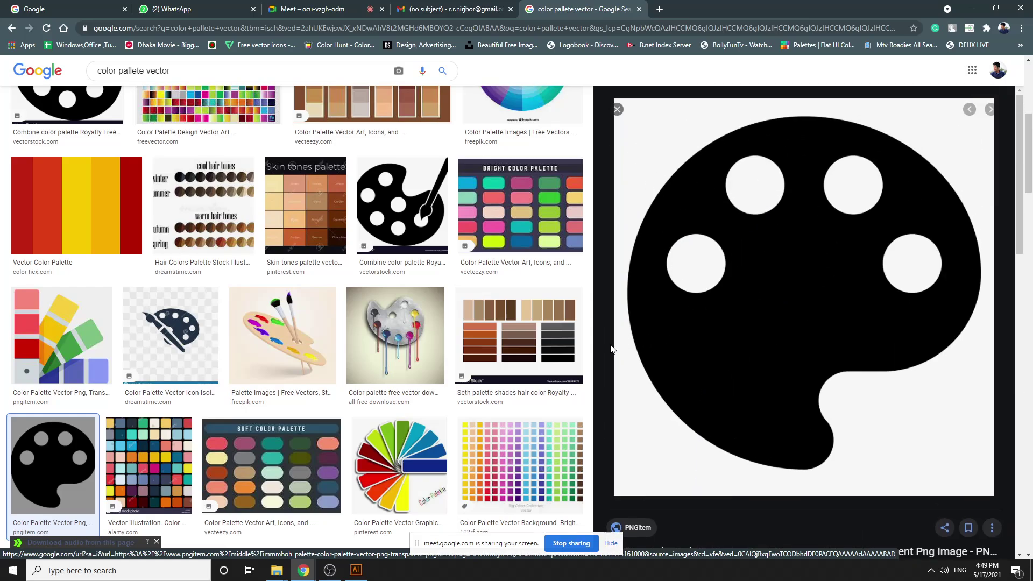
# Copy the palette image, paste it into the Illustrator document and position it within the artboard
pyautogui.rightClick(804, 223)
pyautogui.click(823, 356)
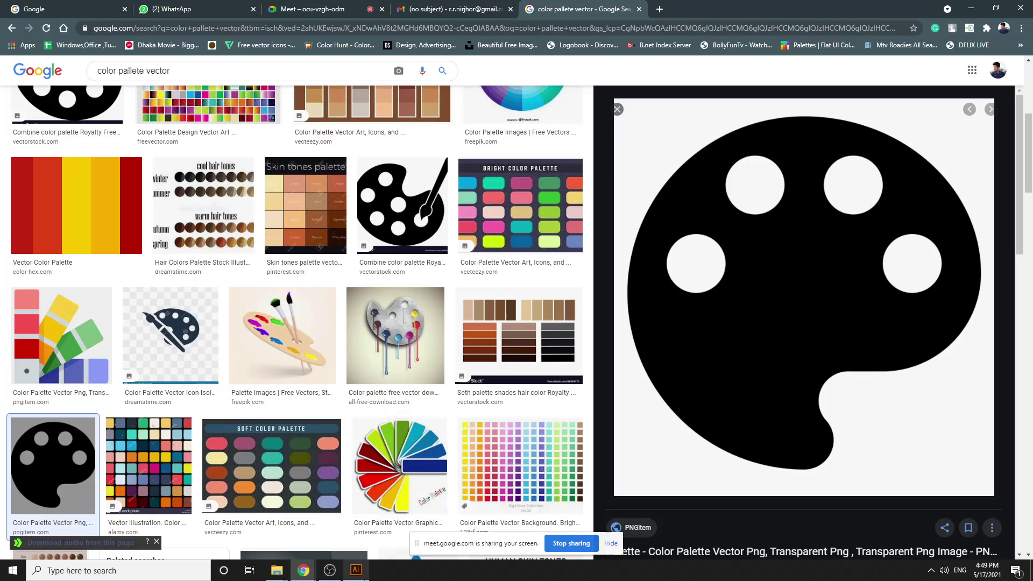
pyautogui.click(355, 570)
pyautogui.hotkey('ctrl', 'v')
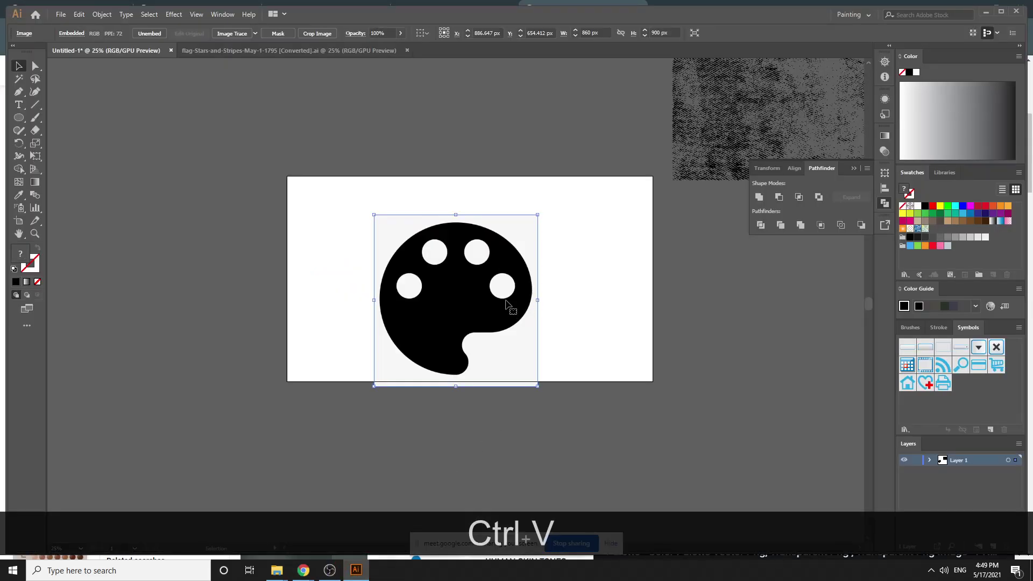
pyautogui.moveTo(509, 301); pyautogui.dragTo(502, 275)
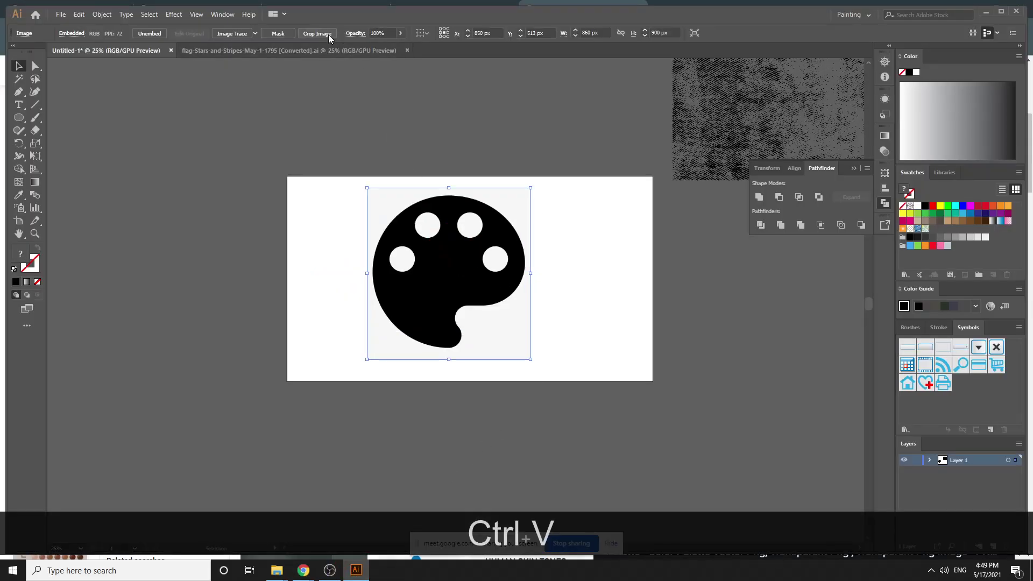
# Trace the palette in Black and White with 100% paths, 0% corners, 1 px noise and white ignored, expand it and shift it slightly left
pyautogui.click(222, 14)
pyautogui.click(330, 287)
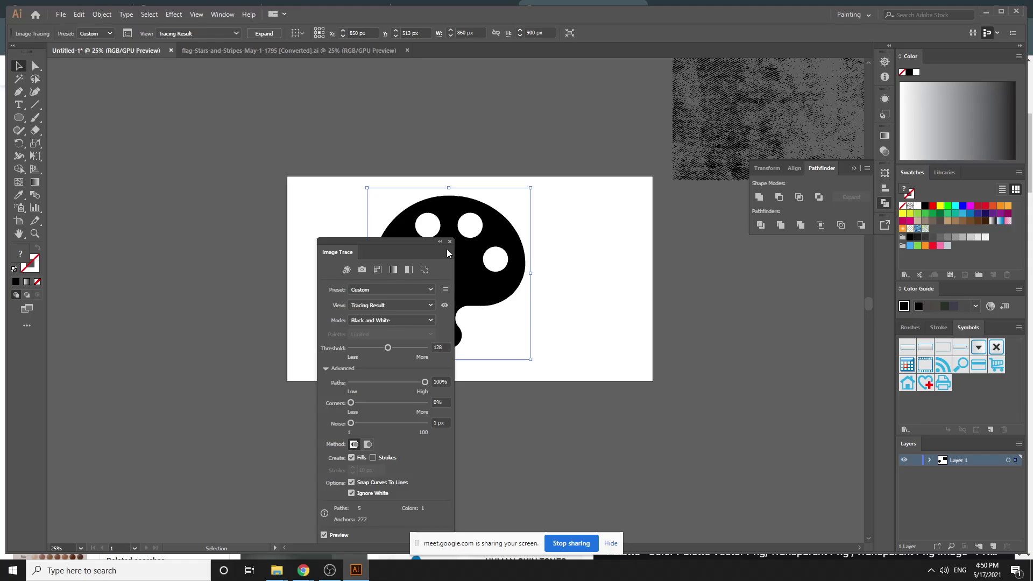
pyautogui.click(264, 33)
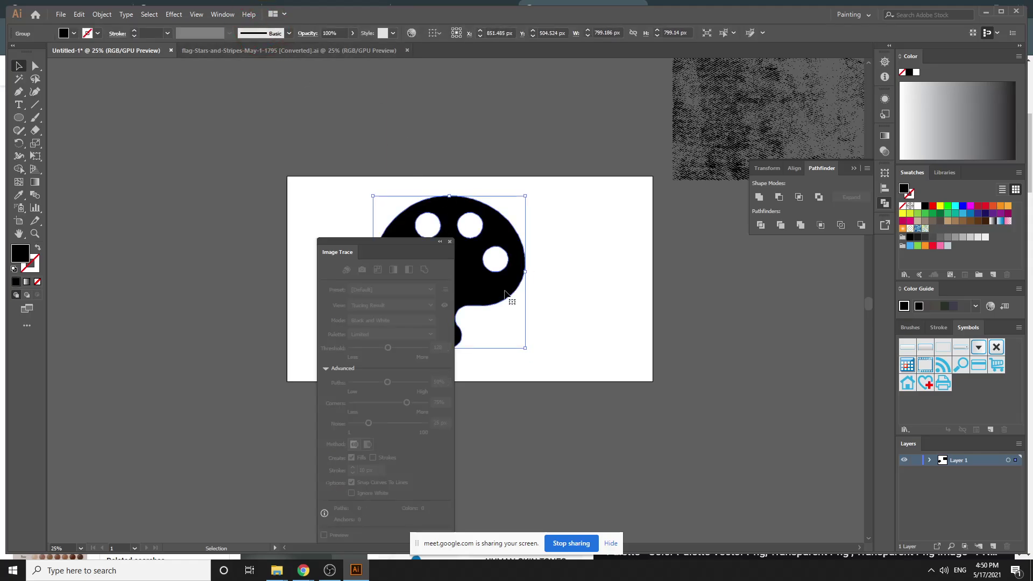
pyautogui.click(450, 242)
pyautogui.moveTo(515, 292)
pyautogui.mouseDown()
pyautogui.moveTo(177, 284)
pyautogui.moveTo(469, 296)
pyautogui.mouseUp()
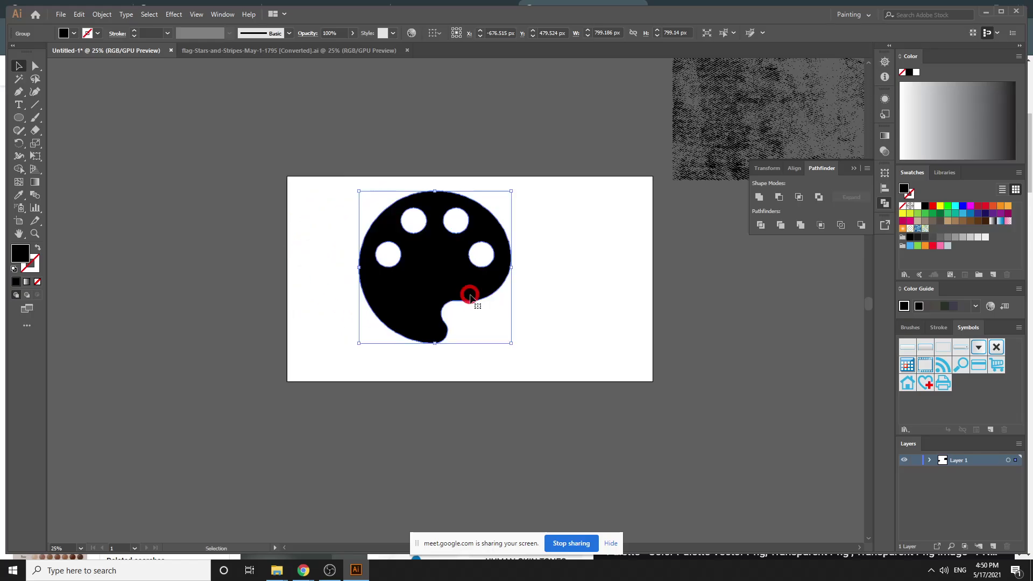
pyautogui.click(185, 293)
# Draw a 45° line about 1179 px wide and high across the palette's upper-left part and give it a 0.25 pt black stroke
pyautogui.click(34, 104)
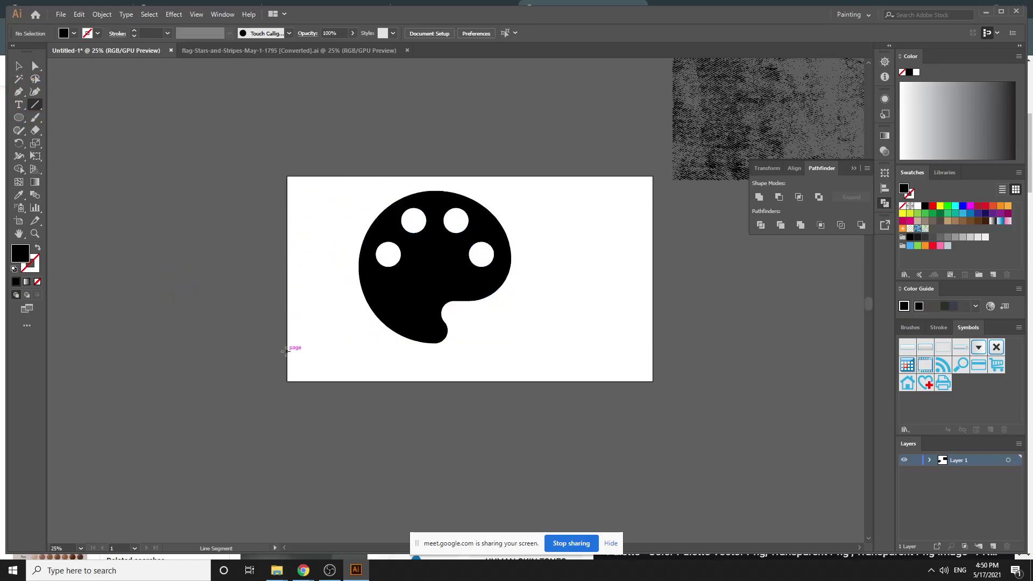
pyautogui.moveTo(291, 340); pyautogui.dragTo(524, 121)
pyautogui.click(18, 65)
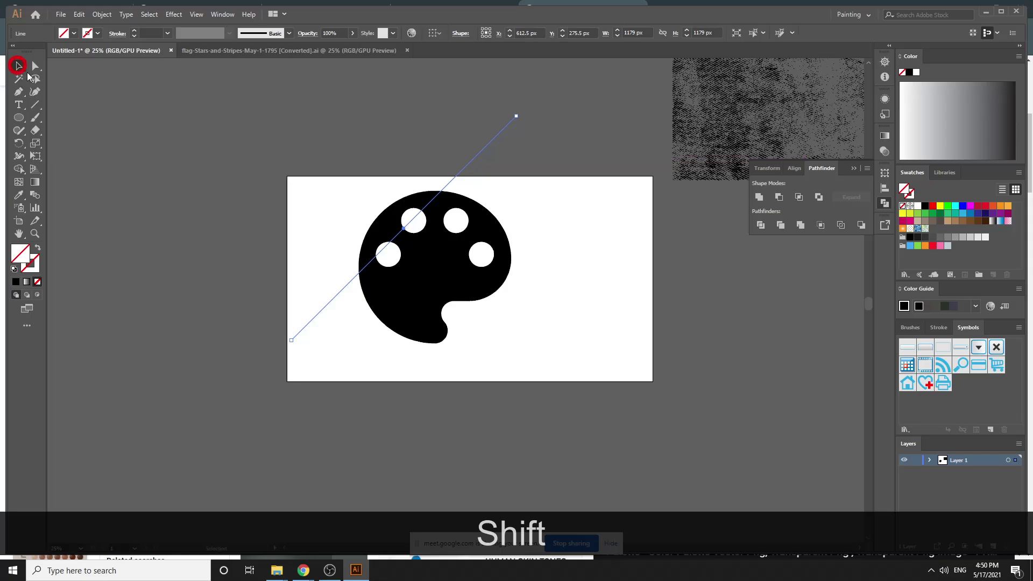
pyautogui.click(292, 156)
pyautogui.click(482, 148)
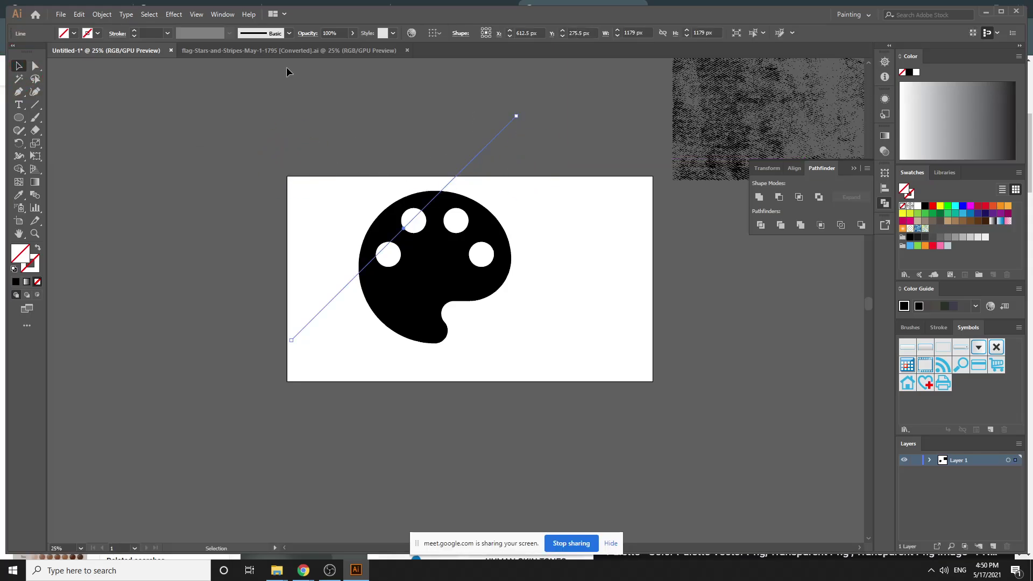
pyautogui.click(180, 157)
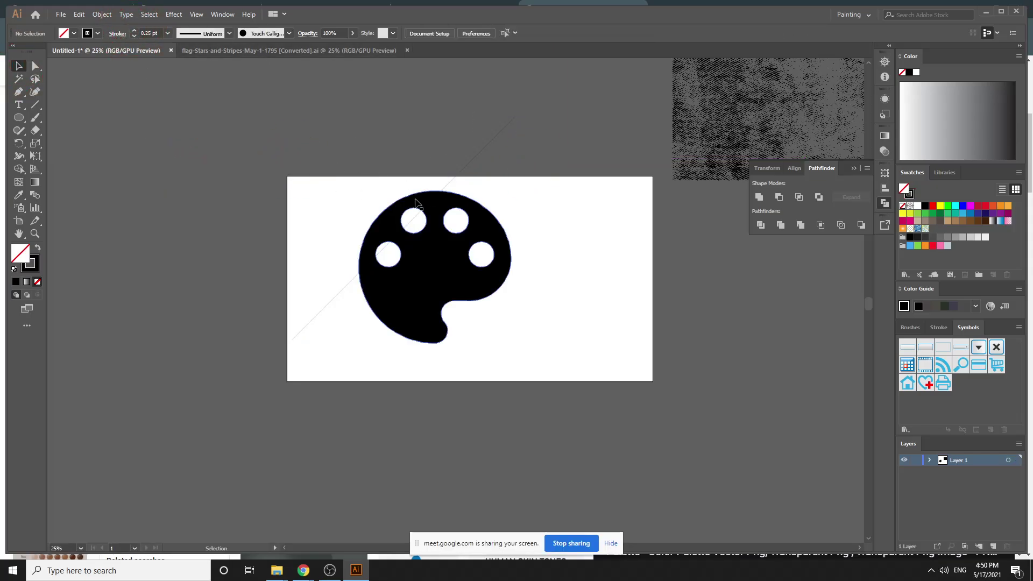
# Try spacing parallel copies of the diagonal line across the palette, and undo the copies
pyautogui.press('alt')
pyautogui.moveTo(490, 151); pyautogui.dragTo(517, 167)
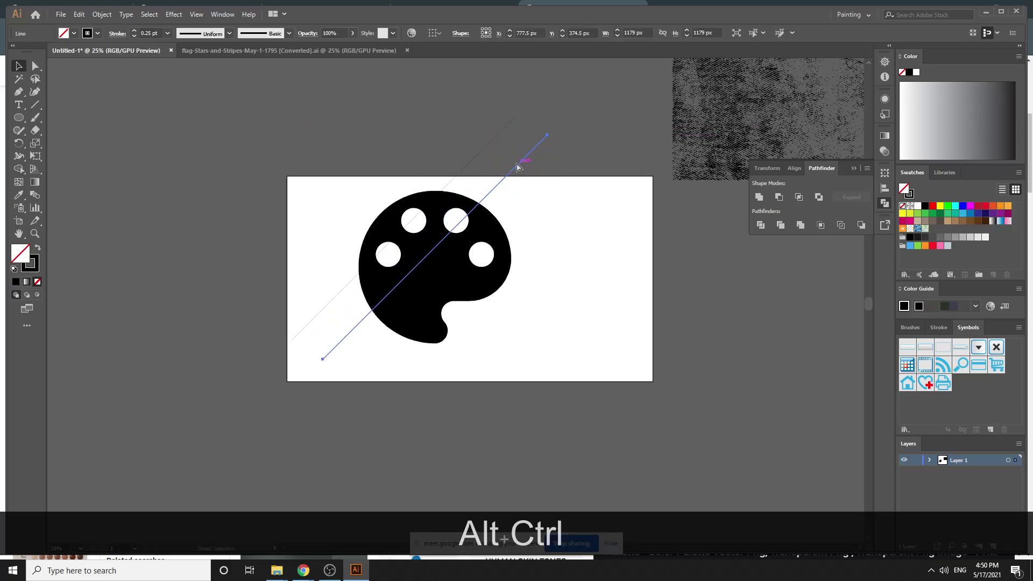
pyautogui.hotkey('ctrl', 'alt', 'd')
pyautogui.hotkey('ctrl', 'd')
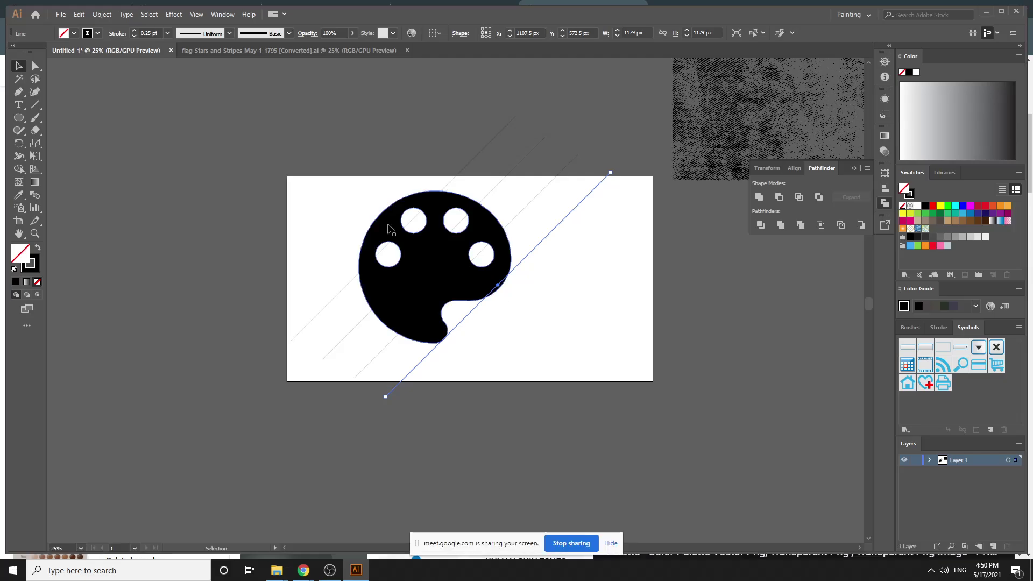
pyautogui.press('Delete')
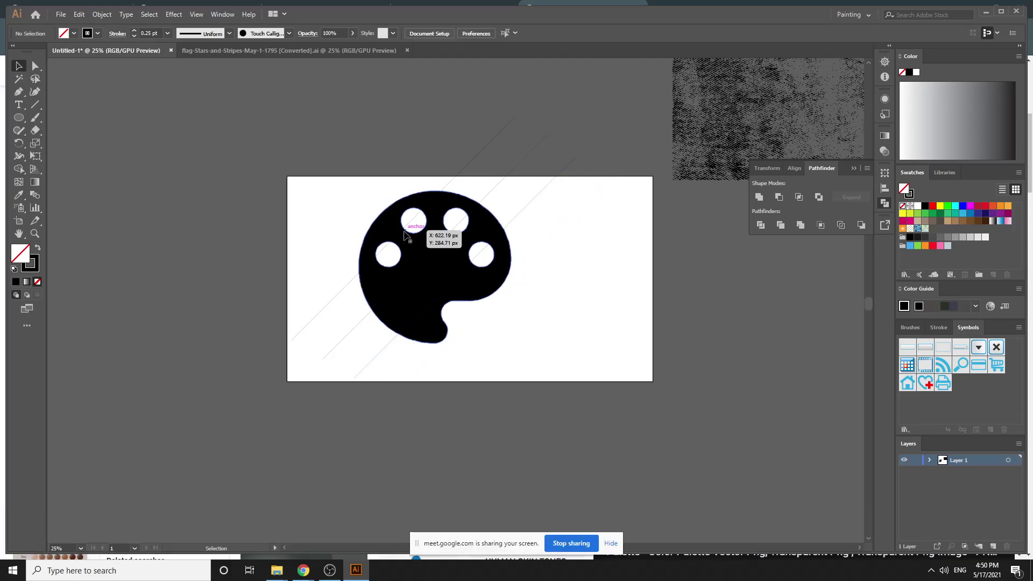
pyautogui.hotkey('ctrl', 'z')
pyautogui.hotkey('ctrl', 'z')
pyautogui.hotkey('ctrl', 'z')
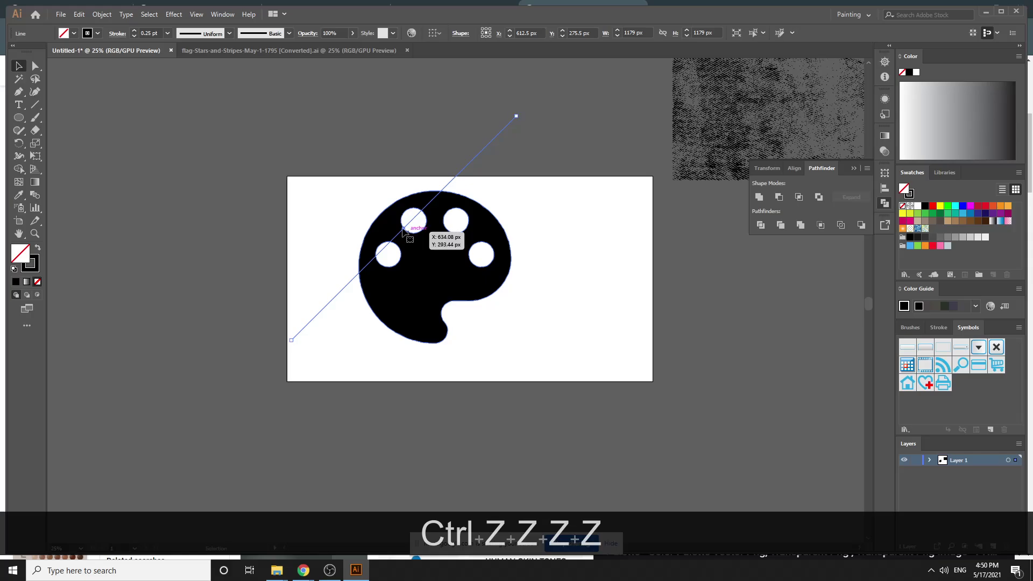
# Move the diagonal line slightly up and to the left over the palette
pyautogui.moveTo(404, 232); pyautogui.dragTo(396, 229)
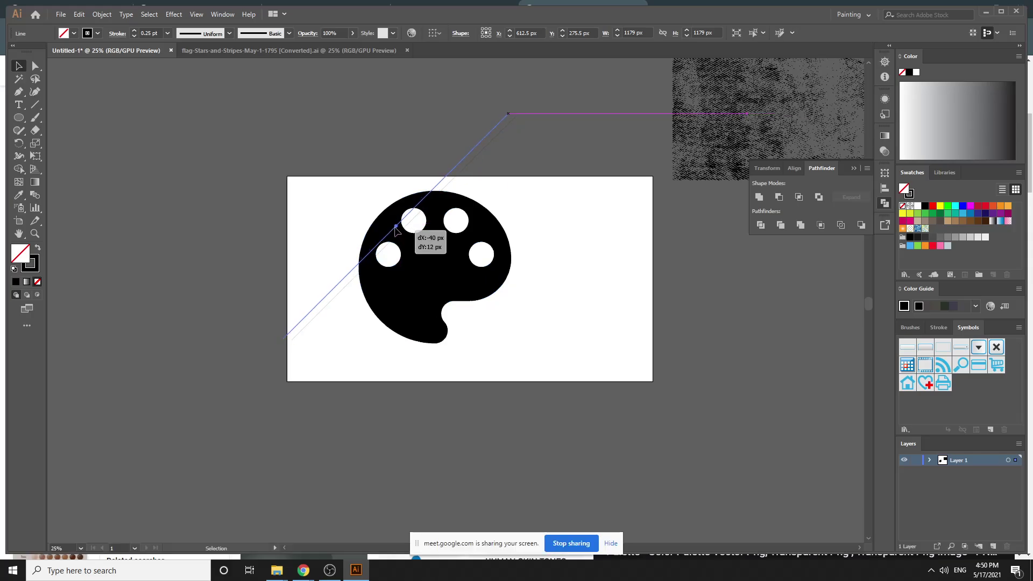
pyautogui.click(491, 177)
pyautogui.moveTo(353, 163); pyautogui.dragTo(480, 185)
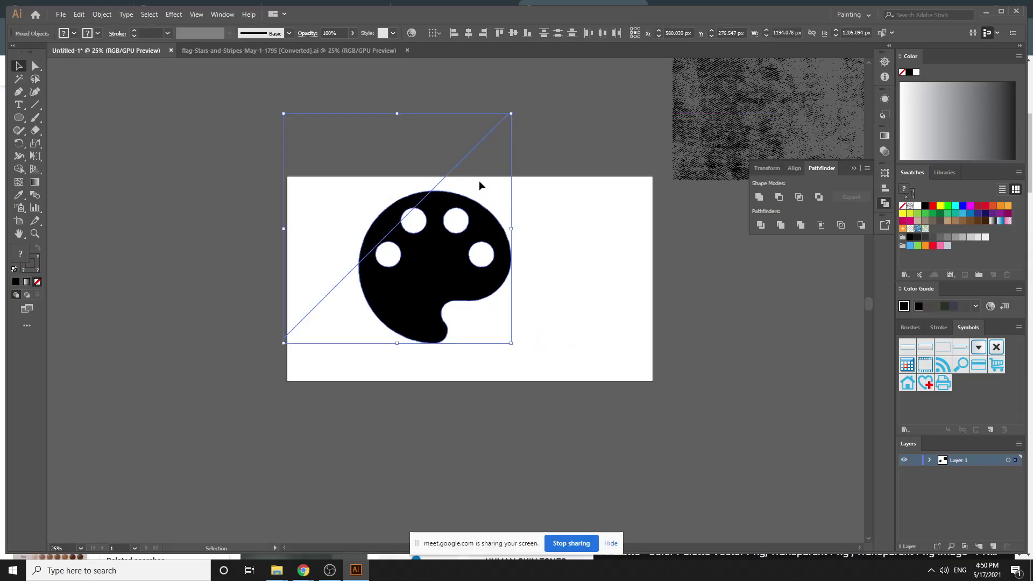
# Copy the diagonal line down and to the right, and repeat the duplication three more times to cover the palette with parallel lines
pyautogui.press('alt')
pyautogui.click(469, 144)
pyautogui.moveTo(476, 146); pyautogui.dragTo(497, 166)
pyautogui.hotkey('ctrl', 'alt', 'd')
pyautogui.hotkey('ctrl', 'alt', 'd')
pyautogui.hotkey('ctrl', 'alt', 'd')
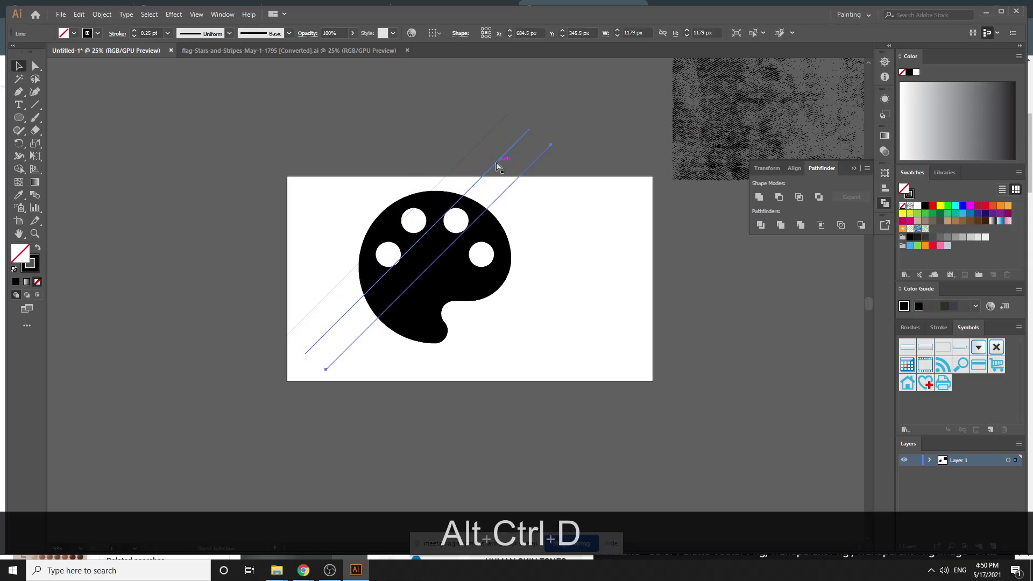
pyautogui.keyDown('shift'); pyautogui.click(498, 163); pyautogui.keyUp('shift')
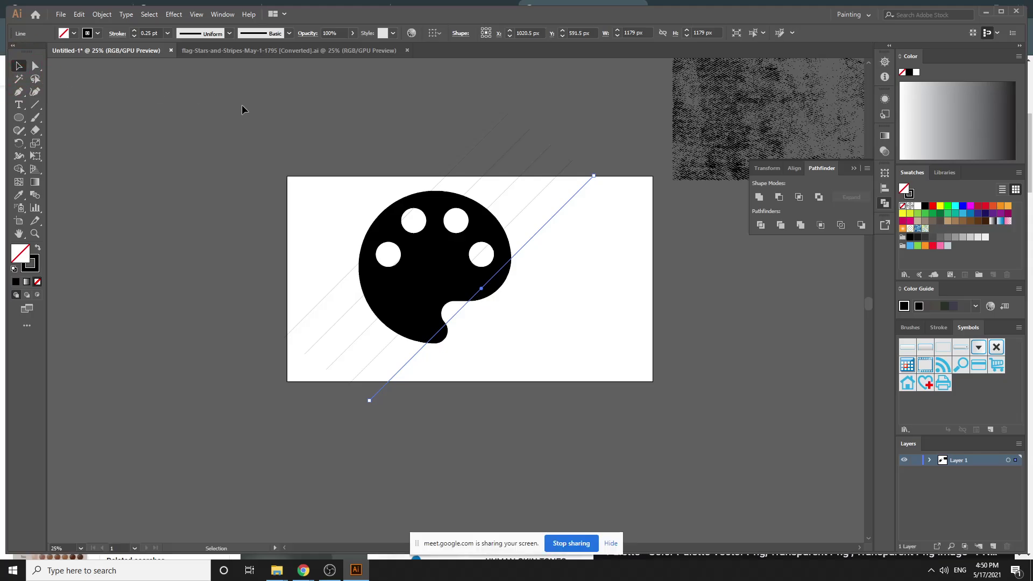
# Divide the palette along the diagonal lines with Pathfinder and ungroup the resulting pieces
pyautogui.moveTo(246, 106); pyautogui.dragTo(529, 350)
pyautogui.rightClick(434, 222)
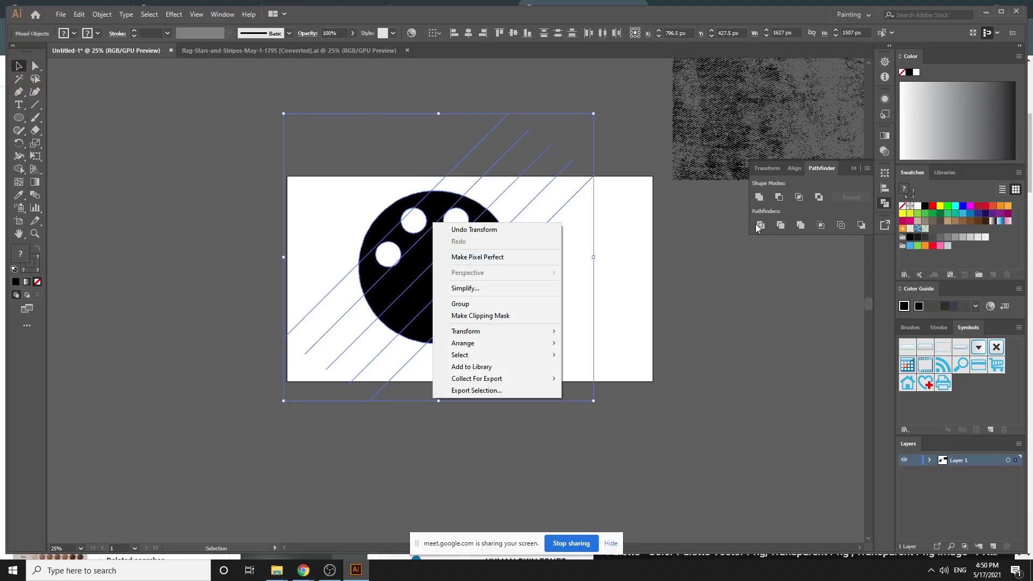
pyautogui.click(757, 228)
pyautogui.click(570, 276)
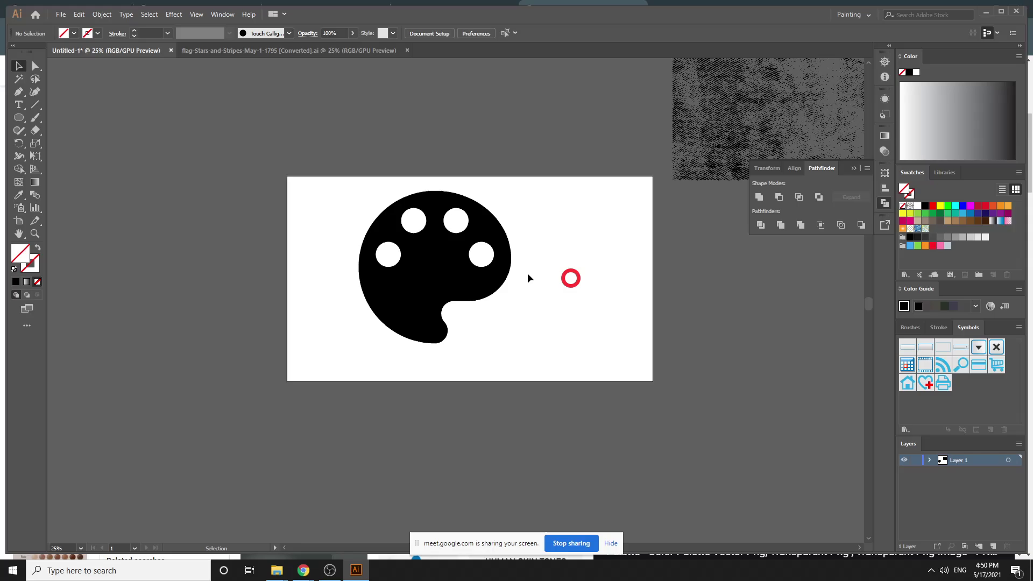
pyautogui.click(380, 218)
pyautogui.rightClick(470, 257)
pyautogui.click(516, 347)
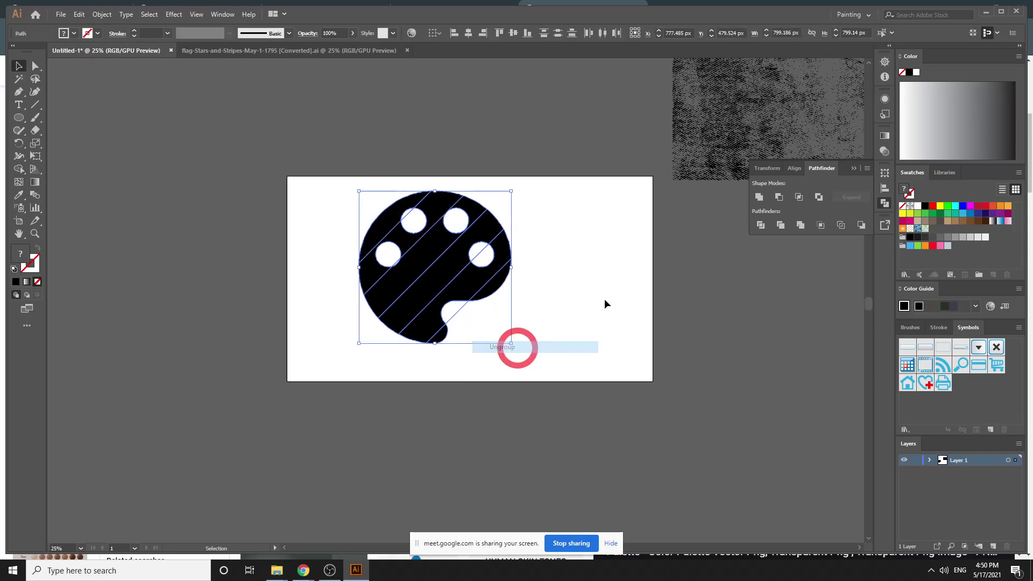
pyautogui.click(604, 298)
# Fill the first four diagonal strips from the palette's upper left with red FF0000, green 00FF00, crimson and orange F7931E
pyautogui.click(394, 216)
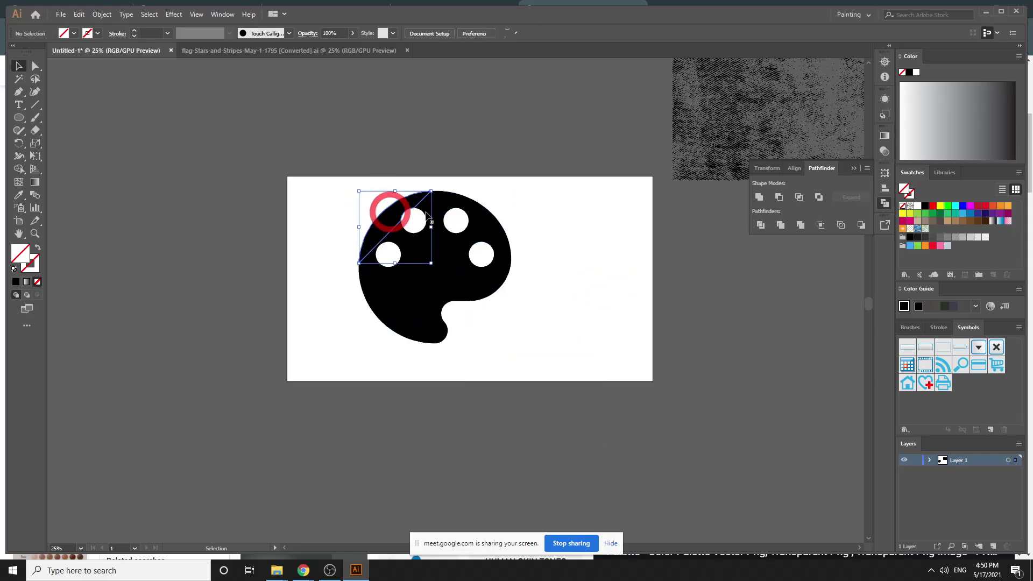
pyautogui.click(934, 205)
pyautogui.click(434, 221)
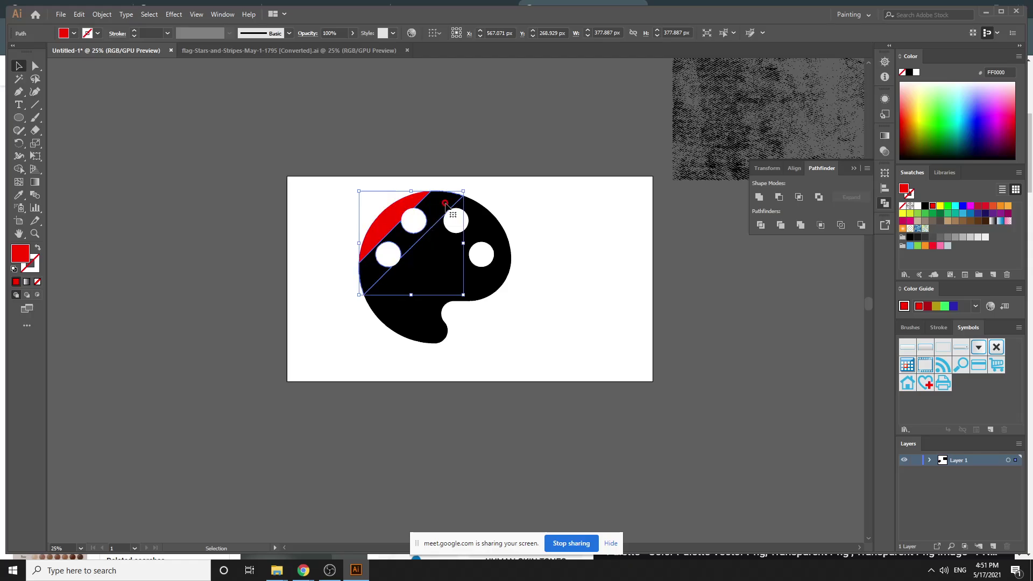
pyautogui.click(945, 208)
pyautogui.click(425, 253)
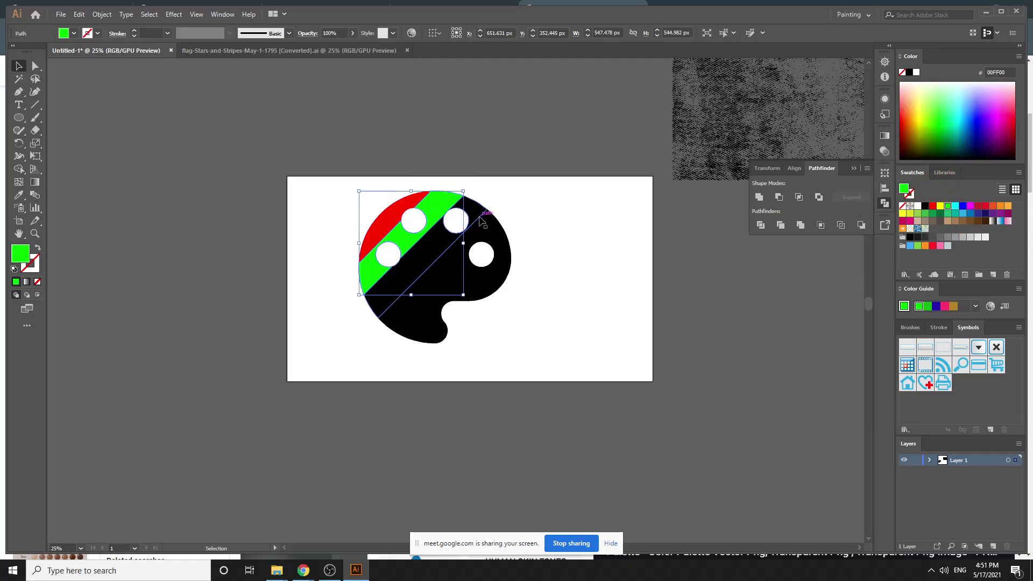
pyautogui.click(981, 207)
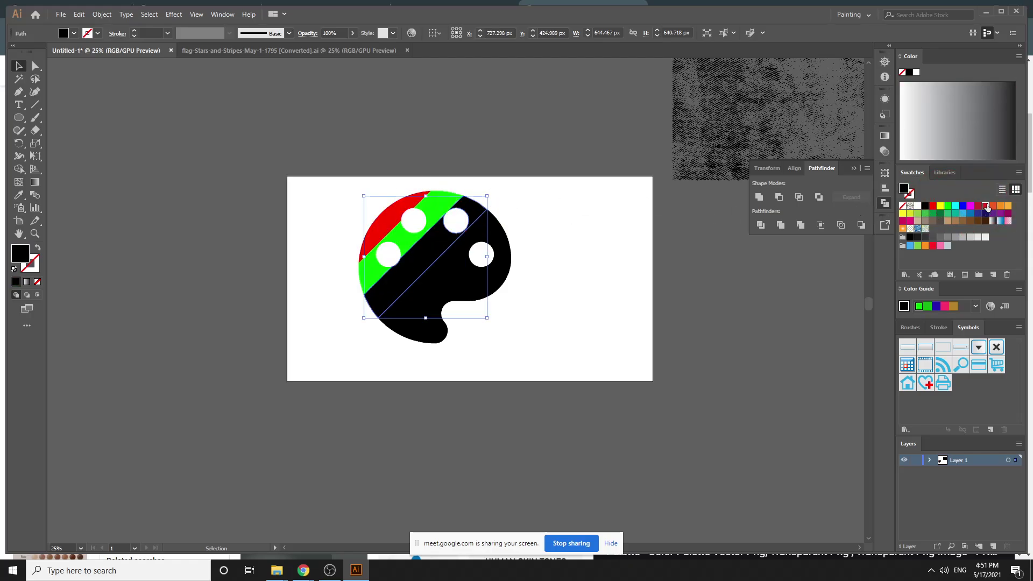
pyautogui.click(493, 220)
pyautogui.click(1001, 205)
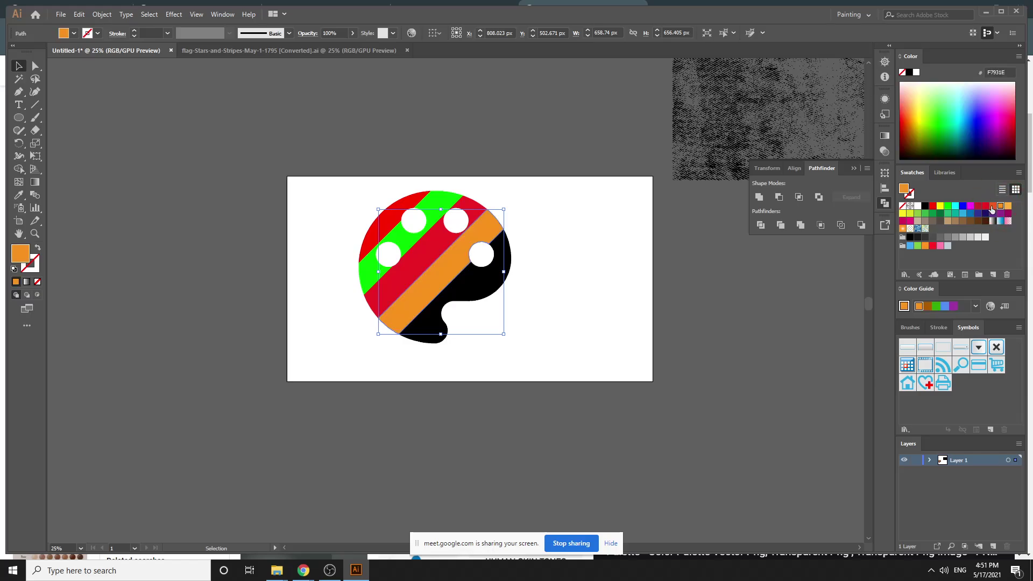
# Fill the fifth strip with pink ED1E79, the lower-right sliver with blue 0071BC and the bottom tip with dark blue 2E3192
pyautogui.click(509, 245)
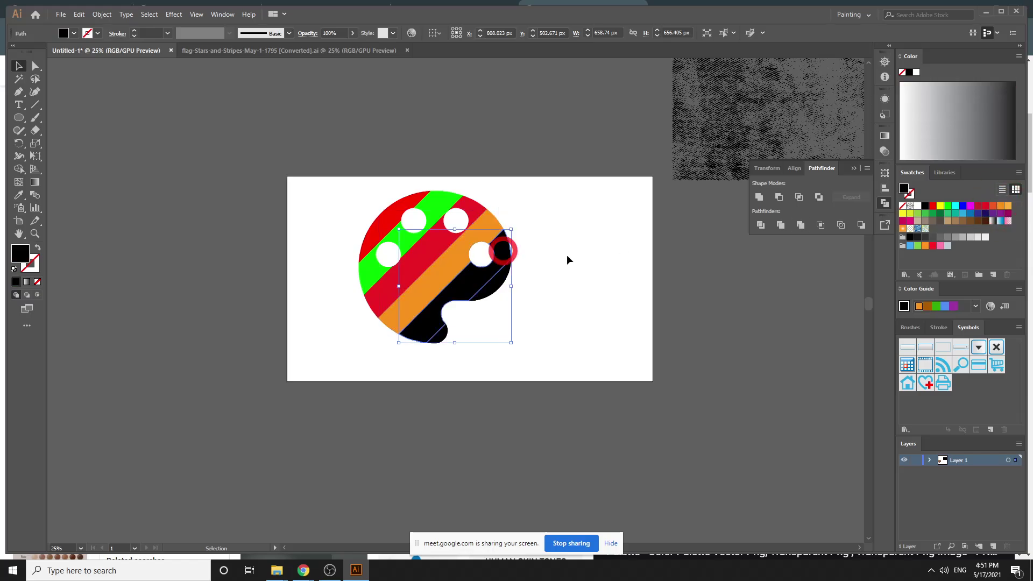
pyautogui.click(910, 220)
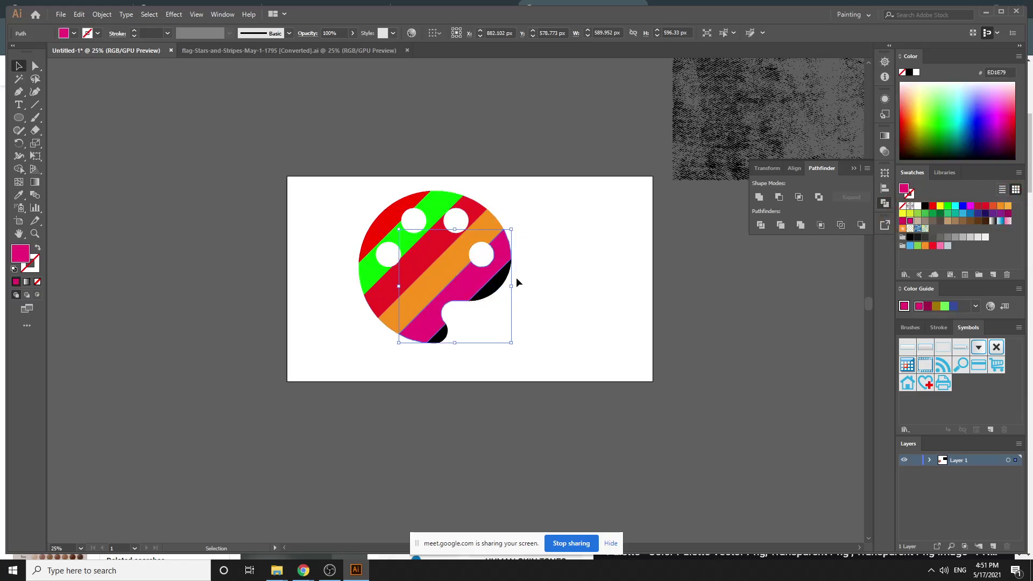
pyautogui.click(501, 282)
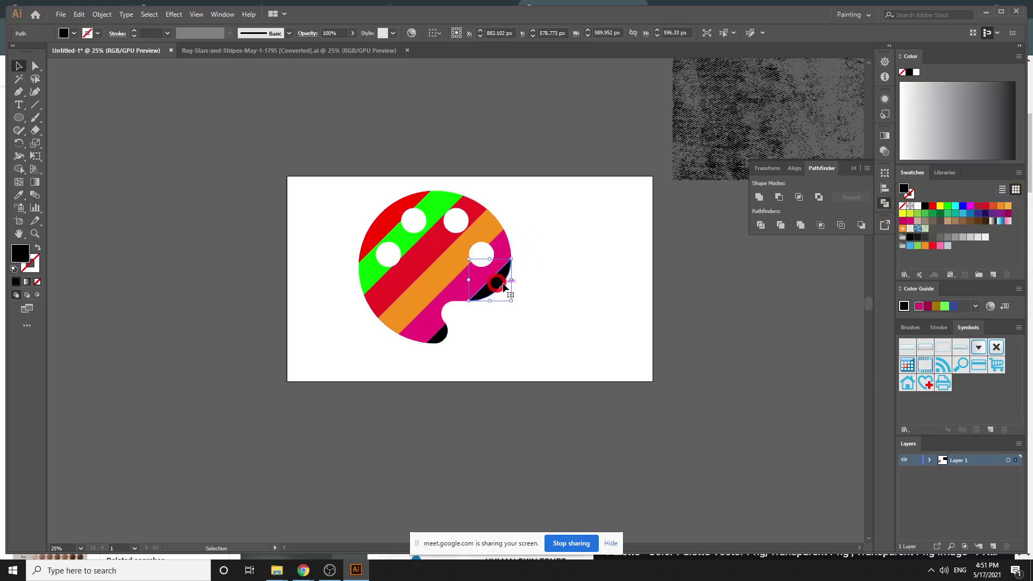
pyautogui.click(904, 221)
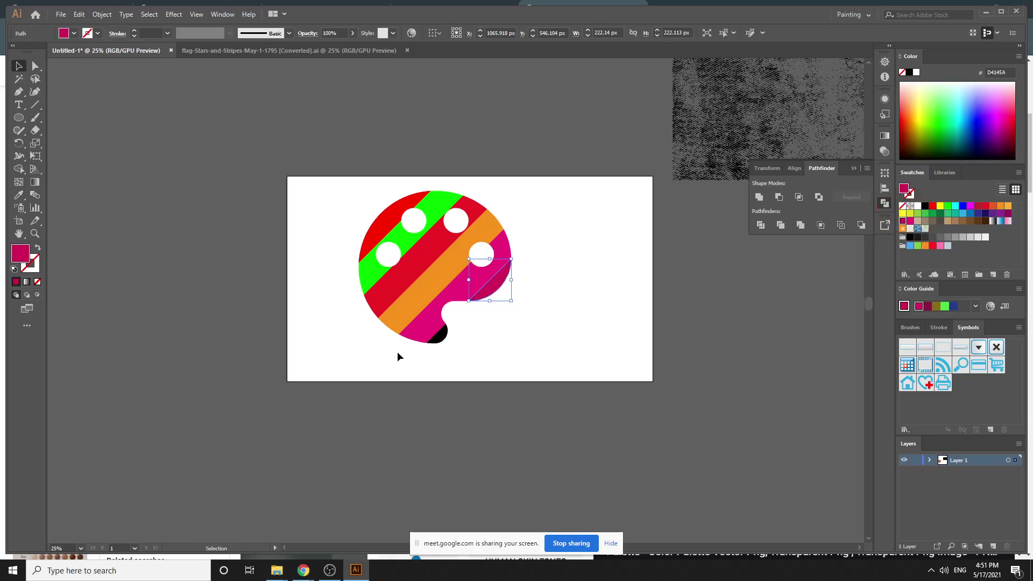
pyautogui.click(970, 213)
pyautogui.click(543, 300)
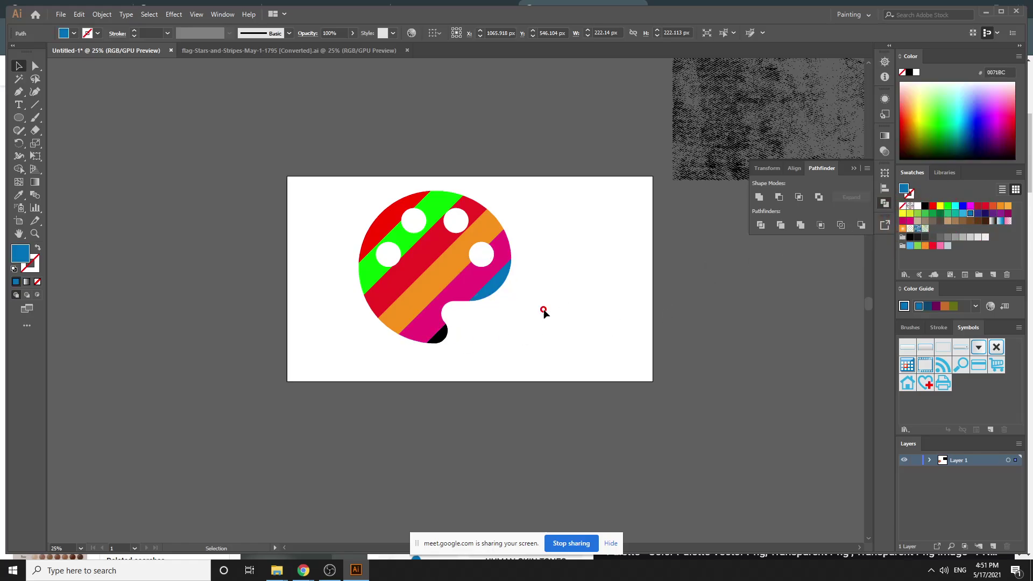
pyautogui.click(446, 337)
pyautogui.click(979, 212)
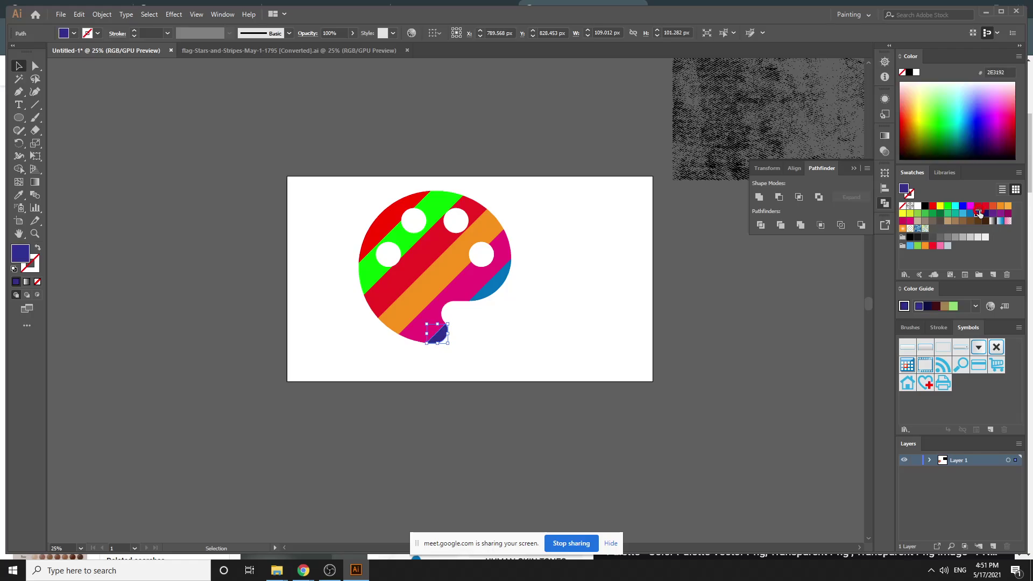
pyautogui.click(551, 284)
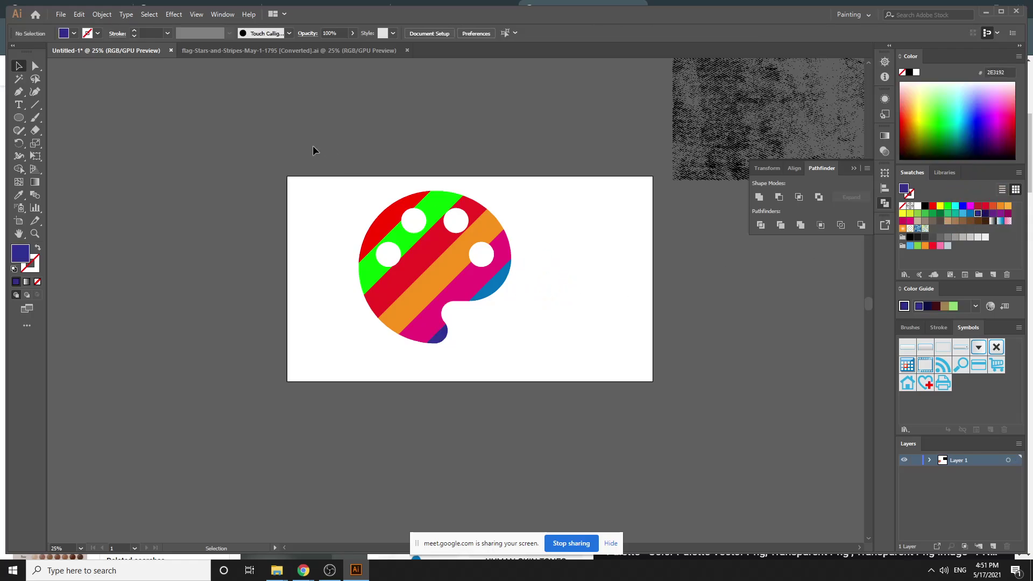
# Group all the coloured palette pieces and move the group to the right, near the middle of the artboard
pyautogui.moveTo(315, 150); pyautogui.dragTo(586, 459)
pyautogui.hotkey('ctrl', 'g')
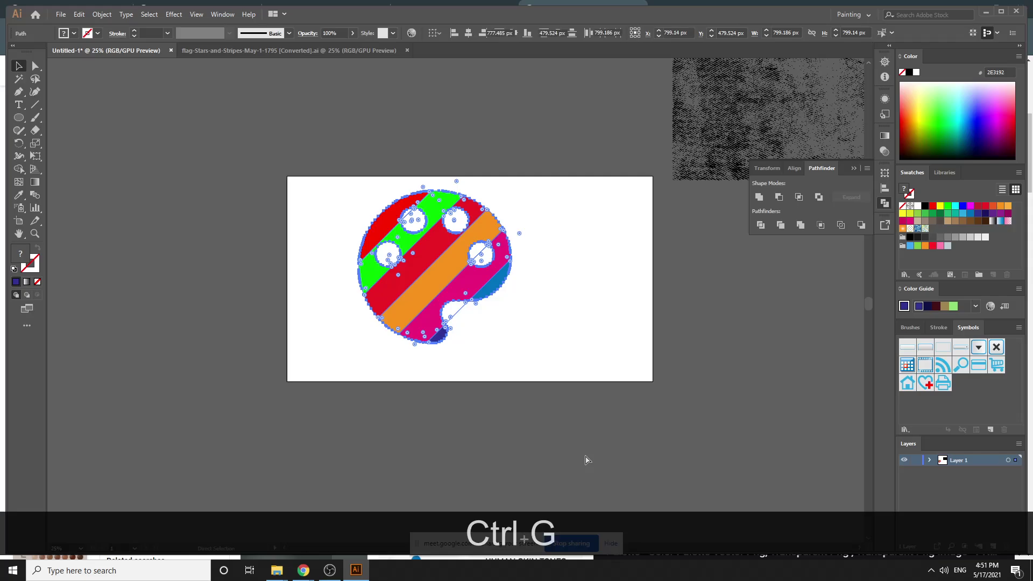
pyautogui.click(533, 305)
pyautogui.moveTo(454, 311); pyautogui.dragTo(491, 330)
pyautogui.moveTo(471, 252); pyautogui.dragTo(530, 263)
pyautogui.click(756, 291)
# Switch to Chrome and search Google for "grunge vector"
pyautogui.moveTo(303, 570)
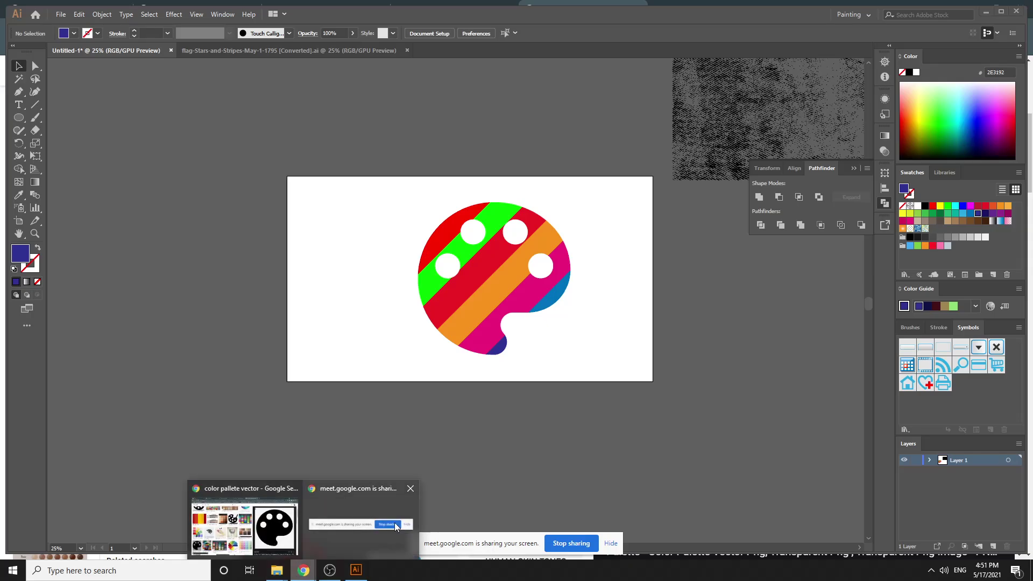
pyautogui.click(273, 514)
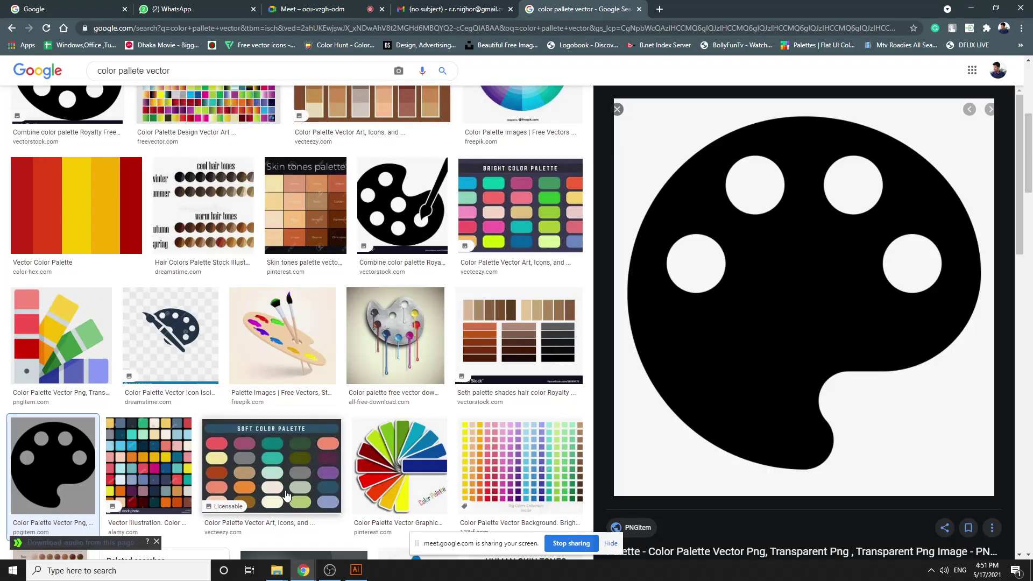
pyautogui.click(373, 31)
pyautogui.write('grung')
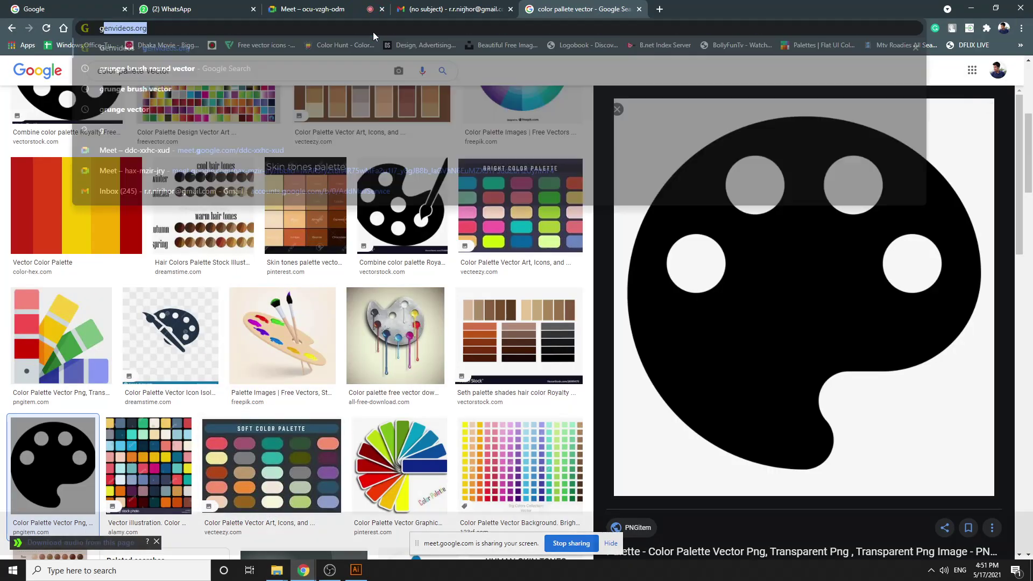
pyautogui.write('e vector')
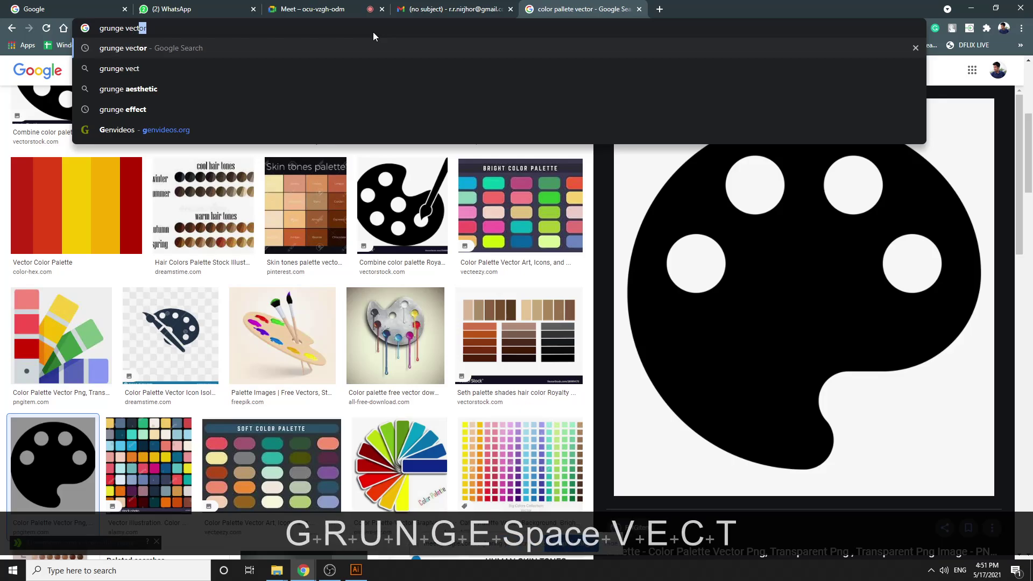
pyautogui.press('Return')
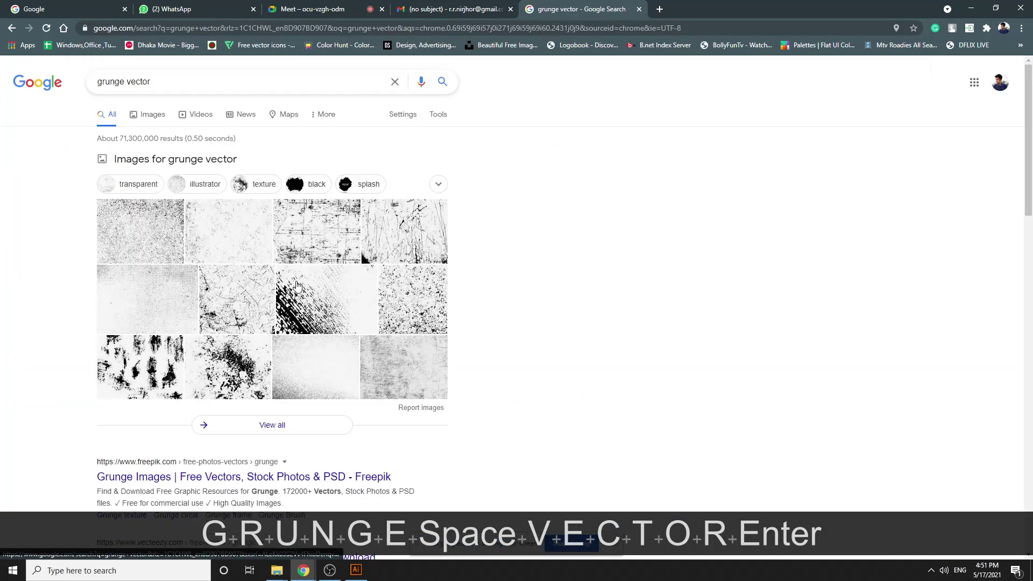
# Browse the grunge image results and copy the distressed, rough concrete floor texture image from Adobe Stock
pyautogui.click(318, 306)
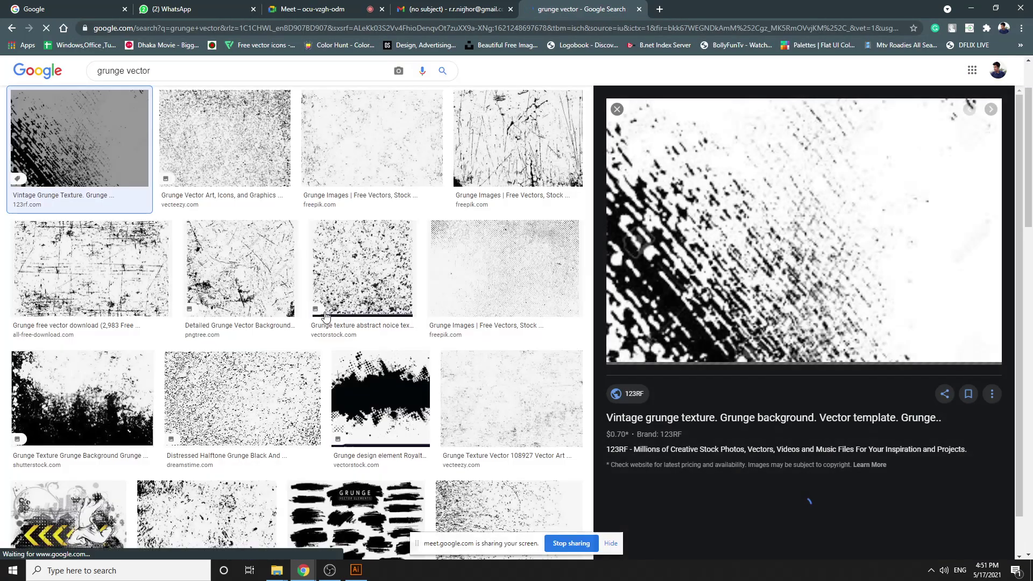
pyautogui.scroll(-6, 706, 329)
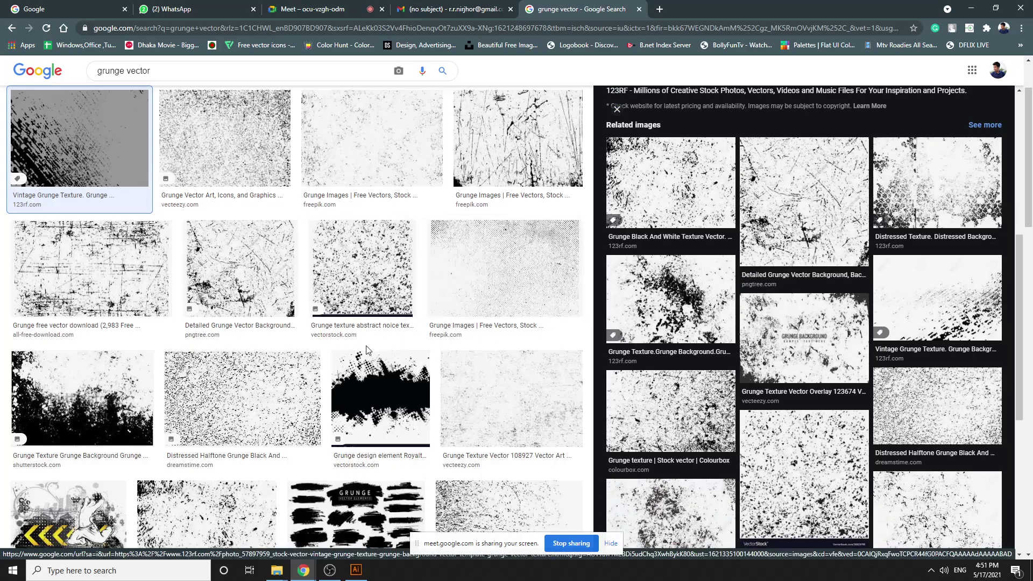
pyautogui.scroll(-4, 174, 278)
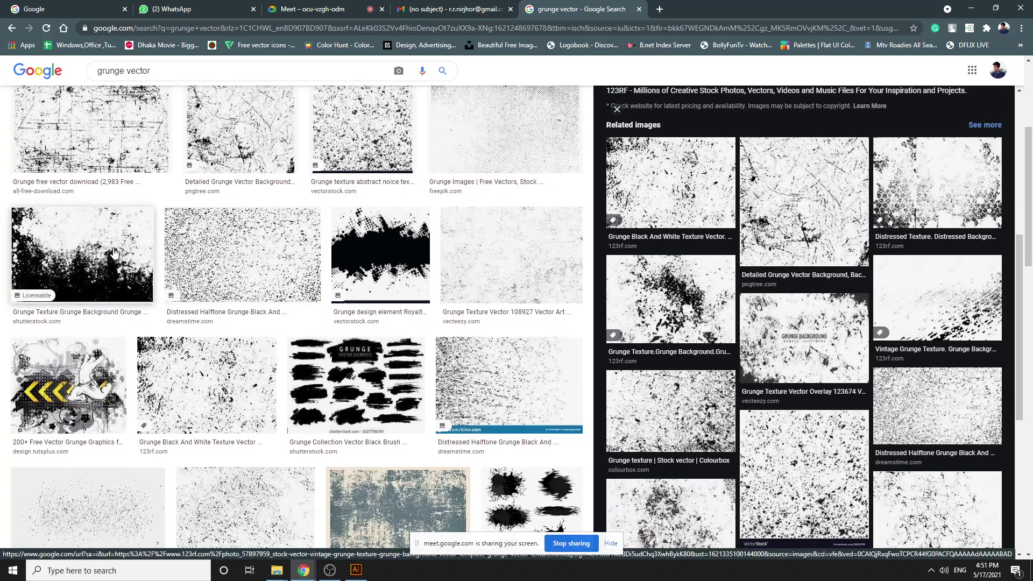
pyautogui.scroll(4, 311, 255)
pyautogui.click(237, 232)
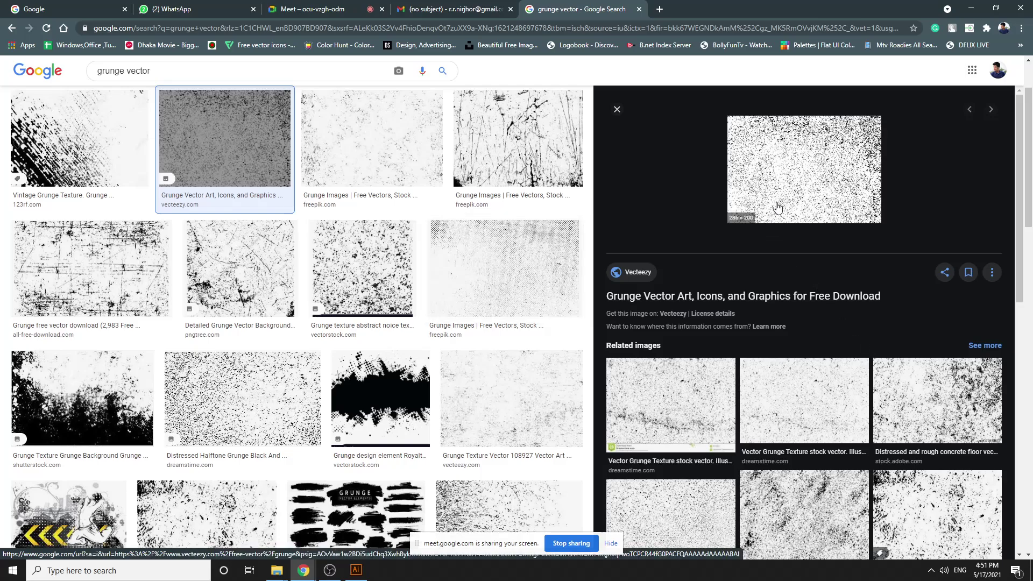
pyautogui.click(916, 411)
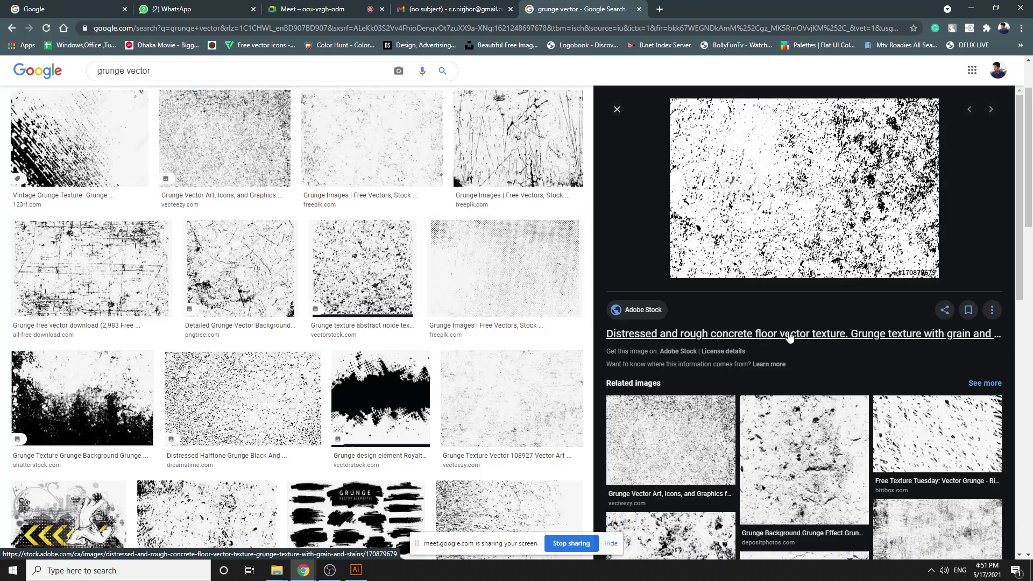
pyautogui.rightClick(777, 208)
pyautogui.click(821, 356)
# Switch to Illustrator, paste the grunge texture, enlarge it to about 1428 px wide and place it to the left of the palette
pyautogui.click(357, 571)
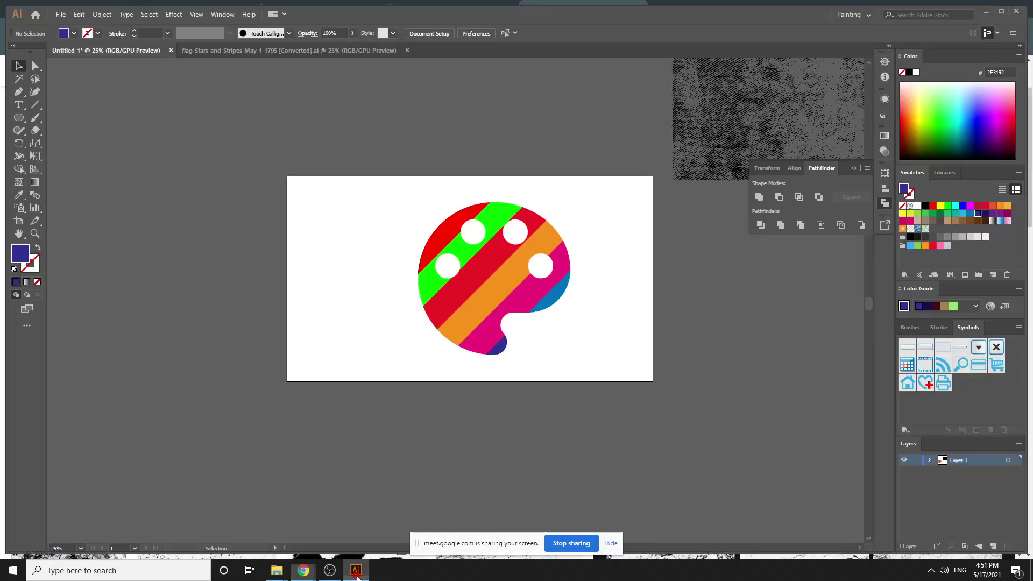
pyautogui.hotkey('ctrl', 'v')
pyautogui.moveTo(415, 301); pyautogui.dragTo(227, 302)
pyautogui.moveTo(316, 333); pyautogui.dragTo(404, 393)
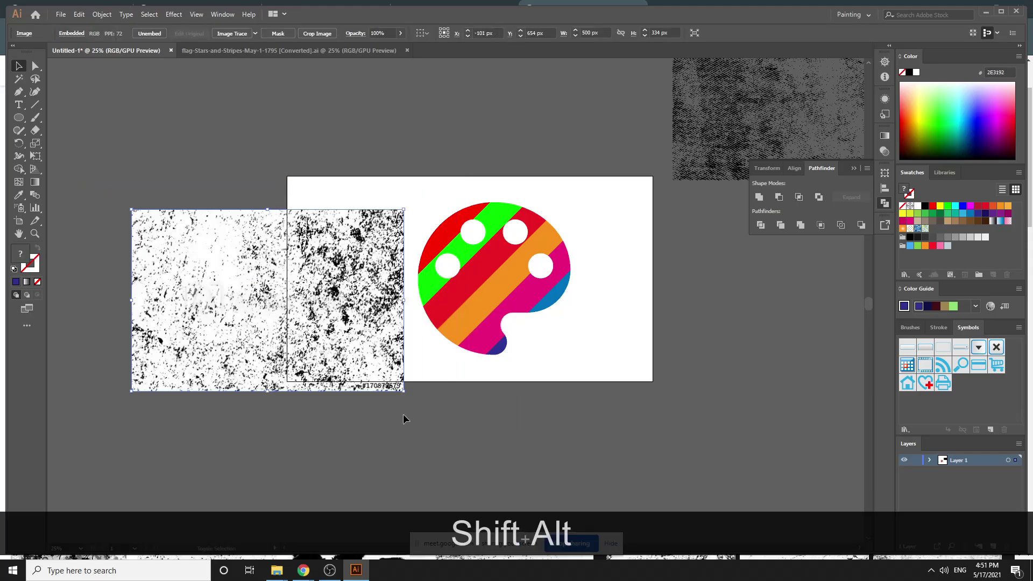
pyautogui.moveTo(360, 339); pyautogui.dragTo(299, 306)
# Trace the grunge texture in black and white with paths 100%, corners 0%, noise 1 px and white ignored, and expand it
pyautogui.click(233, 14)
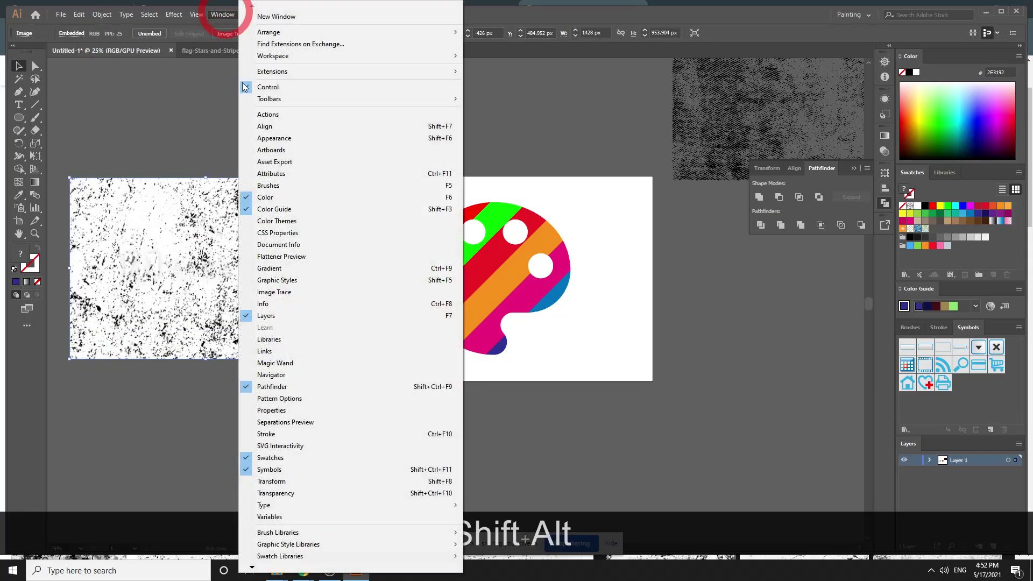
pyautogui.click(286, 293)
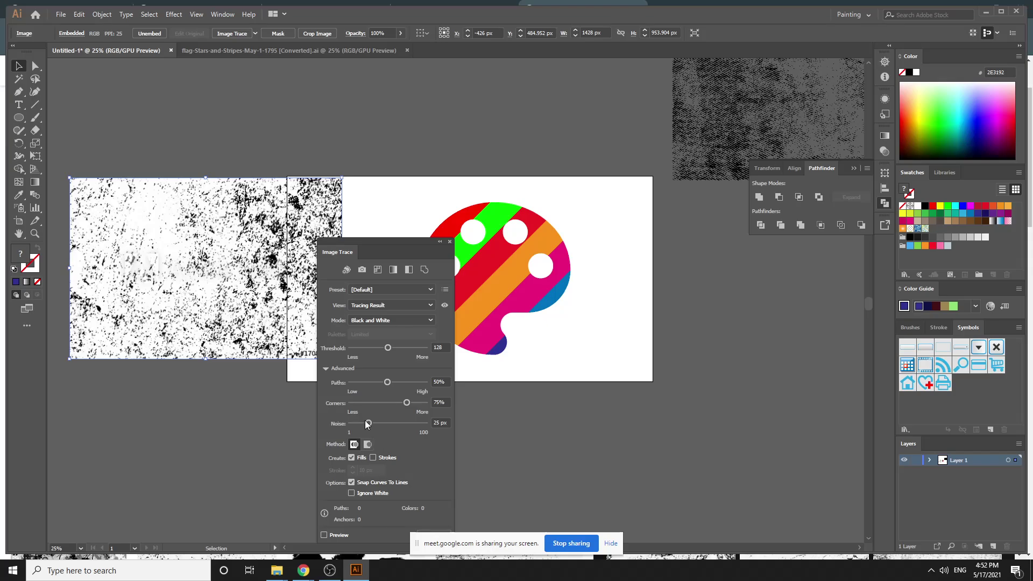
pyautogui.moveTo(367, 424); pyautogui.dragTo(300, 431)
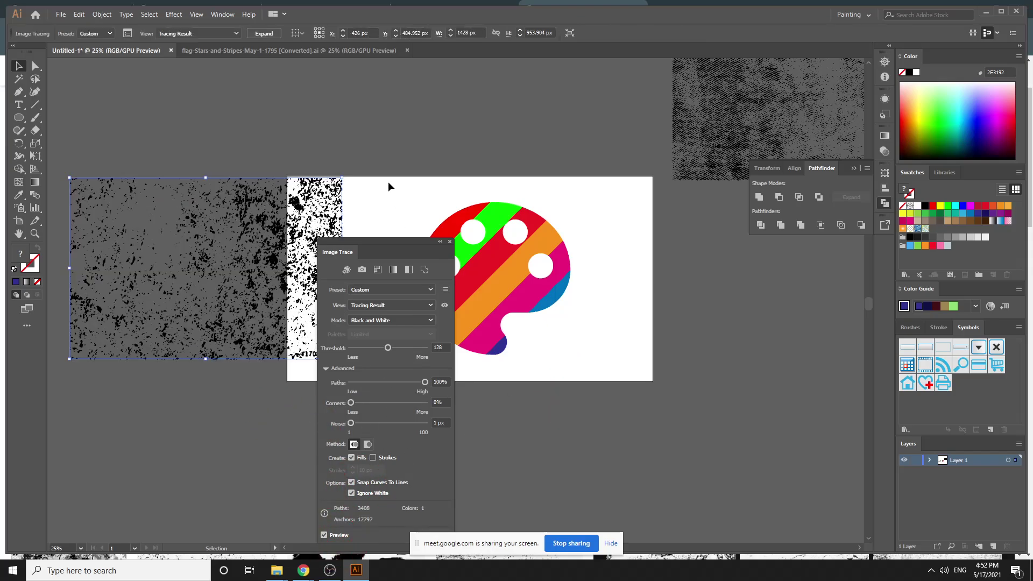
pyautogui.click(264, 33)
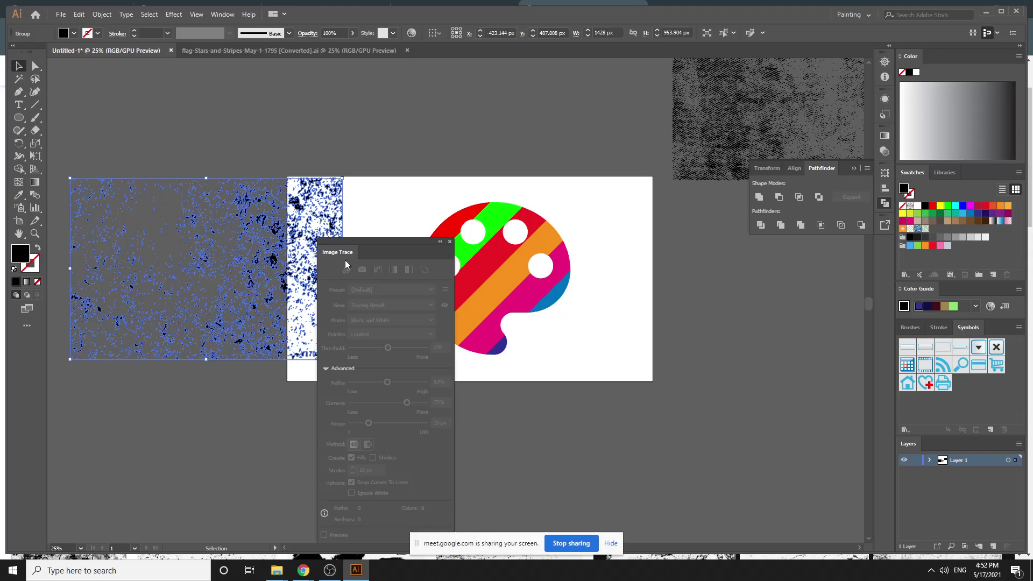
pyautogui.click(450, 242)
pyautogui.click(353, 108)
# Copy the traced grunge texture and create an opacity mask on the striped palette with Clip turned off
pyautogui.click(300, 196)
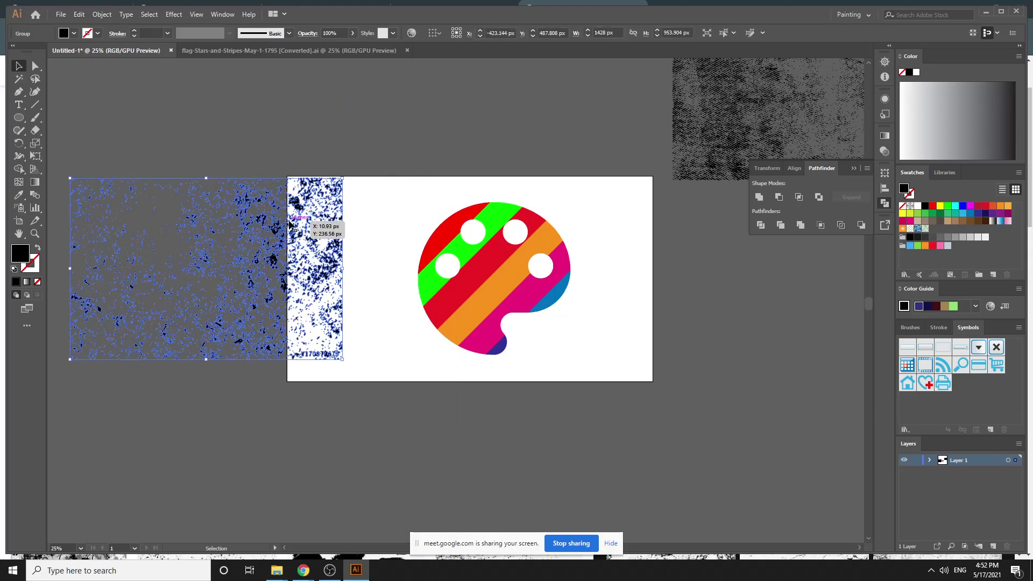
pyautogui.hotkey('ctrl', 'c')
pyautogui.moveTo(496, 337); pyautogui.dragTo(548, 346)
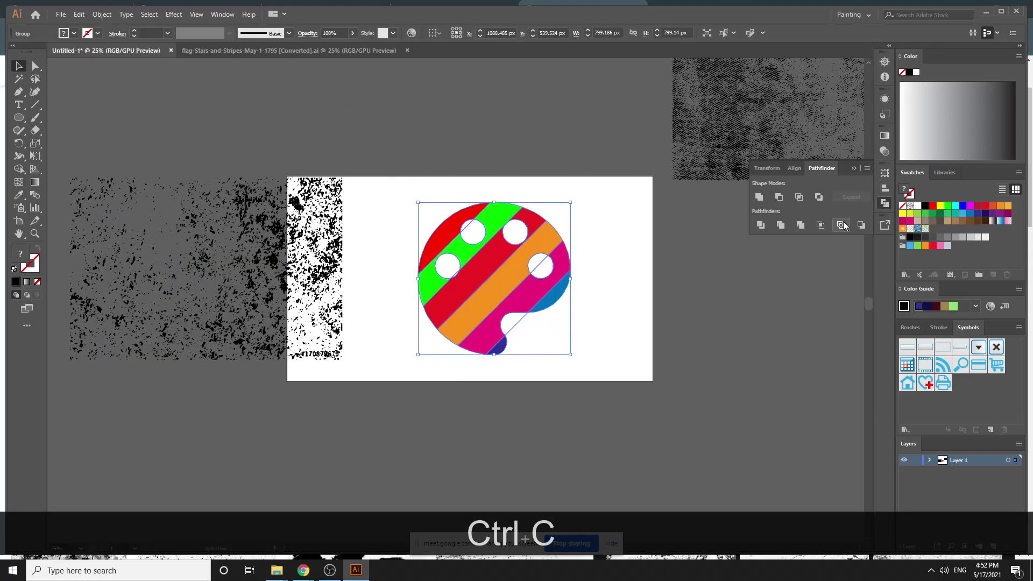
pyautogui.click(884, 150)
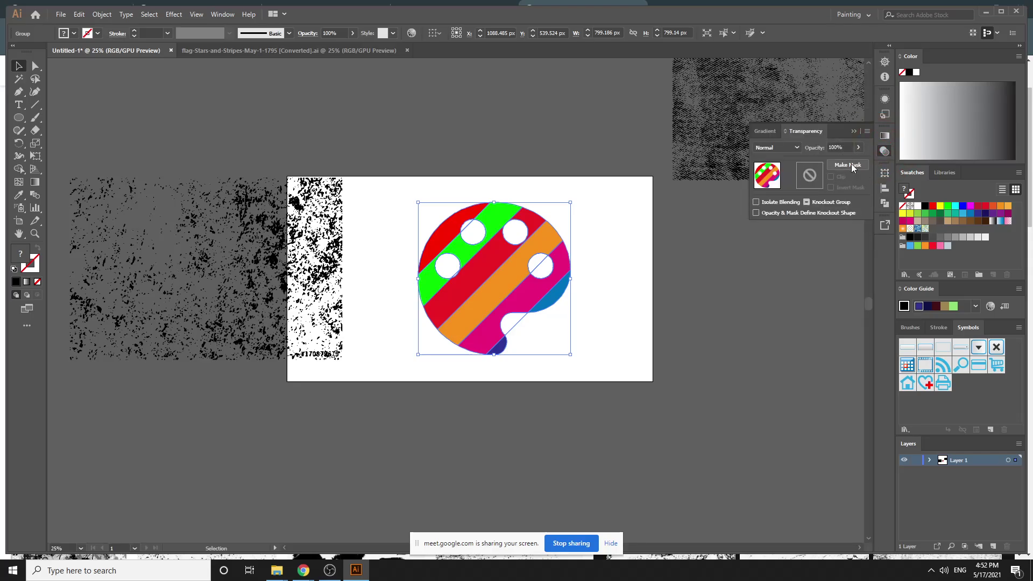
pyautogui.click(851, 166)
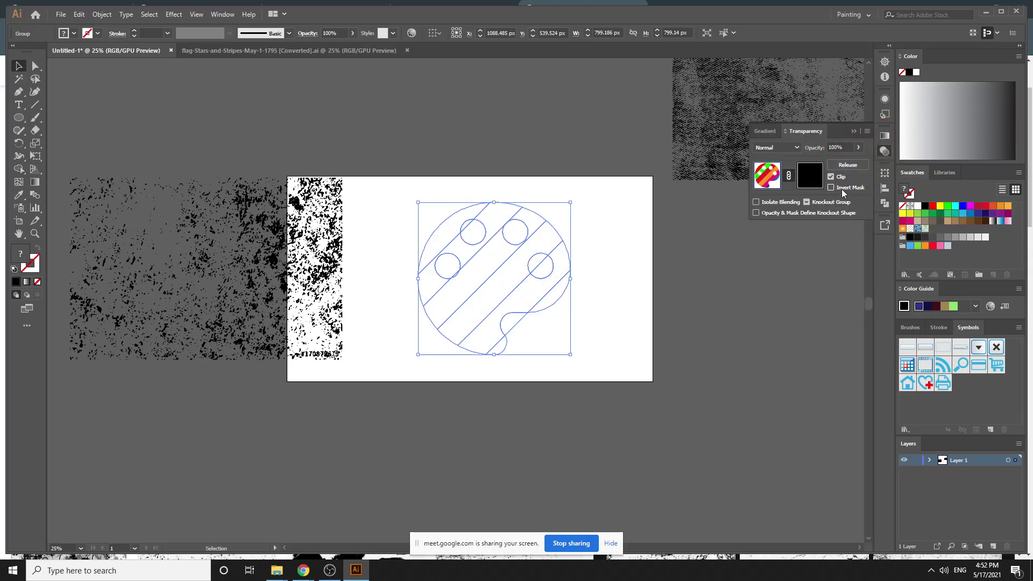
pyautogui.click(843, 182)
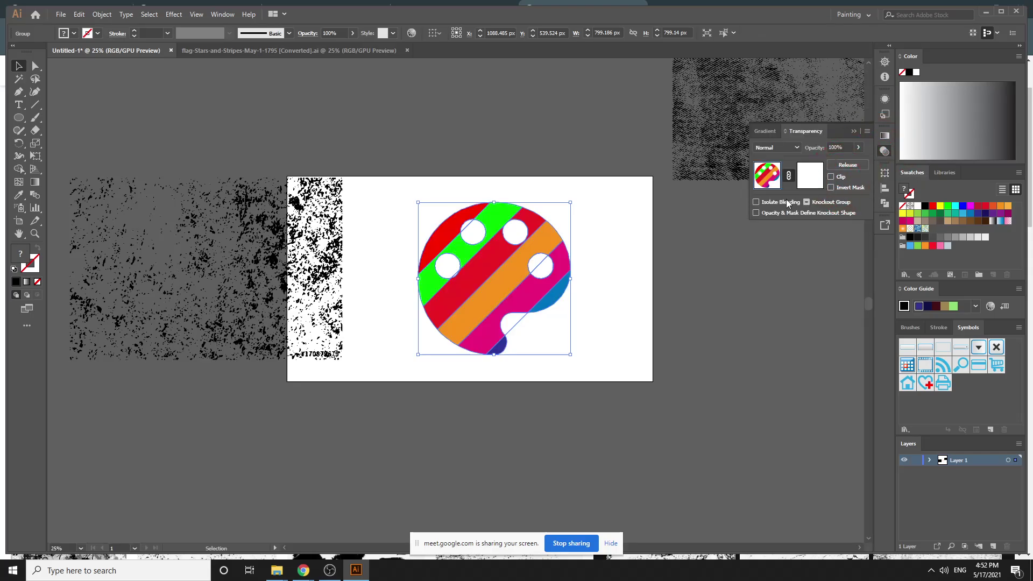
# Paste the grunge texture into the palette's opacity mask, place it over the palette and scale it to about 1292 px wide
pyautogui.click(298, 282)
pyautogui.click(812, 178)
pyautogui.hotkey('ctrl', 'v')
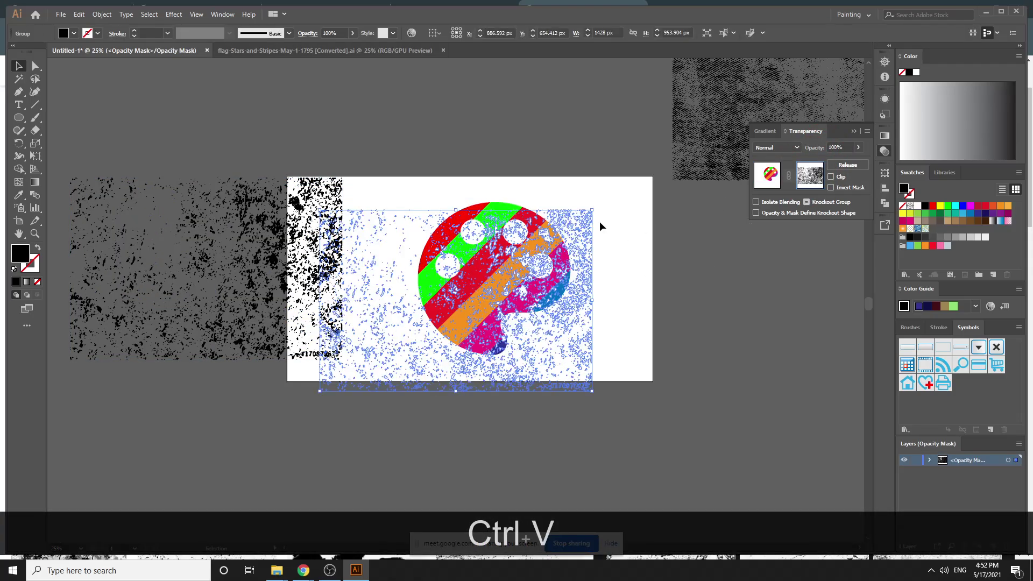
pyautogui.moveTo(558, 346); pyautogui.dragTo(603, 327)
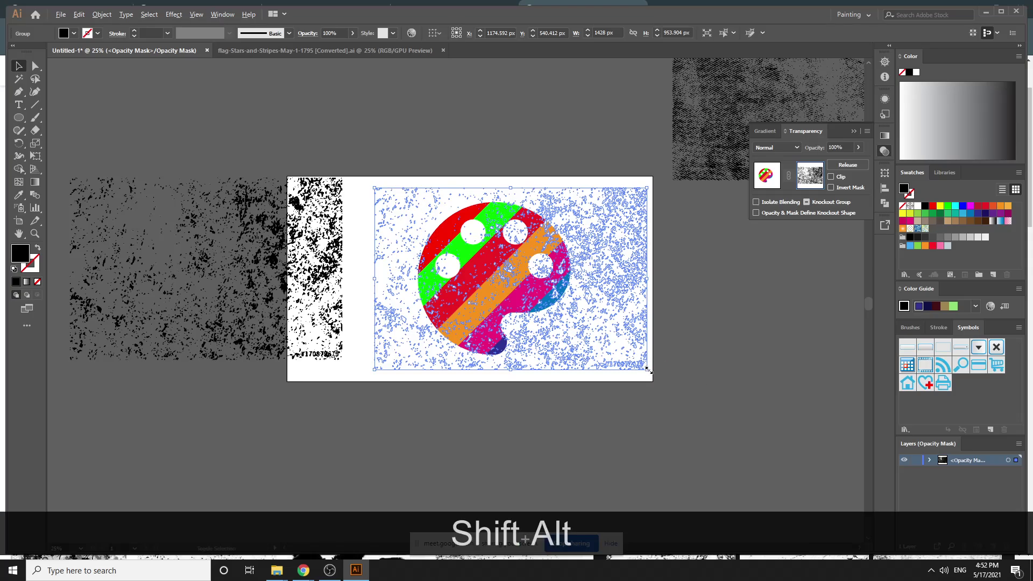
pyautogui.moveTo(648, 380); pyautogui.dragTo(573, 327)
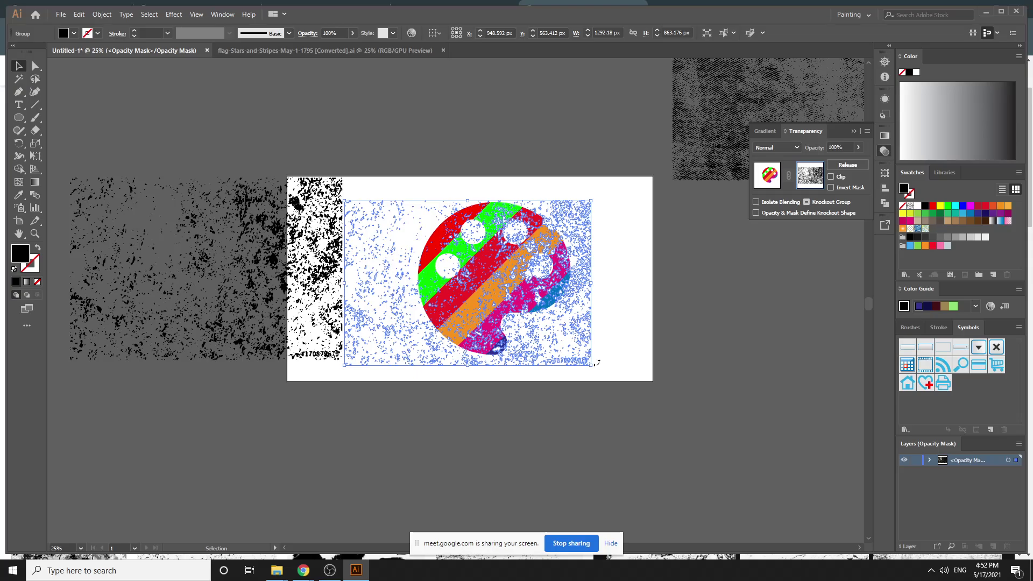
# Rotate the mask's grunge texture clockwise, shrink it slightly, position it over the palette's magenta and blue strips, and exit mask editing
pyautogui.moveTo(597, 363); pyautogui.dragTo(526, 388)
pyautogui.moveTo(544, 323)
pyautogui.mouseDown()
pyautogui.moveTo(563, 306)
pyautogui.moveTo(563, 323)
pyautogui.mouseUp()
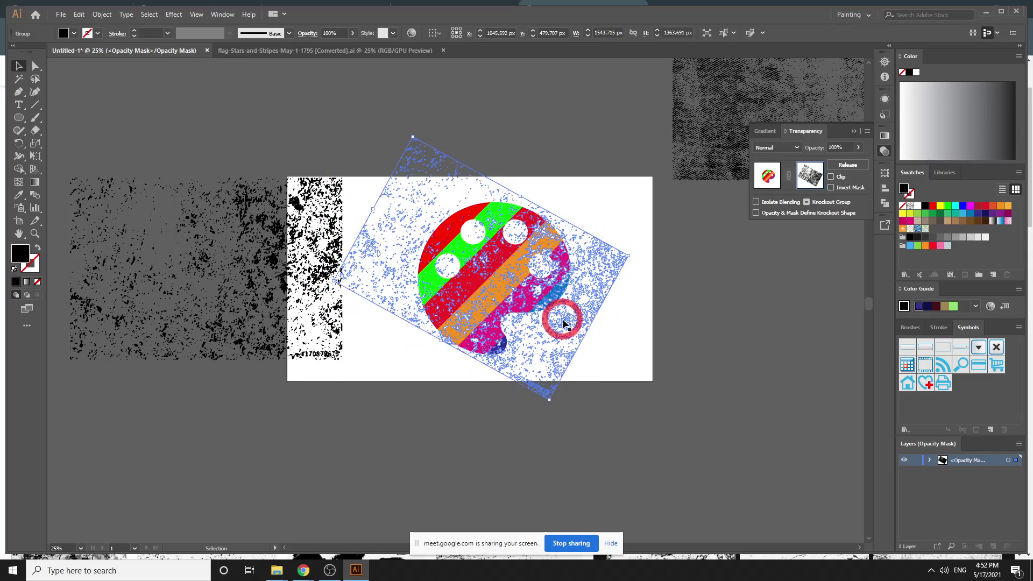
pyautogui.moveTo(412, 138)
pyautogui.mouseDown()
pyautogui.moveTo(419, 157)
pyautogui.moveTo(415, 143)
pyautogui.mouseUp()
pyautogui.moveTo(533, 317); pyautogui.dragTo(579, 325)
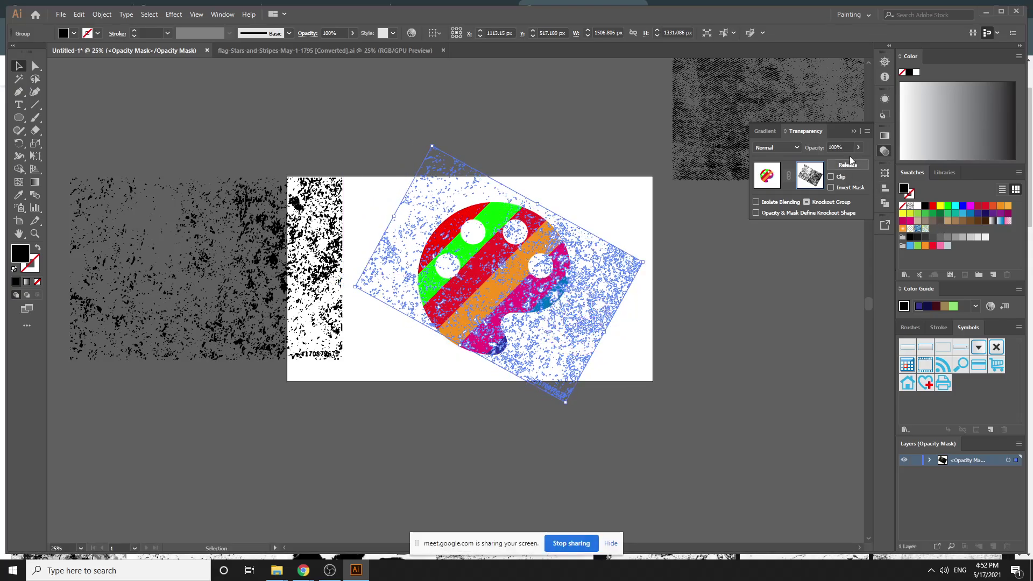
pyautogui.click(768, 187)
pyautogui.click(664, 285)
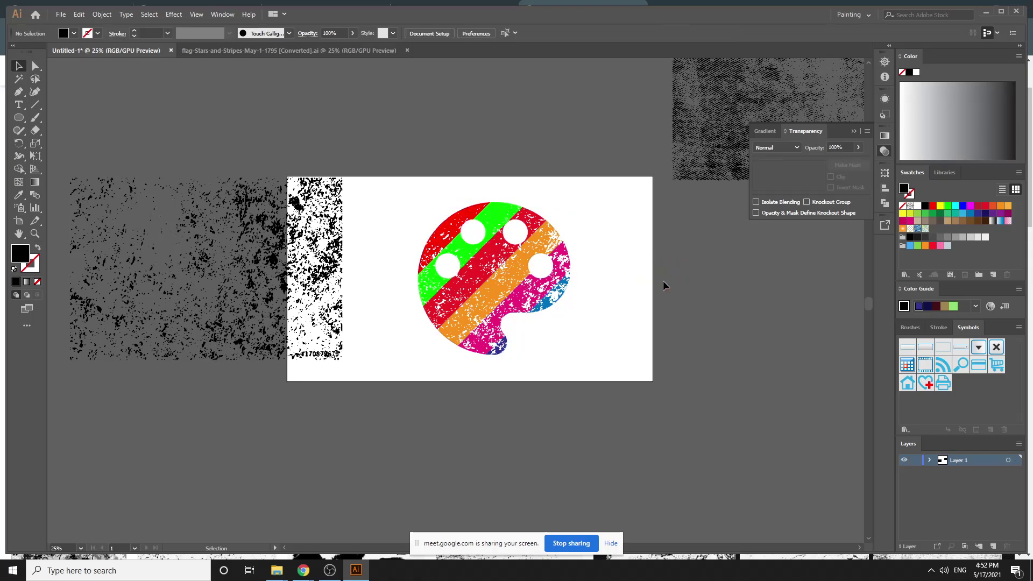
# Reposition the grunge-masked palette on the artboard to about X 1070 px, Y 592 px
pyautogui.click(484, 289)
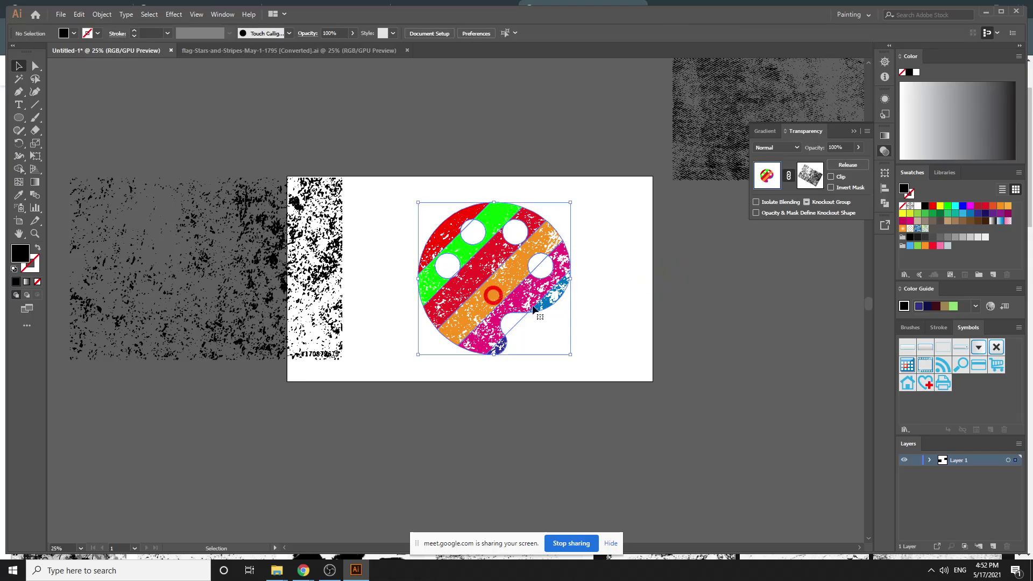
pyautogui.click(669, 348)
pyautogui.moveTo(567, 314); pyautogui.dragTo(502, 287)
pyautogui.click(601, 283)
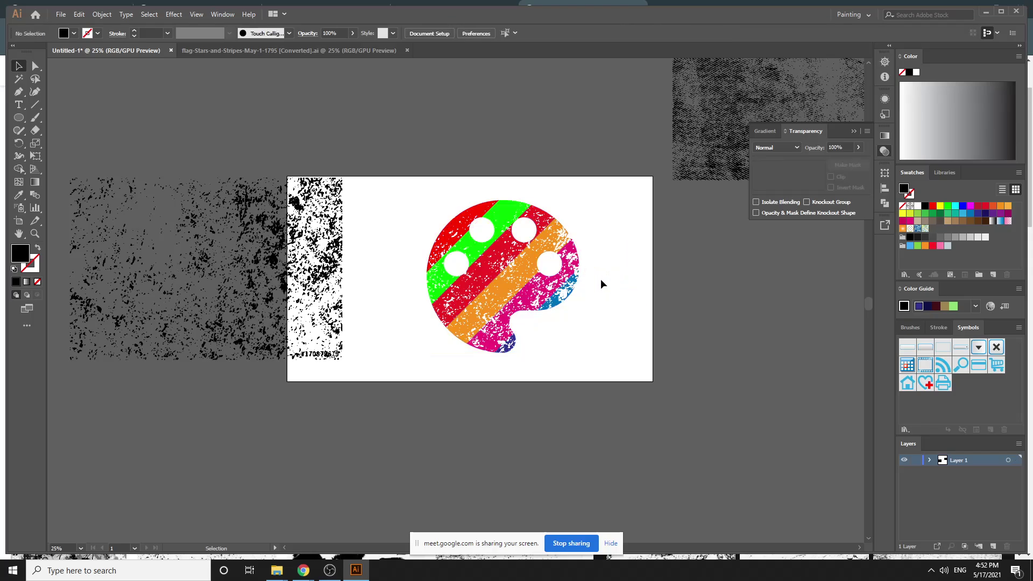
pyautogui.hotkey('ctrl', '=')
pyautogui.hotkey('ctrl', '=')
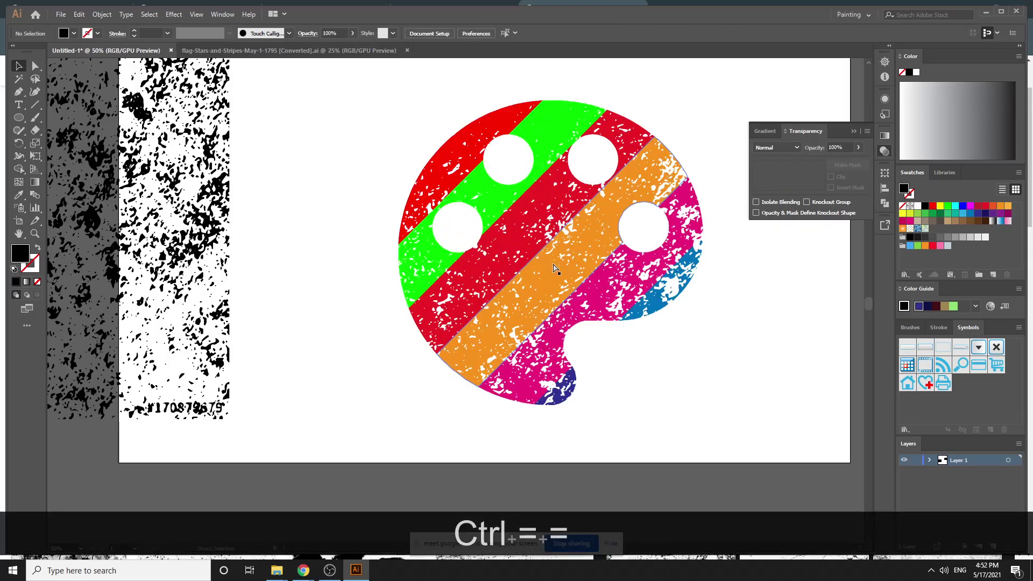
pyautogui.moveTo(568, 253); pyautogui.dragTo(586, 298)
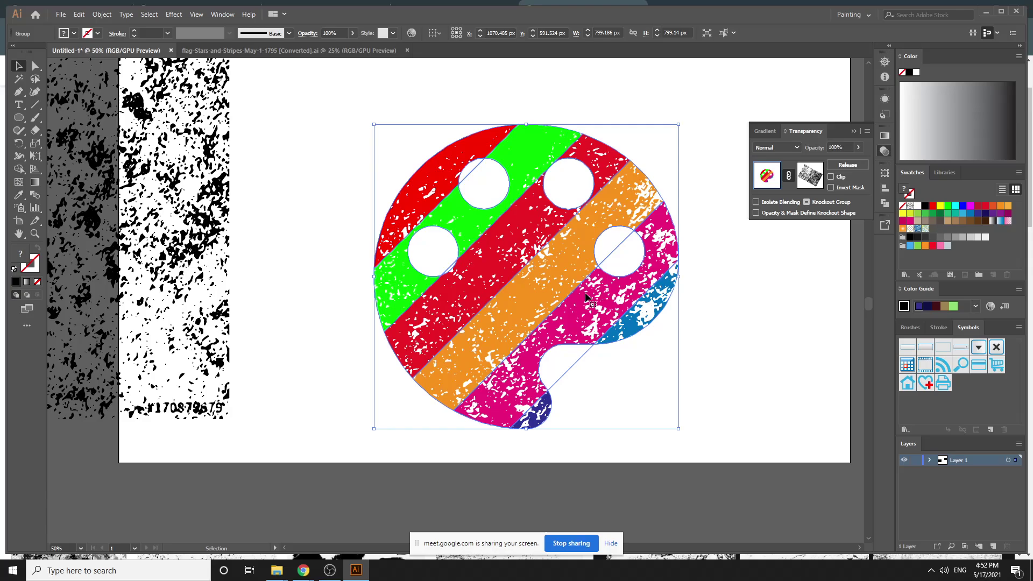
pyautogui.click(677, 277)
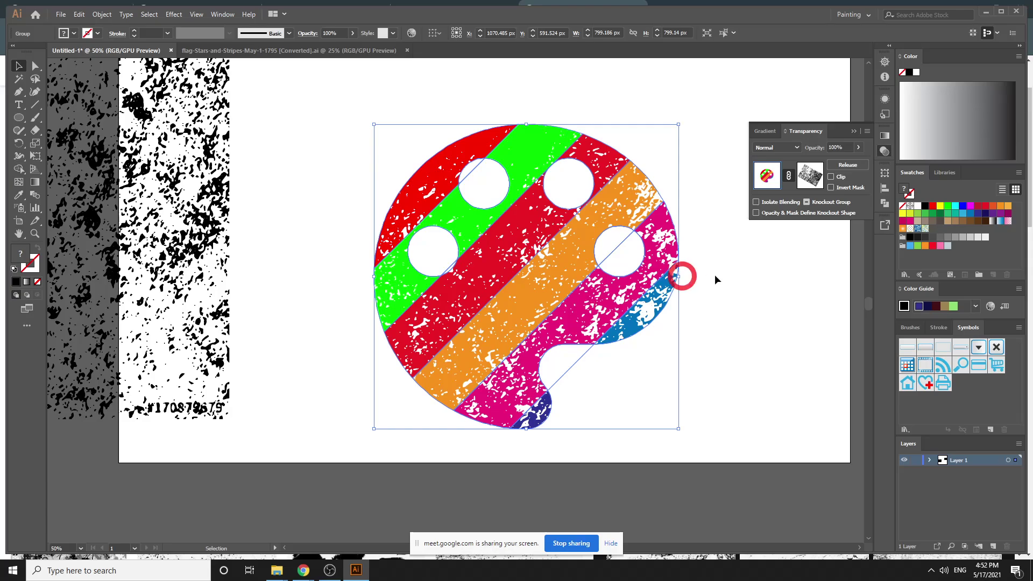
# Remove the leftover areas inside the palette's round holes and thumb notch with the Shape Builder tool
pyautogui.click(20, 170)
pyautogui.press('alt')
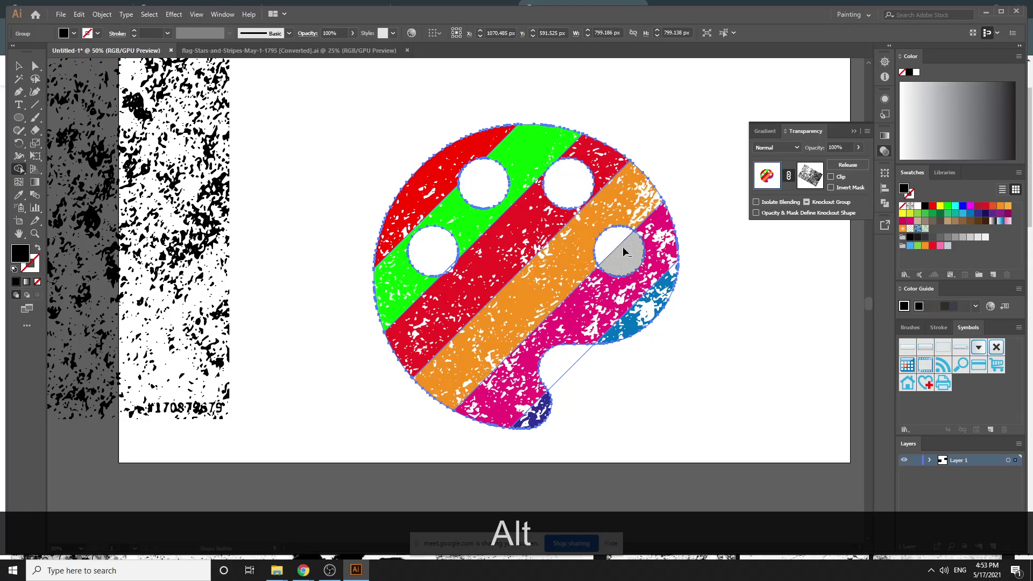
pyautogui.keyDown('alt'); pyautogui.click(616, 247); pyautogui.keyUp('alt')
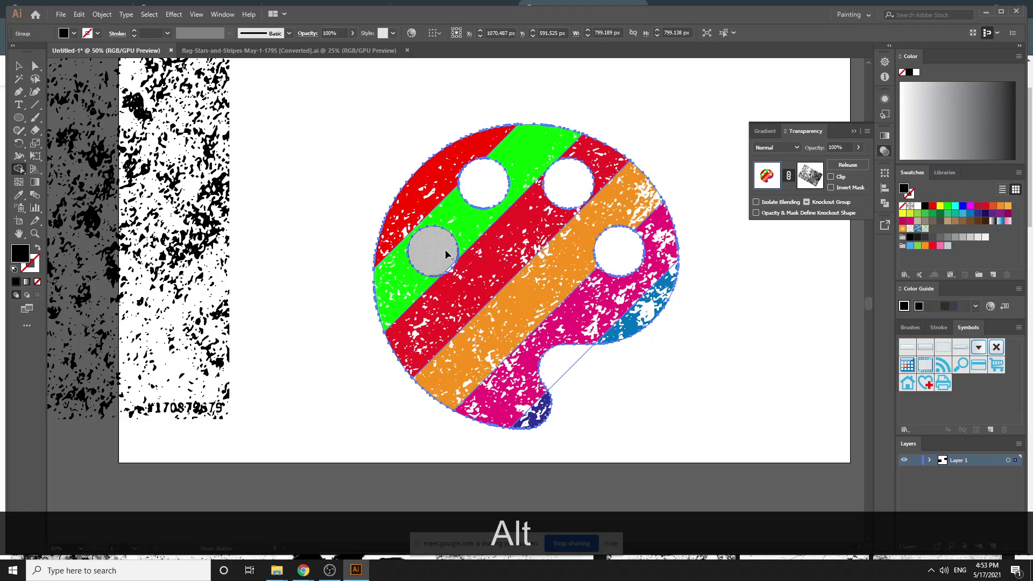
pyautogui.keyDown('alt'); pyautogui.click(451, 266); pyautogui.keyUp('alt')
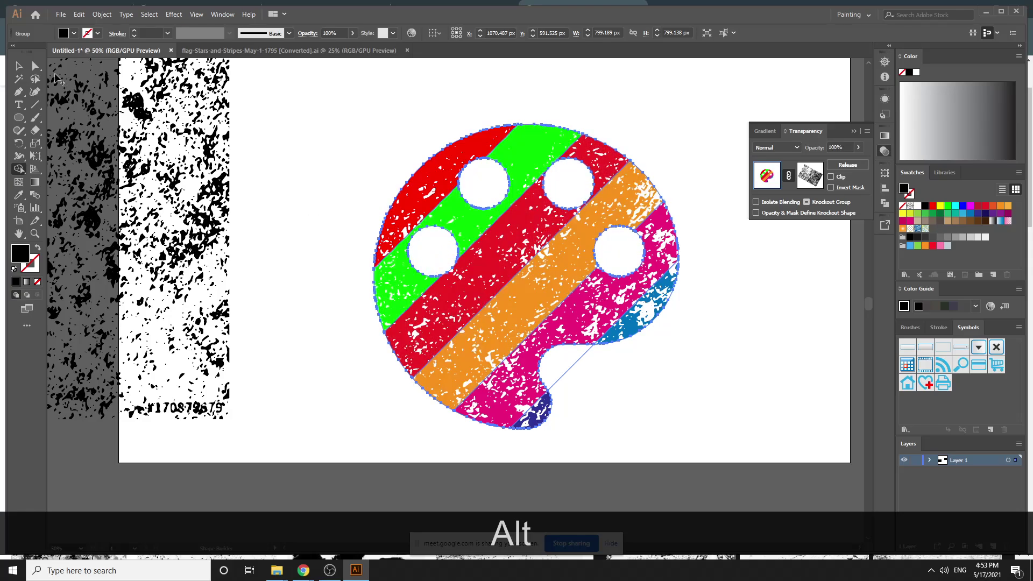
pyautogui.press('v')
pyautogui.hotkey('ctrl', '-')
pyautogui.hotkey('ctrl', '-')
pyautogui.hotkey('ctrl', '-')
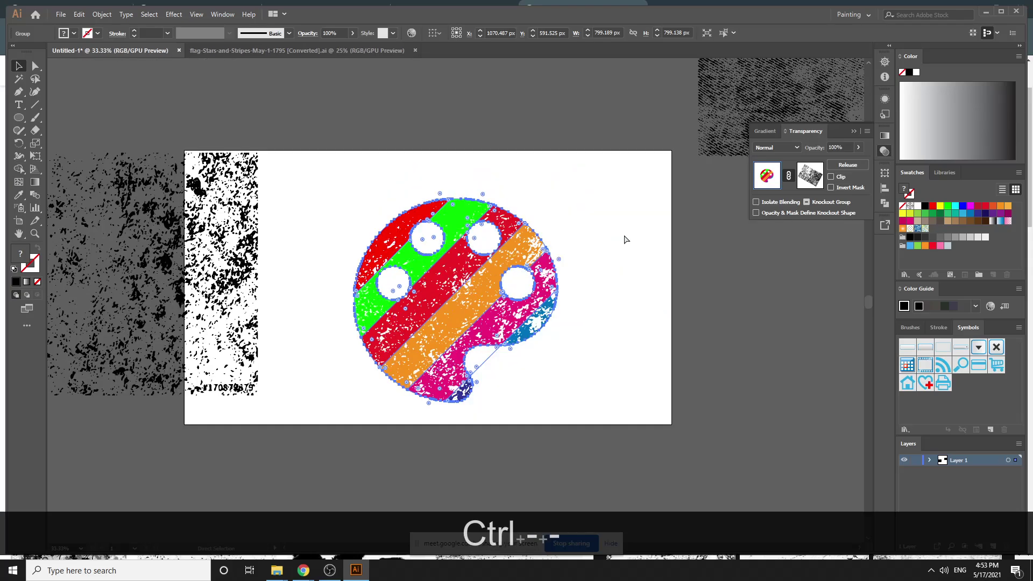
pyautogui.click(18, 169)
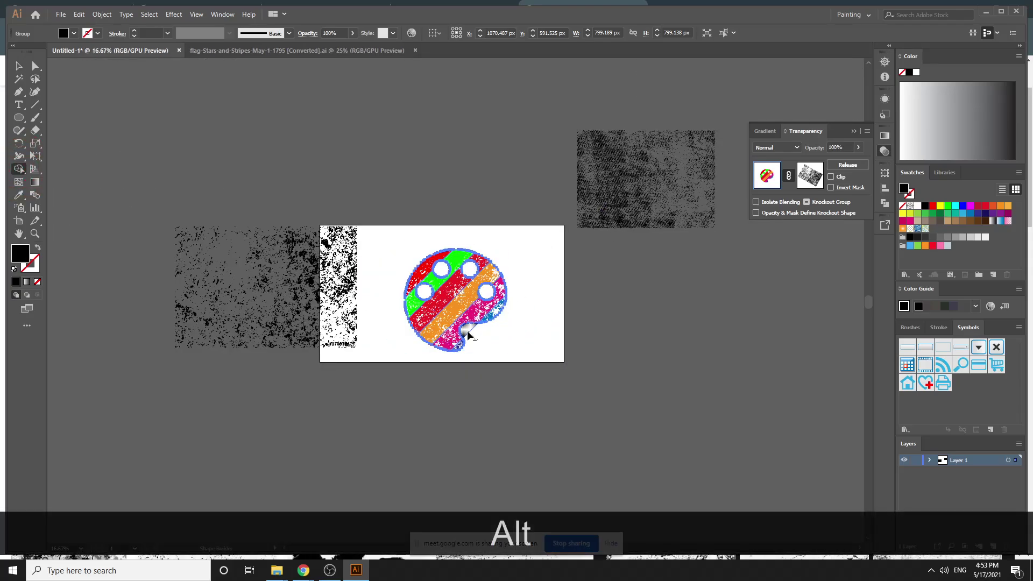
pyautogui.keyDown('alt'); pyautogui.click(468, 335); pyautogui.keyUp('alt')
pyautogui.click(19, 66)
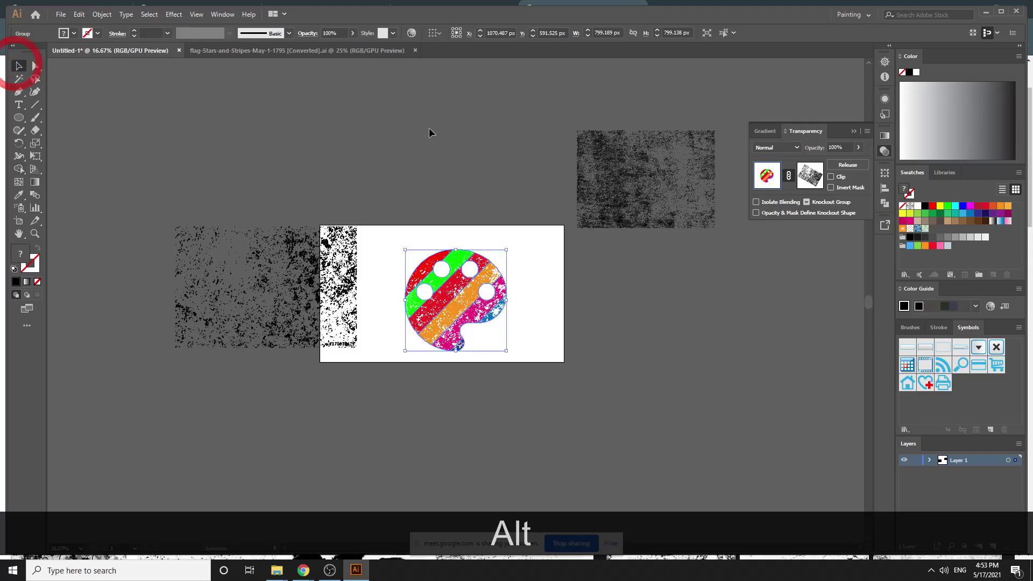
# Move the grunge palette off the artboard onto the dark canvas above it and inspect it up close
pyautogui.click(429, 133)
pyautogui.moveTo(452, 264); pyautogui.dragTo(401, 104)
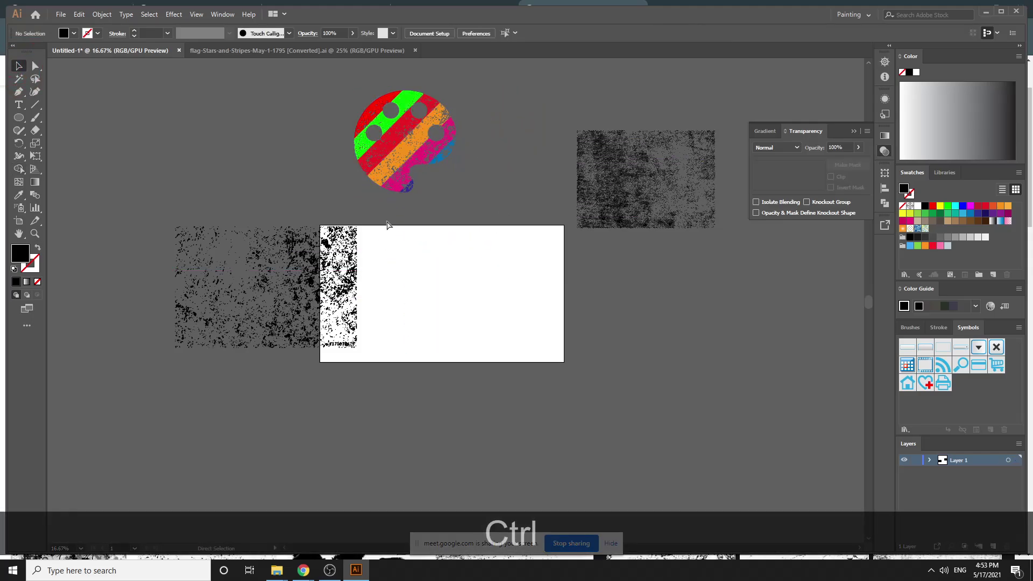
pyautogui.hotkey('ctrl', '=')
pyautogui.hotkey('ctrl', '=')
pyautogui.scroll(3, 454, 234)
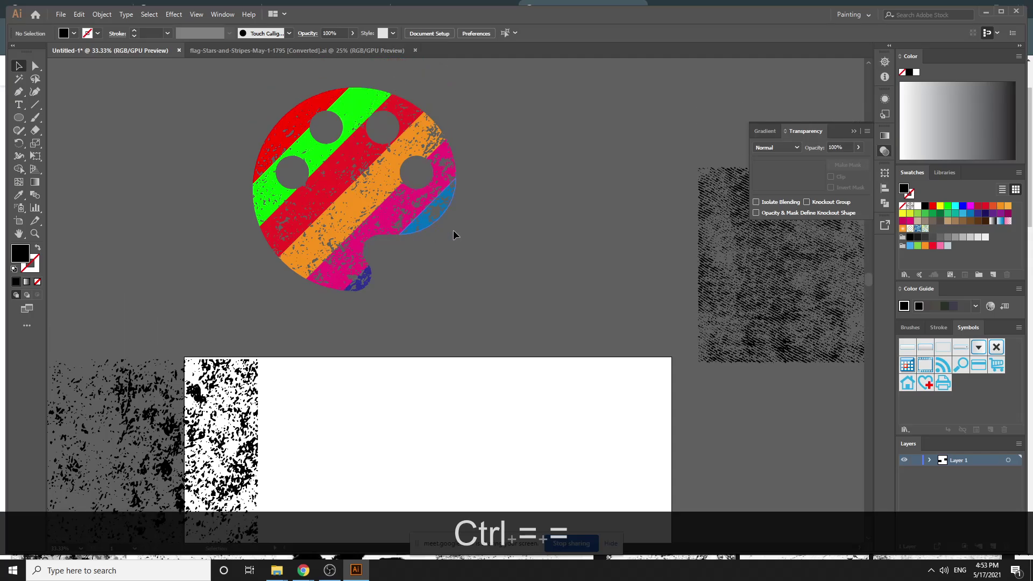
# Delete the grunge palette and both traced grunge textures to leave the document empty
pyautogui.moveTo(169, 110); pyautogui.dragTo(535, 290)
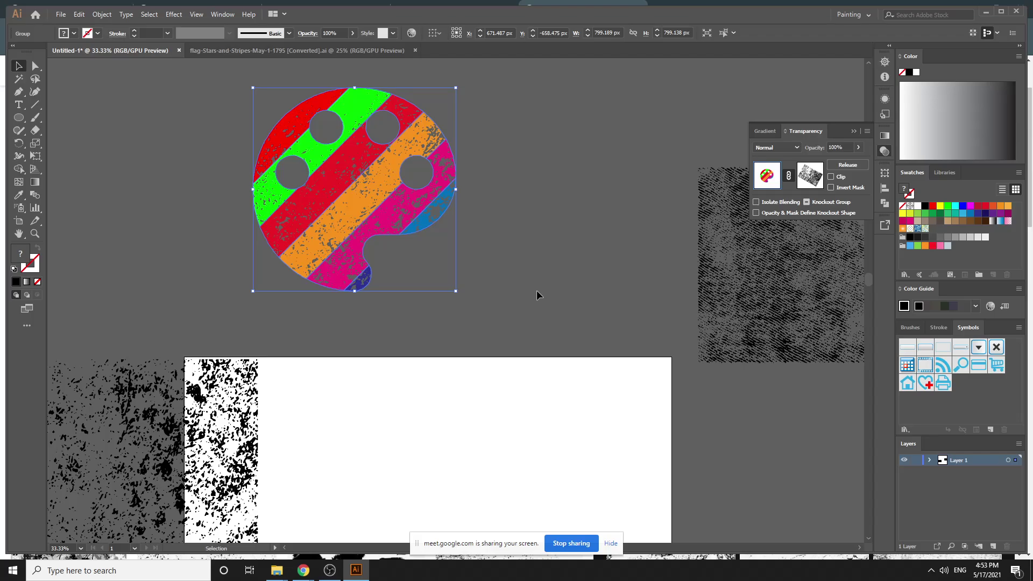
pyautogui.press('Delete')
pyautogui.scroll(-1, 538, 295)
pyautogui.moveTo(272, 370); pyautogui.dragTo(406, 330)
pyautogui.press('Delete')
pyautogui.click(768, 329)
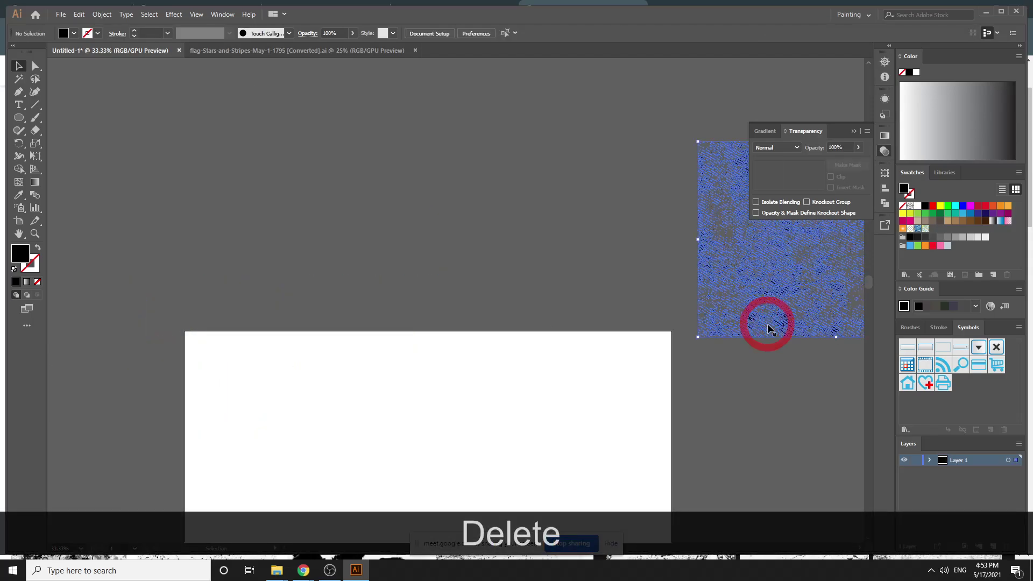
pyautogui.press('Delete')
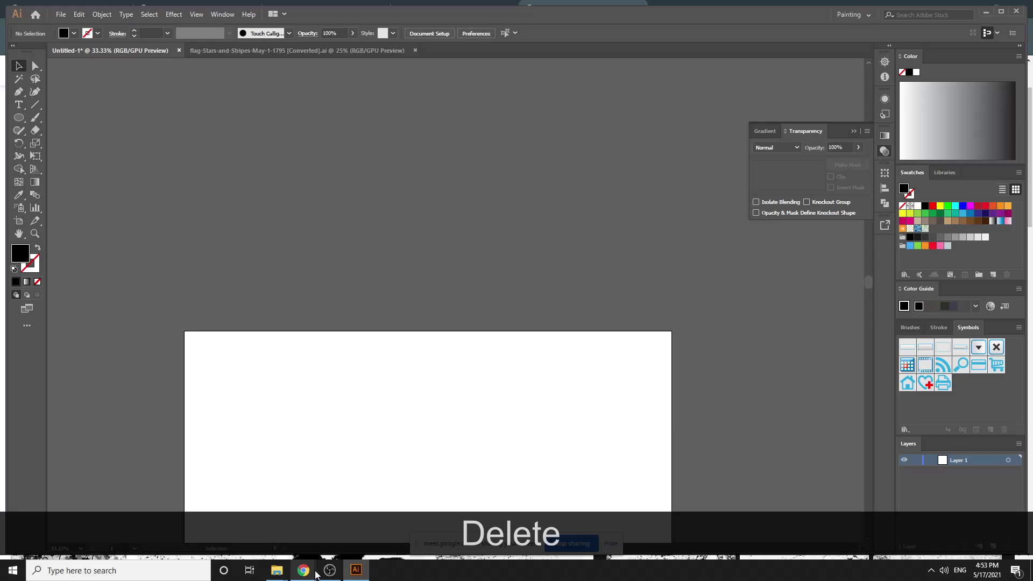
# Switch to Chrome and open the Google Meet call to view the list of participants
pyautogui.moveTo(303, 571)
pyautogui.click(245, 514)
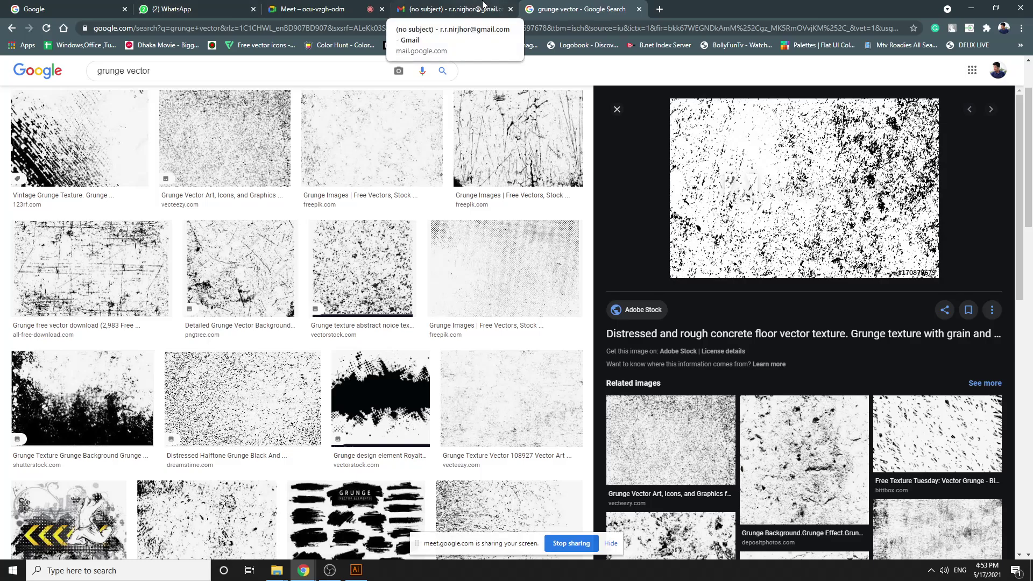
pyautogui.click(323, 6)
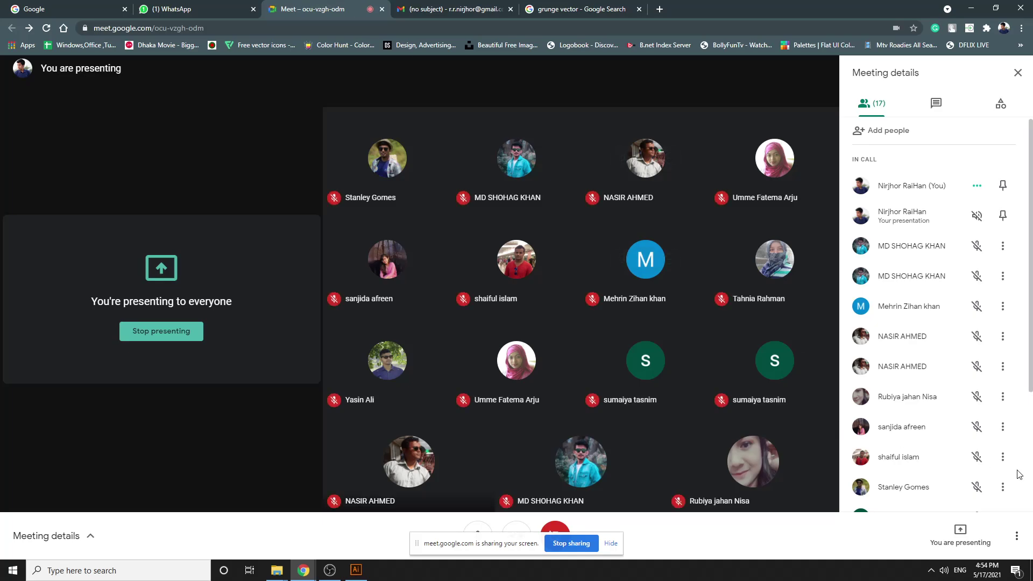
# Search Google for "74 attedance sheet" in a new browser tab
pyautogui.click(557, 7)
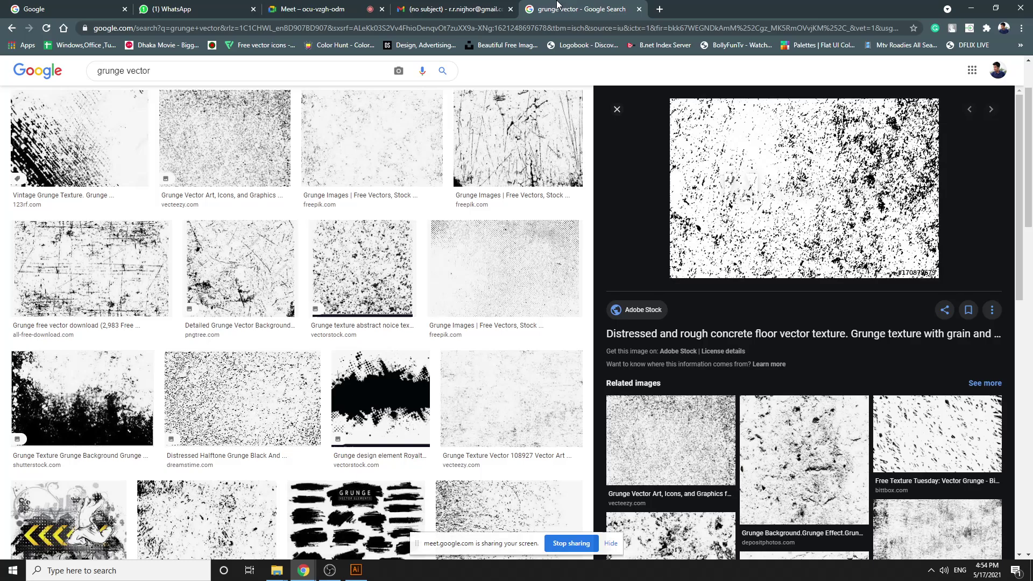
pyautogui.click(660, 10)
pyautogui.click(617, 23)
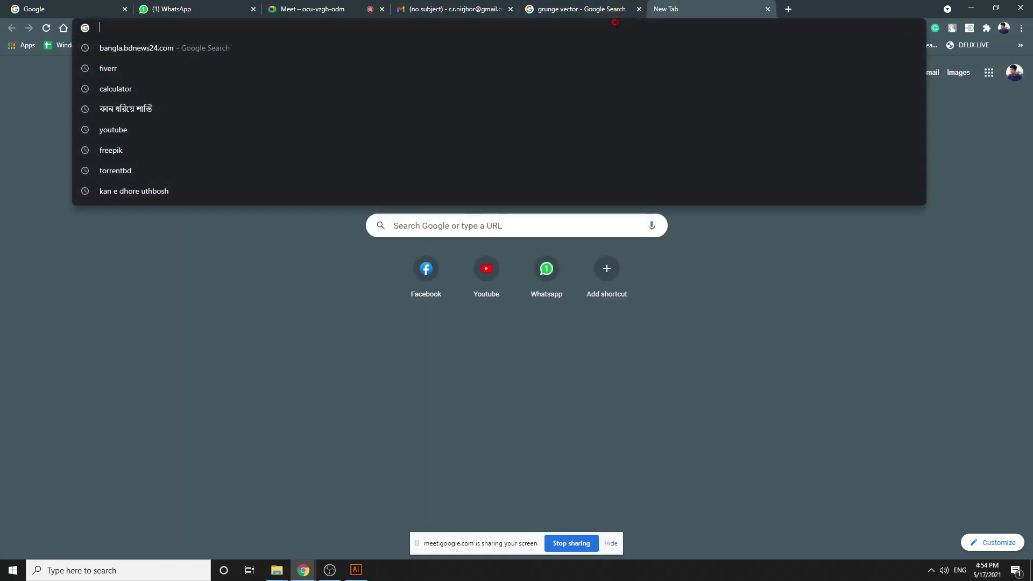
pyautogui.write('7')
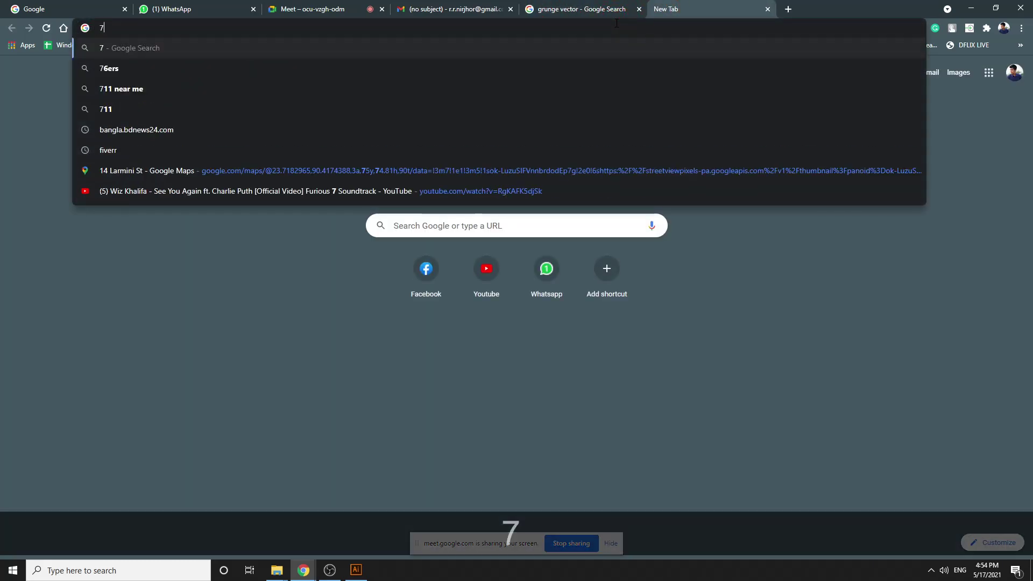
pyautogui.write('4 ')
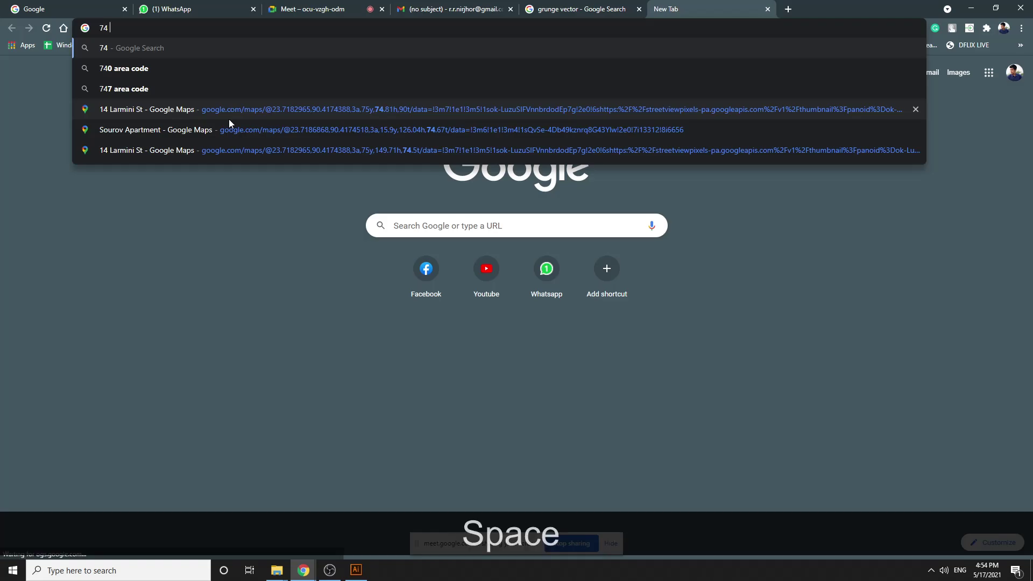
pyautogui.write('atteda')
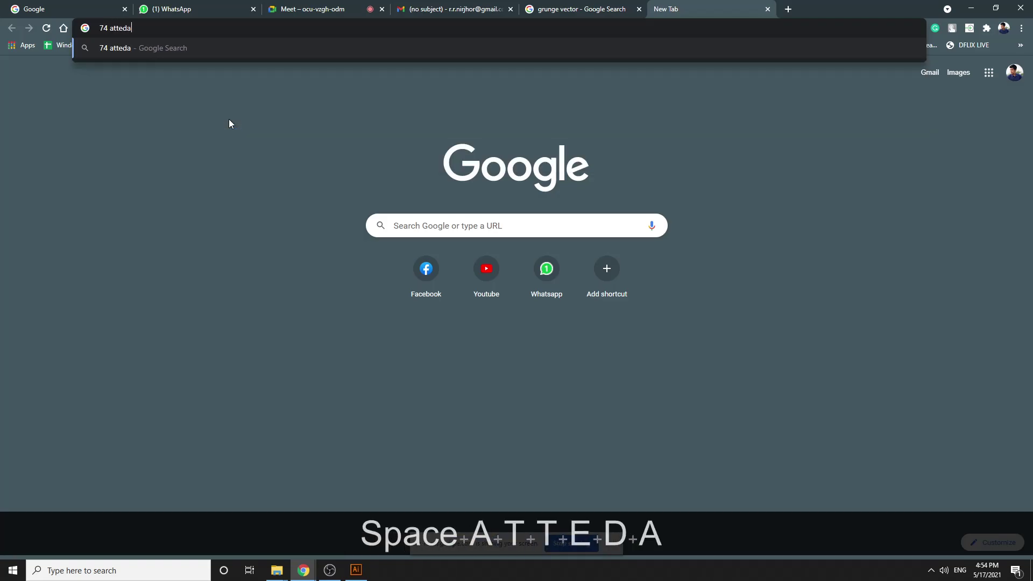
pyautogui.write('nce sheet')
pyautogui.press('Return')
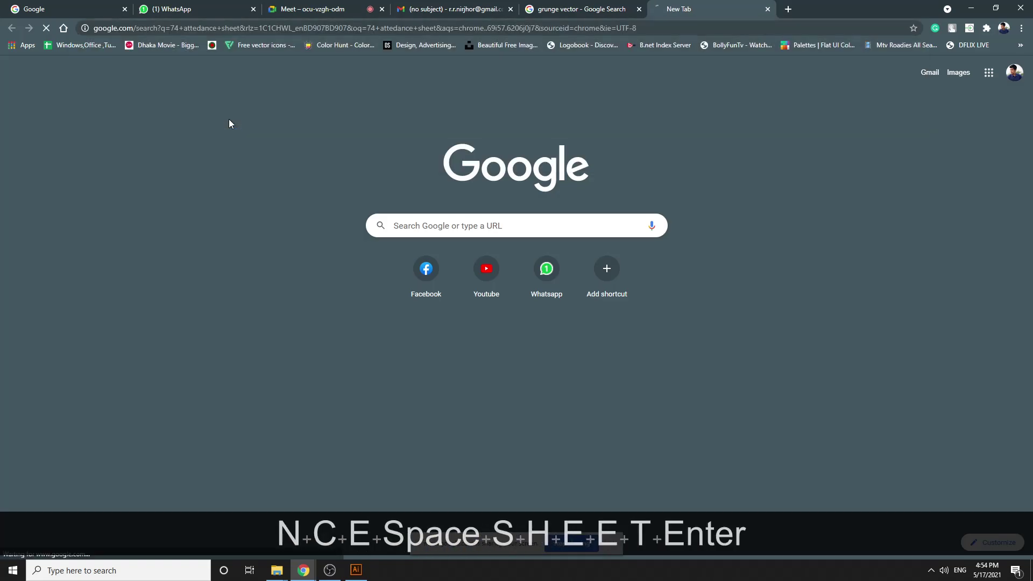
# Leave the search results, go to Google Drive, and open the Batch 74Attendance Sheet (Responses) spreadsheet
pyautogui.click(229, 162)
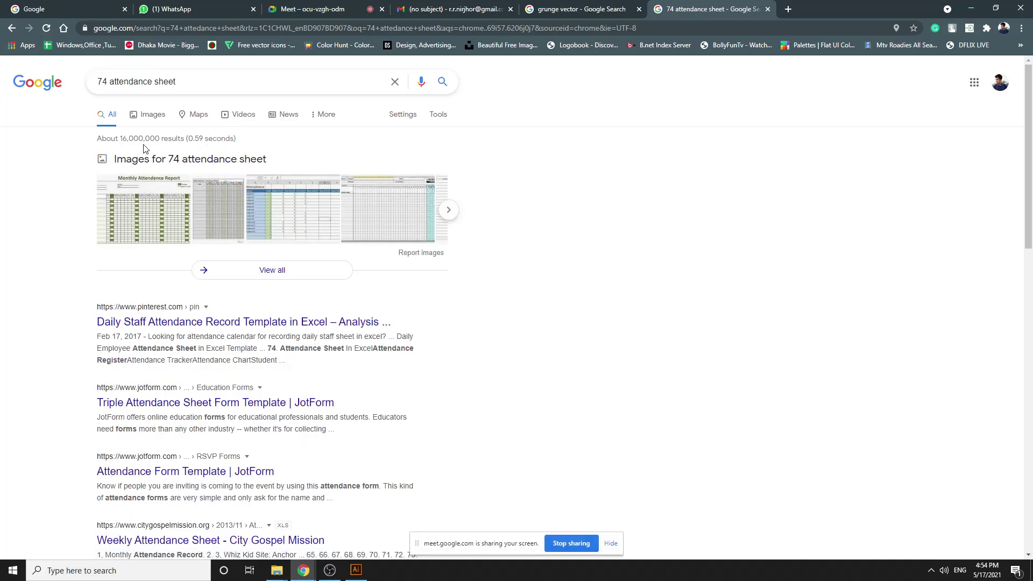
pyautogui.click(44, 88)
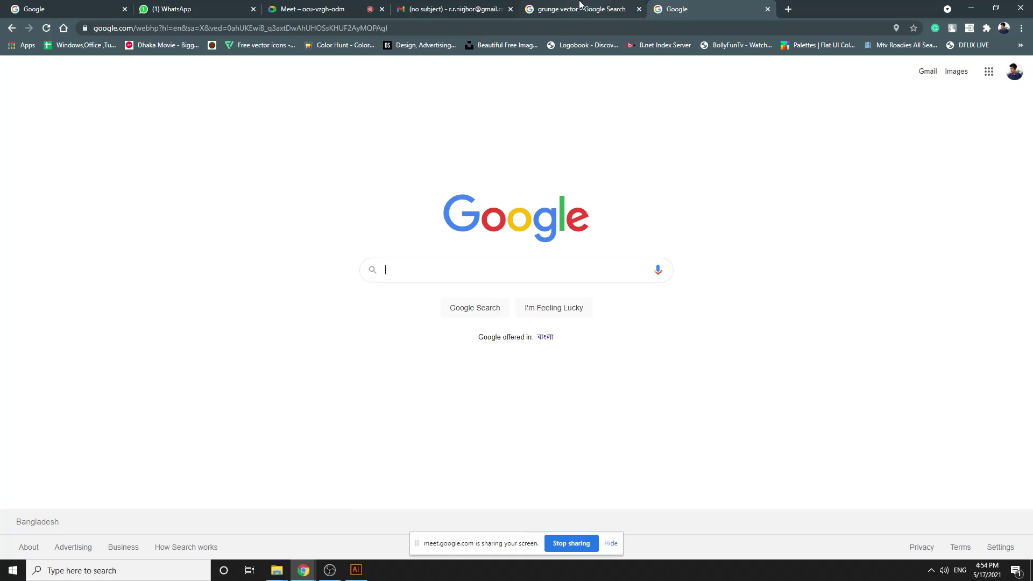
pyautogui.click(505, 25)
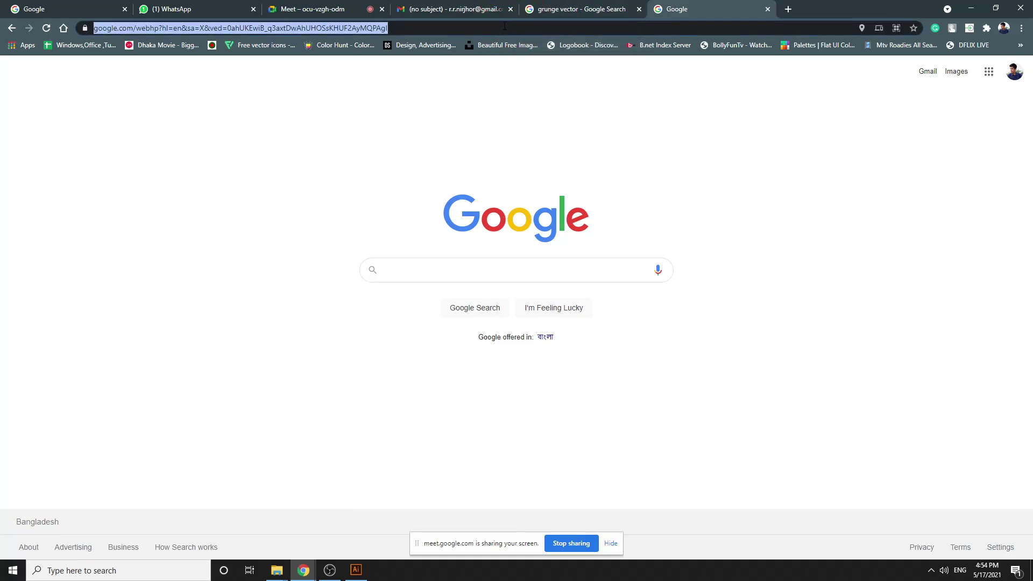
pyautogui.write('dri')
pyautogui.press('Return')
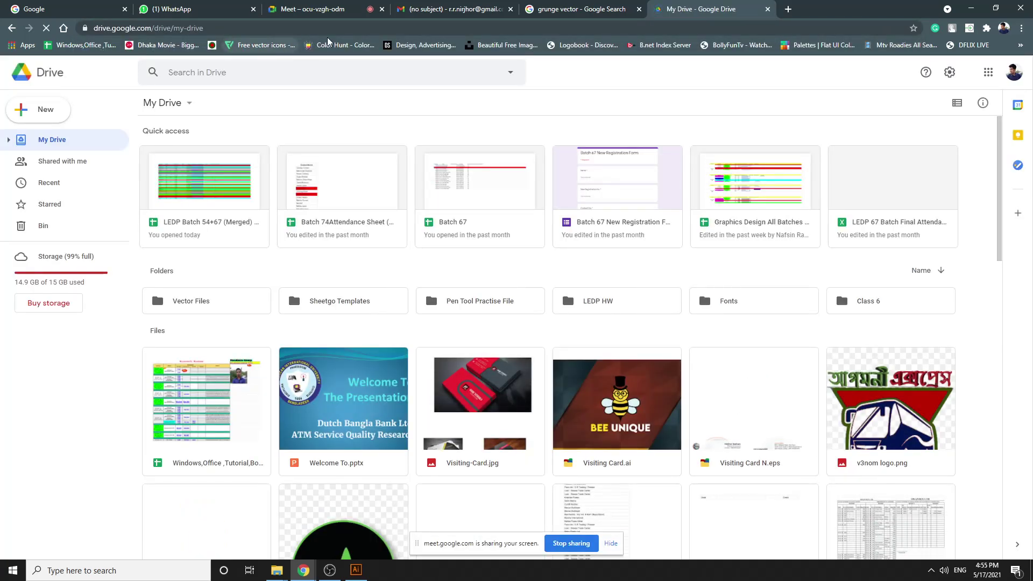
pyautogui.click(377, 191)
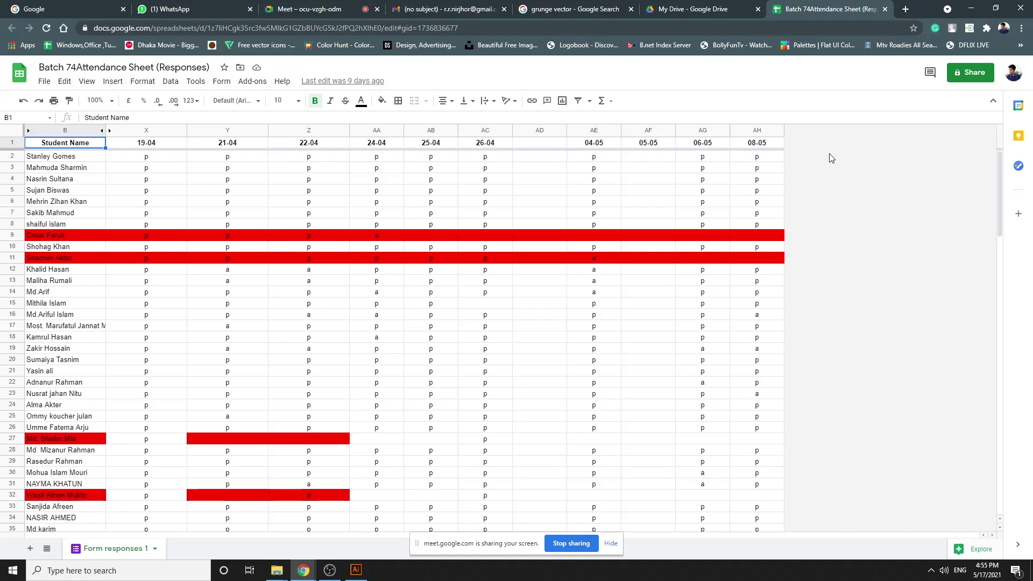
# Insert a column to the right of the 08-05 attendance column and enter 17-05 as its header
pyautogui.rightClick(828, 153)
pyautogui.click(774, 130)
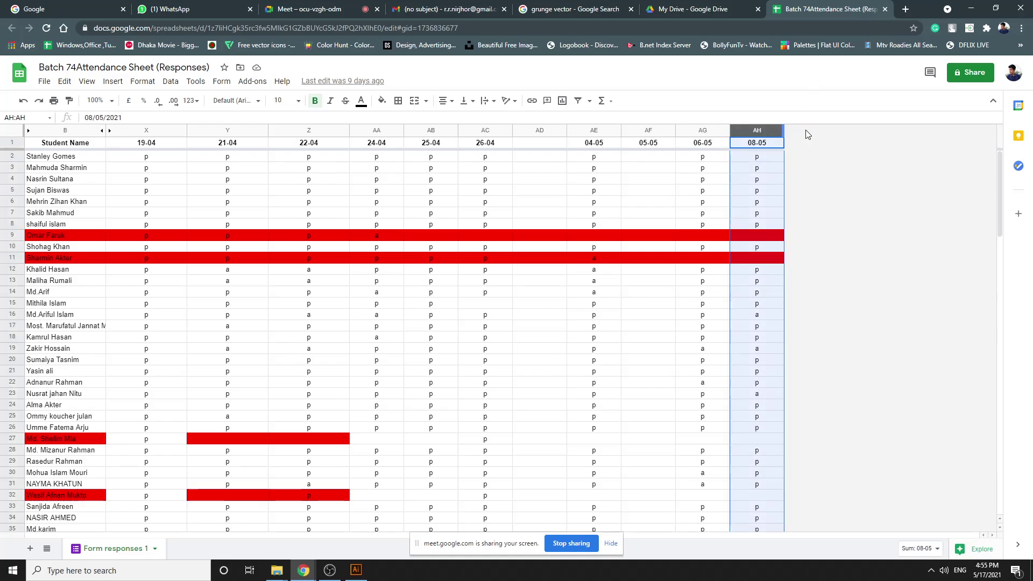
pyautogui.rightClick(758, 131)
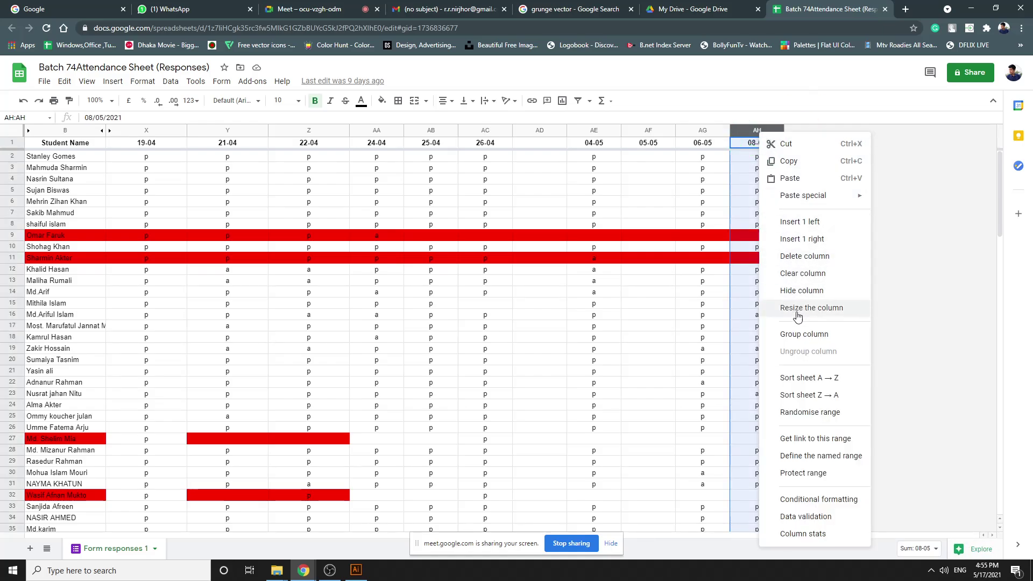
pyautogui.click(801, 239)
pyautogui.click(801, 167)
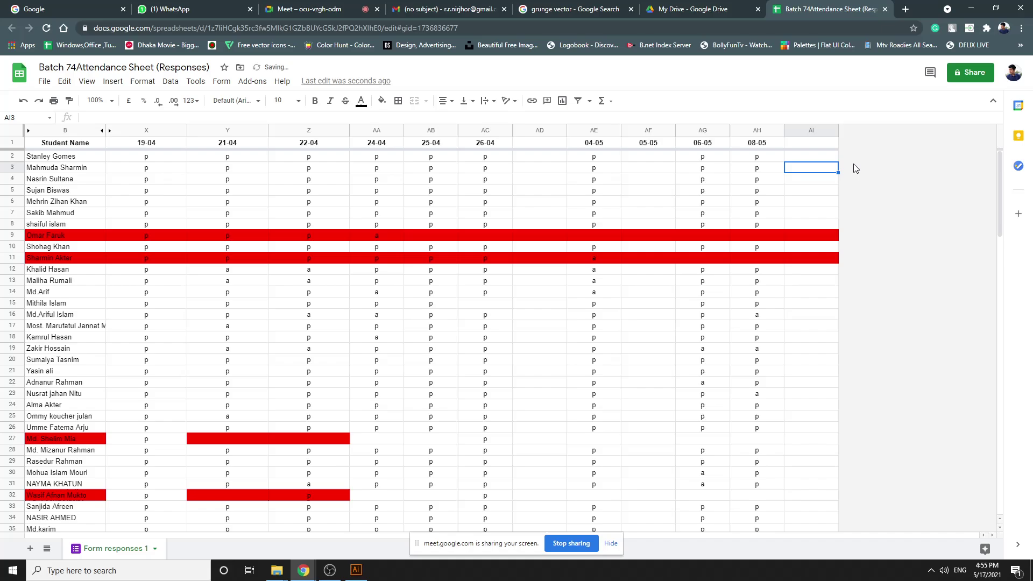
pyautogui.click(819, 143)
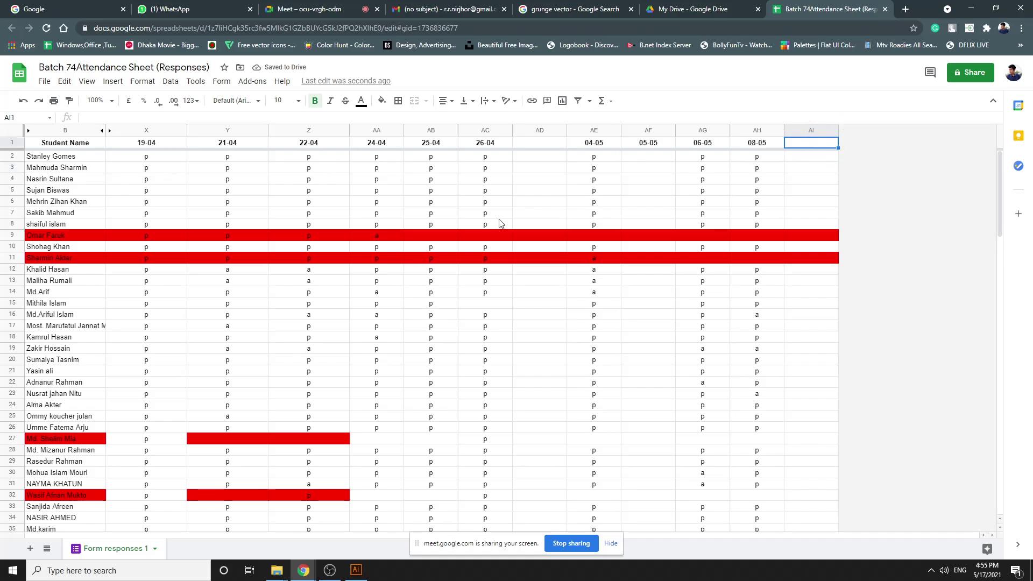
pyautogui.write('17-05')
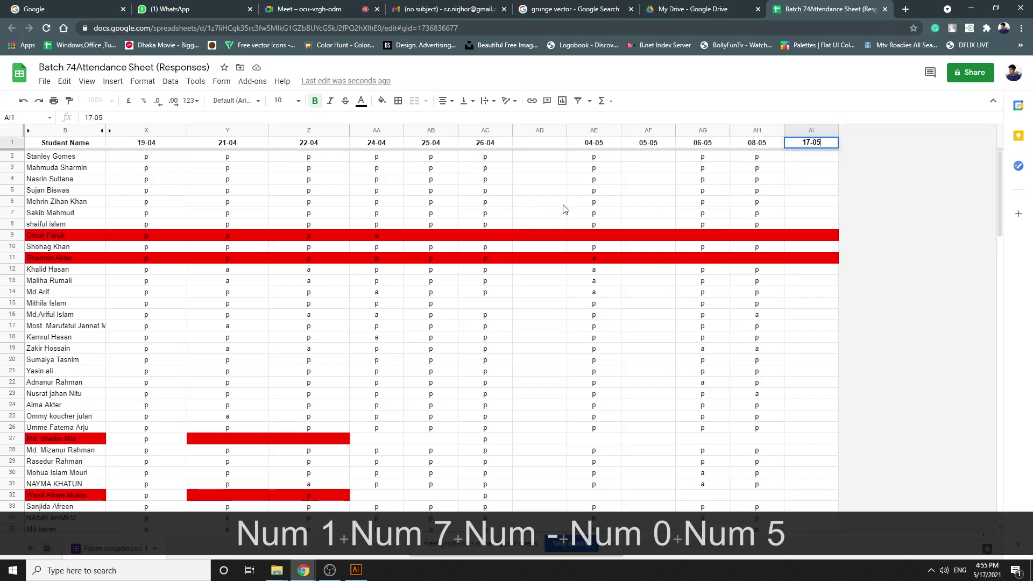
pyautogui.click(816, 156)
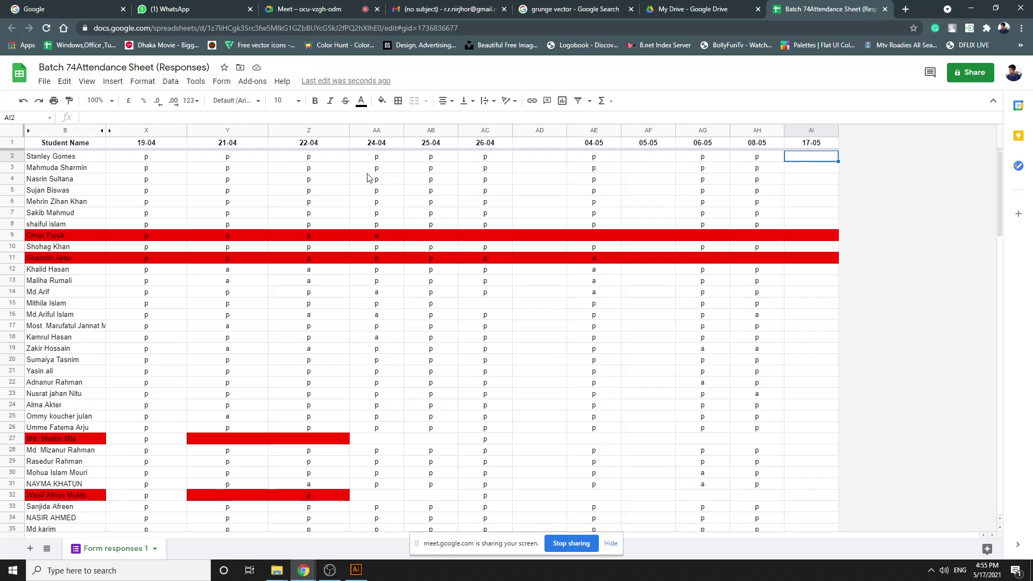
# Enter p in the 17-05 column for the students in rows 2 to 8 and row 10, skipping the red rows 9 and 11
pyautogui.scroll(-5, 136, 322)
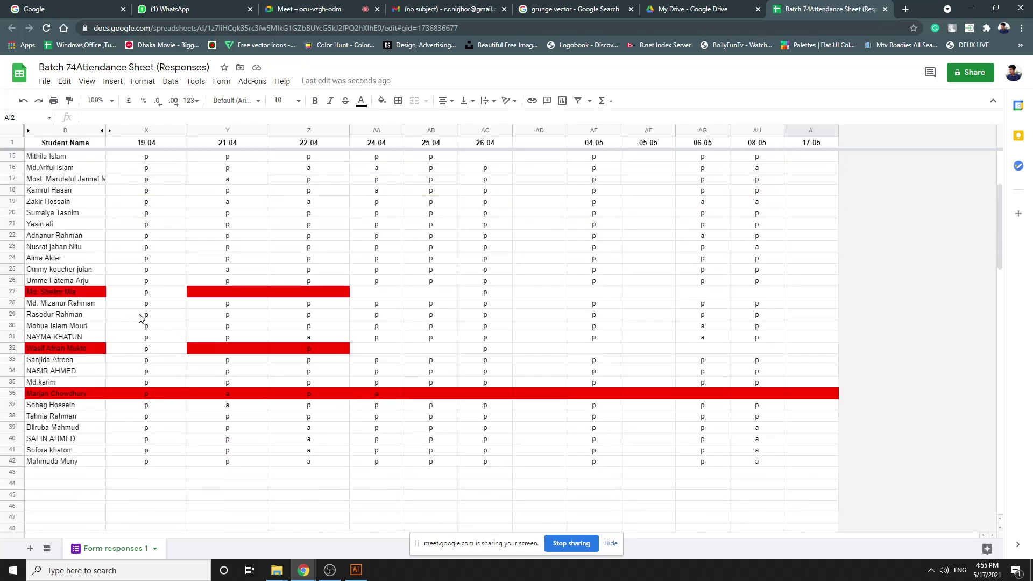
pyautogui.scroll(5, 156, 322)
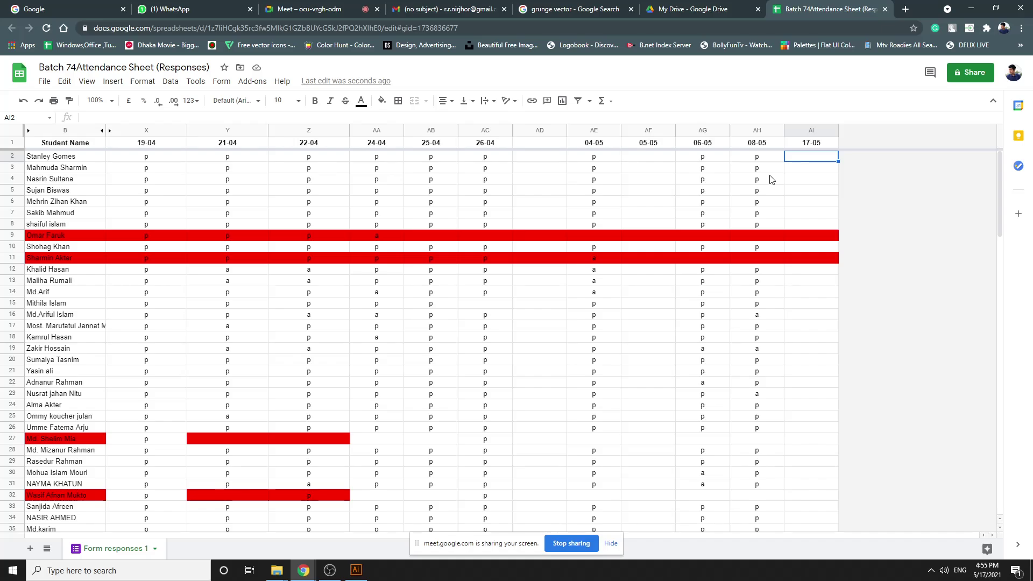
pyautogui.write('p')
pyautogui.press('Down')
pyautogui.write('p')
pyautogui.press('Down')
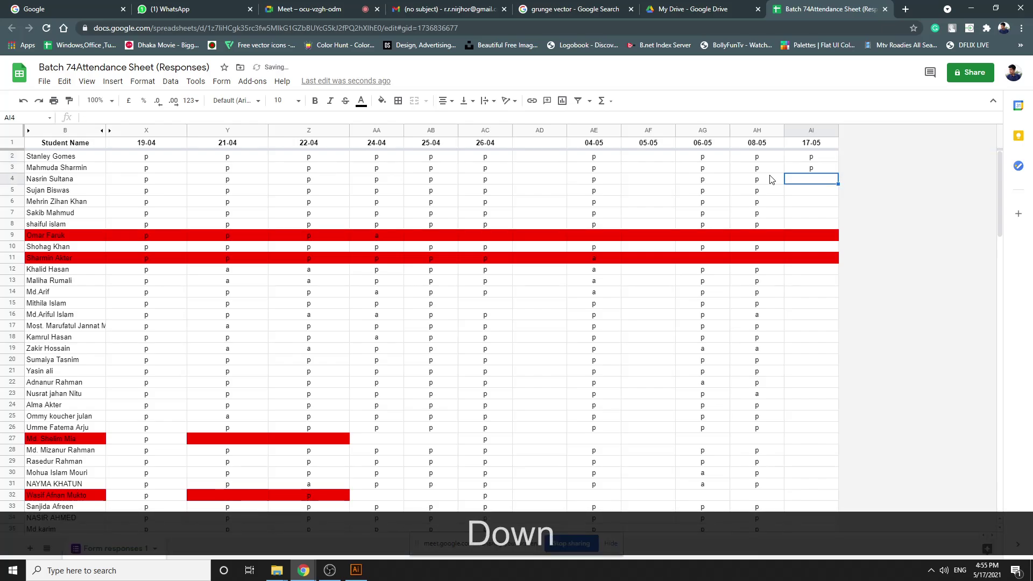
pyautogui.write('p')
pyautogui.press('Down')
pyautogui.write('p')
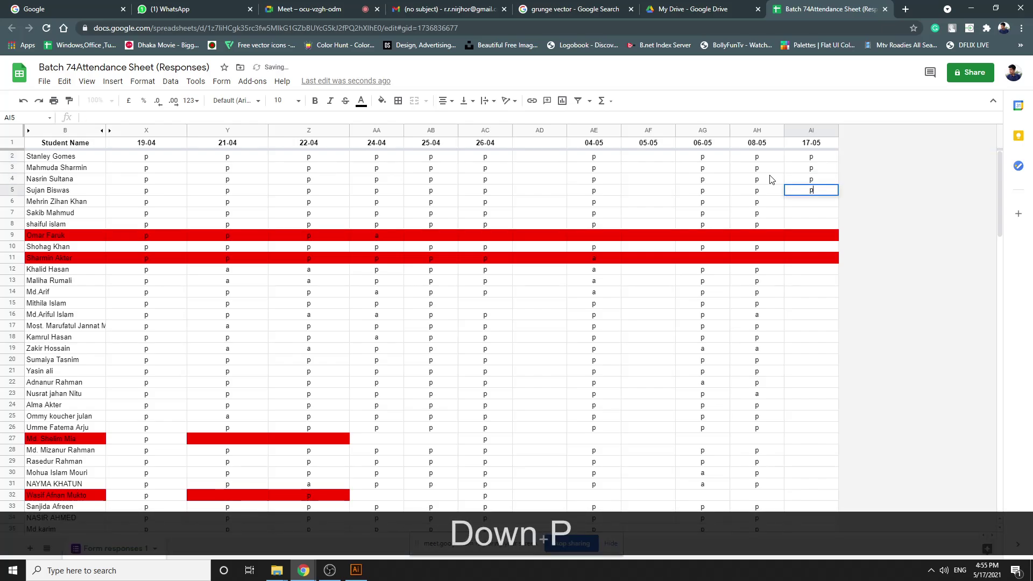
pyautogui.press('Down')
pyautogui.write('p')
pyautogui.press('Down')
pyautogui.write('p')
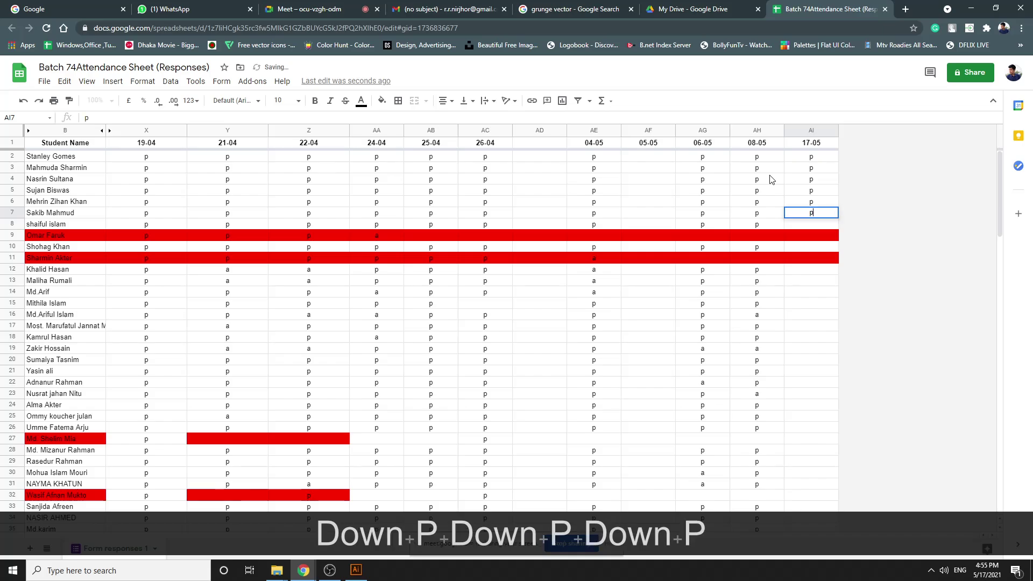
pyautogui.press('Down')
pyautogui.write('p')
pyautogui.press('Down')
pyautogui.press('Down')
pyautogui.write('p')
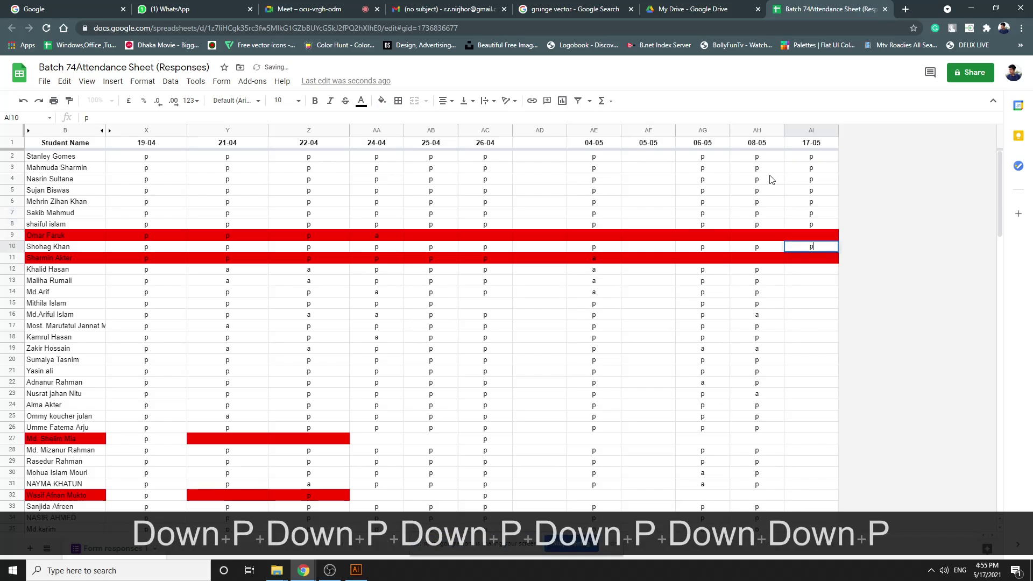
pyautogui.press('Down')
pyautogui.press('Down')
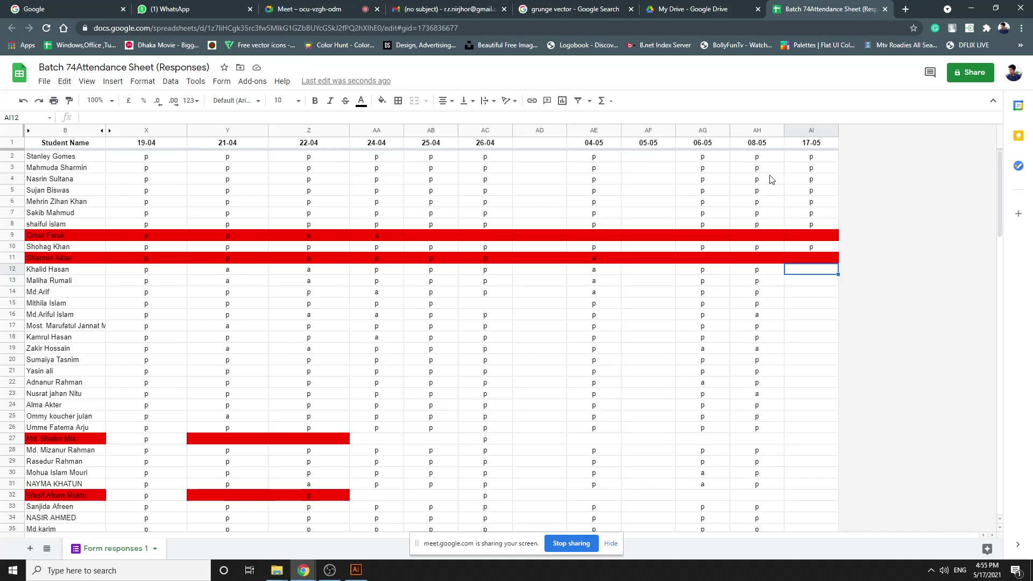
# Enter a in the 17-05 column for the students in rows 12 to 17
pyautogui.write('a')
pyautogui.press('Down')
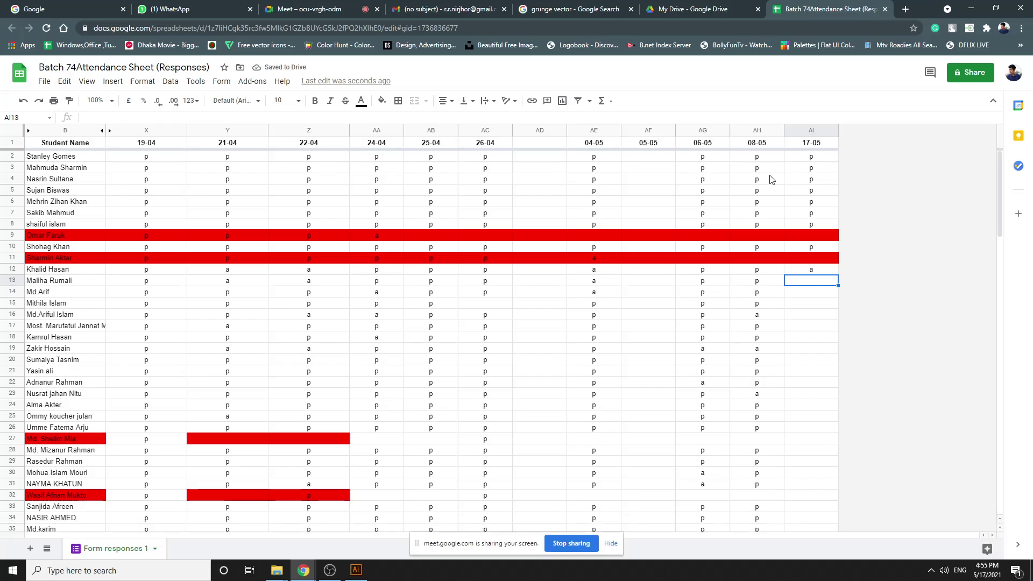
pyautogui.write('a')
pyautogui.press('Down')
pyautogui.write('a')
pyautogui.press('Down')
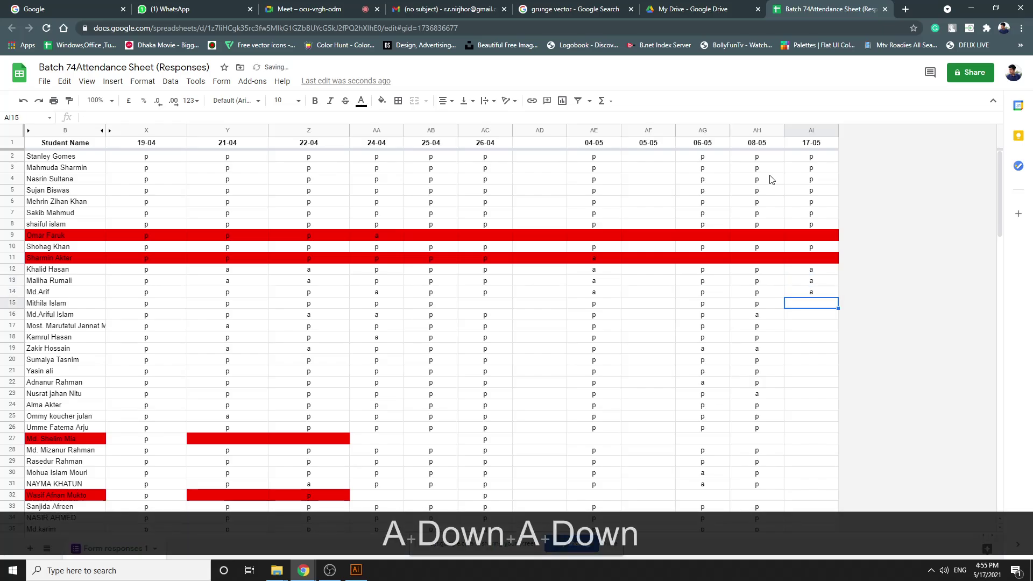
pyautogui.write('a')
pyautogui.press('Down')
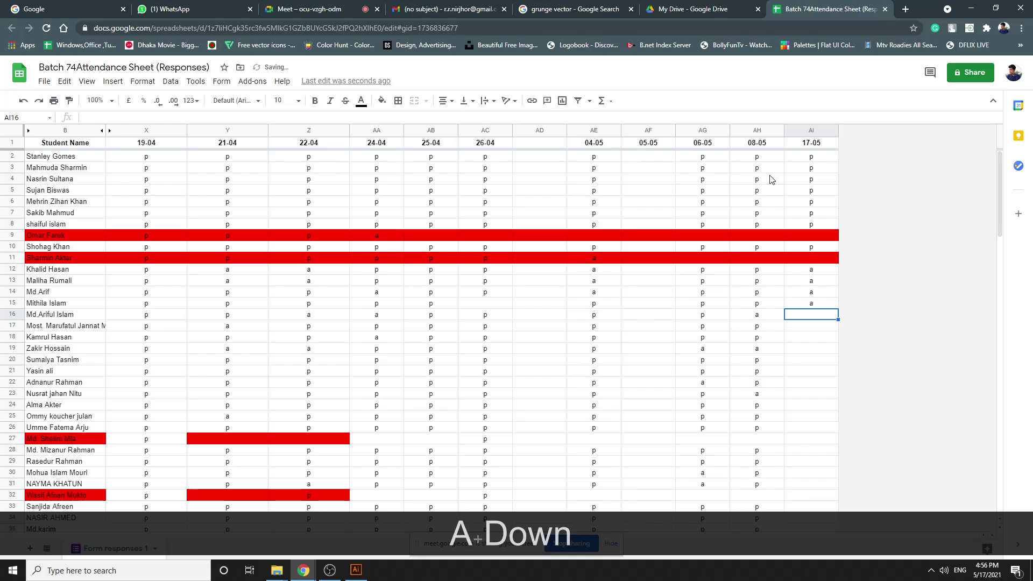
pyautogui.write('a')
pyautogui.press('Down')
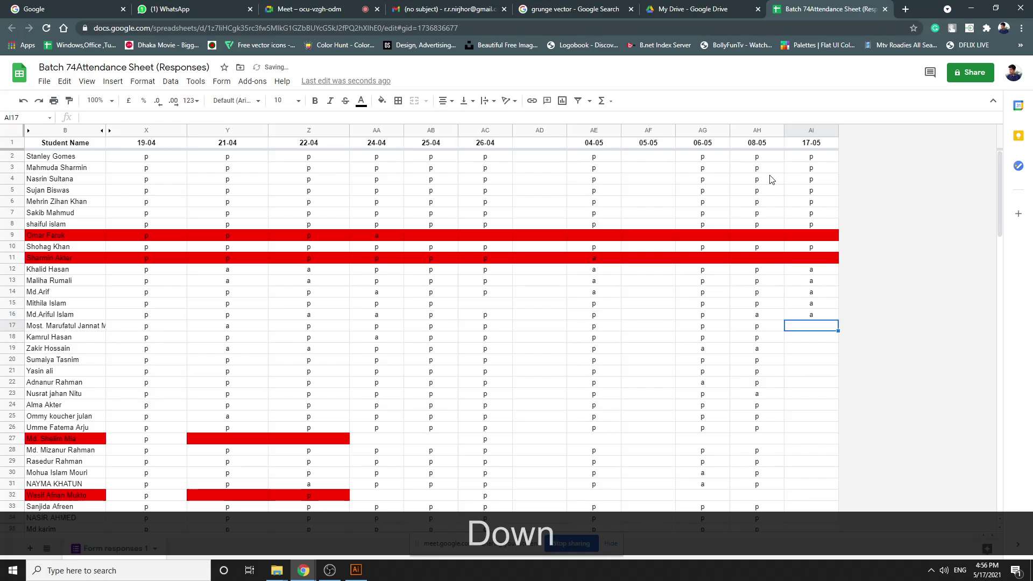
pyautogui.write('a')
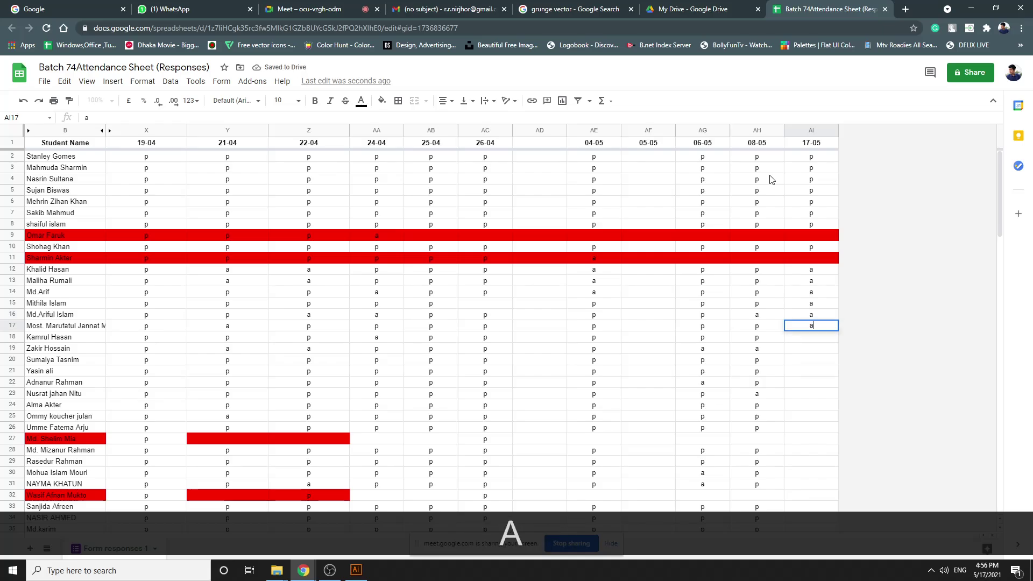
pyautogui.press('Down')
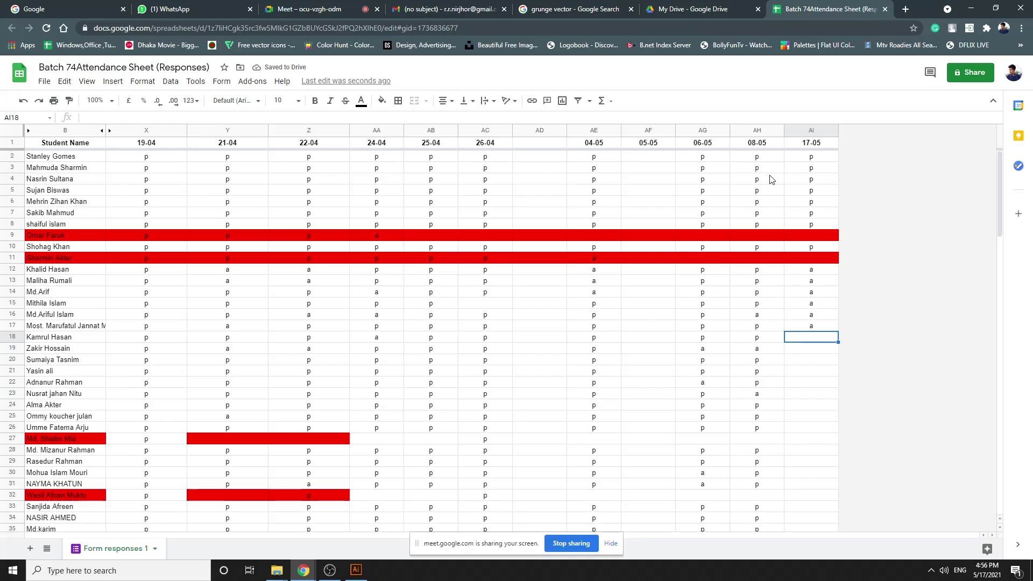
# Check the participant list in the Google Meet call and return to the attendance sheet
pyautogui.click(310, 9)
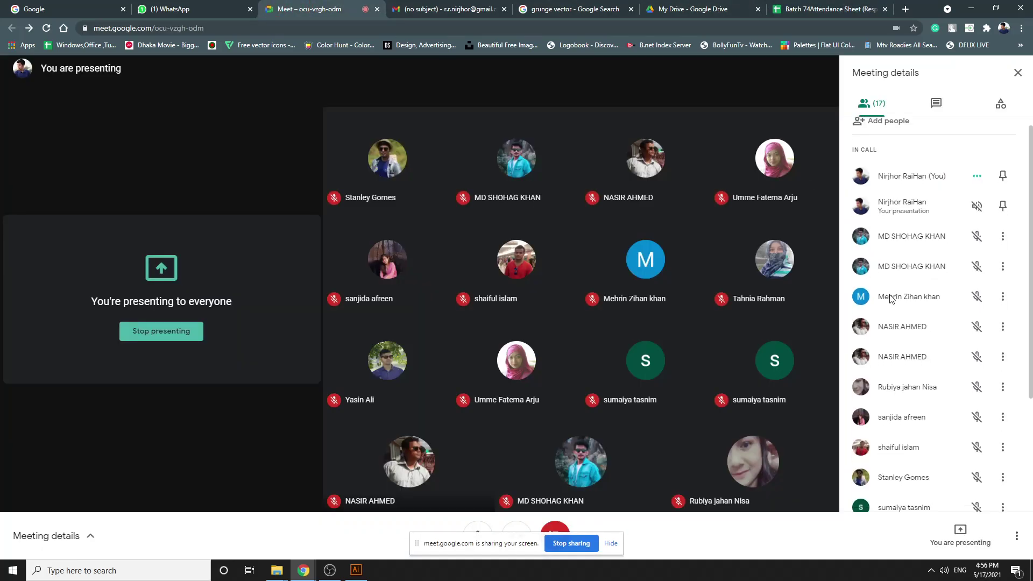
pyautogui.scroll(-2, 902, 313)
pyautogui.scroll(3, 909, 318)
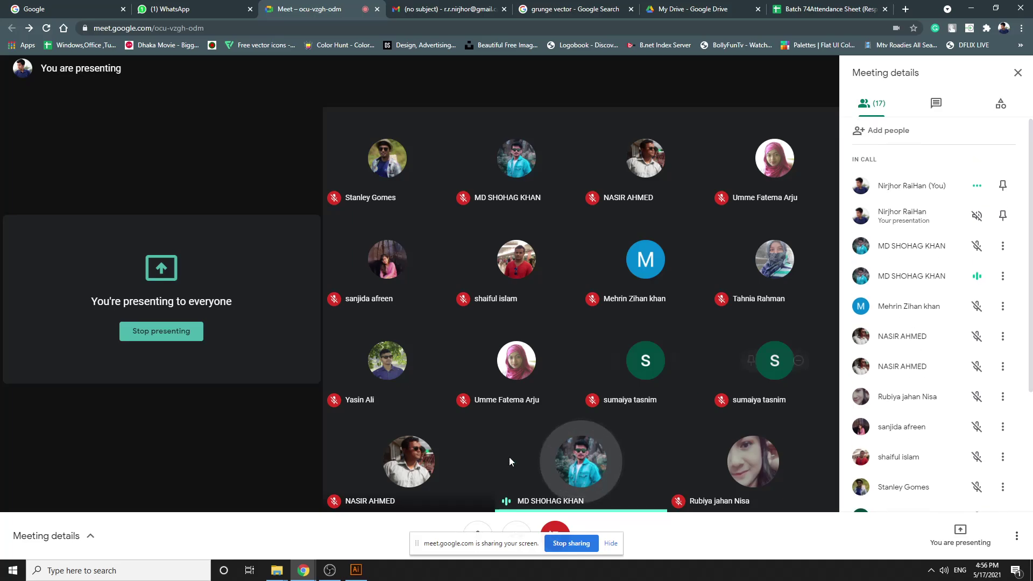
pyautogui.click(348, 570)
pyautogui.click(350, 570)
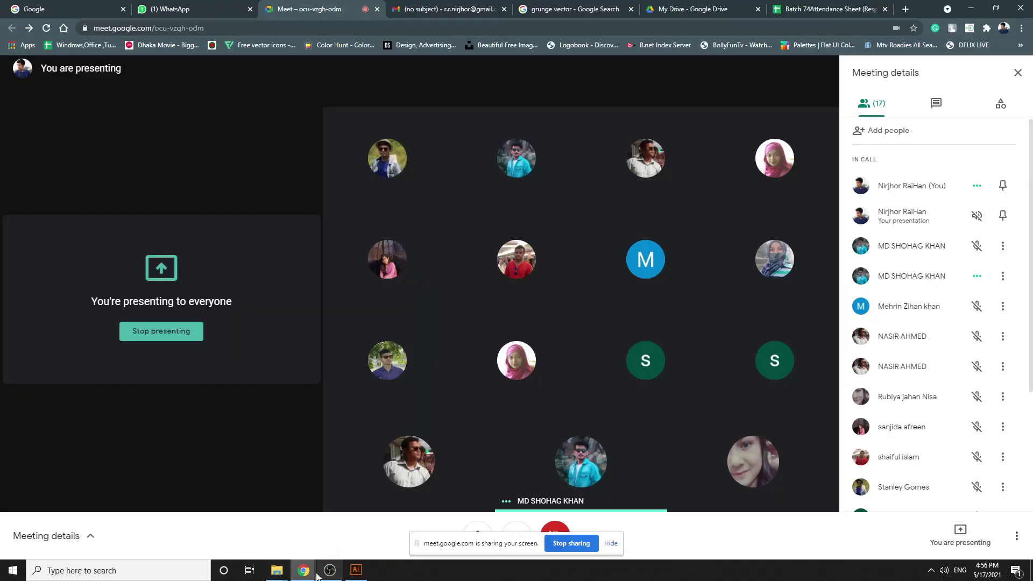
pyautogui.click(536, 8)
pyautogui.click(737, 10)
pyautogui.click(824, 8)
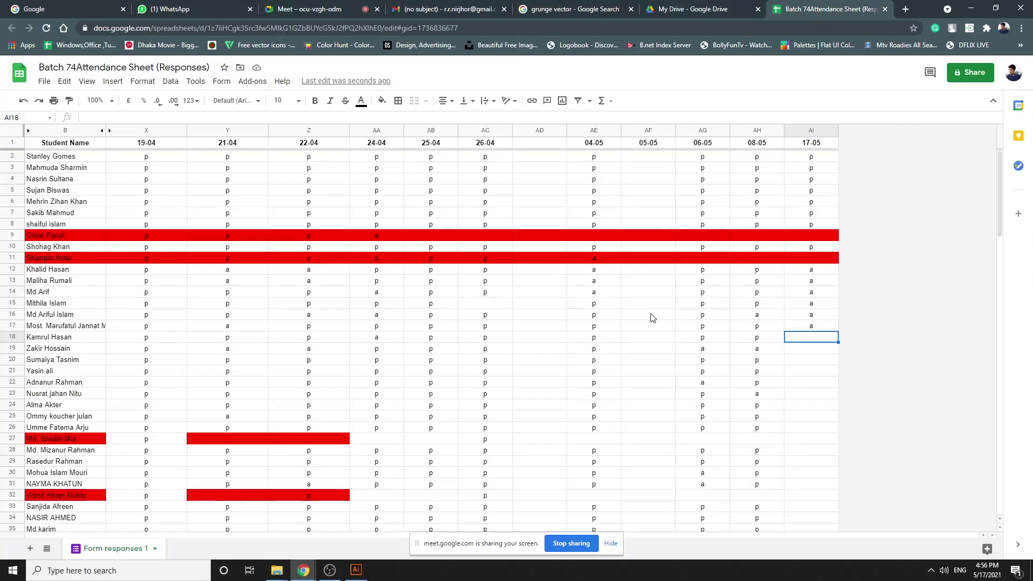
# Enter p in the 17-05 column for the students in rows 18, 20 and 21, and a for row 19
pyautogui.write('p')
pyautogui.press('Down')
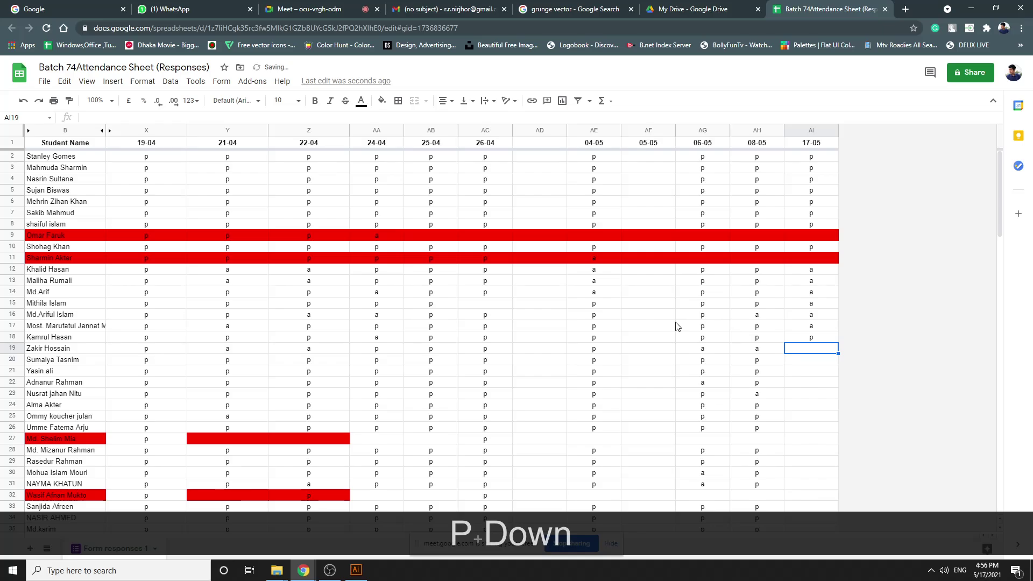
pyautogui.write('a')
pyautogui.press('Down')
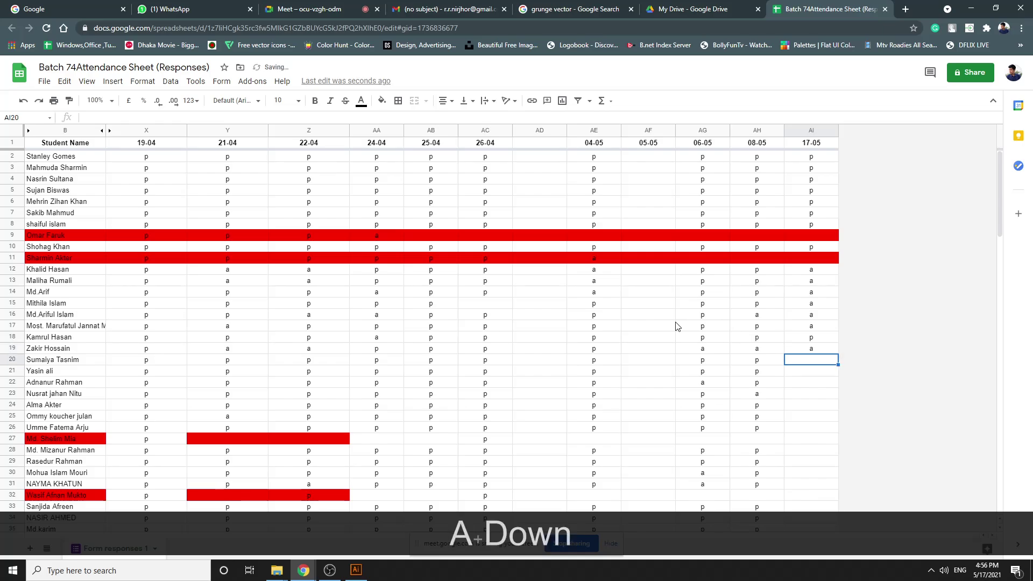
pyautogui.write('p')
pyautogui.press('Down')
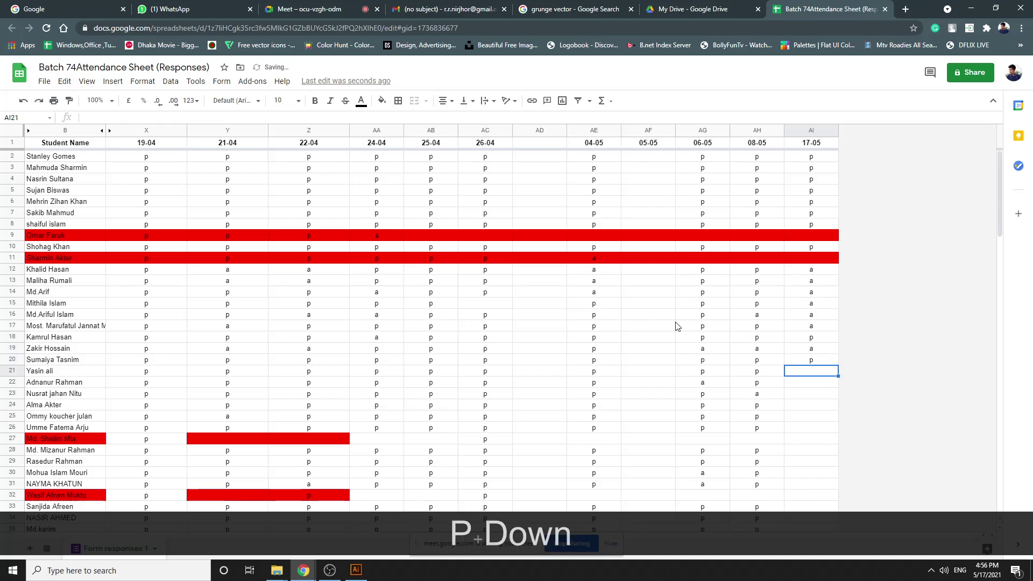
pyautogui.write('p')
pyautogui.press('Down')
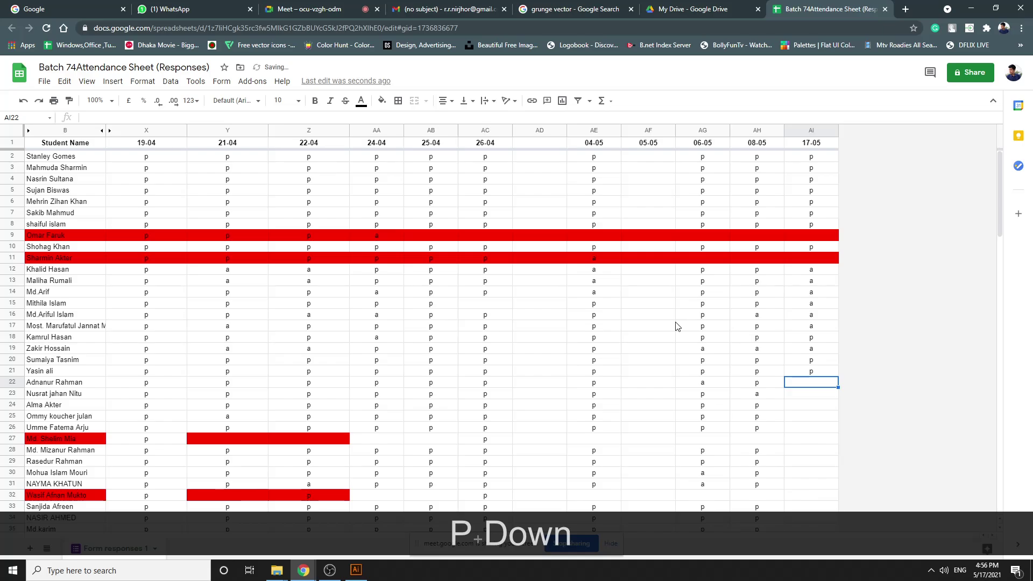
# Enter a in the 17-05 column for the students in rows 22 to 26, skipping the red row 27
pyautogui.write('a')
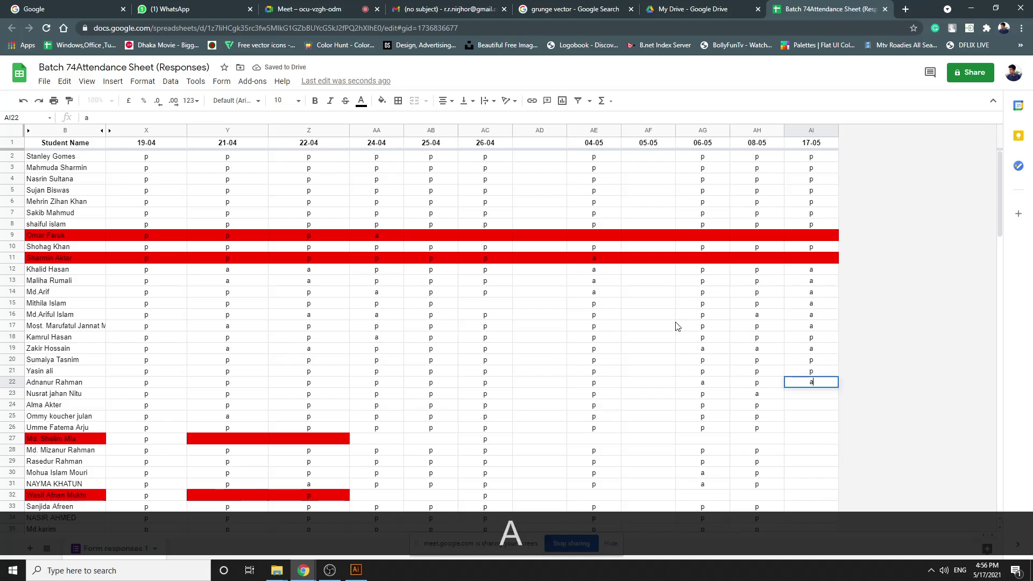
pyautogui.press('Down')
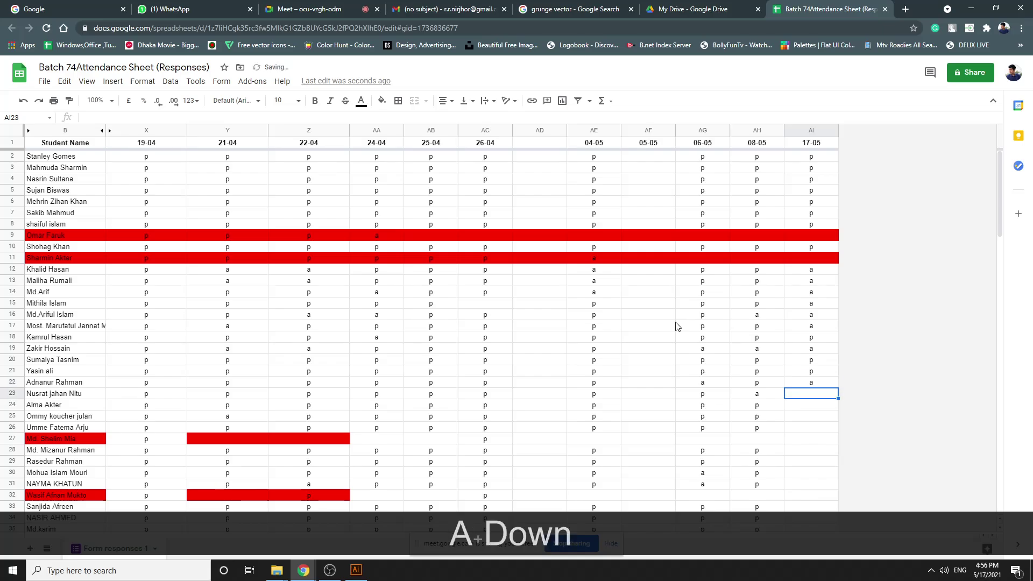
pyautogui.write('a')
pyautogui.press('Down')
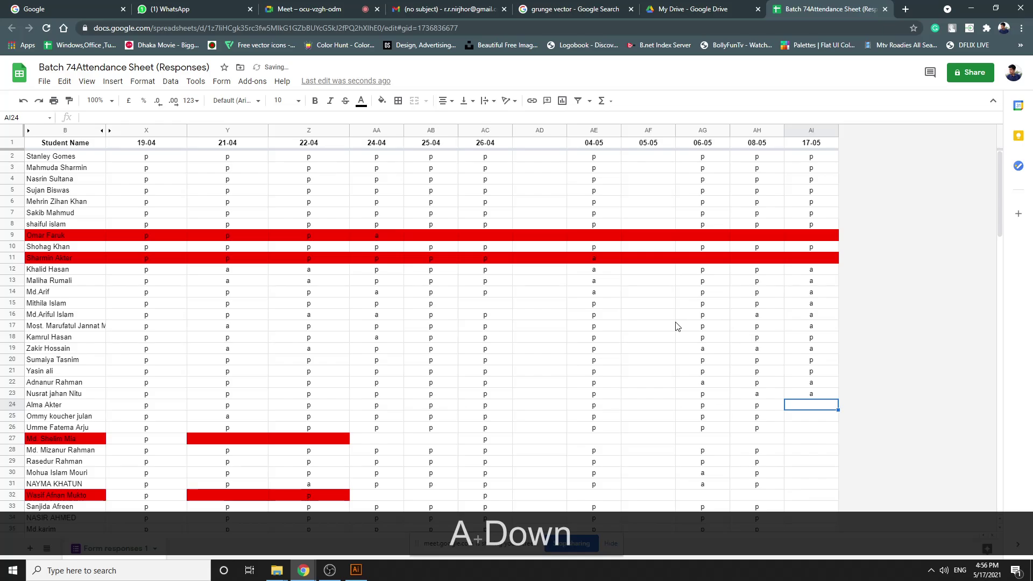
pyautogui.write('a')
pyautogui.press('Down')
pyautogui.write('a')
pyautogui.press('Down')
pyautogui.write('a')
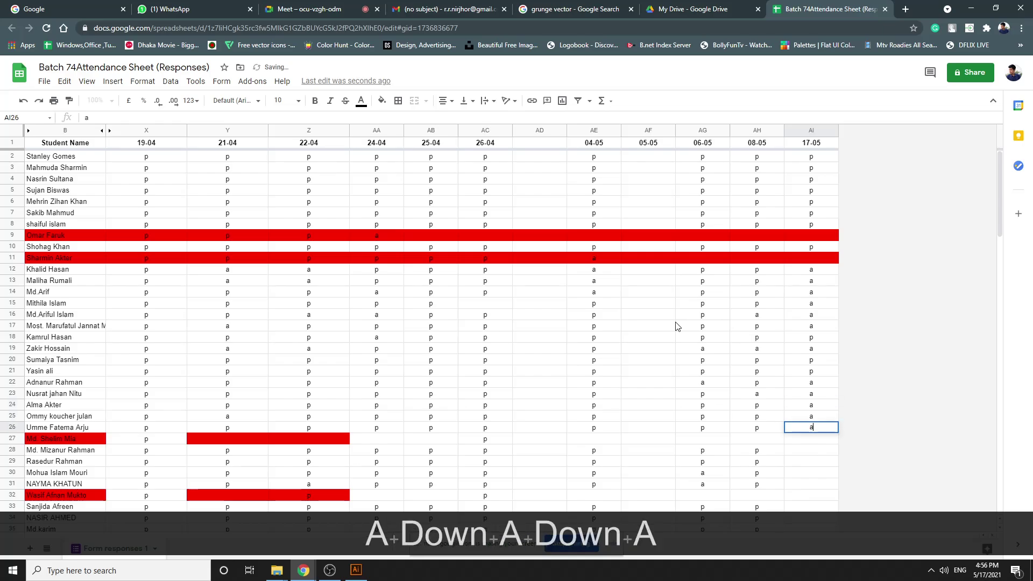
pyautogui.press('Down')
pyautogui.press('Down')
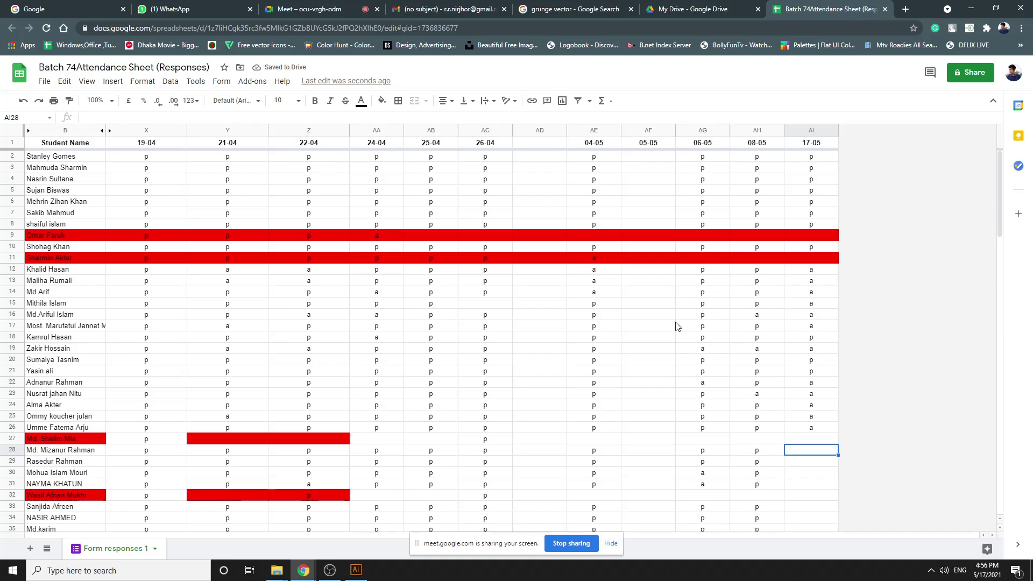
# Enter a in the 17-05 column for rows 28, 30 and 31 and p for rows 29 and 33, skipping the red row 32
pyautogui.write('a')
pyautogui.press('Down')
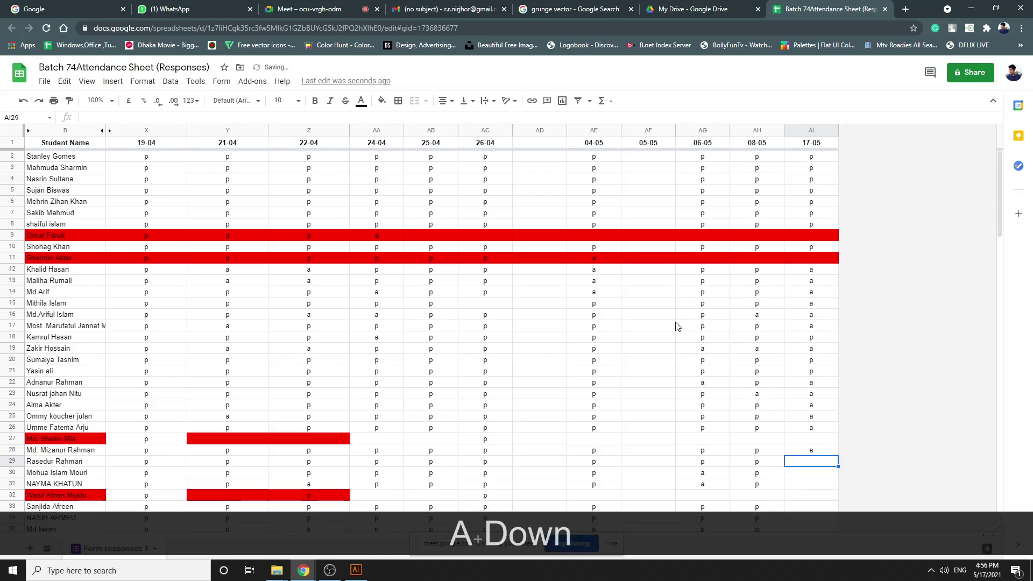
pyautogui.write('p')
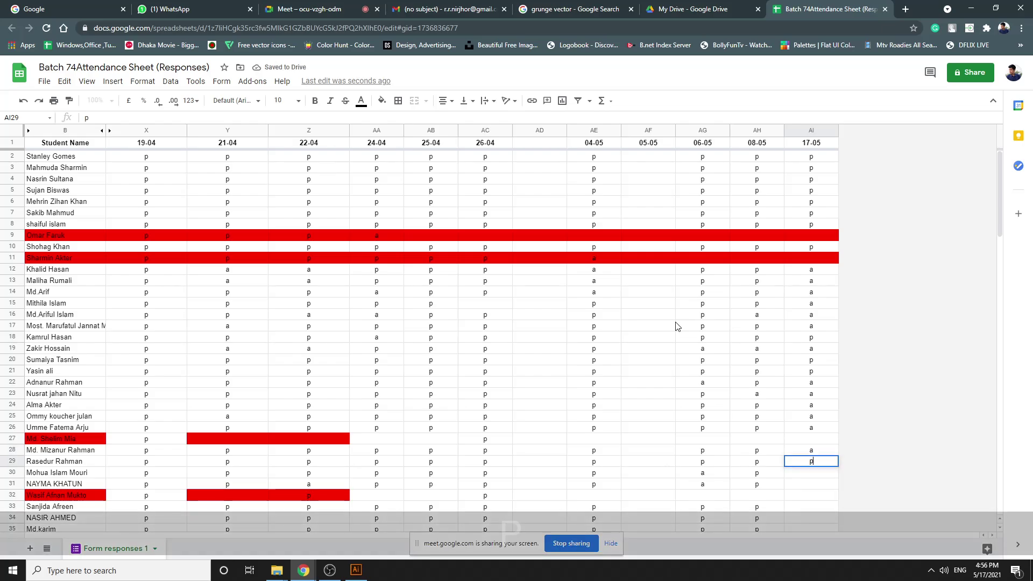
pyautogui.press('Down')
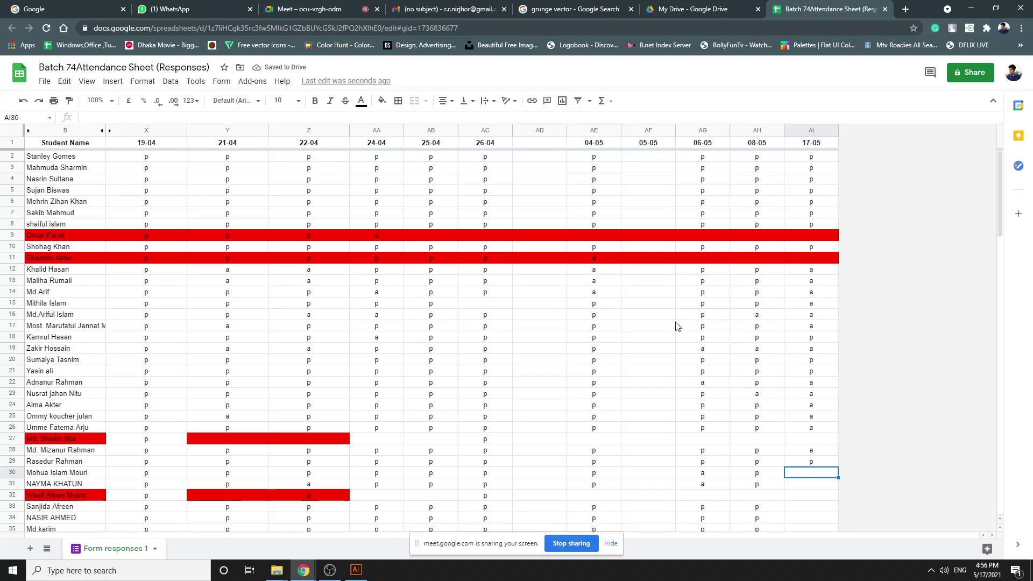
pyautogui.write('a')
pyautogui.press('Down')
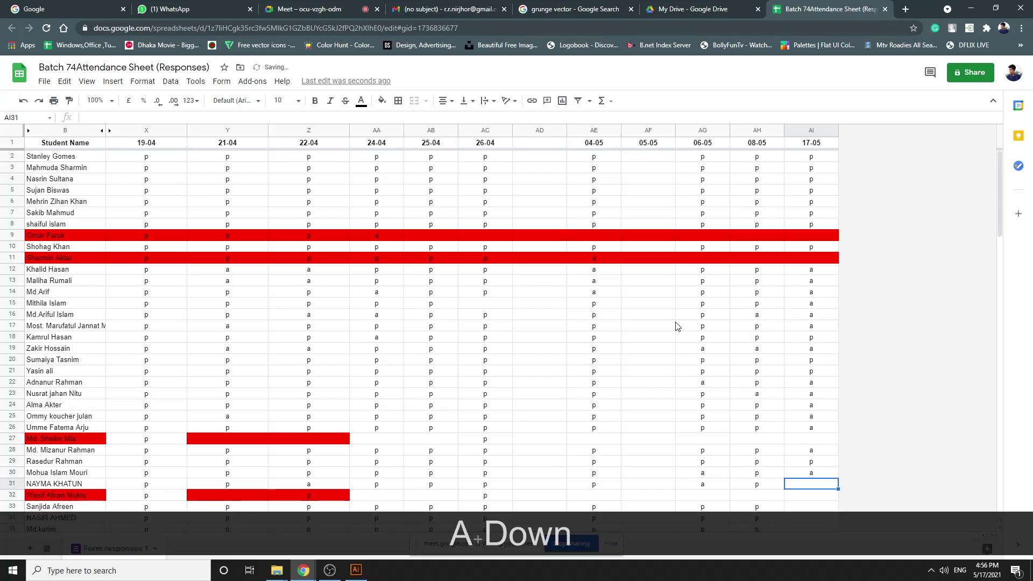
pyautogui.write('a')
pyautogui.press('Down')
pyautogui.press('Down')
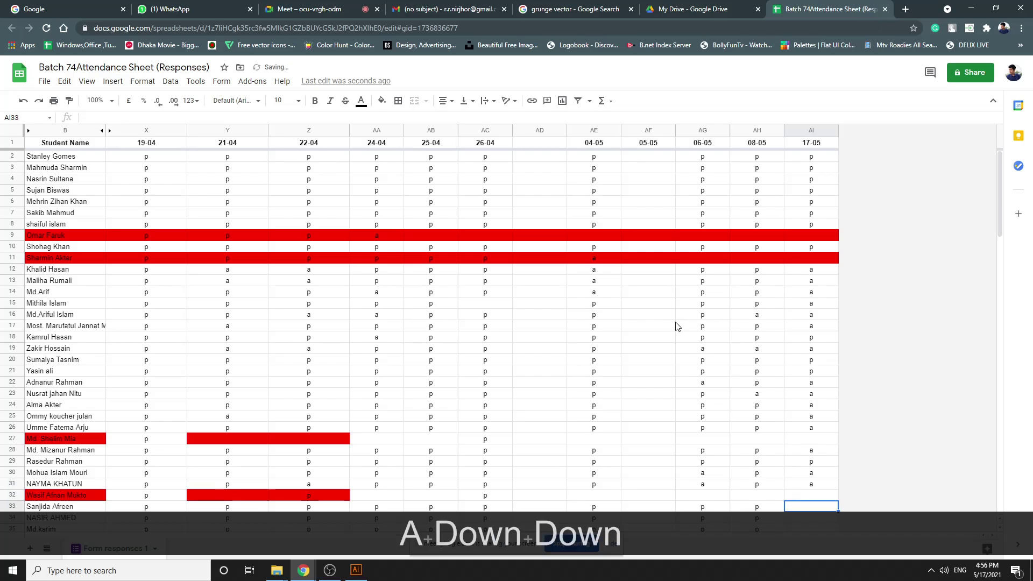
pyautogui.write('p')
pyautogui.press('Down')
# Check the full Google Meet participant list against the student names in the attendance sheet
pyautogui.scroll(-1, 677, 327)
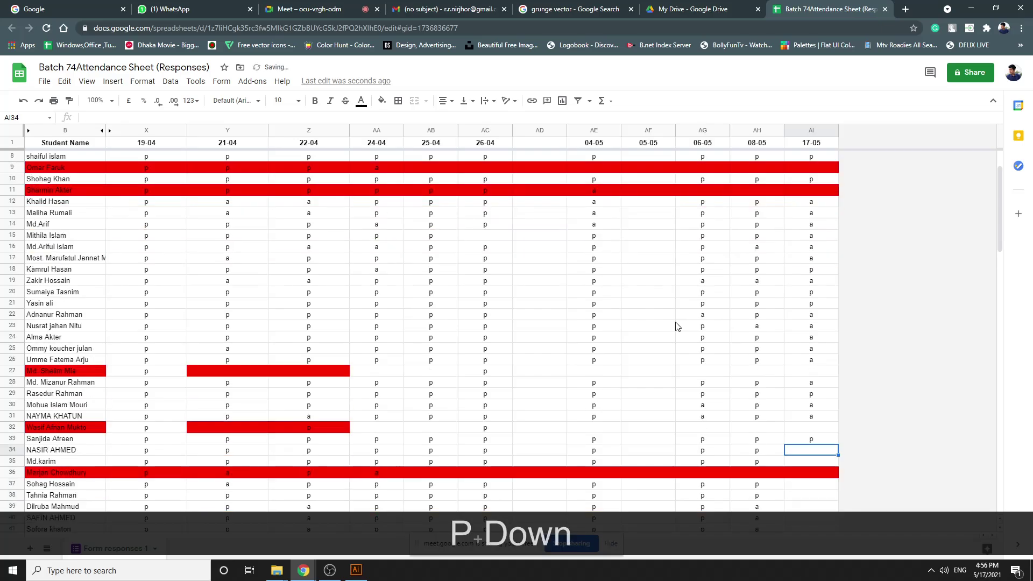
pyautogui.scroll(-2, 677, 326)
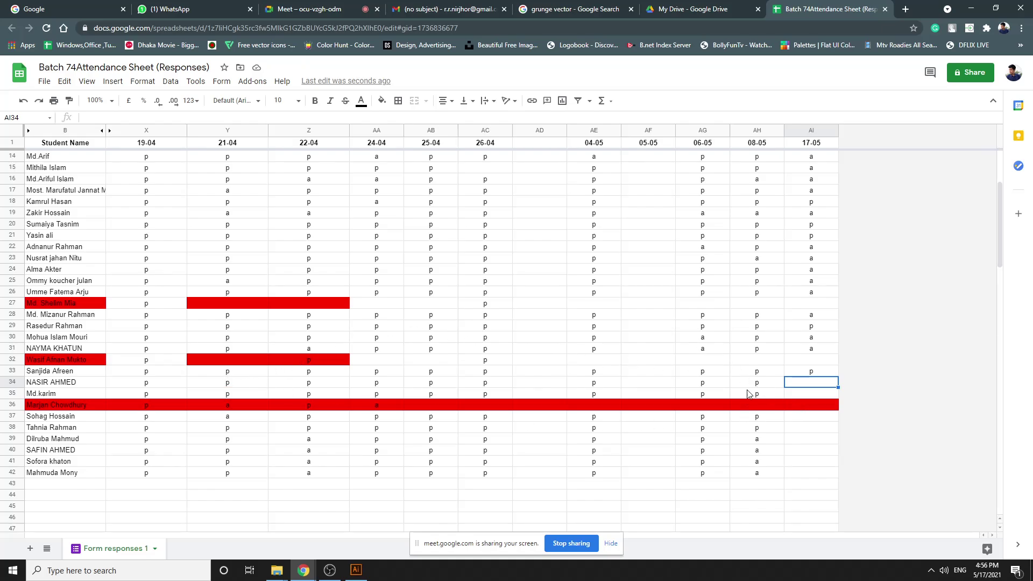
pyautogui.click(312, 11)
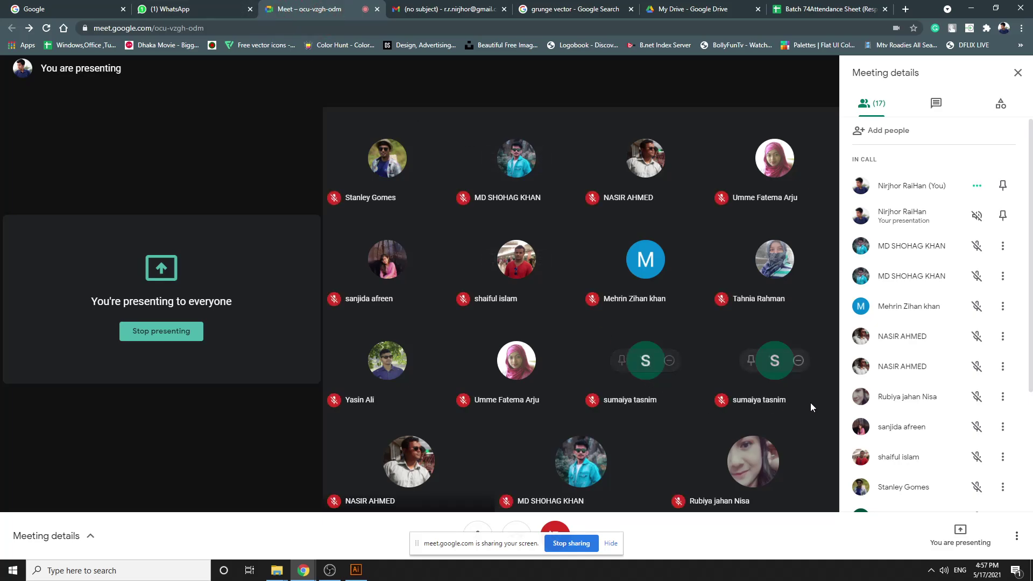
pyautogui.scroll(-3, 942, 401)
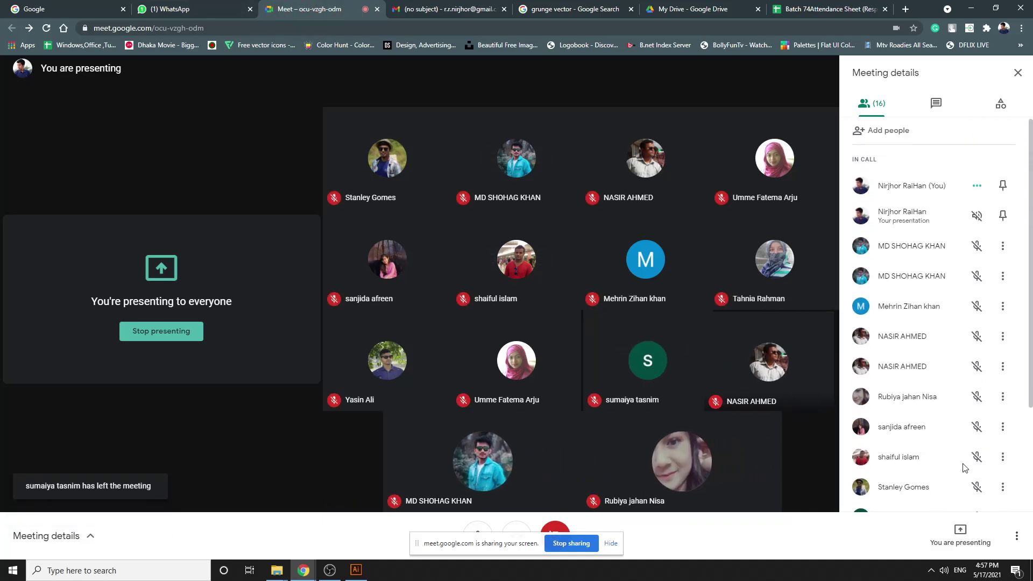
pyautogui.scroll(-3, 964, 467)
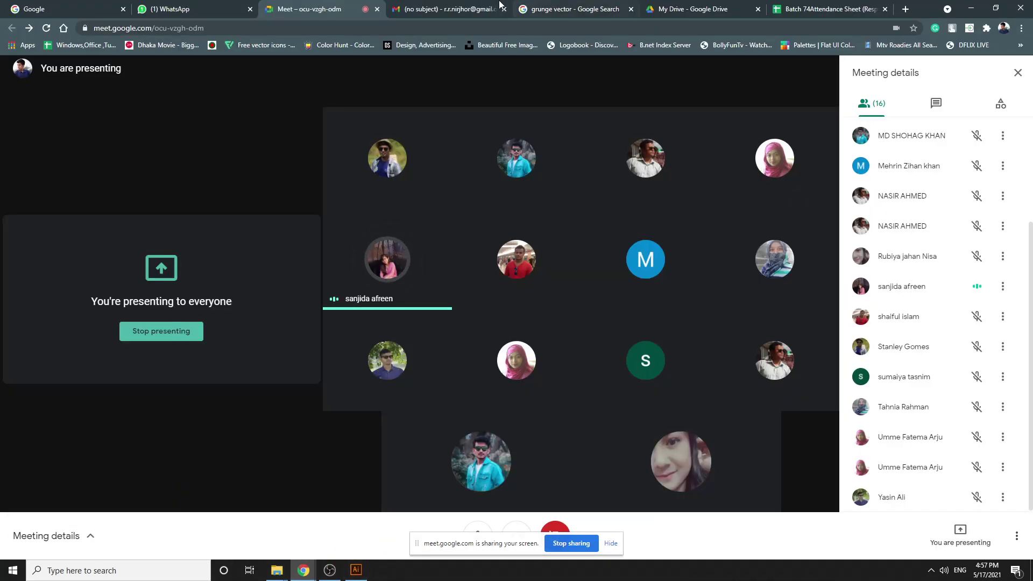
pyautogui.click(823, 9)
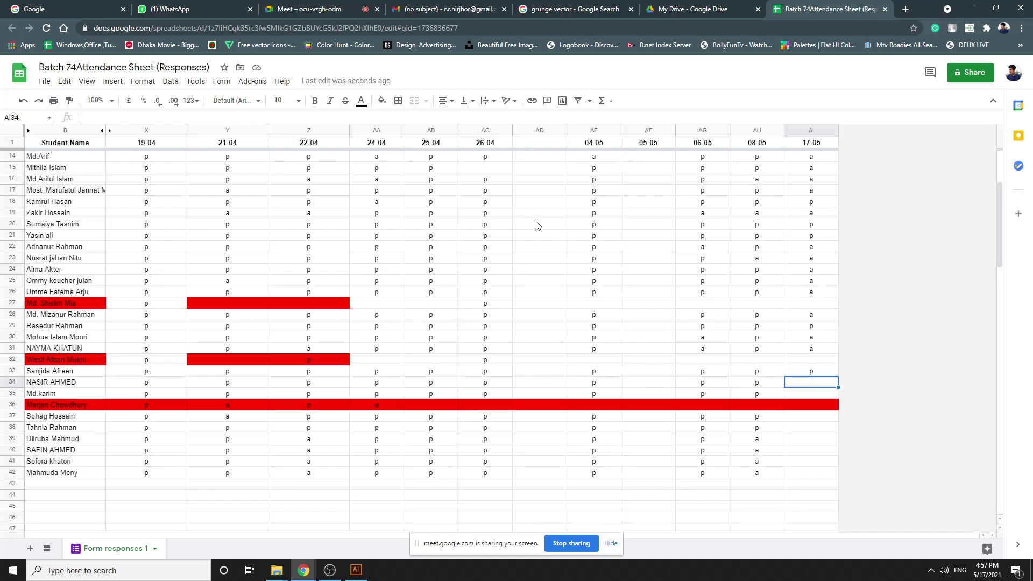
pyautogui.click(11, 224)
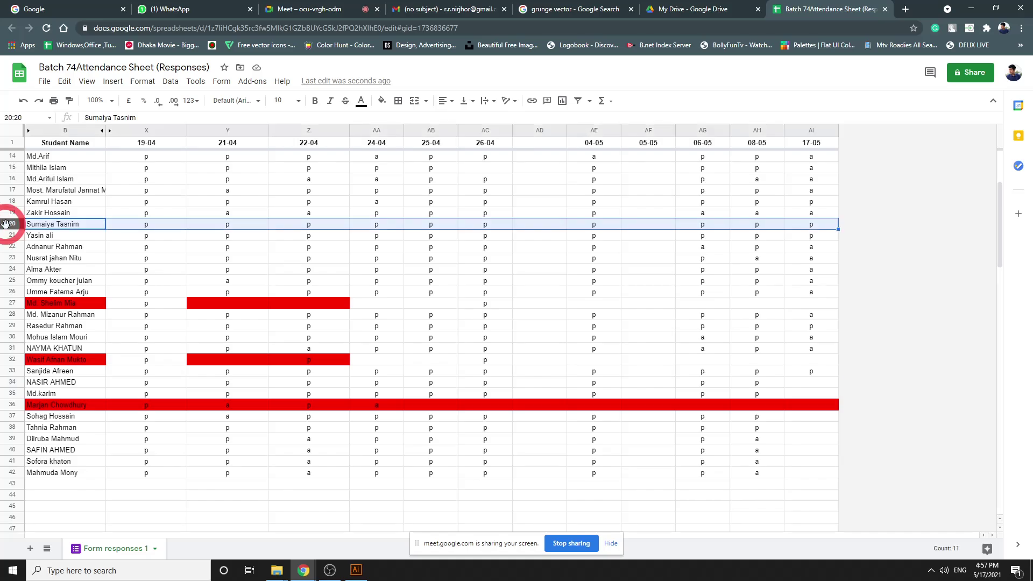
# Enter p in the 17-05 column for the student in row 34 and a for row 35
pyautogui.click(792, 418)
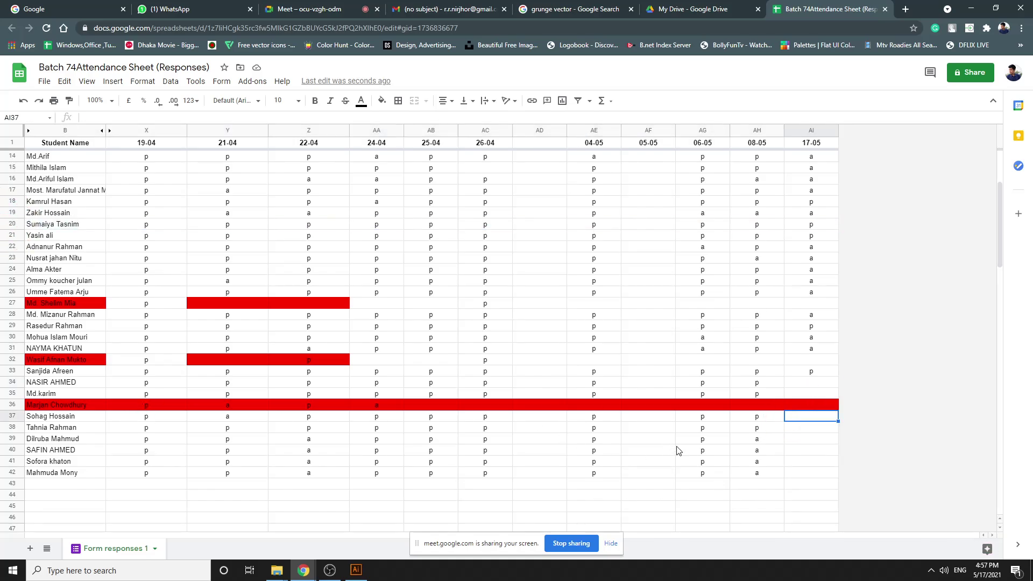
pyautogui.press('Up')
pyautogui.press('Up')
pyautogui.press('Up')
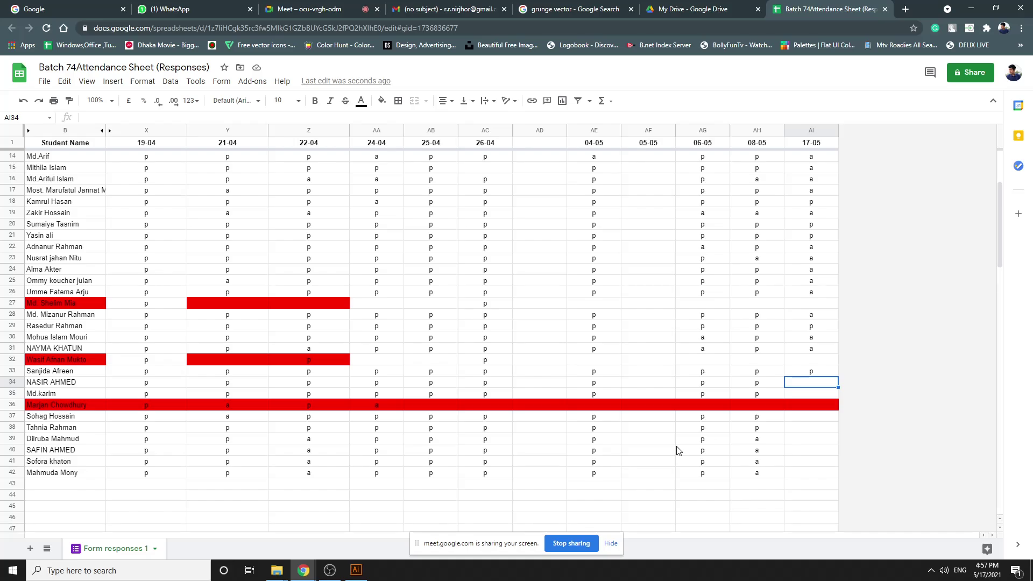
pyautogui.write('p')
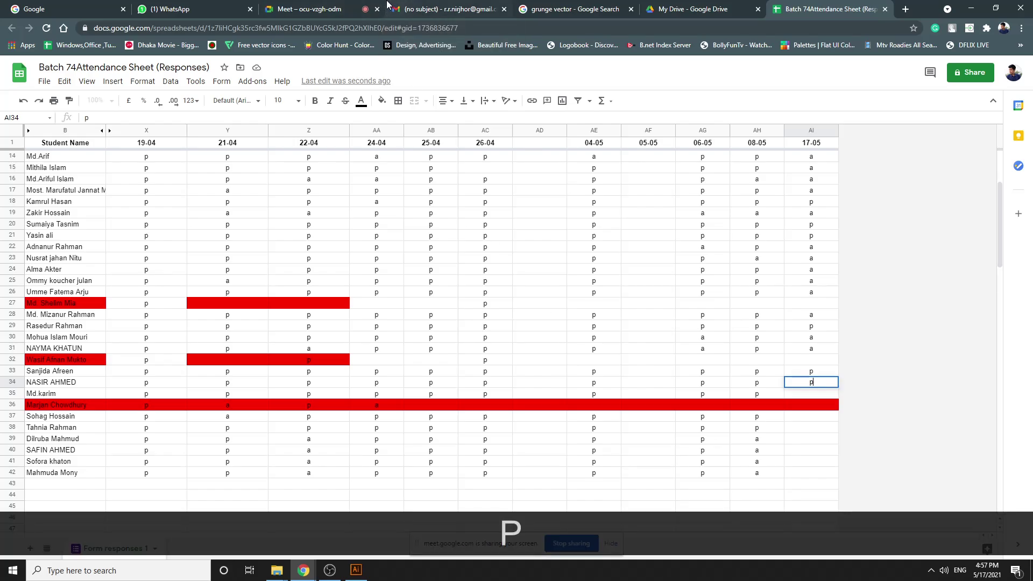
pyautogui.press('Down')
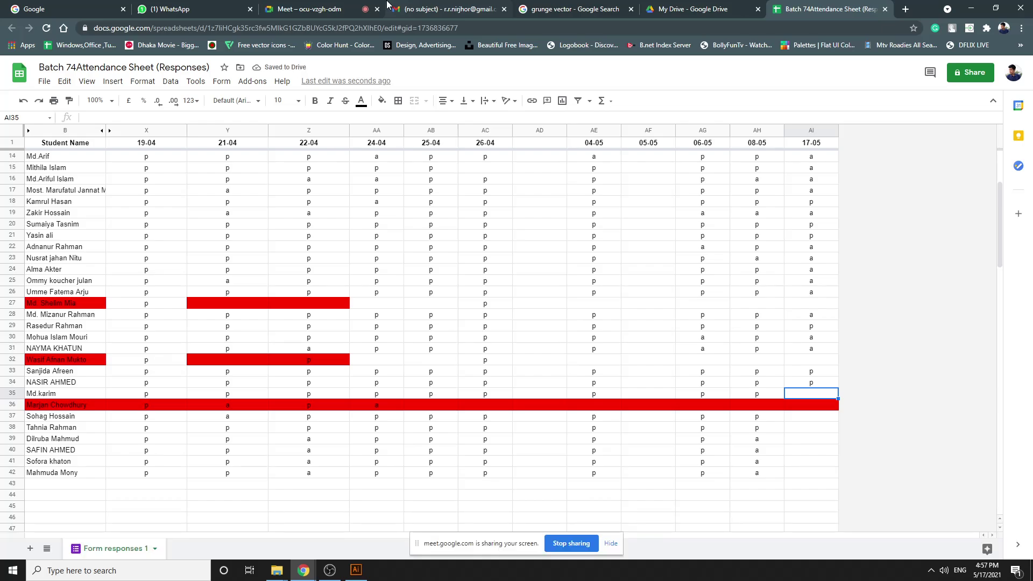
pyautogui.write('a')
pyautogui.press('Down')
# Skip the red row 36 and enter p in the 17-05 column for the students in rows 37 and 38
pyautogui.press('Down')
pyautogui.press('Down')
pyautogui.press('Up')
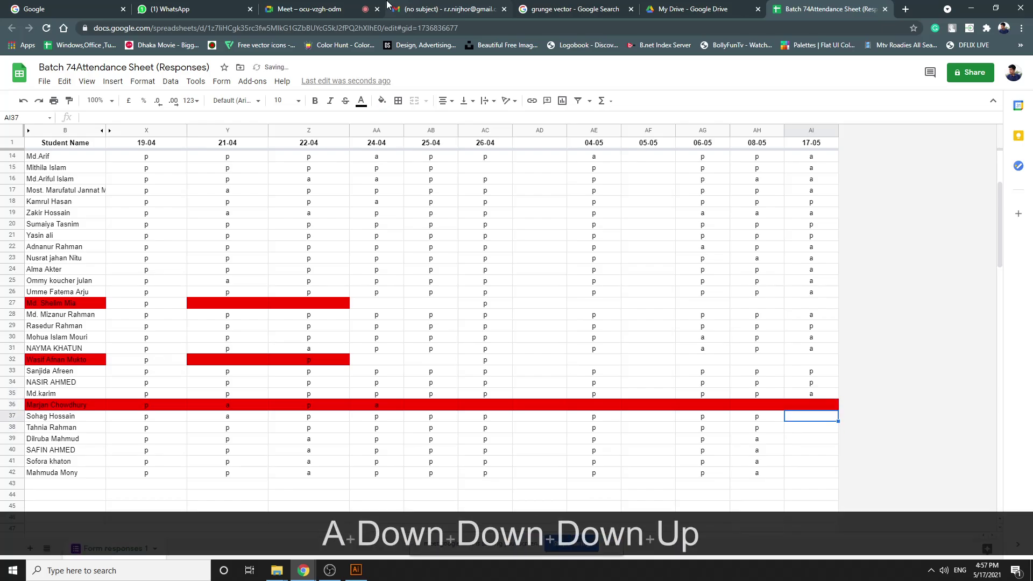
pyautogui.write('p')
pyautogui.press('Down')
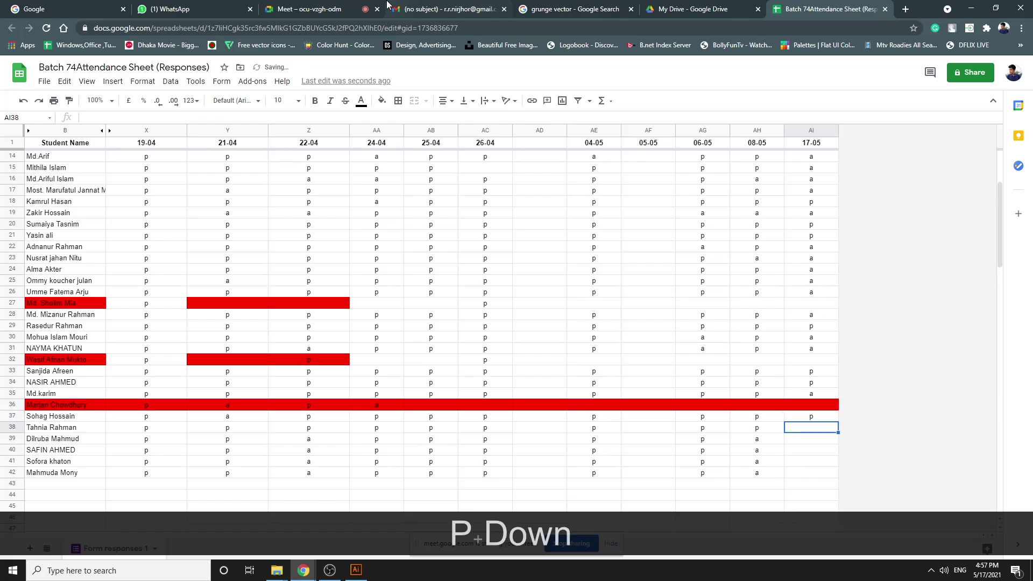
pyautogui.write('p')
pyautogui.press('Down')
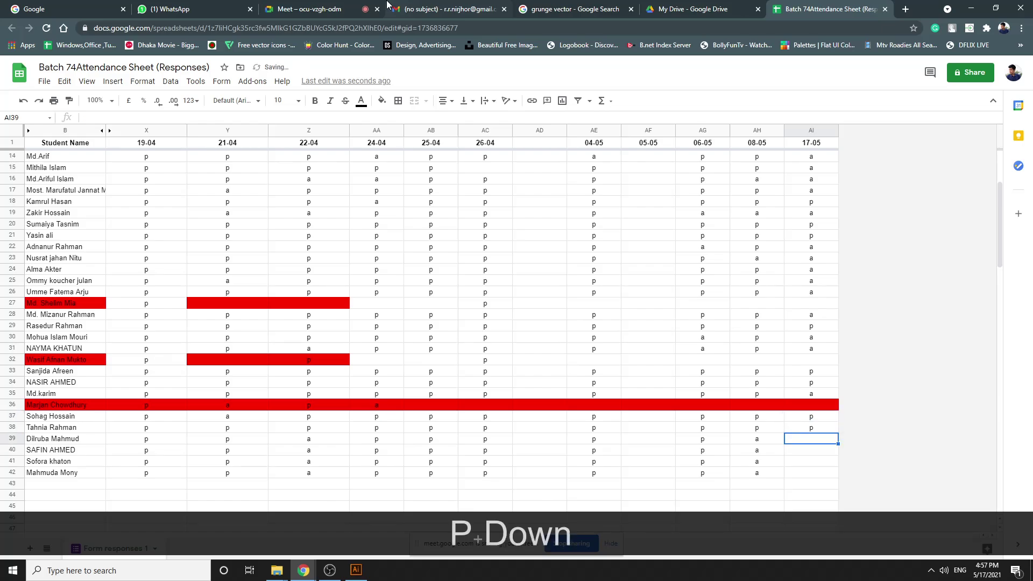
# Enter a in the 17-05 column for the students in rows 39 to 41 and p for row 42
pyautogui.write('a')
pyautogui.press('Down')
pyautogui.write('a')
pyautogui.press('Down')
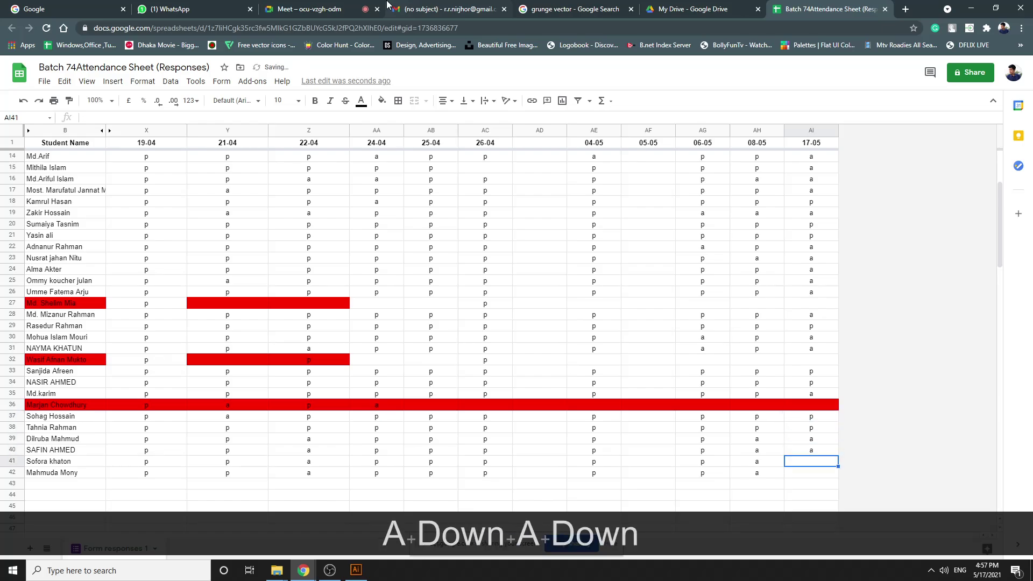
pyautogui.write('a')
pyautogui.press('Down')
pyautogui.write('a')
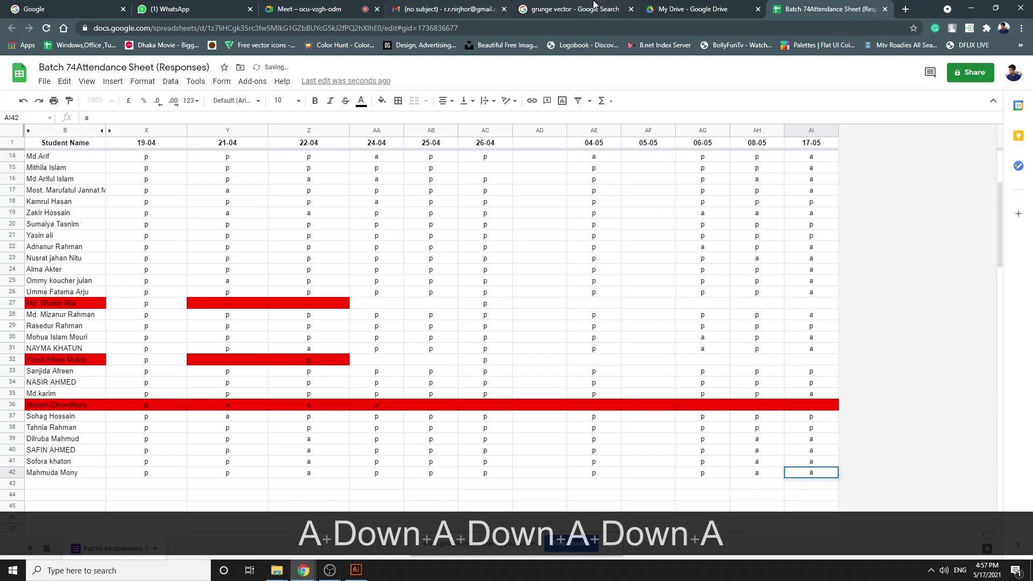
pyautogui.write('p')
pyautogui.press('BackSpace')
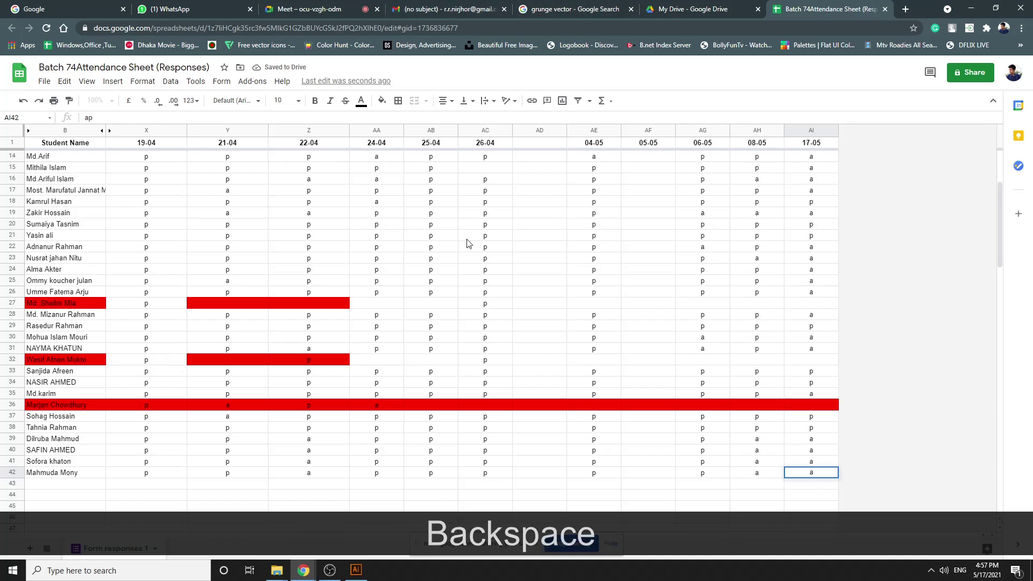
pyautogui.press('BackSpace')
pyautogui.write('p')
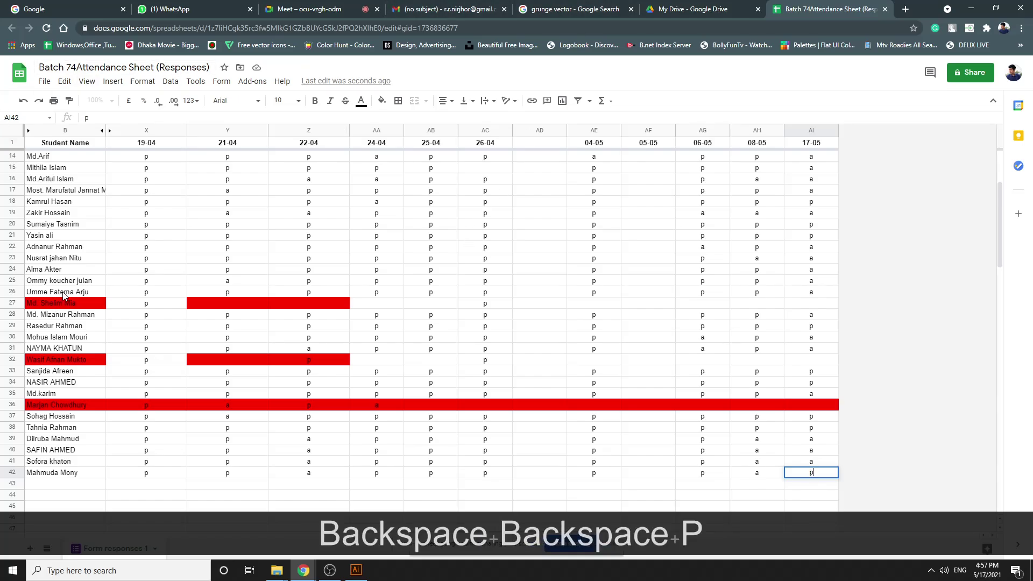
# Change the 17-05 attendance mark of the student in row 26 to p and review the column
pyautogui.click(811, 293)
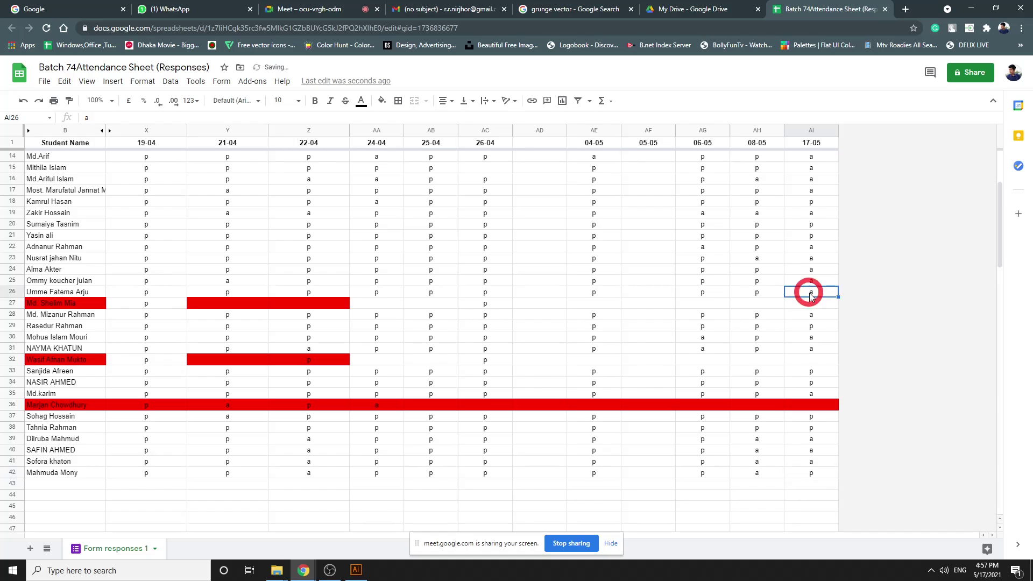
pyautogui.write('p')
pyautogui.click(982, 259)
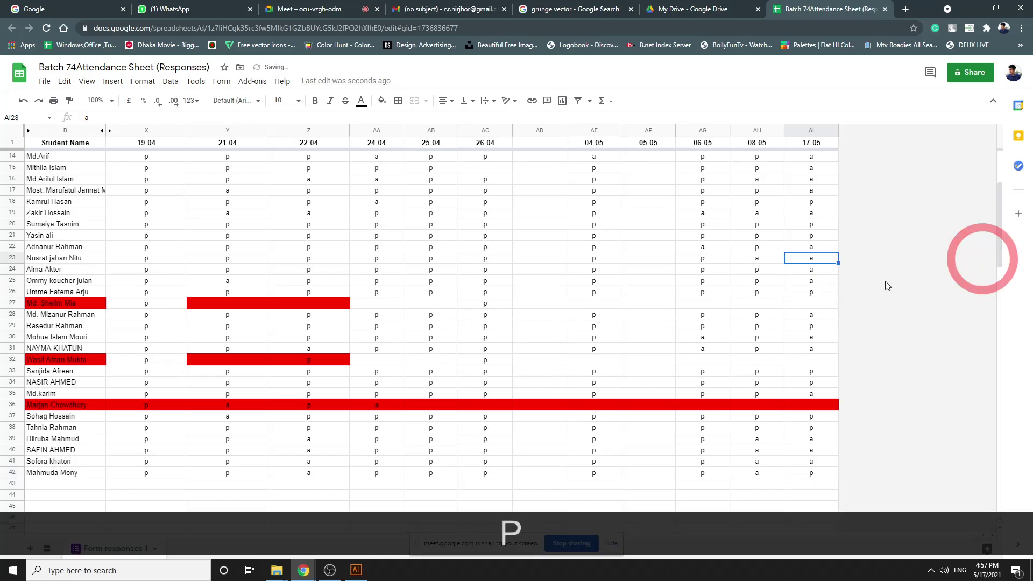
pyautogui.scroll(3, 861, 320)
pyautogui.scroll(-7, 470, 326)
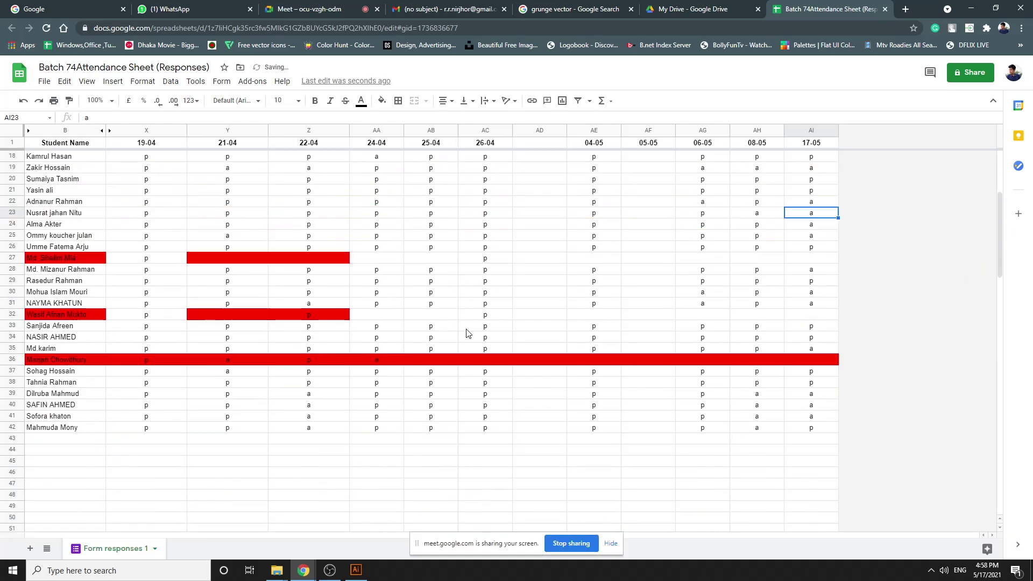
# Review the 17-05 attendance marks against the student names across the whole sheet
pyautogui.scroll(10, 702, 464)
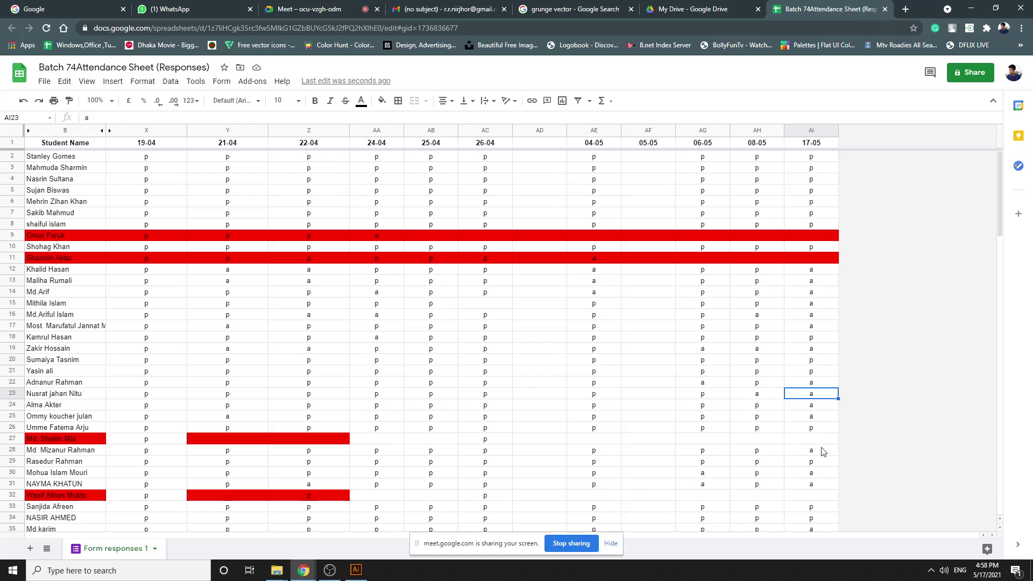
pyautogui.scroll(-2, 822, 463)
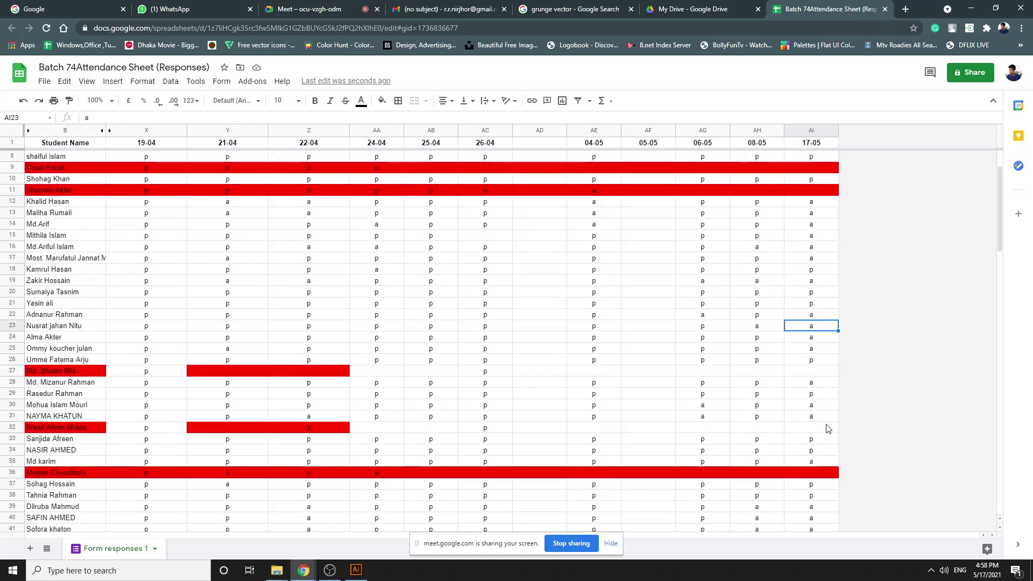
pyautogui.scroll(-2, 822, 443)
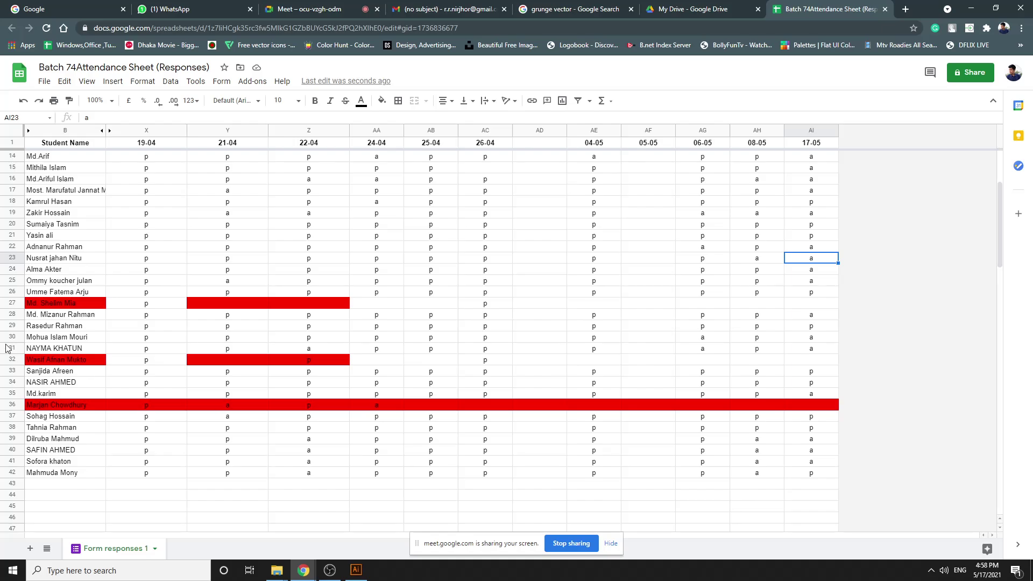
pyautogui.scroll(1, 65, 335)
pyautogui.scroll(1, 64, 336)
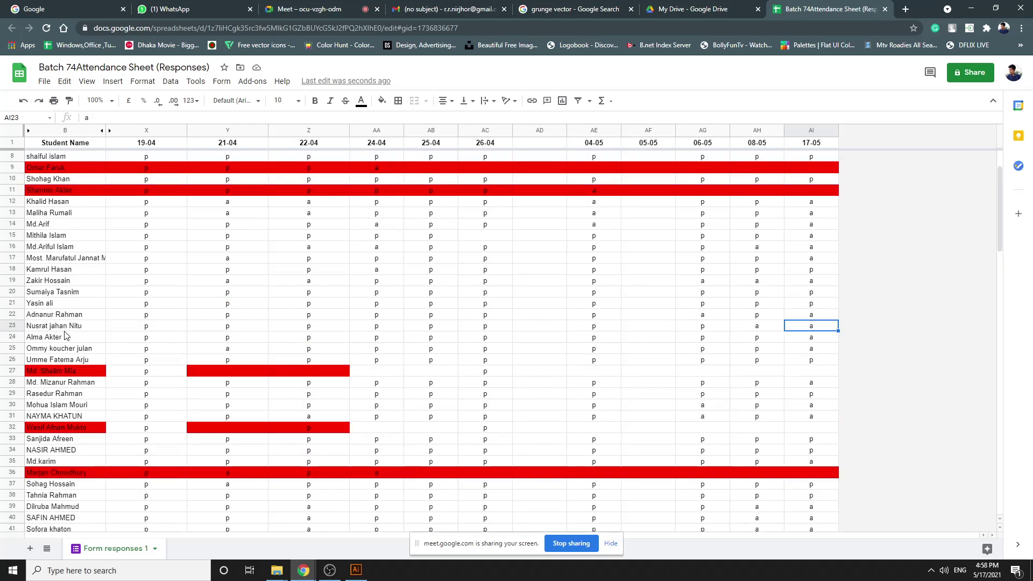
# Return to the Meet call, hide the screen-sharing notice and check the list of people in the call from its beginning
pyautogui.click(738, 9)
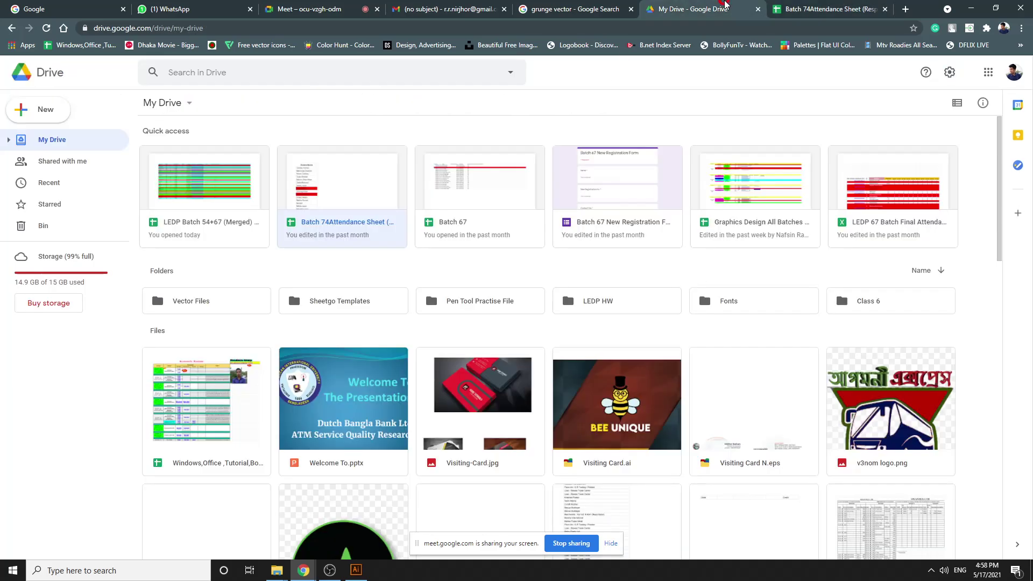
pyautogui.click(567, 7)
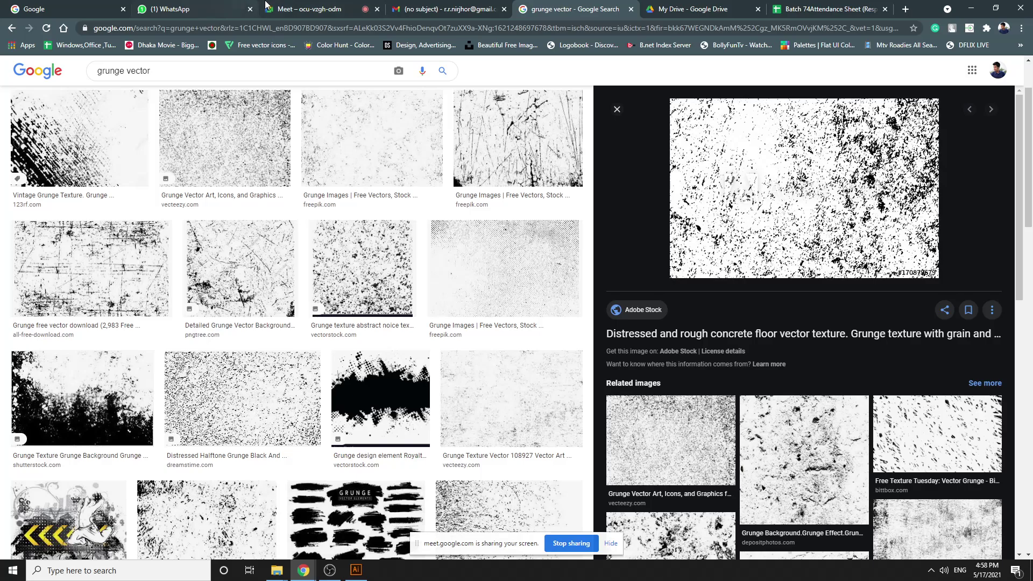
pyautogui.click(332, 6)
pyautogui.moveTo(647, 369)
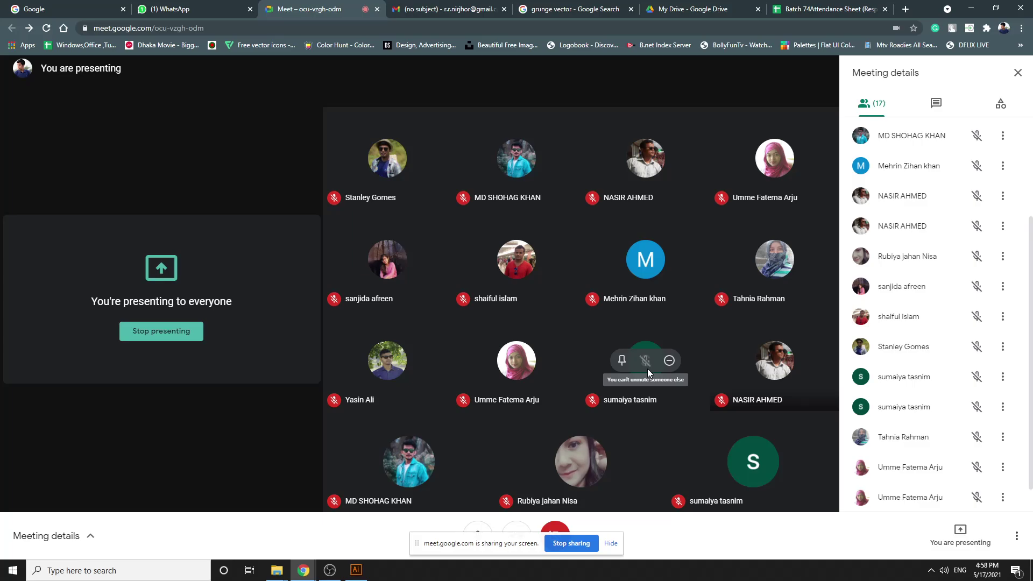
pyautogui.click(610, 543)
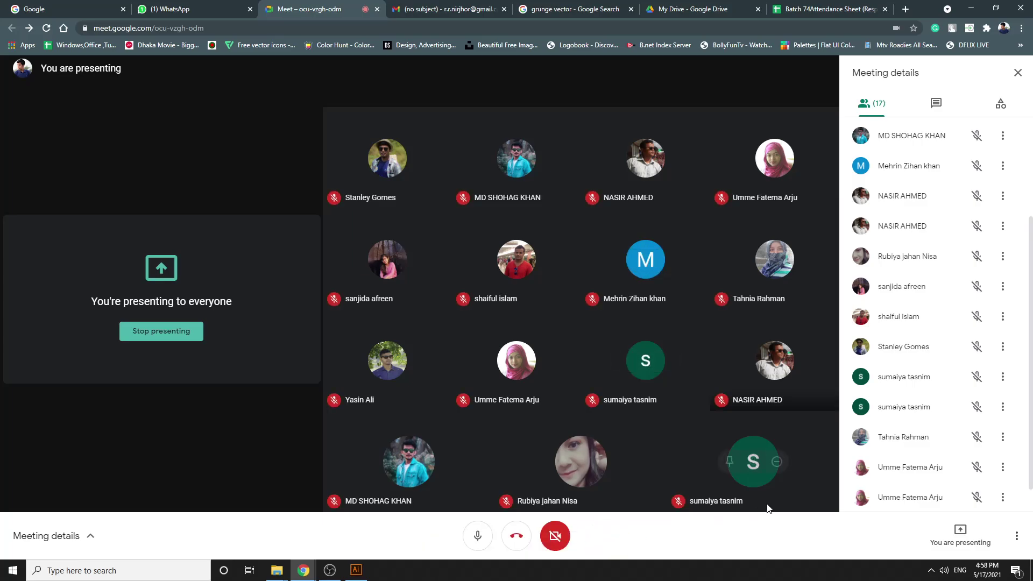
pyautogui.scroll(3, 915, 339)
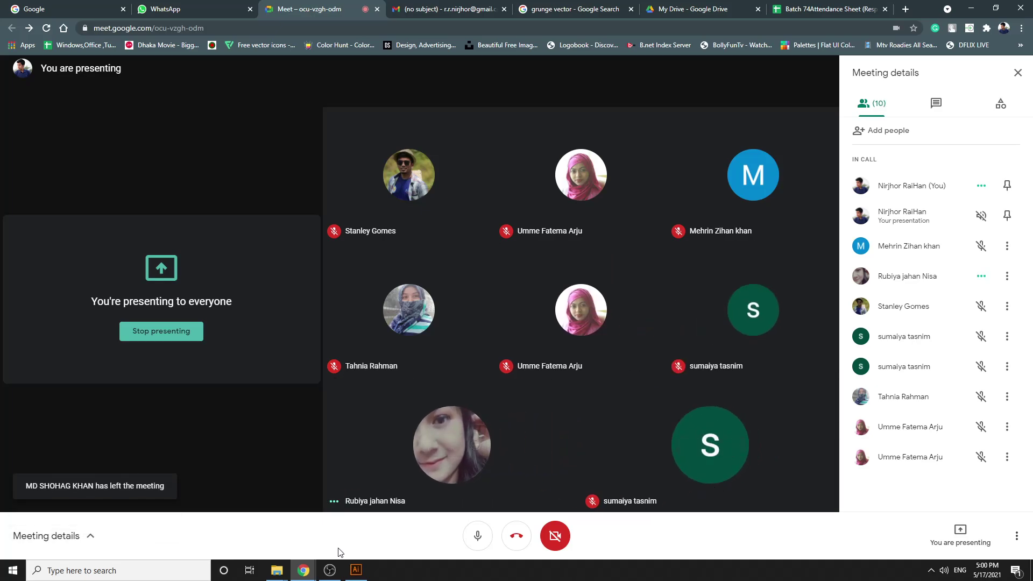
# Switch from the Meet call to the OBS recording window
pyautogui.click(336, 568)
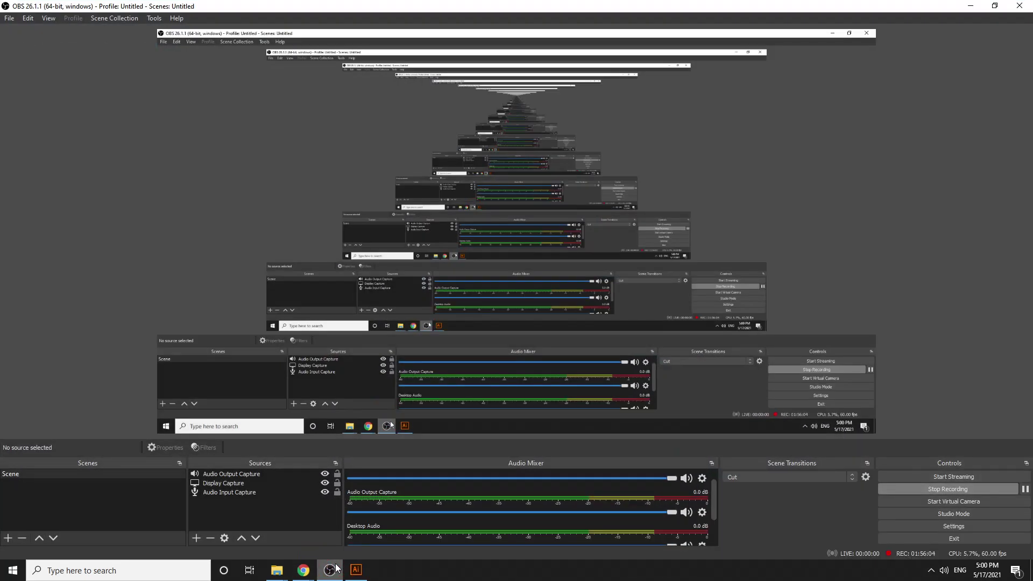